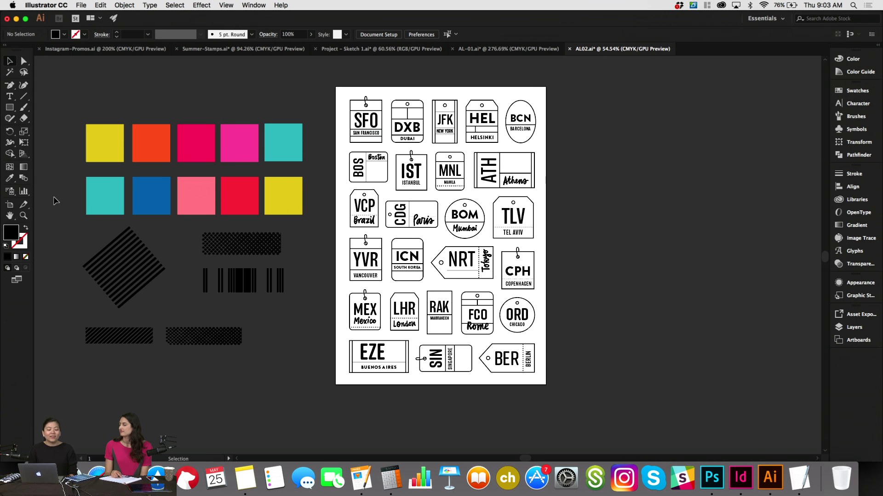
Move both rows of color squares up and close the gap between them.
{"action": "left_click_drag", "start_coordinate": [315, 143], "coordinate": [117, 147]}
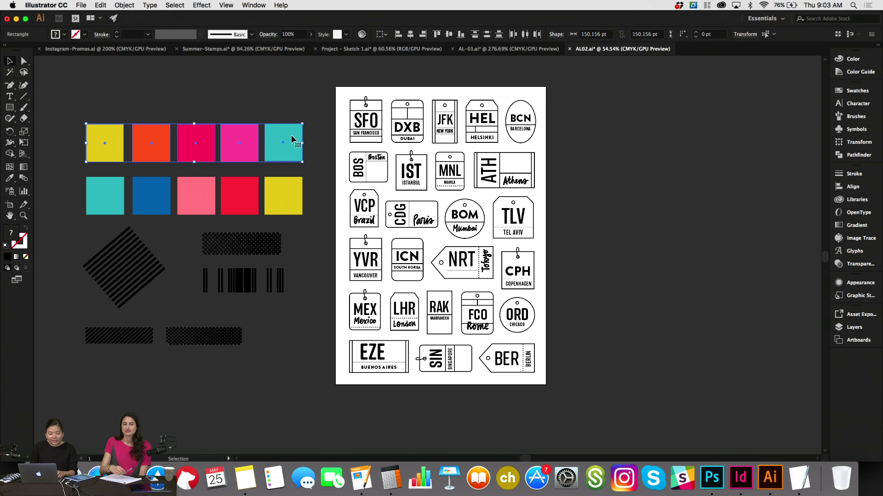
{"action": "left_click_drag", "start_coordinate": [291, 134], "coordinate": [291, 115]}
{"action": "left_click_drag", "start_coordinate": [95, 160], "coordinate": [297, 176]}
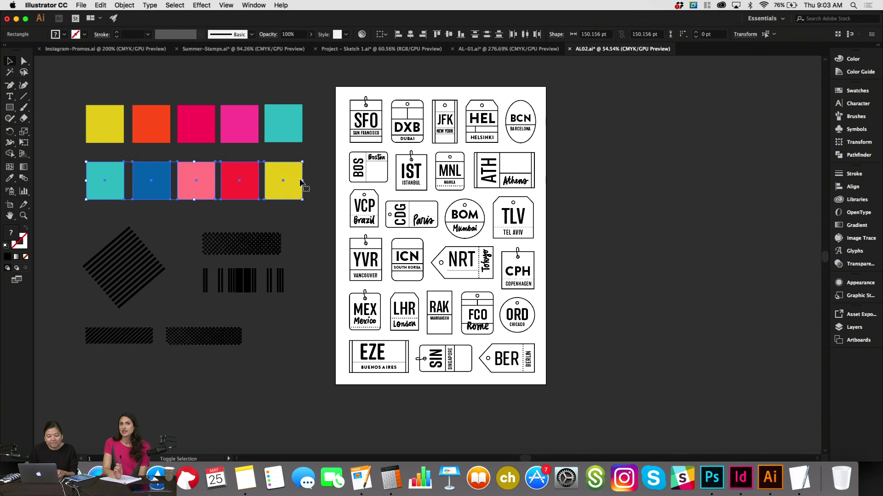
{"action": "left_click", "coordinate": [321, 183]}
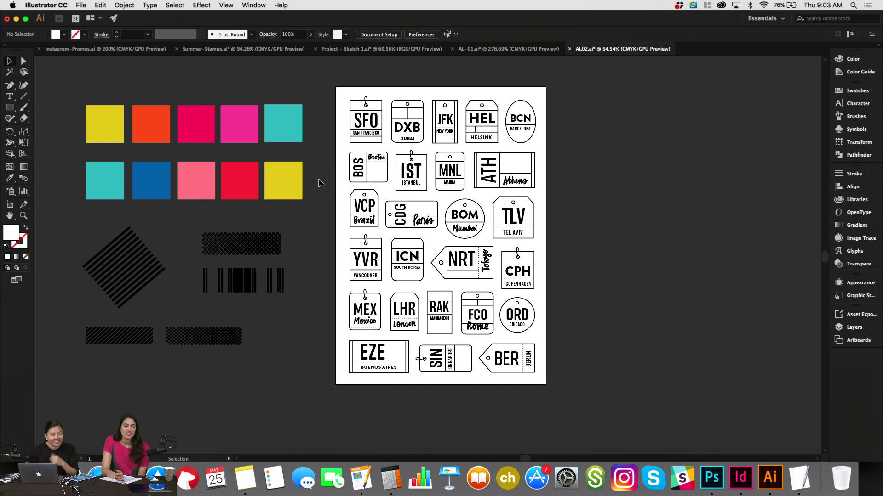
Enlarge the large dot pattern and the barcode beneath the color squares, making the dot pattern about 396 pt wide.
{"action": "scroll", "coordinate": [310, 227], "scroll_direction": "down", "scroll_amount": 1}
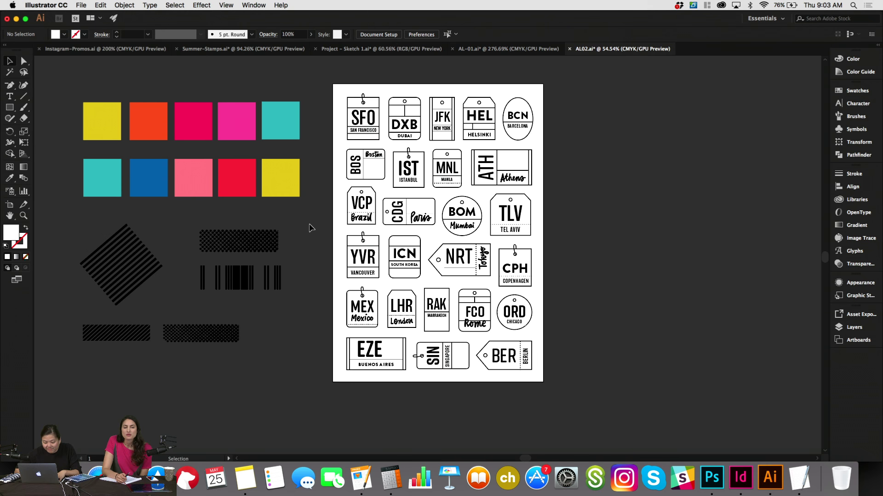
{"action": "scroll", "coordinate": [310, 227], "scroll_direction": "left", "scroll_amount": 3}
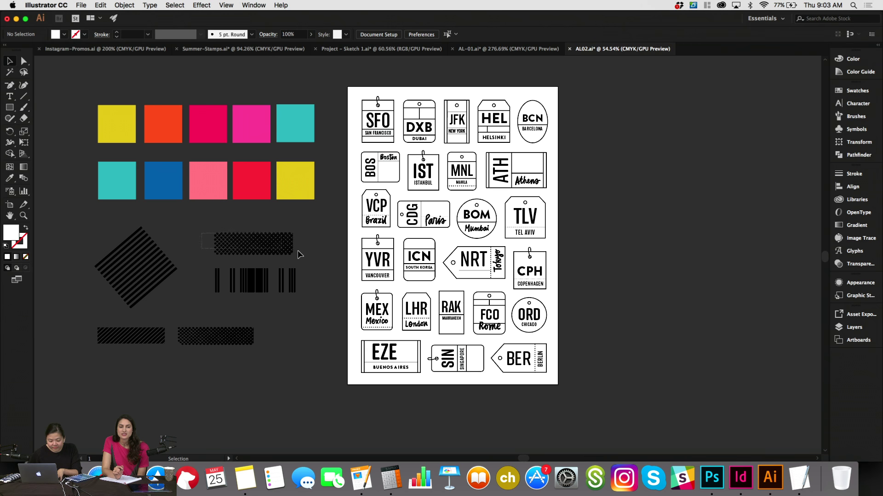
{"action": "left_click", "coordinate": [285, 246]}
{"action": "left_click_drag", "start_coordinate": [285, 246], "coordinate": [309, 226]}
{"action": "left_click", "coordinate": [275, 286]}
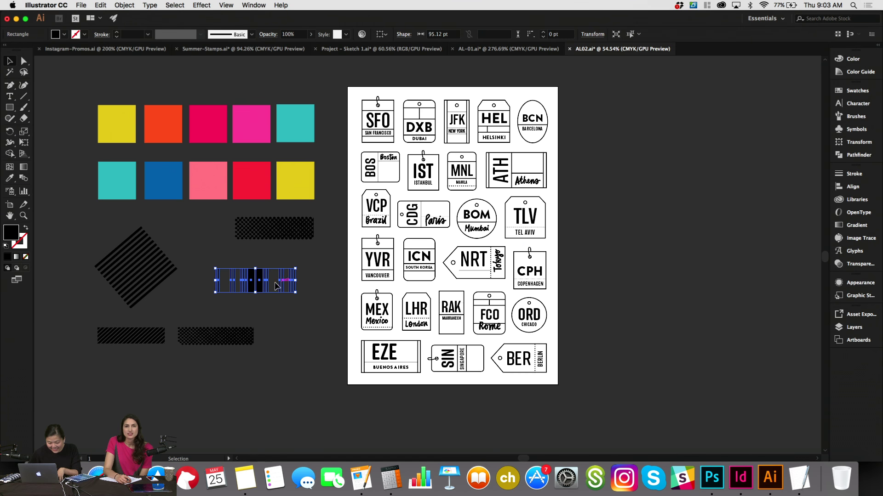
{"action": "left_click_drag", "start_coordinate": [276, 286], "coordinate": [216, 266]}
{"action": "left_click", "coordinate": [234, 228]}
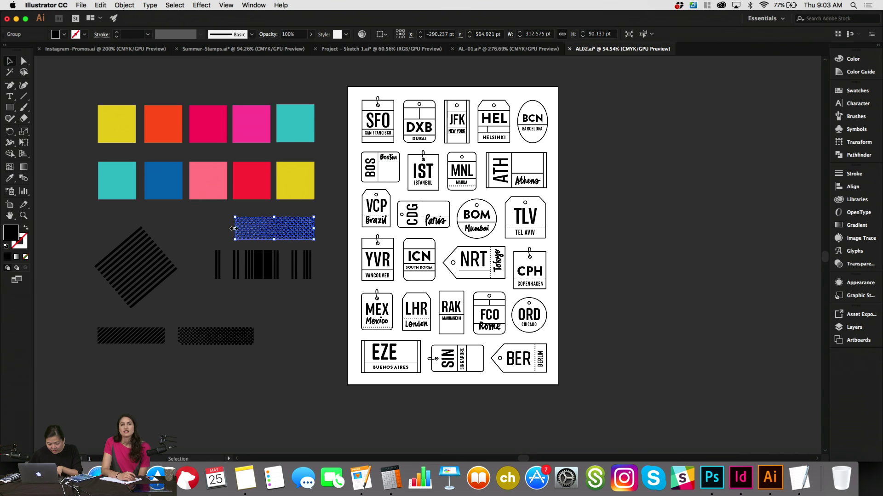
{"action": "left_click_drag", "start_coordinate": [234, 228], "coordinate": [214, 228]}
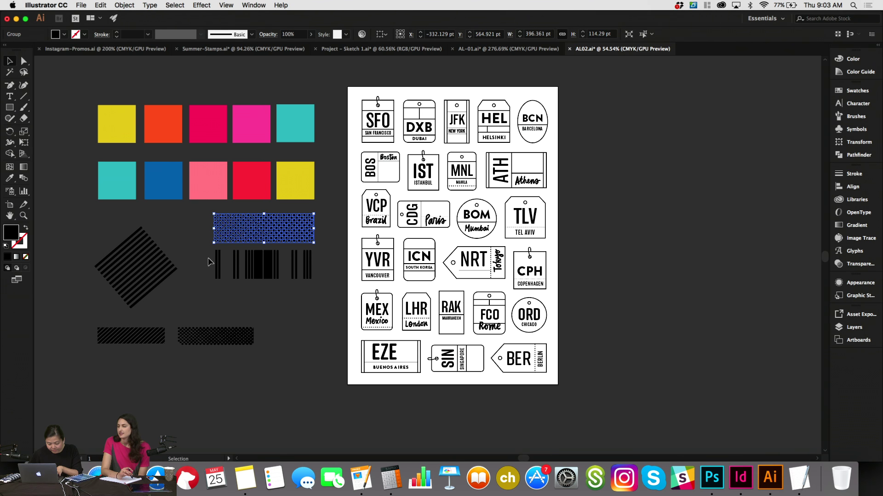
Fit the barcode's width to the dot pattern above it and stretch the barcode downward to make it taller.
{"action": "left_click", "coordinate": [321, 266]}
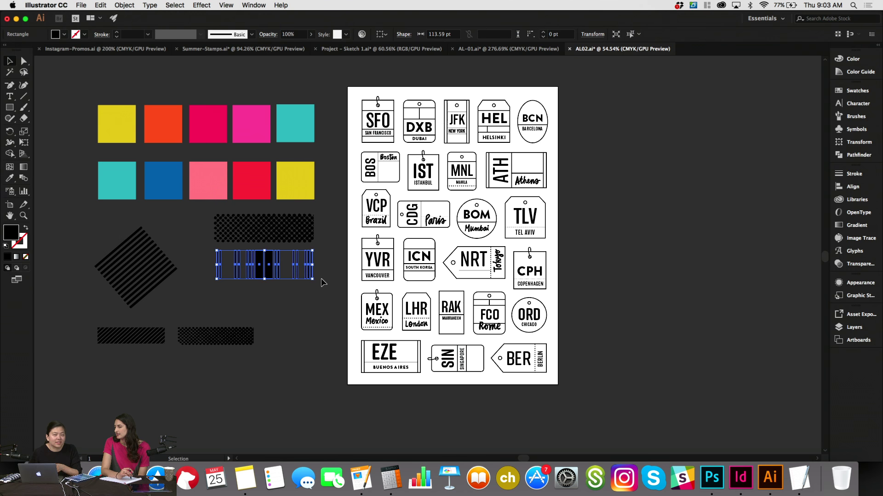
{"action": "left_click", "coordinate": [321, 332]}
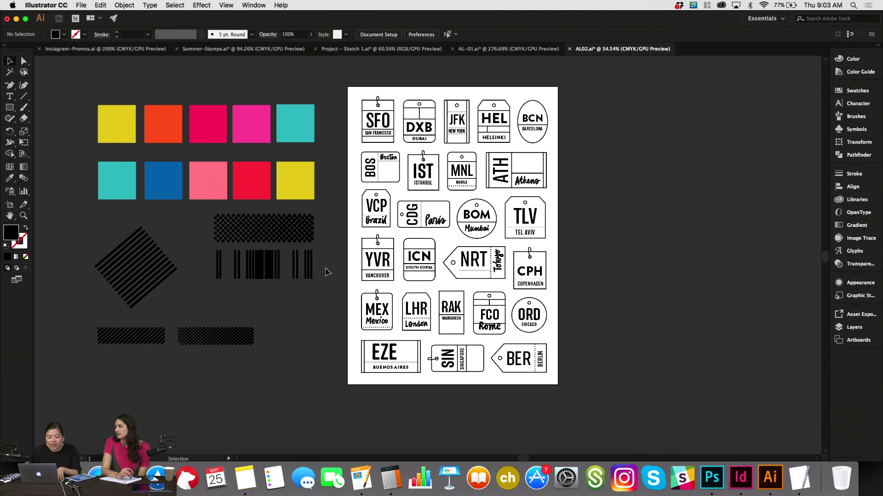
{"action": "left_click", "coordinate": [217, 275]}
{"action": "left_click_drag", "start_coordinate": [265, 278], "coordinate": [265, 300]}
{"action": "left_click", "coordinate": [270, 318]}
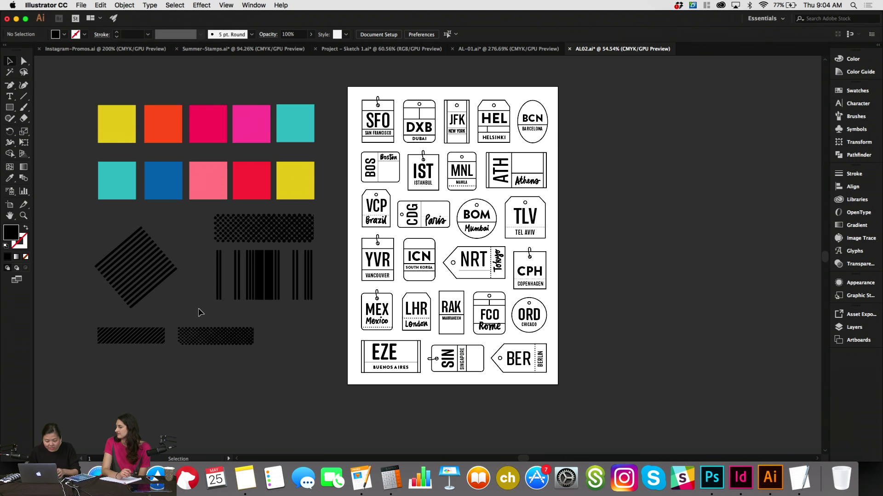
Examine the striped diamond pattern and look over the airport luggage tag designs on the artboard up close.
{"action": "left_click_drag", "start_coordinate": [104, 227], "coordinate": [193, 294]}
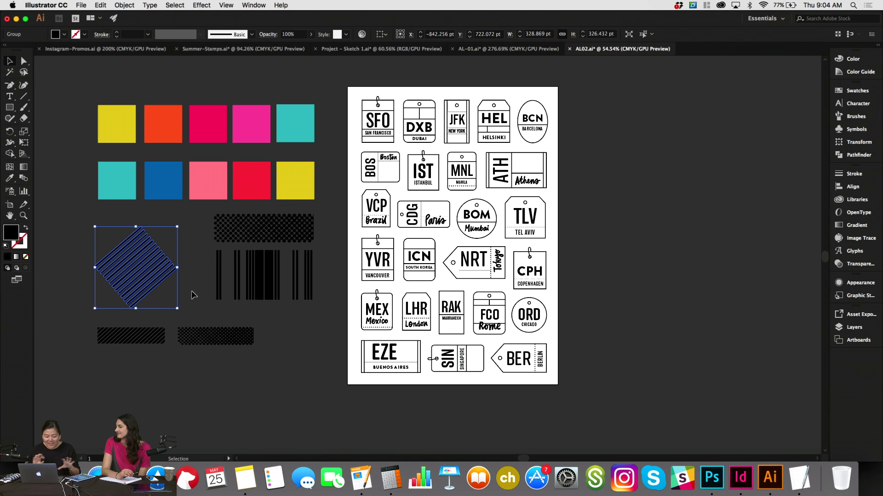
{"action": "left_click", "coordinate": [256, 377]}
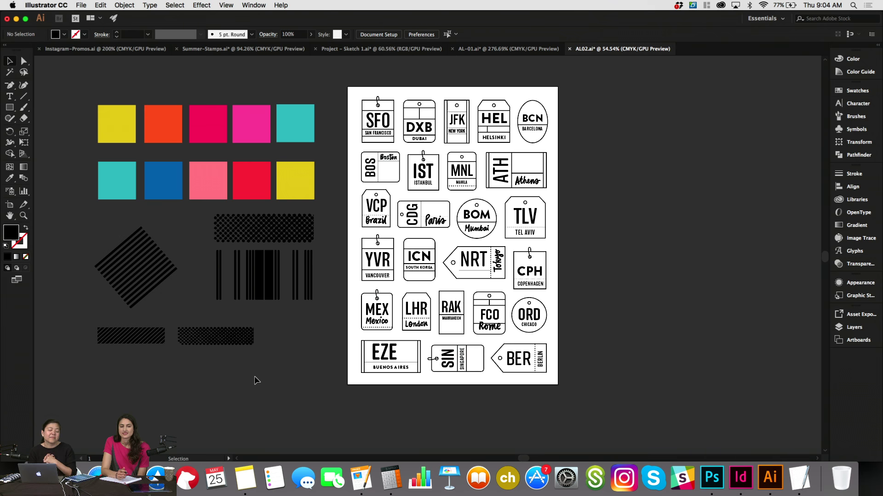
{"action": "key", "text": "super+1"}
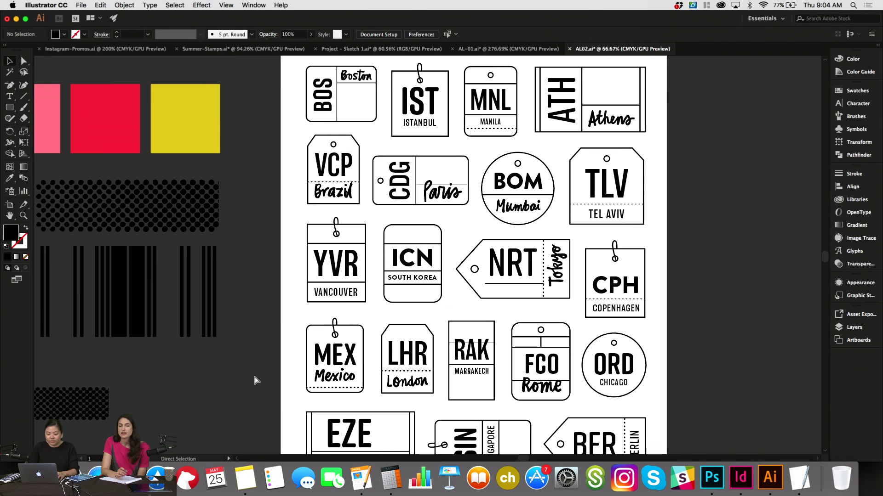
{"action": "scroll", "coordinate": [256, 380], "scroll_direction": "left", "scroll_amount": 5}
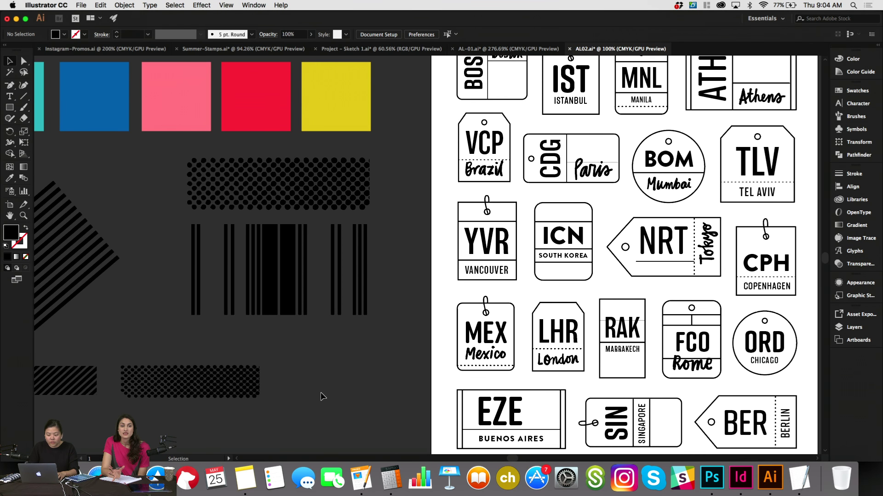
{"action": "scroll", "coordinate": [319, 394], "scroll_direction": "up", "scroll_amount": 2}
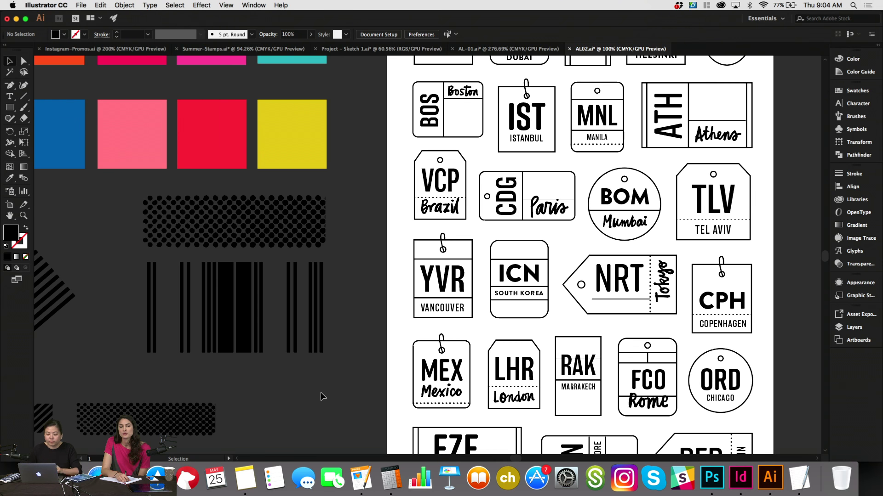
{"action": "scroll", "coordinate": [321, 396], "scroll_direction": "right", "scroll_amount": 5}
{"action": "scroll", "coordinate": [320, 397], "scroll_direction": "up", "scroll_amount": 2}
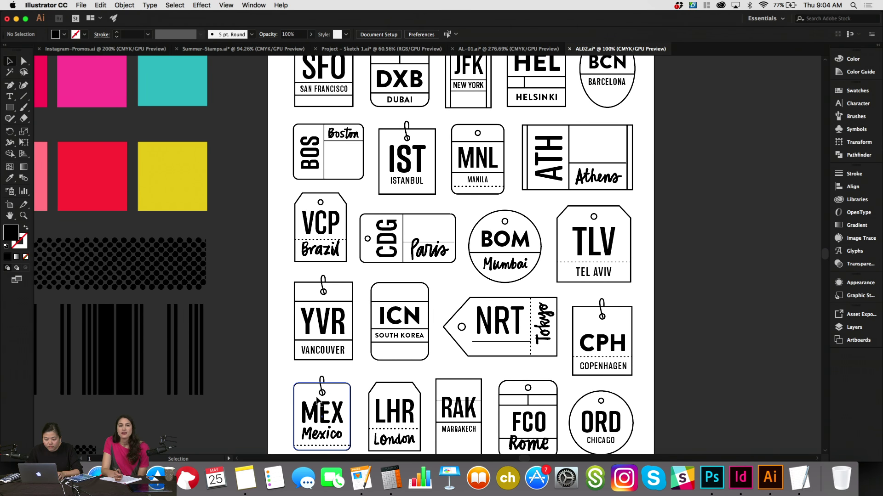
{"action": "scroll", "coordinate": [272, 299], "scroll_direction": "up", "scroll_amount": 1}
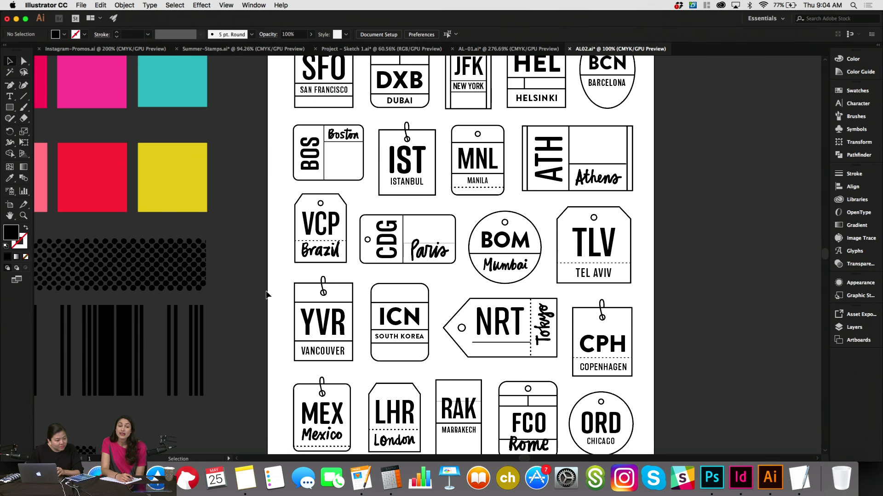
{"action": "scroll", "coordinate": [267, 294], "scroll_direction": "right", "scroll_amount": 2}
{"action": "scroll", "coordinate": [267, 295], "scroll_direction": "up", "scroll_amount": 2}
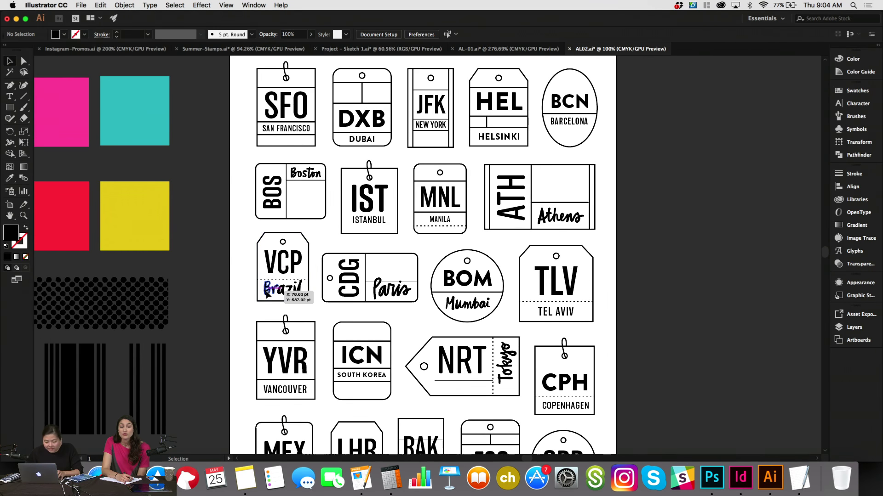
{"action": "scroll", "coordinate": [266, 295], "scroll_direction": "right", "scroll_amount": 1}
{"action": "scroll", "coordinate": [267, 294], "scroll_direction": "up", "scroll_amount": 3}
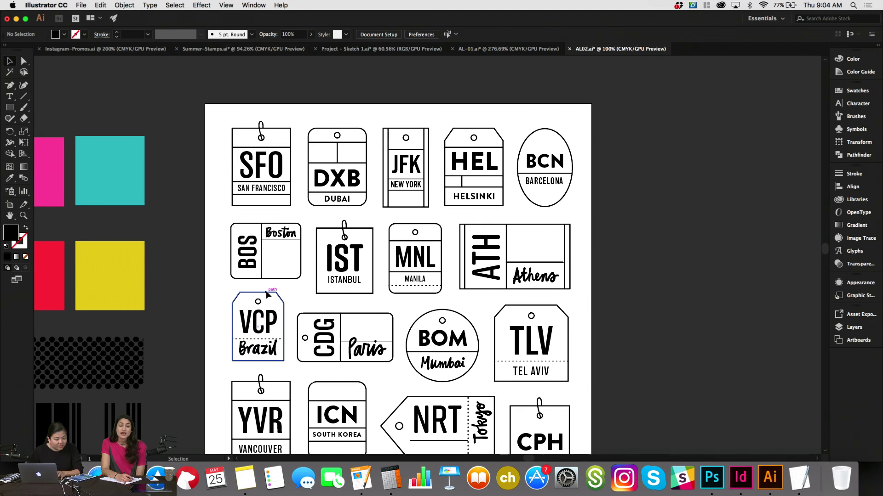
{"action": "scroll", "coordinate": [266, 291], "scroll_direction": "up", "scroll_amount": 3}
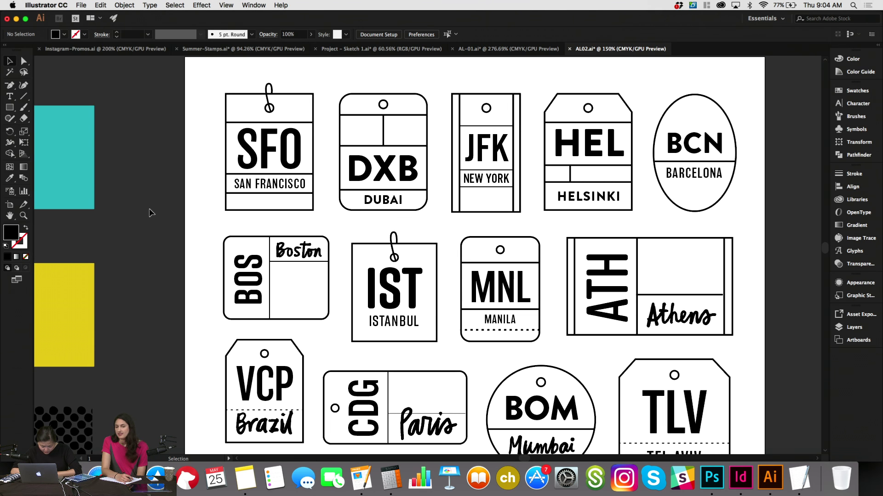
Recolor the yellow square at the end of the second row with the orange C=0 M=35 Y=85 K=0 swatch.
{"action": "key", "text": "super+minus"}
{"action": "key", "text": "super+minus"}
{"action": "scroll", "coordinate": [149, 208], "scroll_direction": "left", "scroll_amount": 5}
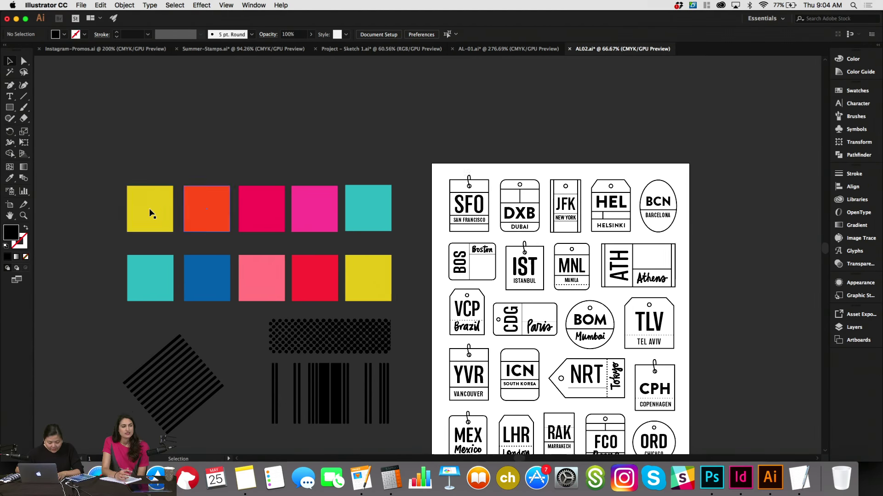
{"action": "scroll", "coordinate": [148, 199], "scroll_direction": "up", "scroll_amount": 3}
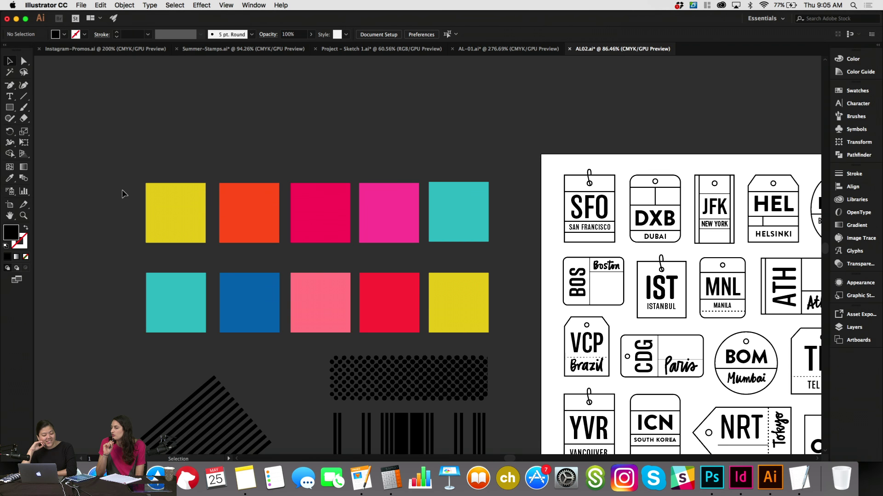
{"action": "left_click", "coordinate": [474, 320]}
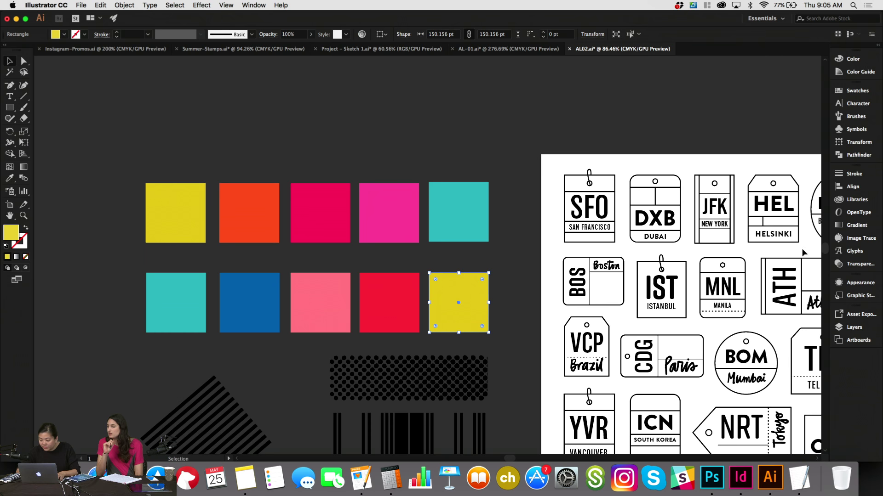
{"action": "left_click", "coordinate": [857, 91]}
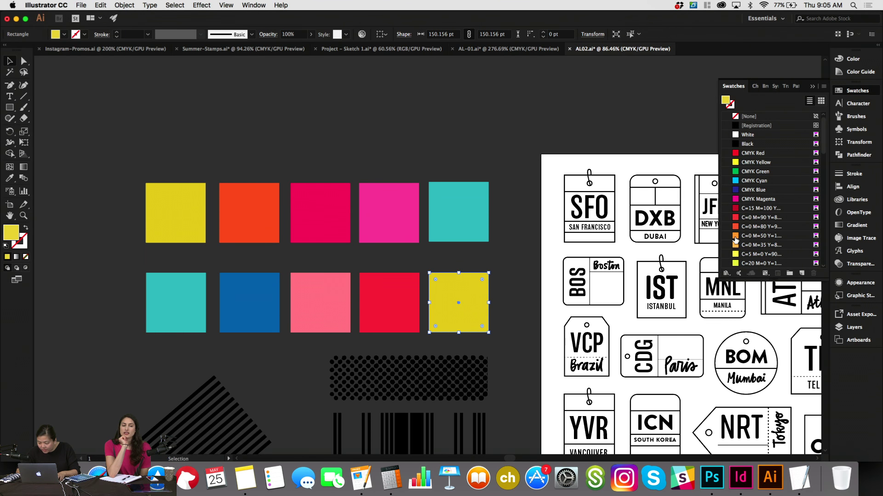
{"action": "scroll", "coordinate": [744, 184], "scroll_direction": "down", "scroll_amount": 5}
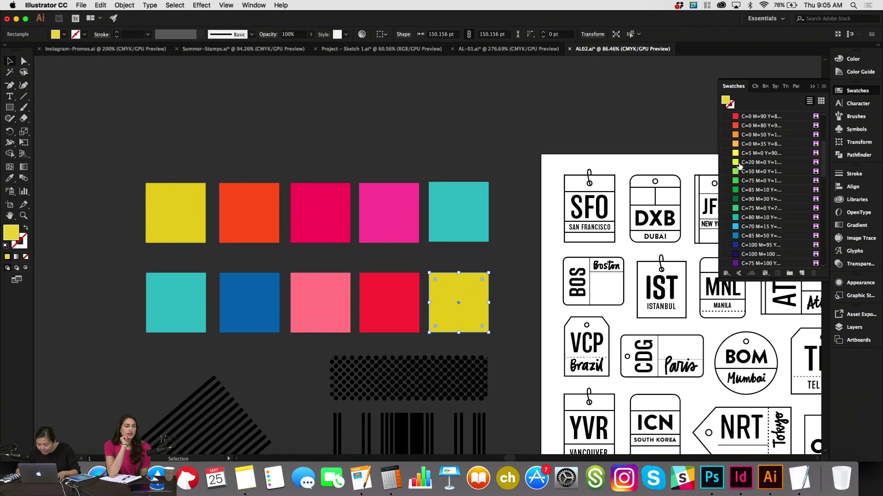
{"action": "left_click", "coordinate": [736, 154]}
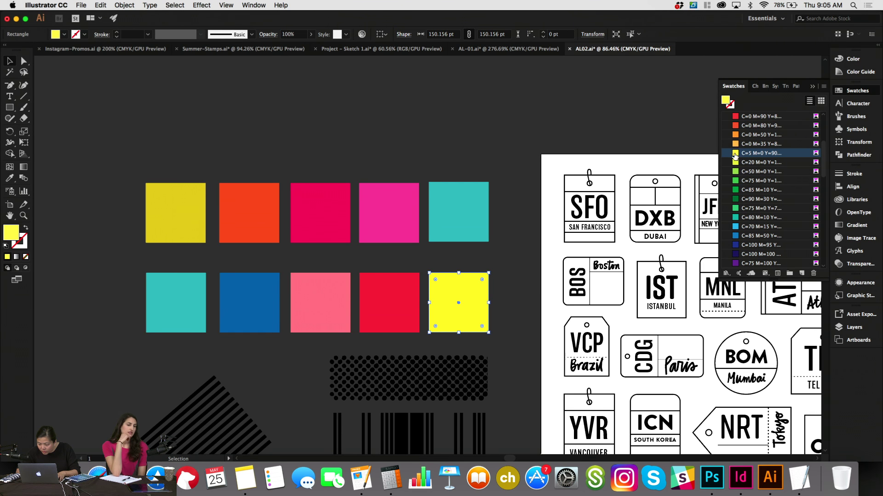
{"action": "scroll", "coordinate": [738, 193], "scroll_direction": "down", "scroll_amount": 5}
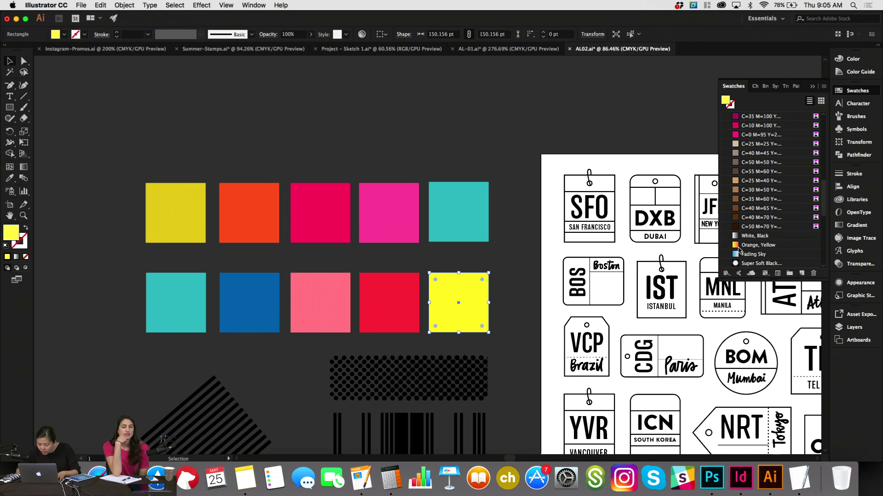
{"action": "scroll", "coordinate": [739, 192], "scroll_direction": "up", "scroll_amount": 4}
{"action": "left_click", "coordinate": [736, 116]}
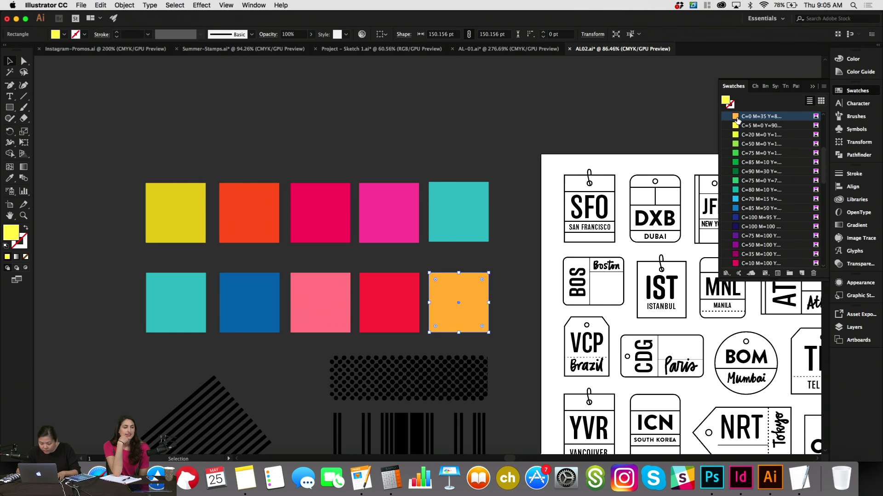
Adjust the orange C=0 M=35 Y=85 K=0 swatch to C=0 M=38 Y=100 K=6, with preview enabled.
{"action": "double_click", "coordinate": [736, 117]}
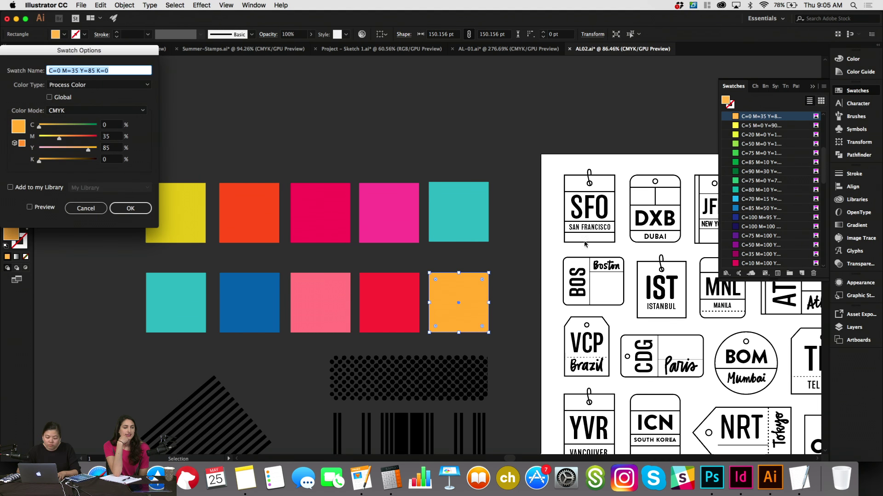
{"action": "left_click_drag", "start_coordinate": [39, 160], "coordinate": [54, 162]}
{"action": "left_click_drag", "start_coordinate": [94, 151], "coordinate": [97, 151]}
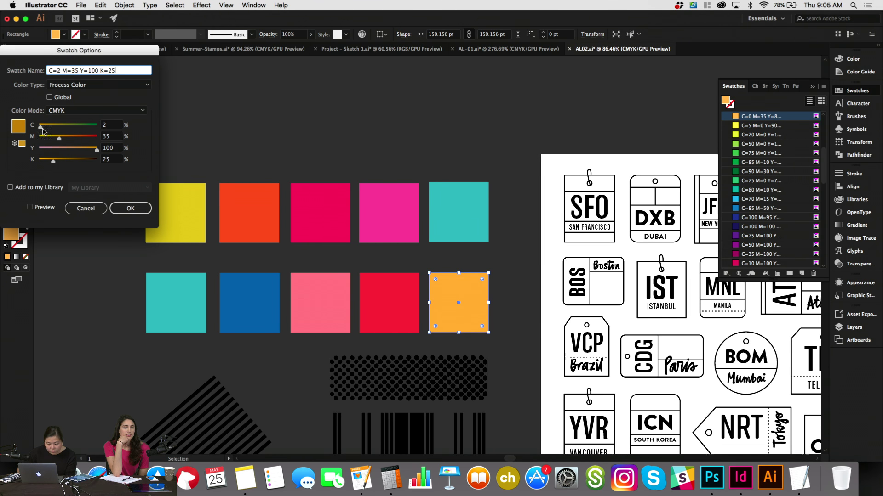
{"action": "left_click", "coordinate": [29, 208]}
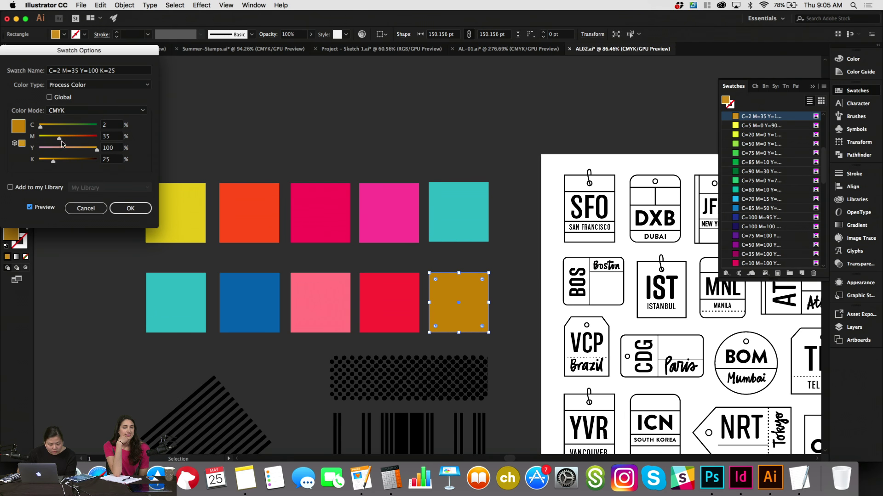
{"action": "left_click_drag", "start_coordinate": [52, 139], "coordinate": [46, 161]}
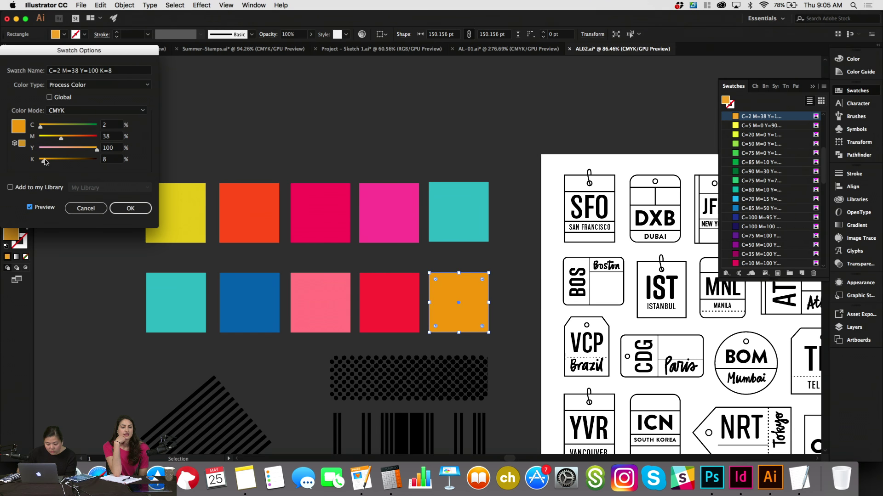
{"action": "left_click_drag", "start_coordinate": [41, 129], "coordinate": [38, 129]}
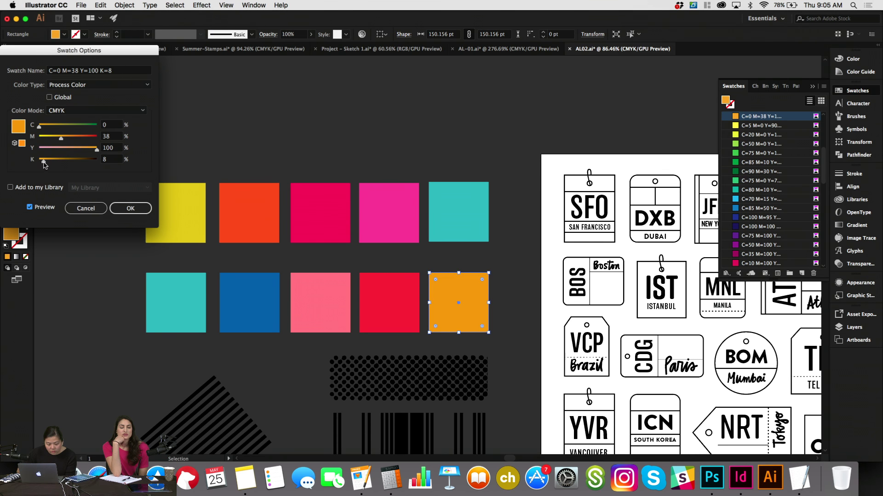
{"action": "left_click_drag", "start_coordinate": [44, 162], "coordinate": [39, 162]}
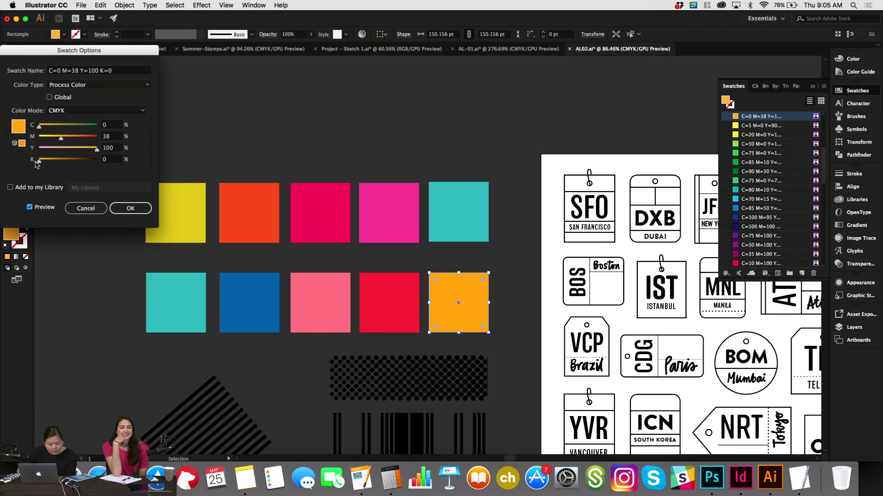
{"action": "left_click", "coordinate": [130, 208]}
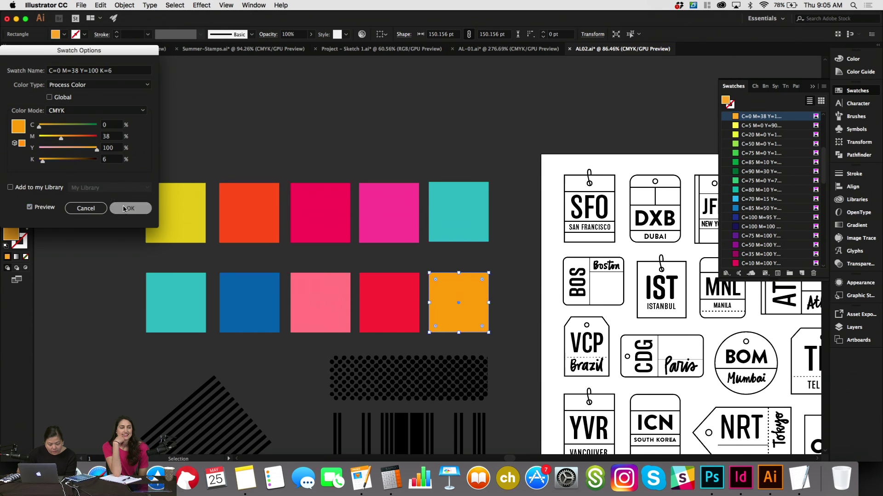
Delete the upper row of five color squares.
{"action": "left_click", "coordinate": [119, 303]}
{"action": "scroll", "coordinate": [121, 302], "scroll_direction": "down", "scroll_amount": 2}
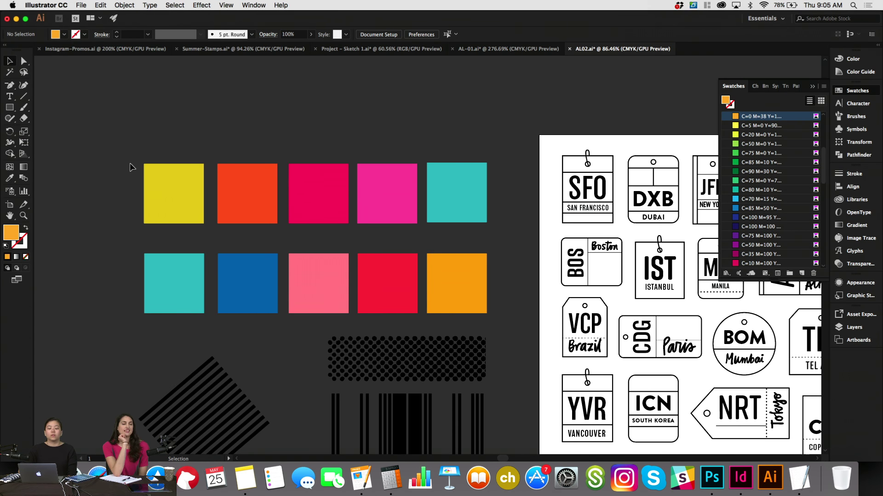
{"action": "left_click_drag", "start_coordinate": [130, 146], "coordinate": [482, 172]}
{"action": "key", "text": "Delete"}
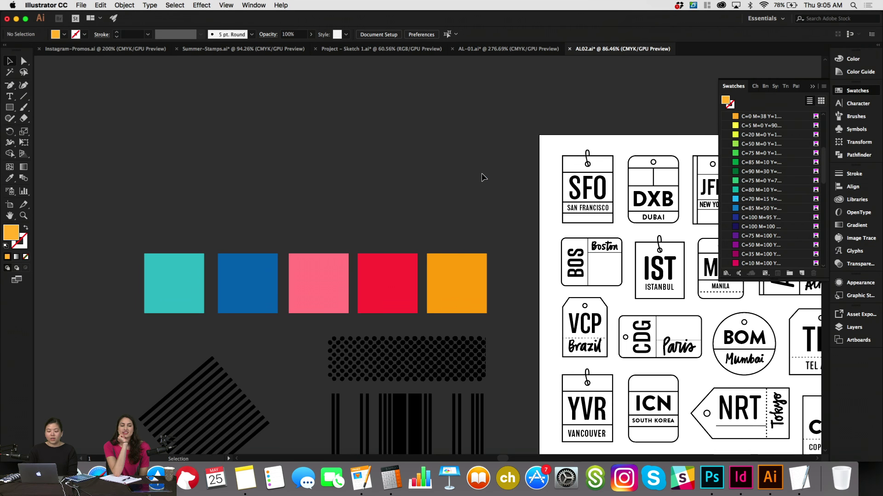
Move the remaining row of five color squares up into the space of the deleted row.
{"action": "left_click_drag", "start_coordinate": [479, 301], "coordinate": [496, 202]}
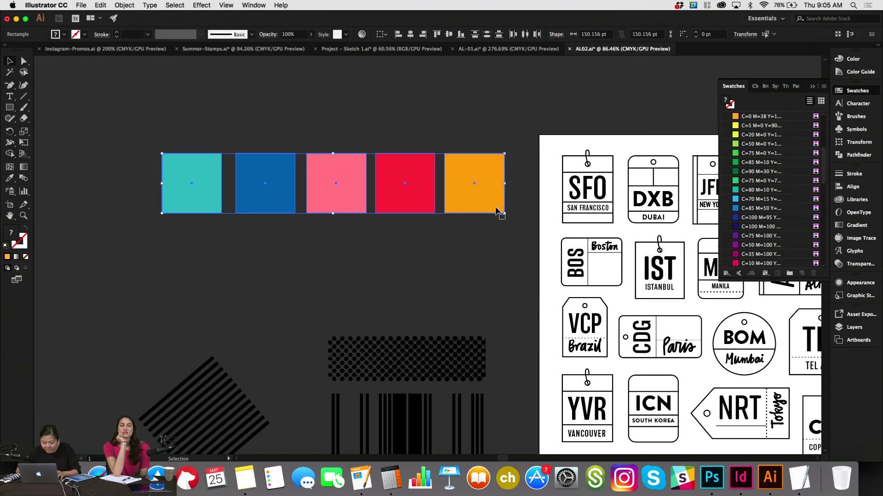
{"action": "scroll", "coordinate": [495, 209], "scroll_direction": "right", "scroll_amount": 2}
{"action": "scroll", "coordinate": [494, 209], "scroll_direction": "down", "scroll_amount": 1}
{"action": "left_click", "coordinate": [439, 270]}
{"action": "scroll", "coordinate": [439, 276], "scroll_direction": "down", "scroll_amount": 4}
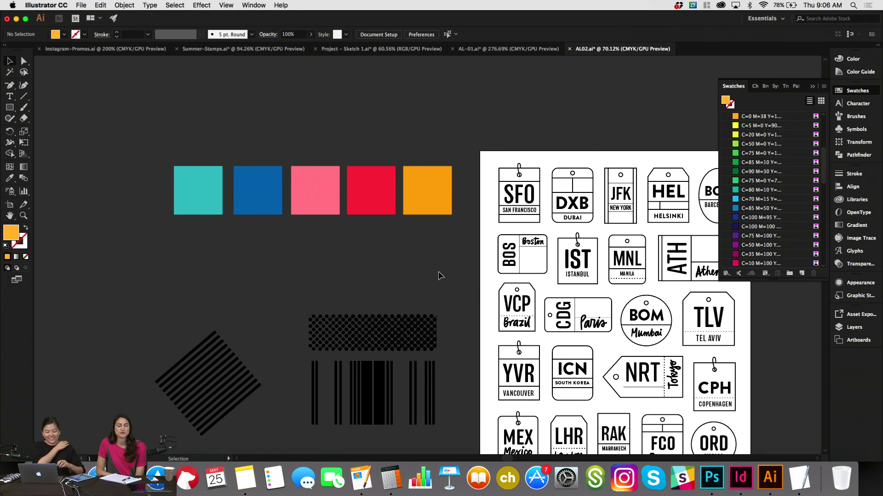
Move the striped diamond, dot, barcode and small pattern strips up to sit directly beneath the row of color squares.
{"action": "scroll", "coordinate": [439, 276], "scroll_direction": "right", "scroll_amount": 3}
{"action": "scroll", "coordinate": [439, 276], "scroll_direction": "up", "scroll_amount": 1}
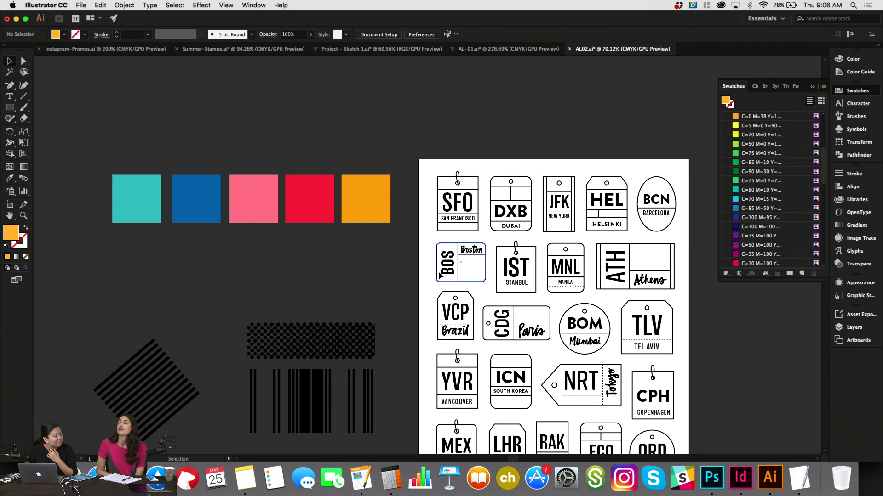
{"action": "scroll", "coordinate": [439, 276], "scroll_direction": "right", "scroll_amount": 2}
{"action": "scroll", "coordinate": [439, 276], "scroll_direction": "down", "scroll_amount": 1}
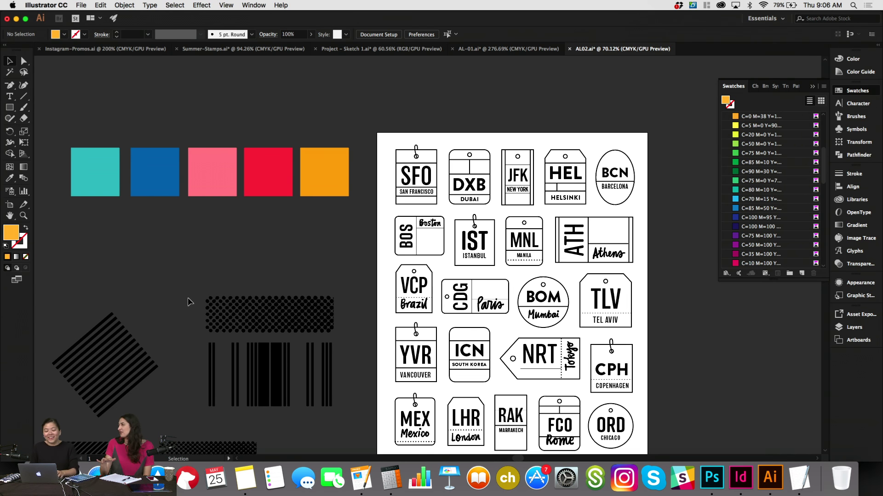
{"action": "left_click_drag", "start_coordinate": [66, 261], "coordinate": [110, 294]}
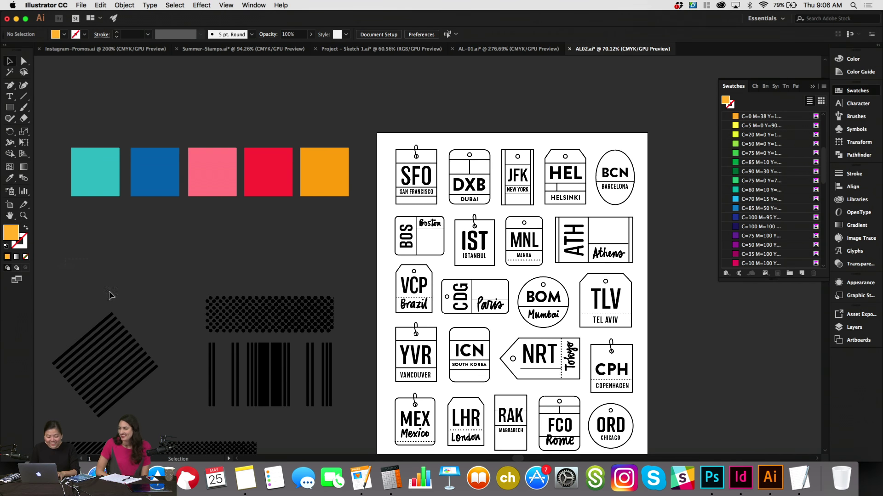
{"action": "left_click_drag", "start_coordinate": [281, 413], "coordinate": [322, 352]}
{"action": "left_click_drag", "start_coordinate": [277, 335], "coordinate": [290, 255]}
{"action": "left_click", "coordinate": [292, 379]}
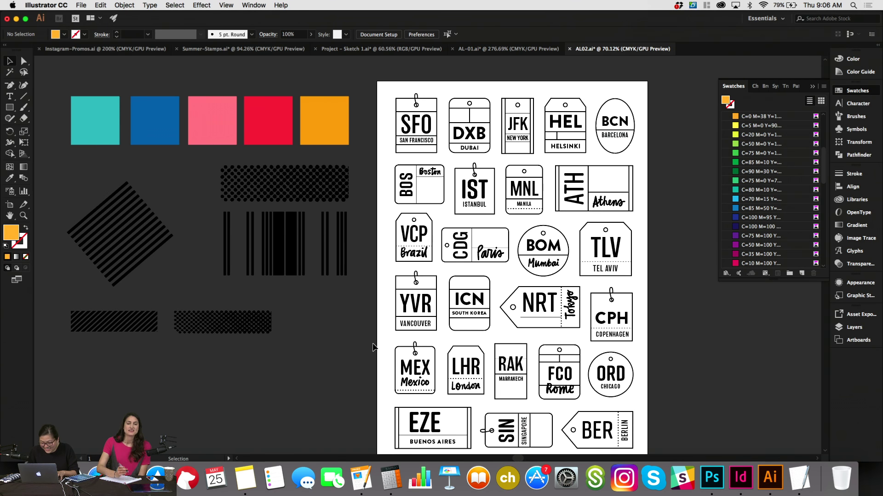
Look over the airport tags up close and examine the JFK, ARN and SFO luggage tag artwork in Instagram-Promos.ai for reference.
{"action": "scroll", "coordinate": [371, 346], "scroll_direction": "up", "scroll_amount": 1}
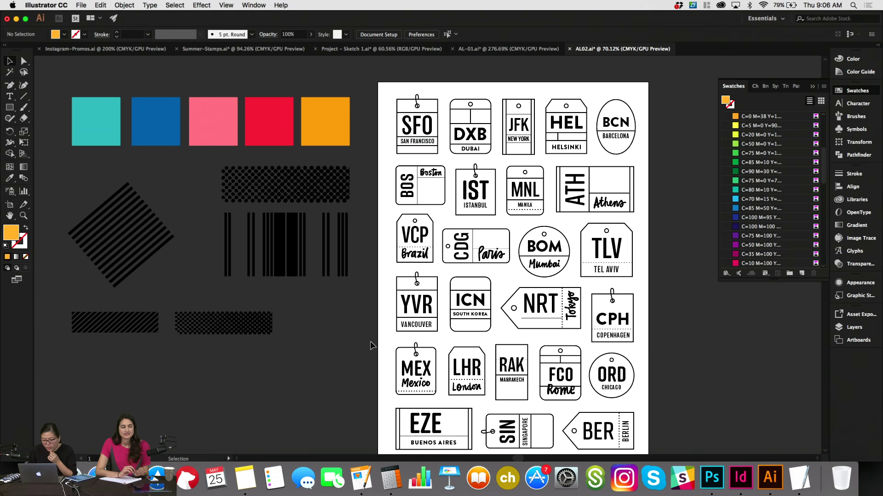
{"action": "scroll", "coordinate": [373, 346], "scroll_direction": "up", "scroll_amount": 5}
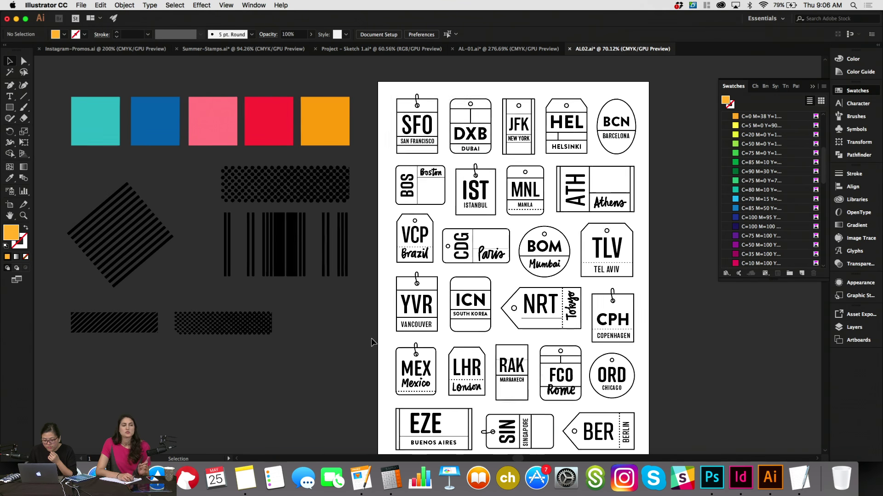
{"action": "scroll", "coordinate": [374, 340], "scroll_direction": "up", "scroll_amount": 5}
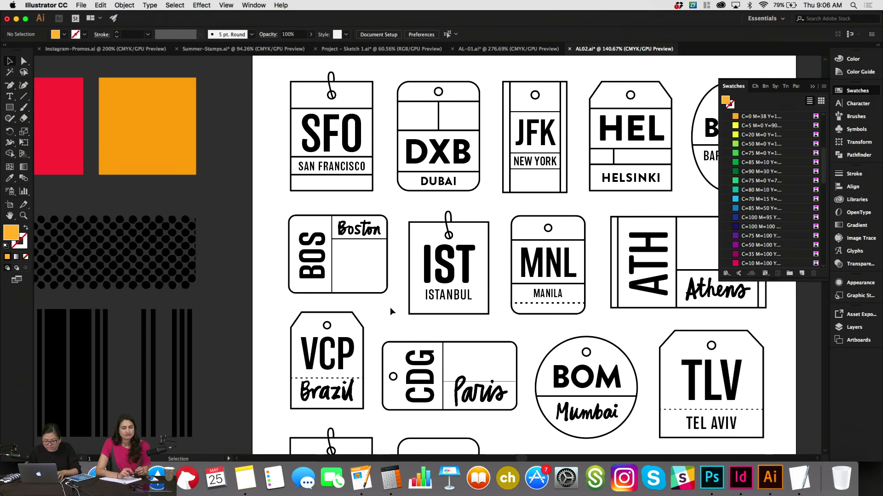
{"action": "scroll", "coordinate": [390, 307], "scroll_direction": "up", "scroll_amount": 5}
{"action": "scroll", "coordinate": [390, 307], "scroll_direction": "right", "scroll_amount": 3}
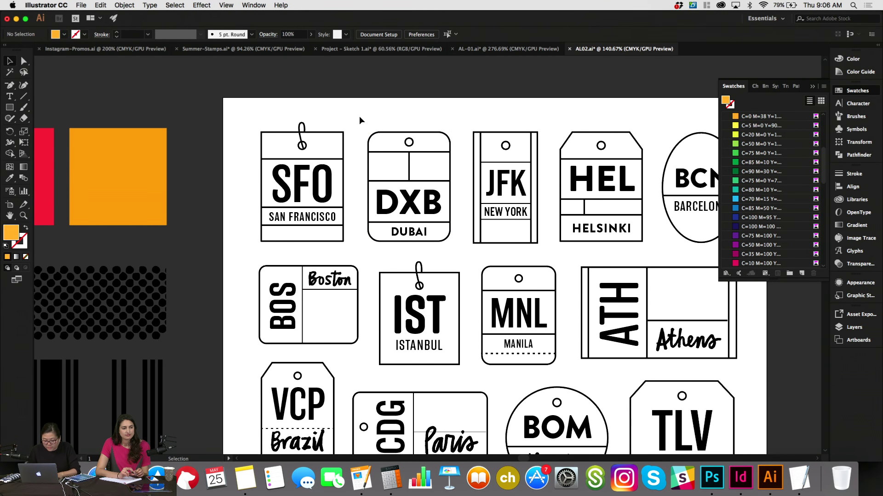
{"action": "key", "text": "super+1"}
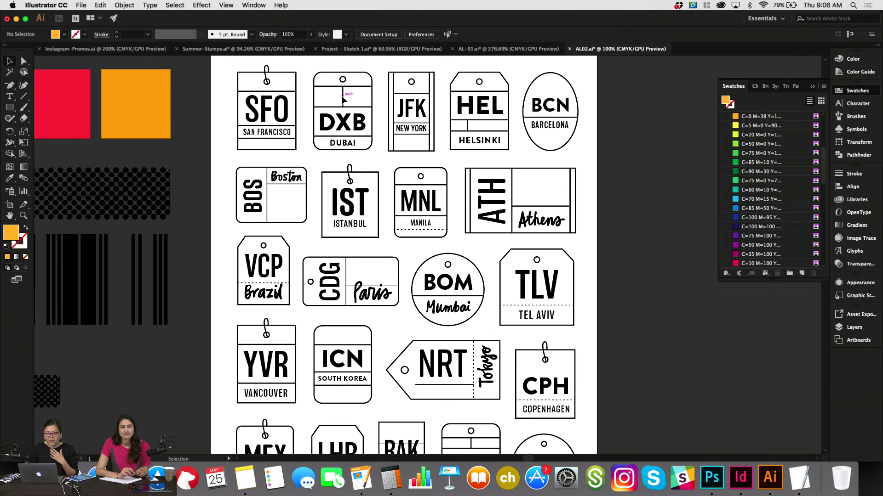
{"action": "left_click", "coordinate": [87, 49]}
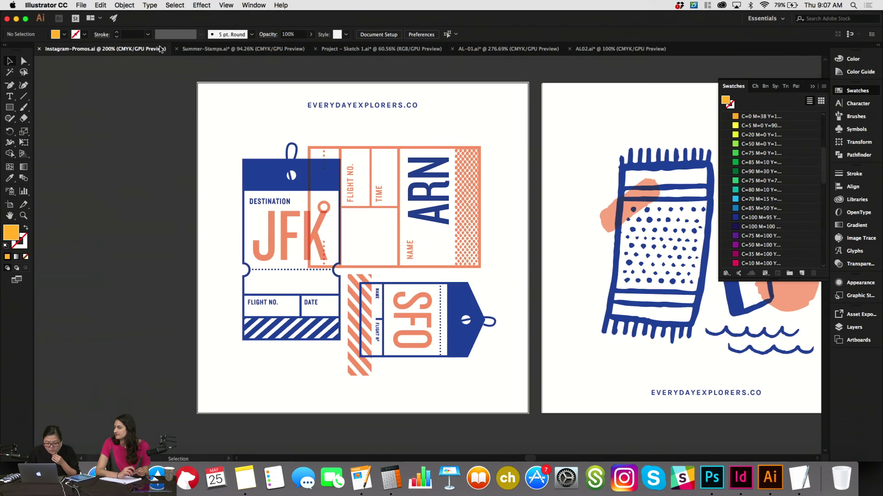
{"action": "scroll", "coordinate": [279, 126], "scroll_direction": "up", "scroll_amount": 5}
{"action": "scroll", "coordinate": [280, 126], "scroll_direction": "down", "scroll_amount": 3}
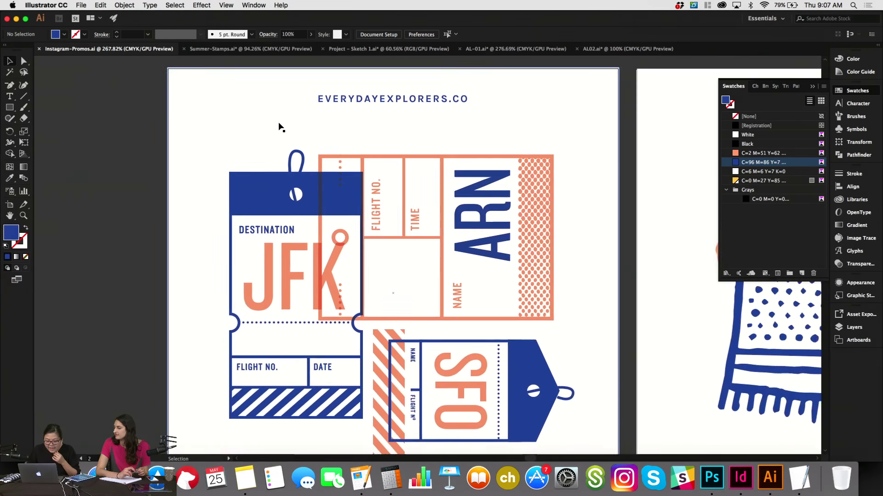
{"action": "scroll", "coordinate": [280, 126], "scroll_direction": "down", "scroll_amount": 3}
{"action": "scroll", "coordinate": [279, 126], "scroll_direction": "right", "scroll_amount": 2}
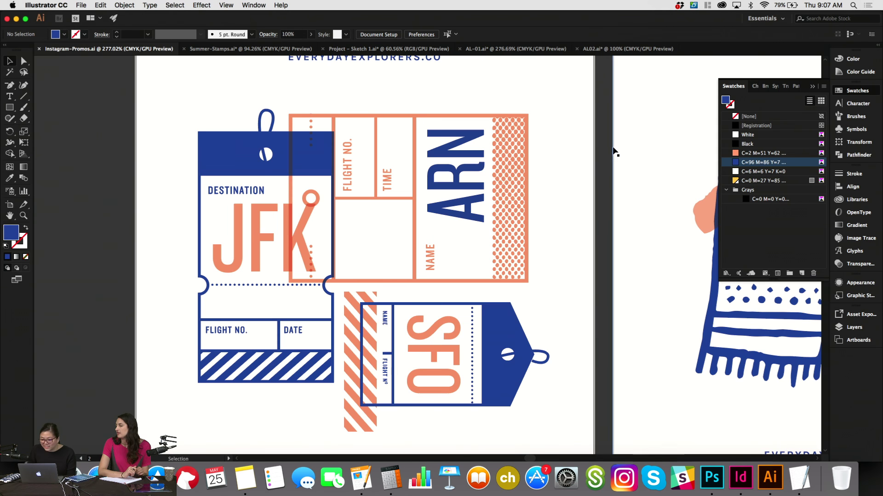
Return to the AL02.ai document and add a FLIGHT NO text label starting just below the DXB tag.
{"action": "left_click", "coordinate": [636, 50]}
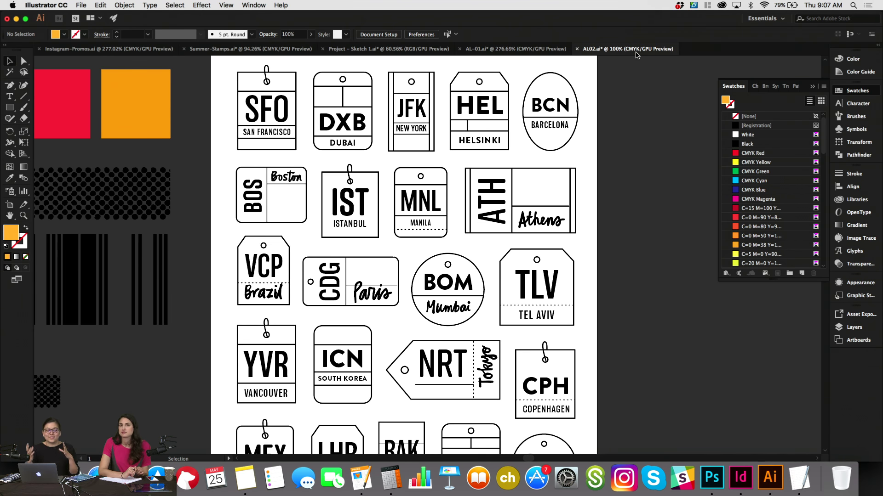
{"action": "key", "text": "super+equal"}
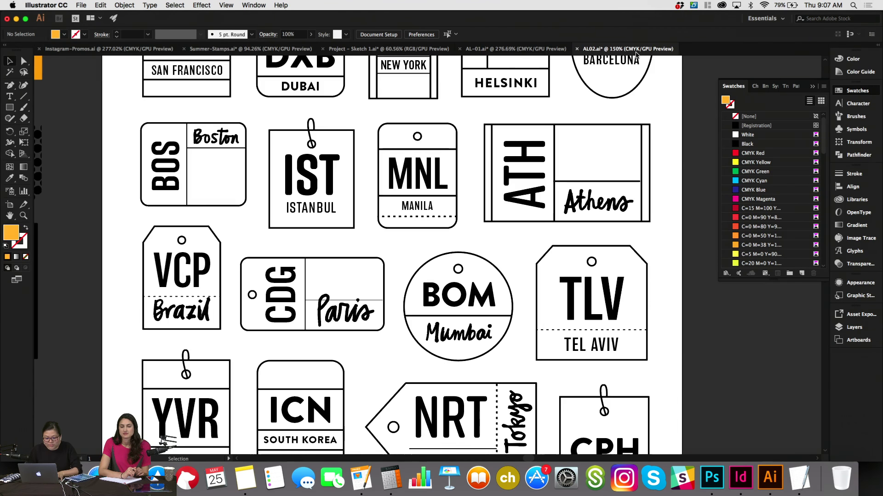
{"action": "key", "text": "super+equal"}
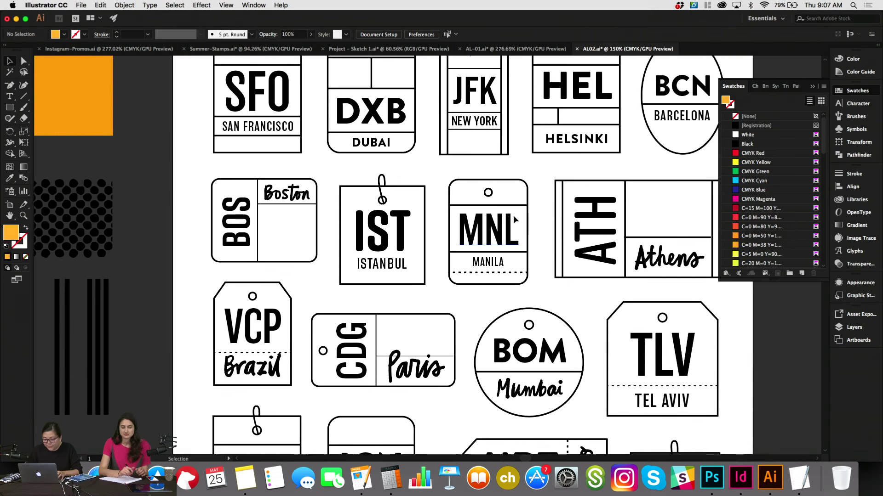
{"action": "scroll", "coordinate": [514, 221], "scroll_direction": "up", "scroll_amount": 5}
{"action": "scroll", "coordinate": [514, 221], "scroll_direction": "left", "scroll_amount": 3}
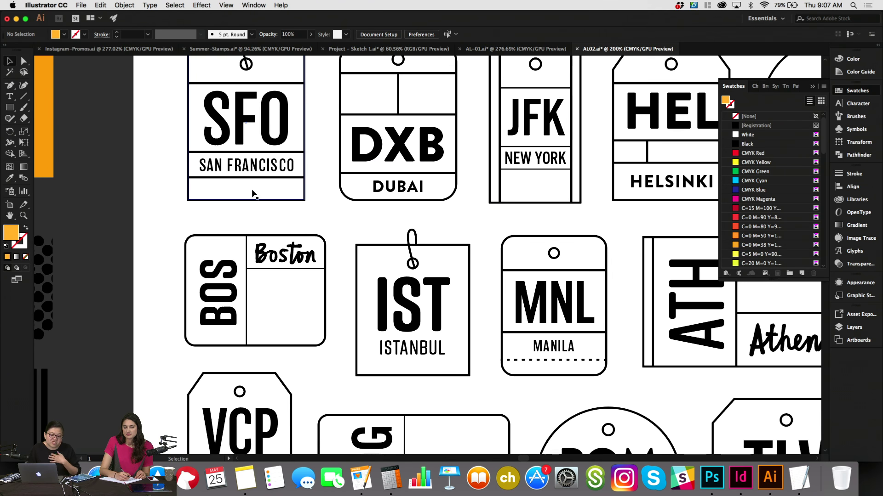
{"action": "scroll", "coordinate": [272, 223], "scroll_direction": "up", "scroll_amount": 1}
{"action": "scroll", "coordinate": [270, 219], "scroll_direction": "up", "scroll_amount": 1}
{"action": "scroll", "coordinate": [271, 219], "scroll_direction": "right", "scroll_amount": 1}
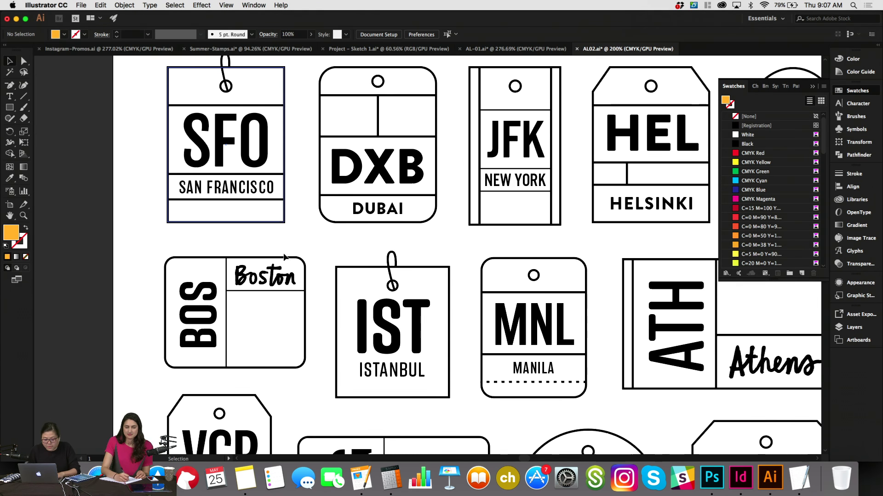
{"action": "key", "text": "t"}
{"action": "left_click", "coordinate": [312, 240]}
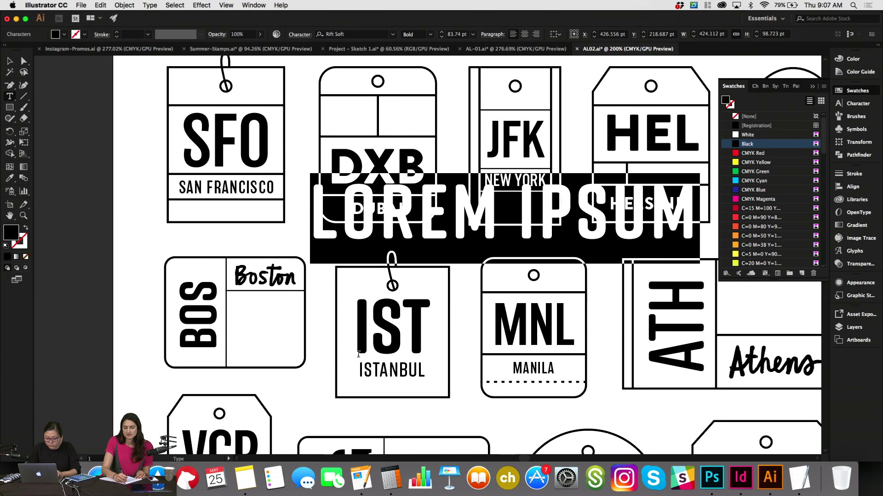
{"action": "type", "text": "FLIG"}
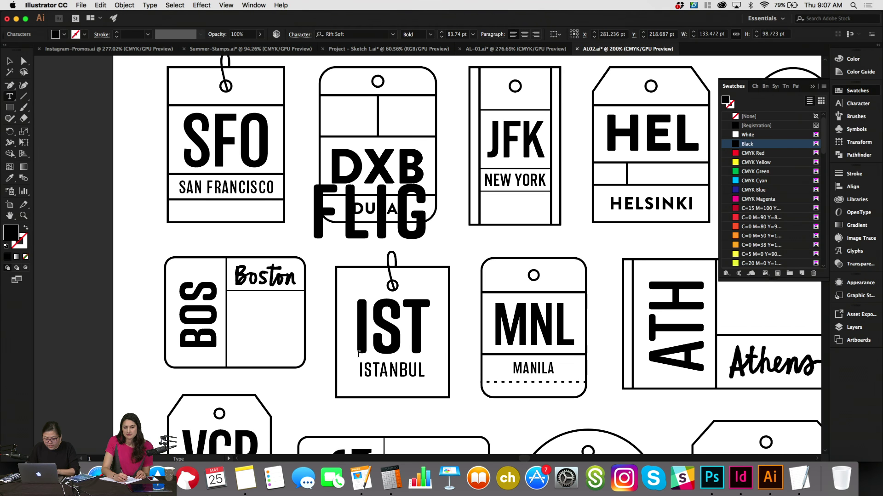
{"action": "type", "text": "HT NO"}
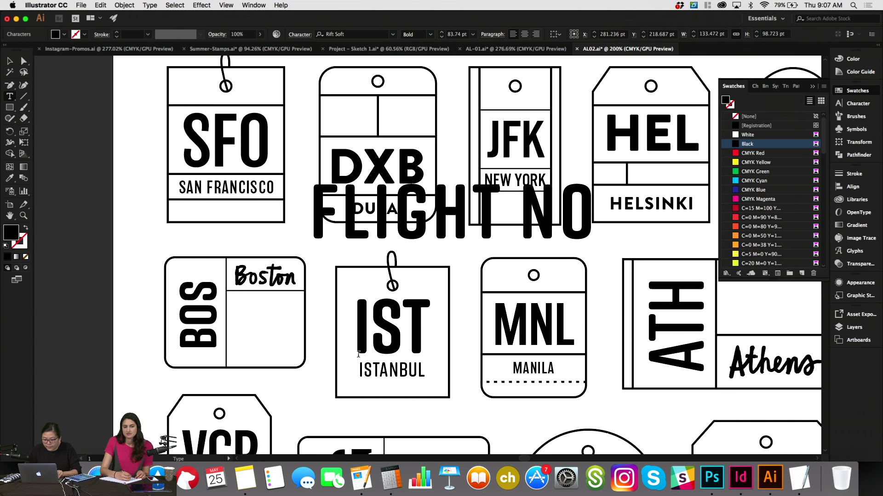
Make the O in the FLIGHT NO label superscript and scale the label down to about 26 pt below the DXB tag.
{"action": "key", "text": "shift+Left"}
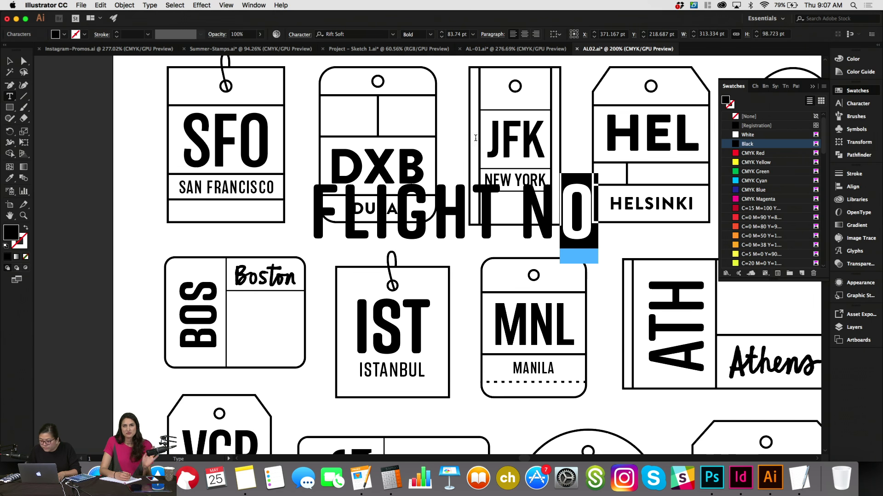
{"action": "left_click", "coordinate": [850, 105]}
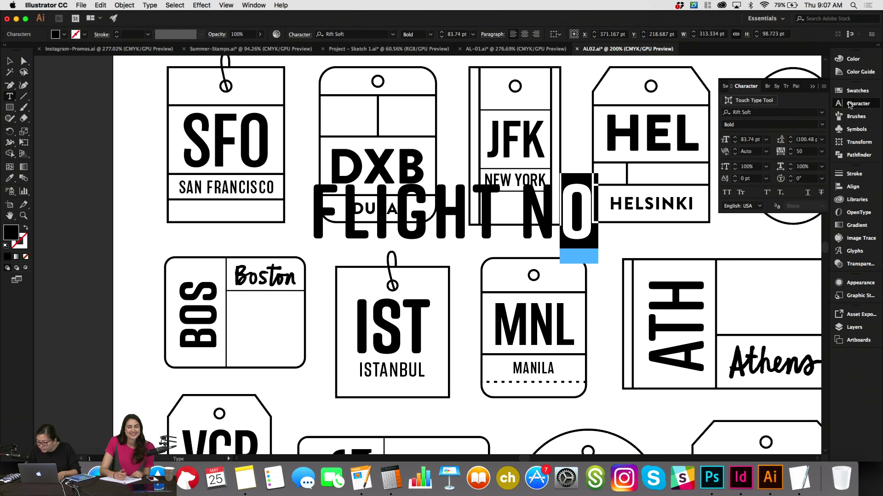
{"action": "left_click", "coordinate": [768, 192]}
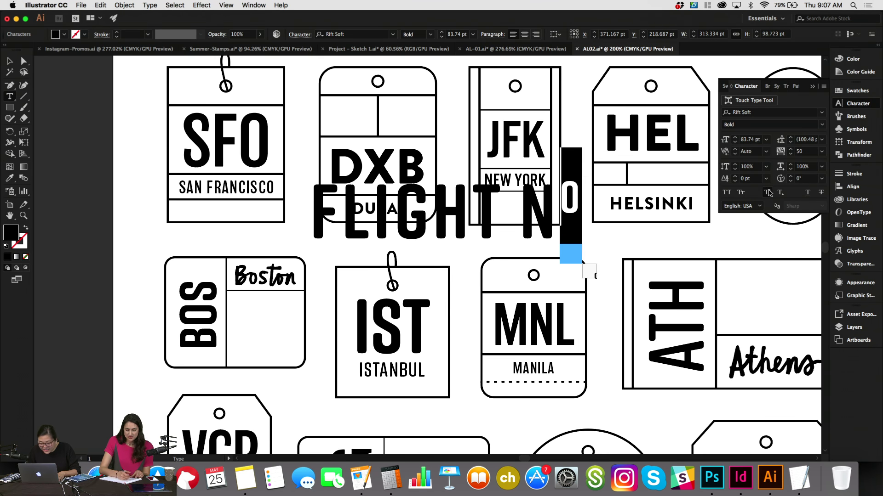
{"action": "key", "text": "Escape"}
{"action": "left_click_drag", "start_coordinate": [583, 208], "coordinate": [322, 239]}
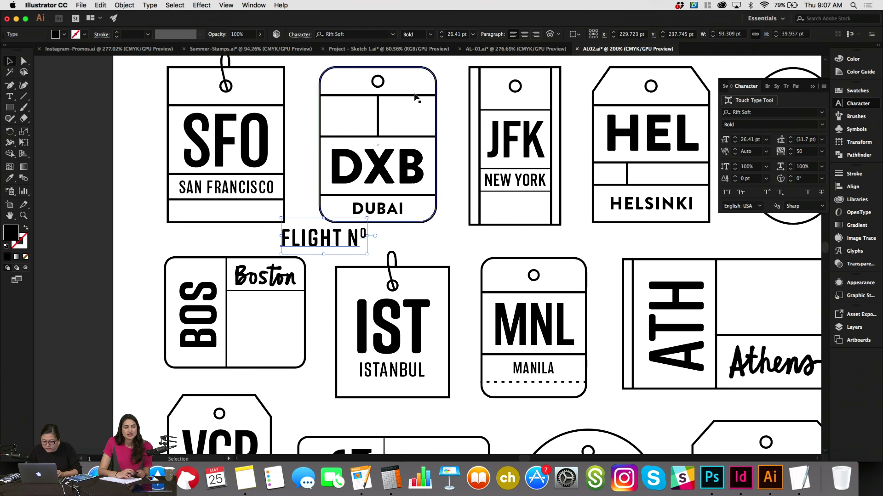
Change the FLIGHT NO label to the Demi weight of Rift Soft and scale it down to about 18 pt.
{"action": "left_click", "coordinate": [430, 35]}
{"action": "left_click", "coordinate": [417, 44]}
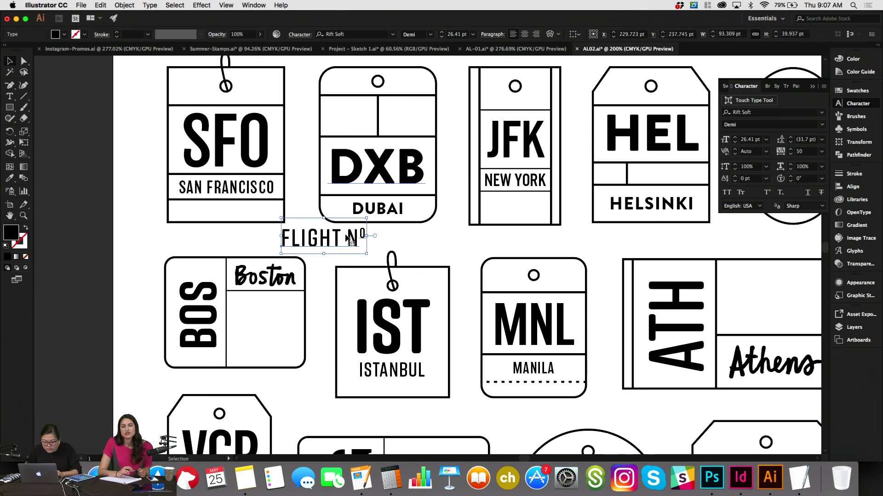
{"action": "left_click_drag", "start_coordinate": [366, 236], "coordinate": [340, 237]}
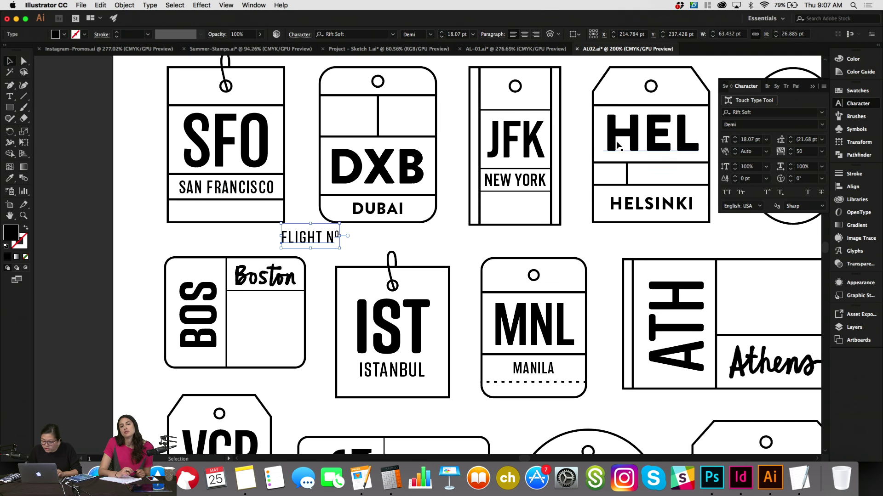
Set the tracking of the FLIGHT NO label to 25.
{"action": "left_click", "coordinate": [805, 151]}
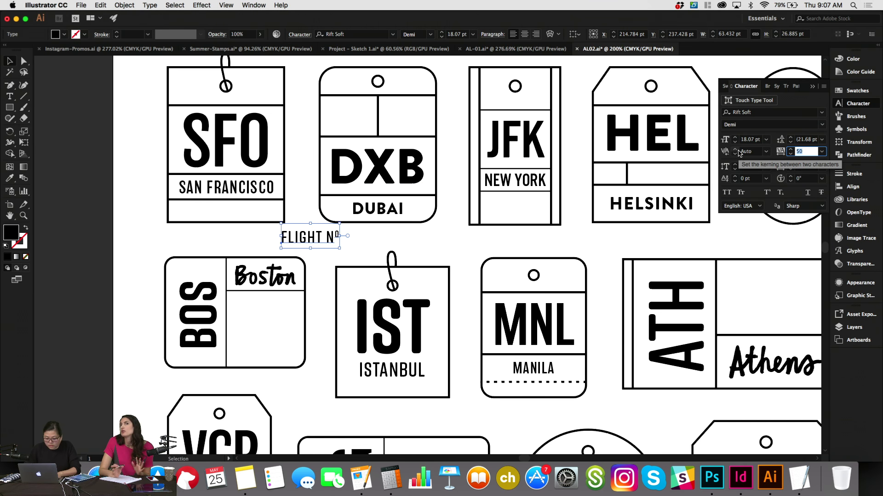
{"action": "type", "text": "25"}
{"action": "key", "text": "Return"}
{"action": "left_click", "coordinate": [365, 245]}
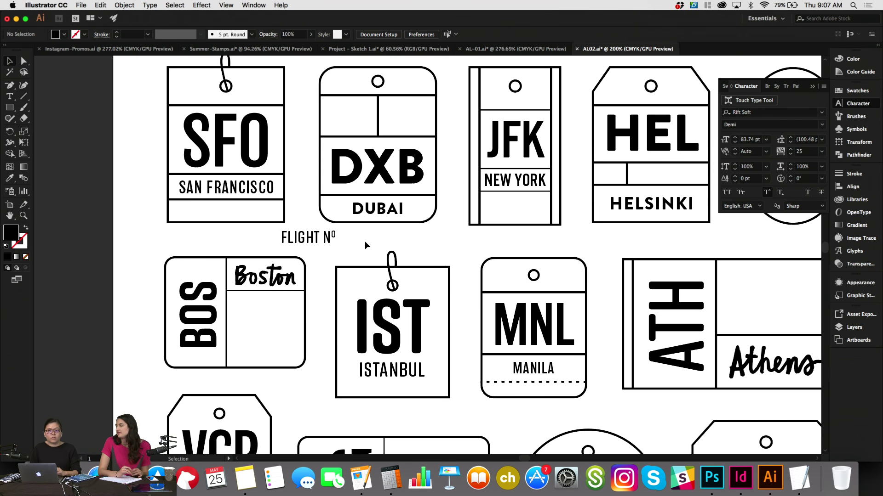
Fit the FLIGHT NO label into the DXB tag's upper-left cell at about 10.3 pt and make it Bold.
{"action": "double_click", "coordinate": [333, 236]}
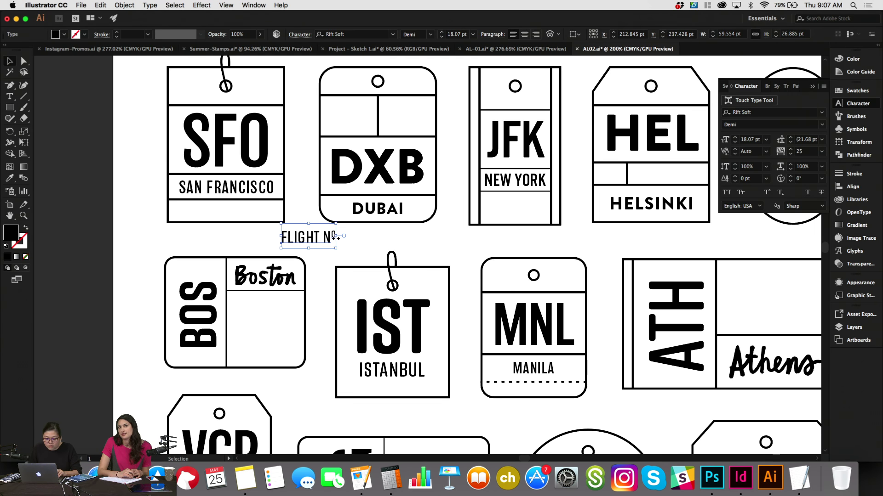
{"action": "left_click_drag", "start_coordinate": [281, 237], "coordinate": [350, 105]}
{"action": "left_click", "coordinate": [321, 248]}
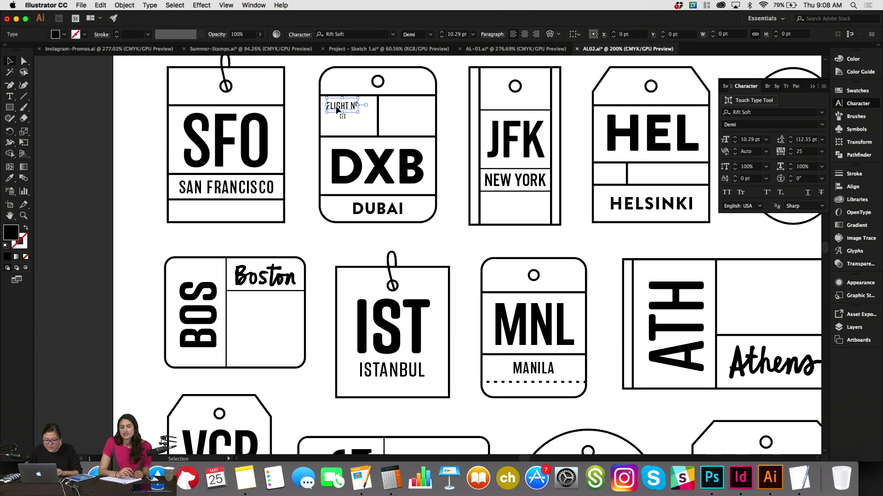
{"action": "left_click", "coordinate": [426, 31]}
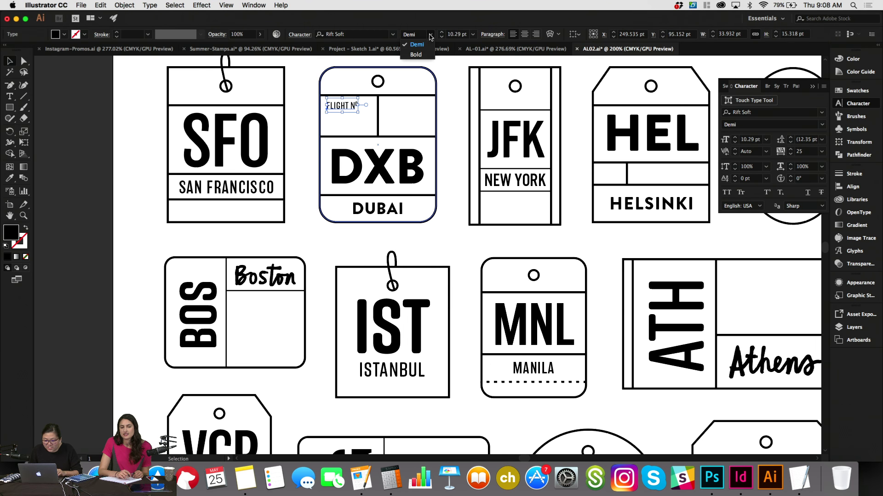
{"action": "left_click", "coordinate": [455, 82]}
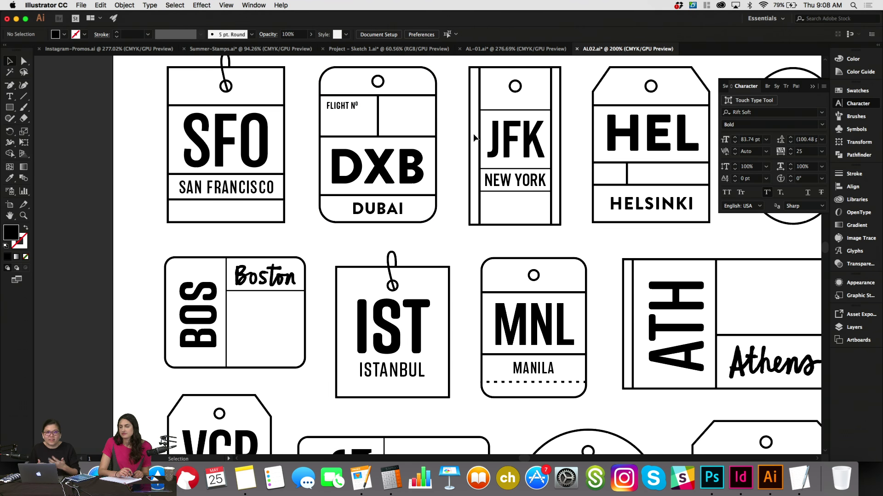
Set the default character tracking to 50 with no artwork selected.
{"action": "left_click", "coordinate": [804, 151]}
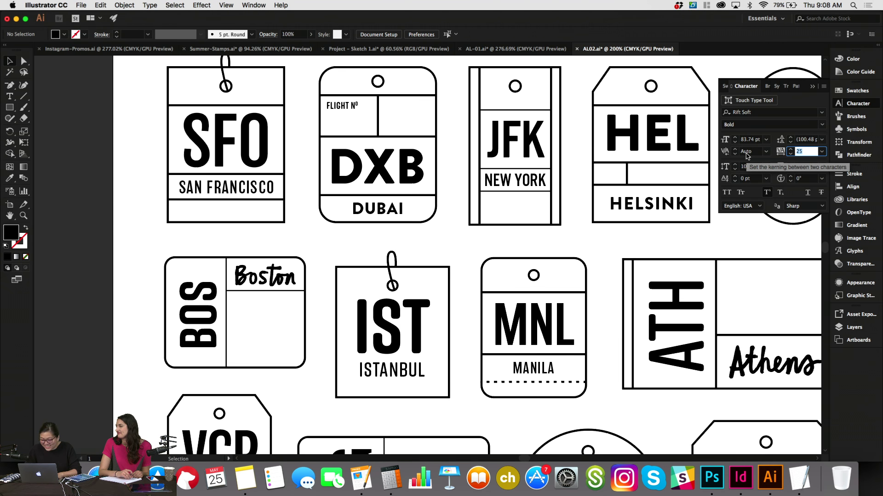
{"action": "type", "text": "50"}
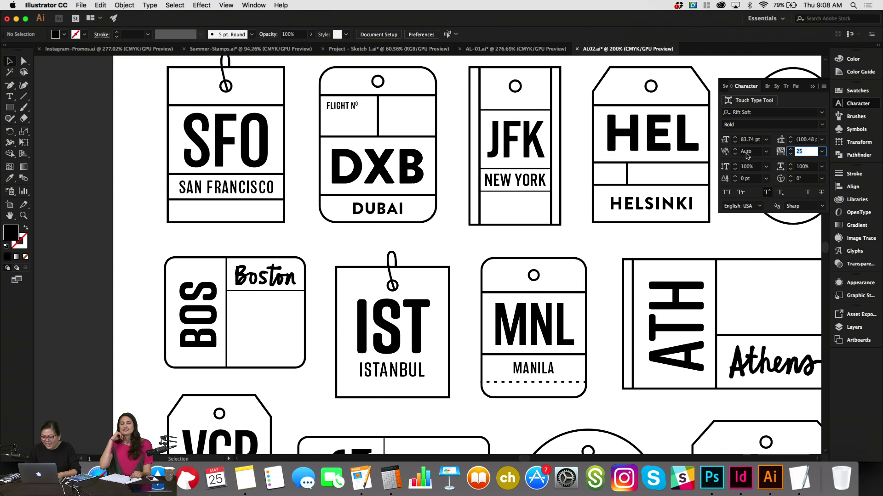
{"action": "key", "text": "Return"}
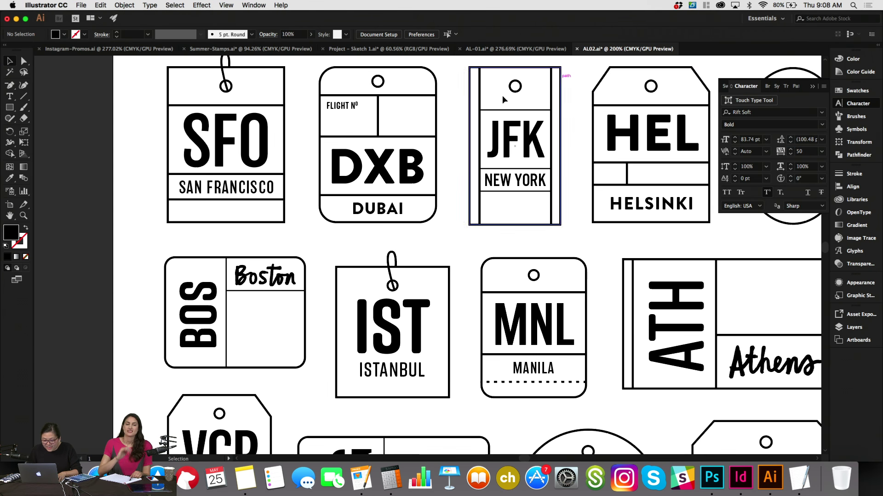
Duplicate the FLIGHT NO label into the empty space below the DXB tag and change the copy's text to DATE.
{"action": "left_click", "coordinate": [356, 105]}
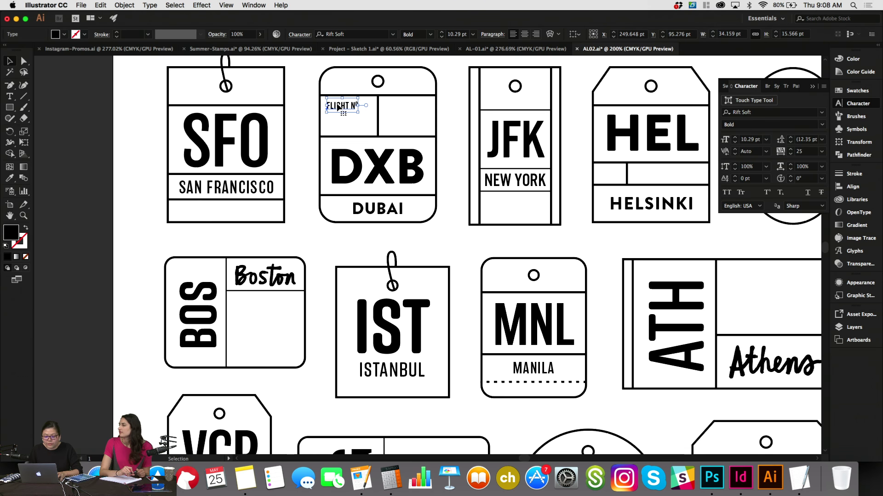
{"action": "left_click_drag", "start_coordinate": [341, 106], "coordinate": [445, 236]}
{"action": "double_click", "coordinate": [444, 236]}
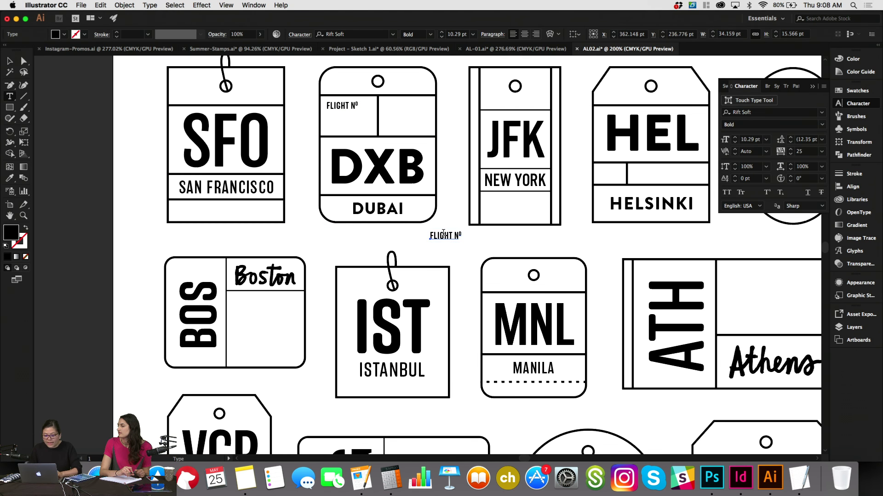
{"action": "triple_click", "coordinate": [444, 234]}
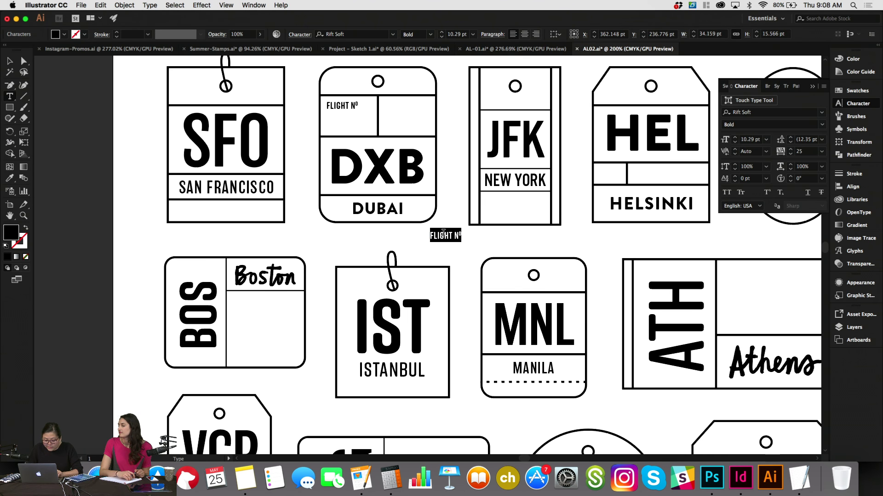
{"action": "type", "text": "DATE"}
{"action": "key", "text": "Escape"}
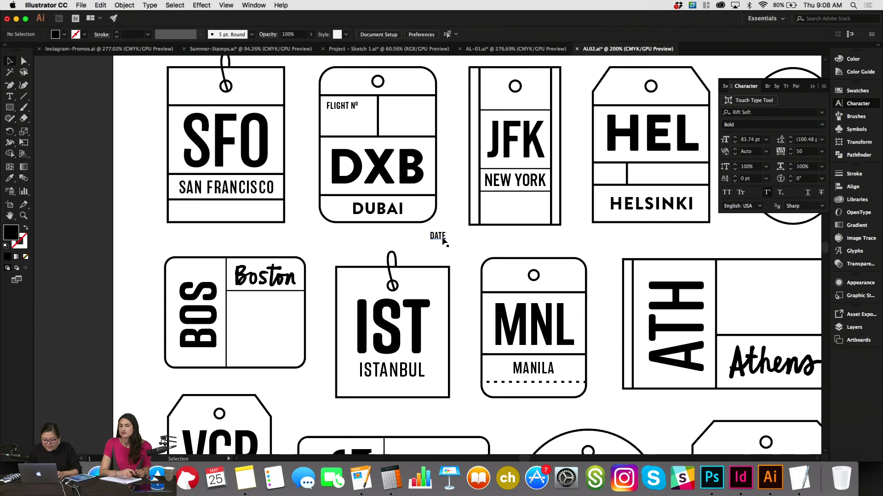
Move the DATE label into the DXB tag's upper-right cell, level with the FLIGHT NO label.
{"action": "left_click_drag", "start_coordinate": [440, 236], "coordinate": [398, 109]}
{"action": "left_click", "coordinate": [446, 111]}
{"action": "left_click", "coordinate": [338, 108]}
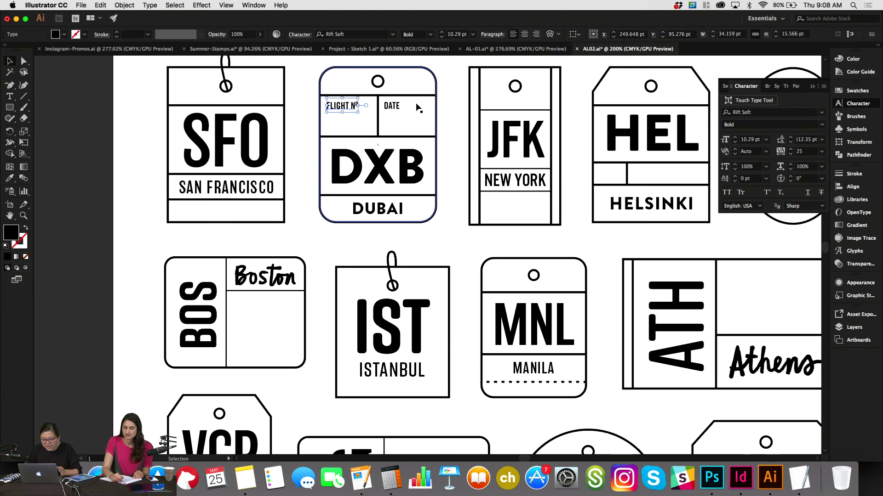
{"action": "left_click", "coordinate": [397, 107]}
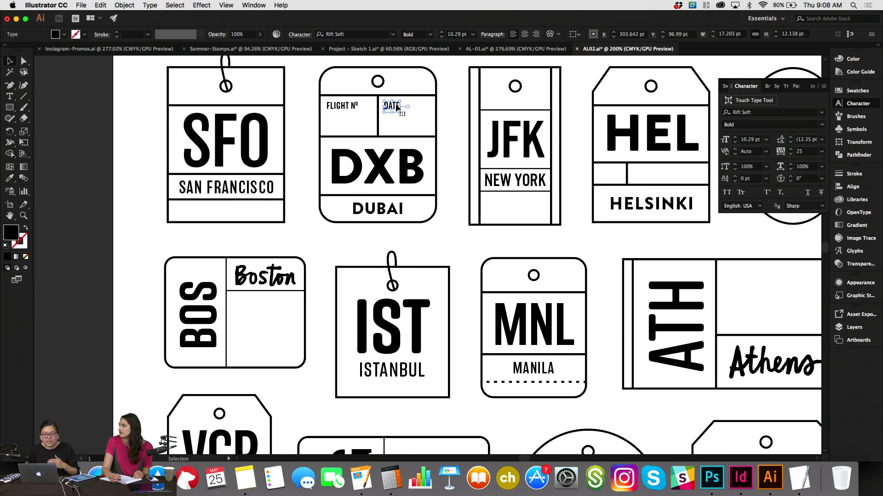
{"action": "left_click", "coordinate": [453, 135]}
Duplicate the FLIGHT NO label into the gap above the MNL tag and change the copy's text to DESTINATION.
{"action": "left_click", "coordinate": [344, 107]}
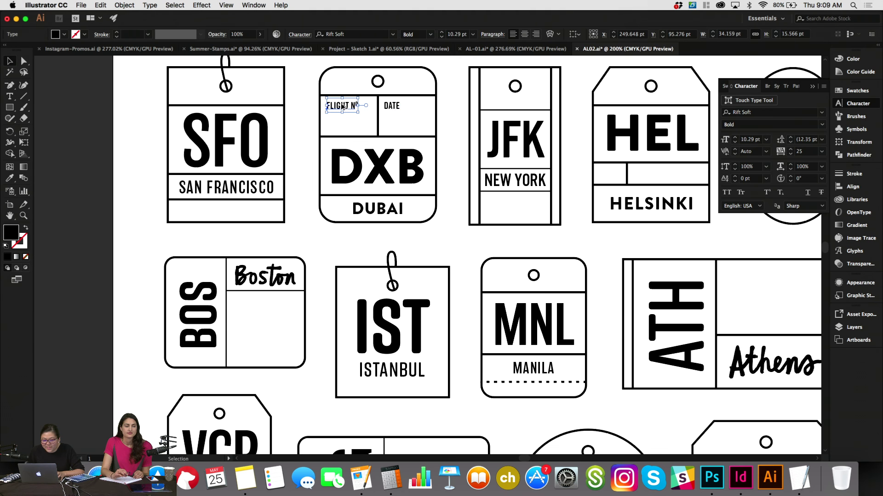
{"action": "left_click_drag", "start_coordinate": [342, 108], "coordinate": [464, 245]}
{"action": "triple_click", "coordinate": [463, 244]}
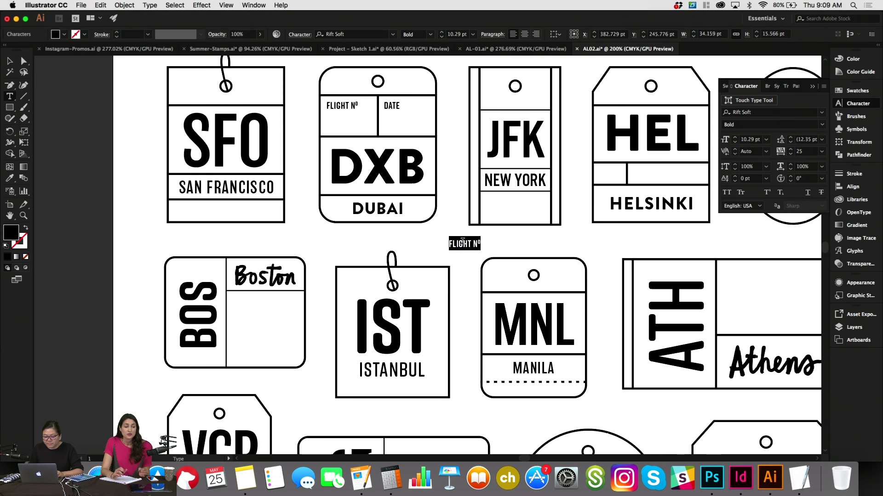
{"action": "type", "text": "DESTINATION"}
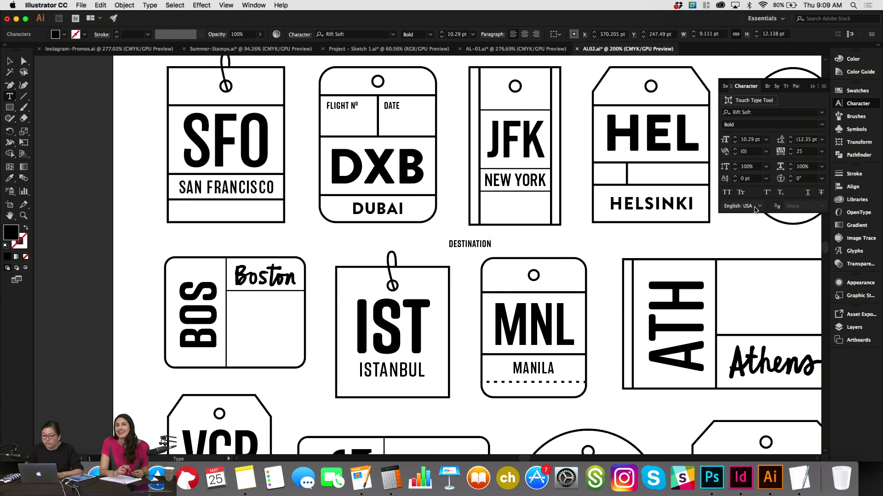
{"action": "key", "text": "Escape"}
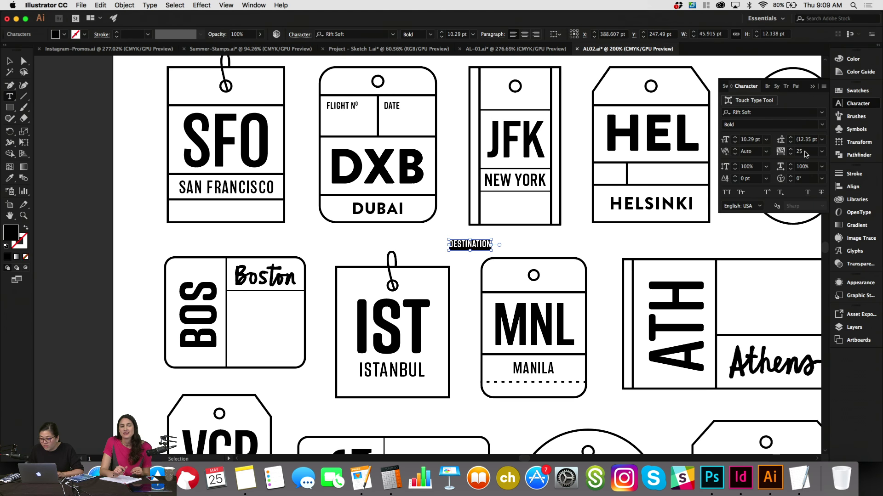
Set the tracking of the DESTINATION label to 50.
{"action": "left_click", "coordinate": [805, 154]}
{"action": "type", "text": "50"}
{"action": "key", "text": "Return"}
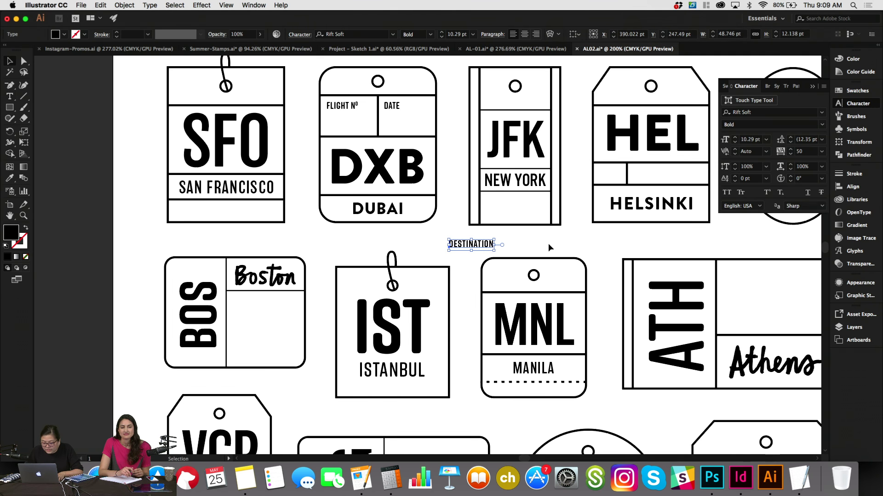
{"action": "left_click", "coordinate": [521, 244]}
Move the DESTINATION label onto the ATH tag, just above the Athens lettering.
{"action": "scroll", "coordinate": [521, 244], "scroll_direction": "right", "scroll_amount": 5}
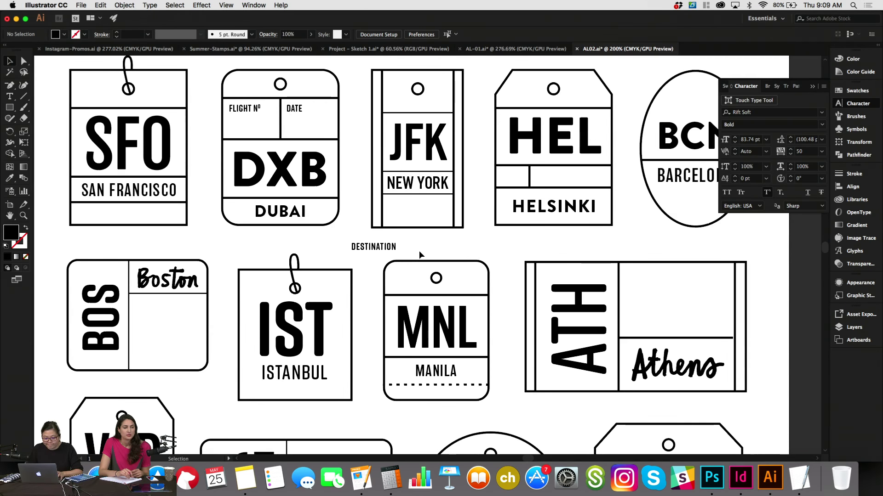
{"action": "left_click_drag", "start_coordinate": [367, 249], "coordinate": [557, 246]}
{"action": "scroll", "coordinate": [556, 246], "scroll_direction": "right", "scroll_amount": 4}
{"action": "scroll", "coordinate": [556, 246], "scroll_direction": "down", "scroll_amount": 1}
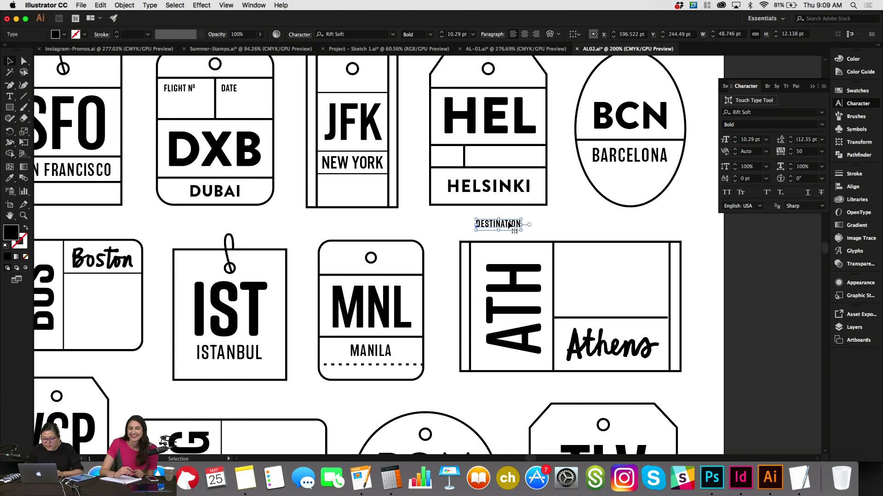
{"action": "left_click_drag", "start_coordinate": [510, 226], "coordinate": [604, 320]}
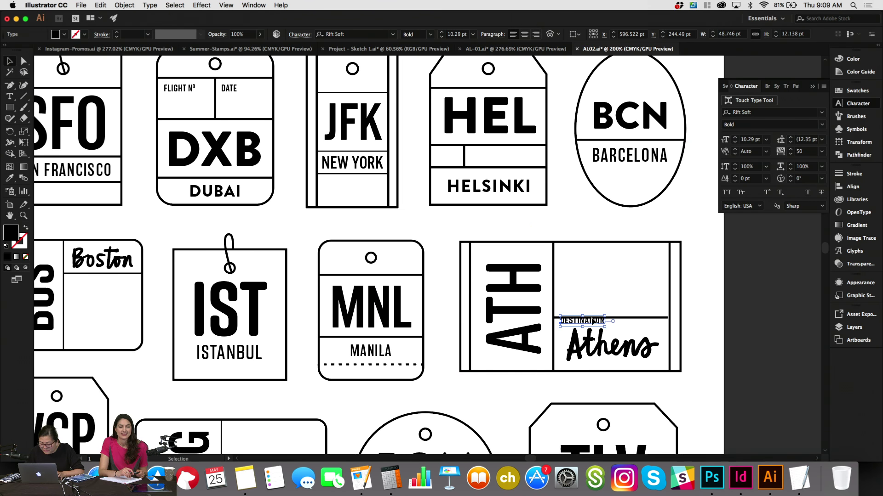
Raise the horizontal divider line of the ATH tag by about 12 pt to make room for the label.
{"action": "left_click", "coordinate": [620, 318]}
{"action": "key", "text": "shift+Up"}
{"action": "key", "text": "Up"}
{"action": "key", "text": "Up"}
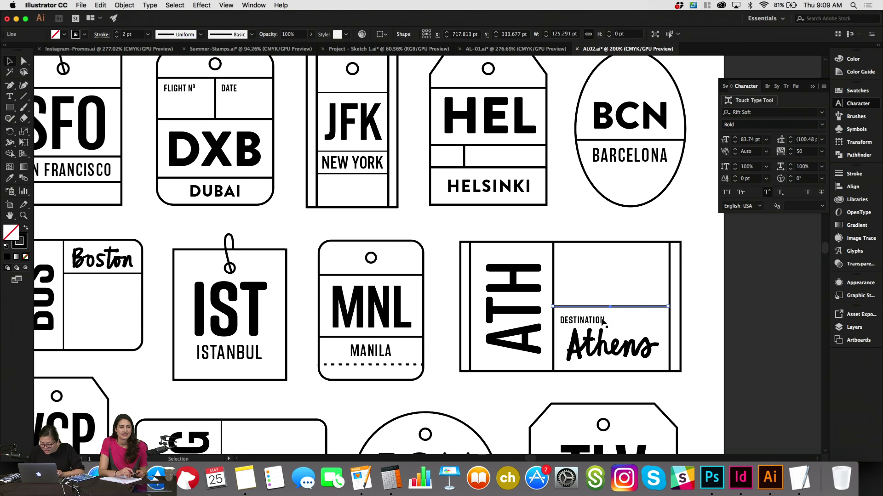
Shift the DESTINATION label to the middle of its cell on the ATH tag, between the divider line and the Athens lettering.
{"action": "left_click", "coordinate": [600, 322]}
{"action": "key", "text": "shift+Right"}
{"action": "key", "text": "shift+Right"}
{"action": "key", "text": "shift+Right"}
{"action": "key", "text": "Up"}
{"action": "key", "text": "Up"}
{"action": "key", "text": "Up"}
{"action": "key", "text": "Up"}
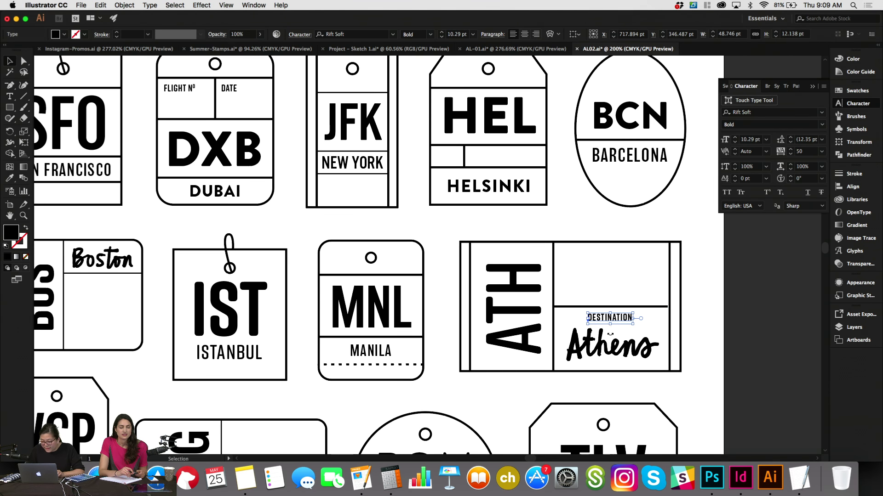
{"action": "left_click", "coordinate": [624, 352]}
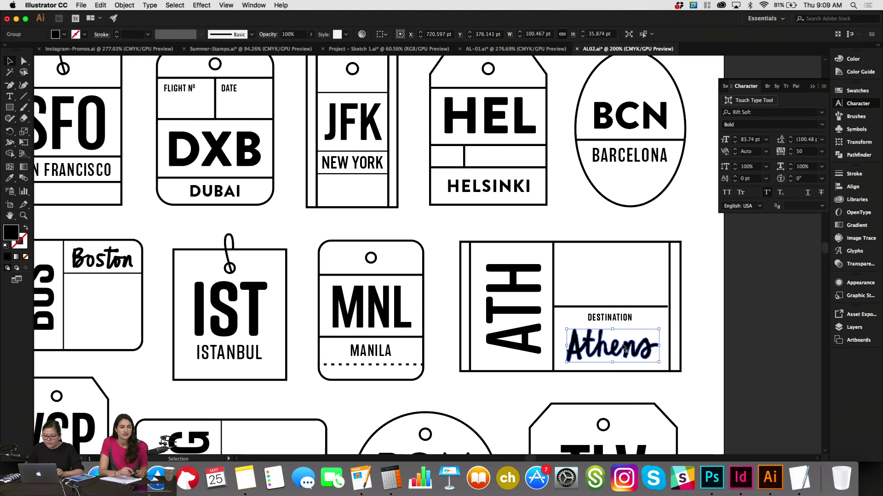
{"action": "left_click", "coordinate": [627, 320]}
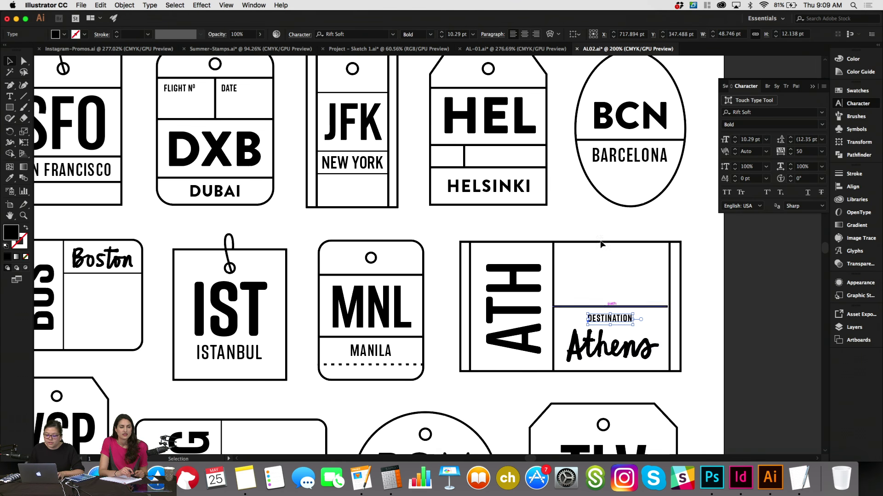
{"action": "left_click", "coordinate": [595, 225]}
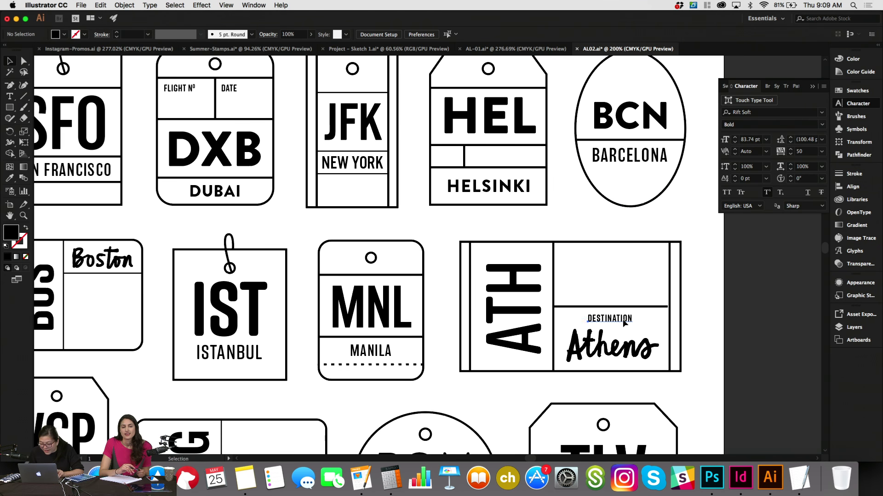
Move the DESTINATION label back to the left side of its cell, near the start of the Athens lettering.
{"action": "left_click_drag", "start_coordinate": [624, 321], "coordinate": [600, 323]}
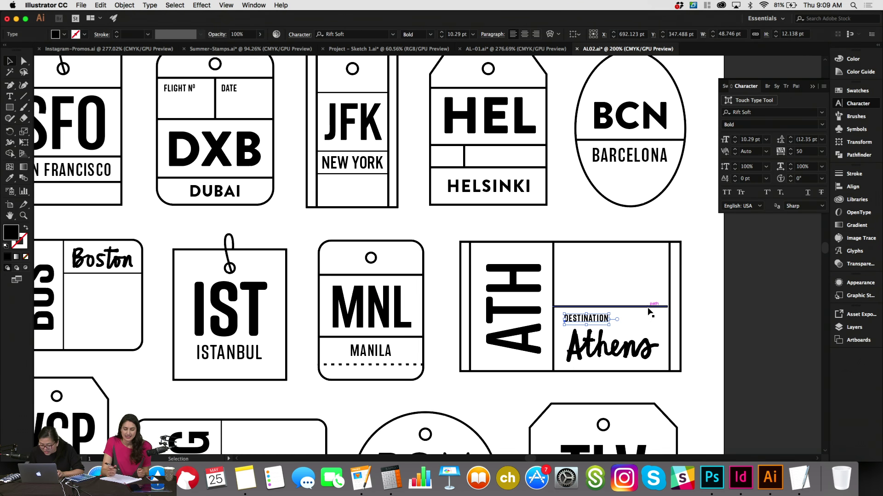
{"action": "left_click", "coordinate": [631, 348]}
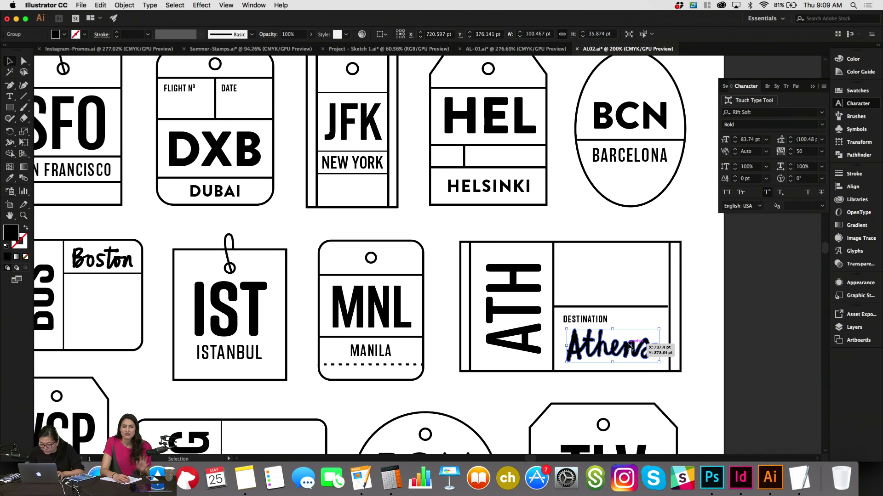
{"action": "key", "text": "Up"}
{"action": "key", "text": "Left"}
{"action": "key", "text": "Left"}
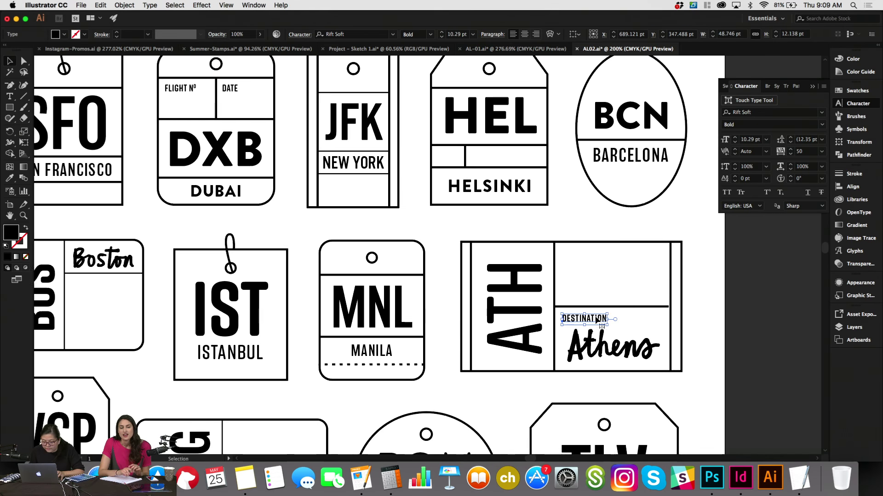
Copy the FLIGHT Nº label from the DXB tag into the wider small cell of the HEL tag, scaled down to about 9 pt.
{"action": "scroll", "coordinate": [596, 320], "scroll_direction": "left", "scroll_amount": 2}
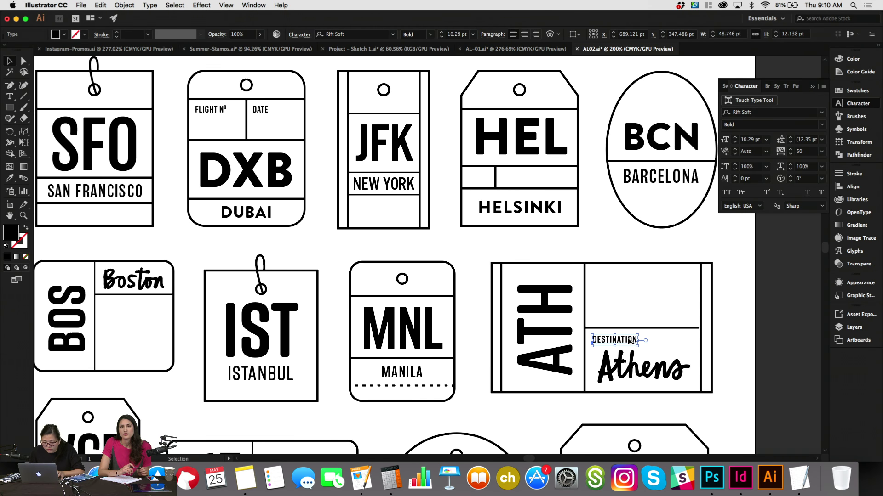
{"action": "left_click", "coordinate": [220, 111]}
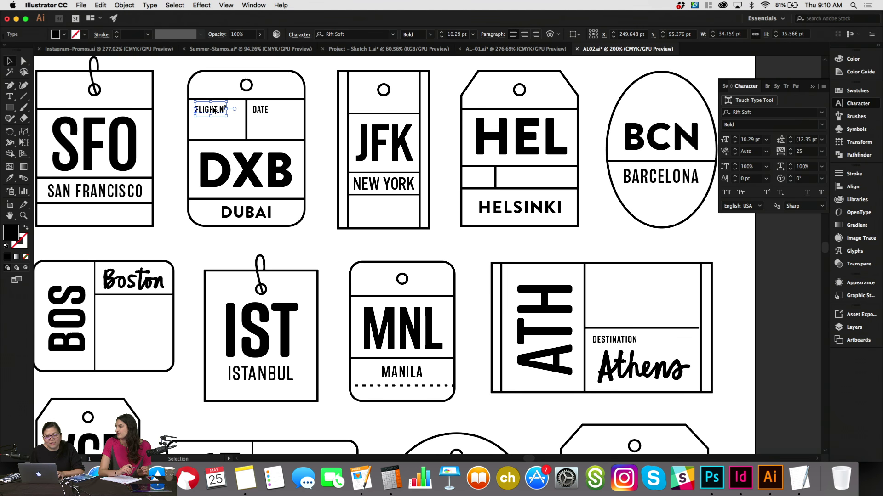
{"action": "left_click_drag", "start_coordinate": [215, 111], "coordinate": [528, 175]}
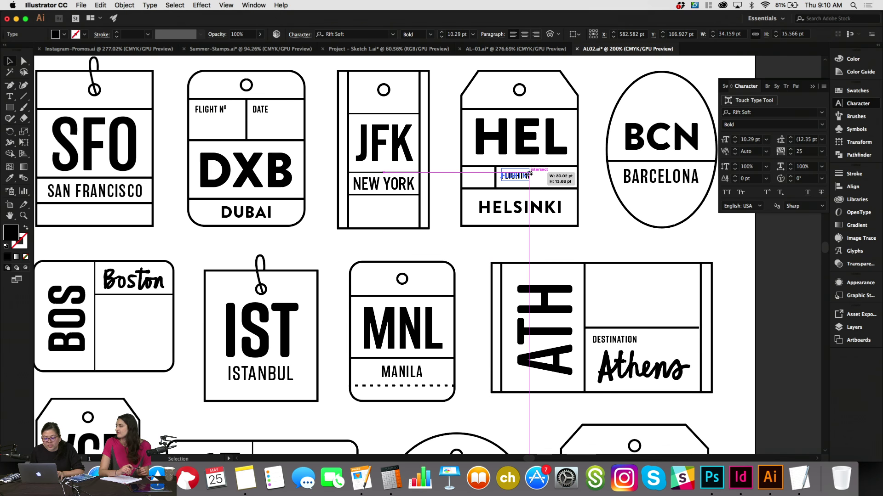
{"action": "left_click", "coordinate": [516, 247]}
{"action": "left_click_drag", "start_coordinate": [515, 181], "coordinate": [514, 180]}
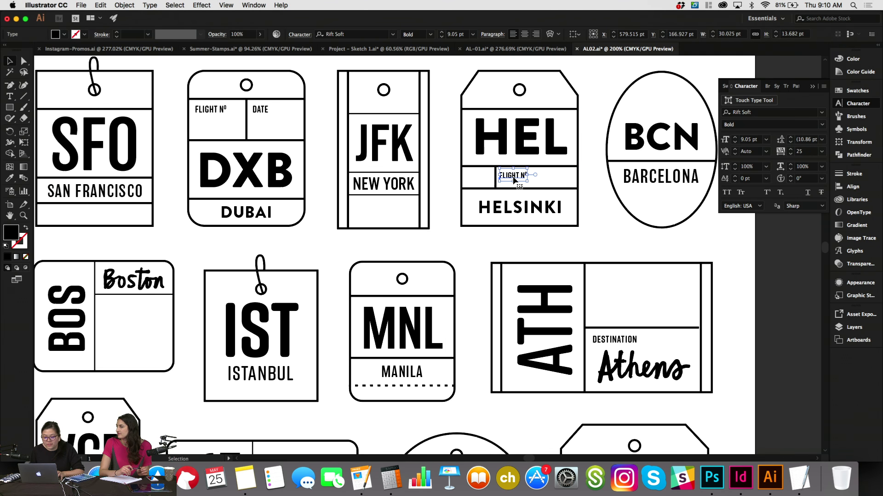
{"action": "left_click", "coordinate": [514, 237]}
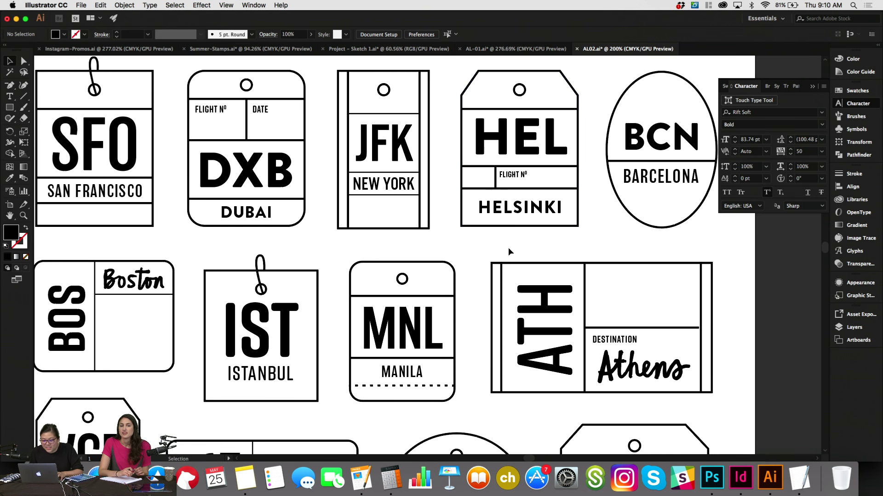
Change the text of the copied label on the HEL tag to DATE.
{"action": "left_click", "coordinate": [516, 178]}
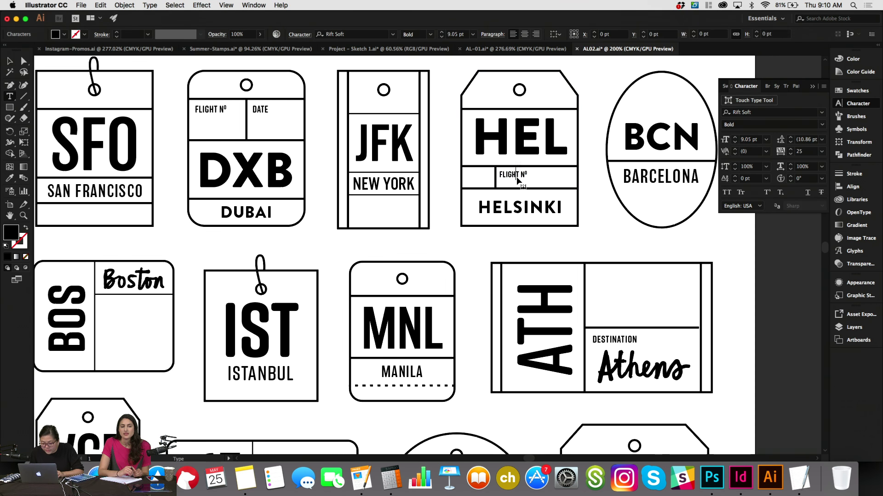
{"action": "triple_click", "coordinate": [517, 177]}
{"action": "type", "text": "FLIGHT DATE"}
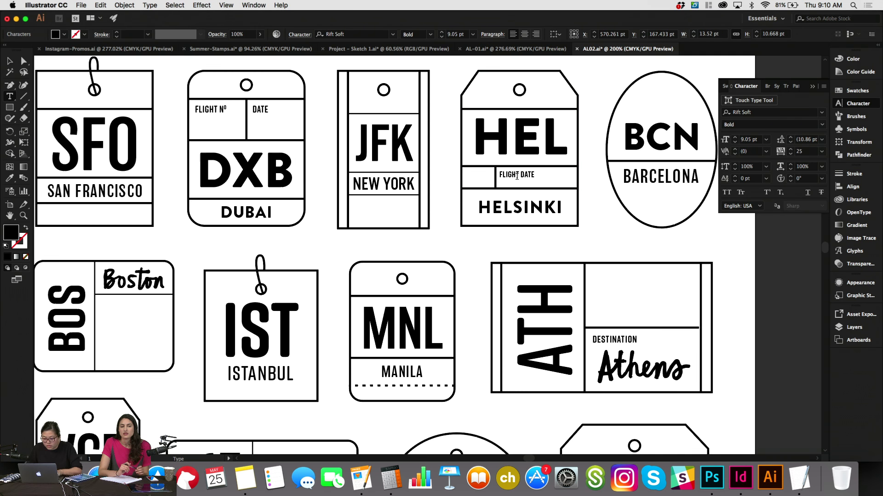
{"action": "key", "text": "super+a"}
{"action": "type", "text": "DATE"}
{"action": "key", "text": "Escape"}
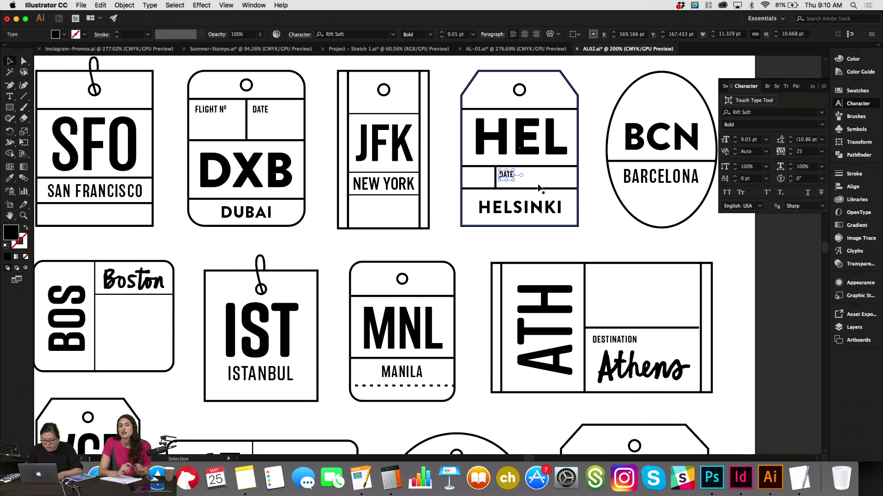
{"action": "scroll", "coordinate": [539, 183], "scroll_direction": "left", "scroll_amount": 2}
{"action": "scroll", "coordinate": [538, 183], "scroll_direction": "down", "scroll_amount": 1}
{"action": "left_click", "coordinate": [511, 227]}
Copy the FLIGHT Nº label from the DXB tag to below the Boston lettering and duplicate the BOS tag's horizontal divider lower in that cell.
{"action": "scroll", "coordinate": [468, 199], "scroll_direction": "left", "scroll_amount": 2}
{"action": "scroll", "coordinate": [468, 199], "scroll_direction": "up", "scroll_amount": 1}
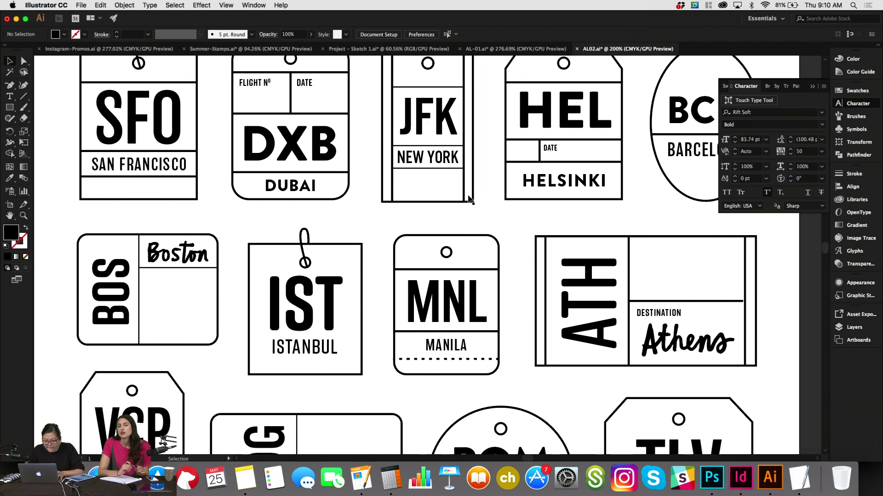
{"action": "scroll", "coordinate": [338, 129], "scroll_direction": "left", "scroll_amount": 3}
{"action": "scroll", "coordinate": [338, 128], "scroll_direction": "down", "scroll_amount": 1}
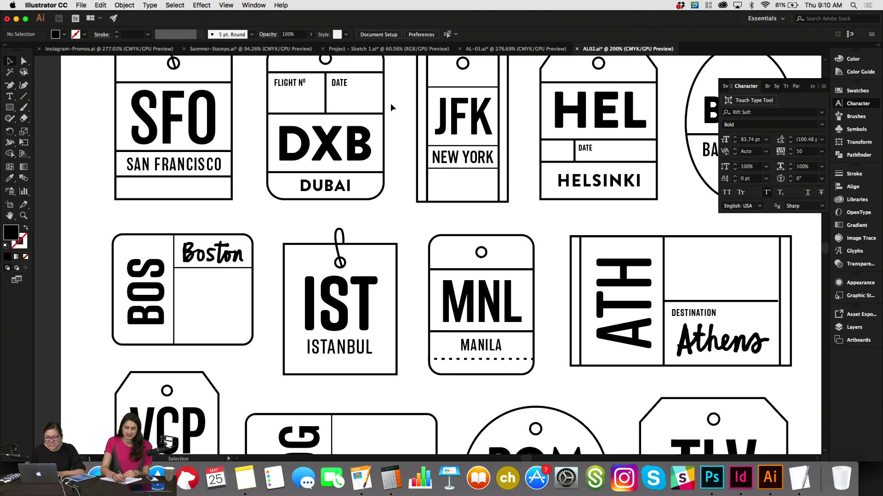
{"action": "left_click", "coordinate": [297, 86]}
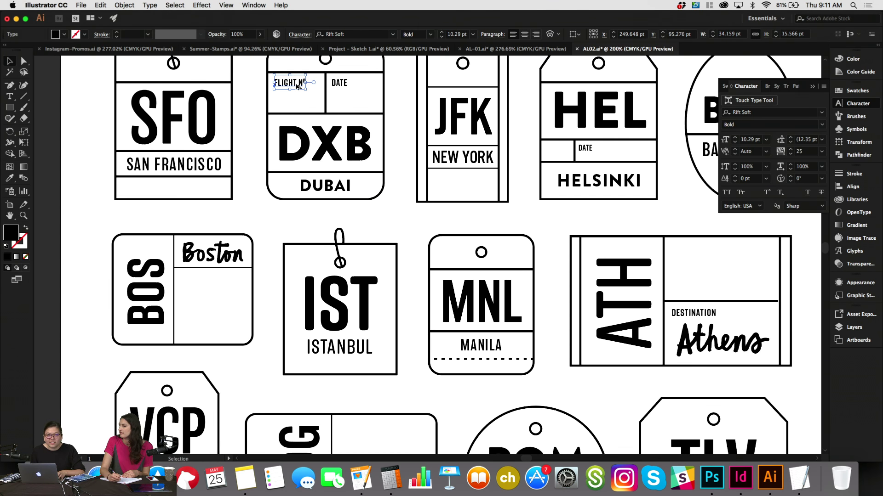
{"action": "left_click_drag", "start_coordinate": [297, 86], "coordinate": [199, 312]}
{"action": "left_click", "coordinate": [243, 268]}
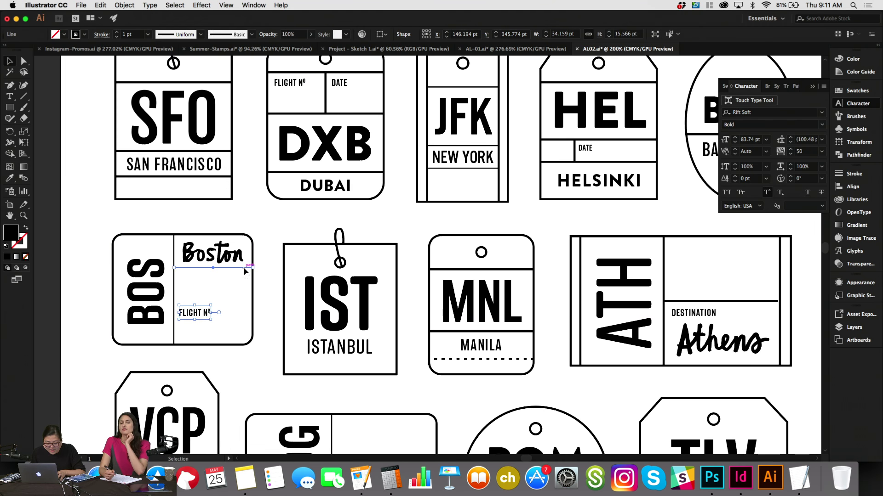
{"action": "left_click_drag", "start_coordinate": [243, 270], "coordinate": [244, 290]}
{"action": "key", "text": "ctrl+z"}
{"action": "left_click_drag", "start_coordinate": [199, 313], "coordinate": [224, 318]}
{"action": "left_click", "coordinate": [264, 314]}
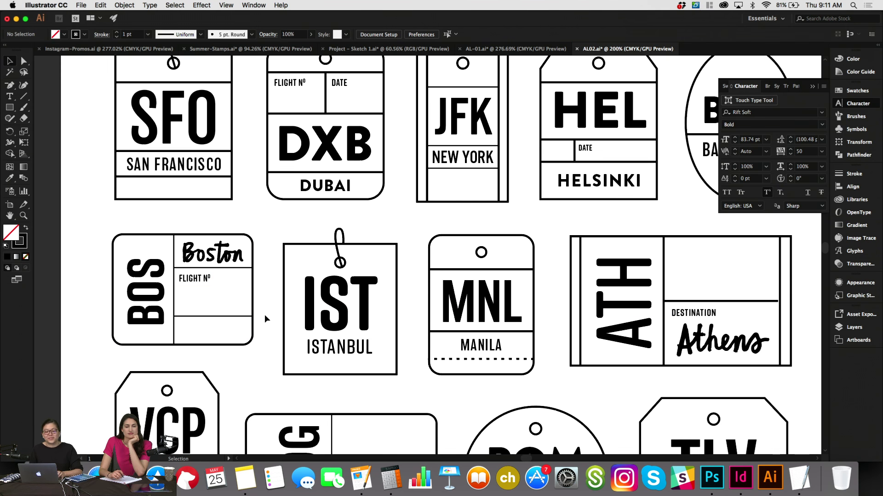
Change the text of the copied label on the BOS tag to DATE.
{"action": "double_click", "coordinate": [207, 277]}
{"action": "key", "text": "super+a"}
{"action": "type", "text": "DATE"}
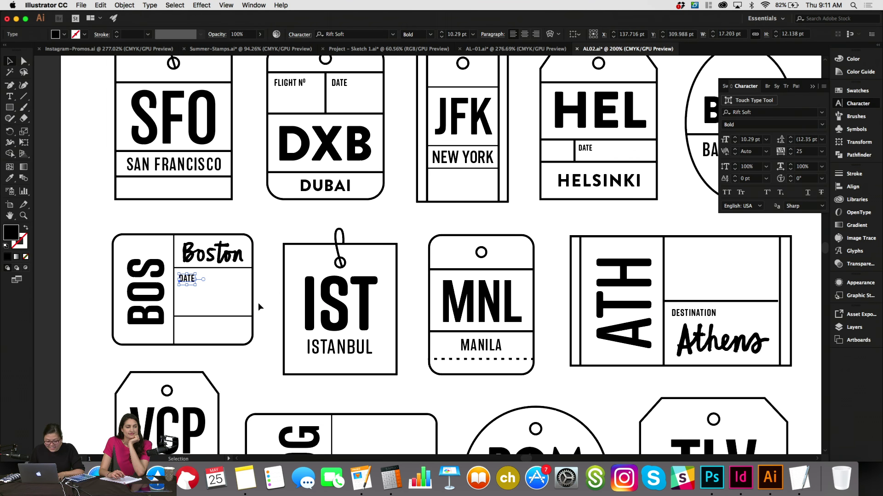
{"action": "key", "text": "Escape"}
Look over the rows of tags for empty cells that could take another small label.
{"action": "scroll", "coordinate": [257, 302], "scroll_direction": "down", "scroll_amount": 2}
{"action": "scroll", "coordinate": [258, 303], "scroll_direction": "right", "scroll_amount": 2}
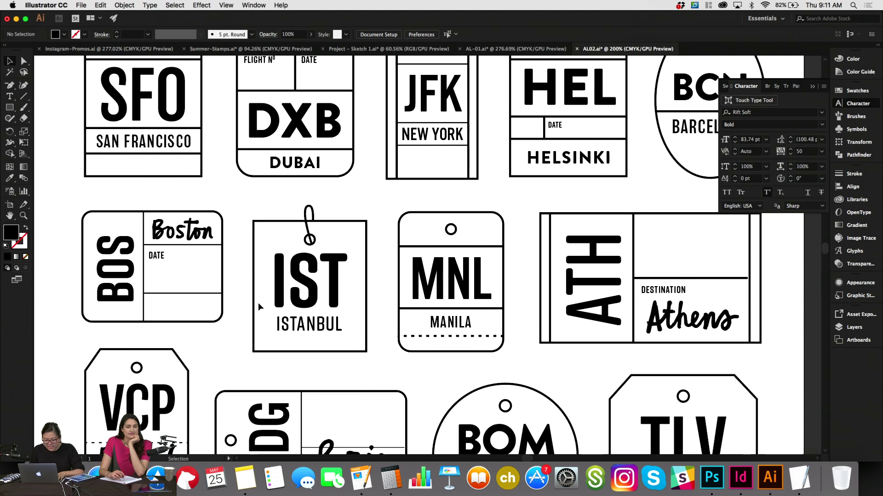
{"action": "scroll", "coordinate": [668, 286], "scroll_direction": "down", "scroll_amount": 1}
{"action": "scroll", "coordinate": [667, 286], "scroll_direction": "right", "scroll_amount": 1}
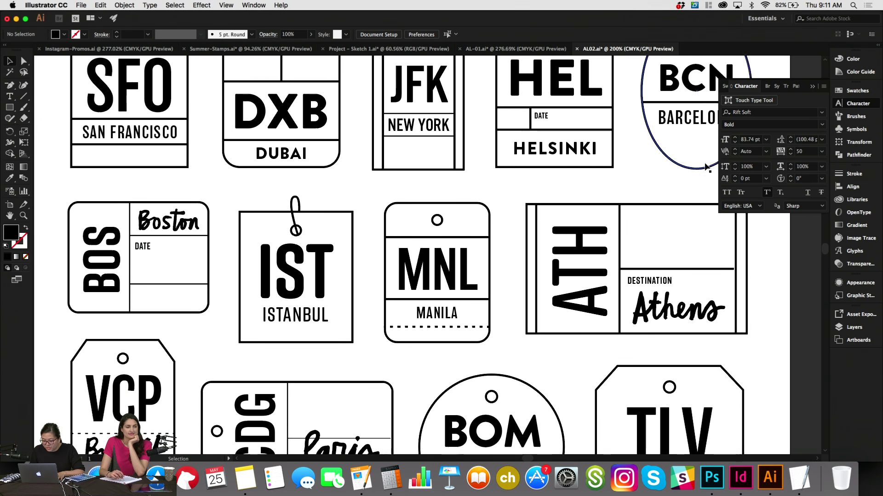
{"action": "left_click", "coordinate": [668, 284]}
{"action": "scroll", "coordinate": [667, 286], "scroll_direction": "down", "scroll_amount": 5}
{"action": "scroll", "coordinate": [668, 286], "scroll_direction": "left", "scroll_amount": 2}
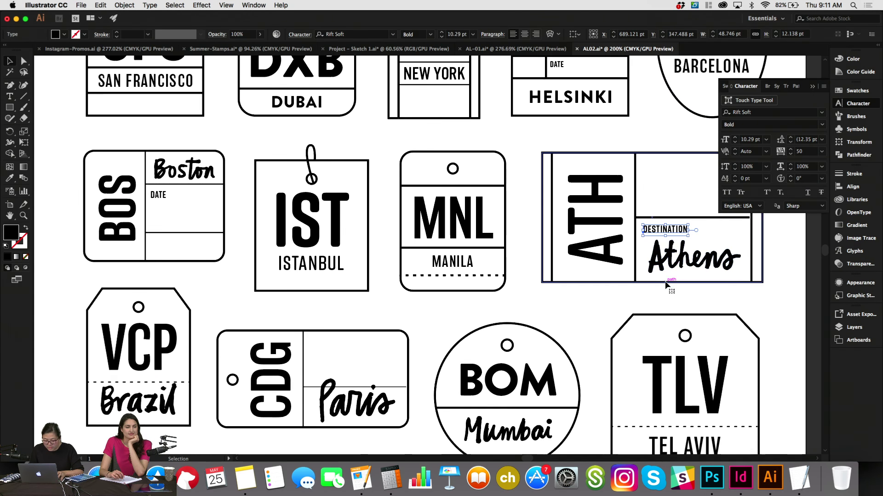
{"action": "scroll", "coordinate": [678, 241], "scroll_direction": "down", "scroll_amount": 2}
{"action": "scroll", "coordinate": [678, 241], "scroll_direction": "right", "scroll_amount": 1}
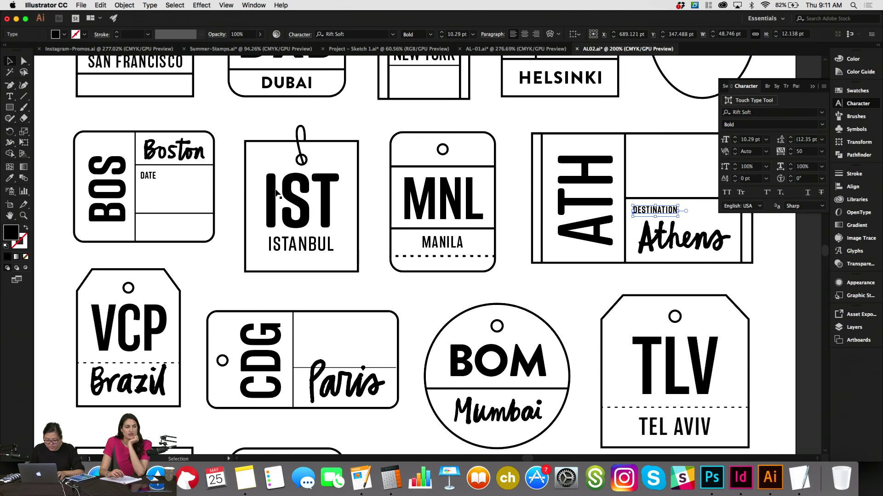
{"action": "left_click", "coordinate": [148, 176]}
{"action": "scroll", "coordinate": [291, 172], "scroll_direction": "up", "scroll_amount": 5}
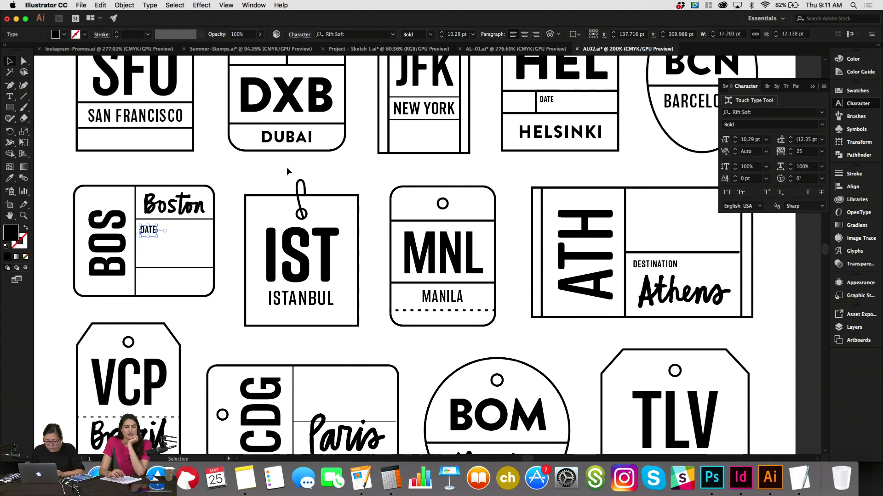
{"action": "scroll", "coordinate": [349, 179], "scroll_direction": "right", "scroll_amount": 3}
{"action": "scroll", "coordinate": [409, 184], "scroll_direction": "up", "scroll_amount": 1}
{"action": "scroll", "coordinate": [409, 184], "scroll_direction": "left", "scroll_amount": 4}
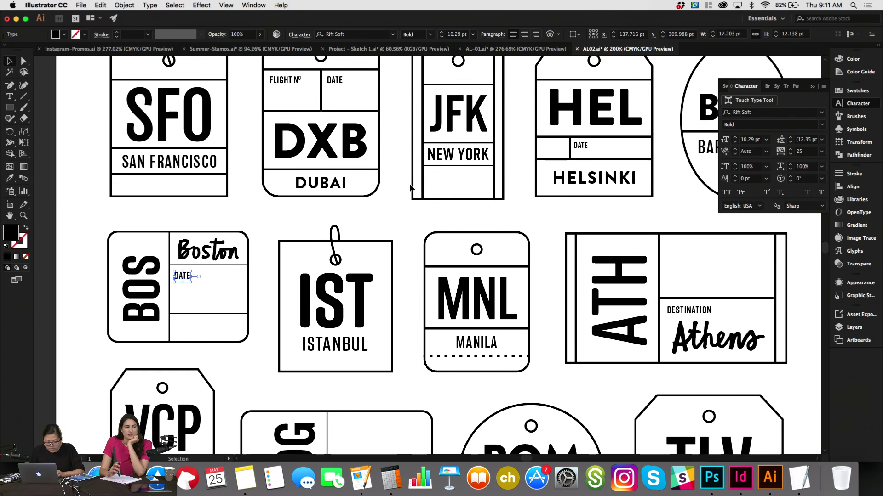
Copy the FLIGHT Nº label into the upper cell of the ATH tag and add a second copy beside it reading SEAT Nº.
{"action": "left_click", "coordinate": [294, 81]}
{"action": "left_click_drag", "start_coordinate": [279, 102], "coordinate": [691, 249]}
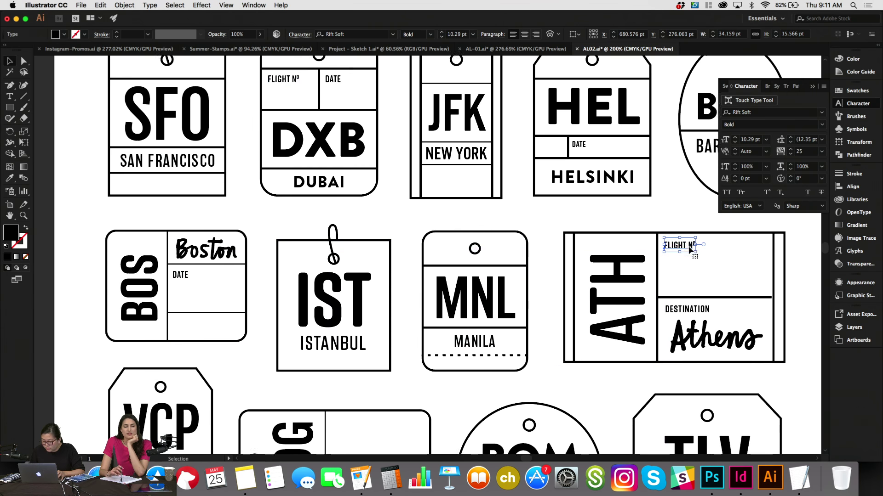
{"action": "scroll", "coordinate": [691, 250], "scroll_direction": "right", "scroll_amount": 5}
{"action": "left_click_drag", "start_coordinate": [572, 250], "coordinate": [613, 249]}
{"action": "key", "text": "t"}
{"action": "double_click", "coordinate": [574, 248]}
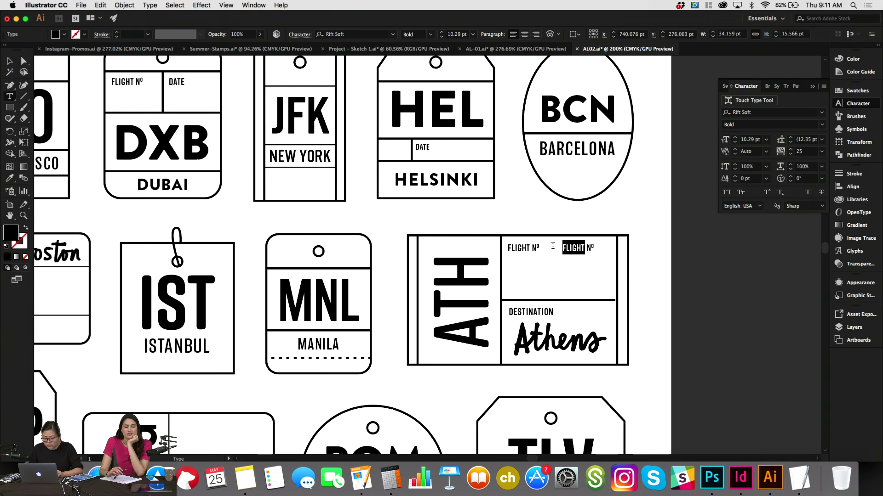
{"action": "type", "text": "SEAT"}
{"action": "key", "text": "Escape"}
{"action": "key", "text": "v"}
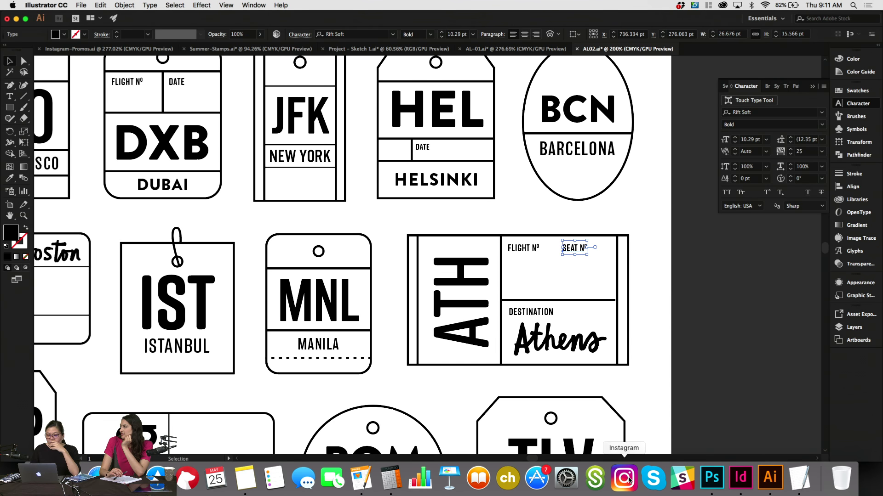
{"action": "left_click", "coordinate": [625, 478]}
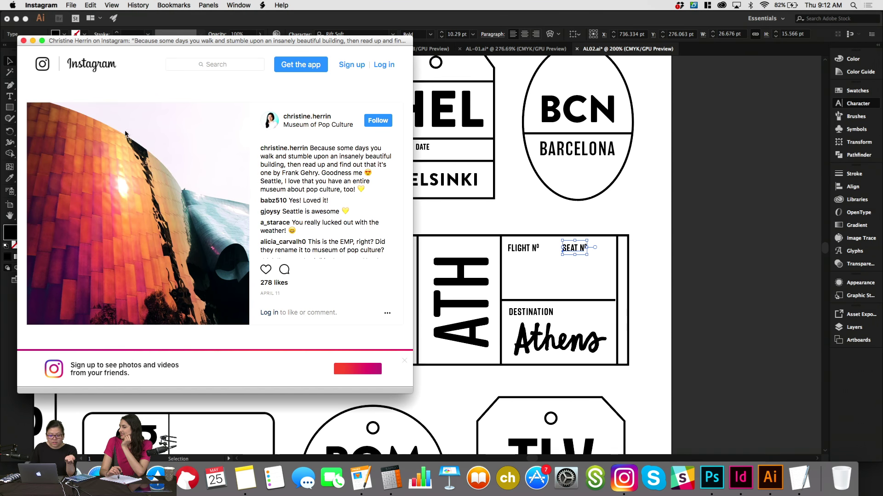
{"action": "left_click", "coordinate": [43, 64]}
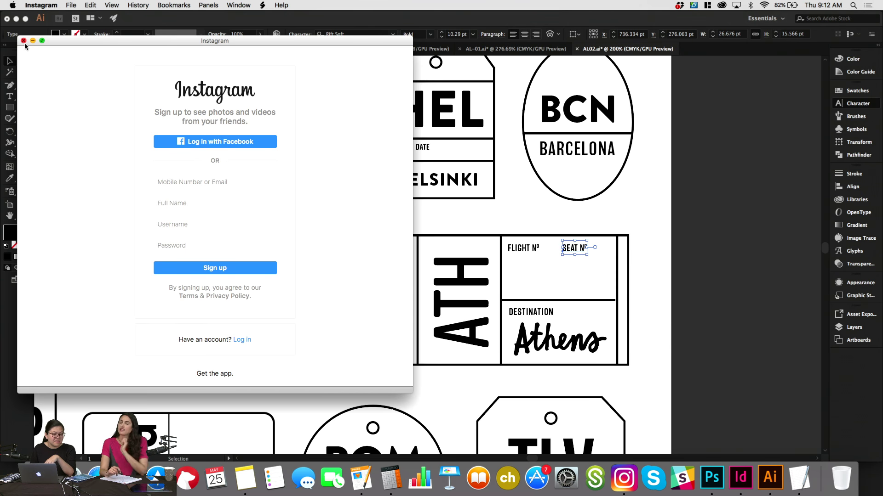
{"action": "left_click", "coordinate": [41, 6]}
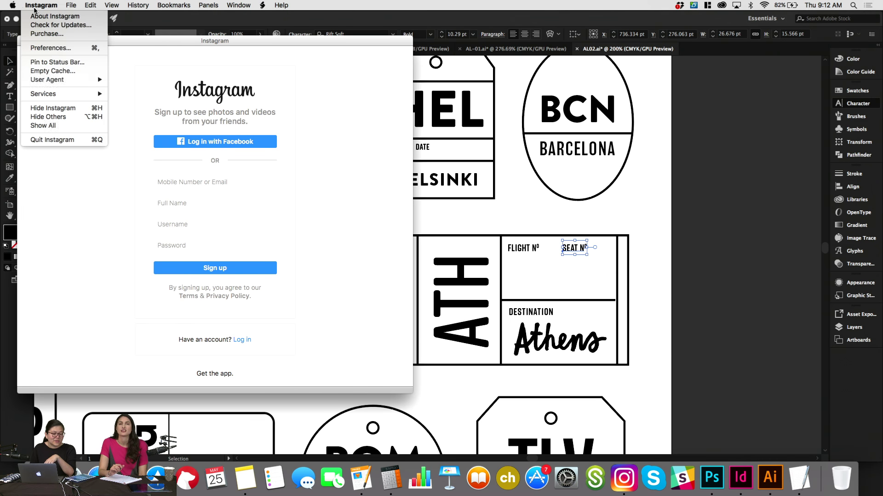
{"action": "left_click", "coordinate": [52, 141]}
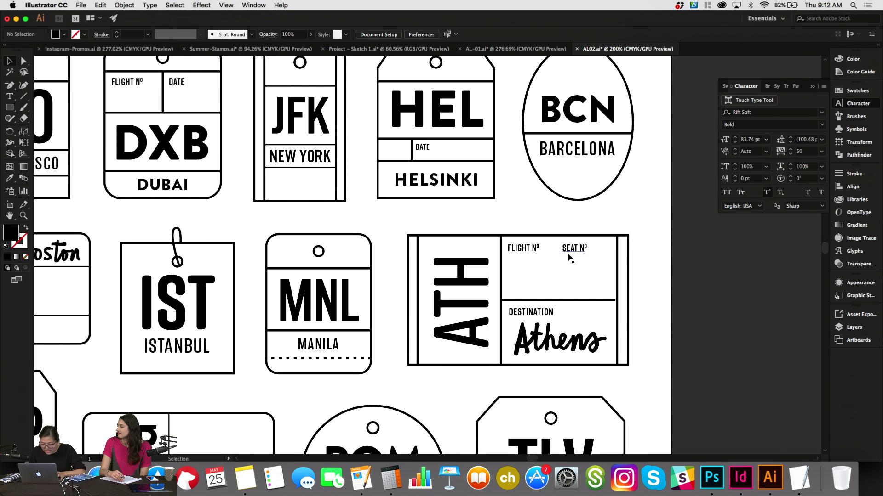
Extend the ATH tag's horizontal divider to the inner border and add a vertical divider about 70 pt tall between FLIGHT Nº and SEAT Nº.
{"action": "left_click", "coordinate": [579, 301]}
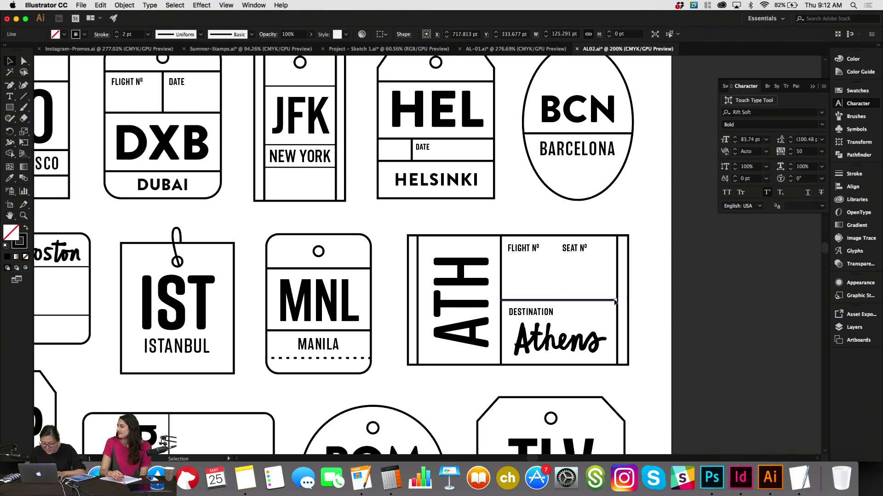
{"action": "left_click_drag", "start_coordinate": [615, 302], "coordinate": [556, 285]}
{"action": "left_click", "coordinate": [675, 312]}
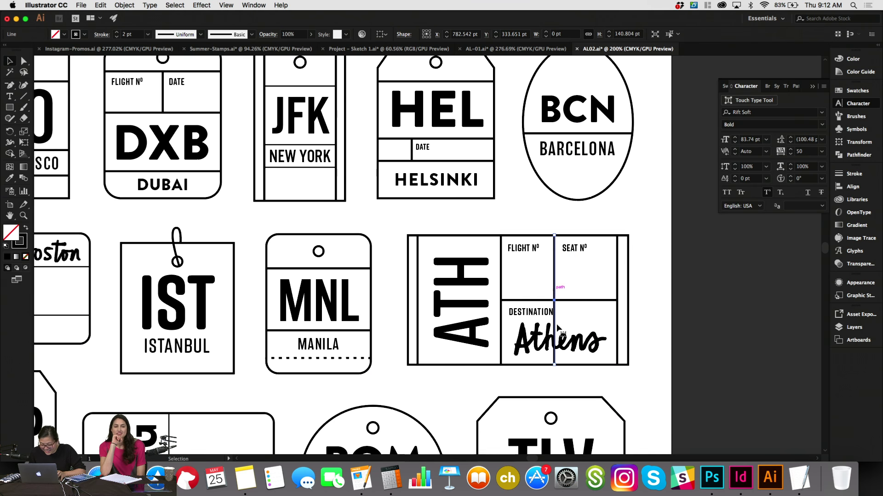
{"action": "left_click_drag", "start_coordinate": [556, 365], "coordinate": [554, 300]}
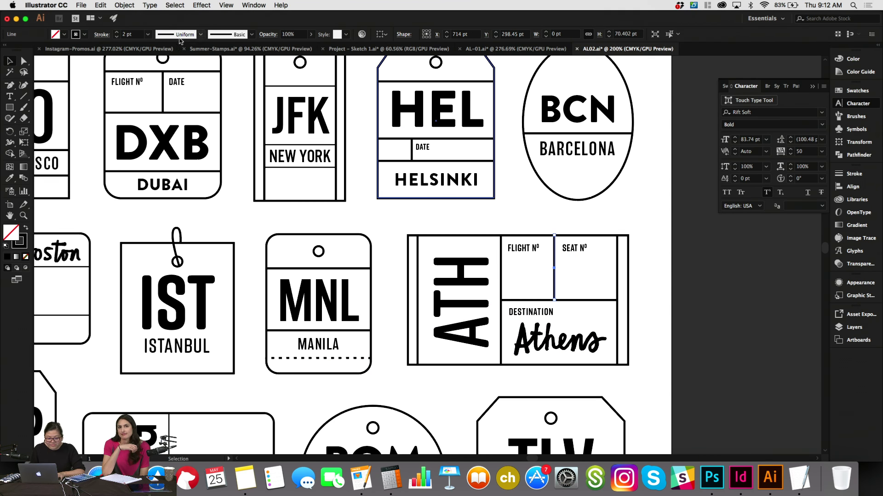
Set the stroke of the ATH tag's new vertical divider to 1 pt.
{"action": "left_click_drag", "start_coordinate": [132, 36], "coordinate": [107, 36]}
{"action": "type", "text": "1"}
{"action": "key", "text": "Return"}
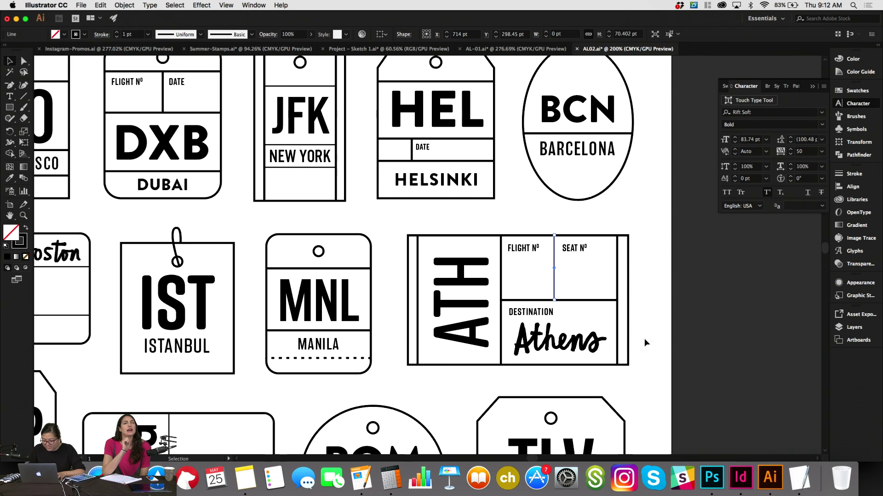
{"action": "left_click", "coordinate": [682, 338]}
Shift the SEAT Nº label and the vertical divider on the ATH tag slightly to the right to balance the spacing.
{"action": "left_click", "coordinate": [573, 255]}
{"action": "left_click_drag", "start_coordinate": [573, 251], "coordinate": [579, 250]}
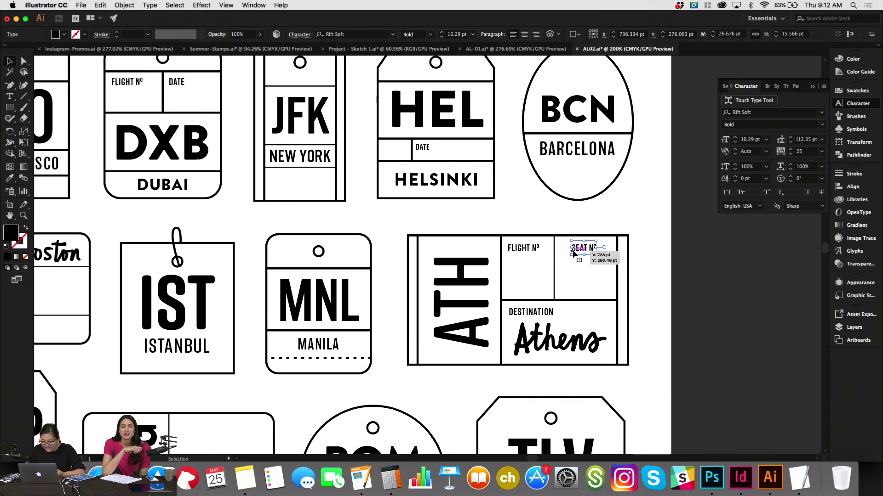
{"action": "left_click", "coordinate": [558, 269]}
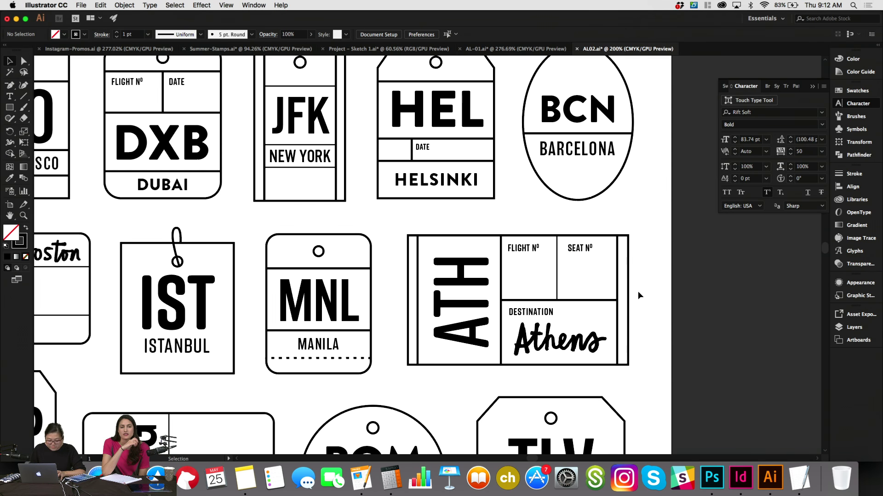
Look over the middle and lower rows of tags for empty spaces that could hold small labels.
{"action": "scroll", "coordinate": [638, 292], "scroll_direction": "down", "scroll_amount": 3}
{"action": "scroll", "coordinate": [638, 292], "scroll_direction": "left", "scroll_amount": 3}
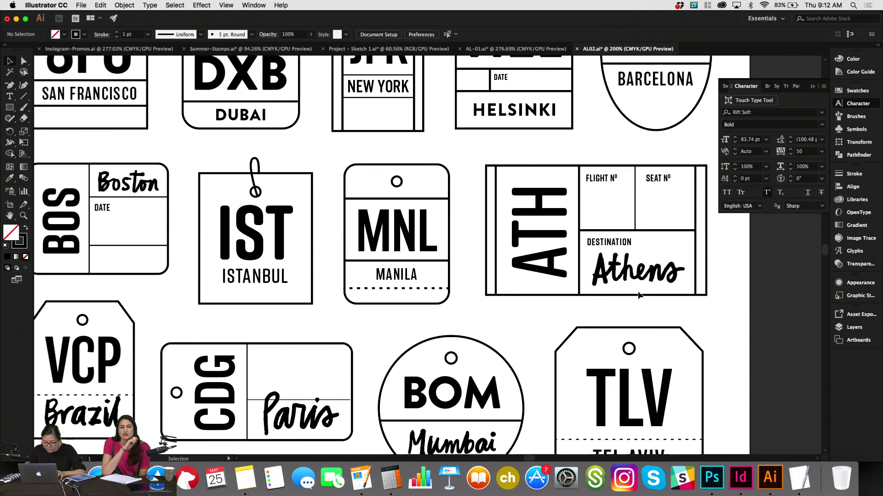
{"action": "scroll", "coordinate": [639, 296], "scroll_direction": "down", "scroll_amount": 2}
{"action": "scroll", "coordinate": [638, 295], "scroll_direction": "left", "scroll_amount": 3}
{"action": "left_click", "coordinate": [672, 147]}
{"action": "scroll", "coordinate": [672, 149], "scroll_direction": "down", "scroll_amount": 1}
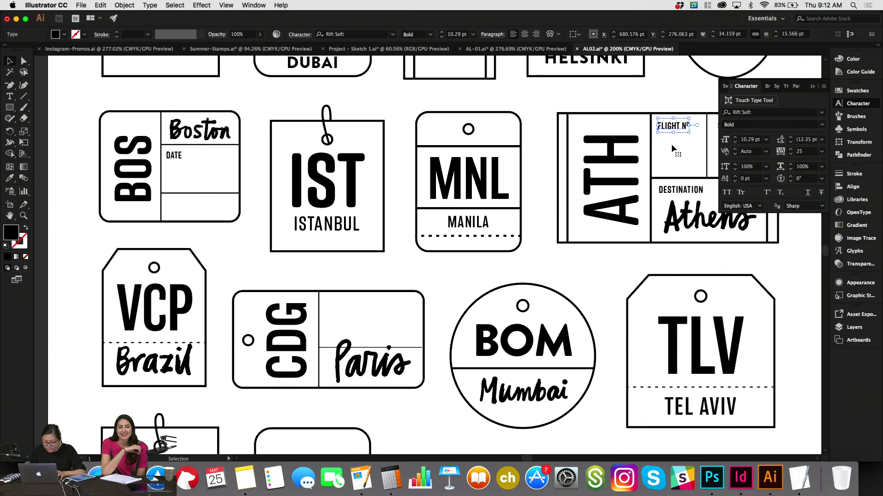
{"action": "scroll", "coordinate": [672, 147], "scroll_direction": "down", "scroll_amount": 6}
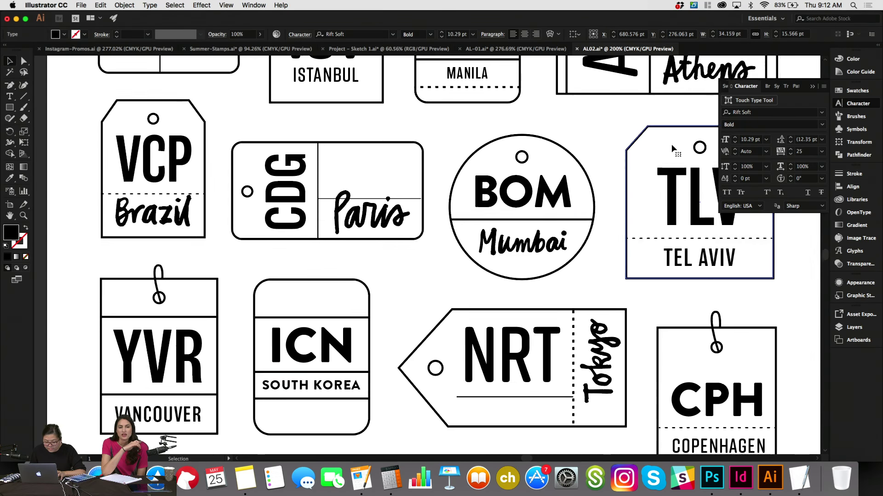
{"action": "scroll", "coordinate": [672, 148], "scroll_direction": "up", "scroll_amount": 4}
{"action": "scroll", "coordinate": [672, 148], "scroll_direction": "right", "scroll_amount": 2}
Copy the ATH tag's DESTINATION label to the blank area above the NRT tag and change its text to CITY.
{"action": "left_click", "coordinate": [645, 152]}
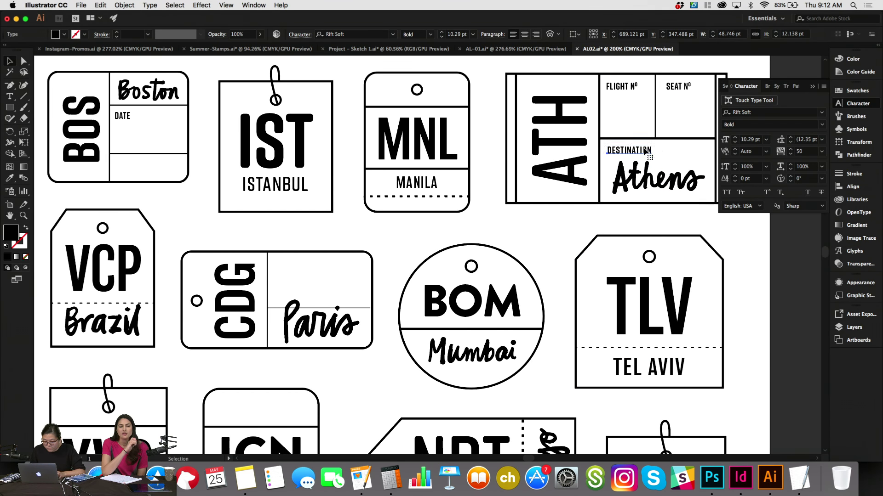
{"action": "left_click_drag", "start_coordinate": [643, 150], "coordinate": [394, 386]}
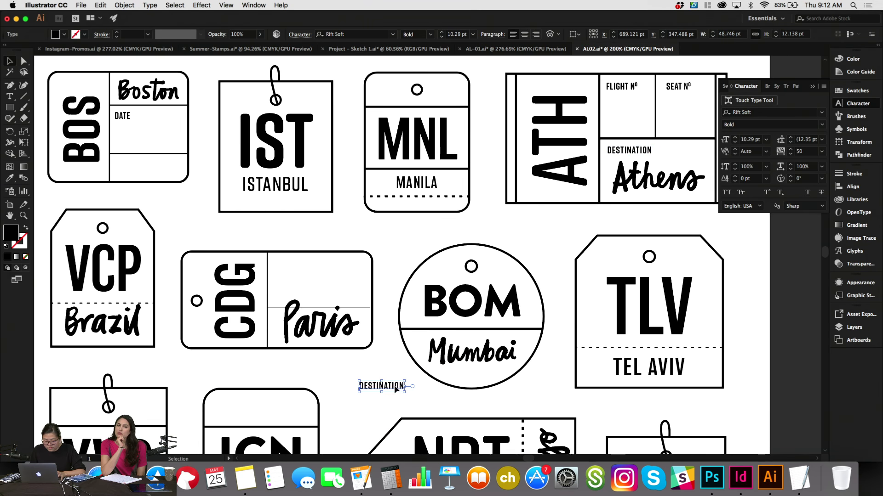
{"action": "scroll", "coordinate": [395, 386], "scroll_direction": "down", "scroll_amount": 5}
{"action": "scroll", "coordinate": [395, 387], "scroll_direction": "left", "scroll_amount": 2}
{"action": "scroll", "coordinate": [394, 388], "scroll_direction": "down", "scroll_amount": 3}
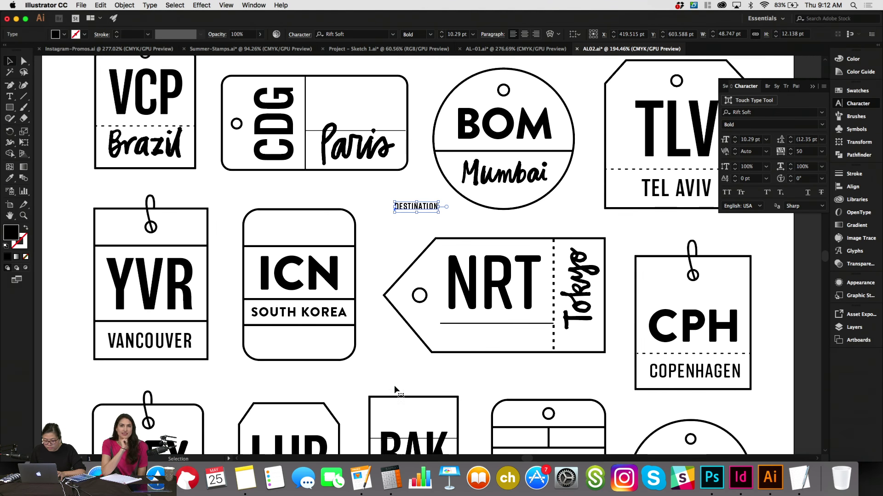
{"action": "double_click", "coordinate": [426, 209]}
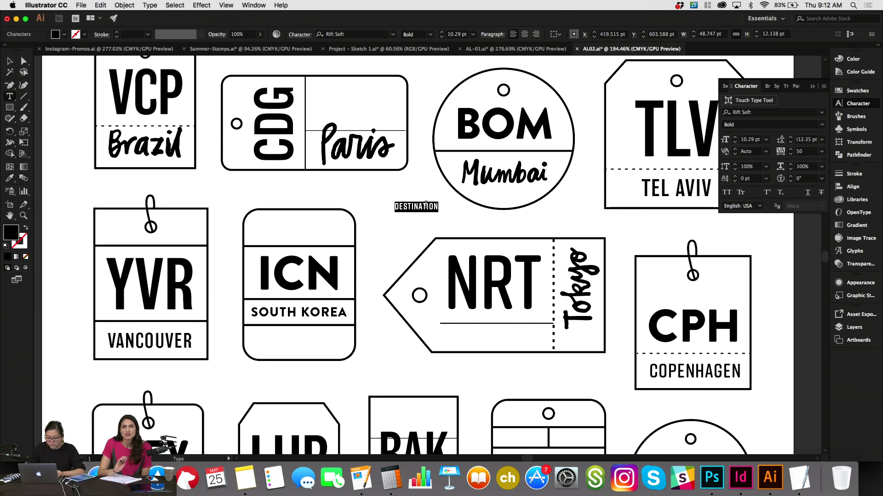
{"action": "type", "text": "CITY"}
{"action": "key", "text": "Escape"}
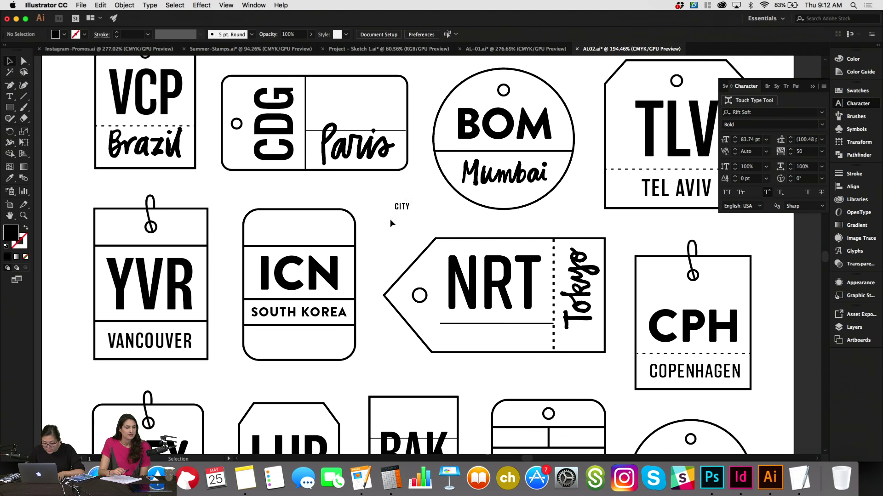
Try the CITY label beside the Tokyo lettering on the NRT tag, including rotating it, and delete the label.
{"action": "left_click_drag", "start_coordinate": [395, 208], "coordinate": [570, 311]}
{"action": "key", "text": "r"}
{"action": "key", "text": "super+z"}
{"action": "key", "text": "Delete"}
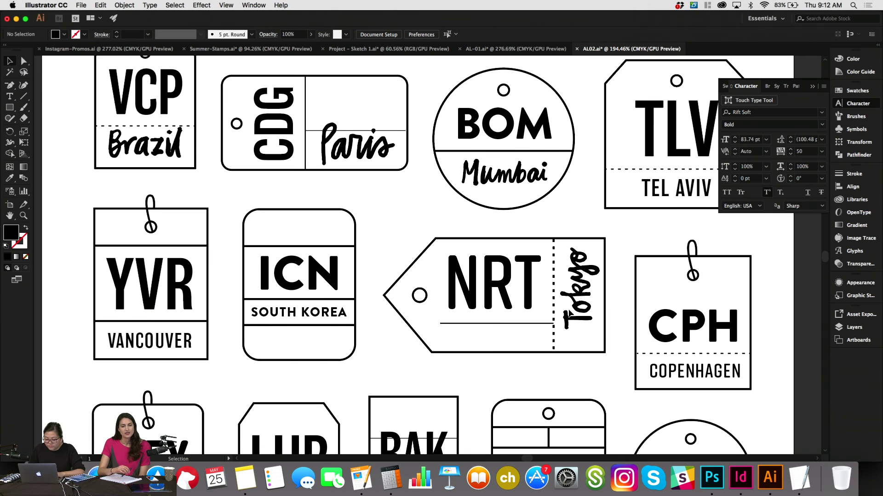
Enlarge the Tokyo lettering on the NRT tag slightly to about 46 by 95 pt.
{"action": "left_click", "coordinate": [583, 328]}
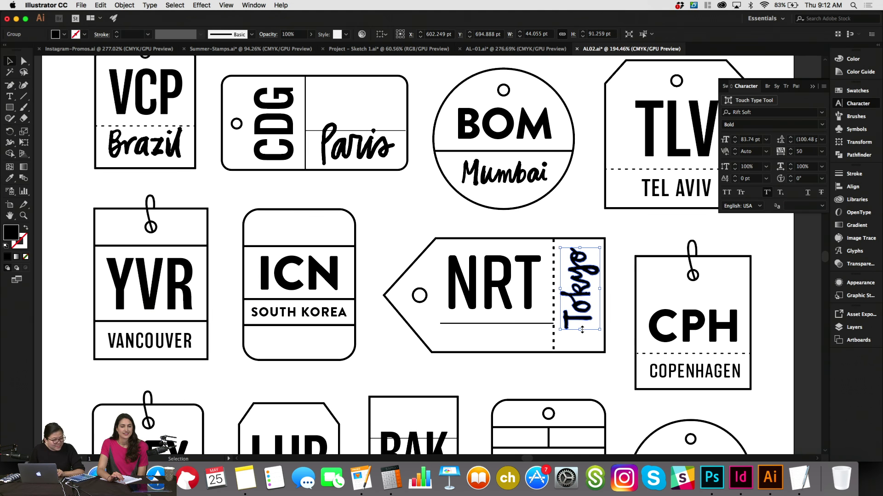
{"action": "left_click_drag", "start_coordinate": [582, 329], "coordinate": [581, 332]}
Copy the DESTINATION label from the ATH tag to the space above the CPH code.
{"action": "key", "text": "super+minus"}
{"action": "scroll", "coordinate": [581, 332], "scroll_direction": "up", "scroll_amount": 5}
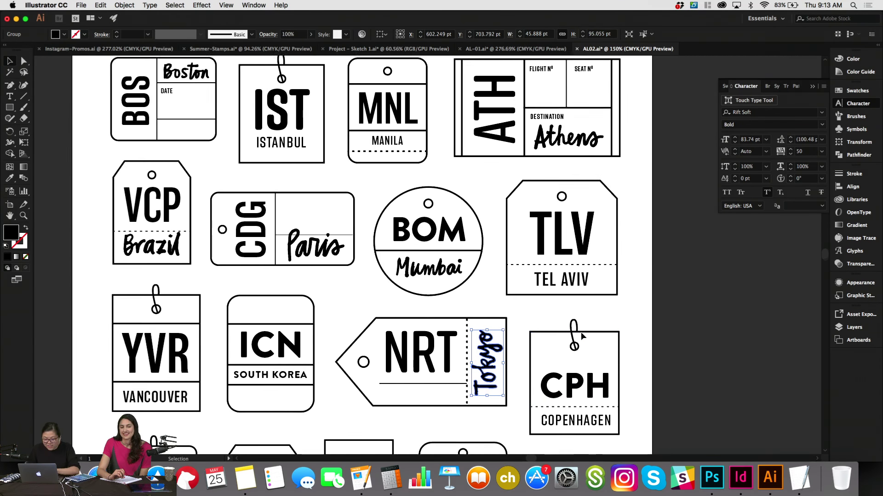
{"action": "scroll", "coordinate": [583, 337], "scroll_direction": "up", "scroll_amount": 2}
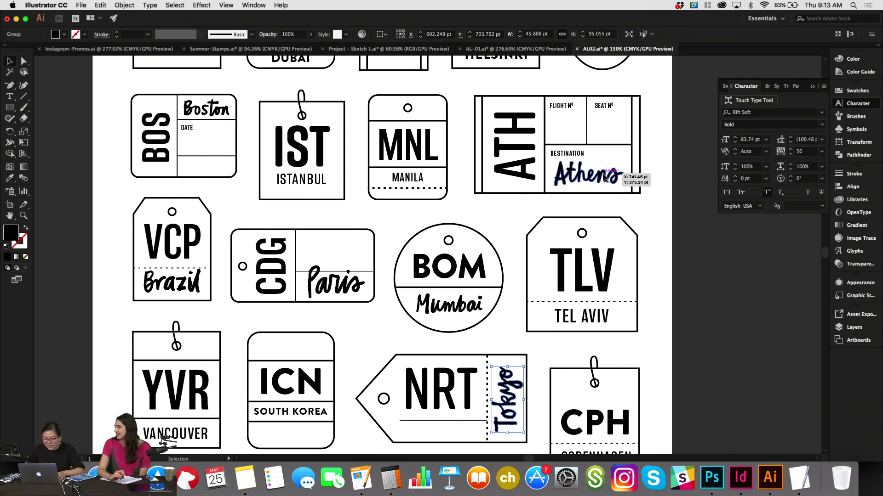
{"action": "scroll", "coordinate": [603, 177], "scroll_direction": "down", "scroll_amount": 2}
{"action": "left_click", "coordinate": [563, 134]}
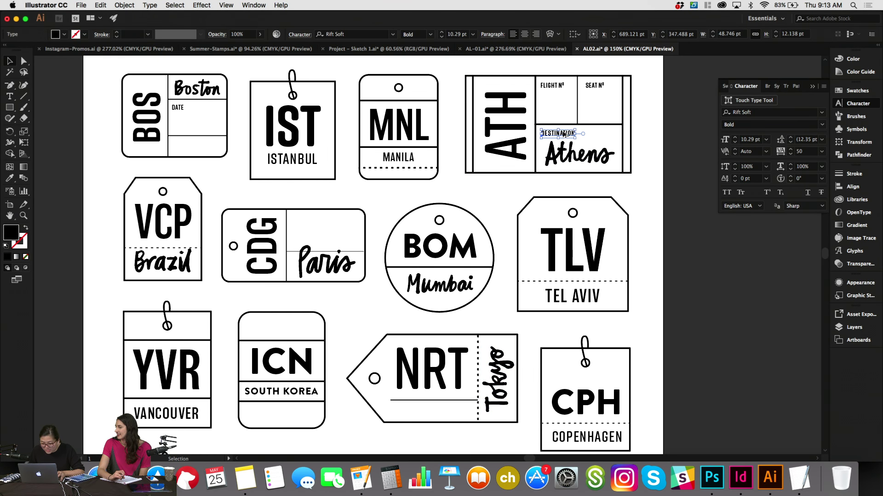
{"action": "left_click_drag", "start_coordinate": [567, 137], "coordinate": [593, 382]}
Copy the DESTINATION label from the CPH tag to above the RAK code and centre it horizontally on the tag.
{"action": "scroll", "coordinate": [593, 383], "scroll_direction": "down", "scroll_amount": 2}
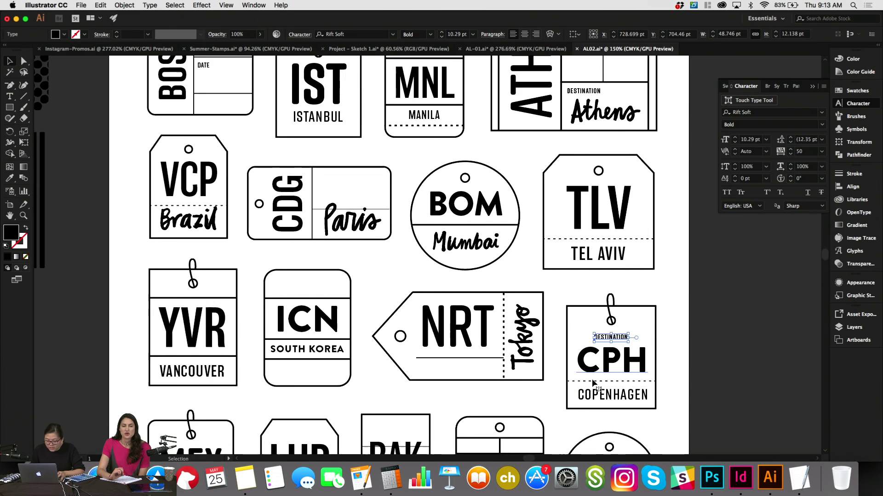
{"action": "scroll", "coordinate": [593, 383], "scroll_direction": "down", "scroll_amount": 5}
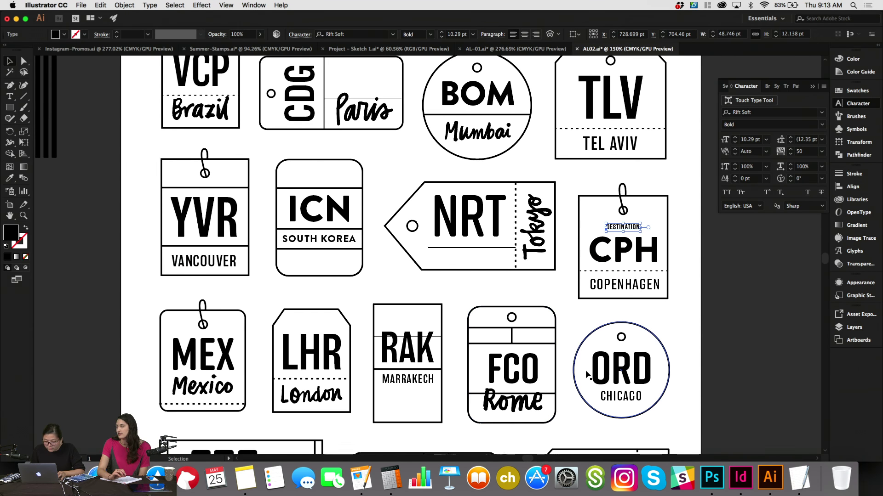
{"action": "left_click_drag", "start_coordinate": [631, 228], "coordinate": [417, 320]}
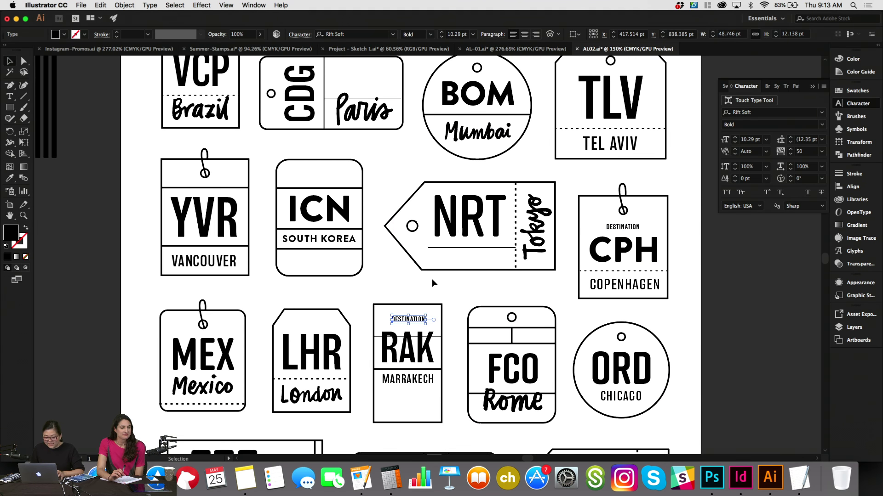
{"action": "left_click", "coordinate": [434, 417], "text": "shift"}
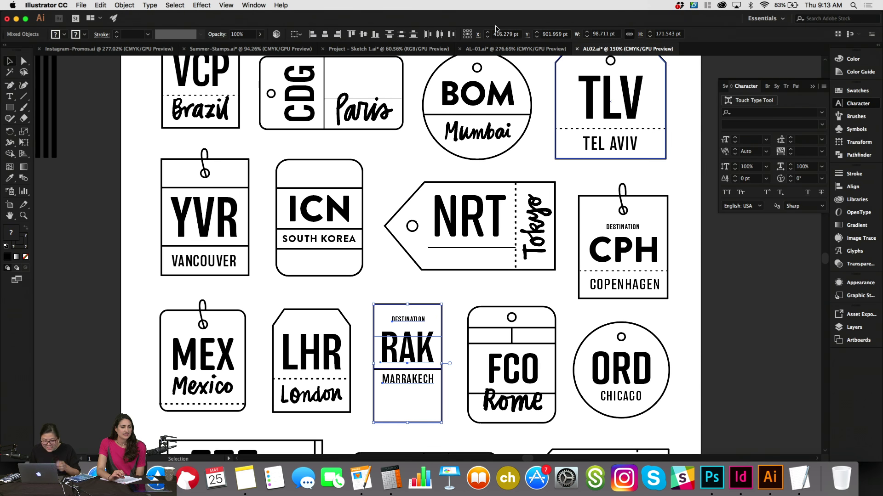
{"action": "left_click", "coordinate": [325, 35]}
{"action": "left_click", "coordinate": [453, 289]}
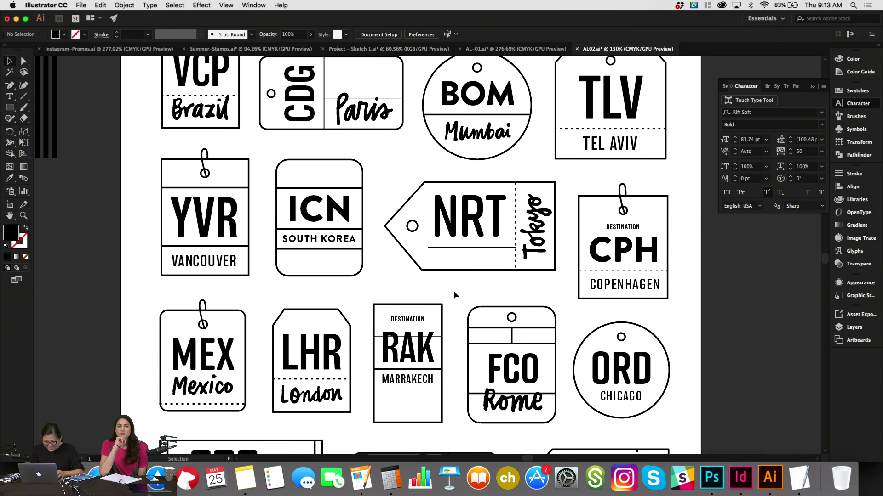
Copy the FLIGHT Nº label from the ATH tag into the cell above Paris on the CDG tag.
{"action": "scroll", "coordinate": [454, 290], "scroll_direction": "down", "scroll_amount": 3}
{"action": "scroll", "coordinate": [454, 290], "scroll_direction": "down", "scroll_amount": 3}
{"action": "scroll", "coordinate": [453, 293], "scroll_direction": "down", "scroll_amount": 4}
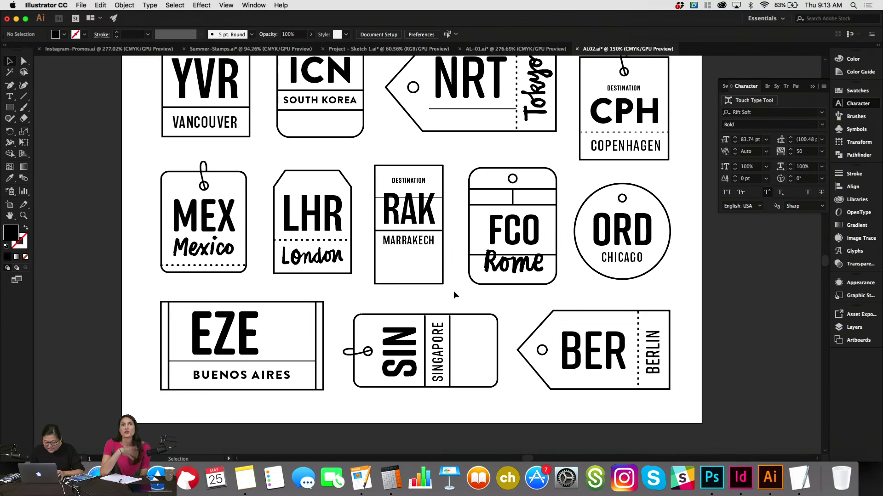
{"action": "scroll", "coordinate": [417, 180], "scroll_direction": "up", "scroll_amount": 10}
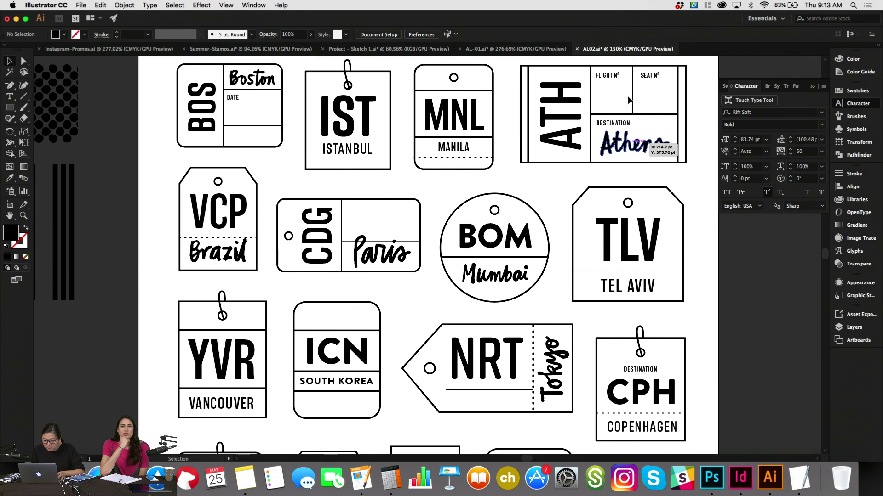
{"action": "left_click", "coordinate": [615, 76]}
{"action": "left_click_drag", "start_coordinate": [616, 79], "coordinate": [368, 212]}
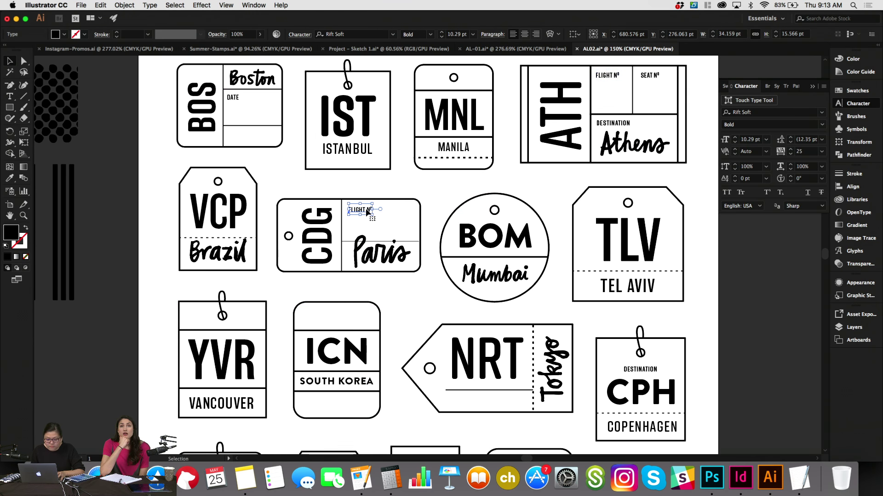
Copy the FLIGHT Nº label into the ICN tag's section below SOUTH KOREA and change the copy to SEAT Nº.
{"action": "scroll", "coordinate": [365, 208], "scroll_direction": "down", "scroll_amount": 5}
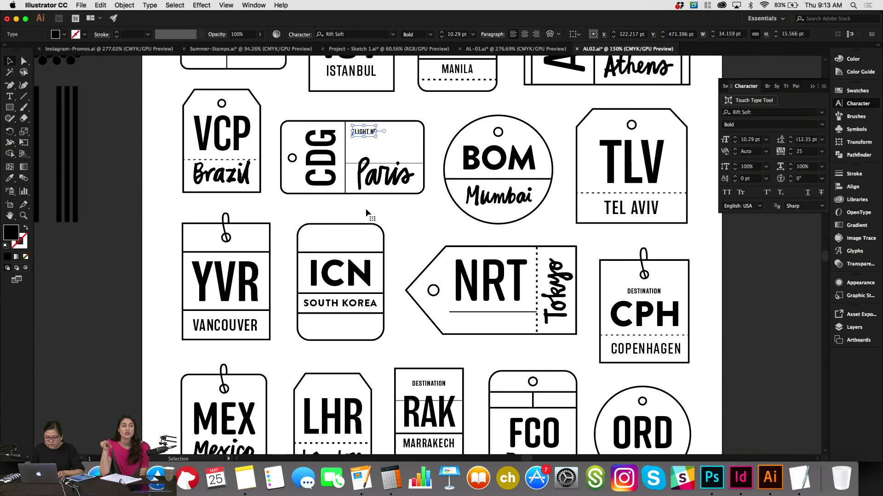
{"action": "left_click_drag", "start_coordinate": [372, 132], "coordinate": [324, 322]}
{"action": "double_click", "coordinate": [323, 323]}
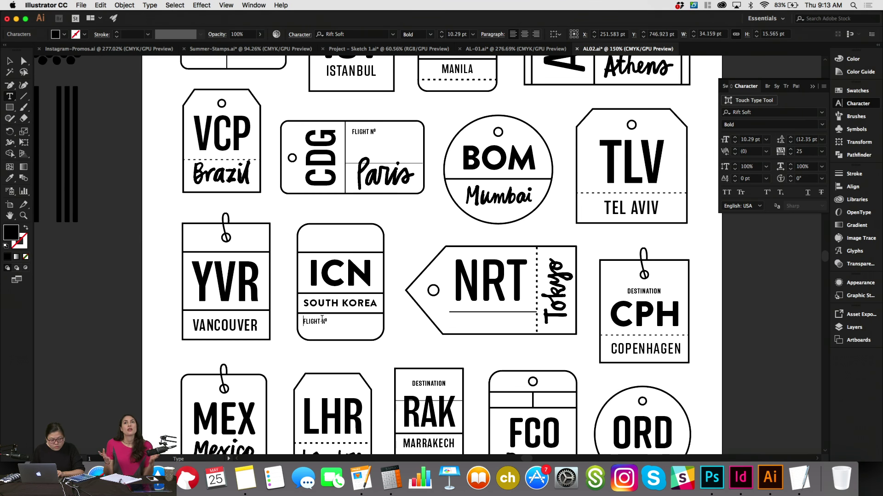
{"action": "type", "text": "SEA"}
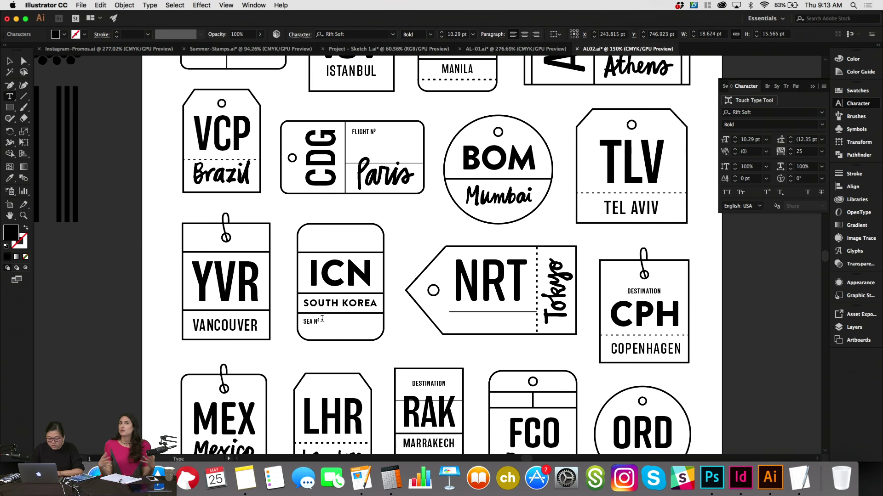
{"action": "key", "text": "Escape"}
{"action": "left_click", "coordinate": [388, 360]}
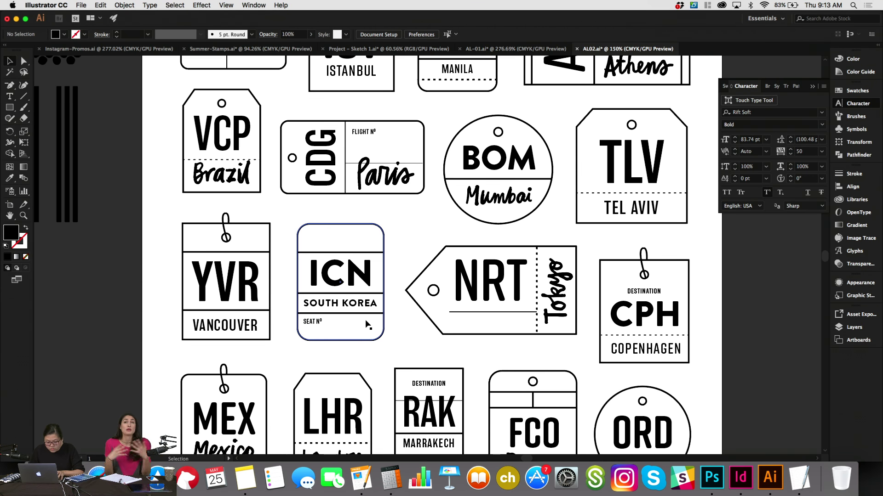
{"action": "left_click", "coordinate": [49, 106]}
{"action": "left_click", "coordinate": [24, 96]}
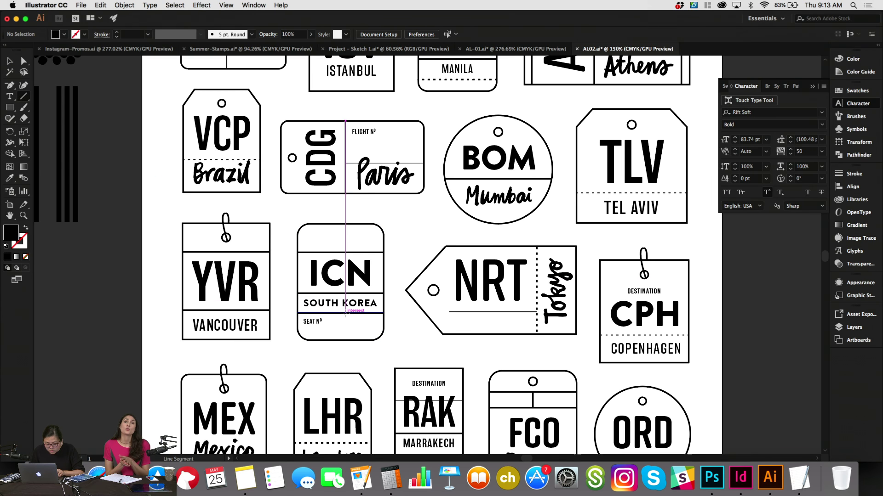
{"action": "key", "text": "v"}
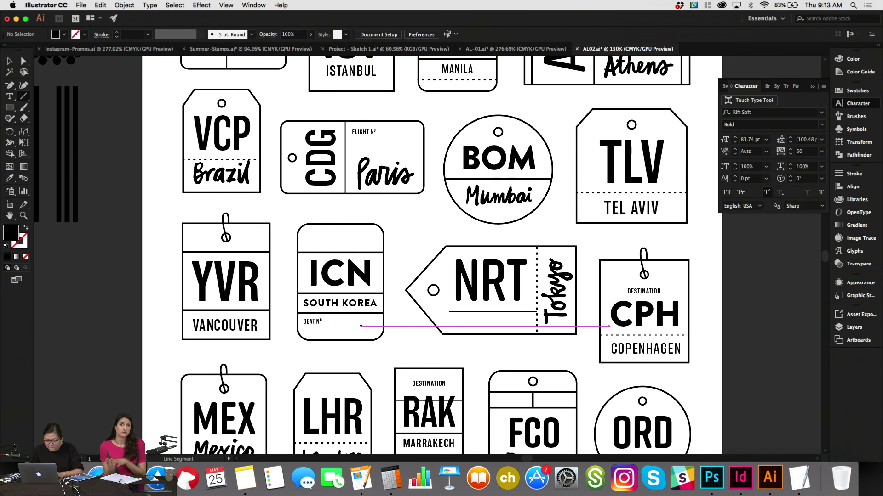
Copy the SEAT Nº label from the ICN tag to below the NRT tag's horizontal line and change it to DATE.
{"action": "left_click", "coordinate": [314, 321]}
{"action": "left_click_drag", "start_coordinate": [314, 323], "coordinate": [461, 324]}
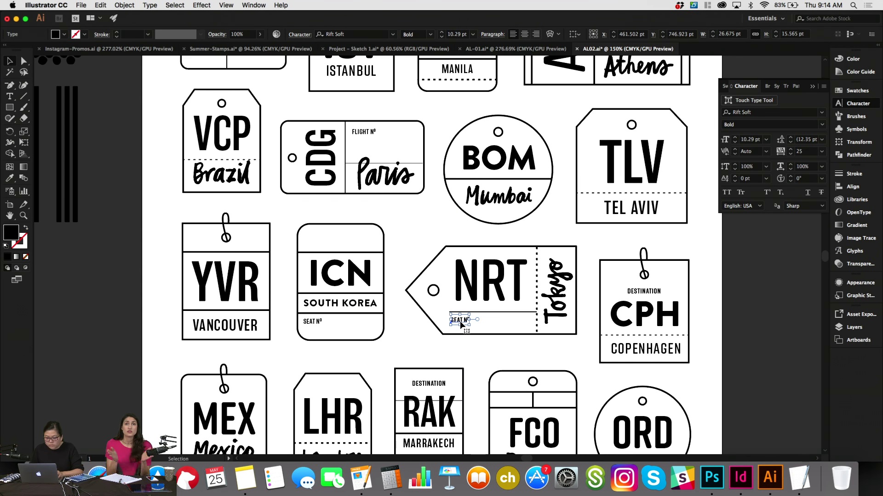
{"action": "double_click", "coordinate": [462, 324]}
{"action": "key", "text": "super+a"}
{"action": "type", "text": "DAT"}
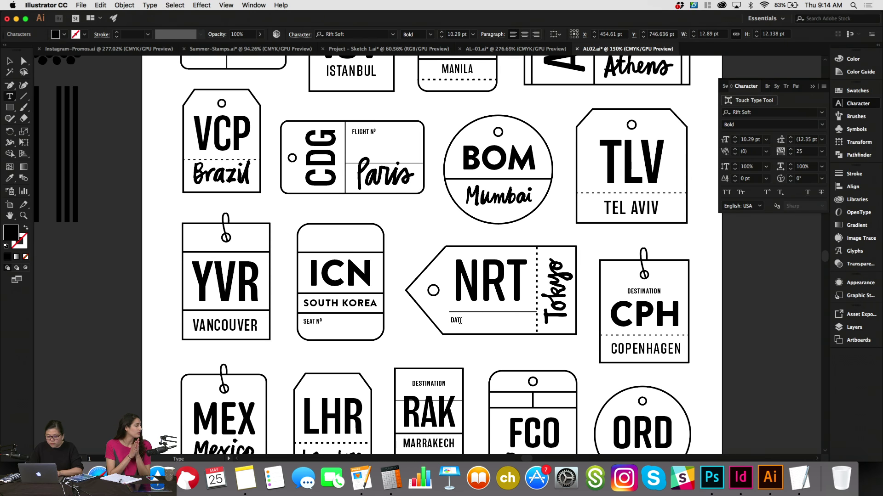
{"action": "key", "text": "Escape"}
Delete the short vertical divider between the two upper horizontal lines of the FCO tag.
{"action": "scroll", "coordinate": [477, 355], "scroll_direction": "down", "scroll_amount": 2}
{"action": "scroll", "coordinate": [477, 355], "scroll_direction": "right", "scroll_amount": 2}
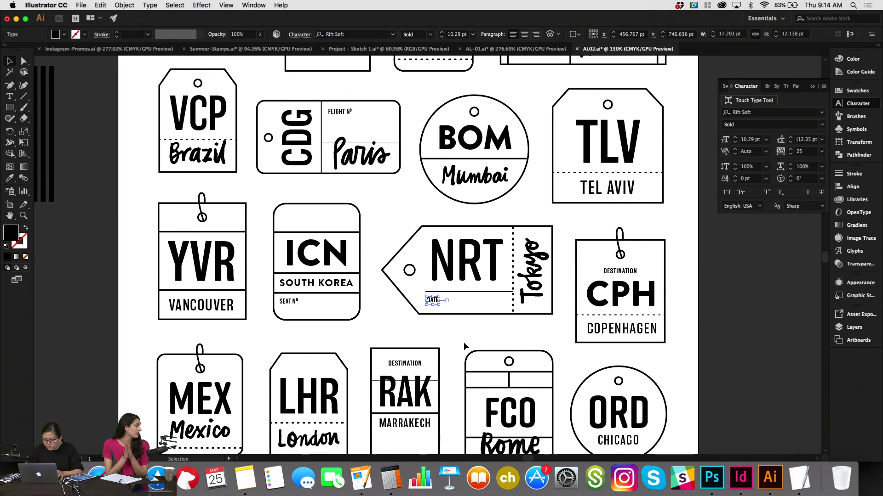
{"action": "scroll", "coordinate": [458, 342], "scroll_direction": "down", "scroll_amount": 5}
{"action": "scroll", "coordinate": [458, 342], "scroll_direction": "right", "scroll_amount": 1}
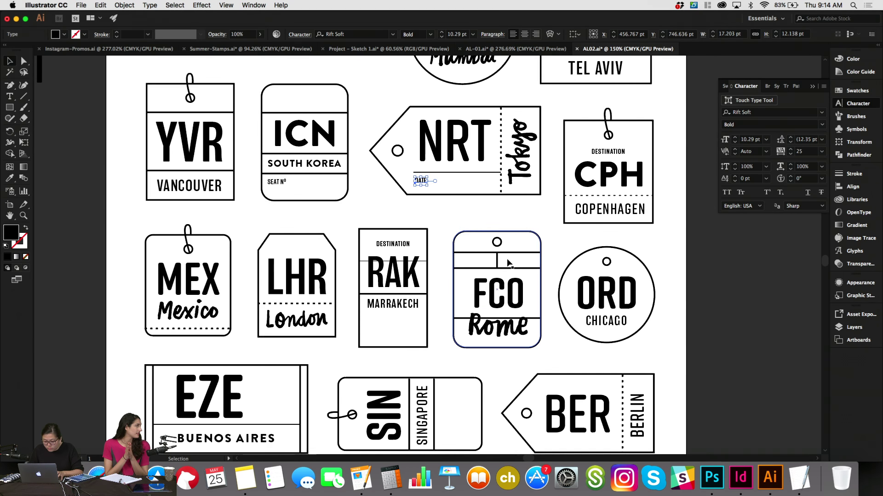
{"action": "left_click", "coordinate": [443, 258]}
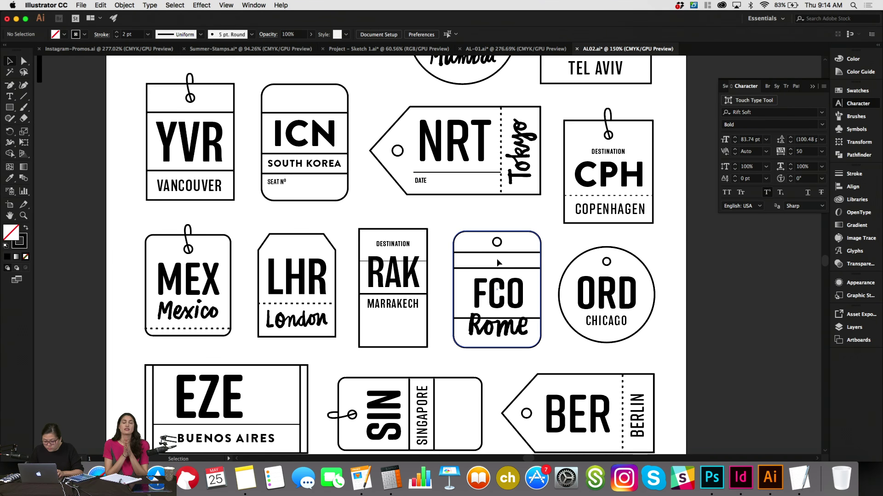
Set the stroke of the FCO tag's horizontal line behind the Rome lettering to 1 pt.
{"action": "left_click", "coordinate": [533, 318]}
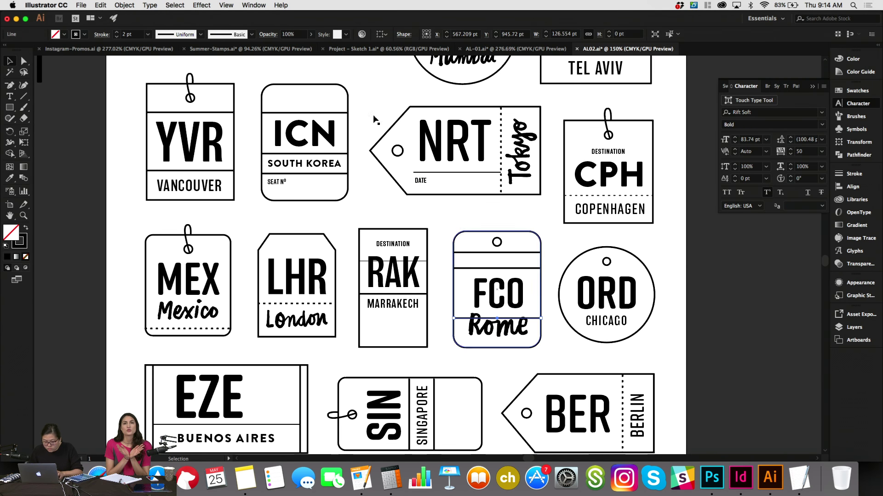
{"action": "left_click_drag", "start_coordinate": [132, 36], "coordinate": [91, 36]}
{"action": "type", "text": "1"}
{"action": "key", "text": "Return"}
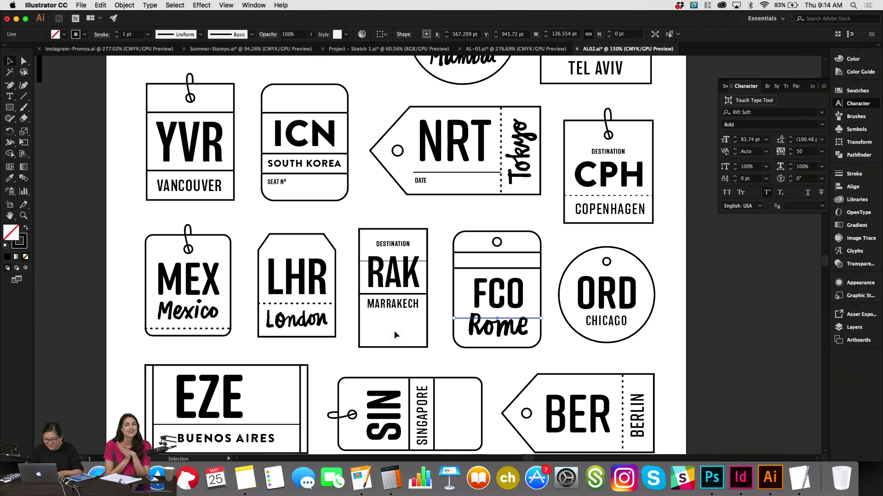
{"action": "left_click", "coordinate": [504, 390]}
{"action": "scroll", "coordinate": [505, 390], "scroll_direction": "left", "scroll_amount": 3}
{"action": "scroll", "coordinate": [505, 390], "scroll_direction": "down", "scroll_amount": 2}
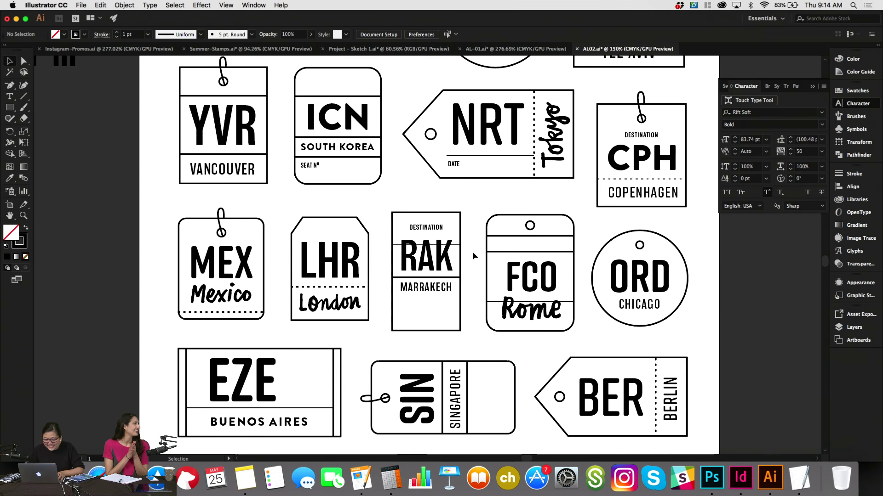
Copy the FLIGHT Nº label from the CDG tag into the blank section below MARRAKECH on the RAK tag.
{"action": "left_click", "coordinate": [454, 164]}
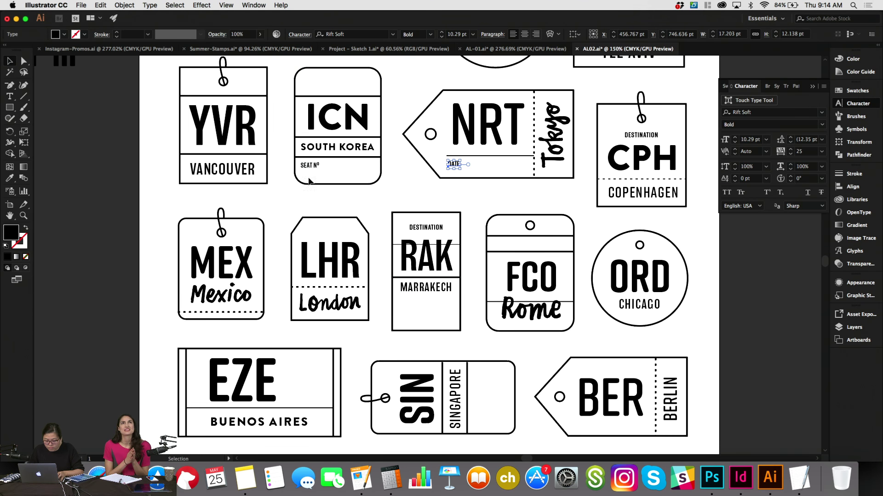
{"action": "scroll", "coordinate": [363, 160], "scroll_direction": "up", "scroll_amount": 2}
{"action": "scroll", "coordinate": [363, 159], "scroll_direction": "right", "scroll_amount": 1}
{"action": "scroll", "coordinate": [363, 160], "scroll_direction": "up", "scroll_amount": 4}
{"action": "scroll", "coordinate": [364, 160], "scroll_direction": "left", "scroll_amount": 1}
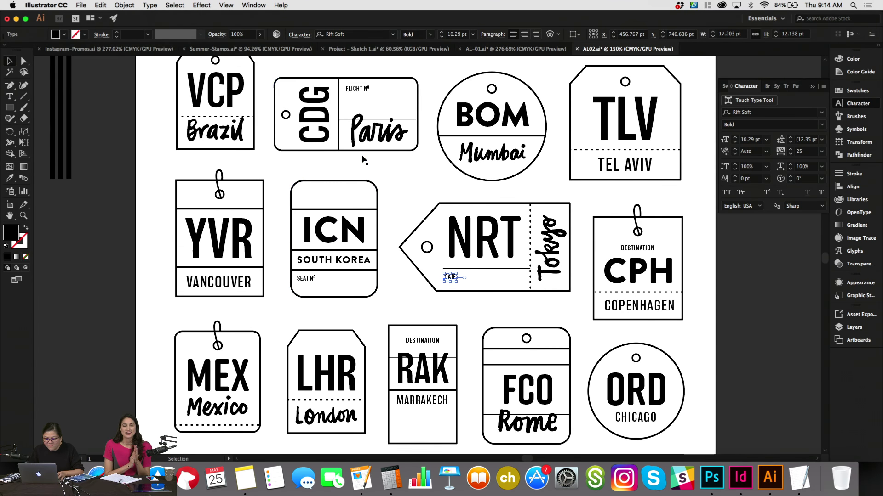
{"action": "left_click", "coordinate": [367, 90]}
{"action": "left_click_drag", "start_coordinate": [387, 169], "coordinate": [415, 424]}
{"action": "scroll", "coordinate": [416, 423], "scroll_direction": "down", "scroll_amount": 5}
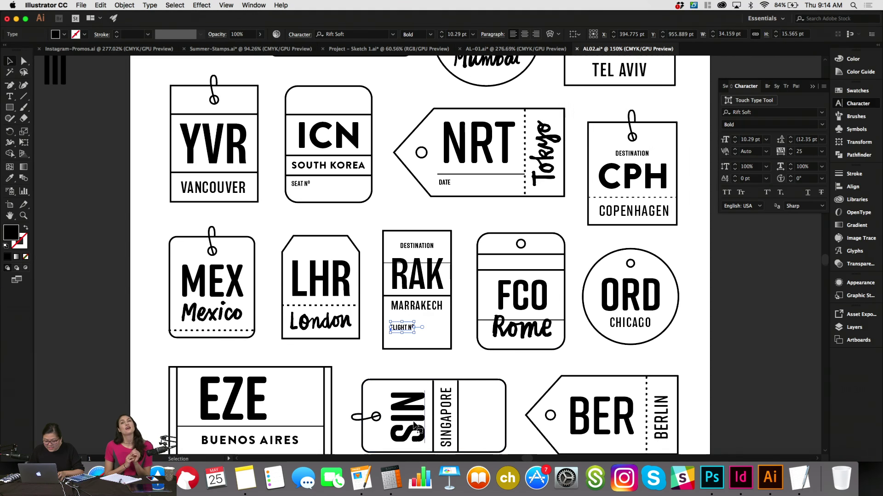
Copy the RAK tag's lower horizontal line to just below MARRAKECH and nudge the FLIGHT Nº label up 6 pt.
{"action": "left_click_drag", "start_coordinate": [446, 297], "coordinate": [447, 320]}
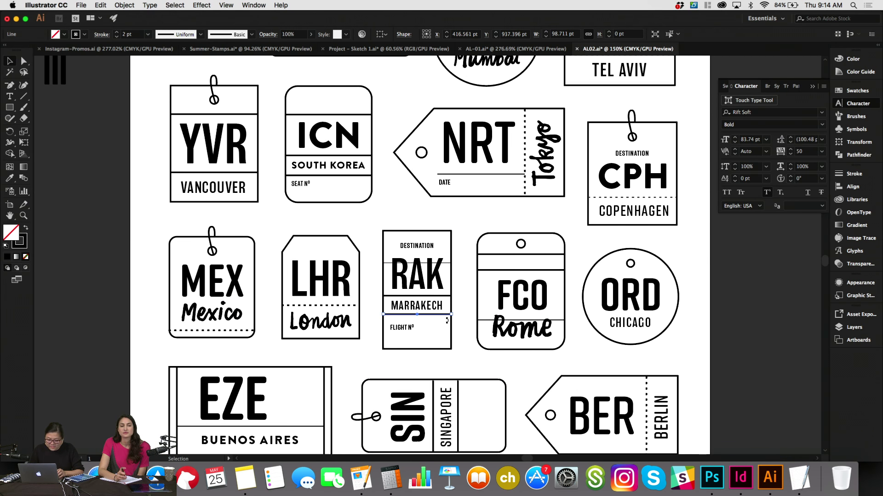
{"action": "left_click", "coordinate": [411, 328]}
{"action": "key", "text": "Up"}
{"action": "key", "text": "Up"}
{"action": "key", "text": "Up"}
{"action": "key", "text": "Up"}
{"action": "key", "text": "Up"}
{"action": "key", "text": "Up"}
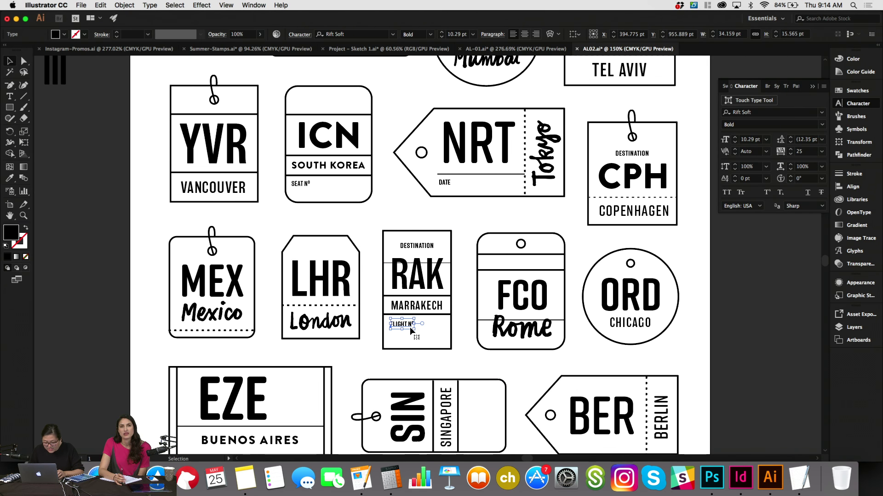
{"action": "left_click", "coordinate": [448, 361]}
Copy the RAK tag's FLIGHT Nº label to the top of the SIN tag's blank section.
{"action": "scroll", "coordinate": [448, 361], "scroll_direction": "down", "scroll_amount": 5}
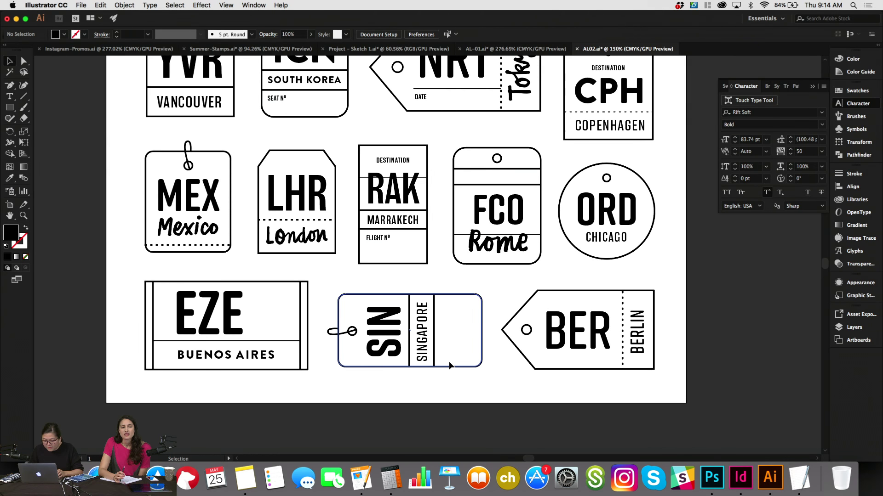
{"action": "scroll", "coordinate": [450, 363], "scroll_direction": "up", "scroll_amount": 1}
{"action": "left_click_drag", "start_coordinate": [385, 245], "coordinate": [464, 314]}
{"action": "left_click", "coordinate": [464, 286]}
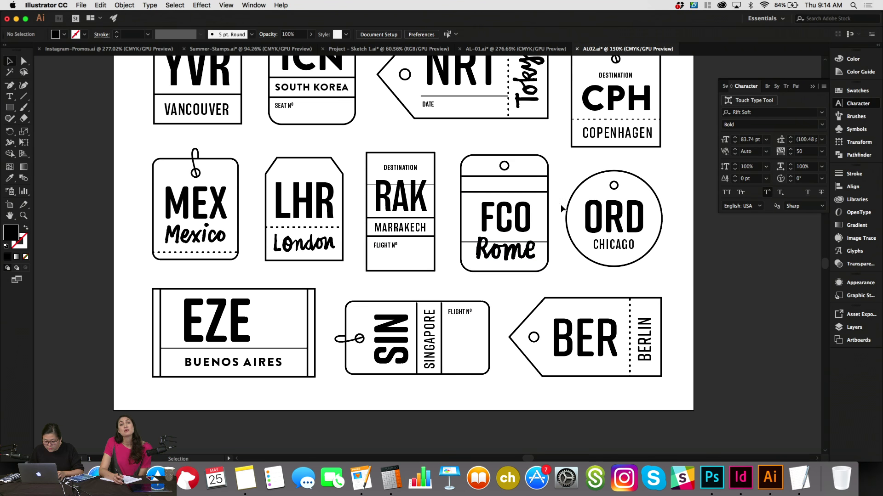
Copy an FCO tag divider line into the SIN tag's blank section below FLIGHT Nº and fit it to the section's width.
{"action": "left_click_drag", "start_coordinate": [540, 195], "coordinate": [521, 344]}
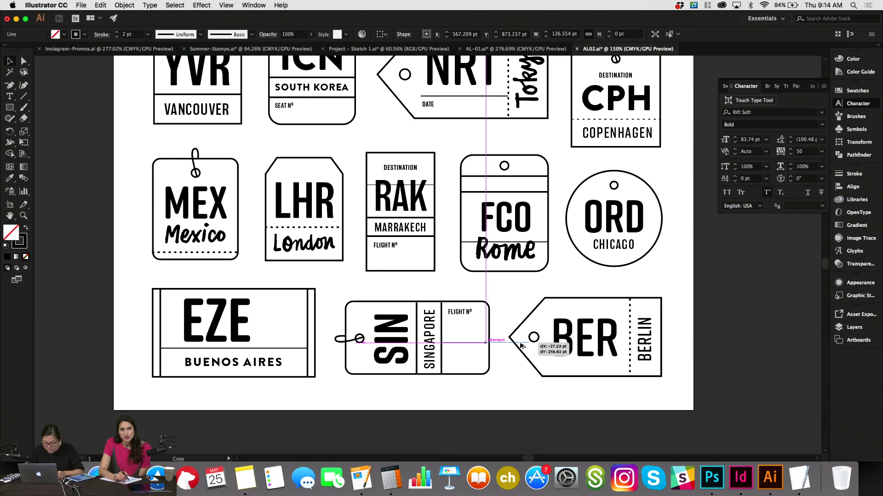
{"action": "left_click_drag", "start_coordinate": [521, 346], "coordinate": [490, 339]}
{"action": "left_click", "coordinate": [497, 309]}
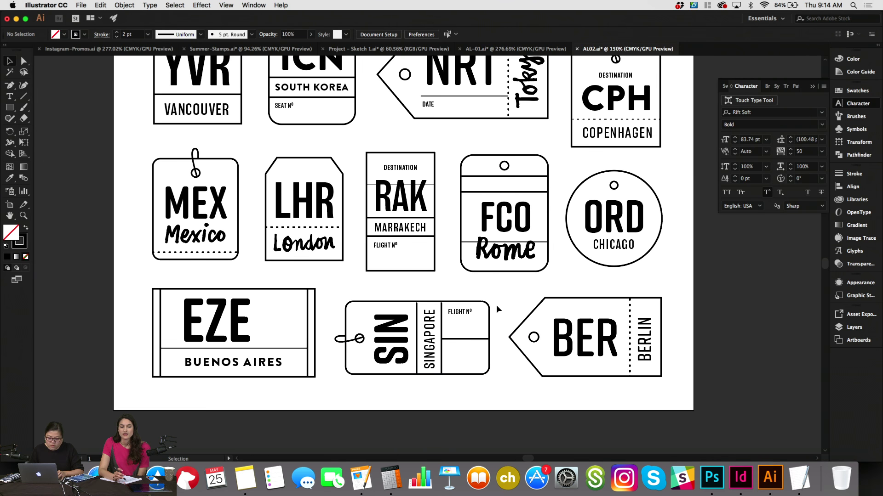
Copy the EZE tag's right inner vertical line to beside the EZE lettering and shorten it to end at the horizontal divider.
{"action": "left_click", "coordinate": [307, 330]}
{"action": "double_click", "coordinate": [309, 333]}
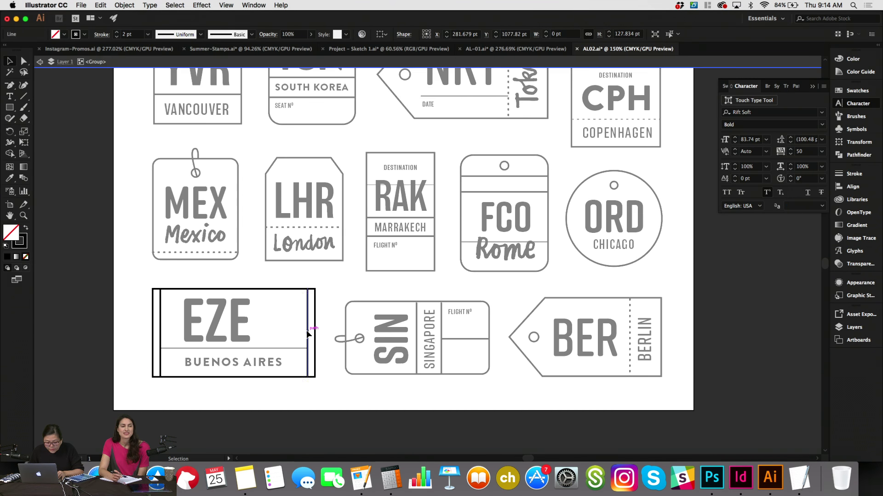
{"action": "left_click_drag", "start_coordinate": [307, 333], "coordinate": [264, 332]}
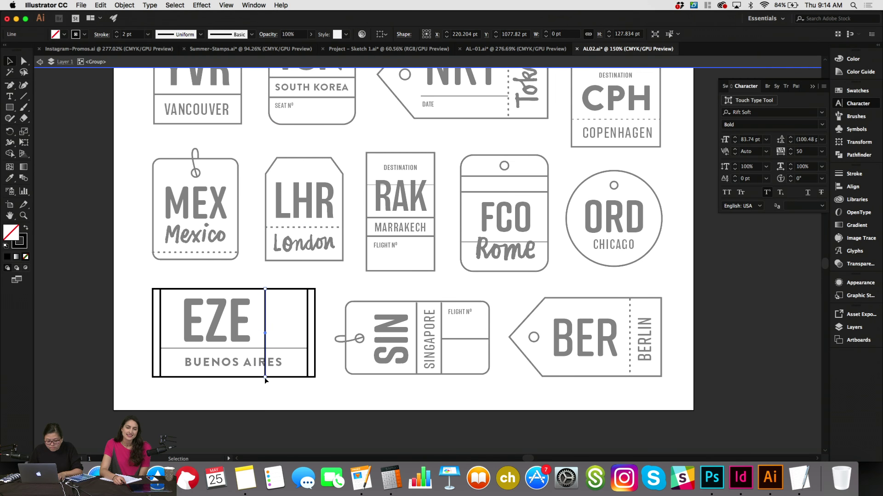
{"action": "left_click_drag", "start_coordinate": [265, 376], "coordinate": [266, 349]}
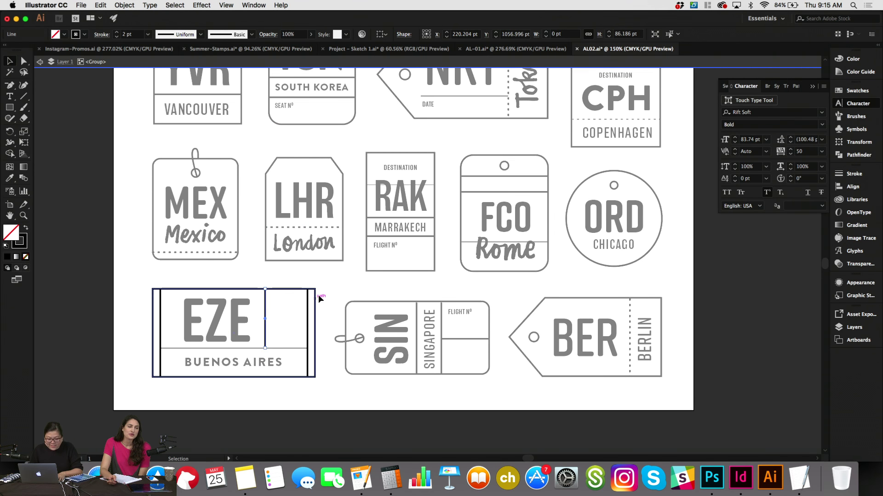
{"action": "double_click", "coordinate": [321, 288]}
Copy the FLIGHT Nº label from the RAK tag into the compartment beside the EZE lettering.
{"action": "scroll", "coordinate": [326, 282], "scroll_direction": "left", "scroll_amount": 3}
{"action": "scroll", "coordinate": [326, 283], "scroll_direction": "up", "scroll_amount": 2}
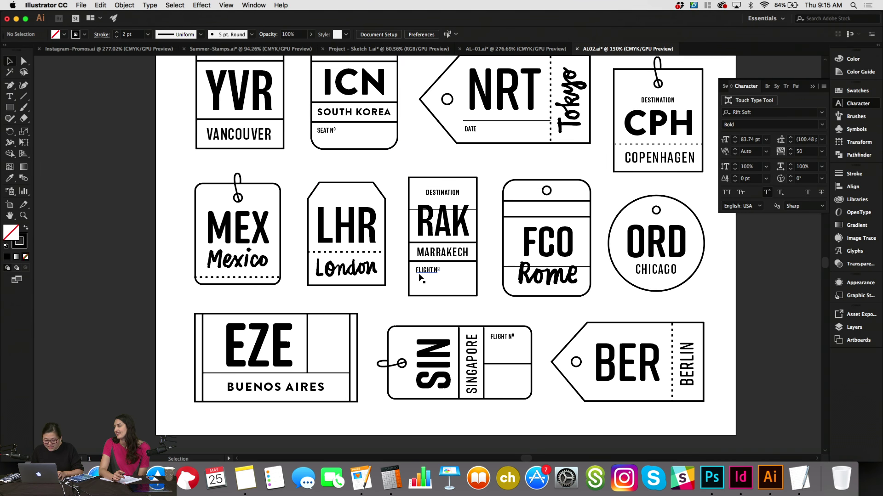
{"action": "left_click", "coordinate": [432, 271]}
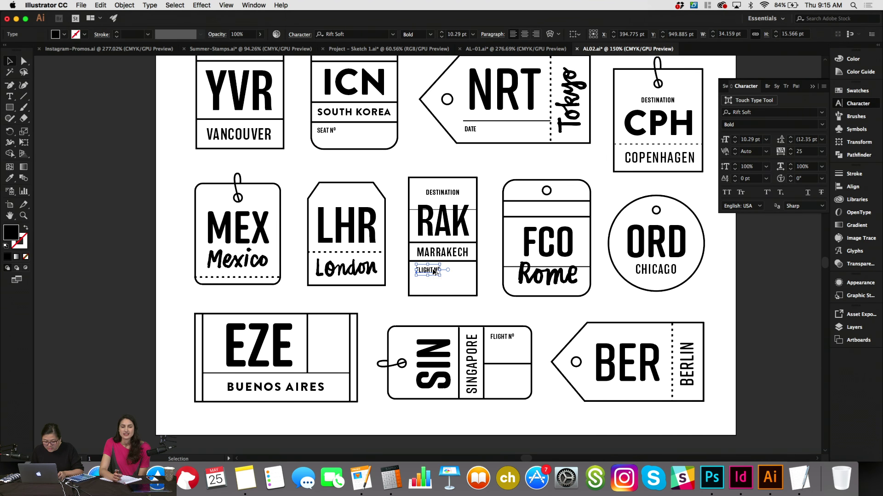
{"action": "left_click_drag", "start_coordinate": [434, 272], "coordinate": [333, 330]}
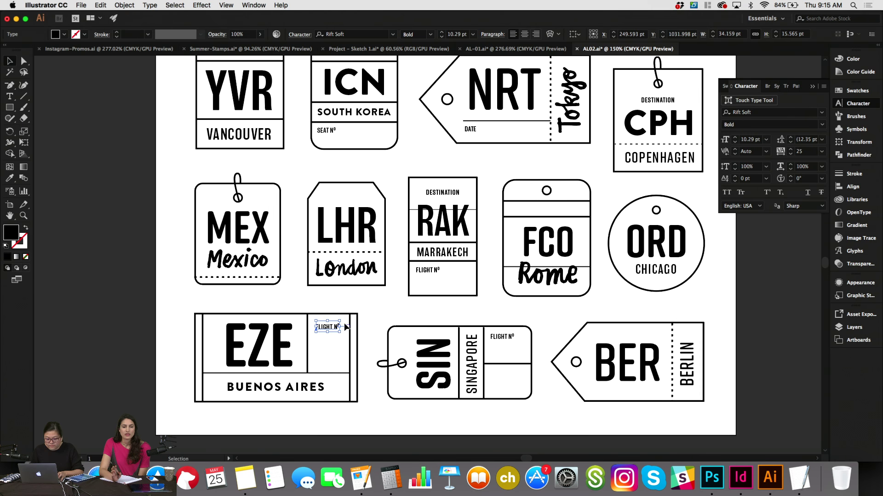
Copy the FCO tag's hole circle to above the LHR lettering and align the LHR tag's elements to their horizontal centre.
{"action": "left_click", "coordinate": [546, 191]}
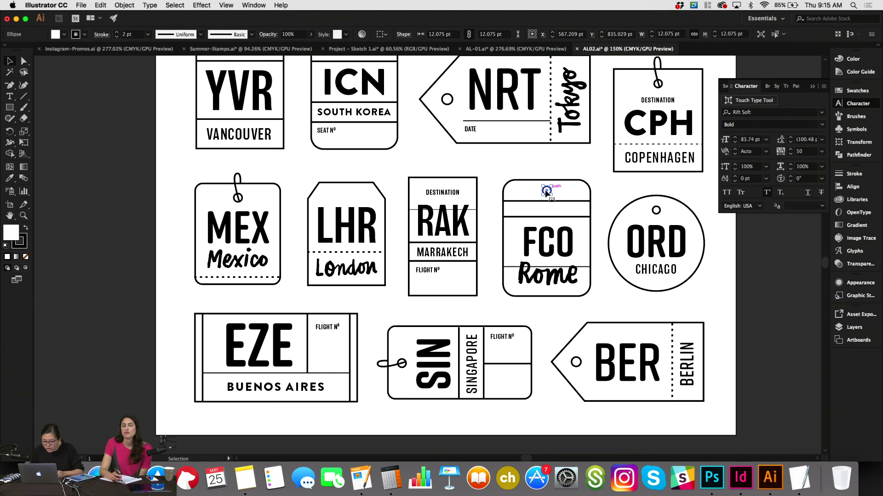
{"action": "left_click_drag", "start_coordinate": [546, 190], "coordinate": [346, 197]}
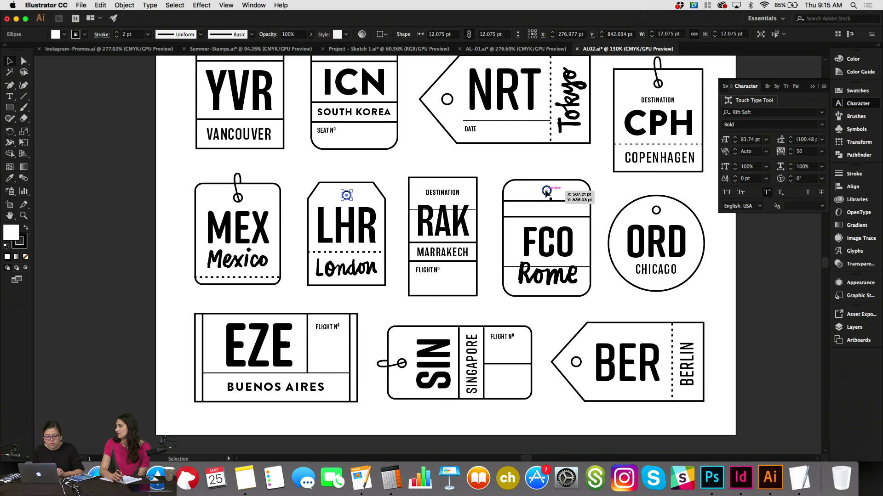
{"action": "left_click_drag", "start_coordinate": [327, 169], "coordinate": [375, 280]}
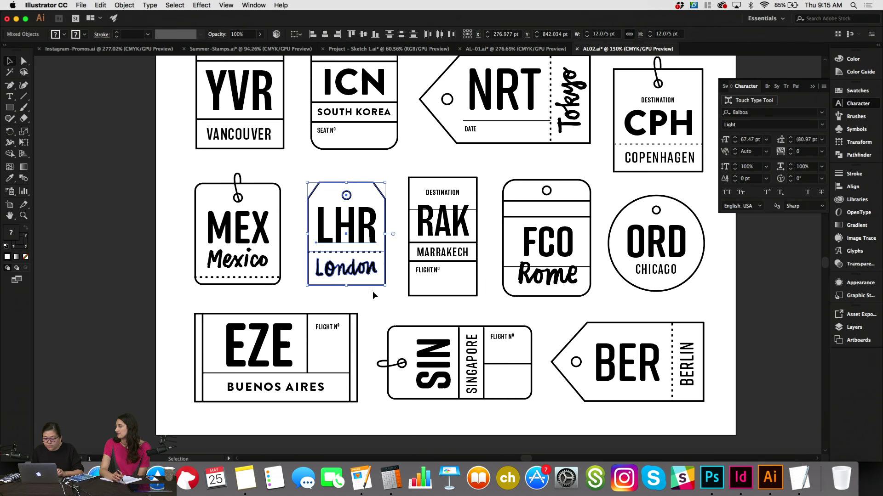
{"action": "left_click", "coordinate": [325, 35]}
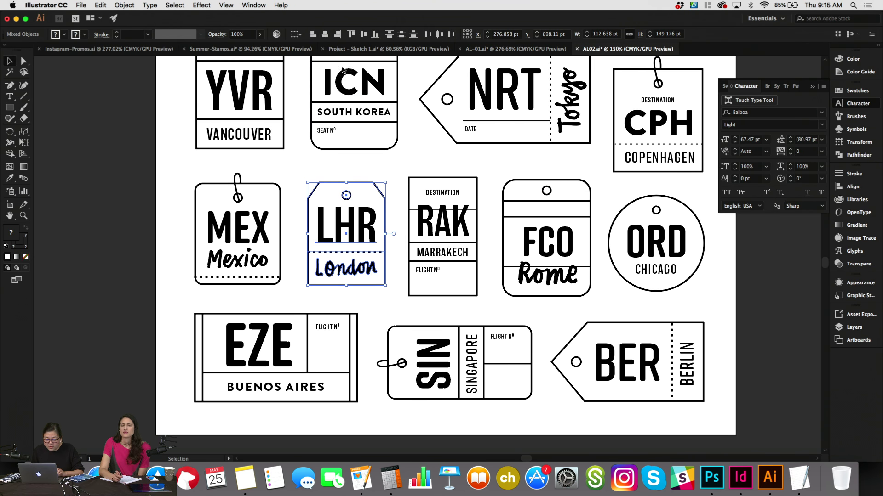
Group all the elements of the LHR tag.
{"action": "left_click", "coordinate": [315, 168]}
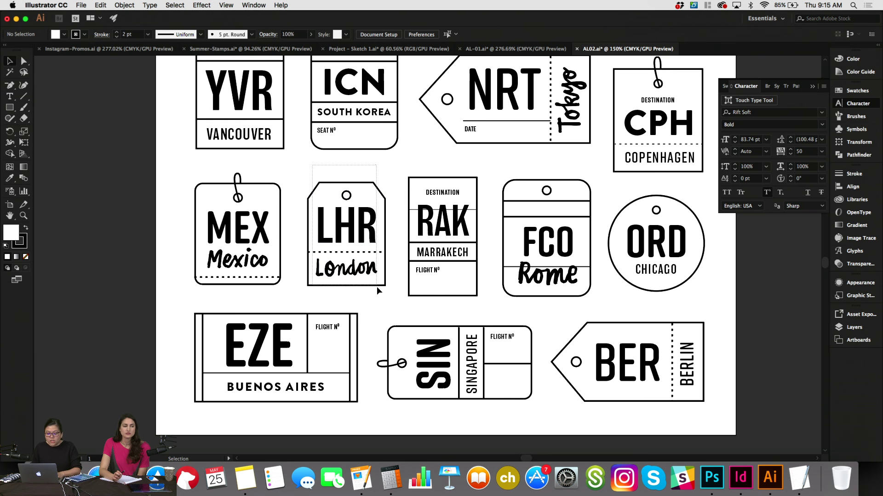
{"action": "left_click", "coordinate": [366, 264]}
{"action": "scroll", "coordinate": [370, 285], "scroll_direction": "right", "scroll_amount": 3}
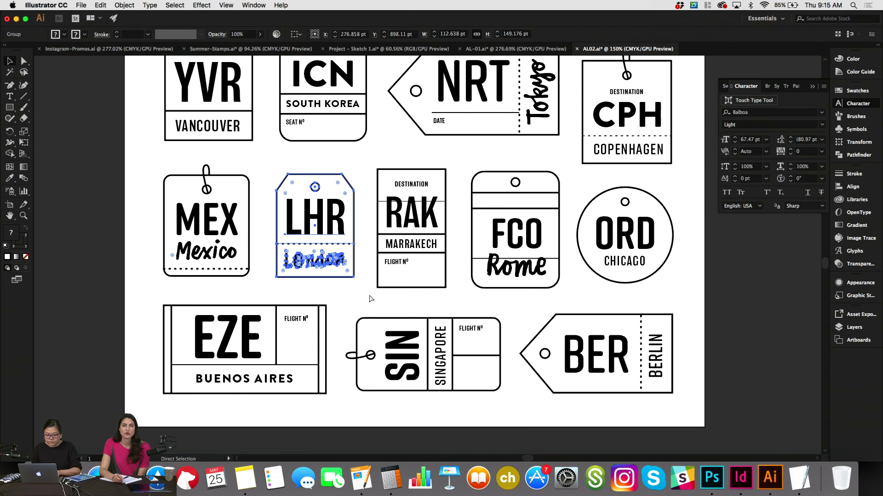
{"action": "left_click", "coordinate": [342, 285]}
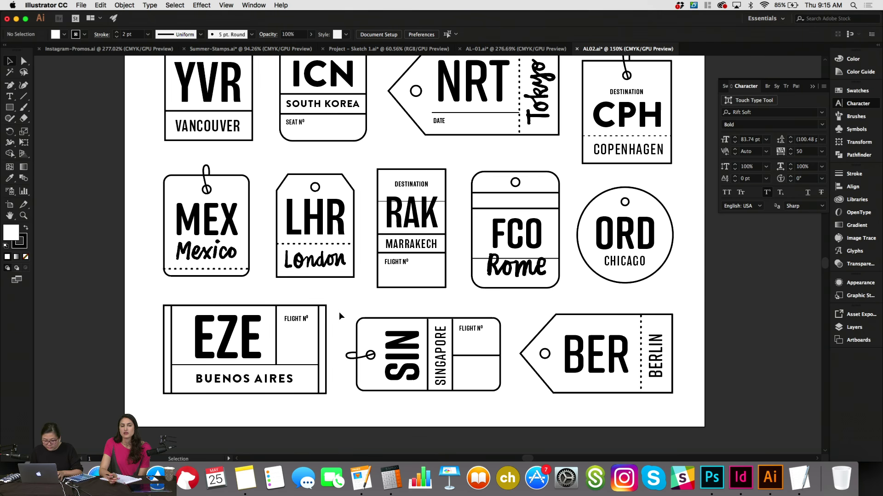
Copy the DESTINATION label from the ATH tag into the lowest compartment of the BOS tag.
{"action": "scroll", "coordinate": [339, 317], "scroll_direction": "up", "scroll_amount": 10}
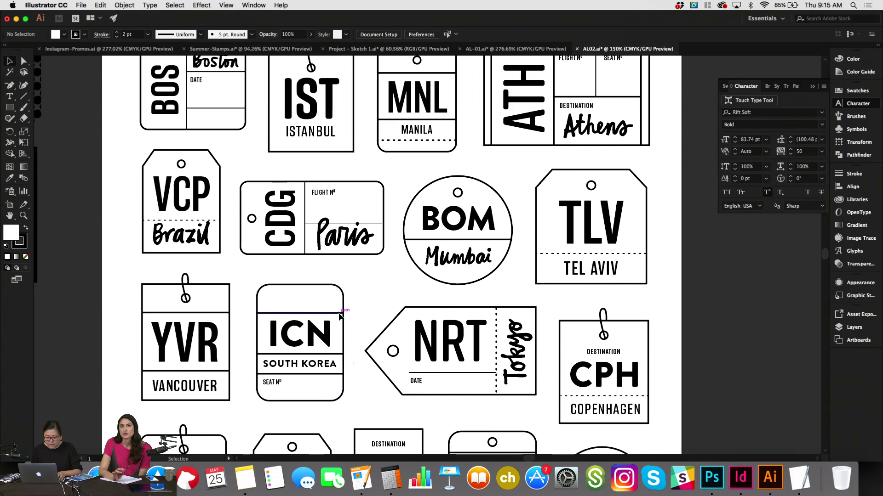
{"action": "scroll", "coordinate": [339, 317], "scroll_direction": "up", "scroll_amount": 1}
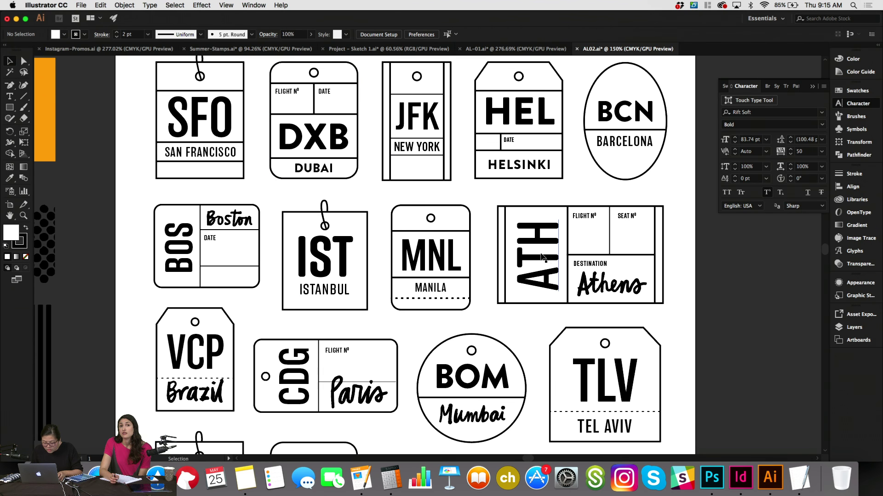
{"action": "left_click", "coordinate": [604, 266]}
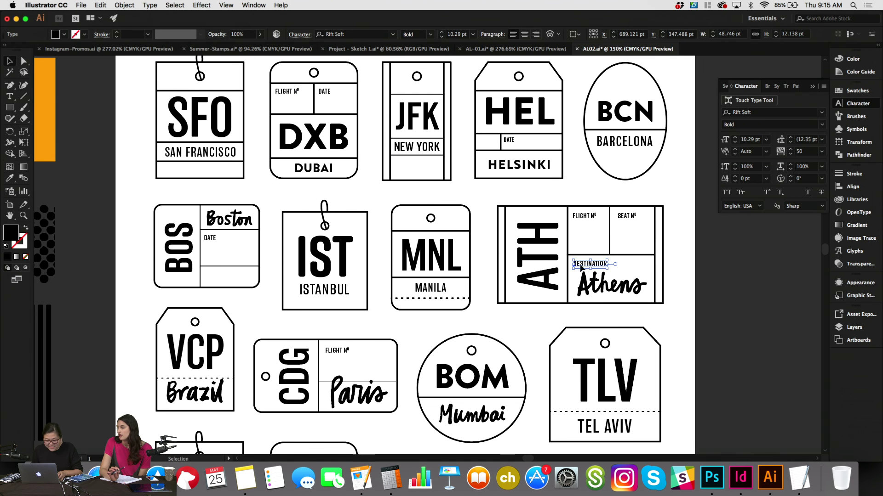
{"action": "left_click_drag", "start_coordinate": [581, 268], "coordinate": [235, 278]}
Try removing the DESTINATION label from the BOS tag and shifting the whole tag slightly to the right.
{"action": "key", "text": "Delete"}
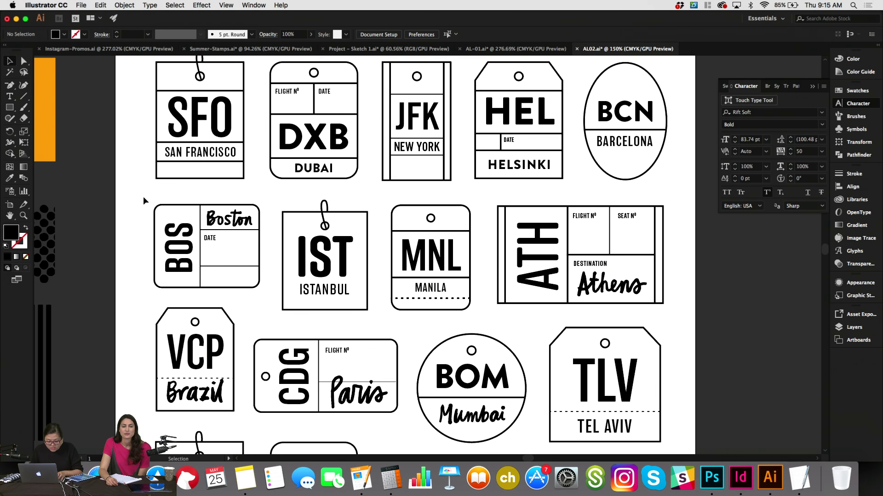
{"action": "left_click_drag", "start_coordinate": [144, 201], "coordinate": [243, 291]}
{"action": "key", "text": "shift+Right"}
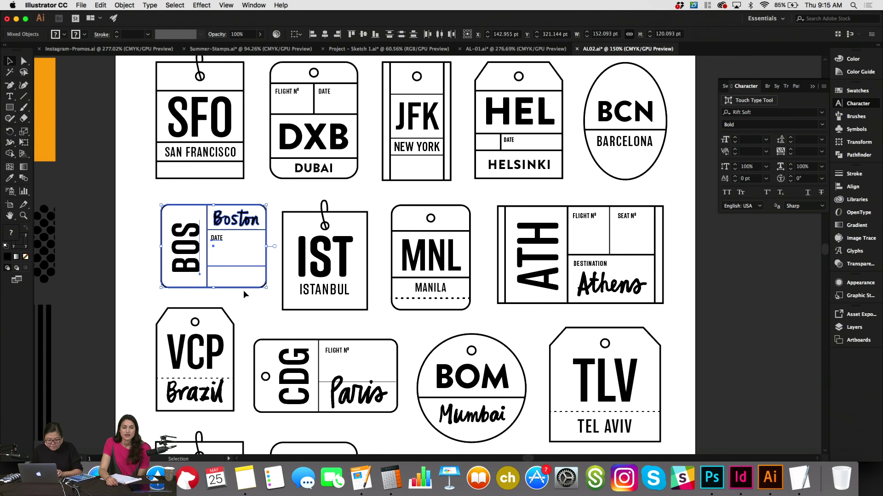
{"action": "key", "text": "Right"}
{"action": "key", "text": "Right"}
{"action": "key", "text": "Right"}
{"action": "key", "text": "a"}
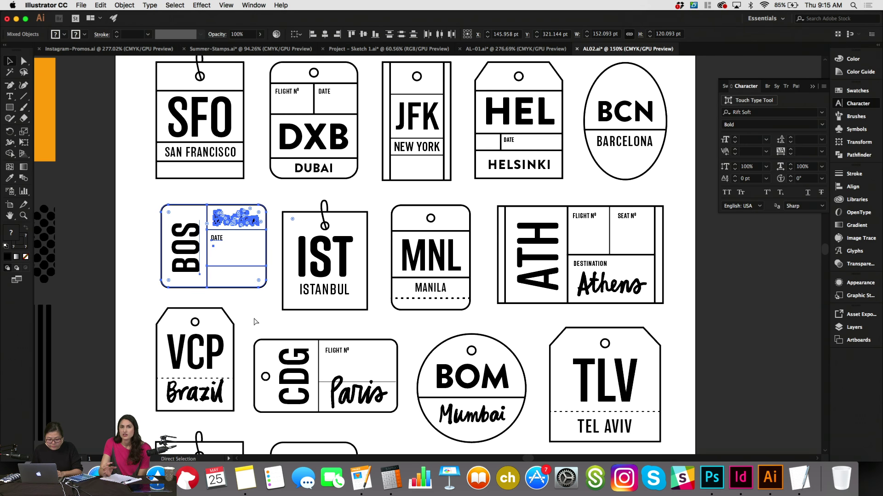
{"action": "key", "text": "super+z"}
{"action": "left_click", "coordinate": [255, 309]}
Group all the elements of the BOS tag, including its DESTINATION label.
{"action": "key", "text": "a"}
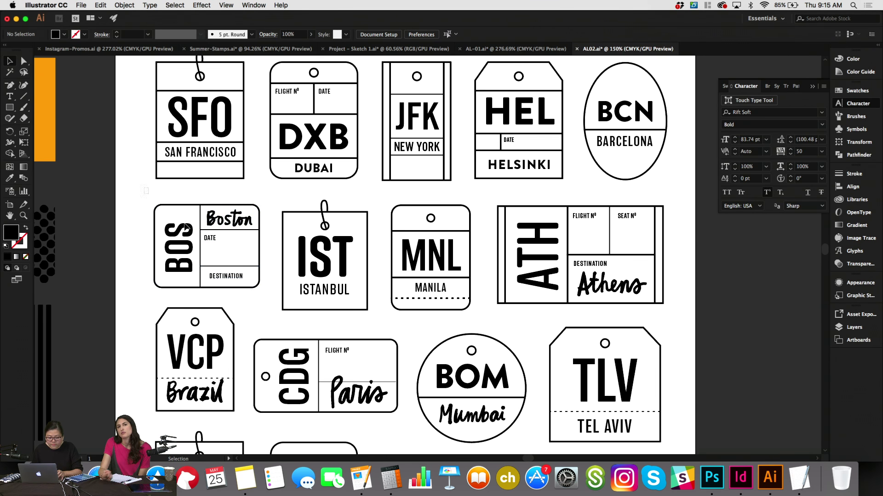
{"action": "left_click_drag", "start_coordinate": [145, 189], "coordinate": [261, 288]}
{"action": "key", "text": "v"}
{"action": "scroll", "coordinate": [261, 287], "scroll_direction": "right", "scroll_amount": 2}
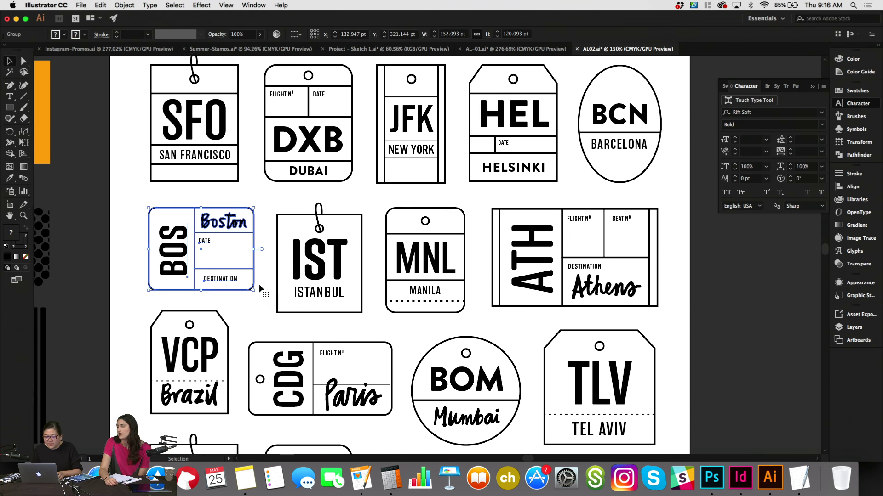
{"action": "scroll", "coordinate": [539, 210], "scroll_direction": "right", "scroll_amount": 2}
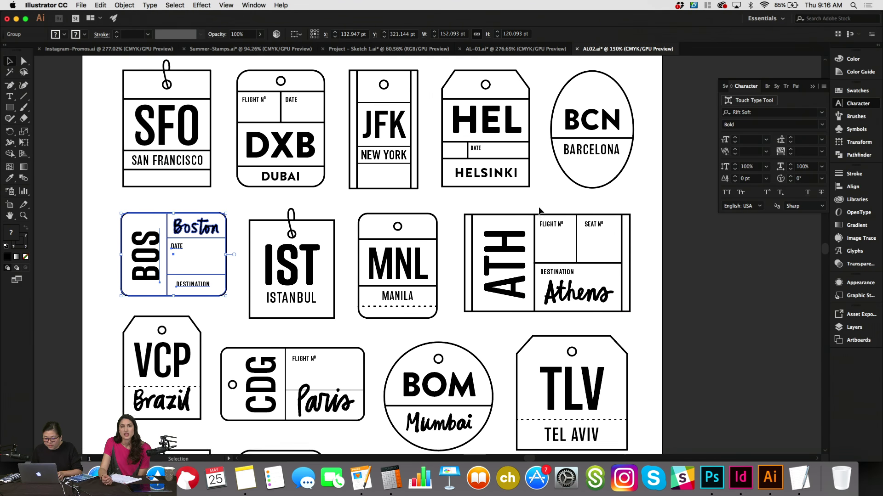
Try to copy the string loop from the SFO tag to the top of the BCN tag.
{"action": "left_click", "coordinate": [476, 78]}
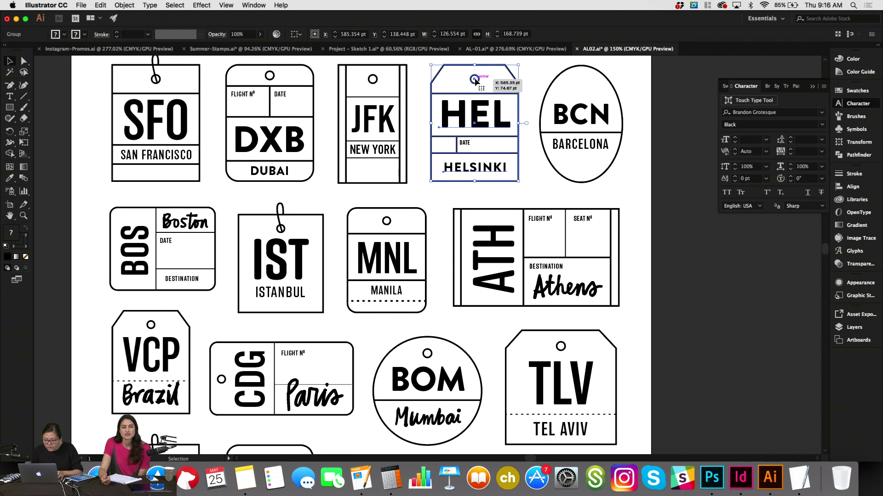
{"action": "key", "text": "super+shift+a"}
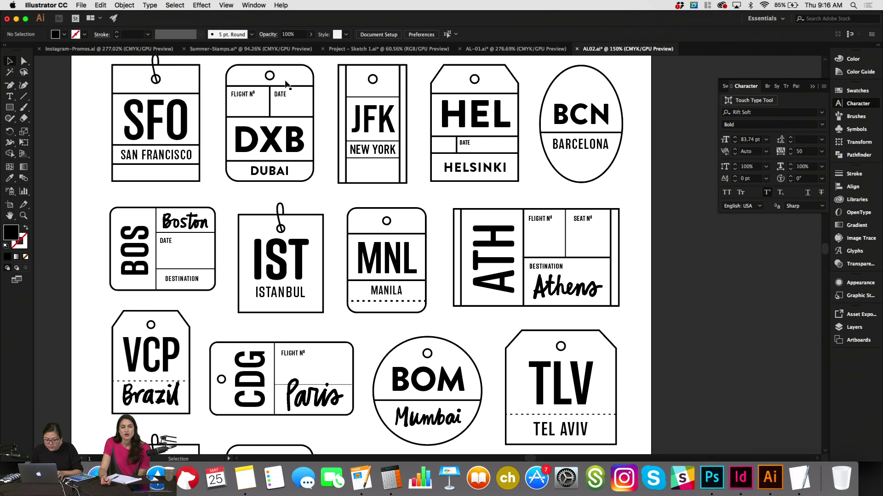
{"action": "left_click", "coordinate": [157, 79]}
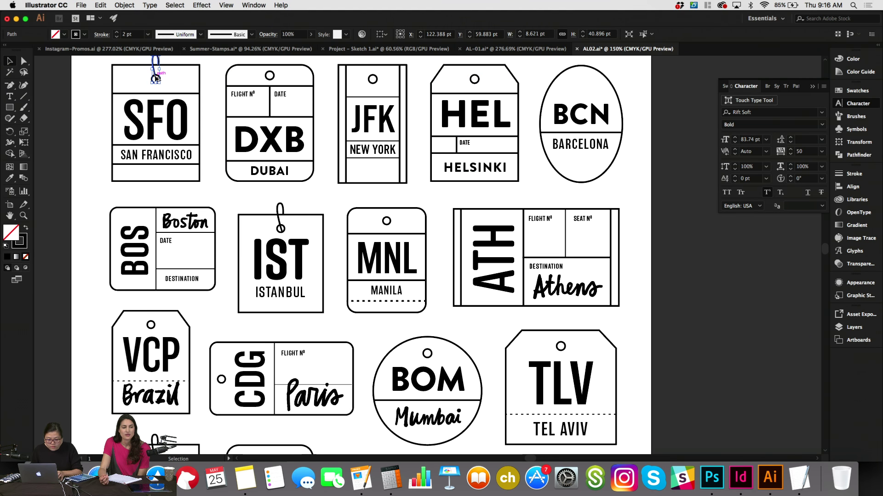
{"action": "left_click_drag", "start_coordinate": [156, 78], "coordinate": [581, 82]}
{"action": "key", "text": "super+z"}
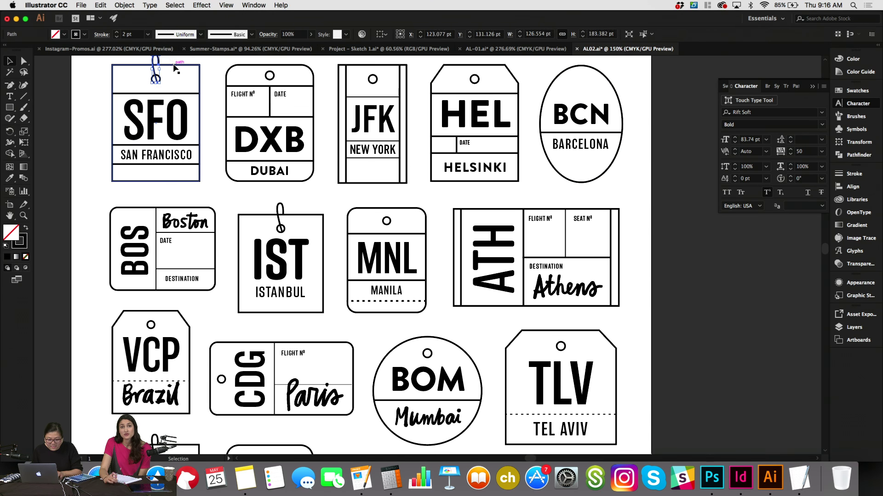
Copy the string loop from the SFO tag to the top of the BCN tag and bring it to the front.
{"action": "left_click", "coordinate": [157, 81]}
{"action": "left_click_drag", "start_coordinate": [156, 78], "coordinate": [581, 74]}
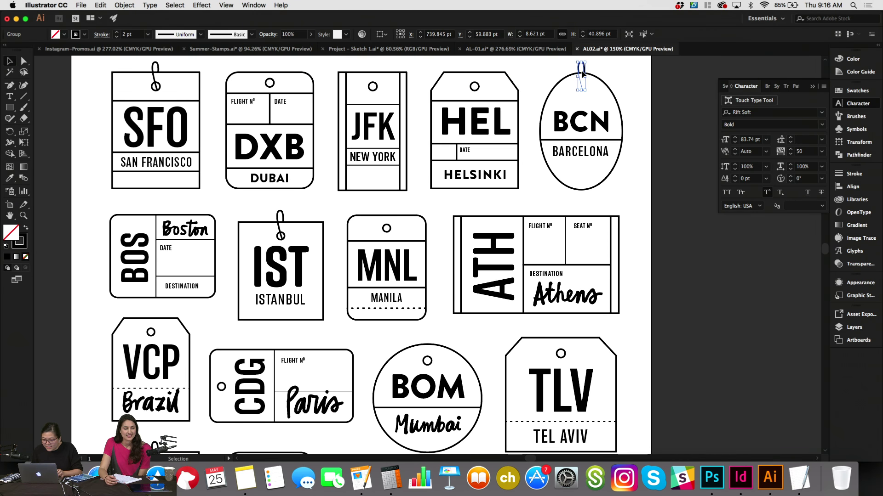
{"action": "right_click", "coordinate": [582, 74]}
{"action": "mouse_move", "coordinate": [618, 172]}
{"action": "left_click", "coordinate": [679, 173]}
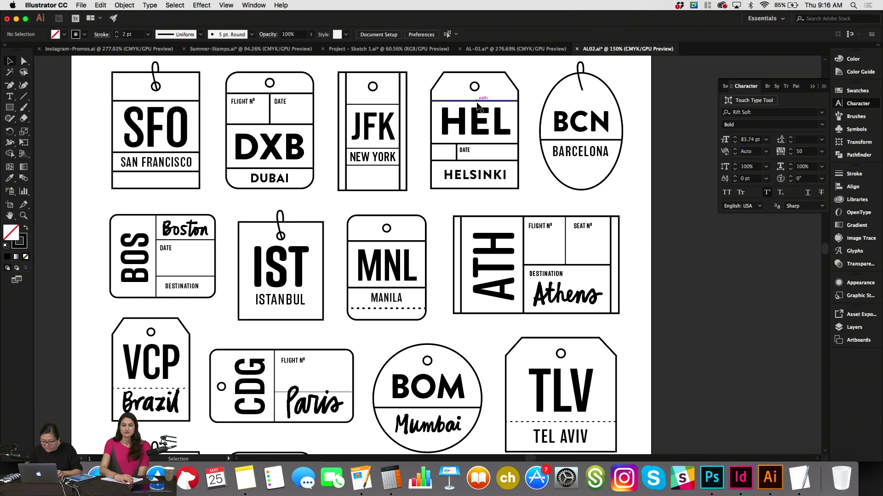
Copy the round hole from the HEL tag to the base of the BCN tag's string loop.
{"action": "left_click", "coordinate": [476, 83]}
{"action": "left_click", "coordinate": [475, 86]}
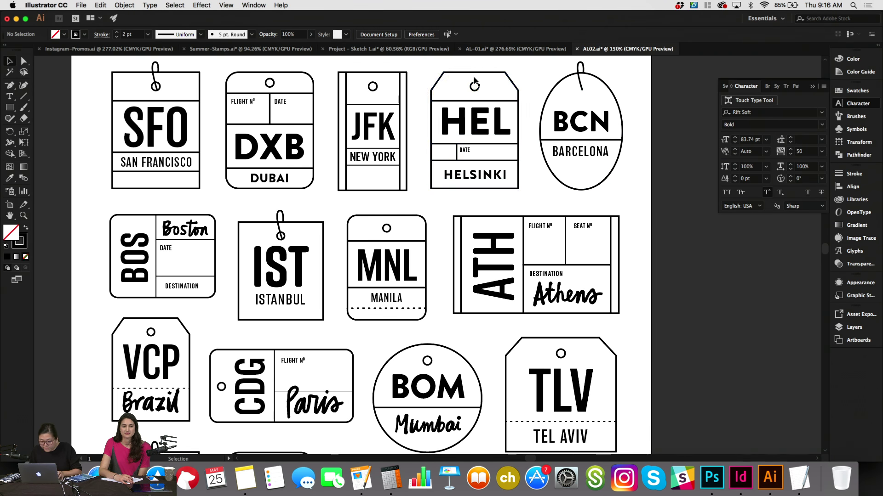
{"action": "left_click_drag", "start_coordinate": [498, 88], "coordinate": [587, 90]}
{"action": "left_click", "coordinate": [646, 105]}
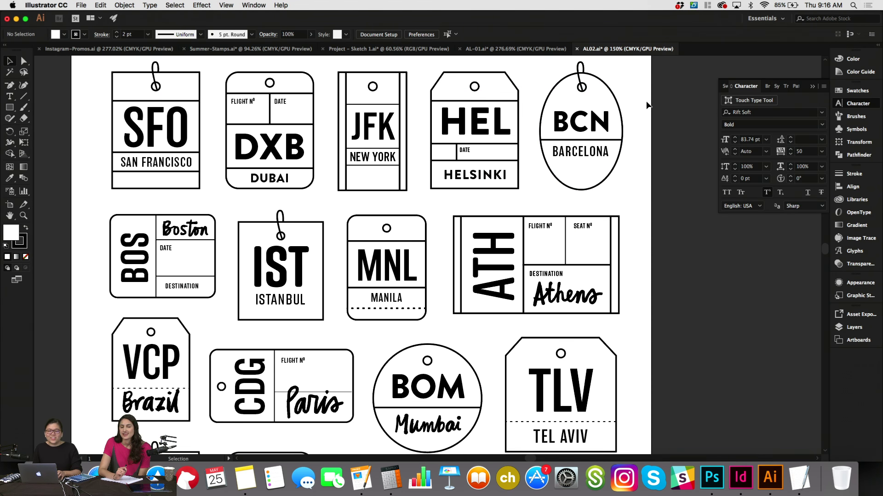
Group the string loop and round hole at the top of the IST tag.
{"action": "scroll", "coordinate": [646, 105], "scroll_direction": "down", "scroll_amount": 3}
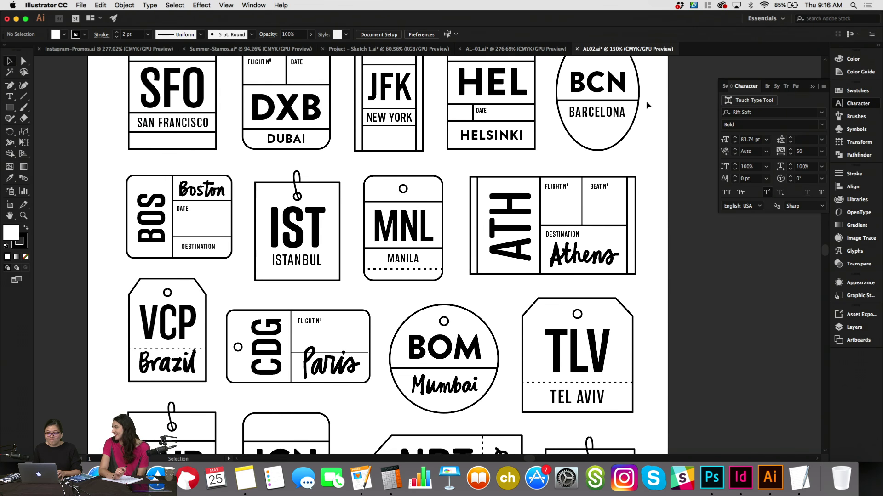
{"action": "scroll", "coordinate": [646, 103], "scroll_direction": "down", "scroll_amount": 3}
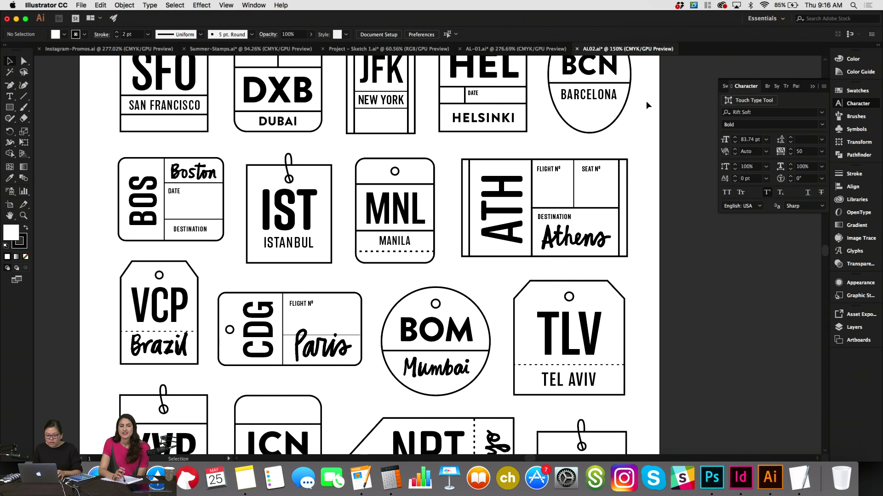
{"action": "scroll", "coordinate": [647, 106], "scroll_direction": "down", "scroll_amount": 5}
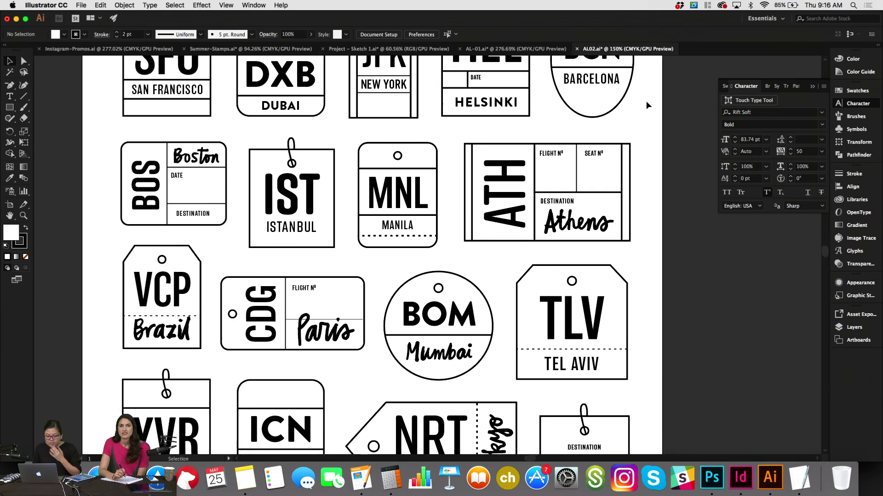
{"action": "scroll", "coordinate": [647, 105], "scroll_direction": "up", "scroll_amount": 5}
{"action": "scroll", "coordinate": [647, 105], "scroll_direction": "up", "scroll_amount": 3}
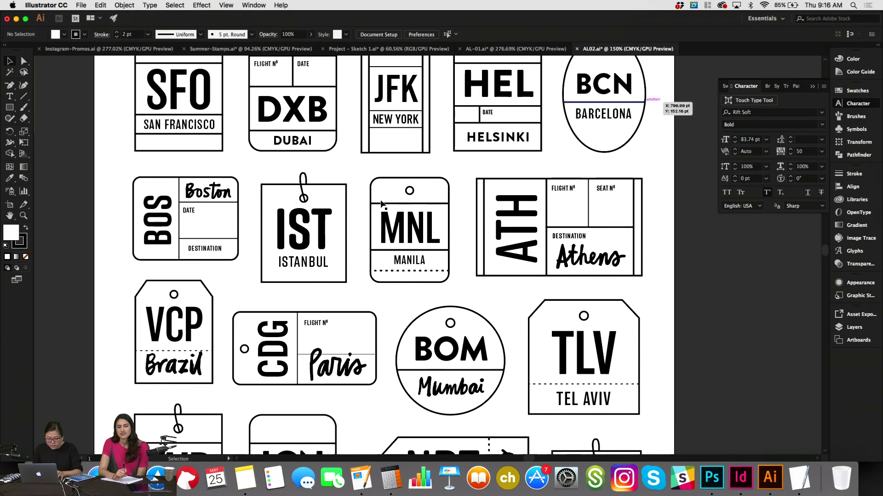
{"action": "left_click", "coordinate": [314, 202]}
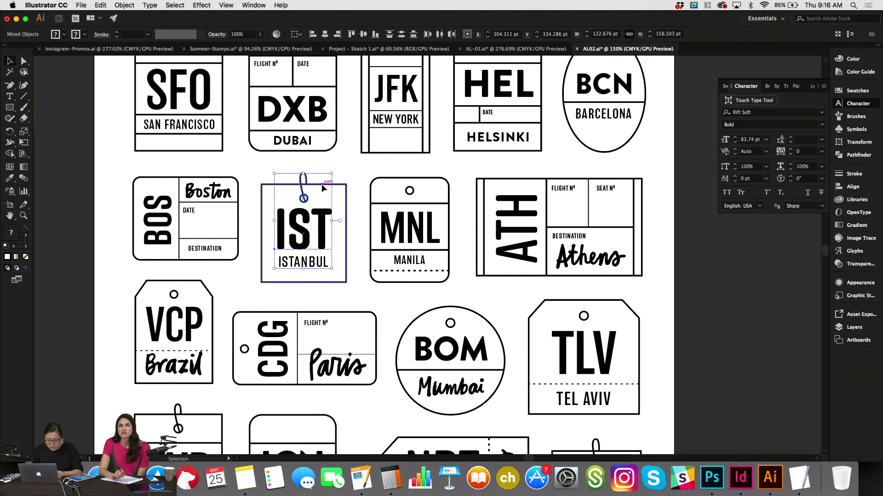
{"action": "left_click", "coordinate": [325, 213]}
{"action": "left_click", "coordinate": [325, 213], "text": "shift"}
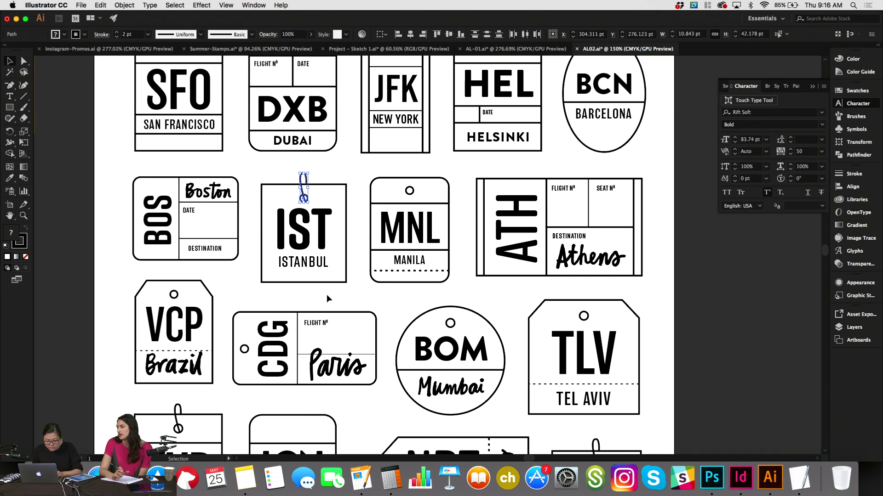
{"action": "key", "text": "a"}
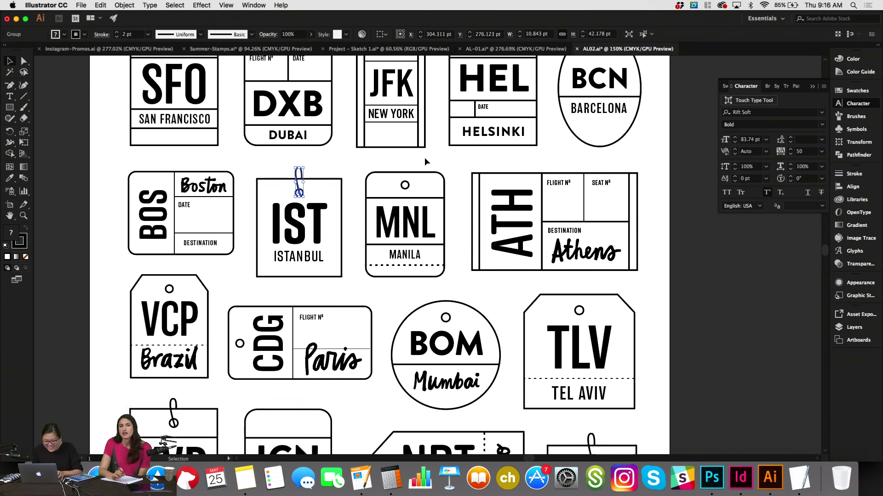
Delete the round hole at the top of the TLV tag.
{"action": "scroll", "coordinate": [424, 158], "scroll_direction": "down", "scroll_amount": 3}
{"action": "scroll", "coordinate": [423, 157], "scroll_direction": "right", "scroll_amount": 2}
{"action": "key", "text": "v"}
{"action": "left_click", "coordinate": [564, 288]}
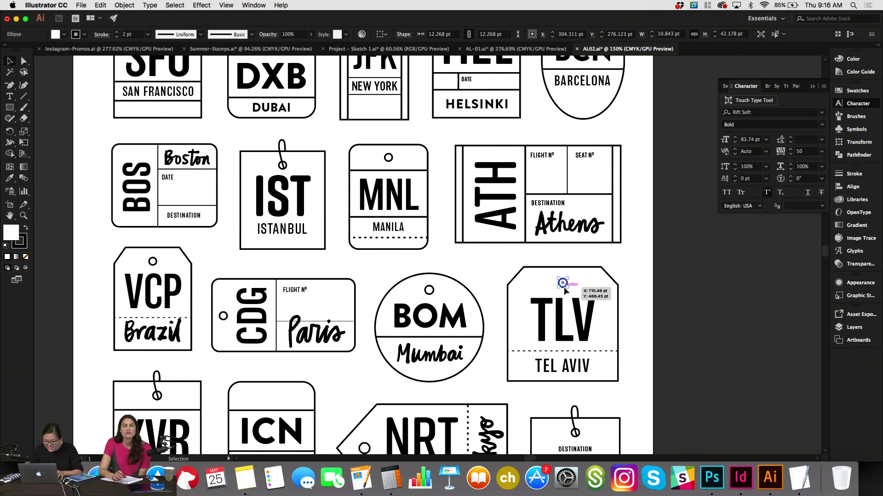
{"action": "key", "text": "Delete"}
Copy the IST tag's grouped string loop and hole to the top of the TLV tag and bring the copy to the front.
{"action": "left_click", "coordinate": [279, 142]}
{"action": "left_click_drag", "start_coordinate": [280, 144], "coordinate": [560, 265]}
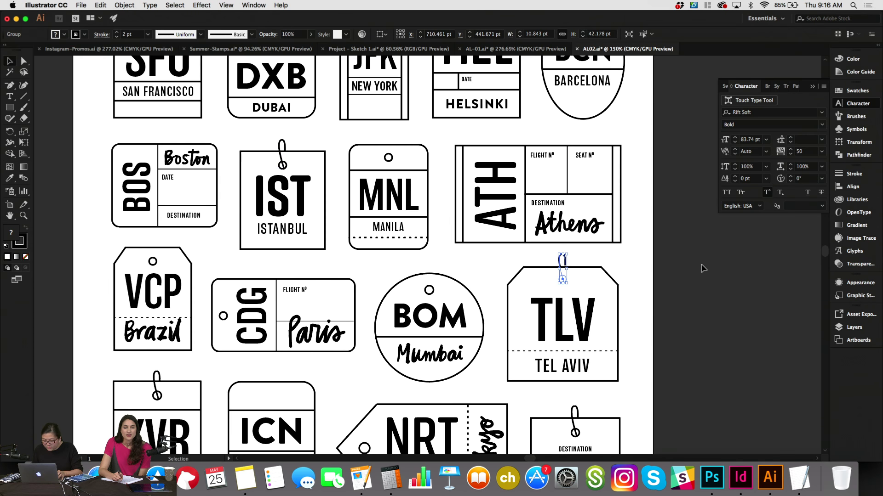
{"action": "right_click", "coordinate": [565, 263]}
{"action": "mouse_move", "coordinate": [598, 360]}
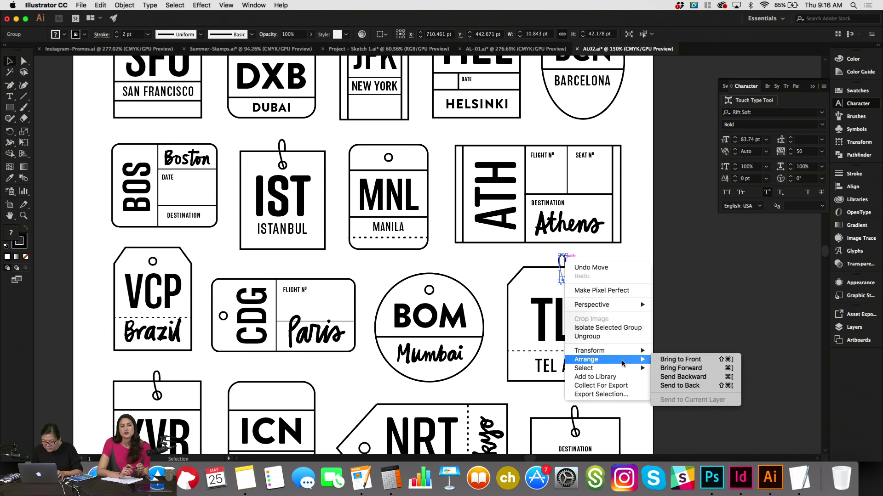
{"action": "left_click", "coordinate": [684, 359]}
{"action": "left_click", "coordinate": [673, 299]}
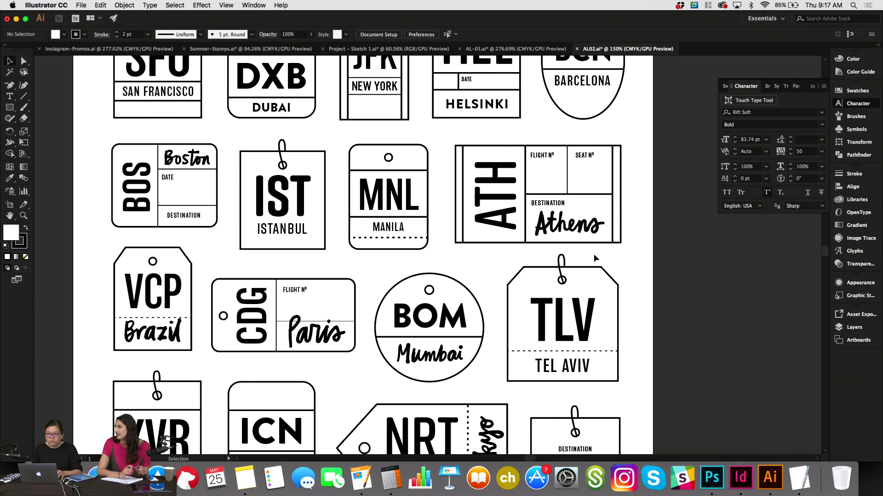
Look over all the luggage tags on the artboard, checking their holes, string loops, labels and divider lines.
{"action": "scroll", "coordinate": [594, 254], "scroll_direction": "down", "scroll_amount": 5}
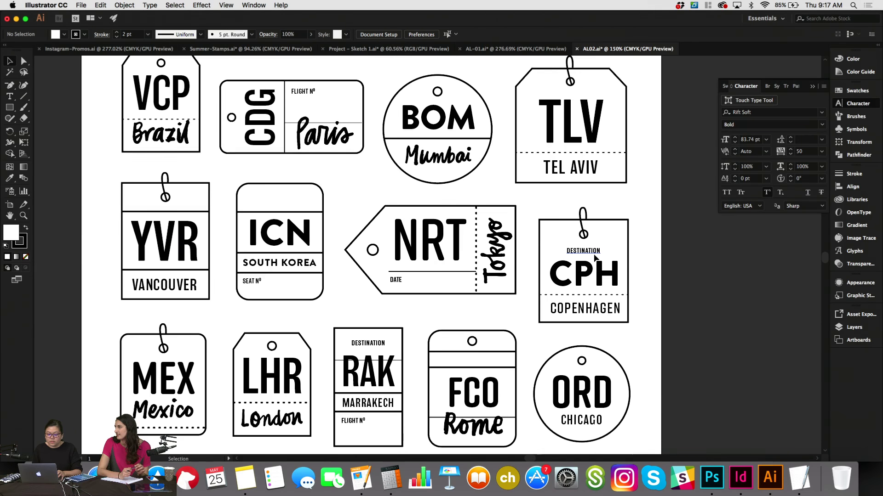
{"action": "scroll", "coordinate": [595, 259], "scroll_direction": "down", "scroll_amount": 3}
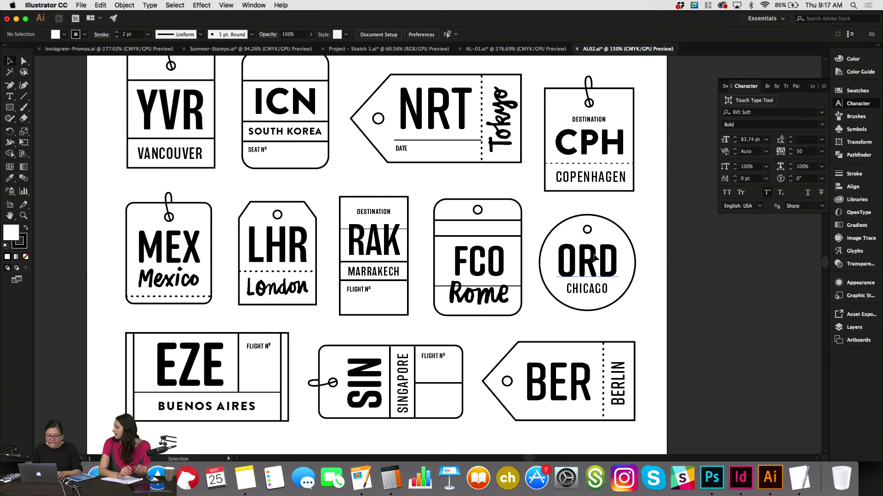
{"action": "scroll", "coordinate": [594, 258], "scroll_direction": "up", "scroll_amount": 4}
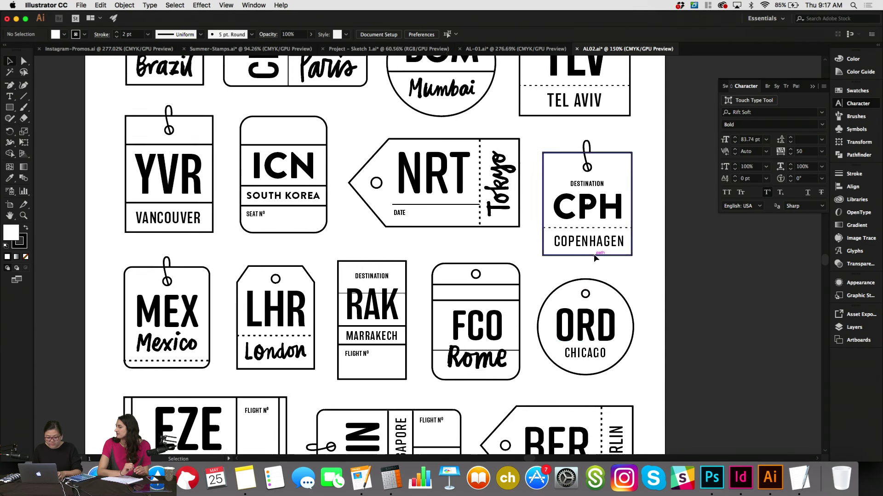
{"action": "scroll", "coordinate": [594, 258], "scroll_direction": "down", "scroll_amount": 1}
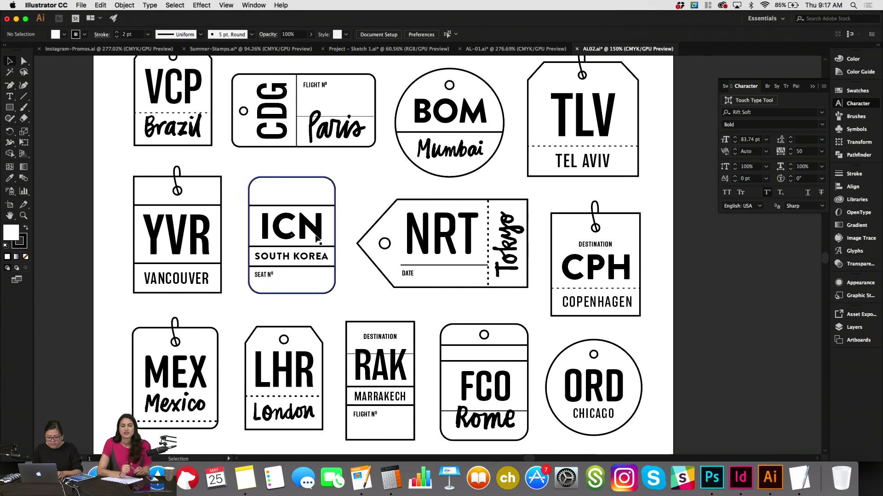
{"action": "scroll", "coordinate": [346, 200], "scroll_direction": "up", "scroll_amount": 3}
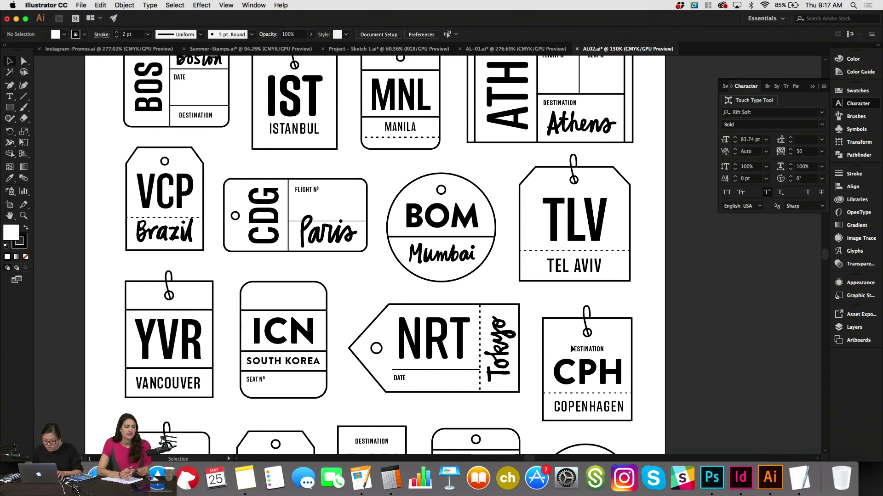
{"action": "scroll", "coordinate": [583, 337], "scroll_direction": "down", "scroll_amount": 2}
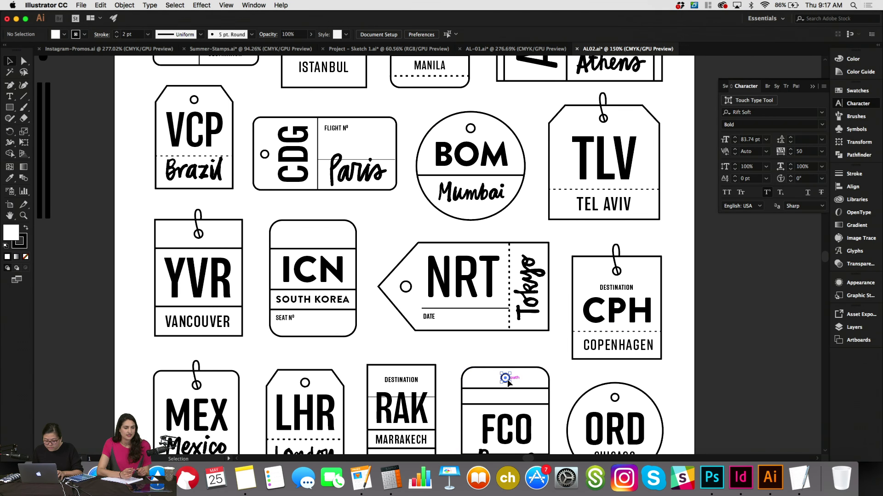
{"action": "left_click", "coordinate": [505, 378]}
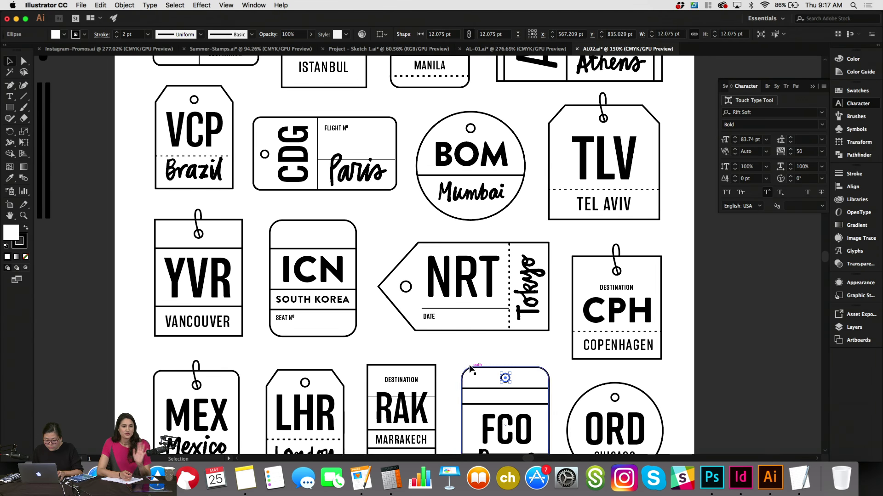
{"action": "left_click", "coordinate": [468, 366]}
{"action": "scroll", "coordinate": [469, 367], "scroll_direction": "down", "scroll_amount": 2}
{"action": "scroll", "coordinate": [469, 366], "scroll_direction": "down", "scroll_amount": 1}
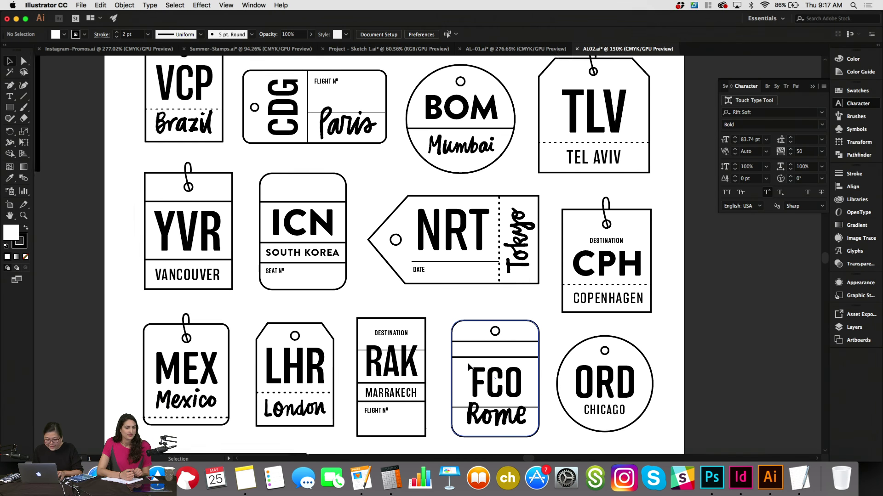
{"action": "scroll", "coordinate": [468, 368], "scroll_direction": "up", "scroll_amount": 6}
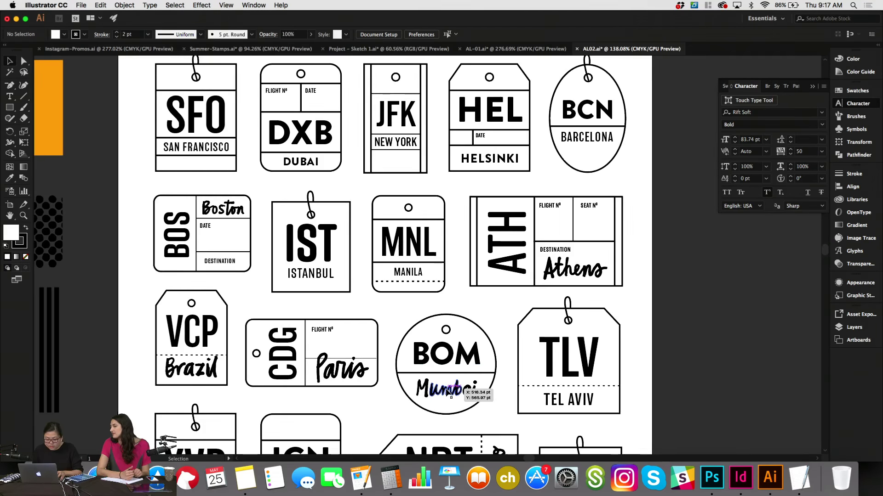
{"action": "scroll", "coordinate": [467, 369], "scroll_direction": "down", "scroll_amount": 3}
{"action": "scroll", "coordinate": [450, 386], "scroll_direction": "down", "scroll_amount": 3}
{"action": "scroll", "coordinate": [447, 393], "scroll_direction": "down", "scroll_amount": 1}
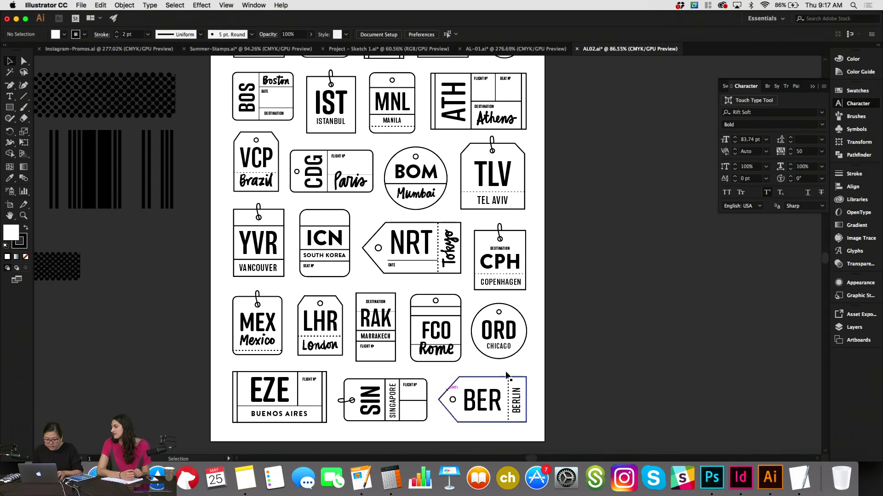
Examine the color squares, dot and stripe patterns and barcode bars placed beside the artboard.
{"action": "scroll", "coordinate": [613, 369], "scroll_direction": "up", "scroll_amount": 4}
{"action": "scroll", "coordinate": [613, 368], "scroll_direction": "left", "scroll_amount": 4}
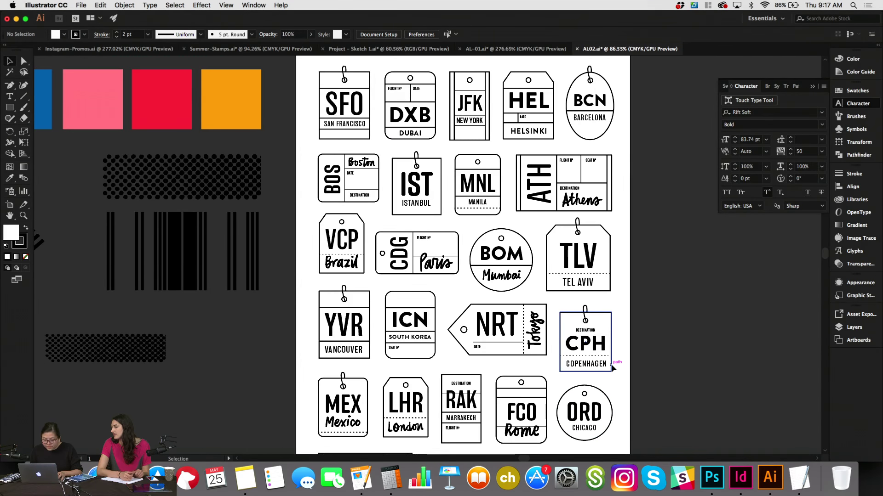
{"action": "scroll", "coordinate": [324, 150], "scroll_direction": "down", "scroll_amount": 2}
{"action": "scroll", "coordinate": [324, 150], "scroll_direction": "left", "scroll_amount": 4}
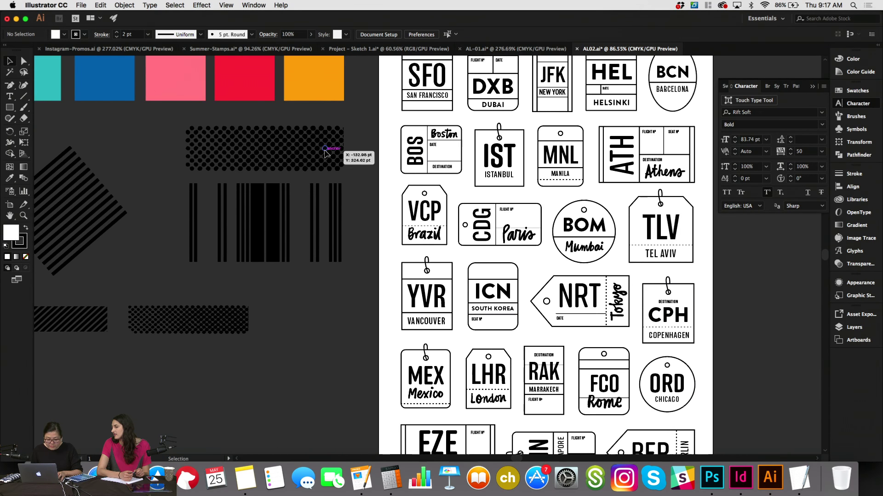
{"action": "scroll", "coordinate": [217, 319], "scroll_direction": "up", "scroll_amount": 3}
{"action": "scroll", "coordinate": [217, 319], "scroll_direction": "right", "scroll_amount": 4}
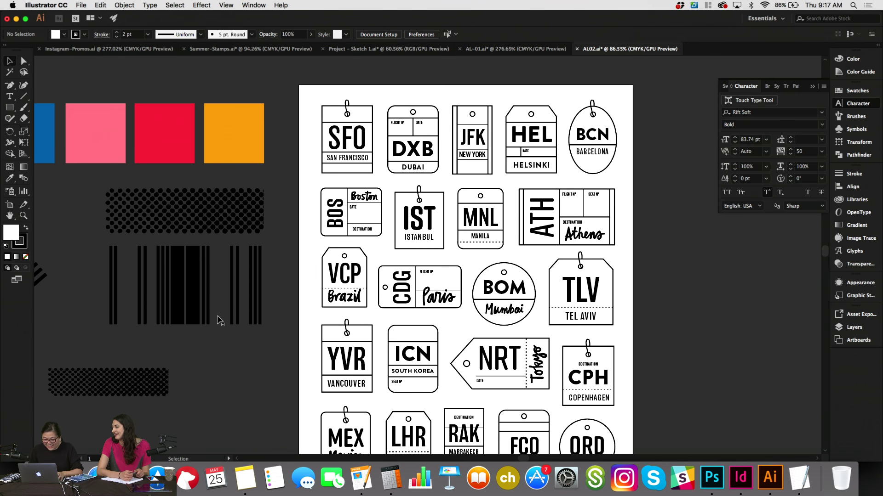
{"action": "scroll", "coordinate": [220, 299], "scroll_direction": "up", "scroll_amount": 1}
{"action": "scroll", "coordinate": [220, 299], "scroll_direction": "right", "scroll_amount": 1}
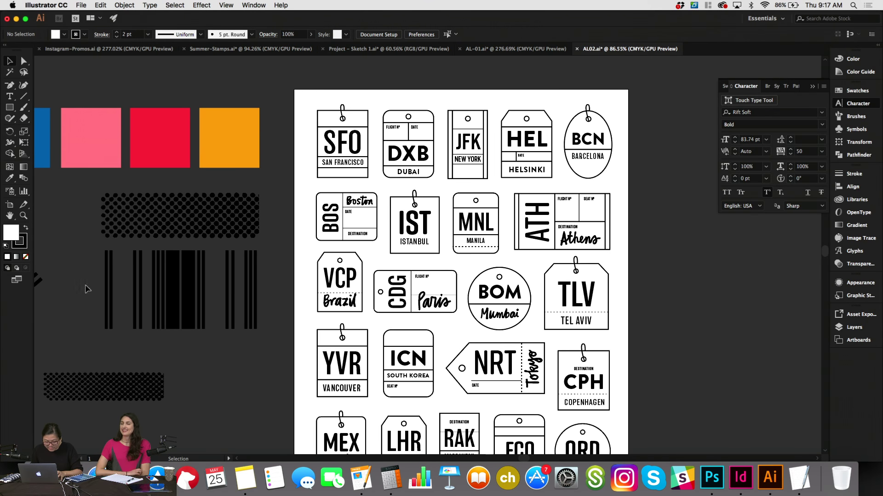
{"action": "left_click_drag", "start_coordinate": [196, 316], "coordinate": [269, 335]}
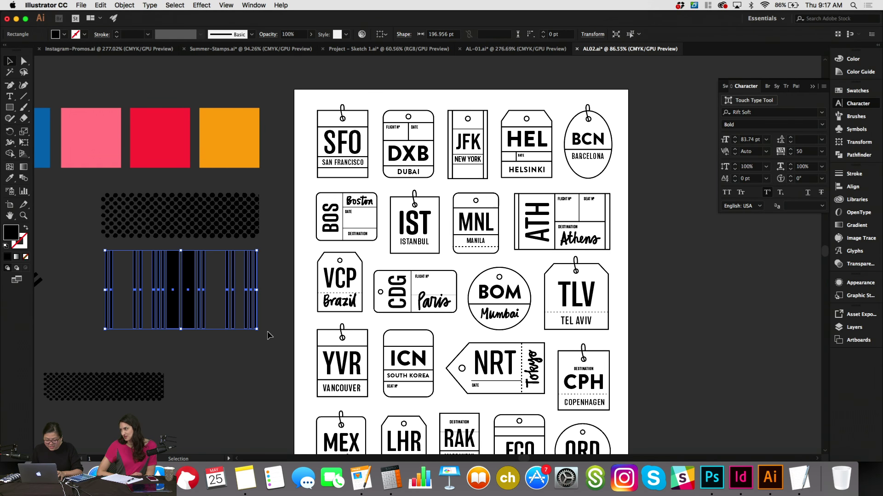
{"action": "left_click", "coordinate": [290, 237]}
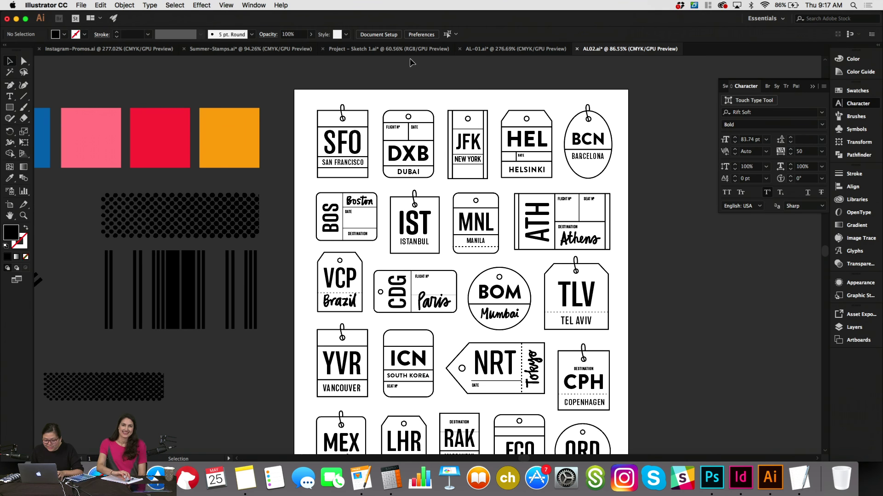
Select all unused swatches in the document and delete them.
{"action": "scroll", "coordinate": [411, 61], "scroll_direction": "left", "scroll_amount": 5}
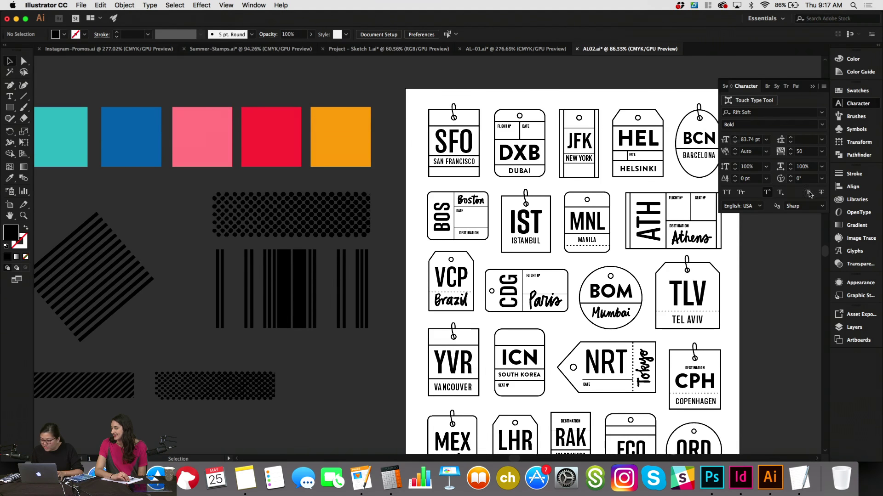
{"action": "left_click", "coordinate": [864, 92]}
{"action": "left_click", "coordinate": [823, 86]}
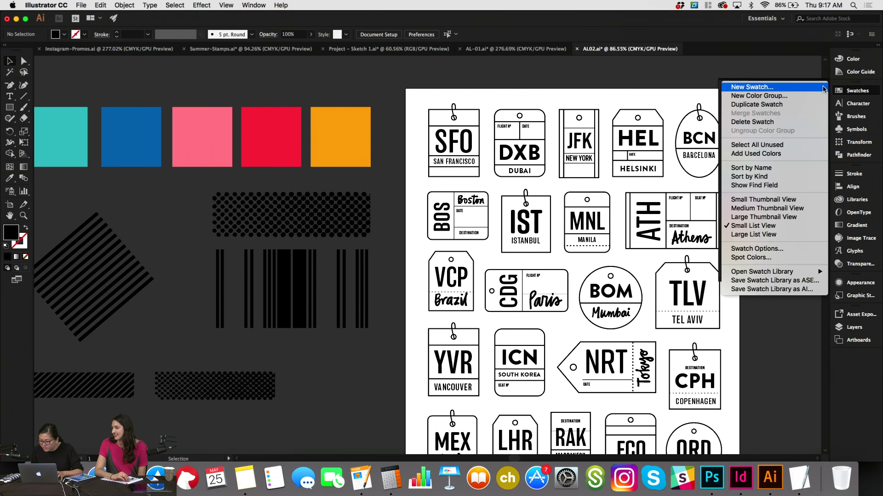
{"action": "left_click", "coordinate": [800, 146]}
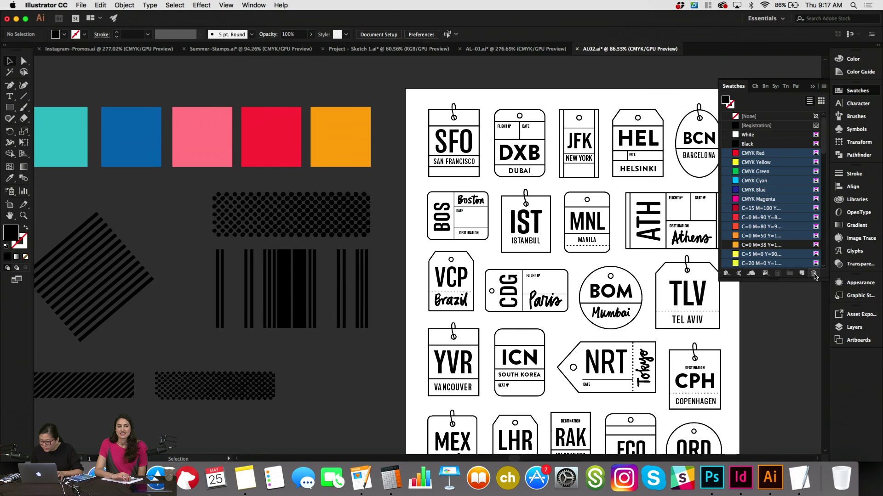
{"action": "left_click", "coordinate": [814, 274]}
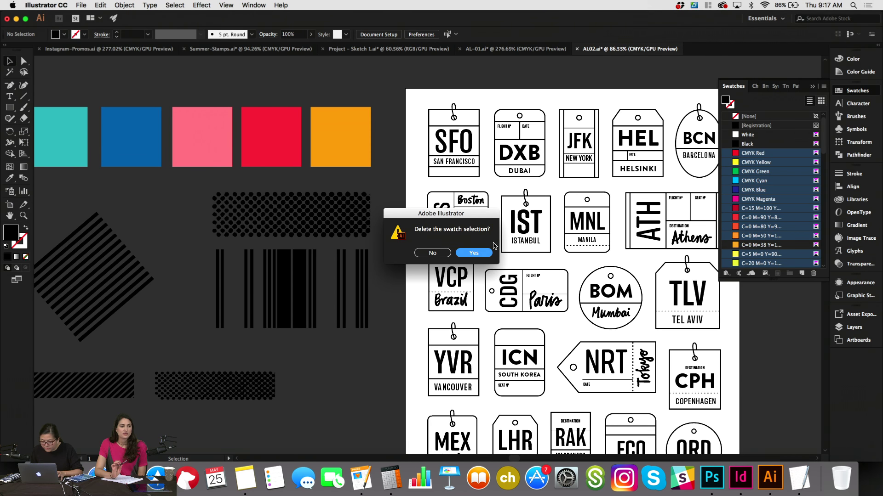
{"action": "left_click", "coordinate": [484, 253]}
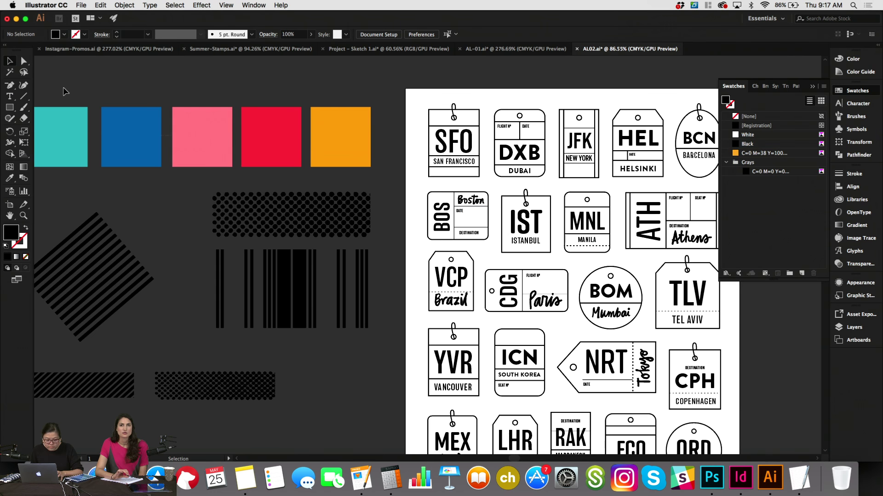
Add the red square's fill color to the document as a new swatch.
{"action": "left_click", "coordinate": [334, 144]}
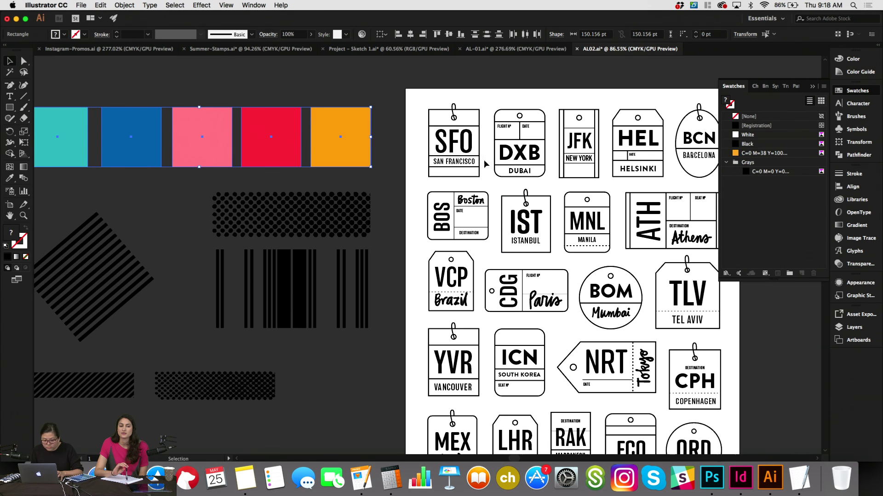
{"action": "left_click", "coordinate": [316, 102]}
{"action": "left_click", "coordinate": [341, 115]}
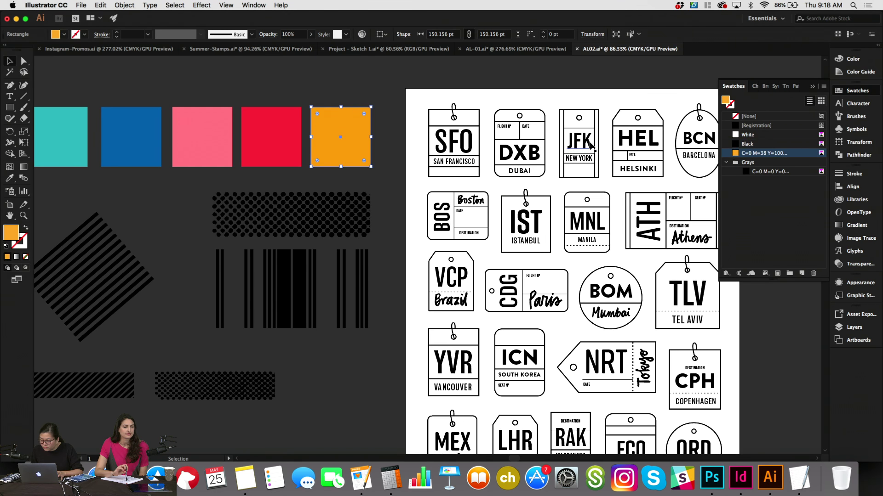
{"action": "left_click", "coordinate": [299, 148]}
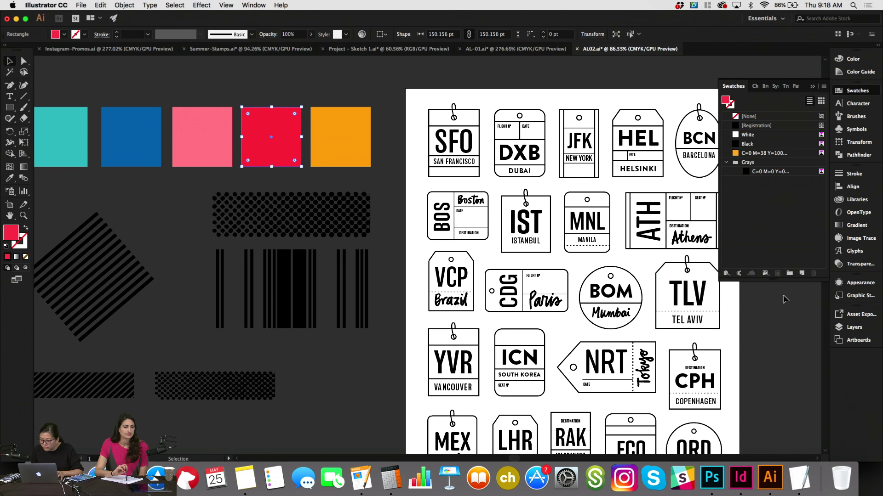
{"action": "left_click", "coordinate": [800, 273]}
{"action": "key", "text": "Return"}
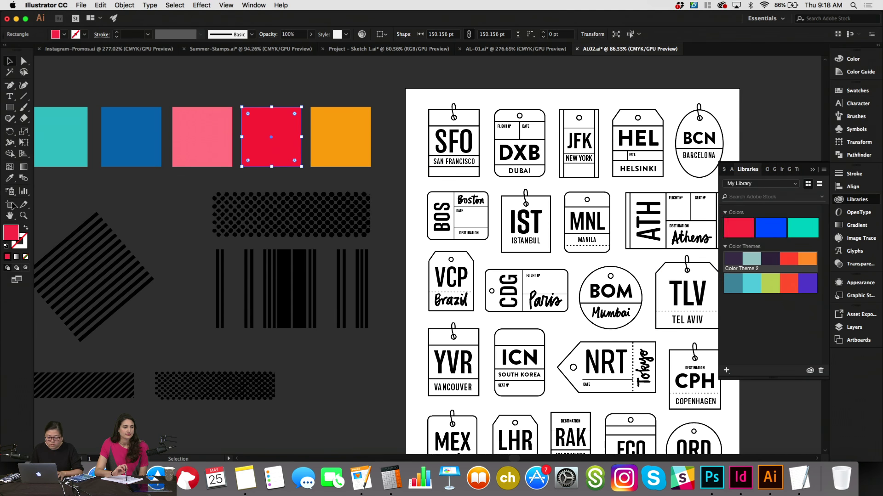
Save the pink square's fill color as a new swatch.
{"action": "left_click", "coordinate": [228, 128]}
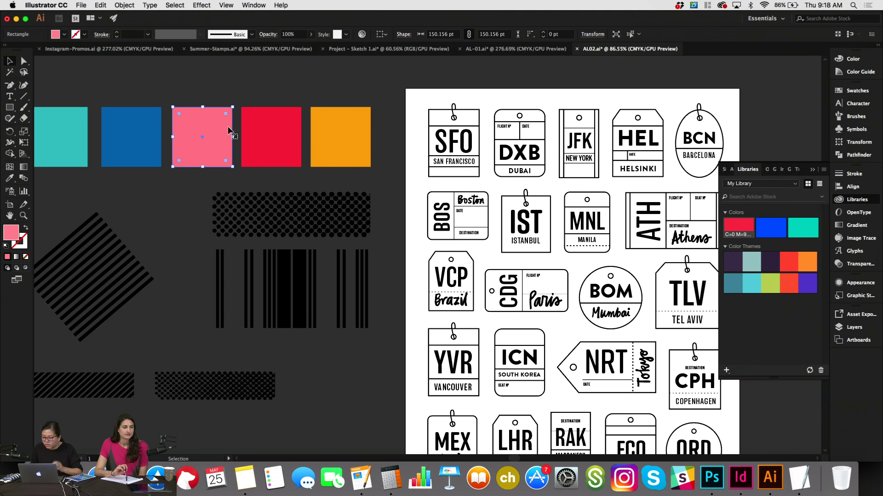
{"action": "left_click", "coordinate": [865, 200]}
{"action": "left_click", "coordinate": [860, 90]}
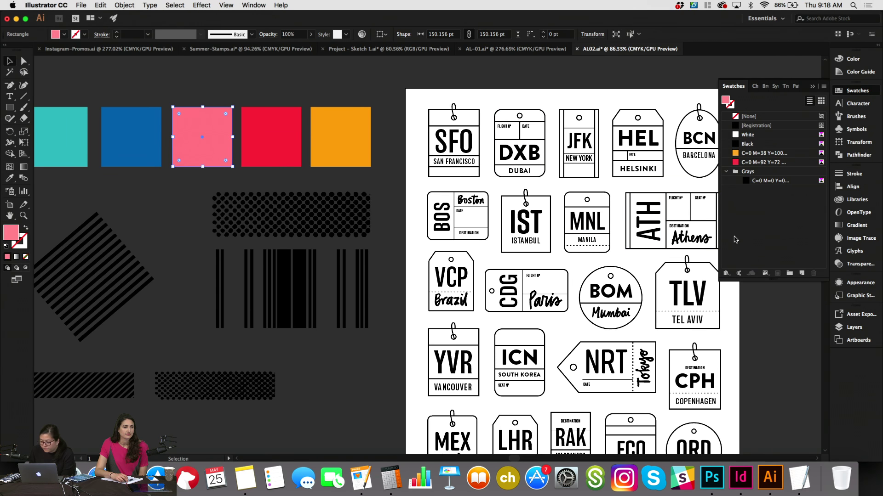
{"action": "left_click", "coordinate": [801, 274]}
{"action": "key", "text": "Return"}
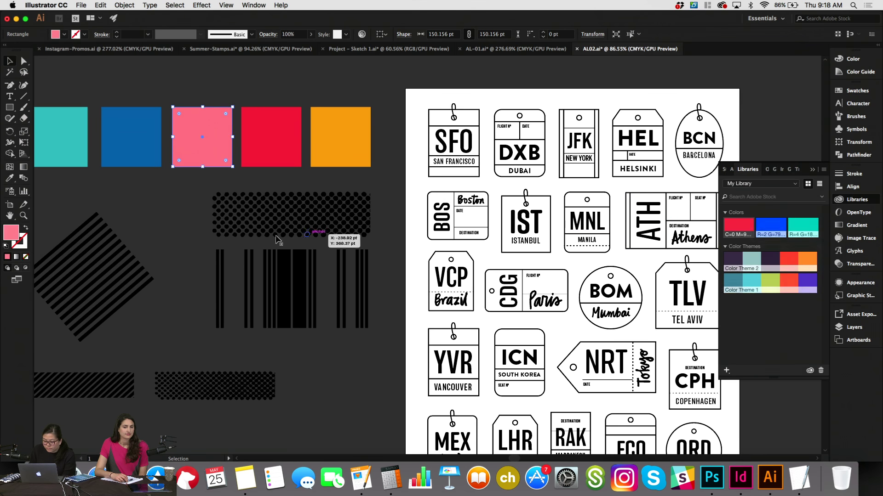
Create a new swatch from the blue square's fill color.
{"action": "left_click", "coordinate": [131, 134]}
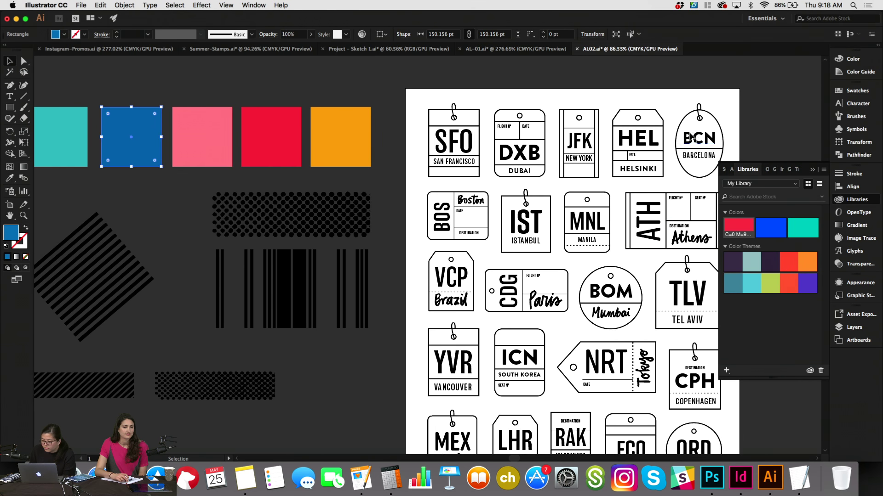
{"action": "left_click", "coordinate": [855, 90]}
{"action": "left_click", "coordinate": [803, 274]}
{"action": "key", "text": "Return"}
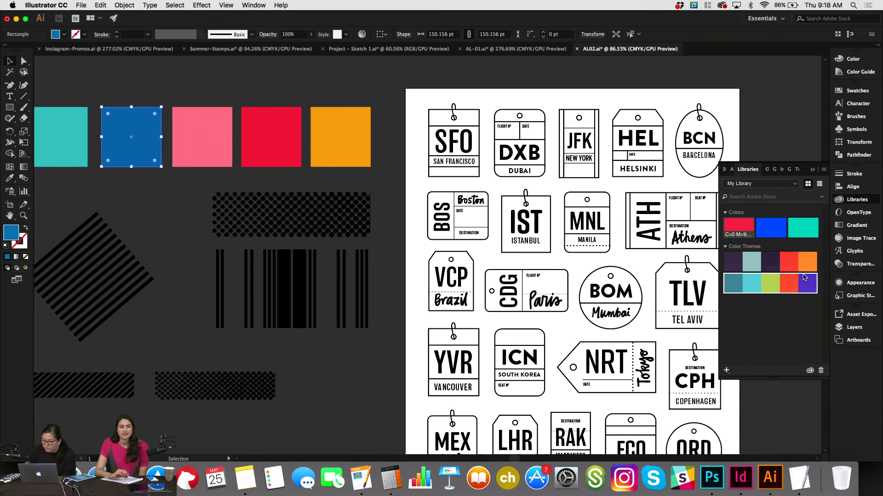
Add the teal square's fill color as a new swatch and deselect the square.
{"action": "left_click", "coordinate": [53, 128]}
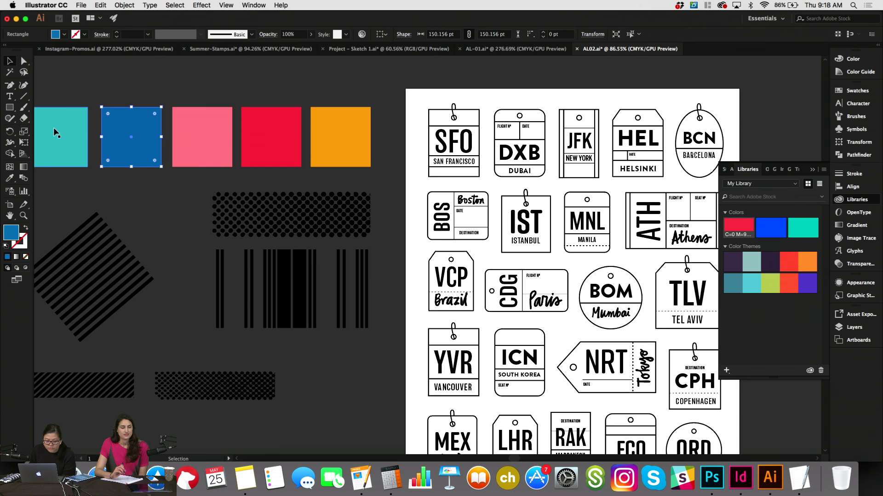
{"action": "left_click", "coordinate": [855, 90]}
{"action": "left_click", "coordinate": [803, 273]}
{"action": "key", "text": "Return"}
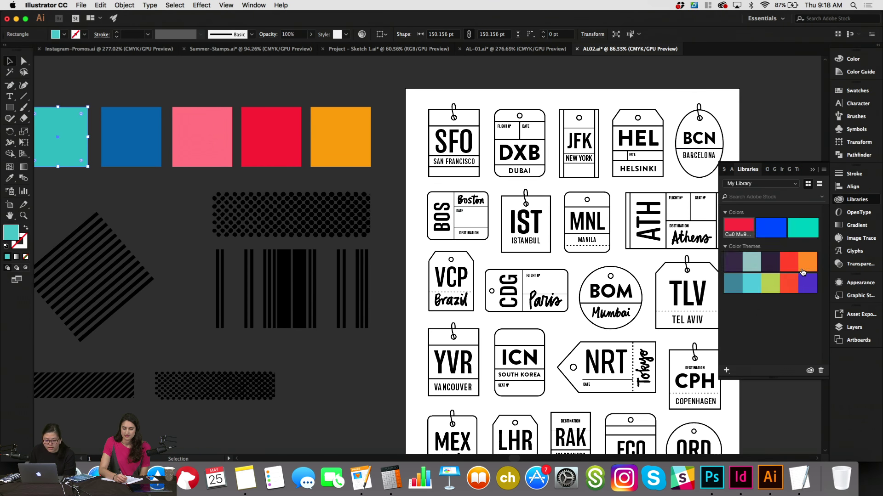
{"action": "left_click", "coordinate": [858, 90]}
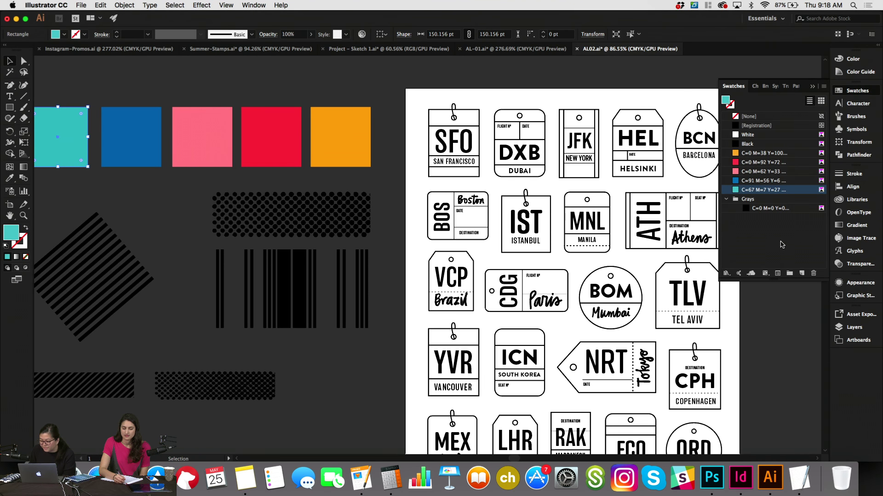
{"action": "left_click", "coordinate": [770, 231]}
{"action": "left_click", "coordinate": [265, 78]}
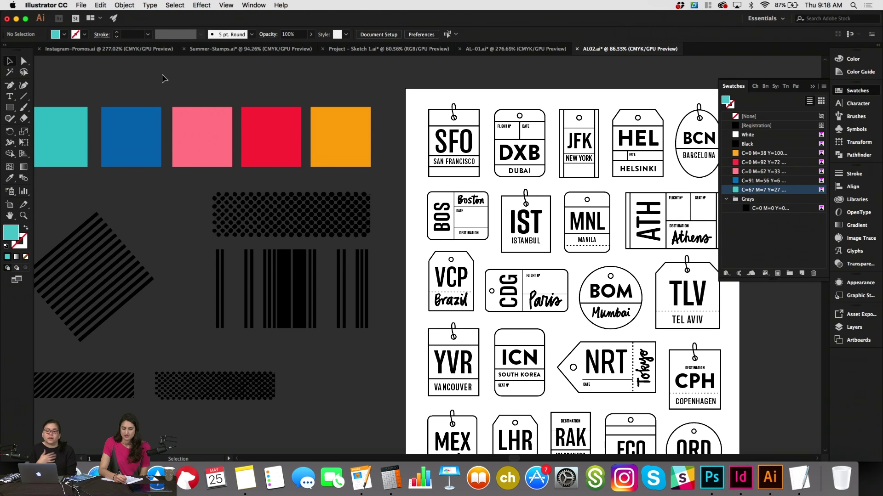
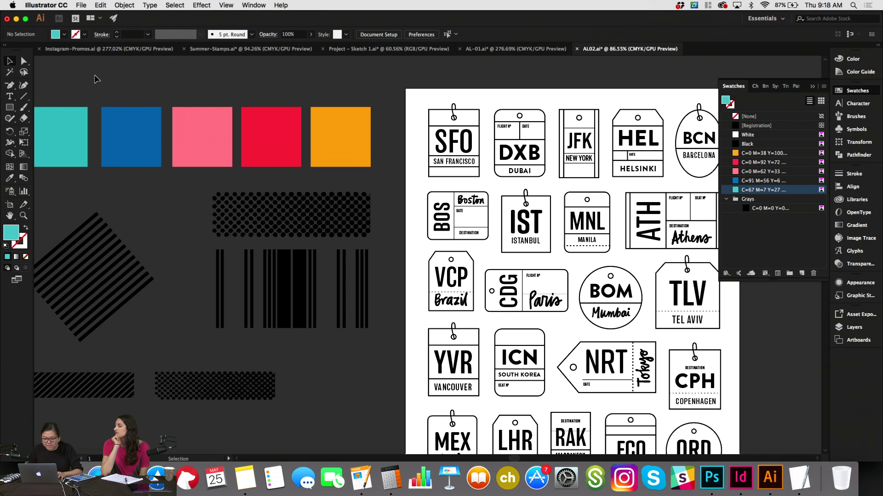
{"action": "scroll", "coordinate": [94, 79], "scroll_direction": "right", "scroll_amount": 1}
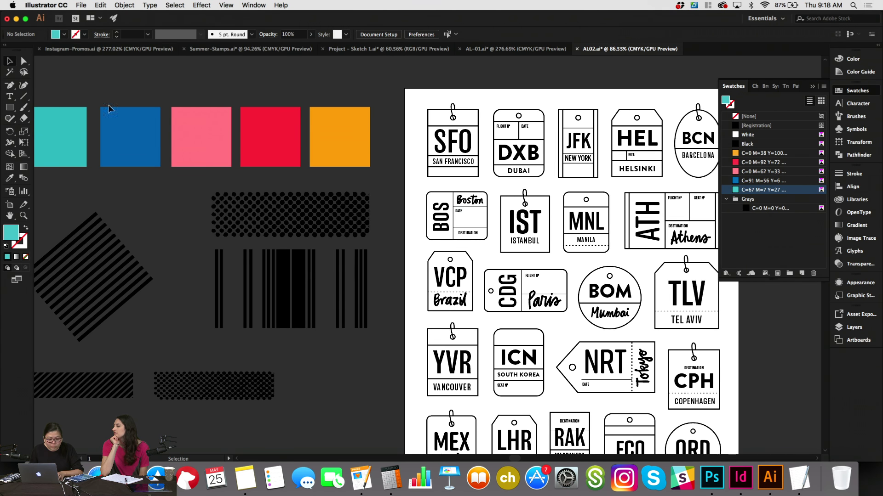
{"action": "scroll", "coordinate": [128, 212], "scroll_direction": "left", "scroll_amount": 1}
{"action": "left_click", "coordinate": [9, 179]}
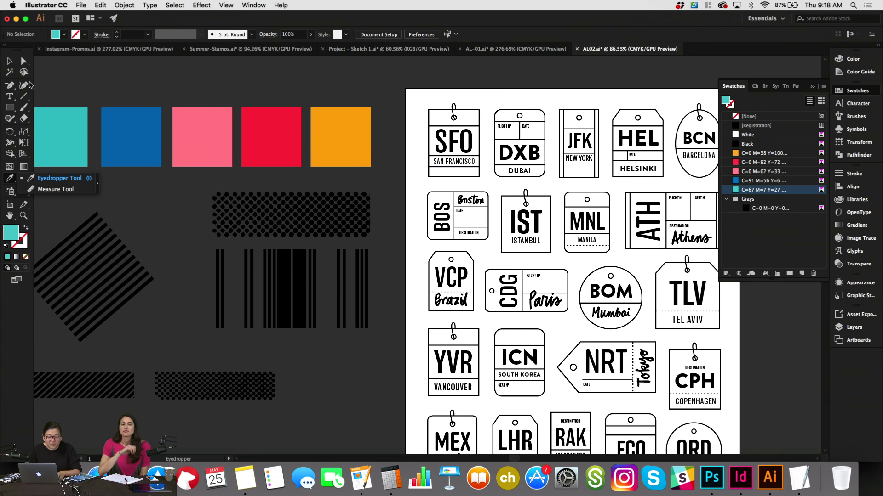
{"action": "key", "text": "v"}
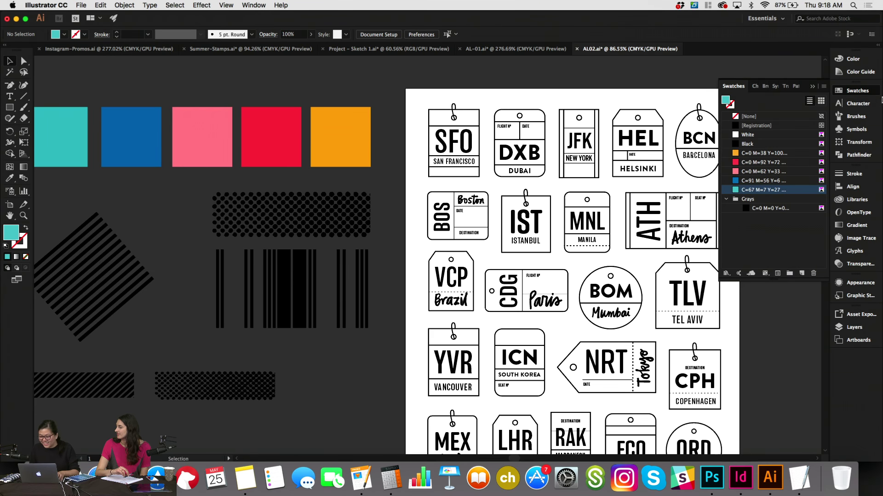
Inspect how the SFO tag is built by selecting its whole artwork, its outline rectangle and its upper divider line.
{"action": "left_click", "coordinate": [857, 90]}
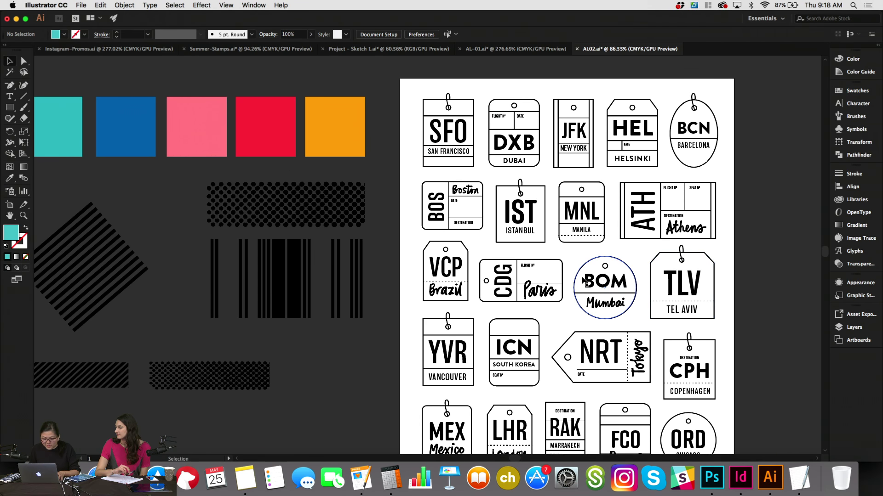
{"action": "scroll", "coordinate": [582, 279], "scroll_direction": "up", "scroll_amount": 5}
{"action": "scroll", "coordinate": [582, 278], "scroll_direction": "up", "scroll_amount": 5}
{"action": "scroll", "coordinate": [581, 278], "scroll_direction": "down", "scroll_amount": 5}
{"action": "scroll", "coordinate": [582, 278], "scroll_direction": "left", "scroll_amount": 3}
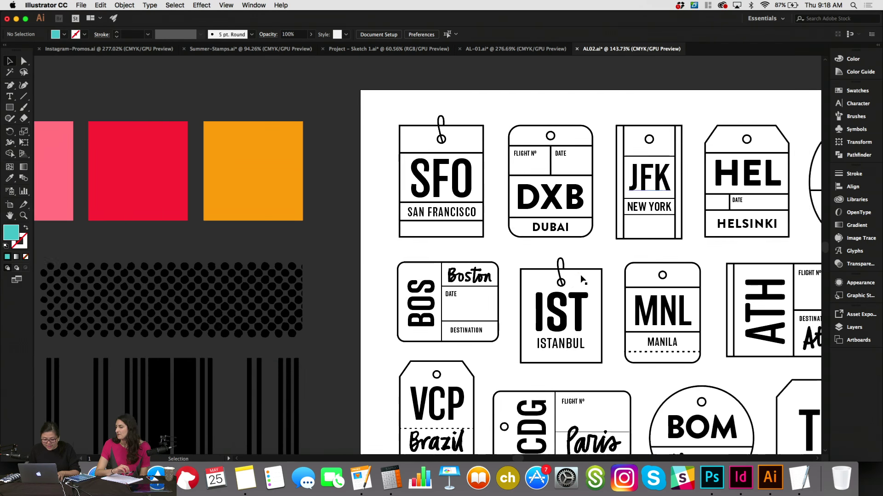
{"action": "scroll", "coordinate": [581, 276], "scroll_direction": "up", "scroll_amount": 2}
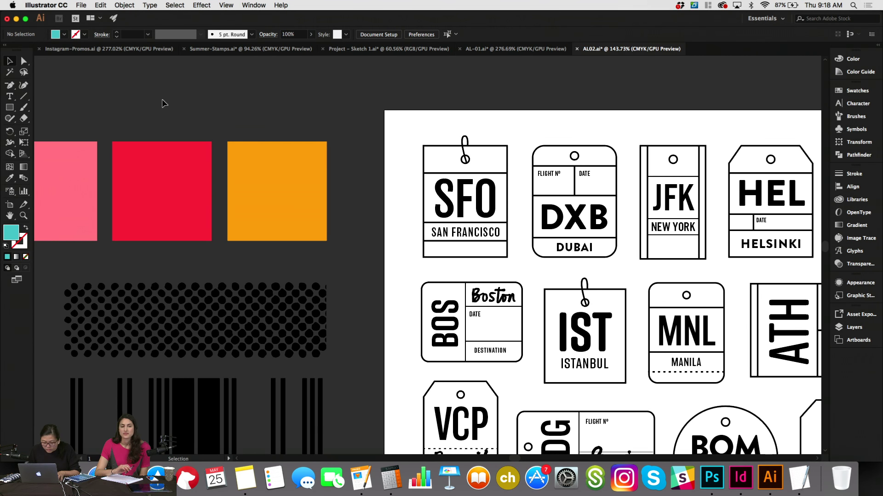
{"action": "left_click", "coordinate": [10, 108]}
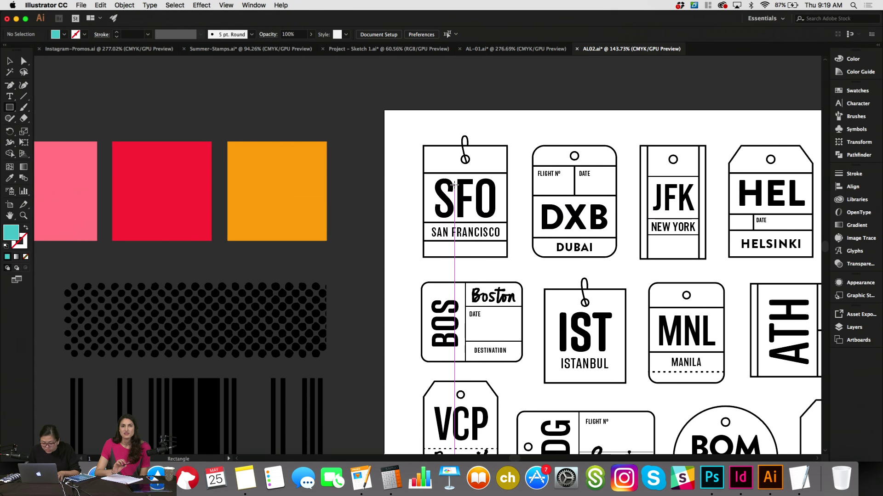
{"action": "scroll", "coordinate": [453, 179], "scroll_direction": "down", "scroll_amount": 2}
{"action": "scroll", "coordinate": [454, 179], "scroll_direction": "right", "scroll_amount": 2}
{"action": "key", "text": "v"}
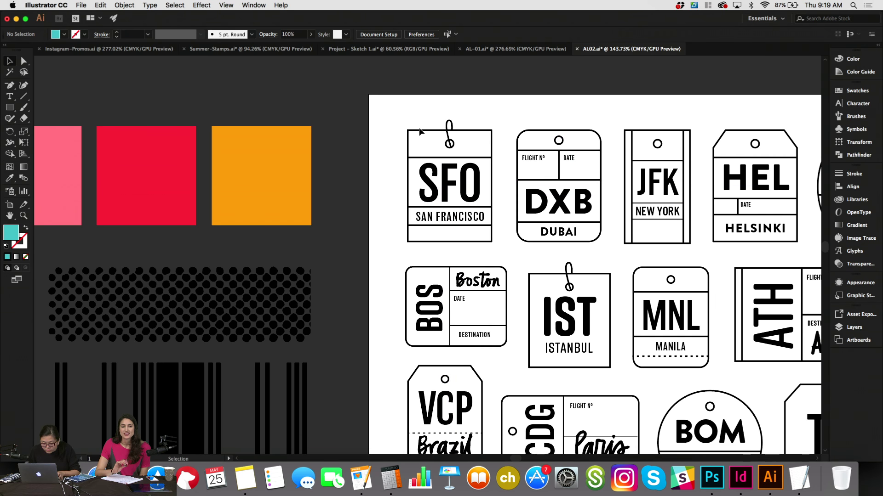
{"action": "left_click_drag", "start_coordinate": [420, 132], "coordinate": [496, 251]}
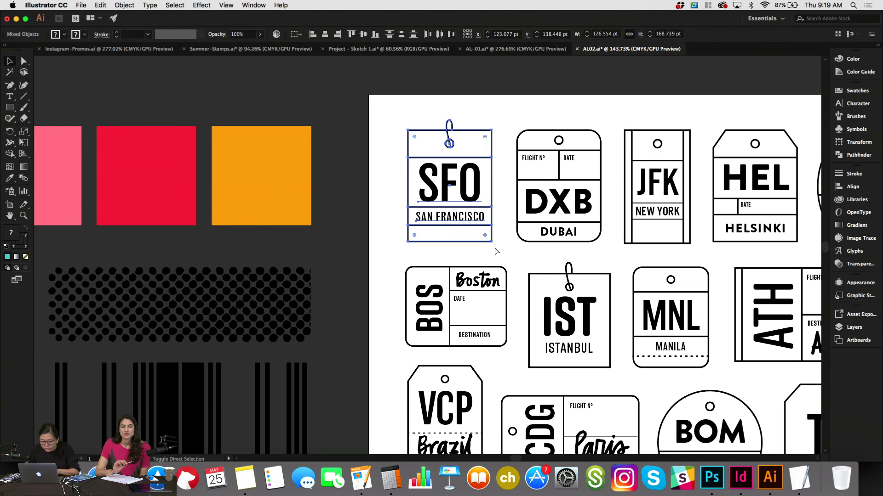
{"action": "left_click", "coordinate": [465, 102]}
{"action": "left_click", "coordinate": [478, 134]}
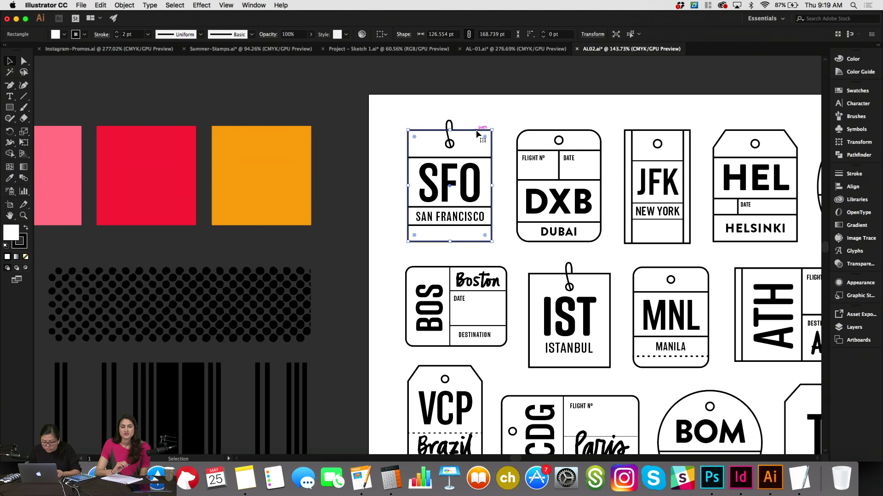
{"action": "left_click", "coordinate": [482, 158], "text": "shift"}
{"action": "left_click", "coordinate": [507, 146]}
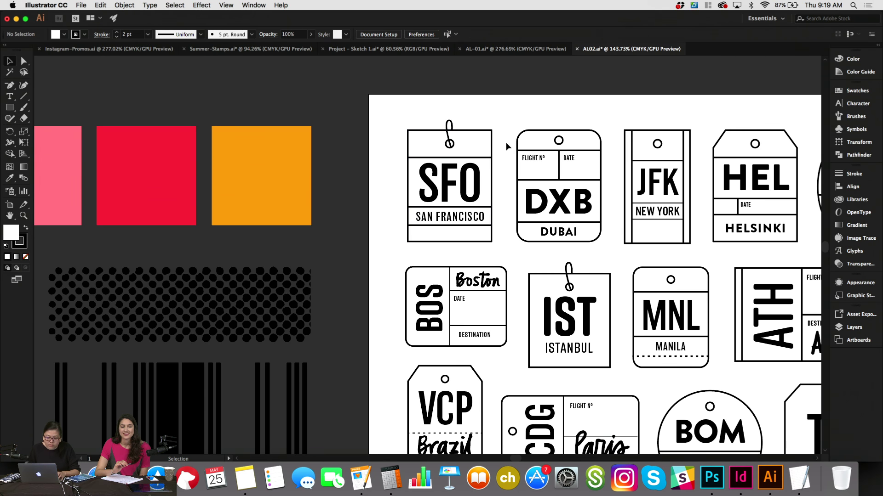
Draw a rectangle about 126.6 by 41.5 pt over the SFO tag's top section, down to the first divider line, and remove its stroke.
{"action": "left_click", "coordinate": [9, 107]}
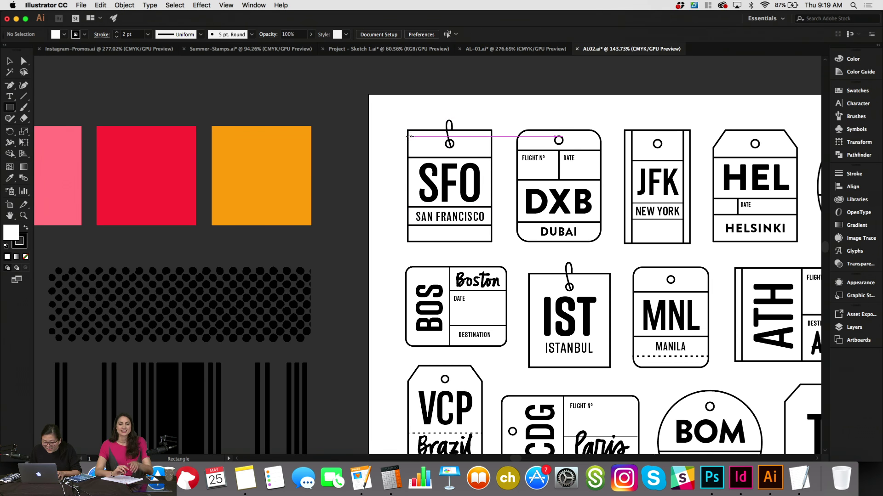
{"action": "mouse_move", "coordinate": [407, 130]}
{"action": "left_mouse_down"}
{"action": "mouse_move", "coordinate": [497, 146]}
{"action": "mouse_move", "coordinate": [491, 157]}
{"action": "left_mouse_up"}
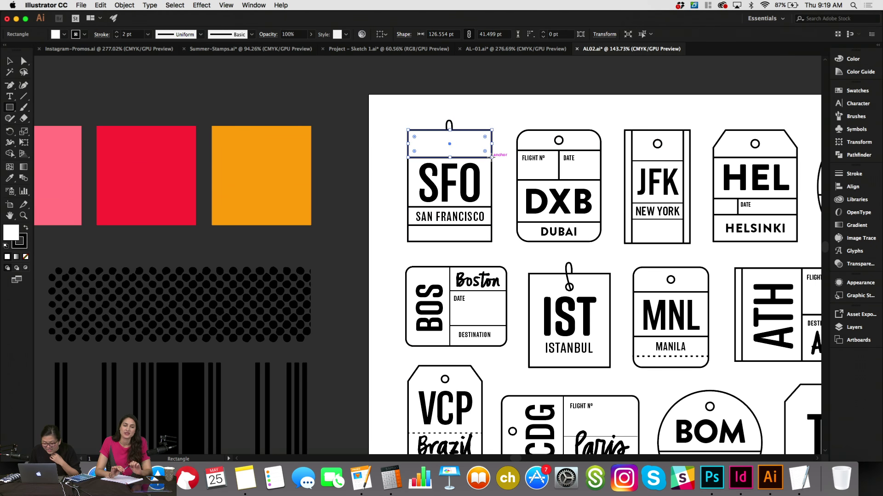
{"action": "left_click", "coordinate": [26, 228]}
{"action": "left_click", "coordinate": [25, 249]}
{"action": "key", "text": "slash"}
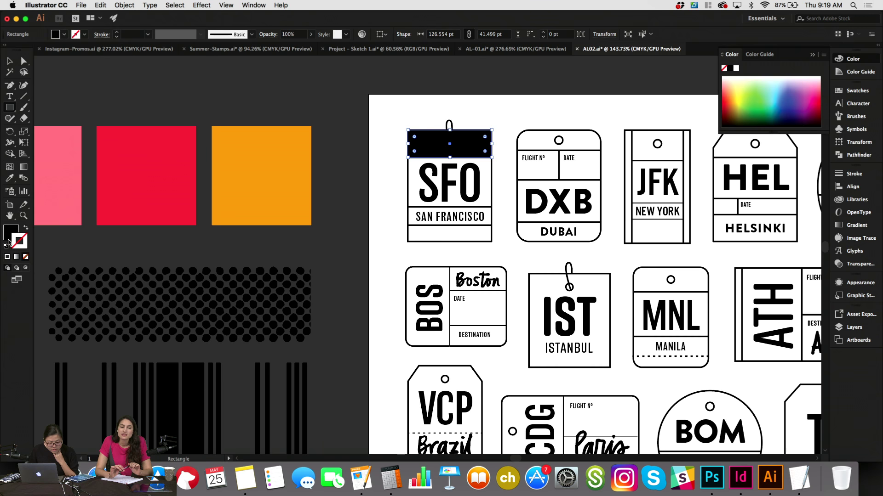
Fill the SFO tag's top rectangle with the red C=0 M=92 Y=72 swatch and send it to the back.
{"action": "left_click", "coordinate": [857, 91]}
{"action": "left_click", "coordinate": [753, 163]}
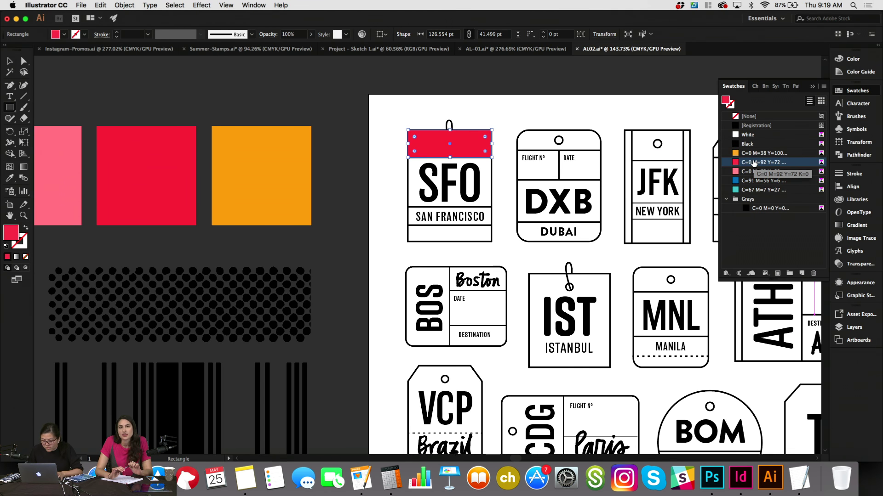
{"action": "right_click", "coordinate": [458, 142]}
{"action": "mouse_move", "coordinate": [525, 279]}
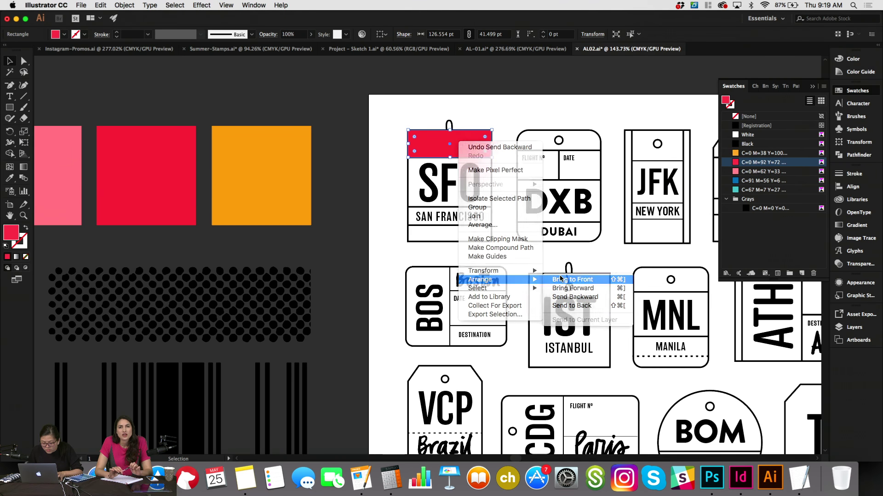
{"action": "left_click", "coordinate": [568, 280]}
{"action": "right_click", "coordinate": [474, 149]}
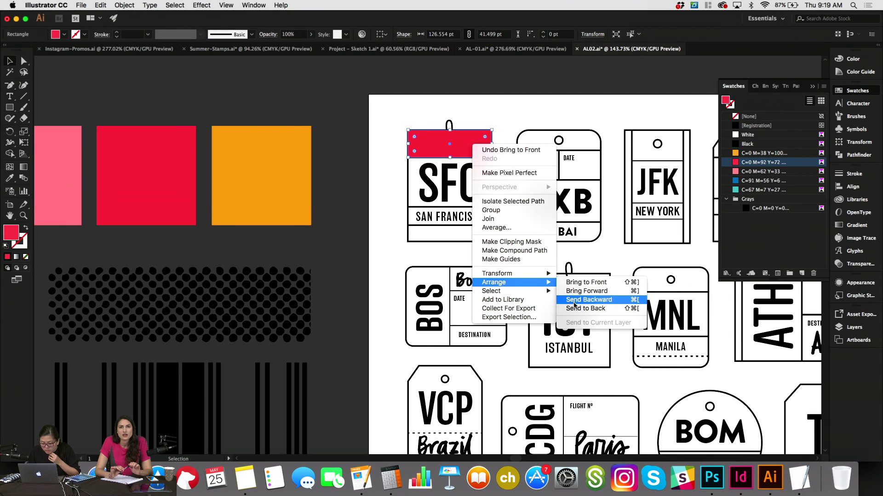
{"action": "left_click", "coordinate": [593, 308]}
Set the fill of the SFO tag's outline rectangle to None and deselect it.
{"action": "left_click", "coordinate": [478, 131]}
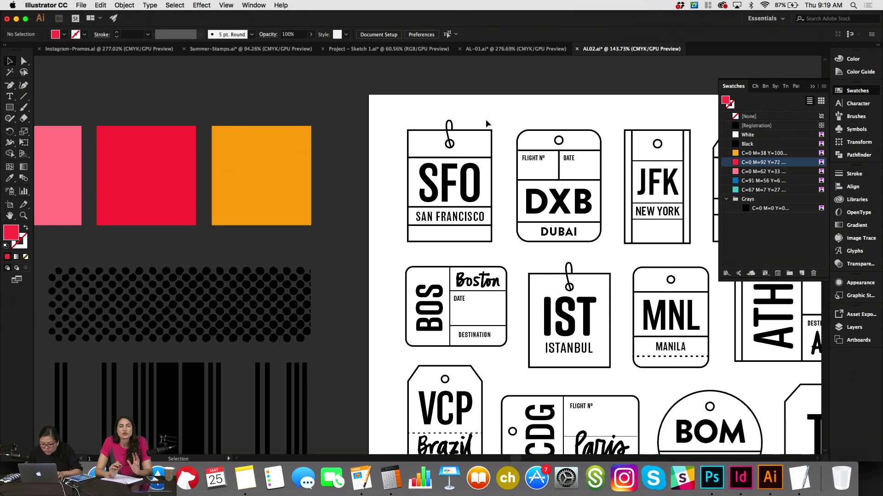
{"action": "left_click", "coordinate": [728, 115]}
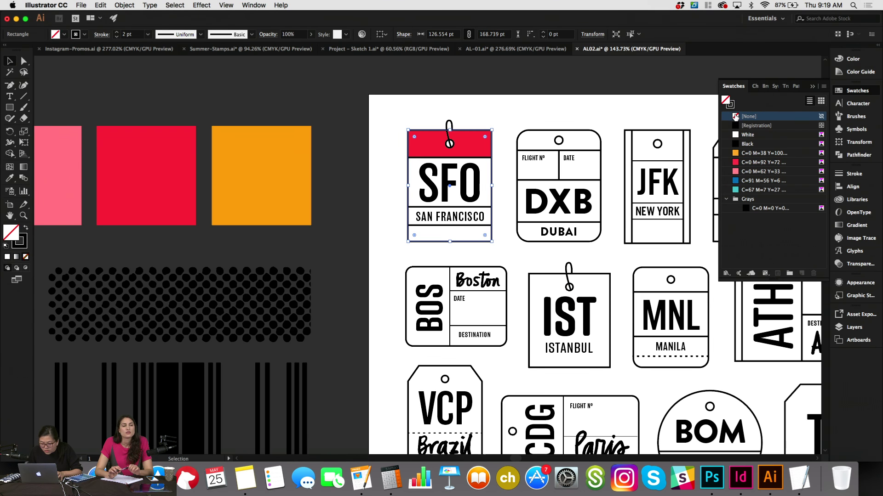
{"action": "left_click", "coordinate": [511, 90]}
Try the red C=0 M=92 Y=72 swatch as the stroke color of the SFO tag's outline rectangle.
{"action": "scroll", "coordinate": [511, 91], "scroll_direction": "down", "scroll_amount": 2}
{"action": "scroll", "coordinate": [511, 90], "scroll_direction": "right", "scroll_amount": 1}
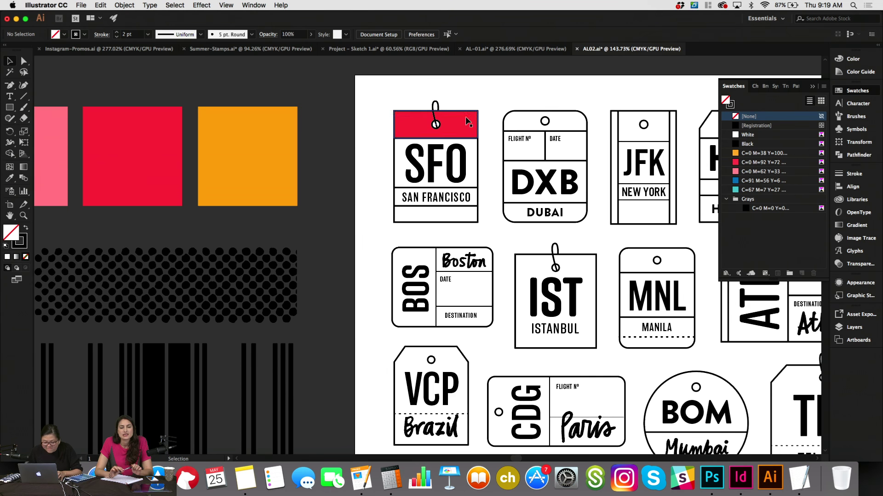
{"action": "scroll", "coordinate": [172, 286], "scroll_direction": "down", "scroll_amount": 1}
{"action": "scroll", "coordinate": [172, 286], "scroll_direction": "right", "scroll_amount": 1}
{"action": "scroll", "coordinate": [172, 286], "scroll_direction": "right", "scroll_amount": 1}
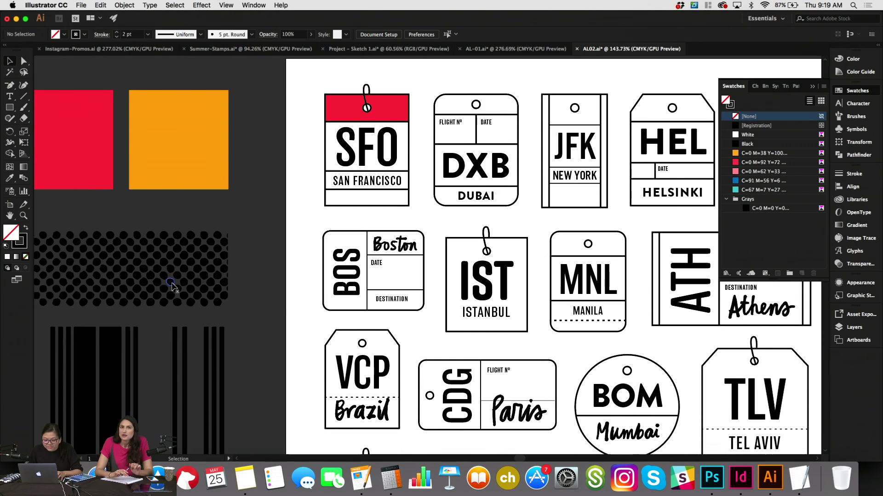
{"action": "left_click", "coordinate": [390, 95]}
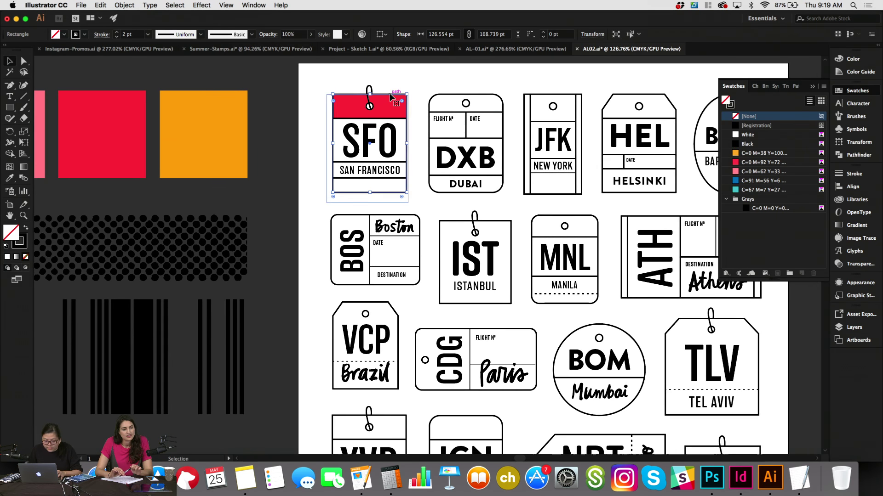
{"action": "scroll", "coordinate": [390, 97], "scroll_direction": "left", "scroll_amount": 2}
{"action": "scroll", "coordinate": [390, 96], "scroll_direction": "down", "scroll_amount": 1}
{"action": "scroll", "coordinate": [390, 96], "scroll_direction": "left", "scroll_amount": 2}
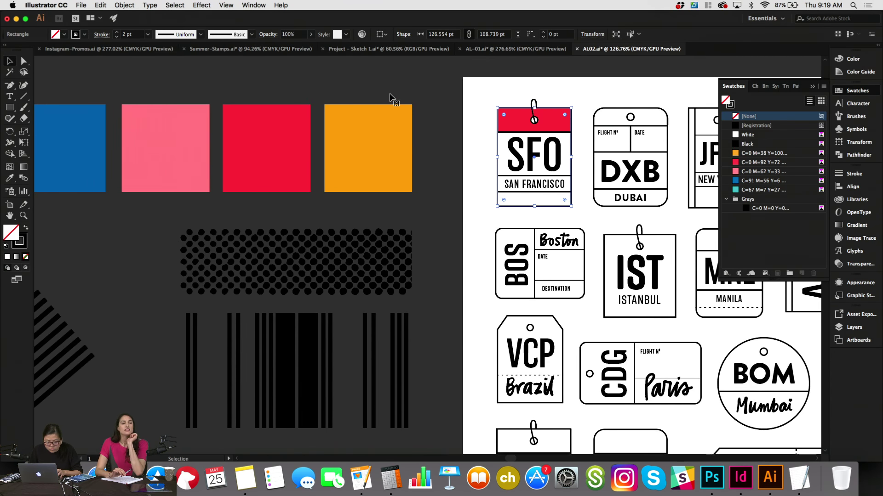
{"action": "scroll", "coordinate": [390, 97], "scroll_direction": "right", "scroll_amount": 3}
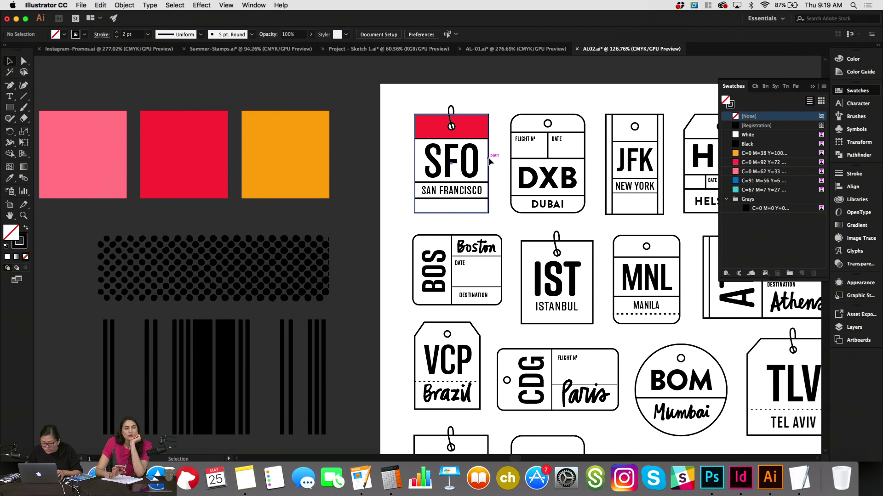
{"action": "left_click", "coordinate": [730, 106]}
{"action": "left_click", "coordinate": [763, 162]}
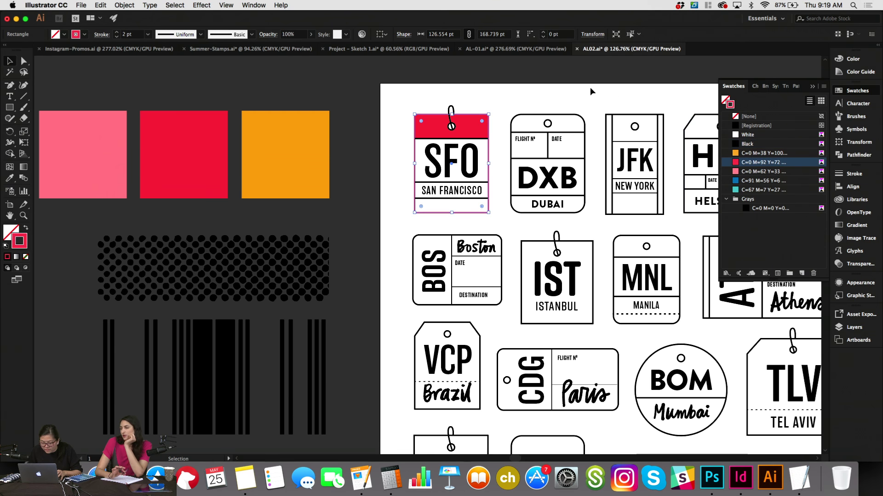
{"action": "left_click", "coordinate": [577, 87]}
Try the blue C=91 M=56 Y=6 swatch as the fill of the large SFO lettering.
{"action": "left_click", "coordinate": [453, 181]}
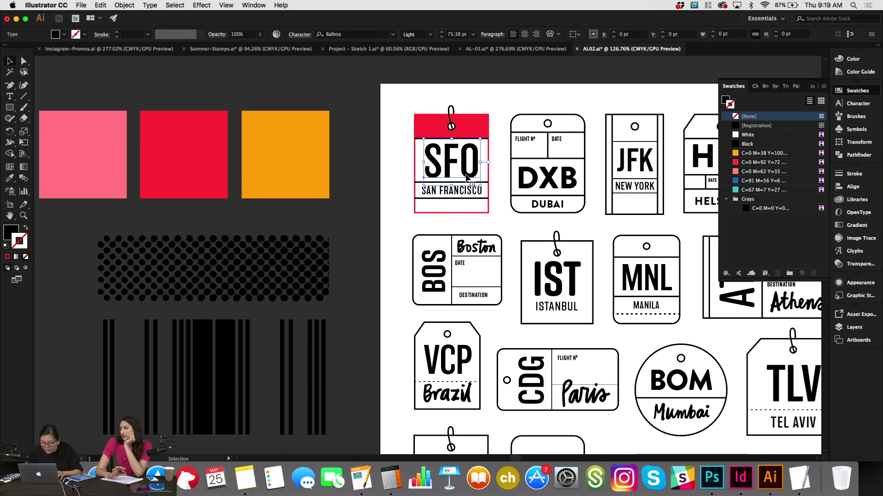
{"action": "left_click", "coordinate": [514, 90]}
{"action": "left_click", "coordinate": [450, 109]}
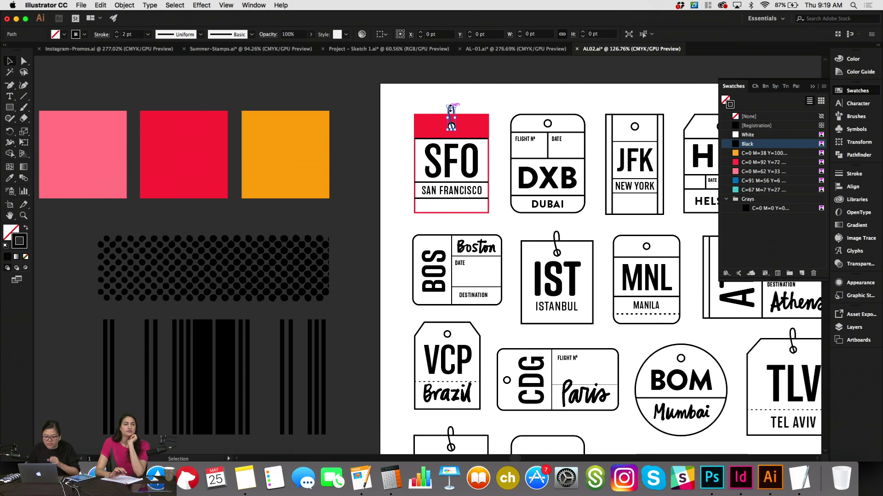
{"action": "left_click", "coordinate": [472, 99]}
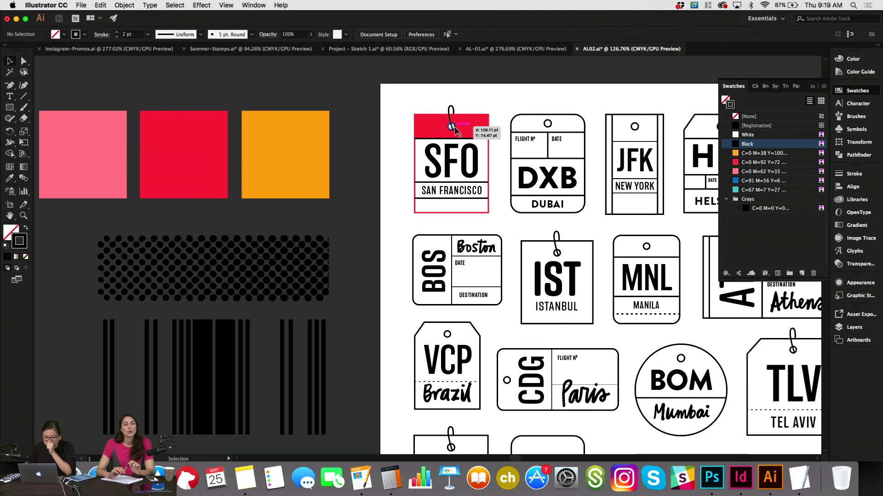
{"action": "left_click", "coordinate": [469, 186]}
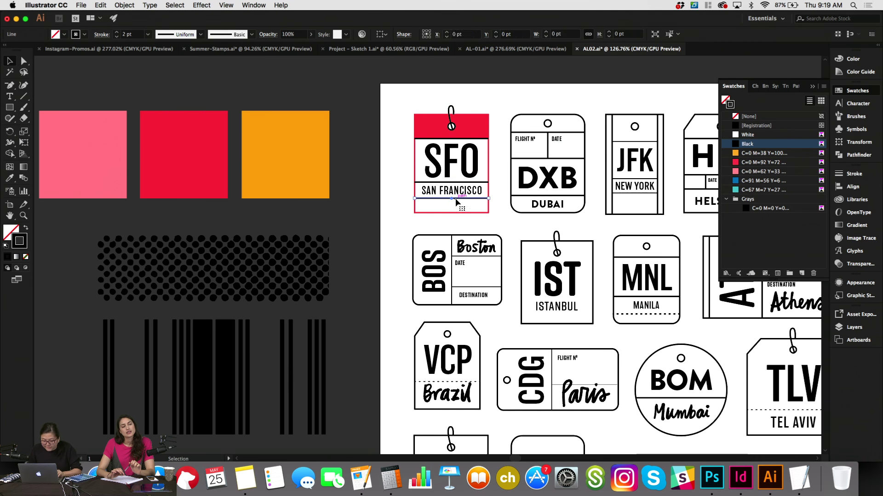
{"action": "left_click", "coordinate": [450, 159]}
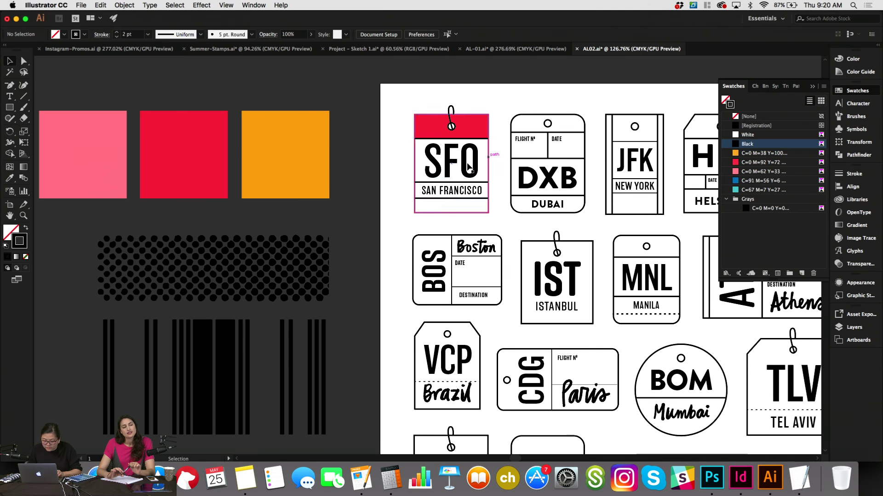
{"action": "left_click", "coordinate": [730, 103]}
{"action": "left_click", "coordinate": [729, 100]}
{"action": "left_click", "coordinate": [763, 180]}
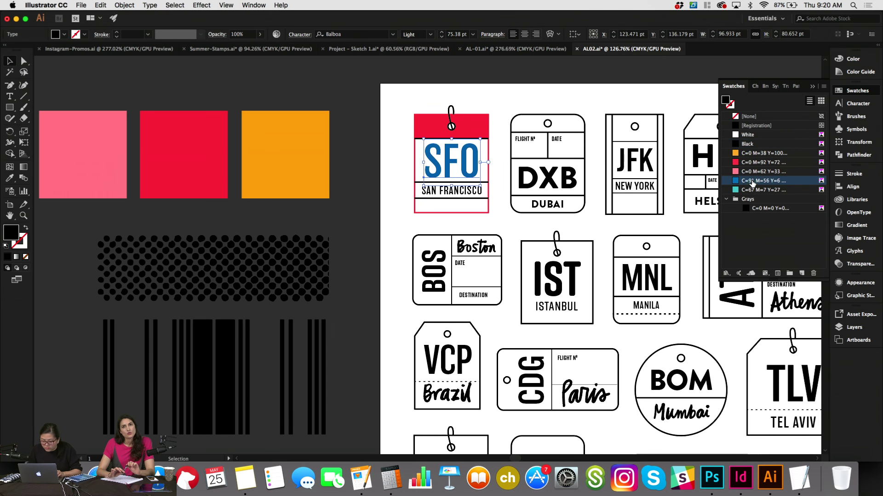
Undo the color changes made to the SFO lettering and the tag's outline.
{"action": "left_click", "coordinate": [486, 139]}
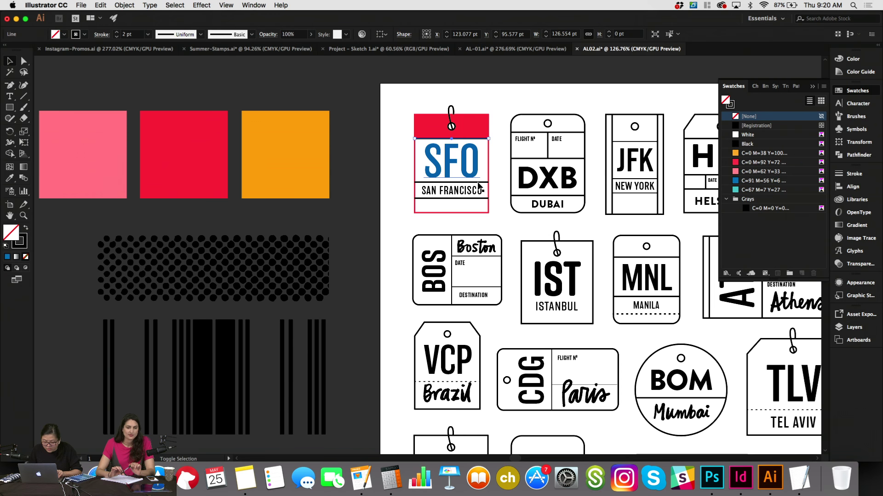
{"action": "left_click", "coordinate": [479, 186], "text": "shift"}
{"action": "key", "text": "super+z"}
{"action": "key", "text": "super+z"}
{"action": "key", "text": "super+z"}
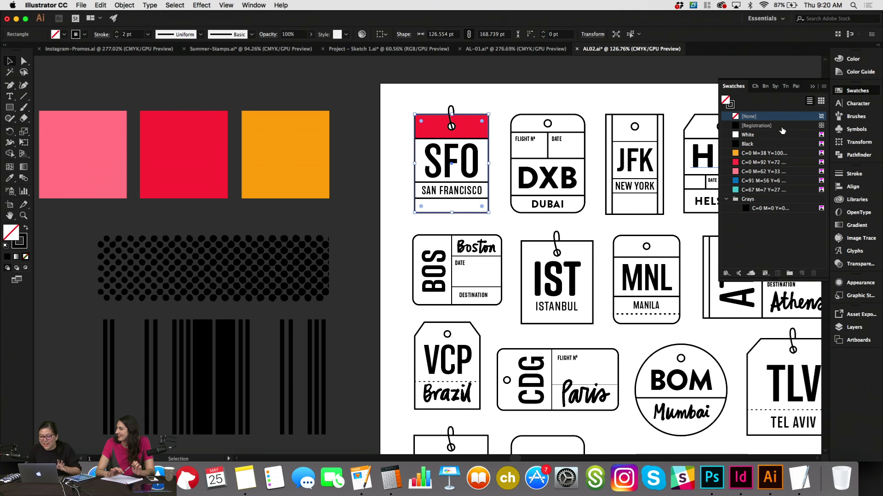
Color the SFO tag's outline stroke with a dark gray tint from the Color Guide and deselect it.
{"action": "left_click", "coordinate": [747, 144]}
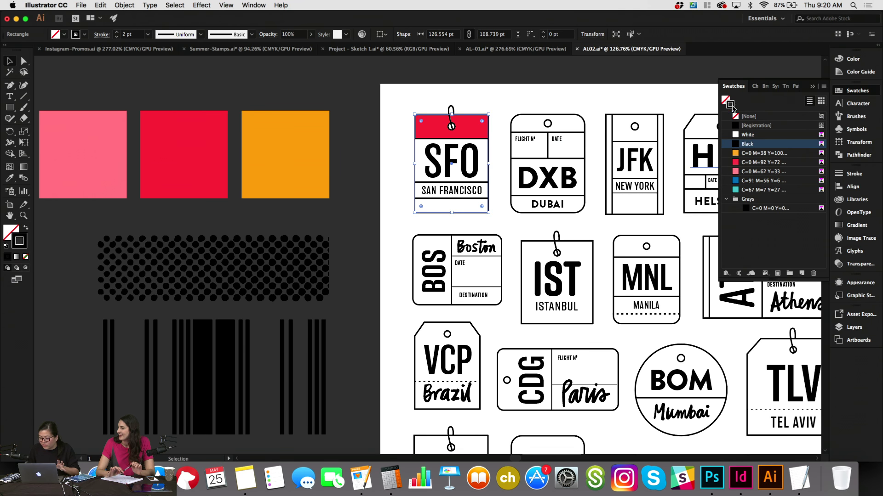
{"action": "left_click", "coordinate": [865, 94]}
{"action": "left_click", "coordinate": [865, 94]}
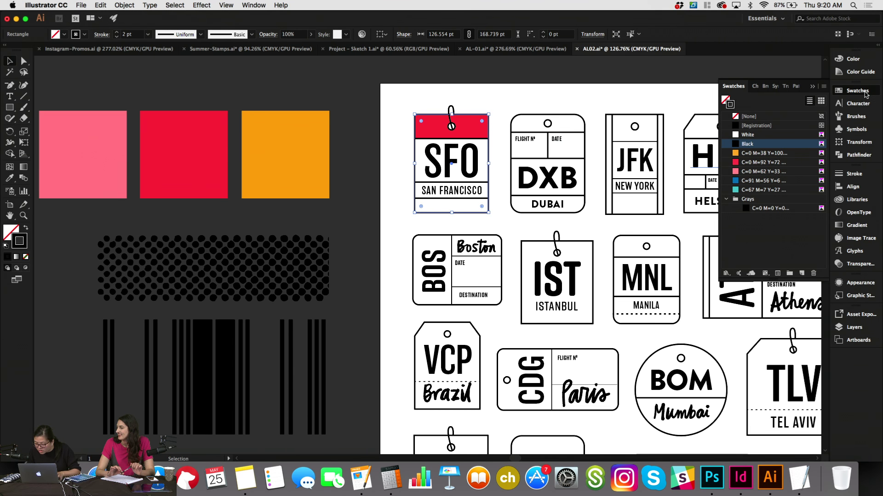
{"action": "left_click", "coordinate": [858, 73]}
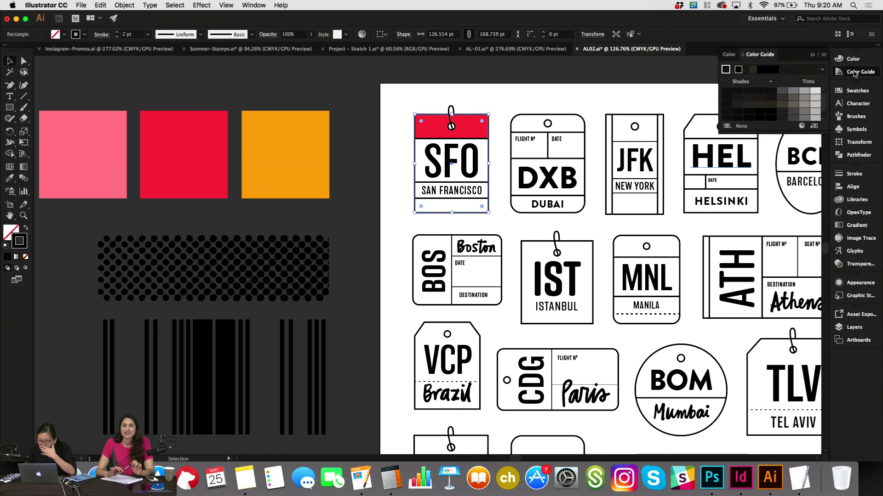
{"action": "left_click", "coordinate": [782, 90]}
{"action": "left_click", "coordinate": [547, 116]}
{"action": "left_click", "coordinate": [547, 104]}
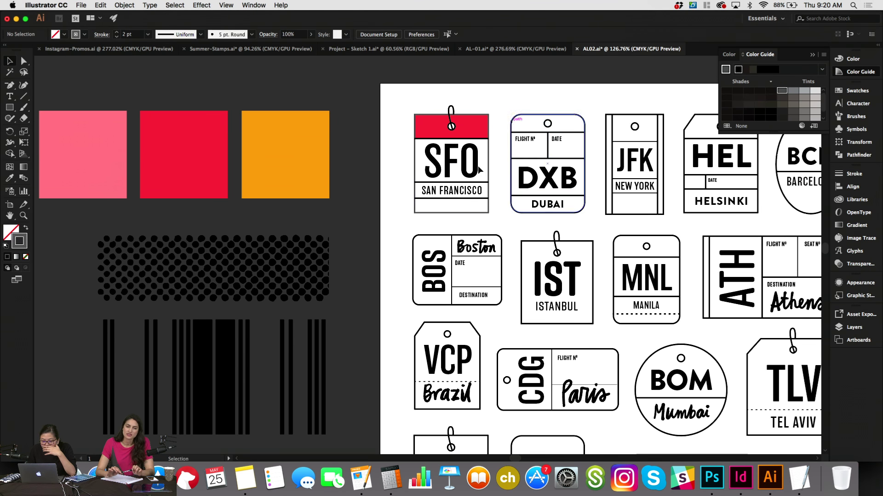
Set the stroke weight of the SFO tag's outline and upper divider line to 1 pt.
{"action": "left_click", "coordinate": [476, 117]}
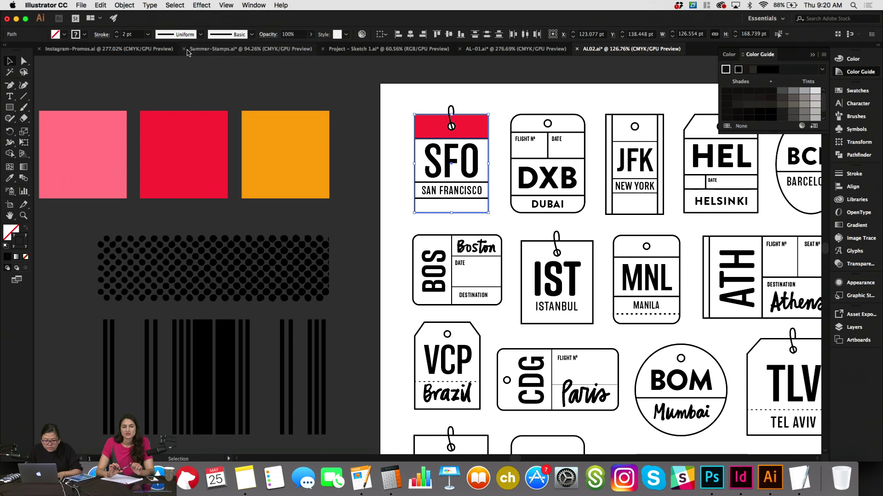
{"action": "left_click", "coordinate": [135, 36]}
{"action": "key", "text": "Return"}
{"action": "left_click", "coordinate": [374, 85]}
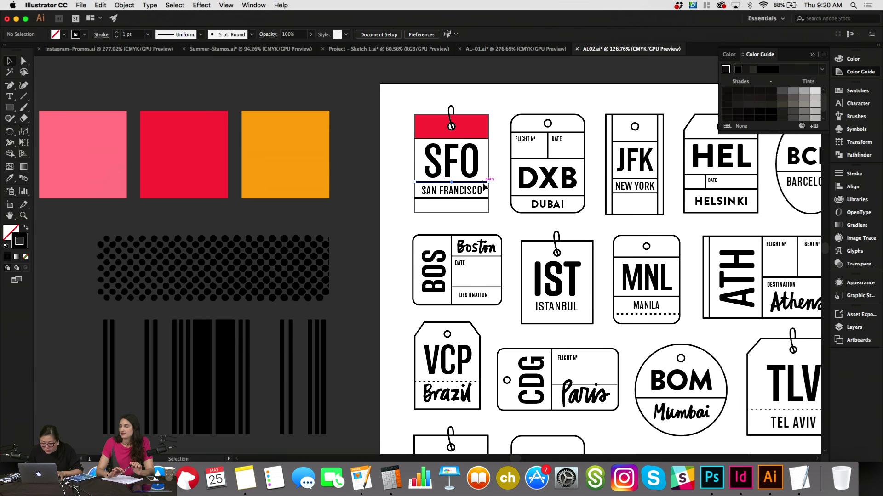
Color the two divider lines around SAN FRANCISCO with a gray tint and save it as swatch C=0 M=0 Y=0 K=60.
{"action": "left_click", "coordinate": [464, 182]}
{"action": "left_click", "coordinate": [483, 199], "text": "shift"}
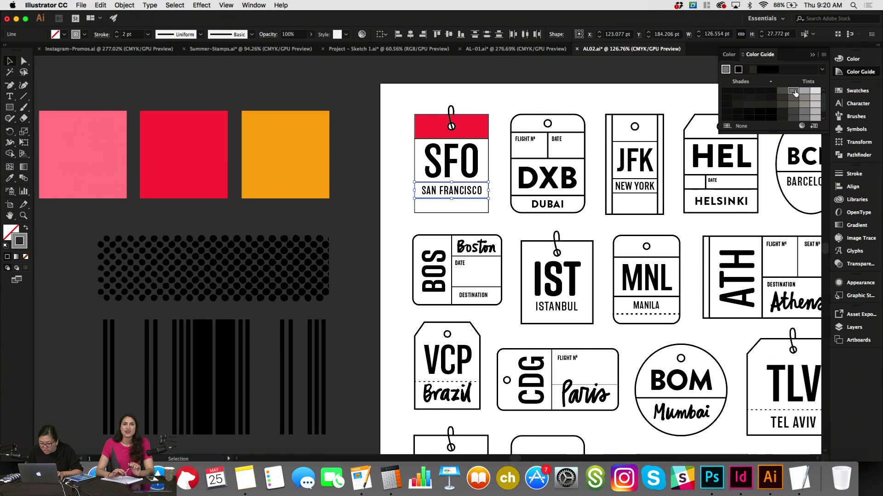
{"action": "left_click", "coordinate": [857, 91]}
{"action": "left_click", "coordinate": [802, 274]}
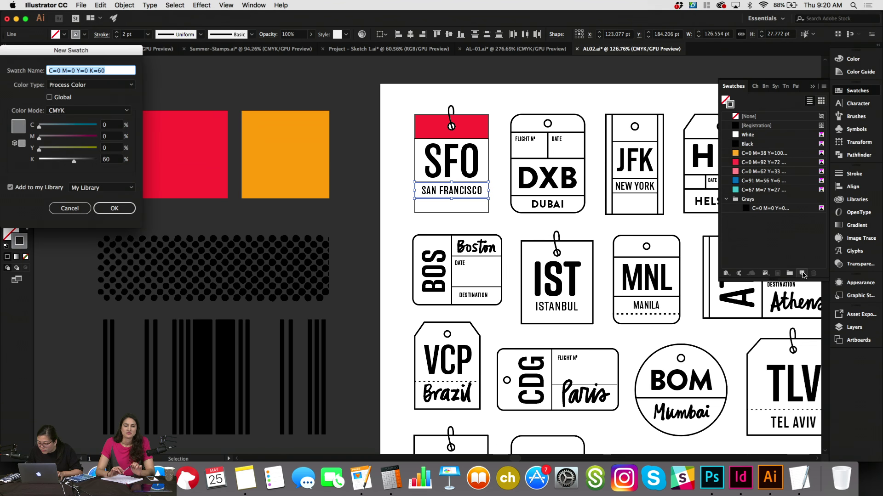
{"action": "key", "text": "Return"}
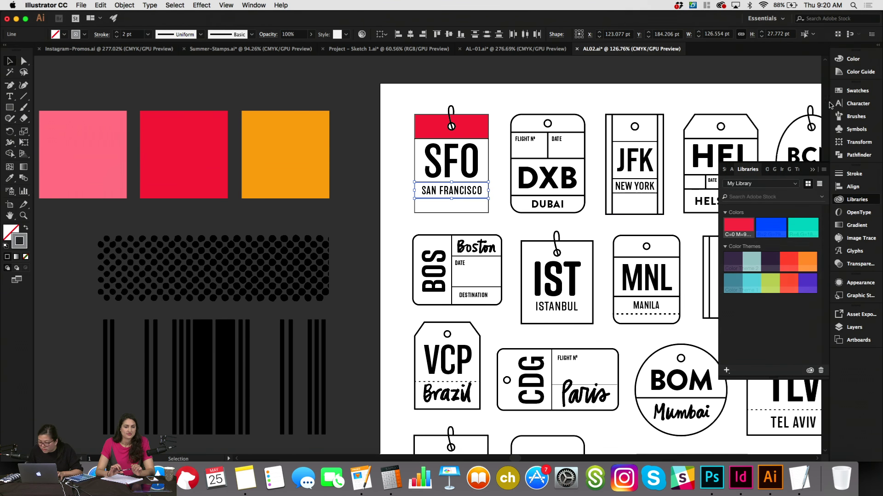
{"action": "left_click", "coordinate": [843, 88]}
{"action": "left_click", "coordinate": [572, 68]}
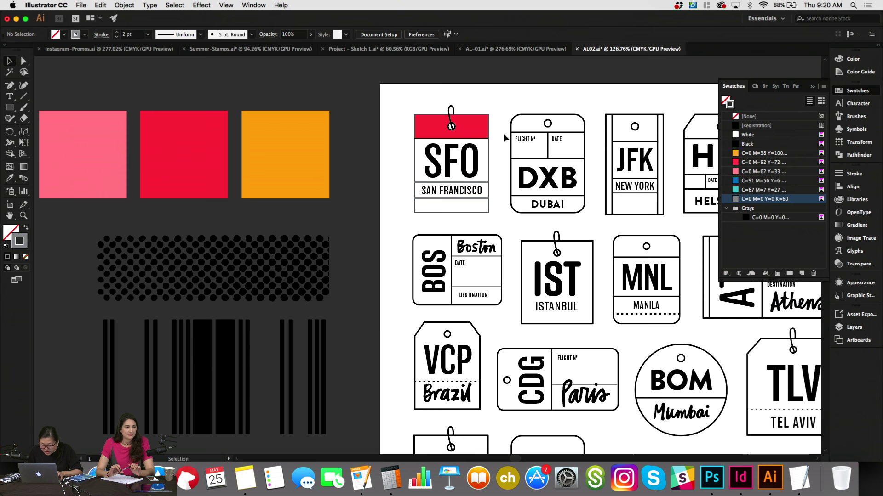
Set the stroke weight of the two divider lines around SAN FRANCISCO to 1 pt.
{"action": "left_click", "coordinate": [485, 183]}
{"action": "left_click", "coordinate": [479, 199], "text": "shift"}
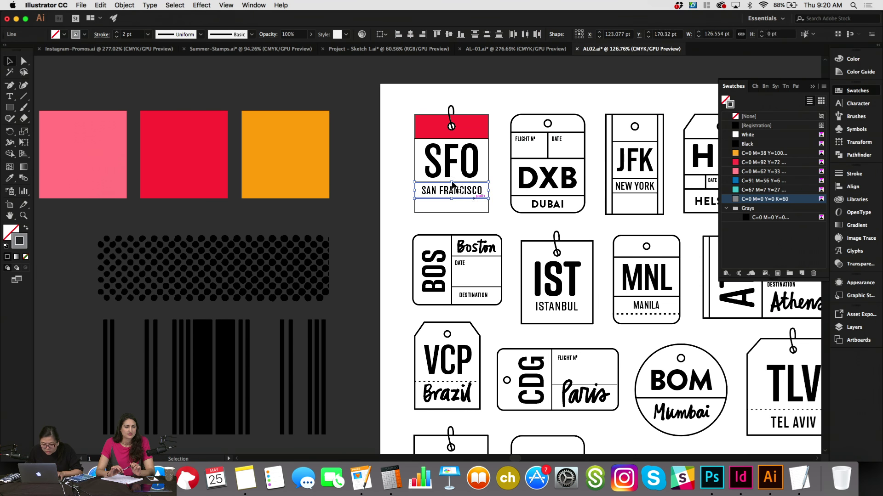
{"action": "left_click", "coordinate": [117, 36]}
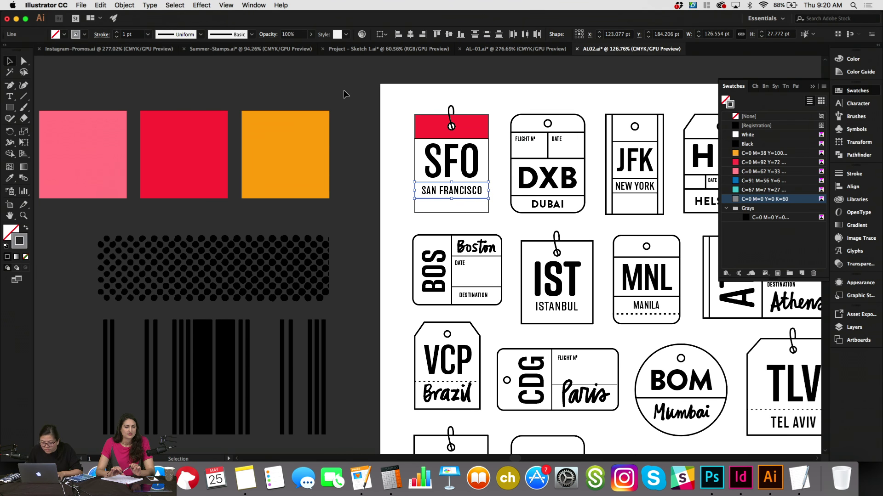
Apply the gray C=0 M=0 Y=0 K=60 swatch to the stroke of the SFO tag's upper divider line.
{"action": "left_click", "coordinate": [479, 139]}
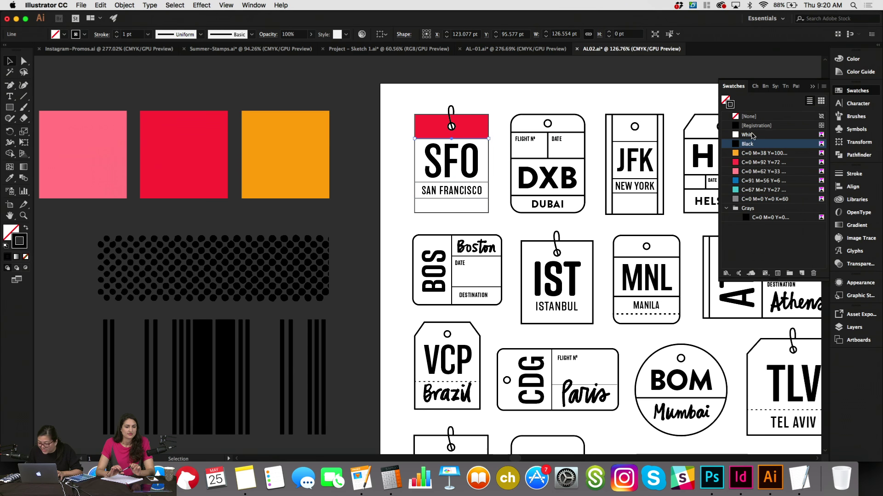
{"action": "left_click", "coordinate": [751, 201]}
{"action": "left_click", "coordinate": [595, 118]}
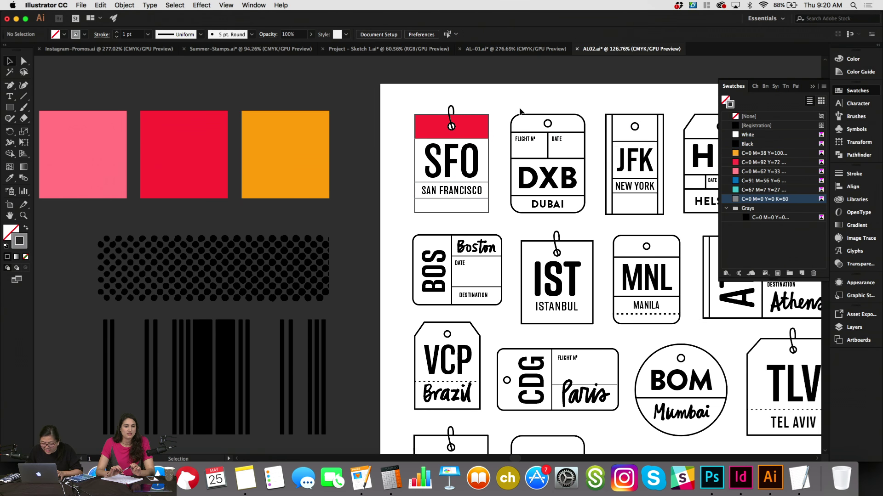
Apply the Black swatch to the stroke of the SFO tag's outline and hole and set their stroke weight to 1 pt.
{"action": "left_click", "coordinate": [454, 130]}
{"action": "left_click", "coordinate": [489, 100]}
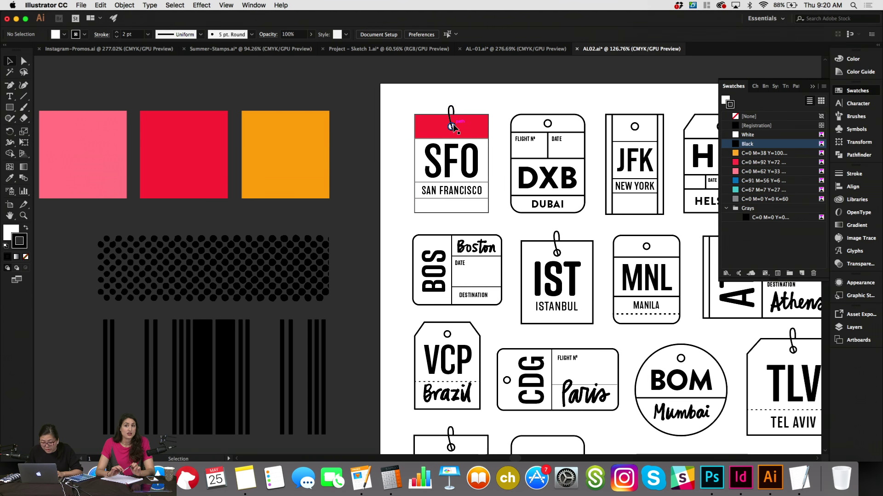
{"action": "left_click", "coordinate": [452, 127]}
{"action": "left_click", "coordinate": [489, 168], "text": "shift"}
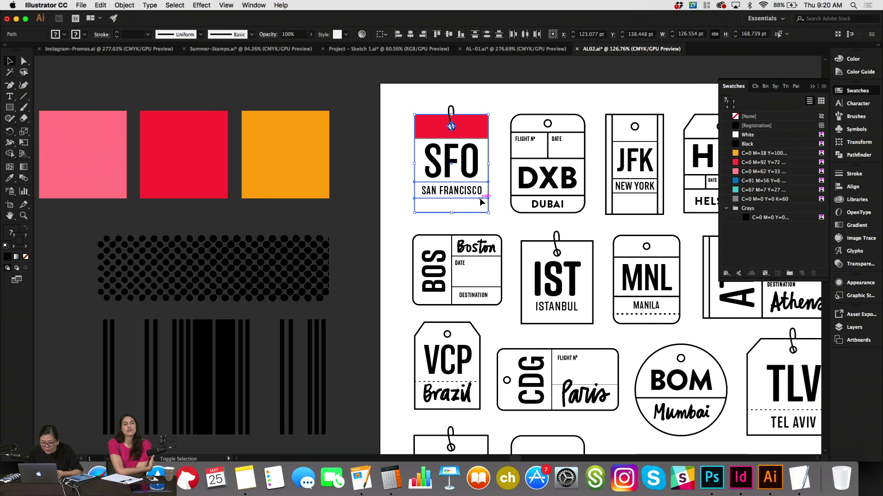
{"action": "left_click", "coordinate": [758, 143]}
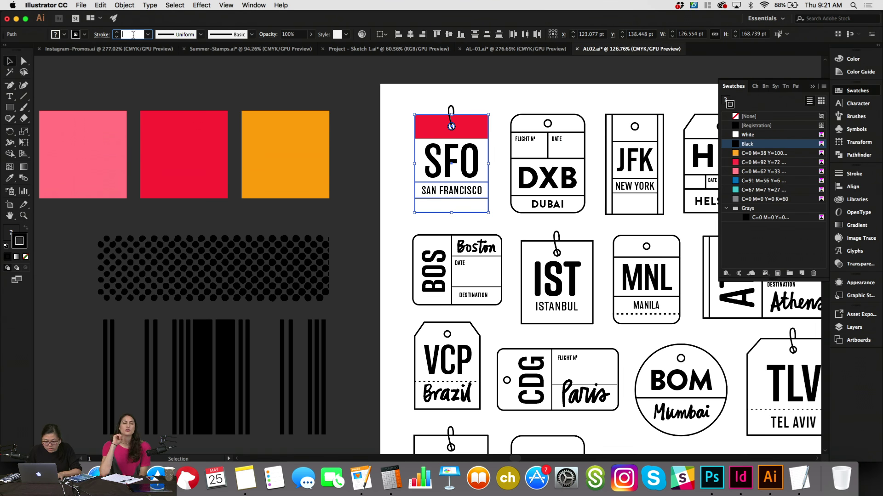
{"action": "left_click", "coordinate": [340, 91]}
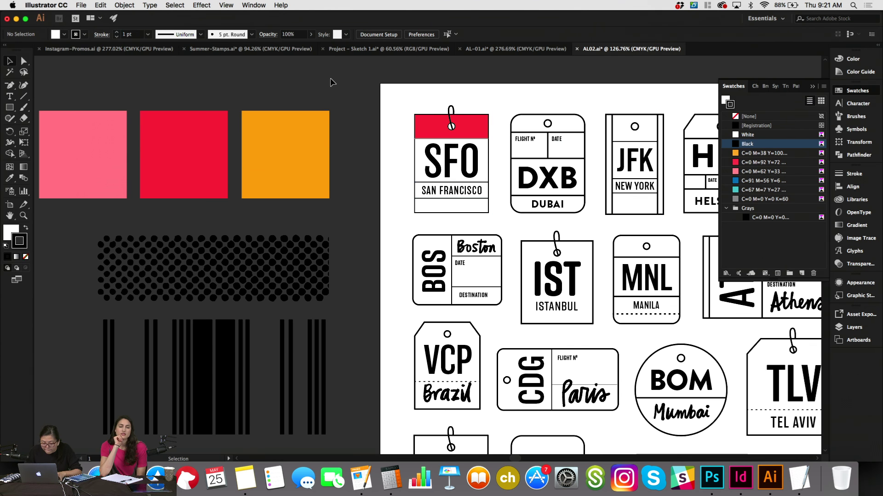
Apply the Black swatch to the stroke of the SFO tag's upper divider line.
{"action": "scroll", "coordinate": [333, 82], "scroll_direction": "right", "scroll_amount": 5}
{"action": "scroll", "coordinate": [332, 78], "scroll_direction": "up", "scroll_amount": 2}
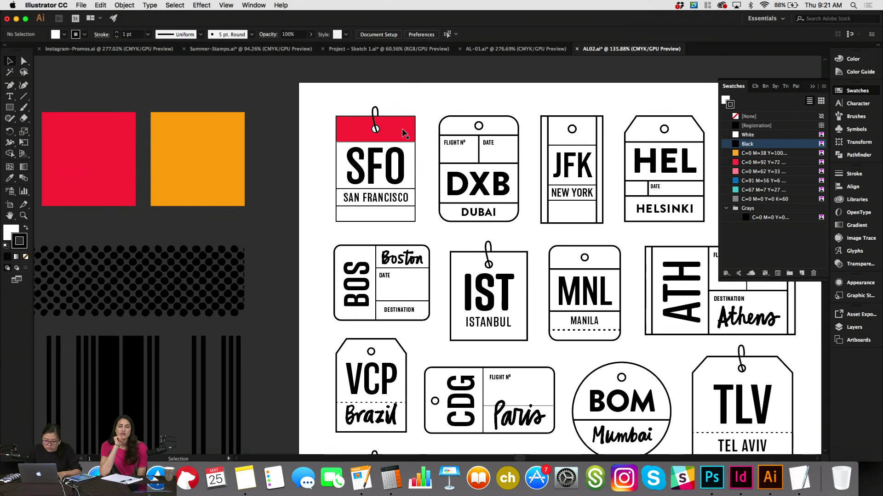
{"action": "left_click", "coordinate": [406, 142]}
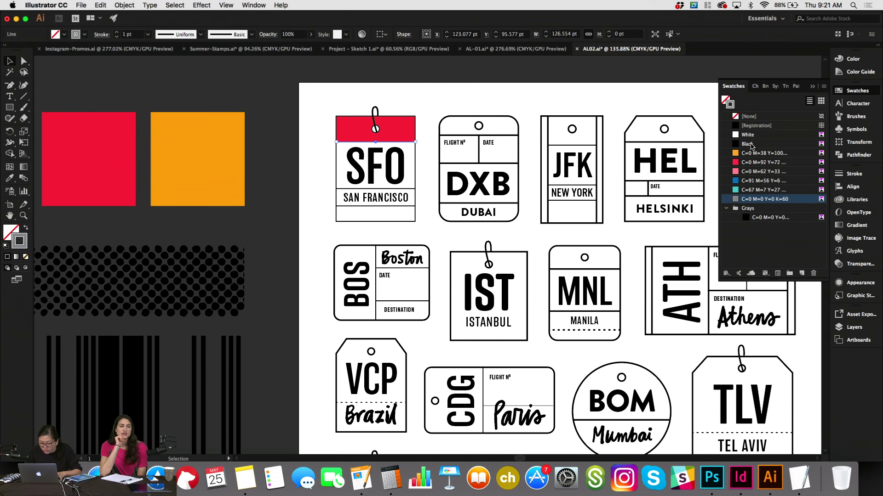
{"action": "left_click", "coordinate": [751, 145]}
{"action": "left_click", "coordinate": [599, 83]}
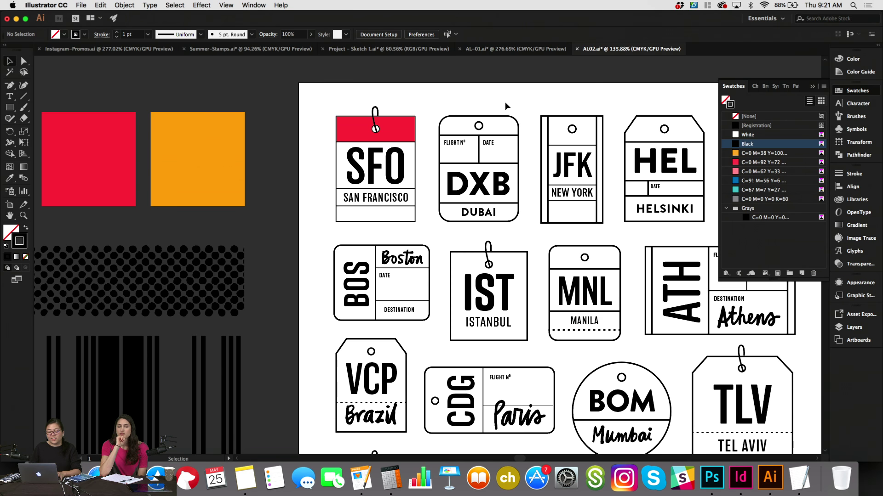
Try the orange C=0 M=38 Y=100 swatch on the stroke of the SFO tag's string and undo it.
{"action": "left_click_drag", "start_coordinate": [422, 104], "coordinate": [519, 137]}
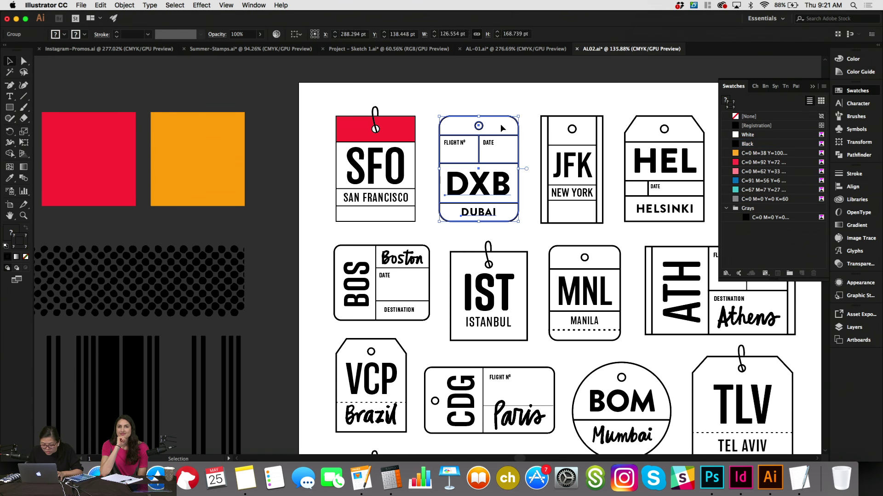
{"action": "left_click", "coordinate": [375, 107]}
{"action": "left_click", "coordinate": [763, 153]}
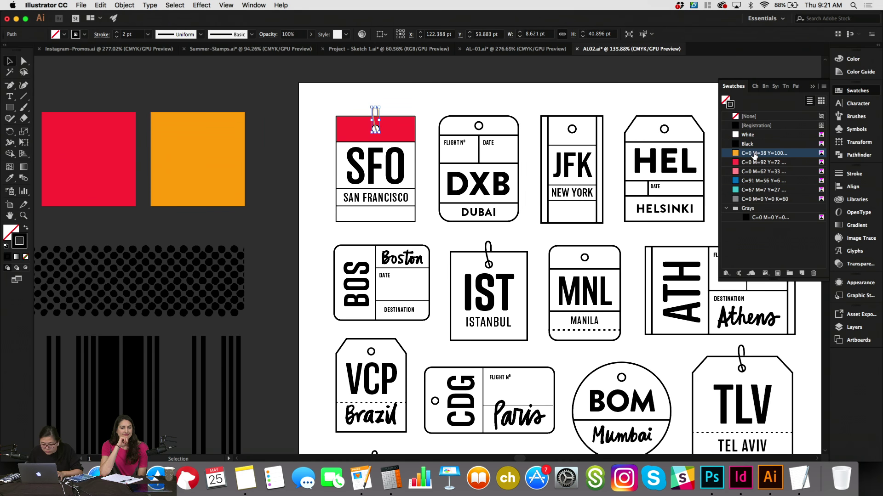
{"action": "left_click", "coordinate": [594, 82]}
{"action": "scroll", "coordinate": [594, 82], "scroll_direction": "left", "scroll_amount": 3}
{"action": "scroll", "coordinate": [594, 83], "scroll_direction": "down", "scroll_amount": 1}
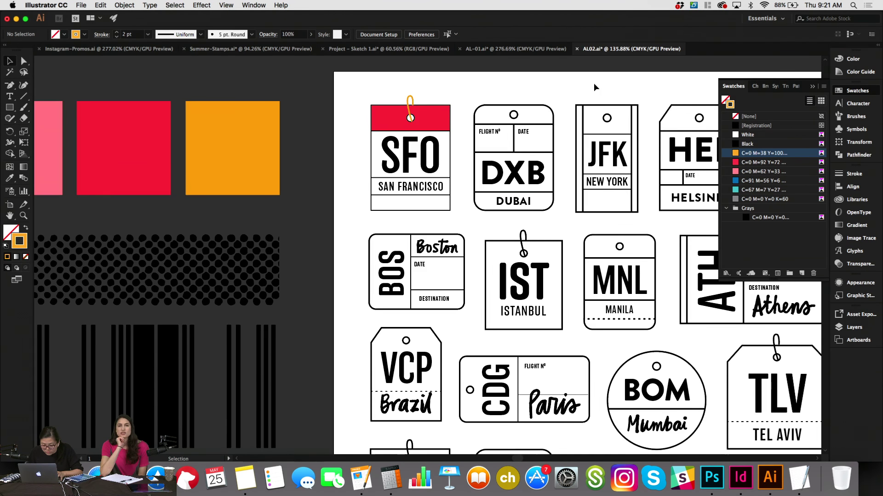
{"action": "key", "text": "super+z"}
{"action": "left_click", "coordinate": [351, 203]}
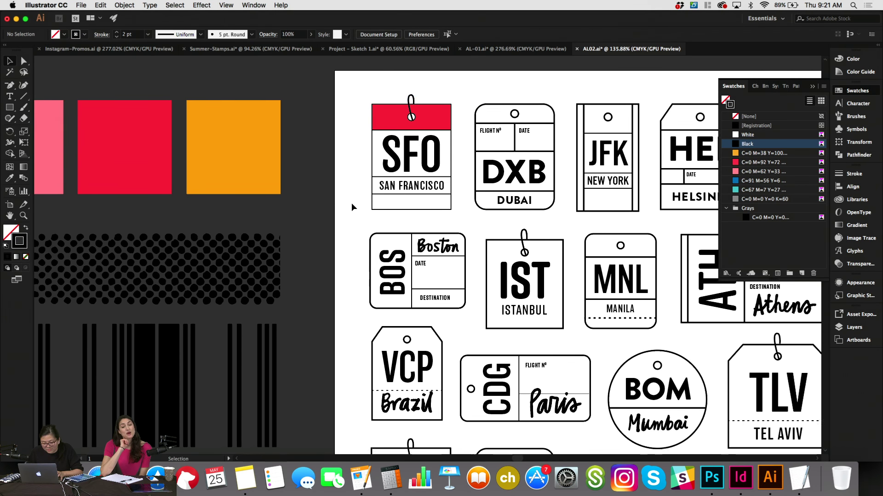
Examine the color squares and pattern artwork beside the artboard together with the full set of tags.
{"action": "scroll", "coordinate": [351, 203], "scroll_direction": "up", "scroll_amount": 1}
{"action": "scroll", "coordinate": [351, 203], "scroll_direction": "down", "scroll_amount": 2}
{"action": "scroll", "coordinate": [351, 203], "scroll_direction": "right", "scroll_amount": 2}
{"action": "scroll", "coordinate": [351, 205], "scroll_direction": "down", "scroll_amount": 2}
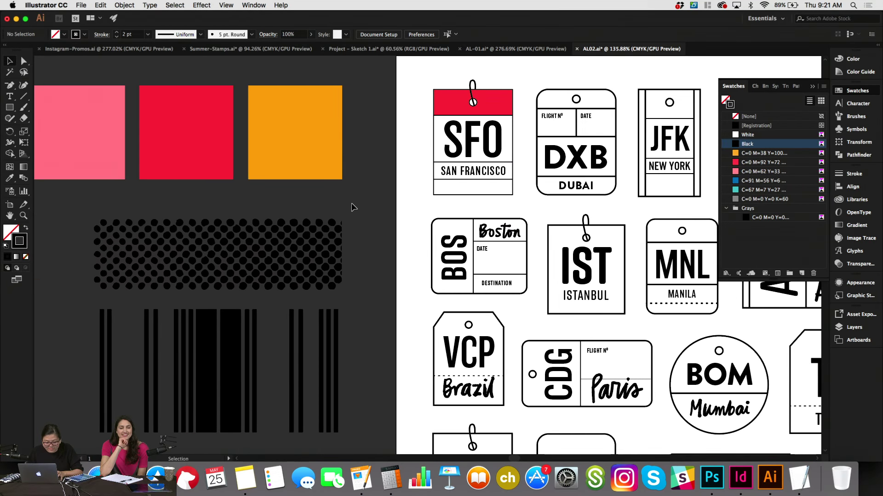
{"action": "scroll", "coordinate": [352, 205], "scroll_direction": "down", "scroll_amount": 2}
{"action": "scroll", "coordinate": [351, 205], "scroll_direction": "down", "scroll_amount": 2}
{"action": "scroll", "coordinate": [351, 207], "scroll_direction": "left", "scroll_amount": 1}
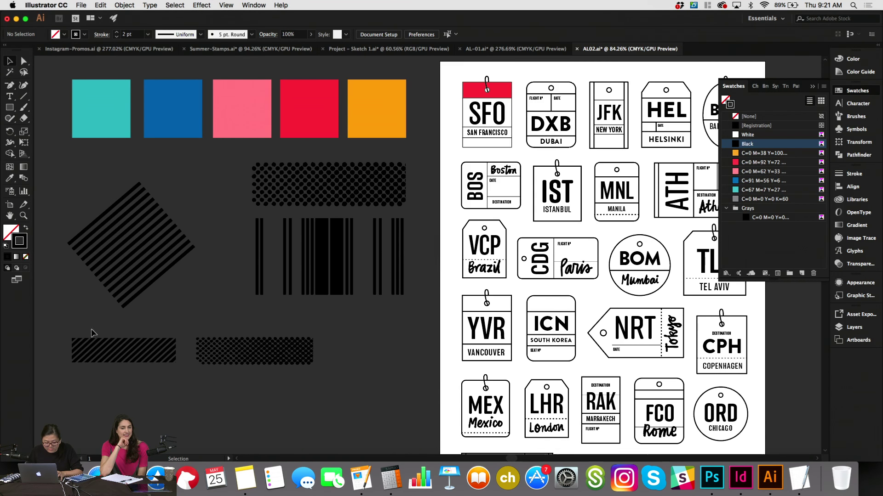
{"action": "left_click", "coordinate": [182, 377]}
{"action": "left_click", "coordinate": [51, 194]}
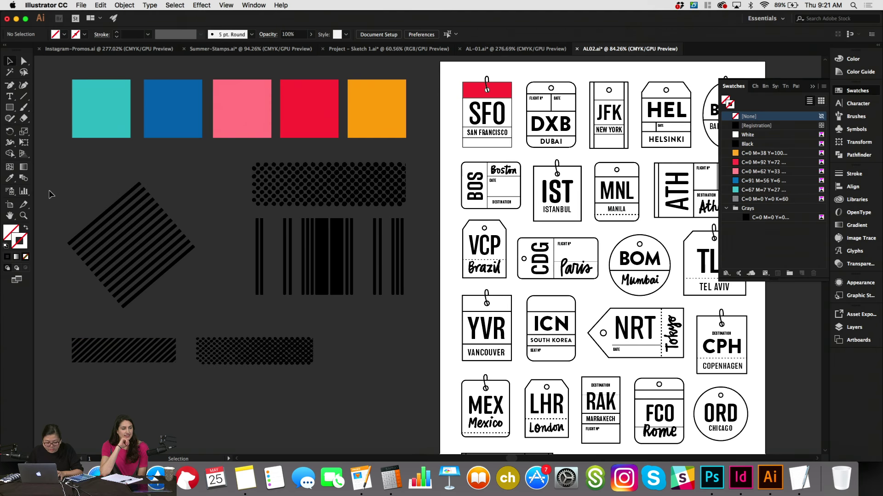
Try the red C=0 M=92 Y=72 swatch as fill for the SFO letters and the SAN FRANCISCO text.
{"action": "scroll", "coordinate": [58, 194], "scroll_direction": "up", "scroll_amount": 3}
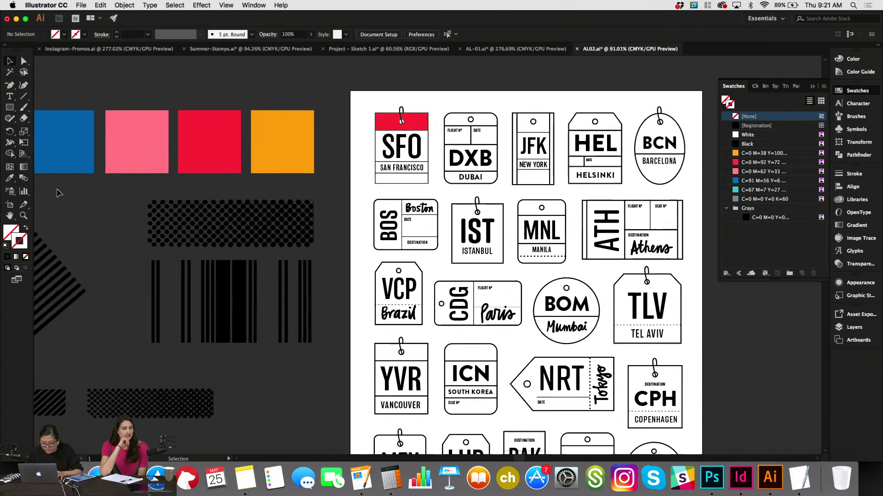
{"action": "scroll", "coordinate": [56, 181], "scroll_direction": "up", "scroll_amount": 2}
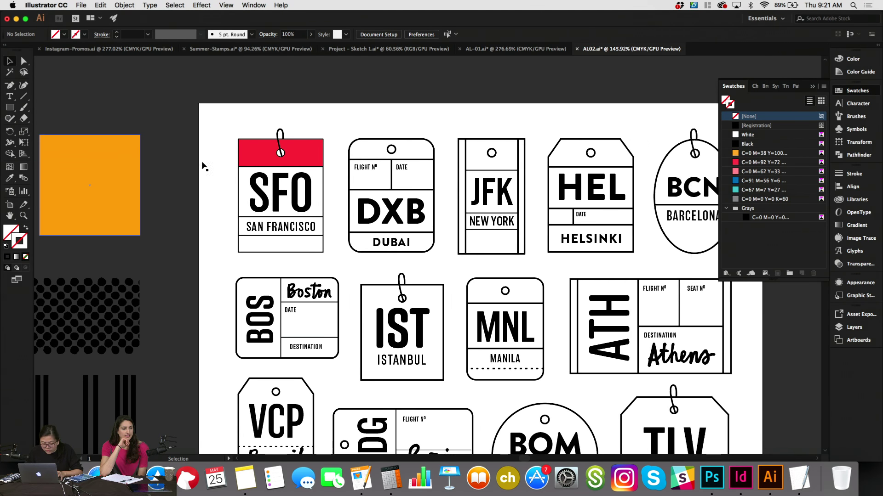
{"action": "left_click", "coordinate": [306, 196]}
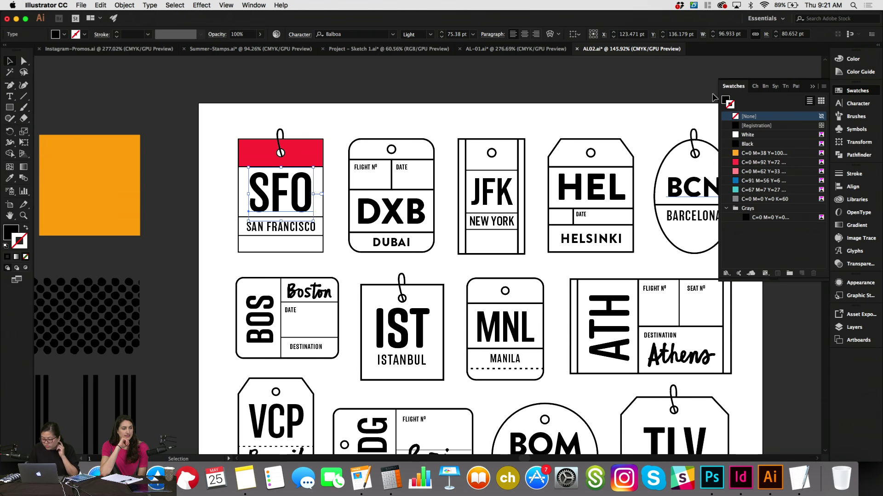
{"action": "left_click", "coordinate": [745, 163]}
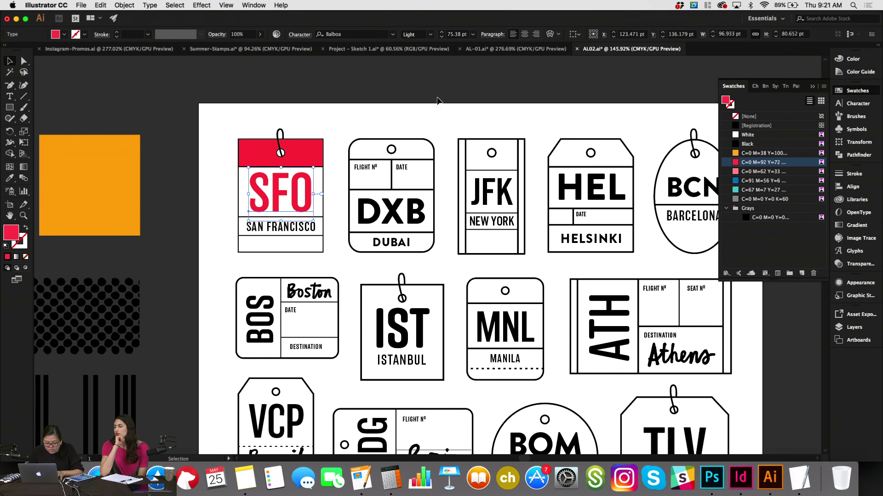
{"action": "left_click", "coordinate": [294, 228]}
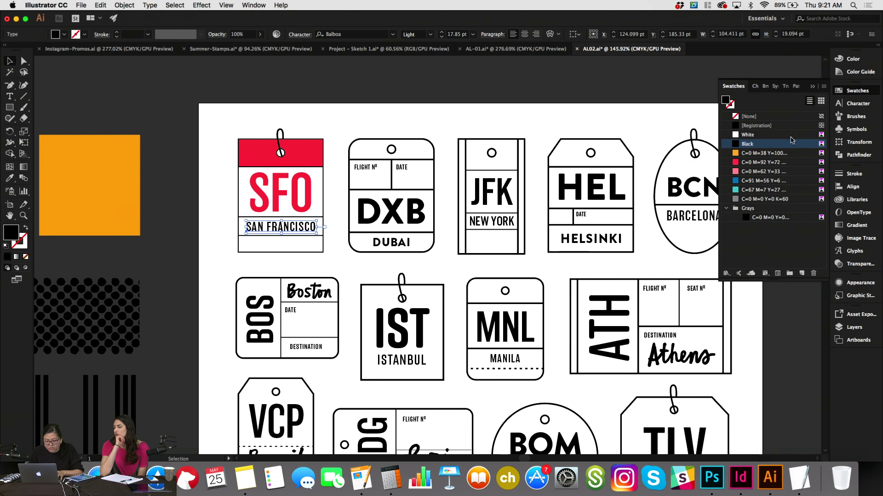
{"action": "left_click", "coordinate": [753, 164]}
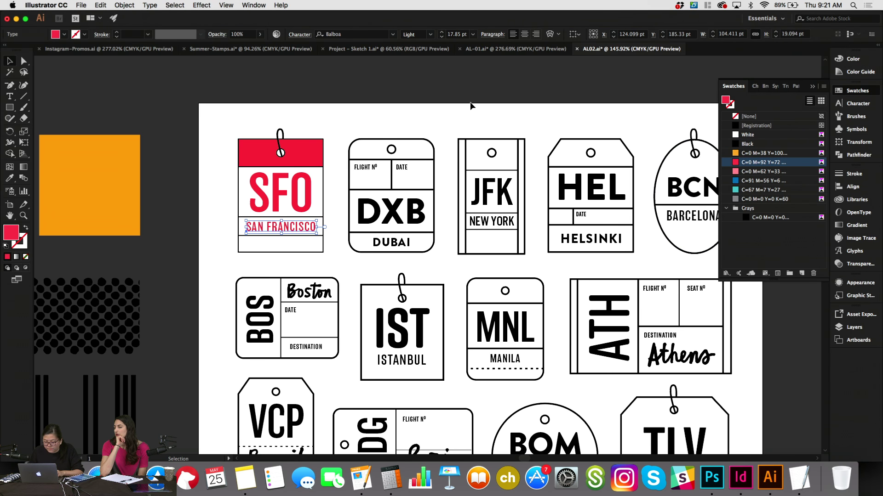
Try the blue C=91 M=56 Y=6 swatch on SAN FRANCISCO, and return it and the SFO letters to Black.
{"action": "left_click", "coordinate": [750, 181]}
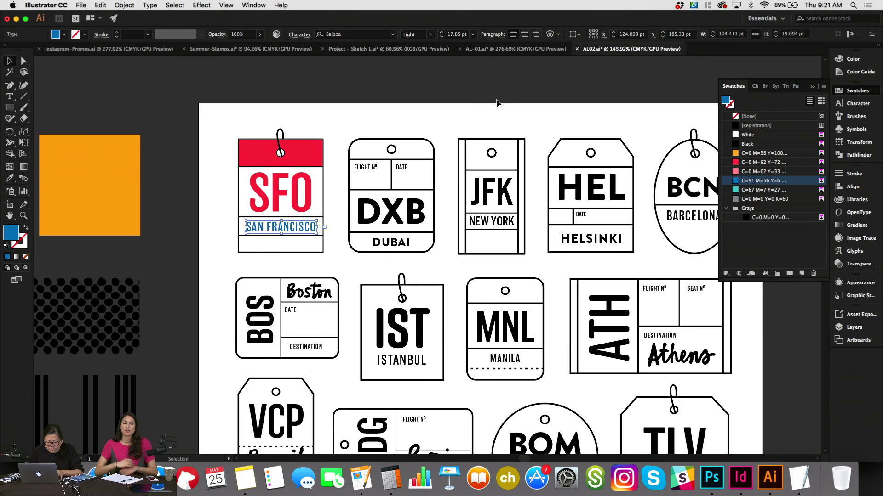
{"action": "key", "text": "super+h"}
{"action": "left_click", "coordinate": [281, 190]}
{"action": "left_click", "coordinate": [747, 144]}
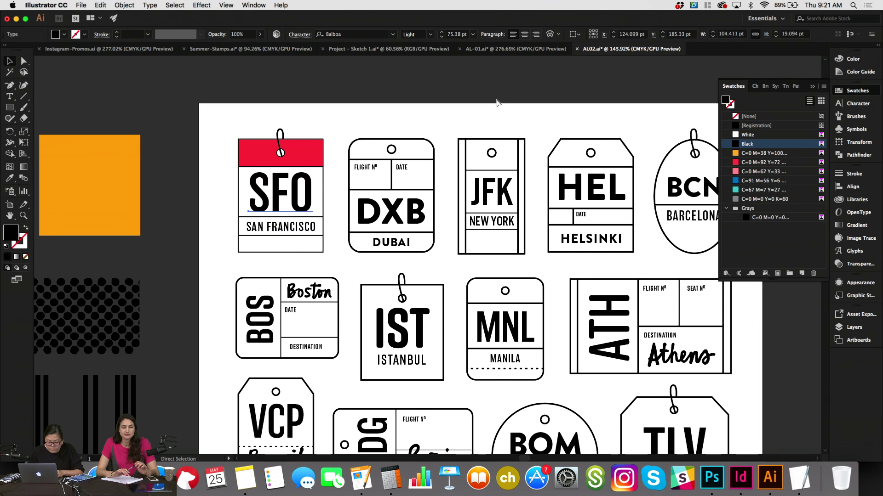
Fill the SAN FRANCISCO text with the red C=0 M=92 Y=72 swatch.
{"action": "left_click", "coordinate": [280, 227]}
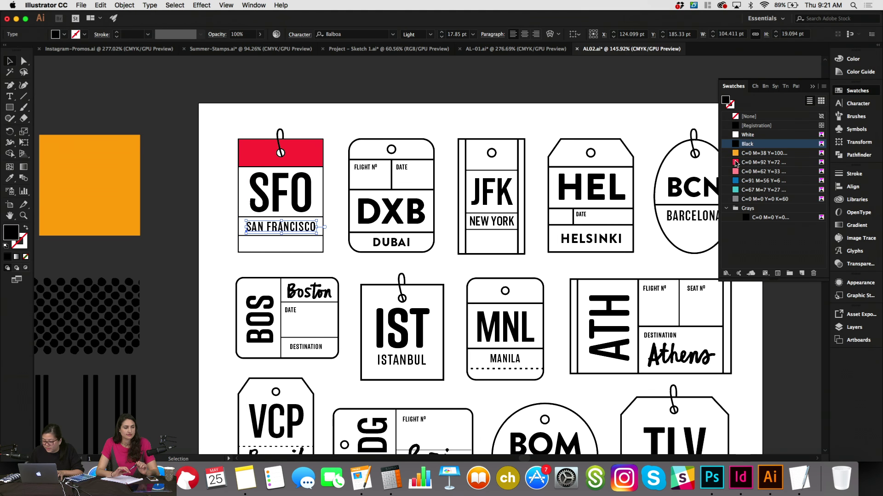
{"action": "left_click", "coordinate": [735, 163]}
{"action": "left_click", "coordinate": [371, 83]}
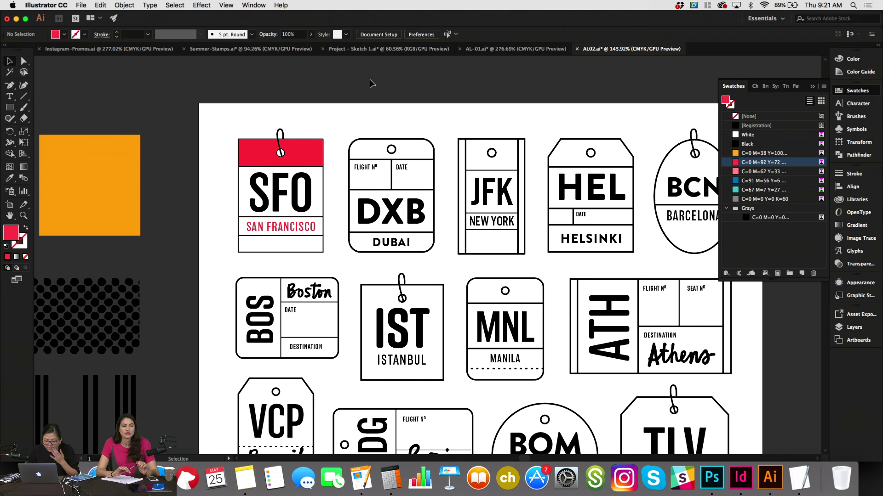
Ungroup the DXB tag so its parts can be selected individually.
{"action": "left_click", "coordinate": [389, 244]}
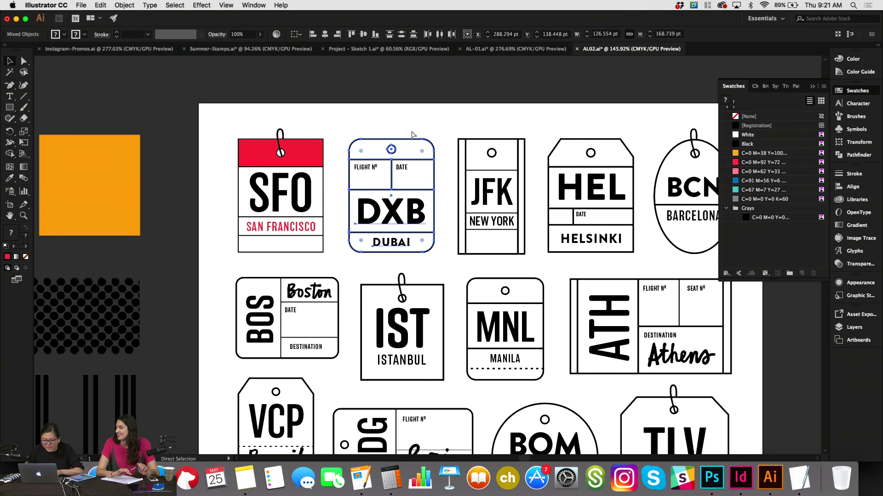
{"action": "left_click", "coordinate": [413, 153]}
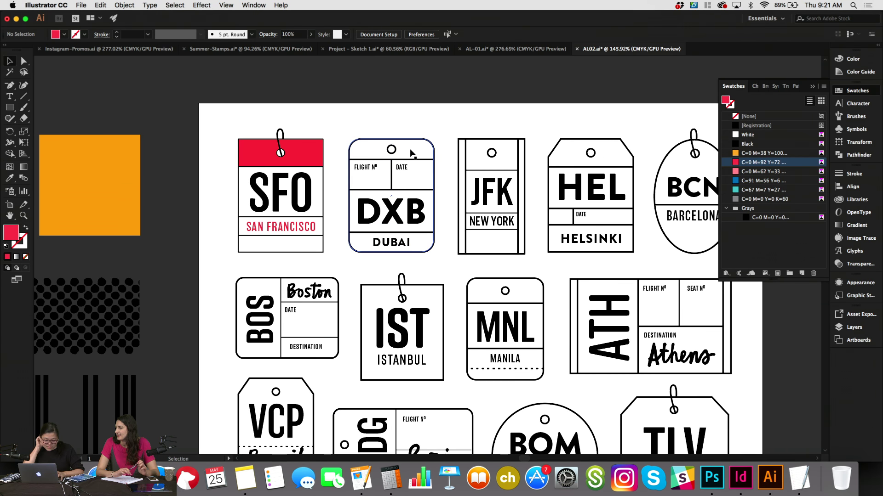
Try the blue C=91 M=56 Y=6 swatch on DXB and teal C=67 M=7 Y=27 on DUBAI, and undo both fills.
{"action": "left_click", "coordinate": [404, 211]}
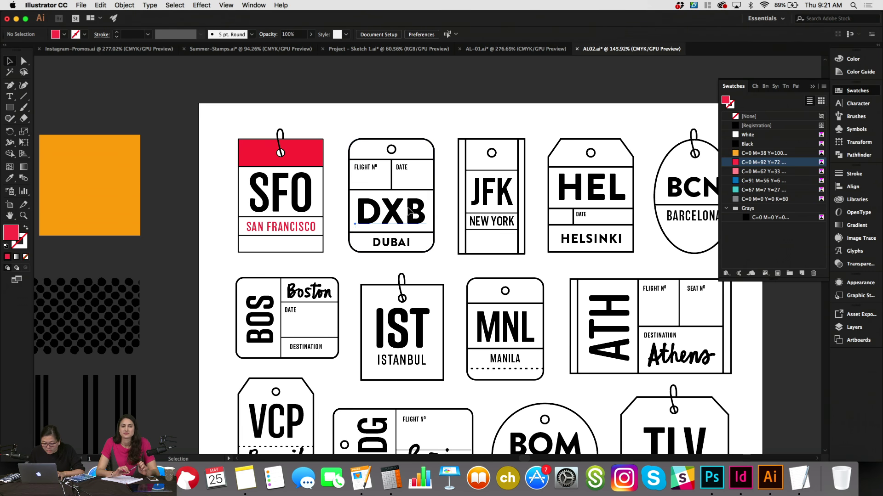
{"action": "left_click", "coordinate": [738, 181]}
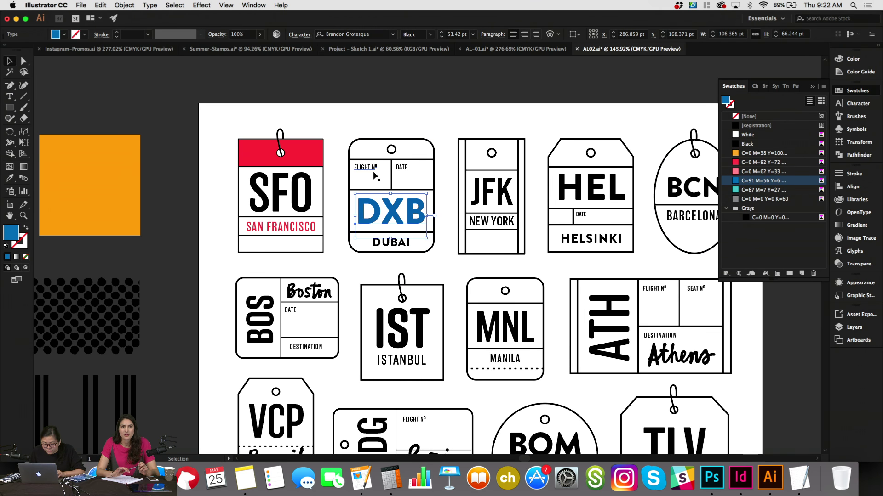
{"action": "left_click", "coordinate": [390, 242]}
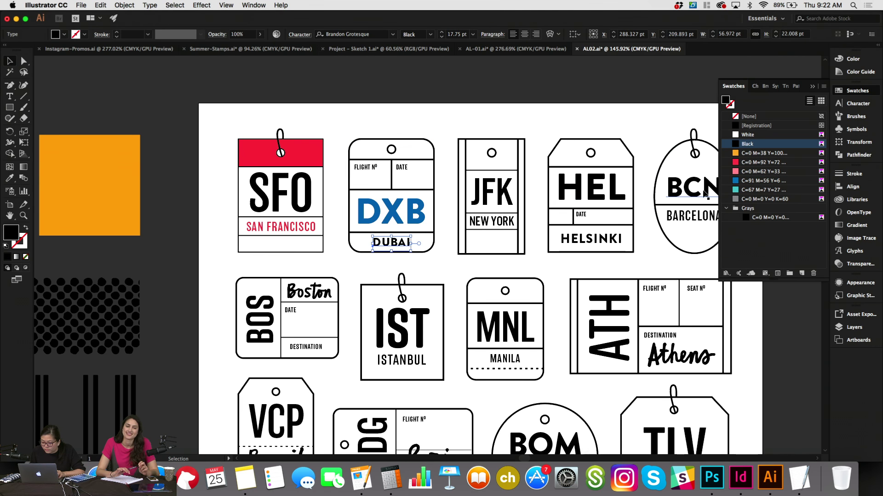
{"action": "left_click", "coordinate": [736, 191]}
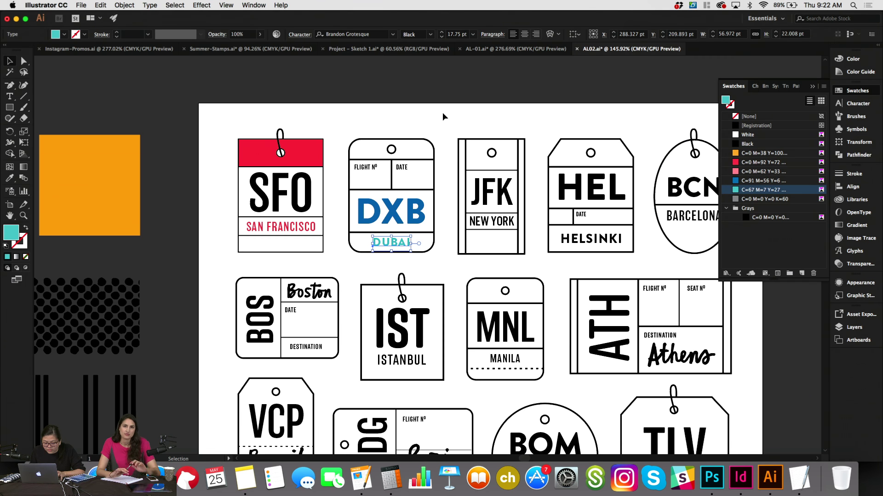
{"action": "left_click", "coordinate": [372, 135]}
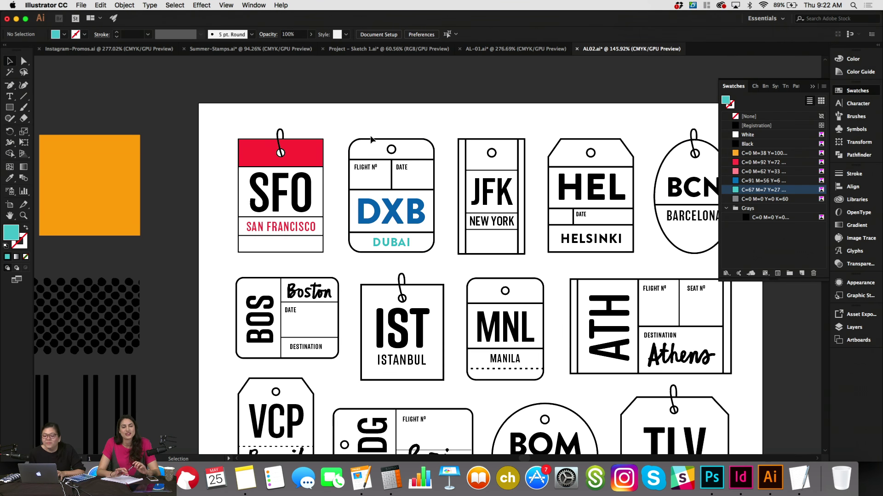
{"action": "scroll", "coordinate": [371, 136], "scroll_direction": "down", "scroll_amount": 2}
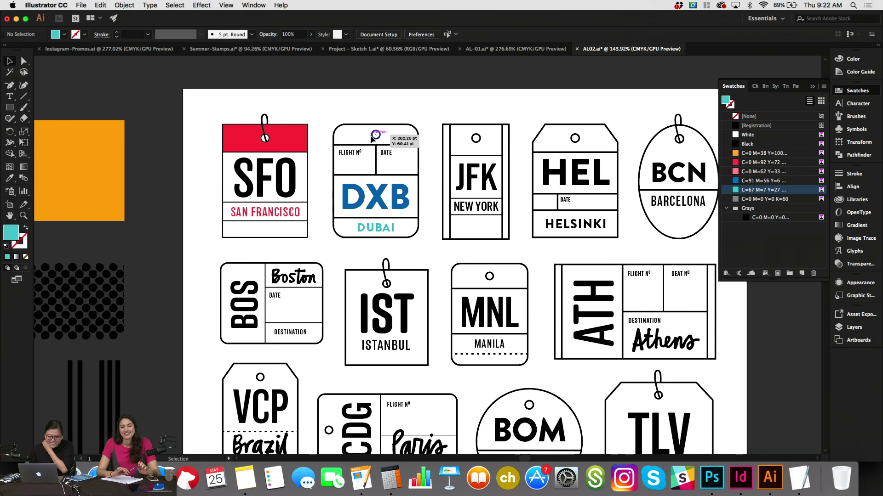
{"action": "key", "text": "super+z"}
{"action": "key", "text": "super+z"}
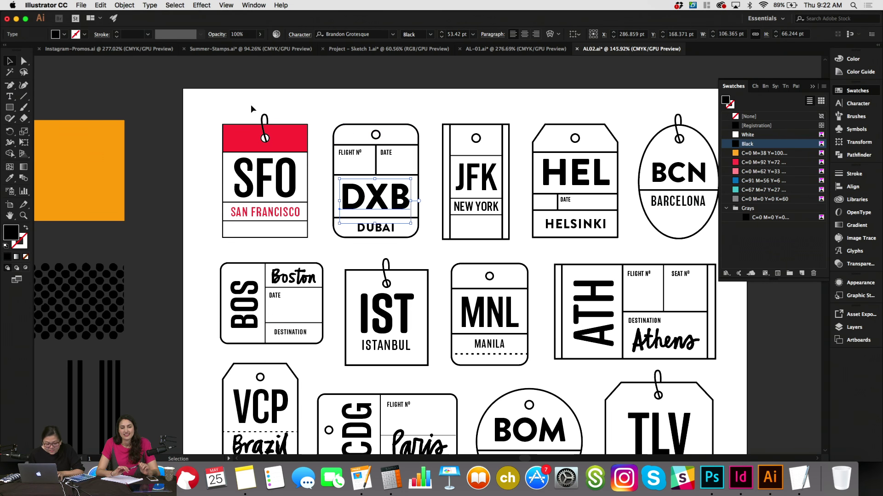
{"action": "left_click", "coordinate": [196, 99]}
Examine the teal, blue, pink, red and orange color squares beside the artboard and compare them with the tags.
{"action": "scroll", "coordinate": [248, 86], "scroll_direction": "left", "scroll_amount": 15}
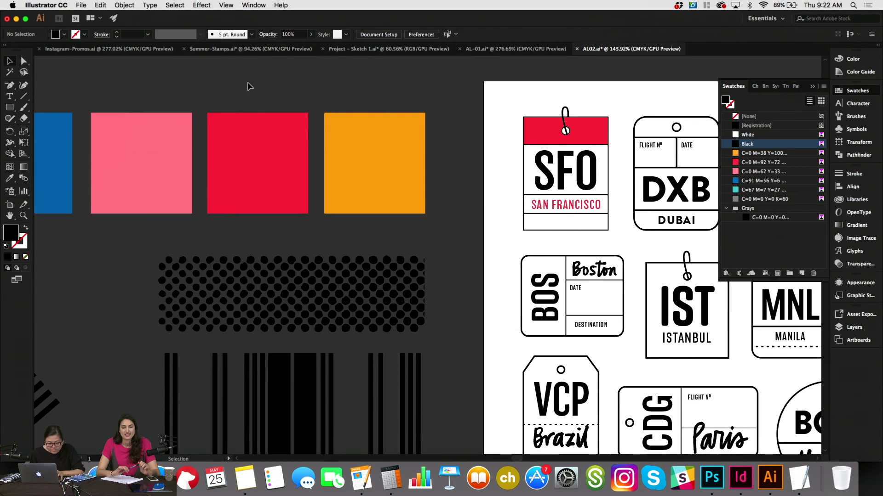
{"action": "scroll", "coordinate": [239, 87], "scroll_direction": "left", "scroll_amount": 2}
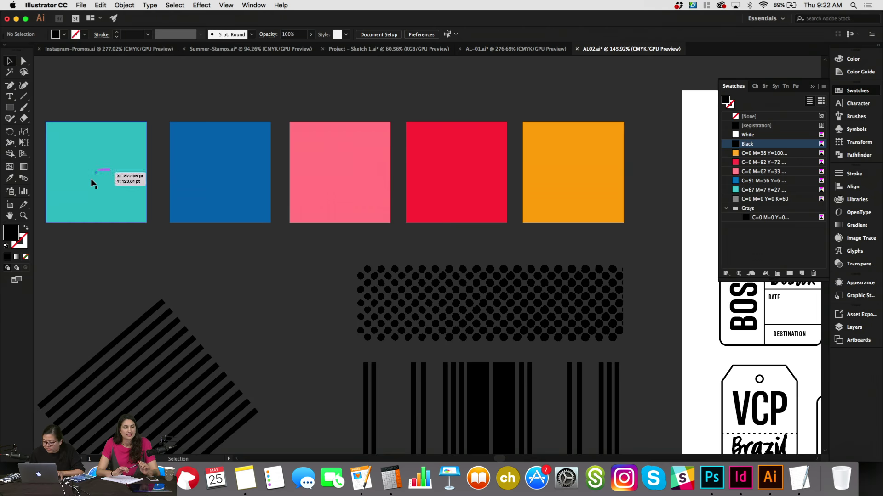
{"action": "scroll", "coordinate": [88, 180], "scroll_direction": "down", "scroll_amount": 5}
{"action": "scroll", "coordinate": [88, 180], "scroll_direction": "right", "scroll_amount": 6}
{"action": "scroll", "coordinate": [89, 181], "scroll_direction": "up", "scroll_amount": 3}
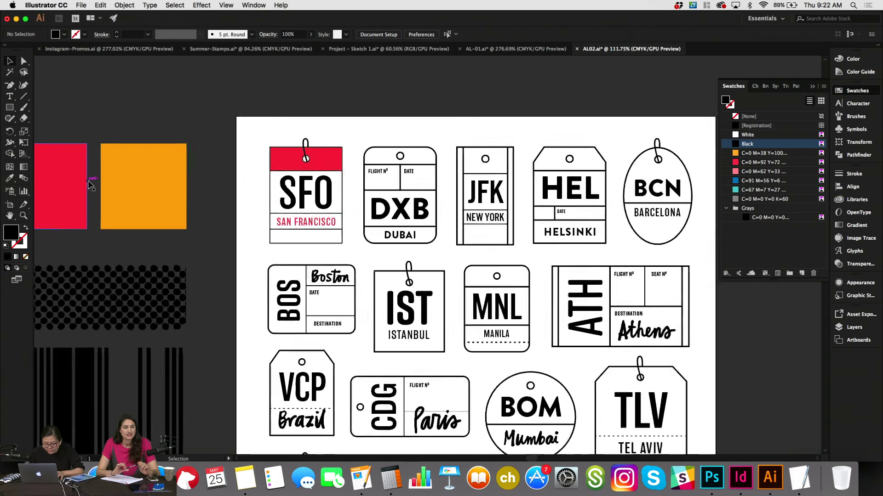
{"action": "scroll", "coordinate": [88, 183], "scroll_direction": "up", "scroll_amount": 3}
{"action": "scroll", "coordinate": [87, 181], "scroll_direction": "right", "scroll_amount": 3}
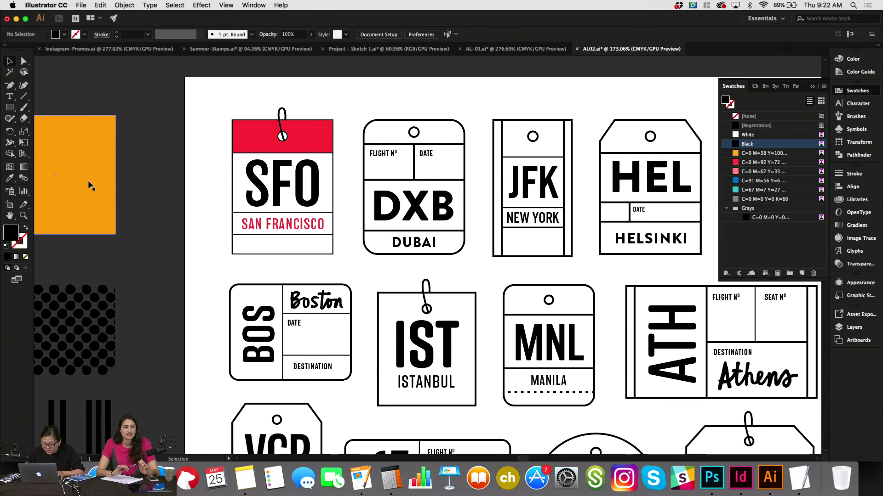
{"action": "left_click", "coordinate": [13, 109]}
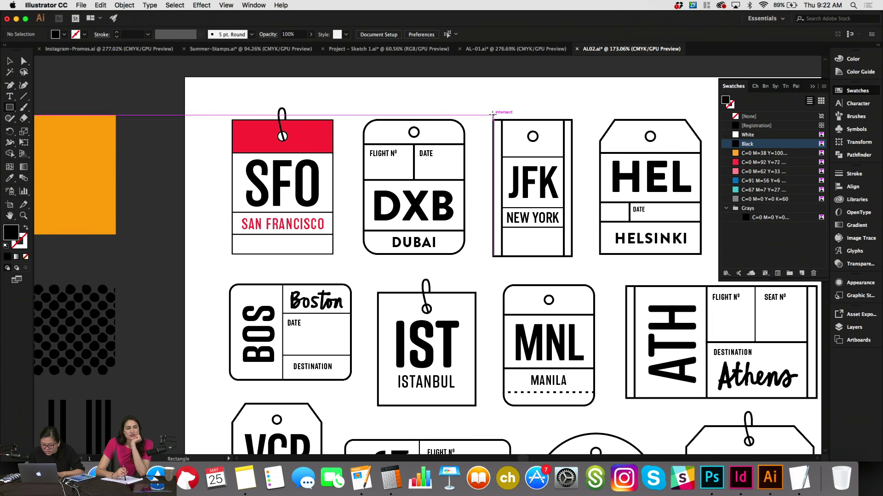
{"action": "key", "text": "v"}
Set the stroke of the DXB tag's outline and the divider lines around FLIGHT Nº and DATE to 1 pt.
{"action": "left_click_drag", "start_coordinate": [371, 107], "coordinate": [395, 154]}
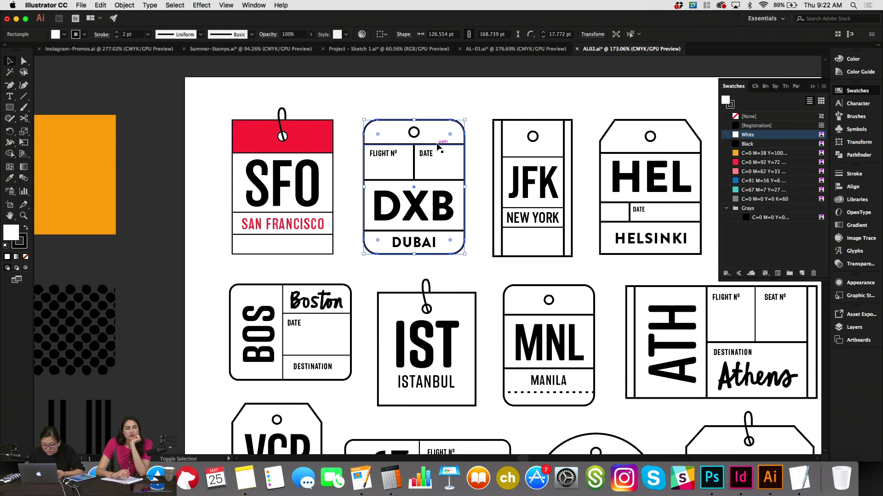
{"action": "left_click", "coordinate": [441, 180], "text": "shift"}
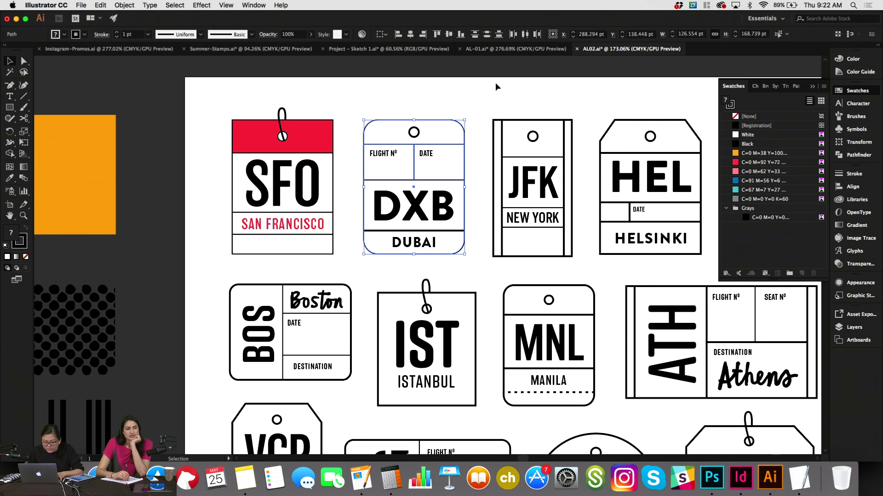
{"action": "left_click", "coordinate": [432, 106]}
Set the stroke of the divider line above DUBAI and of the DXB tag's hole circle to 1 pt.
{"action": "left_click", "coordinate": [449, 230]}
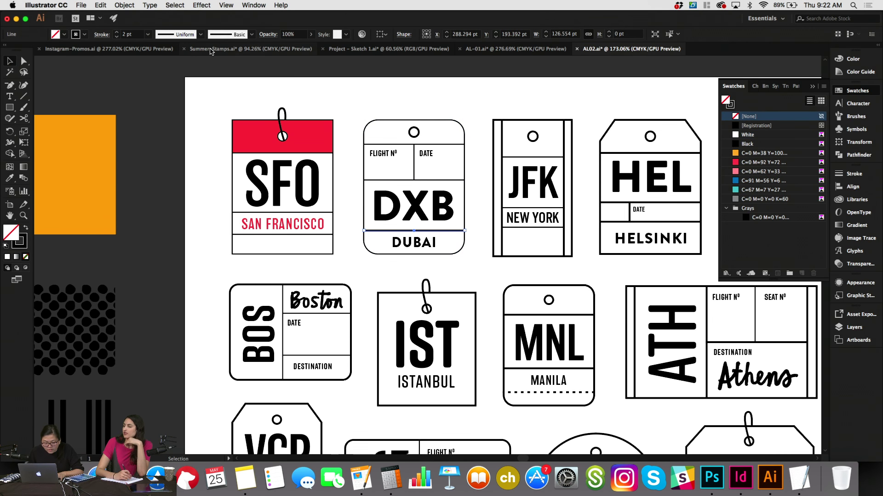
{"action": "left_click", "coordinate": [388, 95]}
{"action": "left_click", "coordinate": [419, 133]}
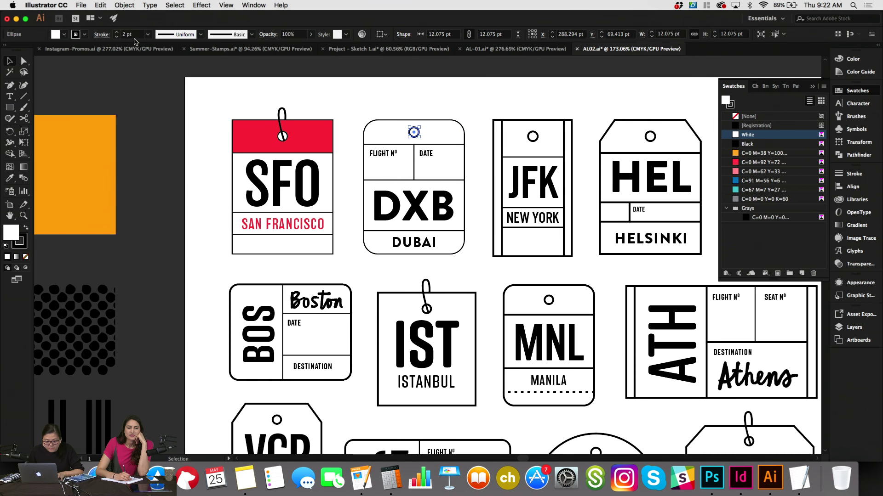
{"action": "left_click", "coordinate": [299, 81]}
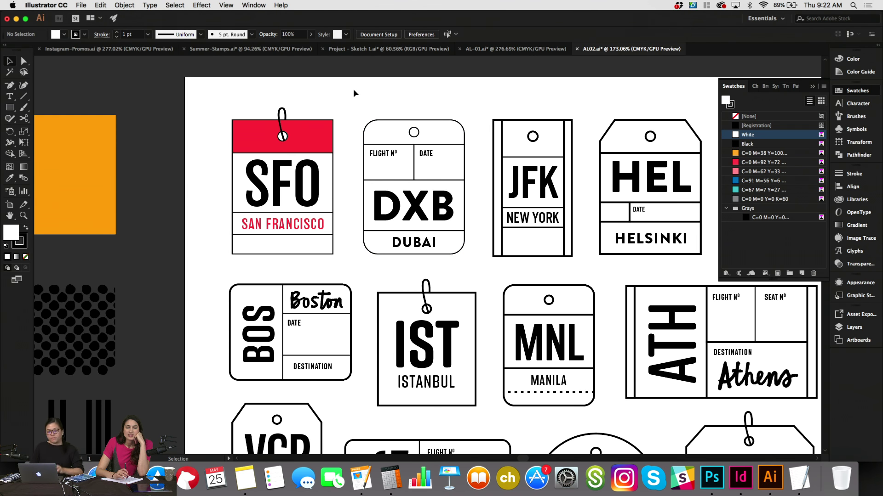
Select the outlines and holes of the JFK, HEL and BCN tags together and open their stroke weight for editing.
{"action": "scroll", "coordinate": [353, 90], "scroll_direction": "right", "scroll_amount": 5}
{"action": "scroll", "coordinate": [353, 89], "scroll_direction": "down", "scroll_amount": 2}
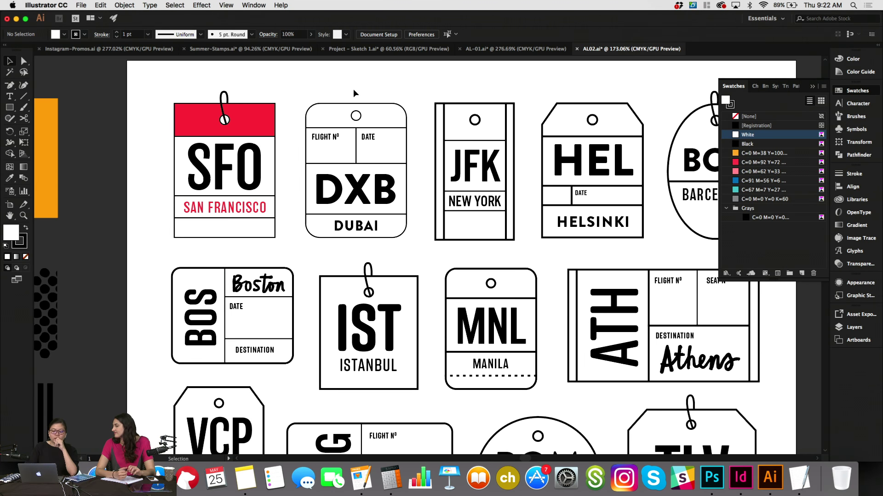
{"action": "scroll", "coordinate": [354, 89], "scroll_direction": "right", "scroll_amount": 4}
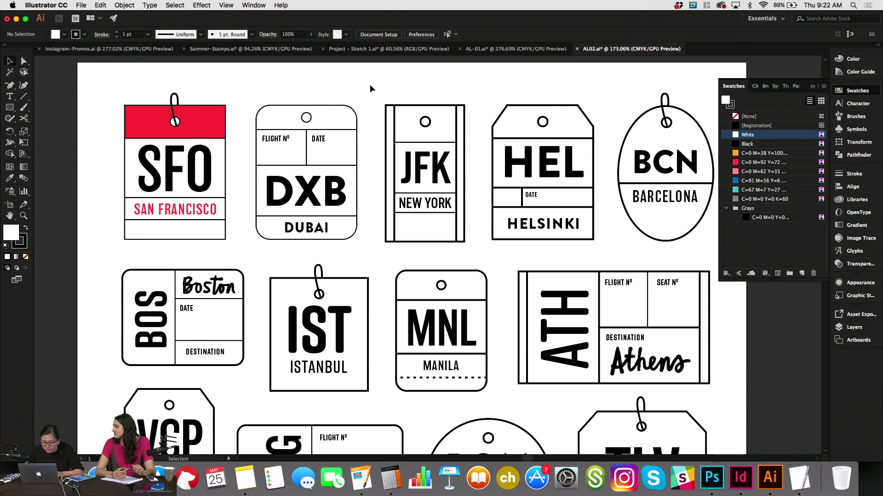
{"action": "left_click_drag", "start_coordinate": [369, 85], "coordinate": [686, 134]}
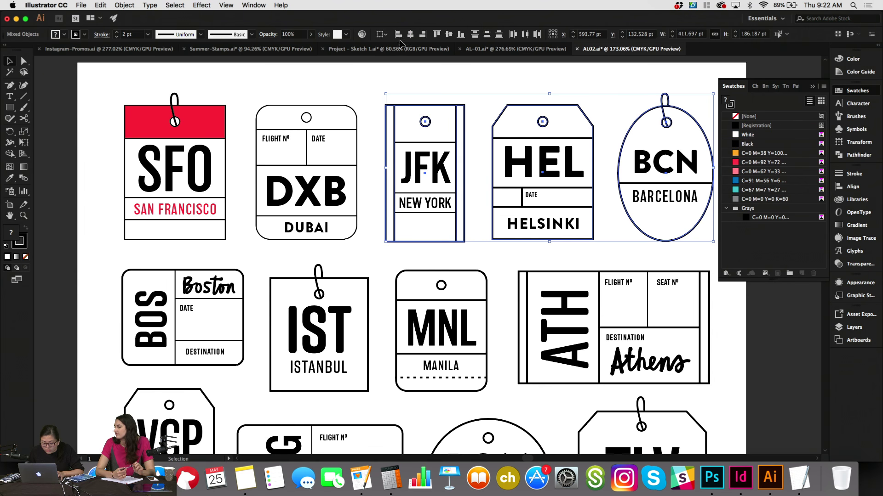
{"action": "left_click", "coordinate": [116, 36]}
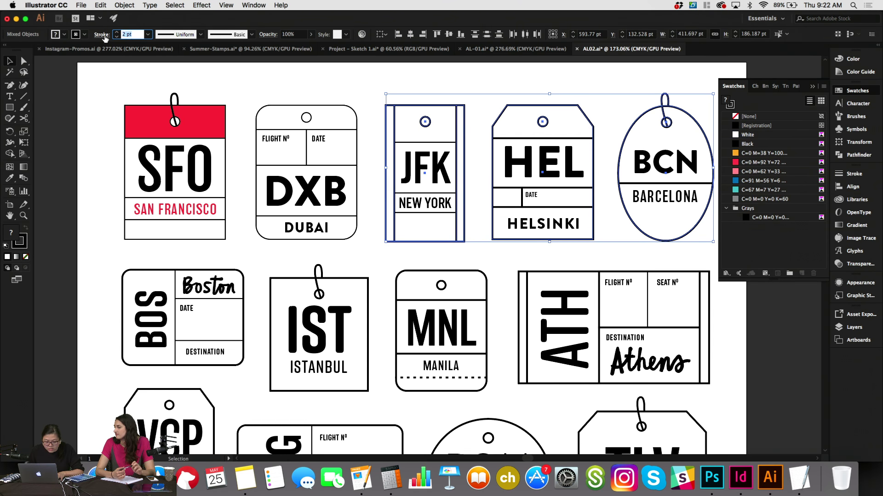
Set the outlines of the JFK, HEL and BCN tags and the JFK tag's horizontal divider lines to a 1 pt stroke.
{"action": "left_click", "coordinate": [431, 70]}
{"action": "scroll", "coordinate": [430, 70], "scroll_direction": "right", "scroll_amount": 5}
{"action": "scroll", "coordinate": [431, 70], "scroll_direction": "down", "scroll_amount": 2}
{"action": "left_click", "coordinate": [425, 198]}
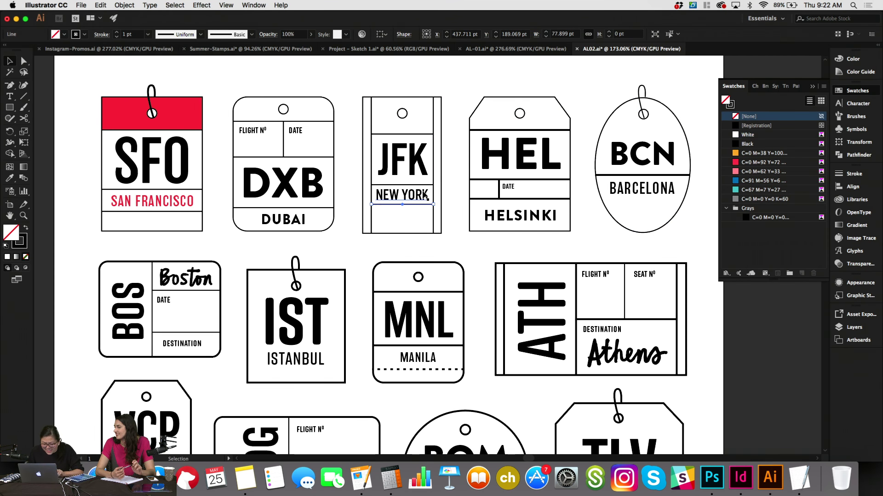
{"action": "left_click", "coordinate": [425, 197], "text": "shift"}
{"action": "left_click", "coordinate": [416, 135], "text": "shift"}
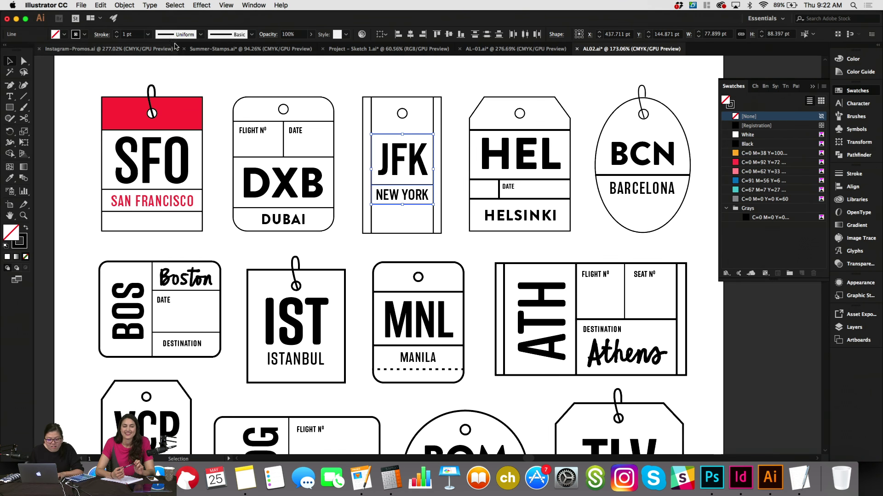
{"action": "left_click", "coordinate": [479, 97]}
Set all the divider lines inside the HEL tag to a 1 pt stroke.
{"action": "left_click", "coordinate": [483, 136]}
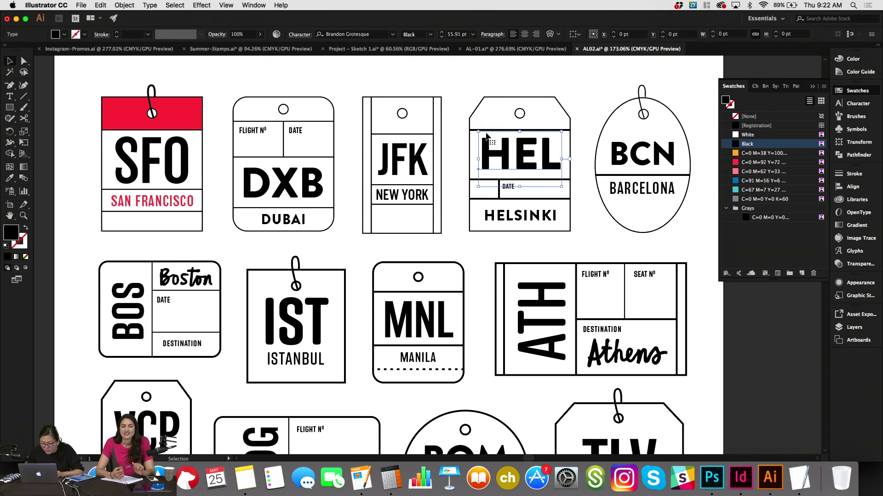
{"action": "left_click", "coordinate": [475, 131]}
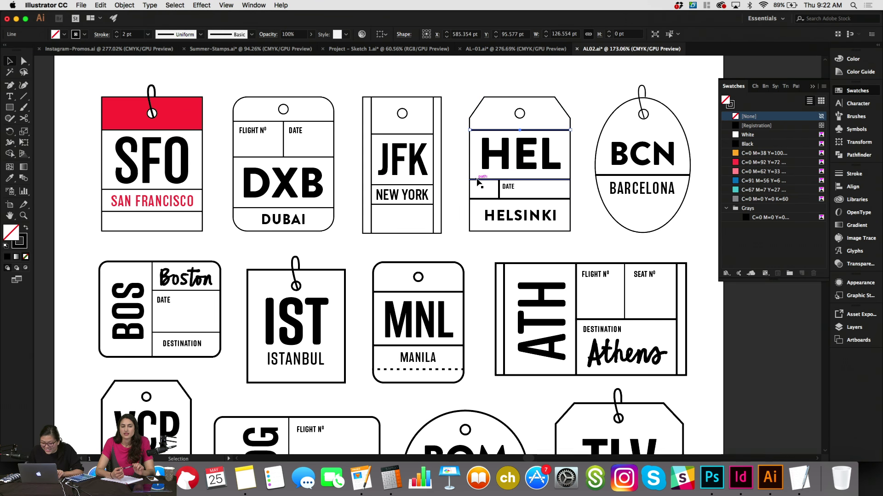
{"action": "left_click", "coordinate": [482, 178], "text": "shift"}
{"action": "left_click", "coordinate": [502, 199], "text": "shift"}
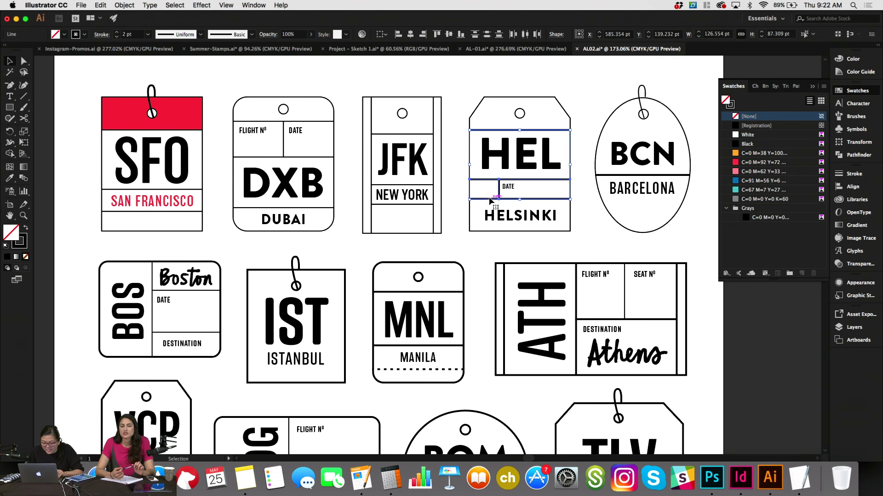
{"action": "left_click", "coordinate": [117, 36]}
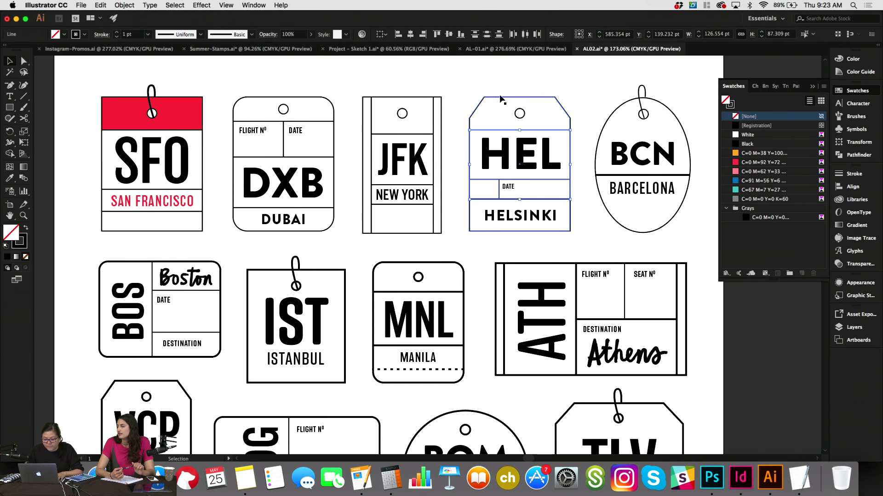
{"action": "left_click", "coordinate": [498, 79]}
{"action": "key", "text": "shift+x"}
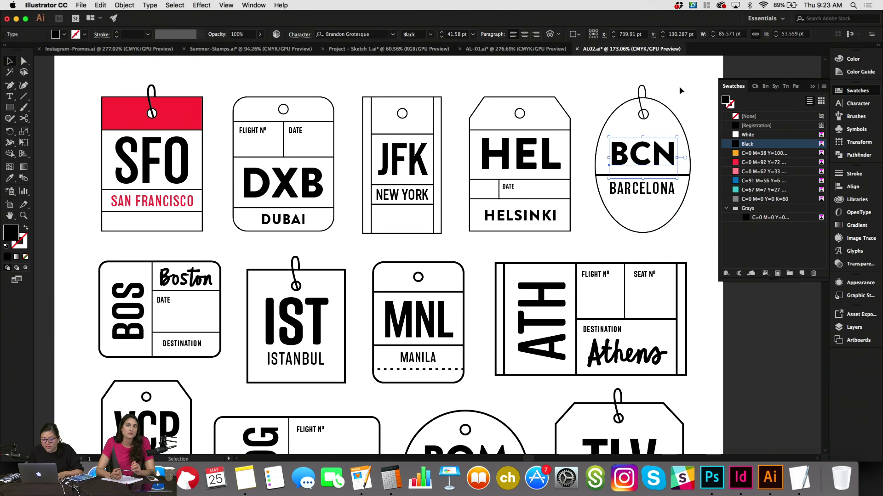
Draw a rectangle about 10.84 by 171.54 pt over the JFK tag's left strip, filled teal C=67 M=7 Y=27, and copy it onto the right strip.
{"action": "scroll", "coordinate": [680, 84], "scroll_direction": "left", "scroll_amount": 3}
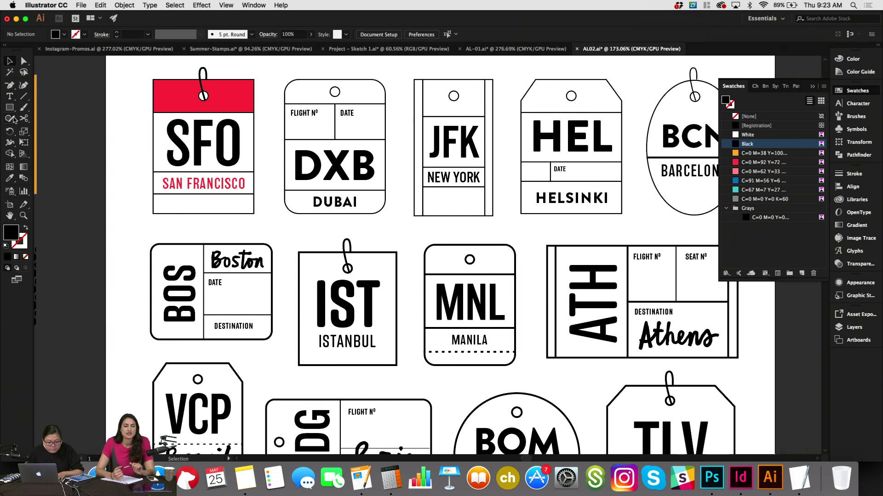
{"action": "left_click_drag", "start_coordinate": [415, 80], "coordinate": [422, 217]}
{"action": "left_click", "coordinate": [763, 190]}
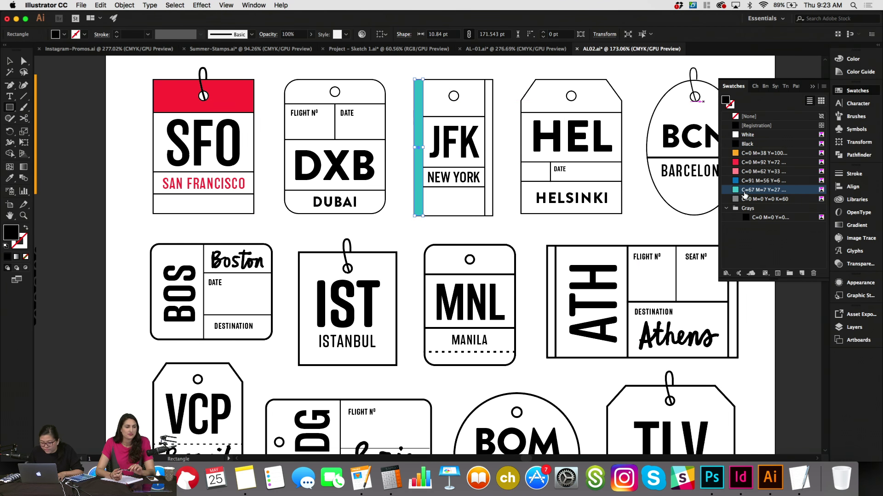
{"action": "key", "text": "v"}
{"action": "left_click_drag", "start_coordinate": [416, 96], "coordinate": [488, 97]}
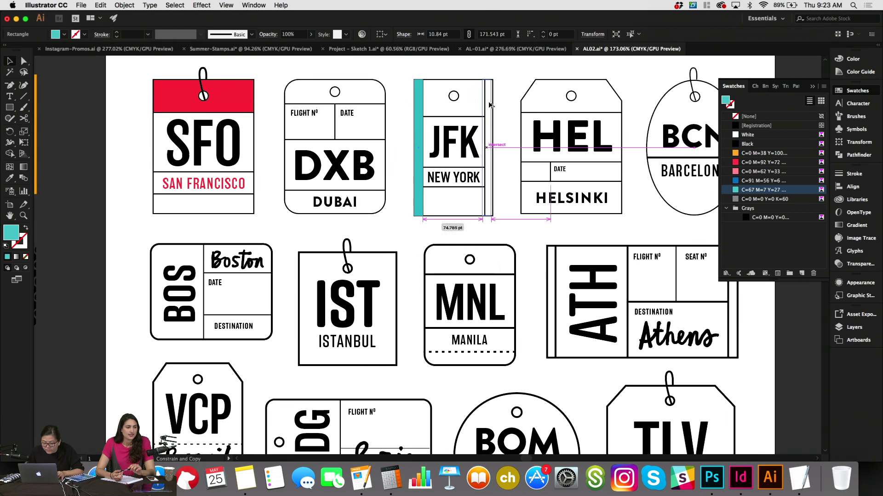
Send both teal strips of the JFK tag to the back, behind the outlines.
{"action": "left_click", "coordinate": [419, 101], "text": "shift"}
{"action": "right_click", "coordinate": [418, 100]}
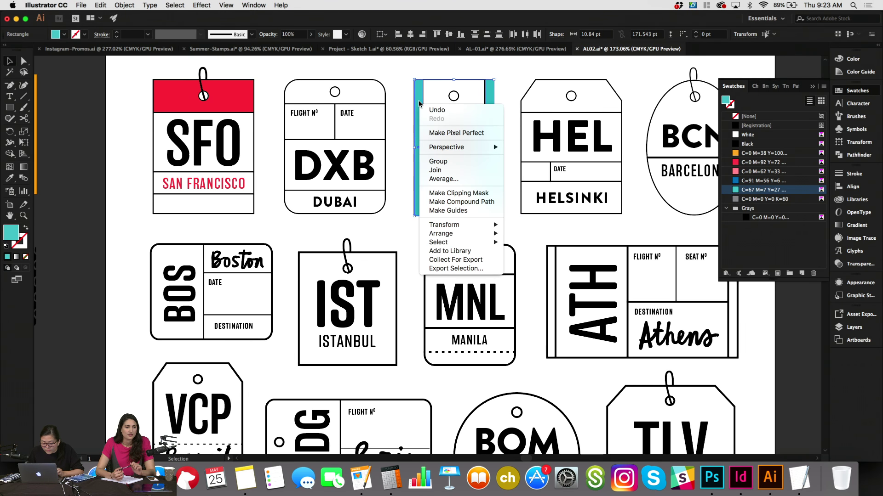
{"action": "mouse_move", "coordinate": [487, 234]}
{"action": "left_click", "coordinate": [520, 259]}
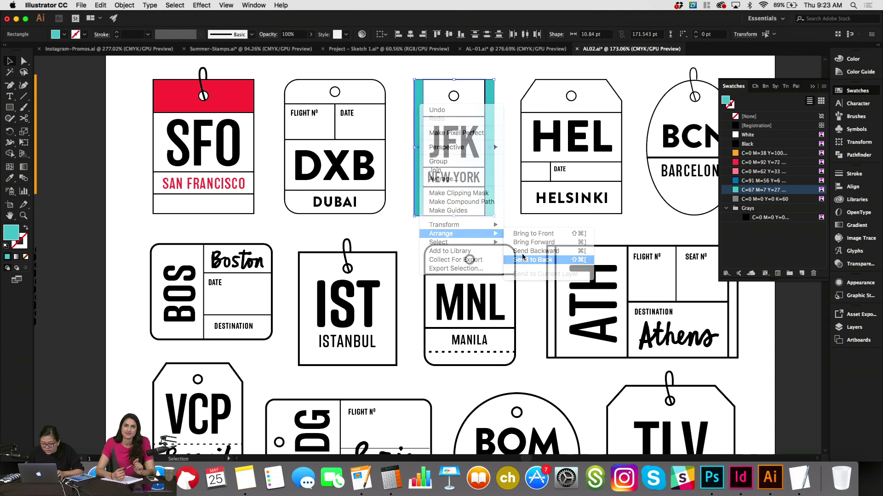
{"action": "left_click", "coordinate": [509, 228]}
Fit the right teal strip flush with the right edge of the JFK tag's outline.
{"action": "left_click", "coordinate": [493, 148]}
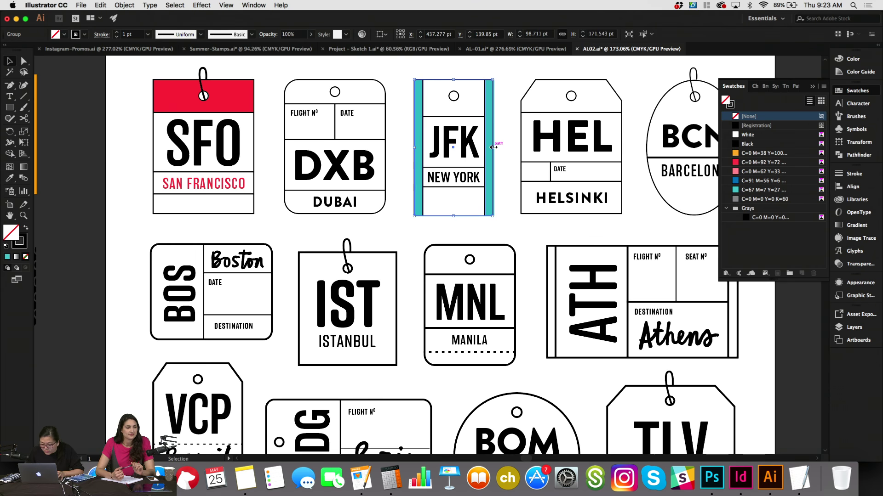
{"action": "key", "text": "super+equal"}
{"action": "key", "text": "super+equal"}
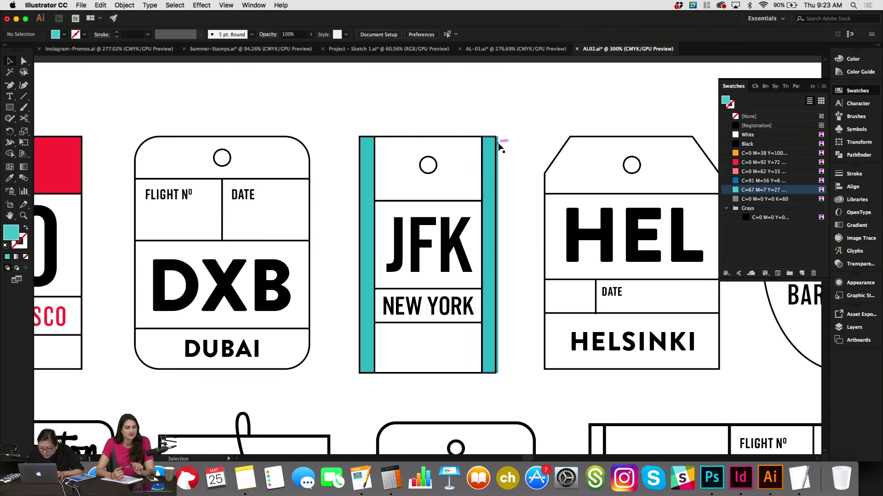
{"action": "left_click", "coordinate": [491, 202]}
{"action": "left_click_drag", "start_coordinate": [498, 255], "coordinate": [496, 255]}
{"action": "left_click", "coordinate": [512, 258]}
{"action": "scroll", "coordinate": [512, 258], "scroll_direction": "down", "scroll_amount": 1}
{"action": "left_click", "coordinate": [495, 254]}
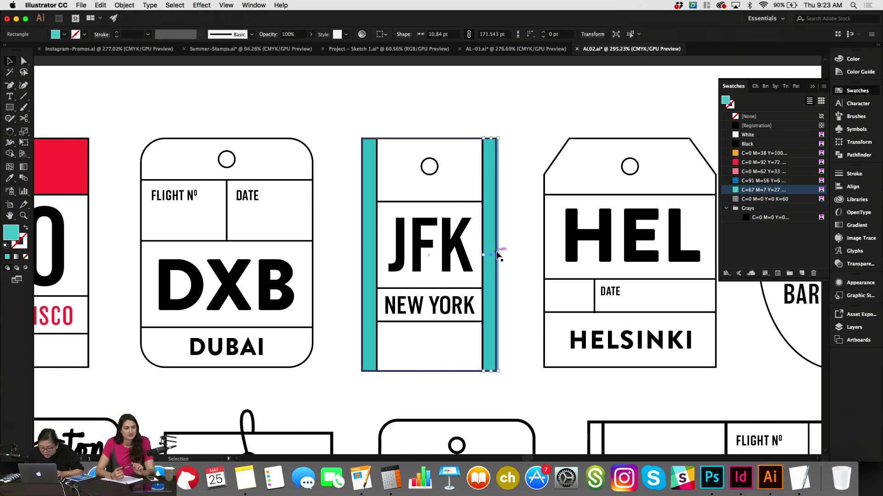
{"action": "scroll", "coordinate": [496, 254], "scroll_direction": "up", "scroll_amount": 1}
{"action": "mouse_move", "coordinate": [500, 257]}
{"action": "left_mouse_down"}
{"action": "mouse_move", "coordinate": [501, 299]}
{"action": "mouse_move", "coordinate": [501, 249]}
{"action": "mouse_move", "coordinate": [501, 299]}
{"action": "mouse_move", "coordinate": [498, 256]}
{"action": "left_mouse_up"}
{"action": "left_click", "coordinate": [512, 255]}
{"action": "scroll", "coordinate": [512, 255], "scroll_direction": "down", "scroll_amount": 3}
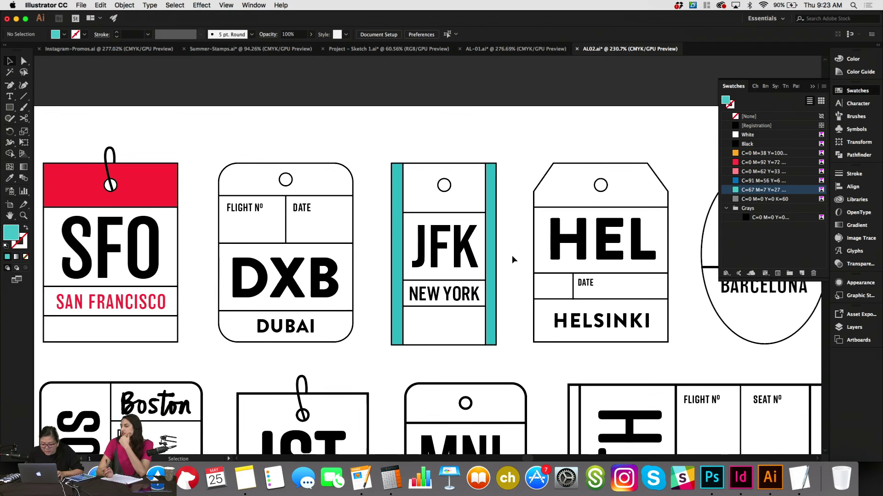
Nudge the red block of the SFO tag out of its outline and return it to its place.
{"action": "scroll", "coordinate": [509, 267], "scroll_direction": "down", "scroll_amount": 2}
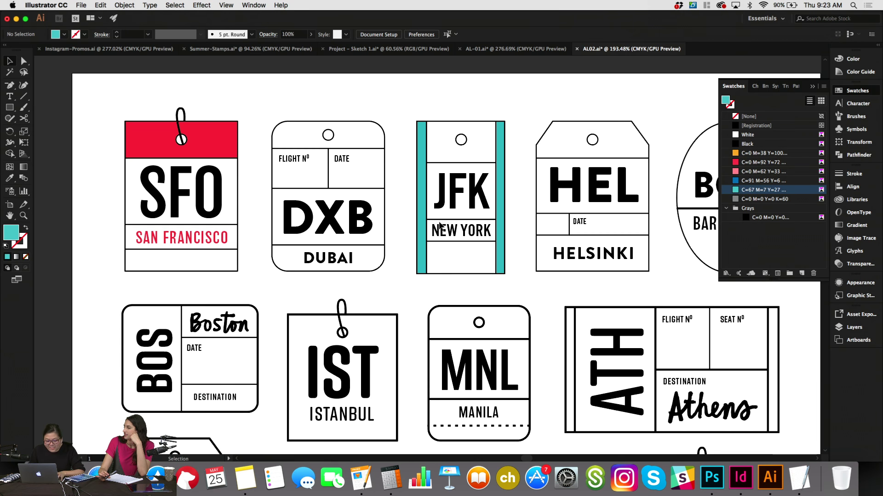
{"action": "left_click", "coordinate": [220, 136]}
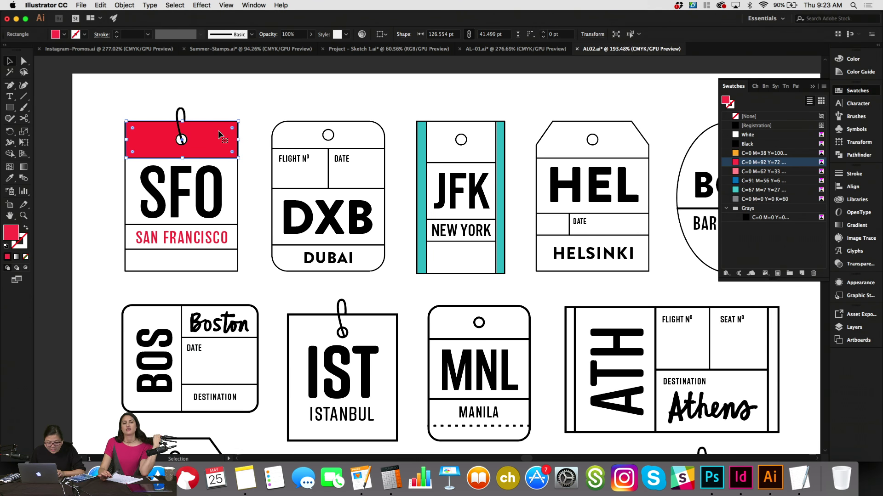
{"action": "key", "text": "Right"}
{"action": "key", "text": "Right"}
{"action": "key", "text": "Up"}
{"action": "key", "text": "Up"}
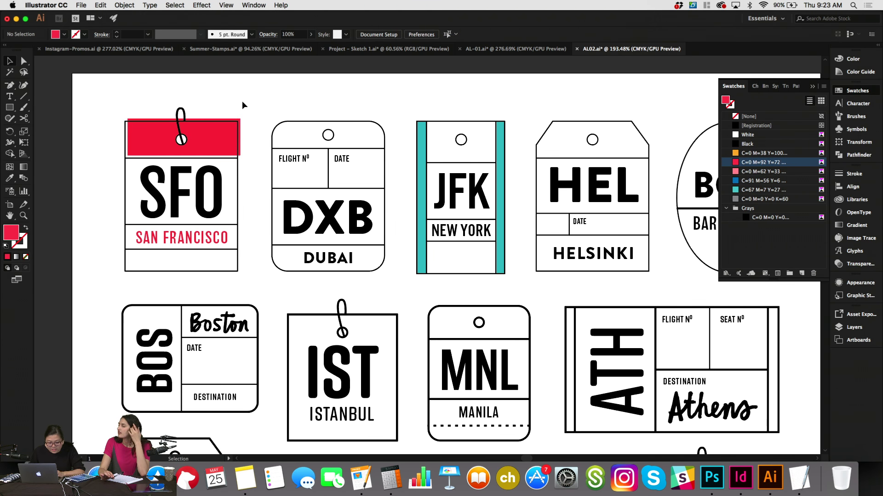
{"action": "key", "text": "Down"}
{"action": "key", "text": "Down"}
{"action": "key", "text": "a"}
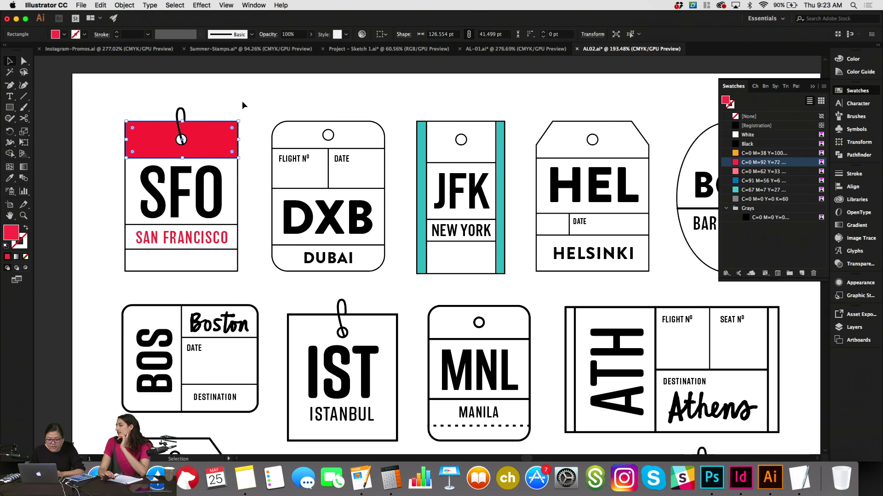
{"action": "left_click", "coordinate": [242, 102]}
{"action": "scroll", "coordinate": [243, 102], "scroll_direction": "right", "scroll_amount": 3}
{"action": "scroll", "coordinate": [242, 102], "scroll_direction": "down", "scroll_amount": 1}
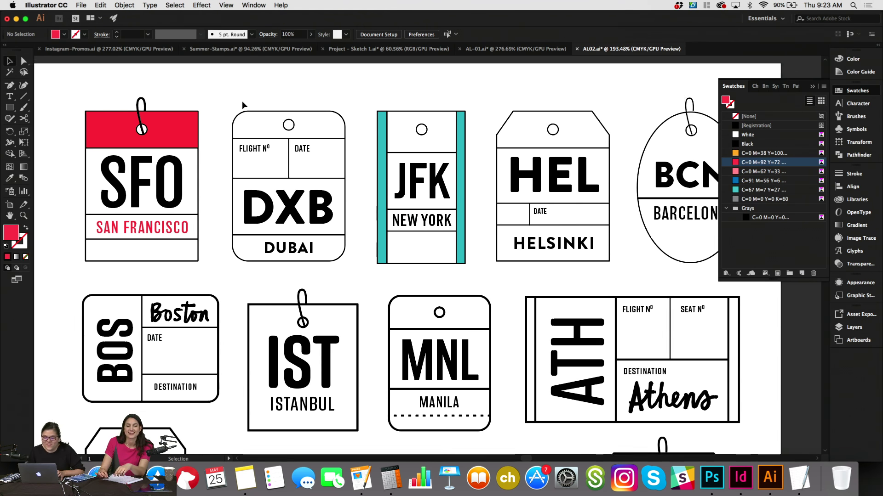
{"action": "scroll", "coordinate": [490, 107], "scroll_direction": "right", "scroll_amount": 1}
{"action": "scroll", "coordinate": [478, 107], "scroll_direction": "left", "scroll_amount": 1}
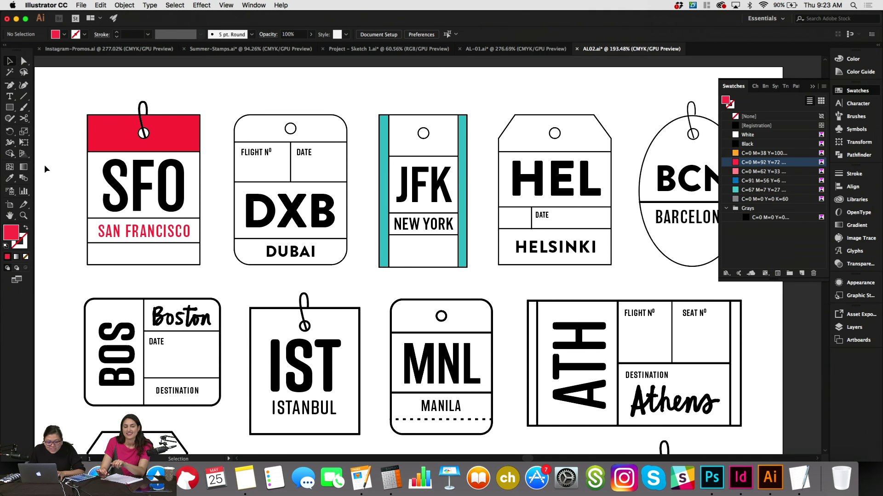
{"action": "key", "text": "v"}
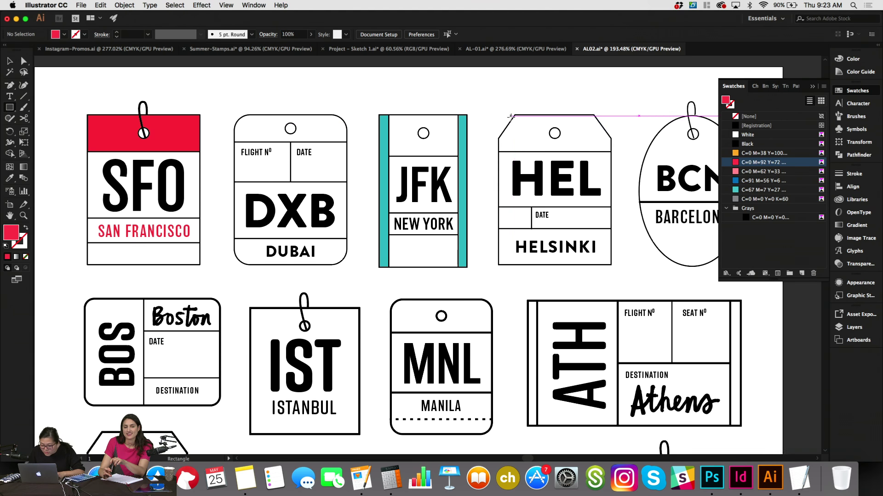
{"action": "left_click", "coordinate": [520, 117]}
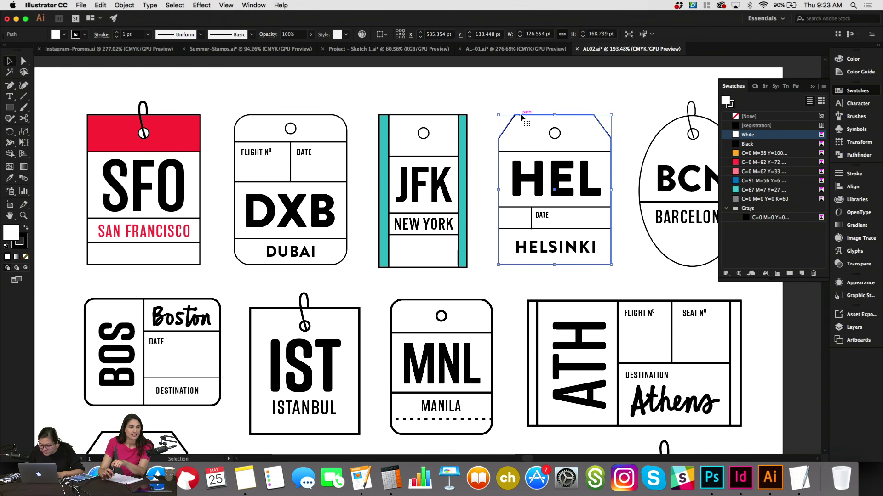
{"action": "left_click", "coordinate": [593, 97]}
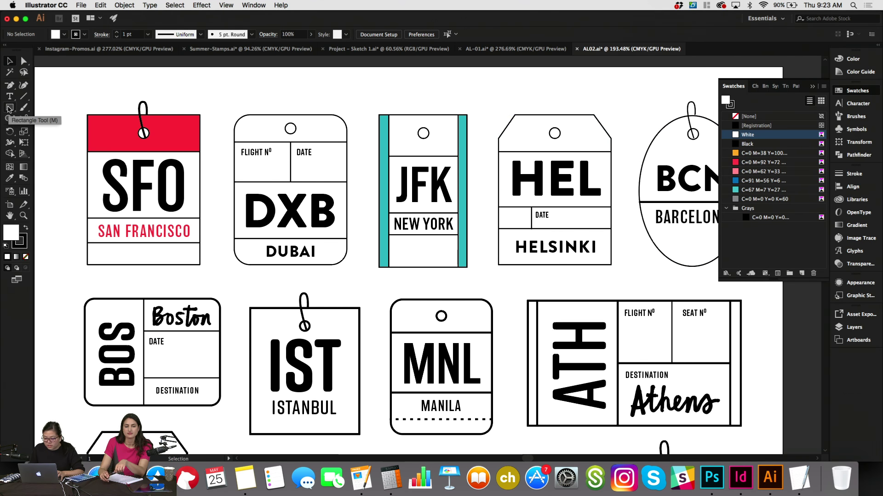
Fill the oval of the BCN tag with the orange swatch C=0 M=38 Y=100.
{"action": "left_click", "coordinate": [671, 125]}
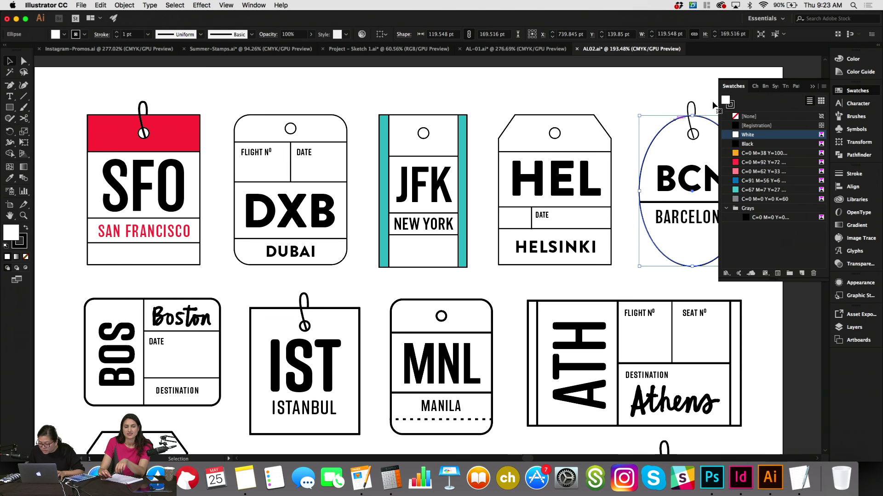
{"action": "left_click", "coordinate": [740, 153]}
{"action": "scroll", "coordinate": [596, 187], "scroll_direction": "right", "scroll_amount": 5}
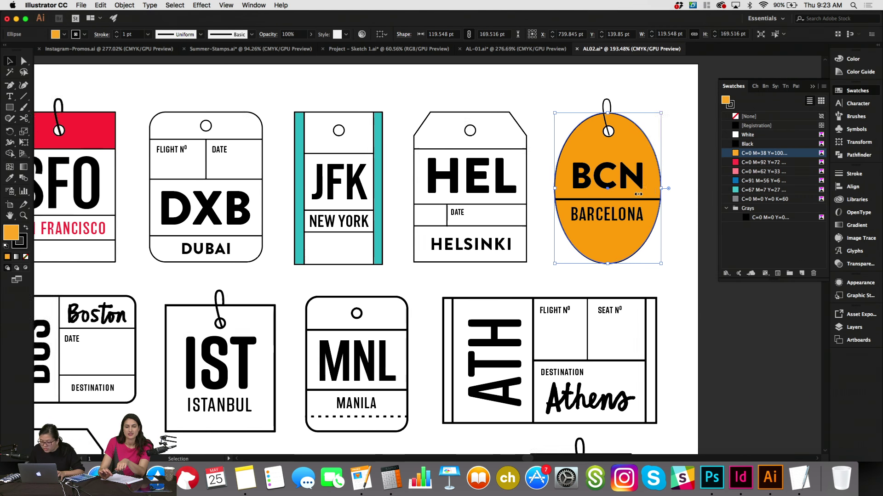
Recolour the BCN lettering with the White swatch.
{"action": "left_click", "coordinate": [596, 186]}
{"action": "left_click", "coordinate": [748, 135]}
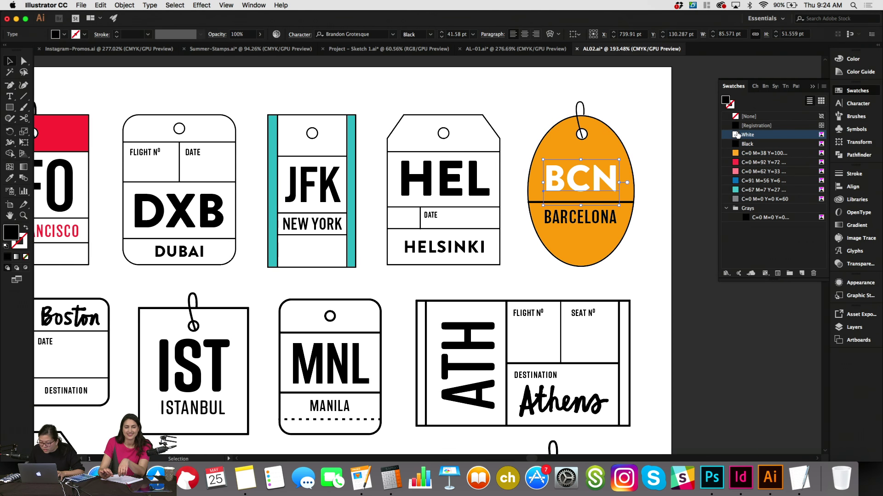
{"action": "left_click", "coordinate": [675, 202]}
{"action": "left_click", "coordinate": [611, 202]}
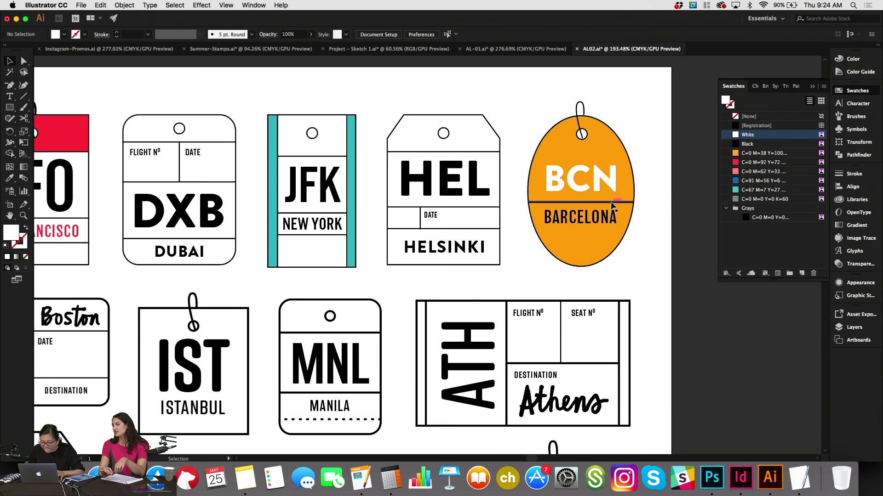
{"action": "left_click", "coordinate": [730, 105]}
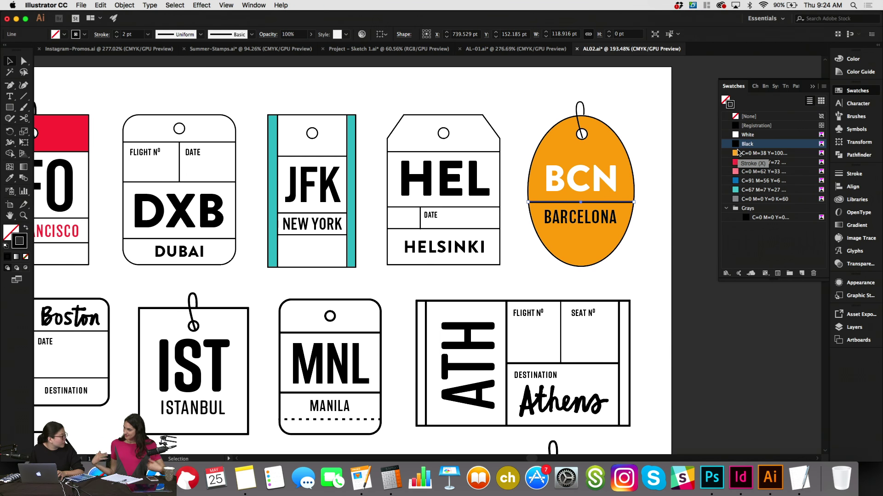
{"action": "left_click", "coordinate": [598, 144]}
{"action": "left_click", "coordinate": [739, 162]}
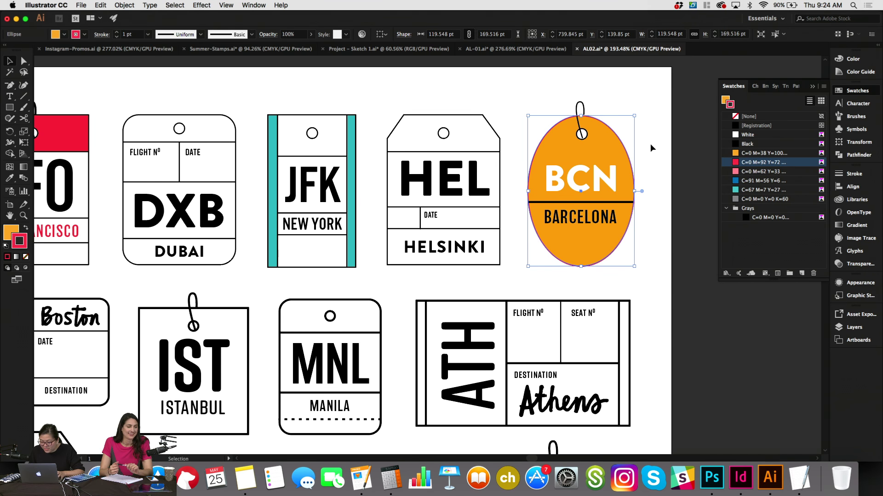
{"action": "left_click", "coordinate": [736, 143]}
Fill the BCN tag's oval with red C=0 M=92 Y=72 and give its divider line an orange C=0 M=38 Y=100 stroke.
{"action": "left_click", "coordinate": [726, 99]}
{"action": "left_click", "coordinate": [736, 162]}
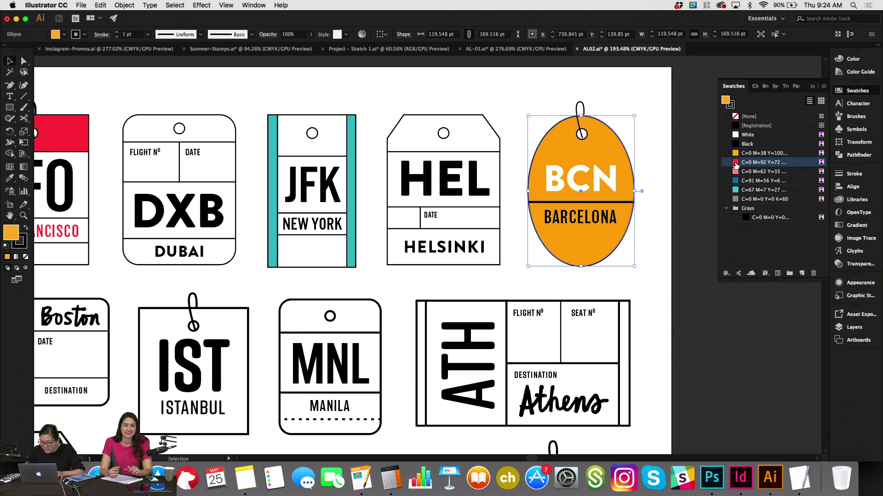
{"action": "left_click", "coordinate": [604, 202]}
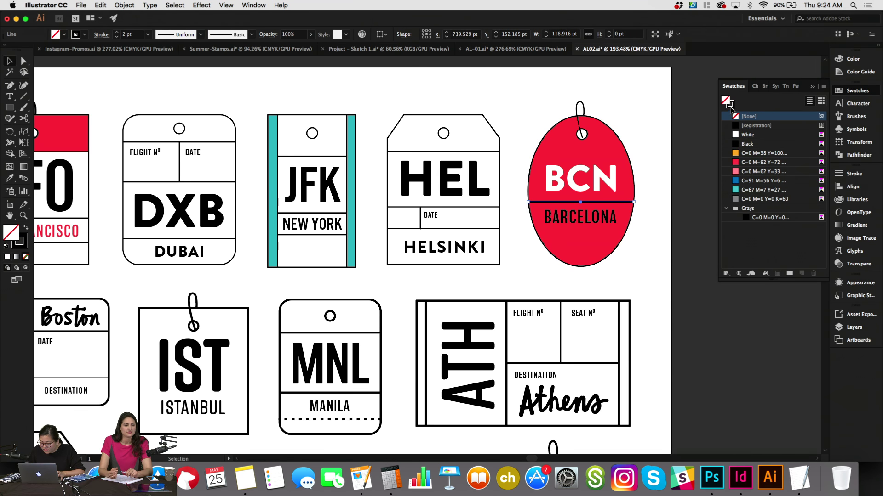
{"action": "key", "text": "x"}
{"action": "left_click", "coordinate": [737, 153]}
Recolour the BARCELONA text on the BCN tag with the White swatch.
{"action": "left_click", "coordinate": [612, 221]}
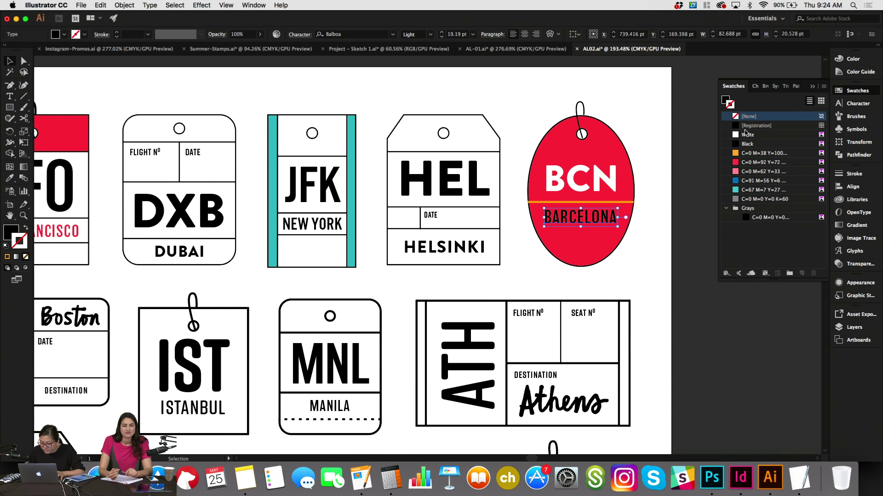
{"action": "left_click", "coordinate": [746, 135]}
{"action": "left_click", "coordinate": [735, 116]}
{"action": "key", "text": "x"}
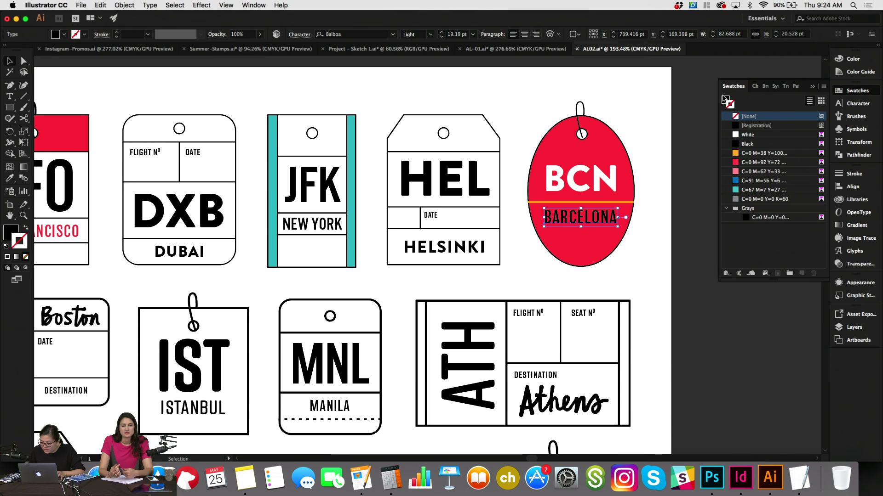
{"action": "left_click", "coordinate": [739, 136]}
{"action": "scroll", "coordinate": [653, 254], "scroll_direction": "down", "scroll_amount": 3}
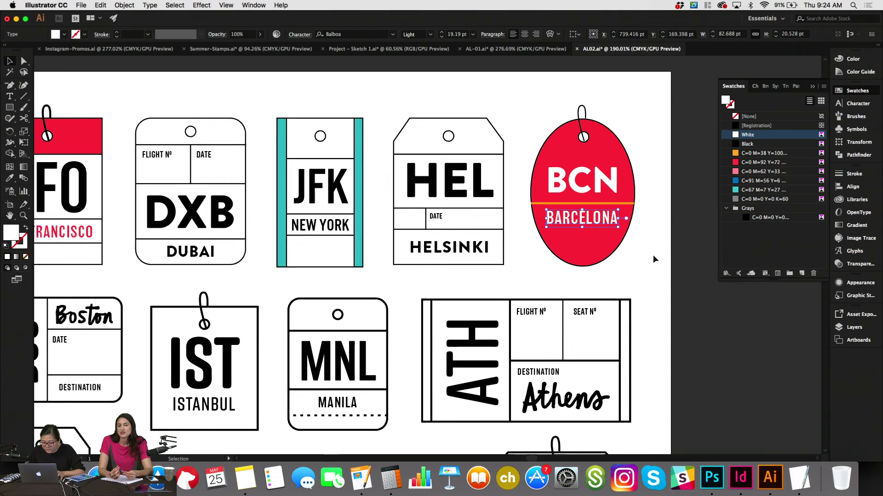
{"action": "left_click", "coordinate": [497, 95]}
Fill the DXB tag's body with teal C=67 M=7 Y=27 and lighten it to the palest Color Guide tint.
{"action": "scroll", "coordinate": [501, 95], "scroll_direction": "left", "scroll_amount": 3}
{"action": "scroll", "coordinate": [500, 95], "scroll_direction": "down", "scroll_amount": 1}
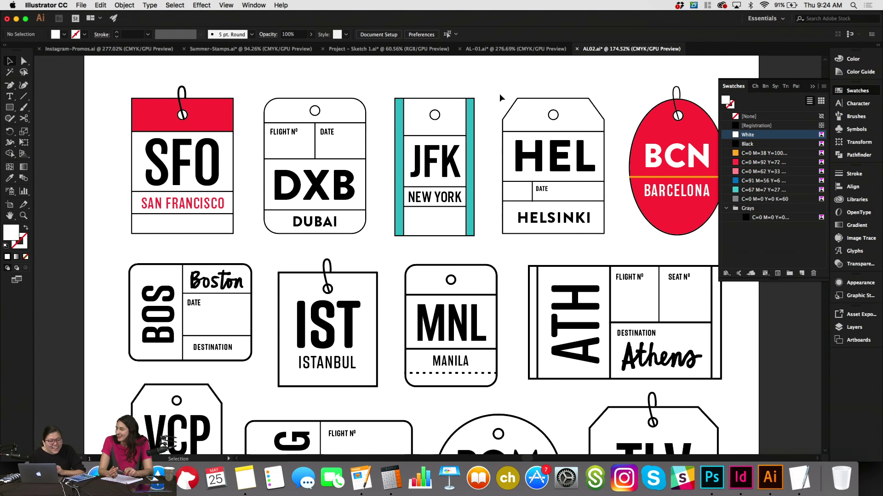
{"action": "scroll", "coordinate": [499, 93], "scroll_direction": "down", "scroll_amount": 2}
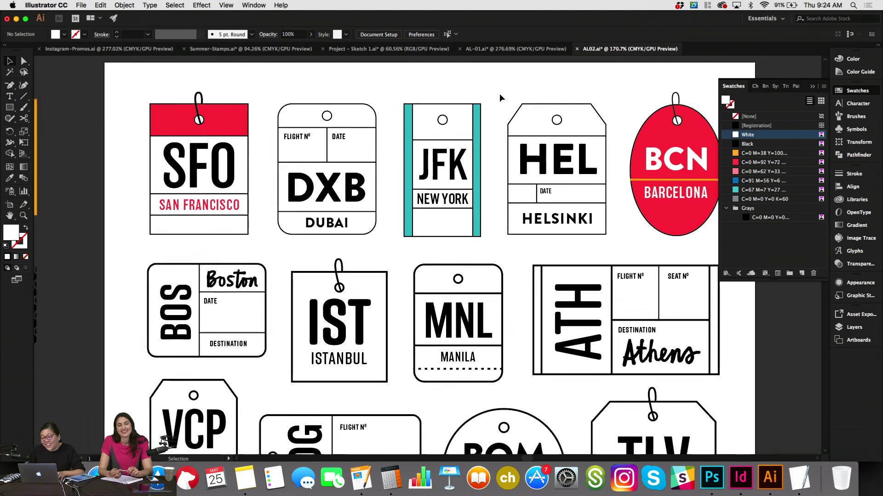
{"action": "scroll", "coordinate": [370, 96], "scroll_direction": "down", "scroll_amount": 2}
{"action": "scroll", "coordinate": [370, 96], "scroll_direction": "right", "scroll_amount": 1}
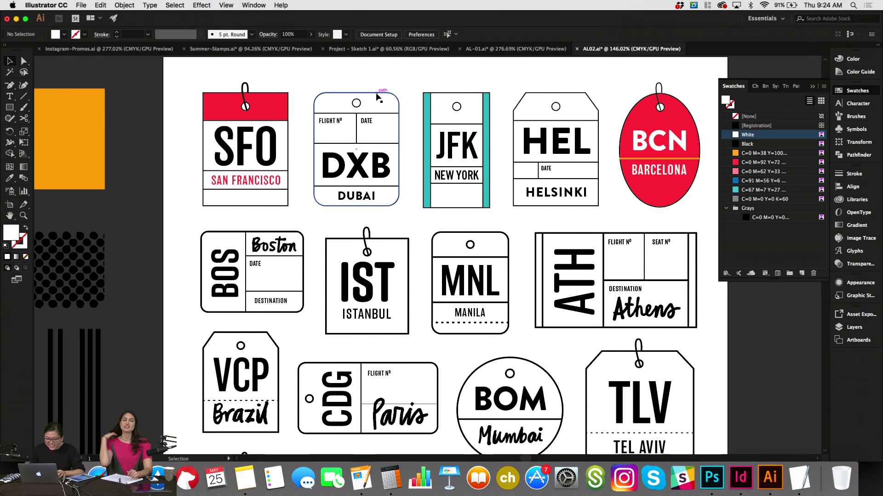
{"action": "left_click", "coordinate": [374, 95]}
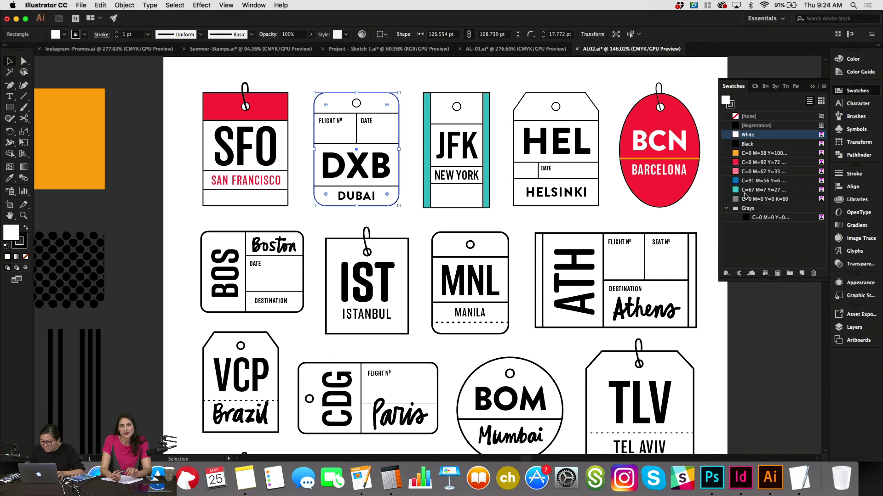
{"action": "left_click", "coordinate": [746, 191]}
{"action": "left_click", "coordinate": [879, 73]}
{"action": "left_click", "coordinate": [804, 92]}
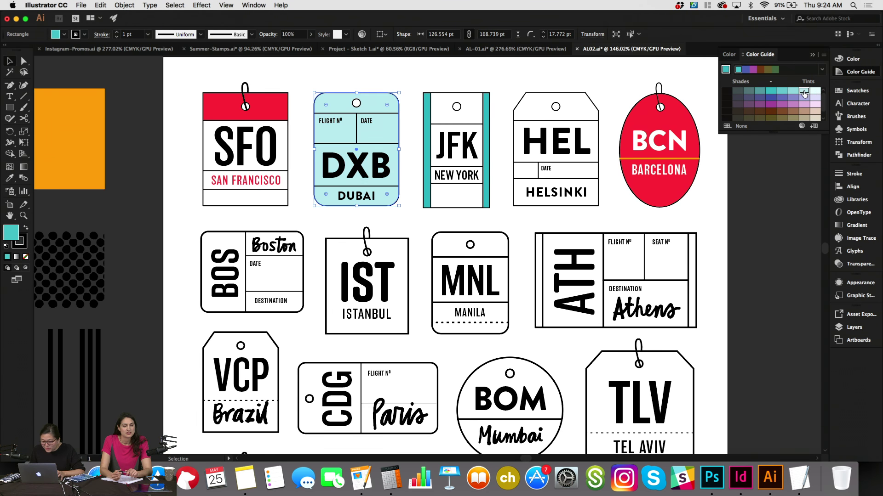
{"action": "left_click", "coordinate": [815, 91]}
{"action": "left_click", "coordinate": [675, 74]}
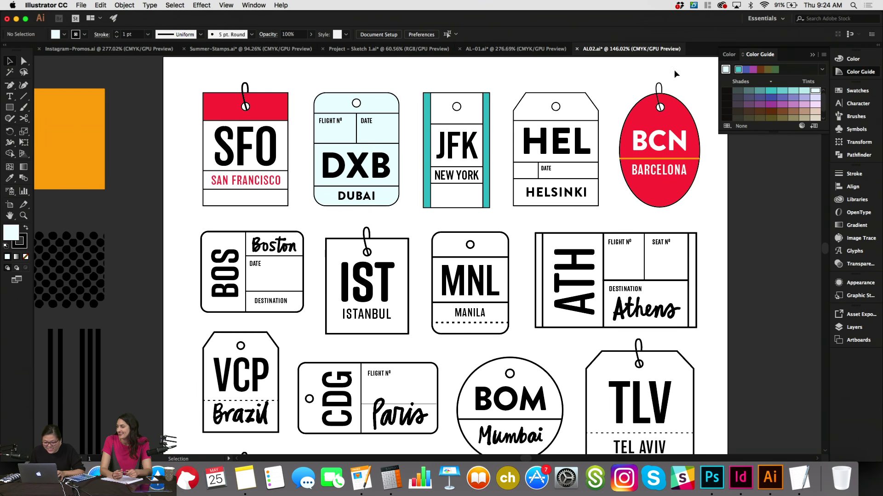
Fill the DXB tag's body with the orange swatch C=0 M=38 Y=100.
{"action": "key", "text": "a"}
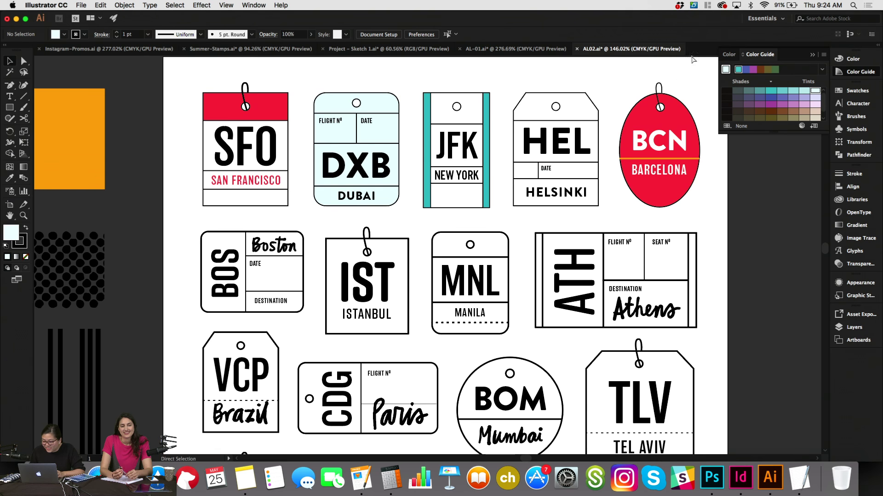
{"action": "left_click", "coordinate": [858, 91]}
{"action": "key", "text": "v"}
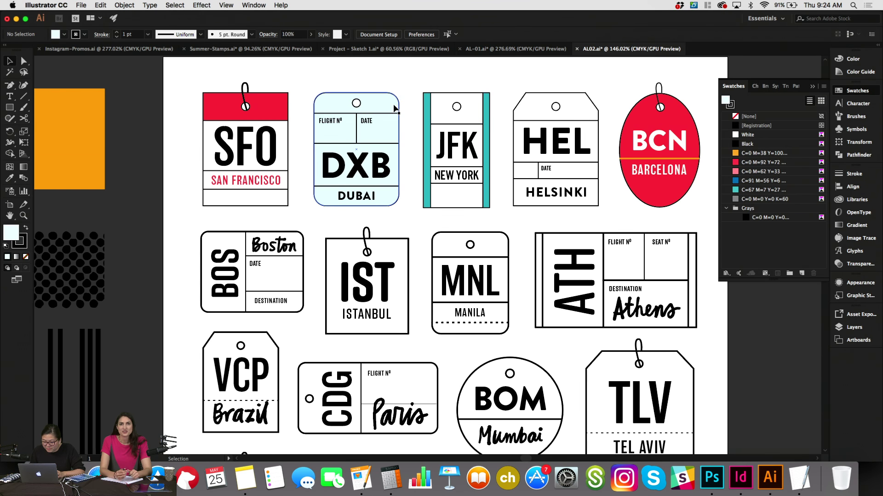
{"action": "left_click", "coordinate": [350, 138]}
{"action": "left_click", "coordinate": [759, 153]}
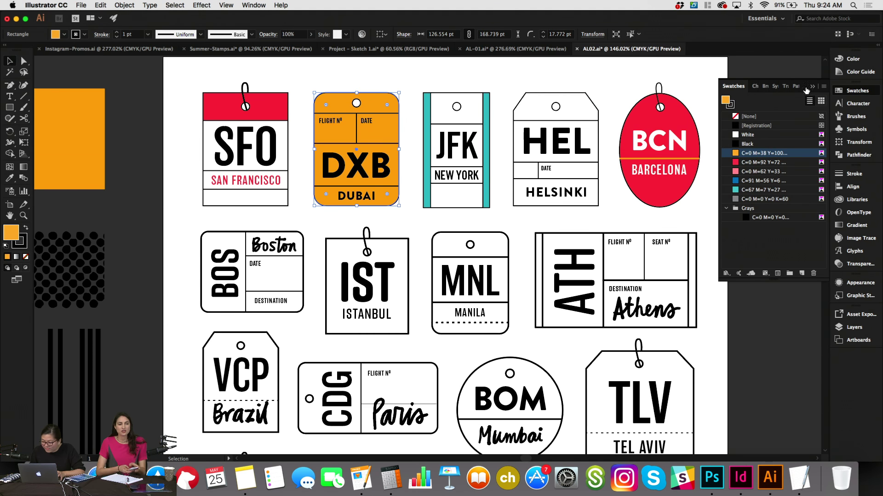
Lighten the DXB tag's orange fill to the palest tint offered by the Color Guide.
{"action": "left_click", "coordinate": [850, 73]}
{"action": "left_click", "coordinate": [805, 94]}
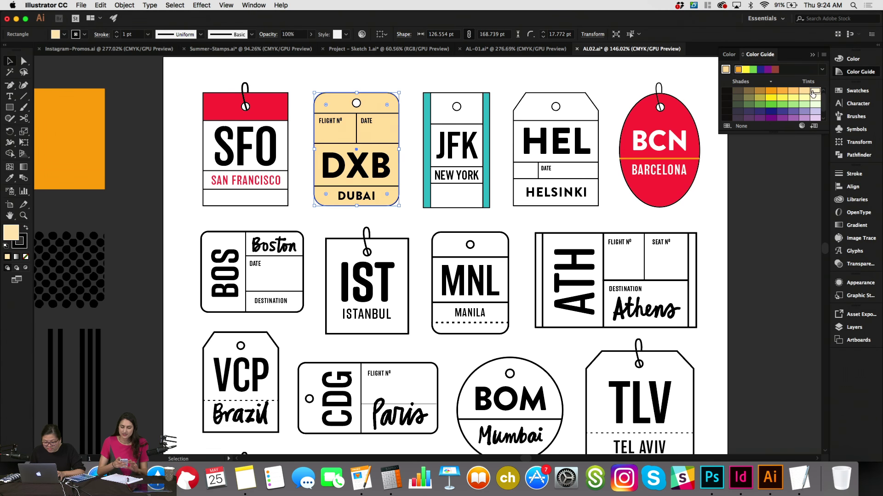
{"action": "left_click", "coordinate": [815, 90]}
{"action": "left_click", "coordinate": [794, 92]}
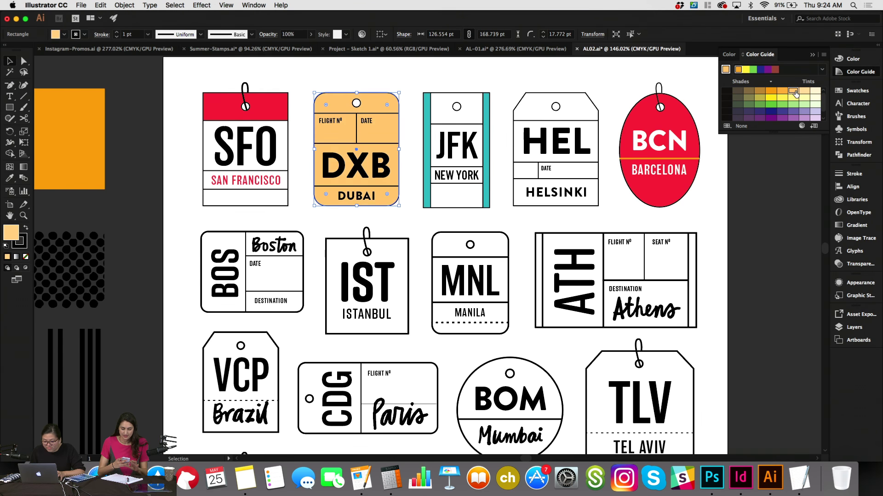
{"action": "left_click", "coordinate": [804, 91]}
{"action": "left_click", "coordinate": [813, 91]}
{"action": "left_click", "coordinate": [695, 72]}
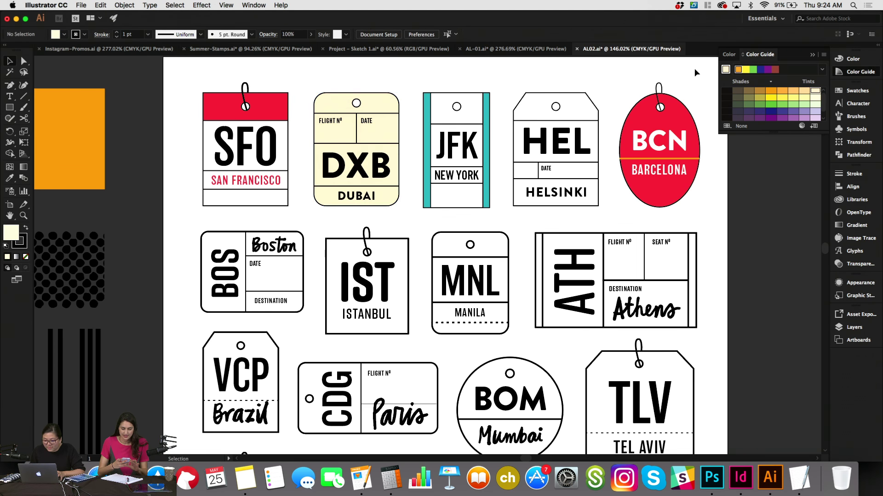
{"action": "left_click", "coordinate": [860, 72]}
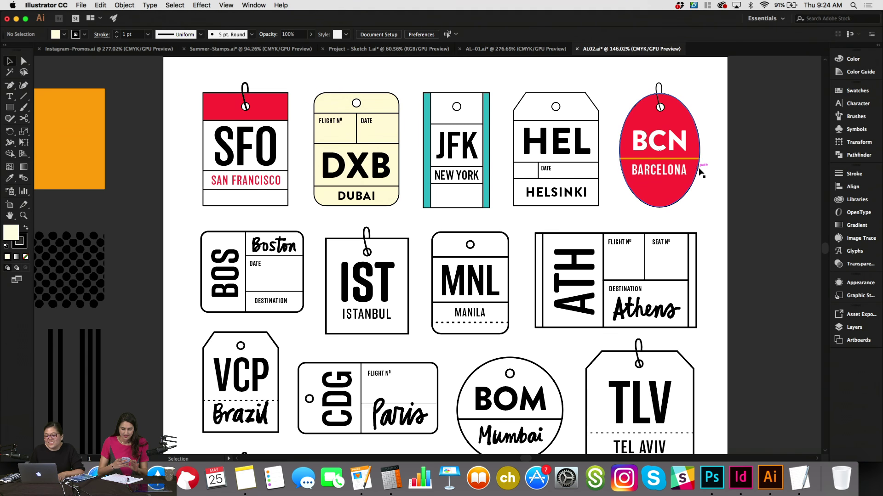
Recolour the large DXB lettering with the orange swatch C=0 M=38 Y=100.
{"action": "scroll", "coordinate": [702, 169], "scroll_direction": "left", "scroll_amount": 1}
{"action": "left_click", "coordinate": [390, 171]}
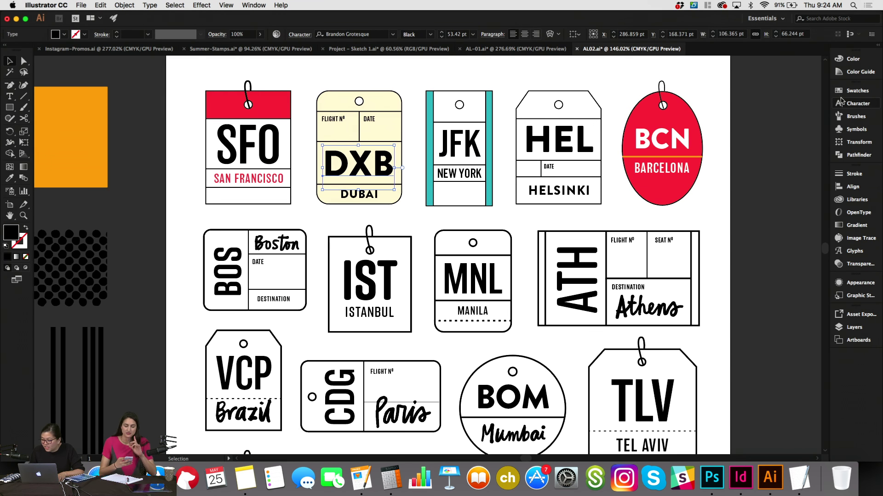
{"action": "left_click", "coordinate": [869, 95]}
{"action": "left_click", "coordinate": [756, 153]}
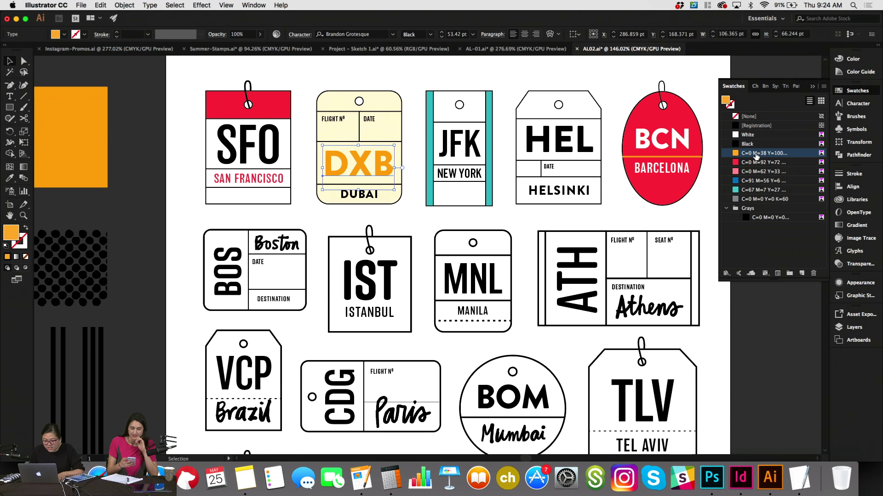
Try the orange swatch C=0 M=38 Y=100 on the DUBAI text and undo it.
{"action": "left_click", "coordinate": [348, 197]}
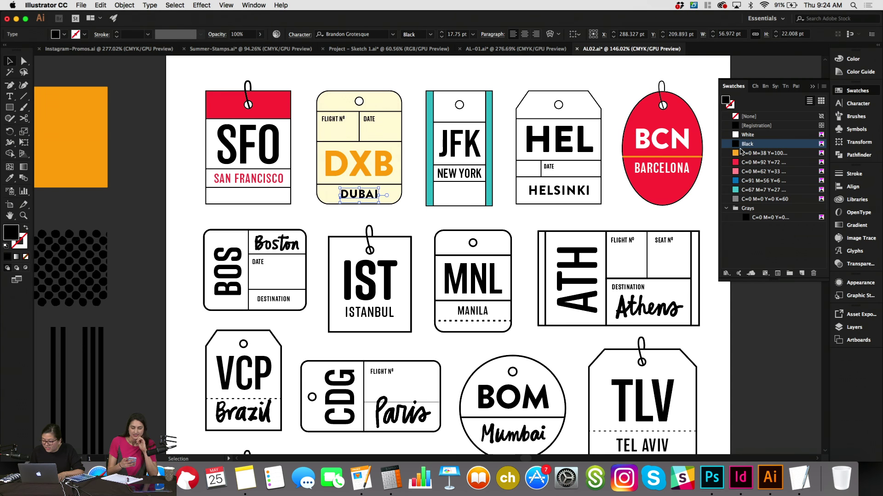
{"action": "left_click", "coordinate": [741, 151]}
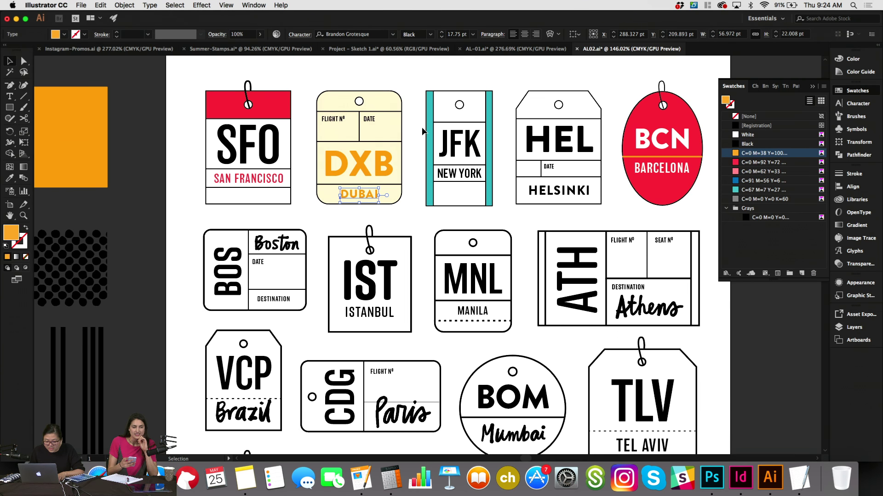
{"action": "key", "text": "super+z"}
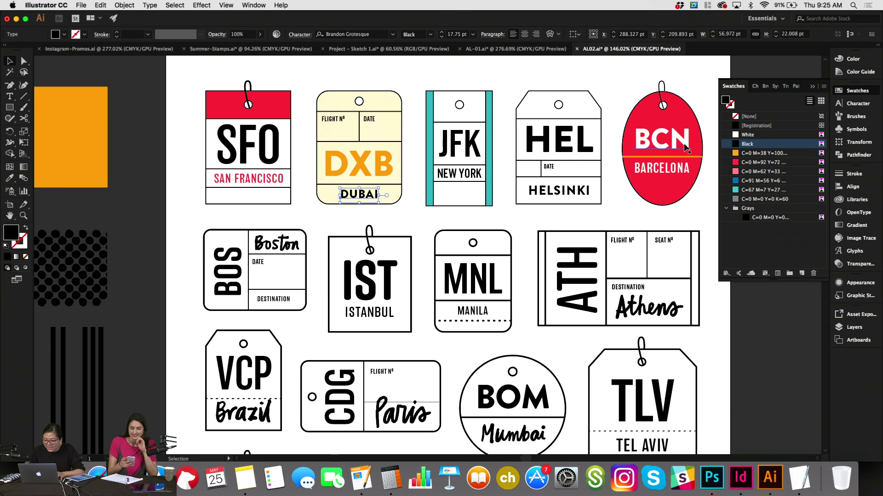
{"action": "double_click", "coordinate": [685, 147]}
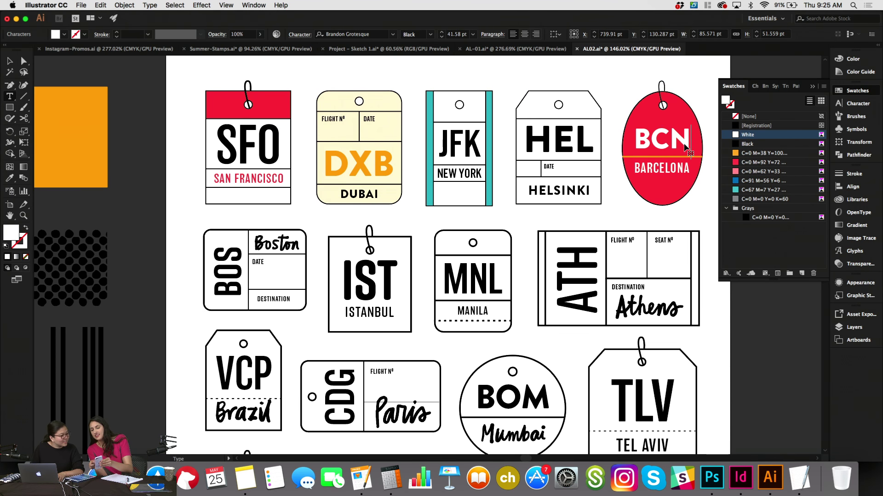
{"action": "key", "text": "Escape"}
{"action": "left_click", "coordinate": [694, 83]}
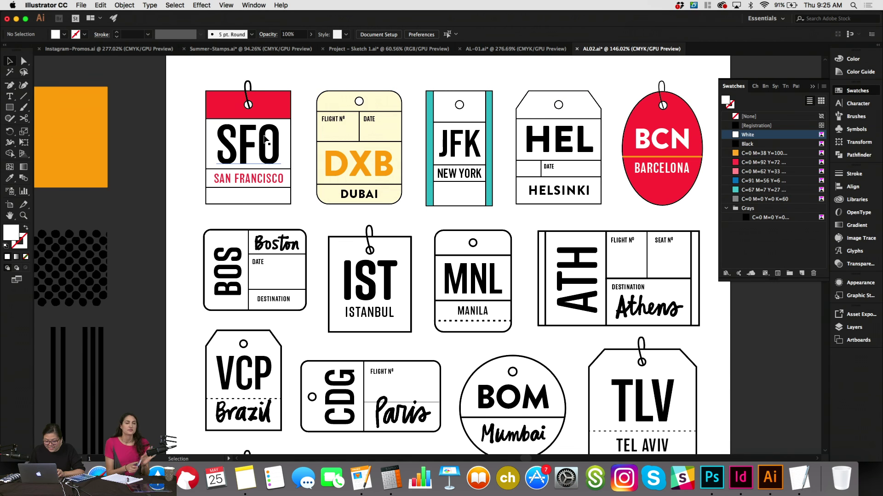
Draw a rectangle about 127 by 41 pt over the HEL tag's HELSINKI section and fill it with blue C=91 M=56 Y=6.
{"action": "scroll", "coordinate": [264, 138], "scroll_direction": "down", "scroll_amount": 4}
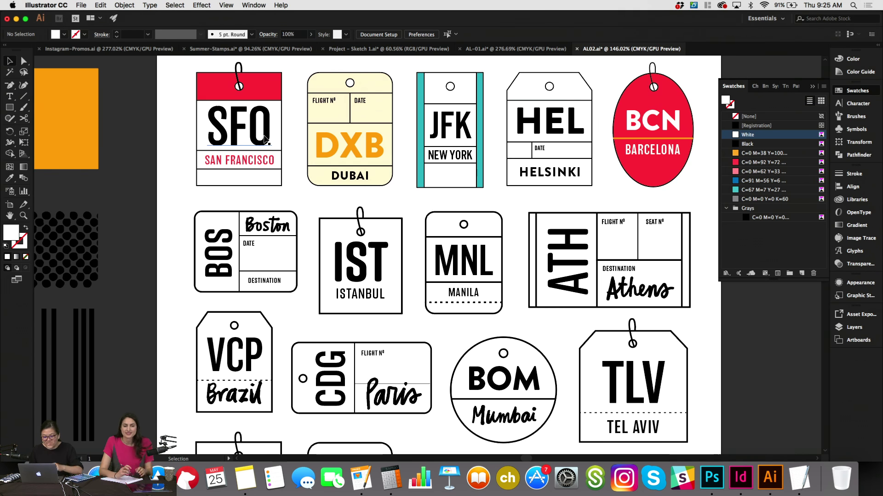
{"action": "left_click", "coordinate": [9, 108]}
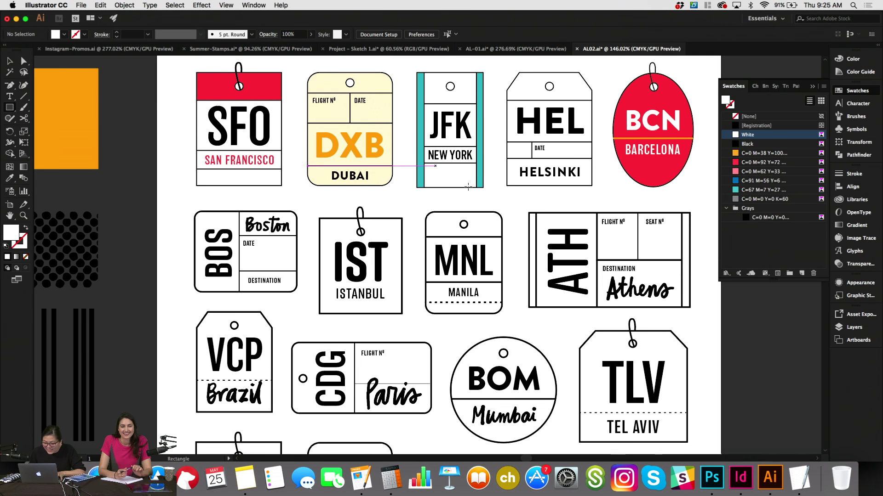
{"action": "left_click_drag", "start_coordinate": [506, 159], "coordinate": [592, 186]}
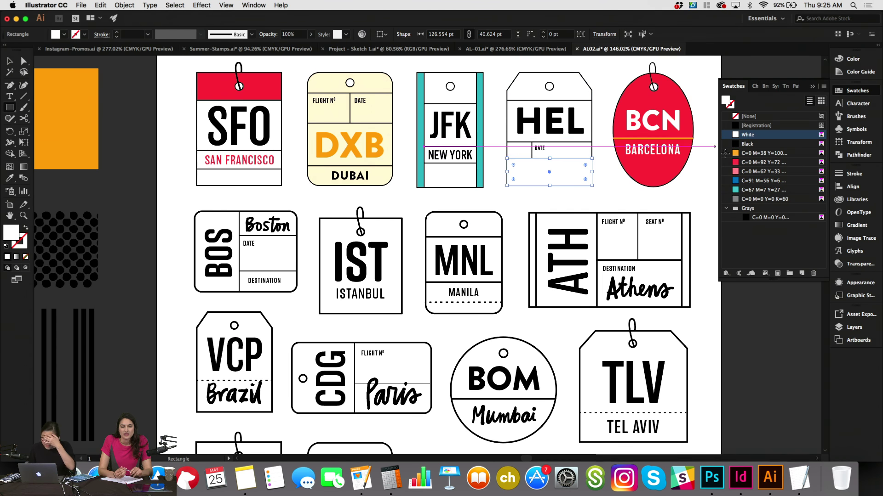
{"action": "left_click", "coordinate": [771, 180]}
{"action": "key", "text": "v"}
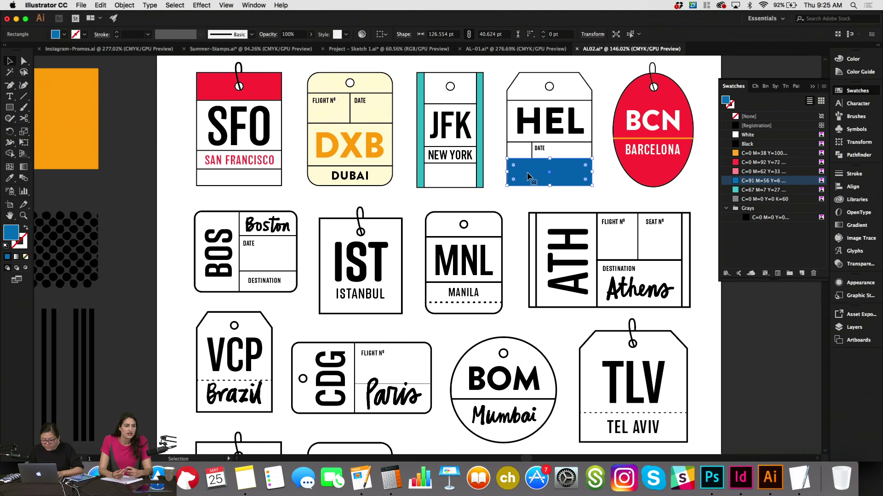
Send the blue rectangle to the back and remove the fill from the HEL tag's outline shape.
{"action": "right_click", "coordinate": [528, 176]}
{"action": "mouse_move", "coordinate": [570, 315]}
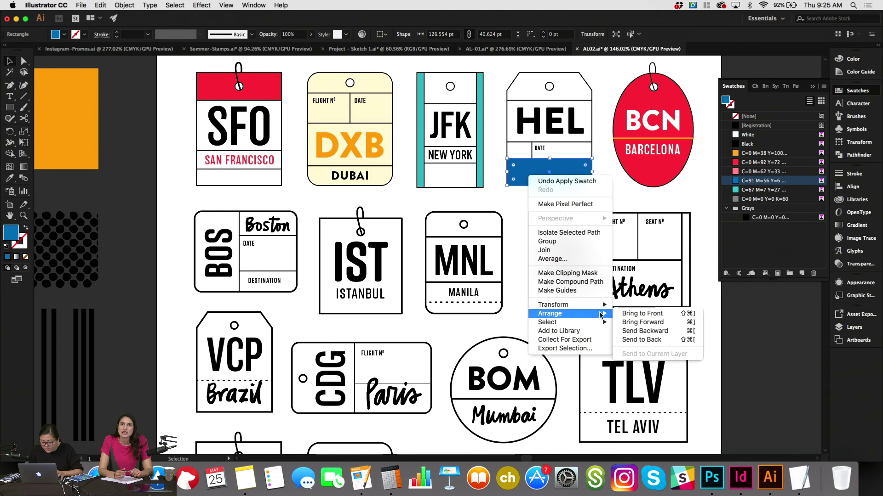
{"action": "left_click", "coordinate": [644, 341]}
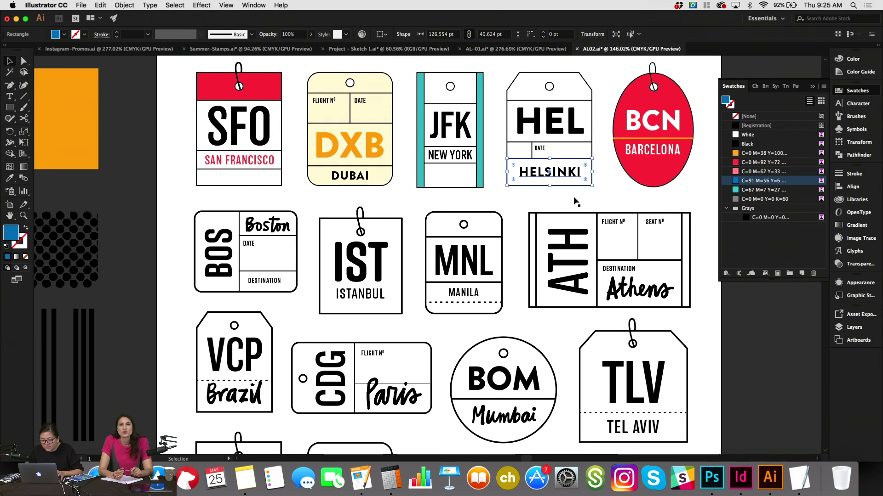
{"action": "left_click", "coordinate": [575, 133]}
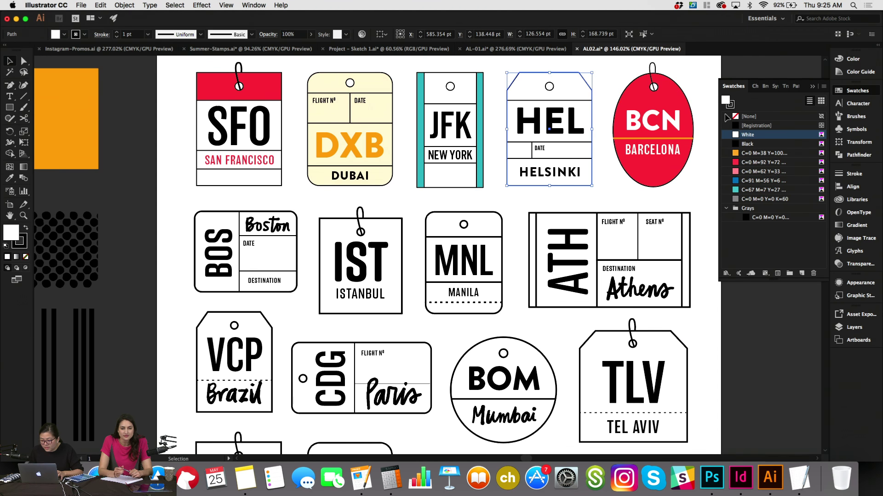
{"action": "left_click", "coordinate": [741, 118]}
Recolour the HELSINKI text with the White swatch.
{"action": "left_click", "coordinate": [550, 172]}
{"action": "left_click", "coordinate": [749, 144]}
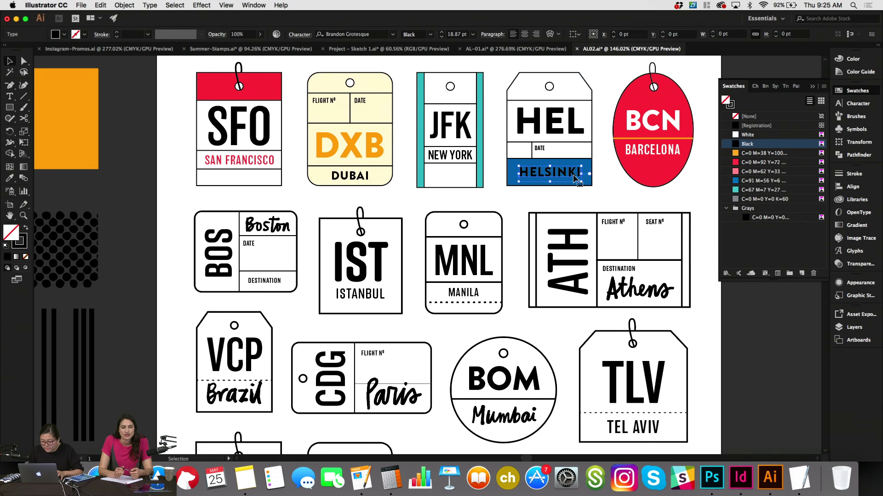
{"action": "left_click", "coordinate": [754, 137]}
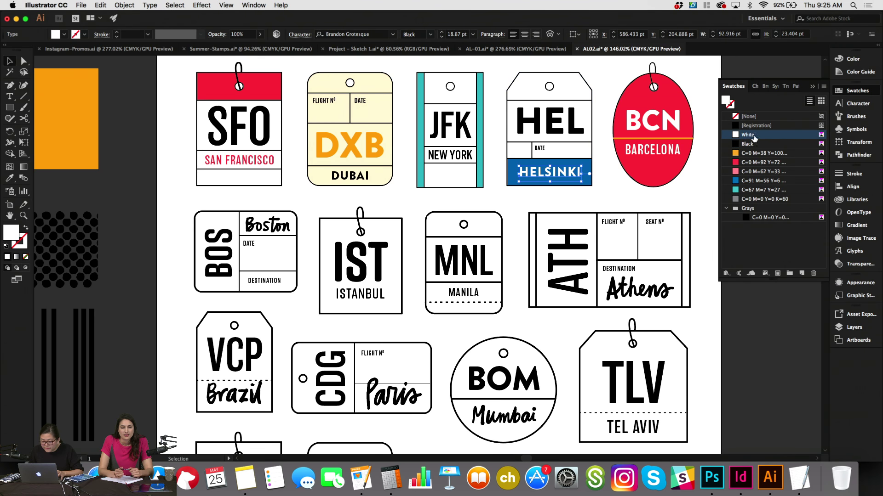
Duplicate the HEL tag's blue rectangle onto the section above the HEL code and stretch it to the tag's upper edge, about 41 pt high.
{"action": "left_click", "coordinate": [587, 181]}
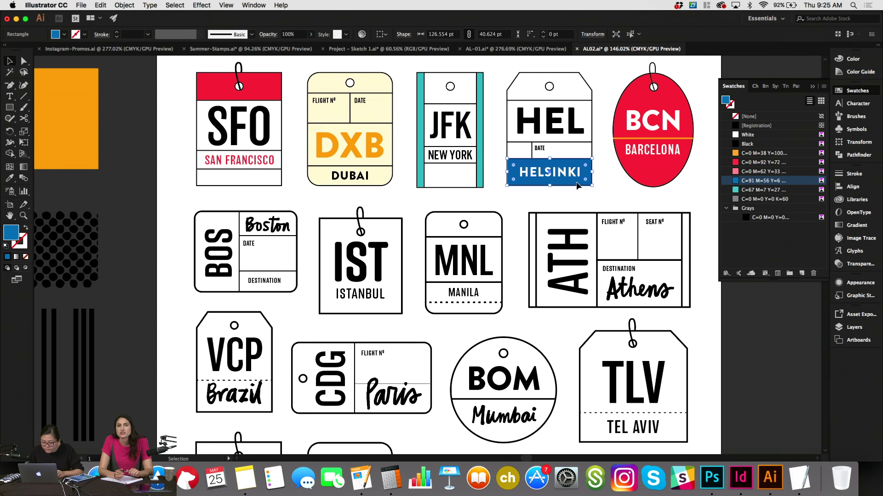
{"action": "left_click_drag", "start_coordinate": [578, 185], "coordinate": [576, 99]}
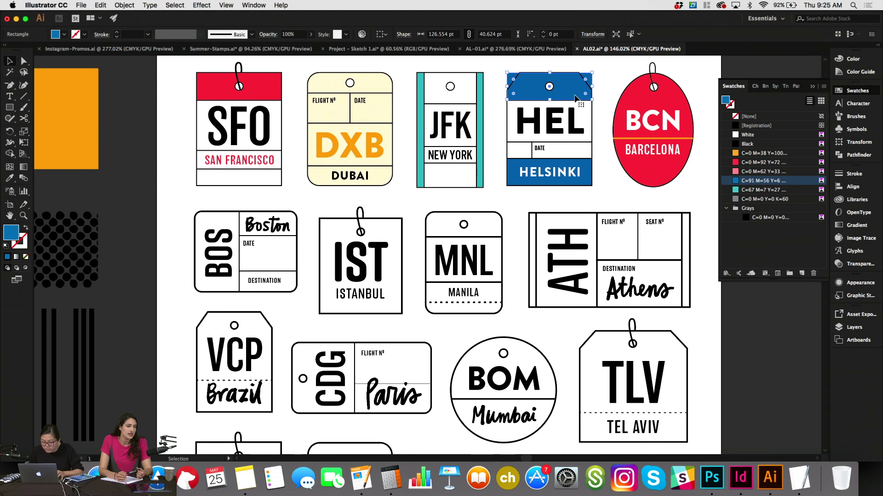
{"action": "left_click_drag", "start_coordinate": [550, 72], "coordinate": [550, 71]}
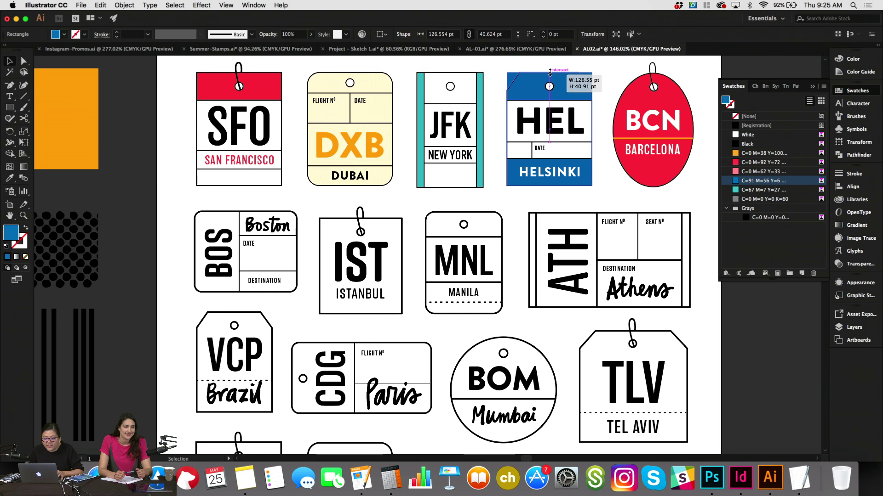
{"action": "left_click", "coordinate": [615, 61]}
{"action": "left_click", "coordinate": [570, 80]}
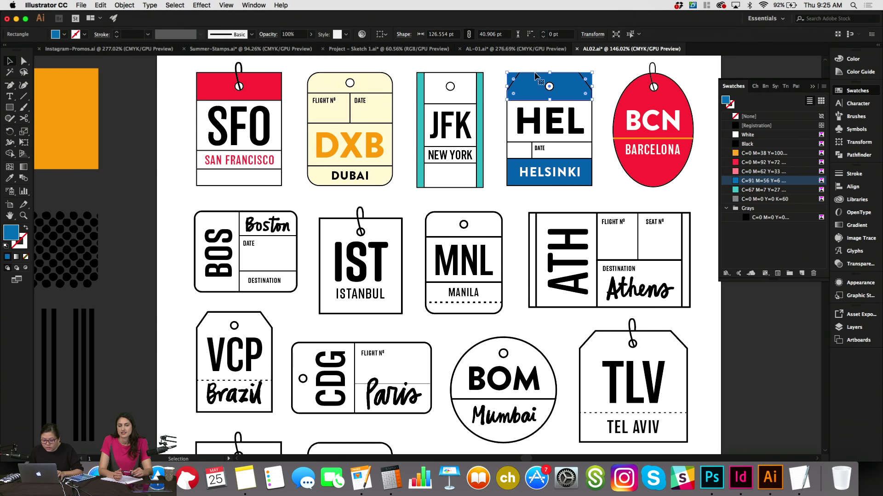
Cut the HEL tag's outline, paste it in place above the artwork and use it as a clipping mask for the upper blue rectangle.
{"action": "left_click", "coordinate": [507, 135]}
{"action": "key", "text": "a"}
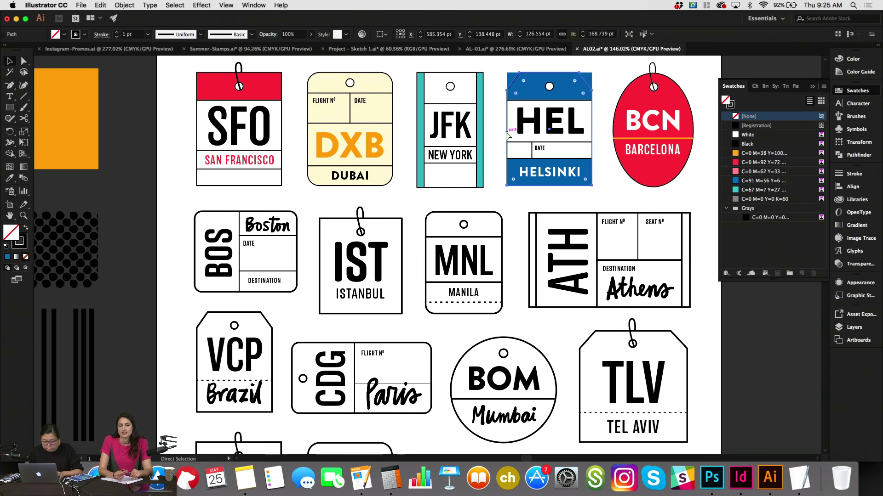
{"action": "key", "text": "super+x"}
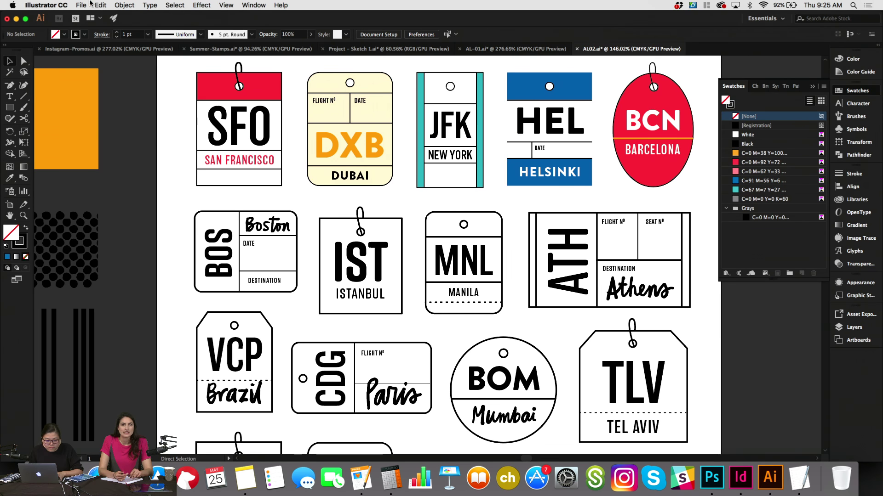
{"action": "left_click", "coordinate": [101, 5]}
{"action": "left_click", "coordinate": [119, 83]}
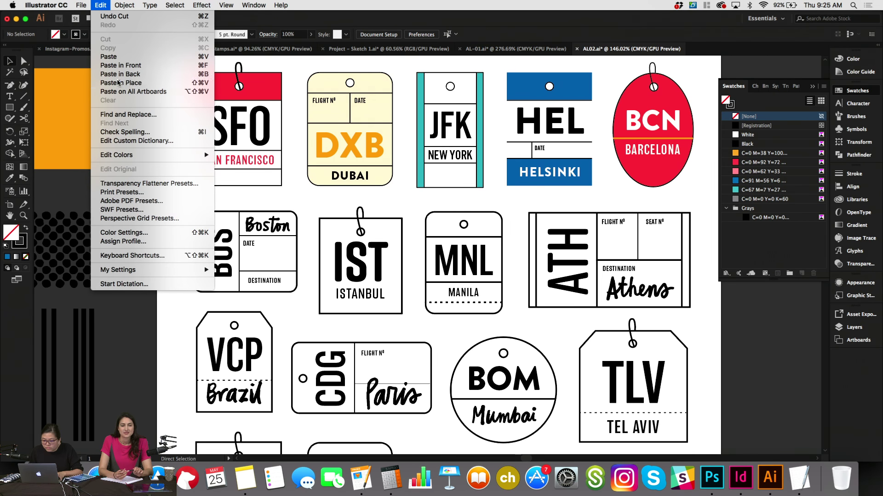
{"action": "left_click", "coordinate": [590, 80], "text": "shift"}
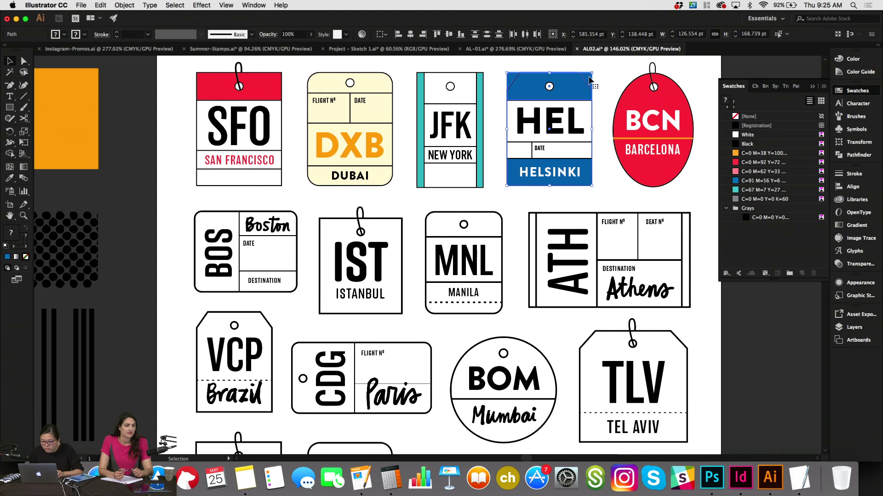
{"action": "right_click", "coordinate": [590, 80]}
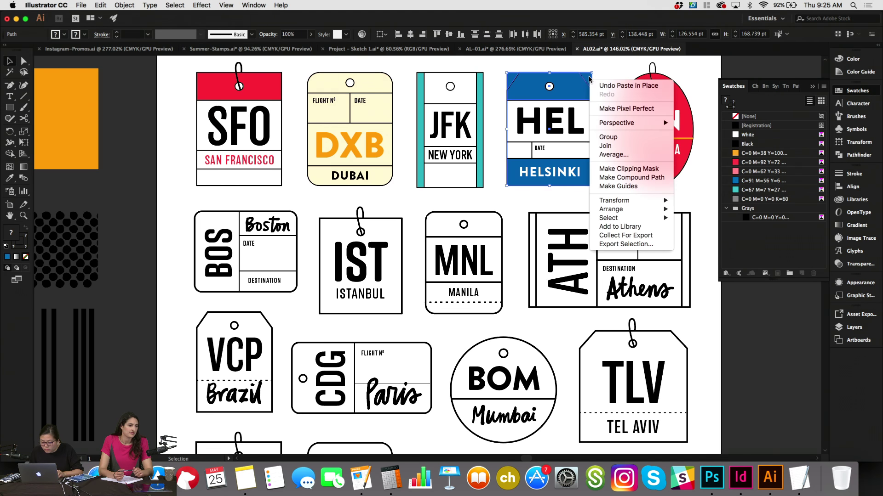
{"action": "left_click", "coordinate": [604, 169]}
{"action": "left_click", "coordinate": [597, 117]}
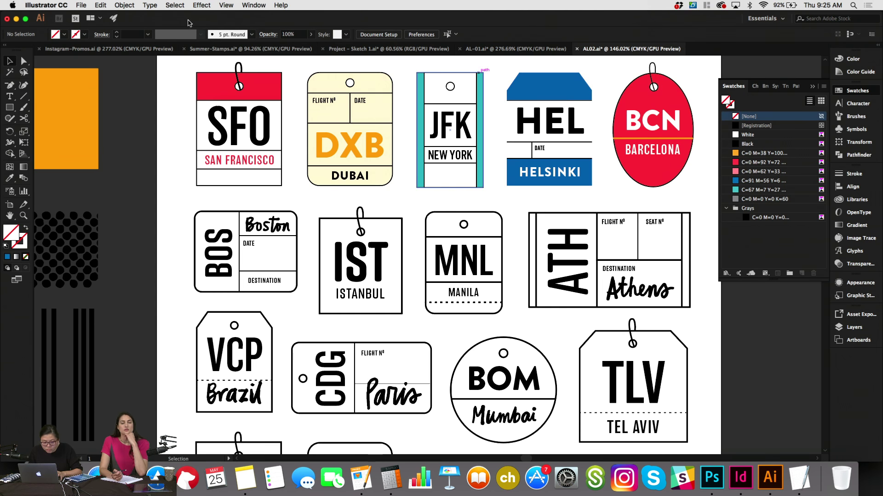
Paste the cut outline back in place over the HEL tag.
{"action": "left_click", "coordinate": [99, 5]}
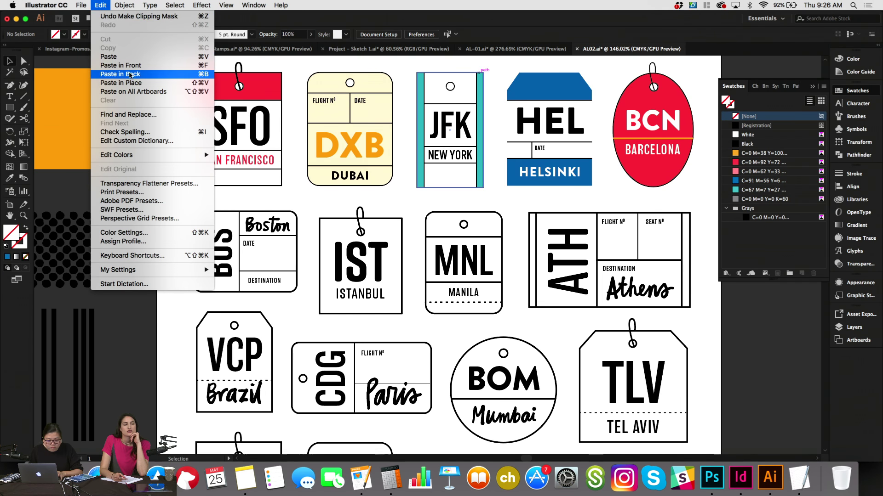
{"action": "left_click", "coordinate": [121, 83]}
{"action": "left_click", "coordinate": [603, 70]}
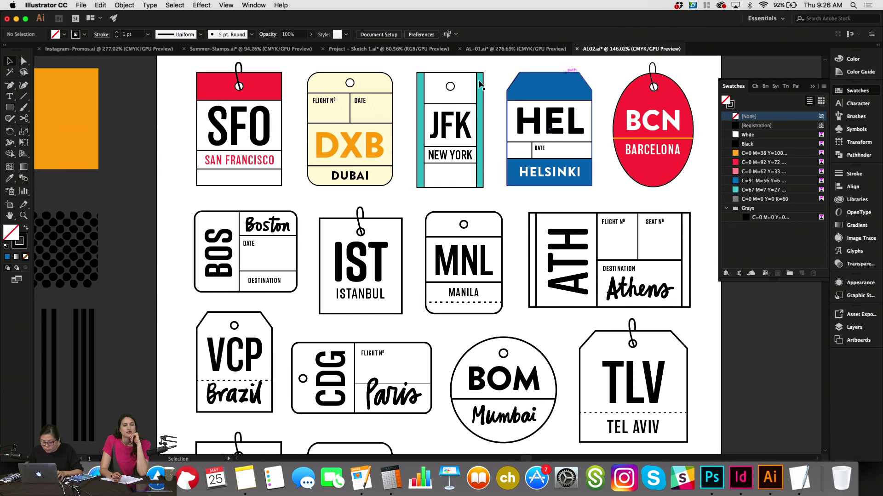
Copy the JFK tag's hole circle onto the blue section above the HEL code and bring it to the front.
{"action": "left_click", "coordinate": [450, 87]}
{"action": "left_click_drag", "start_coordinate": [450, 86], "coordinate": [550, 87]}
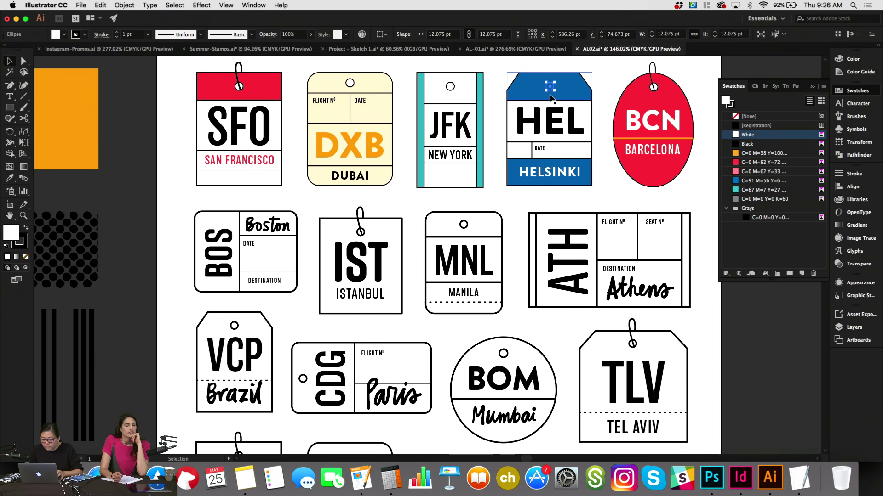
{"action": "right_click", "coordinate": [550, 87]}
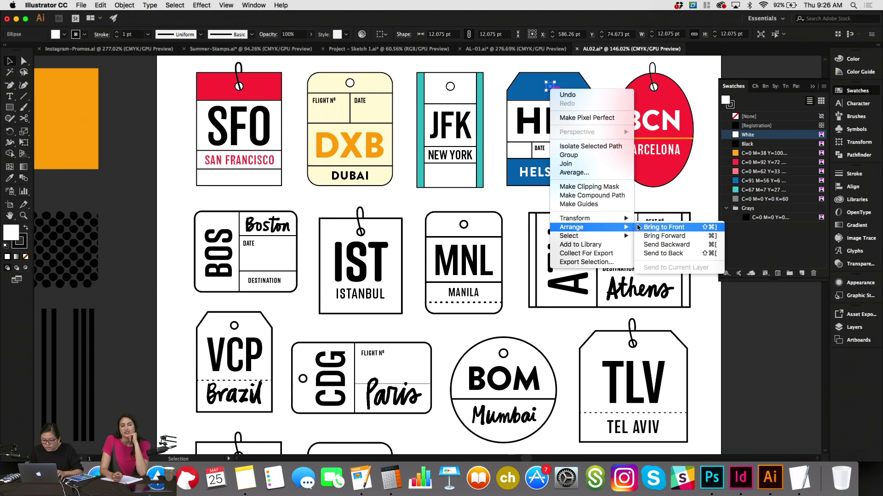
{"action": "left_click", "coordinate": [658, 227]}
{"action": "left_click", "coordinate": [684, 192]}
{"action": "scroll", "coordinate": [684, 192], "scroll_direction": "left", "scroll_amount": 2}
{"action": "scroll", "coordinate": [684, 192], "scroll_direction": "down", "scroll_amount": 2}
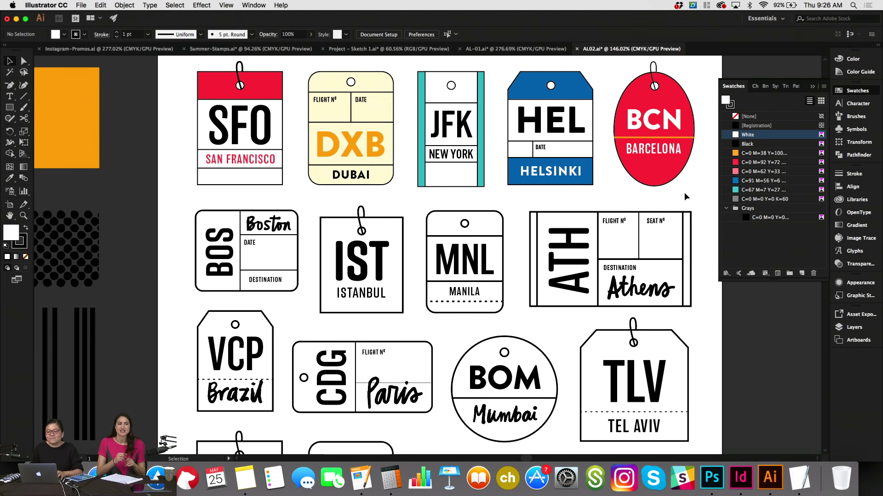
Ungroup the BOS luggage tag.
{"action": "left_click", "coordinate": [274, 204]}
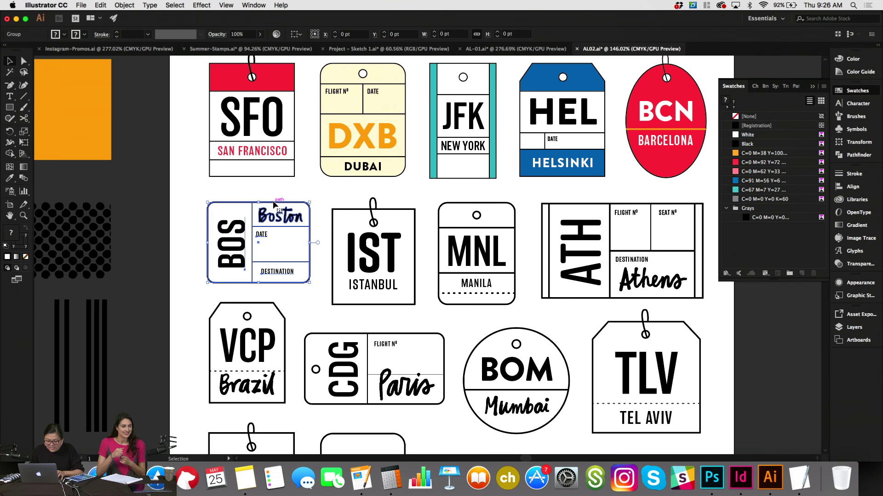
{"action": "key", "text": "super+shift+g"}
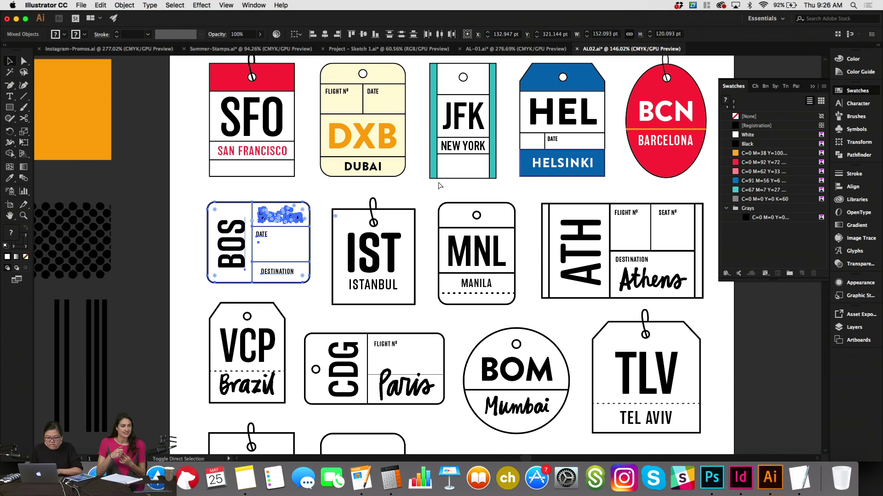
{"action": "left_click", "coordinate": [318, 190]}
Try the teal swatch C=67 M=7 Y=27 as the BOS tag's background fill and undo it.
{"action": "left_click", "coordinate": [255, 203]}
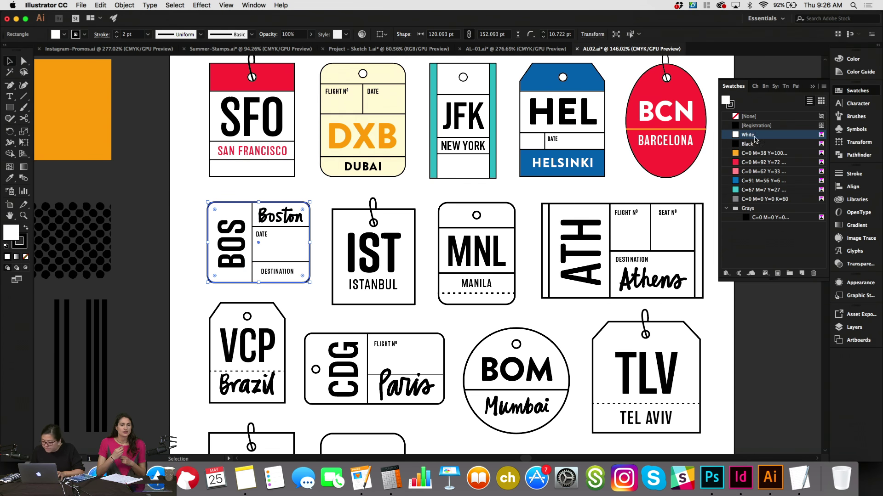
{"action": "scroll", "coordinate": [646, 251], "scroll_direction": "up", "scroll_amount": 1}
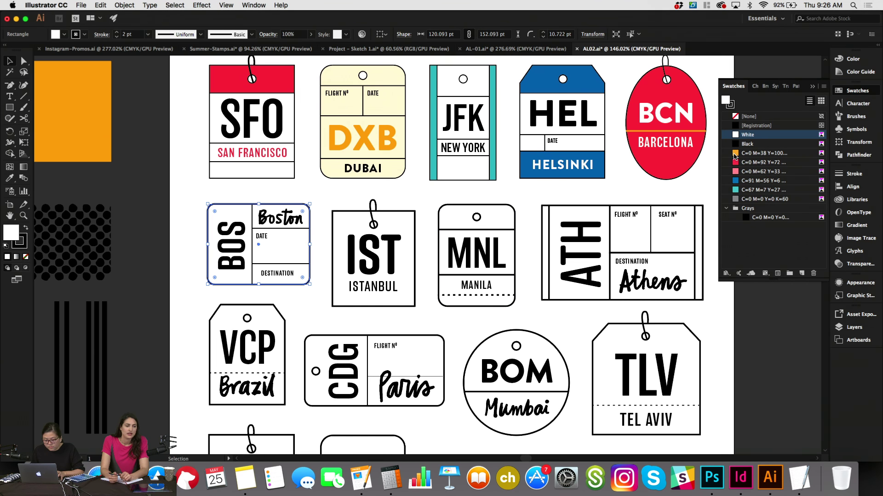
{"action": "left_click", "coordinate": [735, 190]}
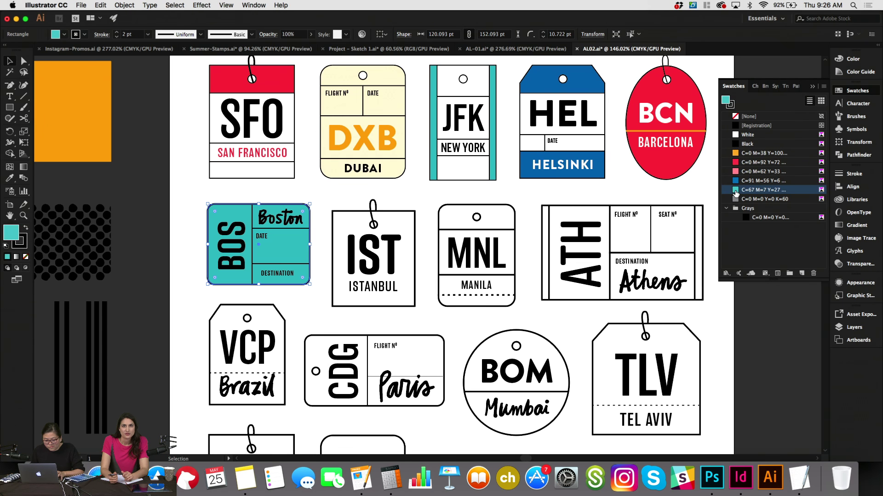
{"action": "left_click", "coordinate": [225, 190]}
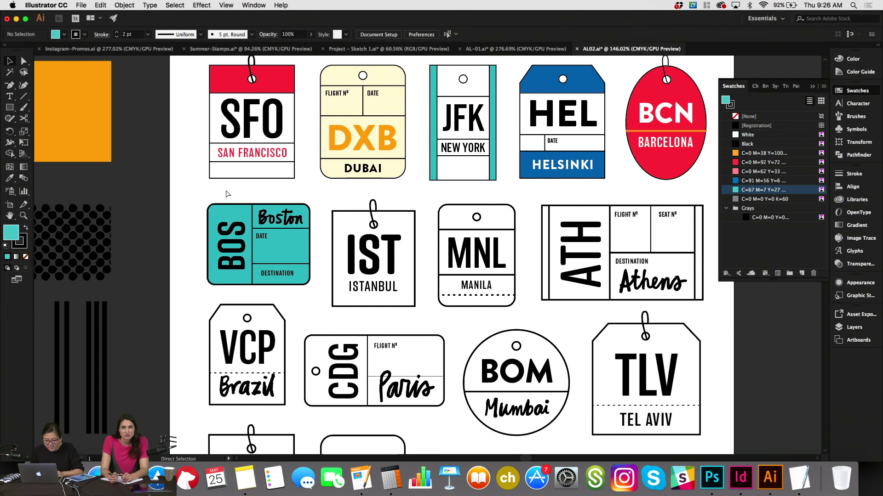
{"action": "key", "text": "super+z"}
Set the stroke of the BOS, IST and MNL tag outlines to 1 pt.
{"action": "left_click", "coordinate": [246, 205]}
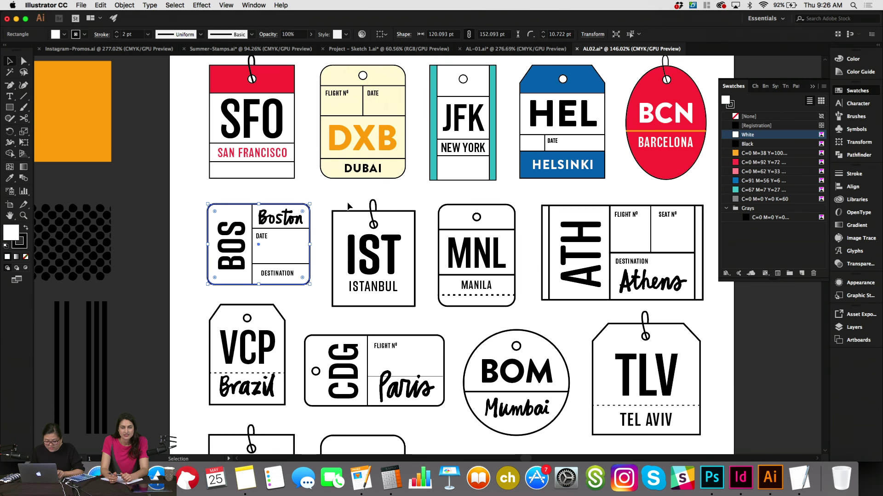
{"action": "left_click", "coordinate": [349, 212], "text": "shift"}
{"action": "left_click", "coordinate": [478, 213], "text": "shift"}
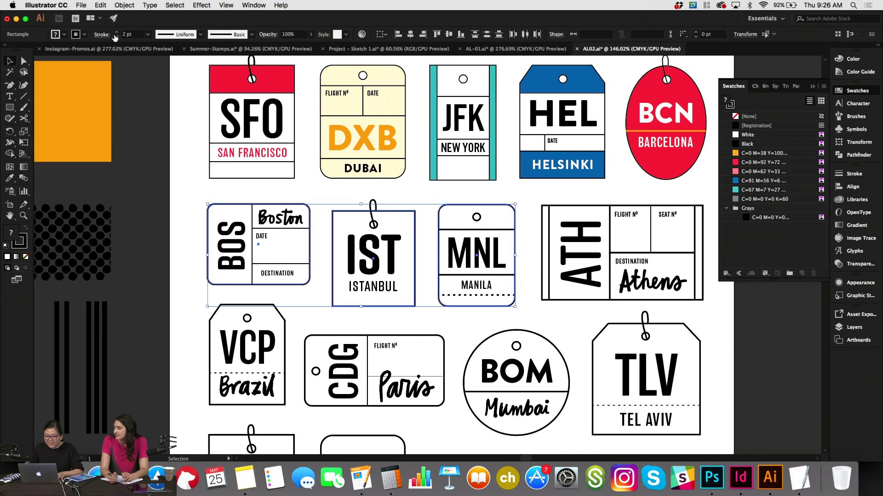
{"action": "type", "text": "1"}
{"action": "key", "text": "Return"}
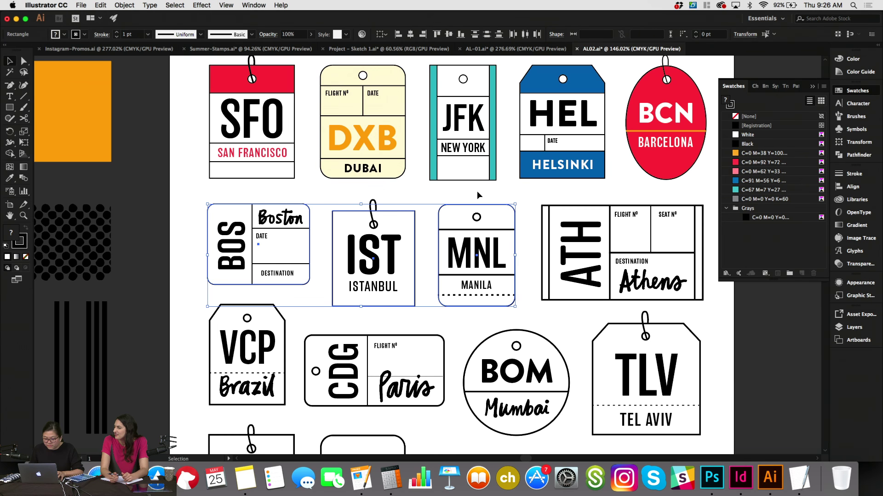
{"action": "left_click", "coordinate": [477, 193]}
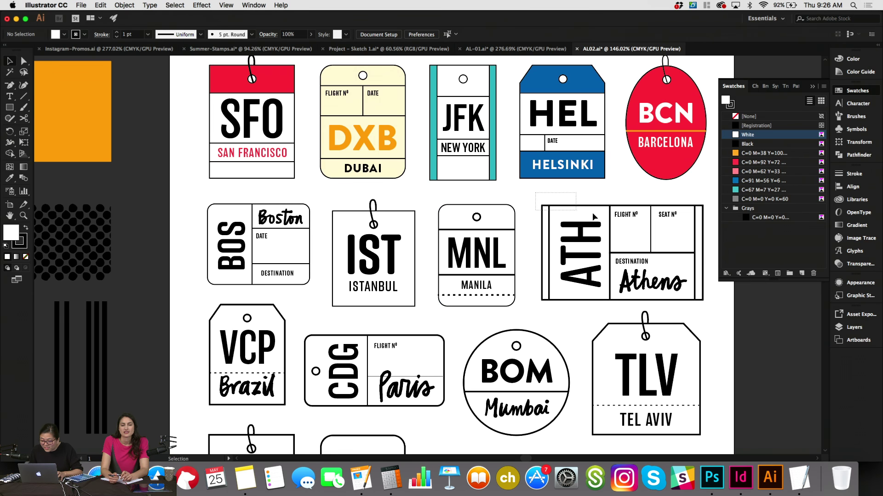
Set the stroke of the ATH tag's outline and the vertical line beside its airport code to 1 pt.
{"action": "left_click", "coordinate": [612, 207]}
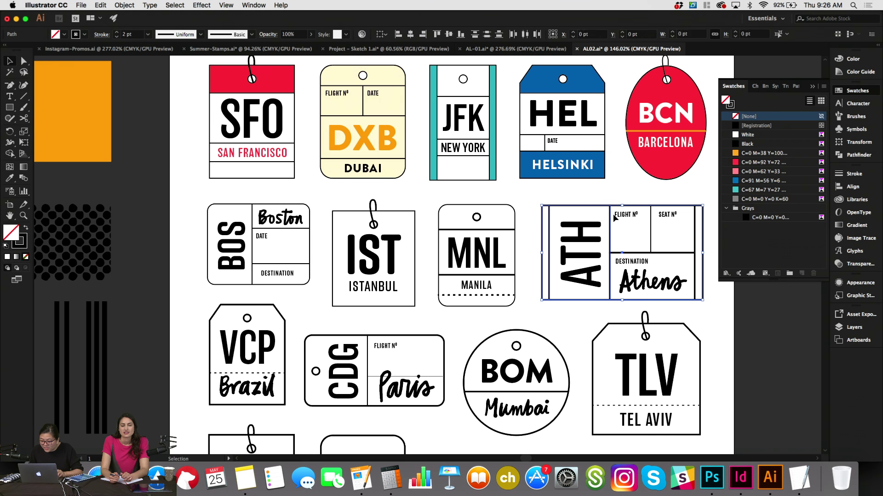
{"action": "double_click", "coordinate": [128, 34]}
{"action": "type", "text": "1"}
{"action": "key", "text": "Return"}
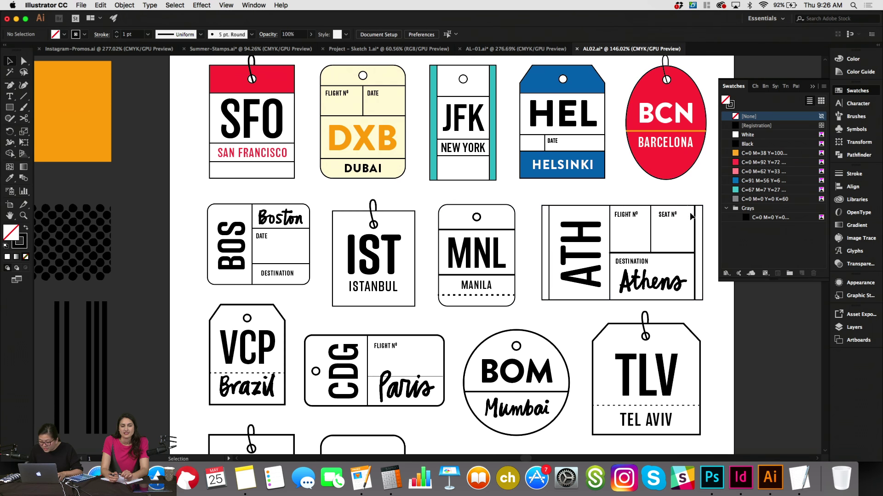
Set the stroke of the divider lines around the ATH tag's flight, seat and destination fields to 1 pt.
{"action": "left_click", "coordinate": [694, 218]}
{"action": "left_click", "coordinate": [688, 258], "text": "shift"}
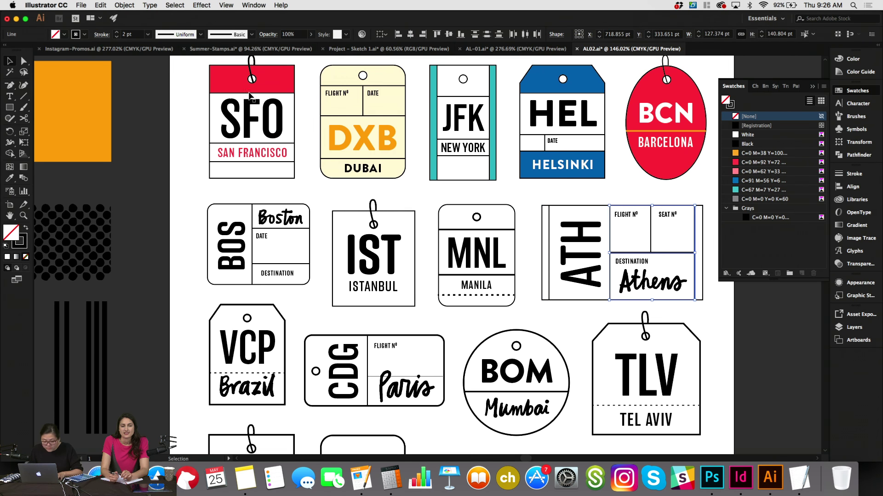
{"action": "double_click", "coordinate": [128, 34]}
{"action": "type", "text": "1"}
{"action": "key", "text": "Return"}
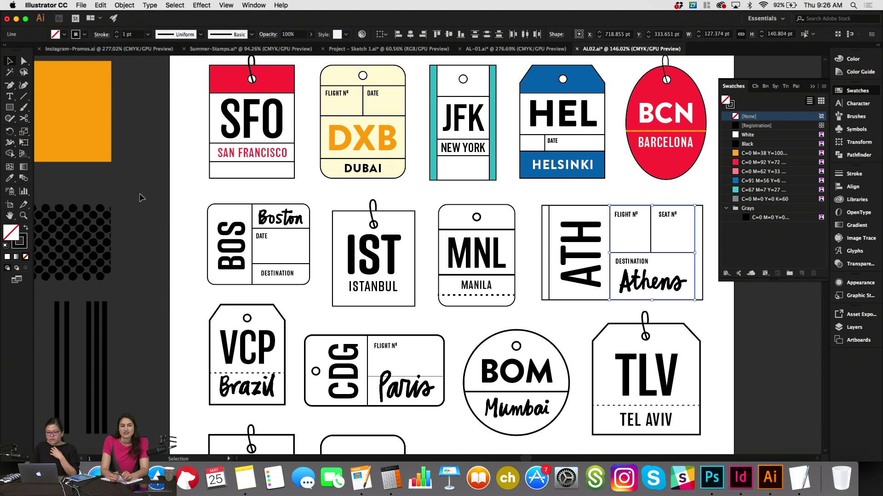
{"action": "left_click", "coordinate": [156, 237]}
Examine the orange palette square, the whole sheet of tags and the colour squares and patterns beside it.
{"action": "scroll", "coordinate": [156, 237], "scroll_direction": "up", "scroll_amount": 3}
{"action": "scroll", "coordinate": [156, 236], "scroll_direction": "right", "scroll_amount": 2}
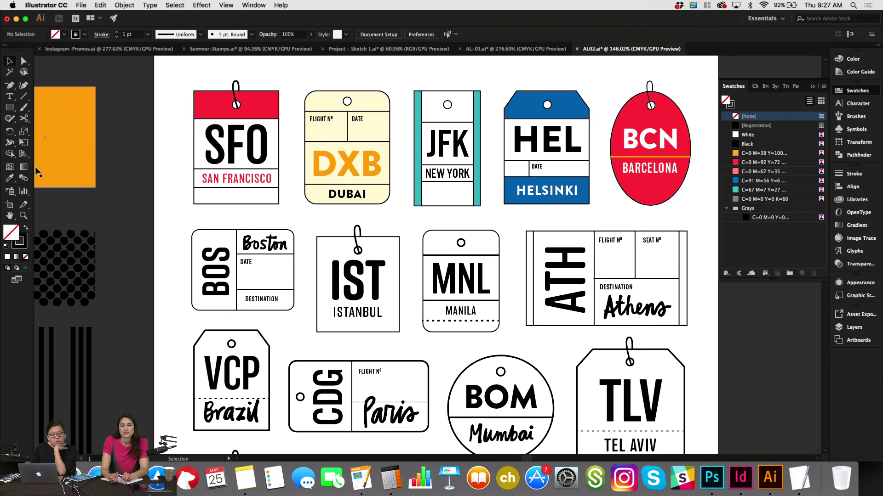
{"action": "left_click", "coordinate": [54, 139]}
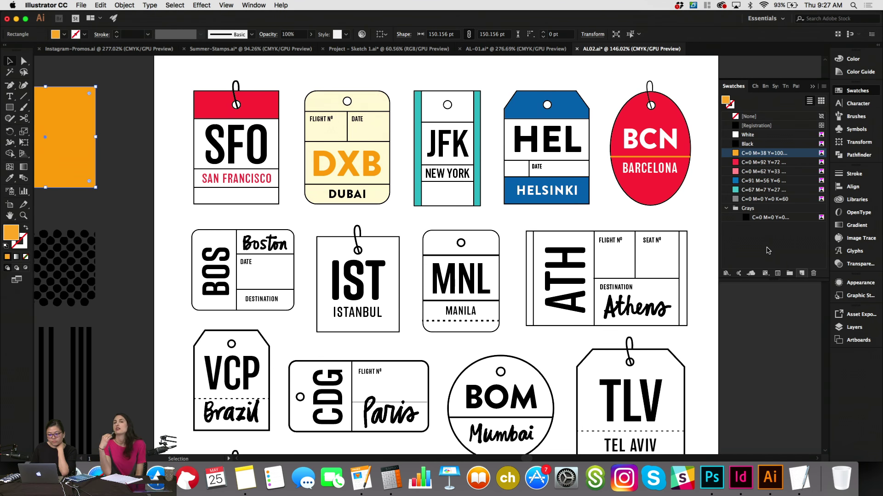
{"action": "left_click", "coordinate": [146, 155]}
{"action": "scroll", "coordinate": [146, 154], "scroll_direction": "down", "scroll_amount": 3}
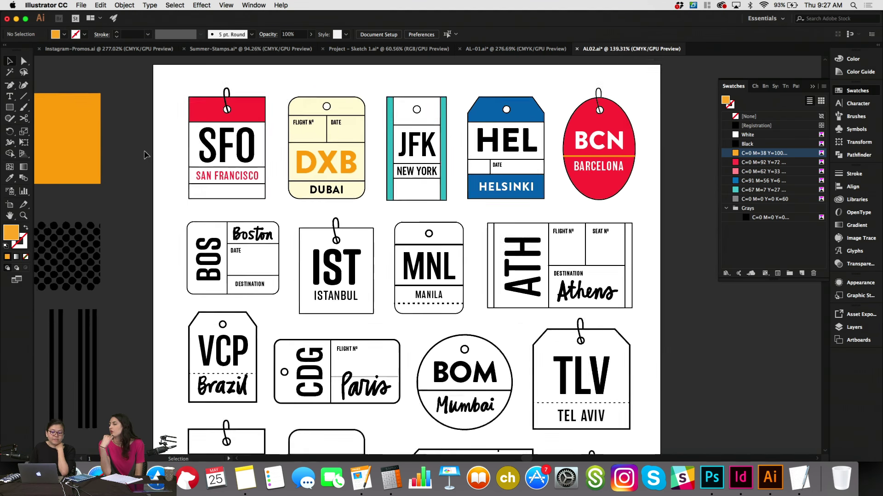
{"action": "scroll", "coordinate": [146, 154], "scroll_direction": "down", "scroll_amount": 3}
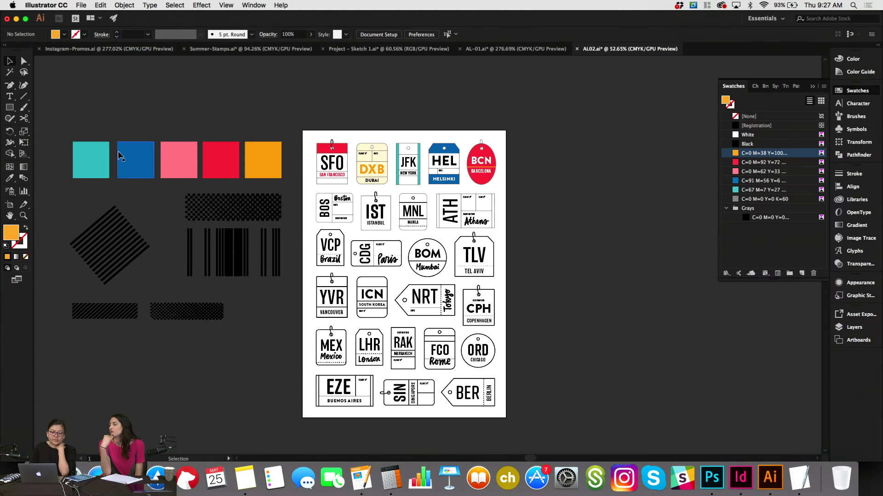
{"action": "scroll", "coordinate": [262, 213], "scroll_direction": "up", "scroll_amount": 2}
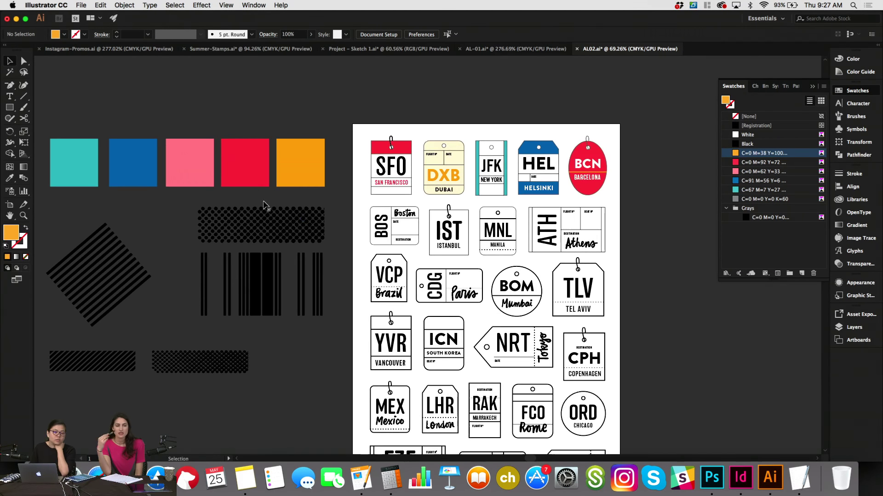
{"action": "scroll", "coordinate": [264, 205], "scroll_direction": "right", "scroll_amount": 5}
{"action": "scroll", "coordinate": [261, 197], "scroll_direction": "up", "scroll_amount": 1}
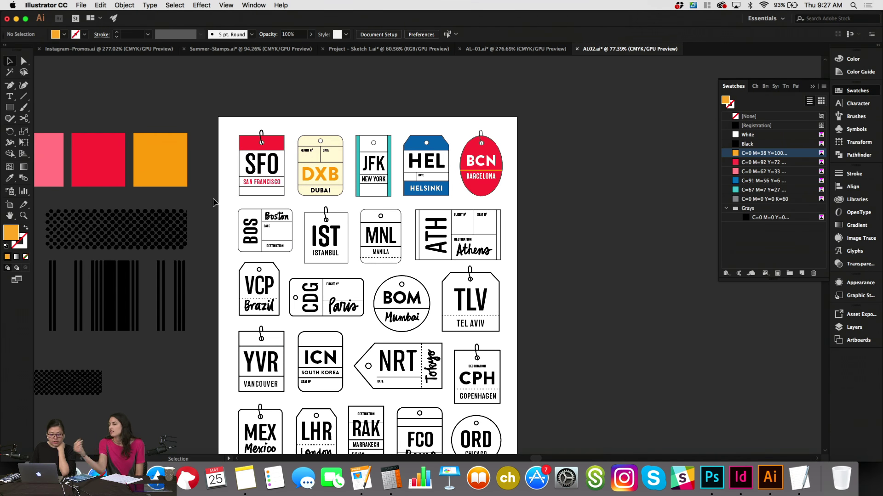
Fill the HEL airport code with the blue swatch C=91 M=56 Y=6.
{"action": "left_click", "coordinate": [858, 92]}
{"action": "left_click", "coordinate": [858, 91]}
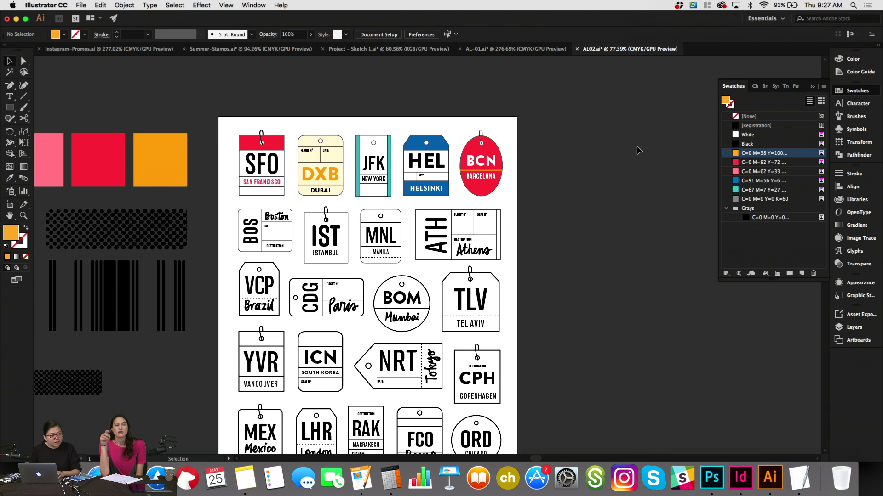
{"action": "scroll", "coordinate": [603, 155], "scroll_direction": "left", "scroll_amount": 2}
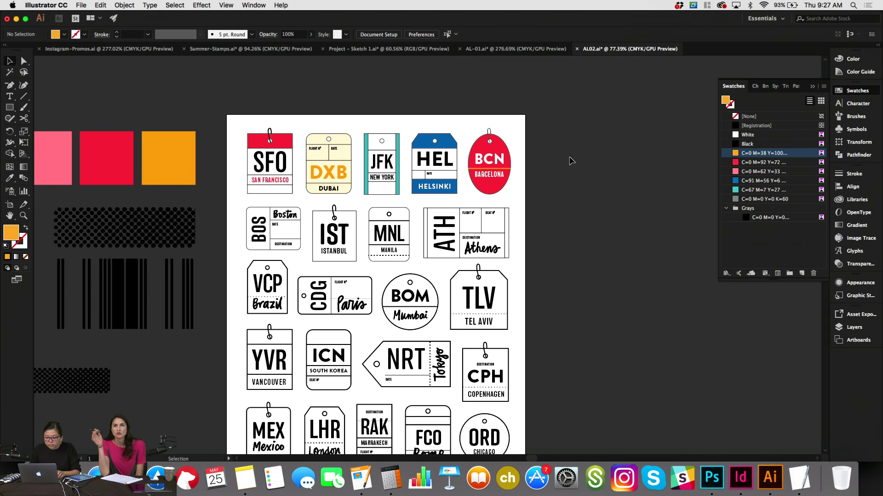
{"action": "scroll", "coordinate": [542, 190], "scroll_direction": "up", "scroll_amount": 5}
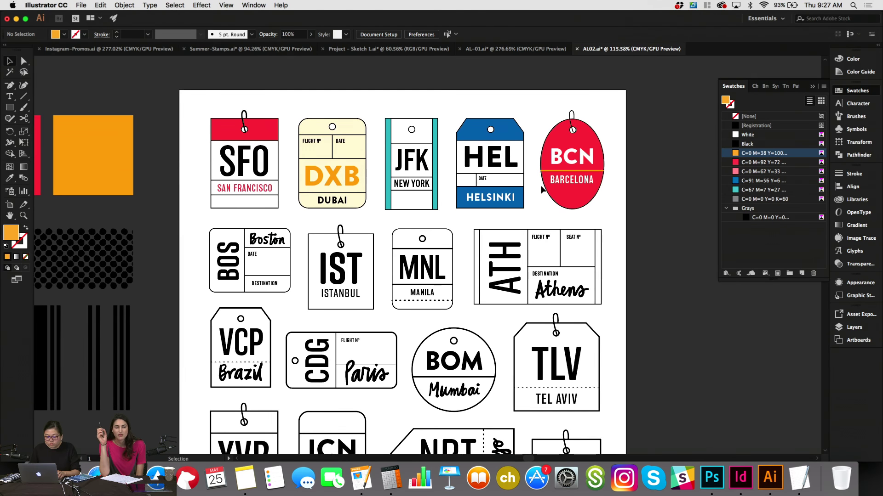
{"action": "scroll", "coordinate": [543, 189], "scroll_direction": "up", "scroll_amount": 1}
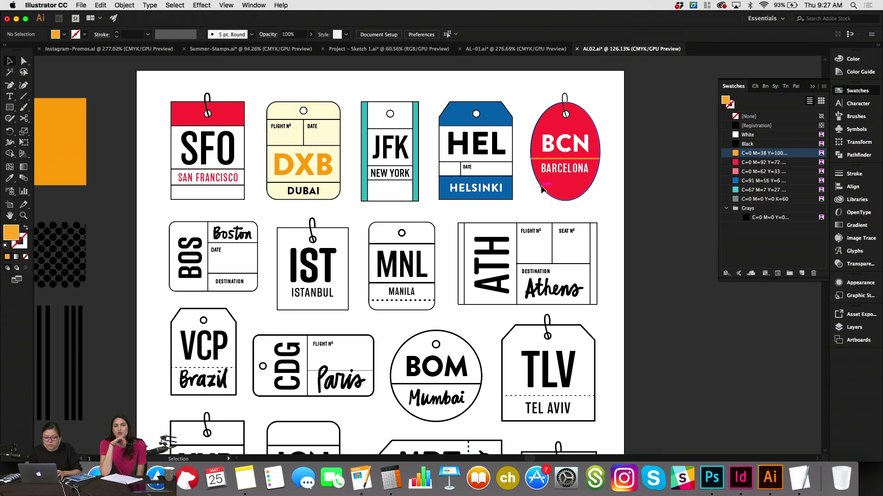
{"action": "left_click", "coordinate": [476, 145]}
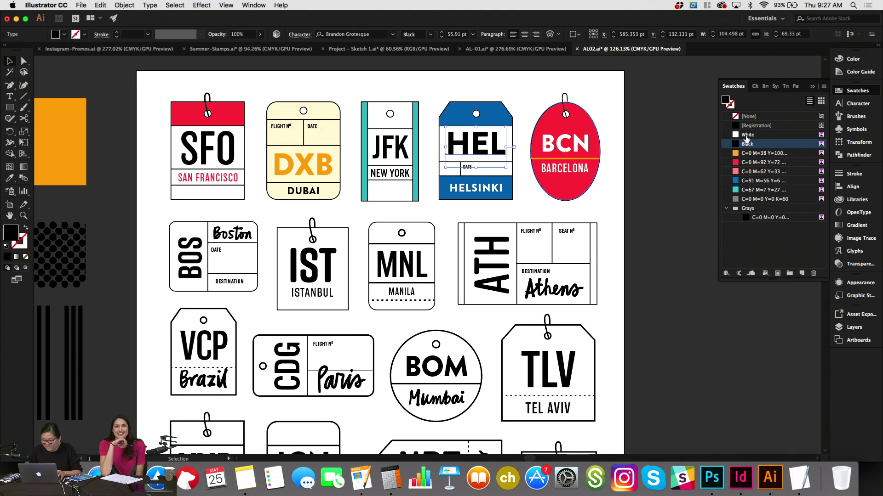
{"action": "left_click", "coordinate": [746, 181]}
{"action": "left_click", "coordinate": [654, 225]}
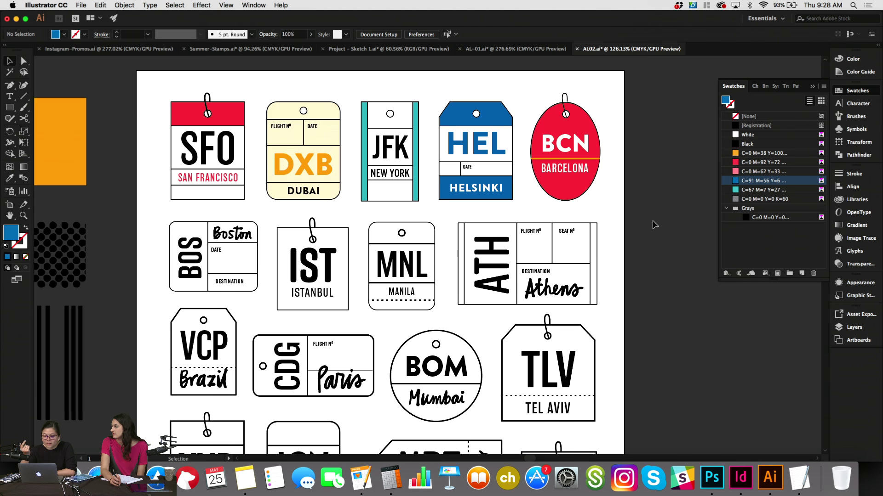
{"action": "left_click", "coordinate": [823, 88]}
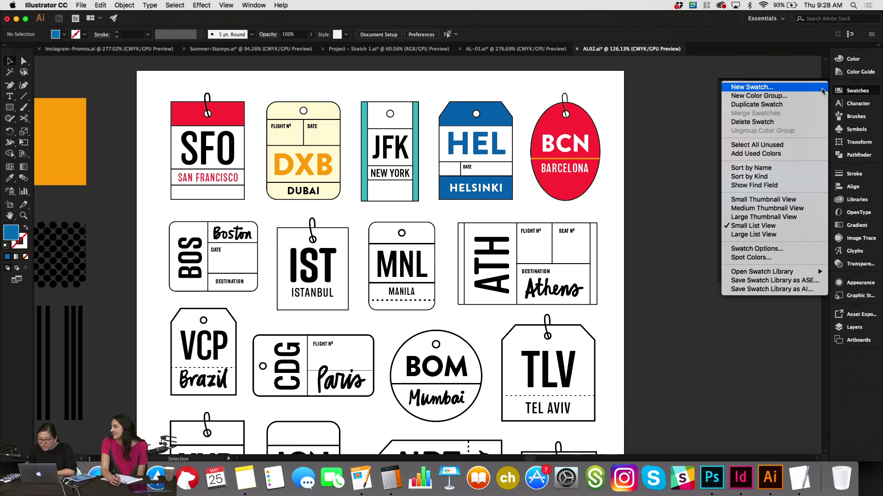
{"action": "left_click", "coordinate": [792, 146]}
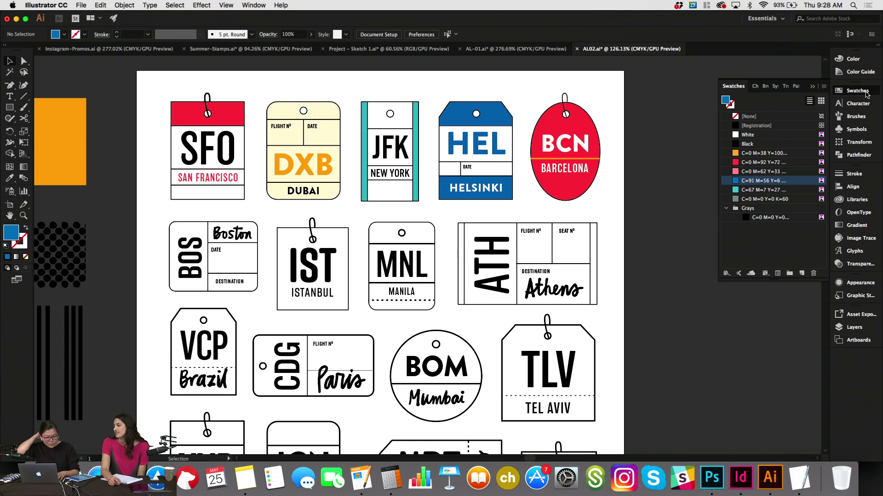
{"action": "left_click", "coordinate": [865, 94]}
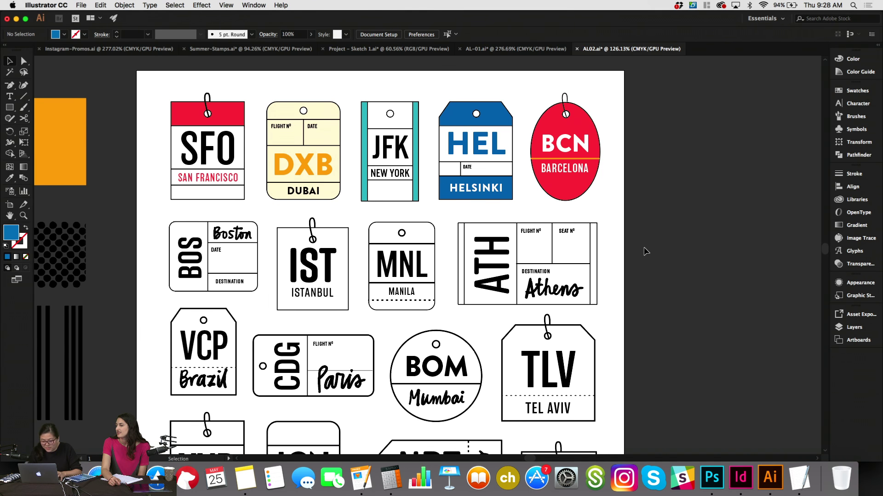
Set the outline stroke of the DXB tag to the orange swatch C=0 M=38 Y=100.
{"action": "scroll", "coordinate": [644, 250], "scroll_direction": "left", "scroll_amount": 2}
{"action": "scroll", "coordinate": [643, 250], "scroll_direction": "down", "scroll_amount": 1}
{"action": "scroll", "coordinate": [646, 250], "scroll_direction": "left", "scroll_amount": 3}
{"action": "scroll", "coordinate": [646, 251], "scroll_direction": "down", "scroll_amount": 1}
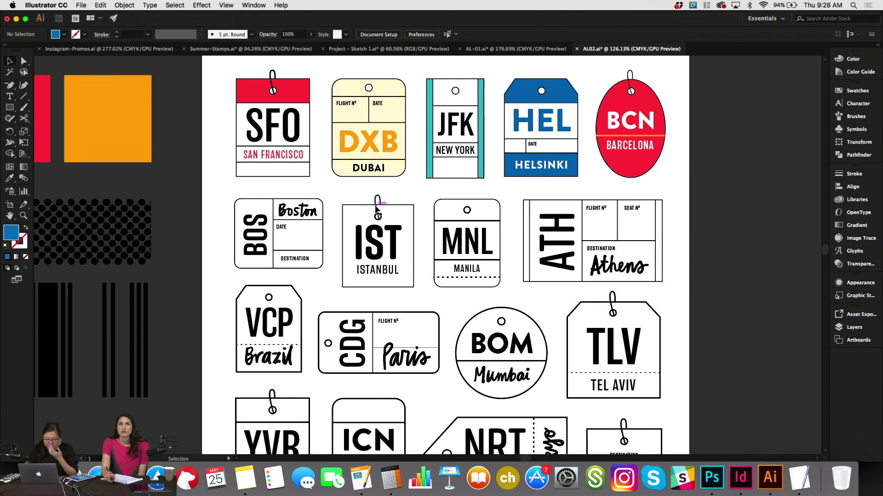
{"action": "left_click", "coordinate": [353, 175]}
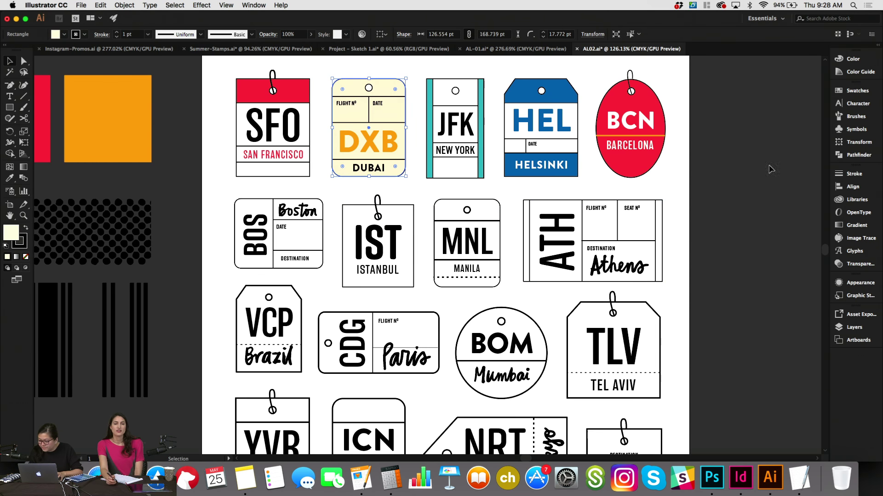
{"action": "left_click", "coordinate": [858, 91]}
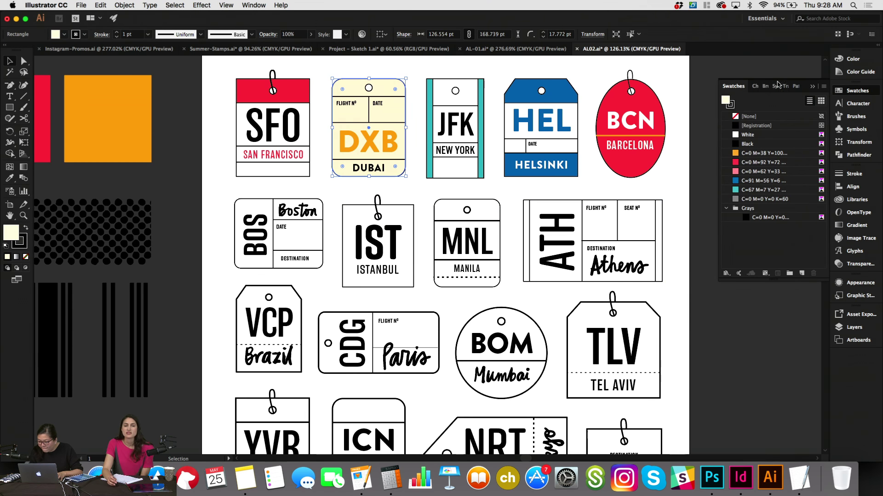
{"action": "key", "text": "x"}
{"action": "left_click", "coordinate": [743, 153]}
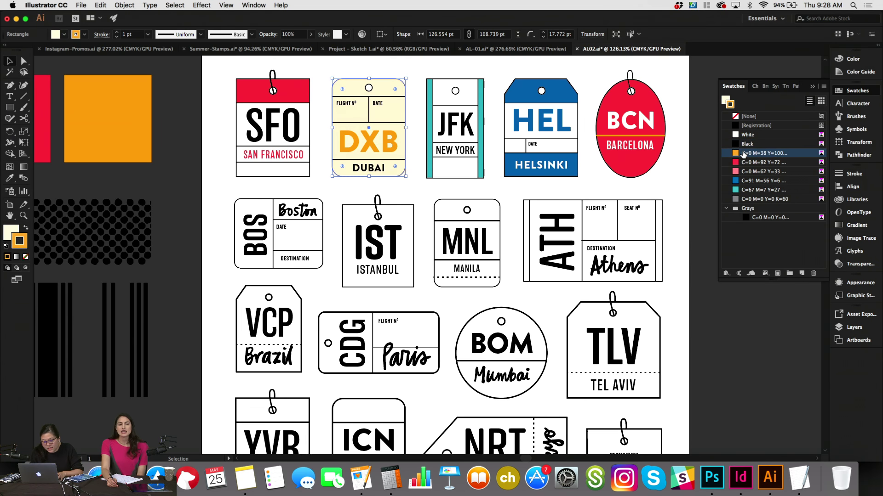
{"action": "left_click", "coordinate": [696, 204]}
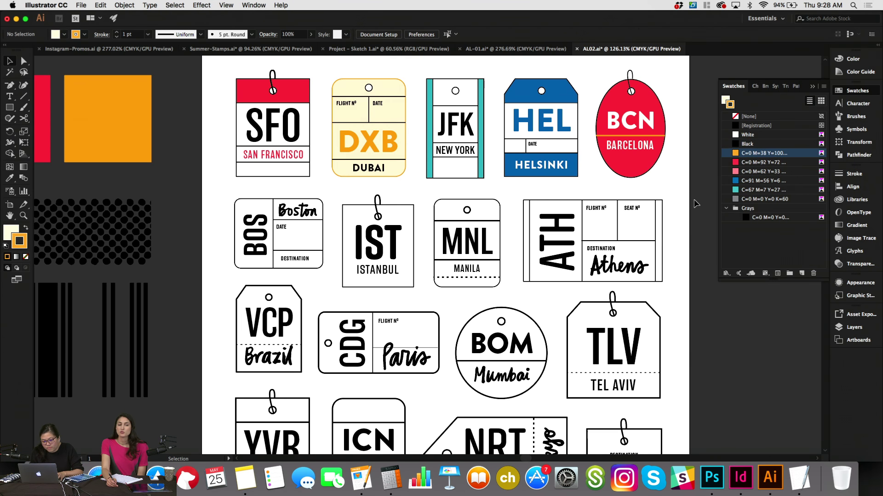
Set the strokes of the DXB tag's horizontal and vertical divider lines to the orange swatch.
{"action": "left_click", "coordinate": [377, 97]}
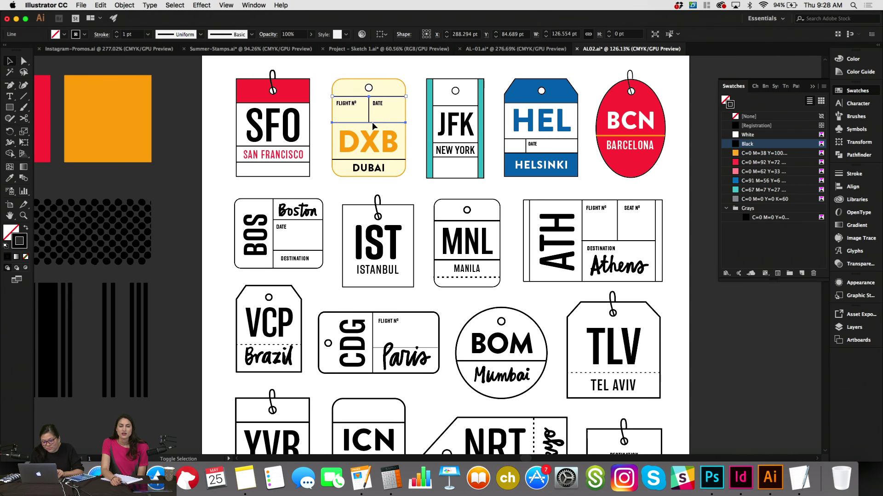
{"action": "left_click", "coordinate": [403, 160], "text": "shift"}
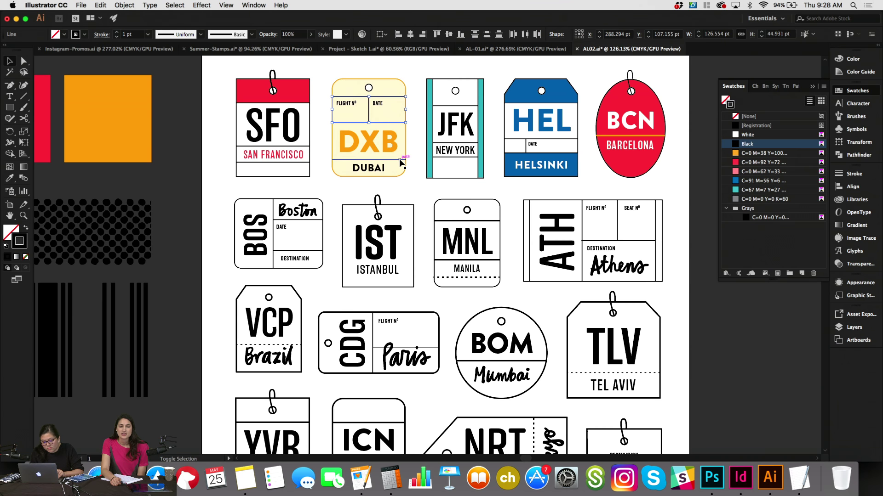
{"action": "left_click", "coordinate": [752, 153]}
{"action": "left_click", "coordinate": [423, 188]}
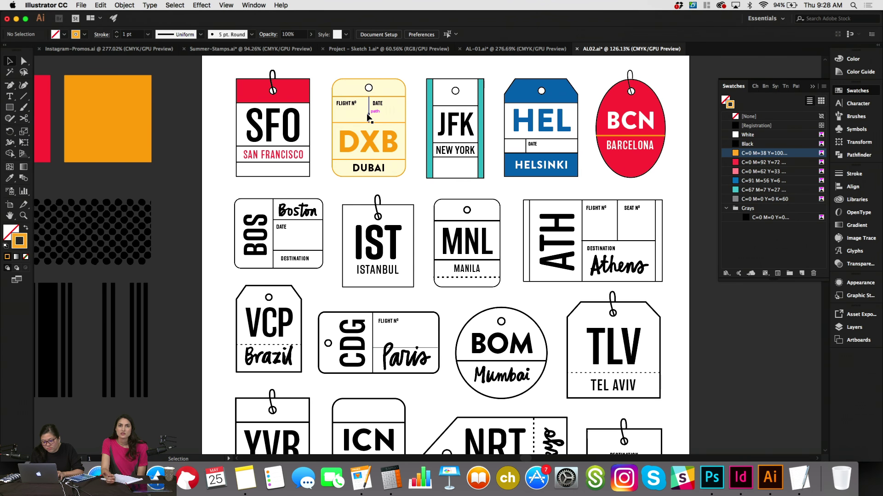
{"action": "left_click", "coordinate": [368, 113]}
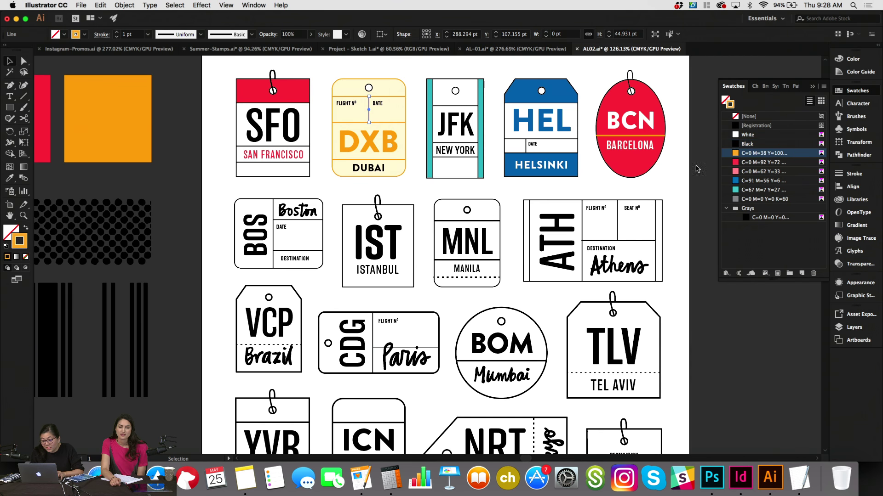
Fill the DUBAI name and the FLIGHT Nº and DATE labels on the DXB tag with orange.
{"action": "left_click", "coordinate": [372, 171]}
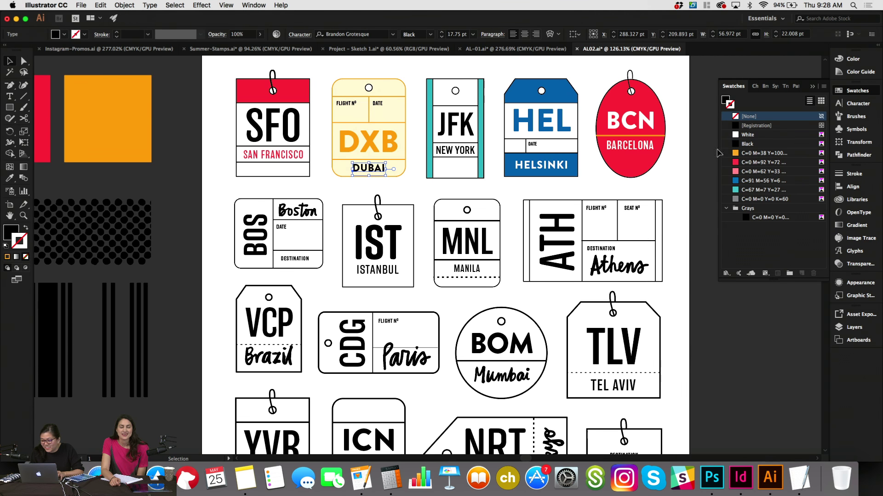
{"action": "left_click", "coordinate": [724, 100]}
{"action": "left_click", "coordinate": [744, 153]}
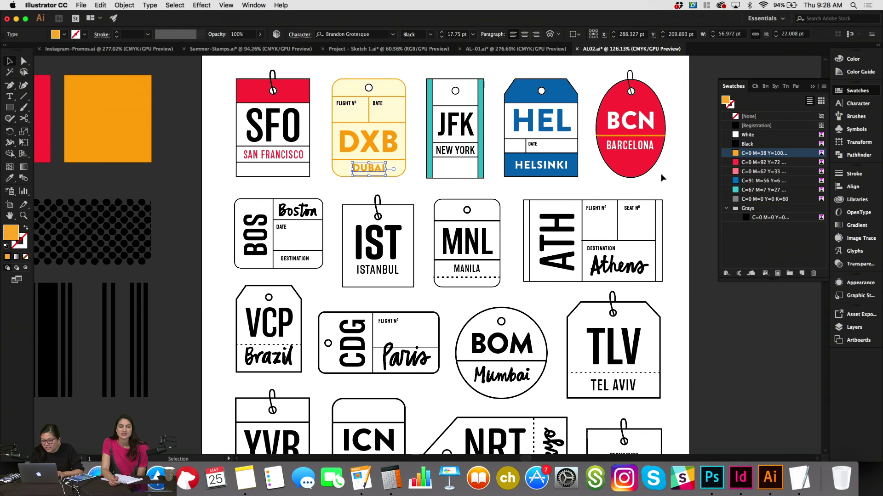
{"action": "left_click", "coordinate": [660, 174]}
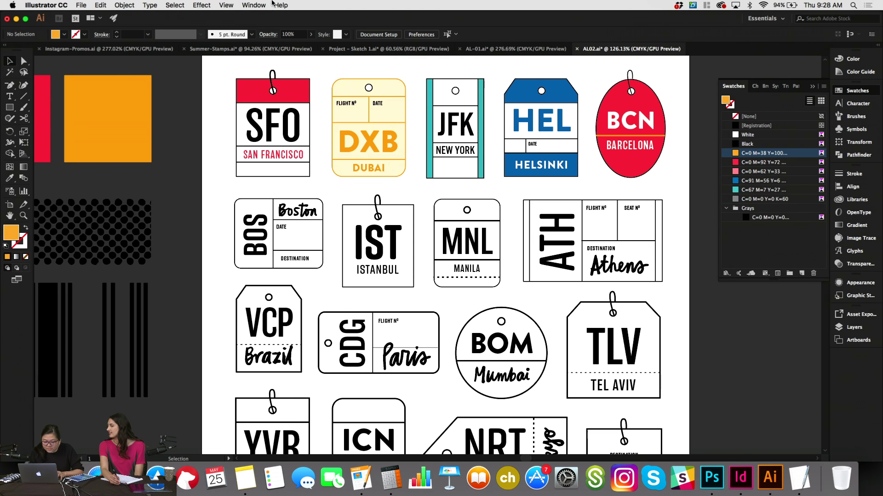
{"action": "left_click", "coordinate": [377, 103]}
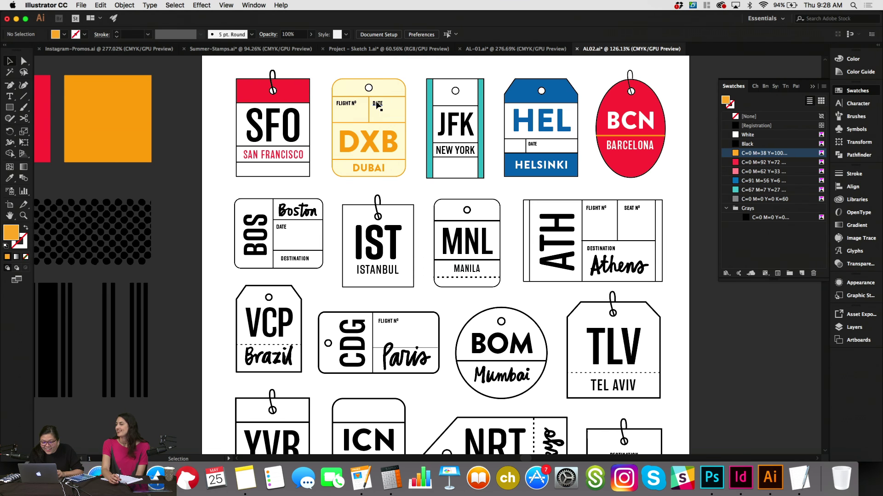
{"action": "left_click", "coordinate": [342, 103], "text": "shift"}
{"action": "left_click", "coordinate": [648, 107]}
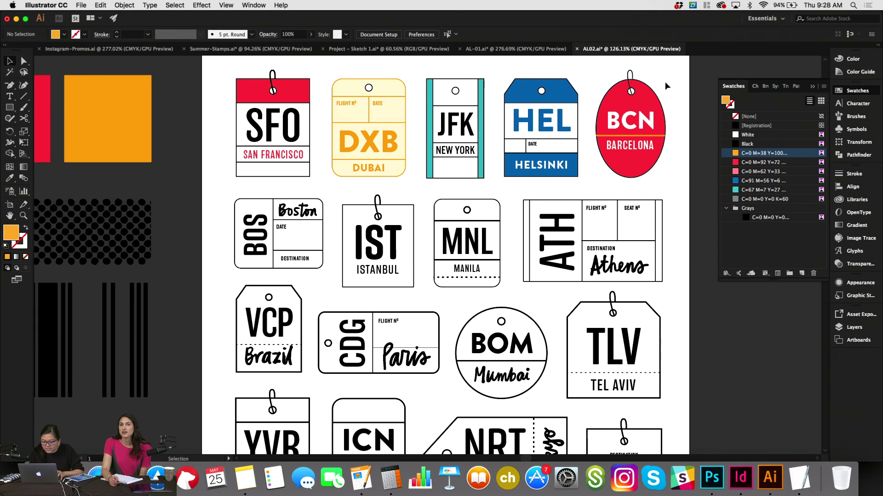
Set the strokes of the BCN tag's oval outline and its divider line to the pink swatch C=0 M=62 Y=33.
{"action": "left_click", "coordinate": [738, 162]}
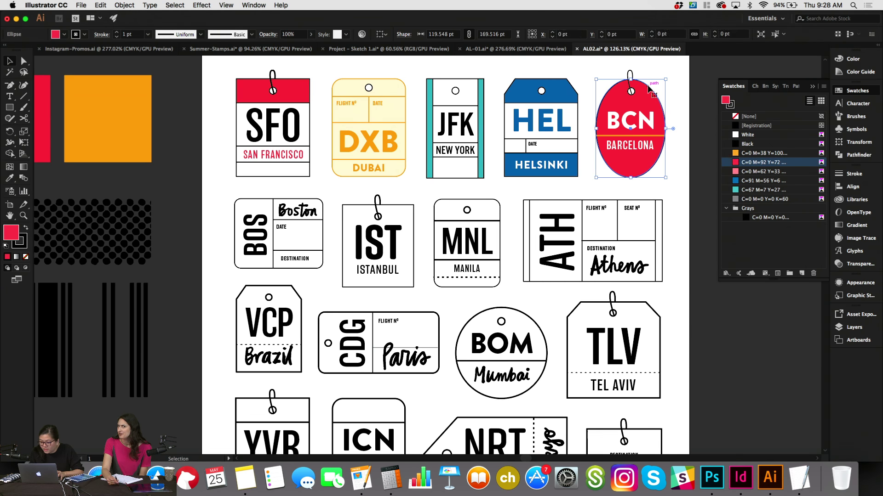
{"action": "left_click", "coordinate": [731, 107]}
{"action": "left_click", "coordinate": [738, 171]}
{"action": "left_click", "coordinate": [687, 183]}
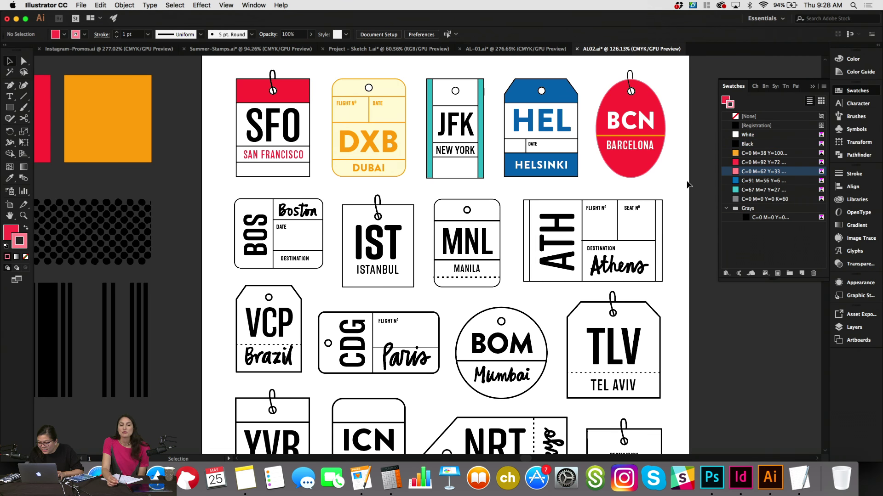
{"action": "left_click", "coordinate": [655, 135]}
{"action": "left_click", "coordinate": [738, 172]}
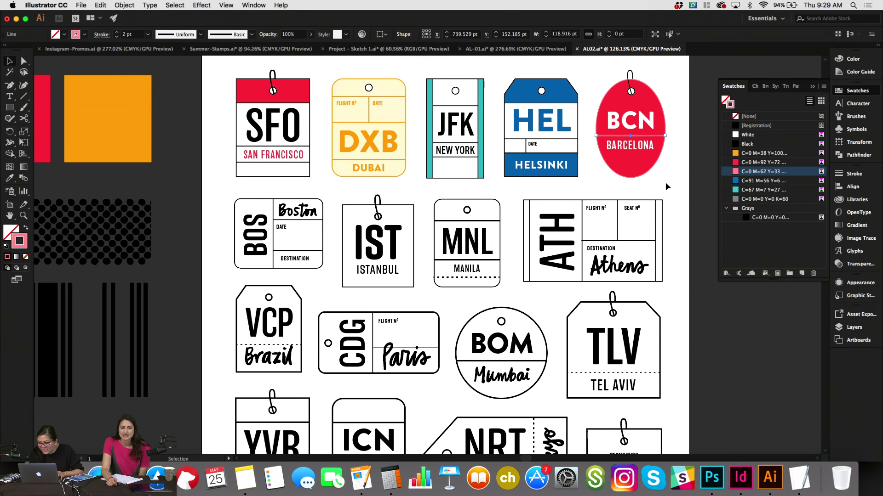
{"action": "left_click", "coordinate": [666, 182]}
Try the teal swatch C=67 M=7 Y=27 as the stroke colour of the HEL tag's outline.
{"action": "left_click", "coordinate": [558, 84]}
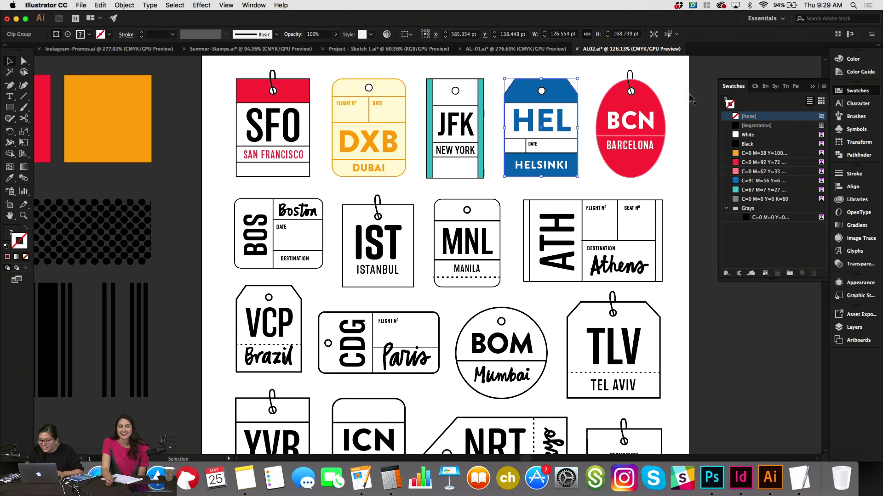
{"action": "left_click", "coordinate": [554, 183]}
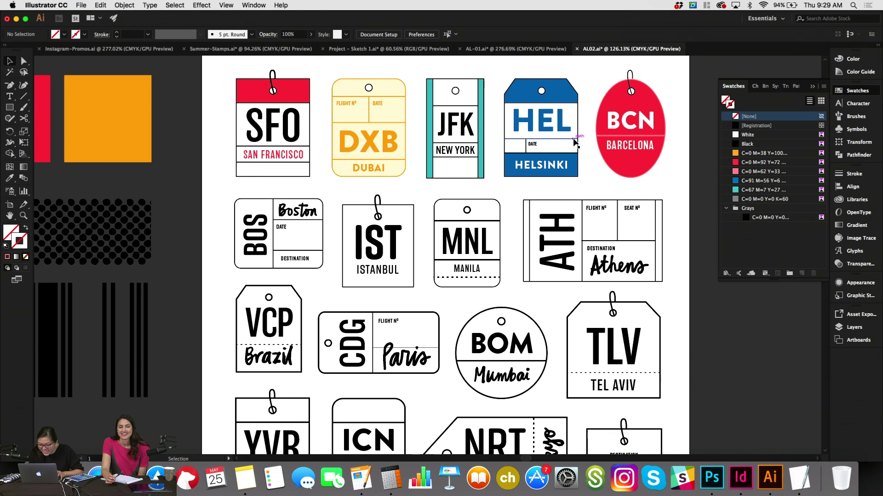
{"action": "left_click", "coordinate": [577, 137]}
{"action": "left_click", "coordinate": [578, 128]}
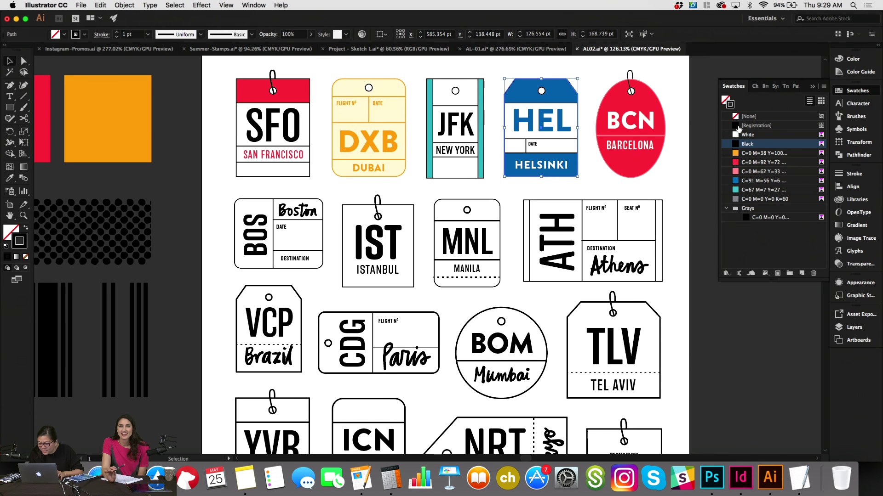
{"action": "left_click", "coordinate": [738, 190]}
{"action": "left_click", "coordinate": [672, 182]}
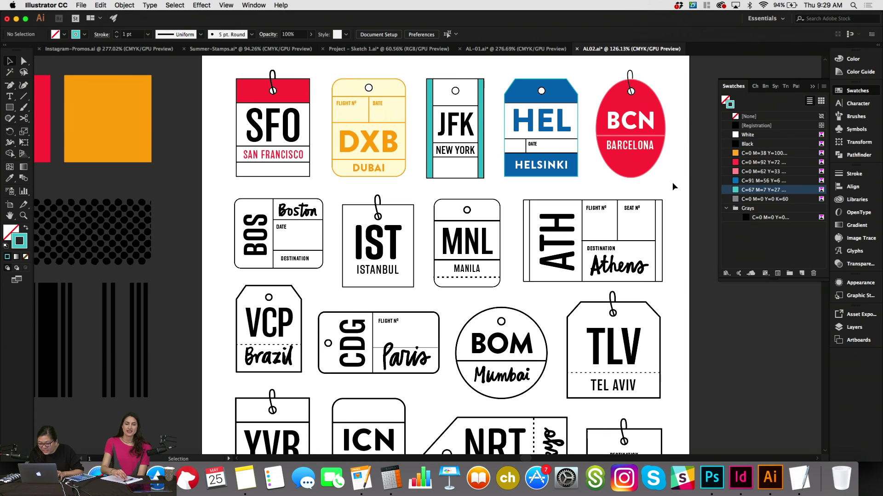
Change the stroke of the HEL tag's outline to the blue swatch C=91 M=56 Y=6.
{"action": "left_click", "coordinate": [576, 110]}
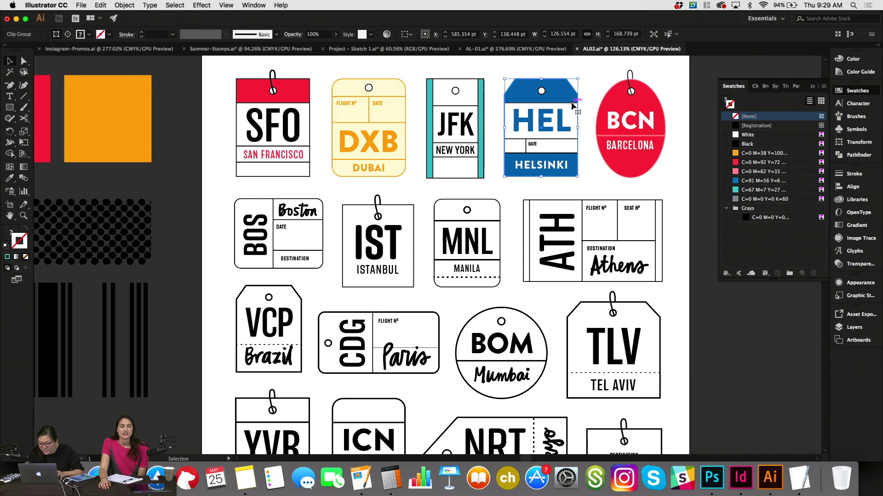
{"action": "left_click", "coordinate": [569, 143]}
{"action": "left_click", "coordinate": [577, 138]}
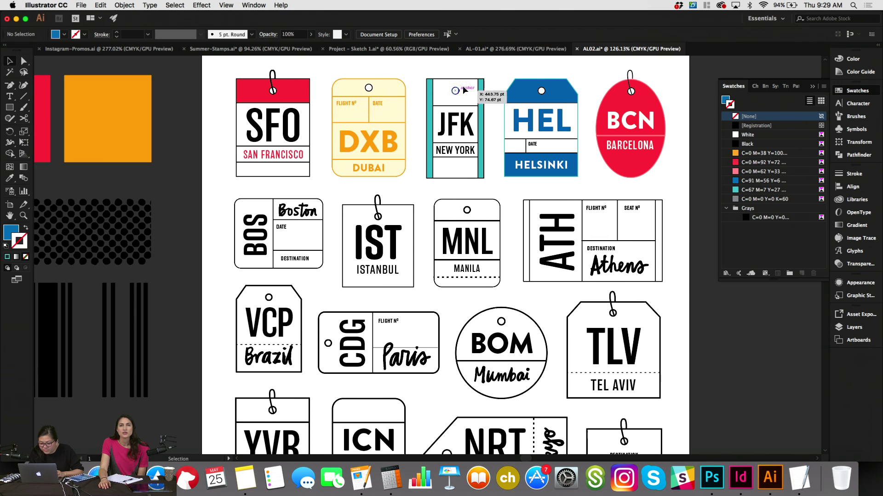
{"action": "left_click", "coordinate": [735, 144]}
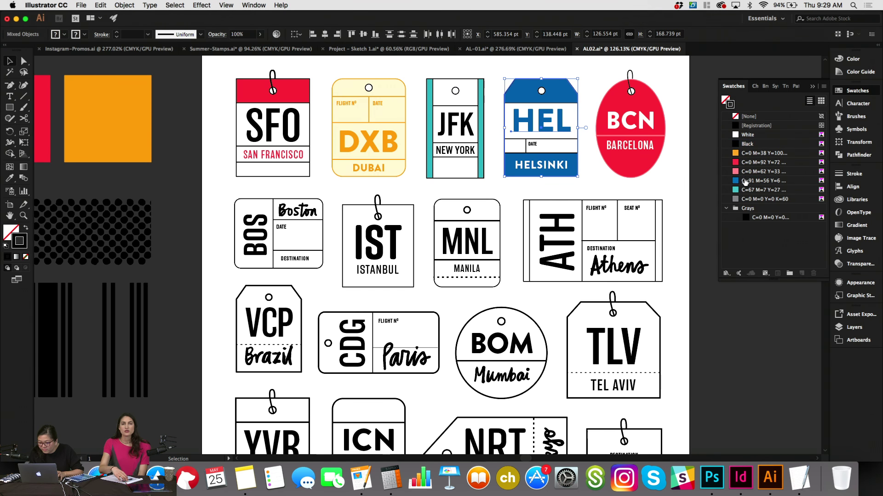
{"action": "left_click", "coordinate": [671, 204]}
Set the stroke of the JFK tag's outline group to the teal swatch C=67 M=7 Y=27.
{"action": "scroll", "coordinate": [568, 149], "scroll_direction": "up", "scroll_amount": 3}
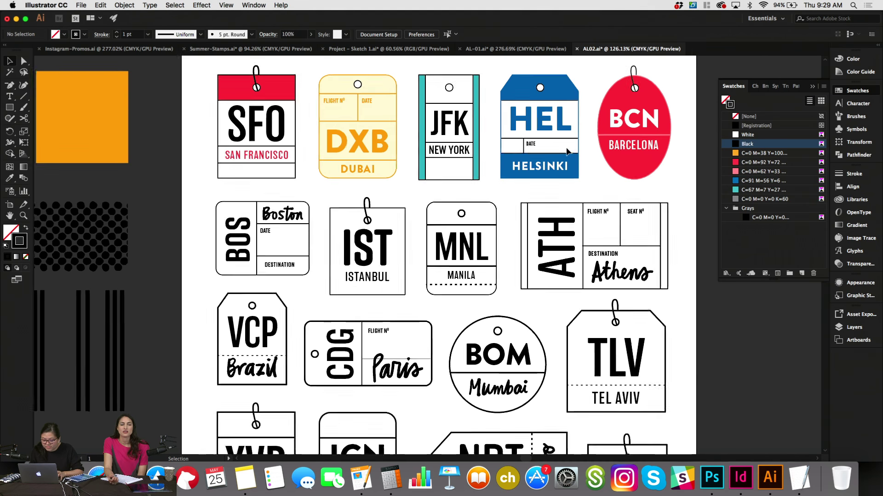
{"action": "left_click", "coordinate": [427, 193]}
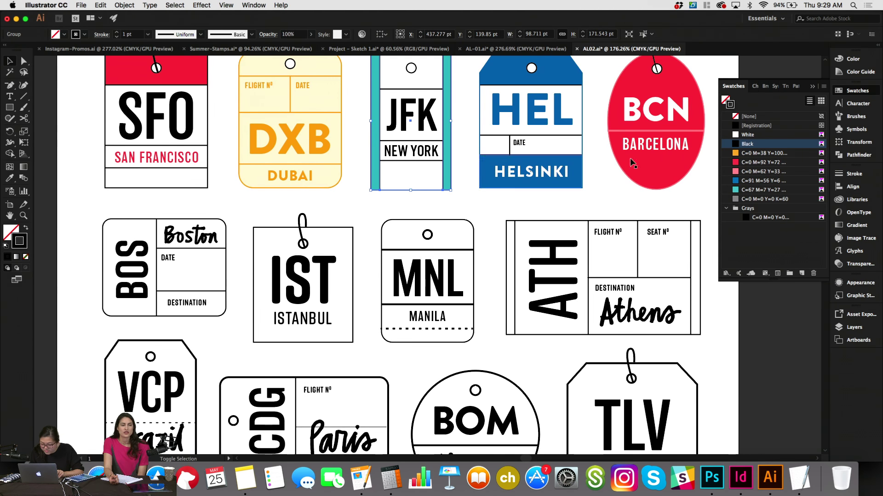
{"action": "left_click", "coordinate": [743, 190]}
{"action": "left_click", "coordinate": [480, 200]}
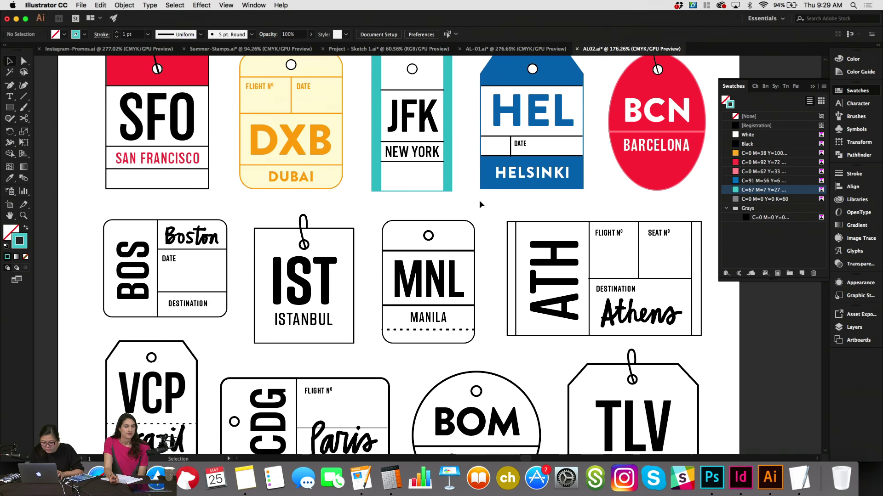
Set the strokes of the three divider lines on the JFK tag to the teal swatch C=67 M=7 Y=27.
{"action": "scroll", "coordinate": [479, 200], "scroll_direction": "left", "scroll_amount": 3}
{"action": "scroll", "coordinate": [479, 200], "scroll_direction": "up", "scroll_amount": 2}
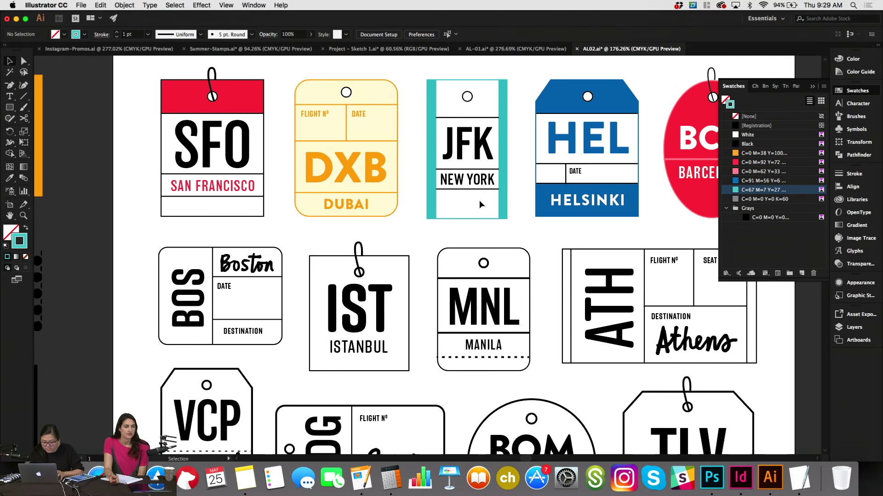
{"action": "left_click", "coordinate": [475, 121]}
{"action": "left_click", "coordinate": [483, 169], "text": "shift"}
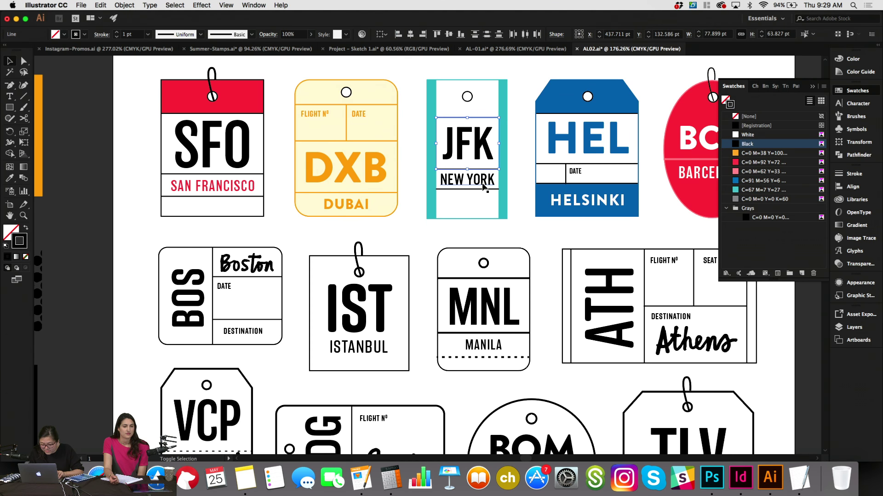
{"action": "left_click", "coordinate": [483, 188], "text": "shift"}
{"action": "left_click", "coordinate": [764, 189]}
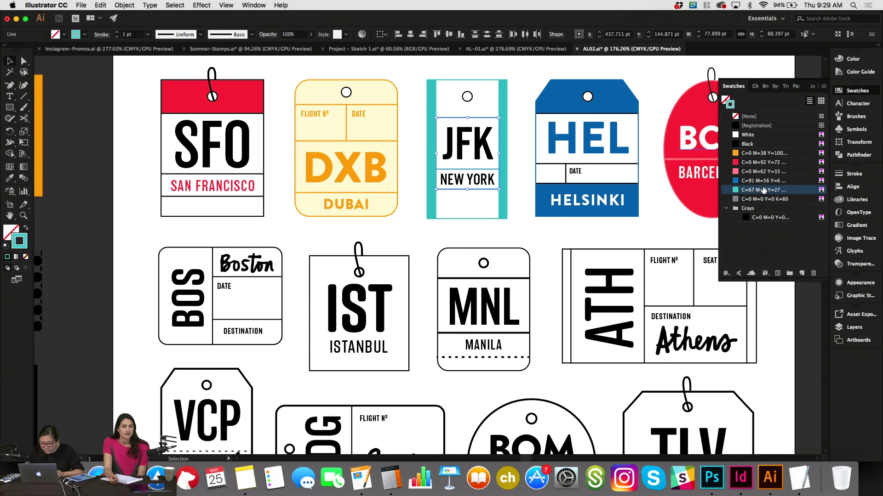
Try filling the NEW YORK text with teal C=67 M=7 Y=27 and the JFK code with blue C=91 M=56 Y=6.
{"action": "left_click", "coordinate": [474, 182]}
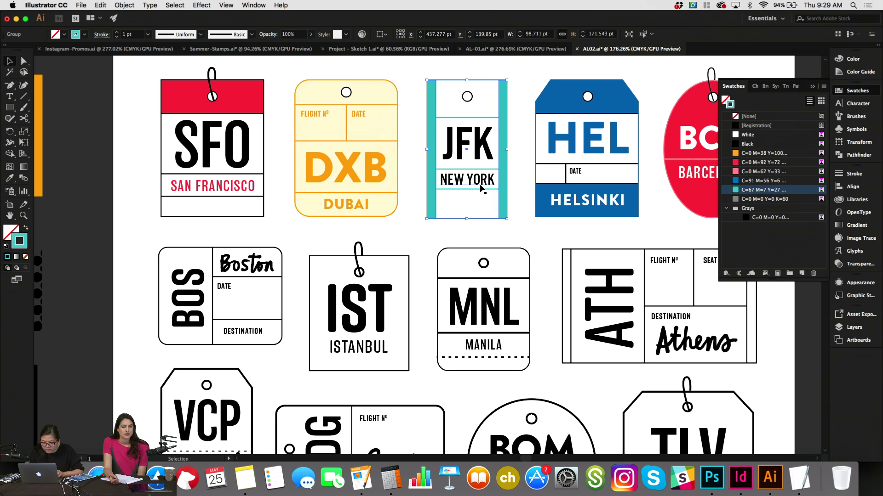
{"action": "left_click", "coordinate": [725, 101]}
{"action": "left_click", "coordinate": [763, 190]}
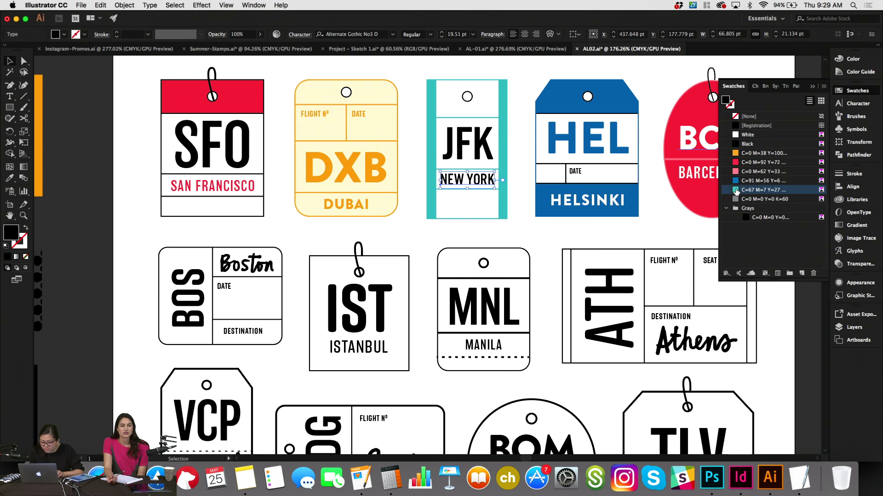
{"action": "left_click", "coordinate": [469, 145]}
{"action": "left_click", "coordinate": [742, 180]}
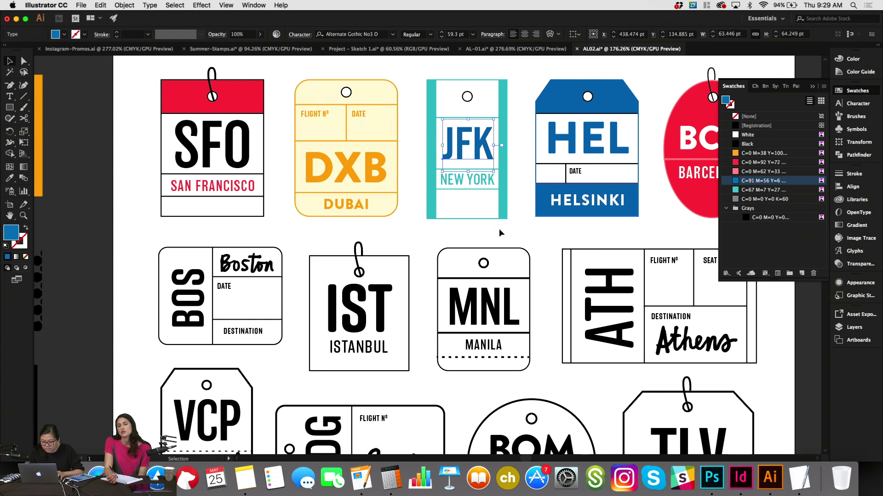
{"action": "left_click", "coordinate": [491, 233]}
{"action": "scroll", "coordinate": [491, 233], "scroll_direction": "down", "scroll_amount": 1}
{"action": "scroll", "coordinate": [491, 233], "scroll_direction": "down", "scroll_amount": 2}
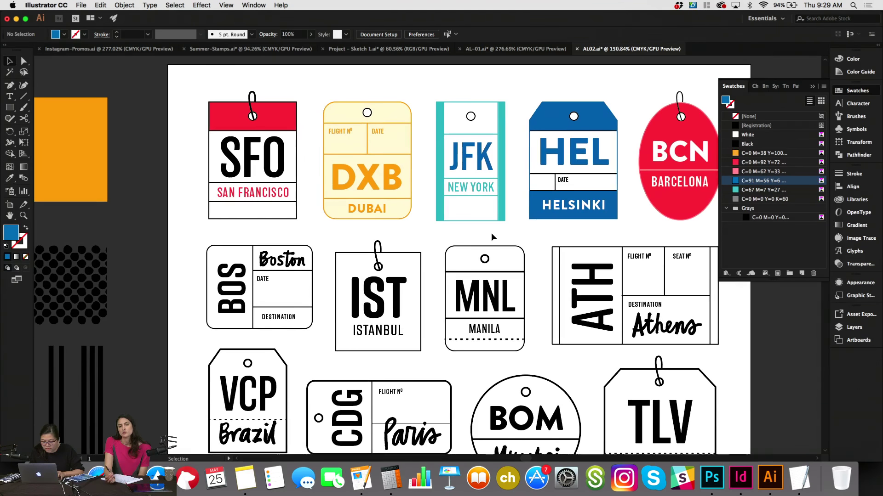
{"action": "key", "text": "super+z"}
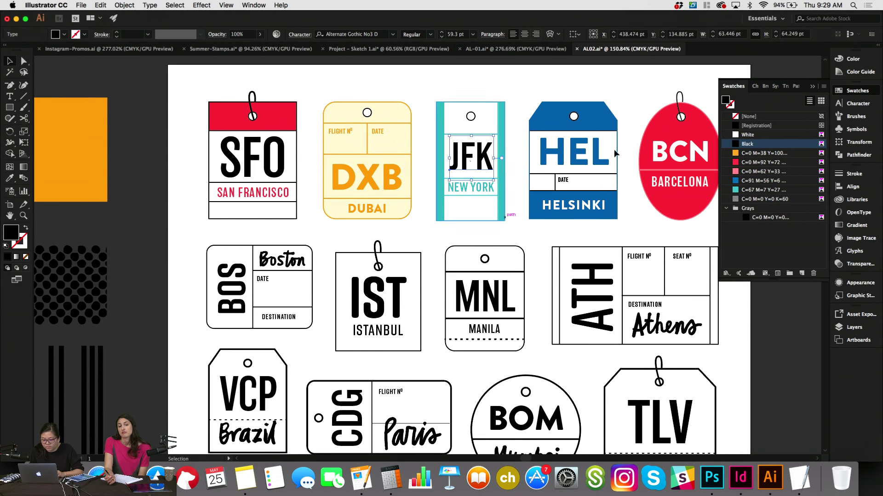
Fill the JFK code with teal C=67 M=7 Y=27 and the NEW YORK name with blue C=91 M=56 Y=6.
{"action": "left_click", "coordinate": [741, 190]}
{"action": "left_click", "coordinate": [476, 195]}
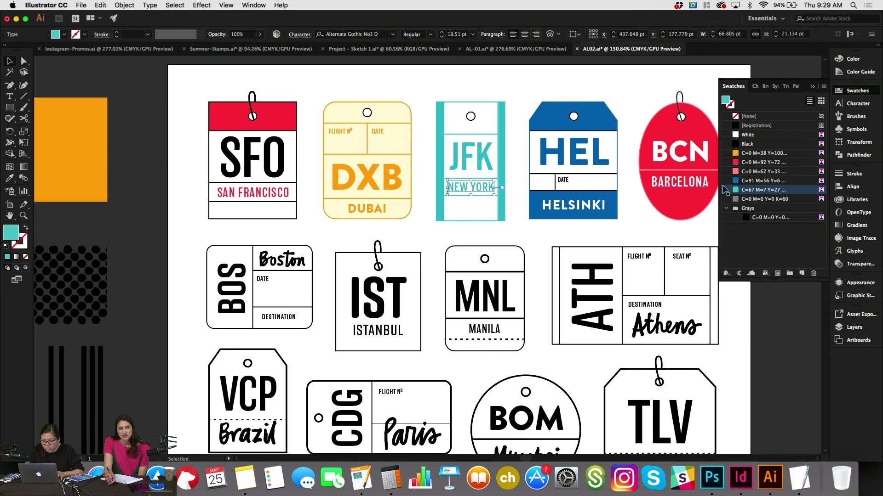
{"action": "left_click", "coordinate": [552, 247]}
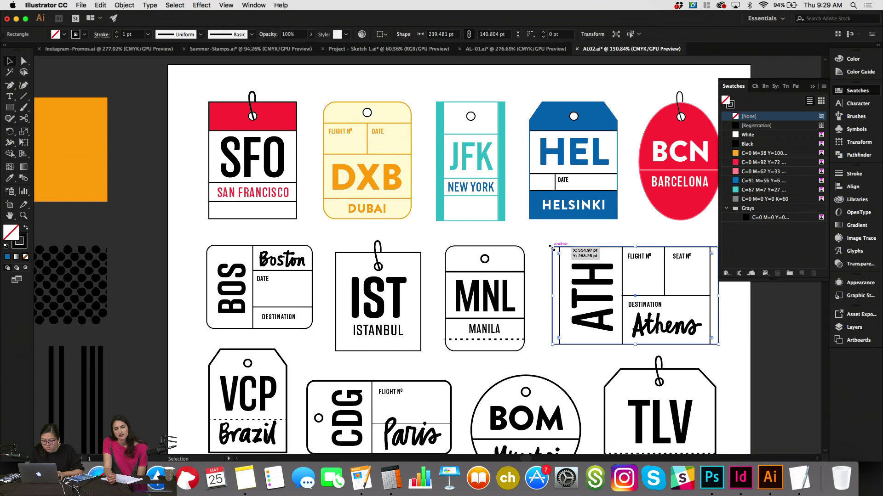
Set the stroke of the JFK tag's punch hole circle to the blue swatch C=91 M=56 Y=6.
{"action": "left_click", "coordinate": [470, 116]}
{"action": "left_click", "coordinate": [730, 135]}
{"action": "left_click", "coordinate": [730, 106]}
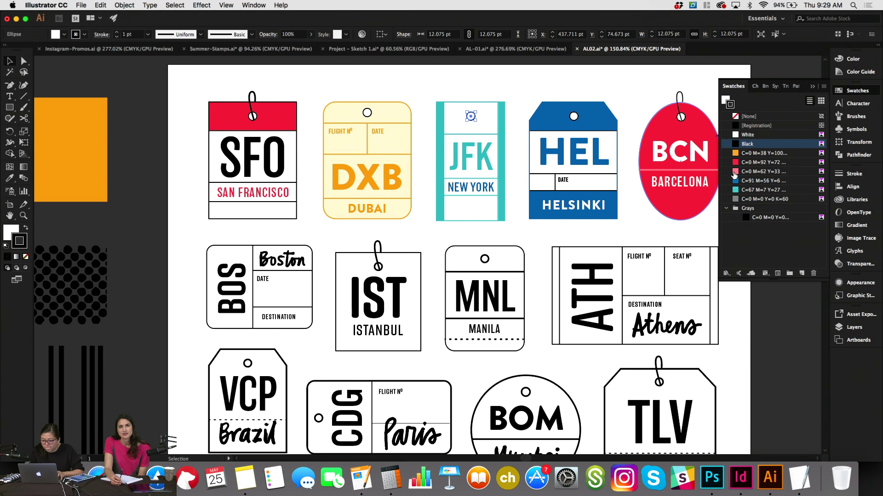
{"action": "left_click", "coordinate": [741, 181]}
{"action": "left_click", "coordinate": [605, 89]}
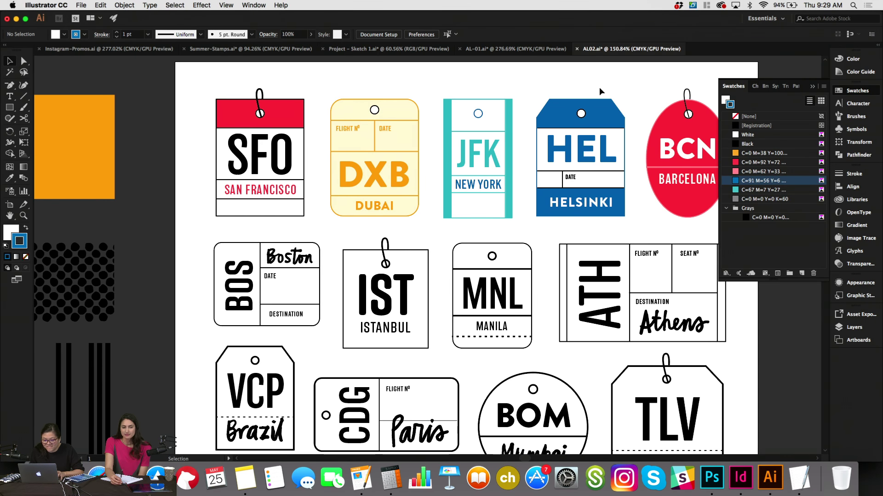
Set the stroke of the DXB tag's punch hole circle to the orange swatch C=0 M=38 Y=100.
{"action": "scroll", "coordinate": [601, 87], "scroll_direction": "left", "scroll_amount": 1}
{"action": "left_click", "coordinate": [376, 111]}
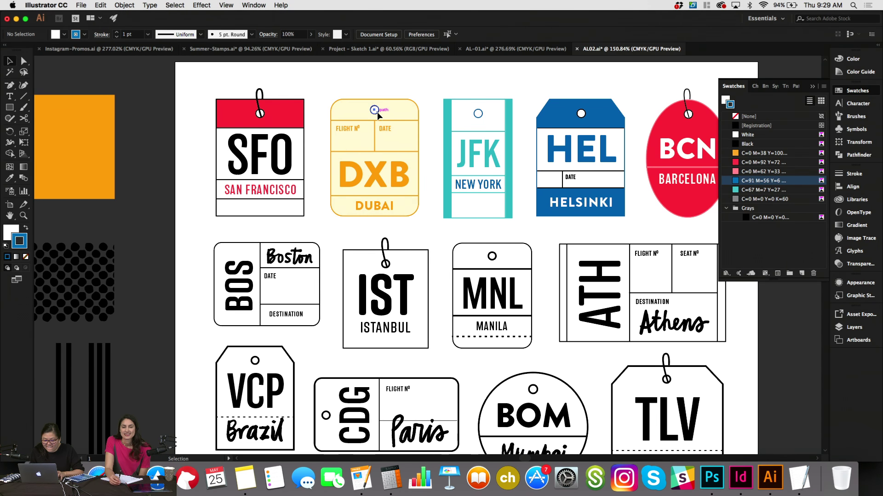
{"action": "left_click", "coordinate": [734, 144]}
{"action": "left_click", "coordinate": [747, 153]}
{"action": "left_click", "coordinate": [570, 79]}
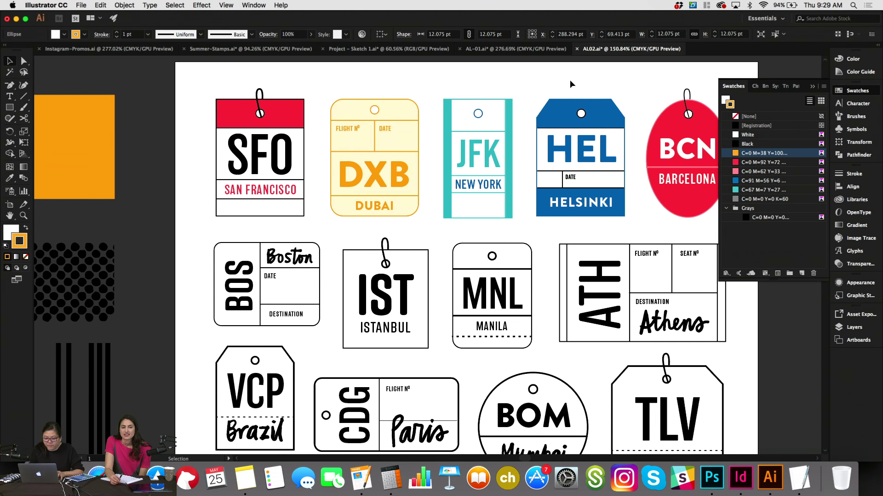
Fill the SFO code on the San Francisco tag with the orange swatch C=0 M=38 Y=100.
{"action": "scroll", "coordinate": [570, 81], "scroll_direction": "right", "scroll_amount": 3}
{"action": "scroll", "coordinate": [570, 79], "scroll_direction": "right", "scroll_amount": 3}
{"action": "scroll", "coordinate": [570, 80], "scroll_direction": "down", "scroll_amount": 1}
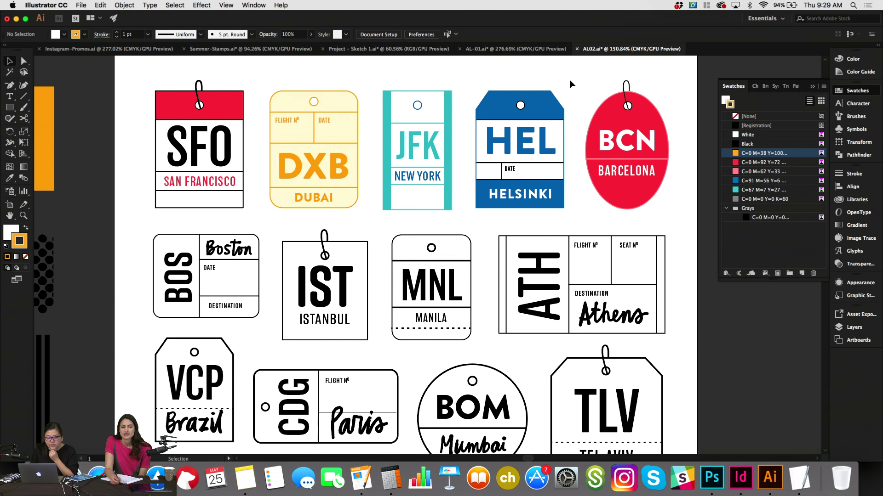
{"action": "left_click", "coordinate": [216, 154]}
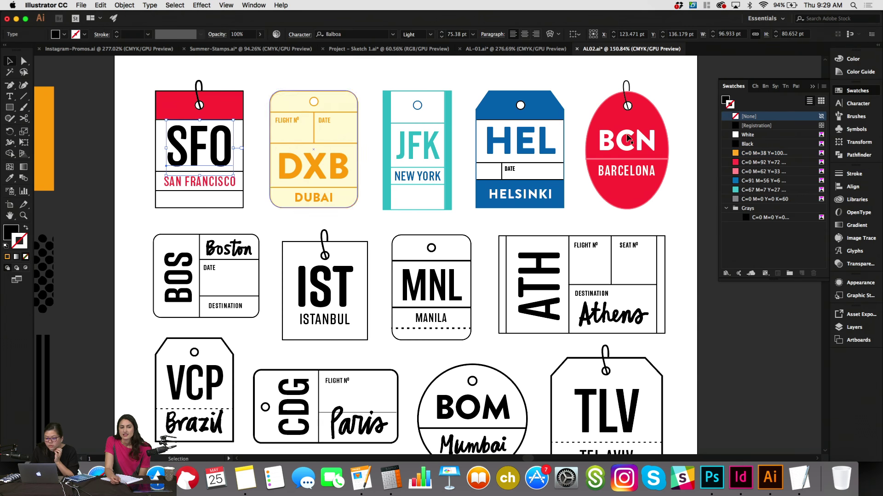
{"action": "left_click", "coordinate": [725, 100]}
{"action": "left_click", "coordinate": [742, 153]}
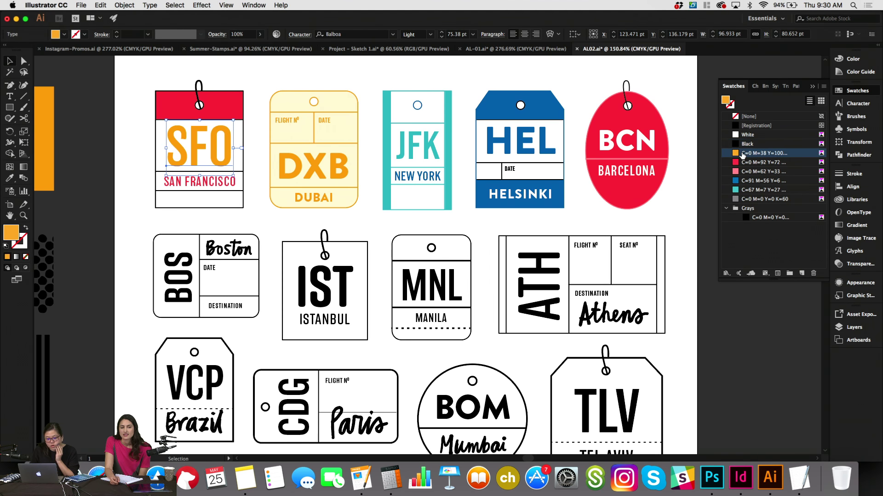
{"action": "left_click", "coordinate": [221, 209]}
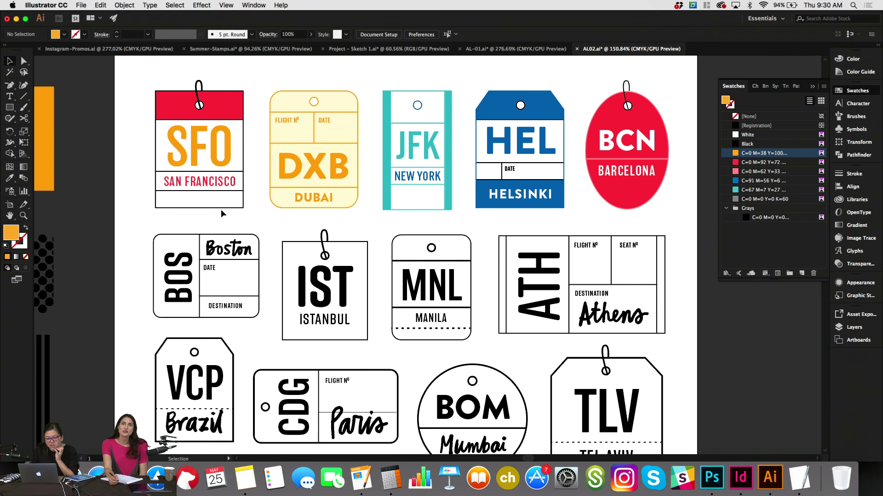
Set the strokes of the SFO tag's outline and the divider below SAN FRANCISCO to the red swatch C=0 M=92 Y=72.
{"action": "left_click", "coordinate": [218, 207]}
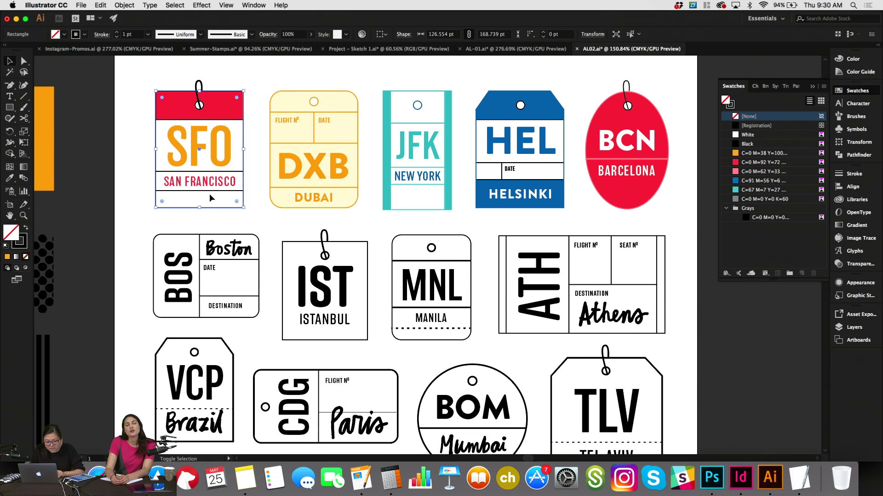
{"action": "left_click", "coordinate": [207, 190]}
{"action": "left_click", "coordinate": [730, 105]}
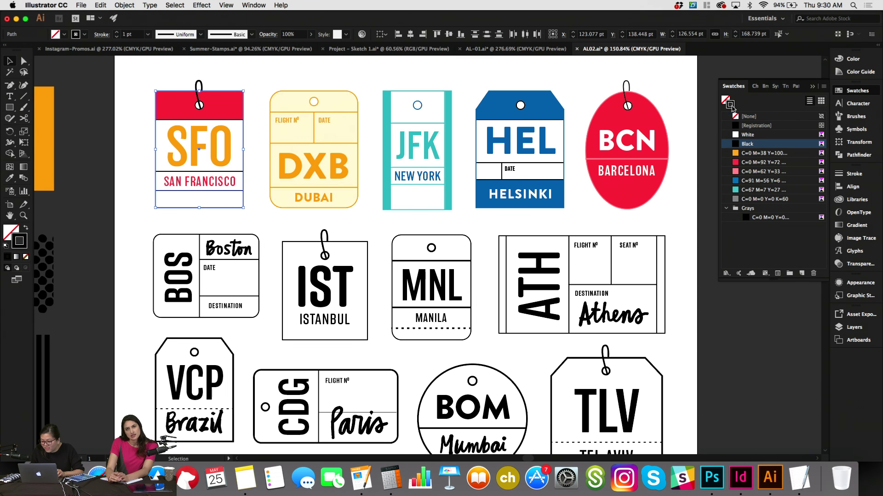
{"action": "left_click", "coordinate": [250, 49]}
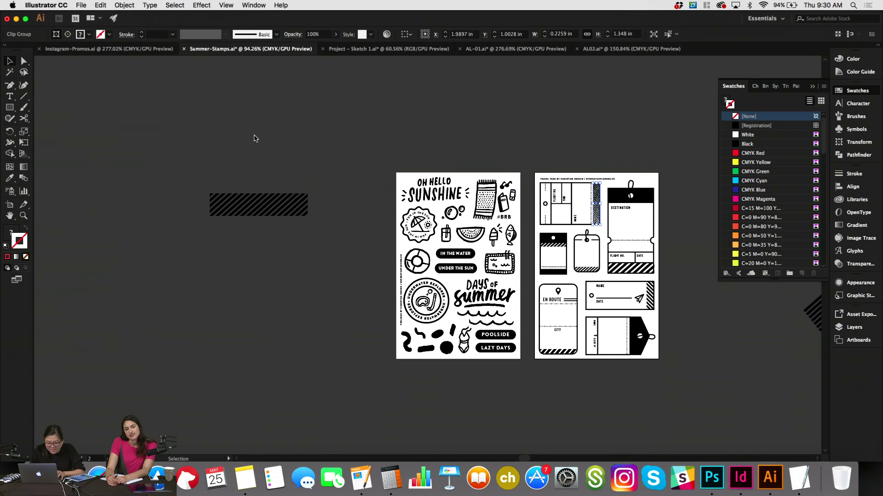
{"action": "left_click", "coordinate": [630, 49]}
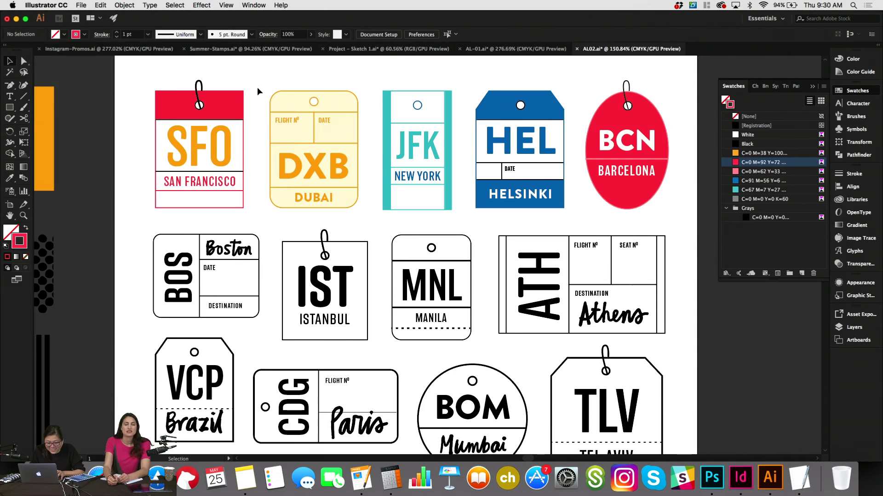
Recolour the divider lines above and below the SFO code with the red swatch C=0 M=92 Y=72.
{"action": "left_click", "coordinate": [229, 119]}
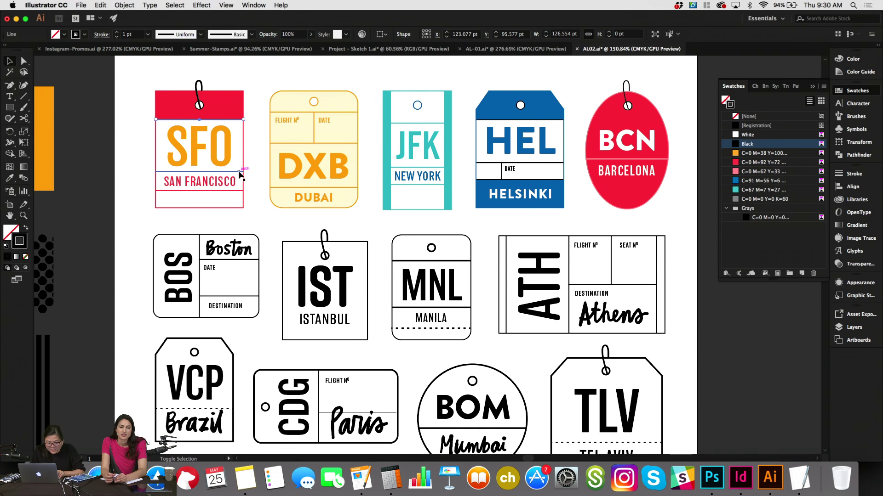
{"action": "left_click", "coordinate": [737, 162]}
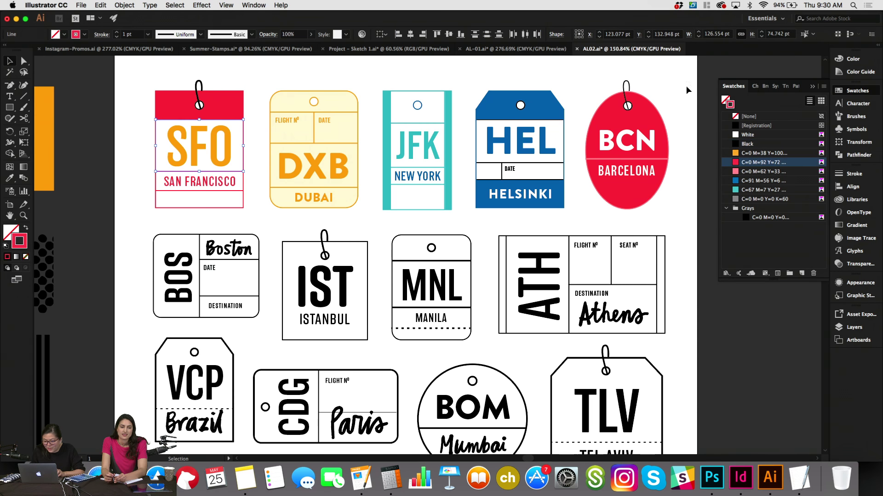
{"action": "left_click", "coordinate": [676, 84]}
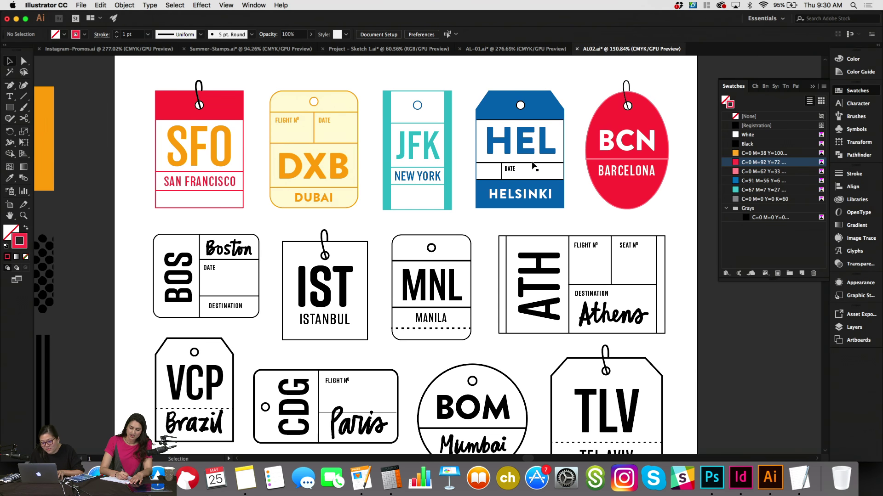
Set the strokes of the HEL tag's two lower horizontal dividers and the short vertical divider beside DATE to blue C=91 M=56 Y=6.
{"action": "left_click", "coordinate": [562, 162]}
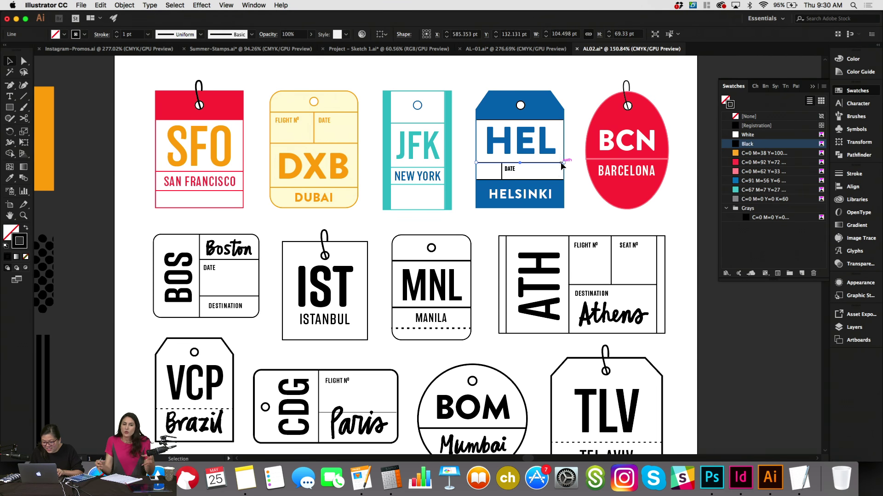
{"action": "left_click", "coordinate": [734, 181]}
{"action": "left_click", "coordinate": [646, 242]}
{"action": "scroll", "coordinate": [647, 243], "scroll_direction": "left", "scroll_amount": 3}
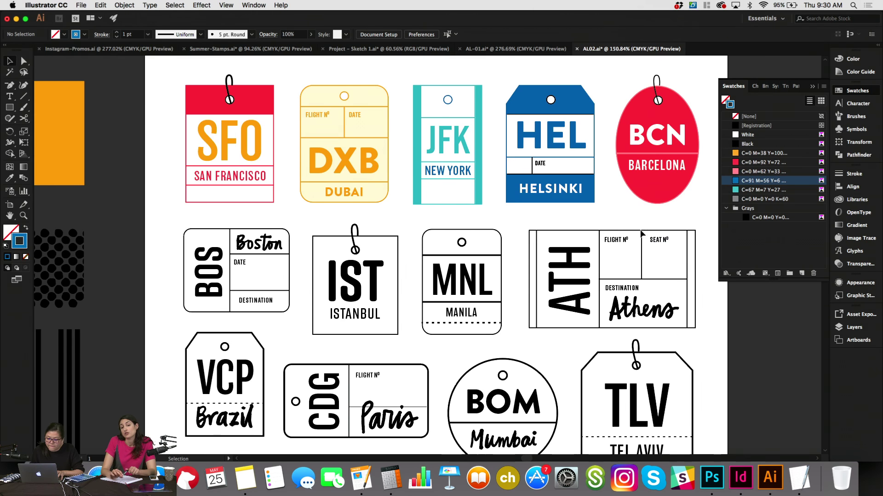
{"action": "left_click", "coordinate": [583, 174]}
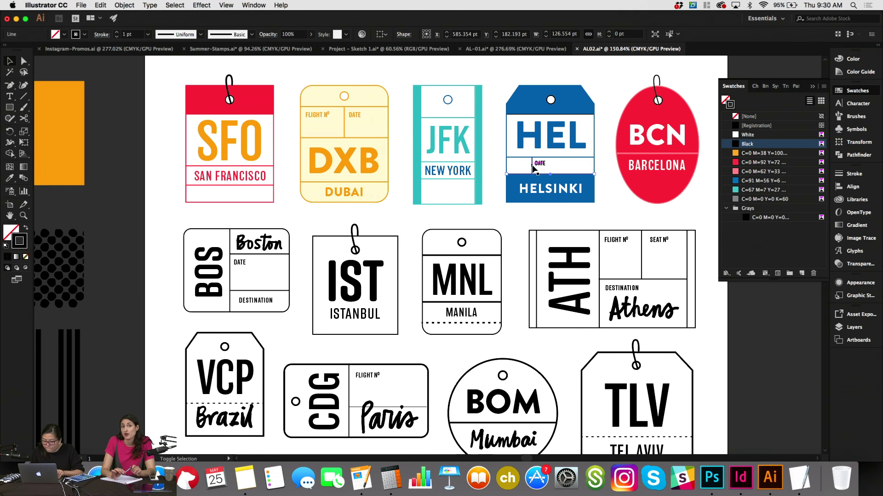
{"action": "left_click", "coordinate": [533, 168], "text": "shift"}
{"action": "left_click", "coordinate": [741, 182]}
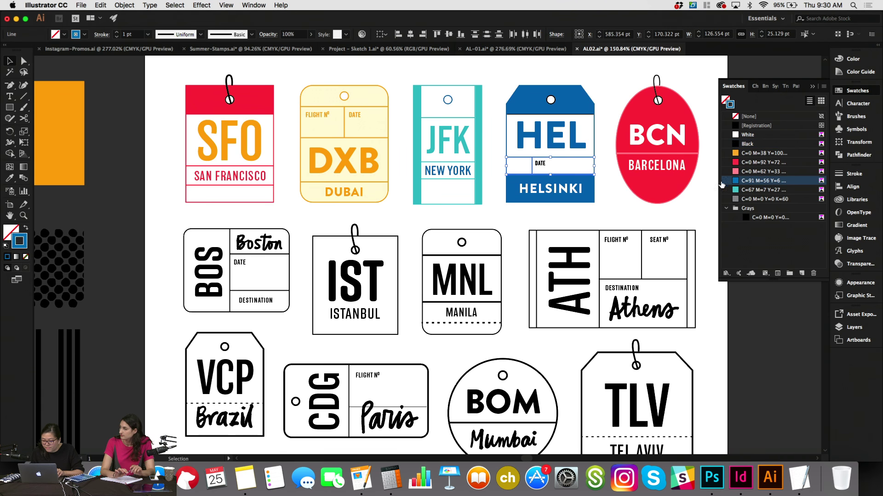
{"action": "left_click", "coordinate": [657, 227]}
Fill the DATE label on the HEL tag with the teal swatch C=67 M=7 Y=27.
{"action": "left_click", "coordinate": [539, 163]}
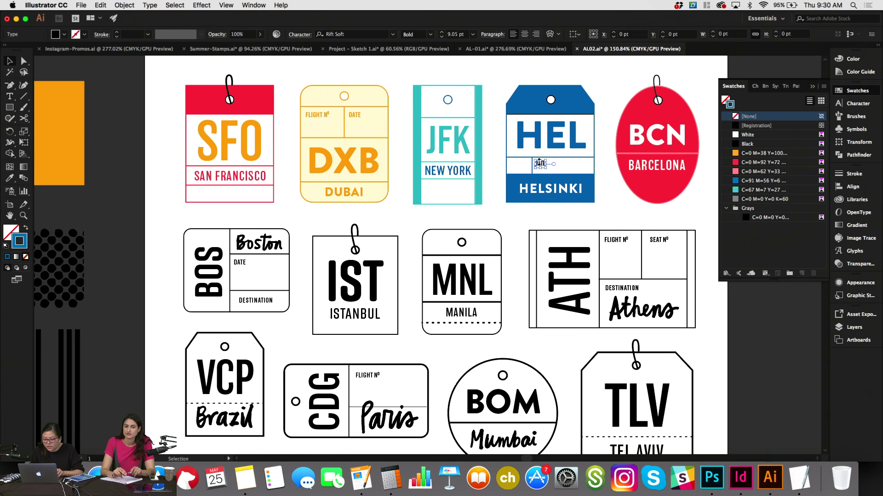
{"action": "left_click", "coordinate": [725, 101]}
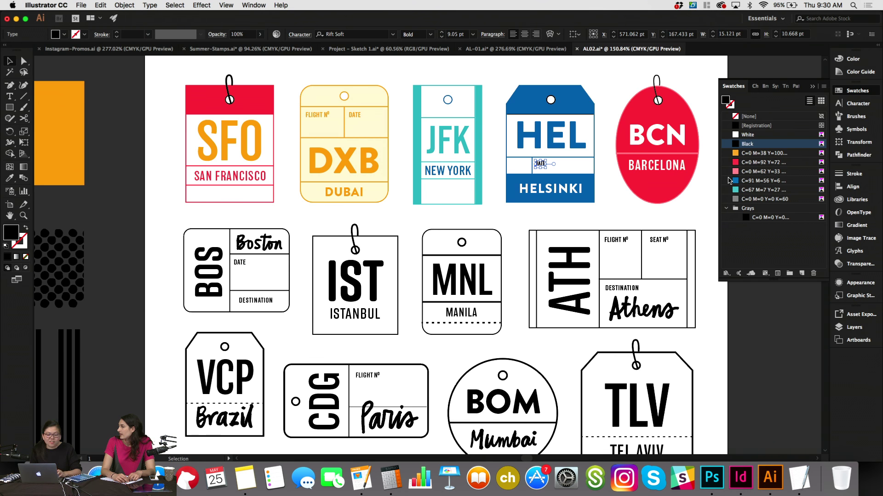
{"action": "left_click", "coordinate": [746, 190]}
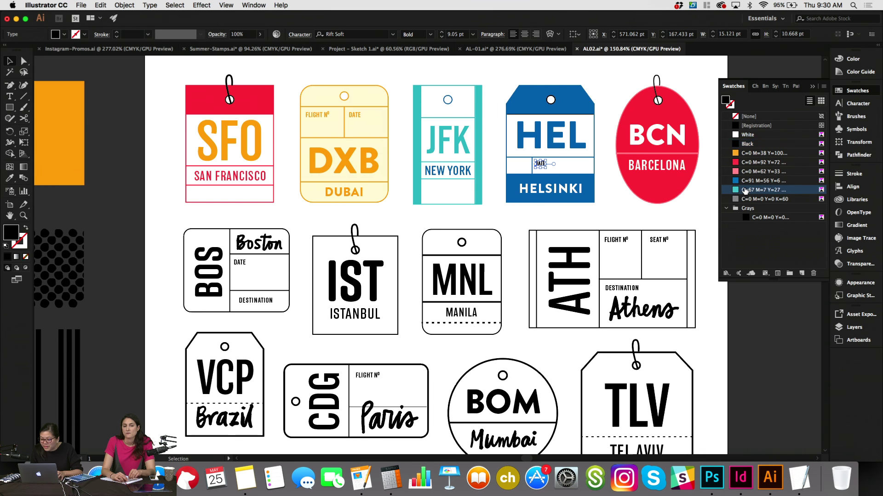
Recolour the BARCELONA text on the BCN tag with a lighter tint of the pink swatch C=0 M=62 Y=33.
{"action": "left_click", "coordinate": [691, 208]}
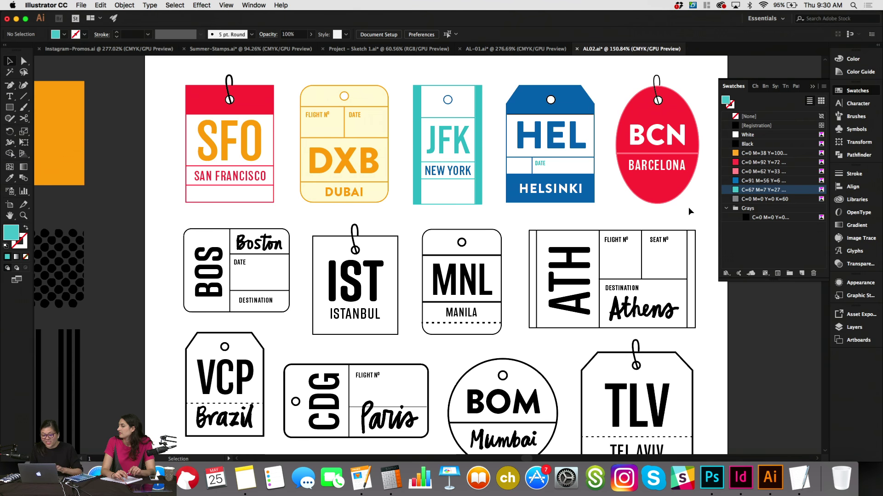
{"action": "left_click", "coordinate": [685, 168]}
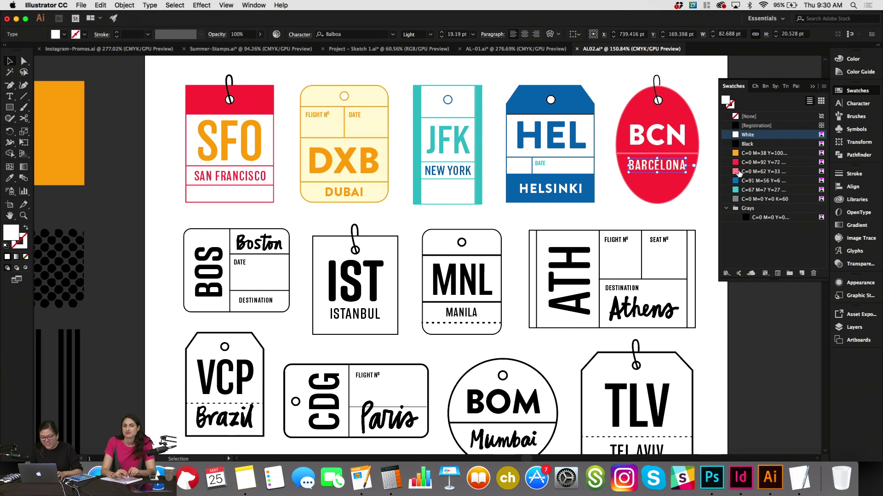
{"action": "left_click", "coordinate": [736, 172]}
{"action": "left_click", "coordinate": [697, 196]}
{"action": "left_click", "coordinate": [690, 174]}
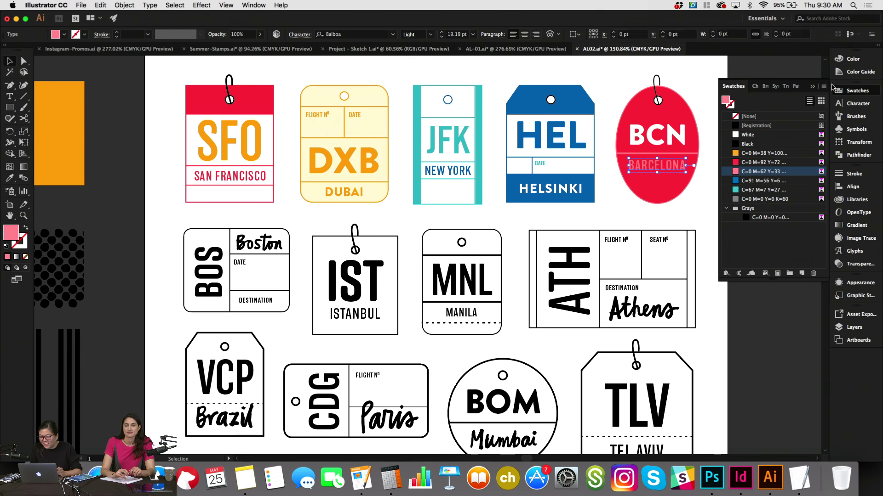
{"action": "left_click", "coordinate": [860, 72]}
{"action": "left_click", "coordinate": [805, 91]}
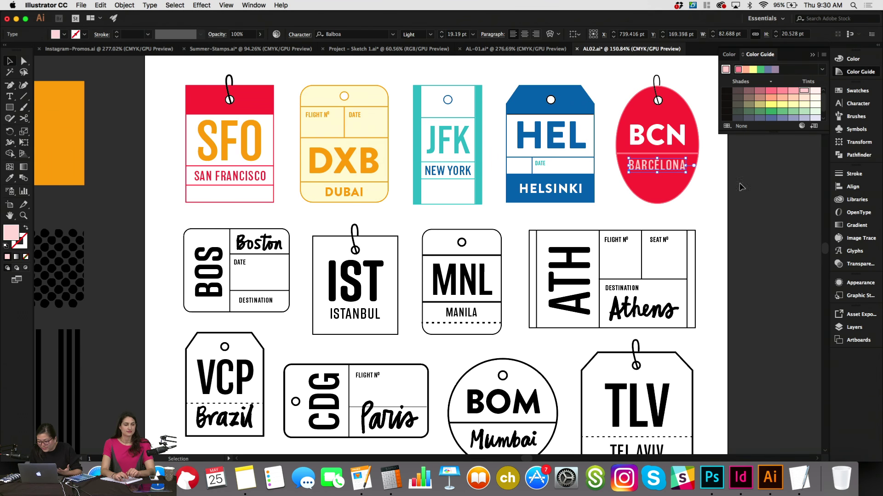
{"action": "left_click", "coordinate": [792, 91]}
{"action": "left_click", "coordinate": [710, 201]}
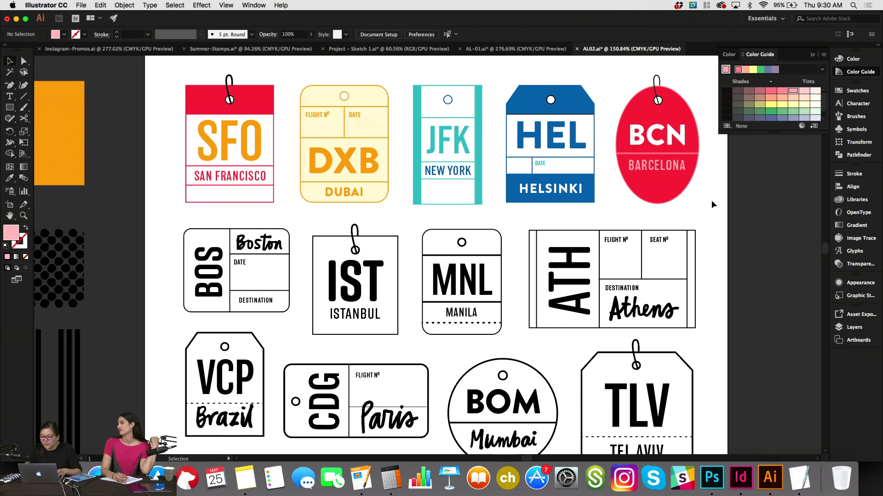
{"action": "left_click", "coordinate": [855, 75]}
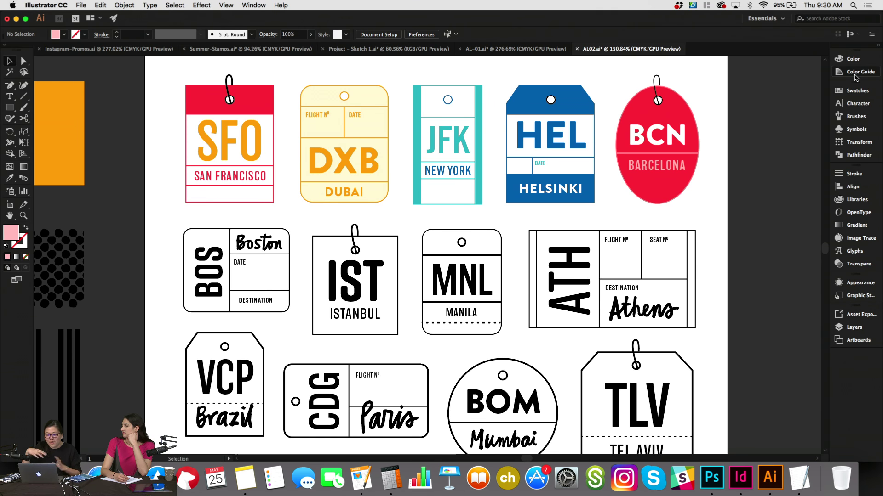
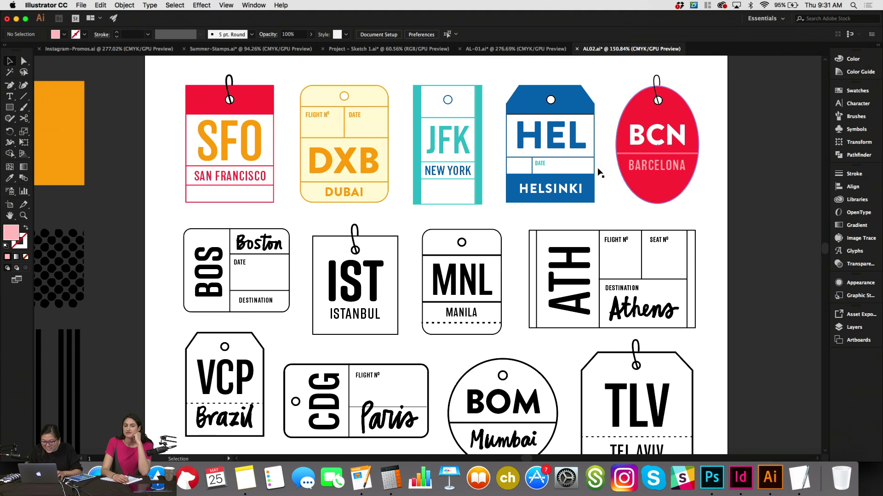
{"action": "left_click", "coordinate": [563, 115]}
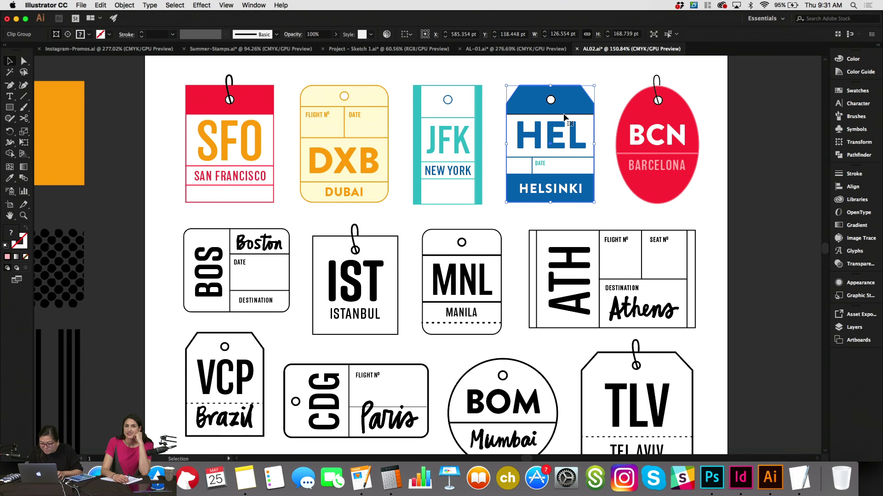
{"action": "left_click", "coordinate": [612, 81]}
{"action": "scroll", "coordinate": [612, 82], "scroll_direction": "up", "scroll_amount": 1}
{"action": "scroll", "coordinate": [612, 82], "scroll_direction": "left", "scroll_amount": 1}
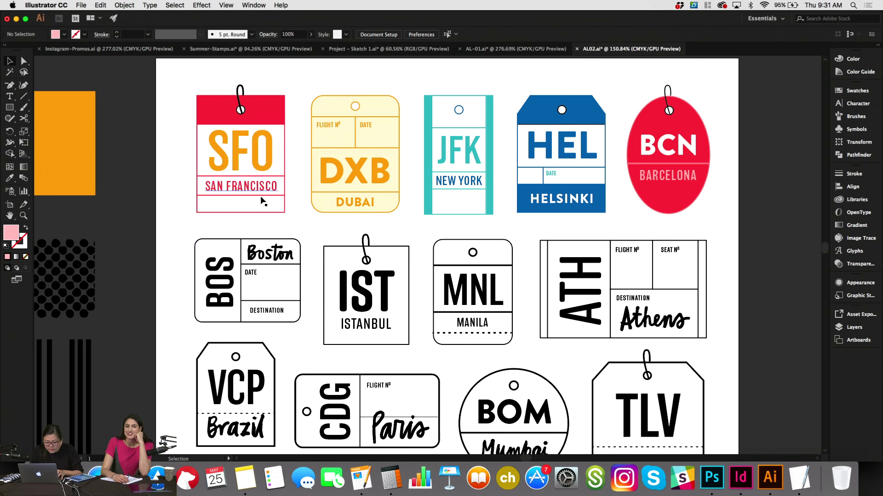
{"action": "scroll", "coordinate": [270, 226], "scroll_direction": "down", "scroll_amount": 1}
{"action": "scroll", "coordinate": [270, 225], "scroll_direction": "left", "scroll_amount": 1}
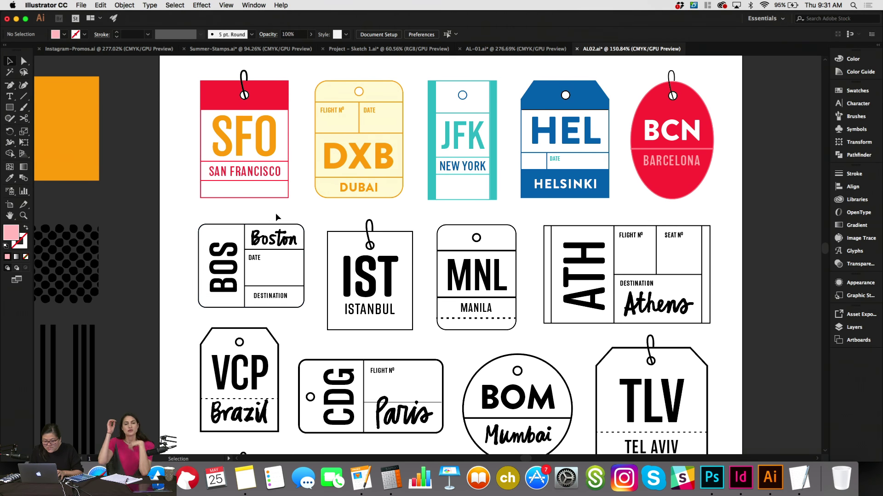
Set the stroke of the HEL tag's hole to the blue swatch C=91 M=56 Y=6.
{"action": "left_click", "coordinate": [565, 95]}
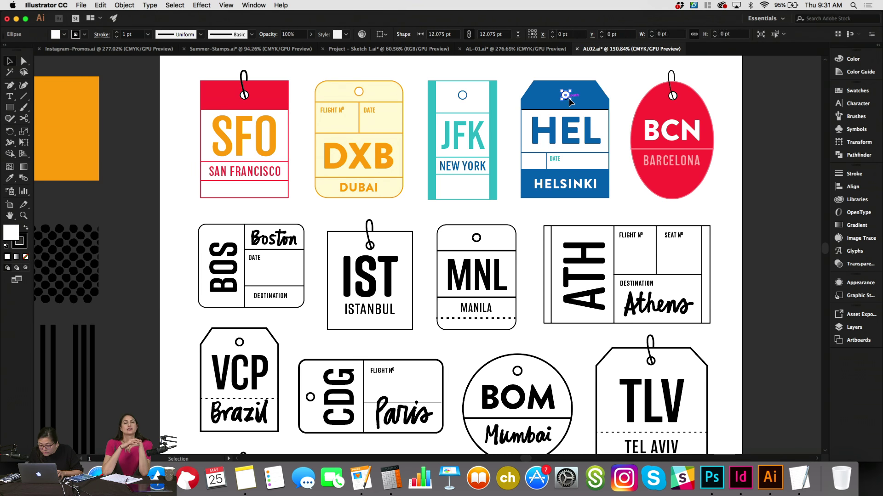
{"action": "left_click", "coordinate": [858, 91]}
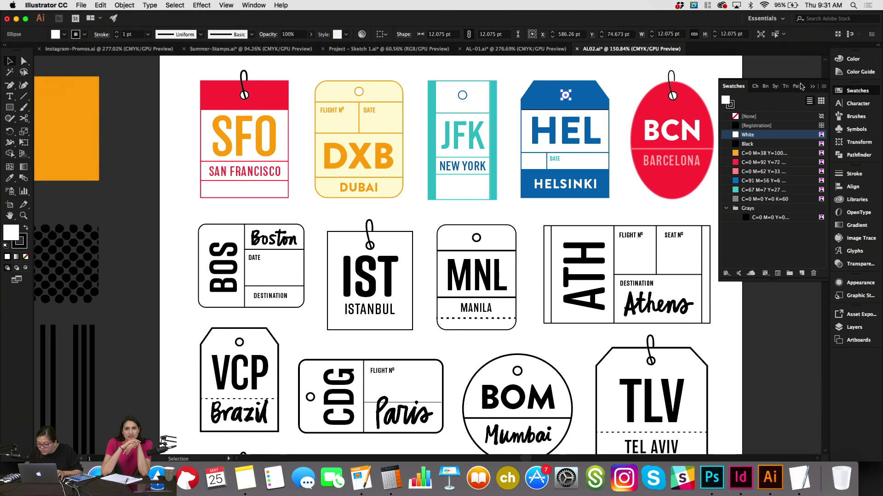
{"action": "left_click", "coordinate": [731, 104]}
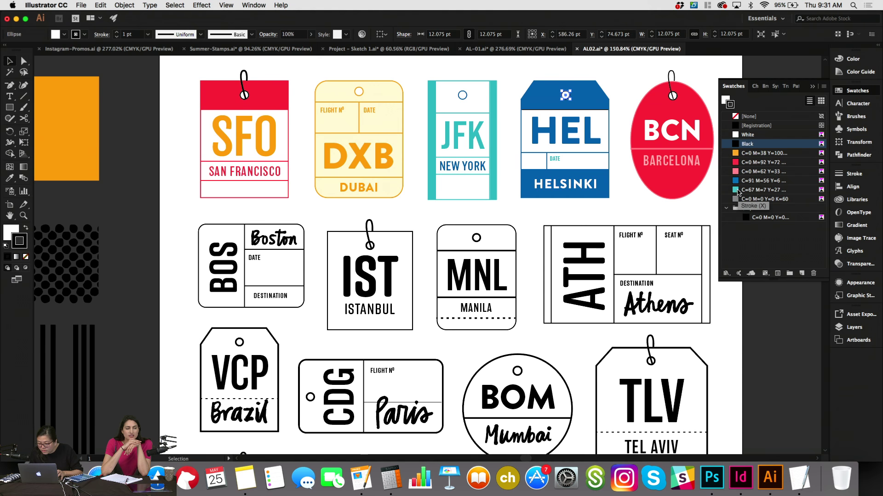
{"action": "left_click", "coordinate": [738, 190]}
{"action": "left_click", "coordinate": [599, 131]}
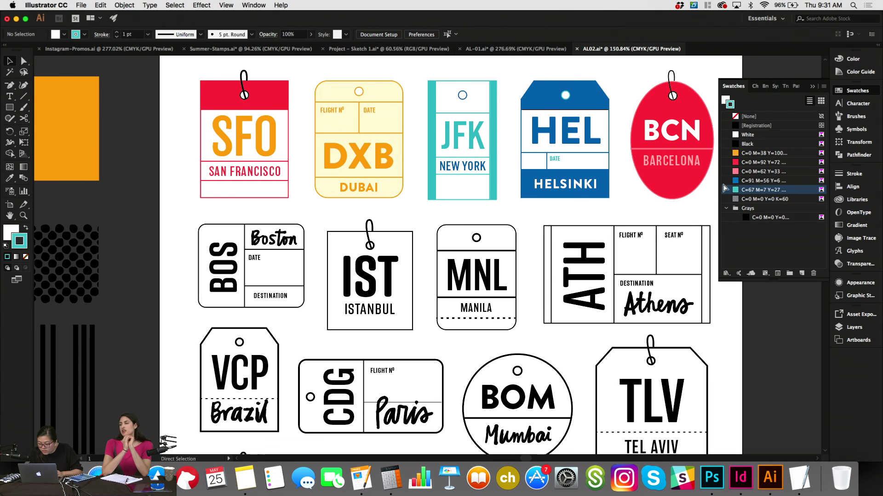
{"action": "key", "text": "cmd+z"}
{"action": "left_click", "coordinate": [640, 201]}
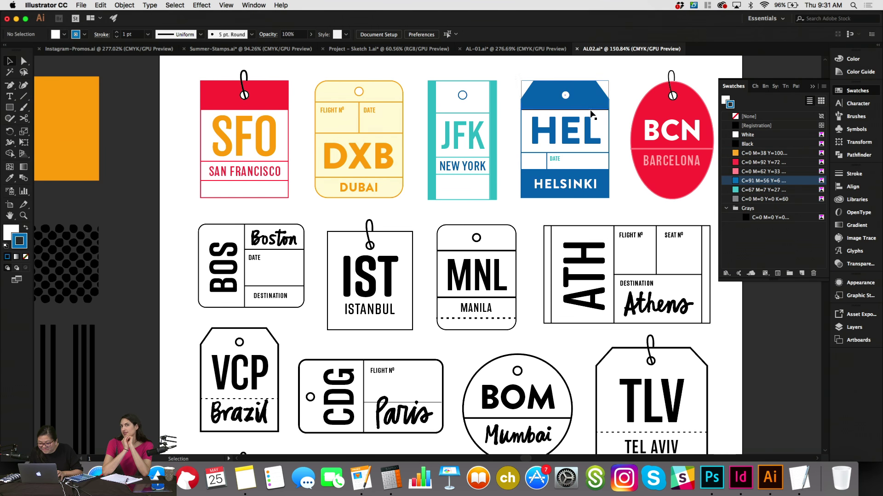
Set the stroke of the divider line above the HEL code to the blue swatch C=91 M=56 Y=6.
{"action": "scroll", "coordinate": [591, 114], "scroll_direction": "up", "scroll_amount": 1}
{"action": "scroll", "coordinate": [589, 110], "scroll_direction": "up", "scroll_amount": 1}
{"action": "left_click", "coordinate": [589, 109]}
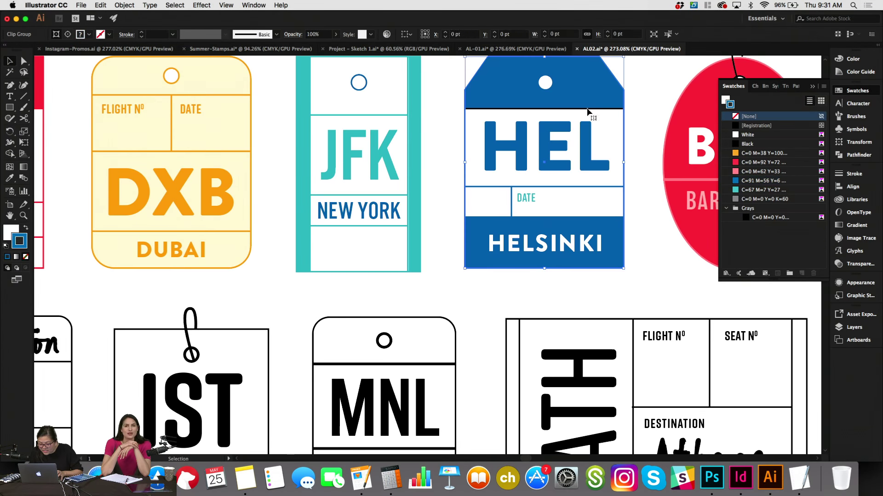
{"action": "left_click", "coordinate": [24, 61]}
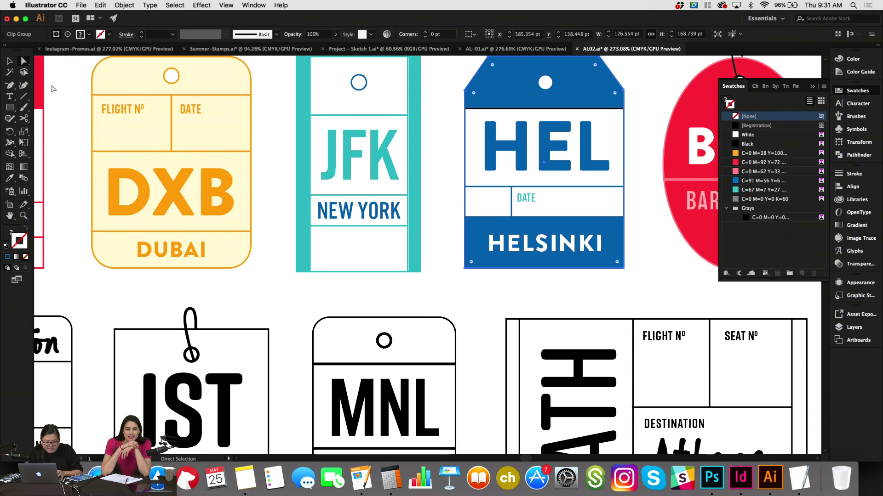
{"action": "key", "text": "cmd+shift+a"}
{"action": "left_click", "coordinate": [484, 109]}
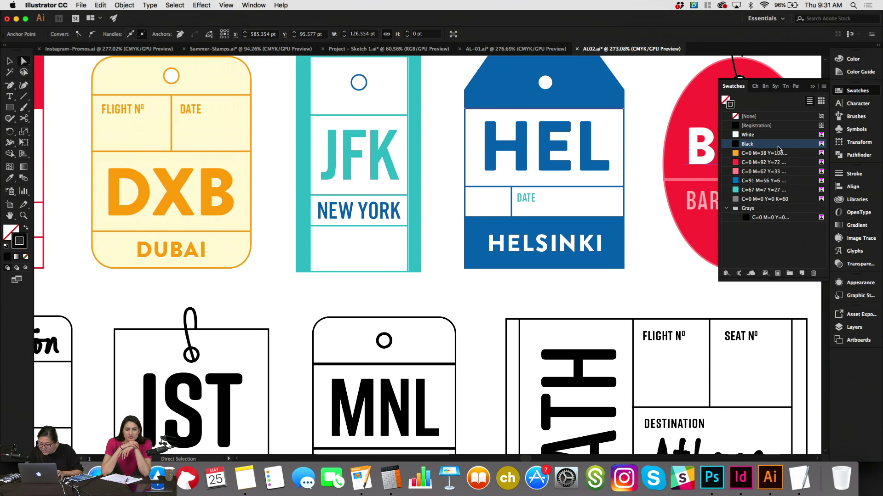
{"action": "left_click", "coordinate": [756, 181]}
{"action": "scroll", "coordinate": [645, 239], "scroll_direction": "down", "scroll_amount": 2}
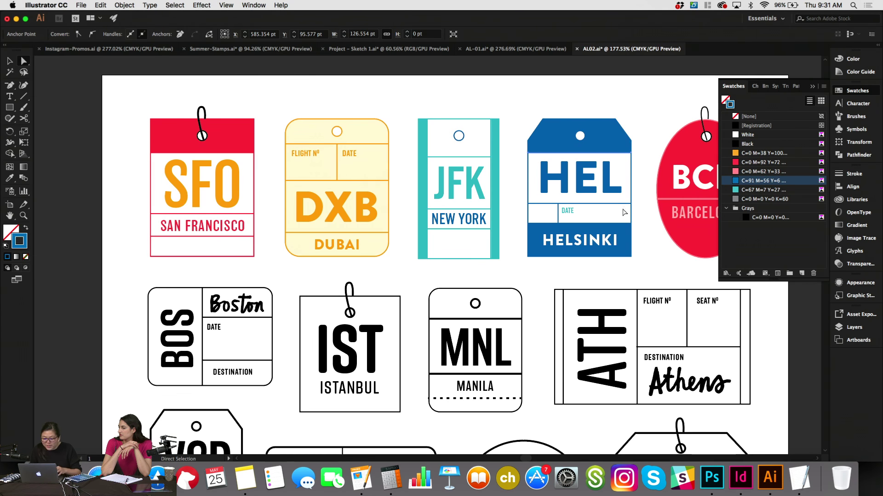
Set the strokes of the holes on the BCN and SFO tags to the pink swatch C=0 M=62 Y=33.
{"action": "left_click", "coordinate": [711, 142]}
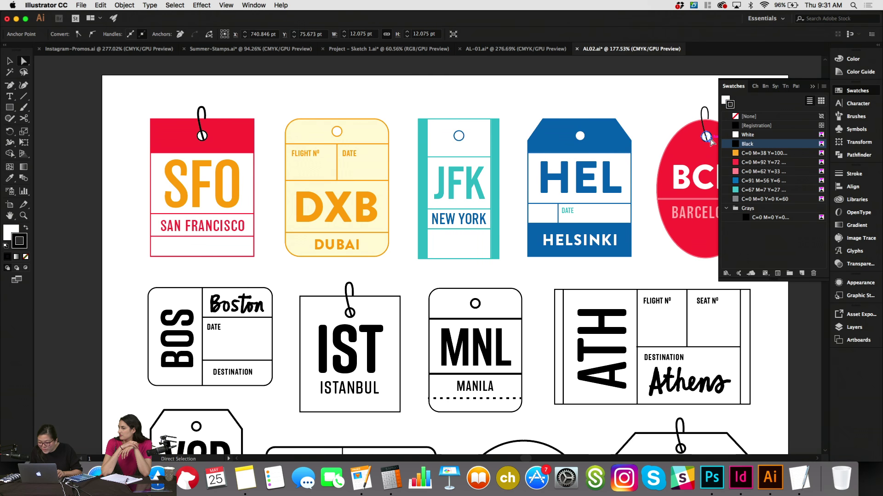
{"action": "left_click", "coordinate": [202, 136], "text": "shift"}
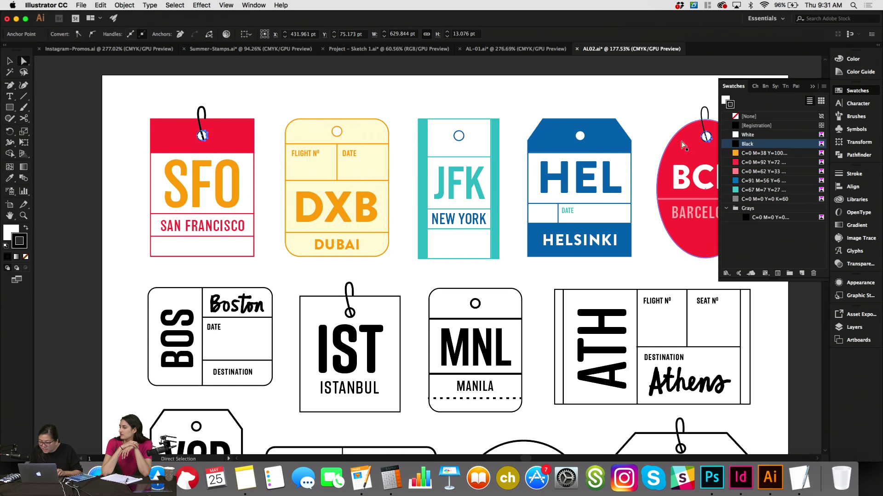
{"action": "left_click", "coordinate": [745, 171]}
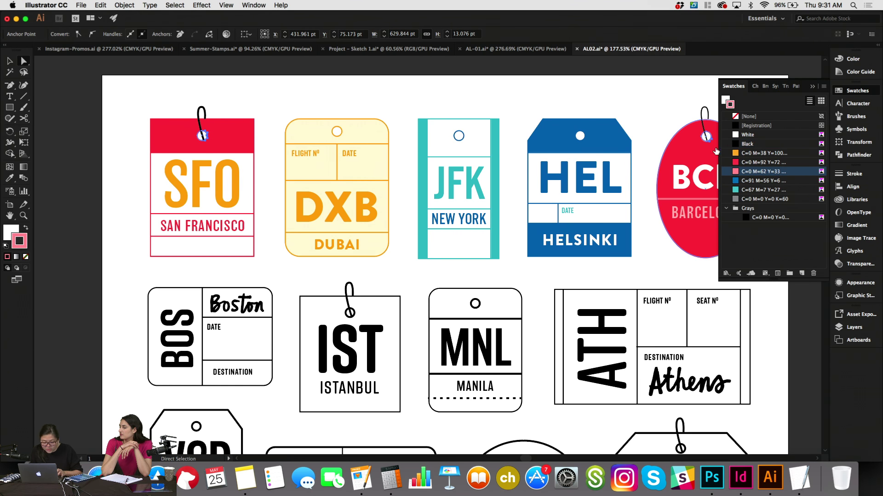
{"action": "left_click", "coordinate": [670, 101]}
Give the string loops on the BCN and SFO tags a 2 pt stroke in the orange swatch C=0 M=38 Y=100.
{"action": "key", "text": "v"}
{"action": "left_click", "coordinate": [703, 113]}
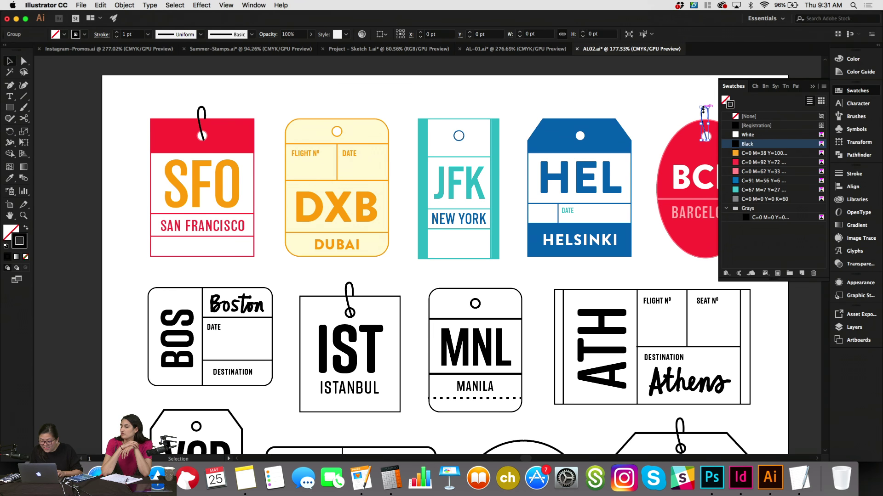
{"action": "left_click", "coordinate": [202, 112], "text": "shift"}
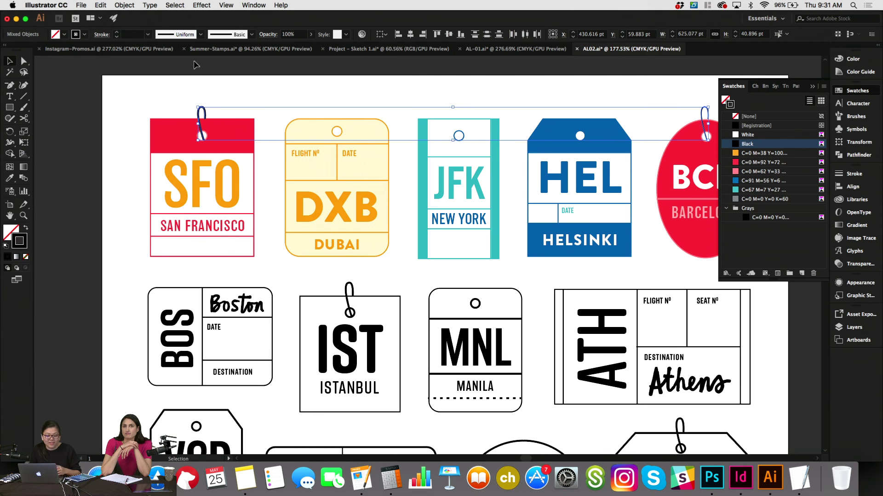
{"action": "left_click", "coordinate": [138, 35]}
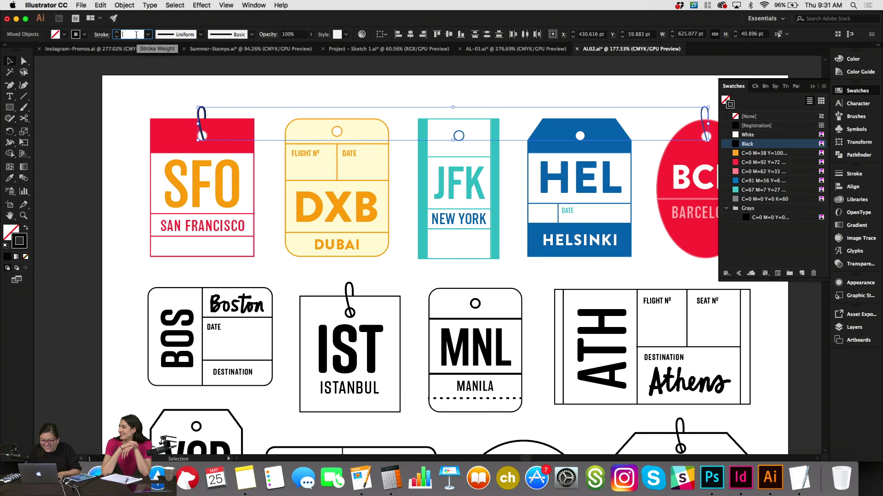
{"action": "type", "text": "2"}
{"action": "key", "text": "Return"}
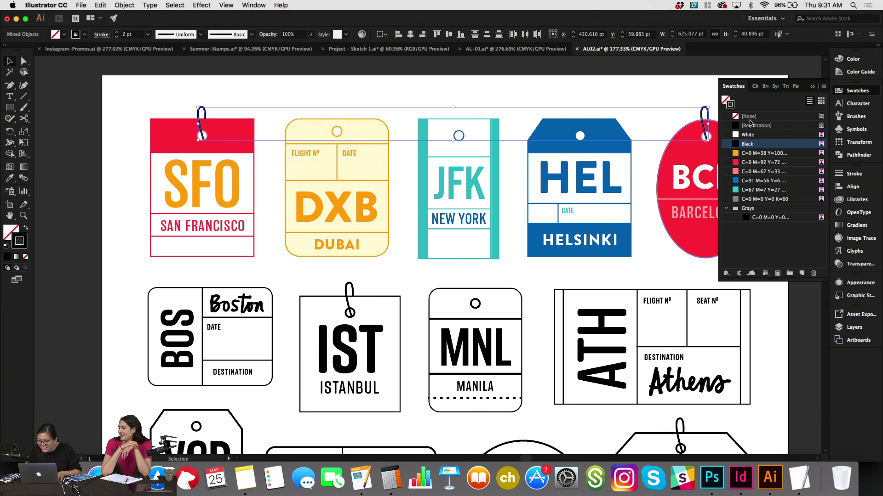
{"action": "left_click", "coordinate": [749, 153]}
{"action": "left_click", "coordinate": [669, 95]}
Recolour the BCN tag's string loop with the pink swatch C=0 M=62 Y=33.
{"action": "scroll", "coordinate": [669, 94], "scroll_direction": "down", "scroll_amount": 2}
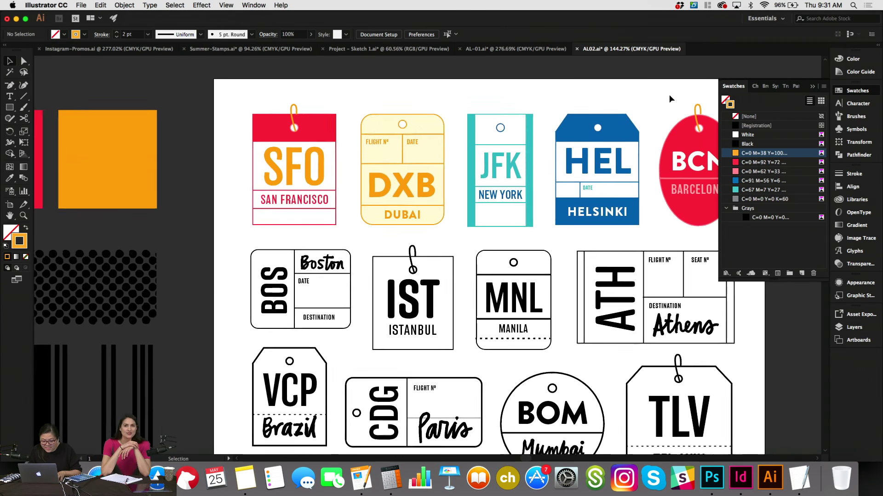
{"action": "scroll", "coordinate": [669, 94], "scroll_direction": "right", "scroll_amount": 2}
{"action": "left_click", "coordinate": [624, 105]}
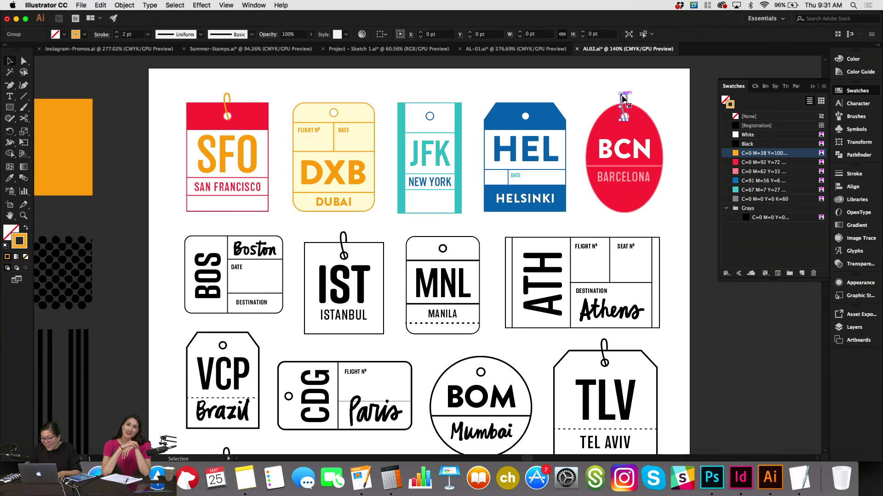
{"action": "left_click", "coordinate": [763, 171]}
{"action": "left_click", "coordinate": [681, 216]}
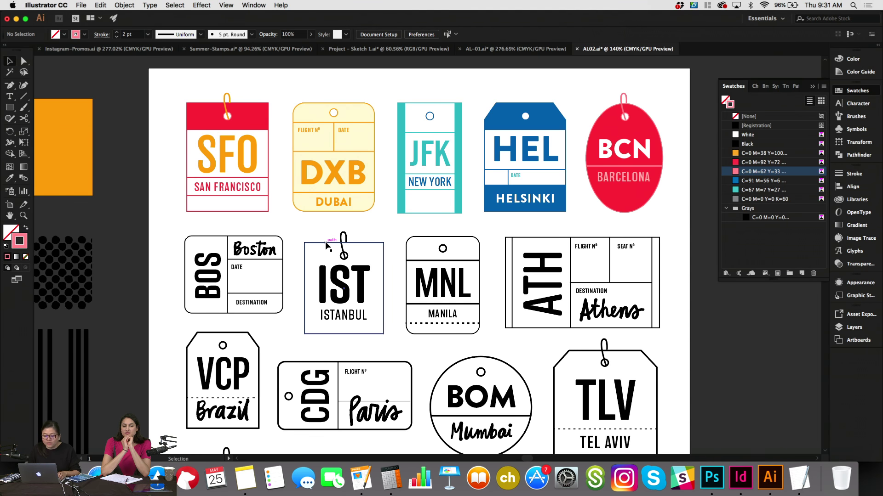
Set the strokes of the BOS tag's outline and its full-height vertical divider to the blue swatch C=91 M=56 Y=6.
{"action": "scroll", "coordinate": [416, 174], "scroll_direction": "left", "scroll_amount": 2}
{"action": "scroll", "coordinate": [416, 174], "scroll_direction": "down", "scroll_amount": 1}
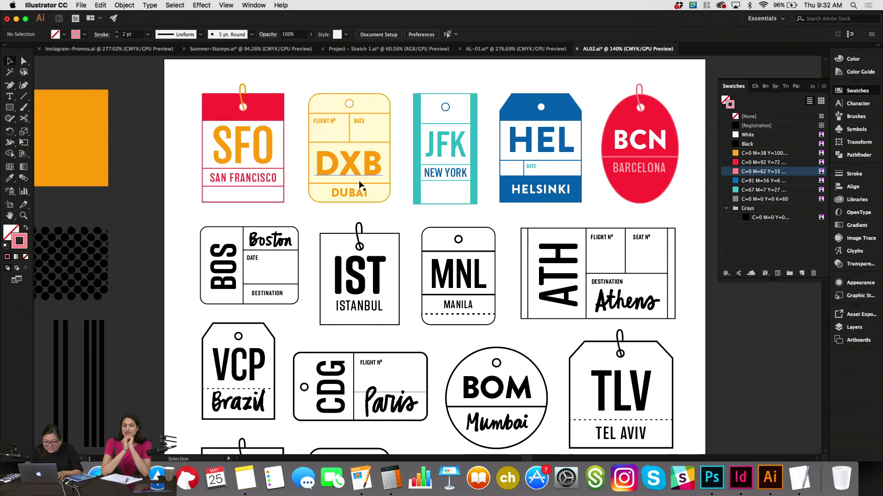
{"action": "left_click", "coordinate": [251, 226]}
{"action": "scroll", "coordinate": [313, 225], "scroll_direction": "left", "scroll_amount": 3}
{"action": "scroll", "coordinate": [314, 224], "scroll_direction": "down", "scroll_amount": 2}
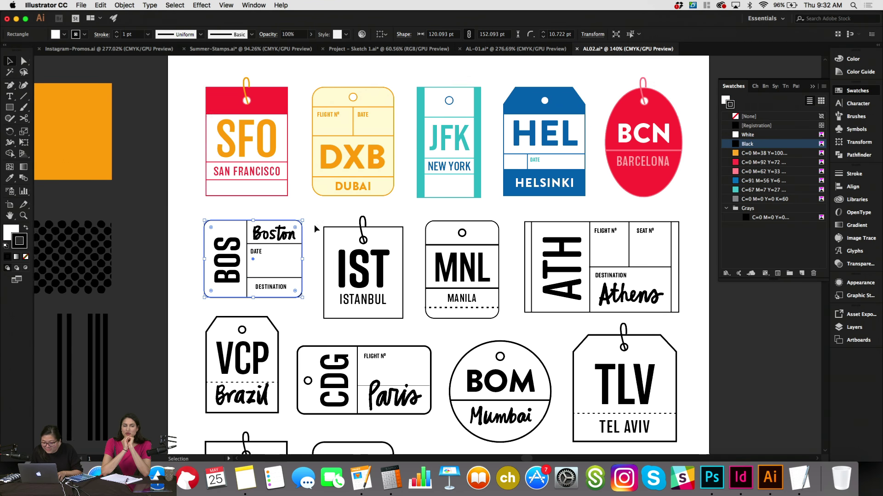
{"action": "left_click", "coordinate": [766, 182]}
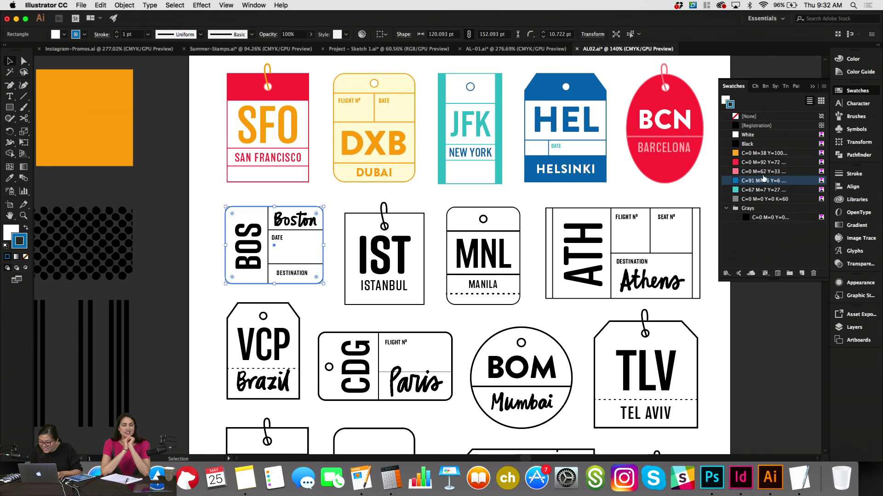
{"action": "left_click", "coordinate": [268, 239]}
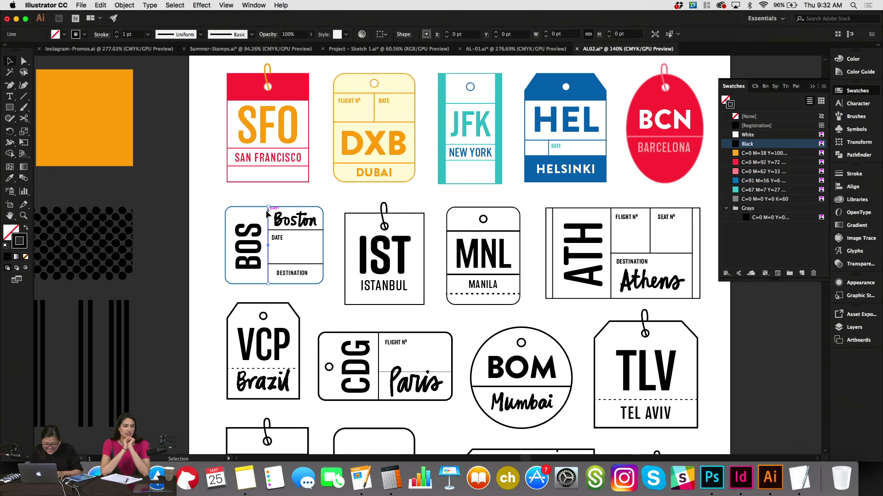
Group the handwritten Boston lettering on the BOS tag and fill it with the blue swatch C=91 M=56 Y=6.
{"action": "left_click", "coordinate": [305, 222]}
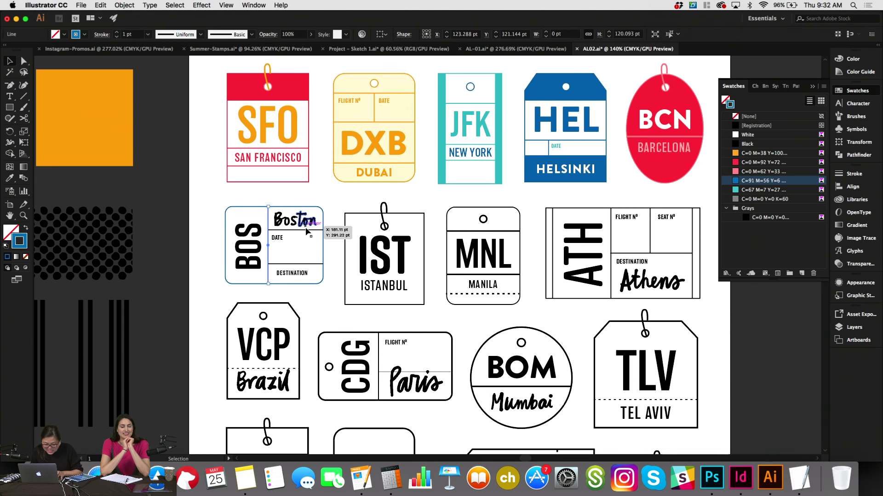
{"action": "left_click", "coordinate": [278, 221], "text": "shift"}
{"action": "left_click", "coordinate": [285, 222], "text": "shift"}
{"action": "left_click", "coordinate": [294, 222], "text": "shift"}
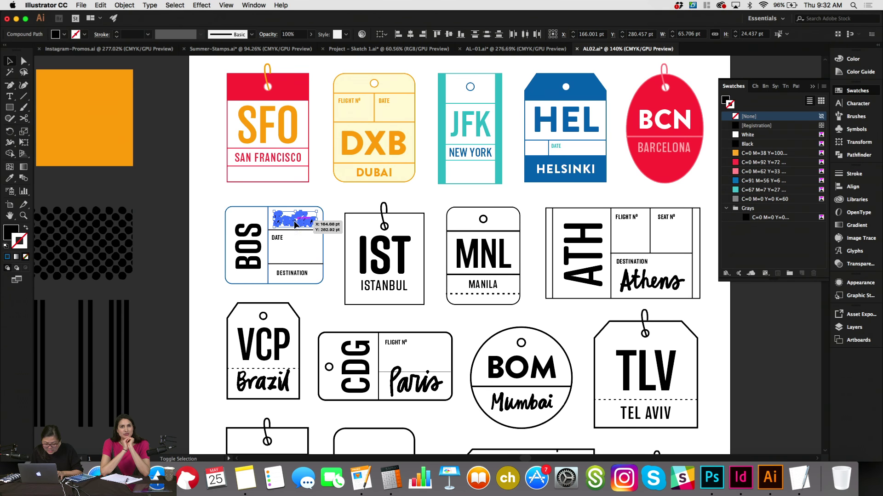
{"action": "key", "text": "super+g"}
{"action": "key", "text": "v"}
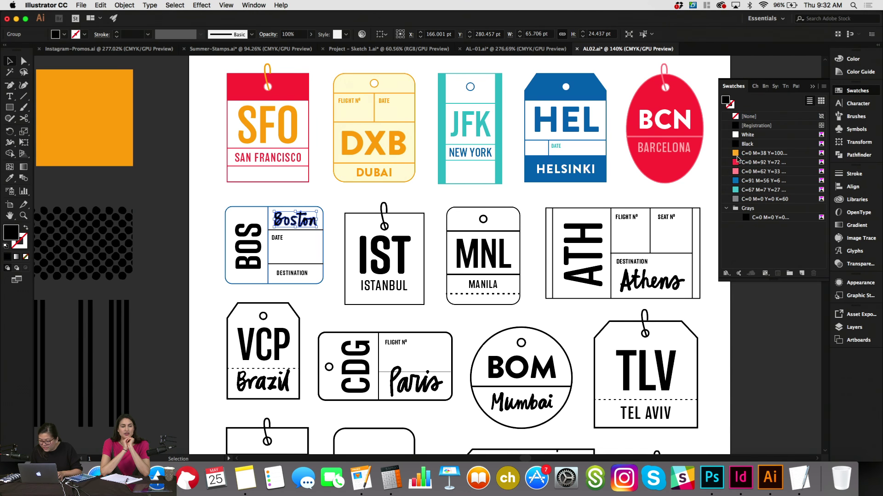
{"action": "left_click", "coordinate": [745, 181]}
{"action": "left_click", "coordinate": [273, 194]}
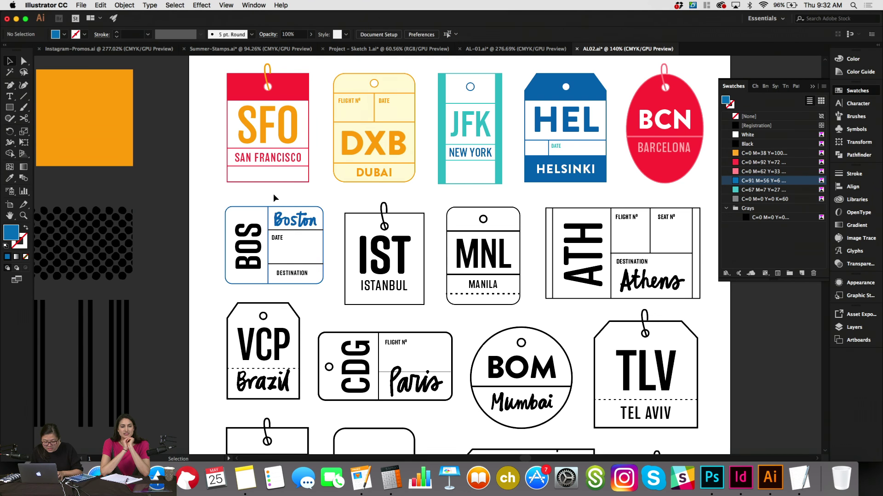
Fill the BOS tag's rounded background with the lightest tint of the teal swatch C=67 M=7 Y=27.
{"action": "left_click", "coordinate": [258, 208]}
{"action": "left_click", "coordinate": [736, 189]}
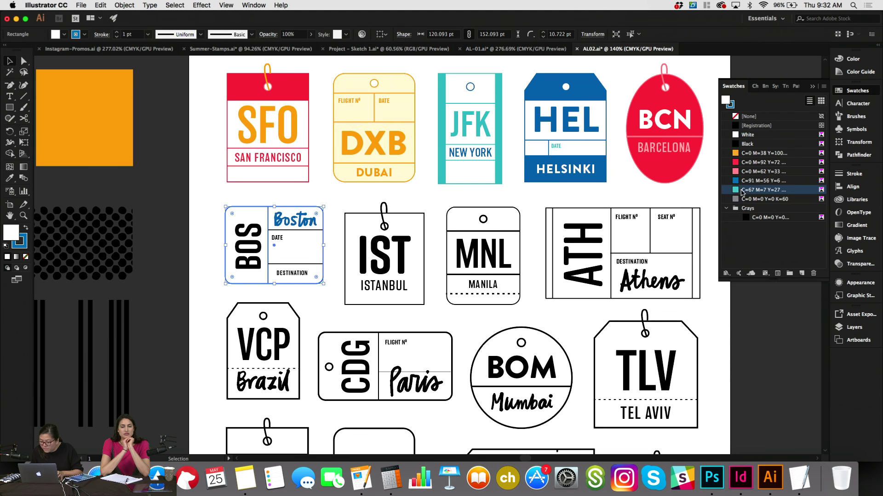
{"action": "left_click", "coordinate": [860, 72]}
{"action": "left_click", "coordinate": [793, 91]}
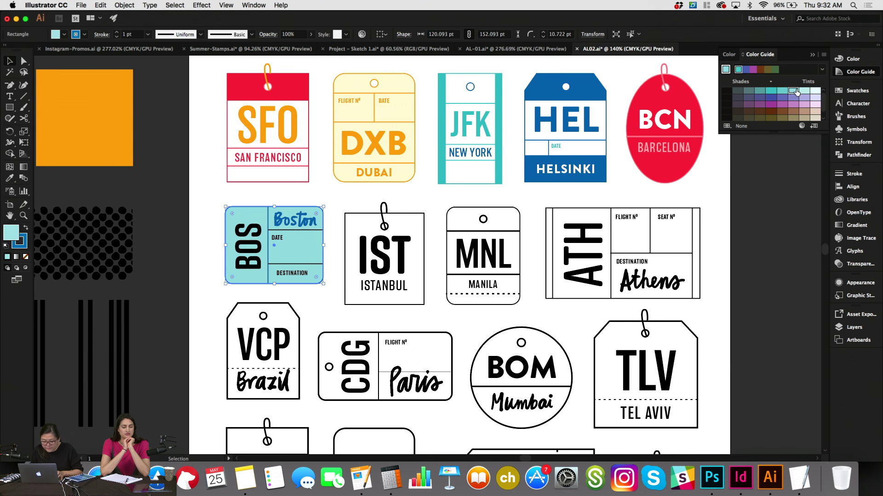
{"action": "left_click", "coordinate": [804, 91]}
{"action": "left_click", "coordinate": [813, 92]}
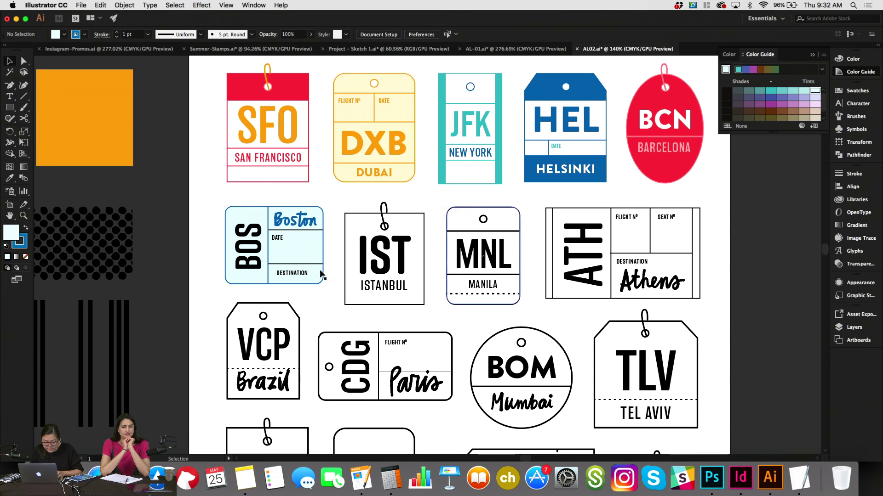
Fill the vertical BOS text with the blue swatch C=91 M=56 Y=6.
{"action": "left_click", "coordinate": [248, 246]}
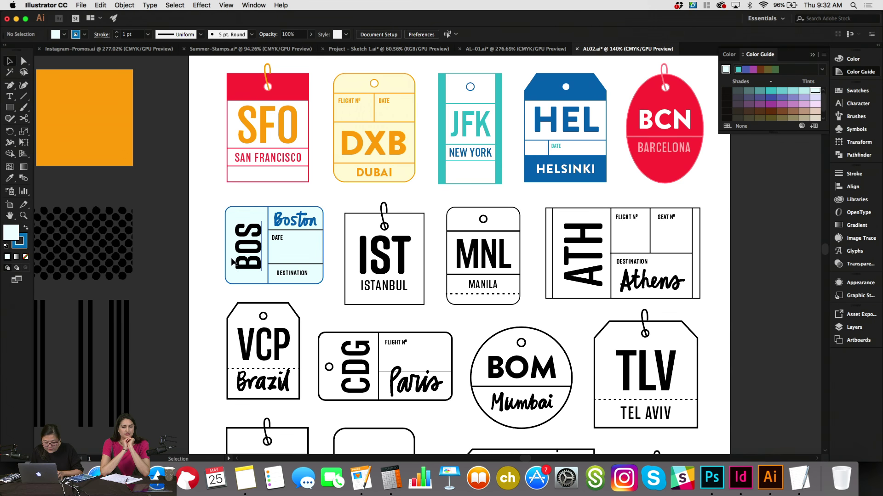
{"action": "left_click", "coordinate": [856, 91]}
{"action": "left_click", "coordinate": [749, 180]}
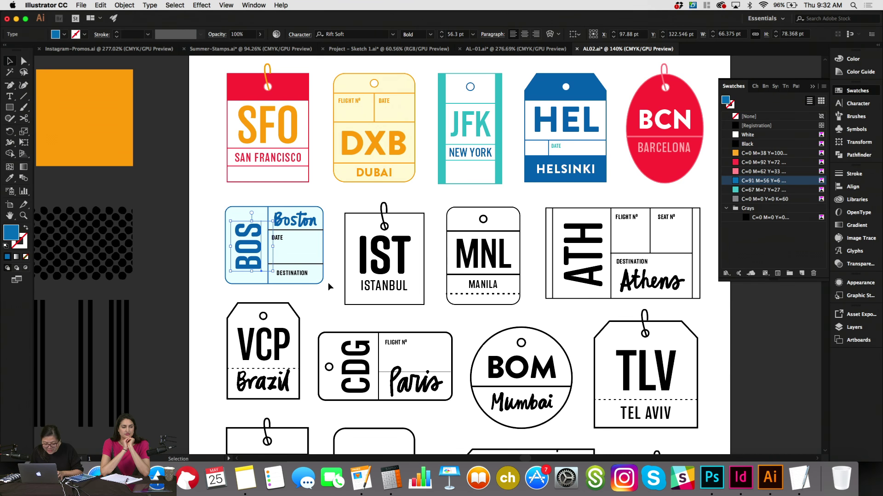
Copy the MNL tag's dashed stroke onto the BOS tag's two horizontal dividers and colour them with the blue swatch C=91 M=56 Y=6.
{"action": "scroll", "coordinate": [335, 269], "scroll_direction": "down", "scroll_amount": 2}
{"action": "scroll", "coordinate": [325, 274], "scroll_direction": "up", "scroll_amount": 5}
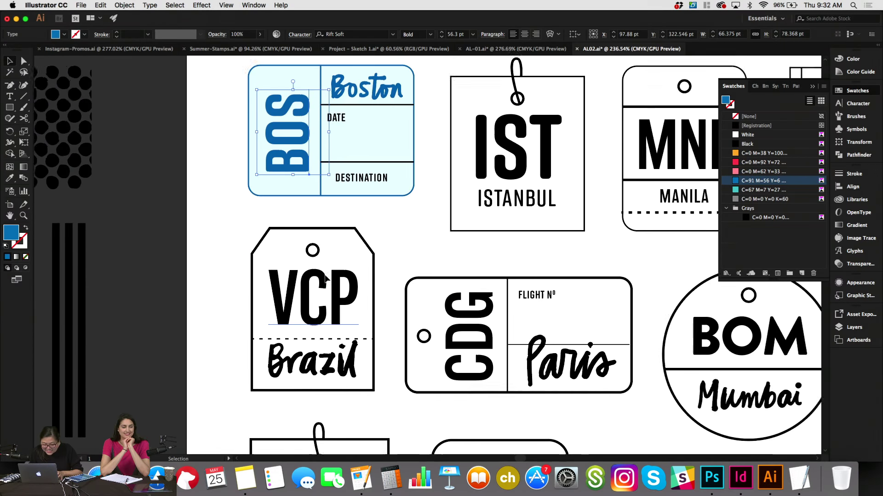
{"action": "left_click", "coordinate": [377, 133]}
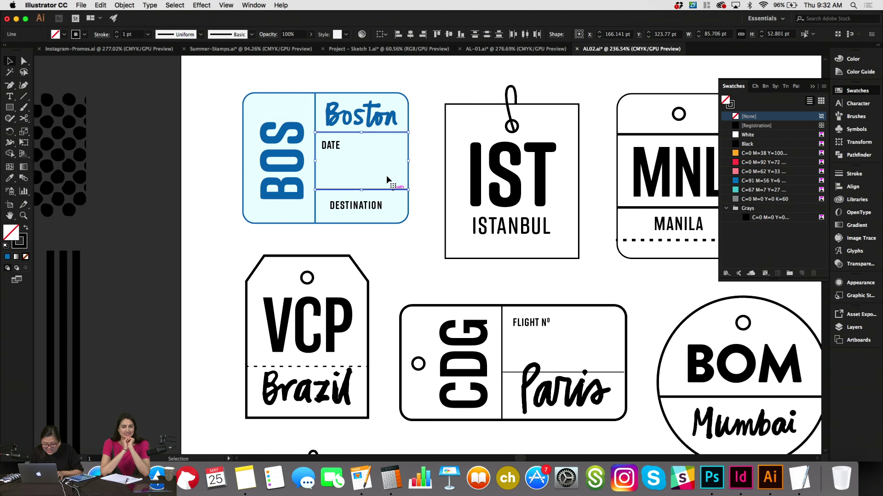
{"action": "left_click", "coordinate": [731, 105]}
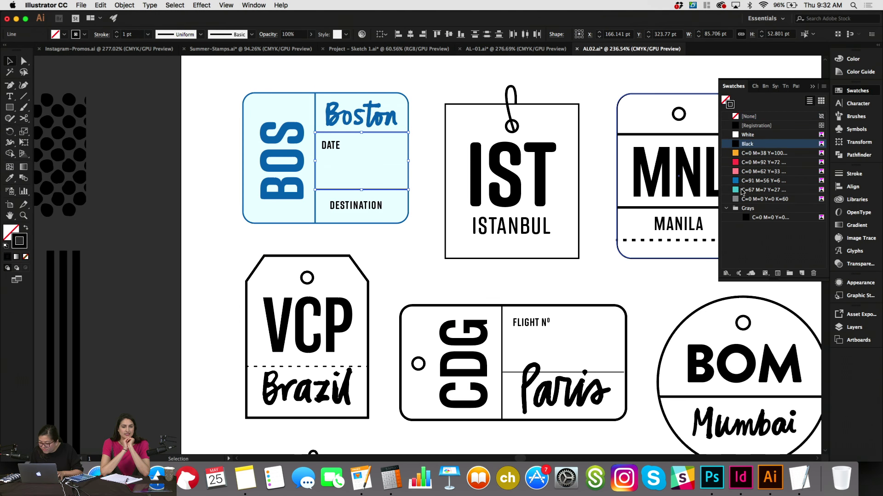
{"action": "left_click", "coordinate": [747, 180]}
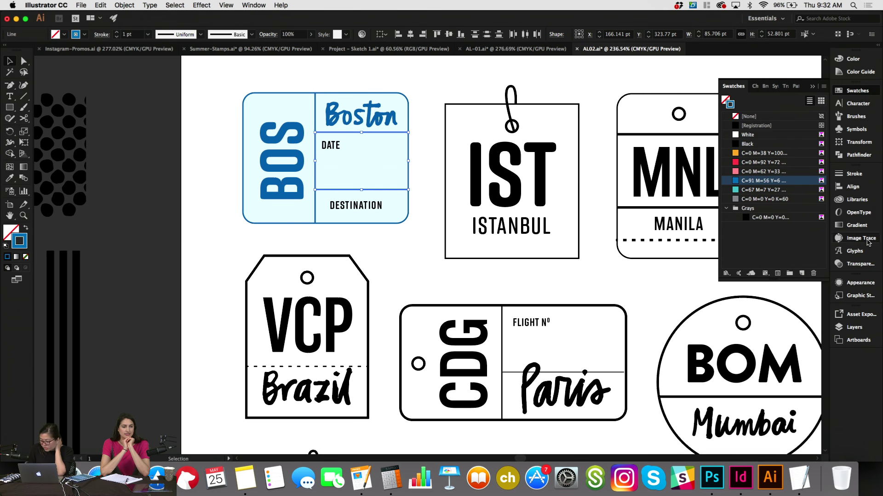
{"action": "left_click", "coordinate": [850, 173]}
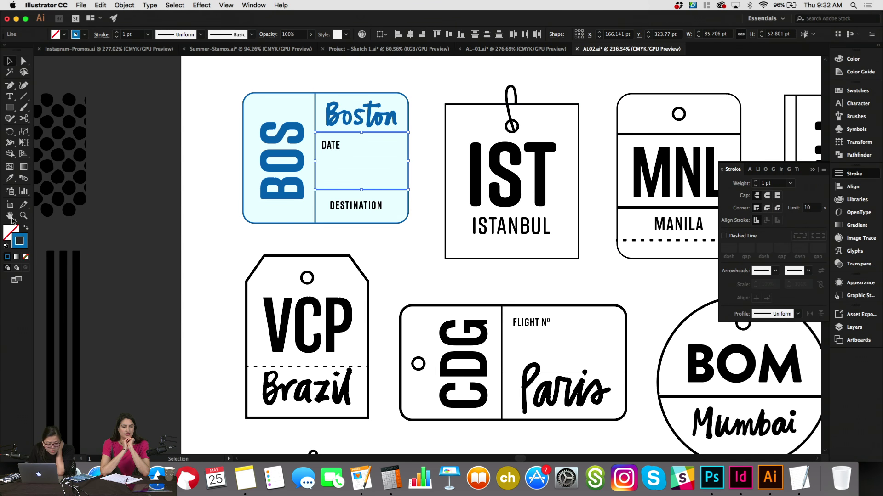
{"action": "left_click", "coordinate": [9, 179]}
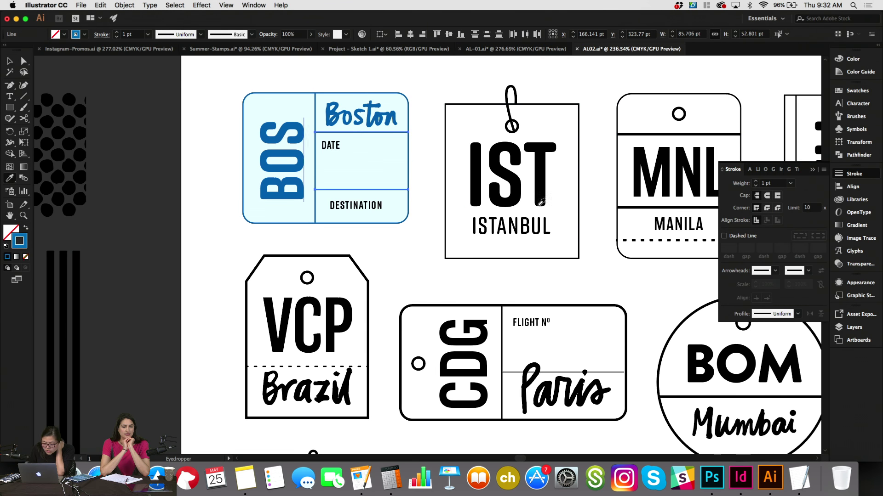
{"action": "left_click", "coordinate": [633, 239]}
{"action": "left_click", "coordinate": [857, 91]}
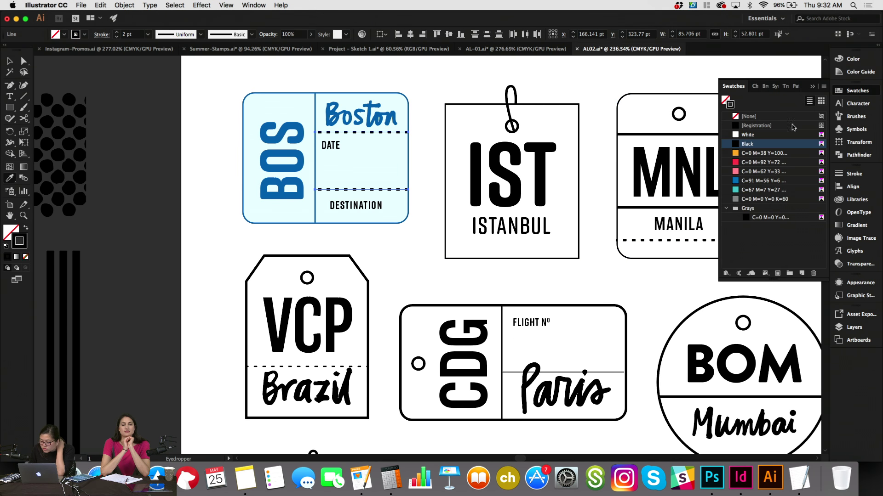
{"action": "left_click", "coordinate": [757, 180]}
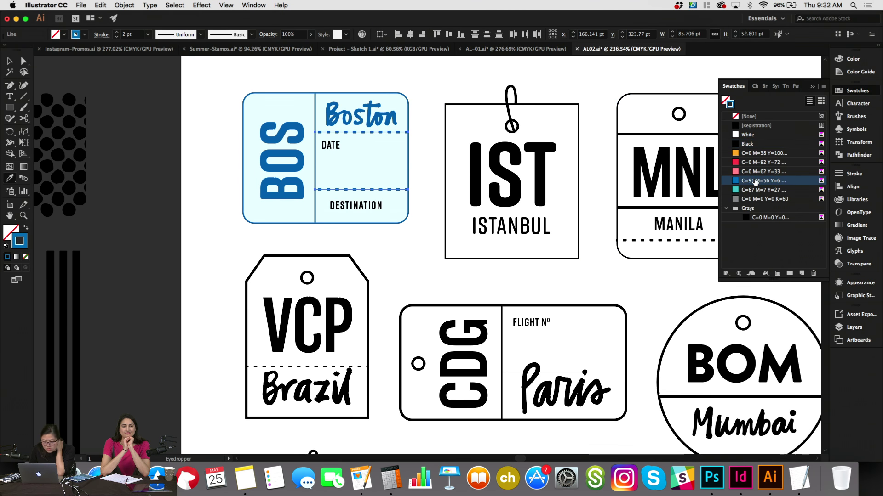
{"action": "key", "text": "v"}
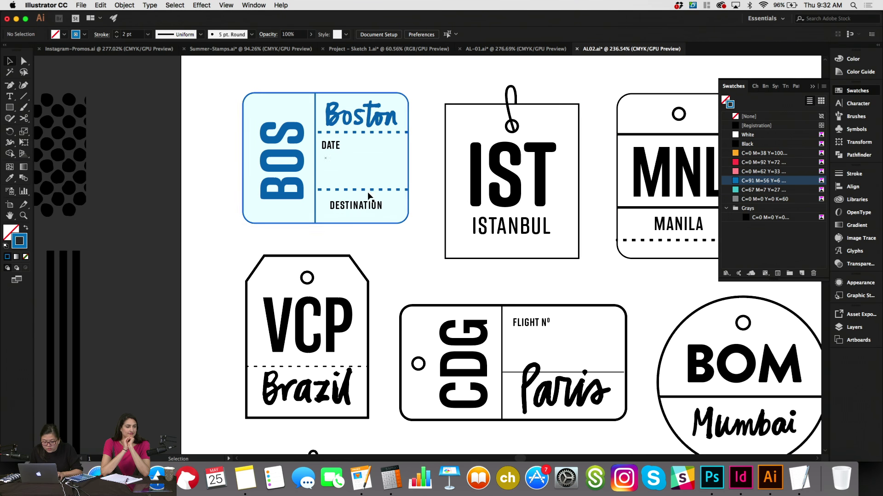
Delete the DESTINATION label from the BOS tag.
{"action": "left_click", "coordinate": [370, 209]}
{"action": "key", "text": "Right"}
{"action": "key", "text": "Right"}
{"action": "key", "text": "Right"}
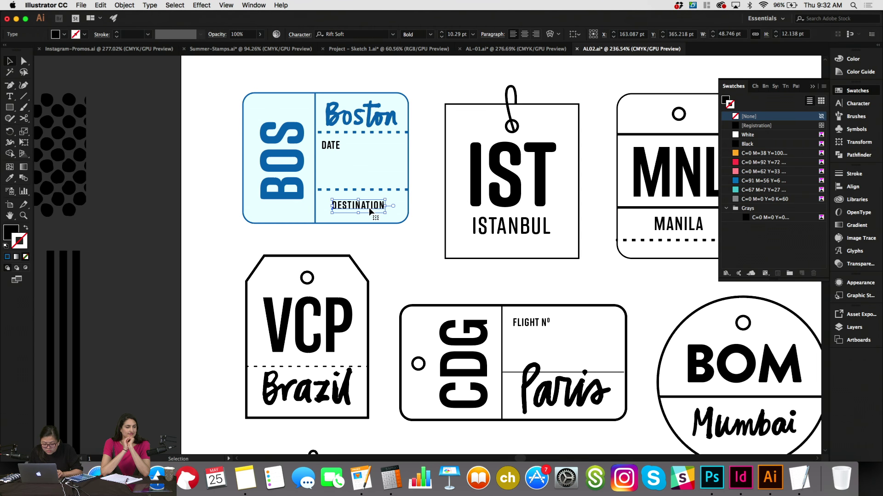
{"action": "key", "text": "Down"}
{"action": "key", "text": "Delete"}
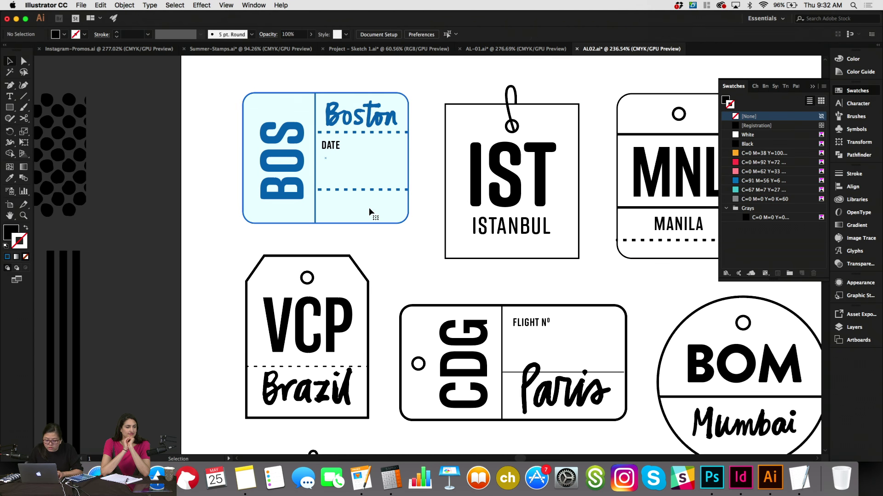
Fill the BOS tag's DATE label with the blue swatch C=91 M=56 Y=6 and deselect it.
{"action": "left_click", "coordinate": [331, 148]}
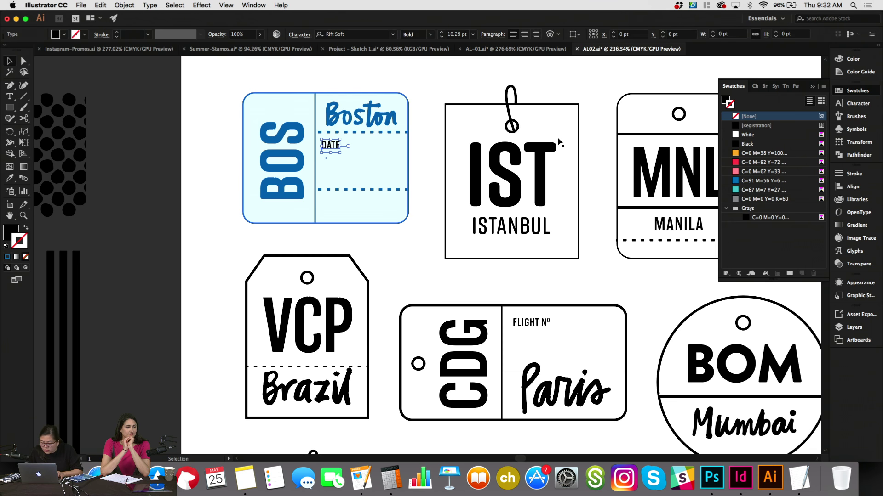
{"action": "left_click", "coordinate": [724, 99]}
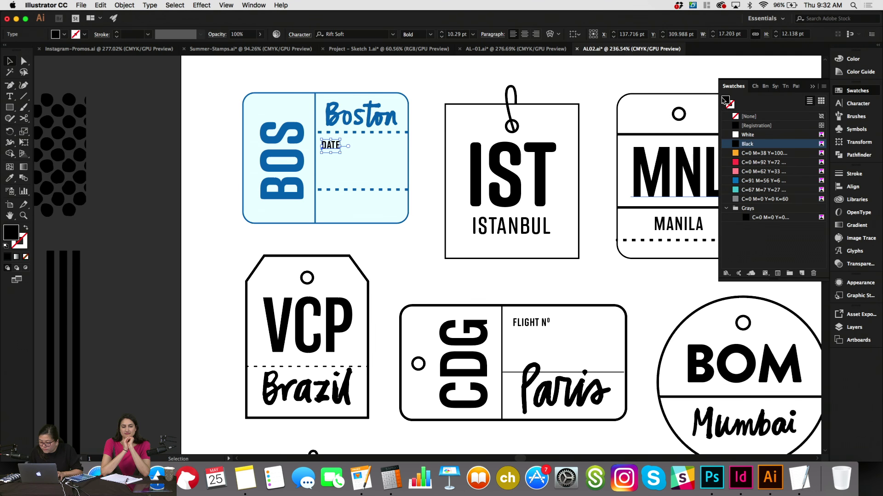
{"action": "left_click", "coordinate": [745, 182]}
{"action": "key", "text": "super+minus"}
{"action": "key", "text": "super+minus"}
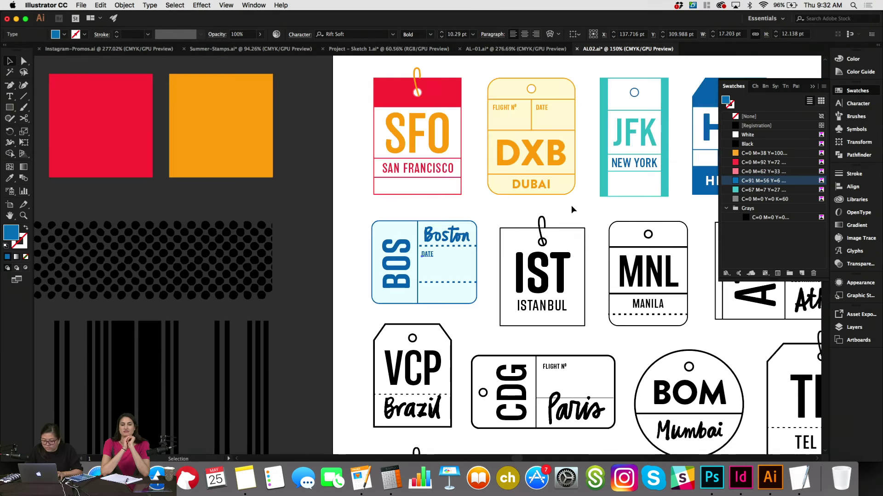
{"action": "left_click", "coordinate": [484, 198]}
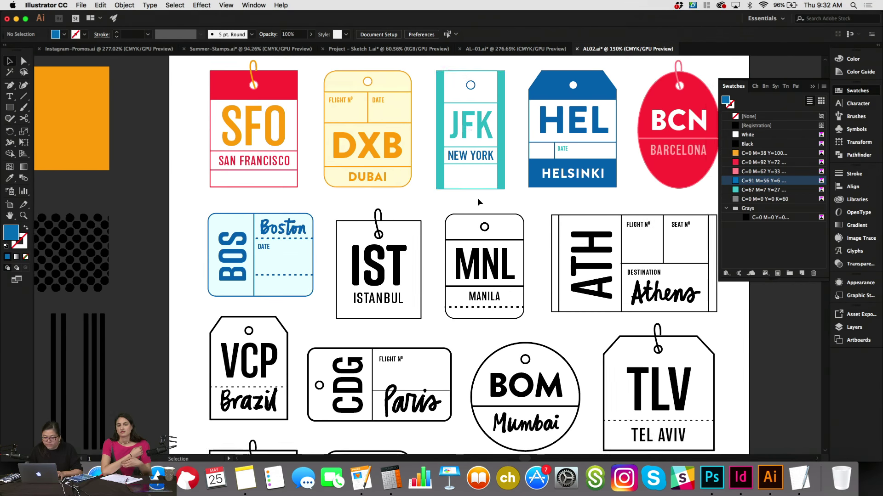
{"action": "scroll", "coordinate": [477, 197], "scroll_direction": "down", "scroll_amount": 3}
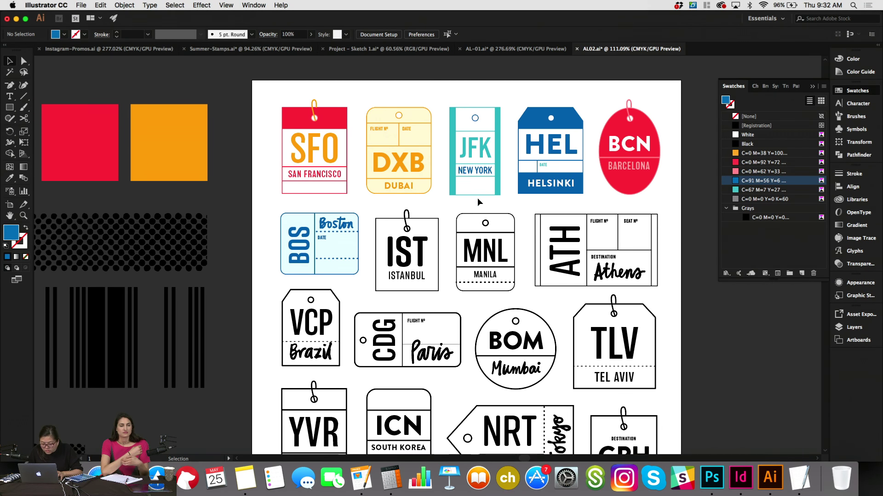
{"action": "scroll", "coordinate": [477, 198], "scroll_direction": "up", "scroll_amount": 3}
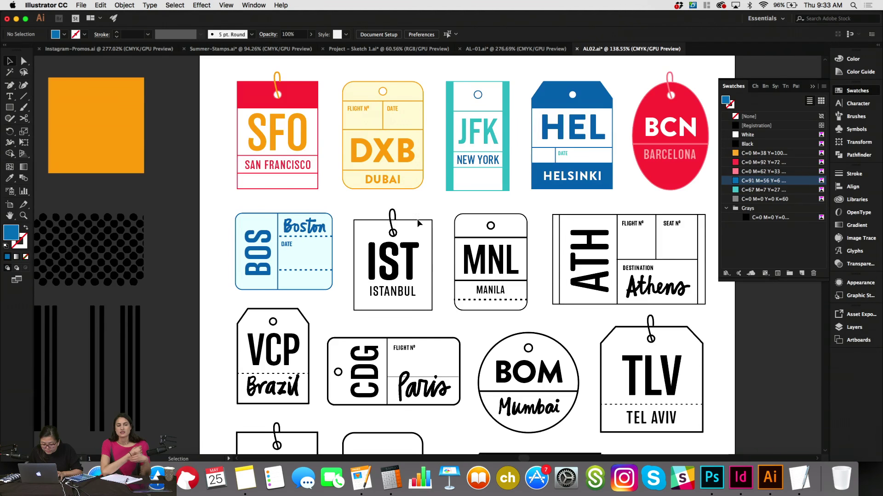
{"action": "left_click", "coordinate": [417, 224]}
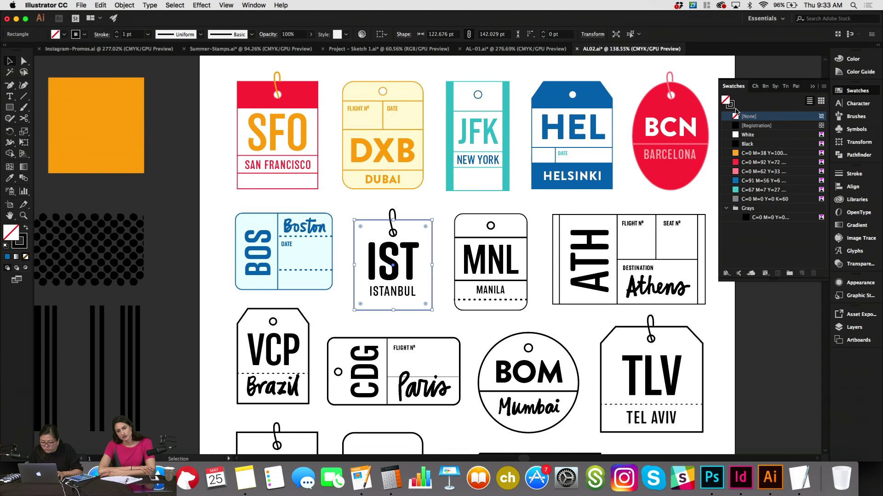
{"action": "left_click", "coordinate": [823, 87]}
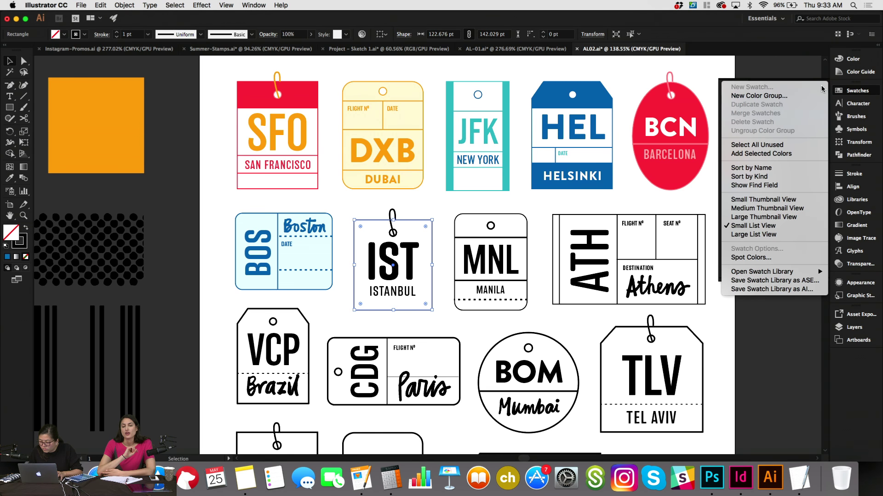
{"action": "left_click", "coordinate": [799, 71]}
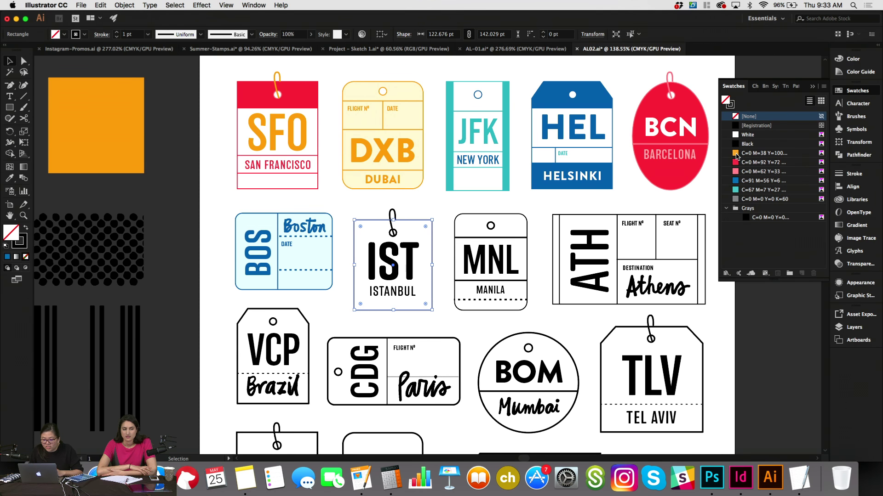
{"action": "left_click", "coordinate": [404, 194]}
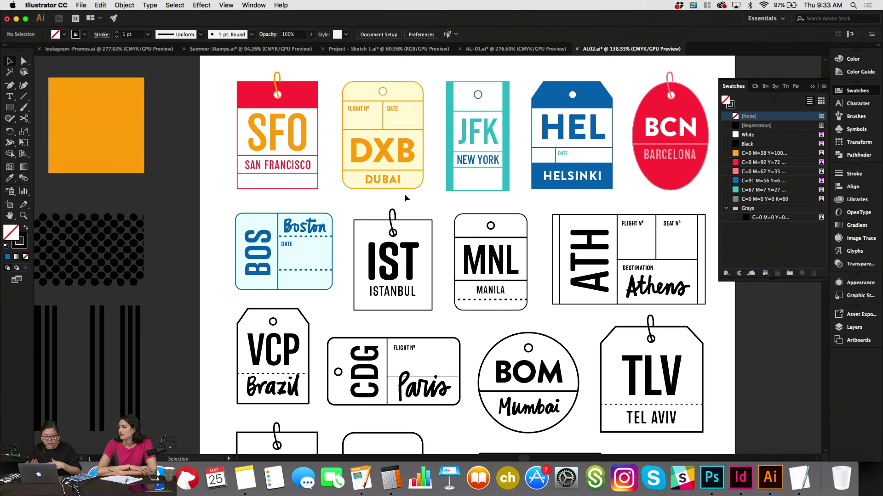
Set the stroke of the IST tag's string loop and hole group to the red swatch C=0 M=92 Y=72.
{"action": "left_click", "coordinate": [393, 216]}
{"action": "left_click", "coordinate": [730, 104]}
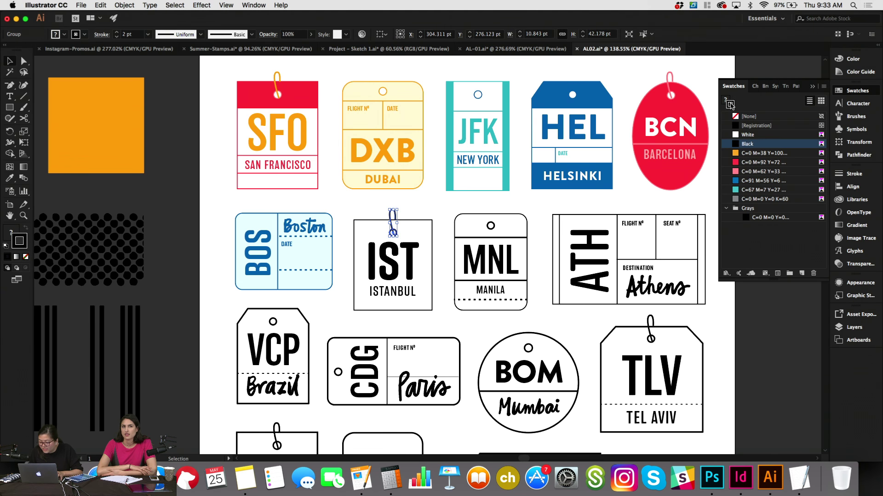
{"action": "left_click", "coordinate": [736, 163]}
{"action": "left_click", "coordinate": [428, 203]}
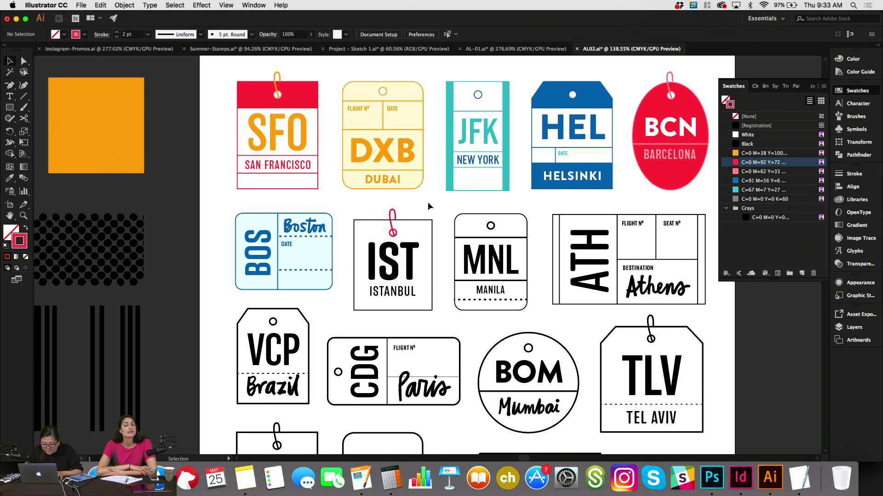
Isolate the hole in the IST tag's string group, set its stroke to Black, and leave isolation.
{"action": "double_click", "coordinate": [394, 234]}
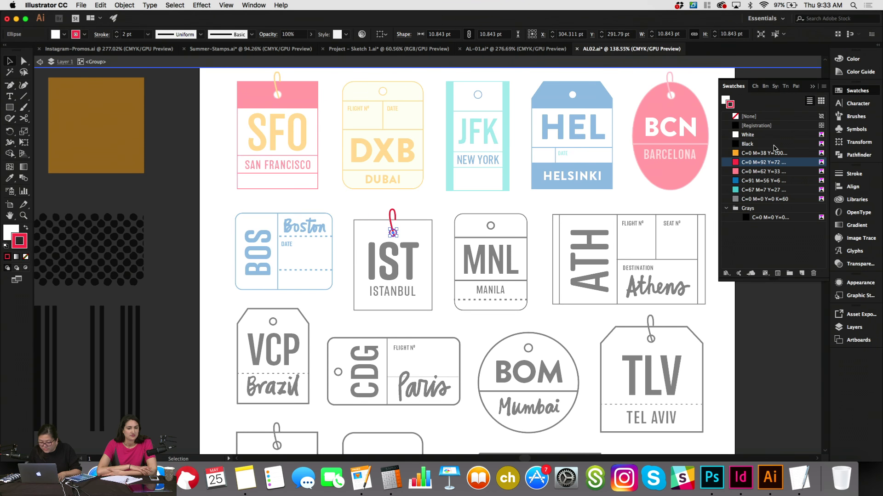
{"action": "left_click", "coordinate": [759, 144]}
{"action": "double_click", "coordinate": [534, 203]}
{"action": "left_click", "coordinate": [533, 203]}
Set the stroke of the IST tag's square outline to the red swatch C=0 M=92 Y=72.
{"action": "left_click", "coordinate": [406, 223]}
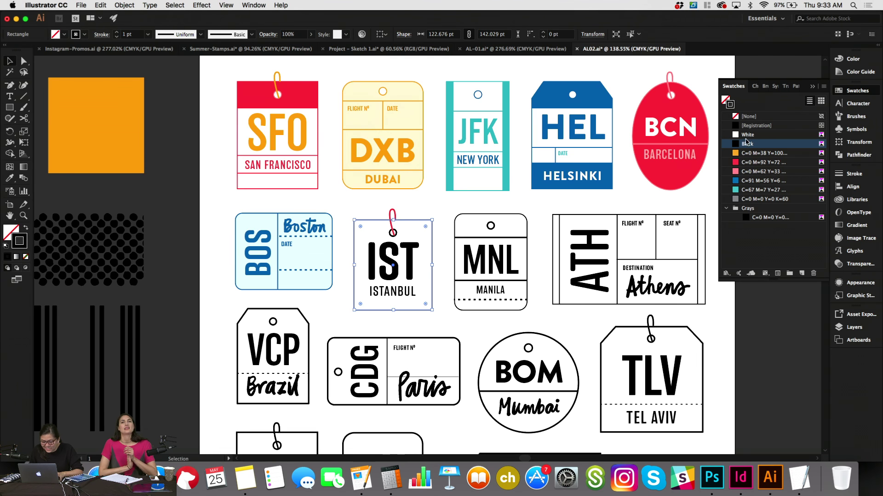
{"action": "left_click", "coordinate": [725, 101]}
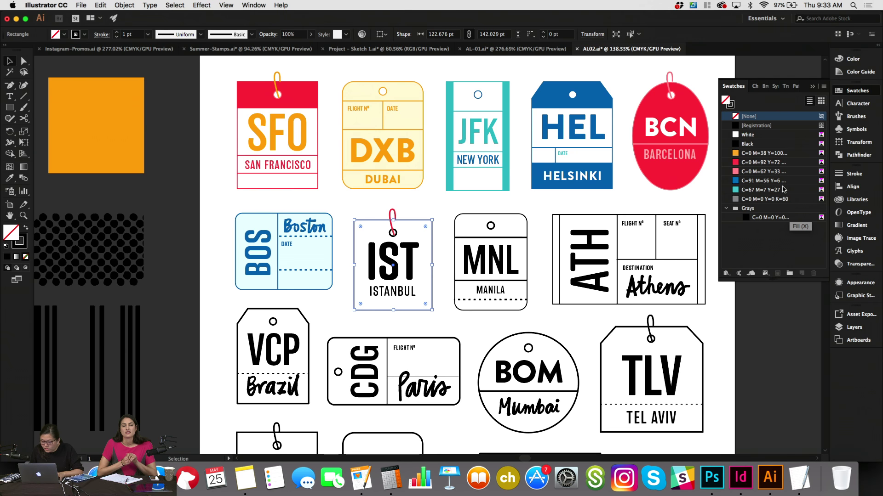
{"action": "left_click", "coordinate": [730, 104]}
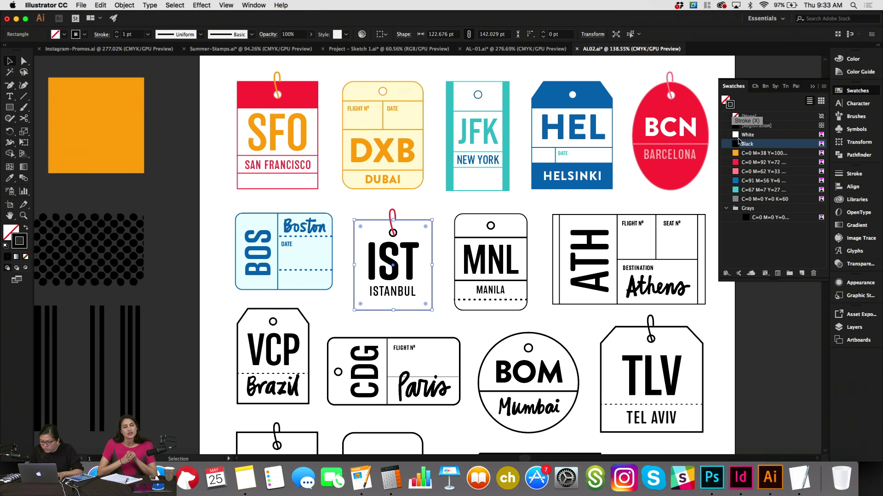
{"action": "left_click", "coordinate": [747, 163]}
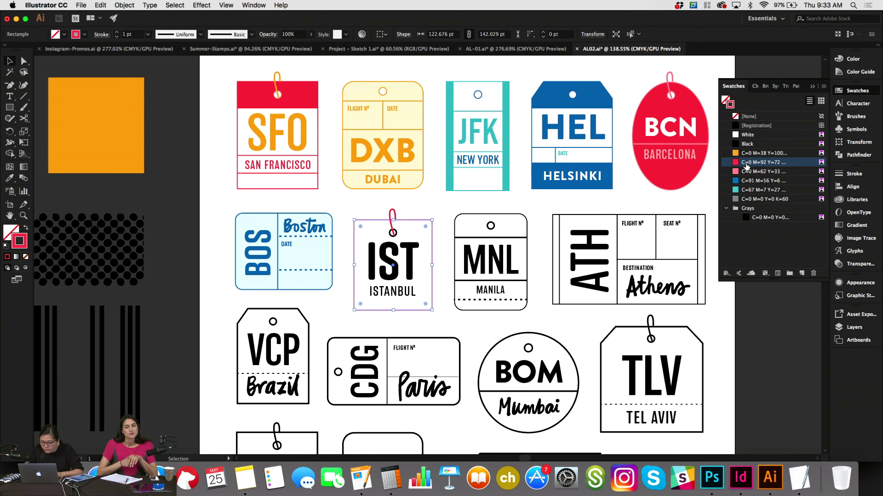
Fill the IST code and the ISTANBUL text with the red swatch C=0 M=92 Y=72.
{"action": "left_click", "coordinate": [391, 289]}
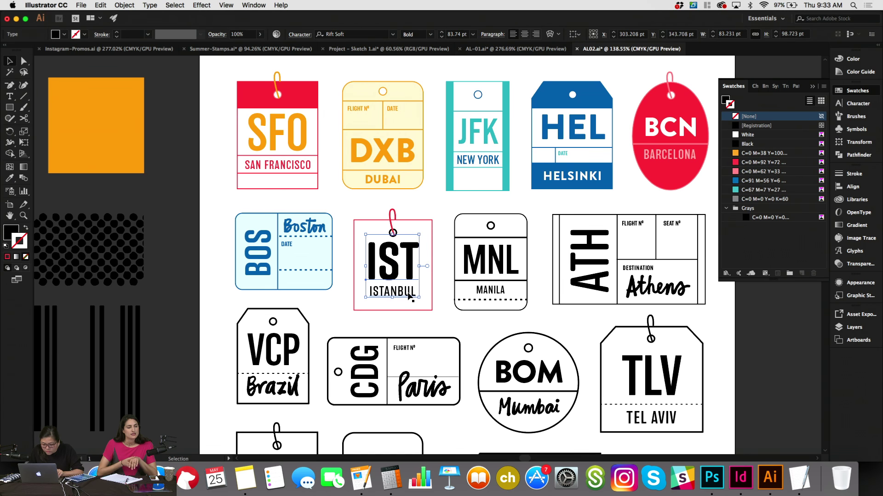
{"action": "left_click", "coordinate": [726, 99]}
{"action": "left_click", "coordinate": [746, 162]}
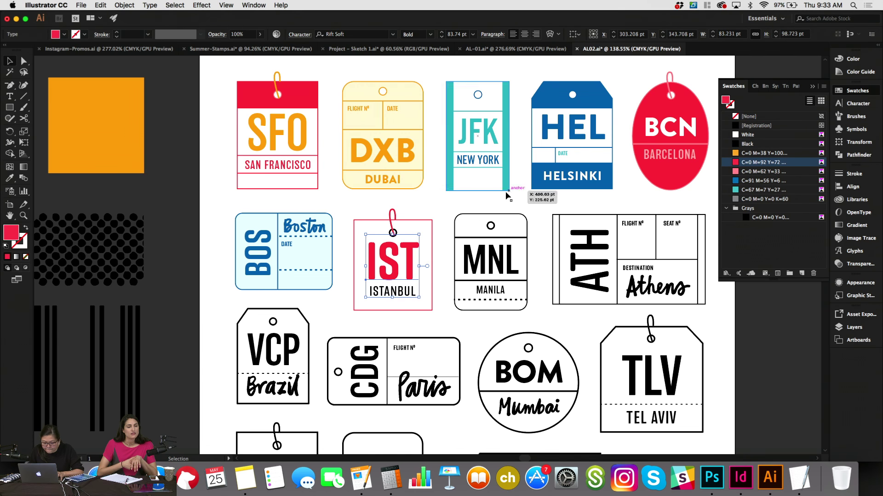
{"action": "left_click", "coordinate": [391, 291]}
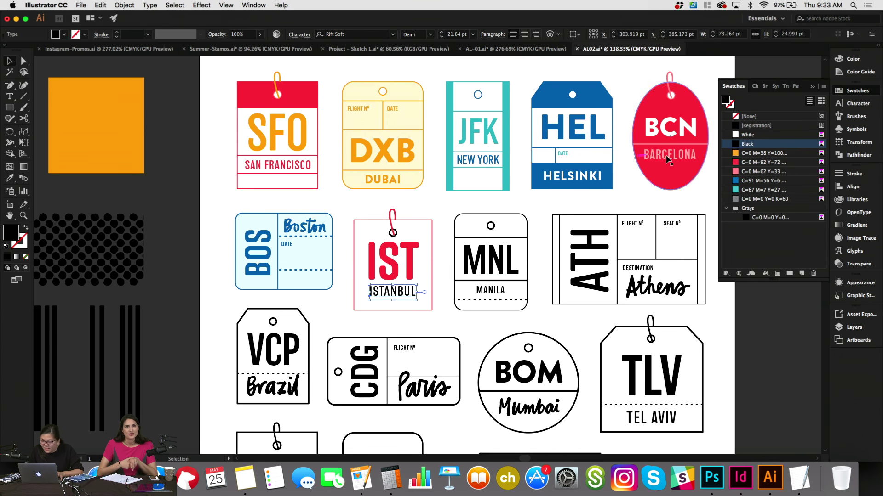
{"action": "left_click", "coordinate": [740, 163]}
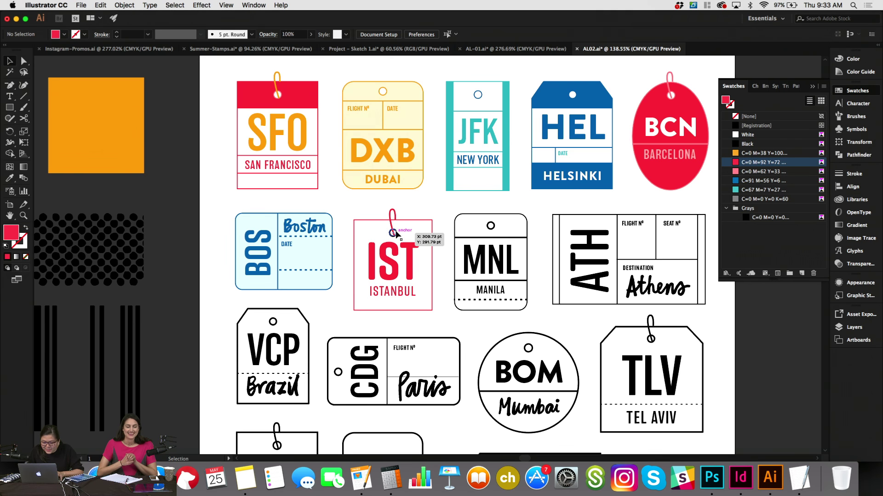
Isolate the IST tag's string group, set the hole's stroke to the red swatch C=0 M=92 Y=72, and leave isolation.
{"action": "double_click", "coordinate": [394, 233]}
{"action": "left_click", "coordinate": [394, 233]}
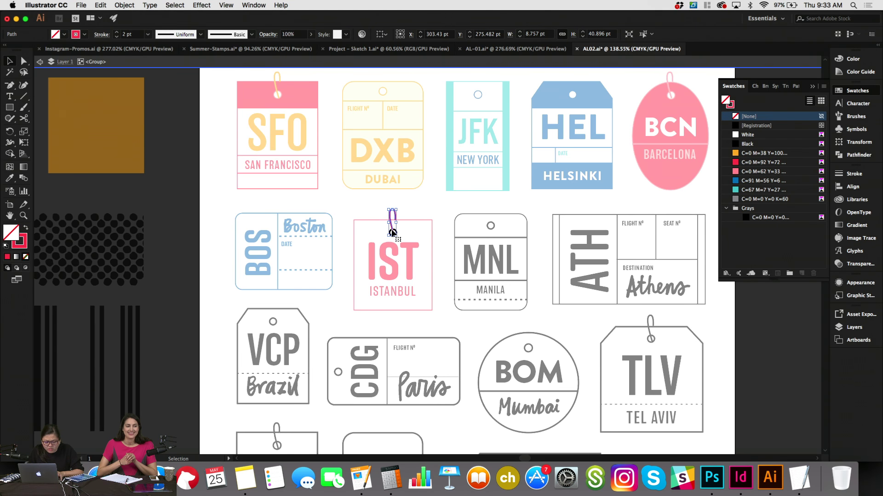
{"action": "left_click", "coordinate": [24, 62]}
{"action": "left_click", "coordinate": [437, 194]}
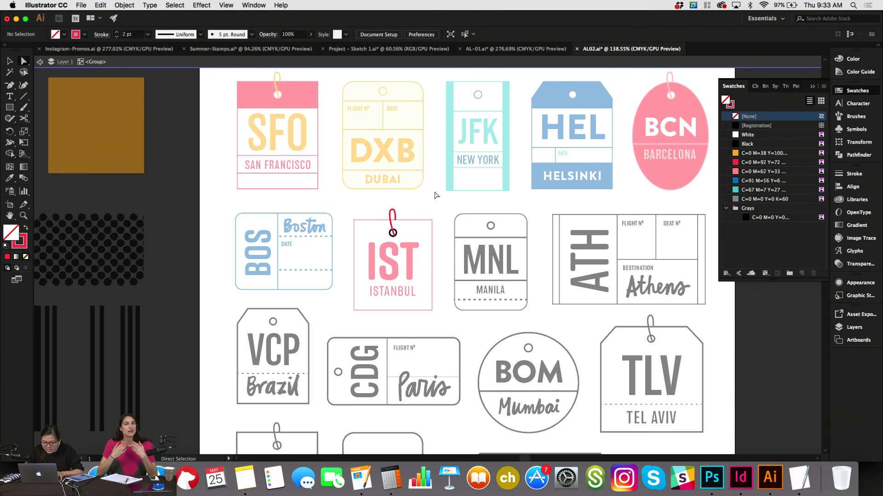
{"action": "left_click", "coordinate": [395, 233]}
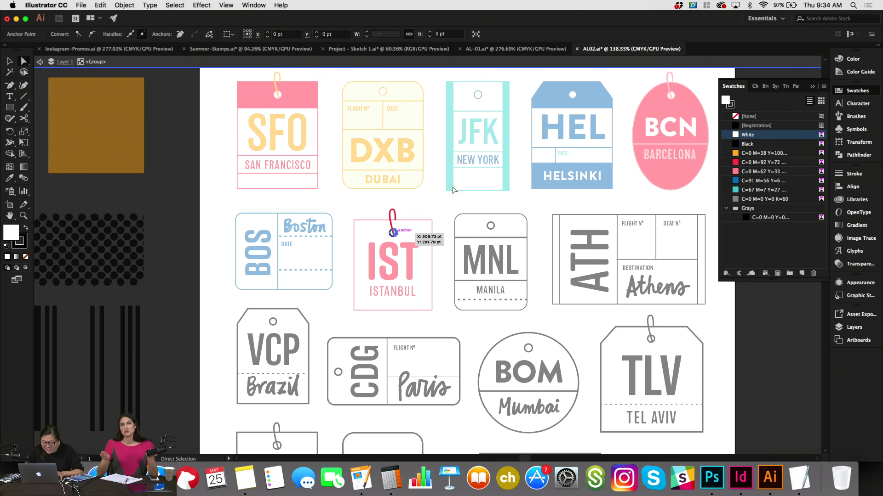
{"action": "left_click", "coordinate": [731, 108]}
{"action": "left_click", "coordinate": [740, 162]}
{"action": "key", "text": "v"}
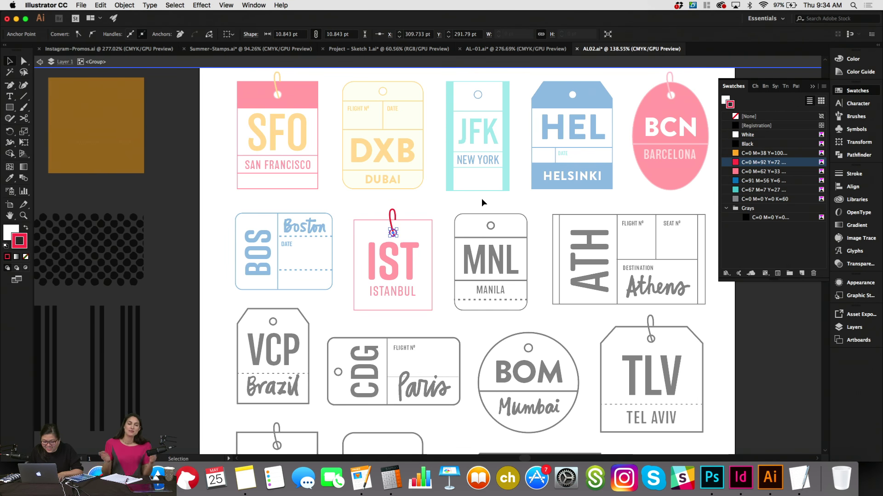
{"action": "double_click", "coordinate": [482, 198]}
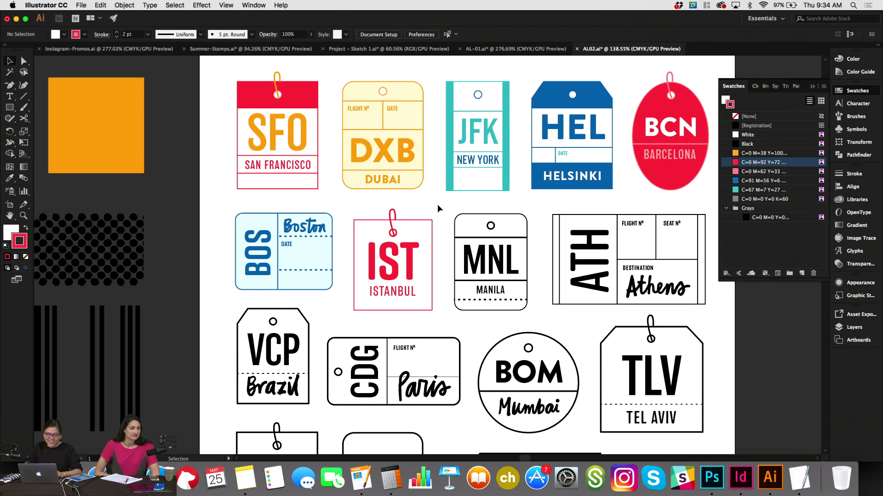
{"action": "scroll", "coordinate": [437, 204], "scroll_direction": "right", "scroll_amount": 1}
{"action": "scroll", "coordinate": [438, 205], "scroll_direction": "right", "scroll_amount": 2}
{"action": "scroll", "coordinate": [437, 205], "scroll_direction": "up", "scroll_amount": 1}
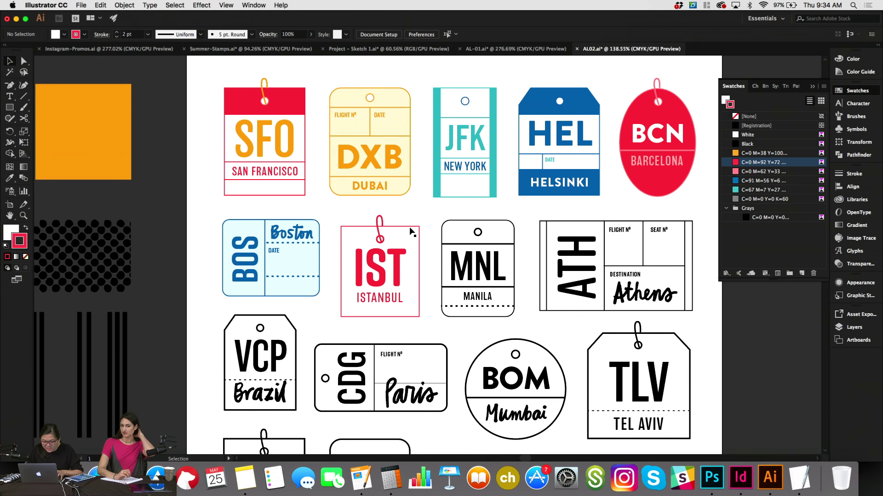
{"action": "scroll", "coordinate": [410, 232], "scroll_direction": "right", "scroll_amount": 3}
{"action": "scroll", "coordinate": [410, 232], "scroll_direction": "down", "scroll_amount": 2}
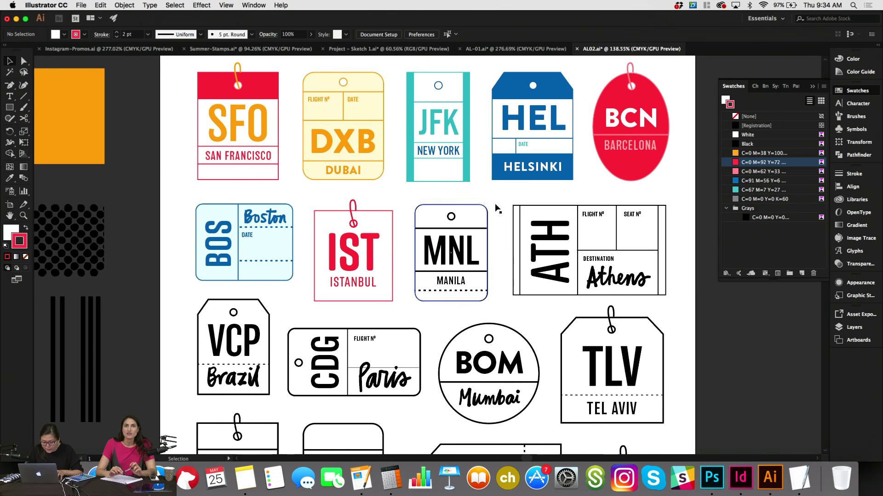
{"action": "left_click", "coordinate": [472, 209]}
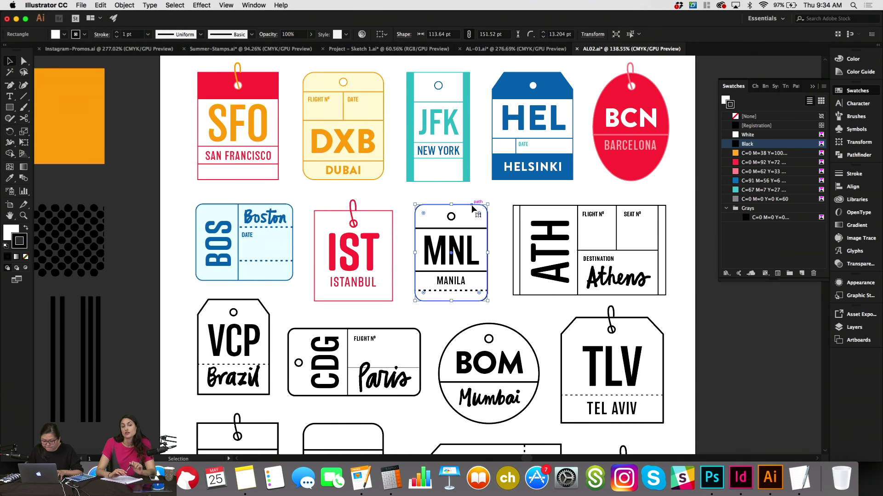
{"action": "scroll", "coordinate": [472, 208], "scroll_direction": "up", "scroll_amount": 3}
{"action": "left_click", "coordinate": [481, 197]}
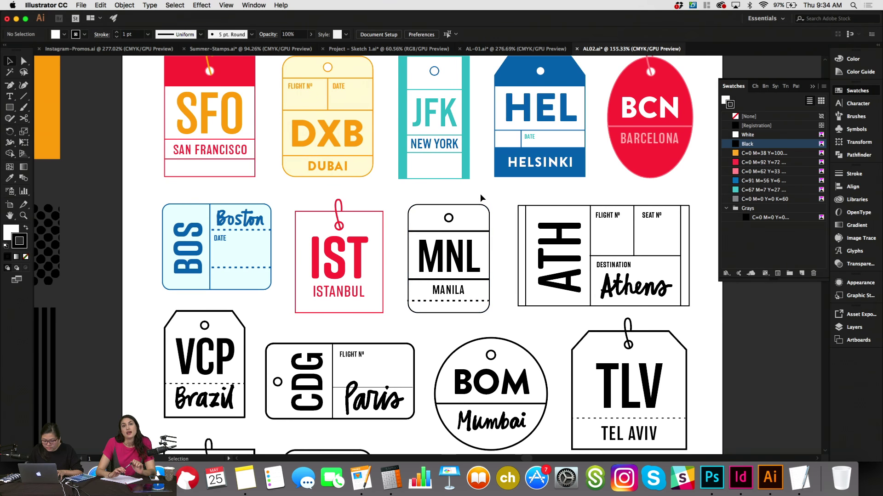
Set the stroke of the ATH tag's outer rectangle to the orange swatch C=0 M=38 Y=100 and deselect it.
{"action": "scroll", "coordinate": [480, 198], "scroll_direction": "right", "scroll_amount": 1}
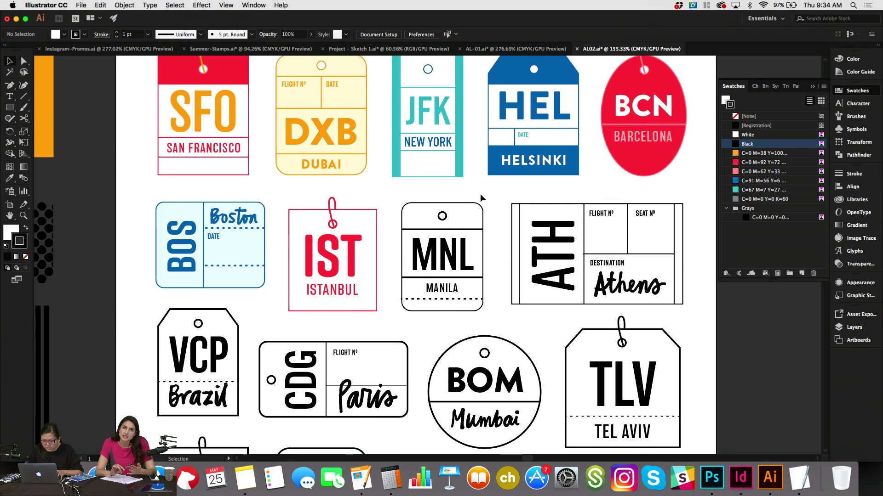
{"action": "left_click", "coordinate": [552, 208]}
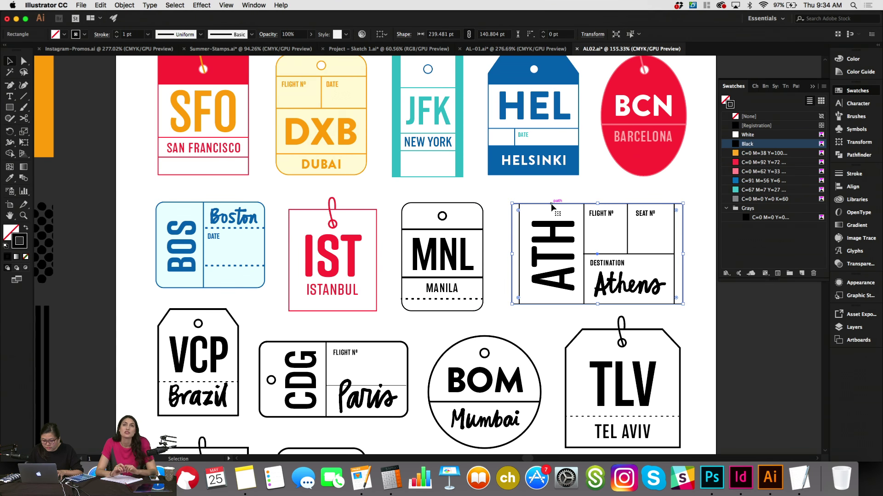
{"action": "left_click", "coordinate": [739, 153]}
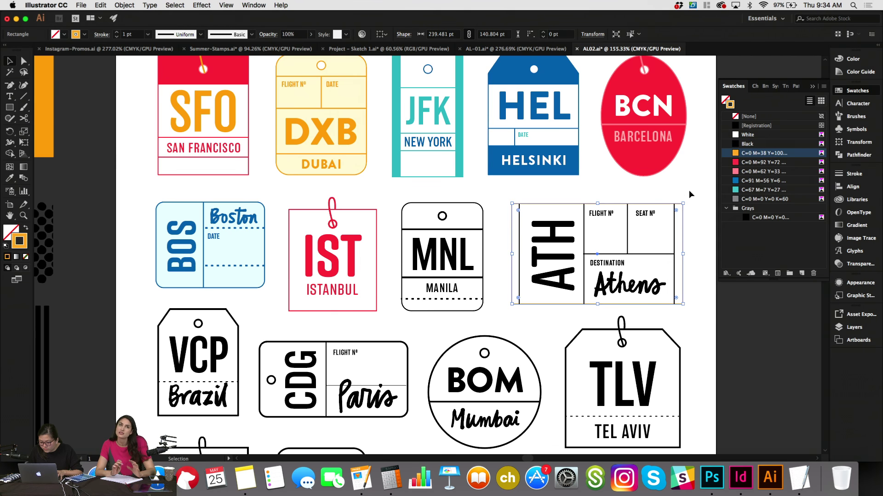
{"action": "left_click", "coordinate": [688, 189]}
Set the stroke of the ATH tag's inner dividers and right-end line to the orange swatch C=0 M=38 Y=100.
{"action": "left_click", "coordinate": [583, 260]}
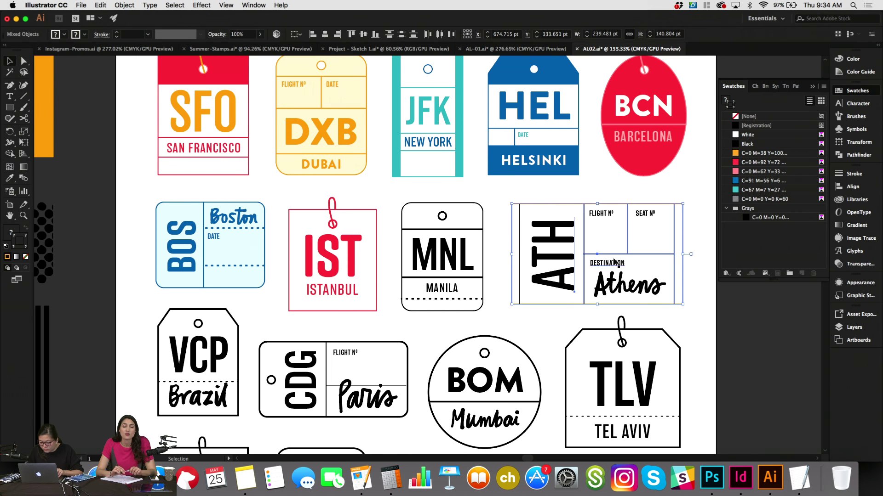
{"action": "left_click", "coordinate": [568, 245], "text": "shift"}
{"action": "left_click", "coordinate": [736, 155]}
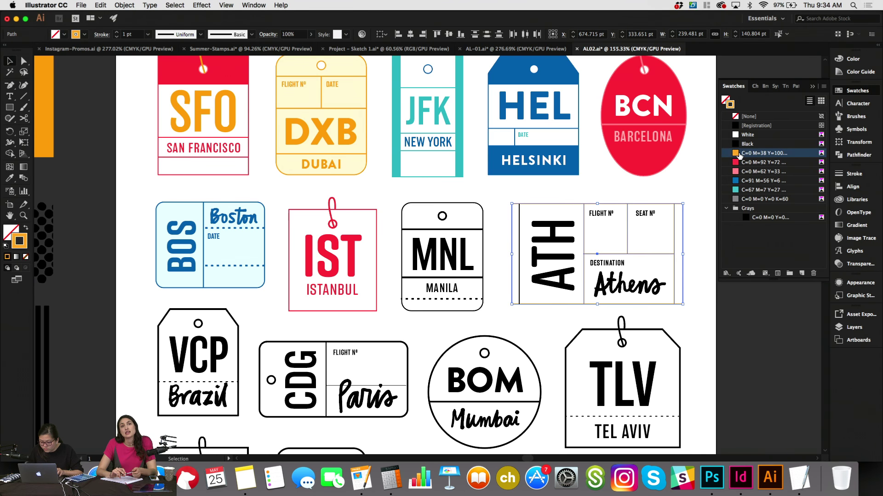
{"action": "left_click", "coordinate": [690, 180]}
{"action": "left_click", "coordinate": [520, 231]}
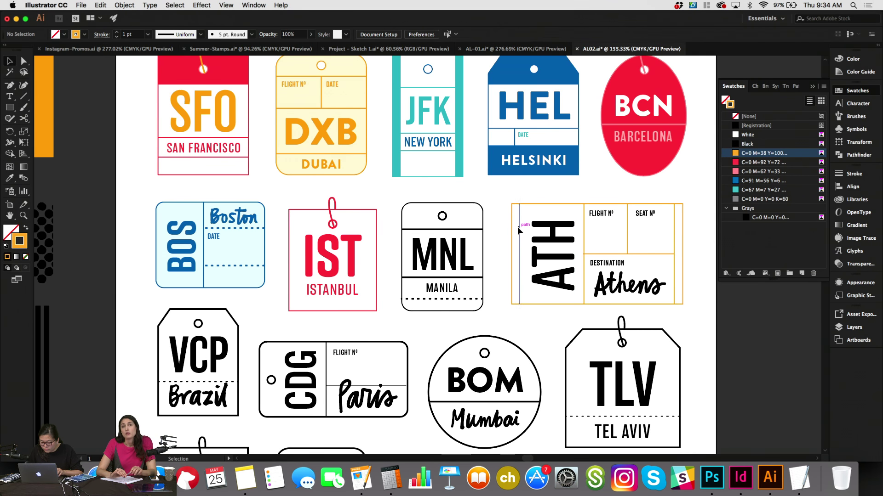
{"action": "left_click", "coordinate": [611, 196]}
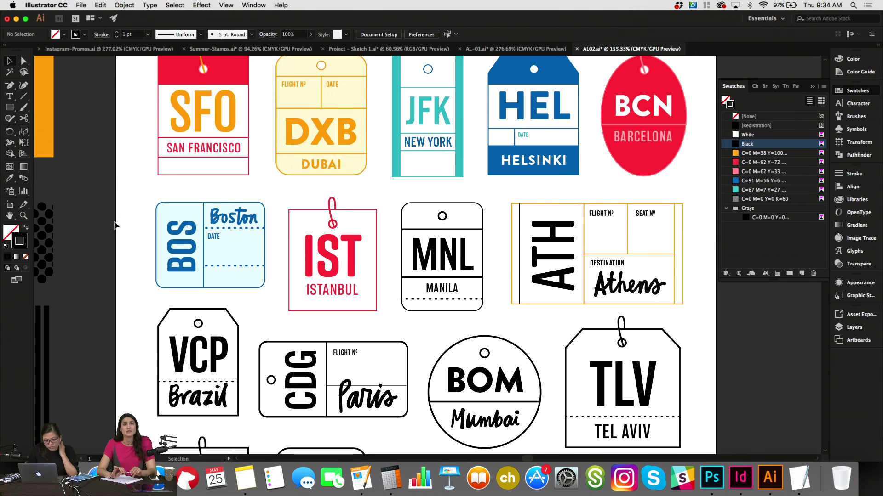
Draw a rectangle about 10.5 by 141 pt over the ATH tag's left end strip, with orange C=0 M=38 Y=100 fill and no stroke.
{"action": "key", "text": "m"}
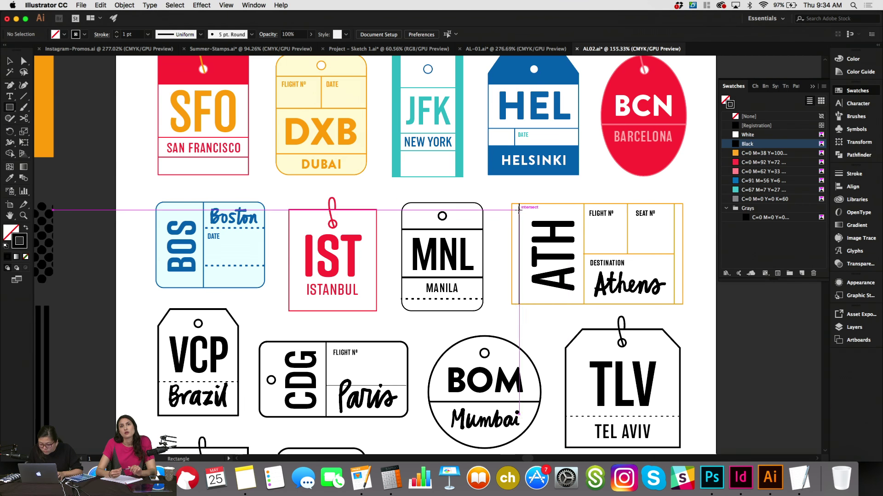
{"action": "left_click_drag", "start_coordinate": [512, 204], "coordinate": [519, 304]}
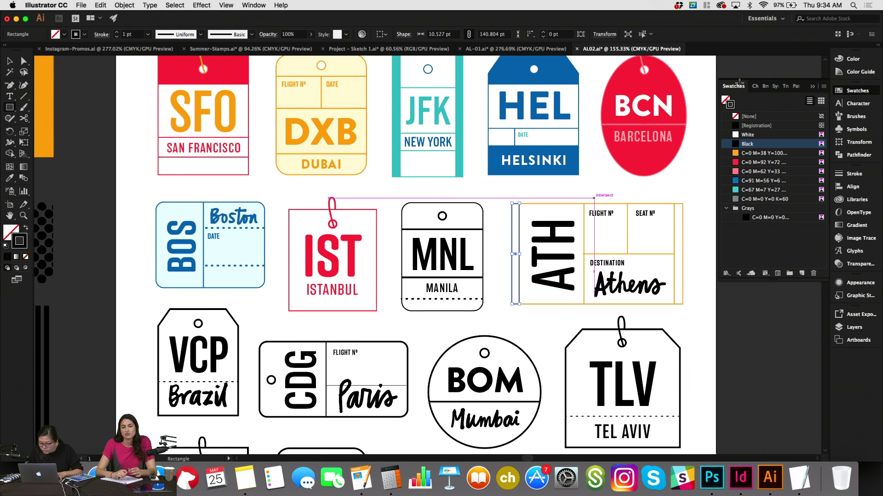
{"action": "left_click", "coordinate": [26, 228]}
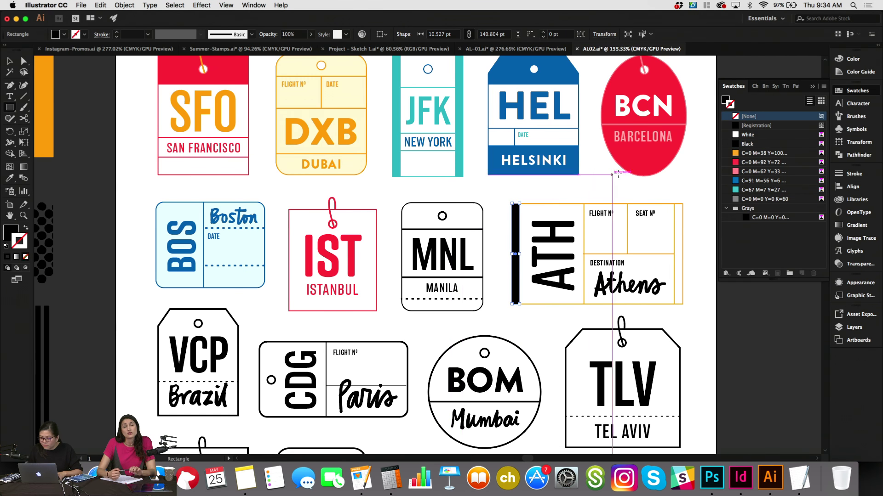
{"action": "left_click", "coordinate": [754, 153]}
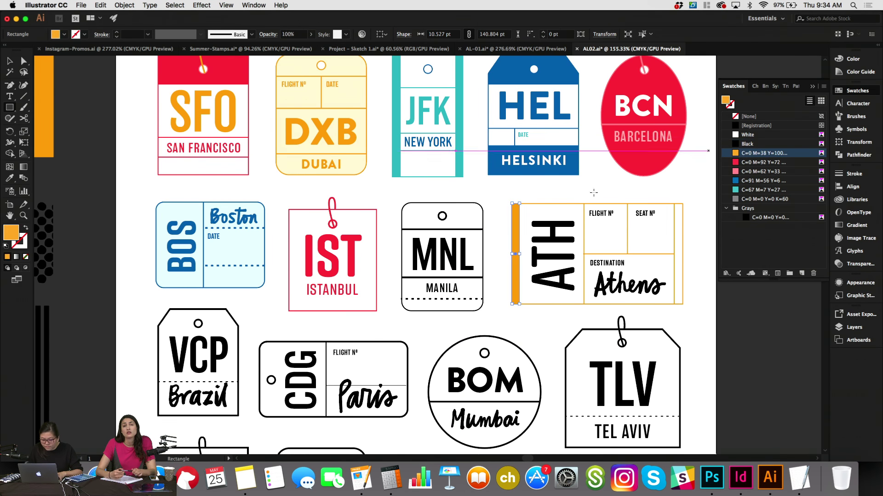
Duplicate the orange end strip onto the right end of the ATH tag.
{"action": "key", "text": "v"}
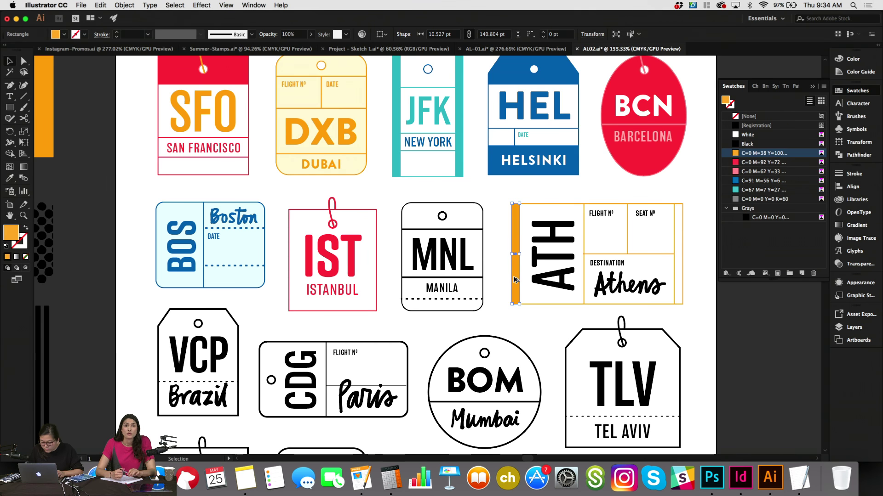
{"action": "left_click_drag", "start_coordinate": [514, 278], "coordinate": [676, 255]}
{"action": "left_click", "coordinate": [703, 251]}
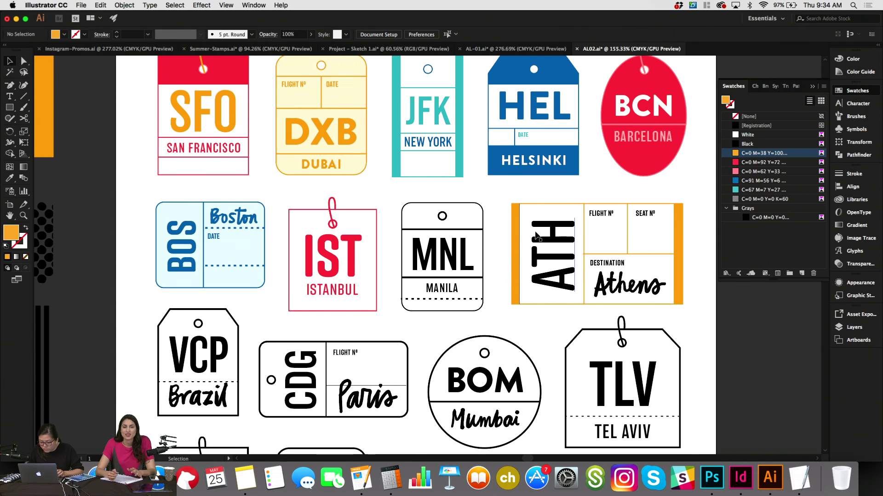
{"action": "left_click", "coordinate": [519, 226]}
{"action": "mouse_move", "coordinate": [520, 227]}
{"action": "left_mouse_down"}
{"action": "mouse_move", "coordinate": [508, 227]}
{"action": "mouse_move", "coordinate": [517, 232]}
{"action": "left_mouse_up"}
{"action": "left_click", "coordinate": [521, 230]}
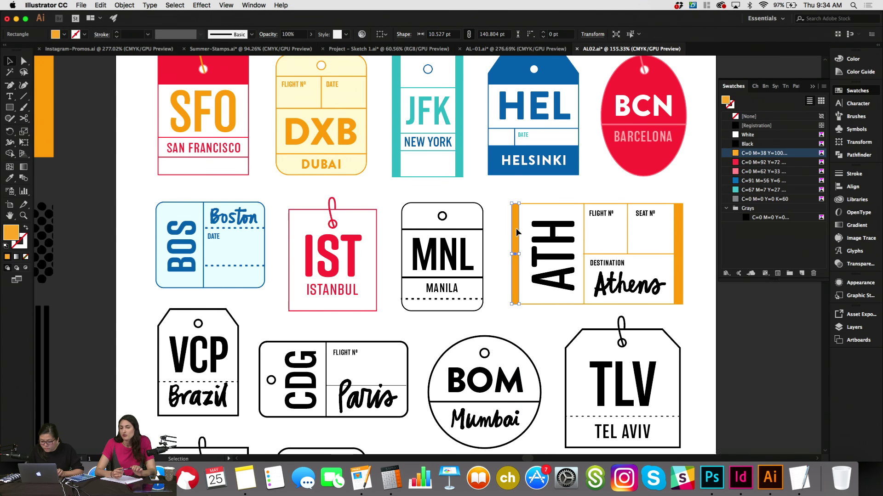
Fill the ATH code and the tag's FLIGHT Nº and SEAT Nº labels with the orange swatch C=0 M=38 Y=100.
{"action": "left_click", "coordinate": [551, 252]}
{"action": "left_click", "coordinate": [755, 153]}
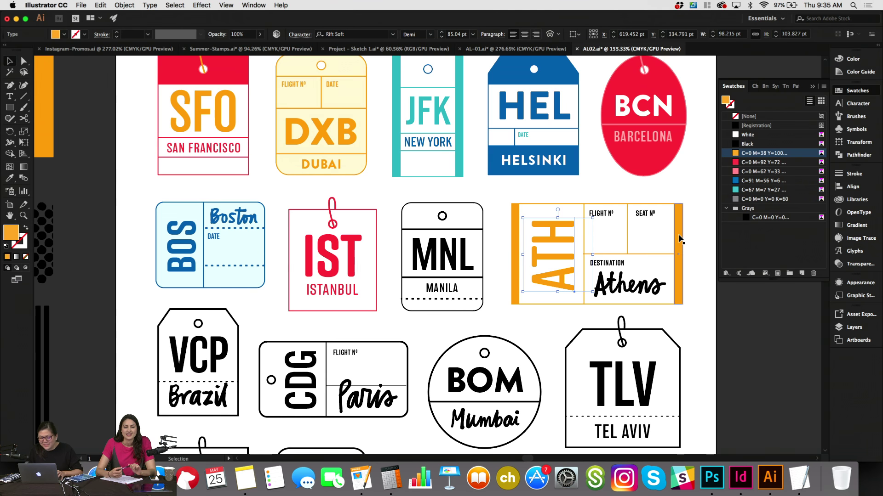
{"action": "left_click", "coordinate": [646, 213]}
{"action": "left_click", "coordinate": [612, 215], "text": "shift"}
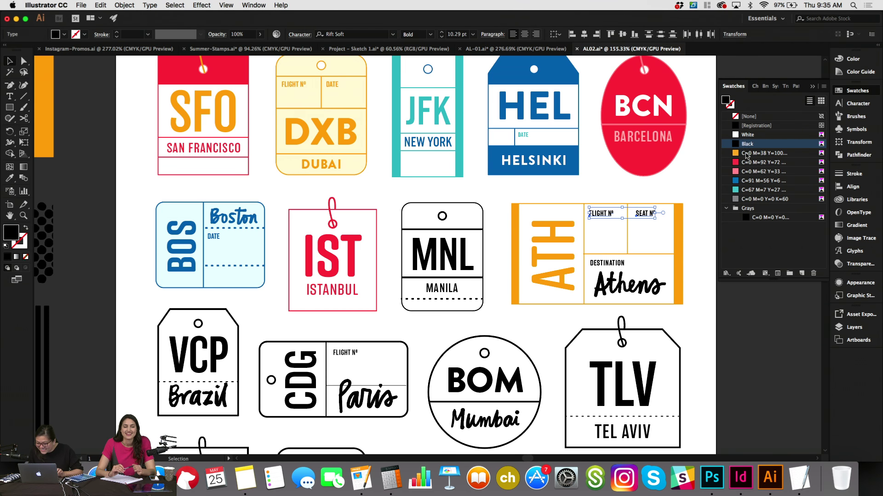
{"action": "left_click", "coordinate": [741, 189]}
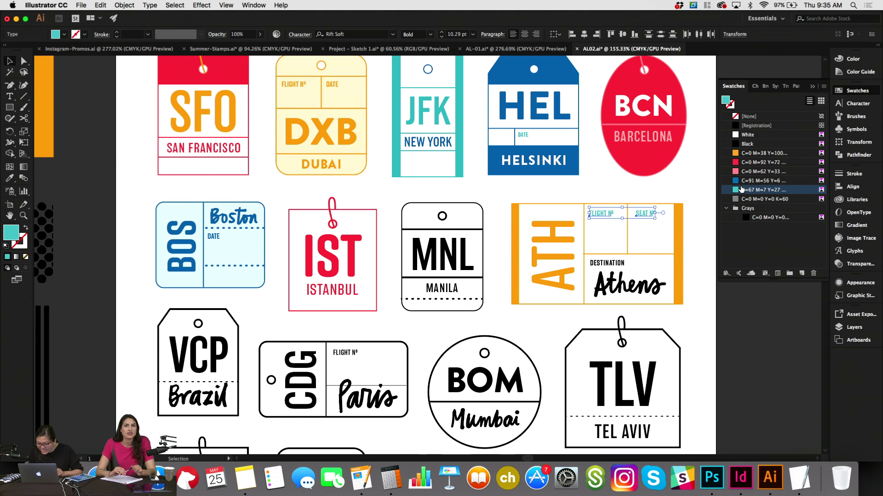
{"action": "left_click", "coordinate": [744, 153]}
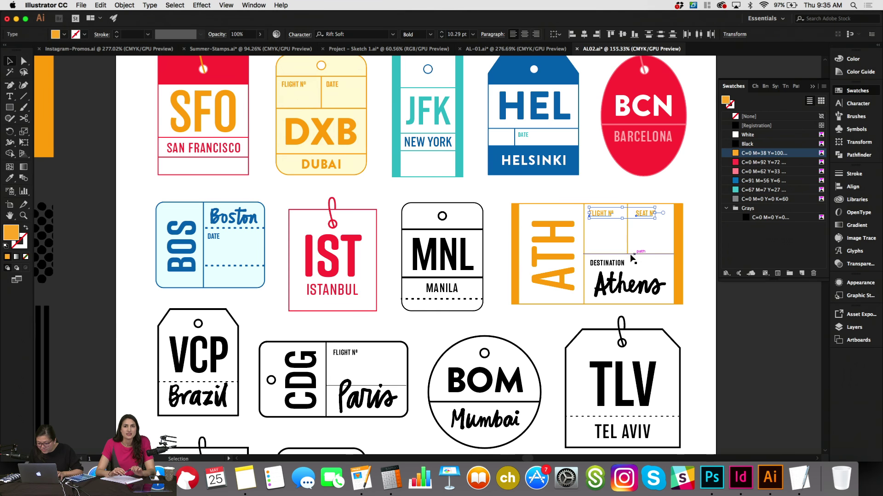
Fill the ATH tag's DESTINATION label with orange C=0 M=38 Y=100 and its Athens lettering with red C=0 M=92 Y=72.
{"action": "left_click", "coordinate": [606, 263]}
{"action": "left_click", "coordinate": [748, 156]}
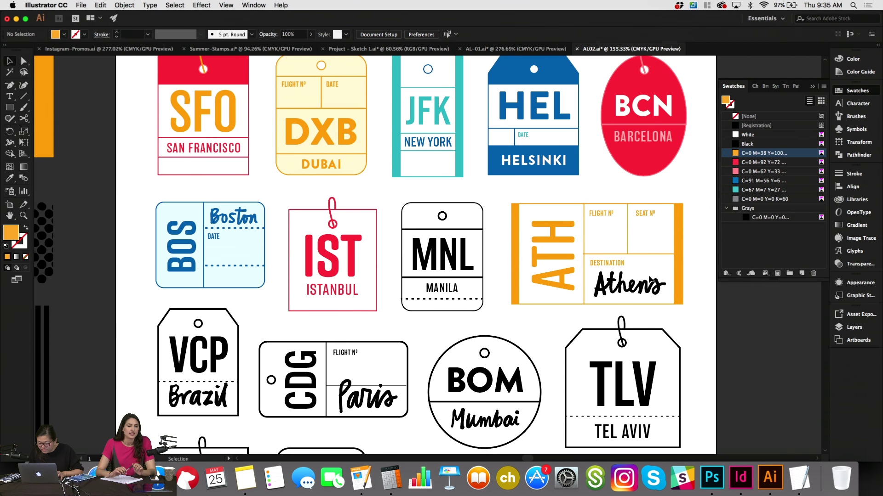
{"action": "left_click", "coordinate": [652, 282]}
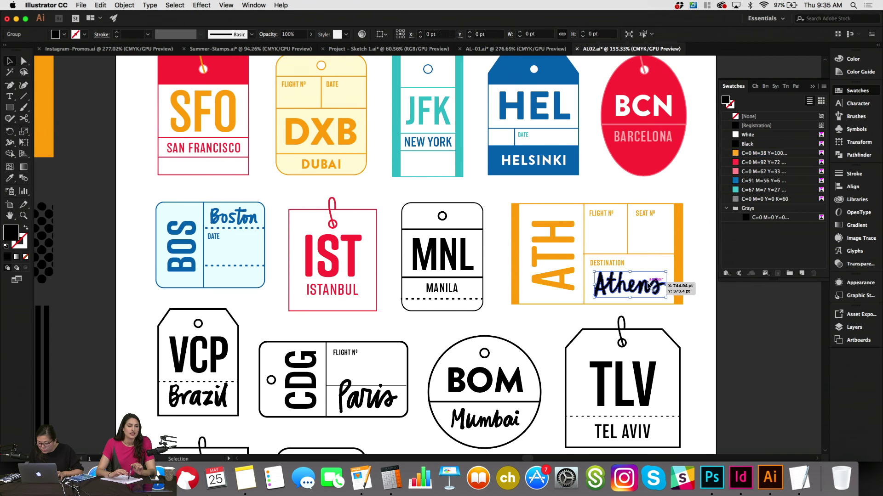
{"action": "left_click", "coordinate": [740, 163]}
{"action": "left_click", "coordinate": [704, 207]}
{"action": "scroll", "coordinate": [699, 214], "scroll_direction": "down", "scroll_amount": 1}
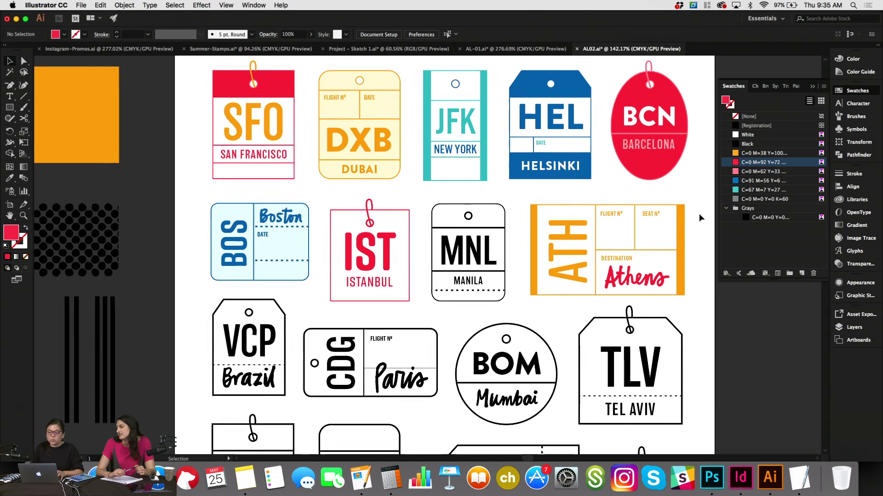
{"action": "scroll", "coordinate": [699, 214], "scroll_direction": "down", "scroll_amount": 1}
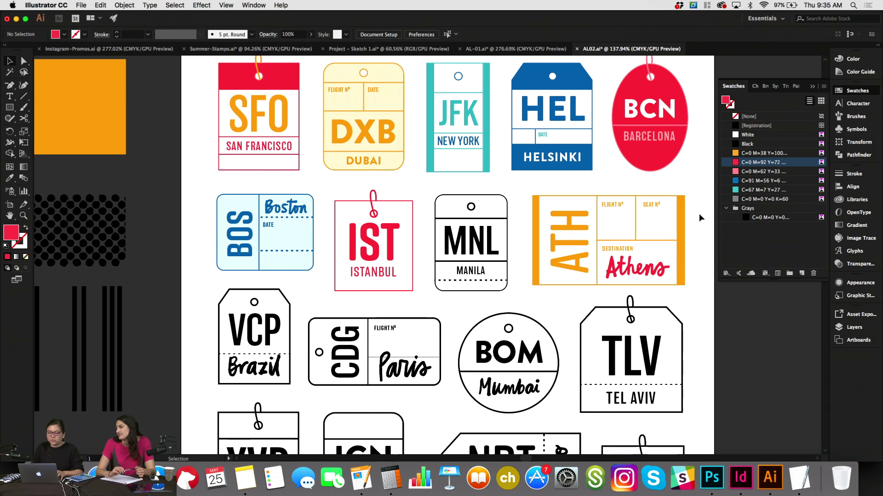
{"action": "left_click", "coordinate": [667, 197]}
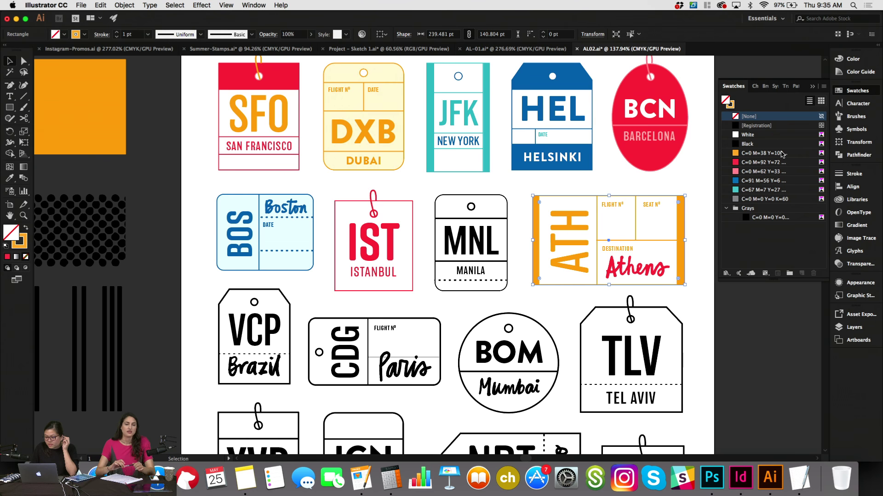
{"action": "left_click", "coordinate": [505, 189]}
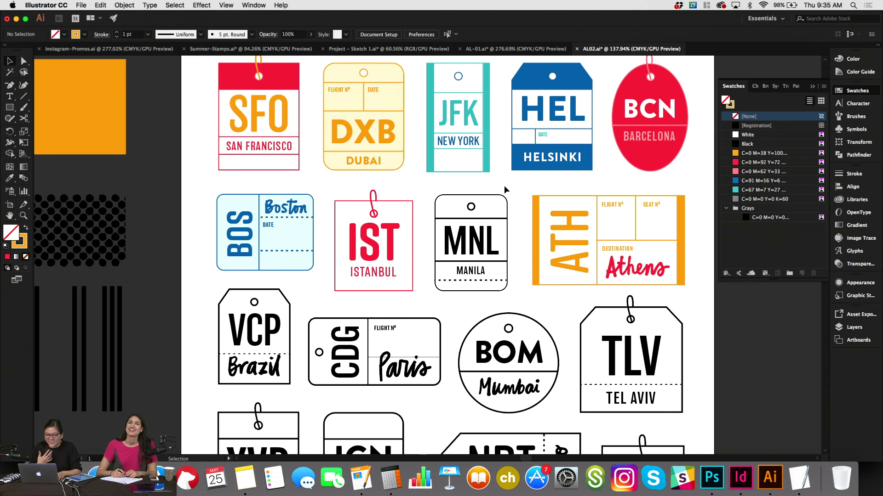
{"action": "scroll", "coordinate": [504, 186], "scroll_direction": "down", "scroll_amount": 1}
{"action": "scroll", "coordinate": [504, 185], "scroll_direction": "up", "scroll_amount": 3}
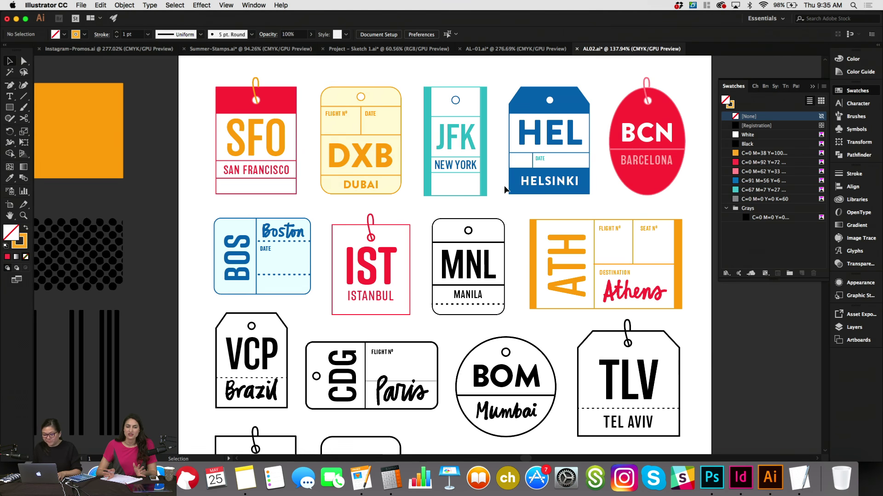
Fill the ATH tag's background with the lightest tint of the orange C=0 M=38 Y=100 from the Color Guide.
{"action": "left_click", "coordinate": [650, 220]}
{"action": "left_click", "coordinate": [759, 153]}
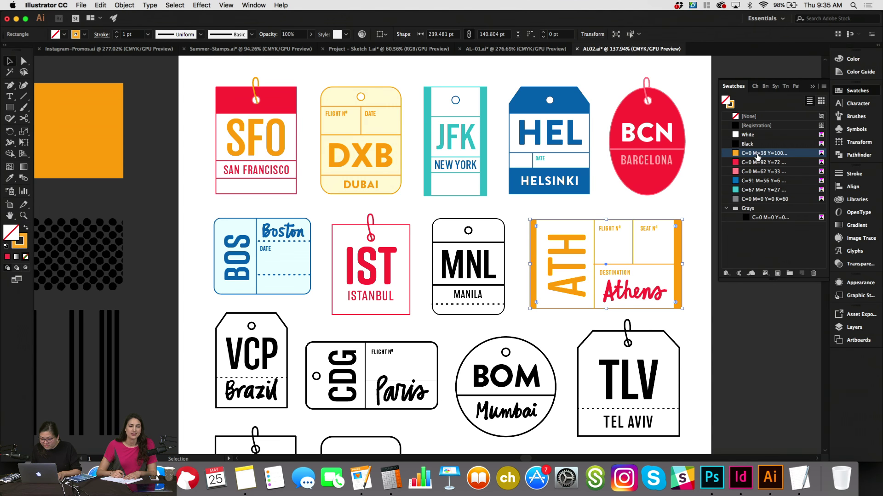
{"action": "left_click", "coordinate": [860, 71]}
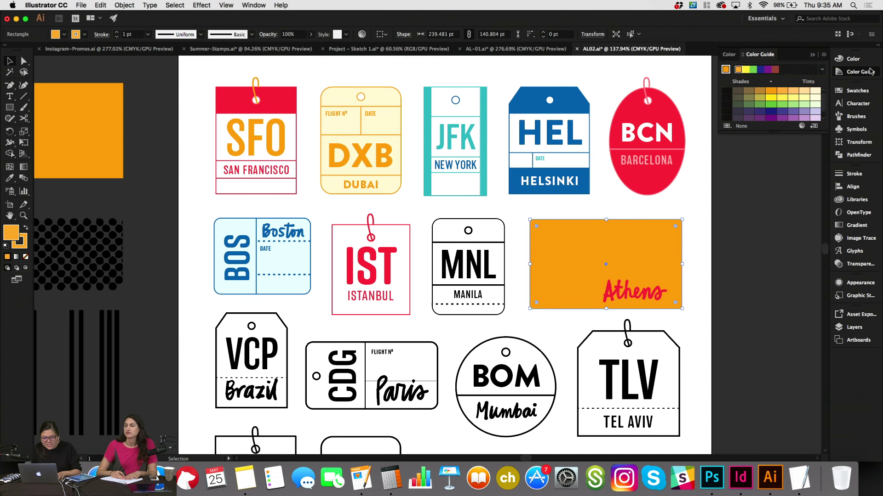
{"action": "left_click", "coordinate": [814, 91]}
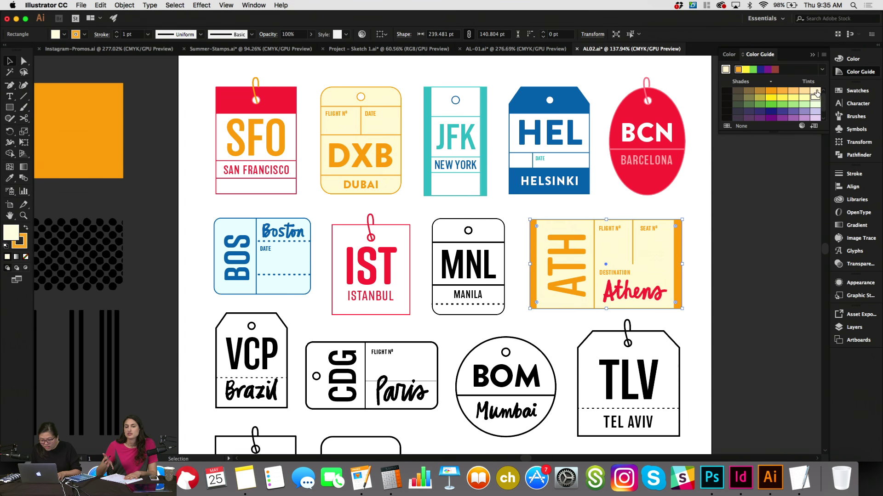
{"action": "left_click", "coordinate": [802, 94]}
{"action": "left_click", "coordinate": [814, 91]}
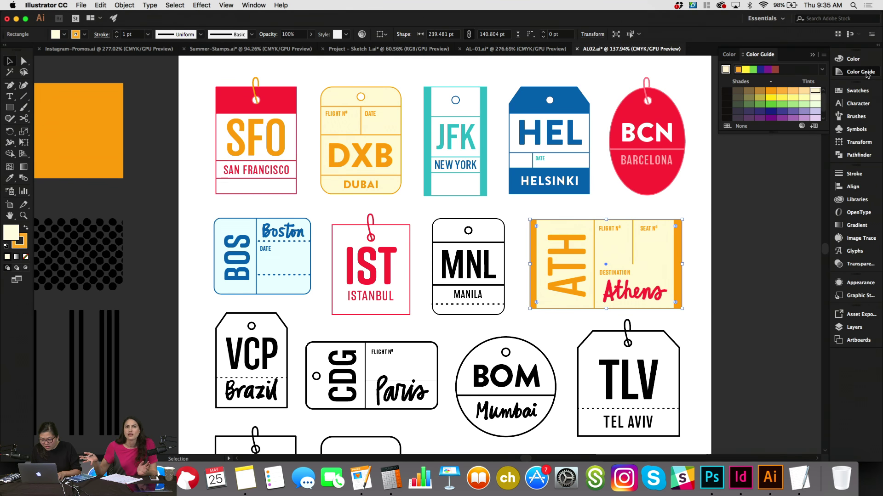
Remove the fill from the ATH tag's background, keeping its orange stroke.
{"action": "left_click", "coordinate": [856, 90]}
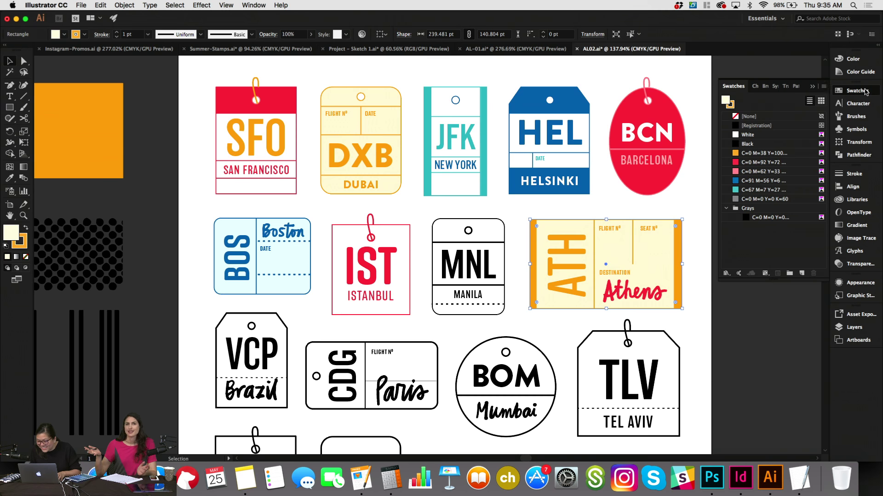
{"action": "left_click", "coordinate": [745, 118]}
{"action": "left_click", "coordinate": [686, 190]}
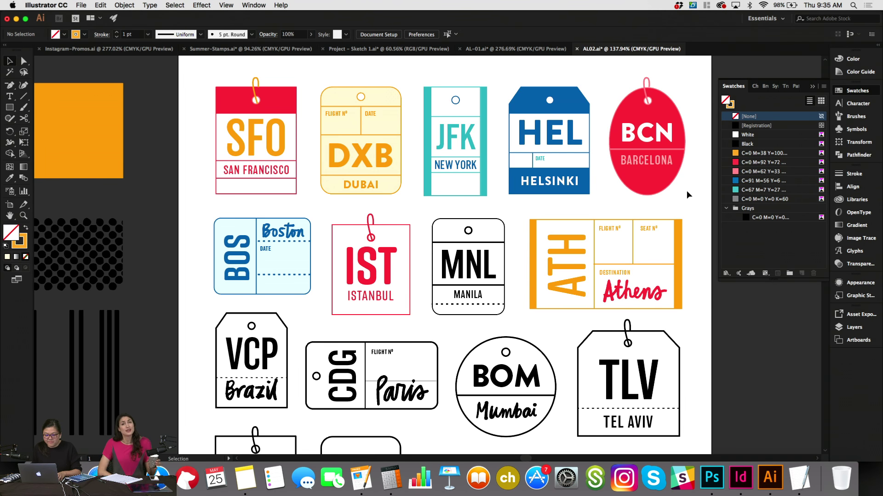
Set the stroke weight of the MNL tag's outline and its two solid dividers to 1 pt.
{"action": "scroll", "coordinate": [685, 190], "scroll_direction": "left", "scroll_amount": 1}
{"action": "left_click", "coordinate": [475, 220]}
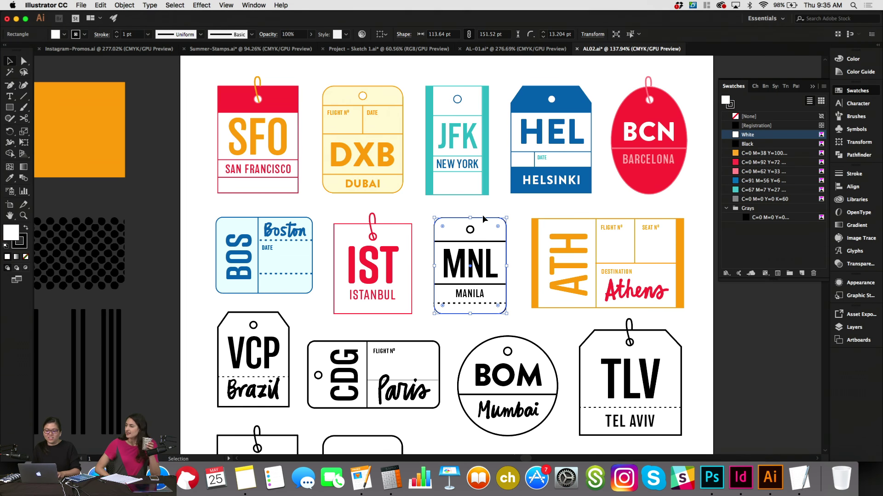
{"action": "key", "text": "super"}
{"action": "left_click", "coordinate": [500, 284]}
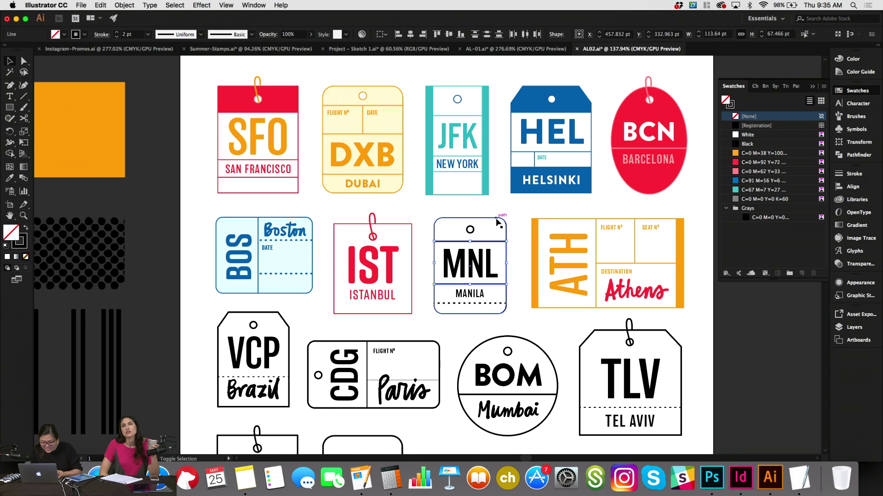
{"action": "left_click", "coordinate": [501, 241], "text": "shift"}
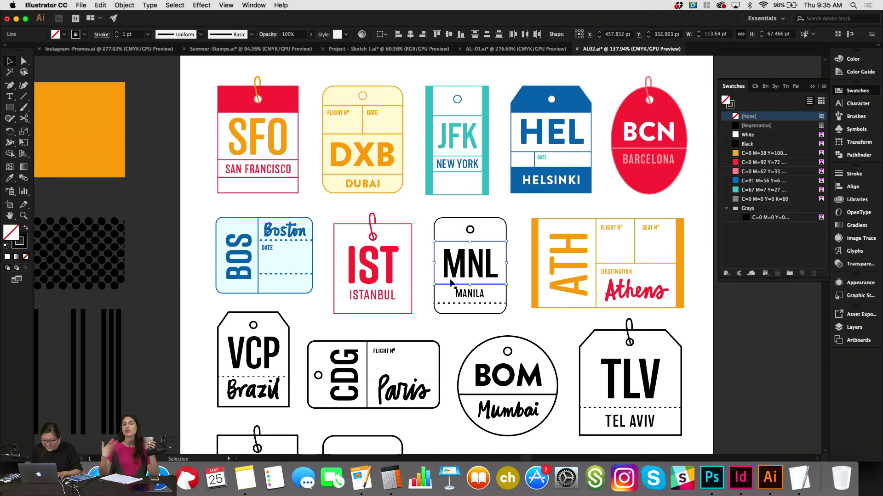
{"action": "left_click", "coordinate": [512, 301]}
Set the stroke weight of the MNL tag's dashed line and its hole to 1 pt.
{"action": "left_click", "coordinate": [500, 304]}
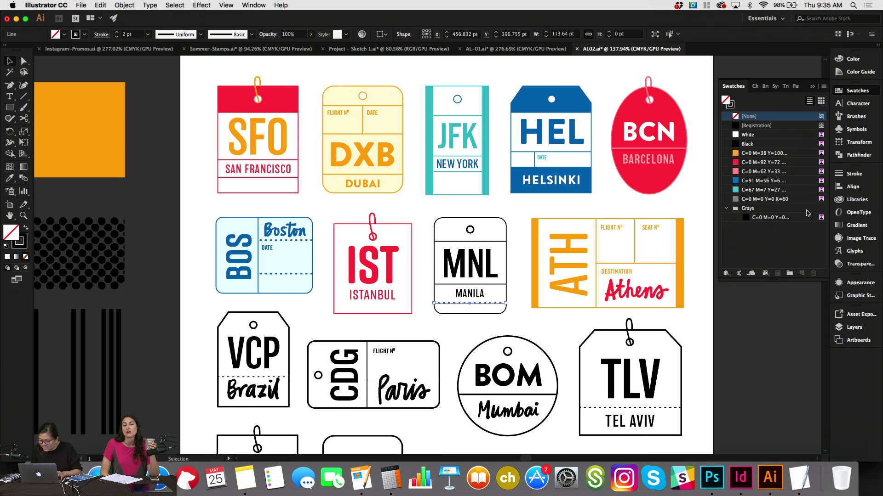
{"action": "left_click", "coordinate": [853, 174]}
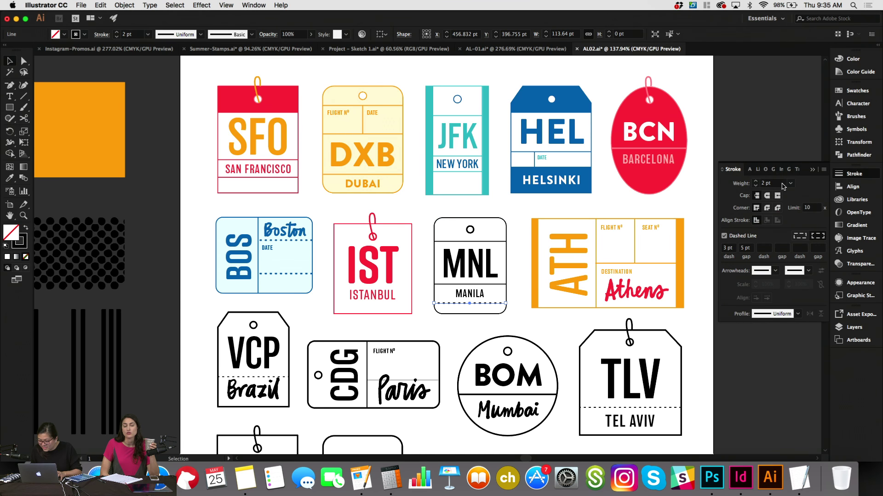
{"action": "left_click", "coordinate": [520, 212]}
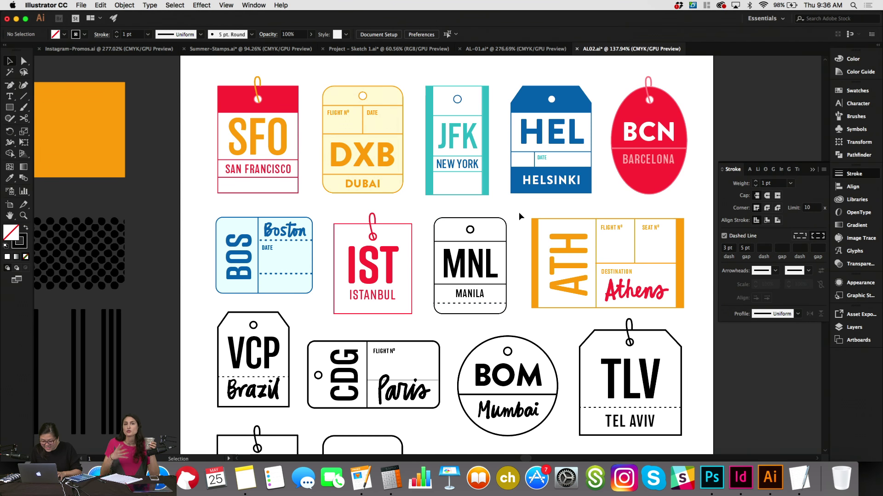
{"action": "left_click", "coordinate": [473, 230]}
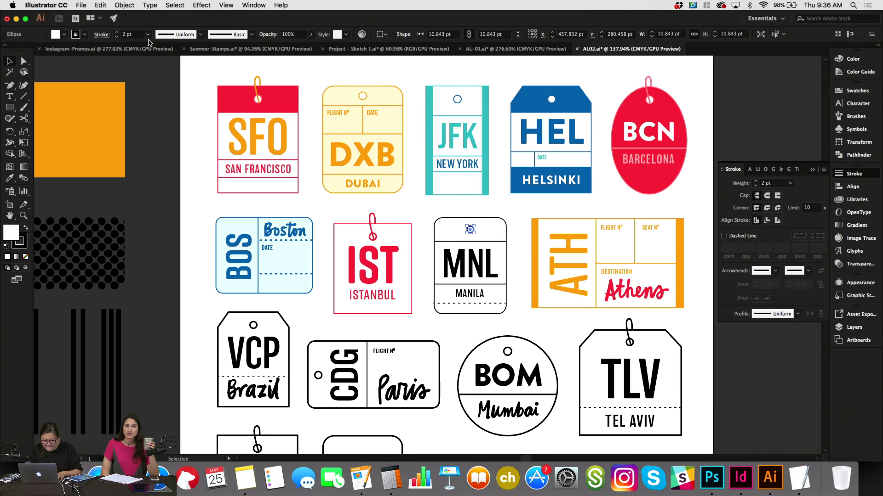
{"action": "left_click", "coordinate": [117, 36]}
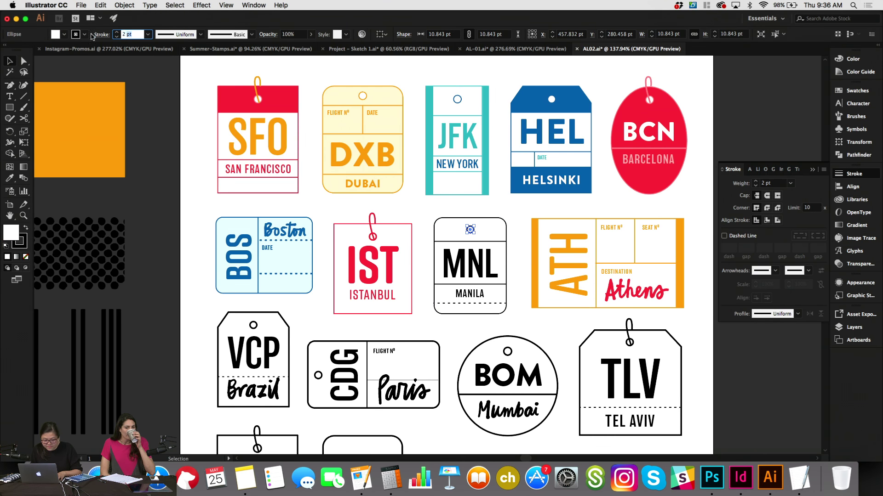
{"action": "left_click", "coordinate": [335, 212]}
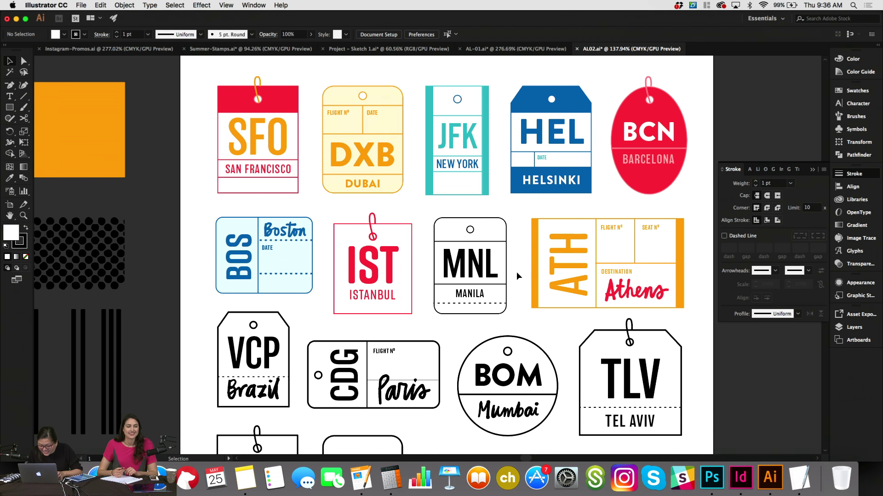
Set the stroke of the MNL tag's outline to the red swatch C=0 M=92 Y=72.
{"action": "left_click", "coordinate": [494, 224]}
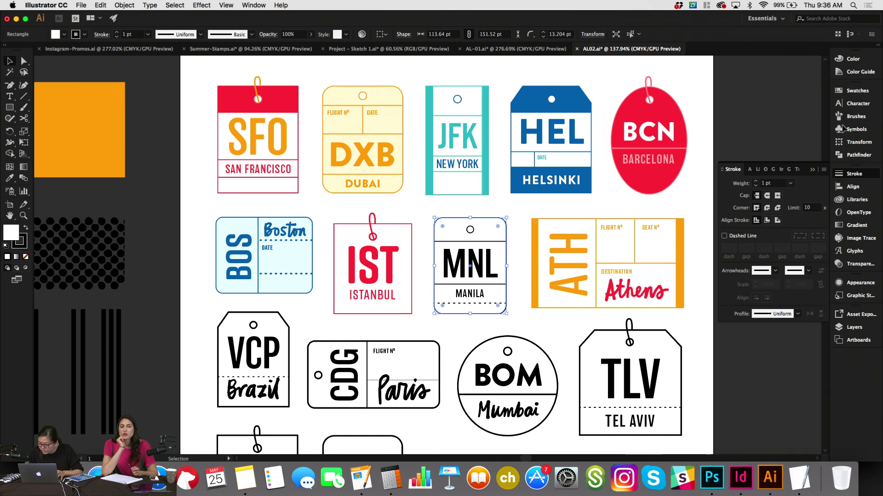
{"action": "left_click", "coordinate": [858, 91]}
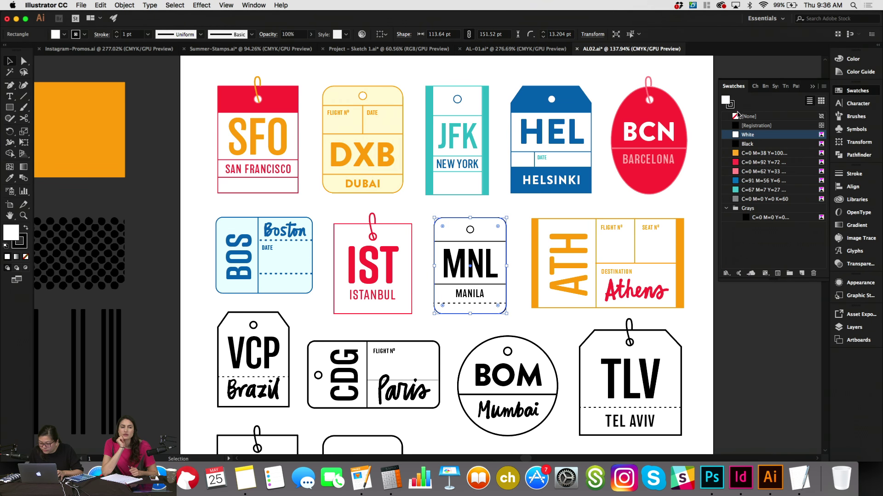
{"action": "key", "text": "x"}
{"action": "left_click", "coordinate": [750, 163]}
{"action": "left_click", "coordinate": [519, 216]}
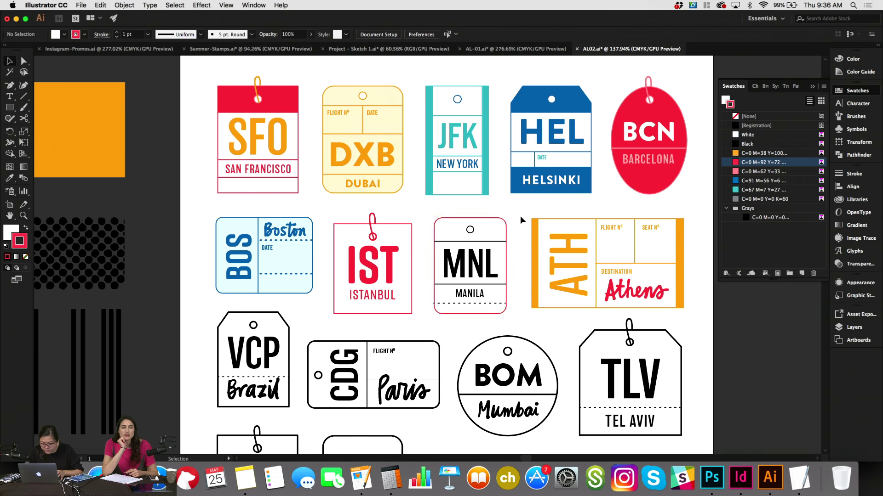
Try to set the stroke of the MNL tag's two solid dividers to the red swatch C=0 M=92 Y=72.
{"action": "left_click", "coordinate": [495, 242]}
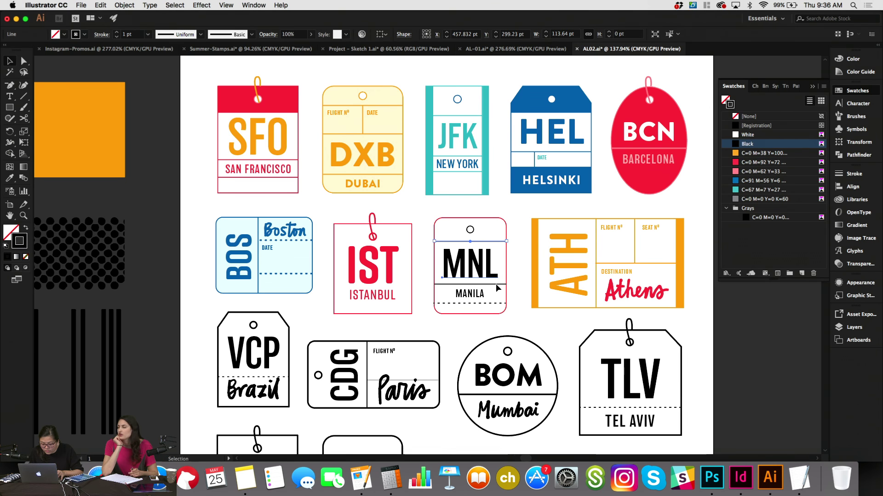
{"action": "left_click", "coordinate": [497, 286], "text": "shift"}
{"action": "left_click", "coordinate": [736, 163]}
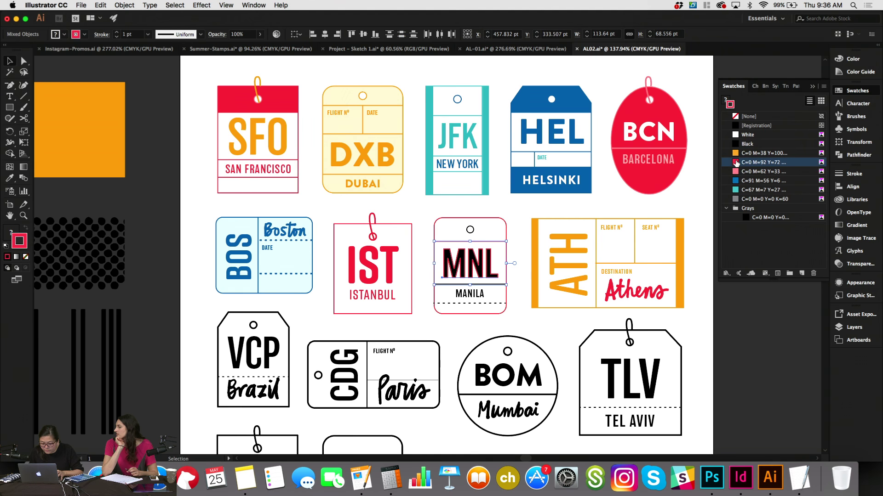
{"action": "left_click", "coordinate": [501, 205]}
Turn the MNL code into outlined lettering with no fill and a red C=0 M=92 Y=72 stroke.
{"action": "left_click", "coordinate": [477, 262]}
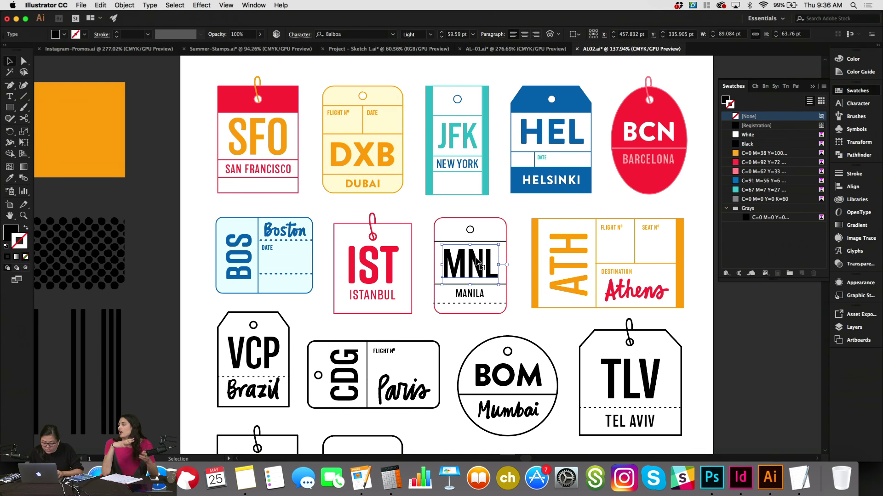
{"action": "left_click", "coordinate": [26, 229]}
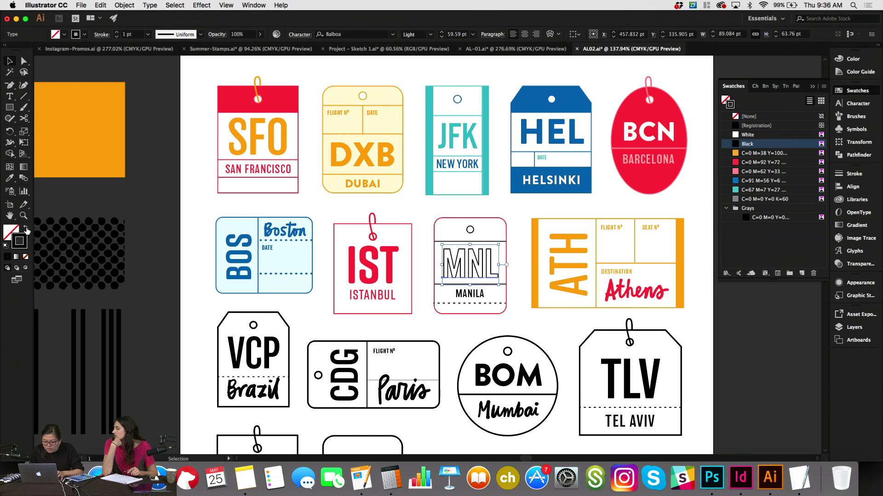
{"action": "left_click", "coordinate": [737, 164]}
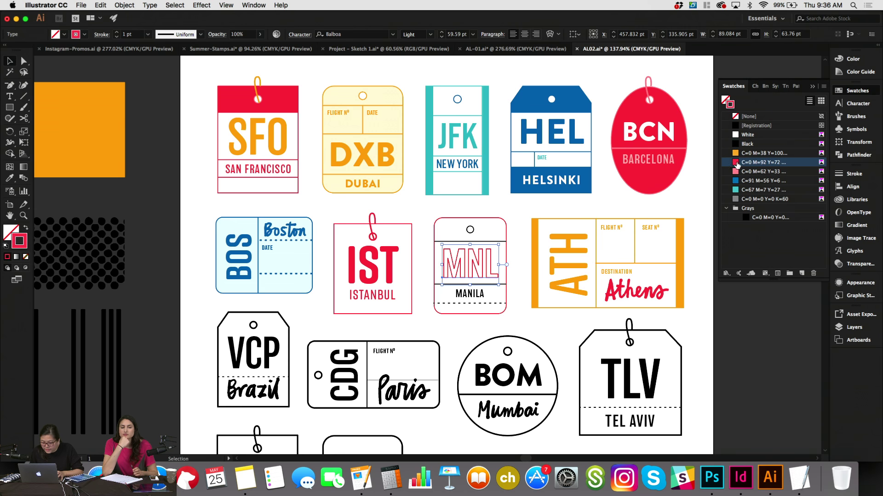
Set the stroke of the MNL tag's divider above the code to the red swatch C=0 M=92 Y=72.
{"action": "left_click", "coordinate": [502, 241]}
{"action": "left_click", "coordinate": [496, 284], "text": "shift"}
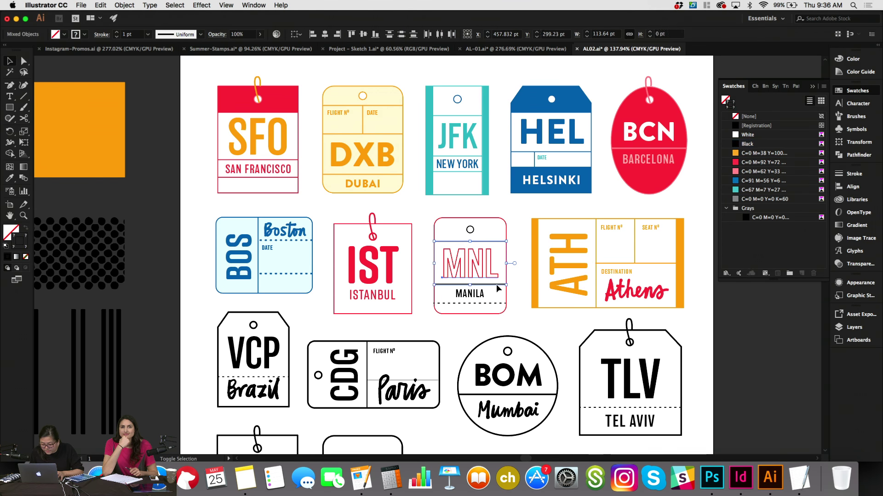
{"action": "left_click", "coordinate": [747, 162]}
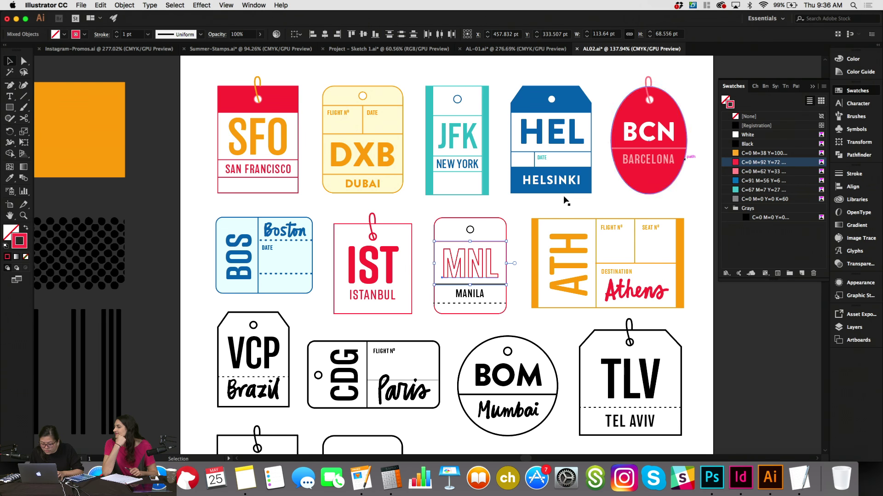
{"action": "left_click", "coordinate": [532, 205]}
{"action": "left_click", "coordinate": [470, 230]}
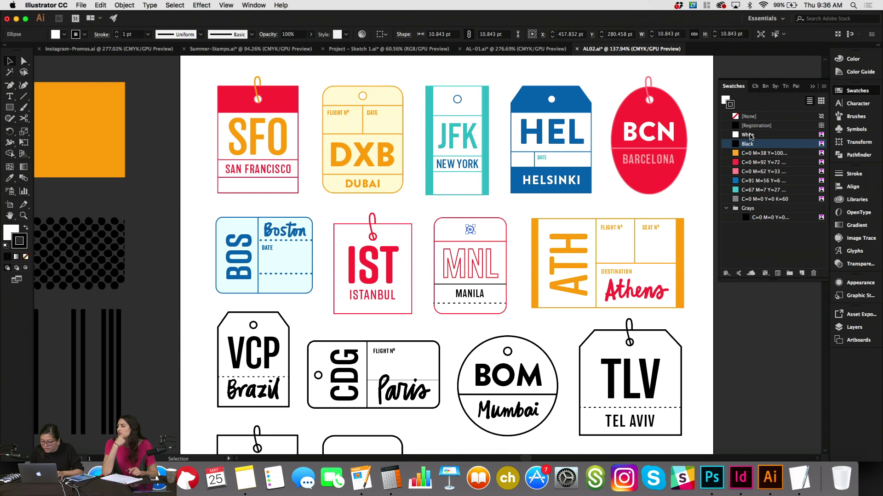
{"action": "left_click", "coordinate": [467, 205]}
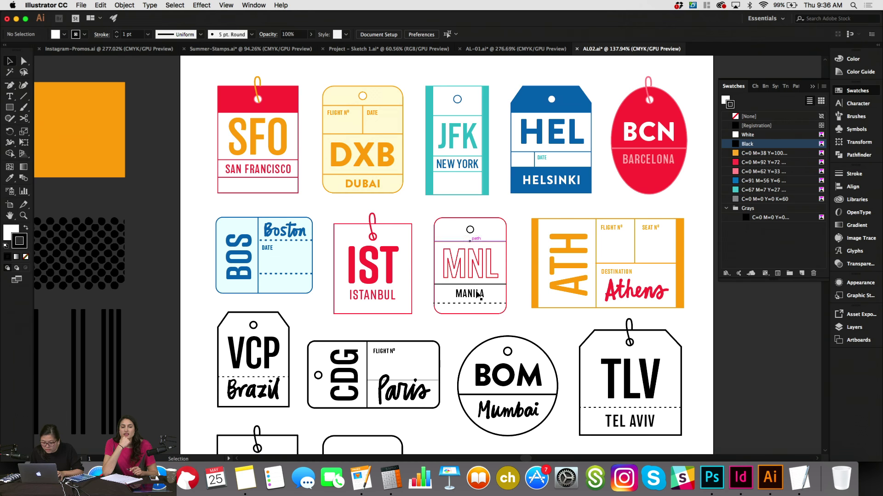
Draw a rectangle about 115 x 38 pt over the MNL tag's top section, with red C=0 M=92 Y=72 fill and no stroke.
{"action": "key", "text": "m"}
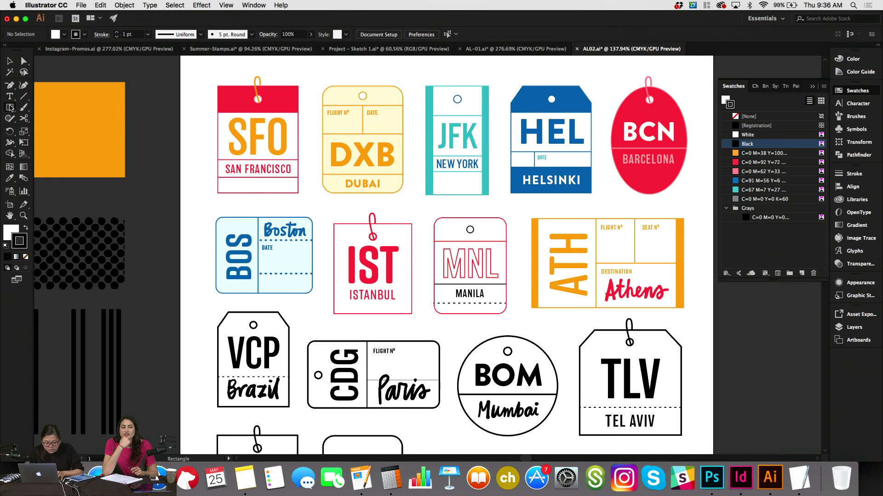
{"action": "mouse_move", "coordinate": [435, 218]}
{"action": "left_mouse_down"}
{"action": "mouse_move", "coordinate": [487, 272]}
{"action": "mouse_move", "coordinate": [538, 244]}
{"action": "mouse_move", "coordinate": [506, 241]}
{"action": "left_mouse_up"}
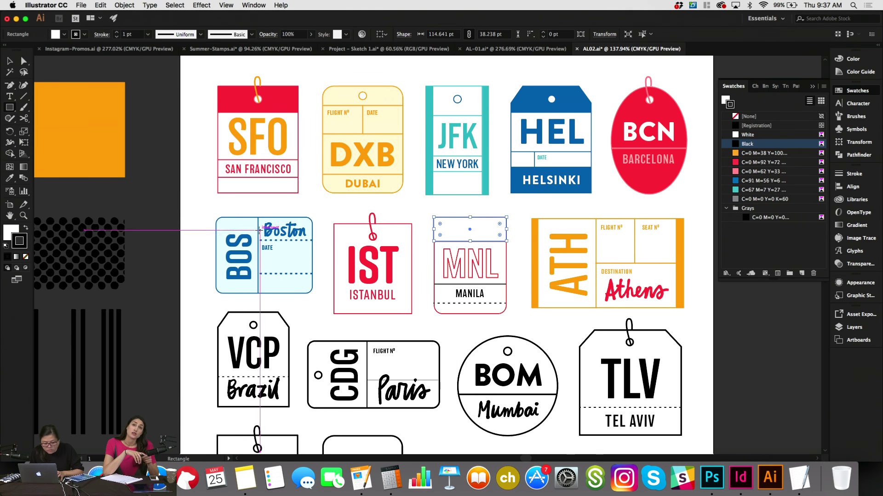
{"action": "left_click", "coordinate": [25, 228]}
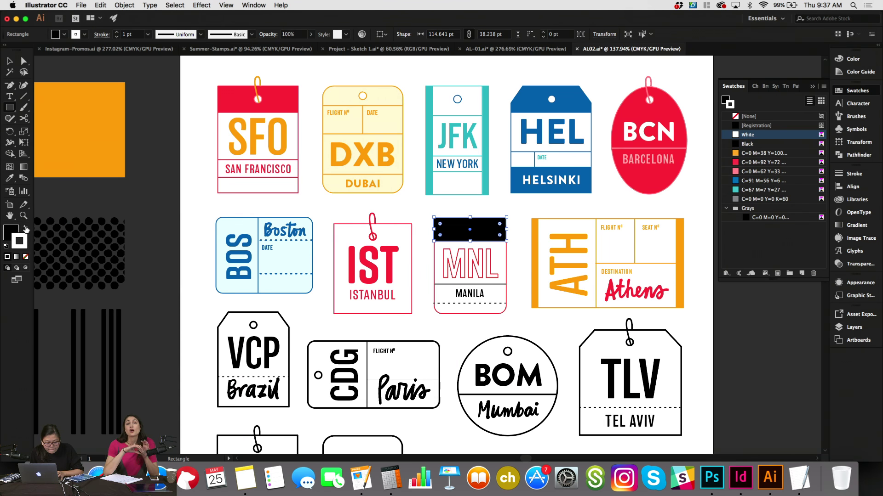
{"action": "left_click", "coordinate": [25, 257]}
{"action": "left_click", "coordinate": [11, 232]}
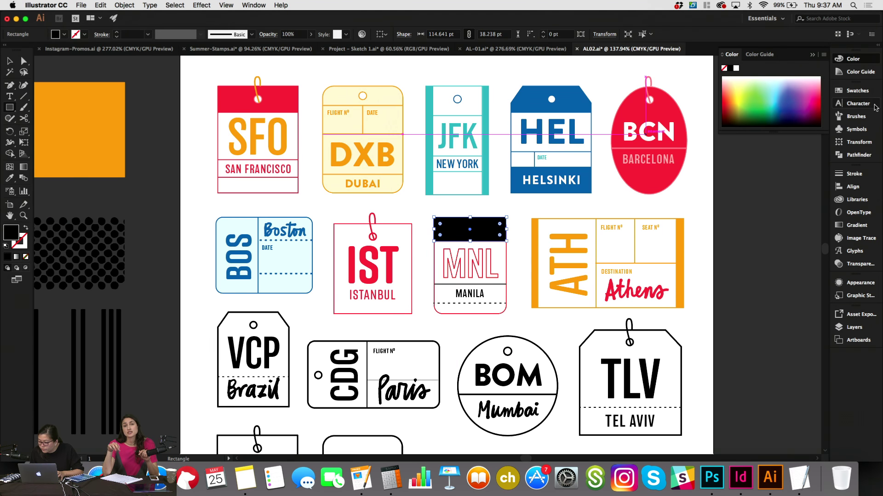
{"action": "left_click", "coordinate": [857, 90]}
{"action": "left_click", "coordinate": [754, 162]}
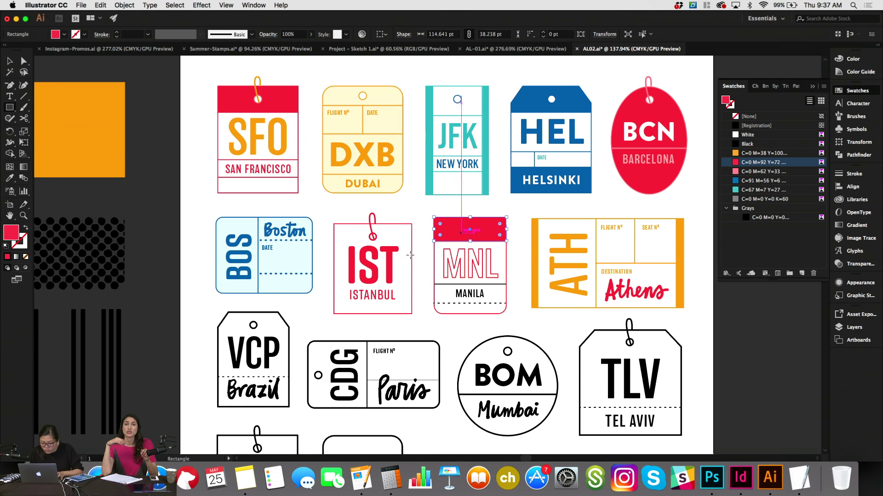
Send the red rectangle at the top of the MNL tag to the back.
{"action": "key", "text": "v"}
{"action": "right_click", "coordinate": [489, 226]}
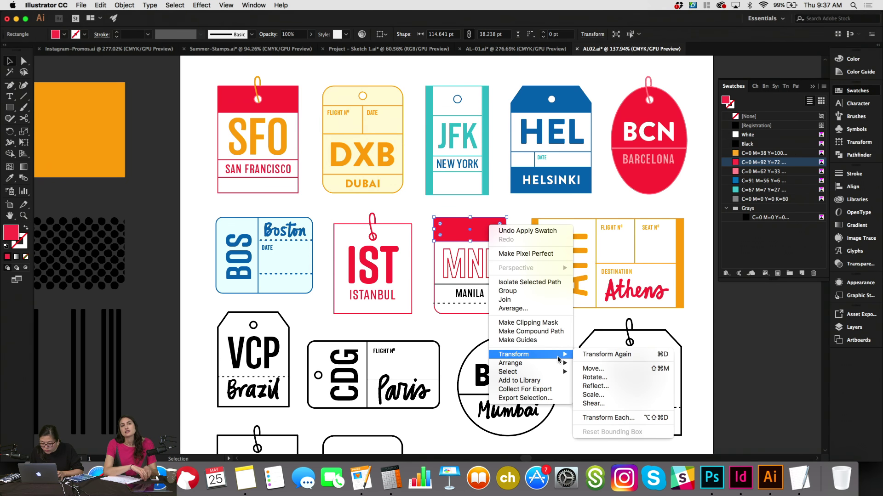
{"action": "mouse_move", "coordinate": [558, 363]}
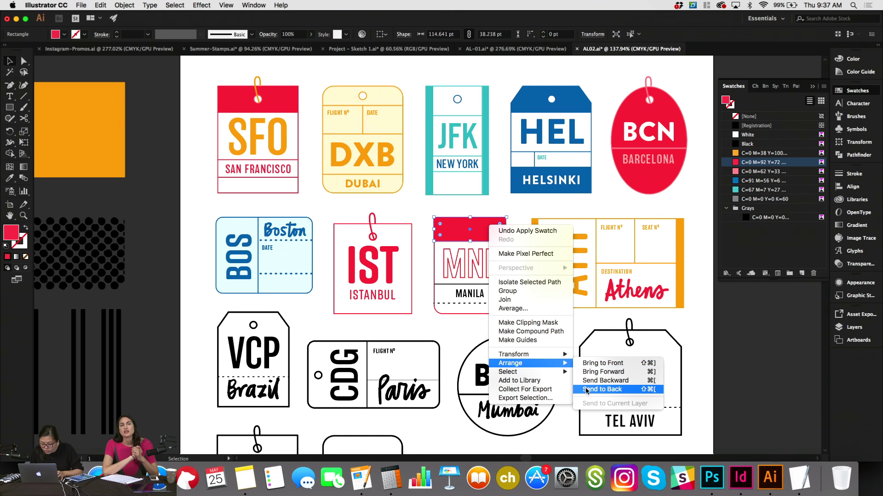
{"action": "left_click", "coordinate": [602, 389]}
{"action": "left_click", "coordinate": [515, 214]}
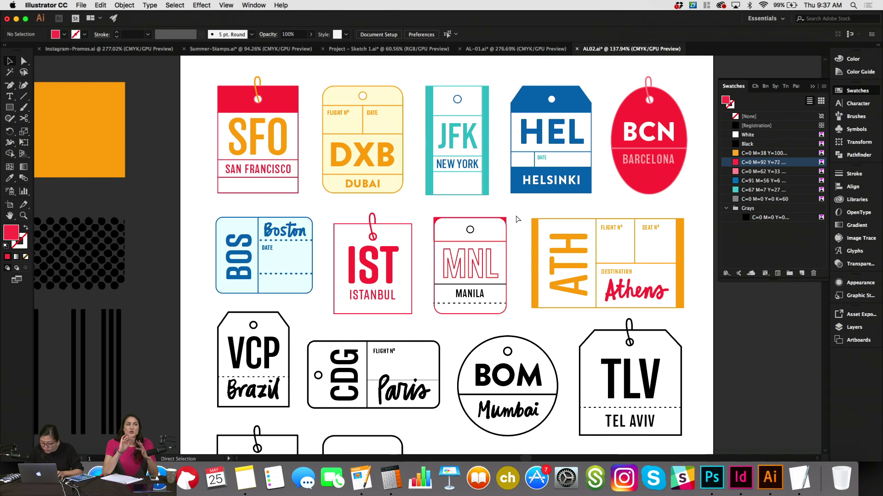
Cut the MNL tag's rounded outline and paste it in place above the red rectangle.
{"action": "key", "text": "super+equal"}
{"action": "key", "text": "super+equal"}
{"action": "left_click", "coordinate": [541, 215]}
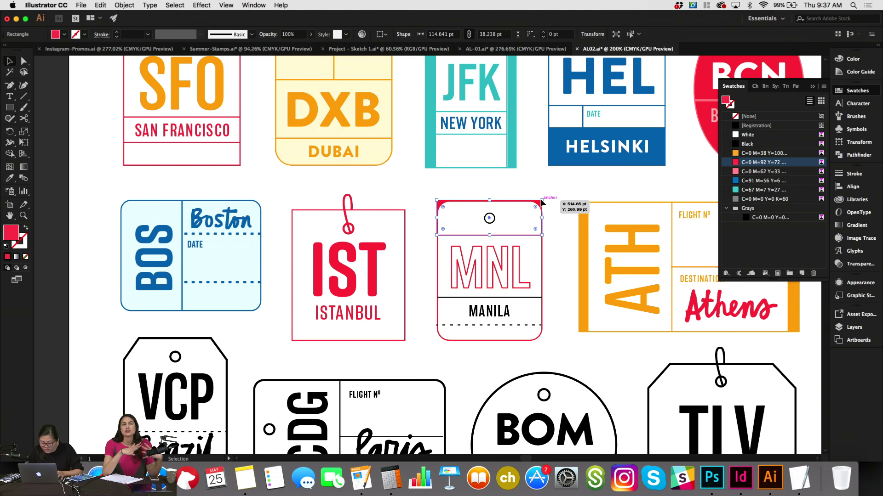
{"action": "left_click", "coordinate": [542, 271]}
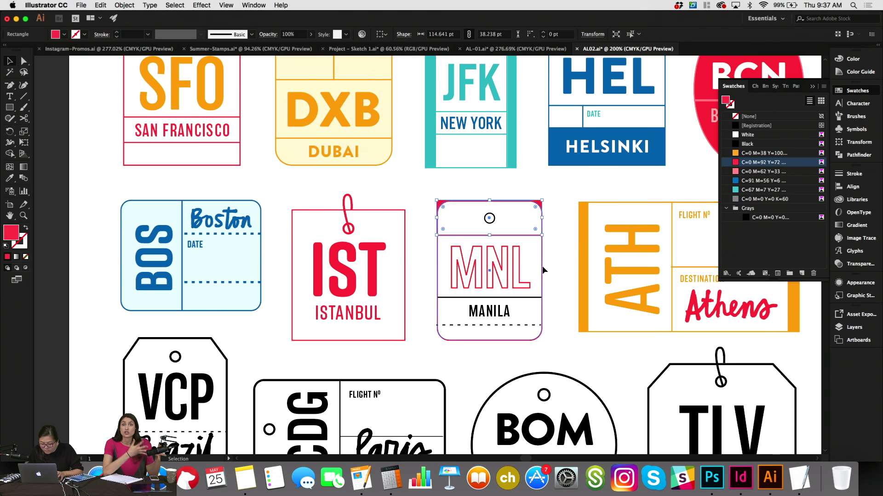
{"action": "key", "text": "Delete"}
{"action": "left_click", "coordinate": [101, 6]}
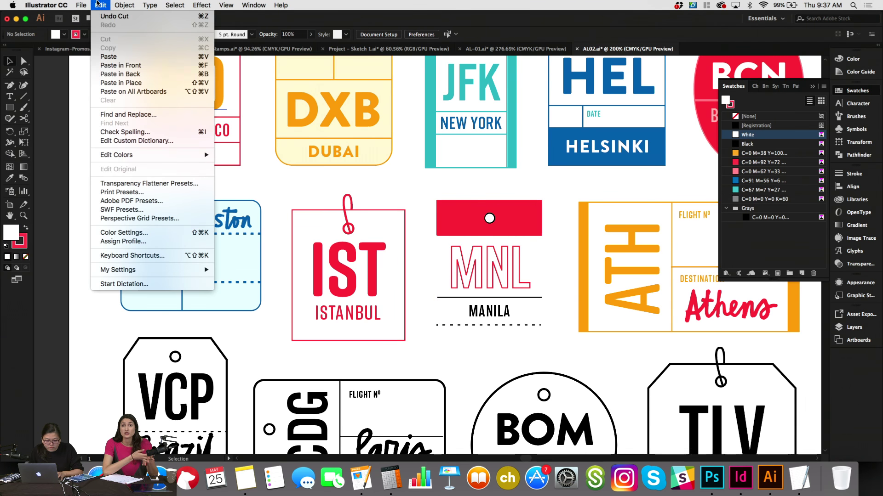
{"action": "left_click", "coordinate": [115, 82]}
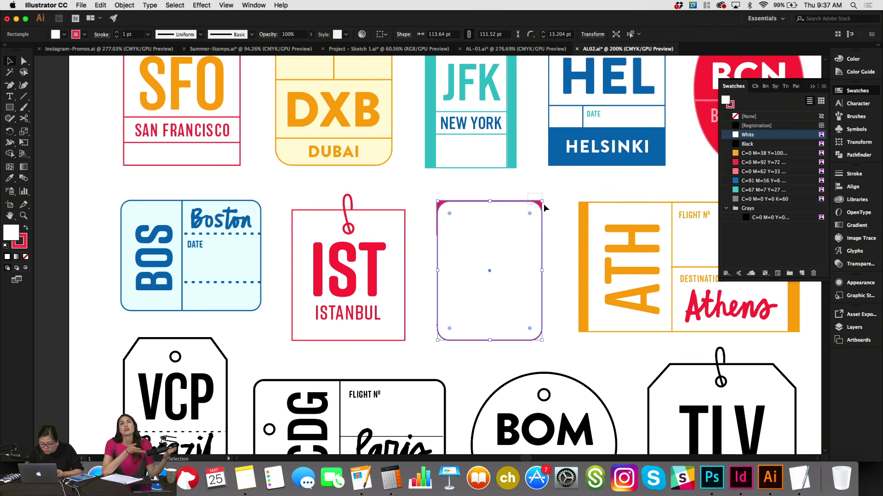
Make a clipping mask from the rounded outline and the red rectangle.
{"action": "left_click", "coordinate": [544, 204], "text": "shift"}
{"action": "right_click", "coordinate": [532, 210]}
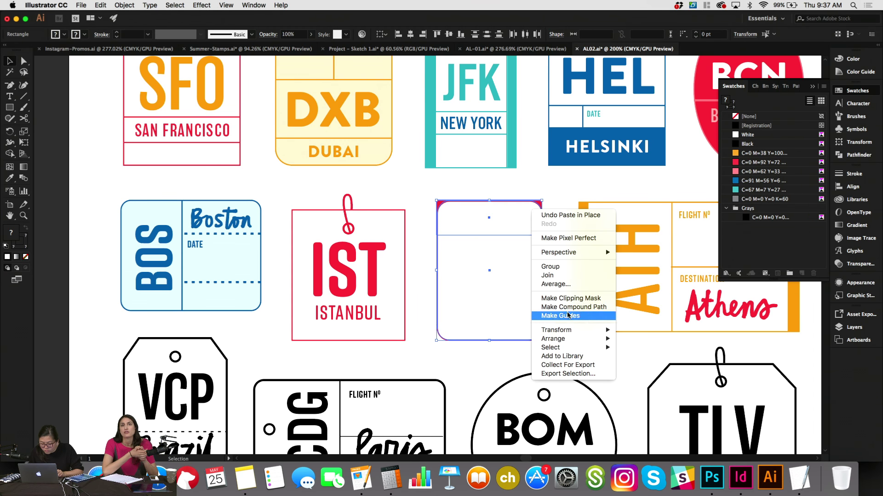
{"action": "left_click", "coordinate": [569, 299]}
{"action": "left_click", "coordinate": [556, 193]}
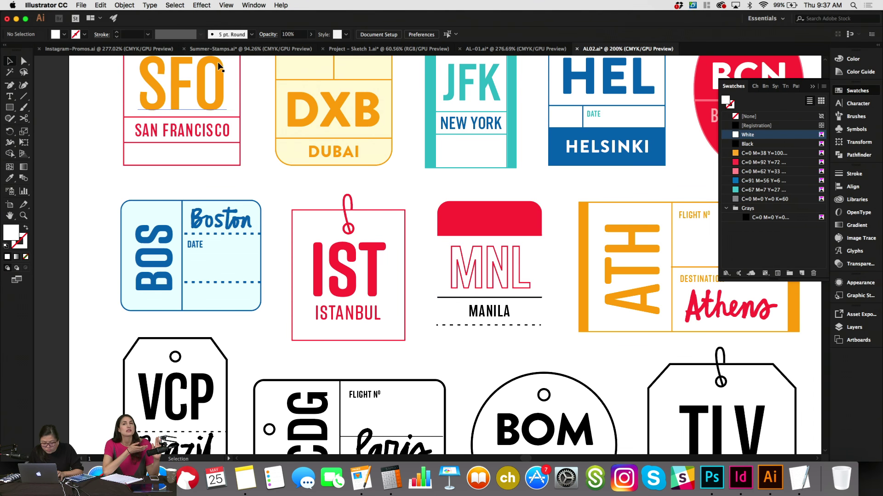
Paste the rounded MNL outline in place again and set its fill to None.
{"action": "left_click", "coordinate": [100, 5]}
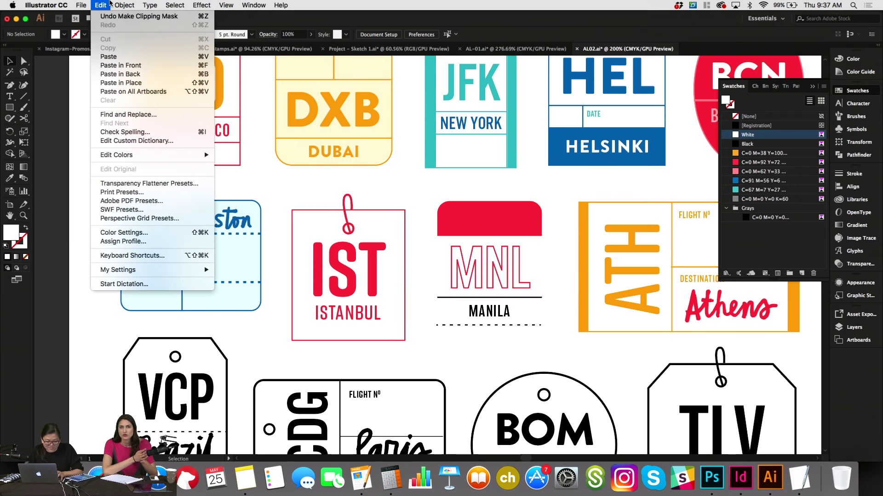
{"action": "mouse_move", "coordinate": [118, 4]}
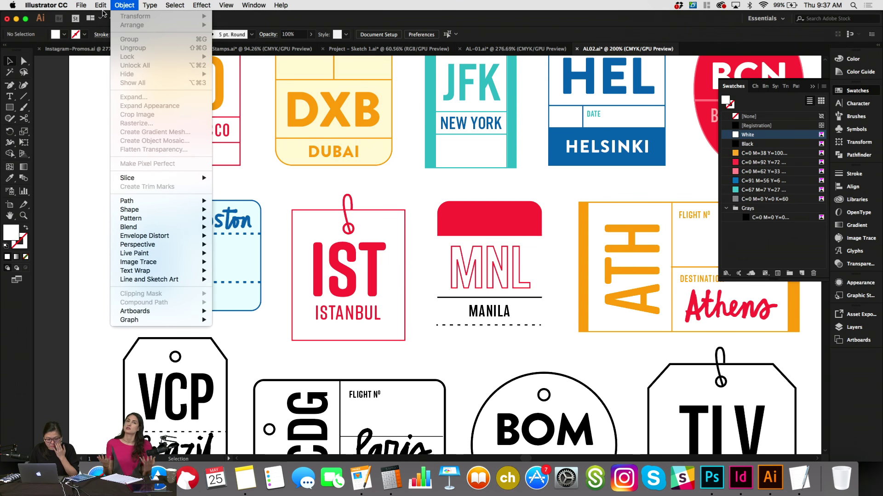
{"action": "left_click", "coordinate": [134, 81]}
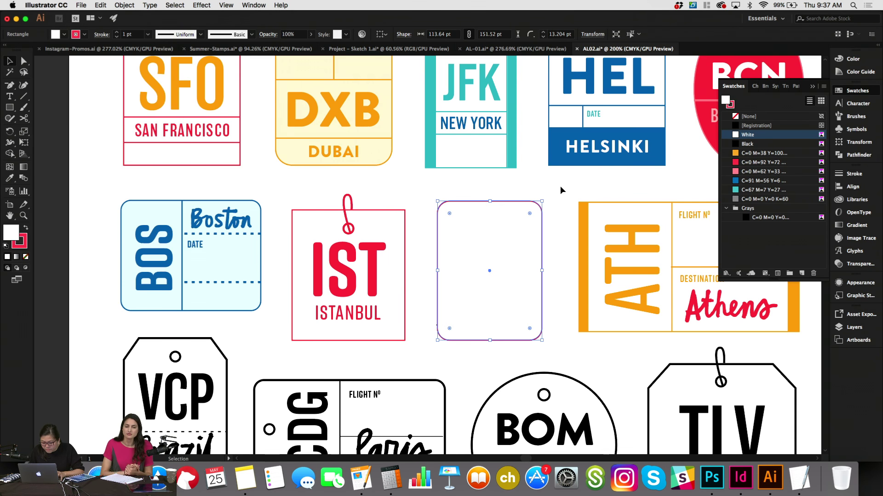
{"action": "right_click", "coordinate": [483, 243]}
{"action": "mouse_move", "coordinate": [506, 381]}
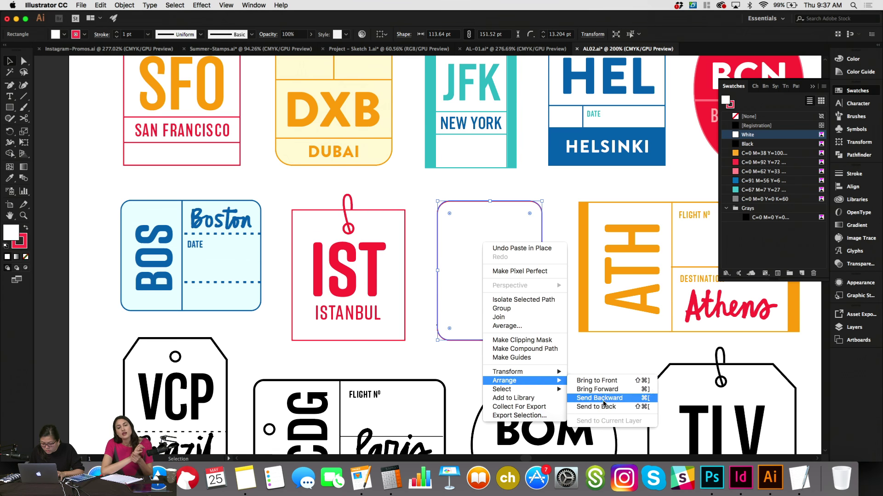
{"action": "left_click", "coordinate": [754, 118]}
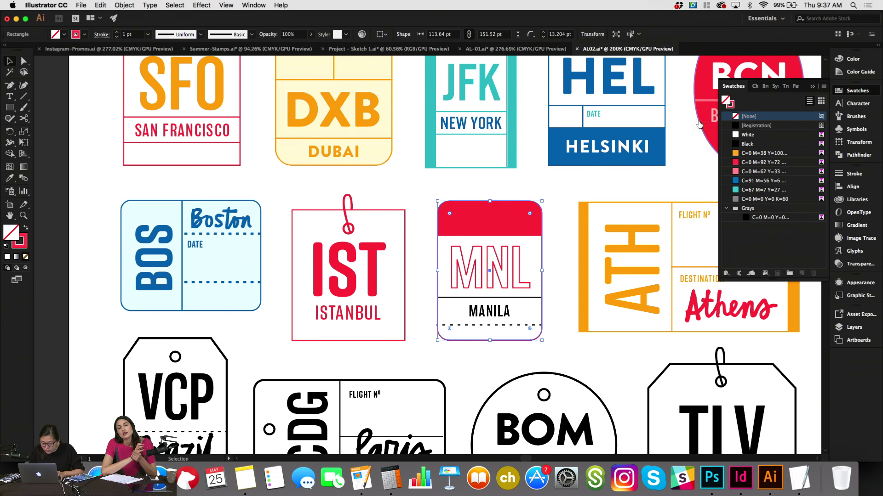
{"action": "left_click", "coordinate": [555, 186]}
Set the stroke of the MNL tag's solid and dashed dividers around MANILA to the pink swatch C=0 M=62 Y=33.
{"action": "left_click", "coordinate": [532, 299]}
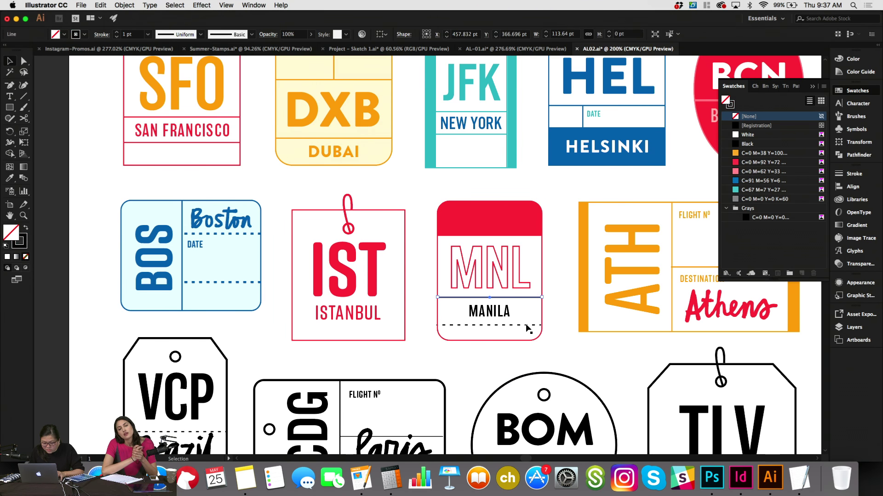
{"action": "left_click", "coordinate": [525, 323], "text": "shift"}
{"action": "left_click", "coordinate": [756, 163]}
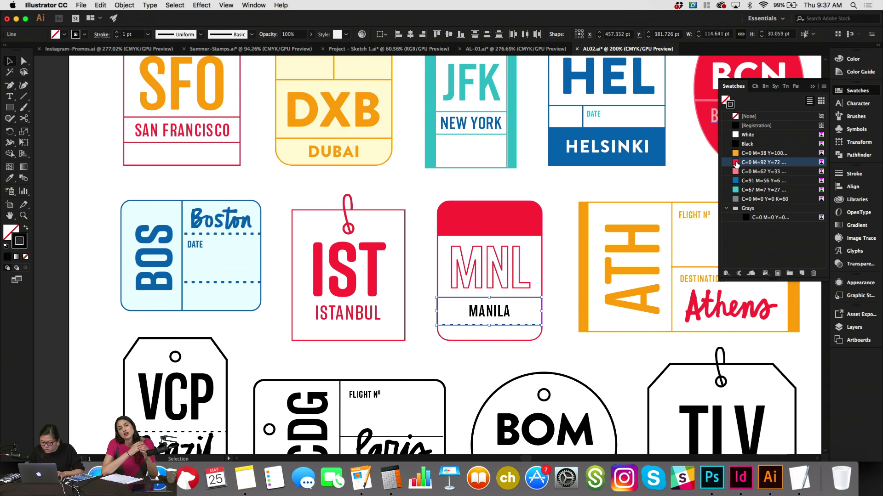
{"action": "left_click", "coordinate": [742, 172]}
{"action": "left_click", "coordinate": [544, 236]}
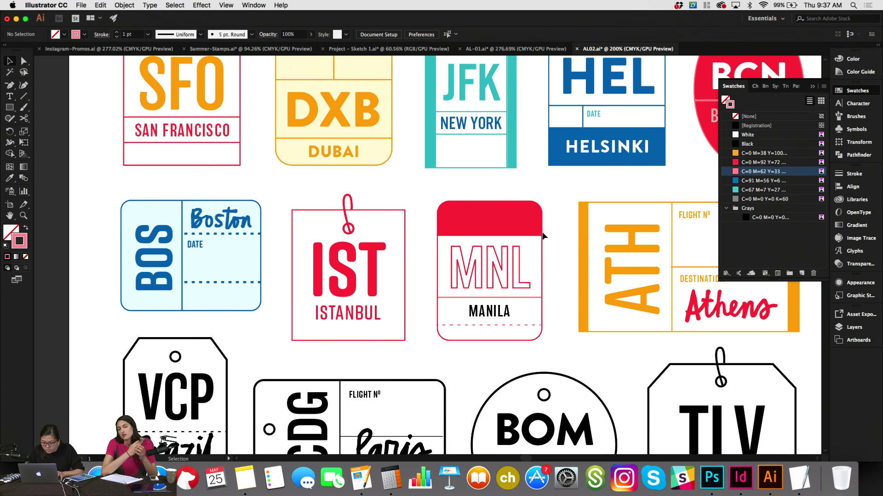
Try the pink swatch C=0 M=62 Y=33 on the MANILA text, then fill it with red C=0 M=92 Y=72.
{"action": "left_click", "coordinate": [503, 316]}
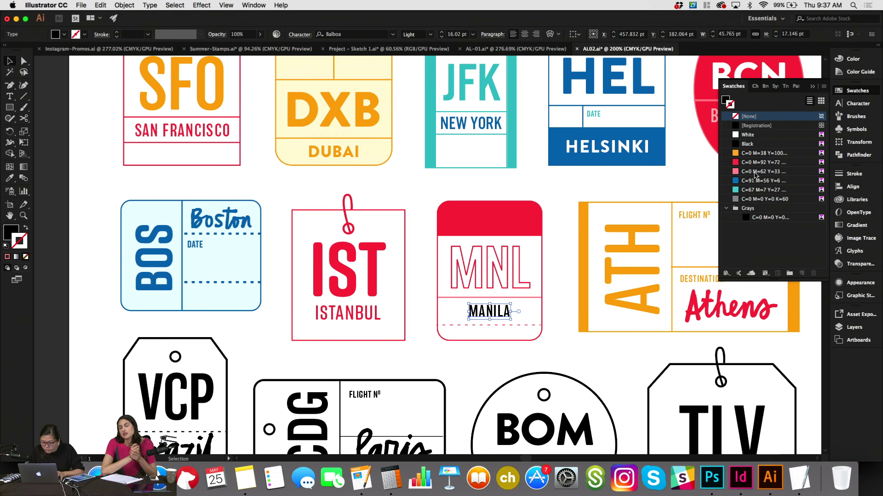
{"action": "left_click", "coordinate": [725, 100]}
{"action": "left_click", "coordinate": [759, 171]}
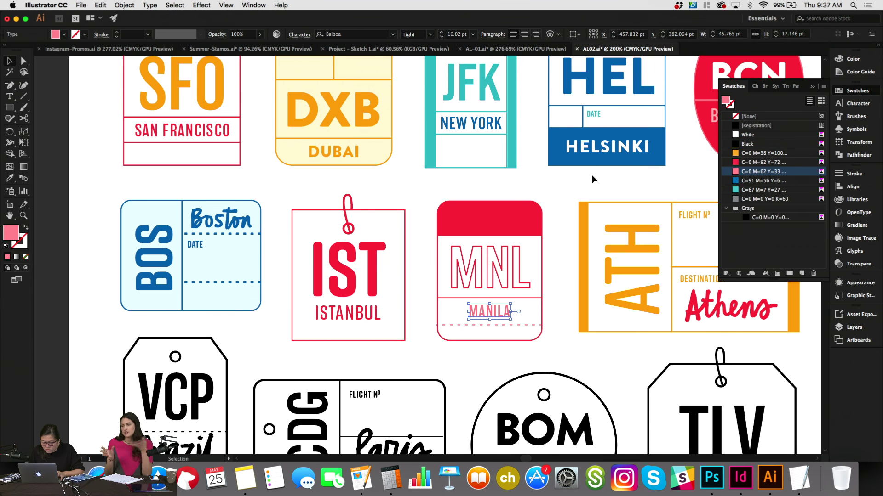
{"action": "left_click", "coordinate": [765, 162]}
{"action": "left_click", "coordinate": [567, 186]}
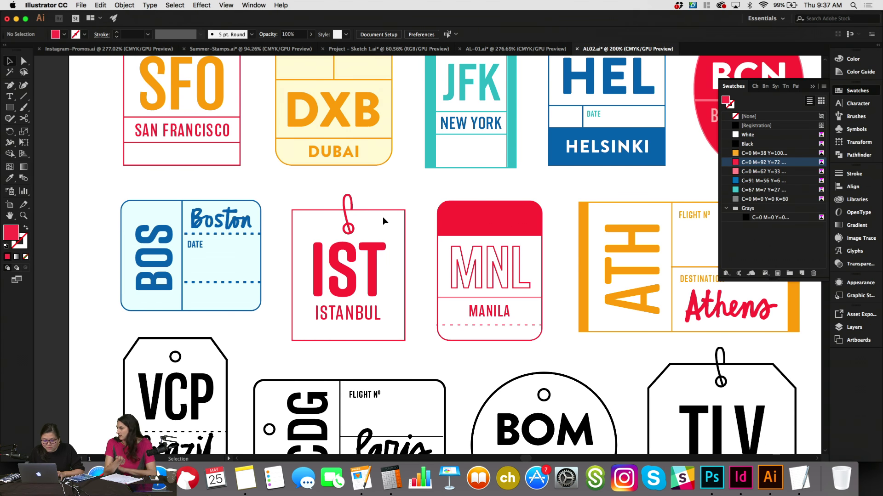
Copy the HEL tag's hole onto the MNL tag's red band and bring it to the front.
{"action": "scroll", "coordinate": [383, 217], "scroll_direction": "down", "scroll_amount": 3}
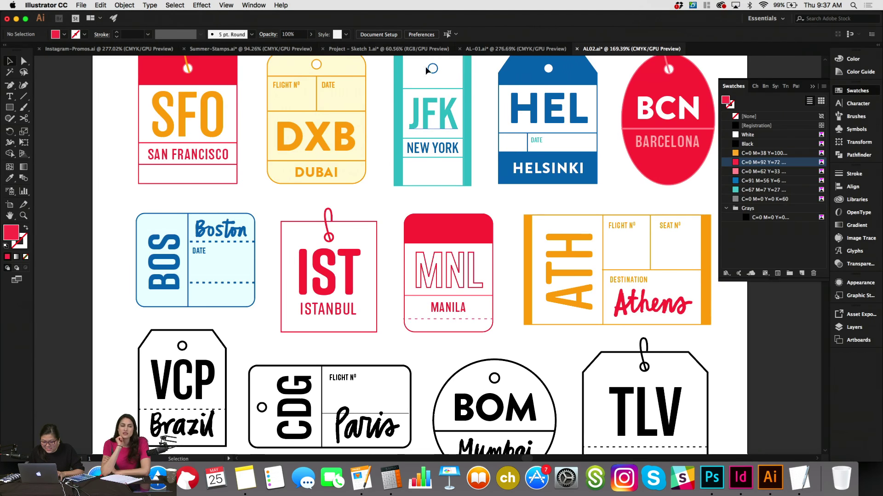
{"action": "left_click", "coordinate": [548, 69]}
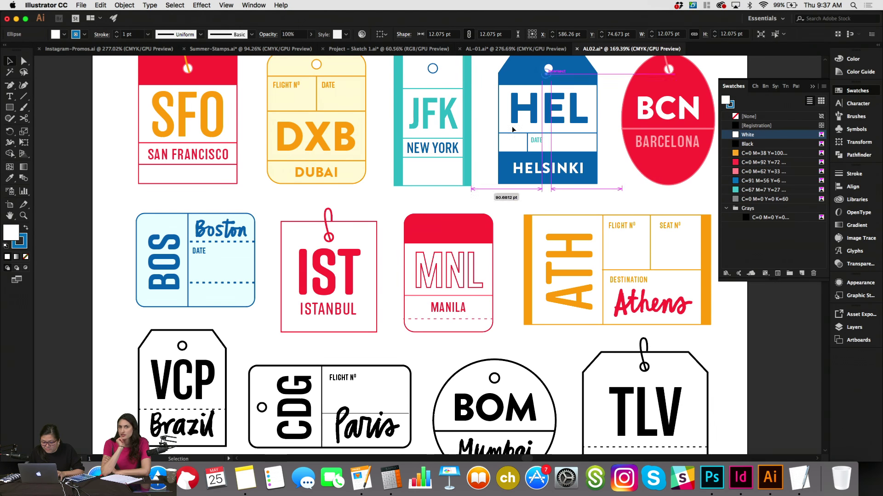
{"action": "left_click_drag", "start_coordinate": [548, 68], "coordinate": [450, 229]}
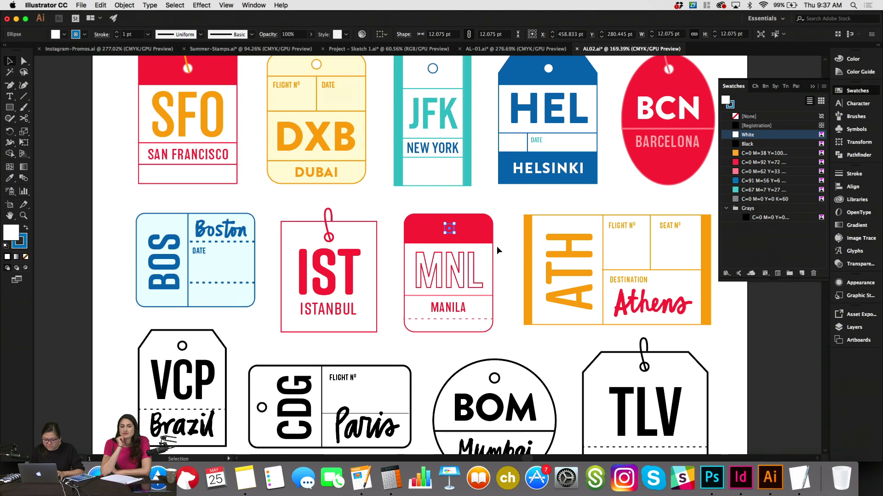
{"action": "left_click_drag", "start_coordinate": [449, 229], "coordinate": [450, 230]}
{"action": "right_click", "coordinate": [450, 232]}
{"action": "mouse_move", "coordinate": [505, 370]}
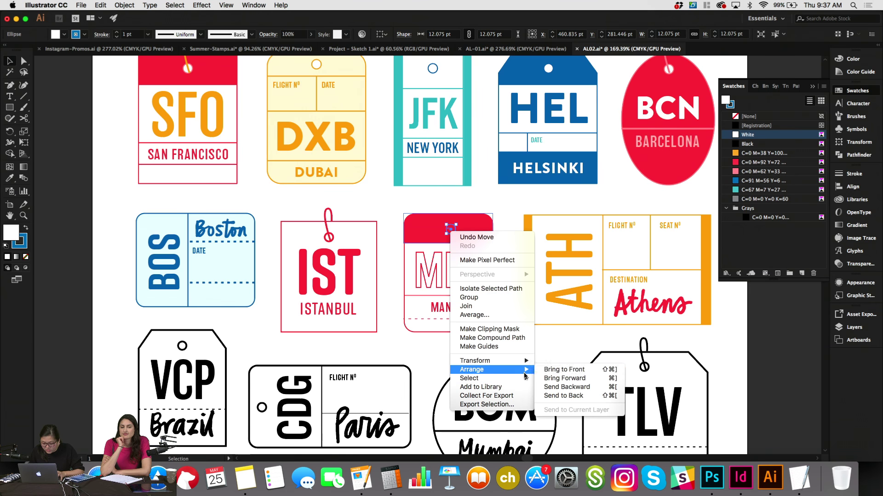
{"action": "left_click", "coordinate": [550, 370]}
Centre the MNL tag's parts horizontally and set the hole's stroke to the pink swatch C=0 M=62 Y=33.
{"action": "left_click_drag", "start_coordinate": [454, 341], "coordinate": [481, 192]}
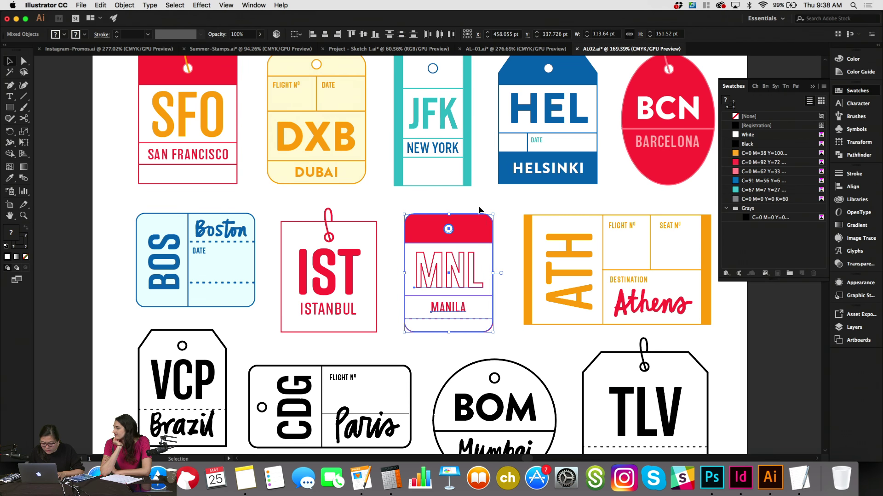
{"action": "left_click", "coordinate": [448, 228]}
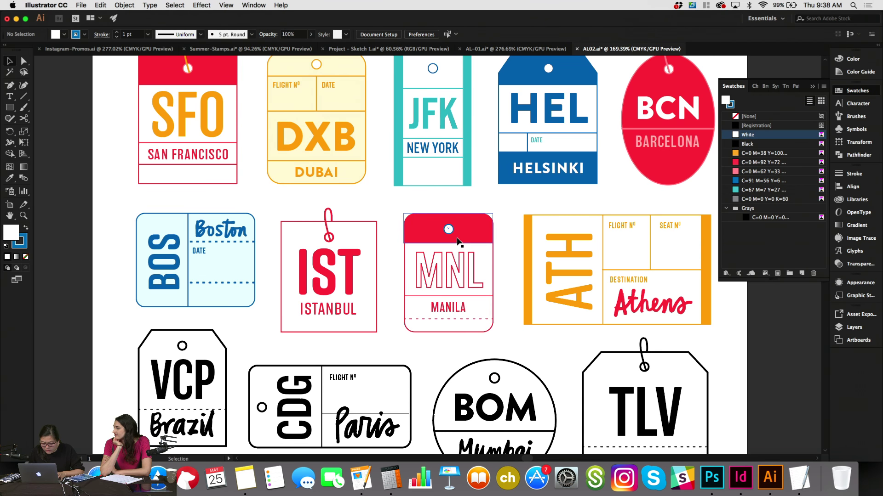
{"action": "left_click", "coordinate": [730, 104]}
{"action": "left_click", "coordinate": [736, 173]}
{"action": "left_click", "coordinate": [575, 197]}
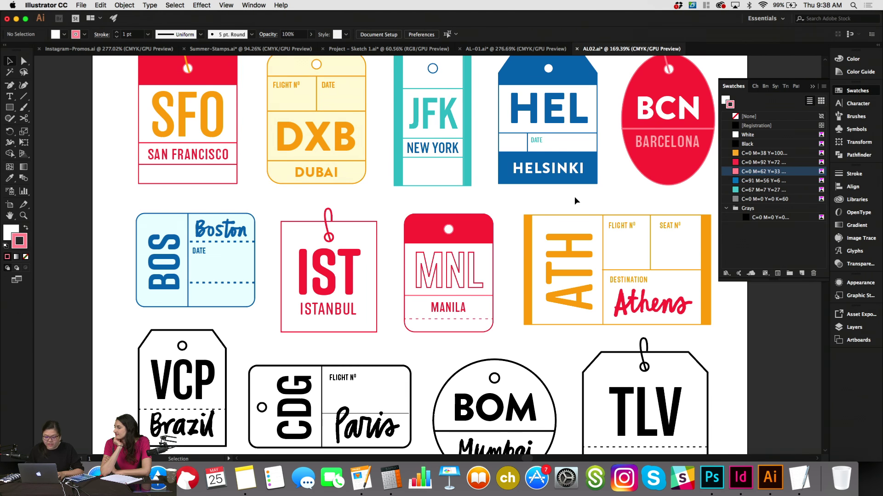
{"action": "scroll", "coordinate": [548, 201], "scroll_direction": "up", "scroll_amount": 1}
{"action": "scroll", "coordinate": [548, 200], "scroll_direction": "left", "scroll_amount": 1}
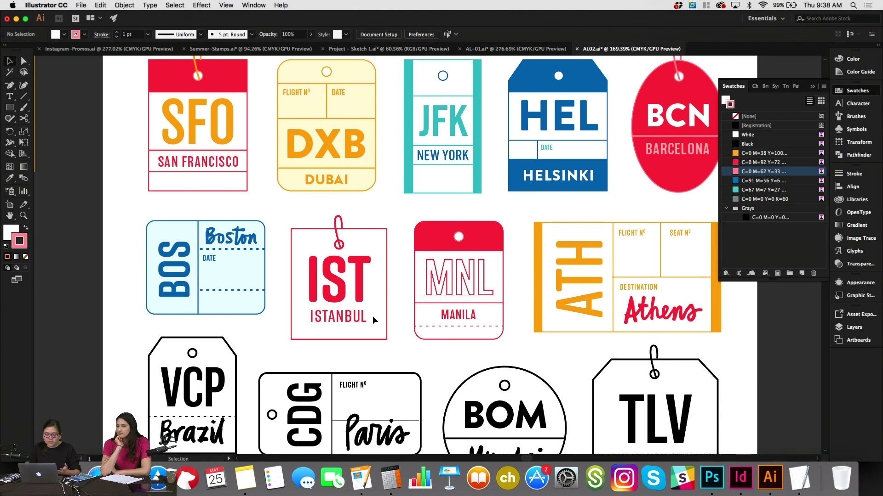
Set the IST tag's outline stroke and the fill of its IST and ISTANBUL text to the teal swatch C=67 M=7 Y=27.
{"action": "left_click", "coordinate": [386, 249]}
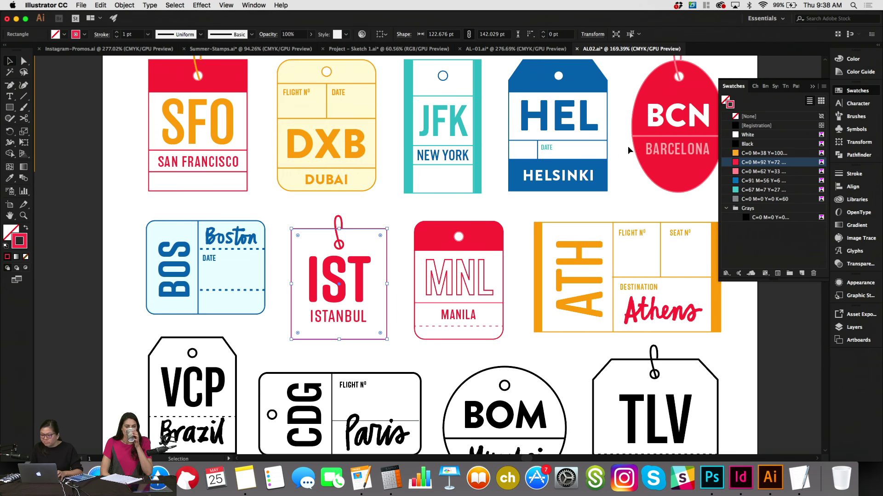
{"action": "left_click", "coordinate": [752, 189]}
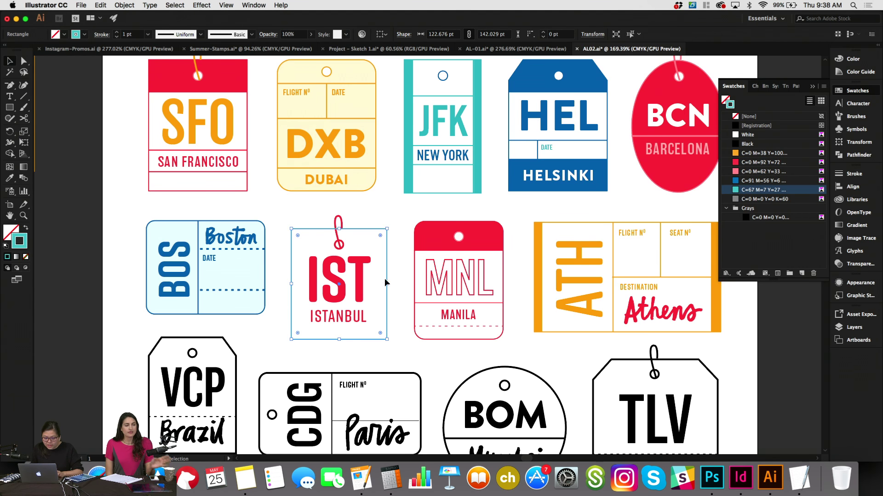
{"action": "left_click", "coordinate": [357, 290]}
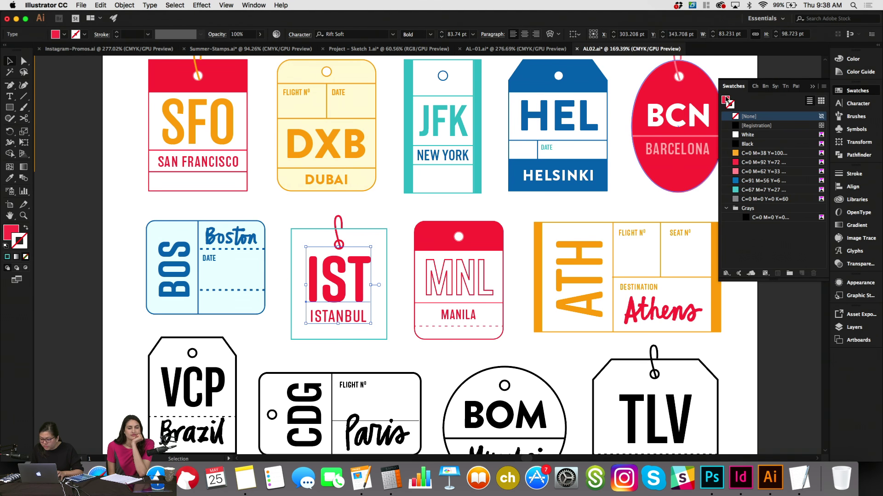
{"action": "left_click", "coordinate": [741, 190]}
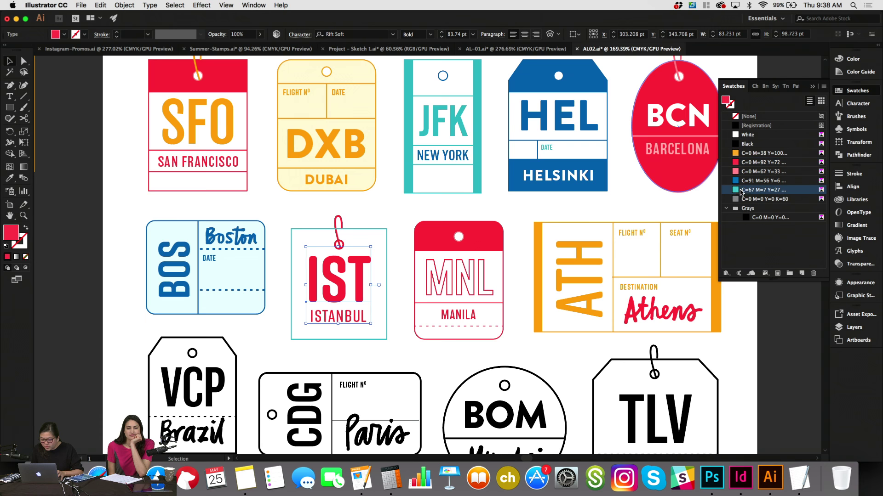
{"action": "double_click", "coordinate": [347, 319]}
{"action": "key", "text": "Escape"}
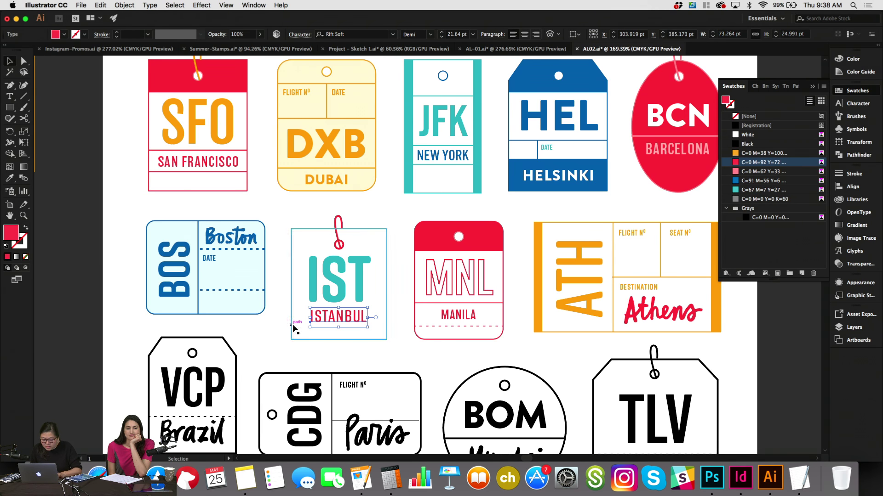
{"action": "left_click", "coordinate": [754, 190]}
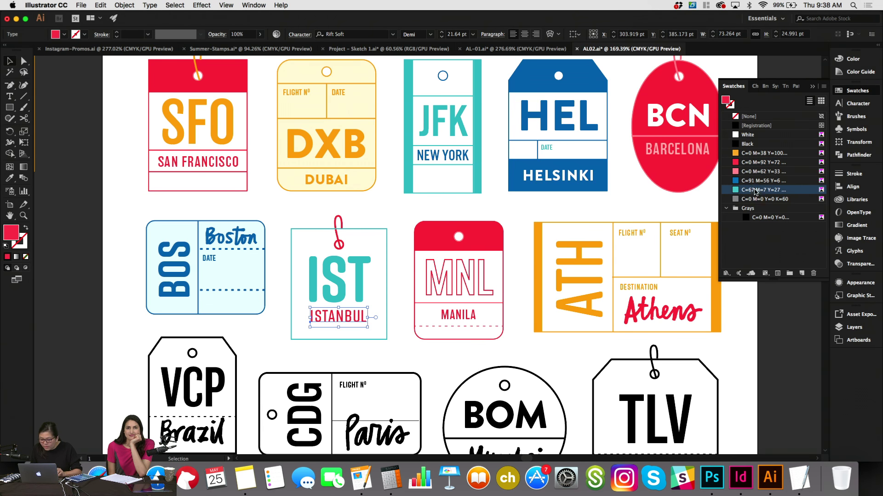
Isolate the string group at the top of the IST tag and select the string path for recolouring.
{"action": "double_click", "coordinate": [338, 224]}
{"action": "left_click", "coordinate": [338, 225]}
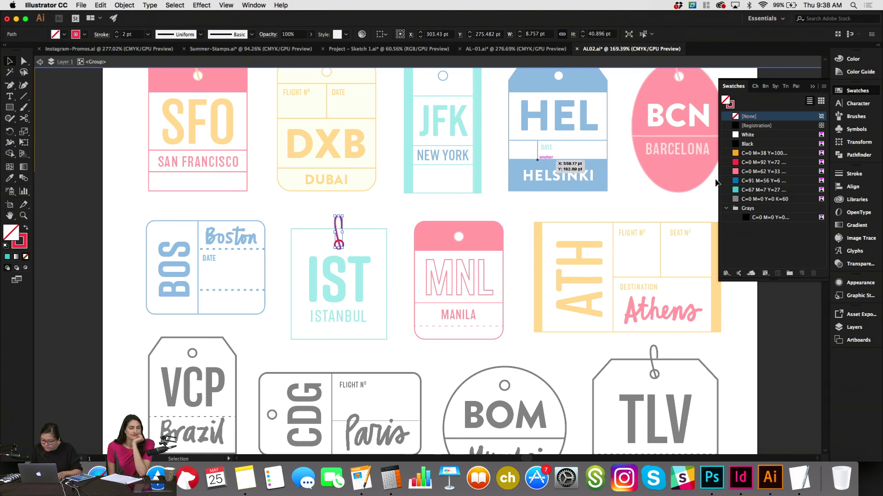
Set the stroke of the IST tag's string loop to the blue swatch C=91 M=56 Y=6 and leave isolation mode.
{"action": "left_click", "coordinate": [730, 104]}
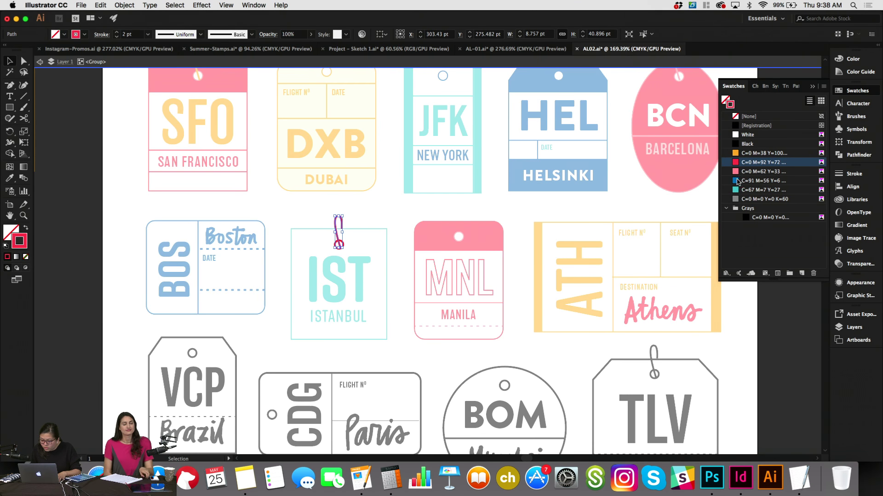
{"action": "left_click", "coordinate": [740, 181]}
{"action": "double_click", "coordinate": [369, 208]}
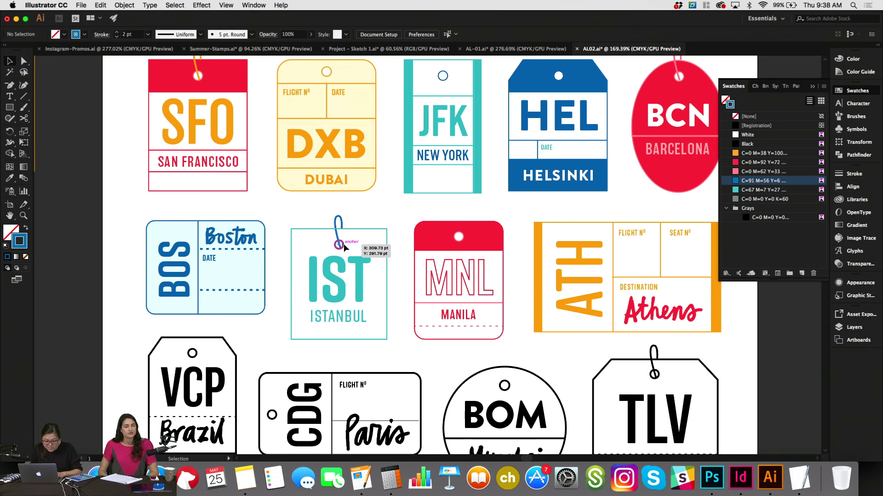
Set the stroke of the IST tag's hole circle to the teal swatch C=67 M=7 Y=27 and deselect it.
{"action": "left_click", "coordinate": [405, 174]}
{"action": "left_click", "coordinate": [398, 181]}
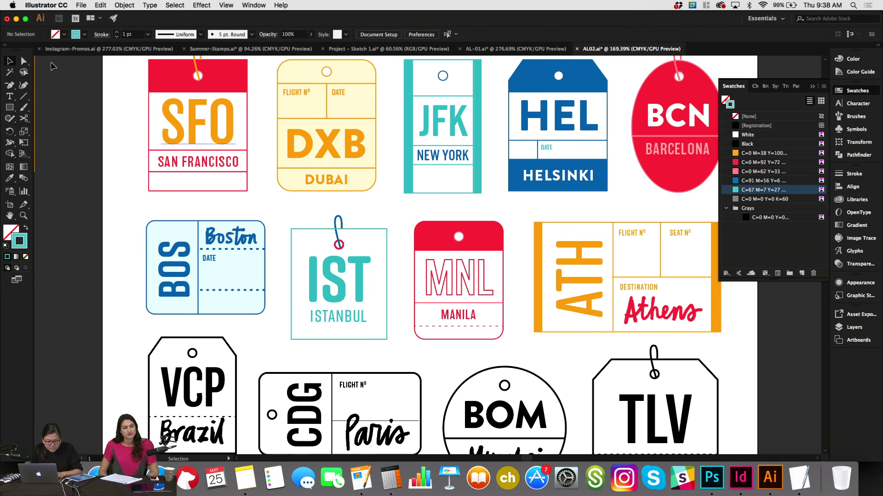
{"action": "key", "text": "a"}
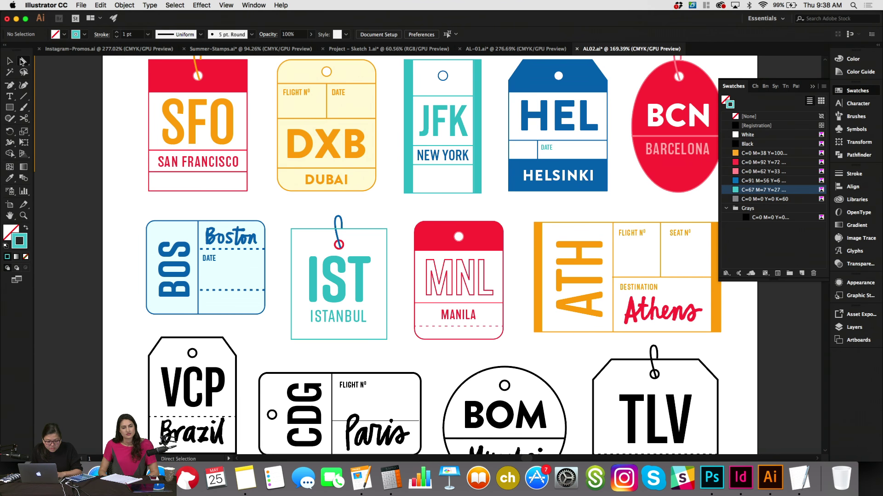
{"action": "left_click", "coordinate": [343, 244]}
{"action": "left_click", "coordinate": [736, 189]}
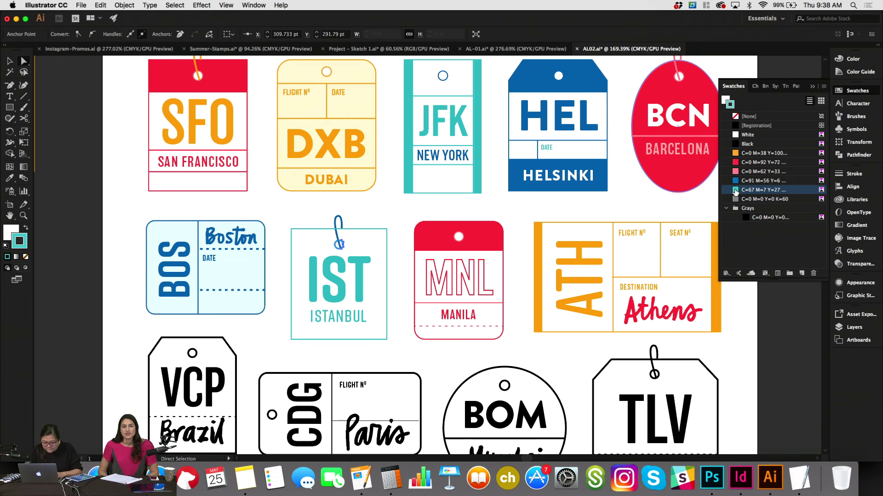
{"action": "key", "text": "v"}
{"action": "left_click", "coordinate": [428, 205]}
{"action": "scroll", "coordinate": [426, 208], "scroll_direction": "down", "scroll_amount": 3}
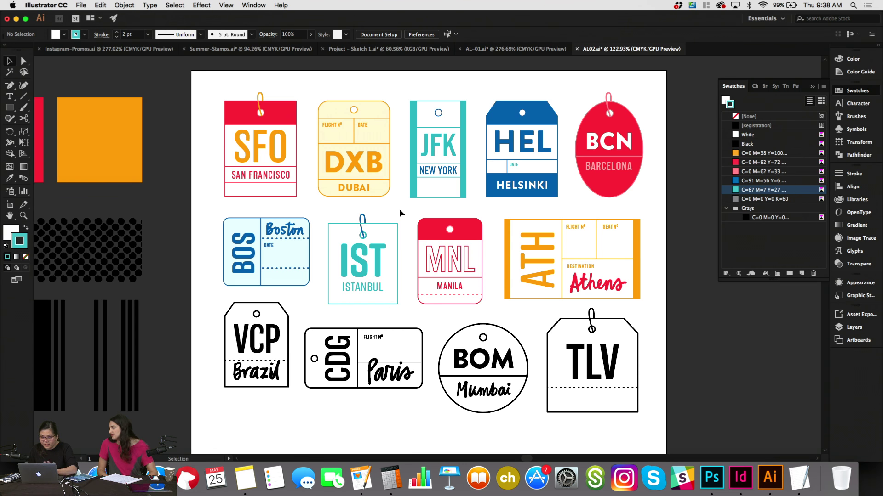
{"action": "scroll", "coordinate": [399, 210], "scroll_direction": "down", "scroll_amount": 5}
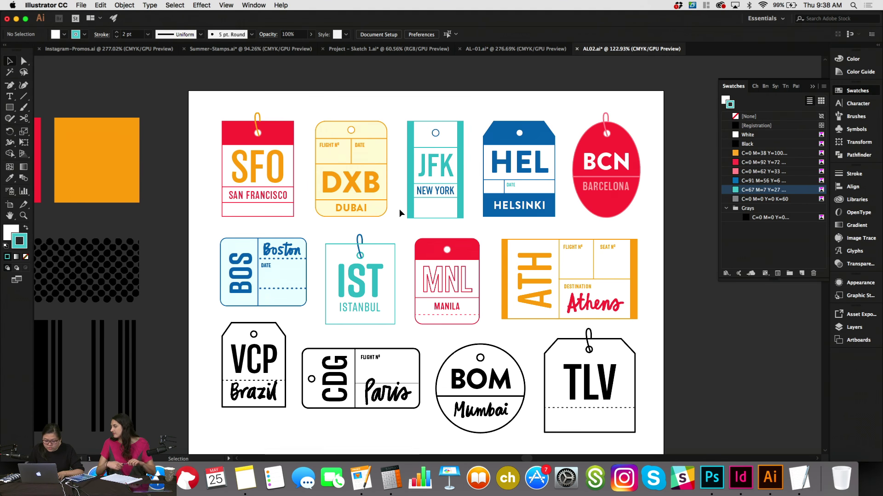
{"action": "key", "text": "a"}
{"action": "key", "text": "v"}
{"action": "scroll", "coordinate": [401, 213], "scroll_direction": "down", "scroll_amount": 3}
{"action": "scroll", "coordinate": [401, 213], "scroll_direction": "up", "scroll_amount": 5}
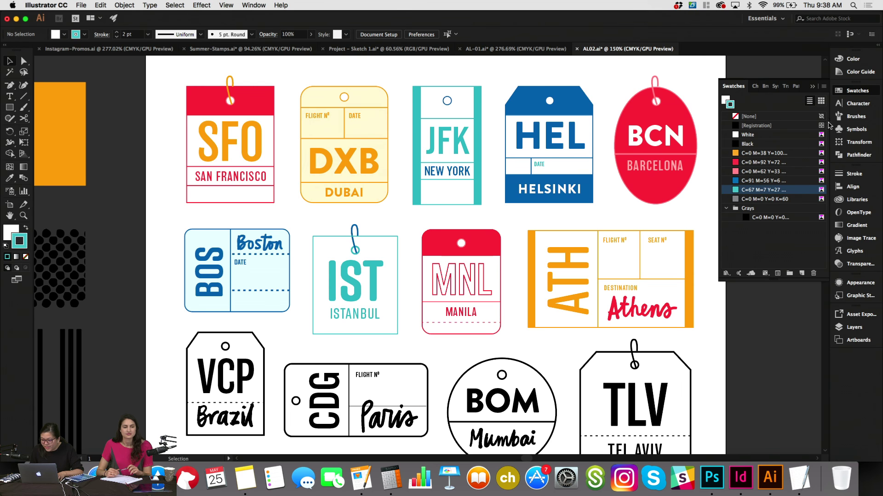
{"action": "left_click", "coordinate": [870, 92]}
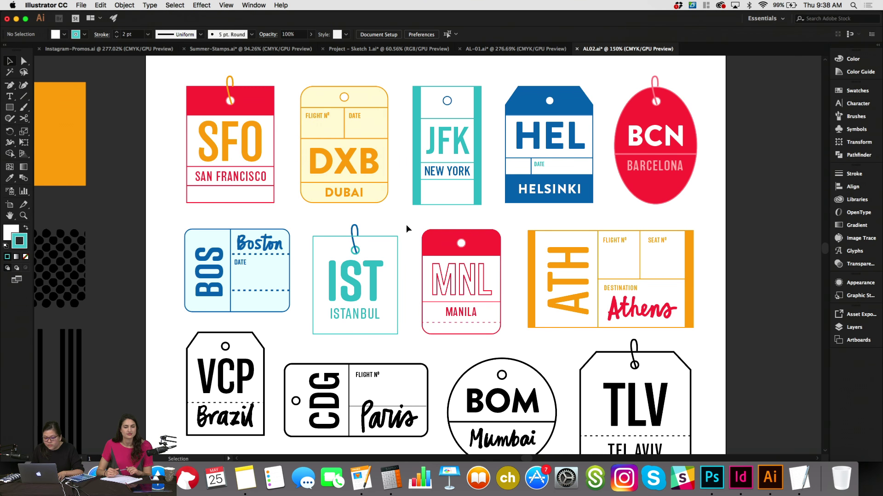
{"action": "left_click", "coordinate": [489, 237]}
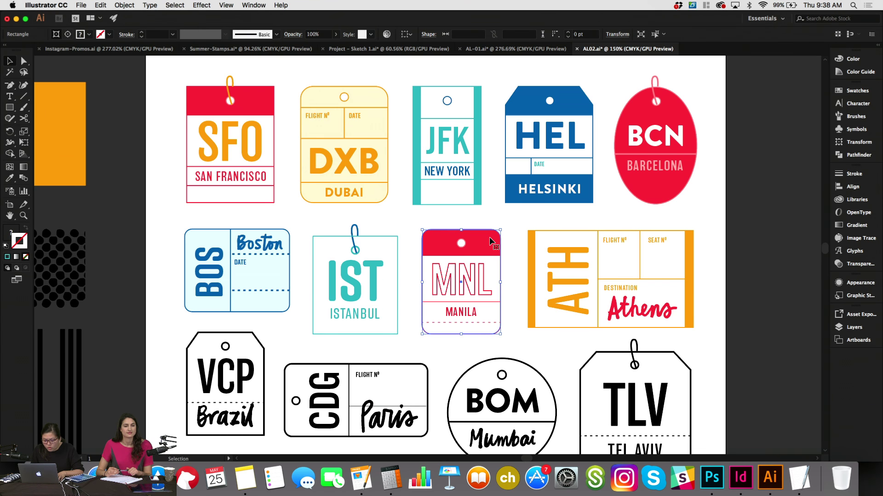
{"action": "double_click", "coordinate": [490, 241]}
{"action": "left_click_drag", "start_coordinate": [462, 255], "coordinate": [460, 334]}
{"action": "key", "text": "Escape"}
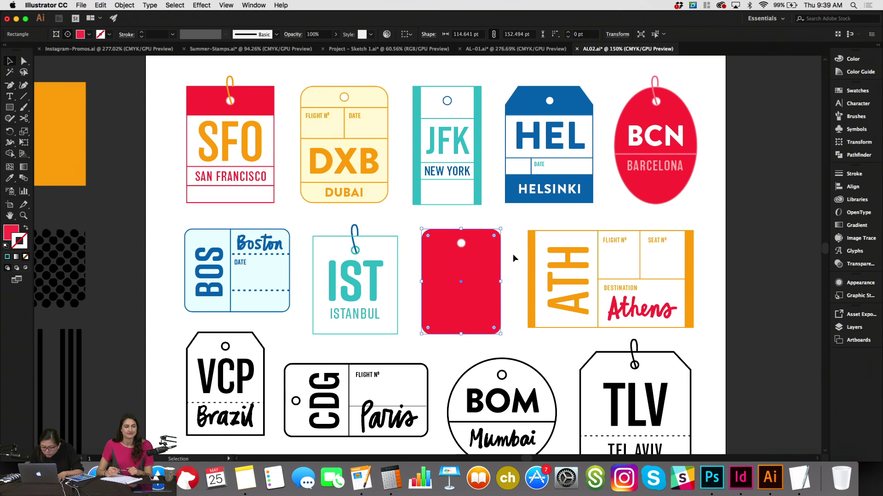
{"action": "right_click", "coordinate": [482, 258]}
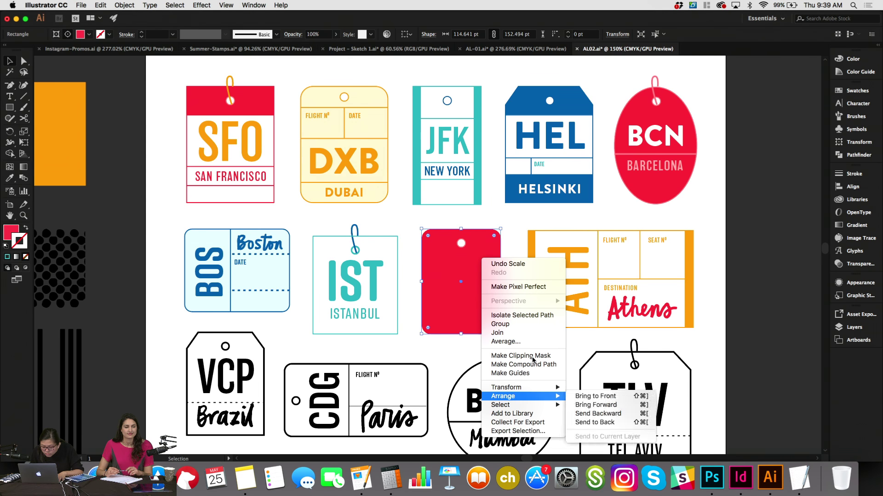
{"action": "left_click", "coordinate": [508, 264]}
{"action": "key", "text": "Escape"}
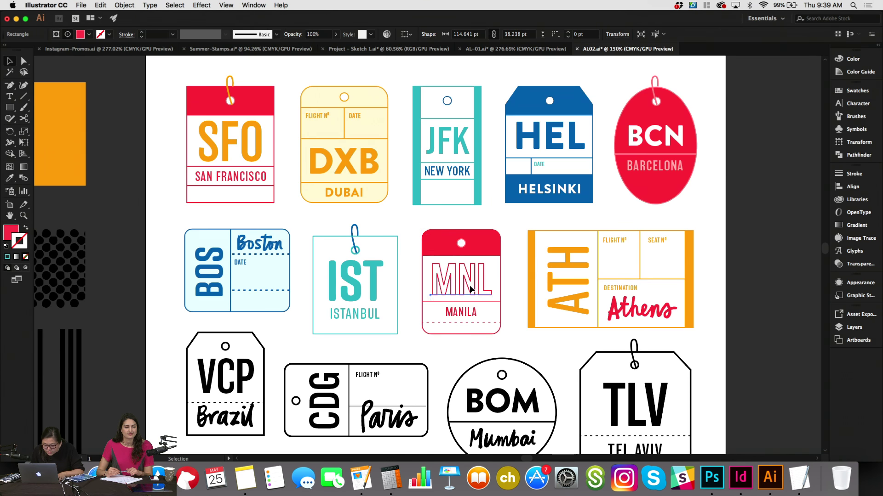
Fill the outlined MNL letters with the White swatch.
{"action": "left_click", "coordinate": [470, 285]}
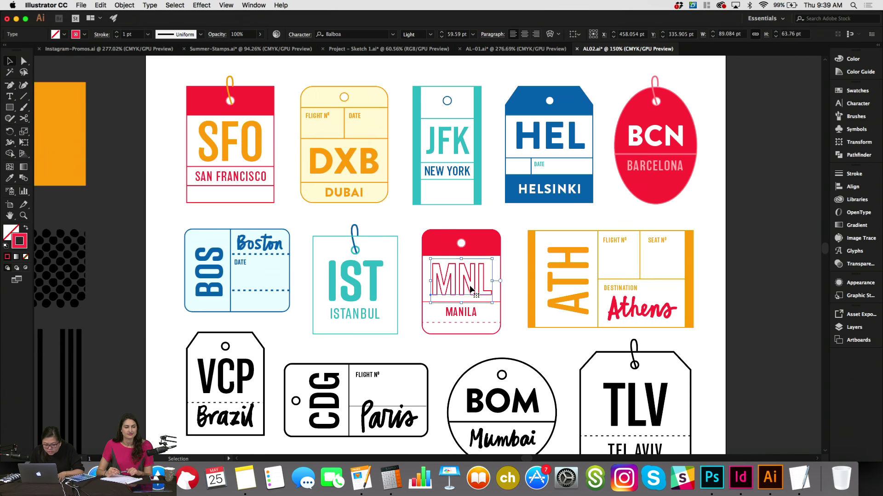
{"action": "left_click", "coordinate": [862, 91]}
{"action": "left_click", "coordinate": [725, 100]}
{"action": "left_click", "coordinate": [747, 134]}
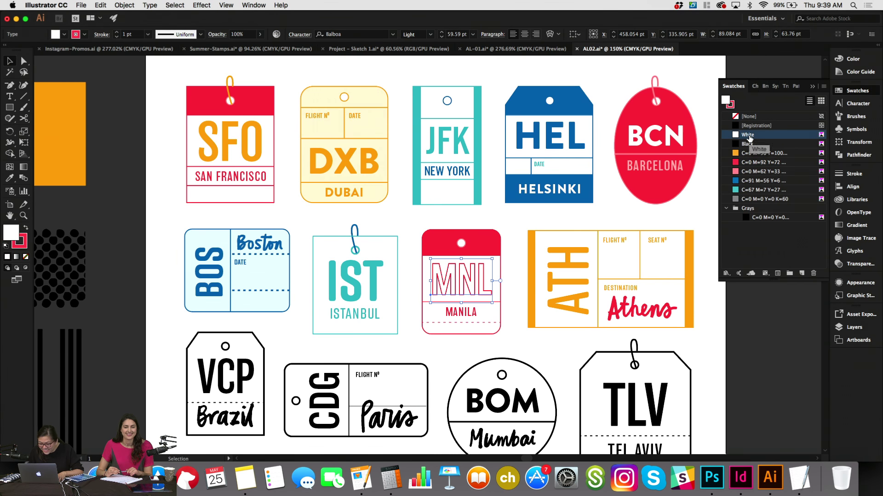
Bring the MNL letters and the MANILA text to the front of the stacking order.
{"action": "left_click", "coordinate": [474, 313], "text": "shift"}
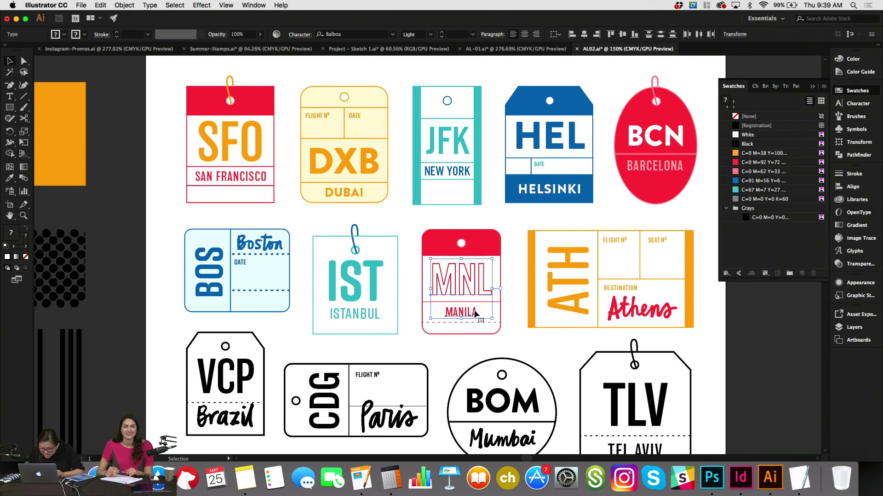
{"action": "right_click", "coordinate": [468, 297]}
{"action": "mouse_move", "coordinate": [551, 418]}
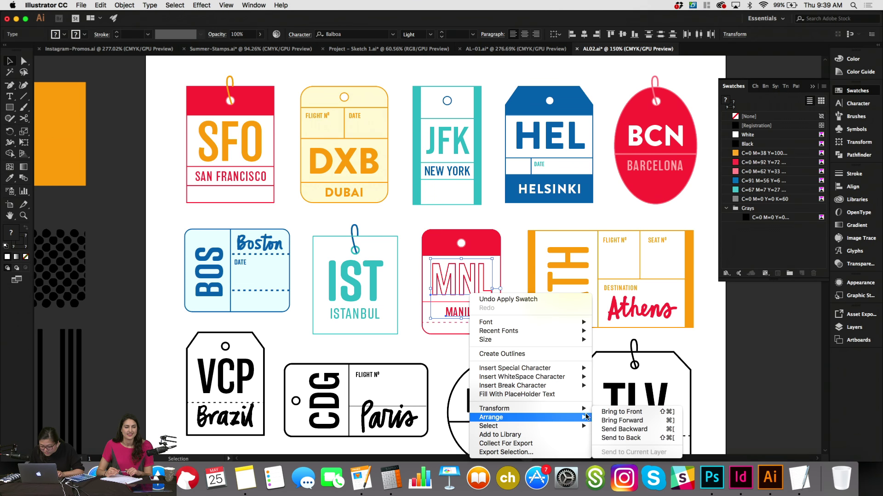
{"action": "left_click", "coordinate": [621, 412]}
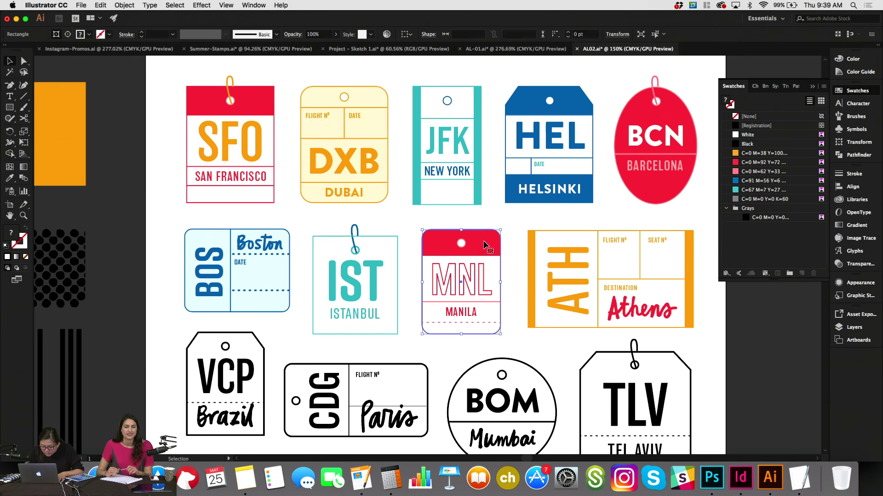
Stretch the MNL tag's red header block down over the whole tag, to about 152.5 pt tall.
{"action": "double_click", "coordinate": [463, 250]}
{"action": "left_click_drag", "start_coordinate": [463, 256], "coordinate": [463, 335]}
{"action": "key", "text": "Escape"}
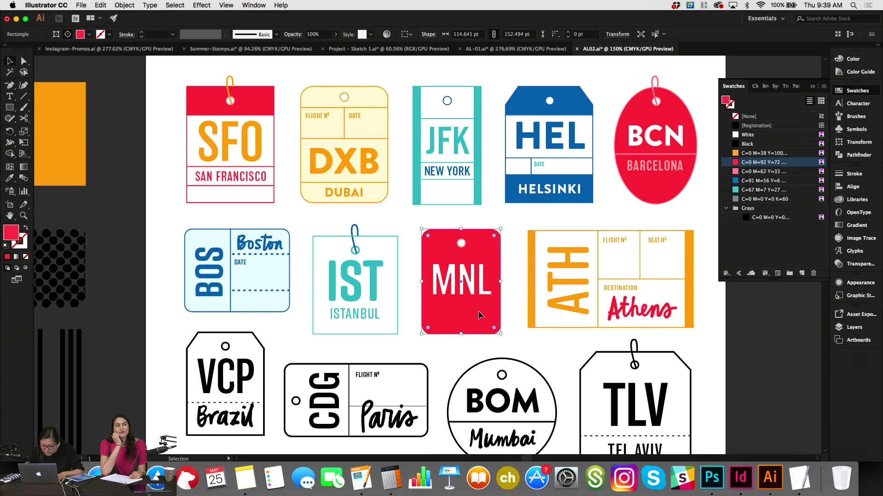
Fill the MANILA text on the red tag with the White swatch.
{"action": "key", "text": "super+shift+a"}
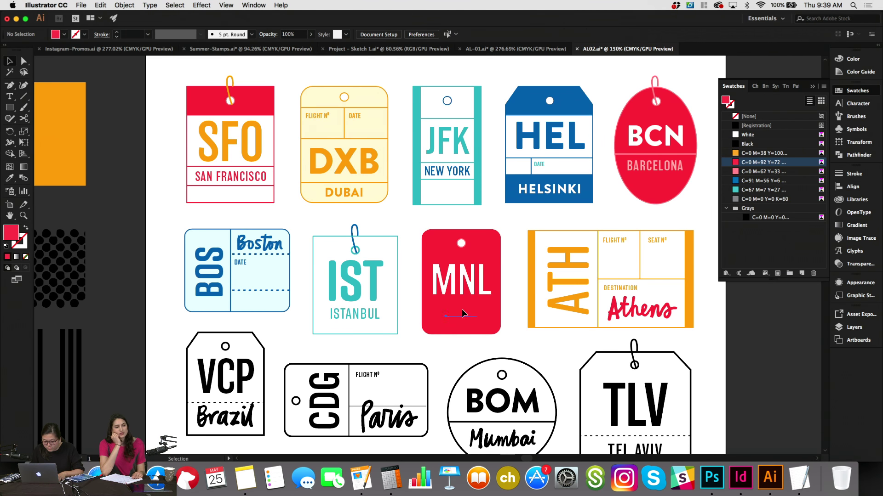
{"action": "left_click", "coordinate": [462, 313]}
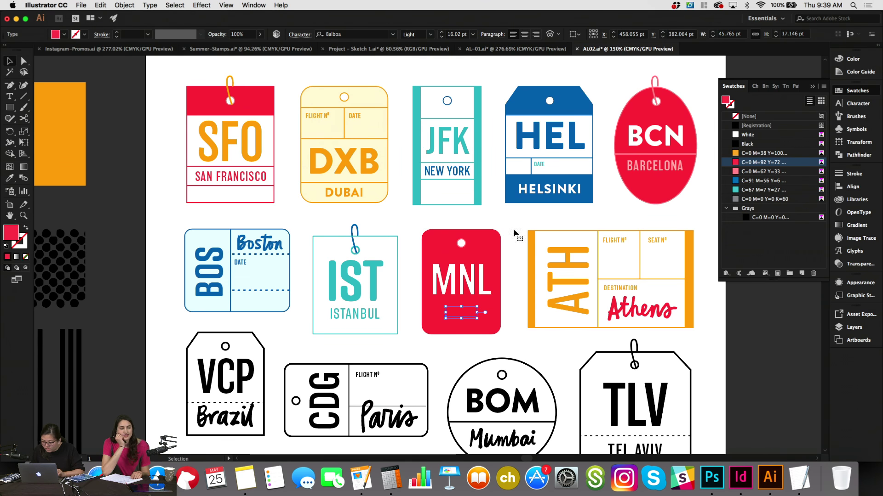
{"action": "left_click", "coordinate": [741, 134]}
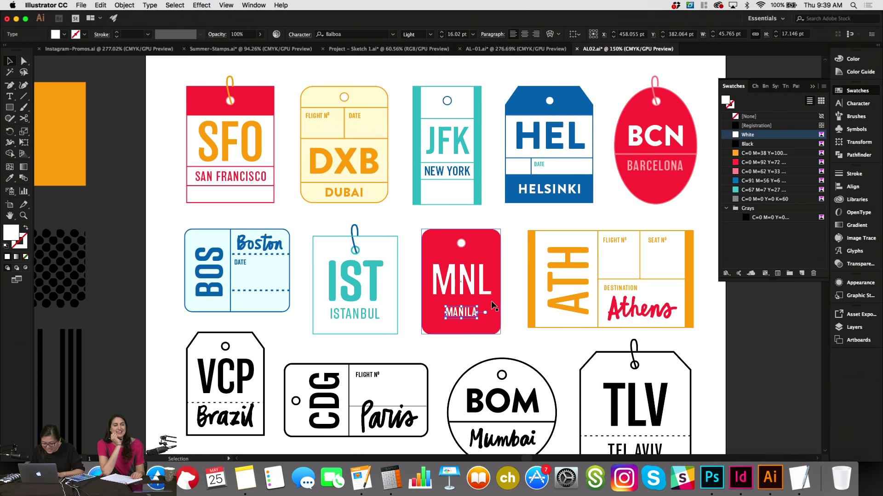
Try to color the divider lines around the MANILA text white, selecting them together with the text.
{"action": "left_click", "coordinate": [478, 278]}
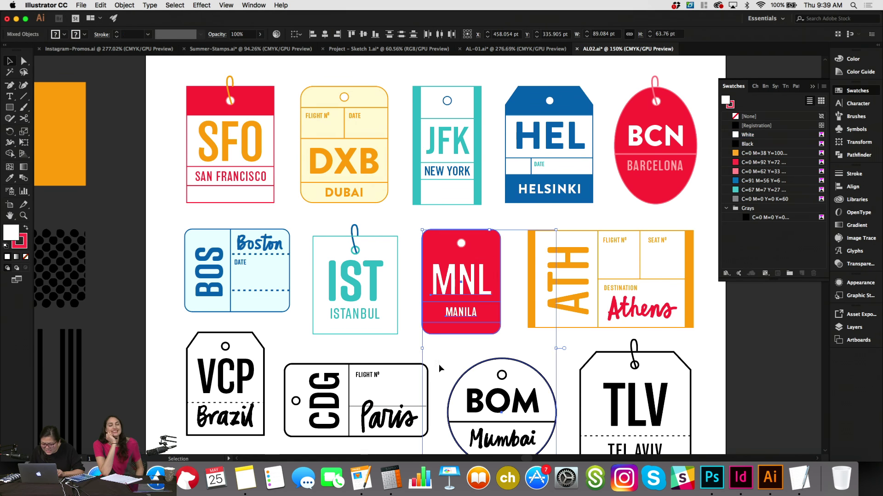
{"action": "left_click_drag", "start_coordinate": [439, 364], "coordinate": [492, 235]}
{"action": "left_click", "coordinate": [492, 214]}
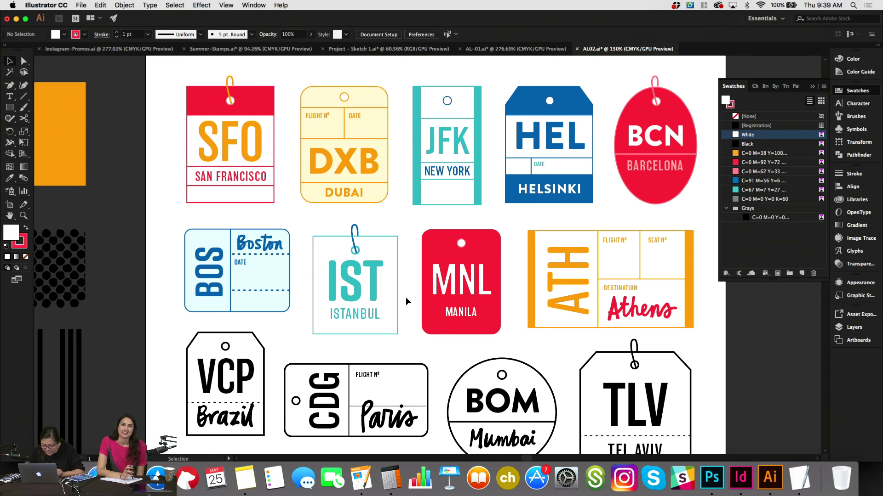
{"action": "left_click_drag", "start_coordinate": [412, 283], "coordinate": [478, 339]}
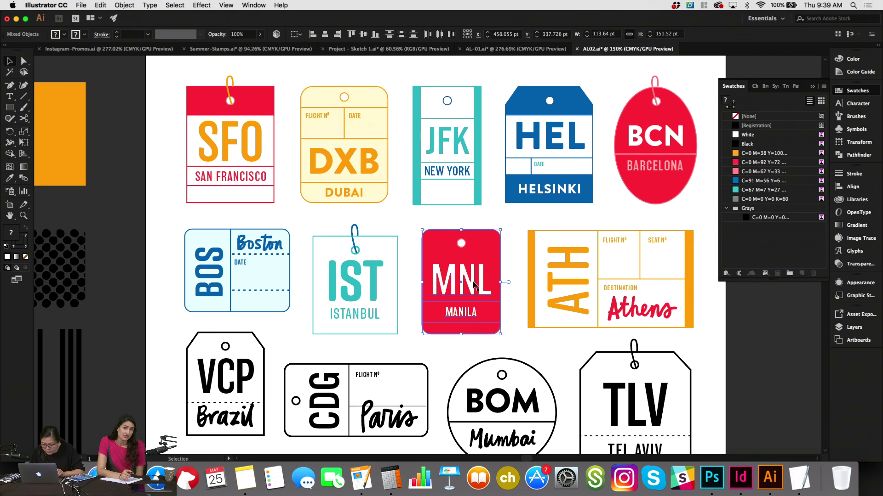
{"action": "left_click", "coordinate": [489, 231], "text": "shift"}
{"action": "left_click", "coordinate": [742, 135]}
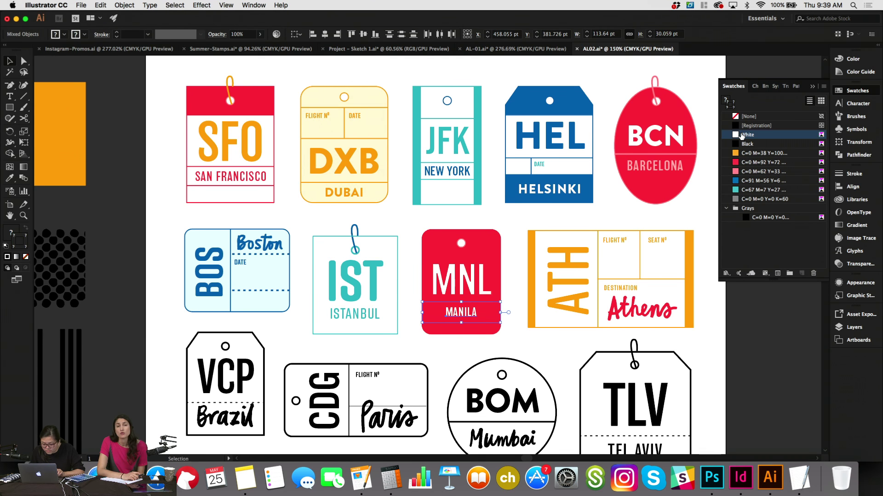
{"action": "left_click", "coordinate": [508, 297]}
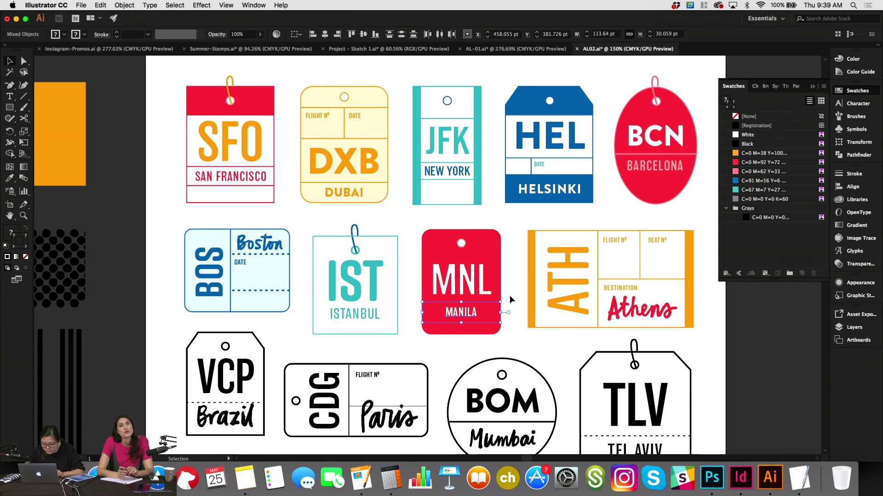
Swap the MNL letters' fill and stroke colors, giving them a red fill and a white outline.
{"action": "left_click", "coordinate": [479, 288]}
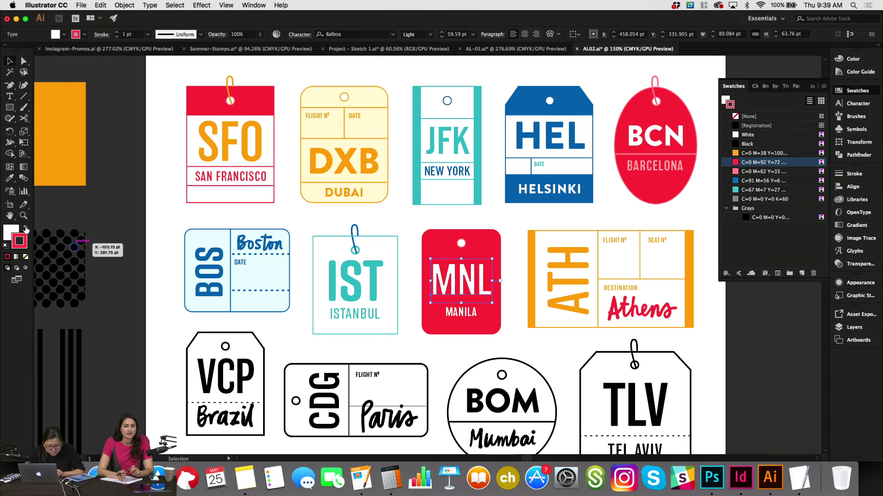
{"action": "key", "text": "shift+x"}
{"action": "left_click", "coordinate": [25, 259]}
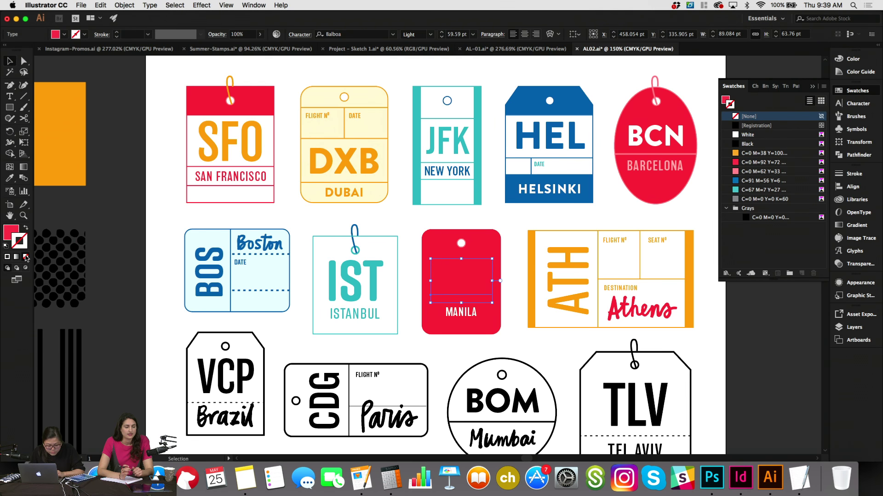
{"action": "key", "text": "super+z"}
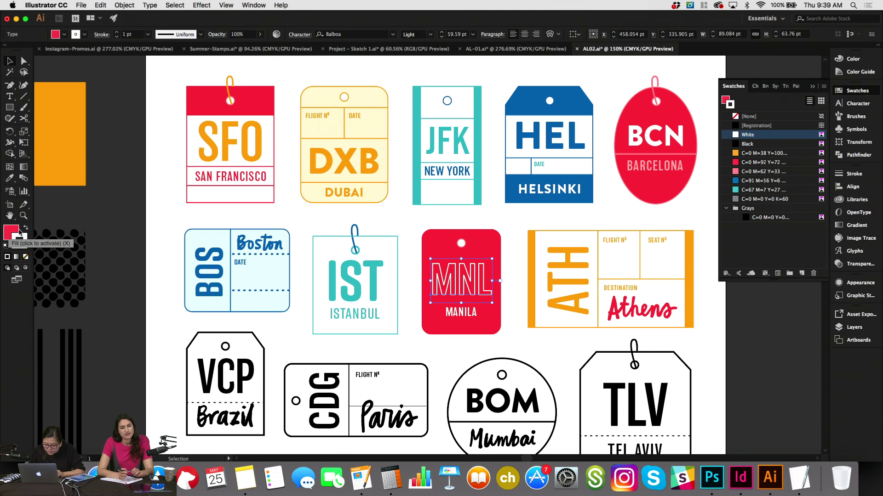
Select only the two divider lines above and below the MANILA text and set their stroke to White.
{"action": "left_click", "coordinate": [502, 302]}
{"action": "left_click", "coordinate": [496, 306]}
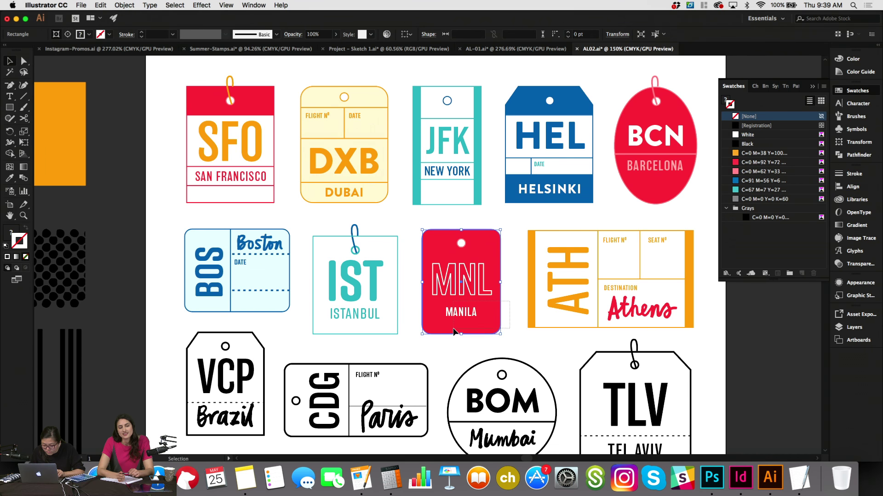
{"action": "left_click_drag", "start_coordinate": [454, 335], "coordinate": [491, 252]}
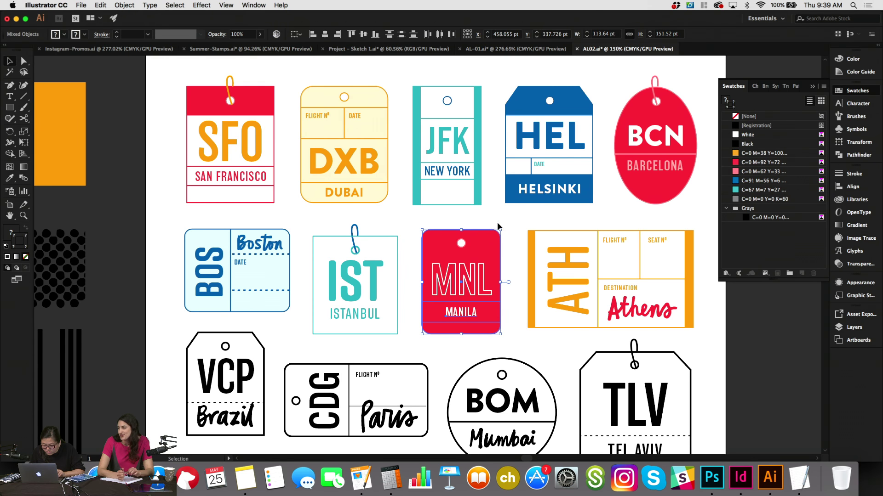
{"action": "left_click", "coordinate": [468, 235], "text": "shift"}
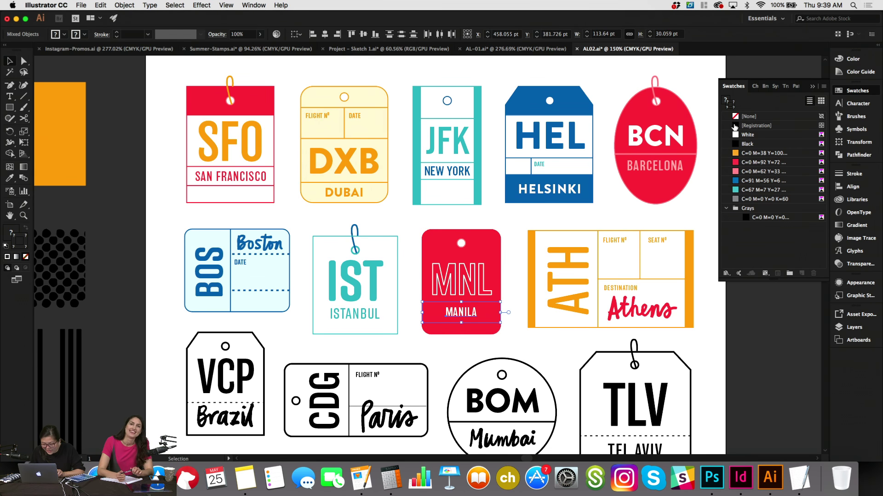
{"action": "left_click", "coordinate": [470, 315], "text": "shift"}
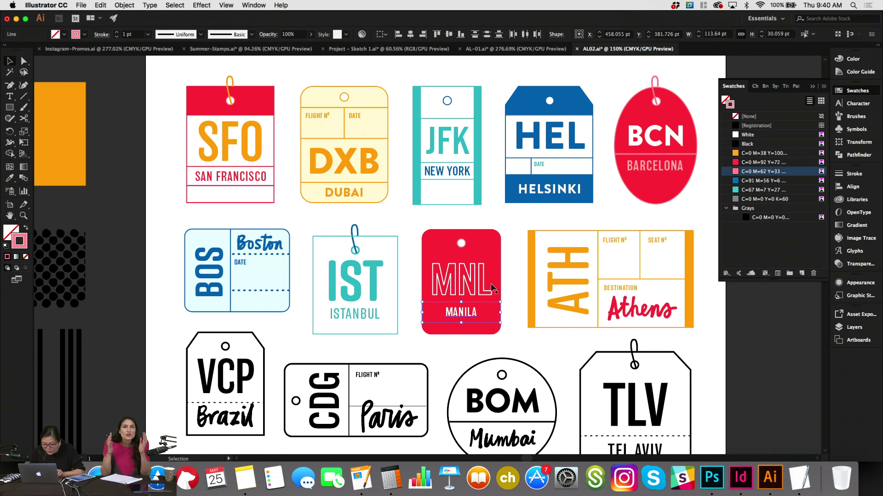
{"action": "left_click", "coordinate": [748, 135]}
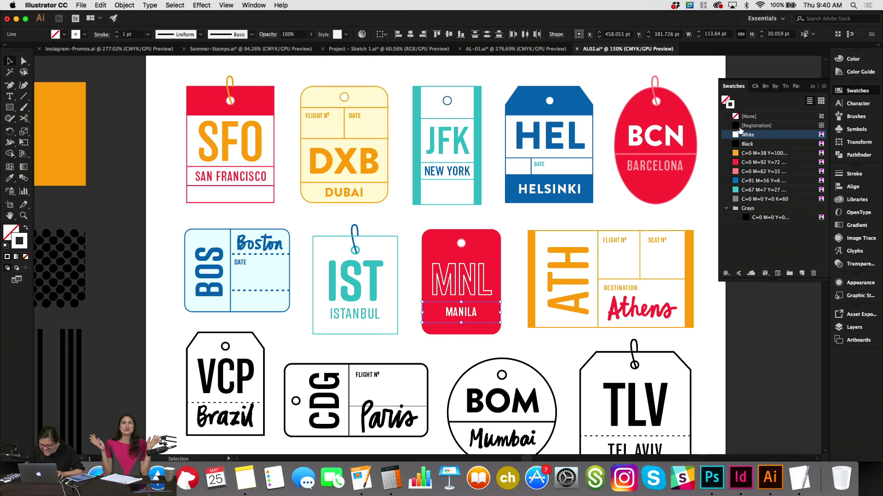
Try to move the red background rectangle aside to uncover the lines and lettering of the MNL tag.
{"action": "left_click", "coordinate": [521, 222]}
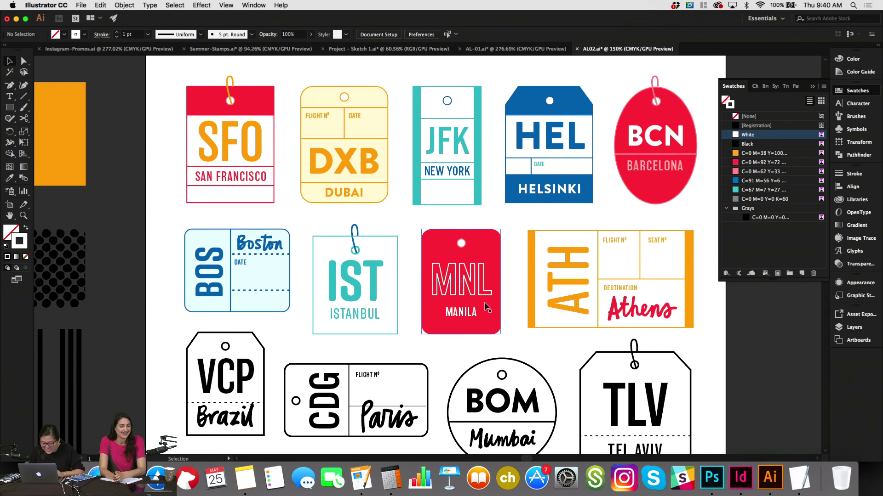
{"action": "left_click_drag", "start_coordinate": [491, 288], "coordinate": [552, 288]}
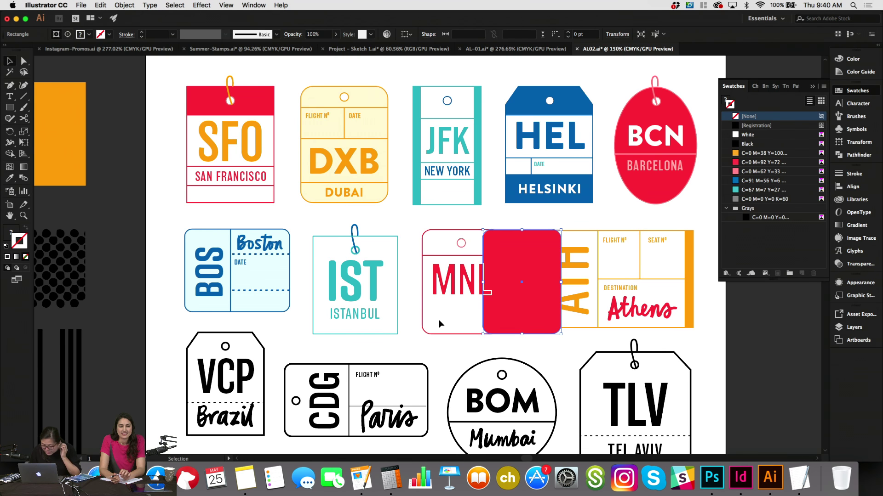
{"action": "key", "text": "cmd+z"}
{"action": "left_click", "coordinate": [494, 213]}
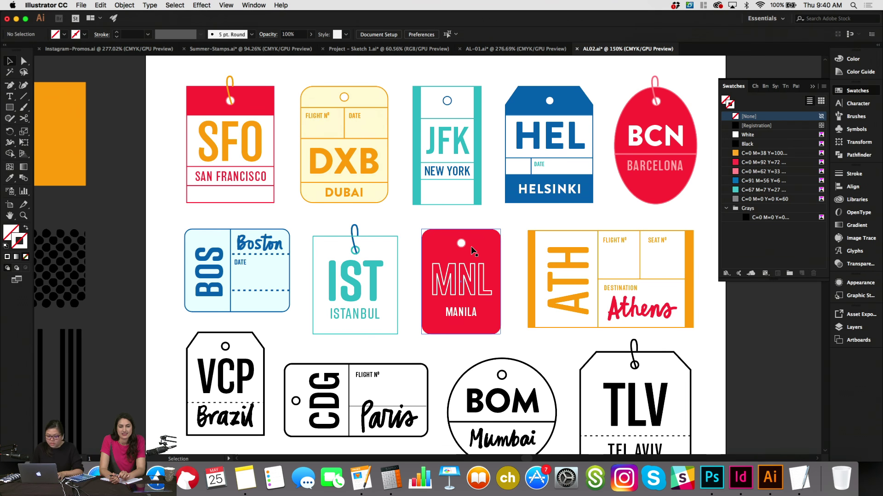
Add white horizontal divider lines about 114 pt wide across the MNL tag, below the hole and above and below the MANILA text.
{"action": "left_click", "coordinate": [22, 98]}
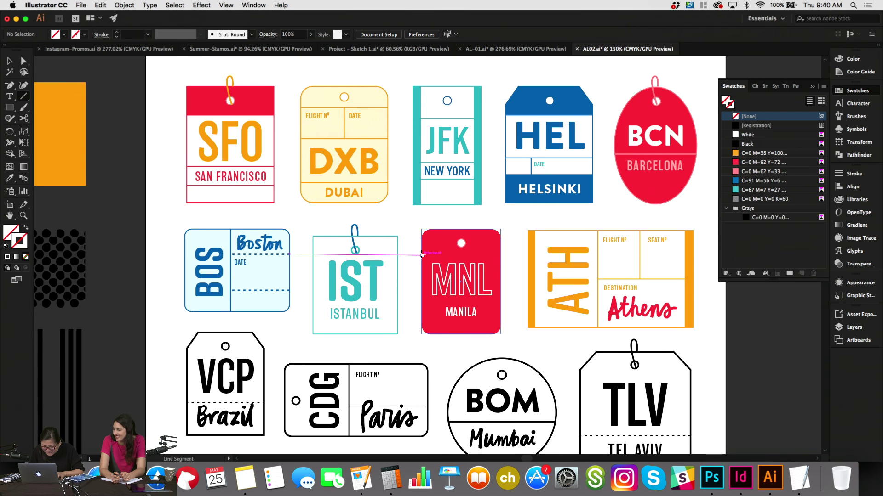
{"action": "mouse_move", "coordinate": [422, 265]}
{"action": "left_mouse_down"}
{"action": "mouse_move", "coordinate": [501, 265]}
{"action": "mouse_move", "coordinate": [490, 324]}
{"action": "left_mouse_up"}
{"action": "left_click", "coordinate": [747, 135]}
{"action": "key", "text": "v"}
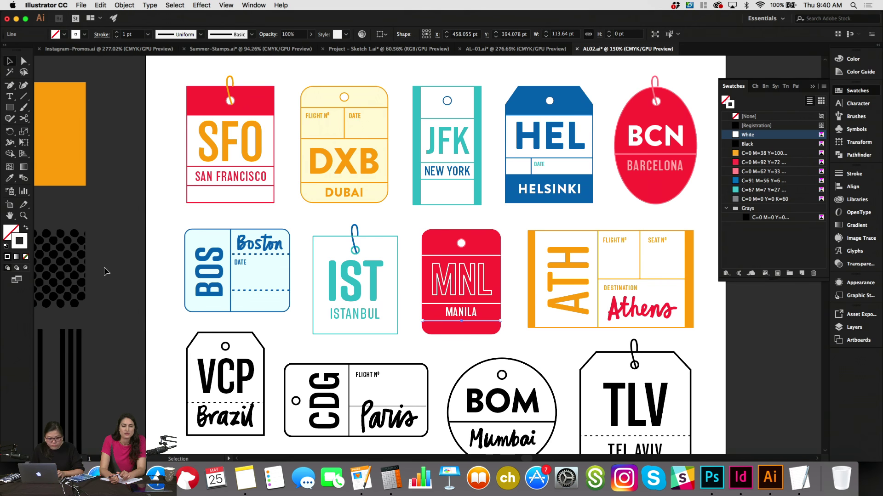
Copy the dashed line style from the Boston tag onto the MNL tag's lowest divider and recolor its stroke White.
{"action": "left_click", "coordinate": [10, 179]}
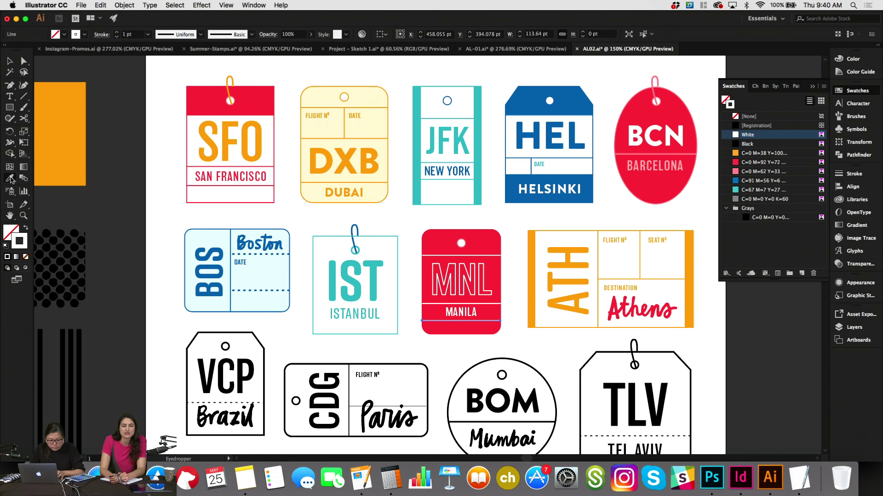
{"action": "left_click", "coordinate": [287, 287]}
{"action": "left_click", "coordinate": [765, 134]}
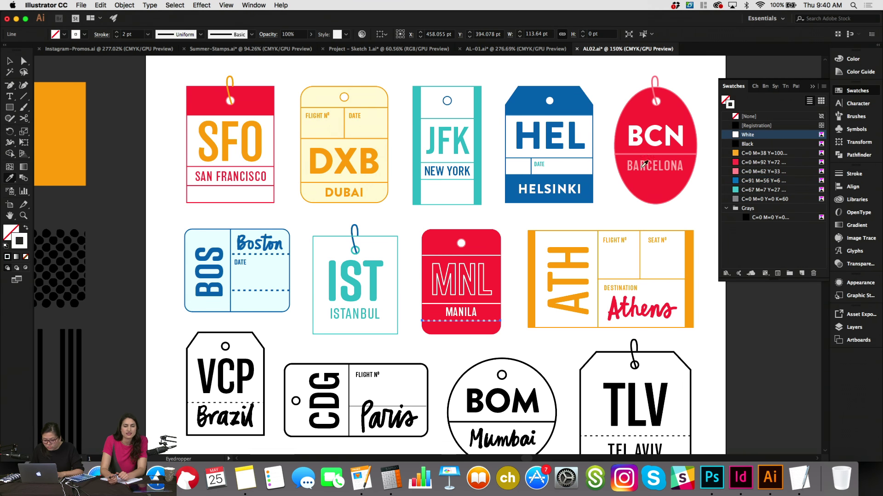
{"action": "key", "text": "v"}
{"action": "left_click", "coordinate": [529, 216]}
{"action": "scroll", "coordinate": [529, 216], "scroll_direction": "down", "scroll_amount": 1}
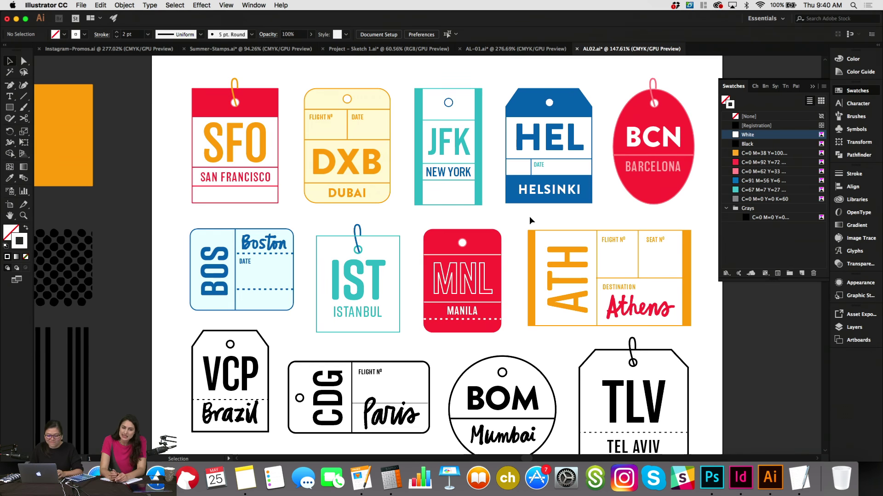
Set the stroke weight of the dashed divider on the MNL tag to 1 pt.
{"action": "left_click", "coordinate": [493, 320]}
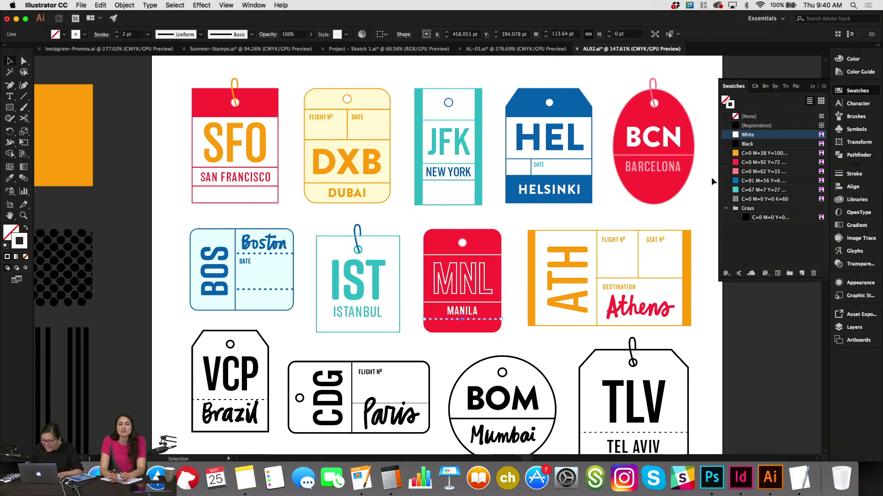
{"action": "left_click", "coordinate": [133, 34]}
{"action": "type", "text": "1"}
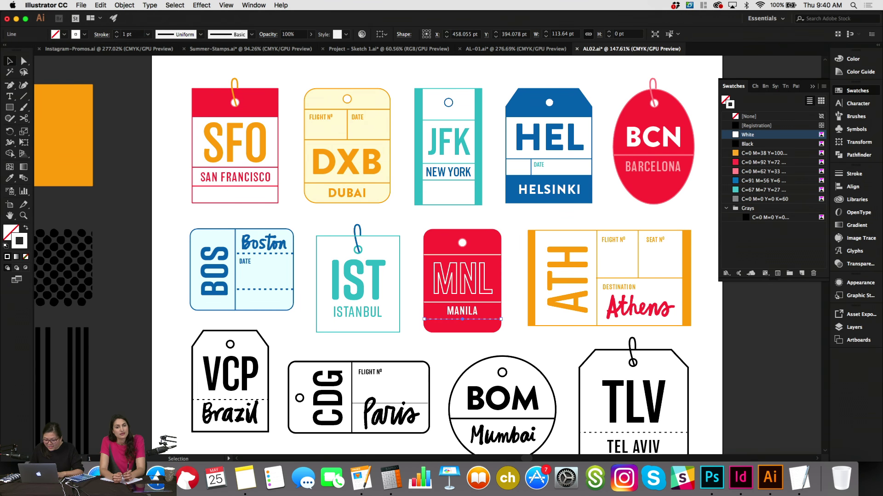
{"action": "key", "text": "Return"}
{"action": "left_click", "coordinate": [516, 341]}
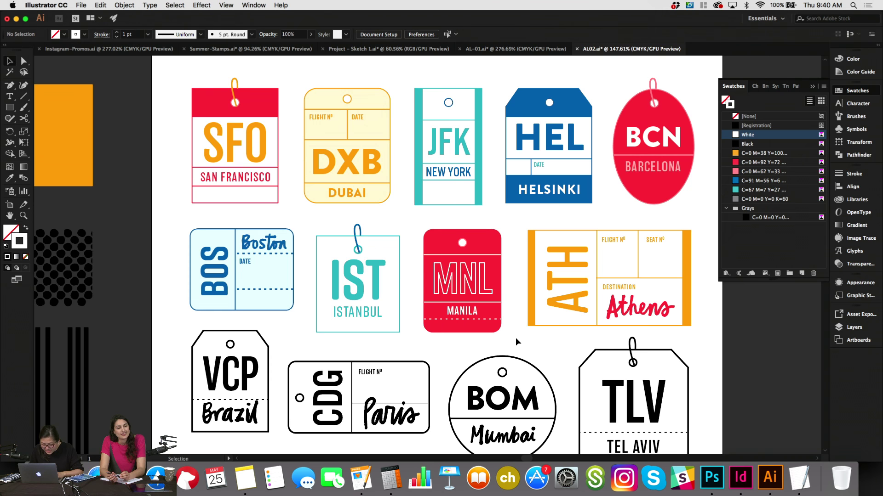
Move the dashed divider under the MANILA text down about 3 pt.
{"action": "left_click", "coordinate": [493, 320]}
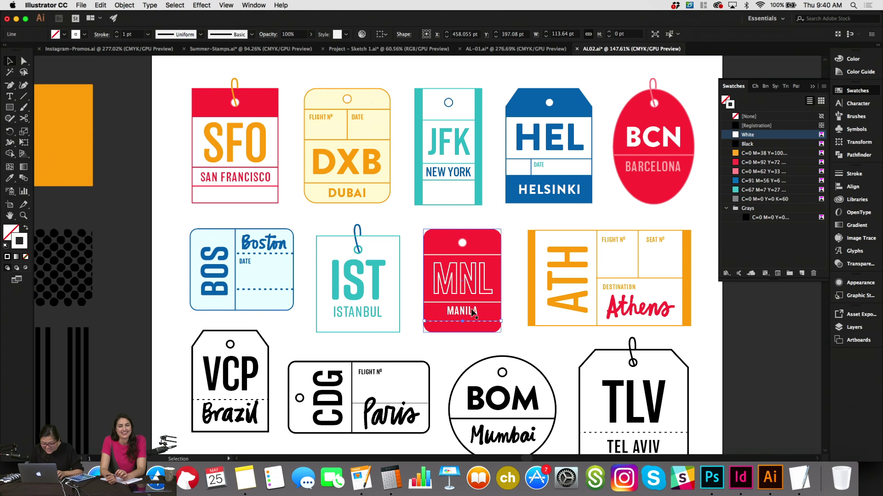
{"action": "left_click", "coordinate": [473, 313]}
{"action": "left_click", "coordinate": [510, 318]}
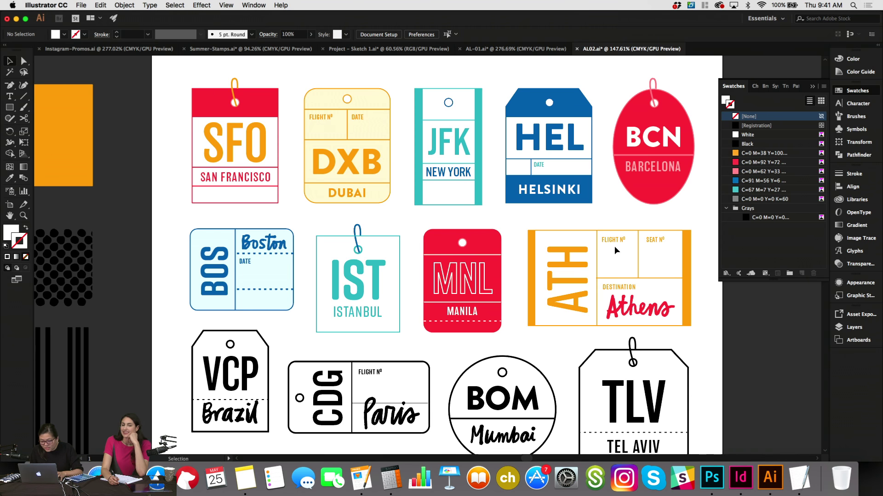
Duplicate the black barcode pattern beside the artboard and fill the copy with the blue C=91 M=56 Y=6 swatch.
{"action": "scroll", "coordinate": [615, 247], "scroll_direction": "left", "scroll_amount": 5}
{"action": "scroll", "coordinate": [613, 247], "scroll_direction": "down", "scroll_amount": 5}
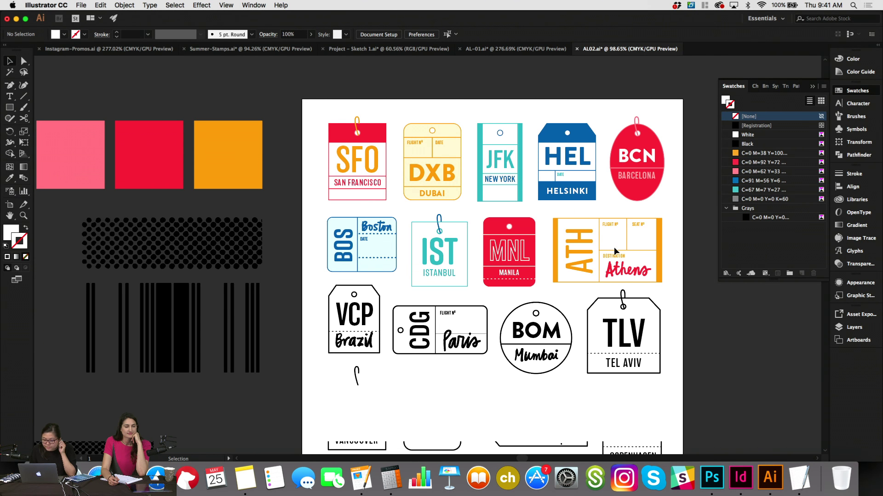
{"action": "scroll", "coordinate": [613, 247], "scroll_direction": "left", "scroll_amount": 5}
{"action": "scroll", "coordinate": [614, 247], "scroll_direction": "down", "scroll_amount": 2}
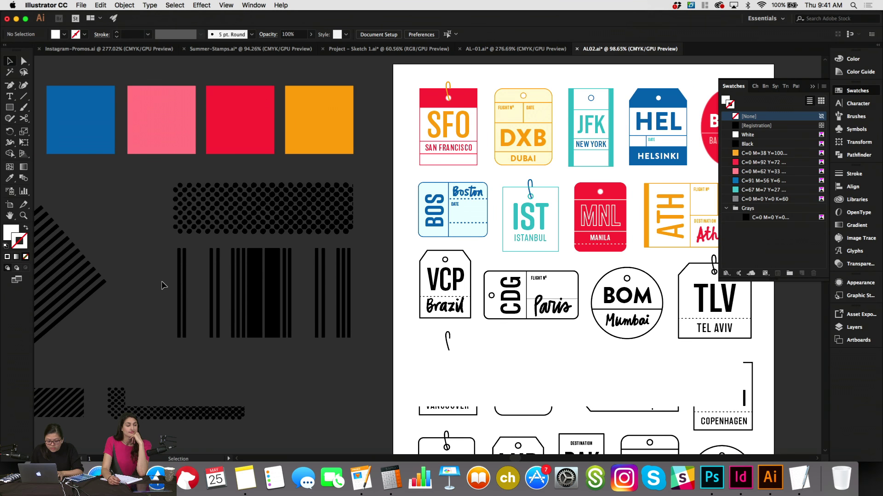
{"action": "left_click_drag", "start_coordinate": [347, 322], "coordinate": [361, 324]}
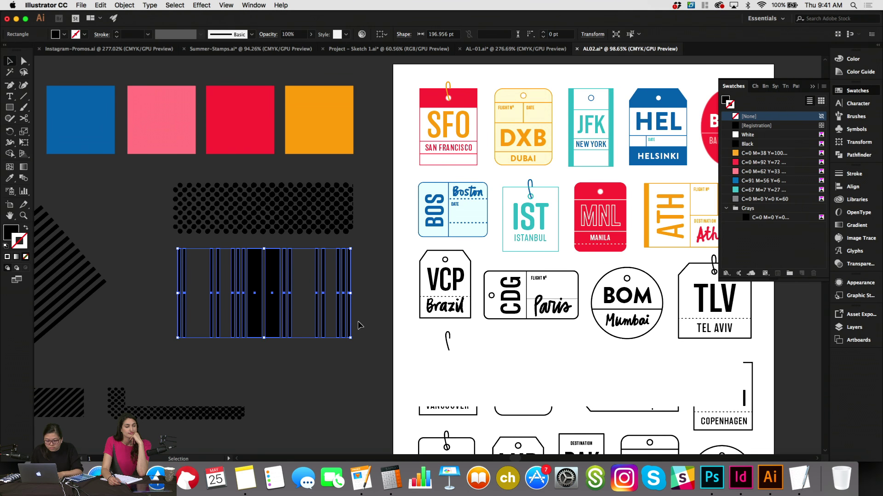
{"action": "left_click", "coordinate": [724, 100]}
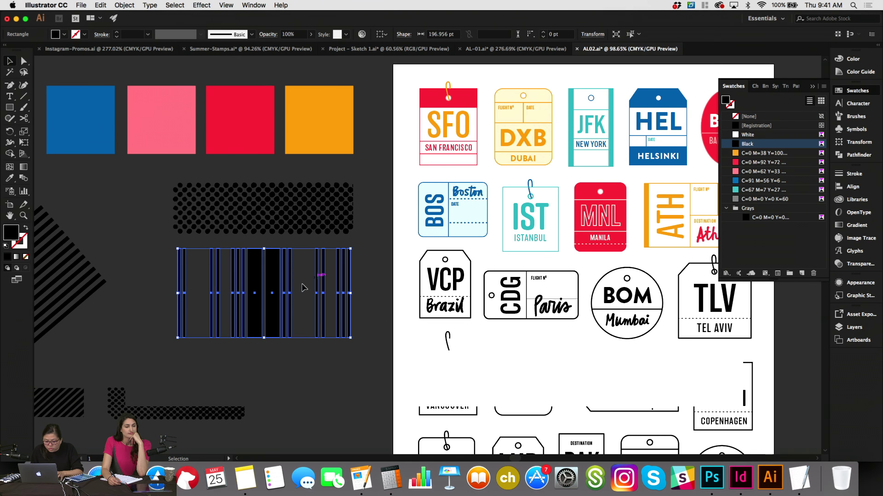
{"action": "left_click_drag", "start_coordinate": [283, 293], "coordinate": [372, 358]}
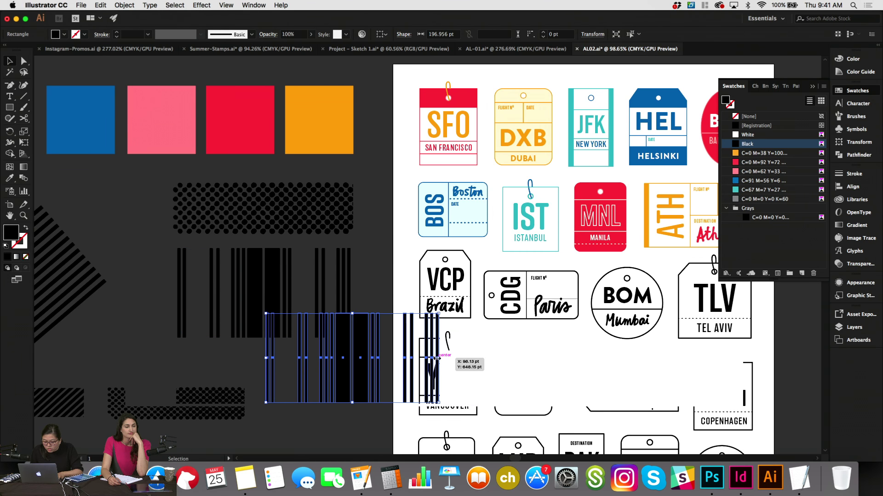
{"action": "left_click", "coordinate": [751, 191]}
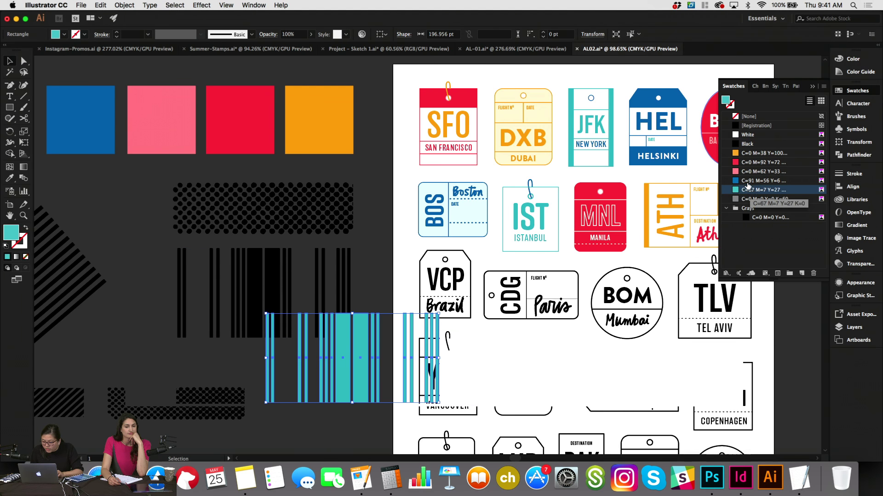
{"action": "left_click", "coordinate": [753, 180]}
Scale down the blue barcode and place it in the compartment below NEW YORK on the JFK tag.
{"action": "left_click_drag", "start_coordinate": [440, 356], "coordinate": [609, 170]}
{"action": "key", "text": "a"}
{"action": "key", "text": "super+equal"}
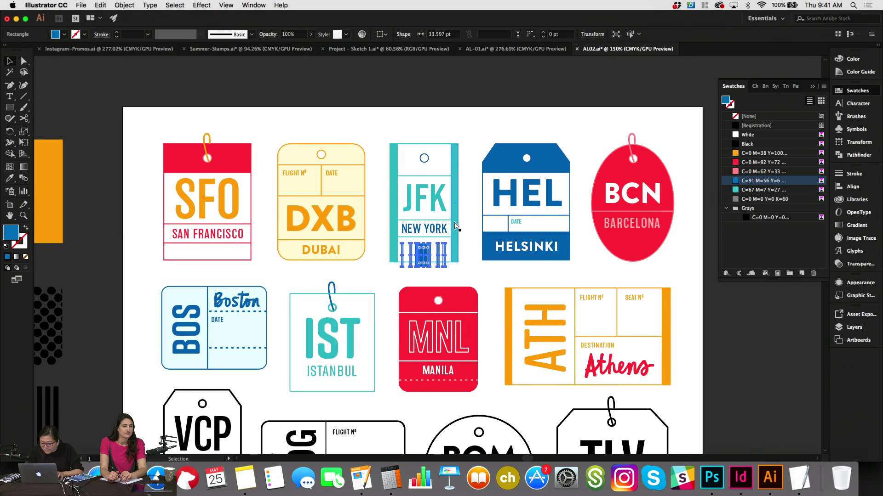
{"action": "key", "text": "super+equal"}
{"action": "left_click_drag", "start_coordinate": [432, 242], "coordinate": [431, 226]}
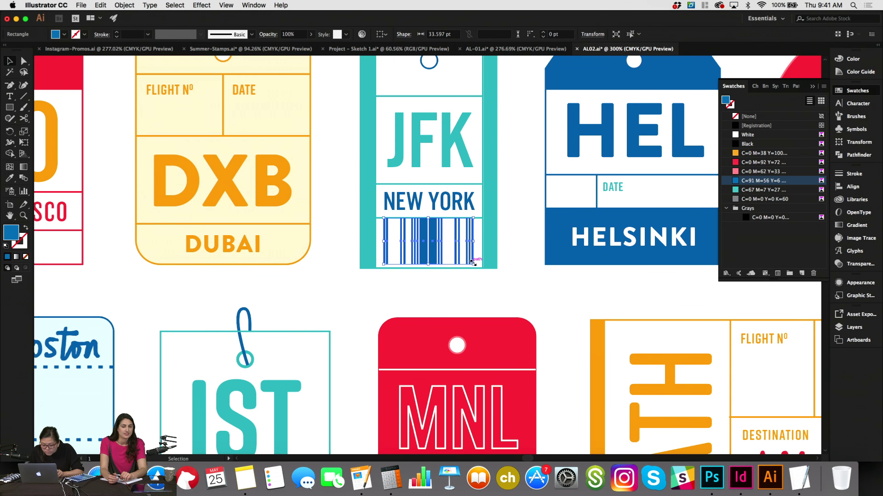
Enlarge the barcode to reach the JFK tag's bottom edge and nudge it left to center it between the side bars.
{"action": "left_click_drag", "start_coordinate": [473, 265], "coordinate": [481, 268]}
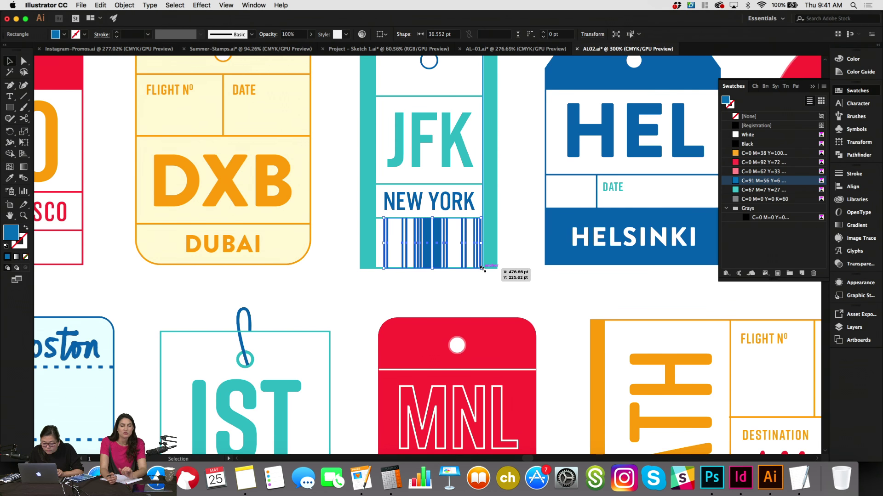
{"action": "key", "text": "Left"}
{"action": "key", "text": "Left"}
{"action": "key", "text": "Left"}
{"action": "left_click", "coordinate": [484, 280]}
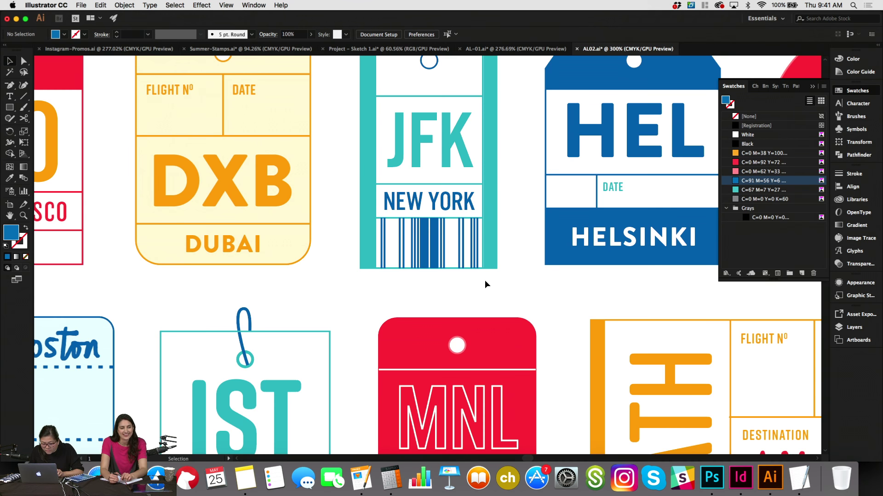
Nudge the JFK tag's right teal side bar slightly left against the white panel.
{"action": "left_click", "coordinate": [482, 222]}
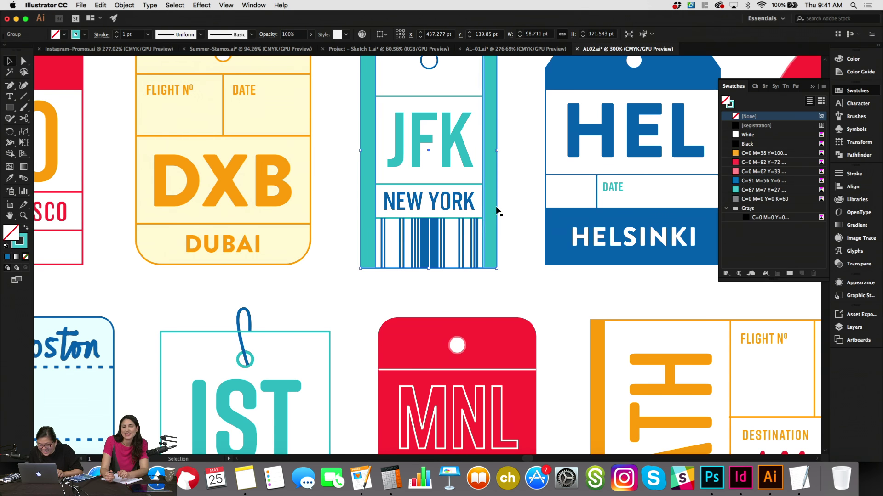
{"action": "left_click", "coordinate": [489, 149], "text": "super"}
{"action": "left_click_drag", "start_coordinate": [487, 150], "coordinate": [483, 150]}
{"action": "left_click", "coordinate": [503, 149]}
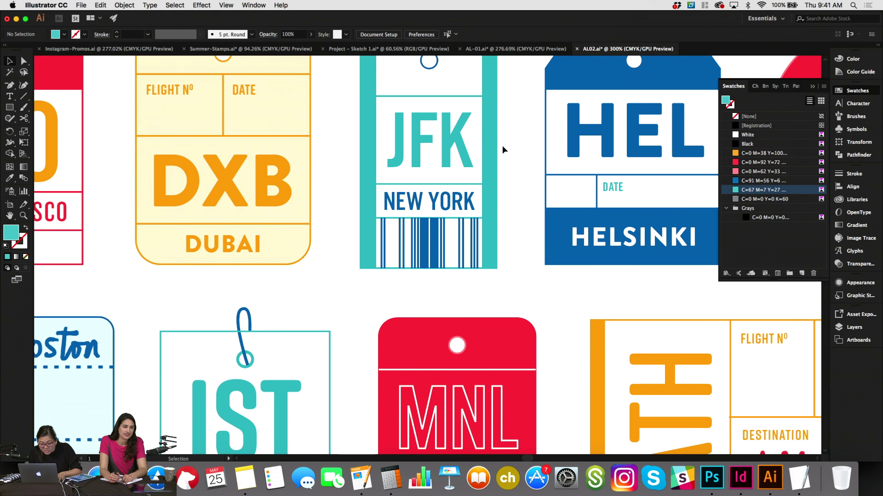
Shorten the JFK tag's barcode from its top edge, leaving a gap beneath the divider under NEW YORK.
{"action": "key", "text": "super+minus"}
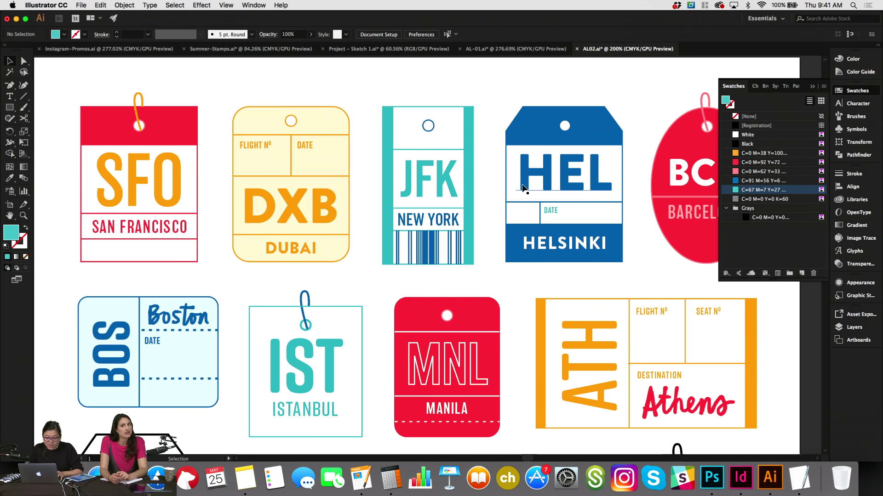
{"action": "left_click", "coordinate": [458, 220]}
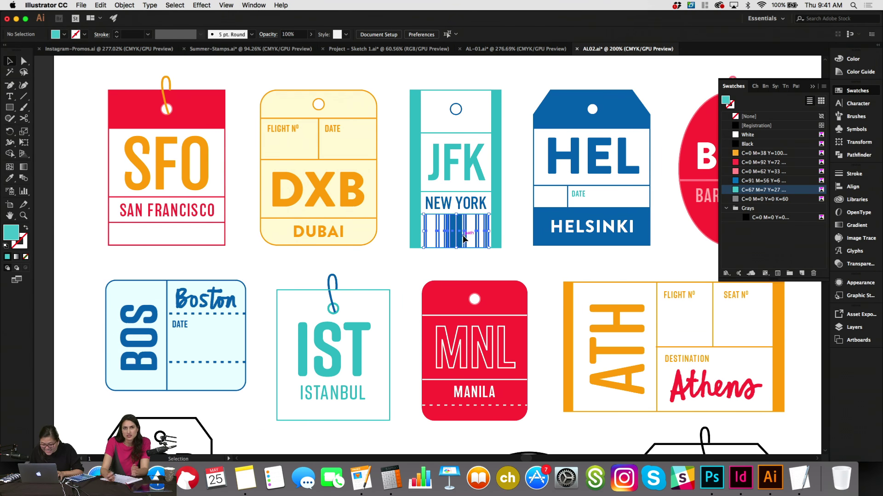
{"action": "left_click_drag", "start_coordinate": [456, 216], "coordinate": [458, 224]}
{"action": "left_click", "coordinate": [521, 205]}
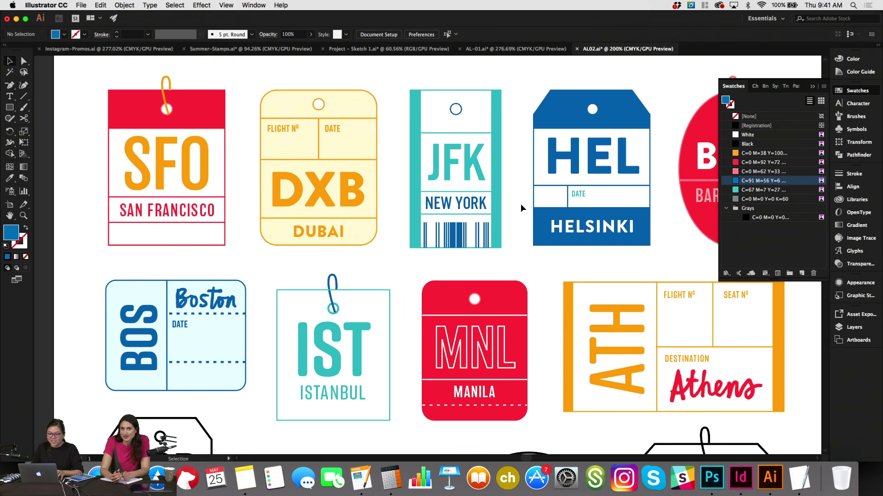
Isolate the small diagonal-stripe clip group beside the artboard and fill all its contents with the red C=0 M=92 Y=72 swatch.
{"action": "scroll", "coordinate": [521, 205], "scroll_direction": "left", "scroll_amount": 4}
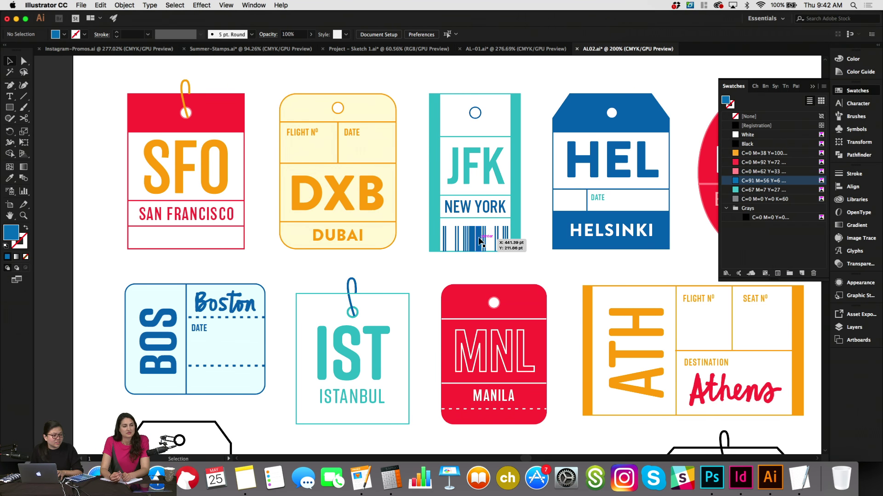
{"action": "scroll", "coordinate": [483, 248], "scroll_direction": "down", "scroll_amount": 1}
{"action": "scroll", "coordinate": [481, 242], "scroll_direction": "left", "scroll_amount": 5}
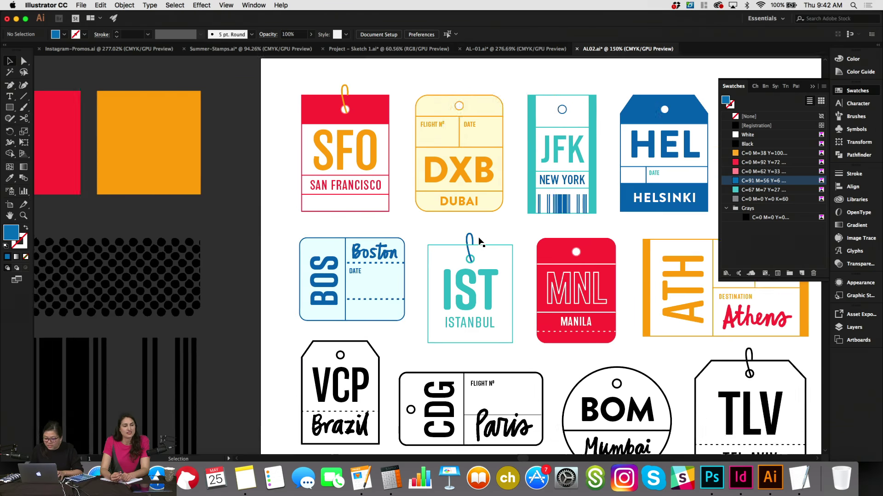
{"action": "scroll", "coordinate": [328, 211], "scroll_direction": "down", "scroll_amount": 2}
{"action": "scroll", "coordinate": [328, 217], "scroll_direction": "left", "scroll_amount": 4}
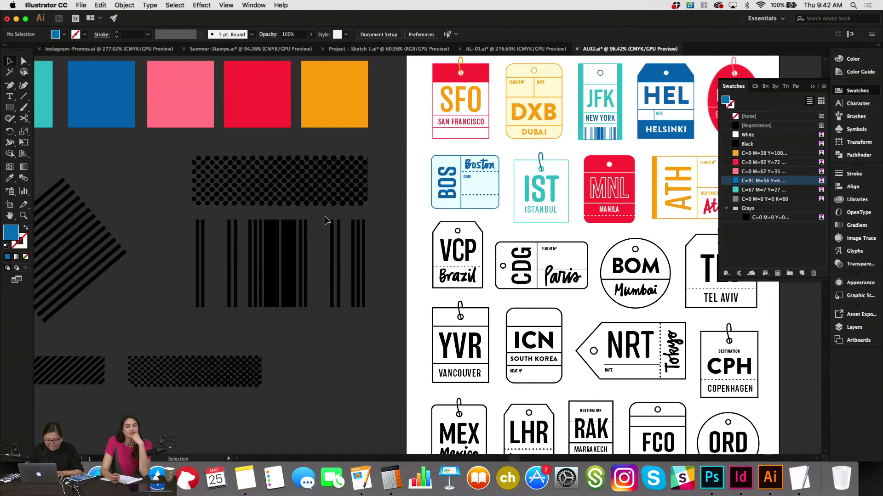
{"action": "scroll", "coordinate": [329, 216], "scroll_direction": "down", "scroll_amount": 1}
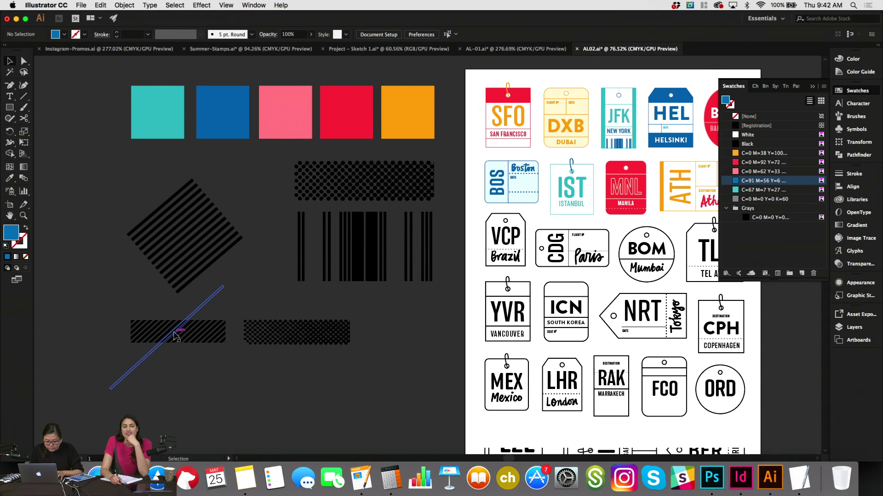
{"action": "double_click", "coordinate": [176, 337]}
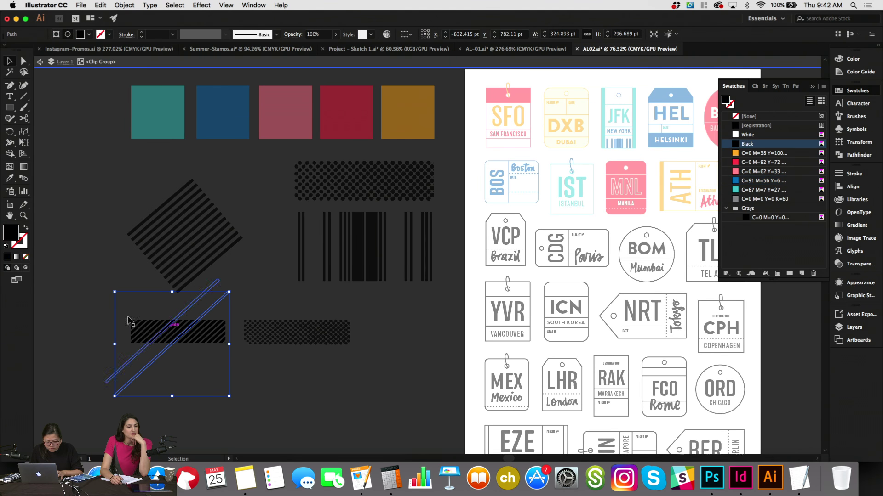
{"action": "key", "text": "super+a"}
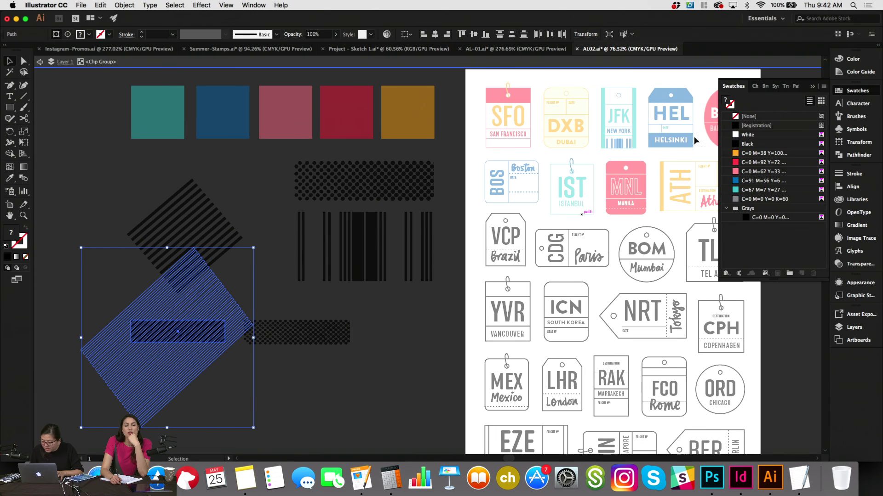
{"action": "left_click", "coordinate": [745, 163]}
{"action": "left_click", "coordinate": [435, 356]}
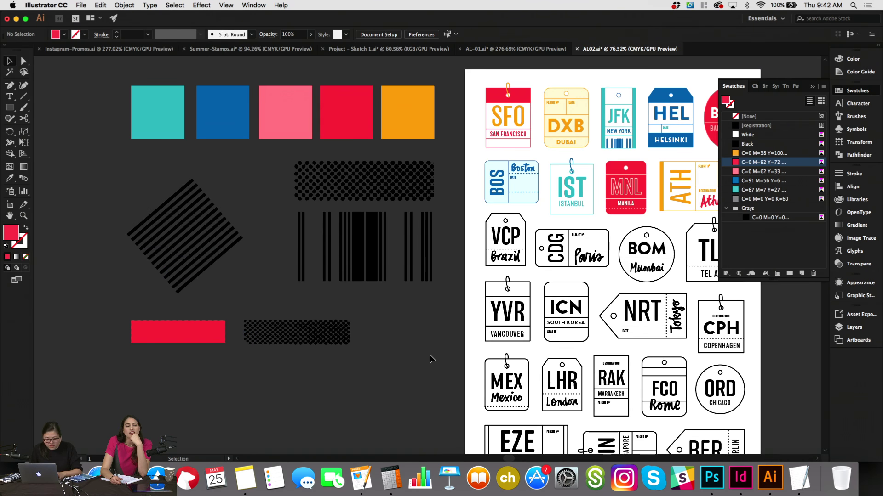
Undo the last fill changes on the small diagonal-stripe clip group beside the artboard, including its red fill.
{"action": "left_click", "coordinate": [194, 342]}
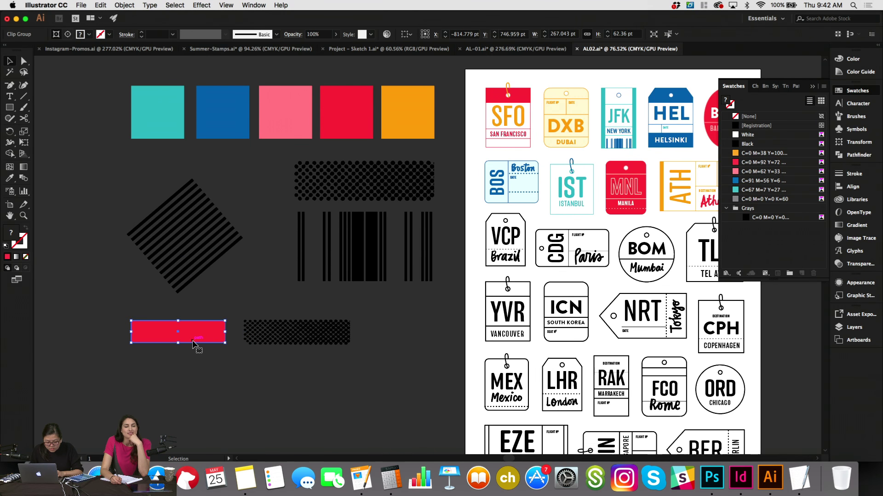
{"action": "left_click", "coordinate": [781, 116]}
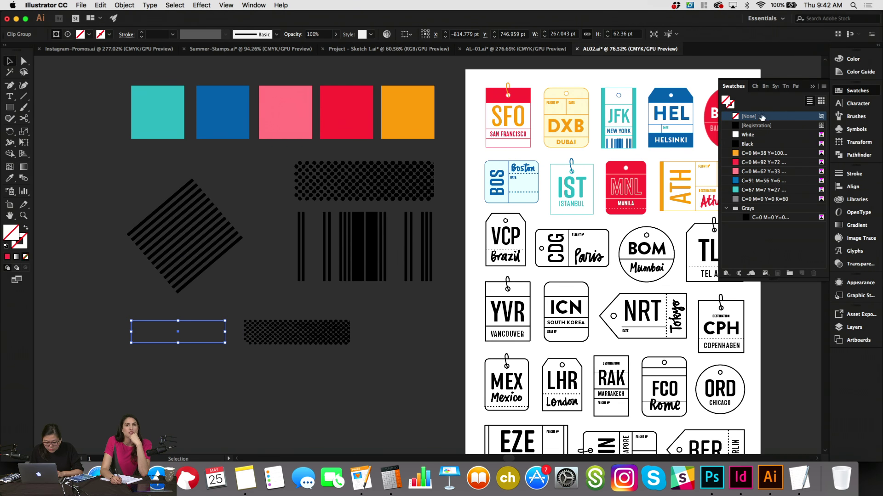
{"action": "key", "text": "super+z"}
{"action": "key", "text": "super+z"}
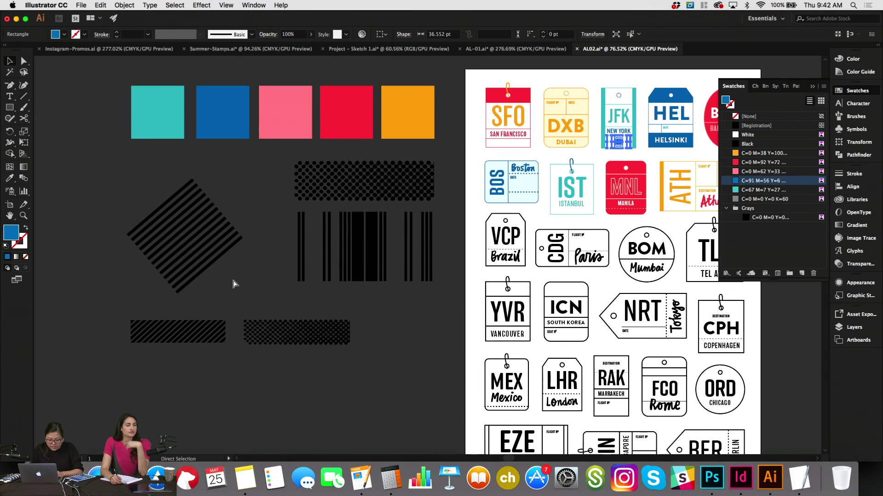
Fill the large diagonal-stripe group with the red C=0 M=92 Y=72 swatch and place a copy below the small pattern strips.
{"action": "left_click", "coordinate": [224, 276]}
{"action": "left_click_drag", "start_coordinate": [124, 188], "coordinate": [246, 272]}
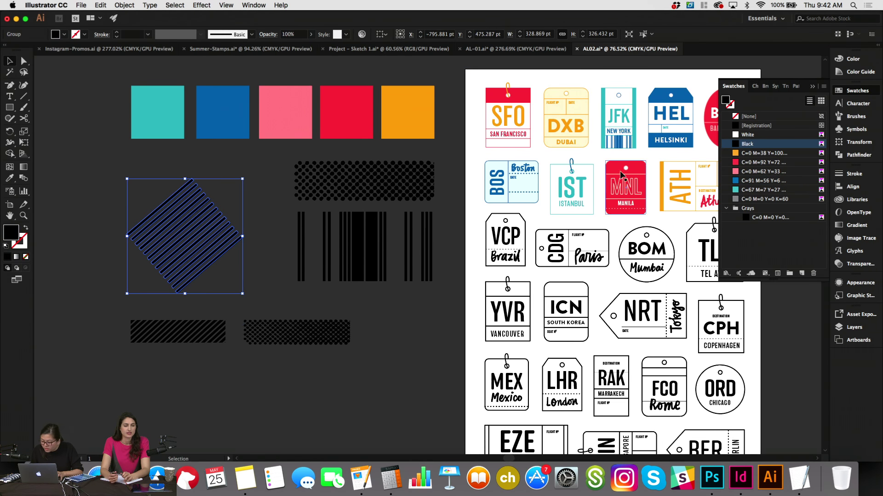
{"action": "left_click", "coordinate": [738, 162]}
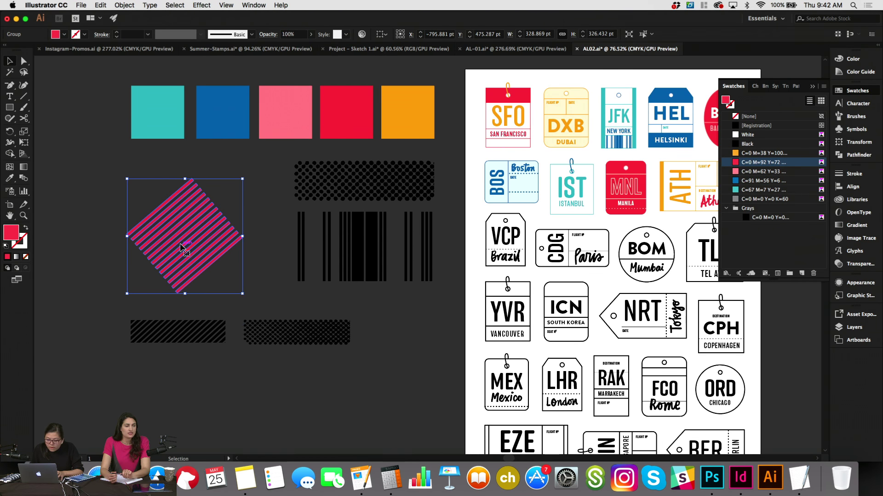
{"action": "left_click_drag", "start_coordinate": [197, 244], "coordinate": [368, 415]}
{"action": "scroll", "coordinate": [244, 363], "scroll_direction": "down", "scroll_amount": 4}
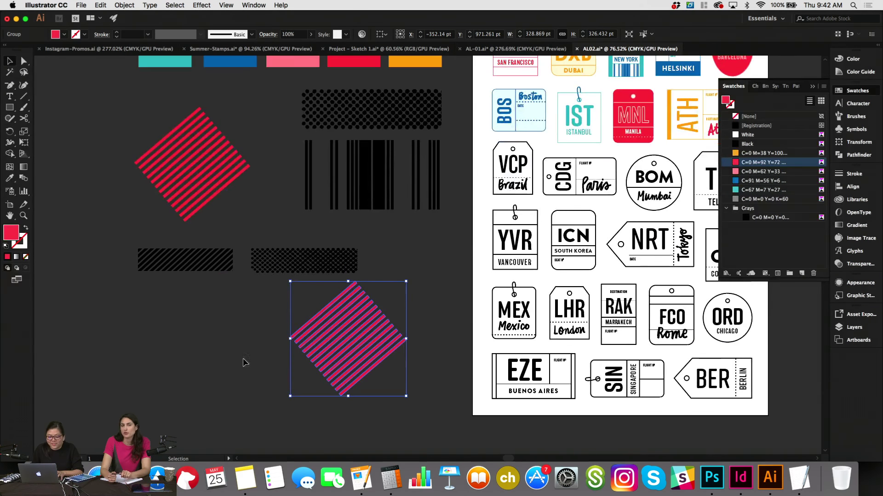
Draw a horizontal rectangle across the middle of the copied red stripes and make a clipping mask from both.
{"action": "key", "text": "super+shift+a"}
{"action": "left_click", "coordinate": [9, 108]}
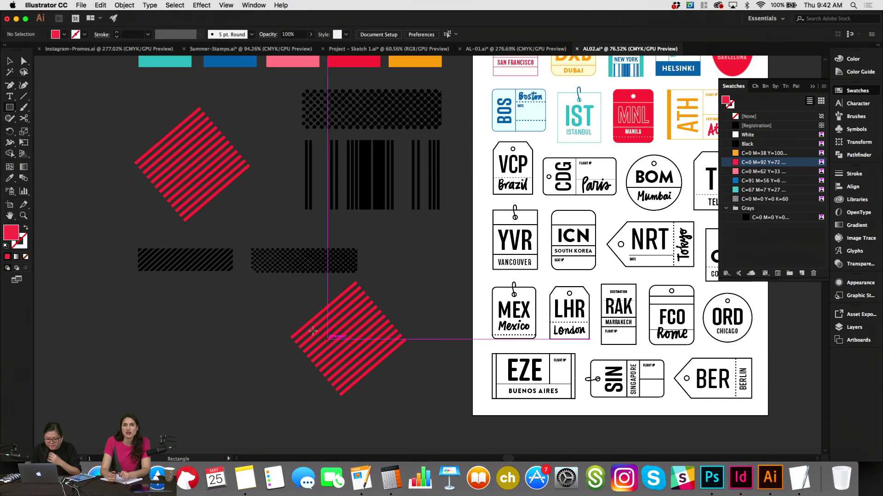
{"action": "left_click_drag", "start_coordinate": [307, 327], "coordinate": [390, 345]}
{"action": "key", "text": "v"}
{"action": "left_click_drag", "start_coordinate": [416, 388], "coordinate": [373, 338]}
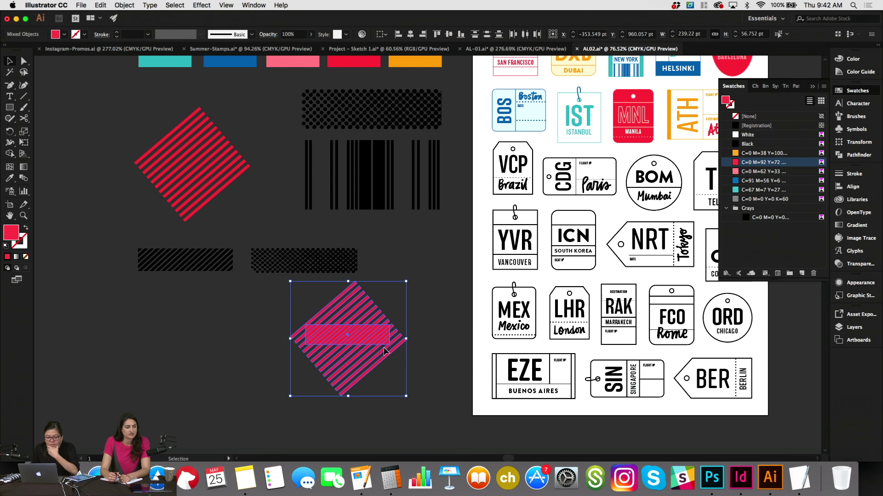
{"action": "right_click", "coordinate": [371, 336]}
{"action": "left_click", "coordinate": [400, 394]}
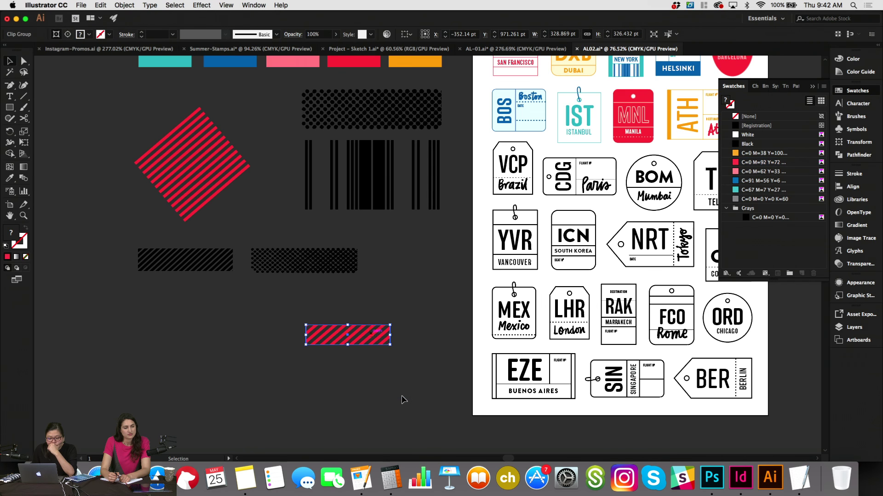
{"action": "left_click", "coordinate": [402, 400]}
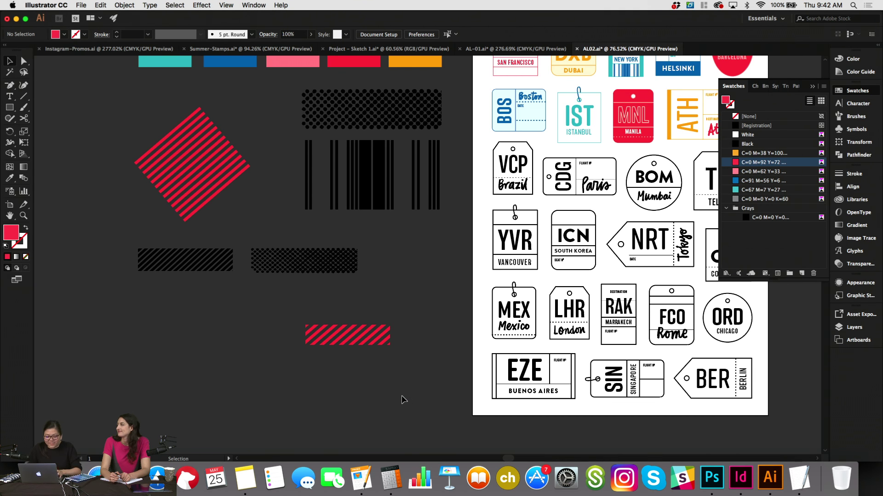
Move the clipped red stripe strip onto the SFO tag, directly below SAN FRANCISCO and aligned with the tag's left edge.
{"action": "left_click_drag", "start_coordinate": [373, 337], "coordinate": [526, 152]}
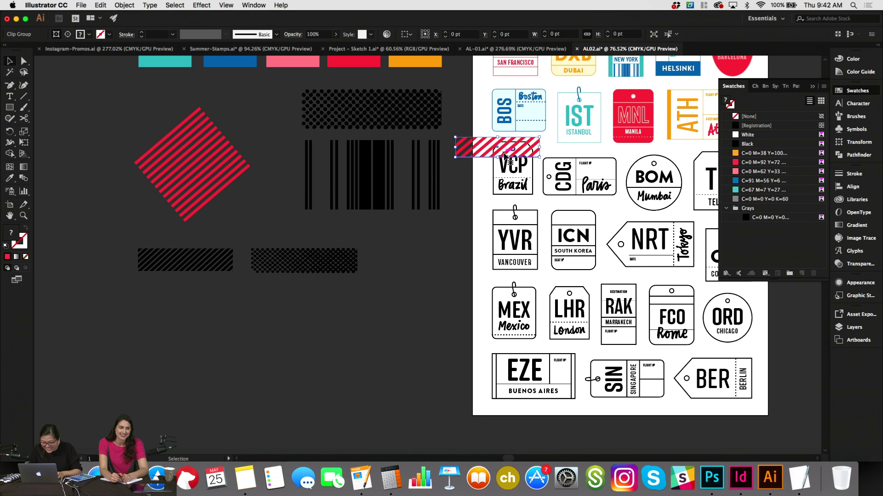
{"action": "scroll", "coordinate": [499, 169], "scroll_direction": "up", "scroll_amount": 3}
{"action": "scroll", "coordinate": [499, 169], "scroll_direction": "up", "scroll_amount": 5}
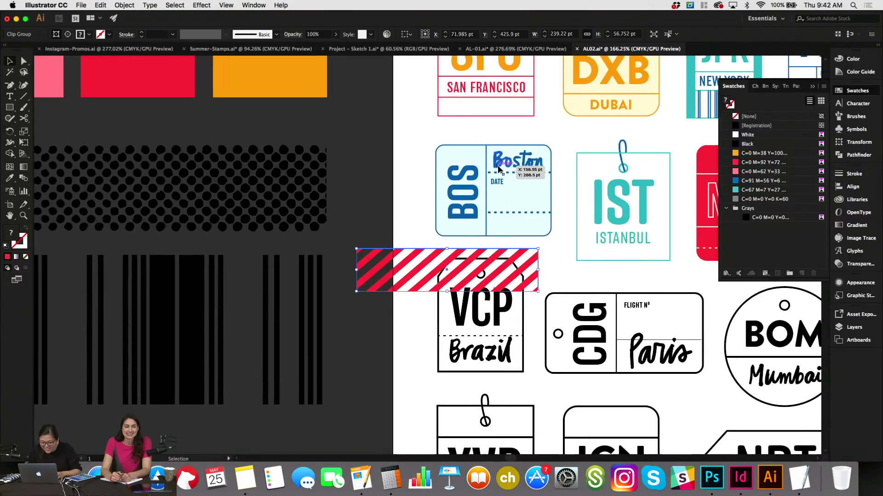
{"action": "key", "text": "super+shift+a"}
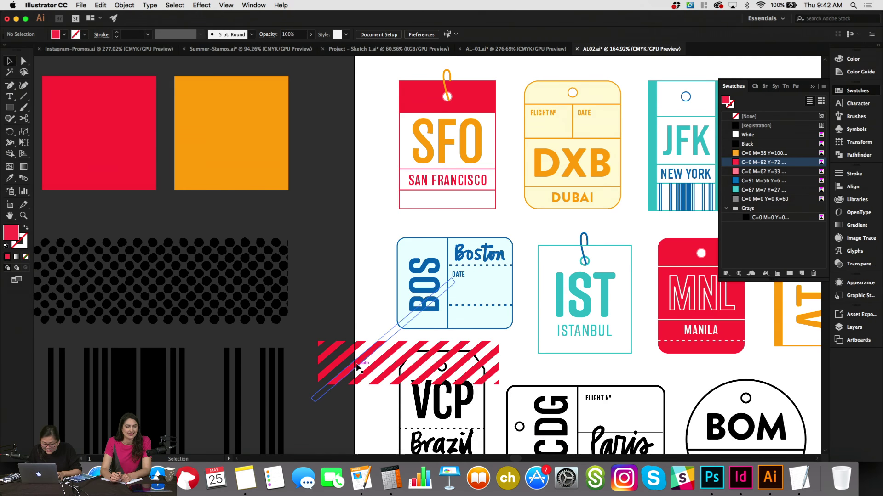
{"action": "left_click_drag", "start_coordinate": [359, 365], "coordinate": [432, 212]}
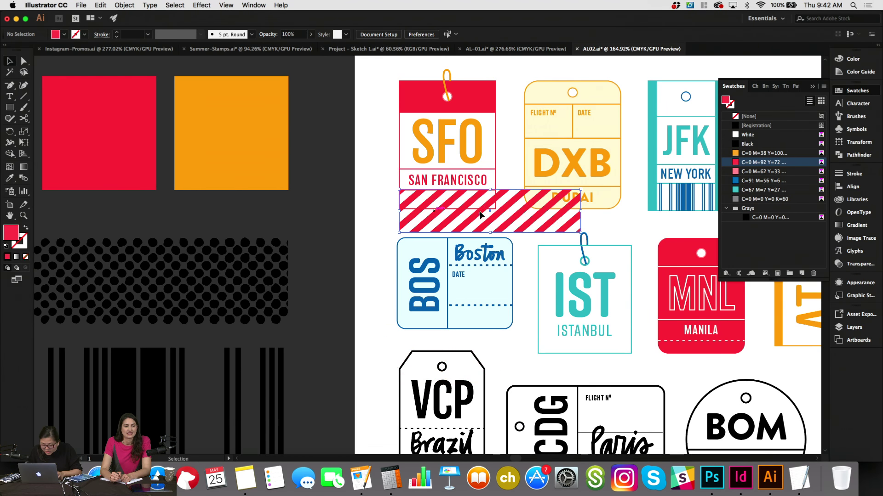
Resize the stripe strip to about 126.6 × 24.7 pt so it exactly fills the SFO tag's bottom panel.
{"action": "left_click_drag", "start_coordinate": [580, 232], "coordinate": [520, 210]}
{"action": "key", "text": "super+equal"}
{"action": "key", "text": "super+equal"}
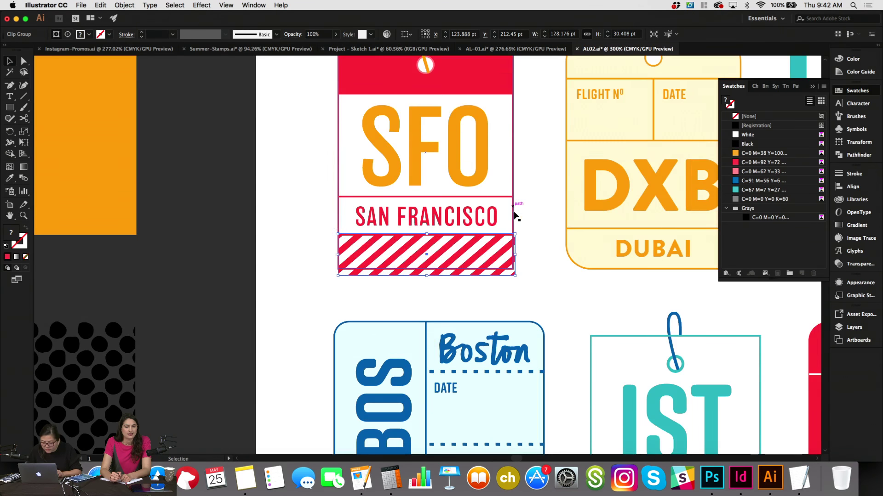
{"action": "left_click_drag", "start_coordinate": [516, 253], "coordinate": [512, 254]}
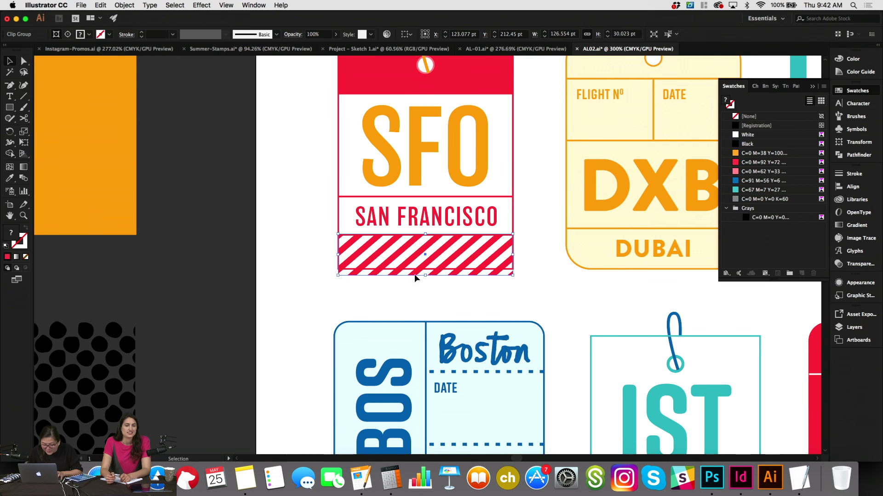
{"action": "left_click_drag", "start_coordinate": [425, 275], "coordinate": [427, 269]}
{"action": "left_click", "coordinate": [426, 288]}
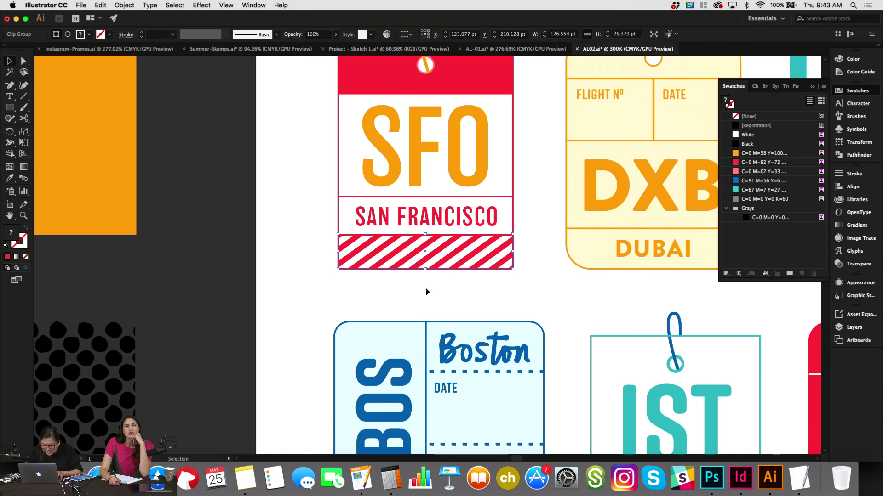
{"action": "scroll", "coordinate": [425, 287], "scroll_direction": "down", "scroll_amount": 1}
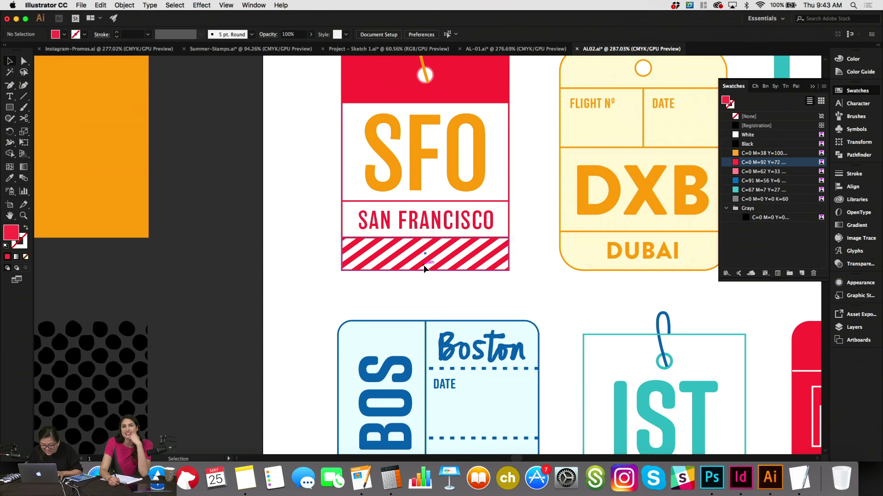
{"action": "left_click", "coordinate": [426, 257]}
{"action": "left_click_drag", "start_coordinate": [426, 237], "coordinate": [425, 239]}
{"action": "left_click", "coordinate": [438, 285]}
{"action": "scroll", "coordinate": [437, 286], "scroll_direction": "down", "scroll_amount": 1}
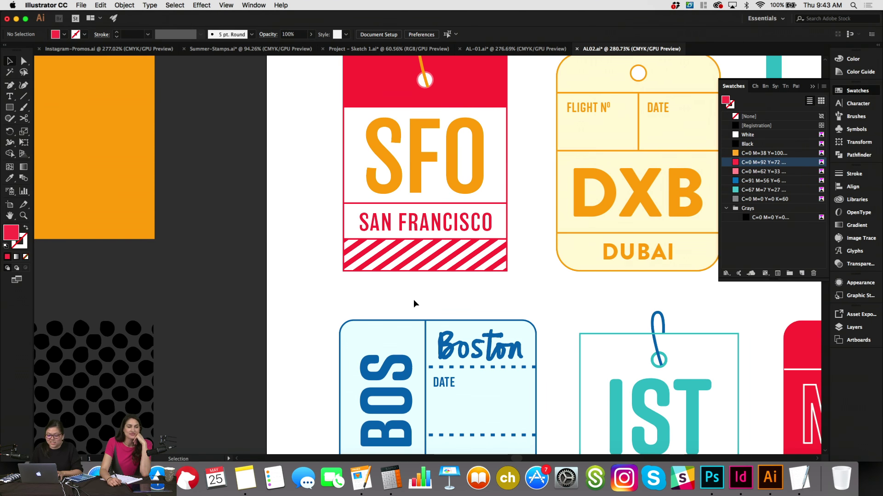
Copy the SFO tag's stripe strip onto the bottom of the MNL tag, starting at the dashed line below MANILA.
{"action": "scroll", "coordinate": [403, 306], "scroll_direction": "down", "scroll_amount": 3}
{"action": "scroll", "coordinate": [398, 307], "scroll_direction": "down", "scroll_amount": 6}
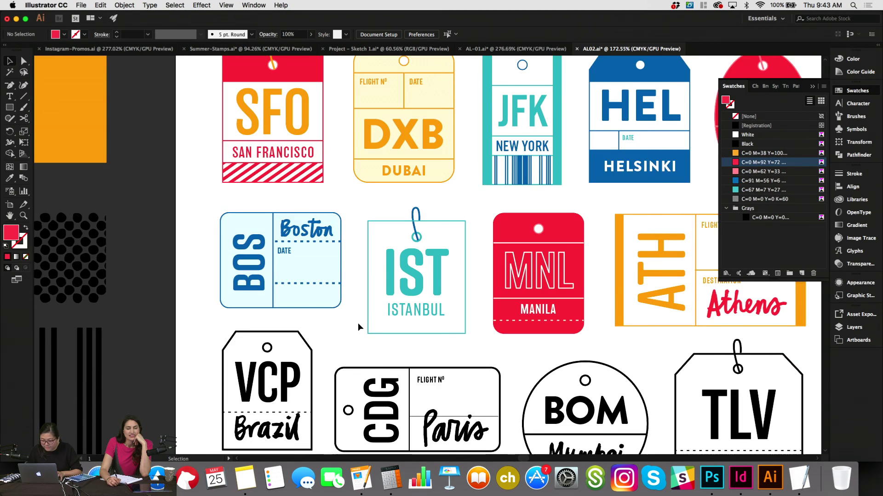
{"action": "scroll", "coordinate": [358, 322], "scroll_direction": "right", "scroll_amount": 5}
{"action": "scroll", "coordinate": [358, 323], "scroll_direction": "up", "scroll_amount": 2}
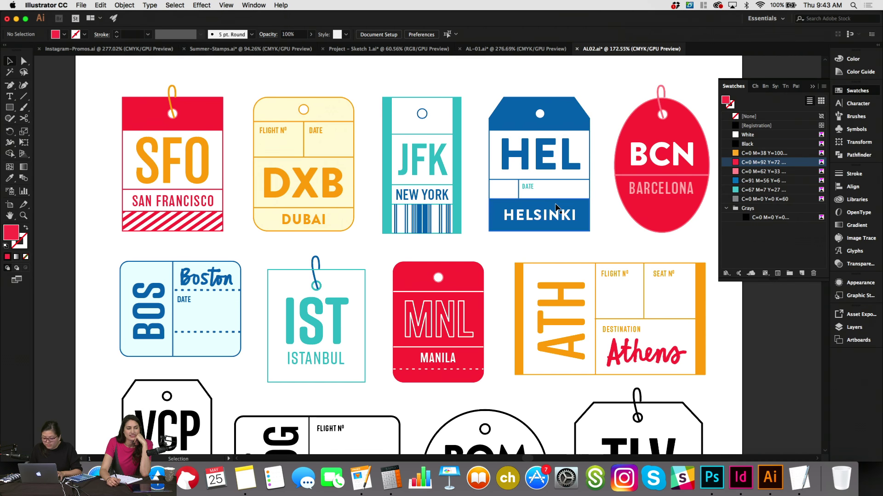
{"action": "scroll", "coordinate": [557, 208], "scroll_direction": "down", "scroll_amount": 3}
{"action": "scroll", "coordinate": [557, 208], "scroll_direction": "left", "scroll_amount": 2}
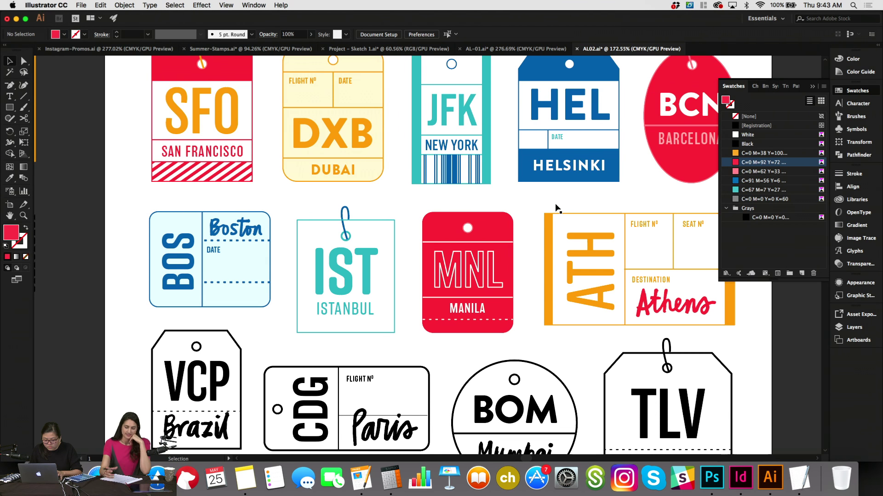
{"action": "left_click", "coordinate": [228, 174]}
{"action": "left_click_drag", "start_coordinate": [222, 173], "coordinate": [489, 334]}
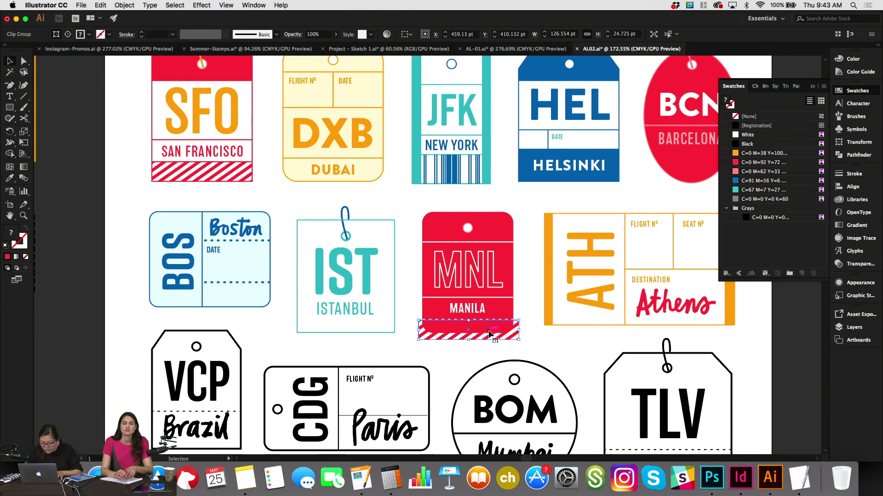
Isolate the stripes inside the MNL tag's clip group, fill them all with the White swatch and exit isolation.
{"action": "double_click", "coordinate": [489, 337]}
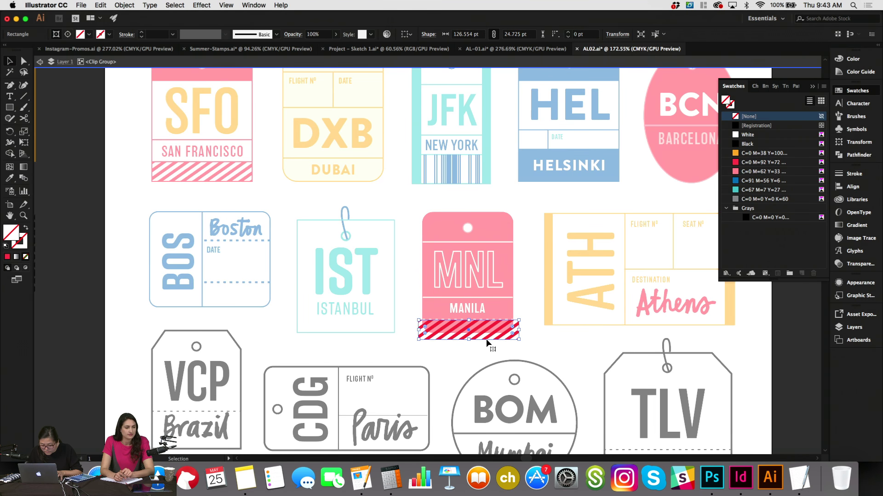
{"action": "double_click", "coordinate": [486, 340]}
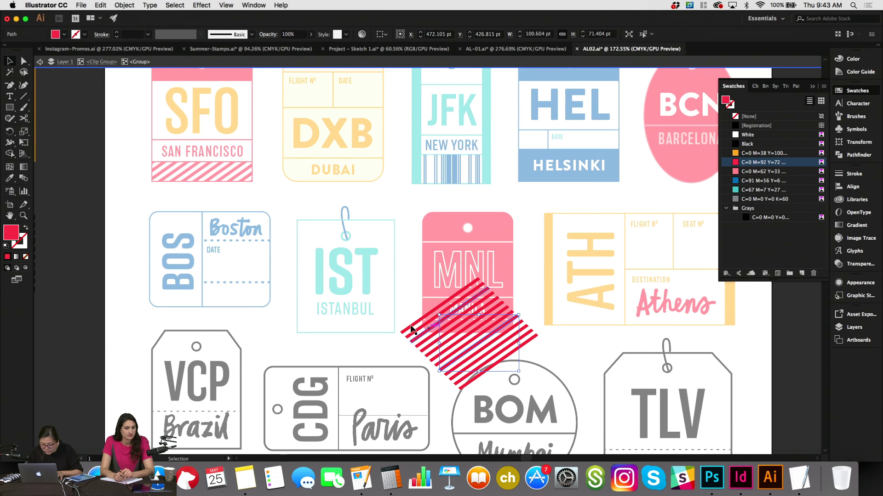
{"action": "left_click", "coordinate": [402, 342]}
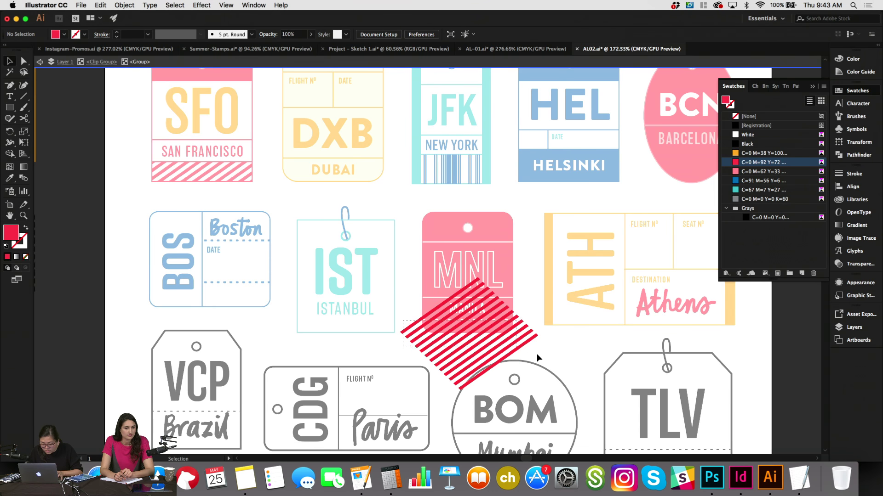
{"action": "left_click_drag", "start_coordinate": [536, 354], "coordinate": [547, 324]}
{"action": "left_click", "coordinate": [735, 135]}
{"action": "double_click", "coordinate": [533, 211]}
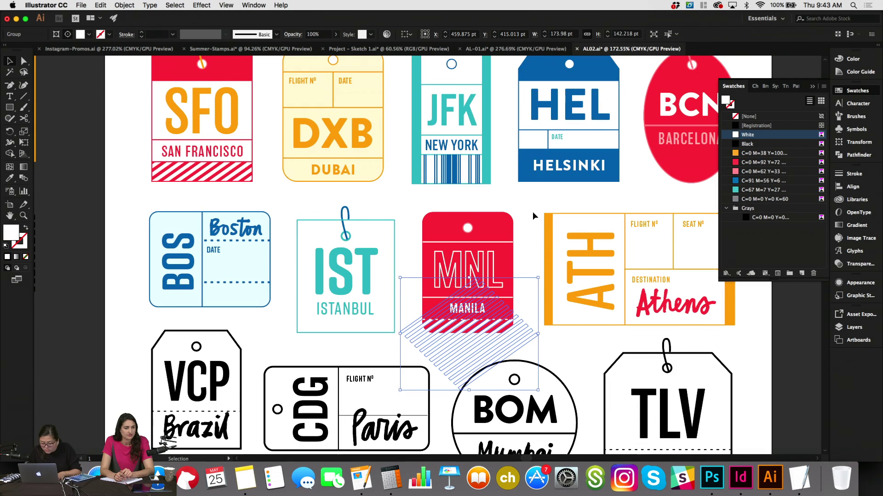
{"action": "left_click", "coordinate": [503, 319]}
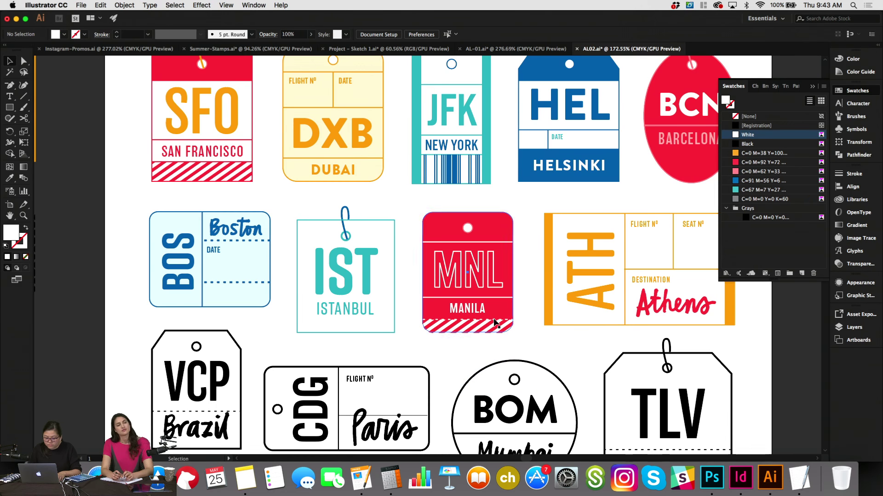
{"action": "left_click", "coordinate": [528, 305]}
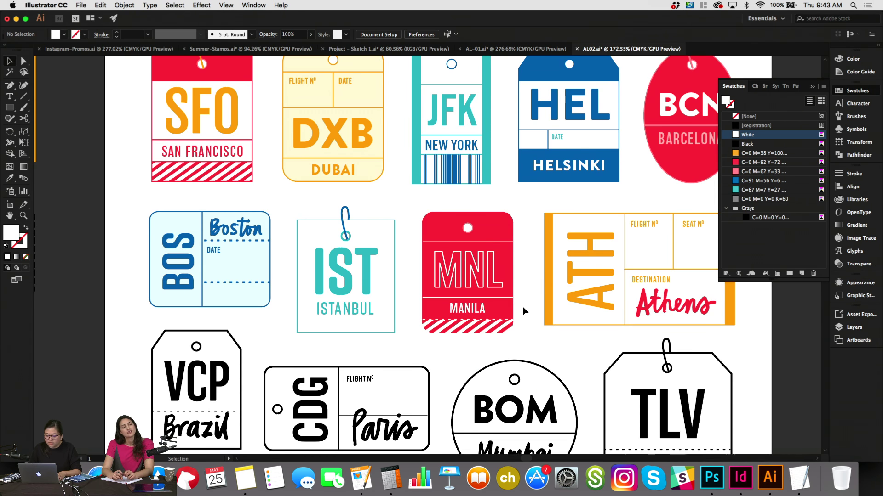
Delete the white dashed line between MANILA and the stripes on the MNL tag.
{"action": "key", "text": "super+equal"}
{"action": "left_click", "coordinate": [515, 332]}
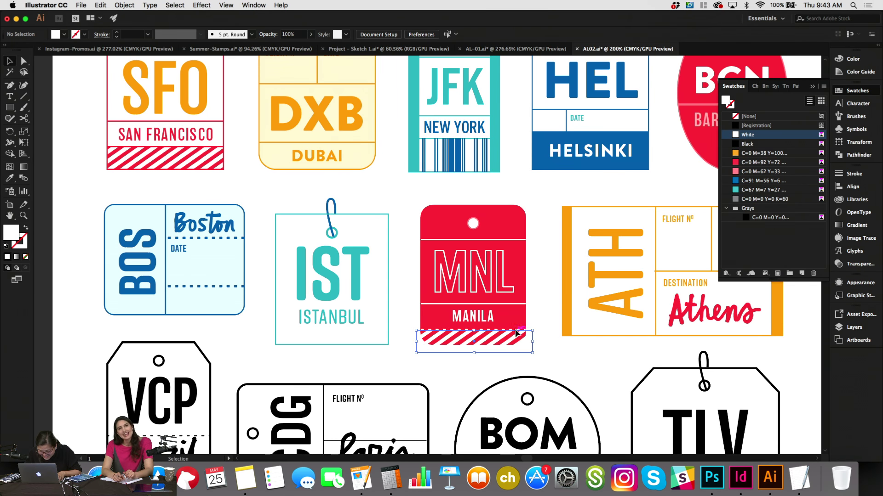
{"action": "left_click", "coordinate": [519, 329]}
{"action": "left_click", "coordinate": [519, 330]}
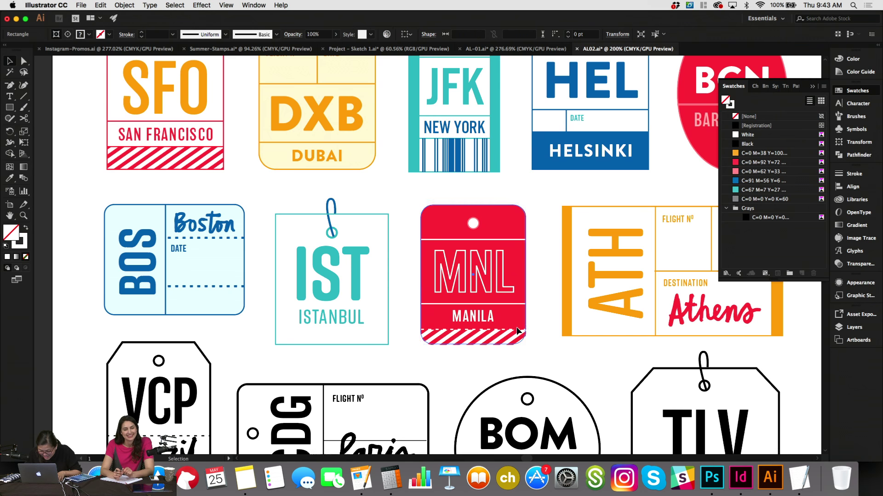
{"action": "left_click", "coordinate": [531, 303]}
{"action": "key", "text": "super+equal"}
{"action": "key", "text": "super+equal"}
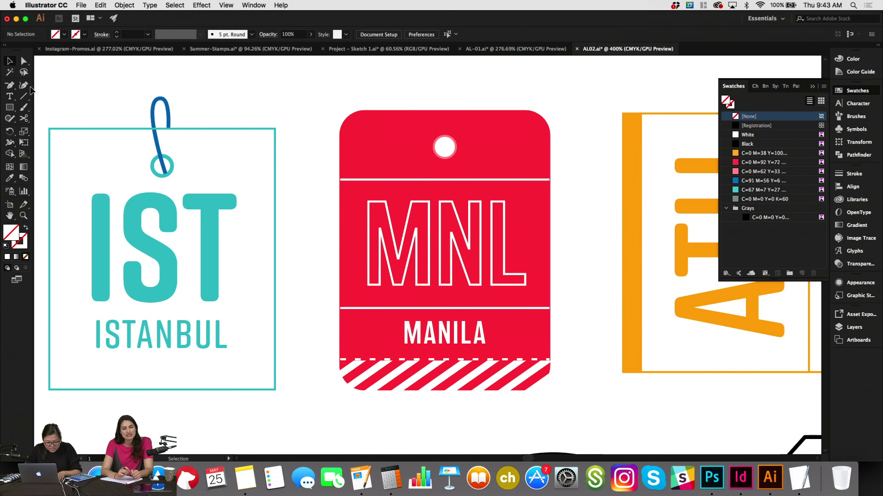
{"action": "left_click", "coordinate": [23, 62]}
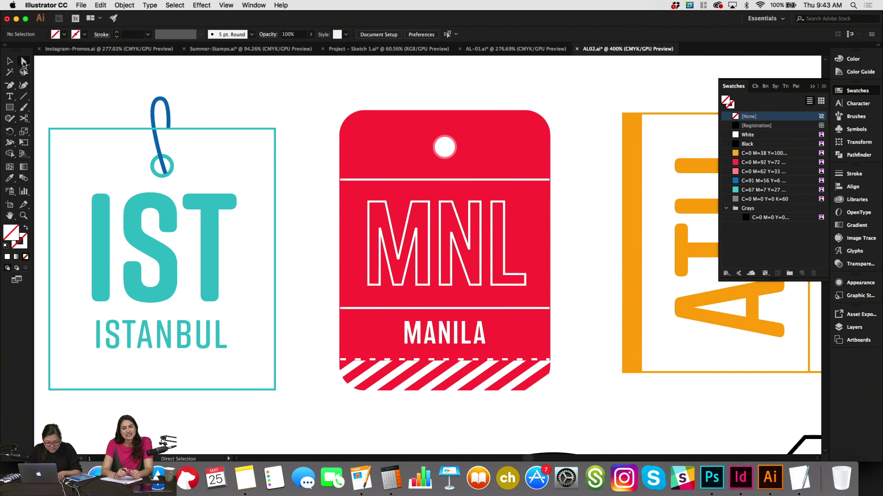
{"action": "left_click", "coordinate": [359, 362]}
{"action": "key", "text": "Delete"}
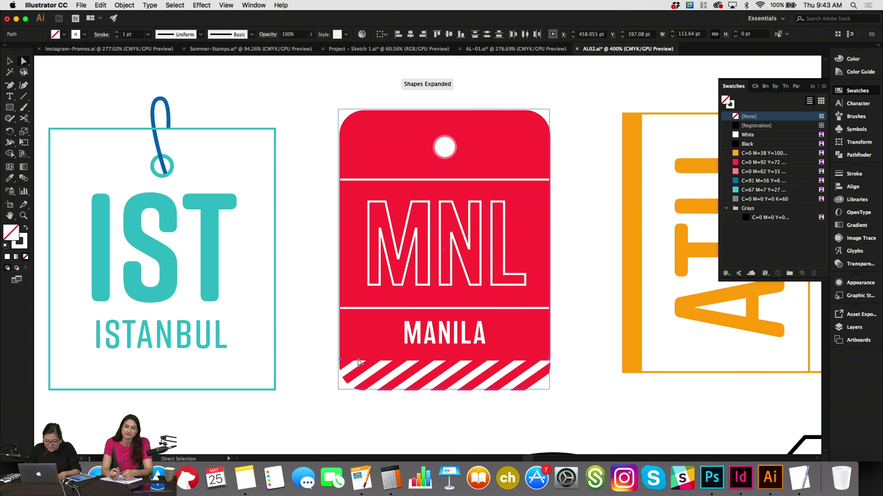
{"action": "key", "text": "super+minus"}
{"action": "key", "text": "super+minus"}
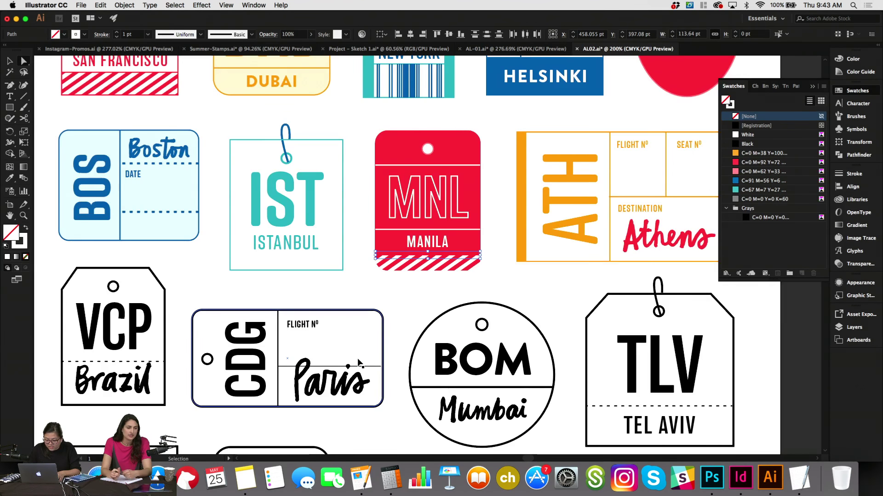
Deselect the MNL stripes and fill the ATH tag's Athens lettering with the blue C=91 M=56 Y=6 swatch.
{"action": "scroll", "coordinate": [442, 266], "scroll_direction": "down", "scroll_amount": 3}
{"action": "key", "text": "v"}
{"action": "left_click", "coordinate": [505, 277]}
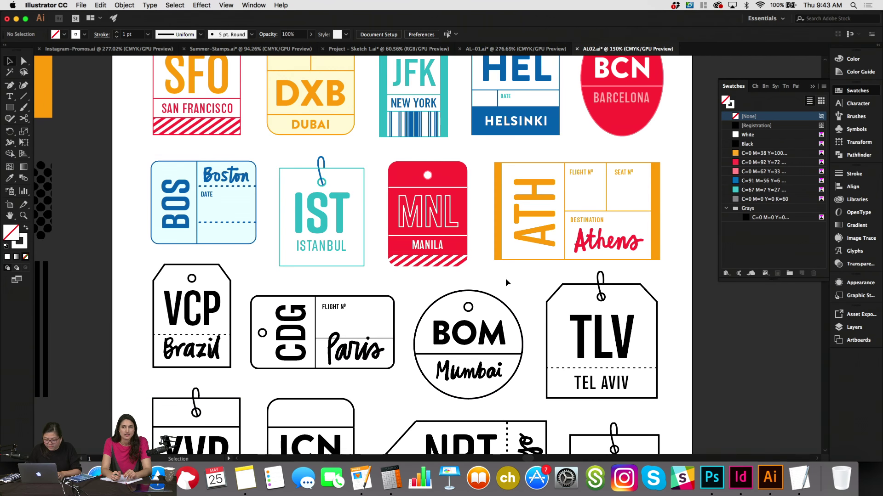
{"action": "scroll", "coordinate": [504, 281], "scroll_direction": "down", "scroll_amount": 2}
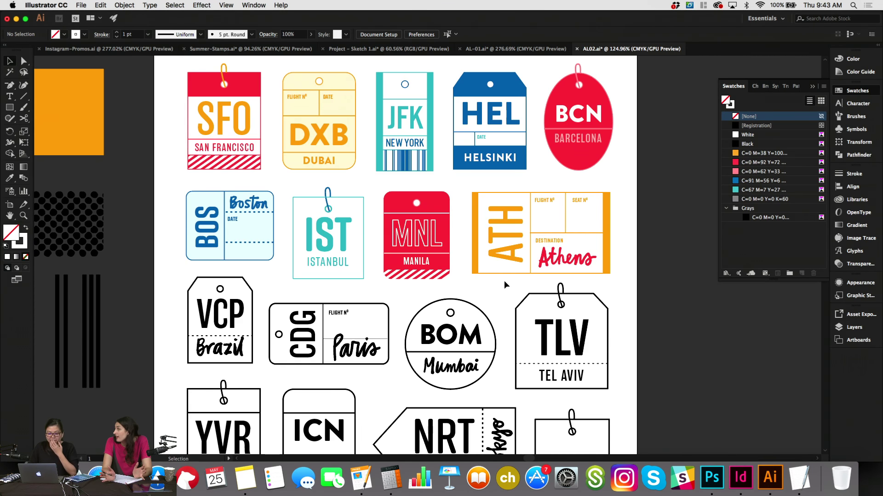
{"action": "left_click", "coordinate": [566, 258]}
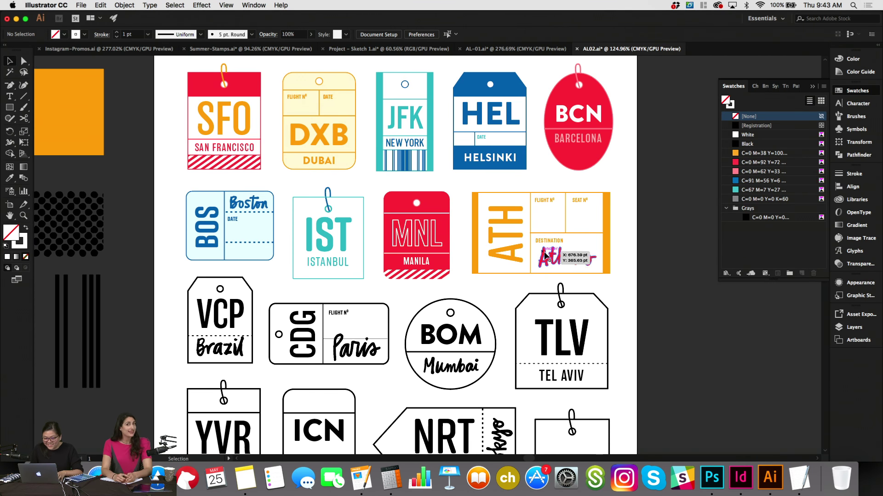
{"action": "left_click", "coordinate": [745, 184]}
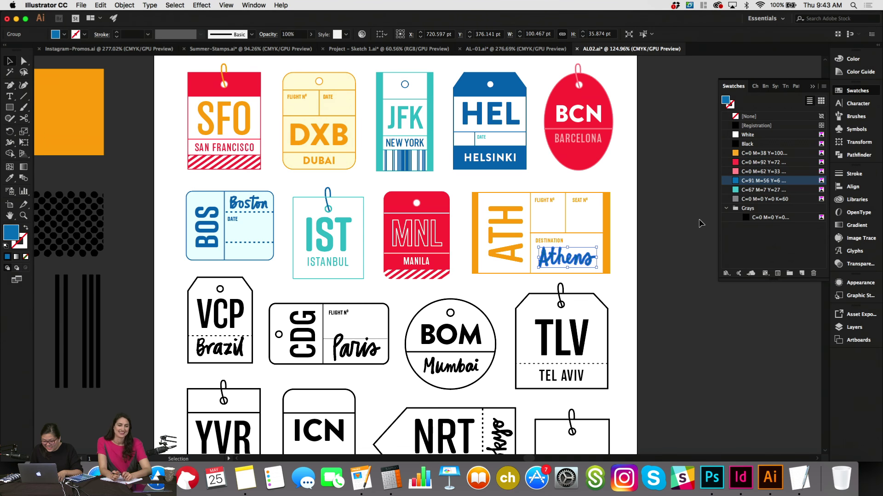
{"action": "left_click", "coordinate": [699, 225]}
{"action": "scroll", "coordinate": [699, 226], "scroll_direction": "left", "scroll_amount": 1}
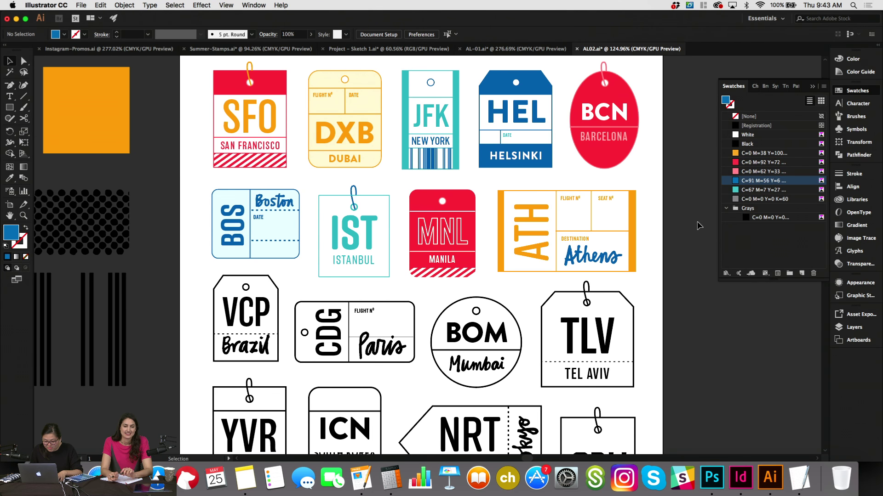
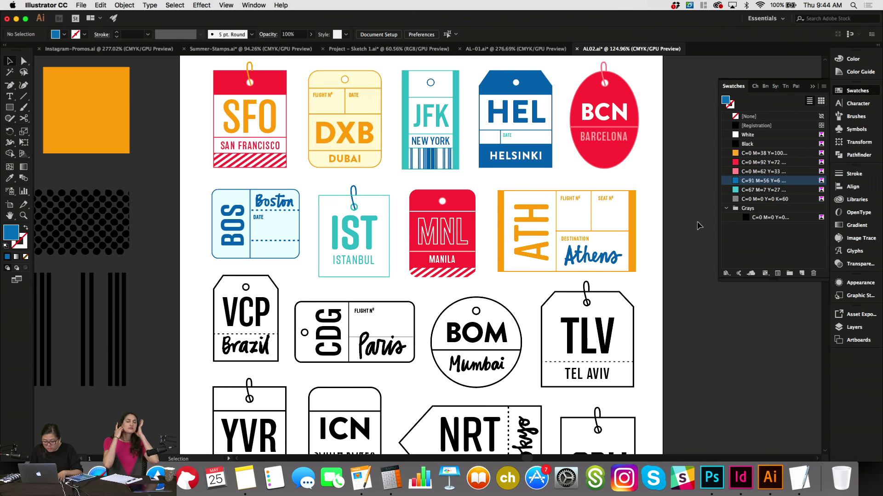
Fill both vertical end bars of the ATH tag with the blue C=91 M=56 Y=6 swatch.
{"action": "scroll", "coordinate": [699, 225], "scroll_direction": "down", "scroll_amount": 1}
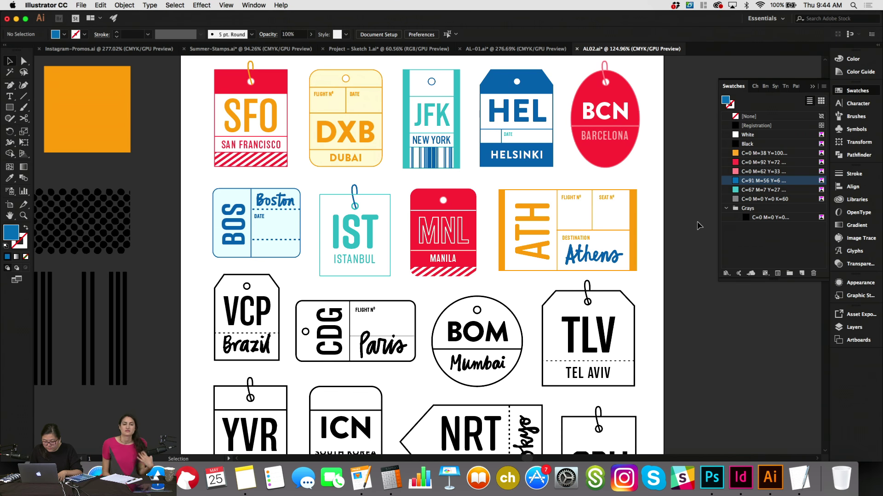
{"action": "scroll", "coordinate": [699, 225], "scroll_direction": "up", "scroll_amount": 3}
{"action": "scroll", "coordinate": [699, 226], "scroll_direction": "left", "scroll_amount": 3}
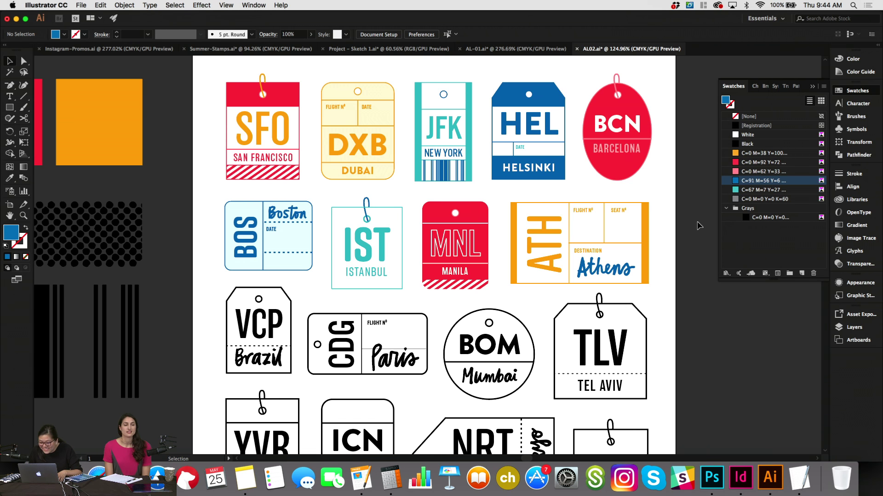
{"action": "scroll", "coordinate": [700, 226], "scroll_direction": "up", "scroll_amount": 1}
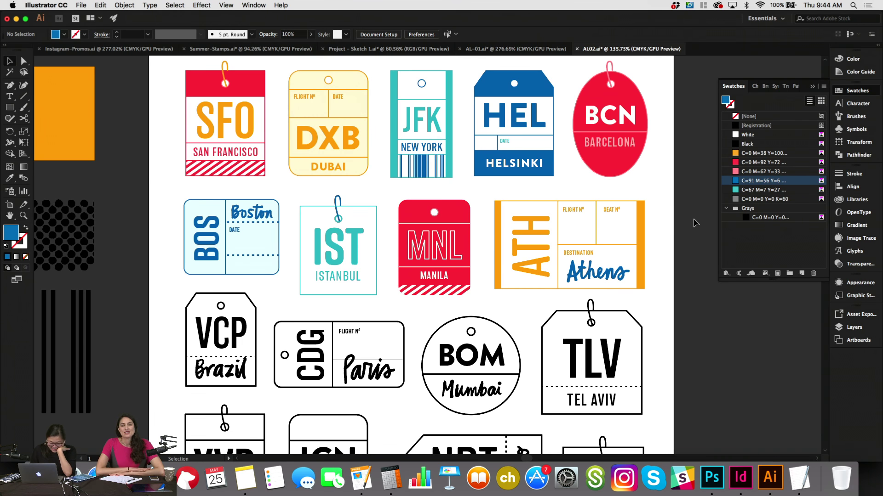
{"action": "left_click_drag", "start_coordinate": [487, 193], "coordinate": [650, 214]}
{"action": "left_click", "coordinate": [652, 191]}
{"action": "left_click", "coordinate": [640, 219]}
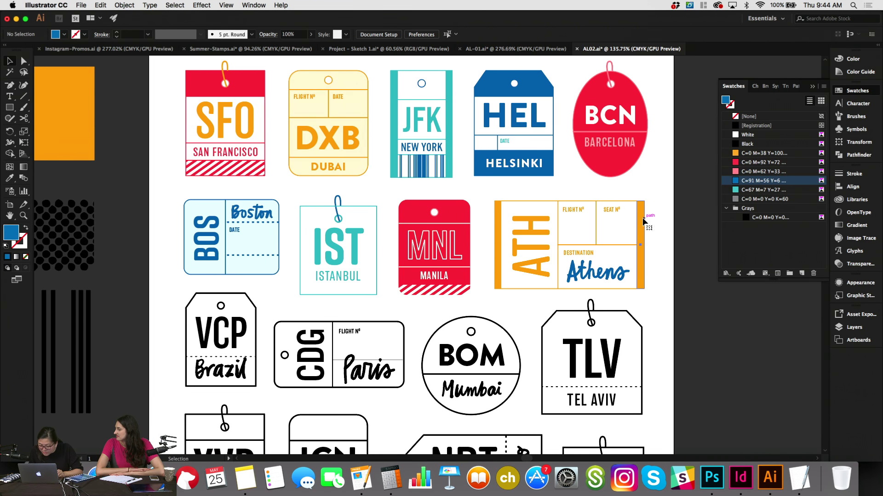
{"action": "left_click", "coordinate": [498, 231], "text": "shift"}
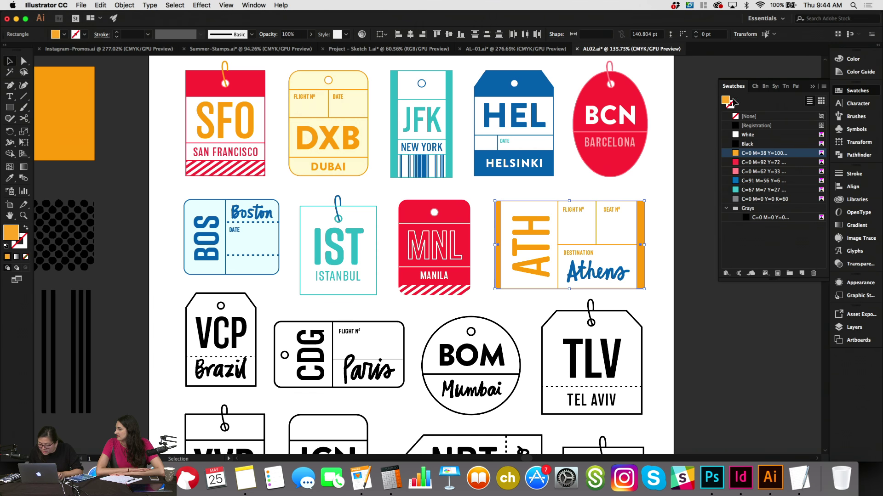
{"action": "left_click", "coordinate": [757, 182]}
{"action": "left_click", "coordinate": [656, 187]}
Apply the blue C=91 M=56 Y=6 swatch to the stroke of the ATH tag's outer rectangle.
{"action": "left_click", "coordinate": [566, 201]}
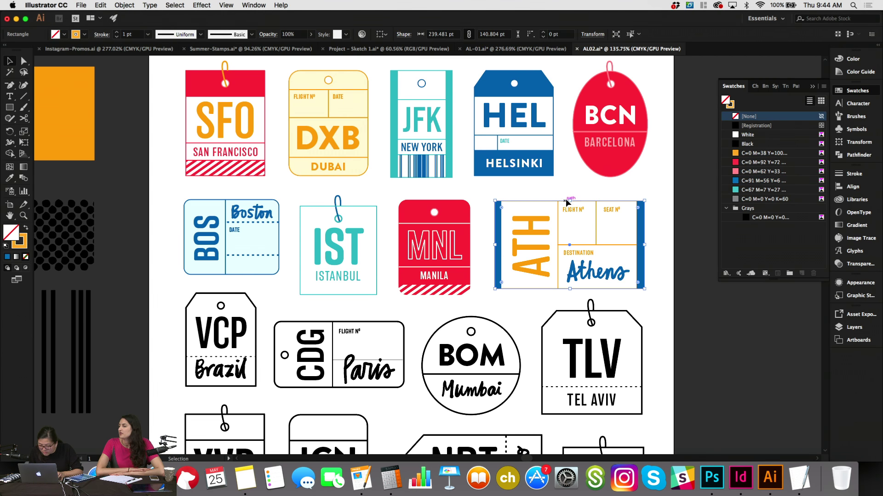
{"action": "left_click", "coordinate": [730, 105]}
{"action": "left_click", "coordinate": [758, 180]}
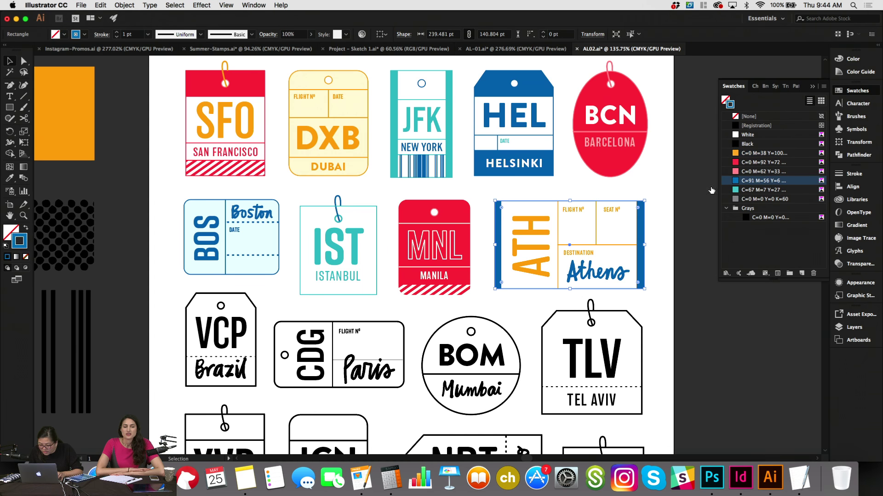
{"action": "left_click", "coordinate": [624, 232]}
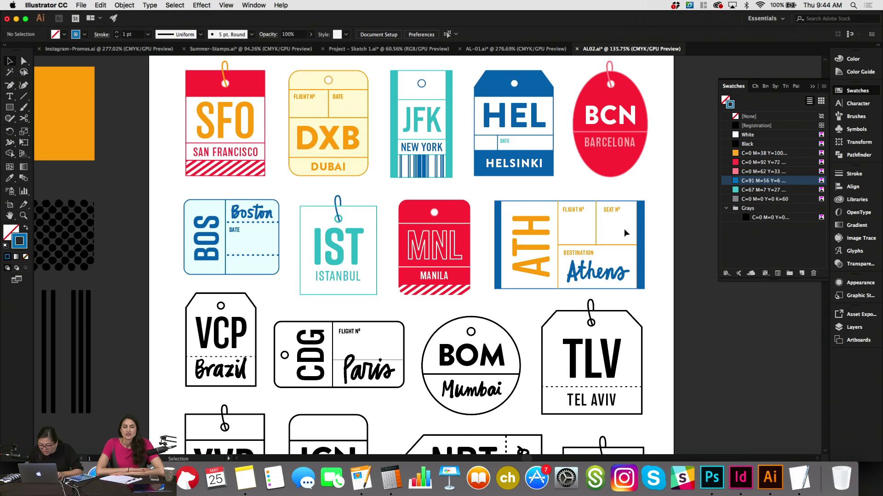
Recolor the strokes of the ATH tag's two vertical dividers and horizontal divider with the blue C=91 M=56 Y=6 swatch.
{"action": "left_click", "coordinate": [557, 222]}
{"action": "left_click", "coordinate": [596, 214], "text": "shift"}
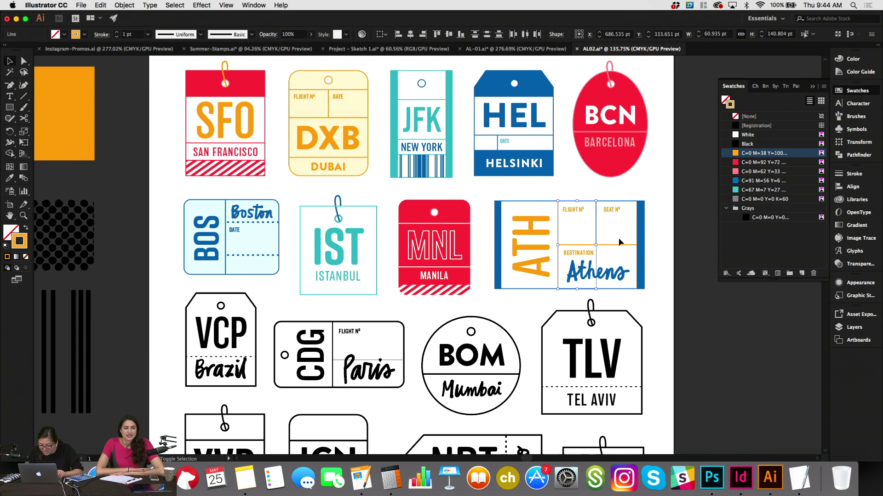
{"action": "left_click", "coordinate": [621, 244], "text": "shift"}
{"action": "left_click", "coordinate": [740, 182]}
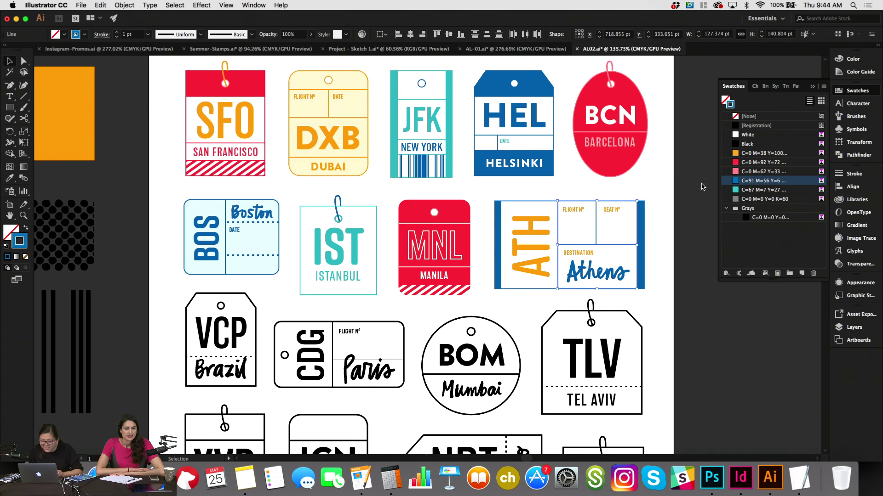
{"action": "left_click", "coordinate": [667, 197]}
{"action": "left_click", "coordinate": [640, 212]}
{"action": "left_click", "coordinate": [688, 247]}
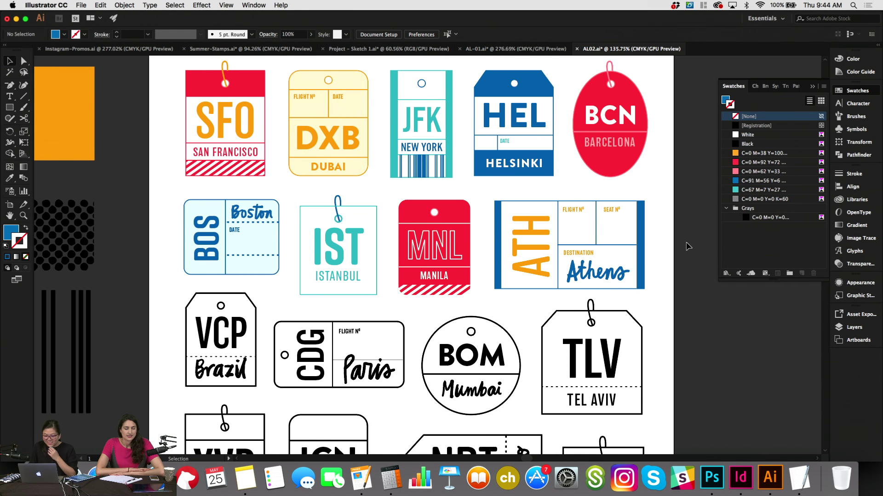
Fill the FLIGHT Nº, SEAT Nº and DESTINATION labels on the ATH tag with the blue C=91 M=56 Y=6 swatch.
{"action": "left_click", "coordinate": [617, 210]}
{"action": "left_click", "coordinate": [575, 211], "text": "shift"}
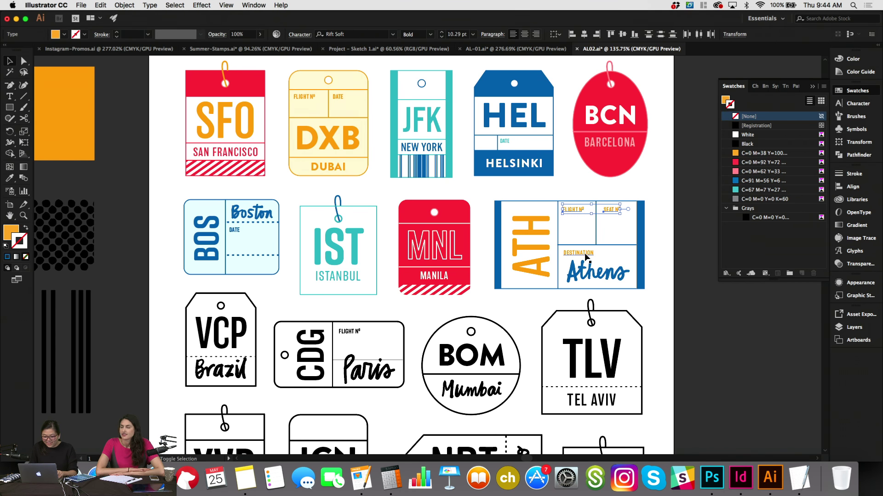
{"action": "left_click", "coordinate": [584, 254], "text": "shift"}
{"action": "left_click", "coordinate": [724, 101]}
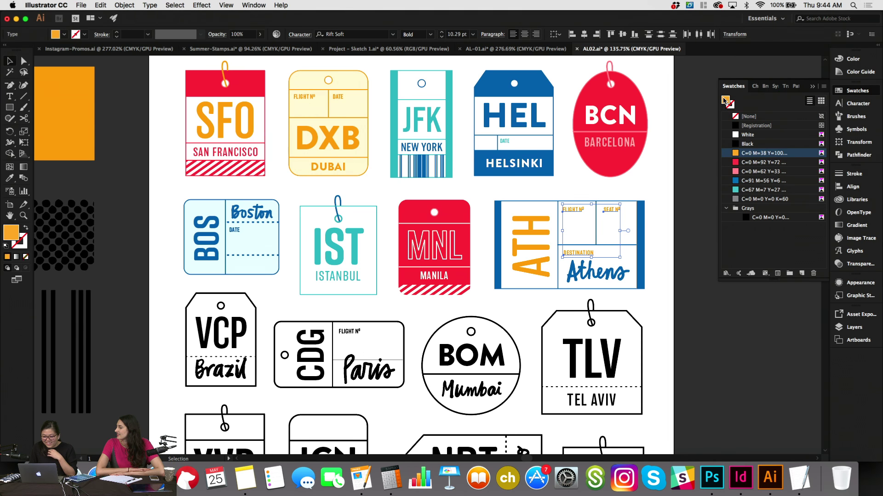
{"action": "left_click", "coordinate": [747, 180]}
{"action": "left_click", "coordinate": [671, 239]}
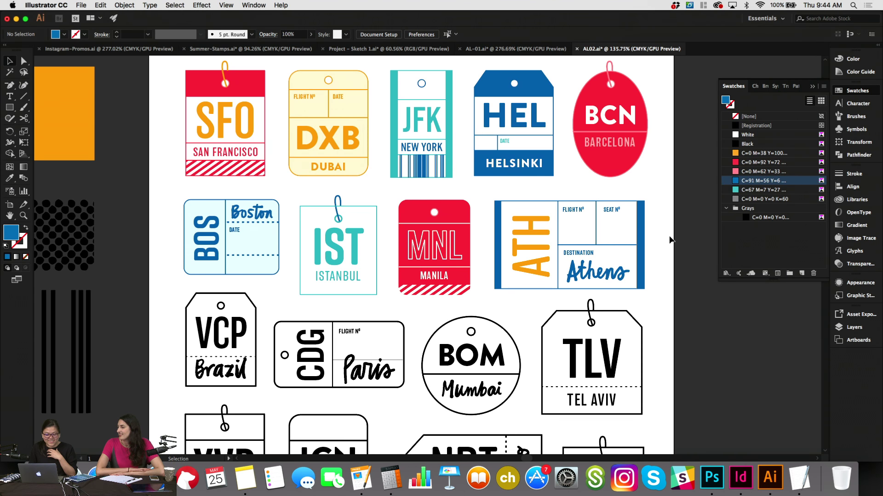
Fill the Athens lettering with the orange C=0 M=38 Y=100 swatch.
{"action": "left_click", "coordinate": [598, 272]}
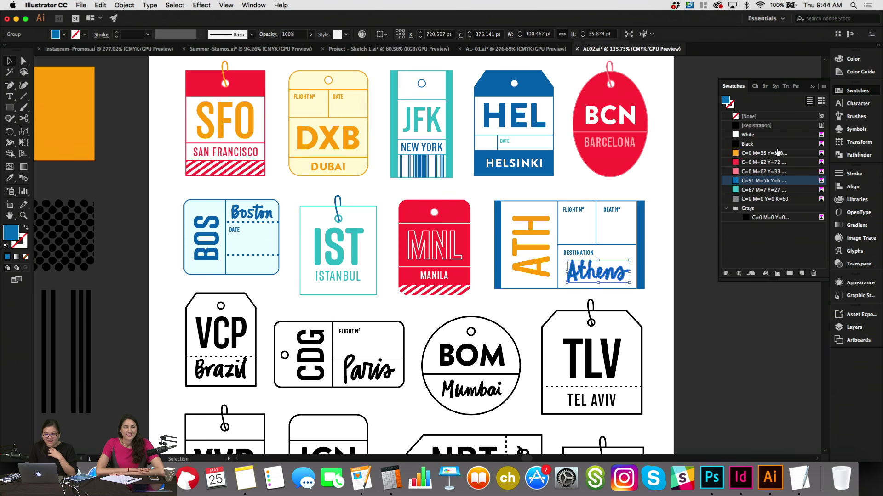
{"action": "left_click", "coordinate": [776, 154]}
{"action": "left_click", "coordinate": [694, 231]}
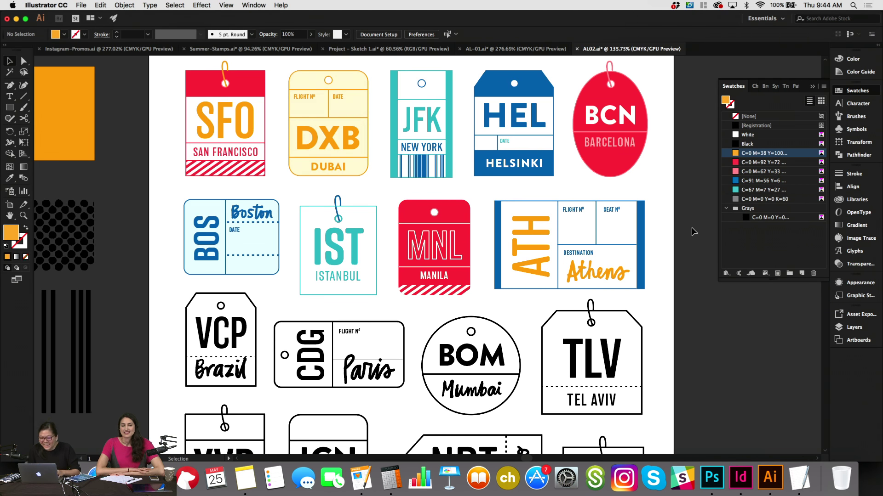
{"action": "left_click_drag", "start_coordinate": [641, 218], "coordinate": [656, 218]}
{"action": "left_click", "coordinate": [637, 219]}
{"action": "left_click", "coordinate": [657, 230]}
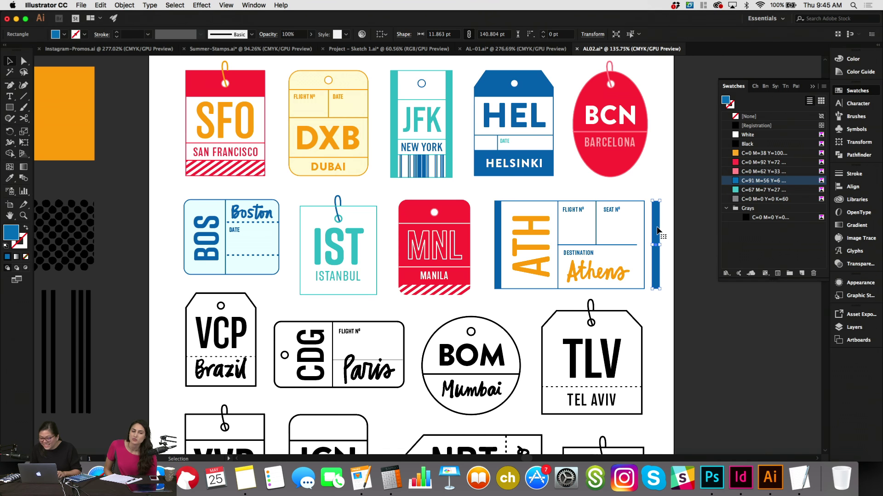
{"action": "left_click_drag", "start_coordinate": [657, 230], "coordinate": [645, 232]}
{"action": "left_click", "coordinate": [662, 237]}
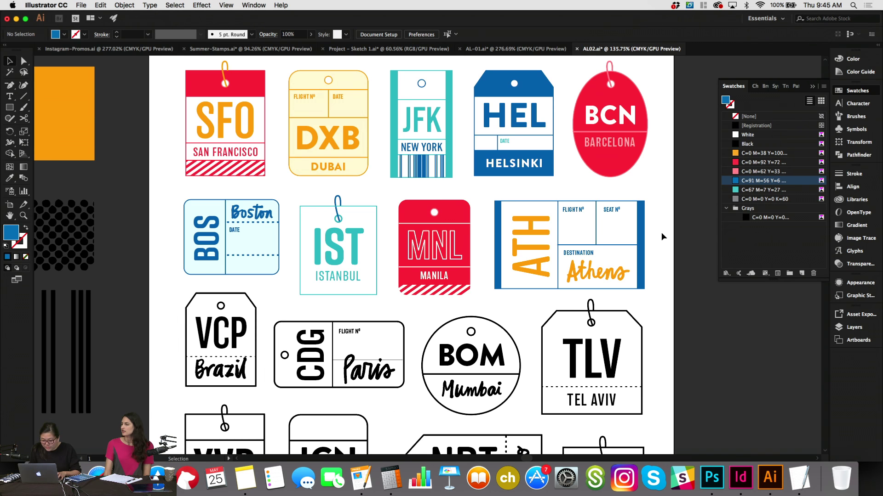
Delete the blue bar at the ATH tag's right end and shorten the horizontal divider above DESTINATION from that end.
{"action": "left_click", "coordinate": [641, 233]}
{"action": "key", "text": "Delete"}
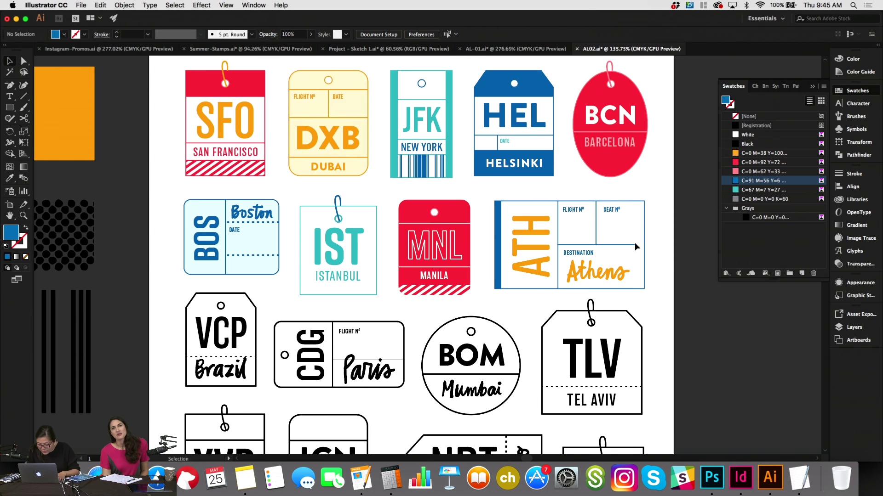
{"action": "left_click", "coordinate": [635, 244]}
{"action": "left_click_drag", "start_coordinate": [636, 244], "coordinate": [626, 271]}
Scale the Athens lettering down to about 91.8 × 32.8 pt and nudge it slightly left and down.
{"action": "left_click", "coordinate": [623, 271]}
{"action": "key", "text": "Left"}
{"action": "key", "text": "Left"}
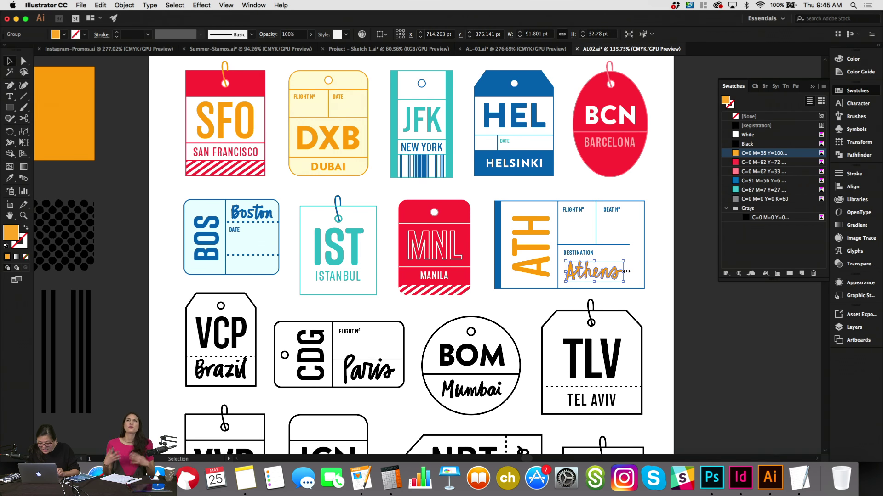
{"action": "key", "text": "Down"}
Copy the JFK tag's barcode to the ATH tag's right end, rotated a quarter turn and narrowed to stay inside the outline.
{"action": "left_click", "coordinate": [431, 166]}
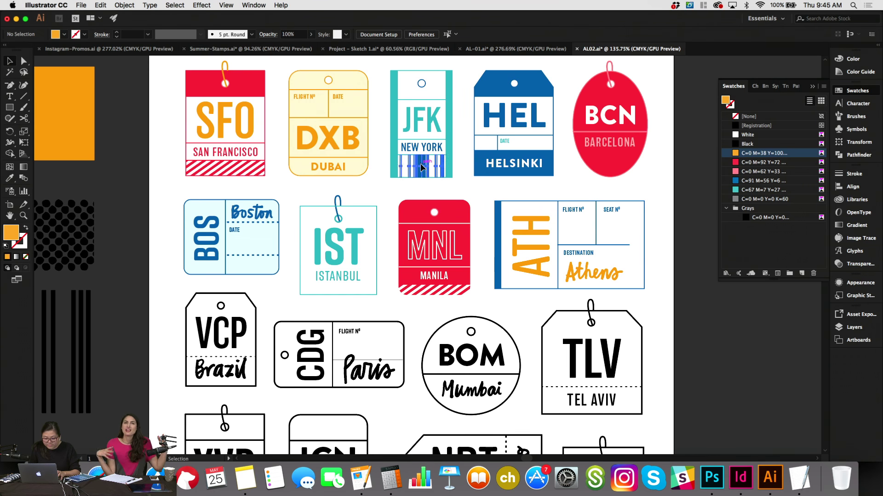
{"action": "left_click_drag", "start_coordinate": [431, 167], "coordinate": [645, 285]}
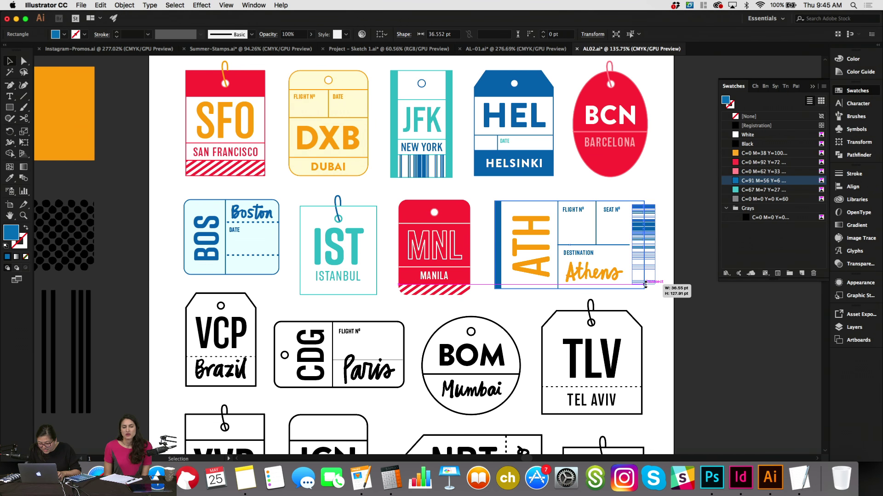
{"action": "left_click_drag", "start_coordinate": [654, 245], "coordinate": [644, 244]}
{"action": "left_click", "coordinate": [660, 244]}
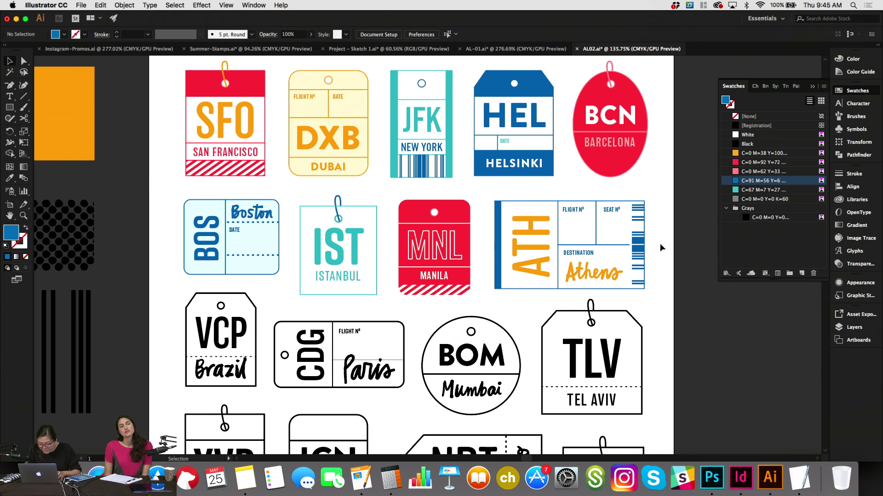
Copy the ATH tag's vertical divider to the barcode's inner edge and extend the horizontal divider to meet it.
{"action": "left_click", "coordinate": [559, 239]}
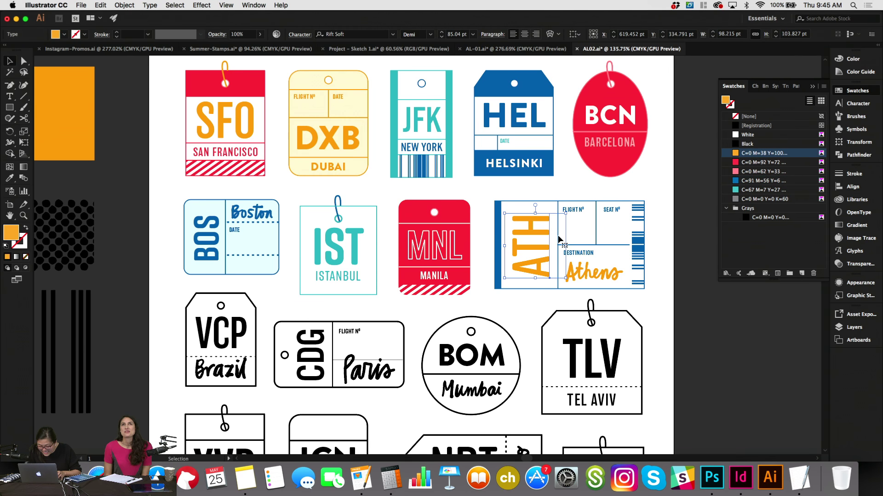
{"action": "left_click_drag", "start_coordinate": [560, 212], "coordinate": [639, 212]}
{"action": "key", "text": "super+shift+a"}
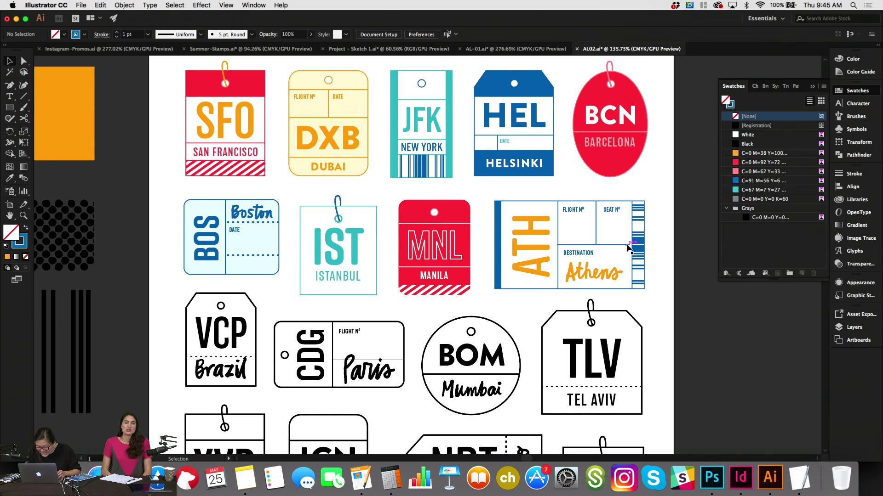
{"action": "left_click", "coordinate": [631, 246]}
{"action": "left_click_drag", "start_coordinate": [632, 247], "coordinate": [632, 247]}
{"action": "key", "text": "super+shift+a"}
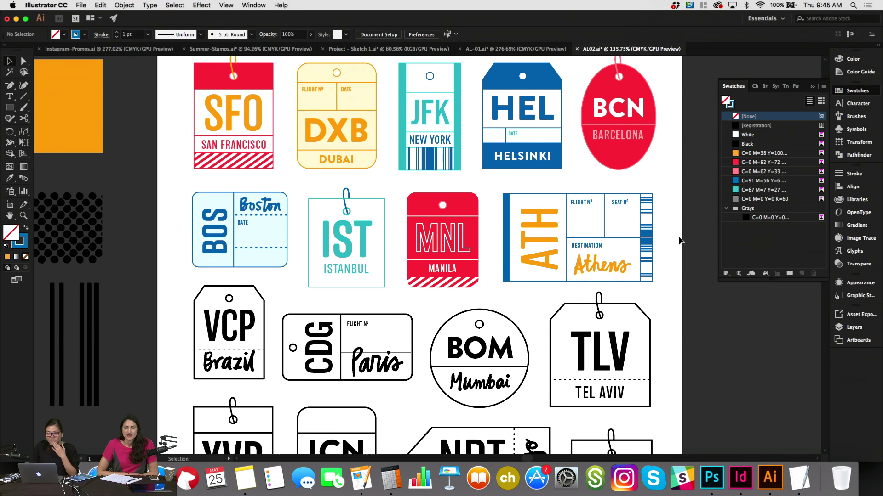
{"action": "scroll", "coordinate": [681, 241], "scroll_direction": "down", "scroll_amount": 2}
{"action": "scroll", "coordinate": [681, 241], "scroll_direction": "left", "scroll_amount": 2}
{"action": "scroll", "coordinate": [681, 241], "scroll_direction": "up", "scroll_amount": 2}
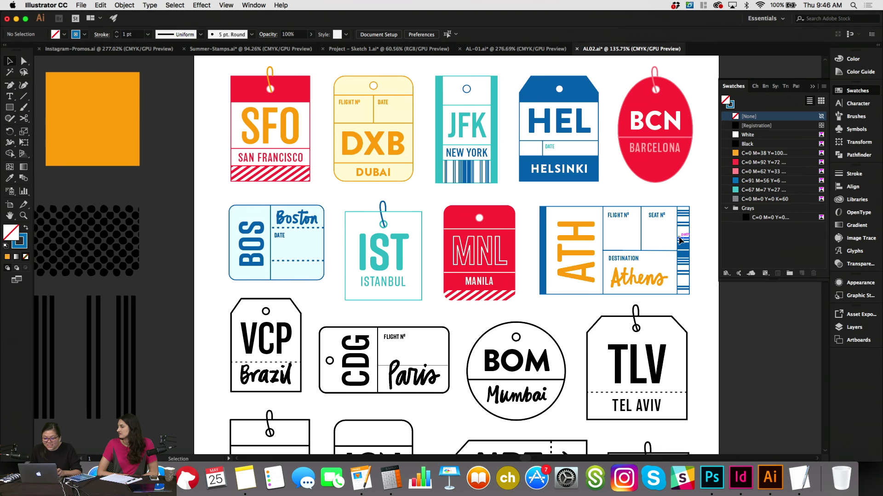
{"action": "scroll", "coordinate": [679, 240], "scroll_direction": "up", "scroll_amount": 3}
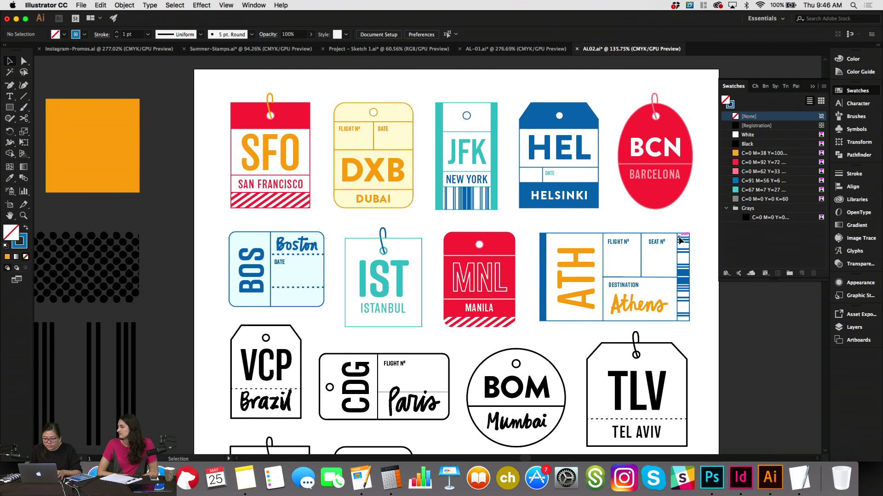
{"action": "scroll", "coordinate": [679, 240], "scroll_direction": "down", "scroll_amount": 10}
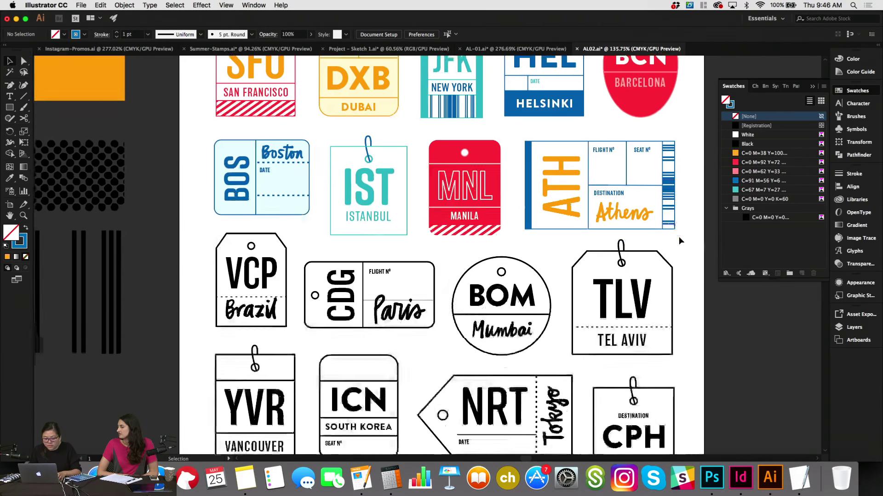
Review the colored tags against the rows of tags that are still black and white.
{"action": "scroll", "coordinate": [678, 236], "scroll_direction": "down", "scroll_amount": 3}
{"action": "scroll", "coordinate": [679, 236], "scroll_direction": "up", "scroll_amount": 8}
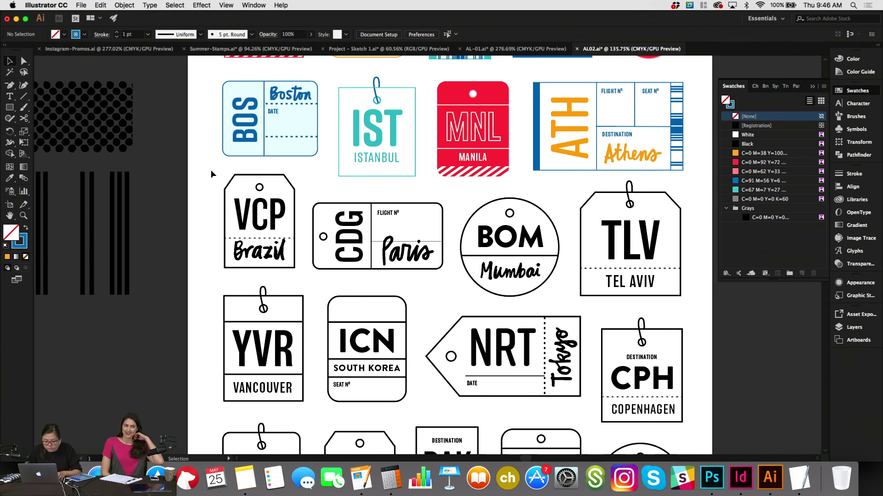
{"action": "left_click", "coordinate": [301, 185]}
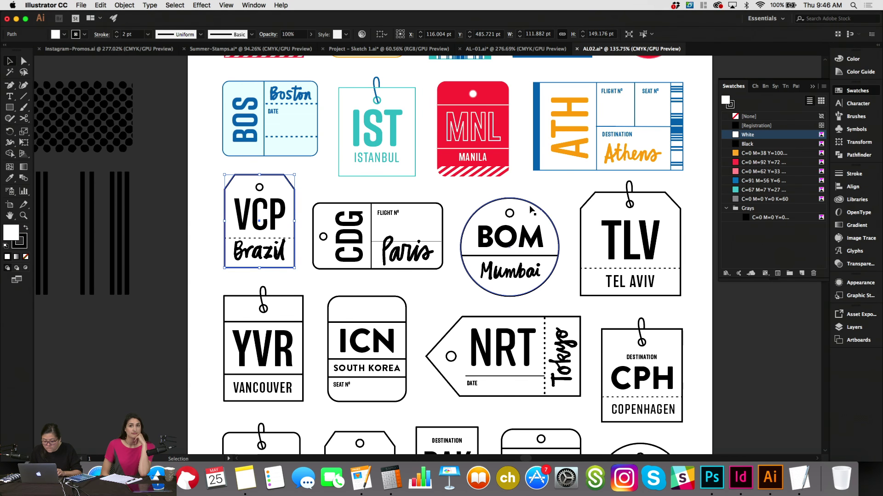
{"action": "left_click_drag", "start_coordinate": [210, 189], "coordinate": [685, 340]}
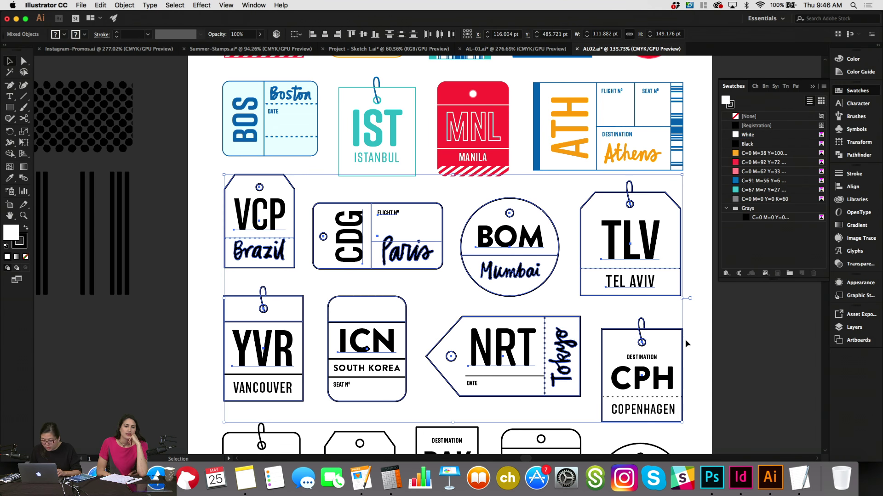
{"action": "left_click", "coordinate": [700, 288]}
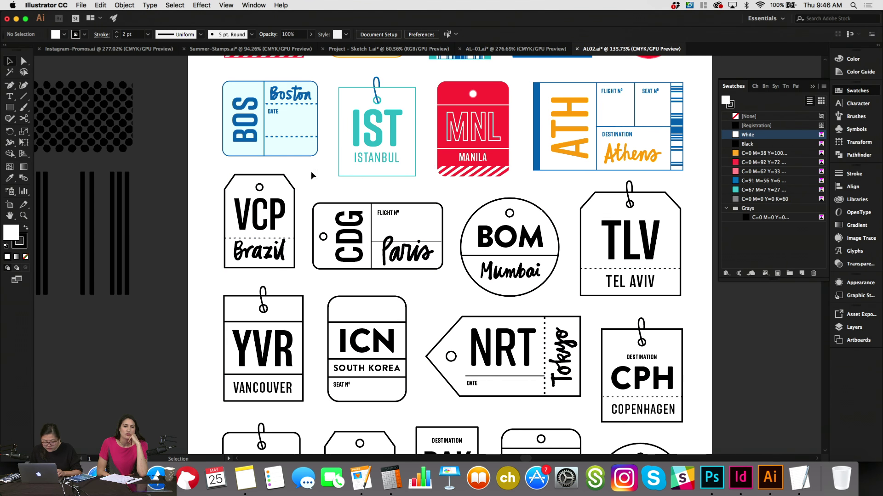
{"action": "left_click_drag", "start_coordinate": [215, 171], "coordinate": [678, 337]}
{"action": "scroll", "coordinate": [678, 338], "scroll_direction": "up", "scroll_amount": 5}
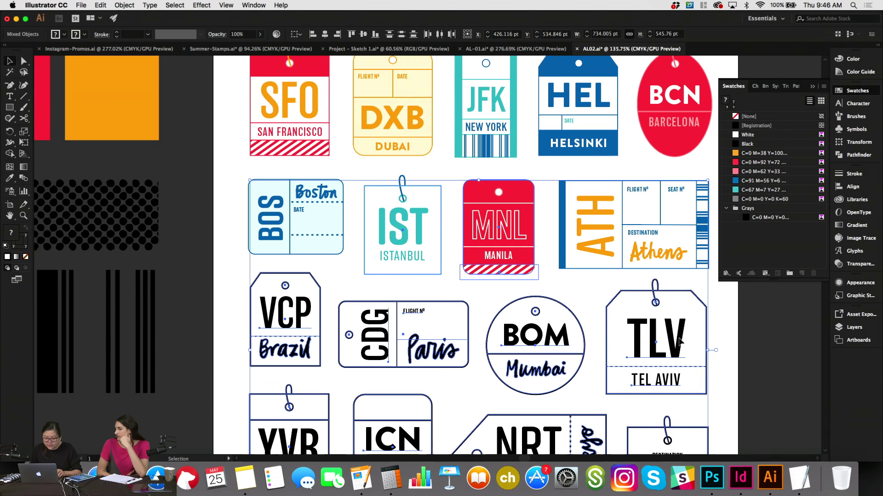
{"action": "left_click", "coordinate": [572, 165]}
{"action": "scroll", "coordinate": [567, 169], "scroll_direction": "down", "scroll_amount": 2}
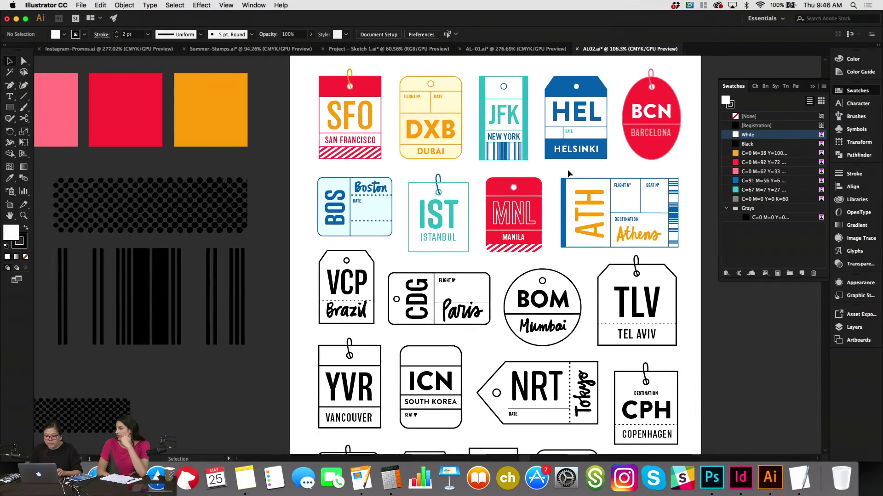
{"action": "scroll", "coordinate": [567, 169], "scroll_direction": "down", "scroll_amount": 1}
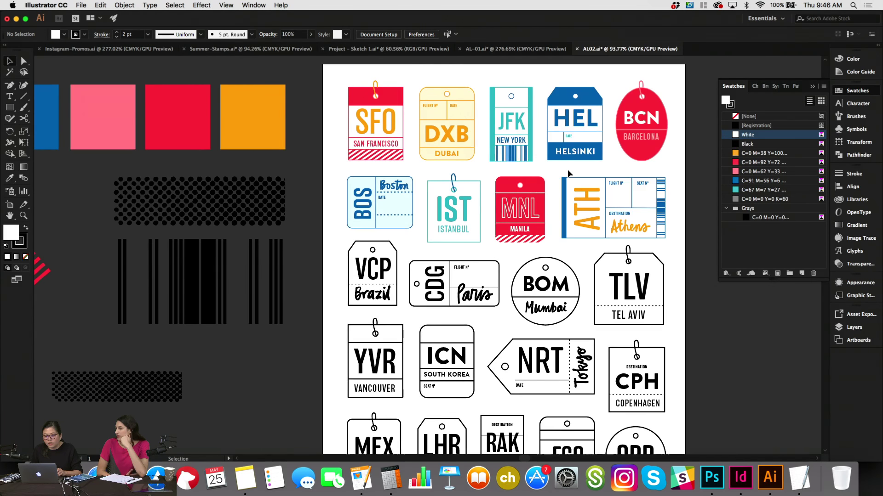
{"action": "left_click", "coordinate": [544, 183]}
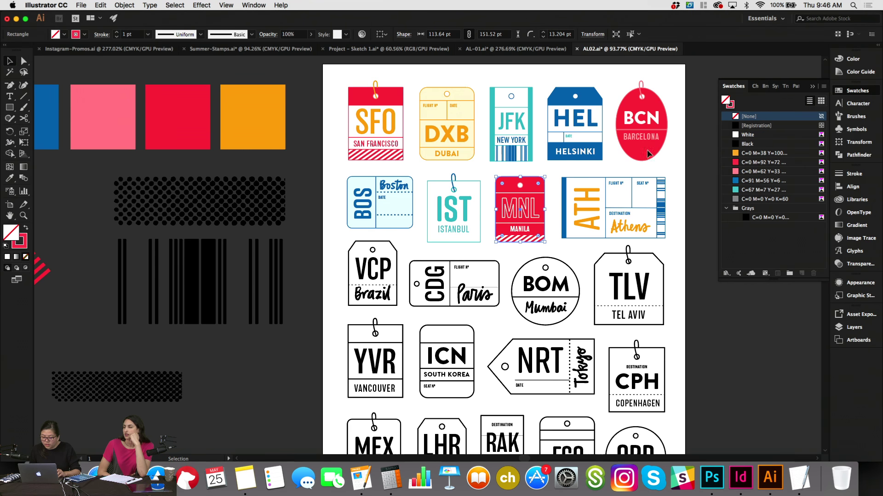
{"action": "double_click", "coordinate": [537, 193]}
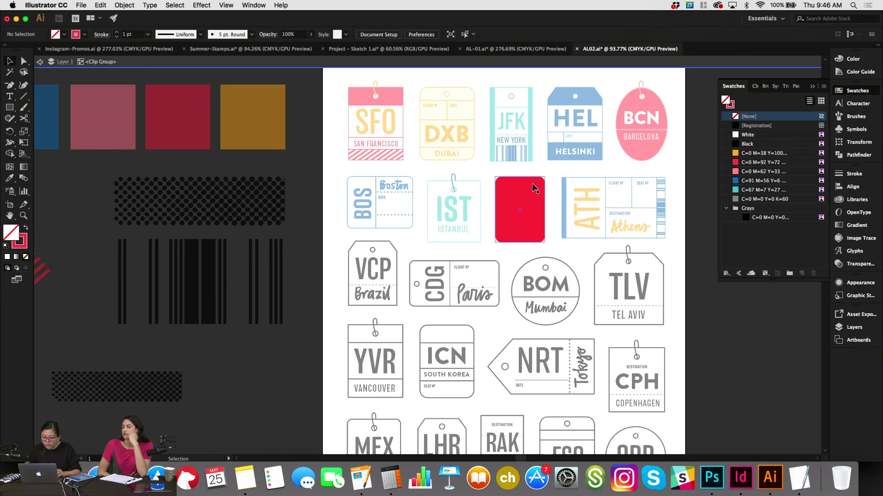
{"action": "left_click", "coordinate": [775, 170]}
{"action": "key", "text": "Escape"}
{"action": "key", "text": "super+z"}
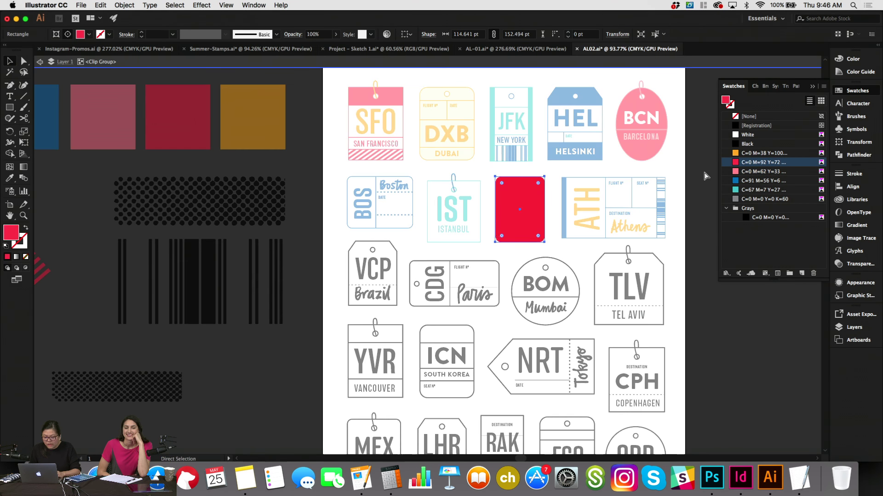
{"action": "key", "text": "Escape"}
{"action": "left_click", "coordinate": [691, 167]}
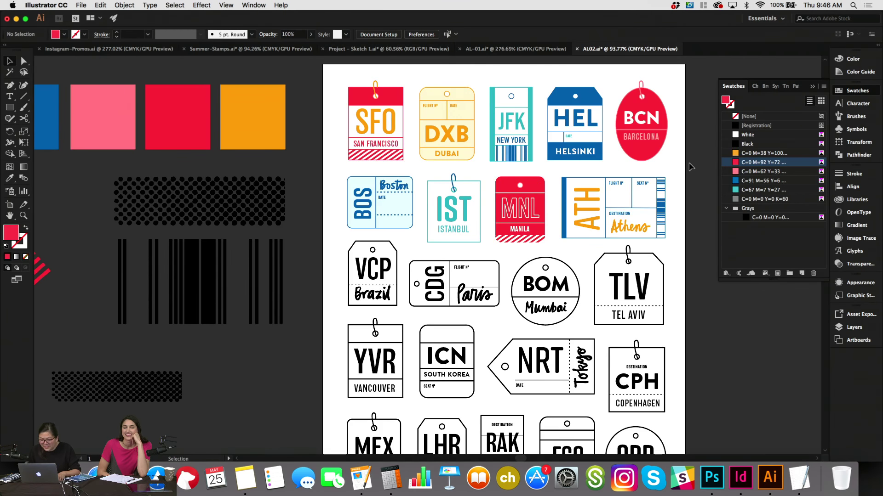
{"action": "scroll", "coordinate": [684, 164], "scroll_direction": "up", "scroll_amount": 1}
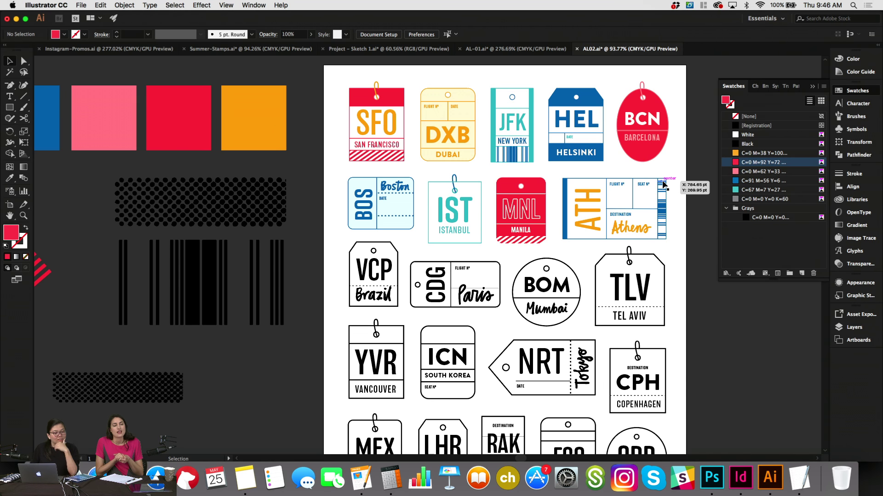
{"action": "left_click", "coordinate": [482, 238]}
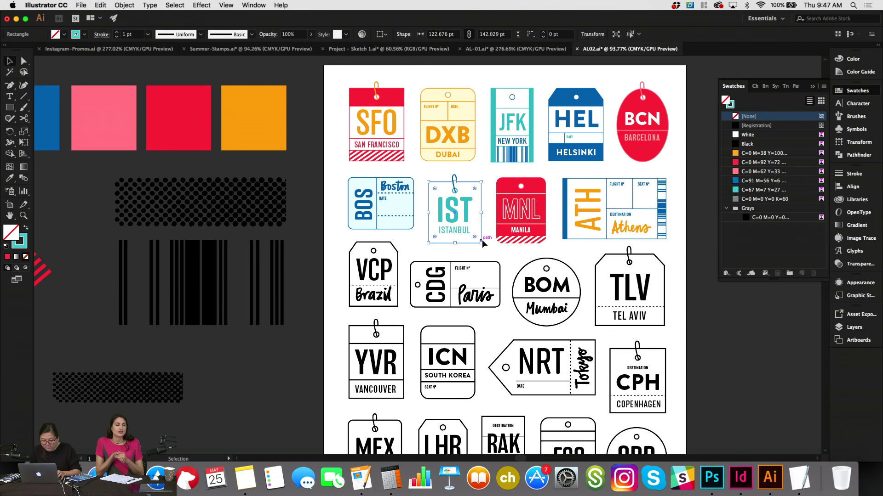
{"action": "left_click", "coordinate": [488, 249]}
Fill the VCP tag shape with pink C=0 M=62 Y=33 and give it a red C=0 M=92 Y=72 outline.
{"action": "left_click", "coordinate": [388, 243]}
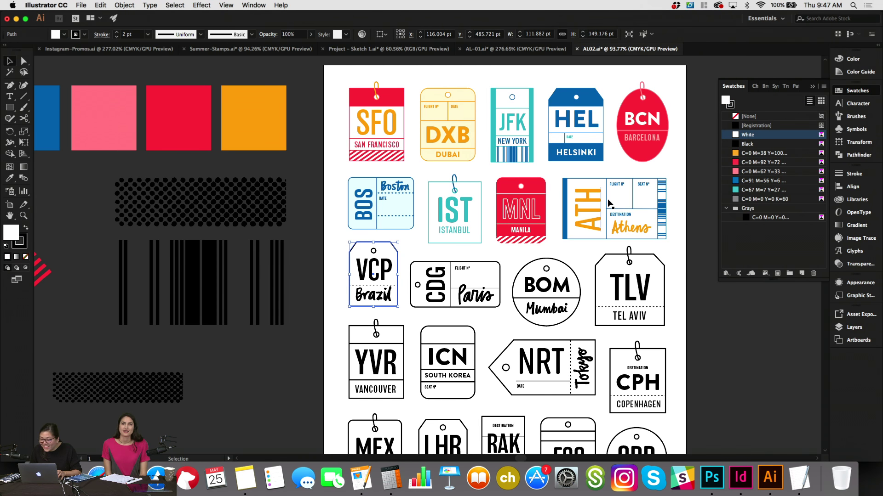
{"action": "left_click", "coordinate": [740, 171]}
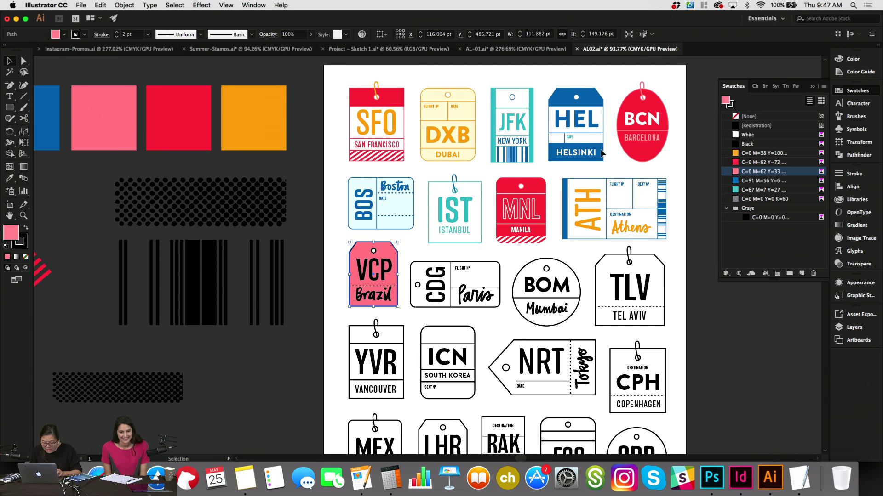
{"action": "left_click", "coordinate": [729, 105]}
{"action": "left_click", "coordinate": [752, 162]}
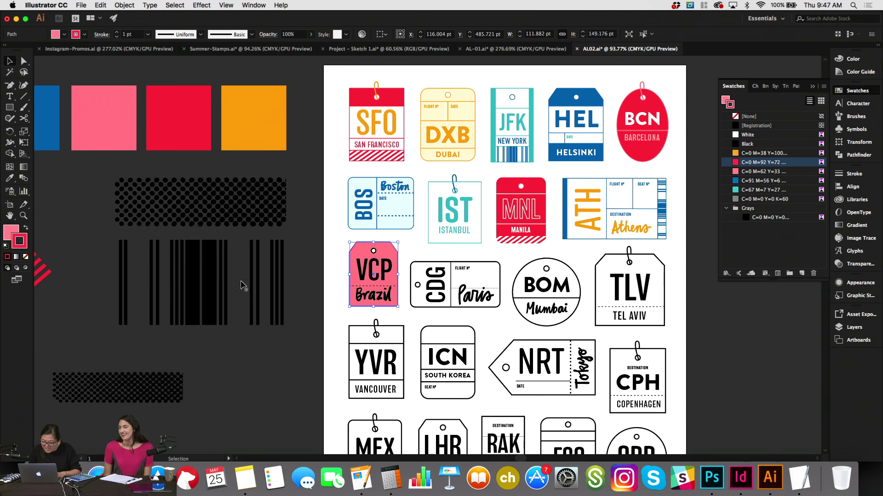
{"action": "left_click", "coordinate": [304, 334]}
Turn the VCP lettering into unfilled letters with a white outline.
{"action": "left_click", "coordinate": [385, 266]}
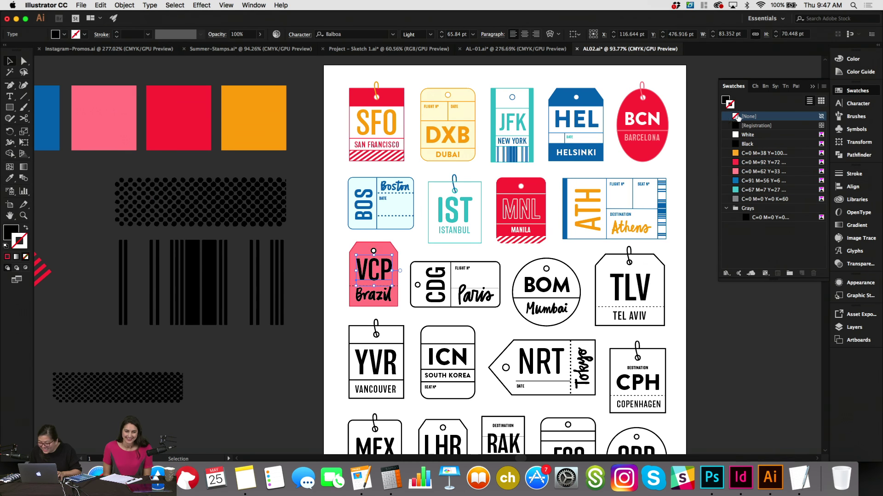
{"action": "left_click", "coordinate": [724, 99]}
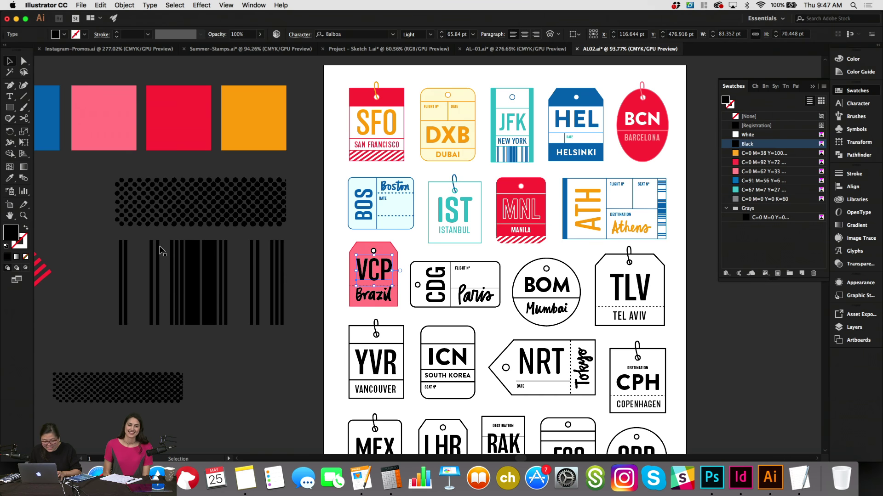
{"action": "left_click", "coordinate": [27, 228]}
{"action": "left_click", "coordinate": [730, 104]}
{"action": "left_click", "coordinate": [747, 135]}
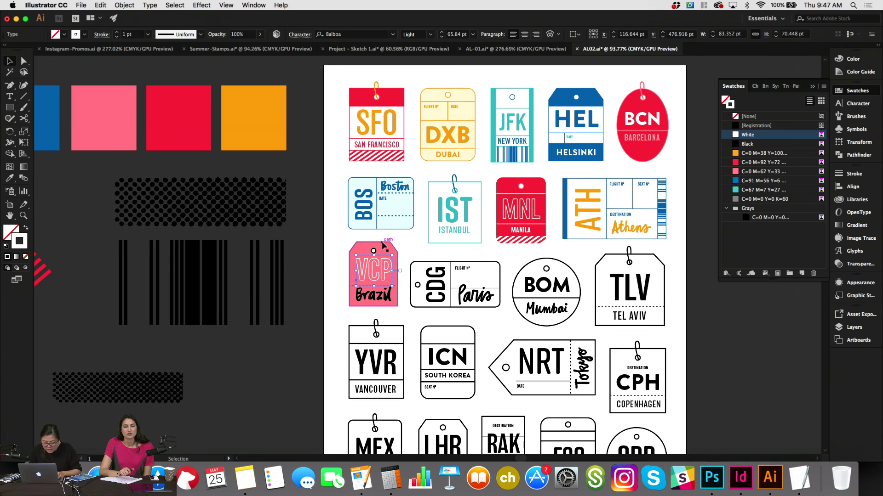
Give the VCP tag's hole a white fill and a red C=0 M=92 Y=72 outline.
{"action": "scroll", "coordinate": [374, 256], "scroll_direction": "up", "scroll_amount": 3}
{"action": "left_click", "coordinate": [370, 255]}
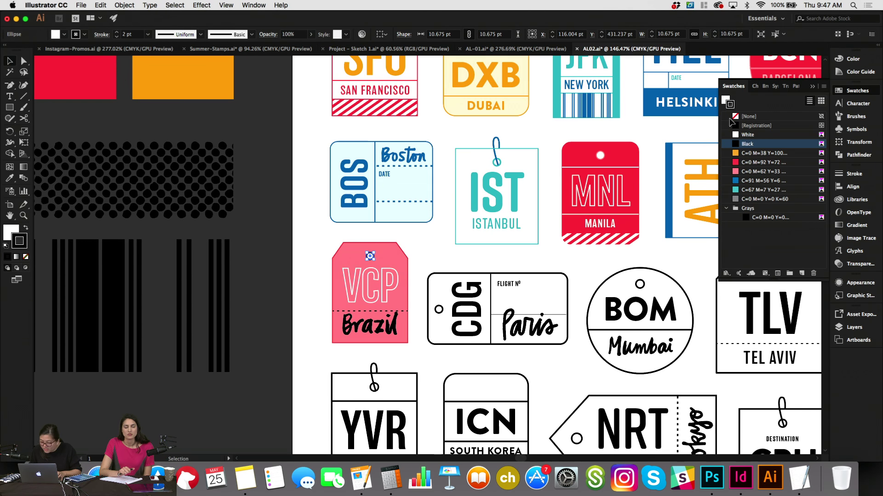
{"action": "left_click", "coordinate": [748, 117]}
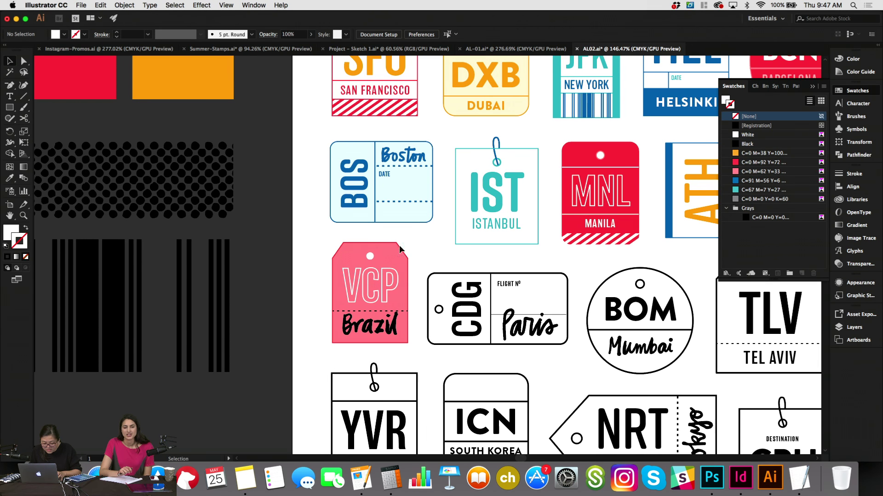
{"action": "left_click", "coordinate": [735, 161]}
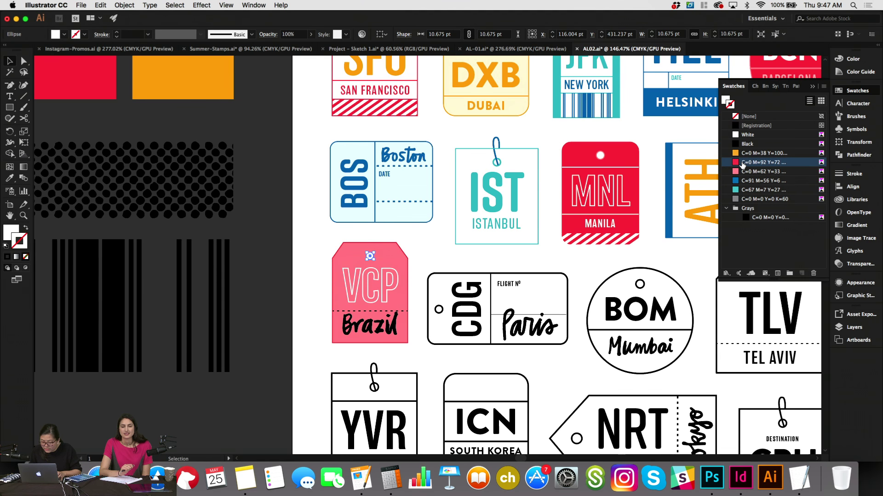
{"action": "left_click", "coordinate": [725, 99]}
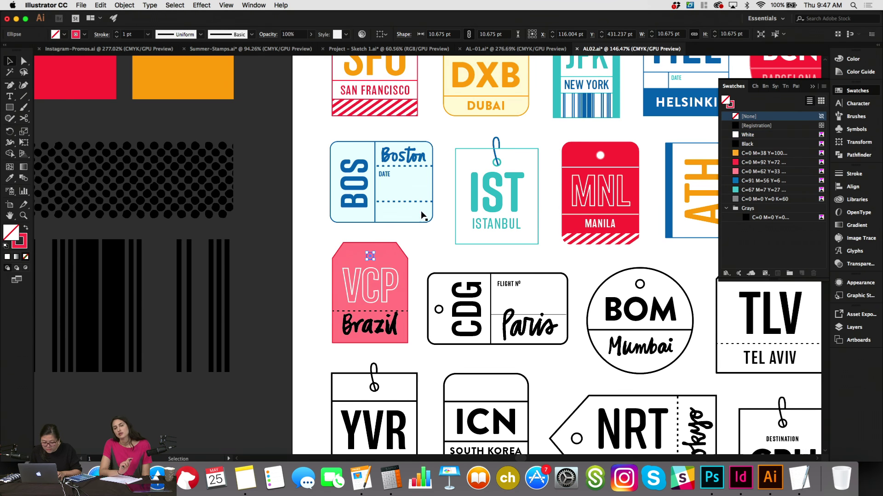
{"action": "left_click", "coordinate": [428, 230]}
Color the VCP tag's dashed divider white.
{"action": "left_click", "coordinate": [404, 314]}
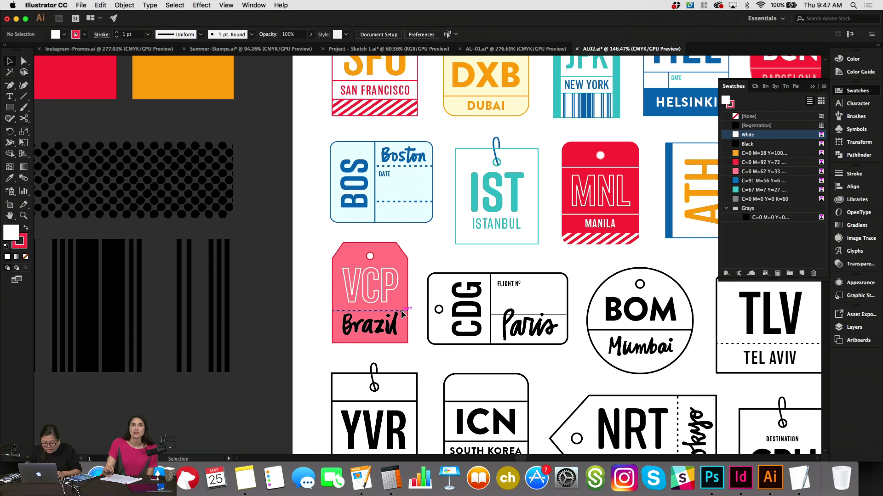
{"action": "left_click", "coordinate": [729, 105]}
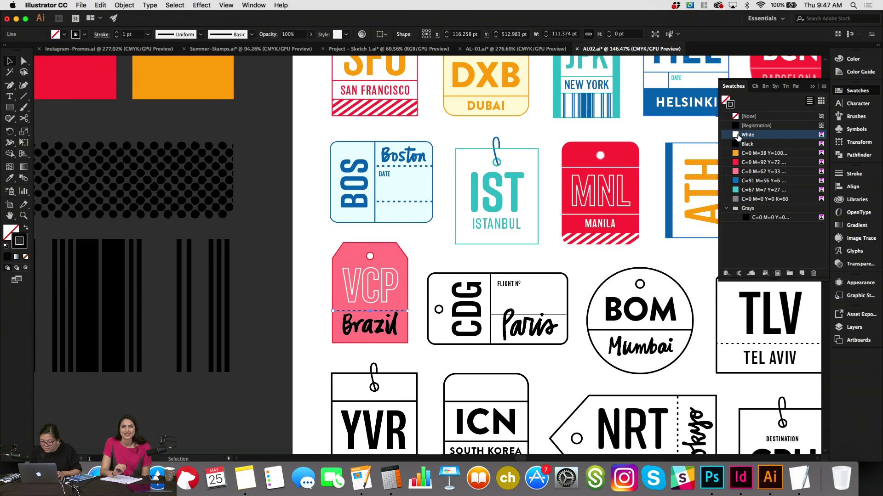
{"action": "left_click", "coordinate": [412, 334]}
Enlarge the Brazil lettering to about 89 × 37.1 pt and nudge it up and left on the VCP tag.
{"action": "left_click", "coordinate": [394, 330]}
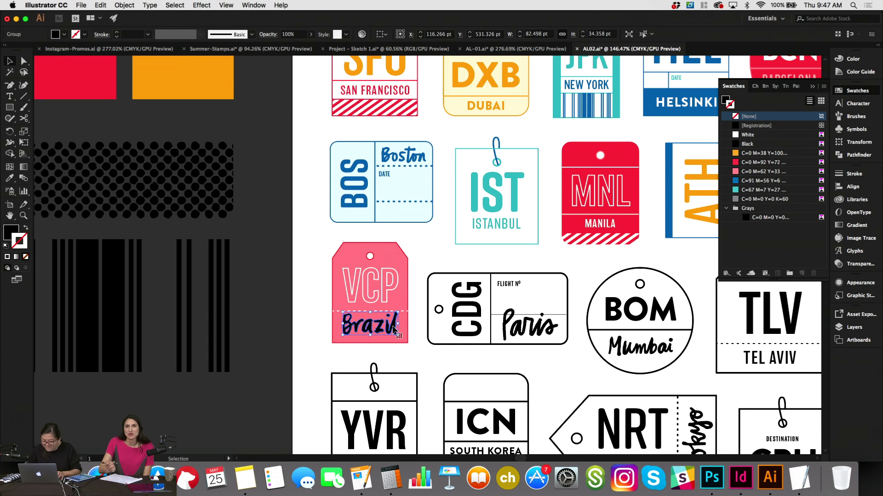
{"action": "key", "text": "super+equal"}
{"action": "mouse_move", "coordinate": [467, 257]}
{"action": "left_mouse_down"}
{"action": "mouse_move", "coordinate": [506, 258]}
{"action": "mouse_move", "coordinate": [473, 258]}
{"action": "left_mouse_up"}
{"action": "key", "text": "Up"}
{"action": "key", "text": "Up"}
{"action": "key", "text": "Up"}
{"action": "key", "text": "Up"}
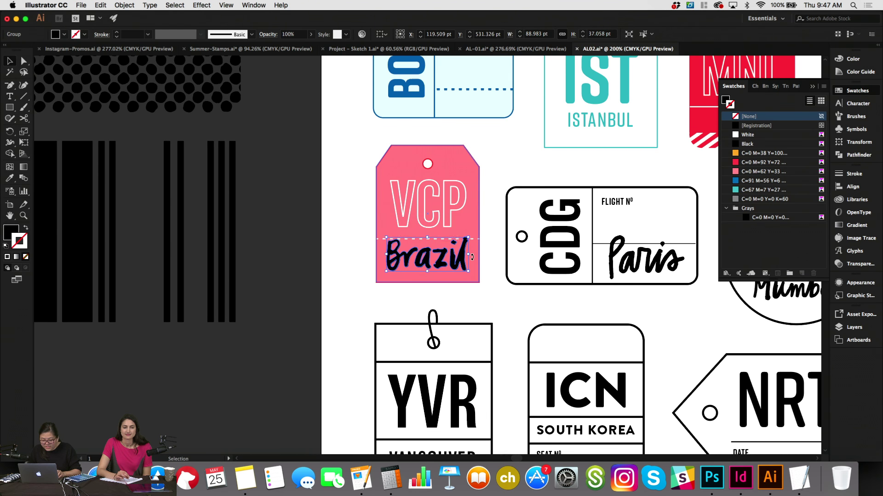
Fill the Brazil lettering with the White swatch after testing red C=0 M=92 Y=72 on it.
{"action": "left_click", "coordinate": [726, 100]}
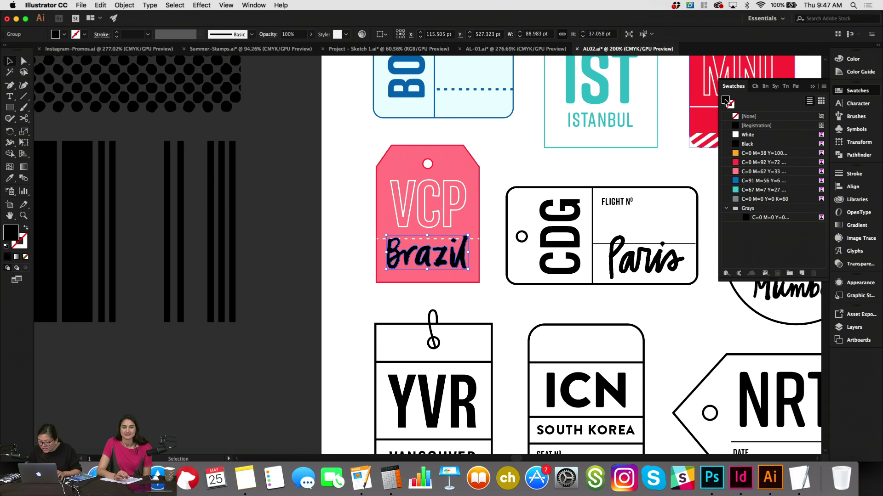
{"action": "left_click", "coordinate": [737, 162]}
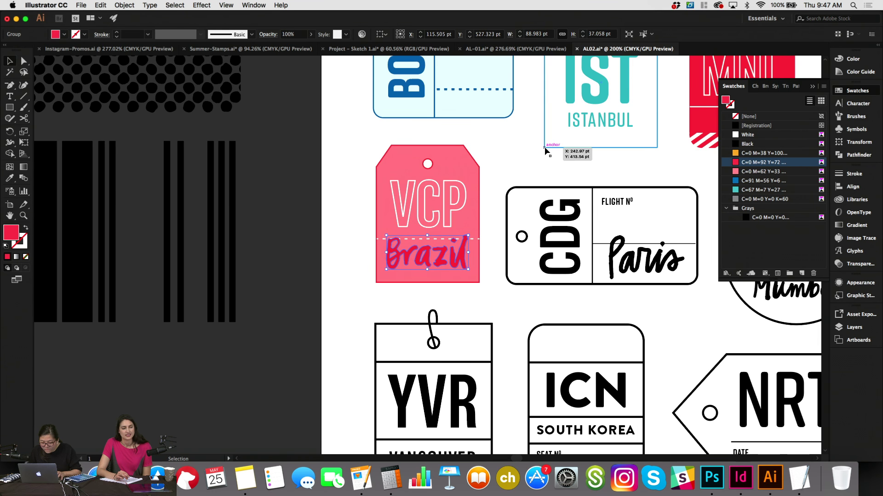
{"action": "left_click", "coordinate": [745, 135]}
{"action": "key", "text": "super+minus"}
{"action": "key", "text": "super+minus"}
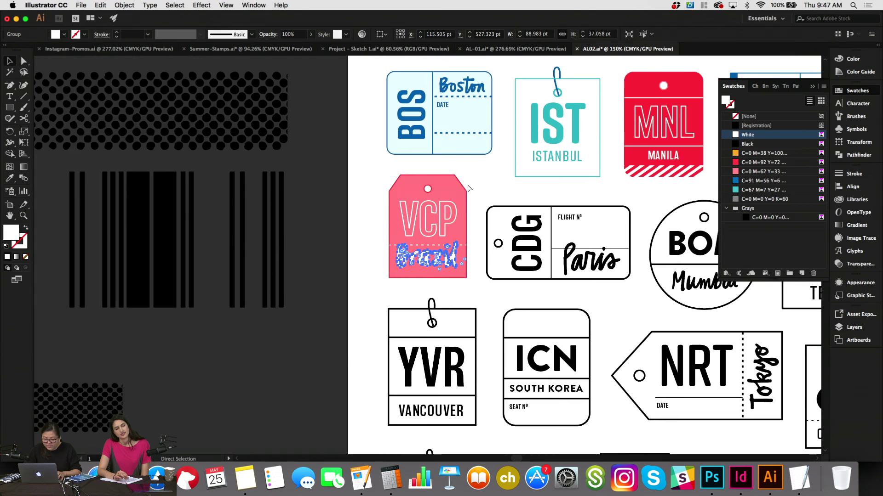
{"action": "scroll", "coordinate": [468, 214], "scroll_direction": "right", "scroll_amount": 3}
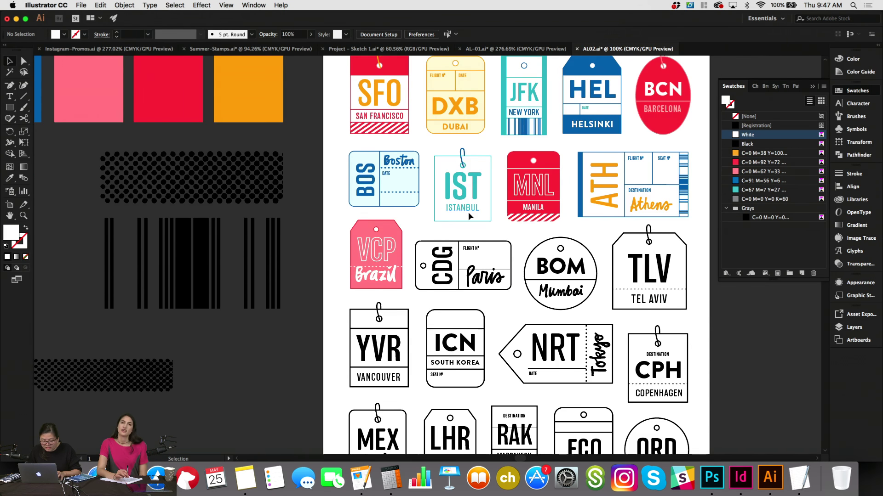
Recolor the VCP tag's dashed divider with the red C=0 M=92 Y=72 swatch.
{"action": "left_click", "coordinate": [382, 268]}
{"action": "left_click", "coordinate": [728, 105]}
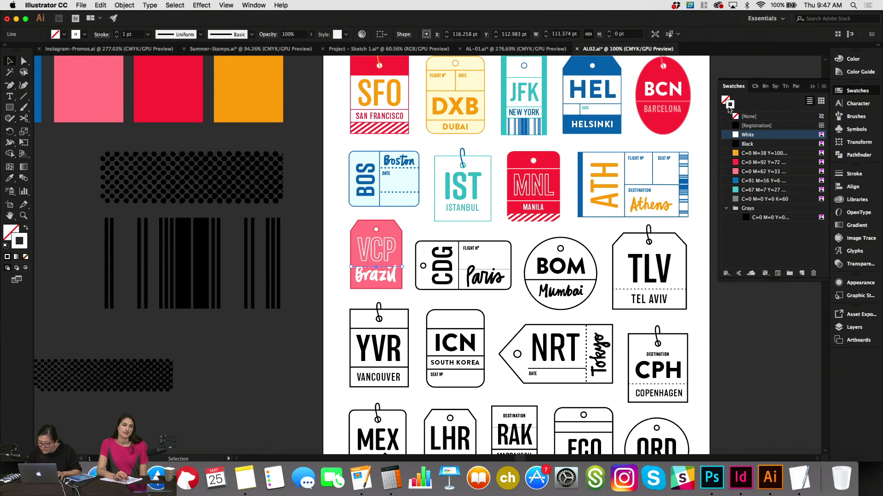
{"action": "left_click", "coordinate": [735, 164]}
{"action": "left_click", "coordinate": [701, 228]}
{"action": "scroll", "coordinate": [701, 227], "scroll_direction": "right", "scroll_amount": 2}
{"action": "scroll", "coordinate": [701, 227], "scroll_direction": "down", "scroll_amount": 1}
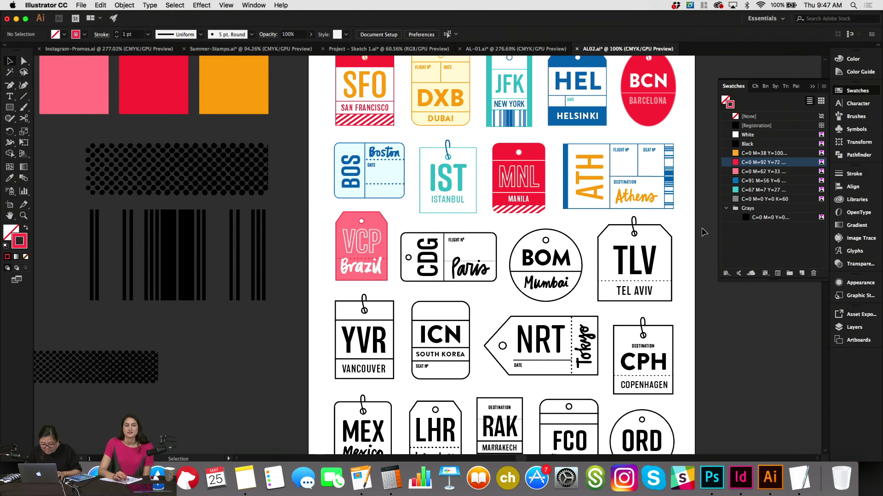
Fill the CDG tag's background with the orange C=0 M=38 Y=100 swatch.
{"action": "left_click", "coordinate": [416, 275]}
{"action": "scroll", "coordinate": [411, 284], "scroll_direction": "left", "scroll_amount": 2}
{"action": "scroll", "coordinate": [412, 284], "scroll_direction": "up", "scroll_amount": 1}
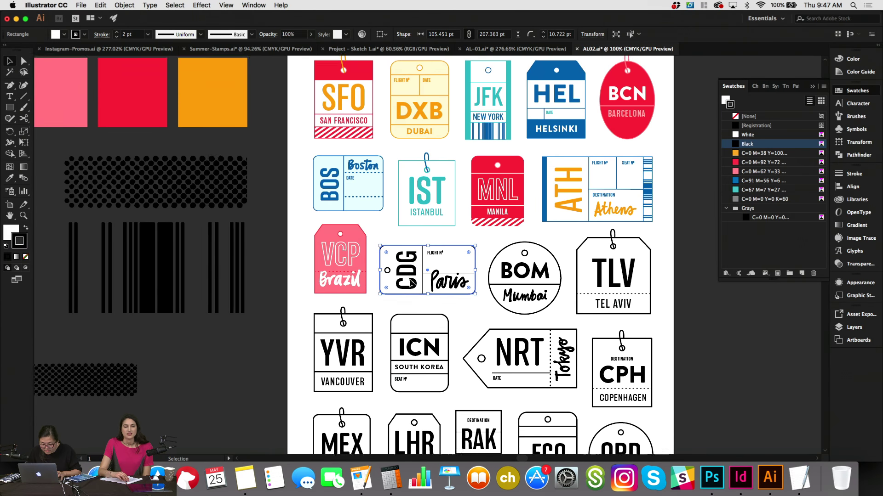
{"action": "scroll", "coordinate": [412, 284], "scroll_direction": "up", "scroll_amount": 1}
{"action": "left_click", "coordinate": [725, 100]}
{"action": "left_click", "coordinate": [733, 136]}
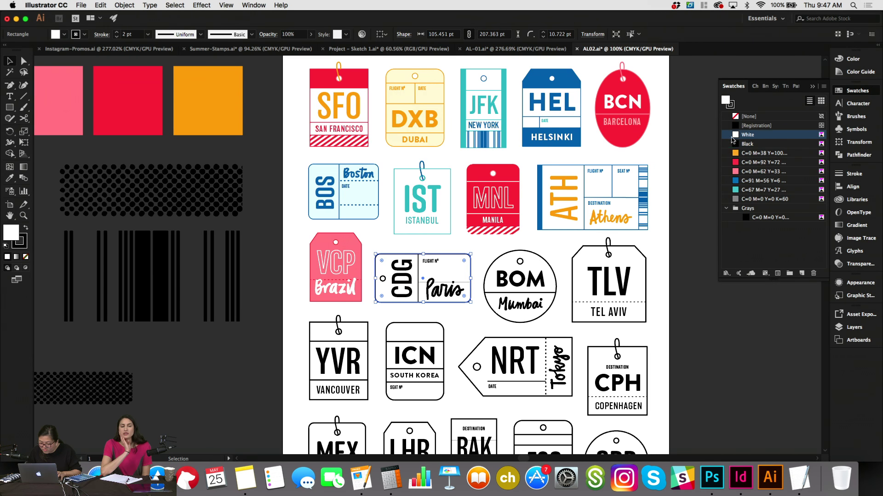
{"action": "left_click", "coordinate": [735, 153]}
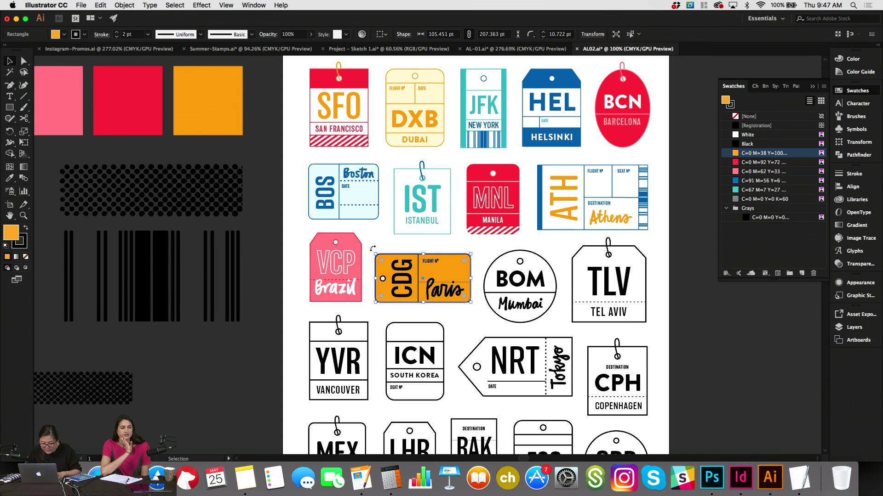
Fill the VCP tag's background with a lighter pink tint from the Color Guide.
{"action": "left_click", "coordinate": [357, 248]}
{"action": "left_click", "coordinate": [841, 72]}
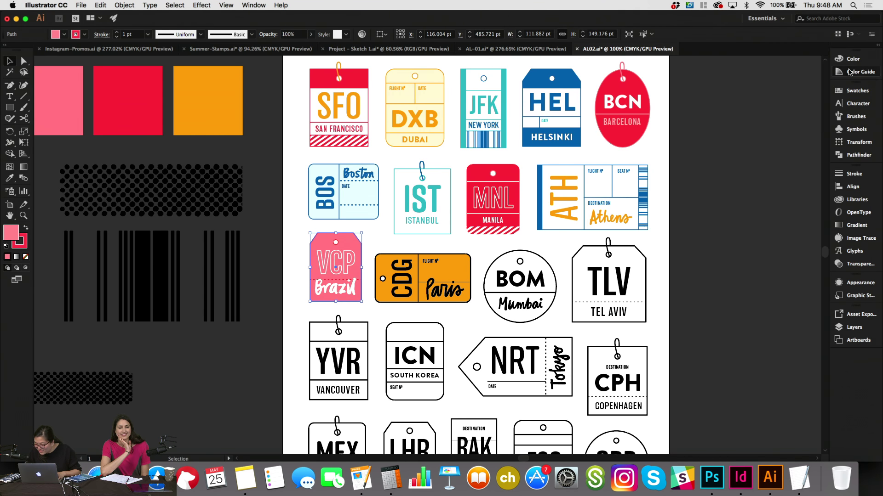
{"action": "left_click", "coordinate": [853, 92]}
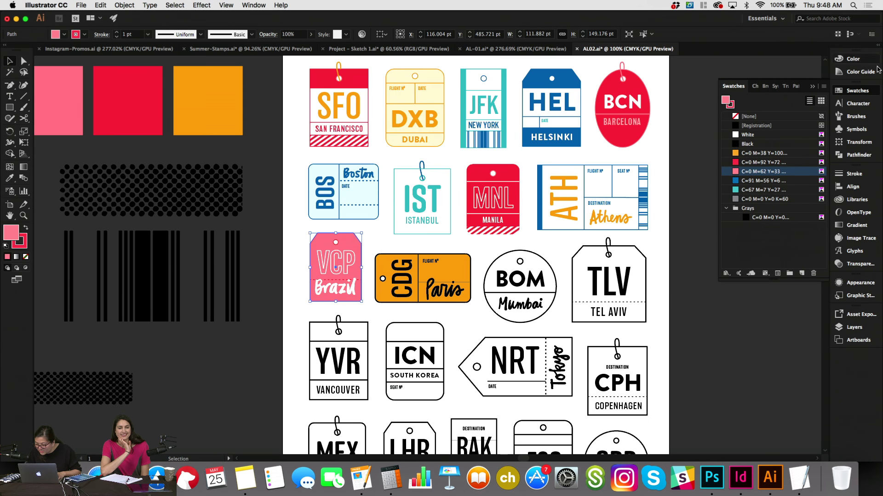
{"action": "left_click", "coordinate": [845, 73]}
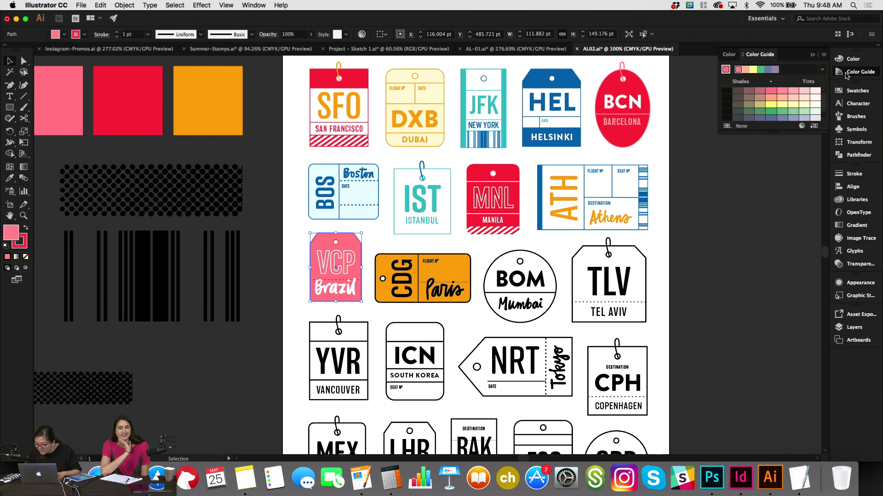
{"action": "left_click", "coordinate": [793, 92]}
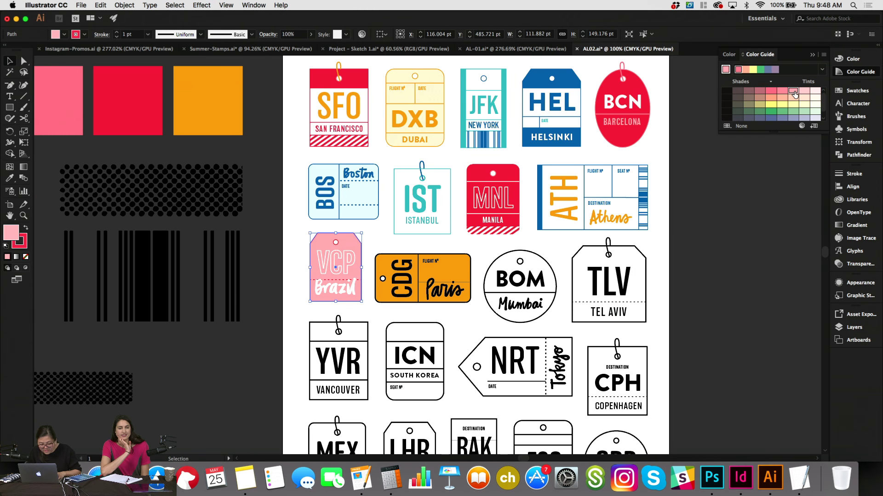
{"action": "left_click", "coordinate": [804, 92]}
{"action": "left_click", "coordinate": [793, 92]}
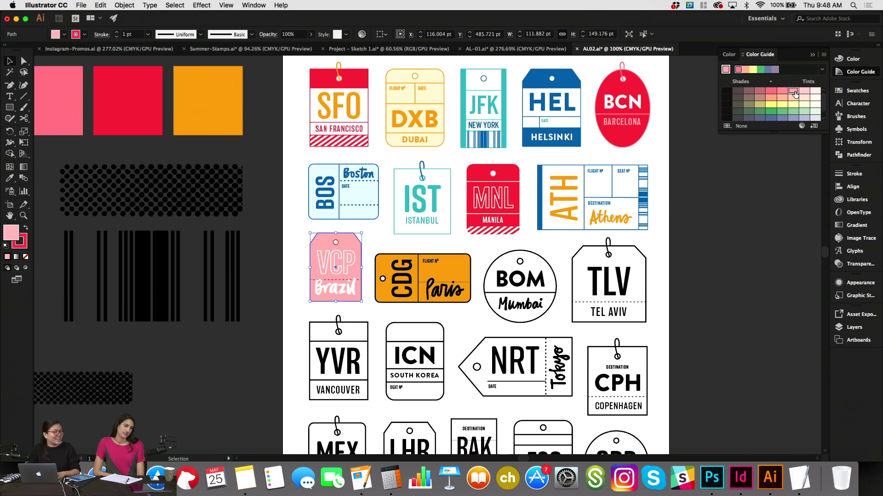
{"action": "left_click", "coordinate": [756, 265]}
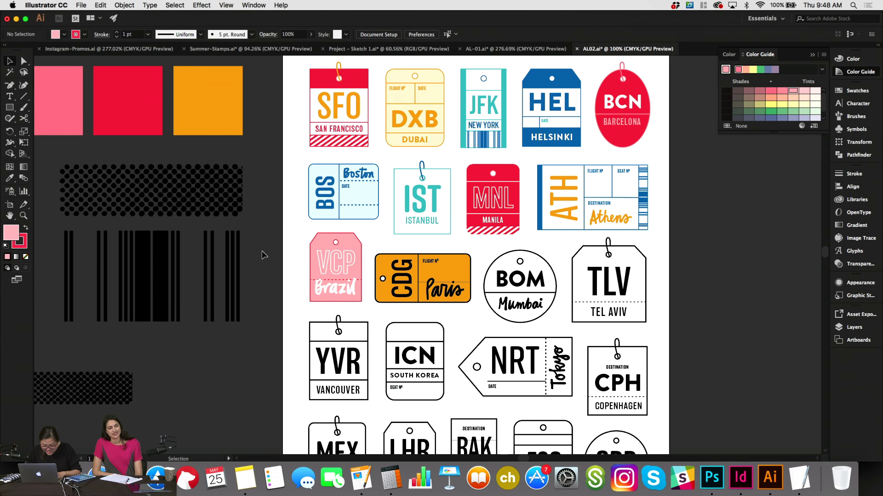
Recolor the outline of the VCP lettering with the red C=0 M=92 Y=72 swatch.
{"action": "left_click", "coordinate": [336, 262]}
{"action": "left_click", "coordinate": [858, 91]}
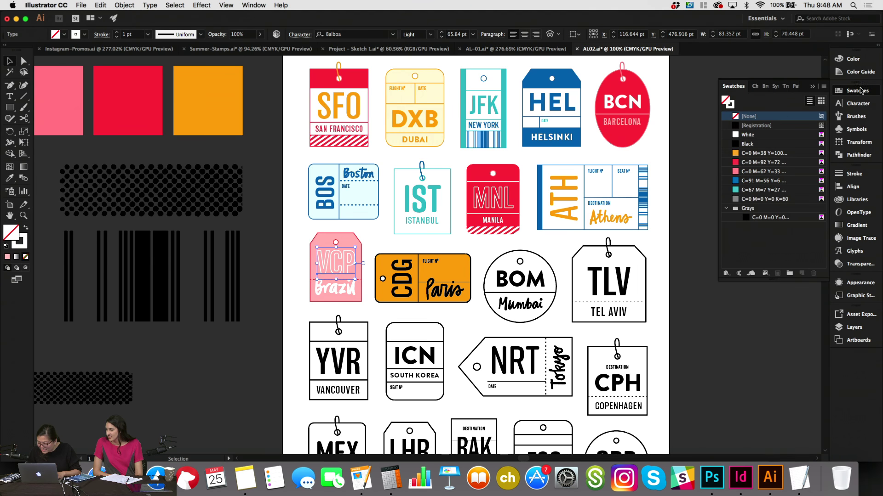
{"action": "left_click", "coordinate": [733, 107]}
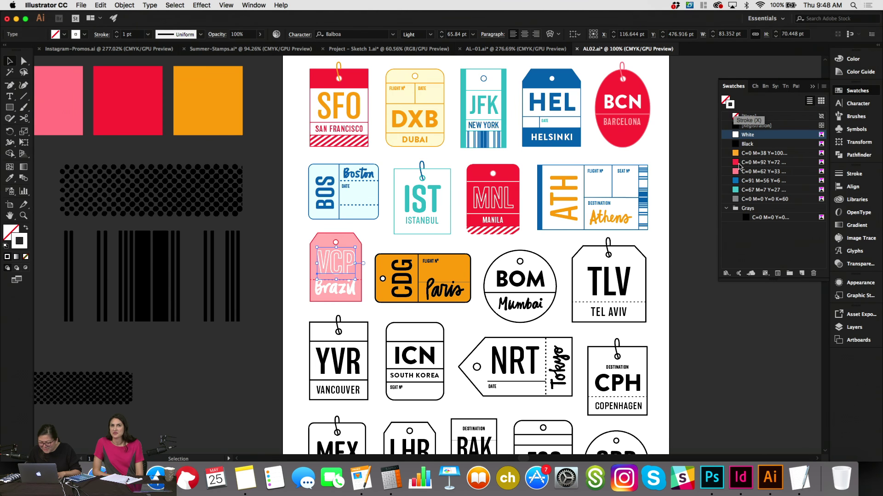
{"action": "left_click", "coordinate": [738, 163]}
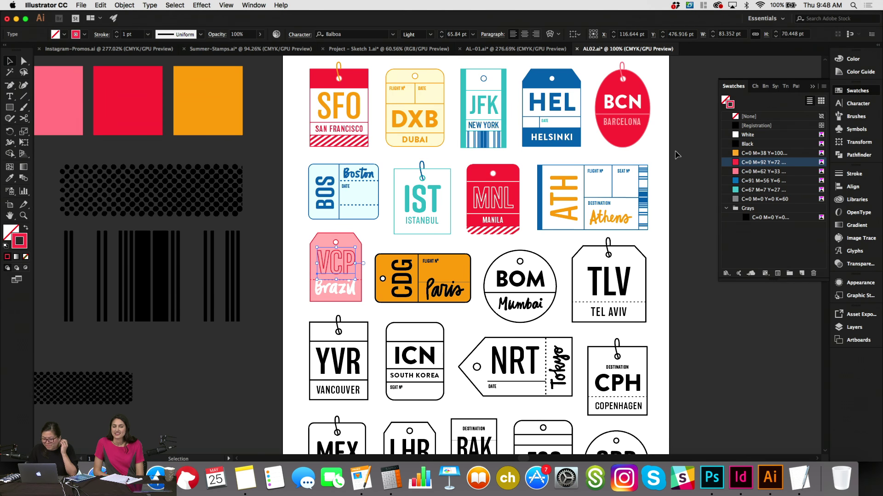
Lighten the VCP tag's background once more to a very pale pink tint from the Color Guide.
{"action": "left_click", "coordinate": [349, 243]}
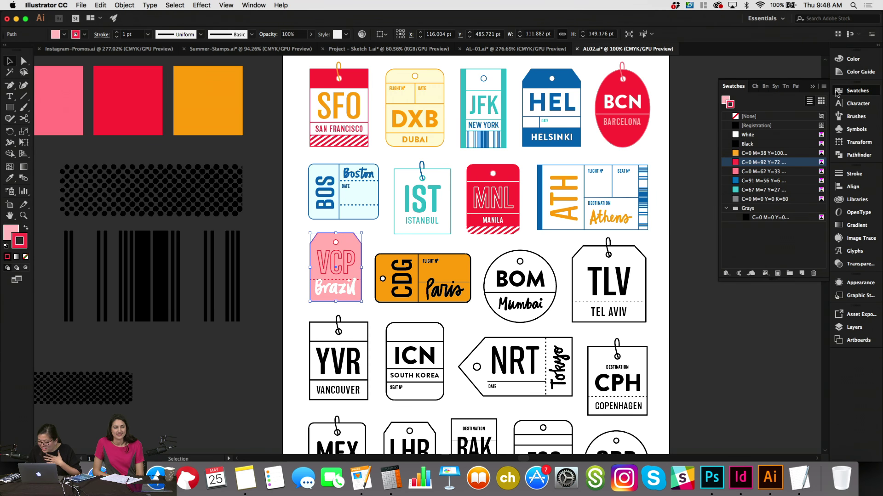
{"action": "left_click", "coordinate": [837, 72]}
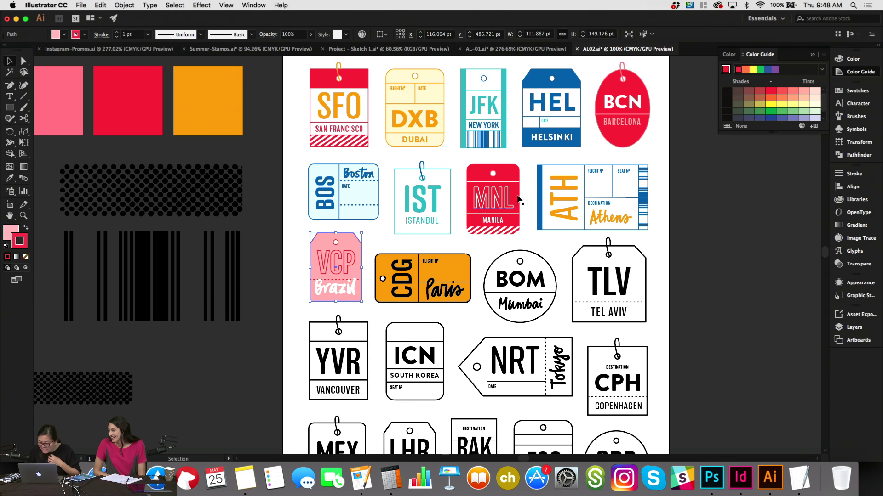
{"action": "left_click", "coordinate": [856, 91]}
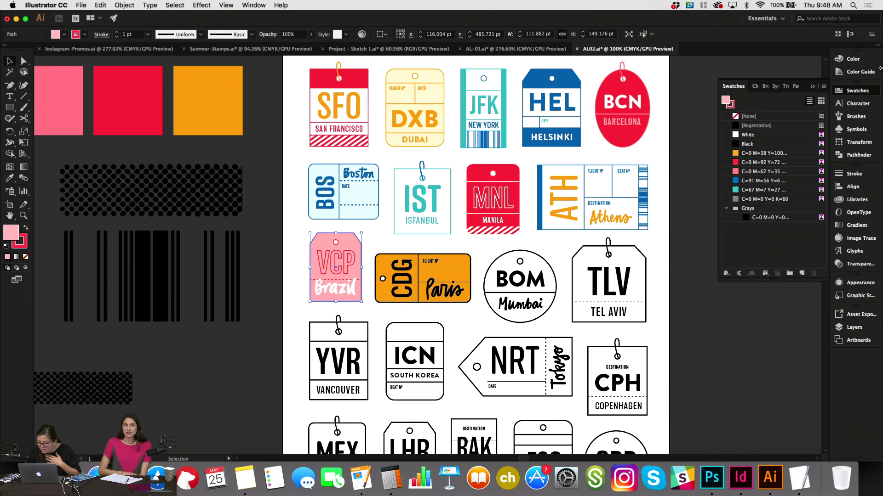
{"action": "left_click", "coordinate": [860, 72]}
{"action": "left_click", "coordinate": [793, 91]}
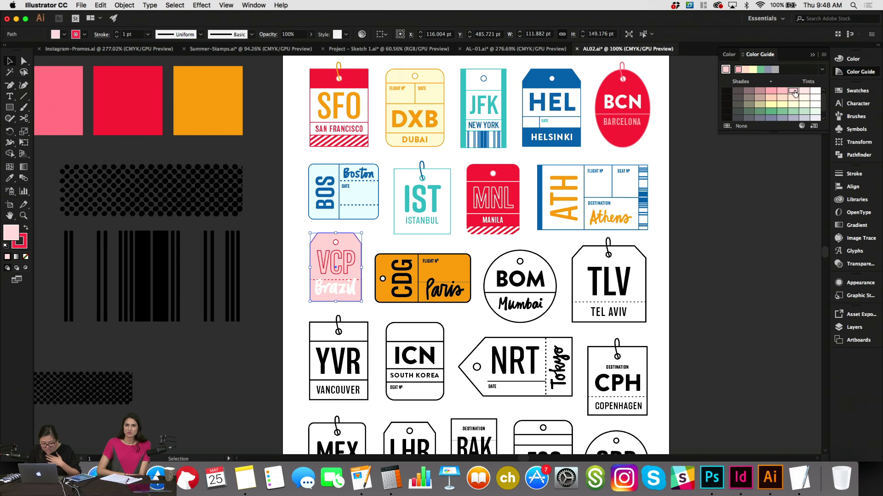
Fill the Brazil lettering on the VCP tag with the red C=0 M=92 Y=72 swatch.
{"action": "left_click", "coordinate": [350, 287]}
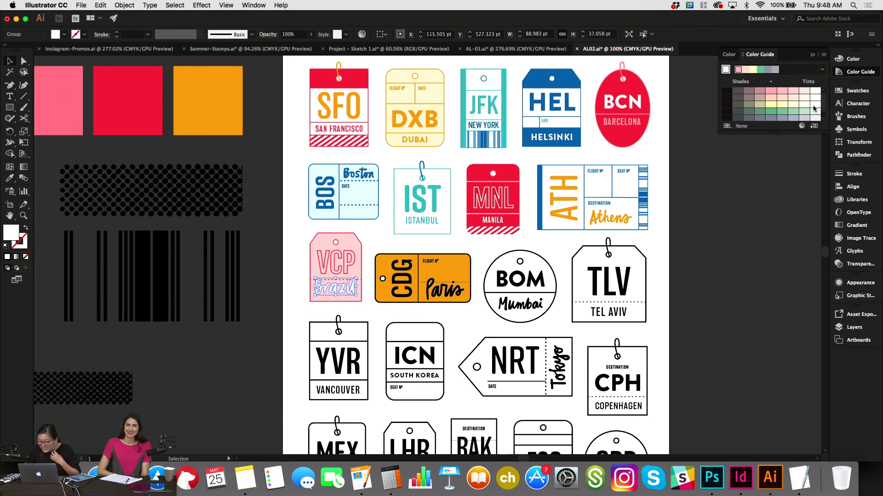
{"action": "left_click", "coordinate": [846, 92]}
{"action": "left_click", "coordinate": [746, 162]}
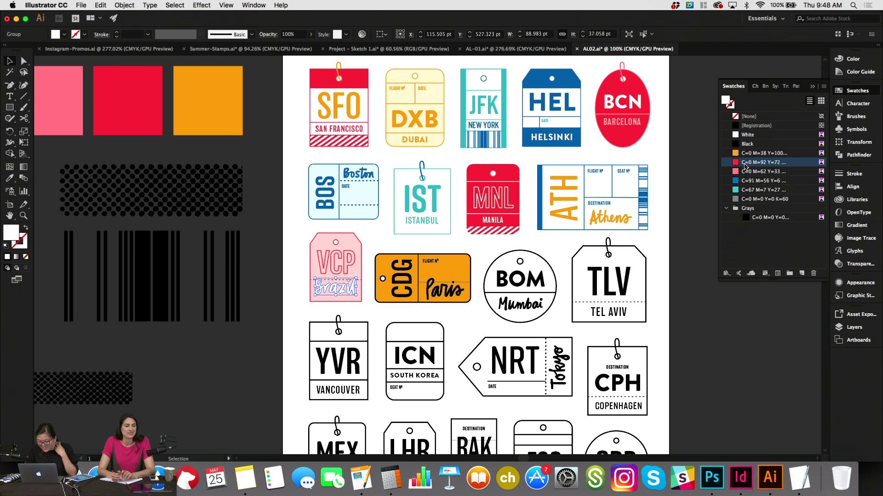
{"action": "left_click", "coordinate": [686, 292]}
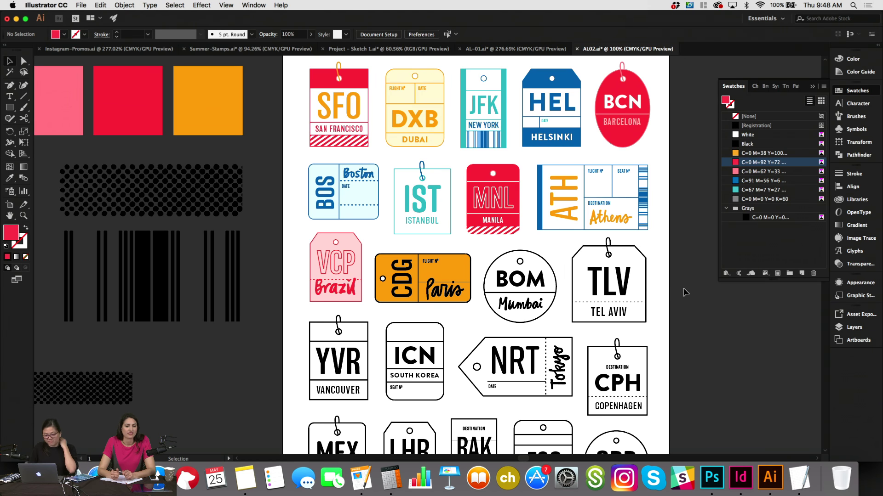
Set the CDG tag's outline to 1 pt and color it with the White swatch.
{"action": "left_click", "coordinate": [407, 264]}
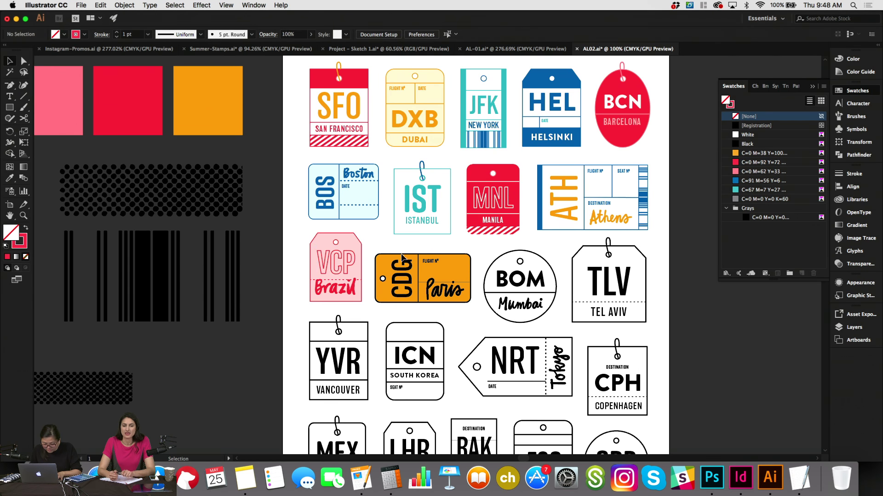
{"action": "left_click", "coordinate": [730, 105]}
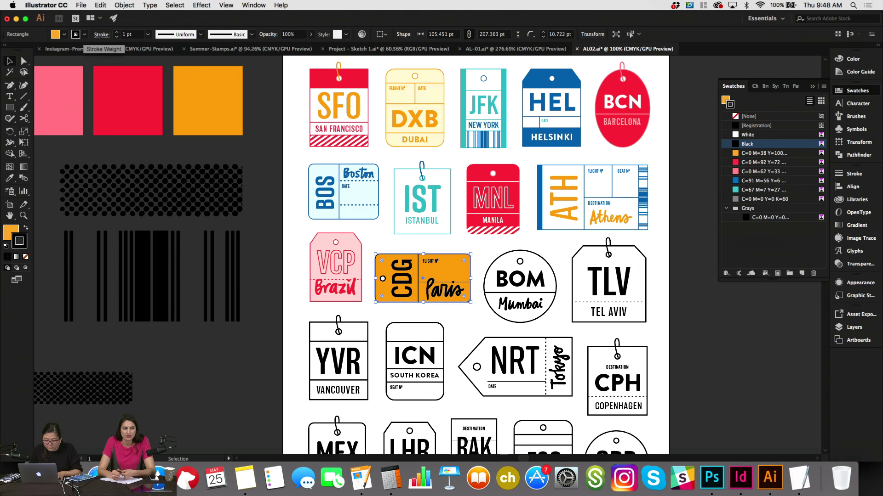
{"action": "left_click", "coordinate": [446, 250]}
{"action": "scroll", "coordinate": [446, 246], "scroll_direction": "up", "scroll_amount": 3}
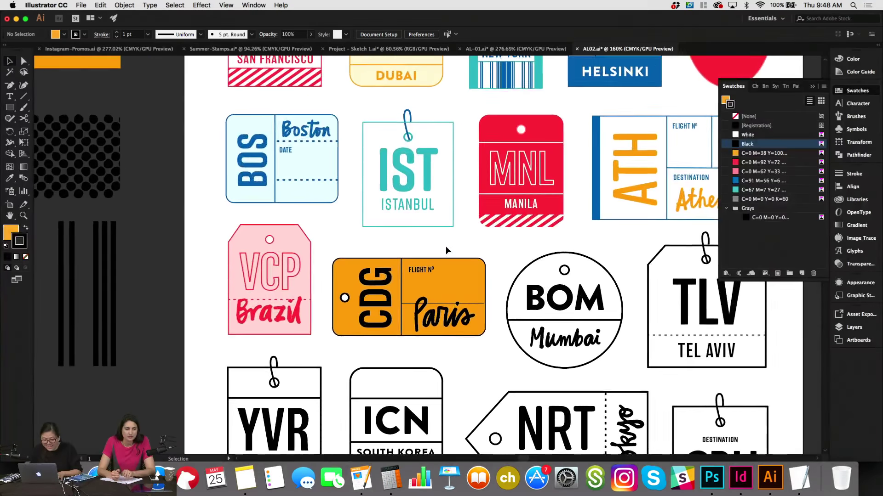
{"action": "left_click", "coordinate": [341, 258]}
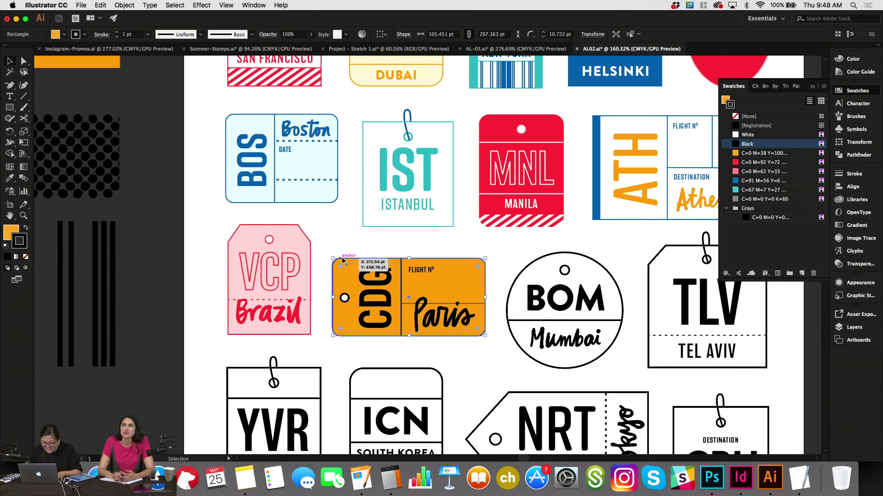
{"action": "left_click", "coordinate": [740, 135]}
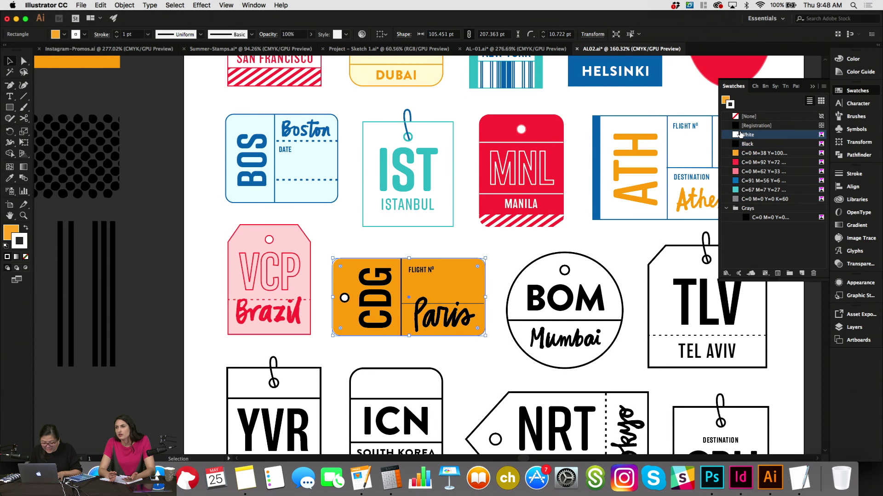
{"action": "left_click", "coordinate": [514, 240]}
Color the CDG tag's two divider lines white and fill its CDG lettering with the White swatch.
{"action": "left_click", "coordinate": [405, 270]}
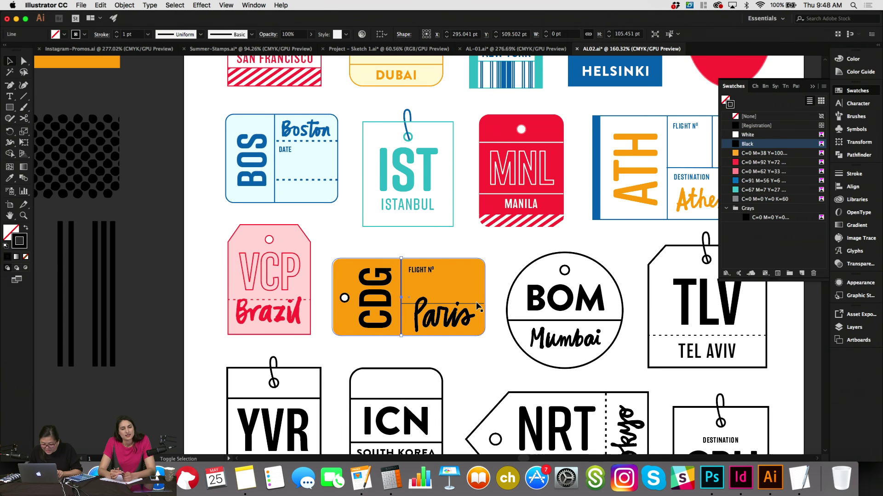
{"action": "left_click", "coordinate": [734, 135]}
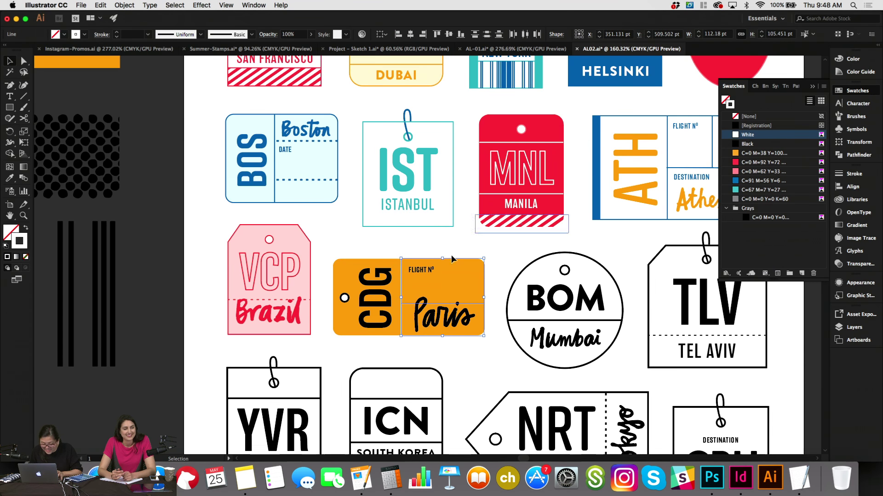
{"action": "left_click", "coordinate": [492, 238]}
{"action": "left_click", "coordinate": [370, 303]}
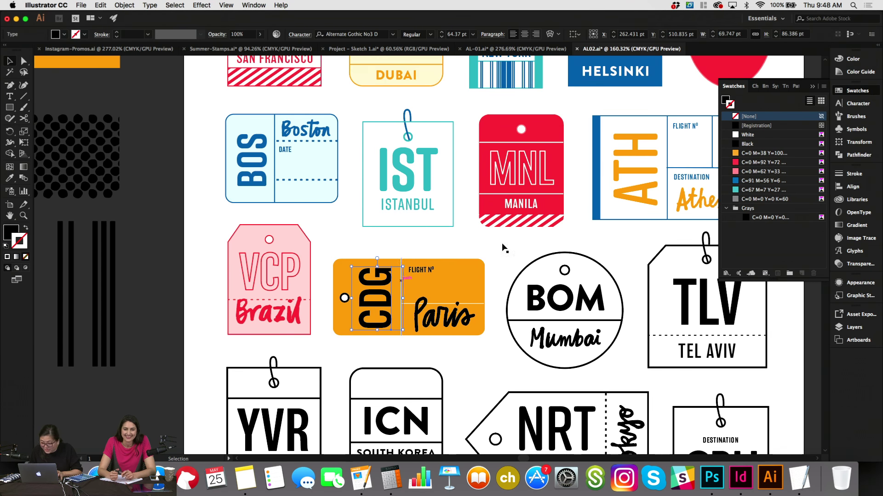
{"action": "left_click", "coordinate": [748, 135]}
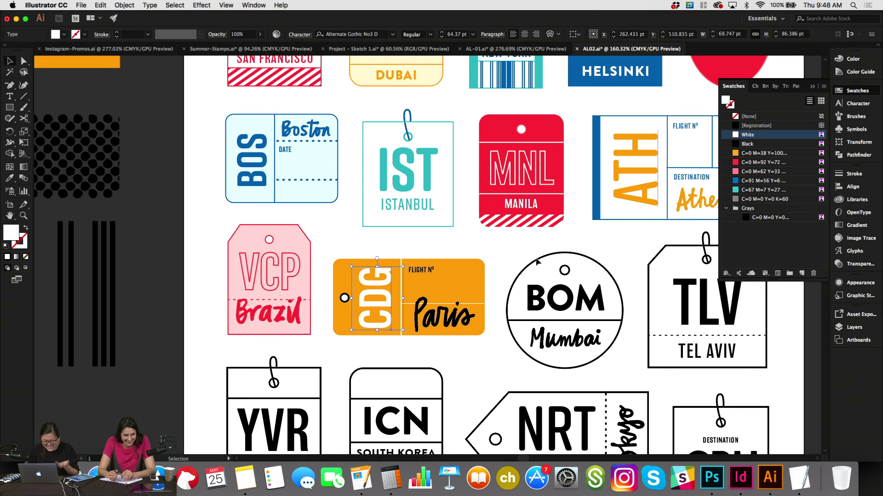
{"action": "left_click", "coordinate": [481, 304]}
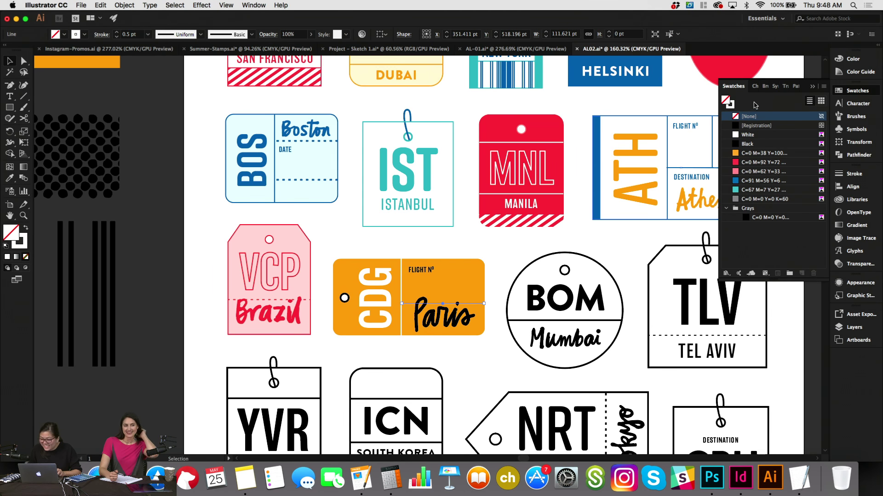
Set the outline of the CDG tag's hole to 1 pt and color it with the White swatch.
{"action": "left_click", "coordinate": [346, 298]}
{"action": "left_click", "coordinate": [131, 34]}
{"action": "type", "text": "1"}
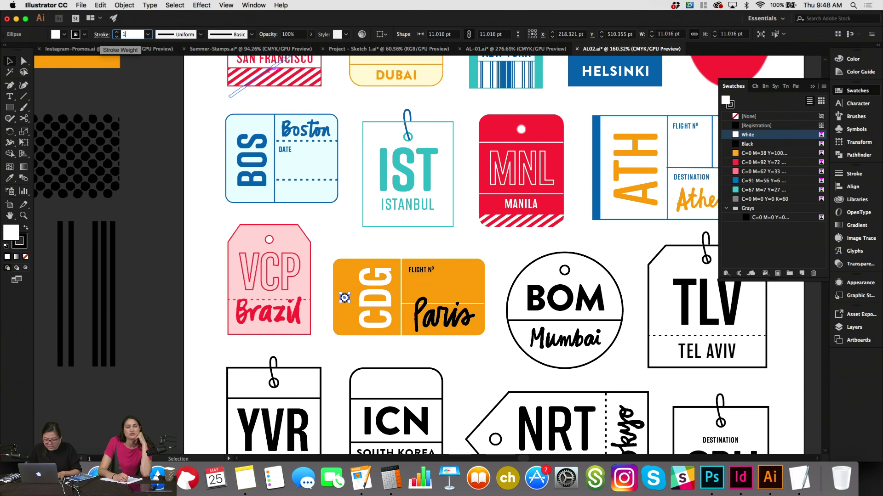
{"action": "key", "text": "Return"}
{"action": "left_click", "coordinate": [414, 242]}
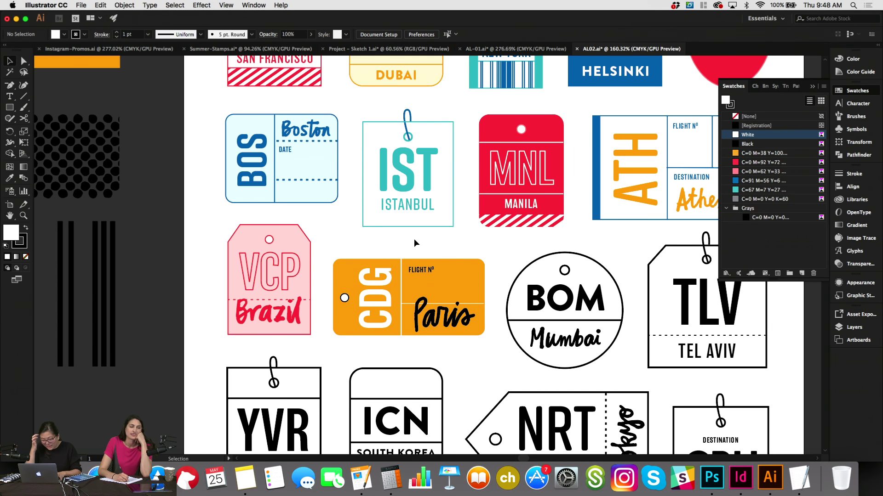
{"action": "left_click", "coordinate": [345, 297]}
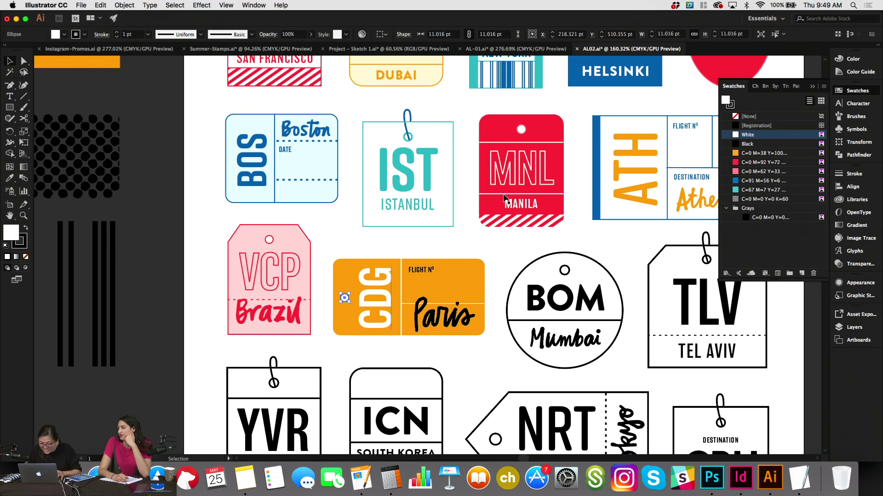
{"action": "left_click", "coordinate": [731, 105]}
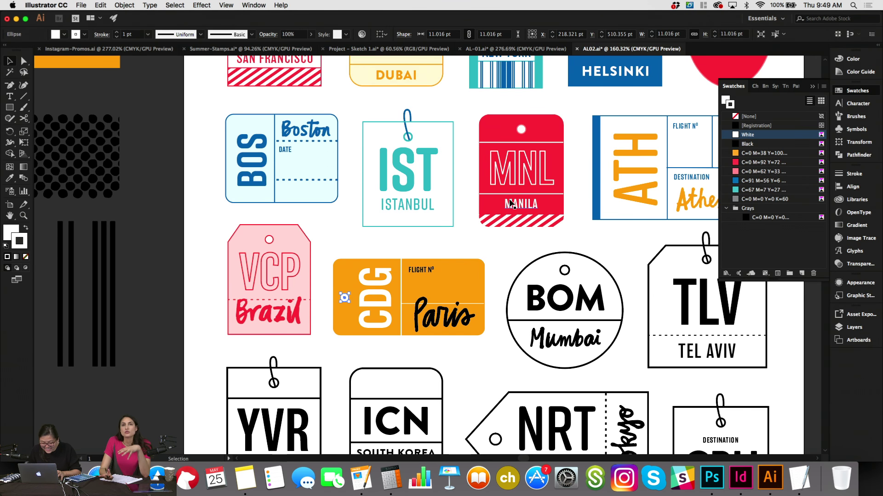
Try the blue C=91 M=56 Y=6 swatch as the fill of the CDG tag's Paris lettering.
{"action": "left_click", "coordinate": [465, 323]}
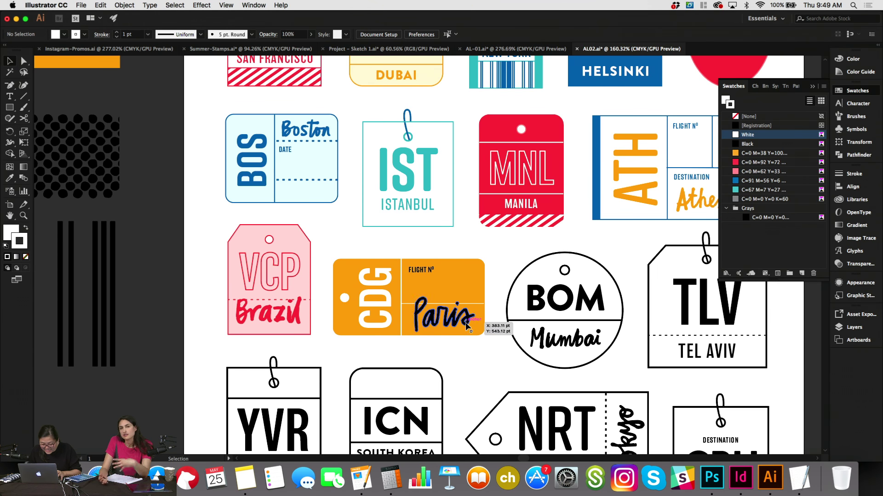
{"action": "left_click", "coordinate": [726, 100]}
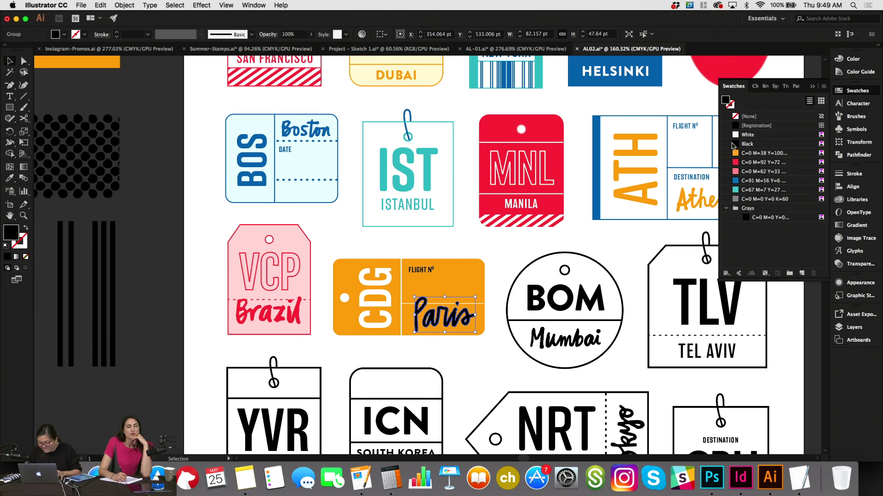
{"action": "left_click", "coordinate": [748, 163]}
{"action": "left_click", "coordinate": [751, 181]}
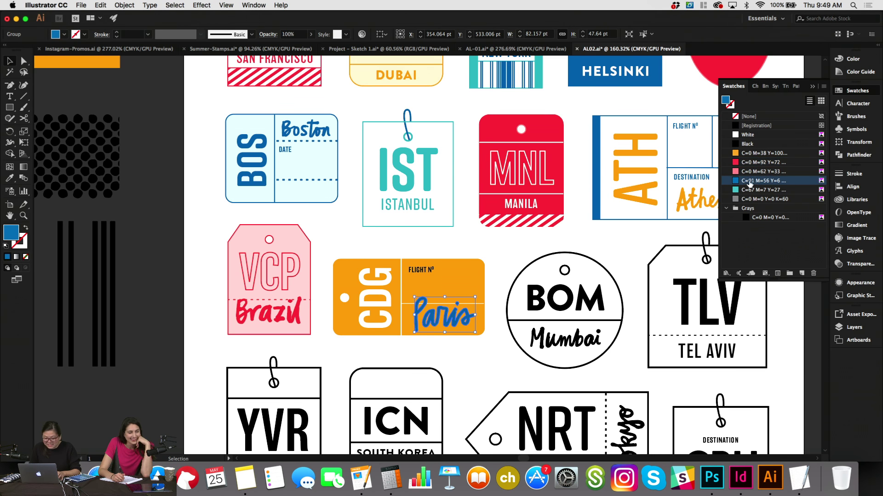
{"action": "left_click", "coordinate": [525, 240]}
Fill the CDG tag's FLIGHT Nº label with the White swatch.
{"action": "left_click", "coordinate": [429, 273]}
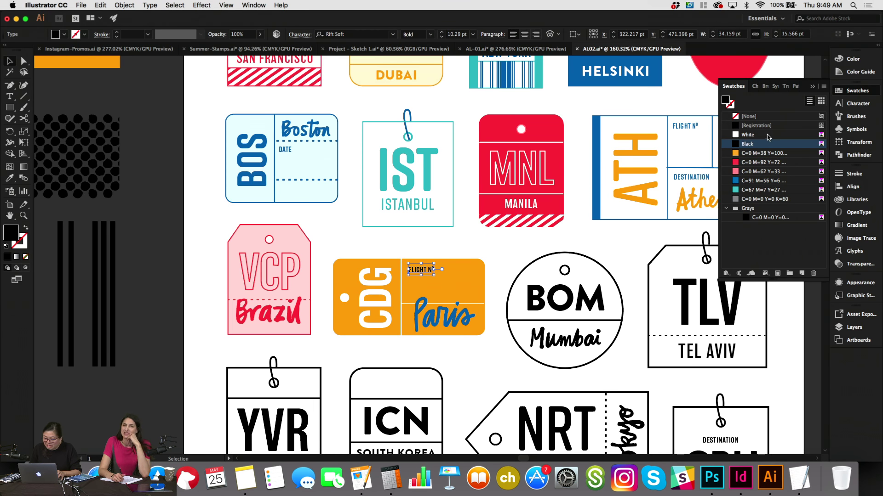
{"action": "left_click", "coordinate": [738, 135]}
{"action": "left_click", "coordinate": [501, 244]}
{"action": "left_click", "coordinate": [474, 276]}
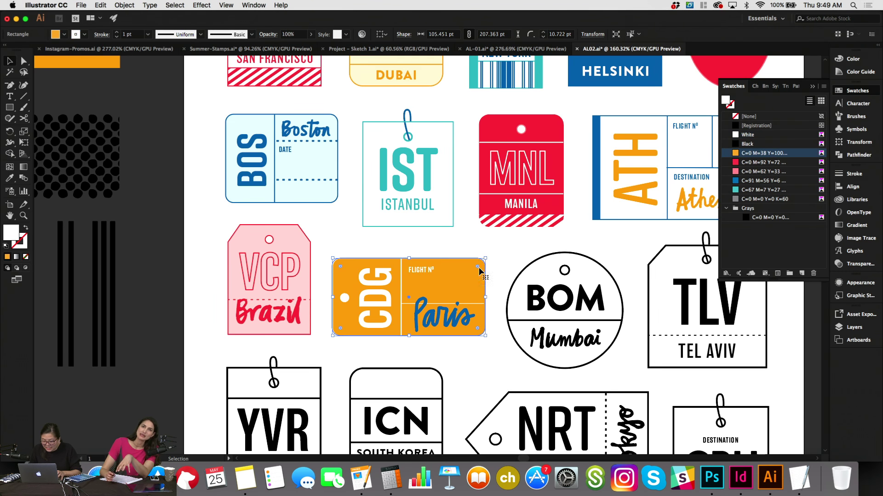
{"action": "left_click", "coordinate": [872, 72]}
{"action": "left_click", "coordinate": [872, 72]}
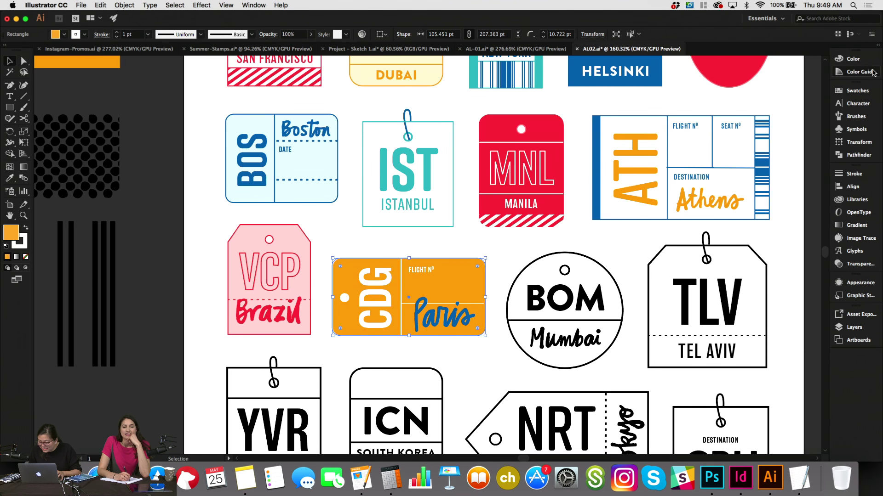
{"action": "left_click", "coordinate": [862, 74]}
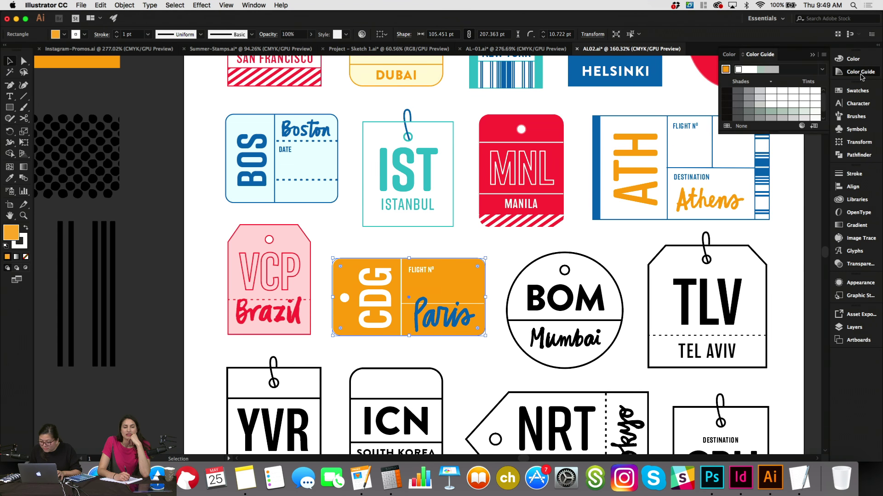
{"action": "left_click", "coordinate": [861, 73]}
{"action": "left_click", "coordinate": [857, 91]}
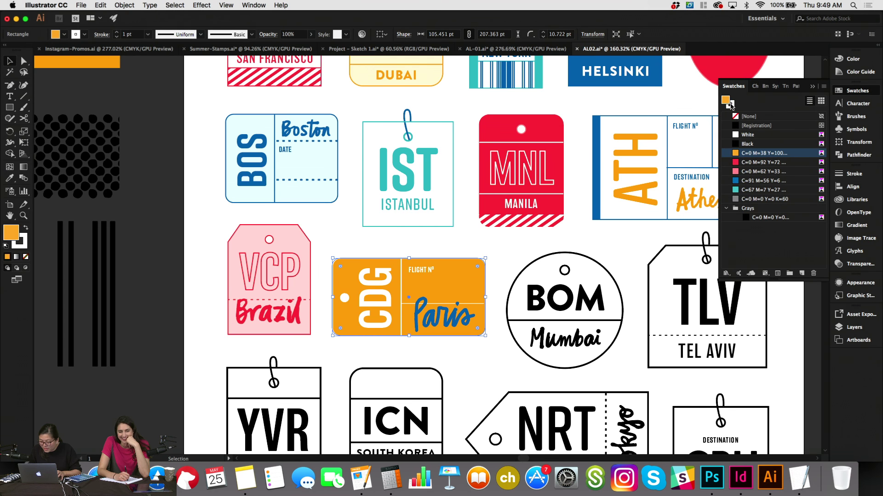
{"action": "left_click", "coordinate": [695, 101]}
Fill the Paris lettering on the CDG tag with the White swatch.
{"action": "scroll", "coordinate": [500, 211], "scroll_direction": "down", "scroll_amount": 3}
{"action": "left_click", "coordinate": [445, 292]}
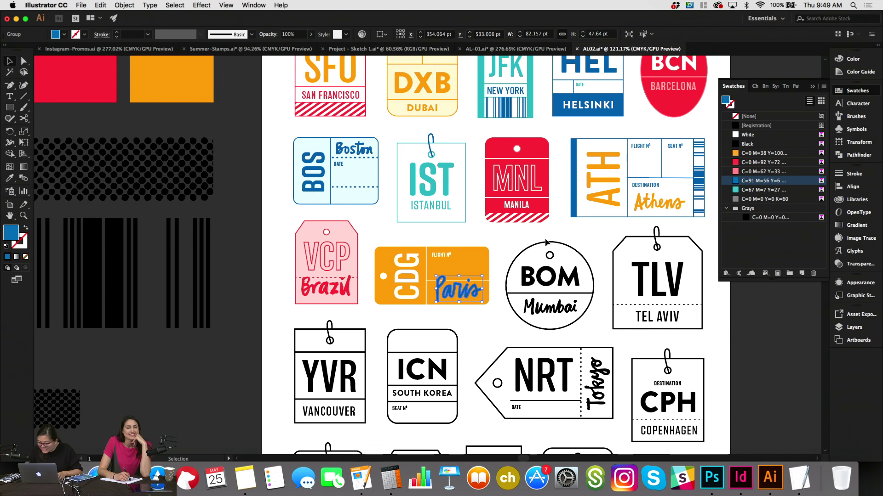
{"action": "left_click", "coordinate": [738, 135]}
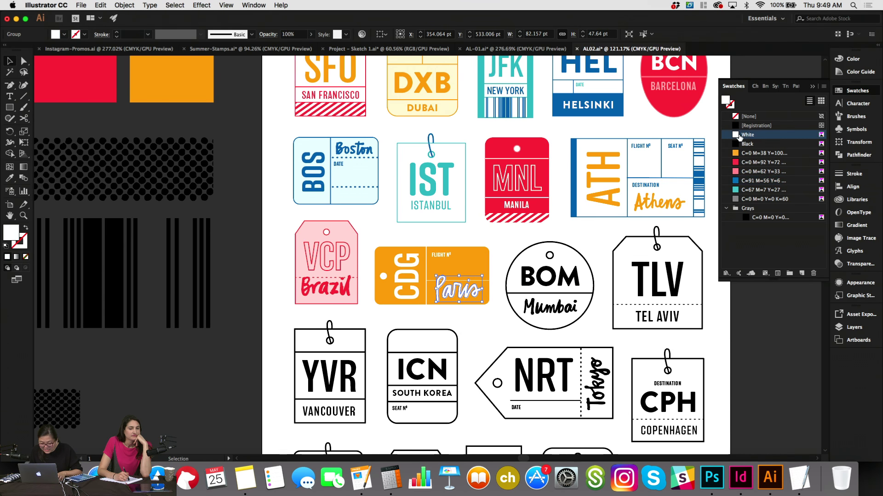
{"action": "left_click", "coordinate": [503, 249]}
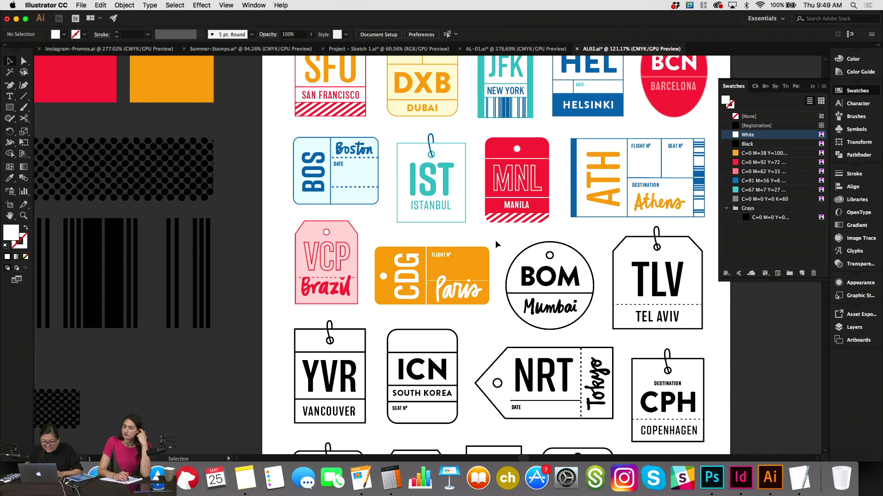
Save the VCP tag's light pink fill as a new swatch.
{"action": "scroll", "coordinate": [340, 228], "scroll_direction": "down", "scroll_amount": 5}
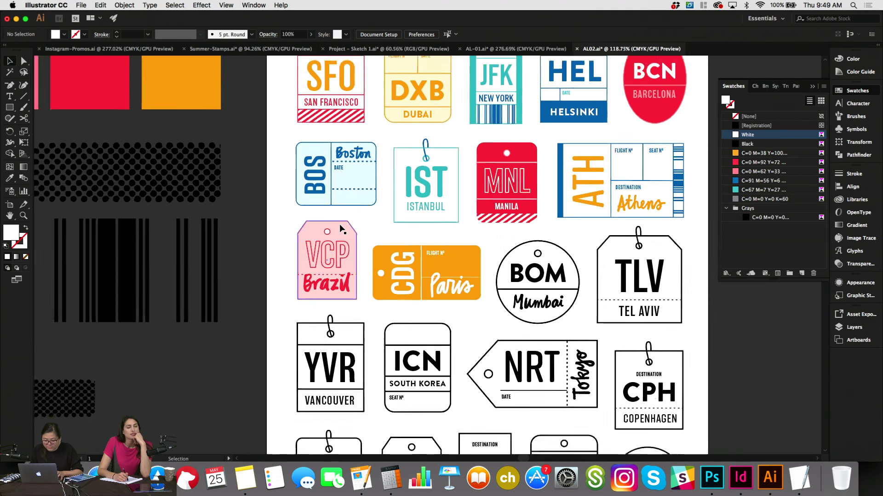
{"action": "scroll", "coordinate": [340, 228], "scroll_direction": "up", "scroll_amount": 4}
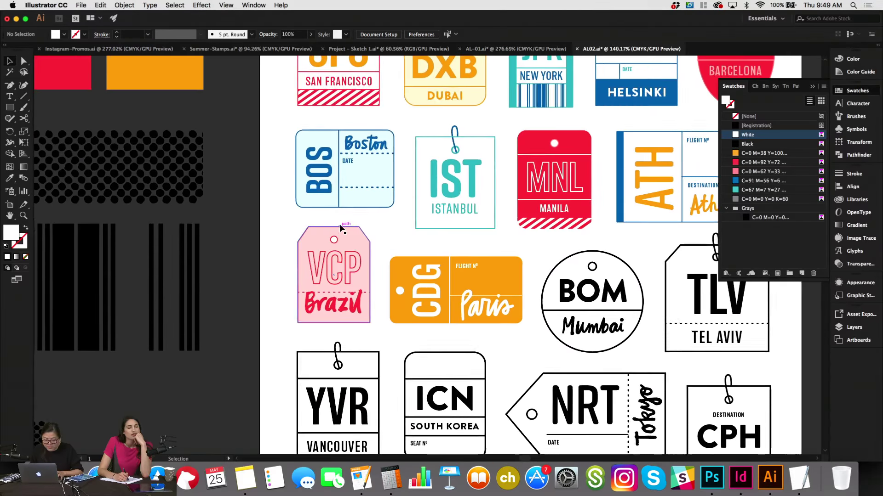
{"action": "left_click", "coordinate": [349, 230]}
{"action": "scroll", "coordinate": [620, 146], "scroll_direction": "right", "scroll_amount": 6}
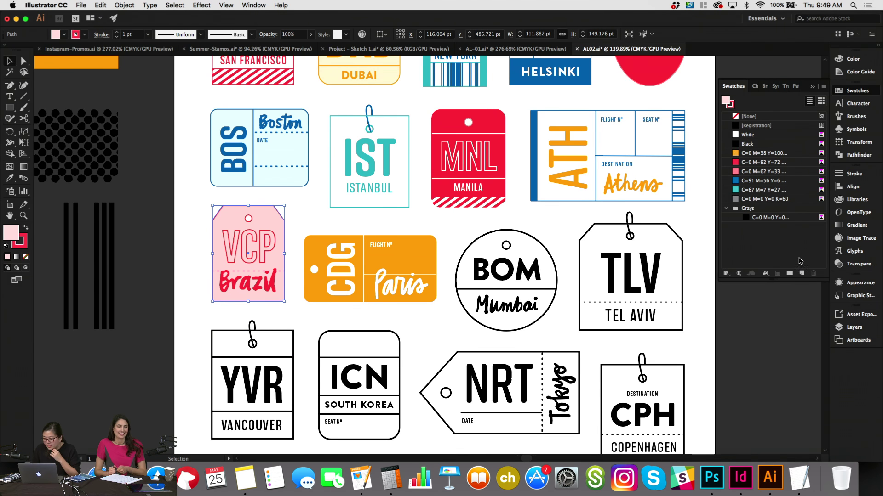
{"action": "left_click", "coordinate": [800, 272]}
{"action": "key", "text": "Return"}
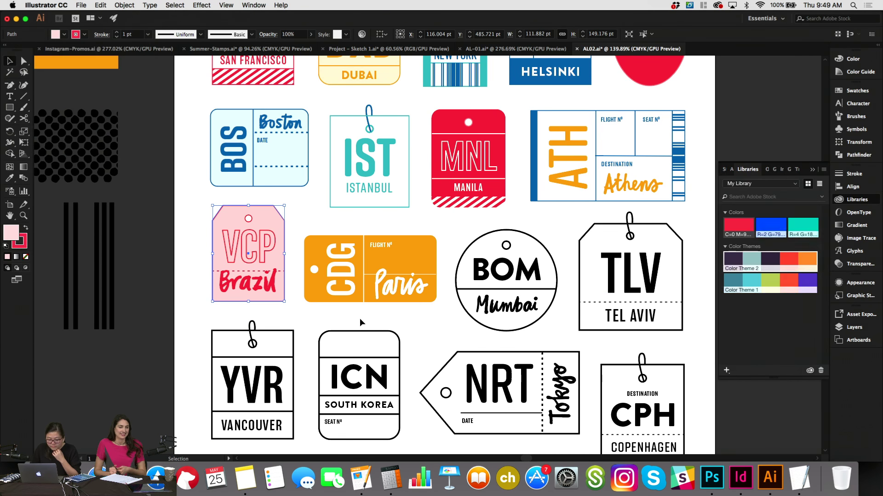
{"action": "left_click", "coordinate": [321, 311]}
Fill the YVR tag's rectangle with the light pink C=0 M=22 Y=12 swatch.
{"action": "left_click", "coordinate": [280, 332]}
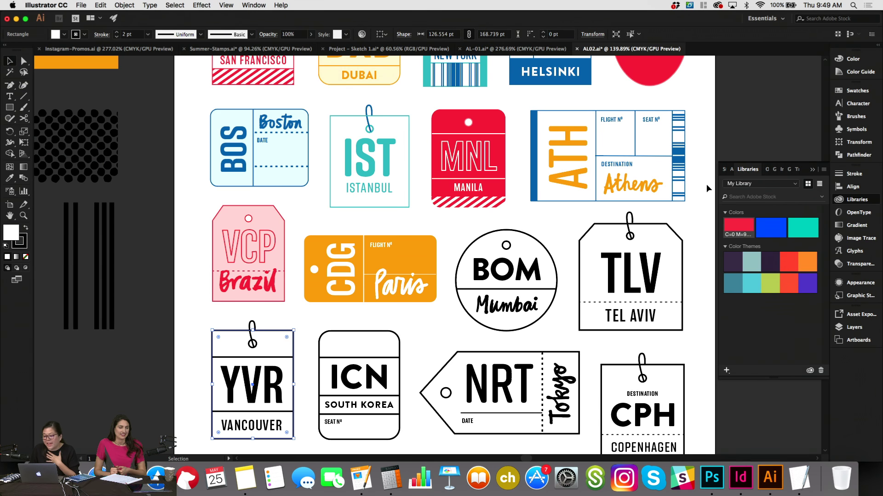
{"action": "left_click", "coordinate": [856, 91]}
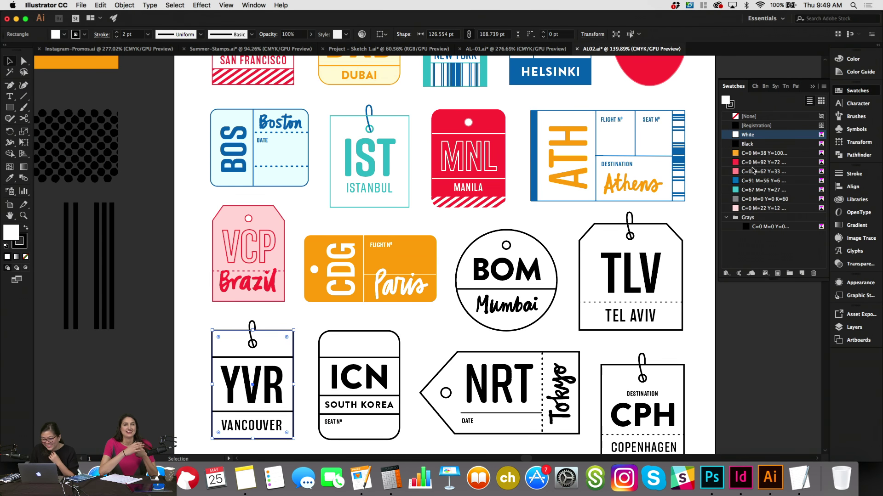
{"action": "left_click", "coordinate": [760, 208]}
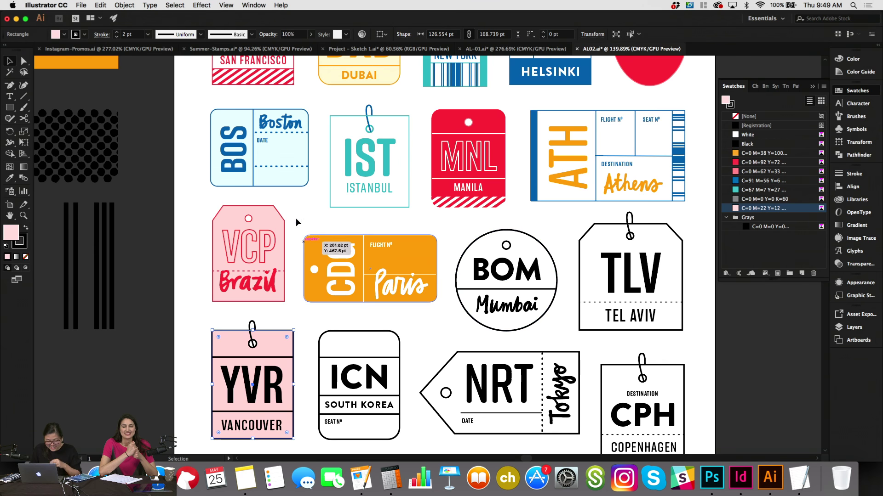
Copy the CDG tag's orange fill and white outline onto the VCP tag shape with the Eyedropper.
{"action": "left_click", "coordinate": [274, 215]}
{"action": "key", "text": "i"}
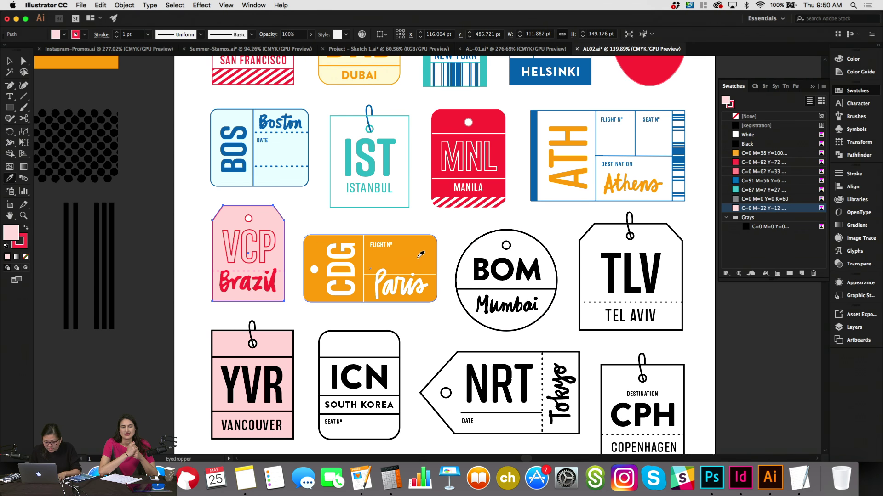
{"action": "left_click", "coordinate": [328, 244]}
{"action": "key", "text": "v"}
{"action": "left_click", "coordinate": [316, 207]}
Fill the VCP and Brazil lettering together with the White swatch.
{"action": "left_click", "coordinate": [271, 238]}
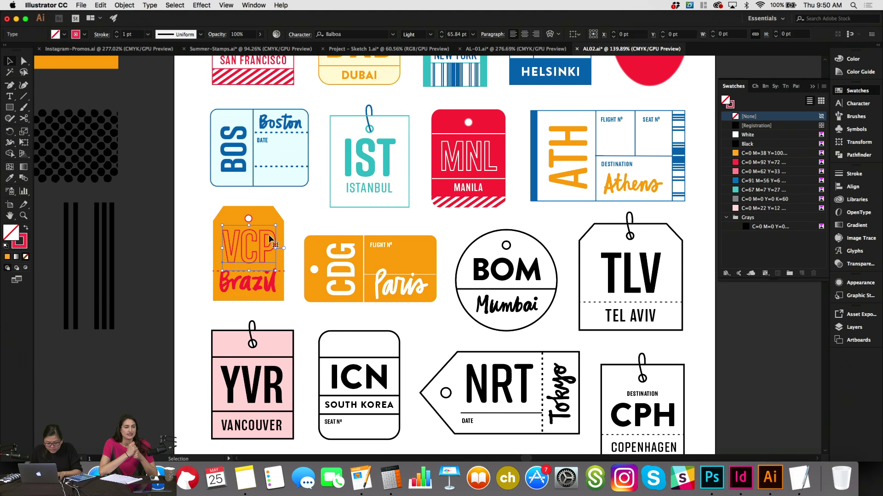
{"action": "left_click", "coordinate": [260, 289], "text": "shift"}
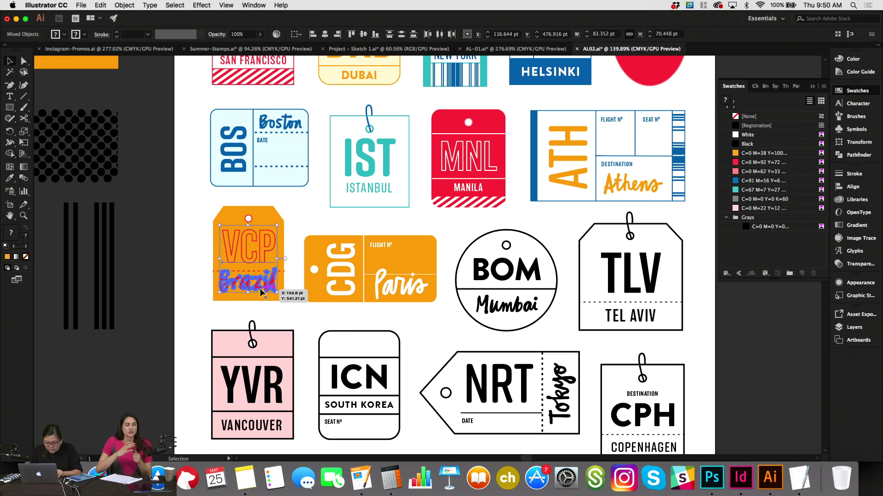
{"action": "left_click", "coordinate": [748, 135]}
{"action": "left_click", "coordinate": [315, 221]}
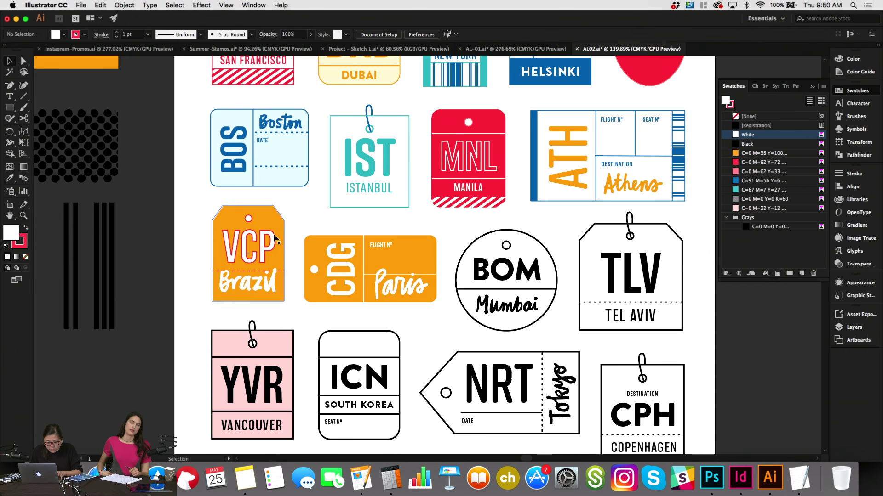
Give the VCP lettering no fill and a White outline, and color the outline of the tag's hole white.
{"action": "left_click", "coordinate": [274, 238]}
{"action": "left_click", "coordinate": [729, 104]}
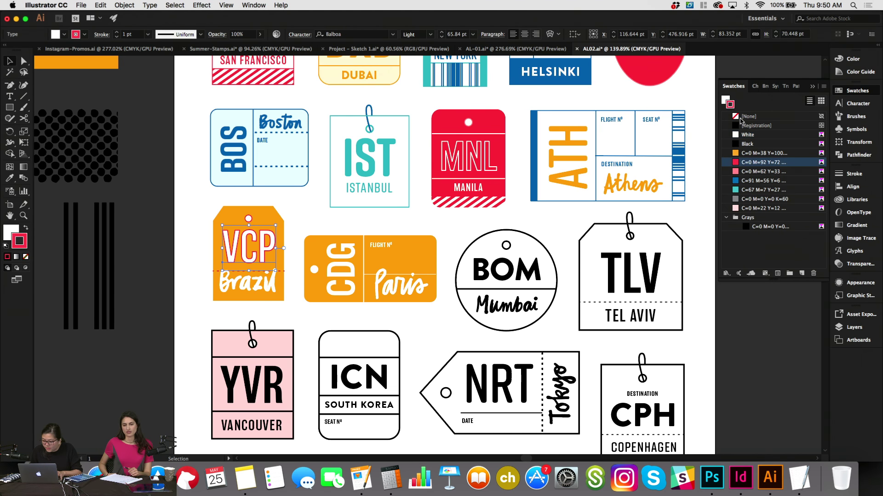
{"action": "left_click", "coordinate": [742, 117]}
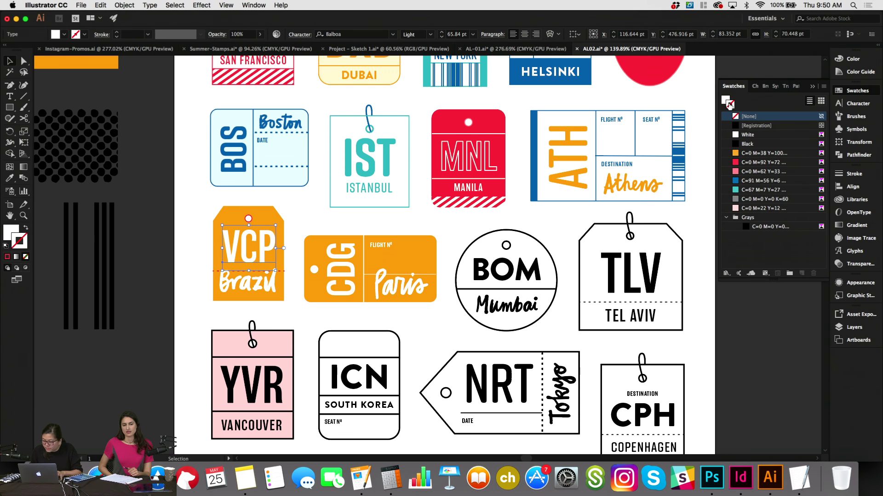
{"action": "left_click", "coordinate": [763, 163]}
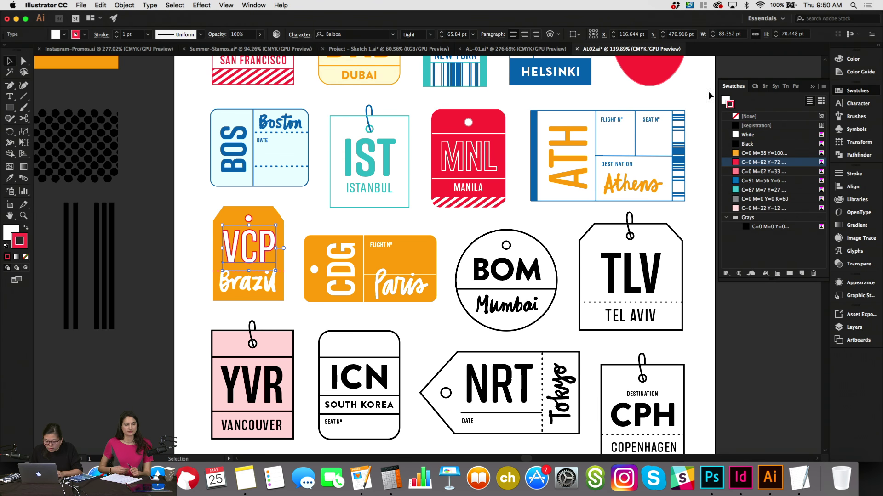
{"action": "left_click", "coordinate": [740, 115]}
{"action": "left_click", "coordinate": [731, 106]}
{"action": "left_click", "coordinate": [740, 134]}
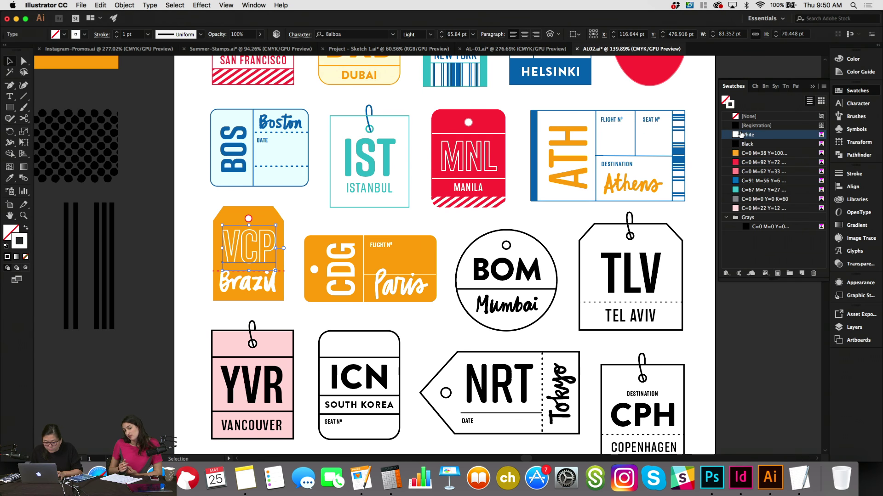
{"action": "left_click", "coordinate": [248, 219]}
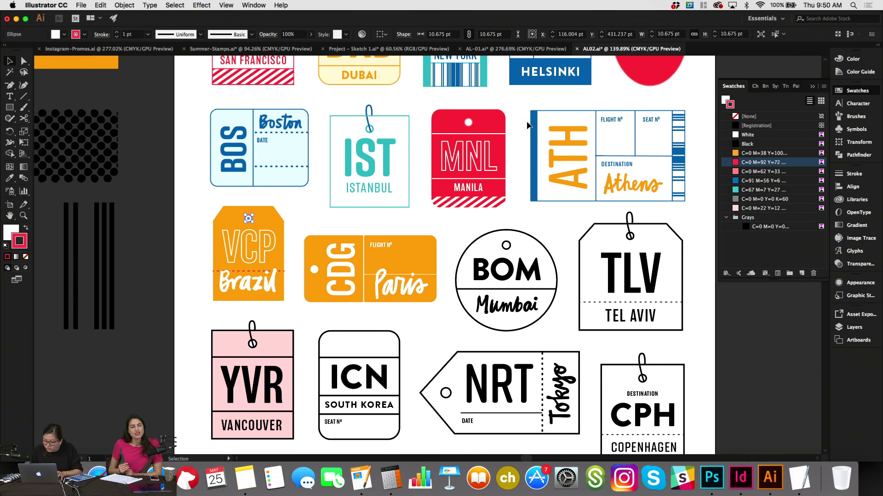
{"action": "left_click", "coordinate": [746, 135]}
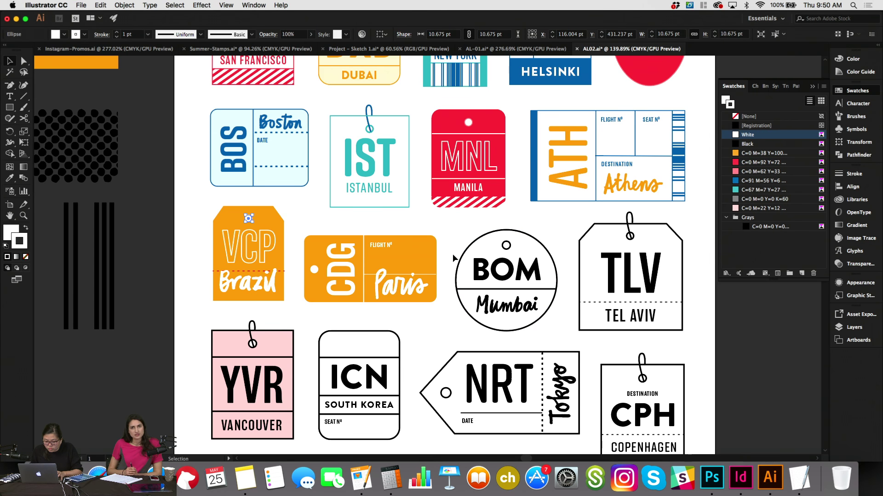
Recolor the CDG tag's background with the blue C=91 M=56 Y=6 swatch.
{"action": "left_click", "coordinate": [430, 253]}
{"action": "left_click", "coordinate": [726, 99]}
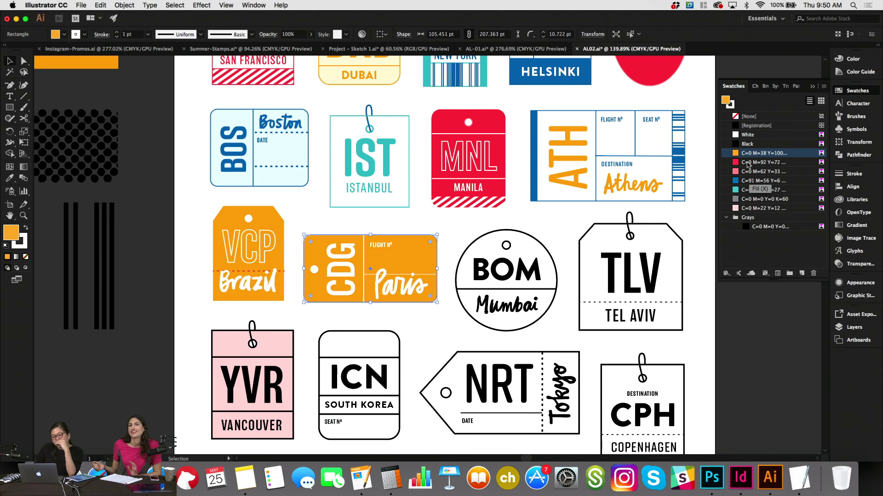
{"action": "left_click", "coordinate": [744, 190]}
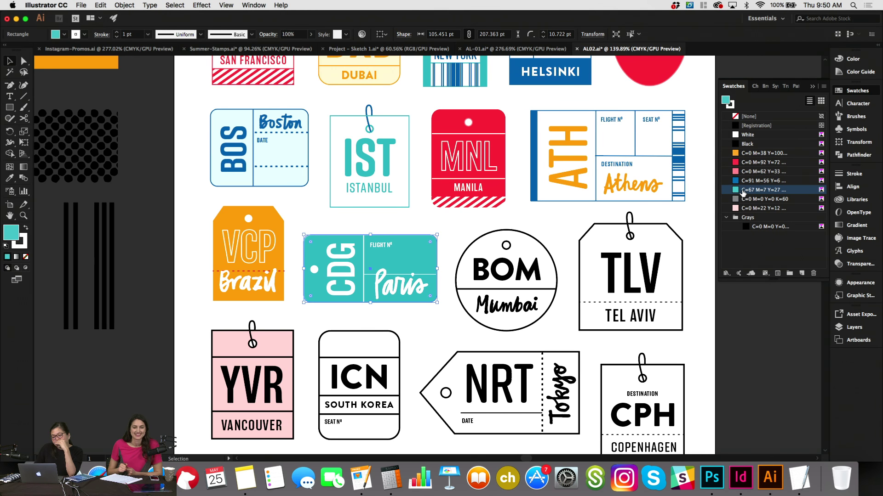
{"action": "left_click", "coordinate": [739, 181]}
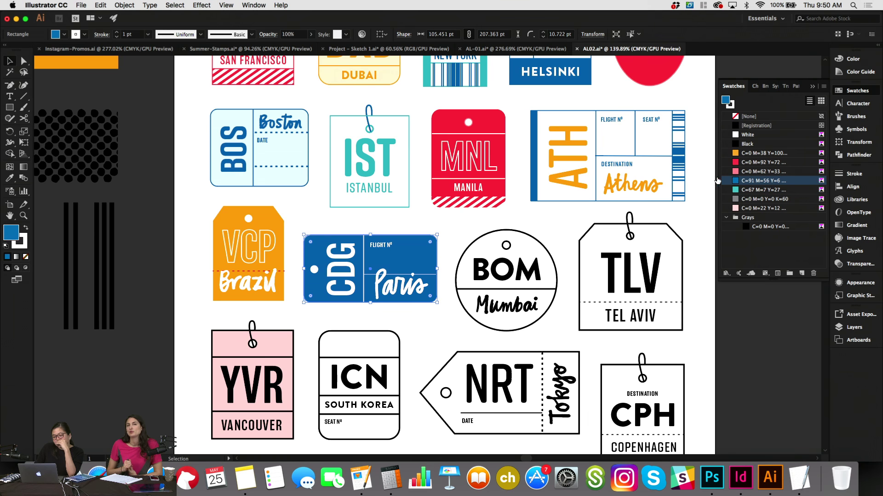
Fill the BOM tag's circle with the teal C=67 M=7 Y=27 swatch and set its outline to 1 pt.
{"action": "left_click", "coordinate": [522, 233]}
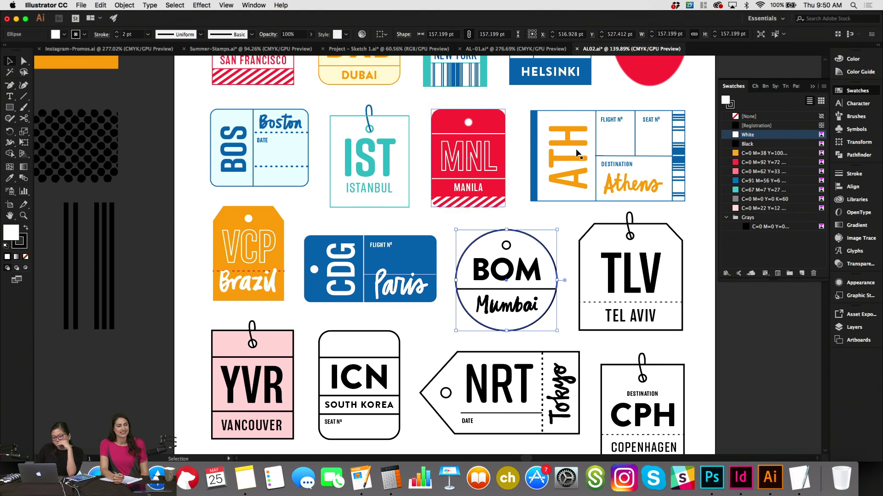
{"action": "left_click", "coordinate": [737, 191]}
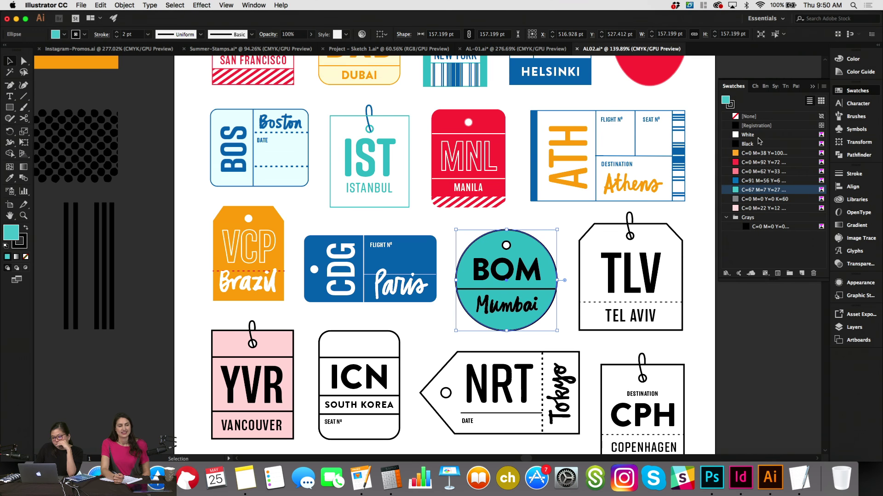
{"action": "left_click", "coordinate": [731, 105]}
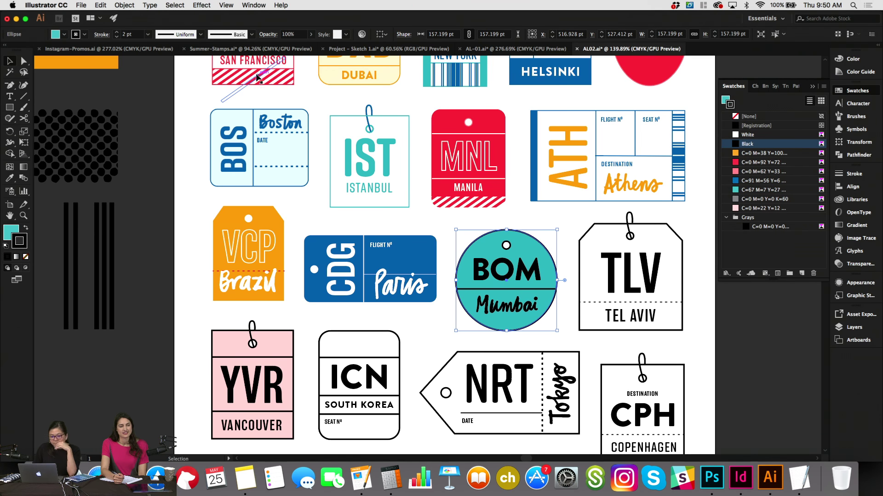
{"action": "left_click_drag", "start_coordinate": [137, 35], "coordinate": [108, 36]}
{"action": "type", "text": "1"}
{"action": "key", "text": "Return"}
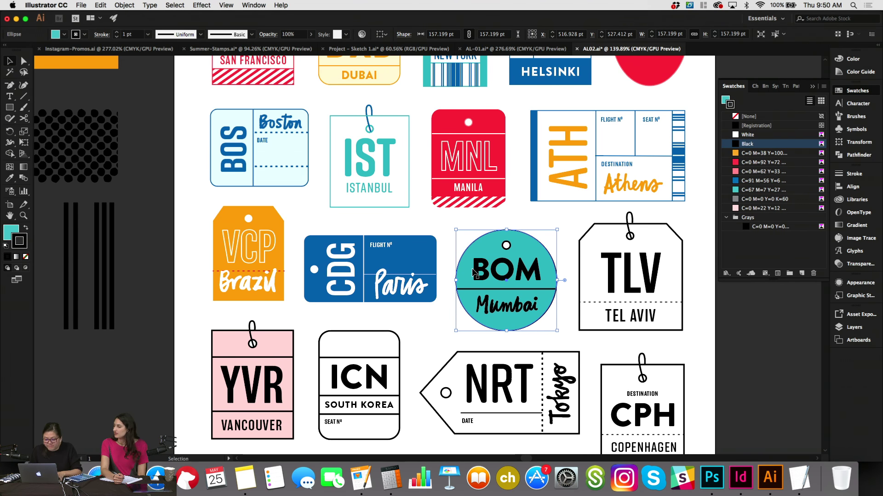
Color the outlines of the BOM tag's hole and circle with the blue C=91 M=56 Y=6 swatch, using a 1 pt outline on the hole.
{"action": "left_click", "coordinate": [561, 226]}
{"action": "left_click", "coordinate": [506, 245]}
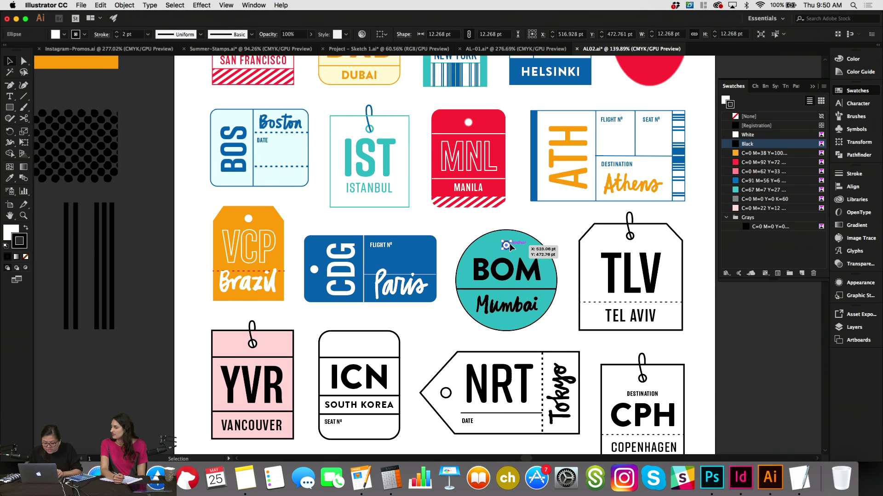
{"action": "left_click", "coordinate": [759, 181]}
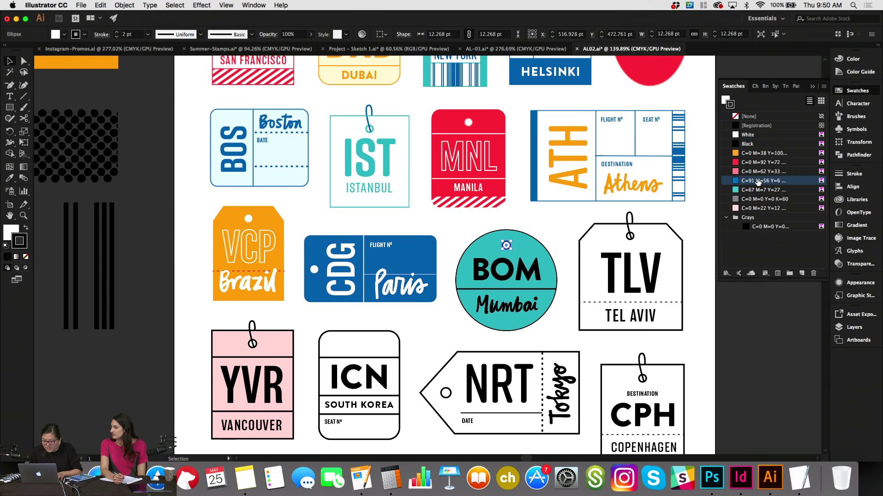
{"action": "left_click", "coordinate": [749, 191]}
{"action": "left_click", "coordinate": [744, 183]}
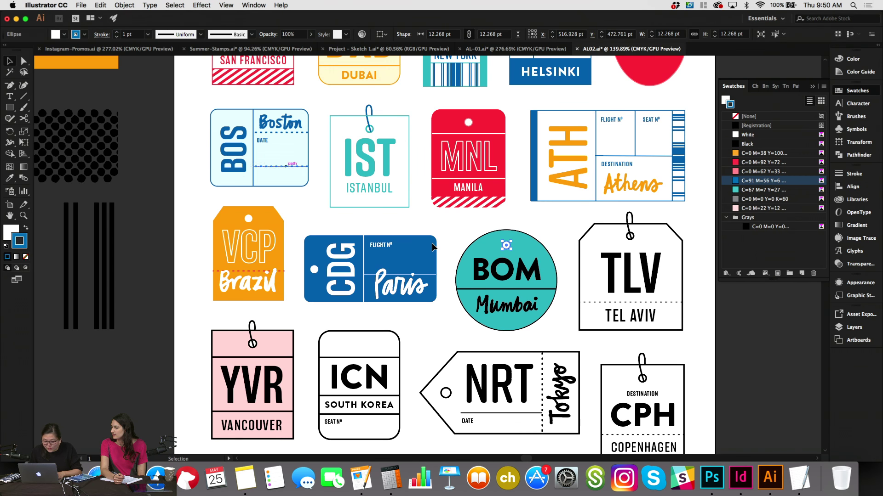
{"action": "left_click", "coordinate": [462, 230]}
{"action": "left_click", "coordinate": [523, 235]}
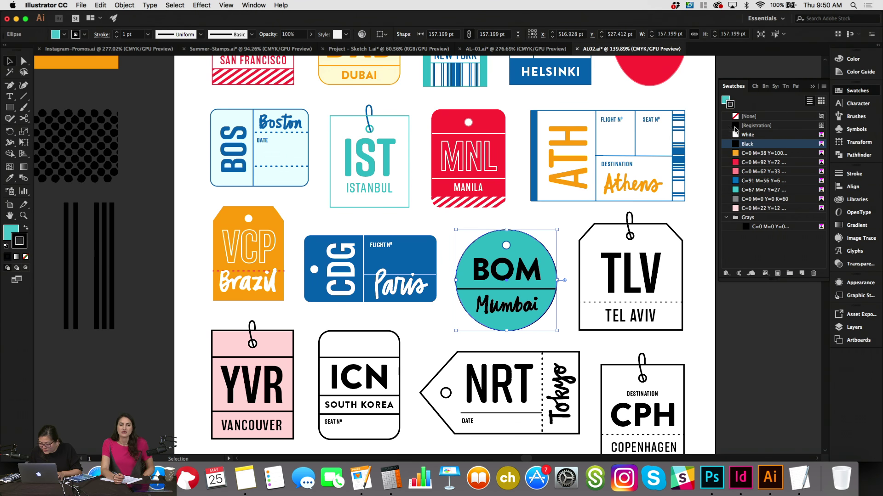
Fill the BOM lettering with White and color the line across the circle with the blue C=91 M=56 Y=6 swatch.
{"action": "left_click", "coordinate": [528, 272]}
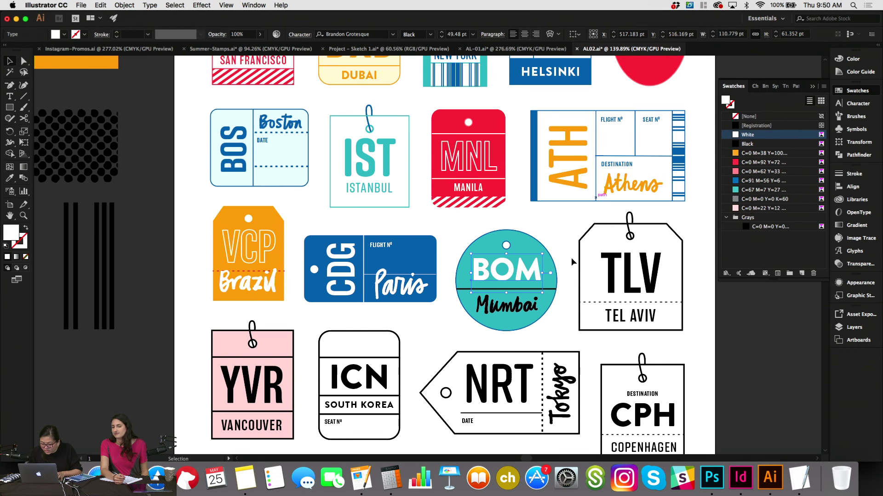
{"action": "left_click", "coordinate": [552, 289]}
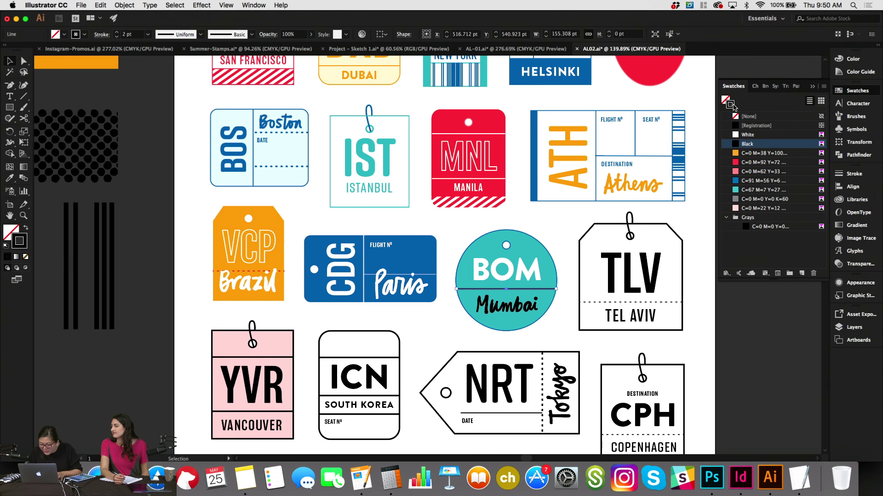
{"action": "left_click", "coordinate": [752, 190]}
{"action": "left_click", "coordinate": [751, 182]}
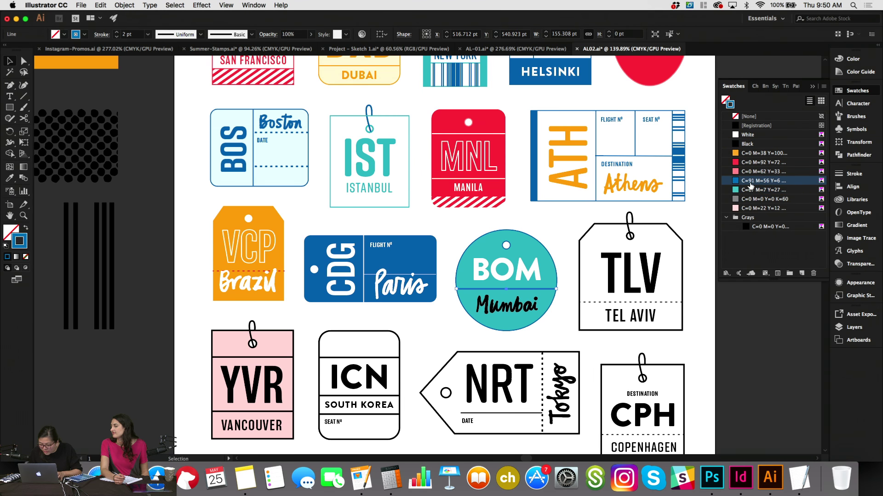
Fill the Mumbai lettering with the White swatch.
{"action": "left_click", "coordinate": [534, 305]}
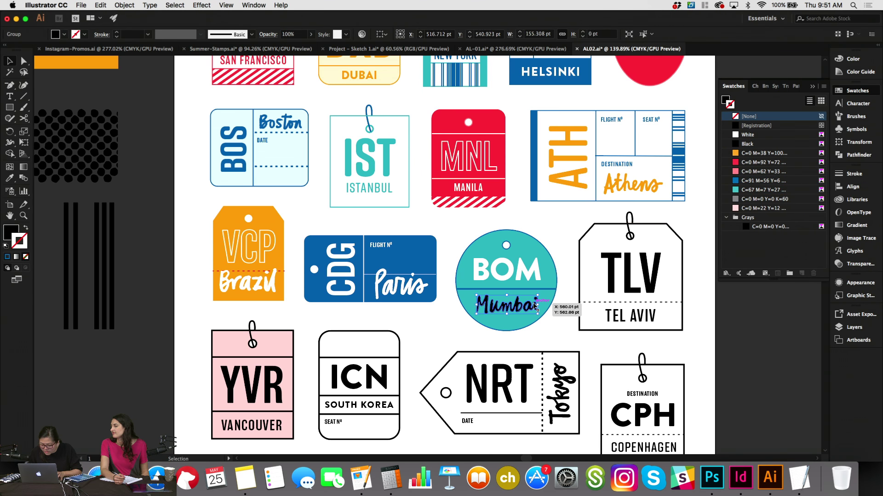
{"action": "left_click", "coordinate": [725, 99]}
{"action": "left_click", "coordinate": [754, 181]}
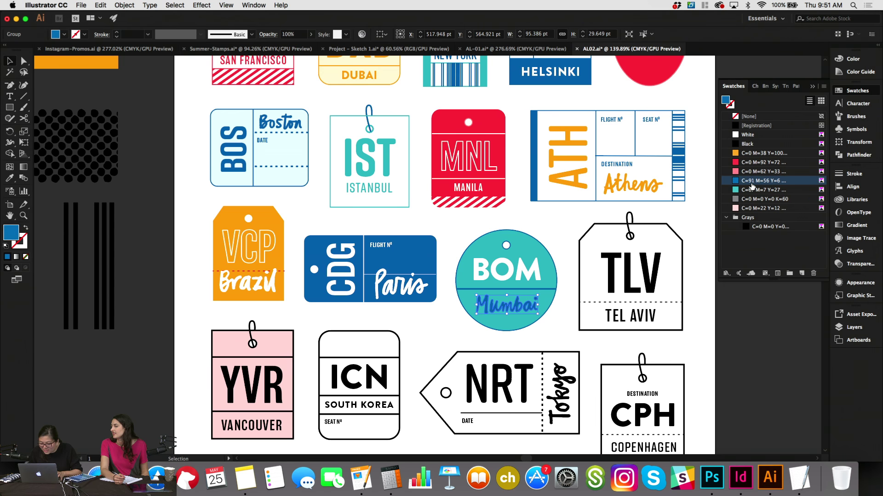
{"action": "left_click", "coordinate": [752, 135]}
{"action": "left_click", "coordinate": [569, 221]}
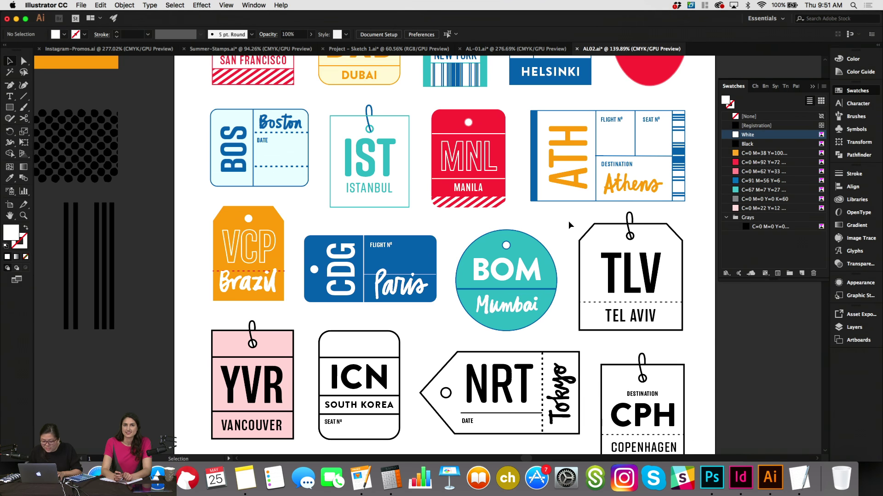
{"action": "left_click", "coordinate": [518, 231]}
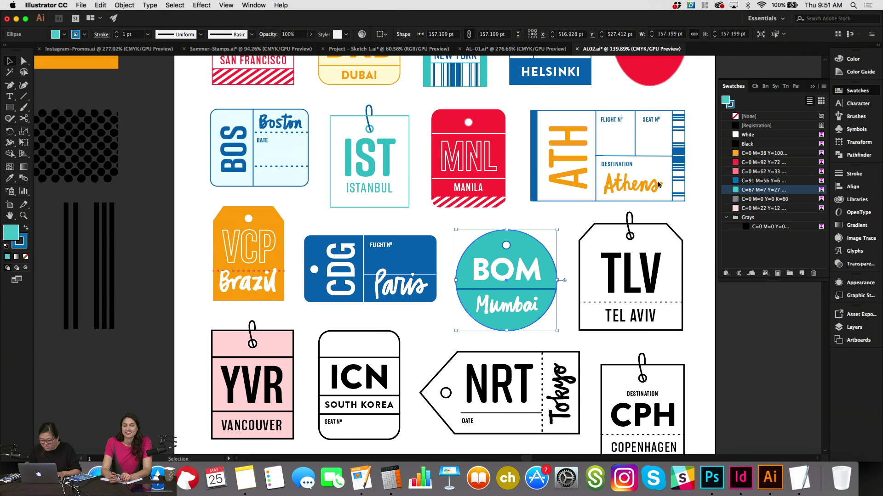
{"action": "left_click", "coordinate": [591, 207]}
{"action": "scroll", "coordinate": [590, 211], "scroll_direction": "down", "scroll_amount": 3}
{"action": "scroll", "coordinate": [590, 216], "scroll_direction": "up", "scroll_amount": 3}
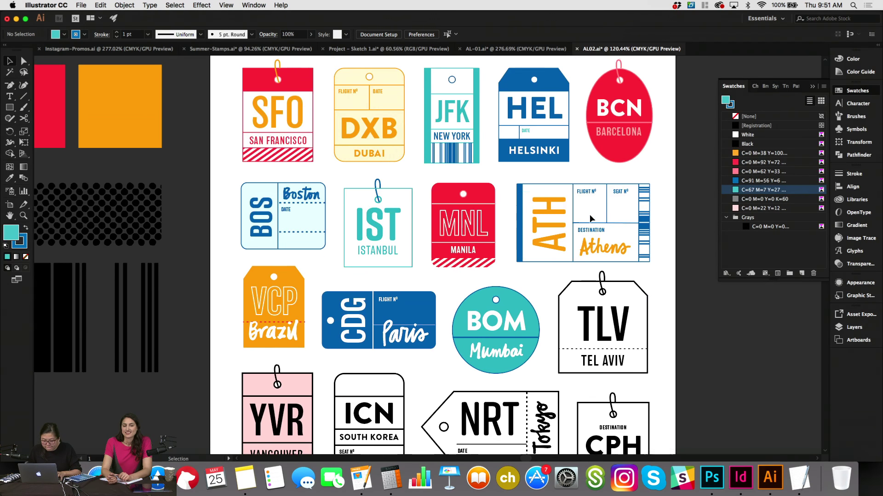
Draw a narrow vertical rectangle about 26 by 172 pt along the left edge of the TLV tag.
{"action": "left_click", "coordinate": [630, 287]}
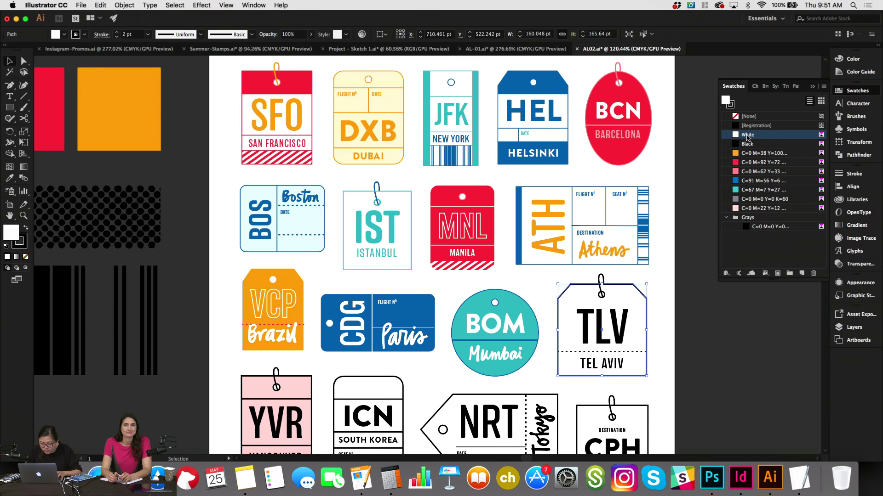
{"action": "left_click", "coordinate": [685, 291]}
{"action": "scroll", "coordinate": [685, 291], "scroll_direction": "down", "scroll_amount": 3}
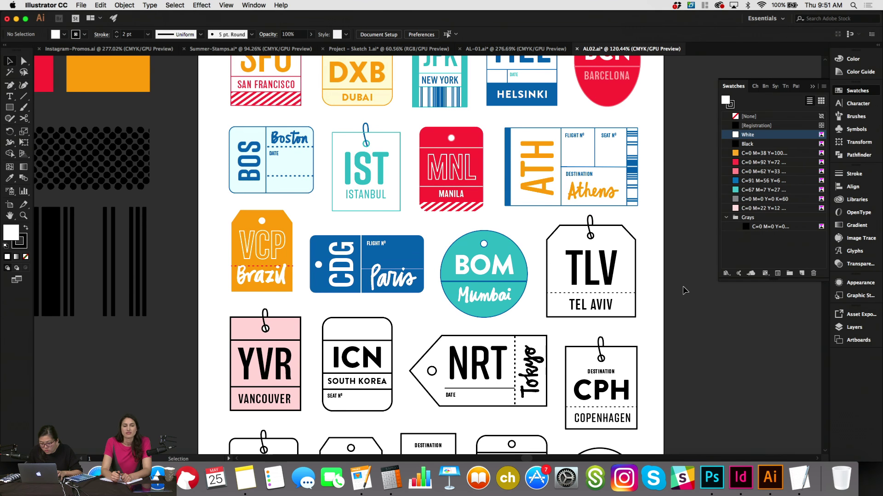
{"action": "left_click", "coordinate": [10, 107]}
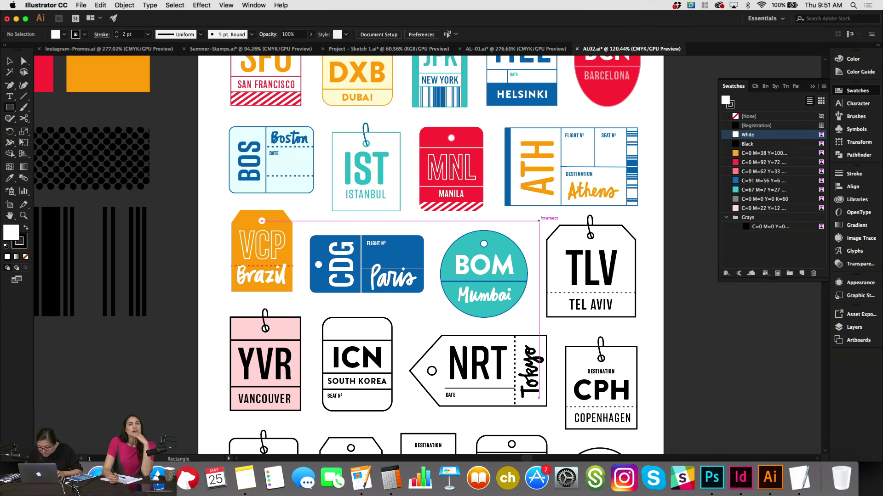
{"action": "left_click_drag", "start_coordinate": [545, 225], "coordinate": [560, 321]}
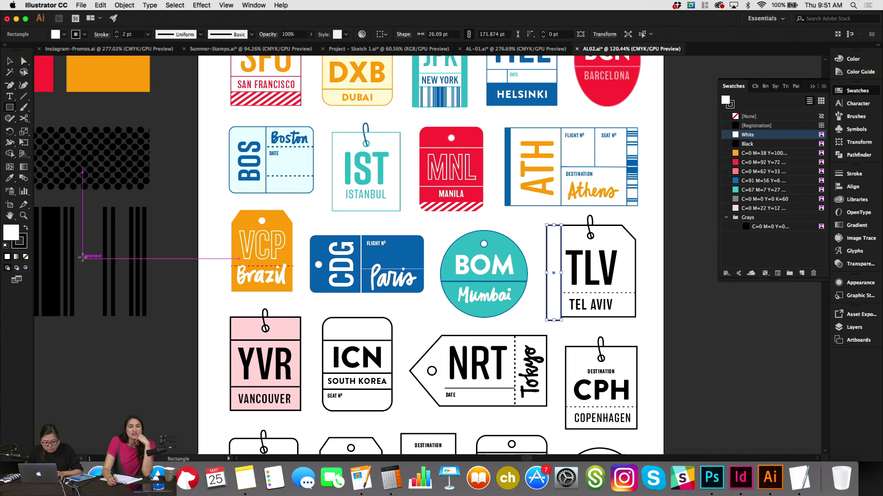
Fill the TLV tag's stripe with the red C=0 M=92 Y=72 swatch without an outline, and duplicate it along the tag's right edge.
{"action": "left_click", "coordinate": [24, 228]}
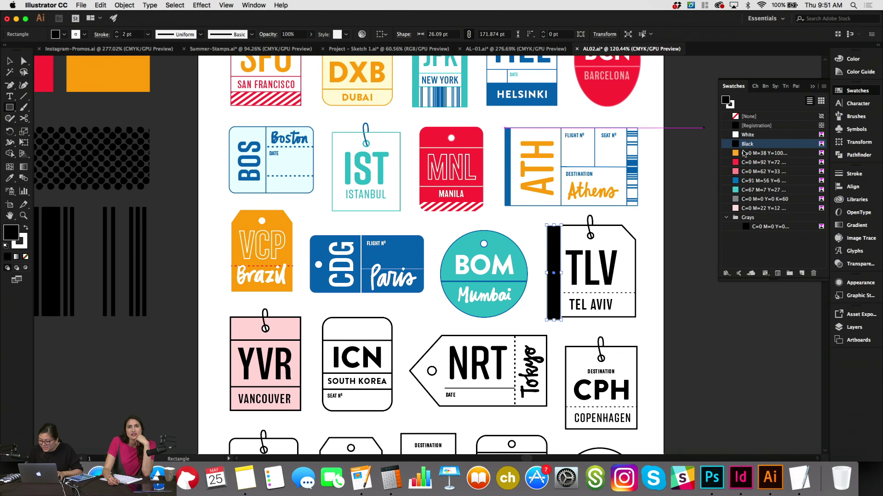
{"action": "left_click", "coordinate": [747, 164]}
{"action": "left_click", "coordinate": [731, 105]}
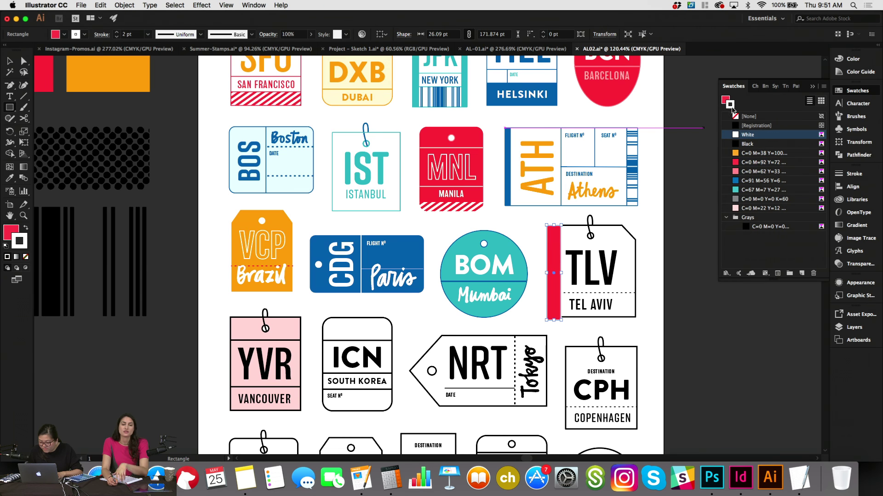
{"action": "left_click", "coordinate": [740, 116]}
{"action": "key", "text": "x"}
{"action": "key", "text": "v"}
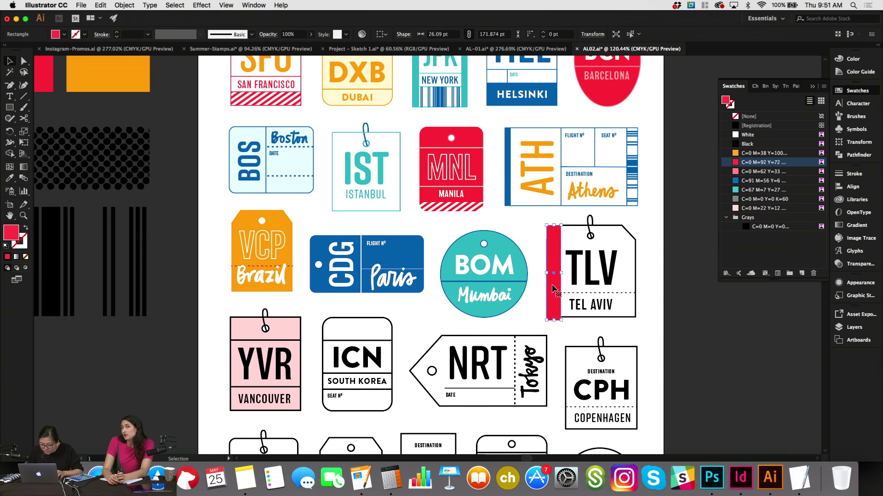
{"action": "left_click_drag", "start_coordinate": [555, 289], "coordinate": [629, 289]}
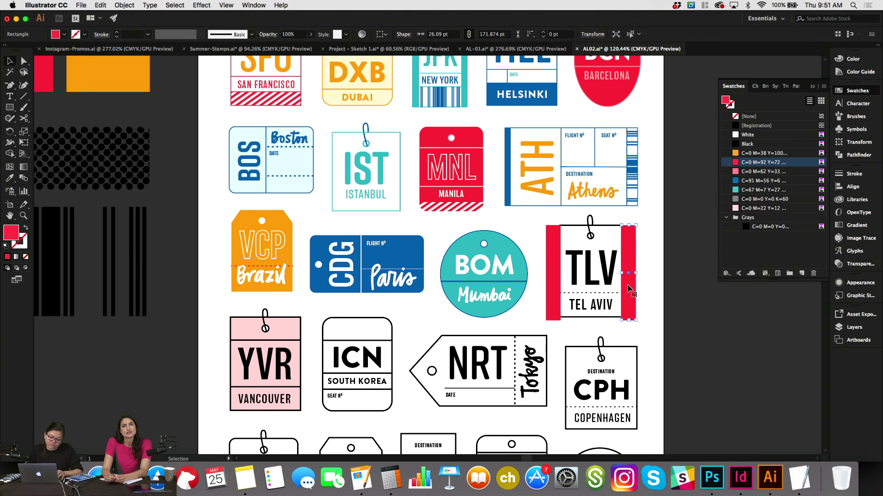
Cut the TLV tag shape, paste it in place, and use it as a clipping mask for the left red stripe.
{"action": "left_click", "coordinate": [612, 229]}
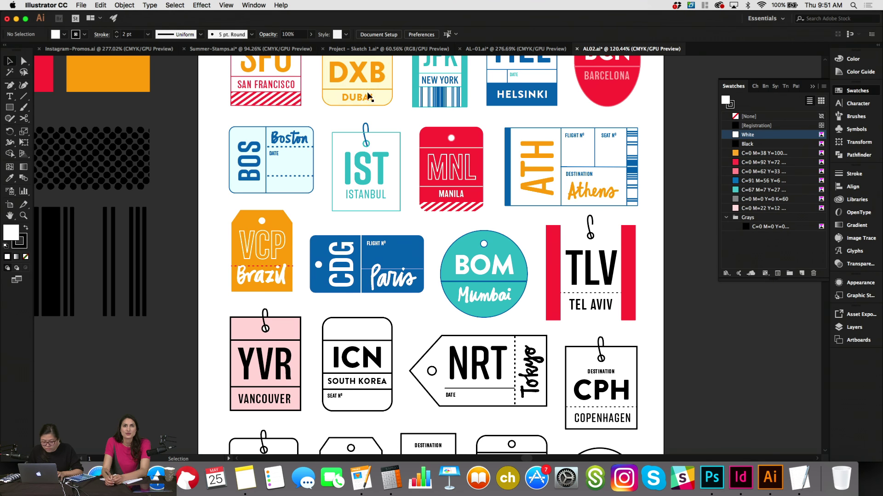
{"action": "left_click", "coordinate": [100, 5]}
{"action": "left_click", "coordinate": [112, 82]}
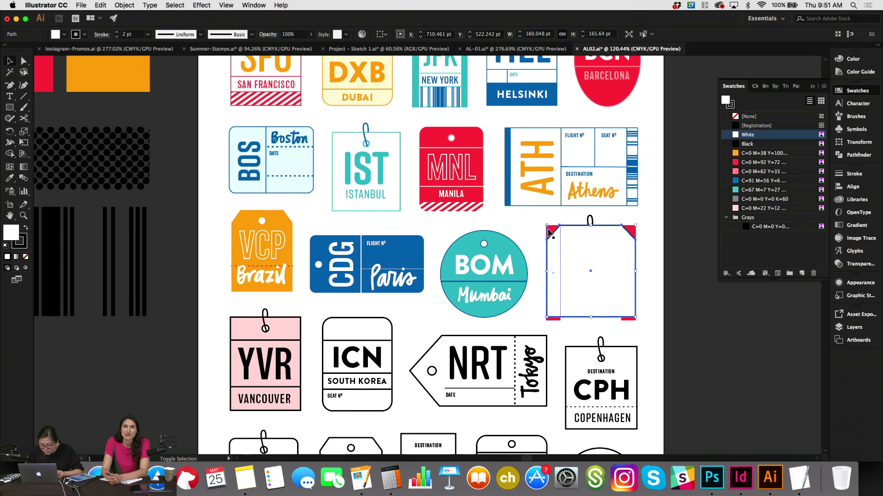
{"action": "left_click", "coordinate": [558, 320], "text": "shift"}
{"action": "right_click", "coordinate": [558, 323]}
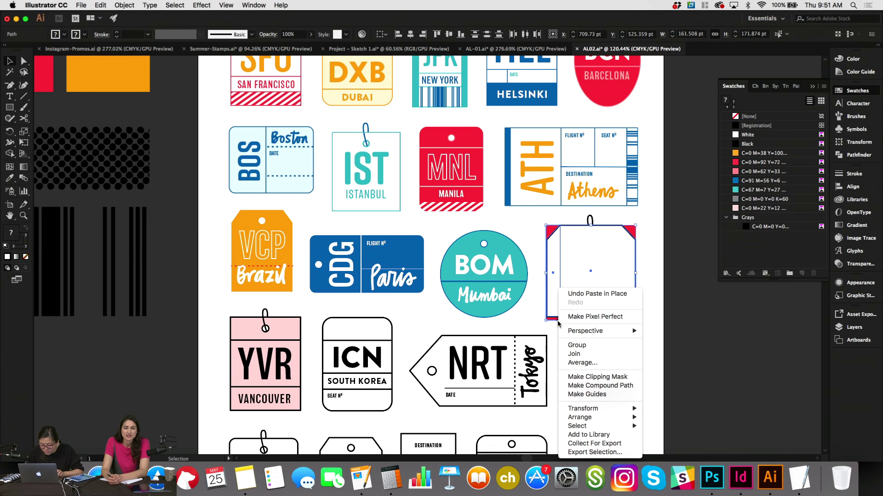
{"action": "left_click", "coordinate": [574, 377]}
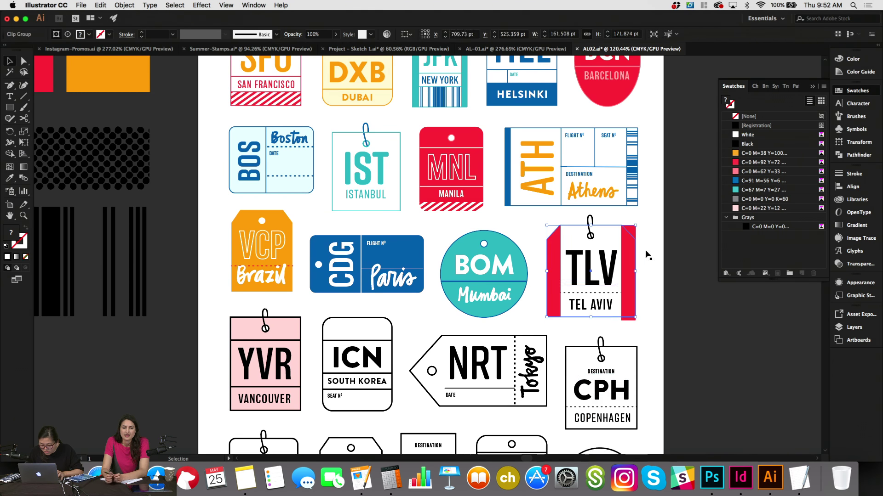
{"action": "left_click", "coordinate": [644, 252]}
Paste the TLV tag shape in place again and use it as a clipping mask for the right red stripe.
{"action": "left_click", "coordinate": [97, 5]}
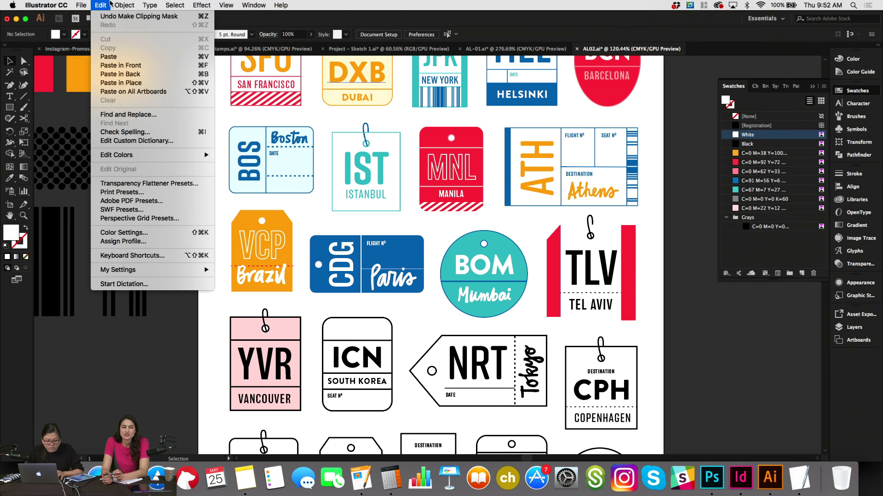
{"action": "left_click", "coordinate": [113, 82]}
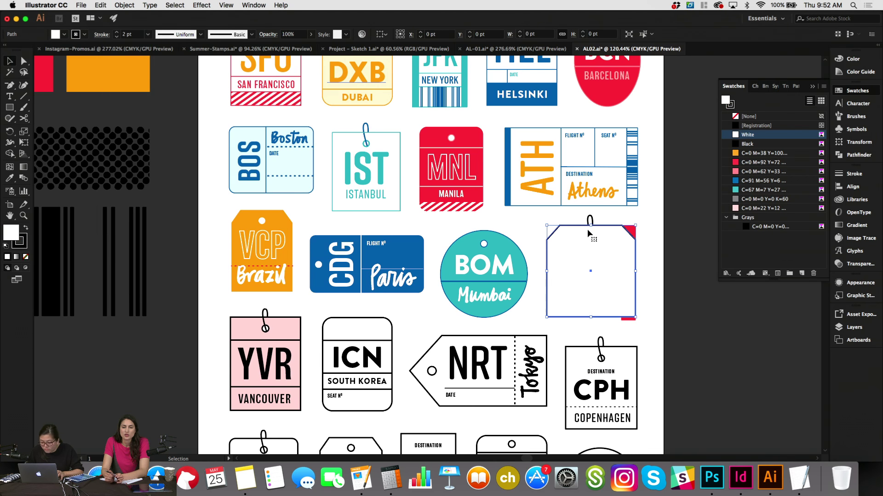
{"action": "left_click", "coordinate": [631, 233], "text": "shift"}
{"action": "right_click", "coordinate": [633, 235]}
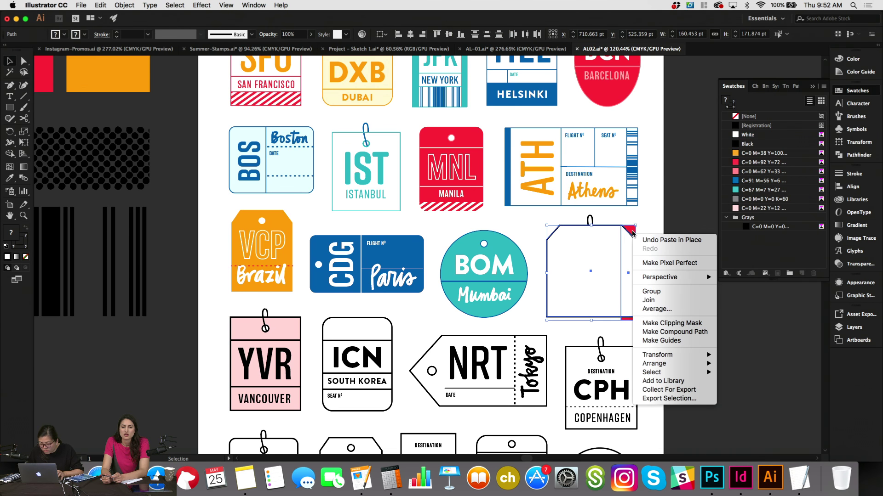
{"action": "left_click", "coordinate": [671, 323]}
{"action": "left_click", "coordinate": [650, 269]}
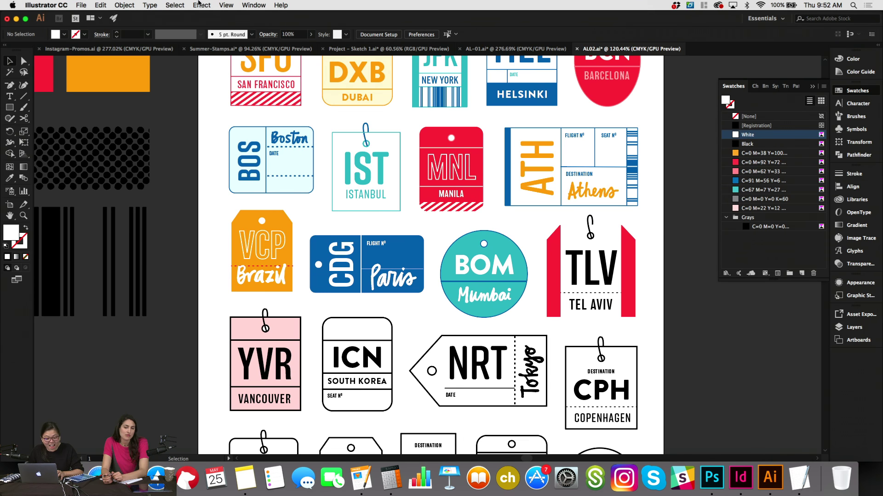
Paste another copy of the TLV tag shape in place and send it to the back.
{"action": "left_click", "coordinate": [100, 5]}
{"action": "left_click", "coordinate": [146, 83]}
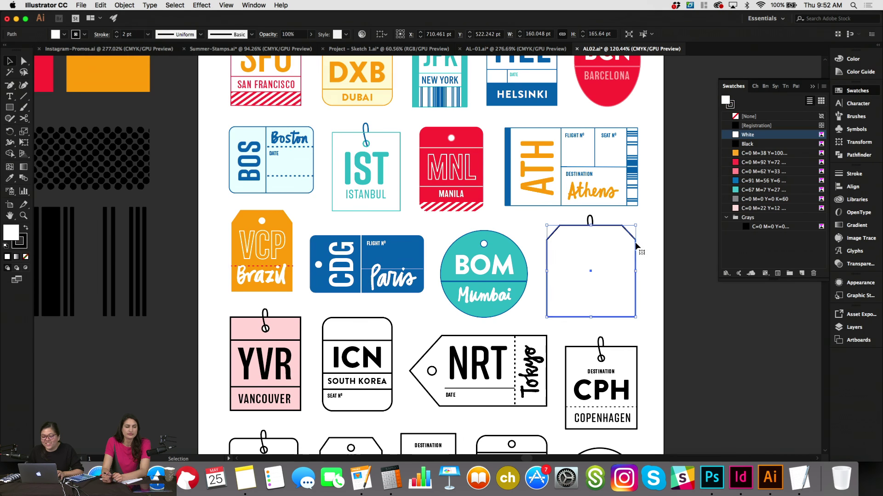
{"action": "right_click", "coordinate": [599, 245]}
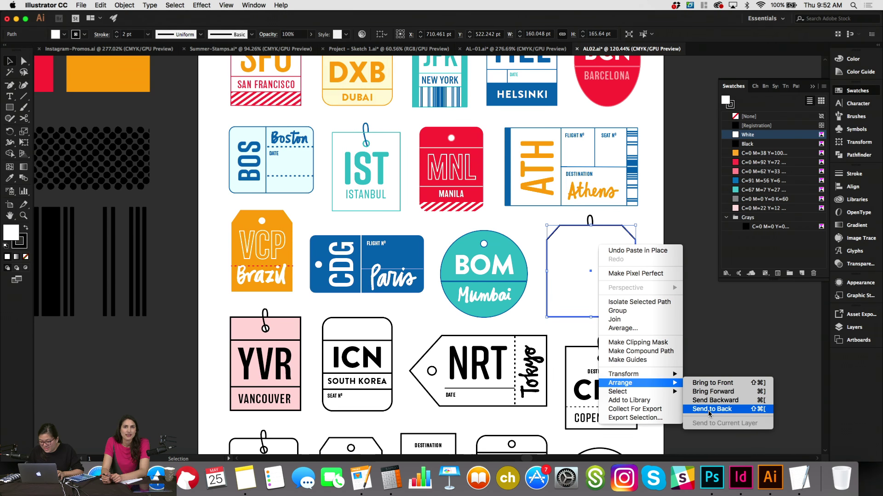
{"action": "left_click", "coordinate": [711, 411]}
Give the TLV tag shape no fill and a red C=0 M=92 Y=72 outline, and apply the same outline color to its clipped stripe group.
{"action": "left_click", "coordinate": [736, 116]}
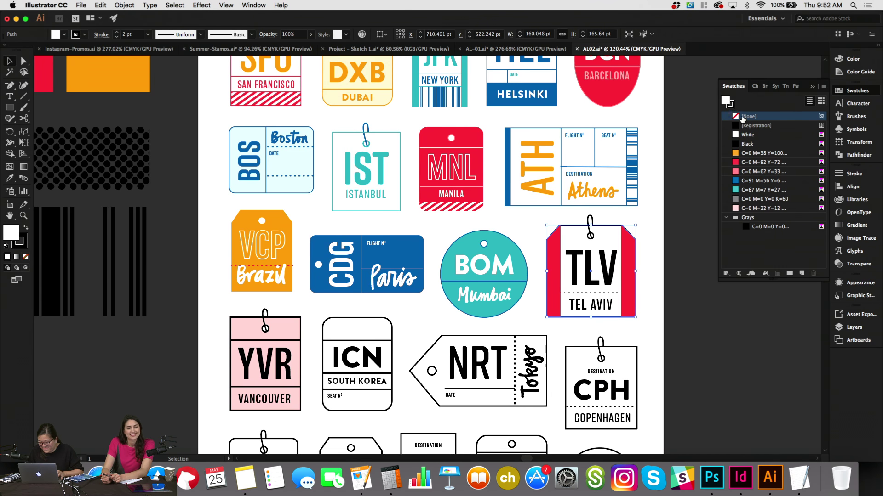
{"action": "left_click", "coordinate": [733, 106]}
{"action": "left_click", "coordinate": [744, 171]}
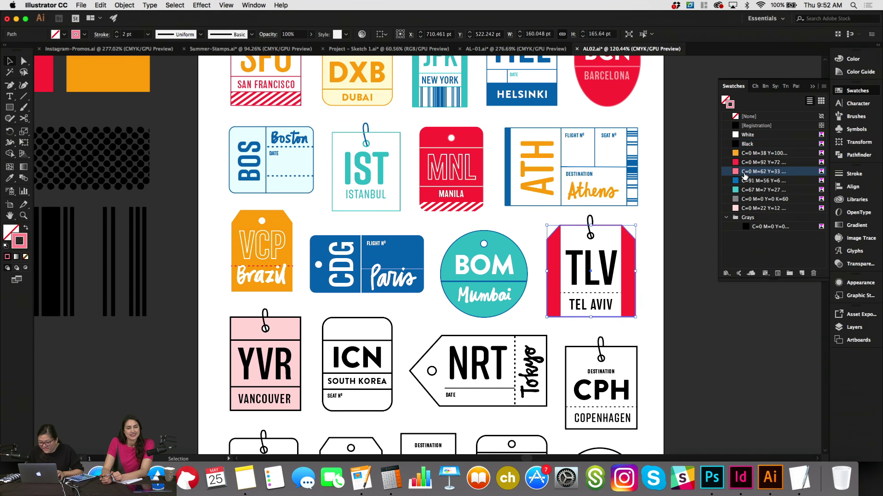
{"action": "left_click", "coordinate": [741, 164]}
{"action": "left_click", "coordinate": [690, 208]}
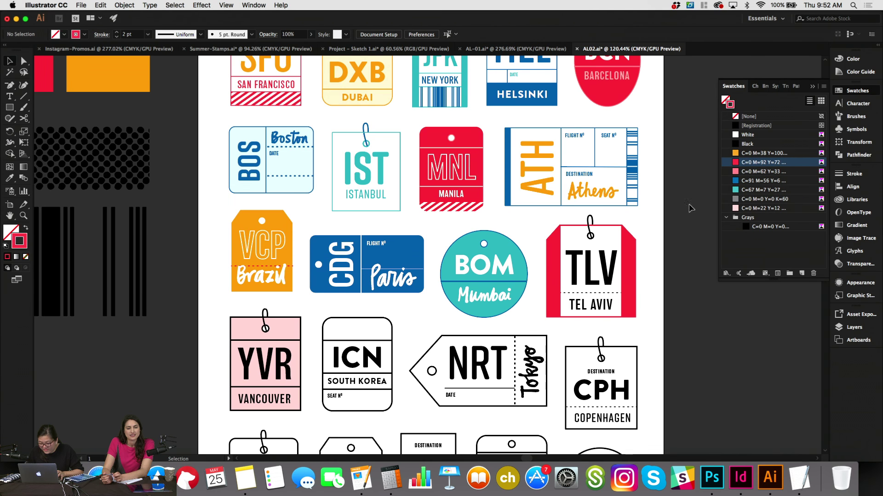
{"action": "left_click", "coordinate": [607, 233]}
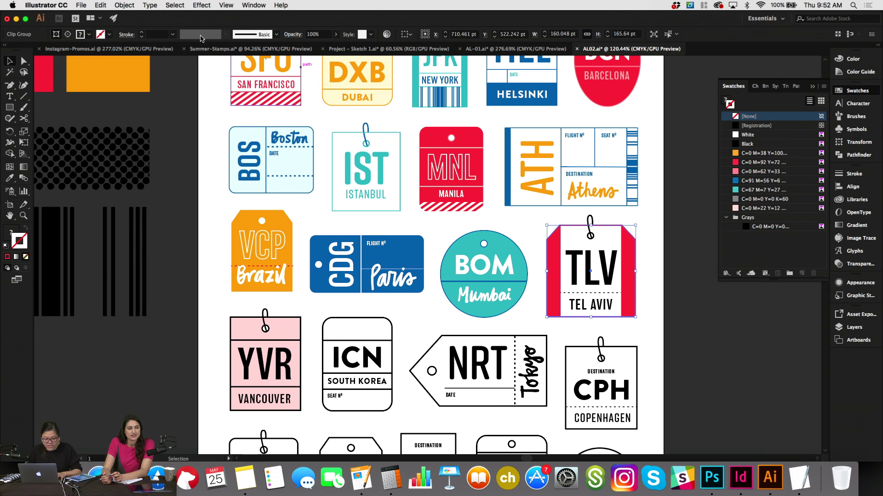
{"action": "left_click", "coordinate": [760, 162]}
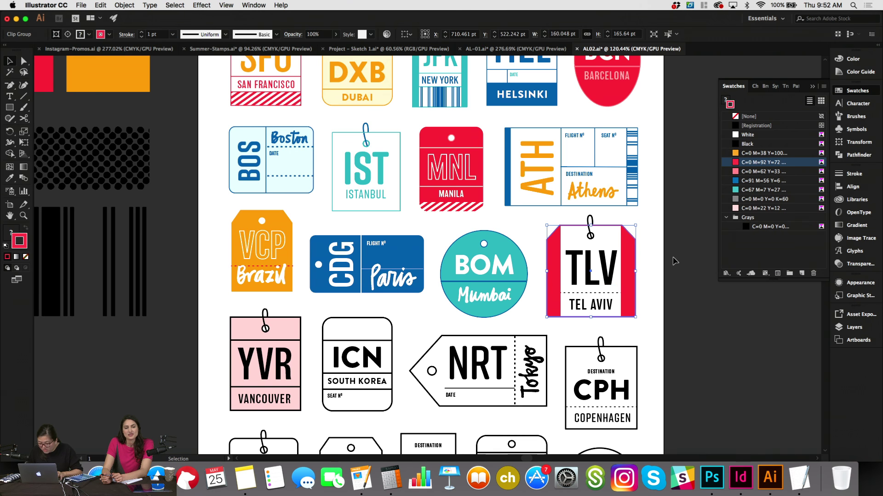
{"action": "left_click", "coordinate": [673, 231]}
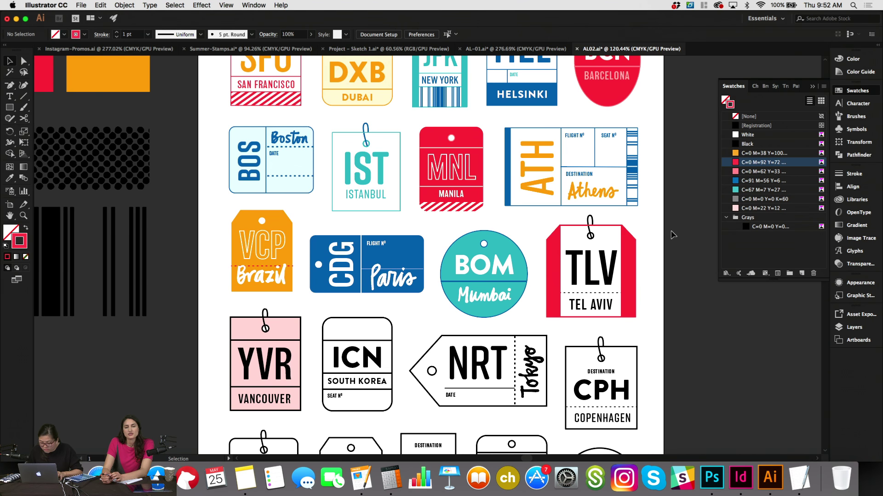
{"action": "left_click", "coordinate": [615, 228]}
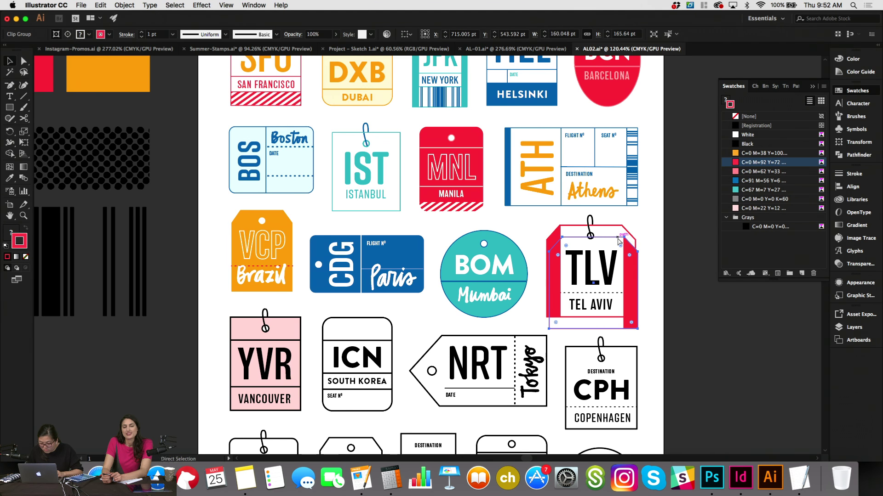
{"action": "left_click_drag", "start_coordinate": [610, 232], "coordinate": [607, 238]}
{"action": "key", "text": "a"}
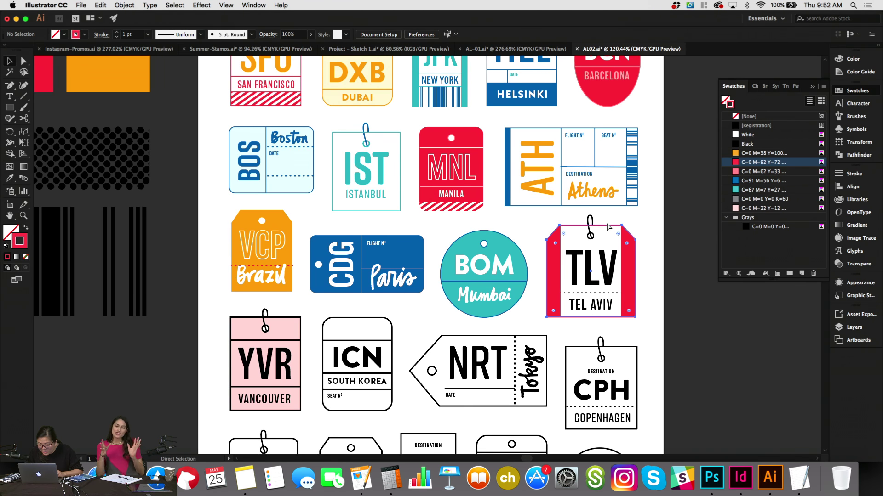
{"action": "key", "text": "v"}
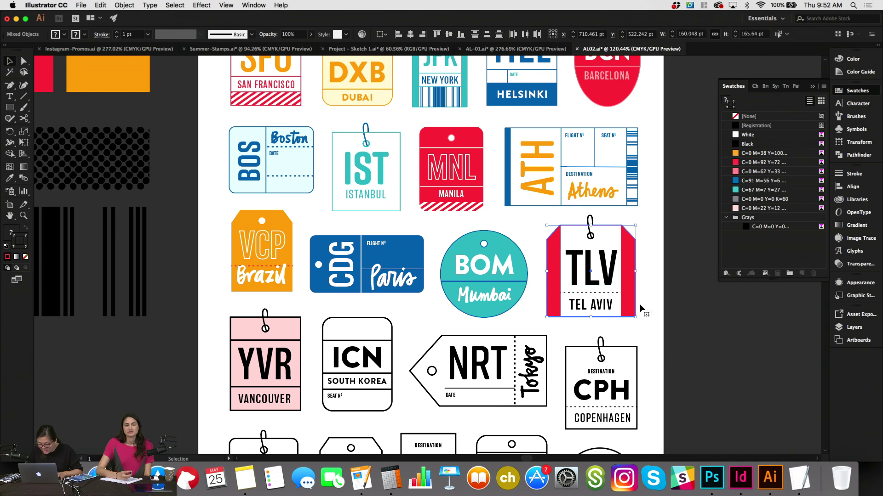
{"action": "left_click", "coordinate": [650, 311]}
Fill the large TLV lettering with the red C=0 M=92 Y=72 swatch.
{"action": "left_click", "coordinate": [602, 277]}
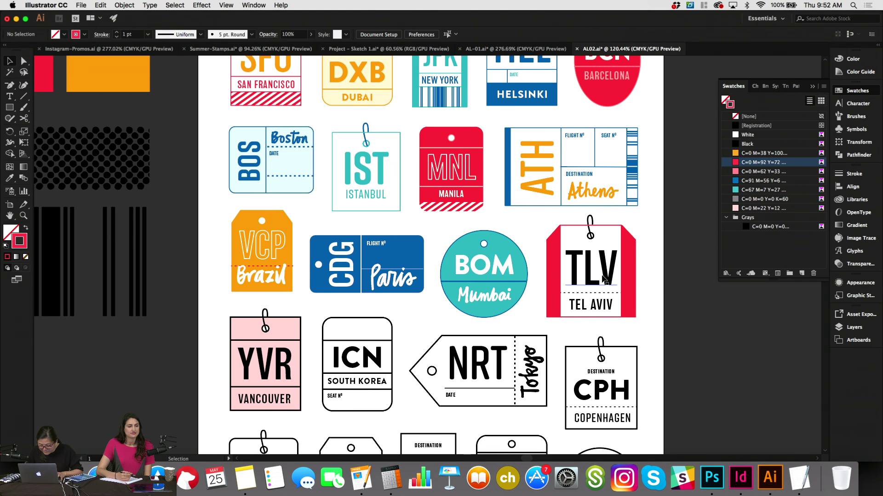
{"action": "scroll", "coordinate": [604, 278], "scroll_direction": "down", "scroll_amount": 3}
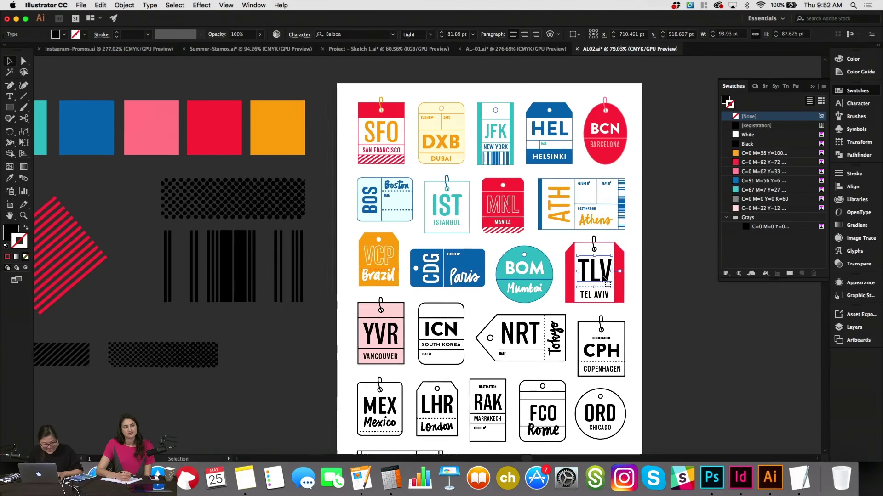
{"action": "scroll", "coordinate": [605, 278], "scroll_direction": "up", "scroll_amount": 3}
{"action": "scroll", "coordinate": [602, 277], "scroll_direction": "up", "scroll_amount": 2}
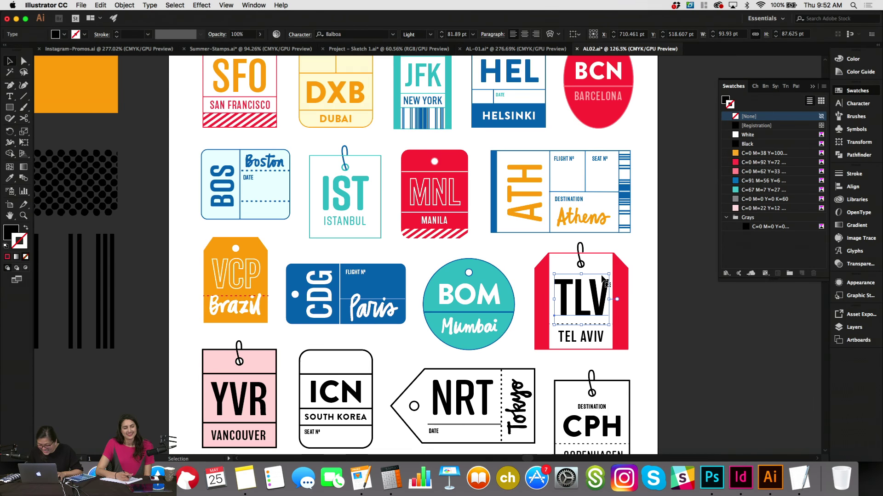
{"action": "left_click", "coordinate": [738, 144]}
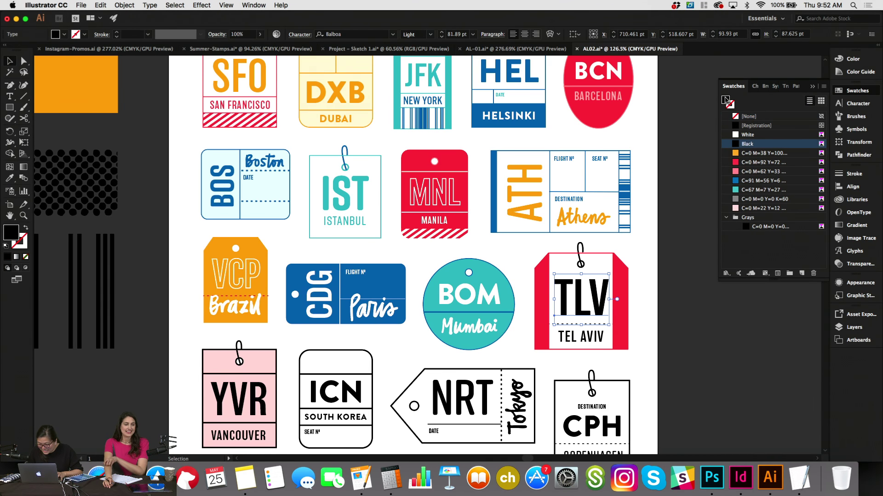
{"action": "left_click", "coordinate": [736, 162]}
Apply the red C=0 M=92 Y=72 swatch to the TLV tag's dashed line stroke and the TEL AVIV text fill.
{"action": "left_click", "coordinate": [596, 326]}
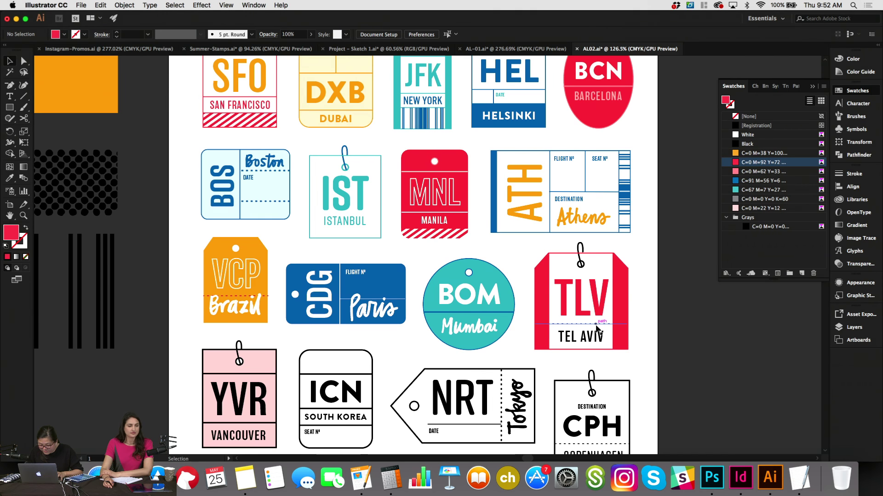
{"action": "left_click", "coordinate": [596, 326]}
{"action": "left_click", "coordinate": [731, 106]}
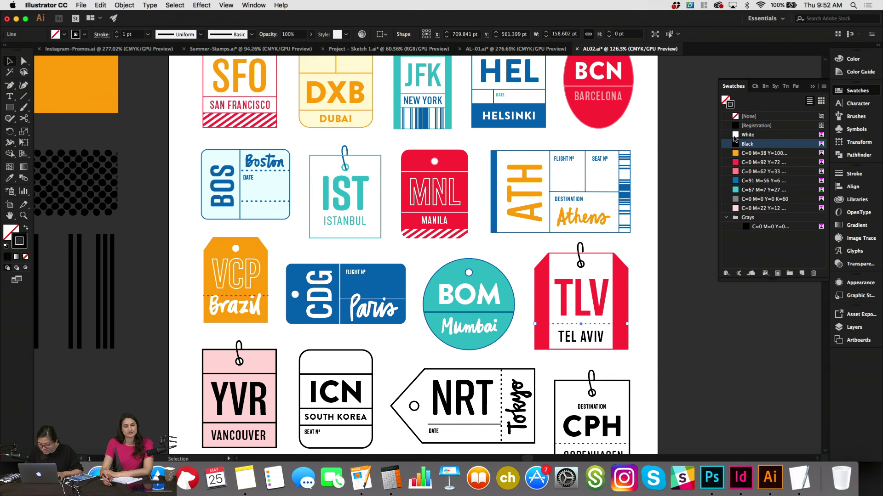
{"action": "left_click", "coordinate": [737, 162]}
{"action": "left_click", "coordinate": [587, 337]}
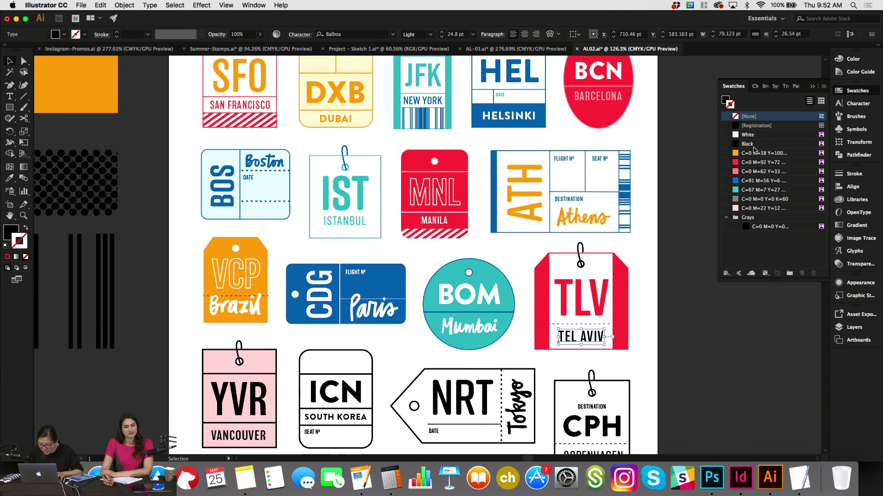
{"action": "left_click", "coordinate": [725, 101]}
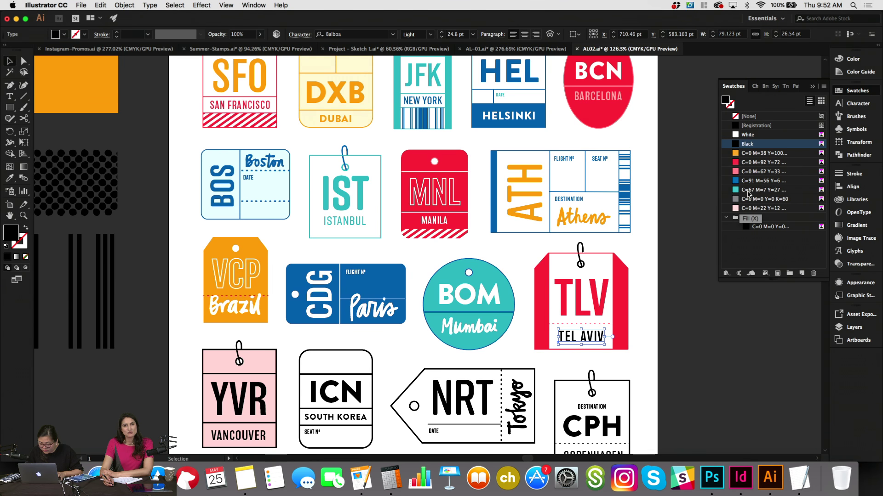
{"action": "left_click", "coordinate": [745, 163]}
{"action": "left_click", "coordinate": [679, 263]}
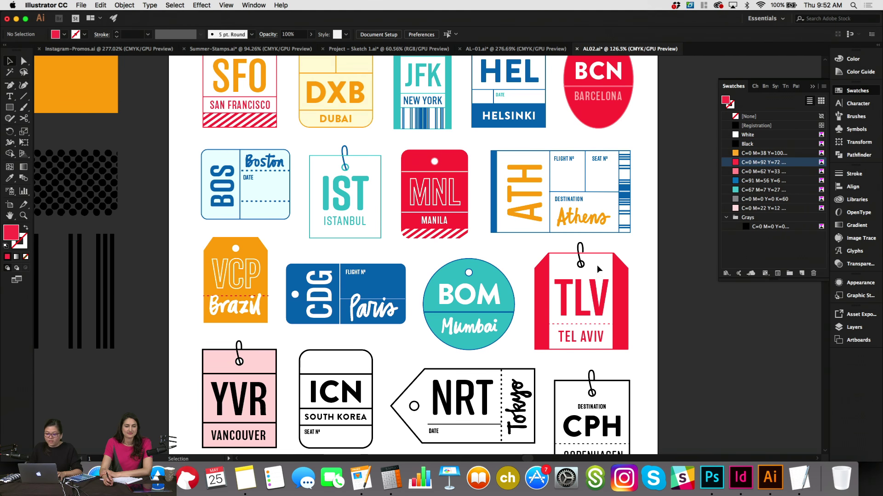
Give the TLV tag's string group a pink C=0 M=62 Y=33 stroke, and make its hole circle's stroke red C=0 M=92 Y=72.
{"action": "left_click", "coordinate": [580, 261]}
{"action": "left_click", "coordinate": [730, 105]}
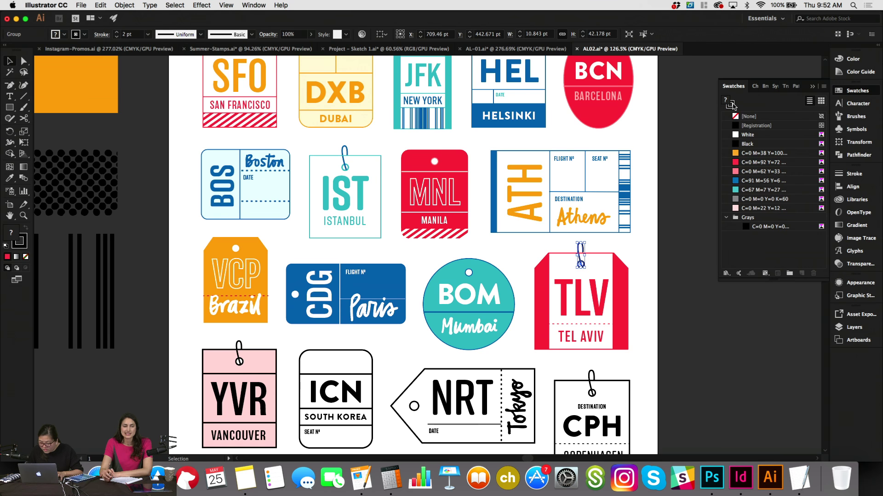
{"action": "left_click", "coordinate": [737, 173]}
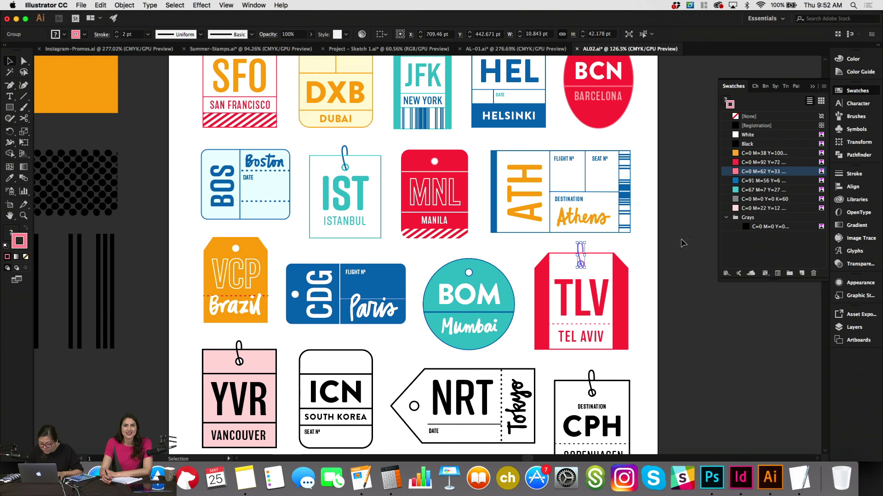
{"action": "left_click", "coordinate": [678, 249]}
{"action": "double_click", "coordinate": [582, 264]}
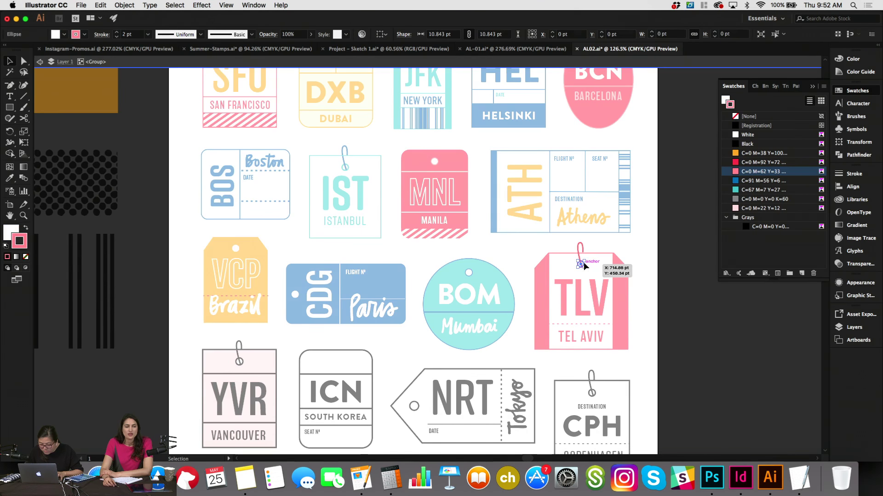
{"action": "left_click", "coordinate": [736, 164]}
{"action": "double_click", "coordinate": [663, 259]}
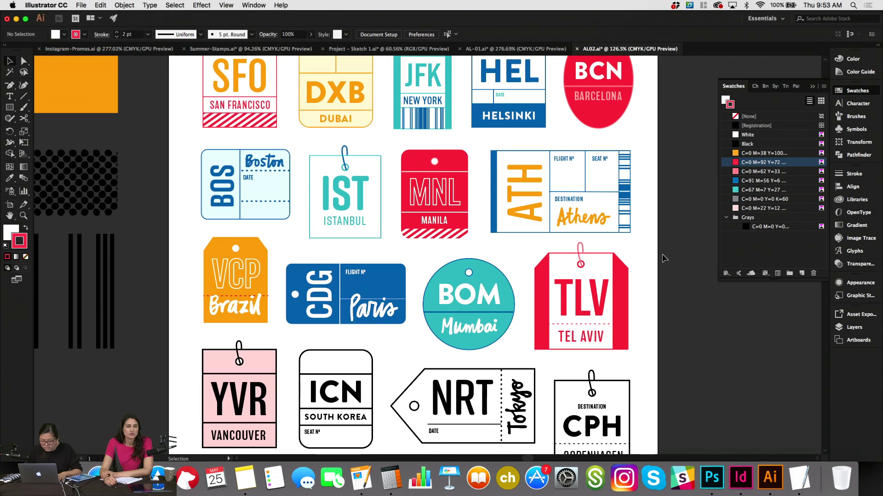
Resize the pink string loop on the TLV tag to about 10 by 38 pt within its group and leave isolation.
{"action": "scroll", "coordinate": [582, 251], "scroll_direction": "up", "scroll_amount": 3}
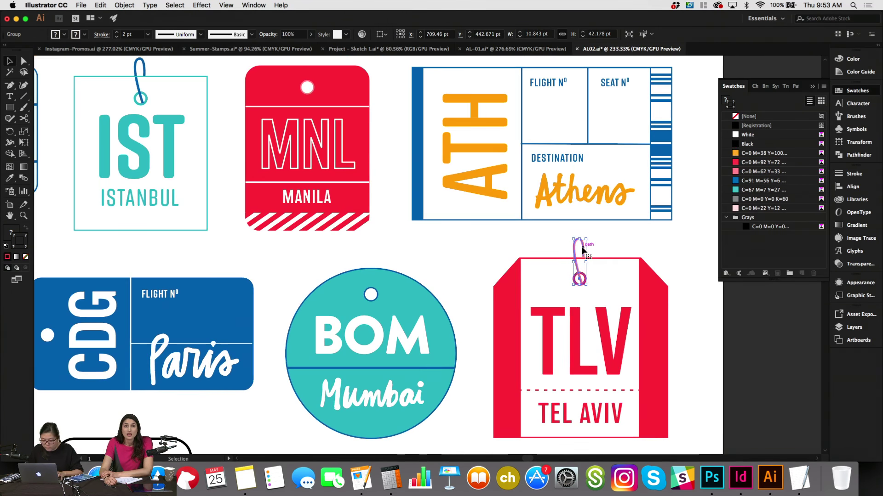
{"action": "double_click", "coordinate": [581, 251]}
{"action": "left_click", "coordinate": [582, 251]}
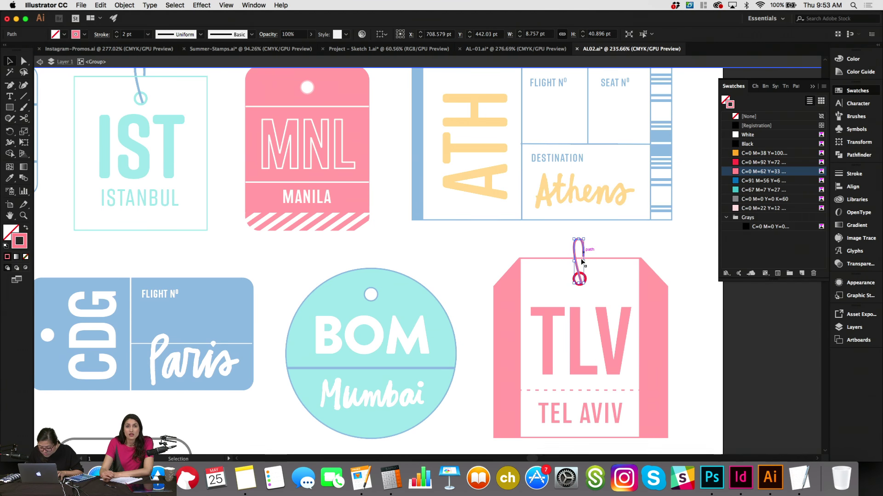
{"action": "left_click_drag", "start_coordinate": [583, 262], "coordinate": [580, 241]}
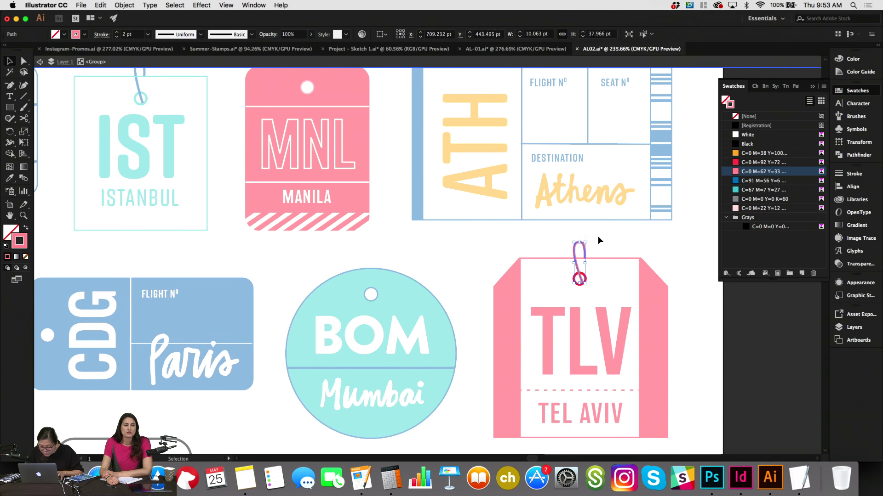
{"action": "left_click", "coordinate": [597, 240]}
{"action": "key", "text": "super+0"}
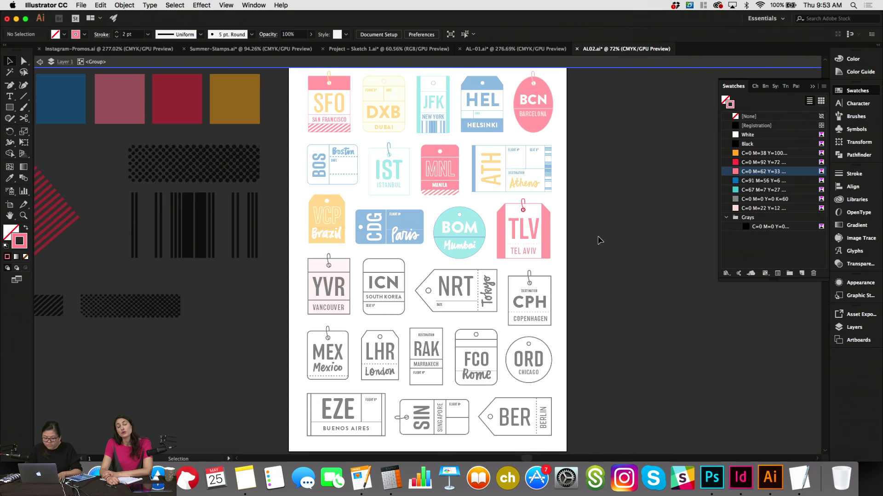
{"action": "scroll", "coordinate": [598, 240], "scroll_direction": "up", "scroll_amount": 5}
Add the text 1209 in Rift Soft Bold on the empty canvas beside the artboard.
{"action": "scroll", "coordinate": [598, 240], "scroll_direction": "left", "scroll_amount": 4}
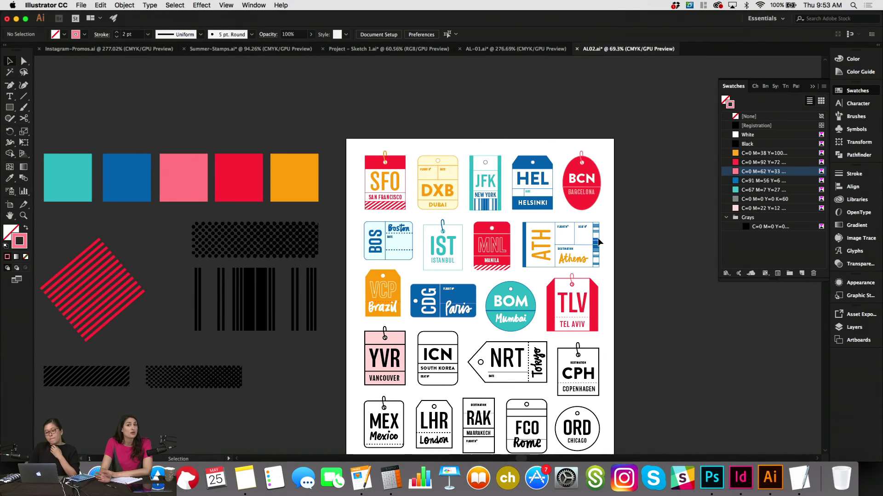
{"action": "scroll", "coordinate": [597, 240], "scroll_direction": "up", "scroll_amount": 5}
{"action": "scroll", "coordinate": [598, 241], "scroll_direction": "up", "scroll_amount": 3}
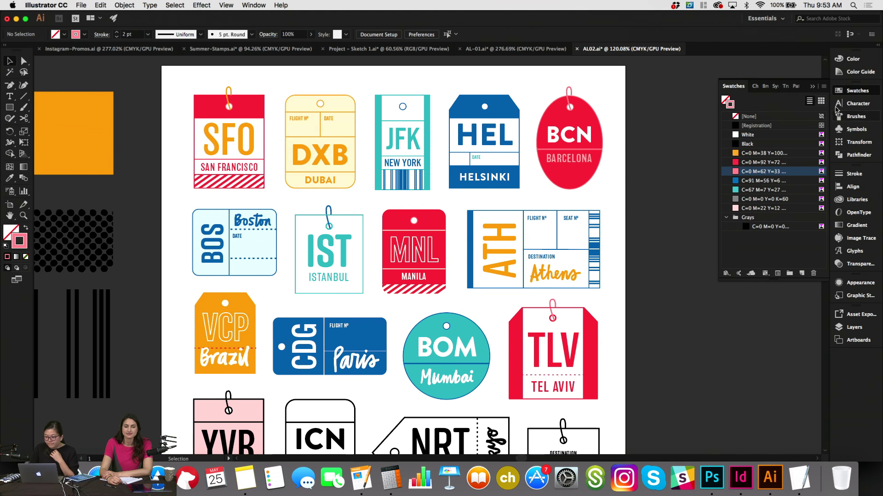
{"action": "left_click", "coordinate": [680, 254]}
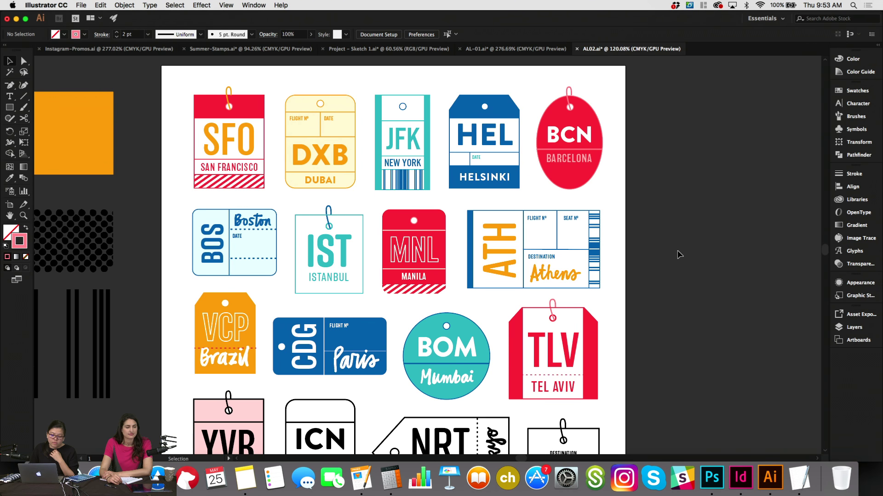
{"action": "scroll", "coordinate": [670, 252], "scroll_direction": "right", "scroll_amount": 2}
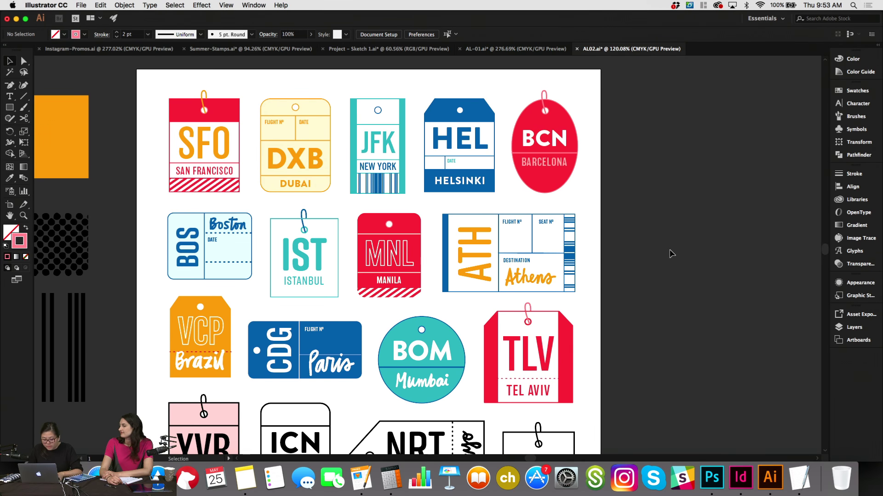
{"action": "key", "text": "t"}
{"action": "left_click", "coordinate": [627, 184]}
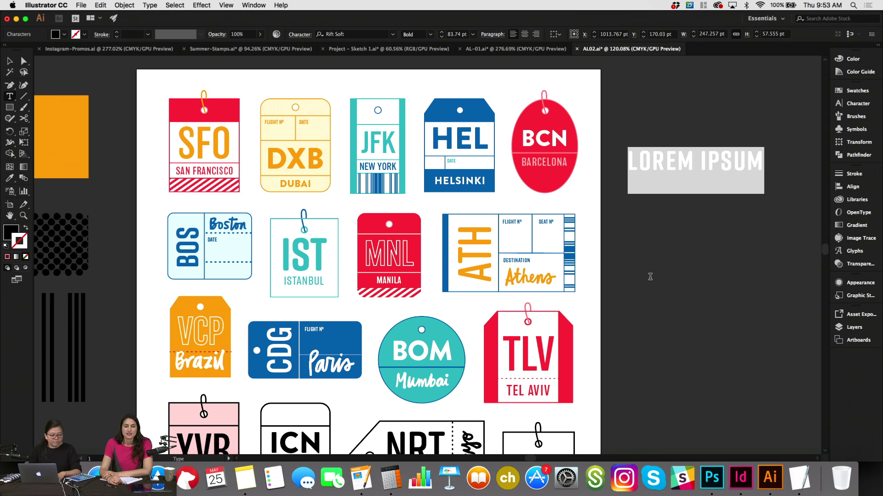
{"action": "type", "text": "1209"}
{"action": "key", "text": "Escape"}
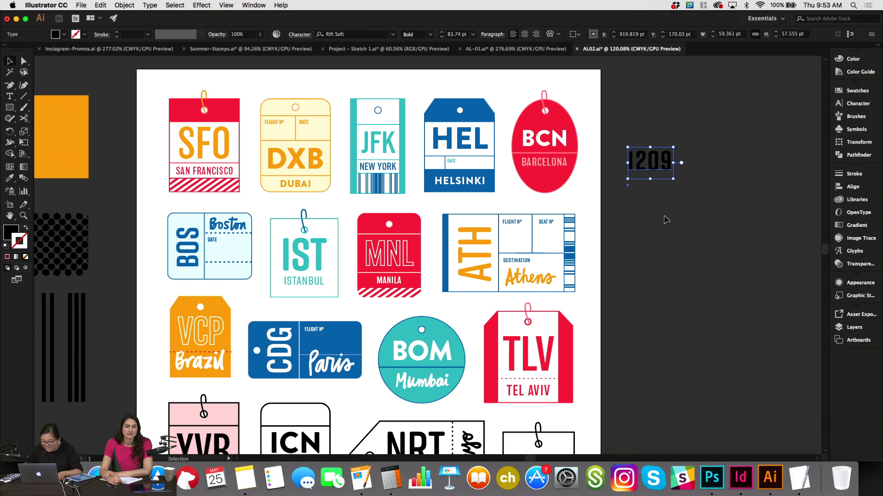
Duplicate the 1209 text, change the copy to 0421, and place it directly under the original.
{"action": "left_click_drag", "start_coordinate": [665, 172], "coordinate": [680, 219]}
{"action": "double_click", "coordinate": [677, 213]}
{"action": "type", "text": "0421"}
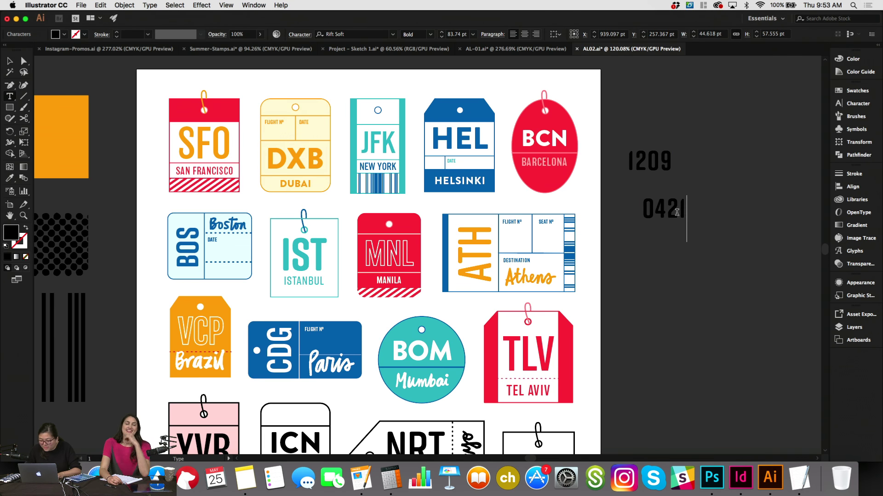
{"action": "key", "text": "Escape"}
{"action": "left_click_drag", "start_coordinate": [676, 212], "coordinate": [663, 205]}
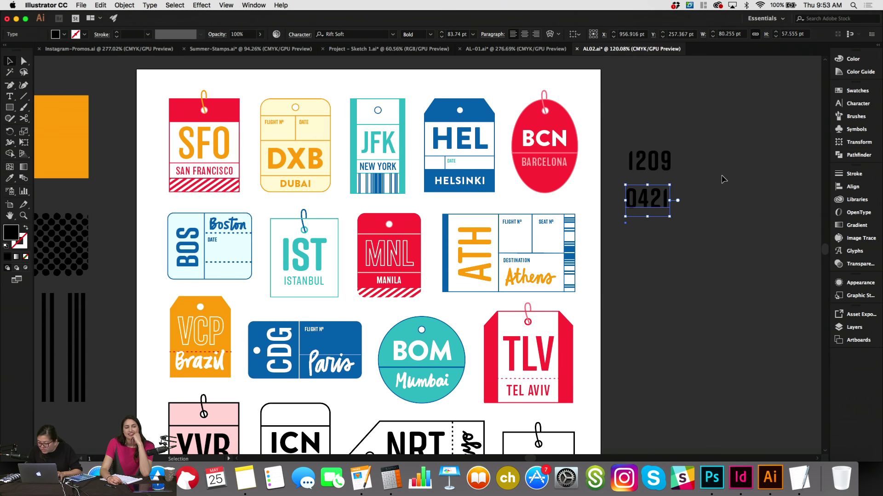
{"action": "left_click", "coordinate": [724, 179]}
Duplicate the 1209 text below 0421 and change the copy to 0525.
{"action": "left_click", "coordinate": [656, 163]}
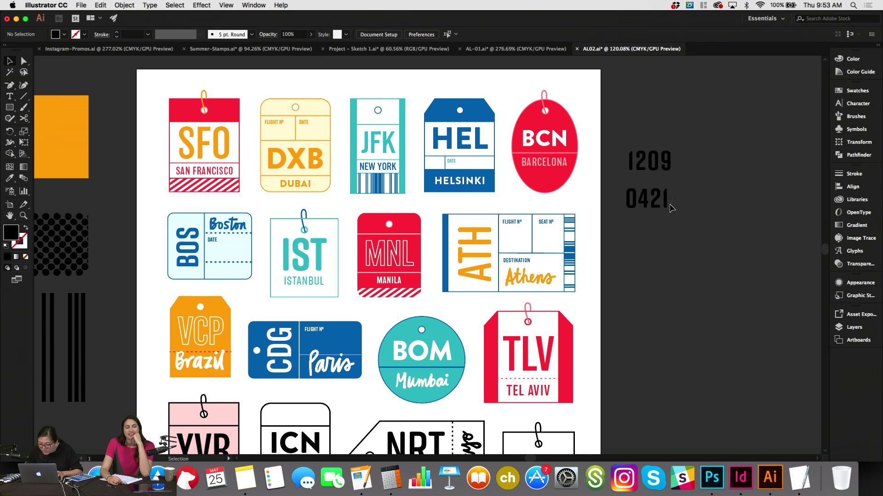
{"action": "left_click_drag", "start_coordinate": [656, 161], "coordinate": [679, 245]}
{"action": "double_click", "coordinate": [679, 244]}
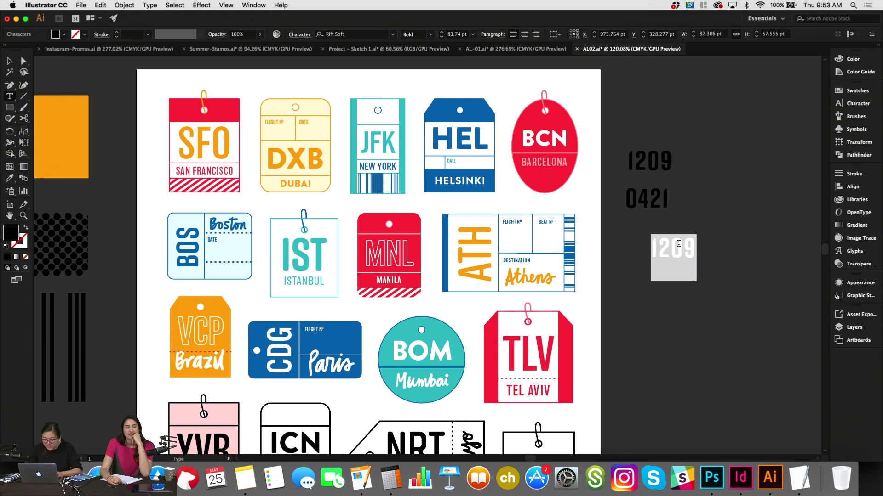
{"action": "type", "text": "0524"}
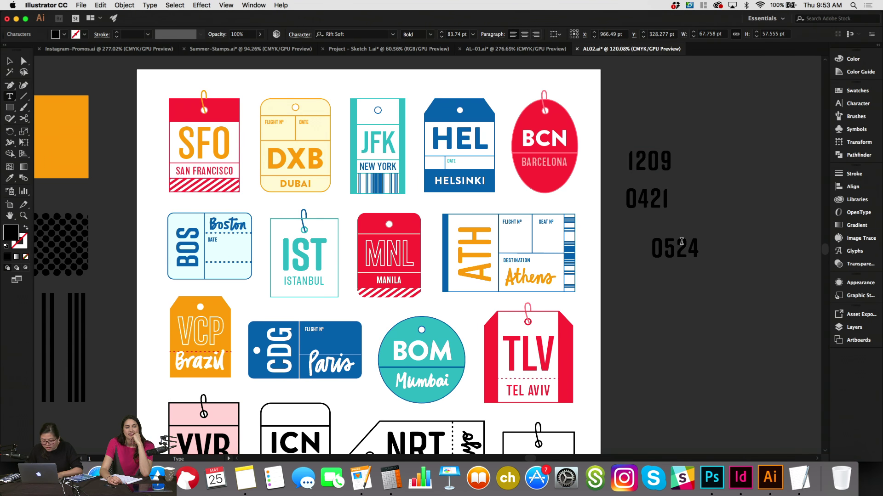
{"action": "double_click", "coordinate": [682, 237]}
Set the 0525 text in the Numbers Claimcheck font, move it under 0421, and duplicate it below.
{"action": "left_click", "coordinate": [392, 34]}
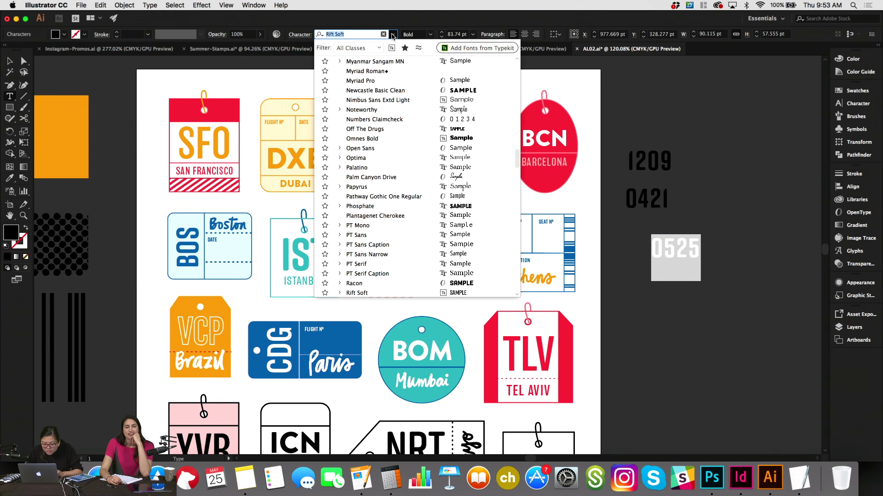
{"action": "left_click", "coordinate": [343, 121]}
{"action": "key", "text": "Escape"}
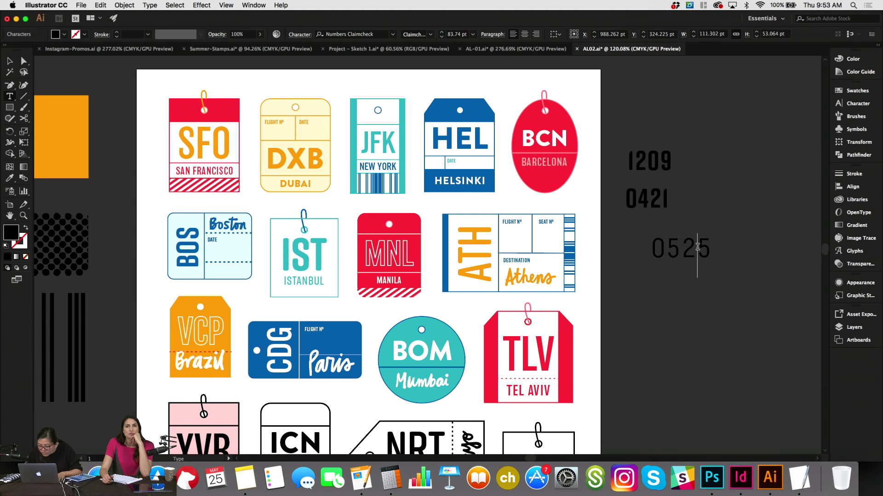
{"action": "left_click_drag", "start_coordinate": [701, 254], "coordinate": [670, 289]}
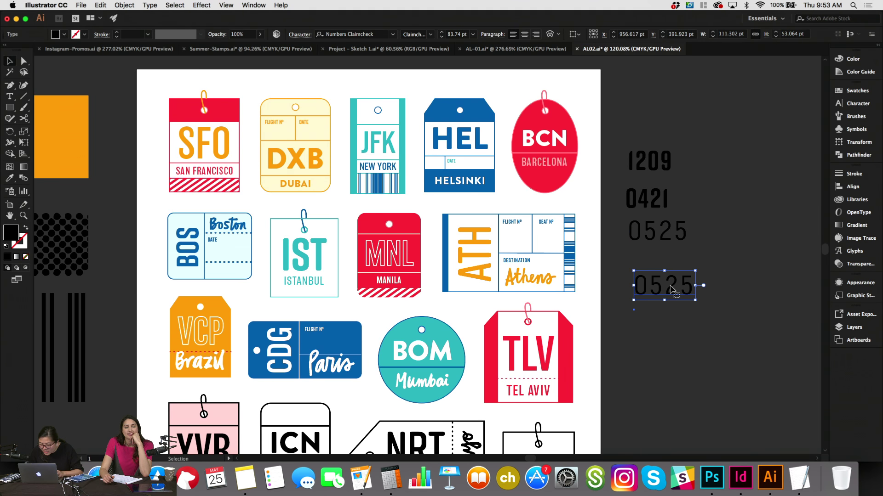
Change the lower 0525 copy beside the artboard to read 05-25-17.
{"action": "double_click", "coordinate": [670, 286]}
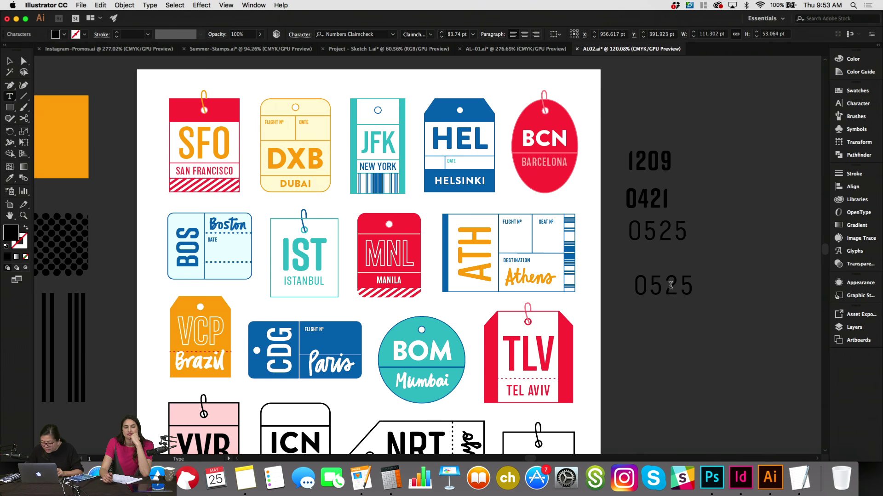
{"action": "type", "text": "-25-"}
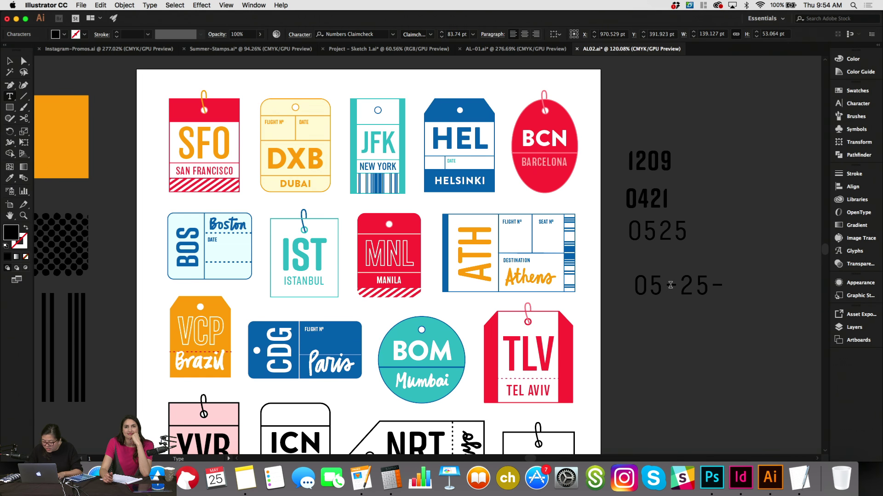
{"action": "type", "text": "17"}
{"action": "key", "text": "Escape"}
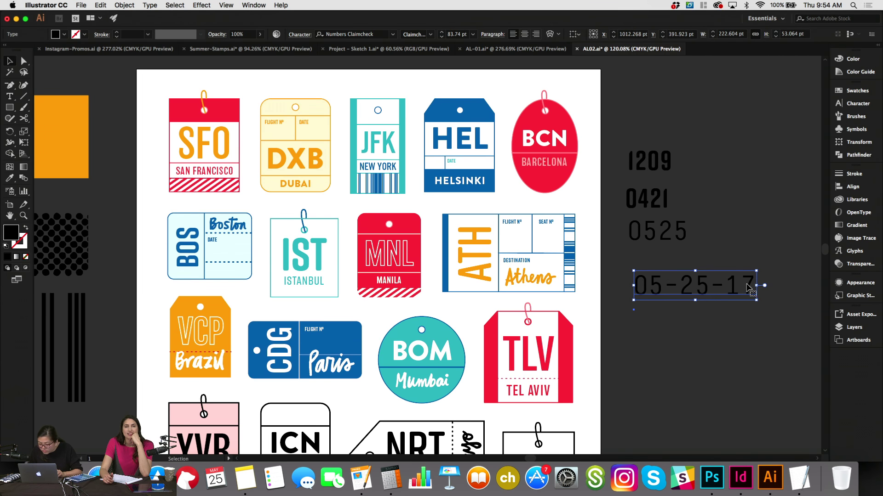
Scale the 05-25-17 text down into the HEL tag's date field and color it red with the C=0 M=92 Y=72 swatch.
{"action": "left_click_drag", "start_coordinate": [756, 285], "coordinate": [467, 161]}
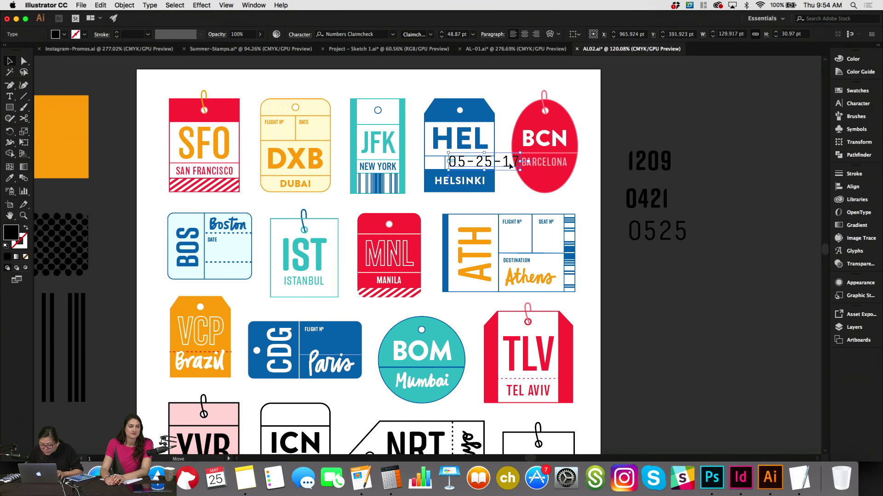
{"action": "left_click_drag", "start_coordinate": [521, 161], "coordinate": [491, 163]}
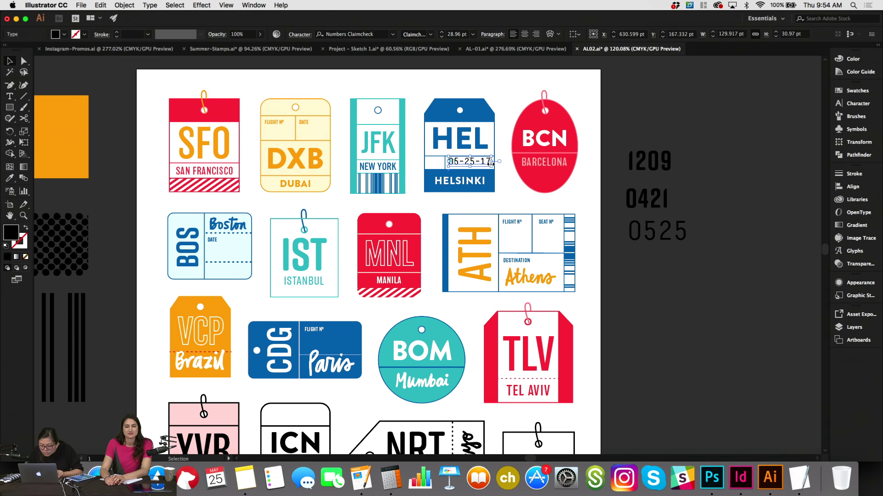
{"action": "key", "text": "super+equal"}
{"action": "key", "text": "super+equal"}
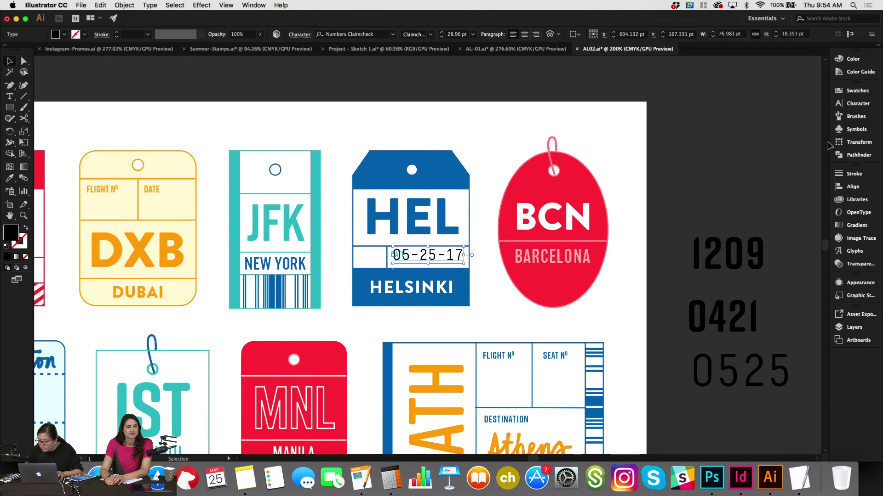
{"action": "left_click", "coordinate": [857, 91]}
{"action": "left_click", "coordinate": [774, 162]}
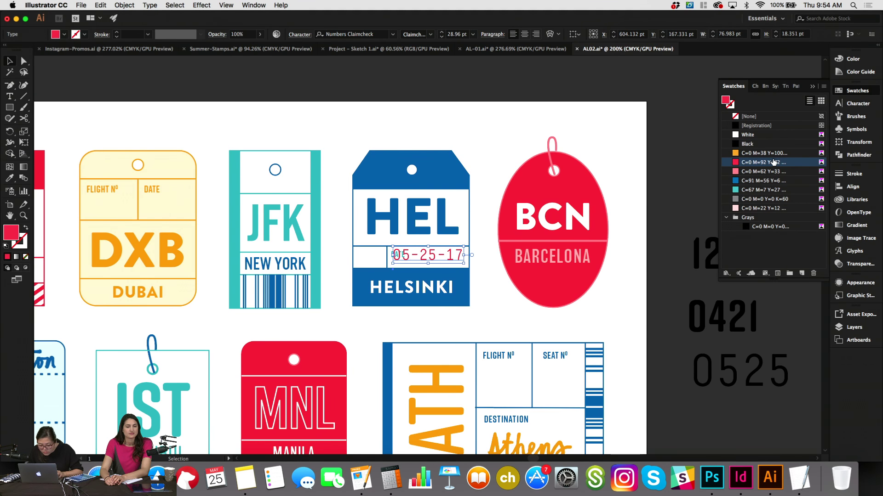
{"action": "left_click_drag", "start_coordinate": [392, 248], "coordinate": [383, 244]}
Nudge the red 05-25-17 text into position within the HEL tag's date field.
{"action": "left_click", "coordinate": [851, 104]}
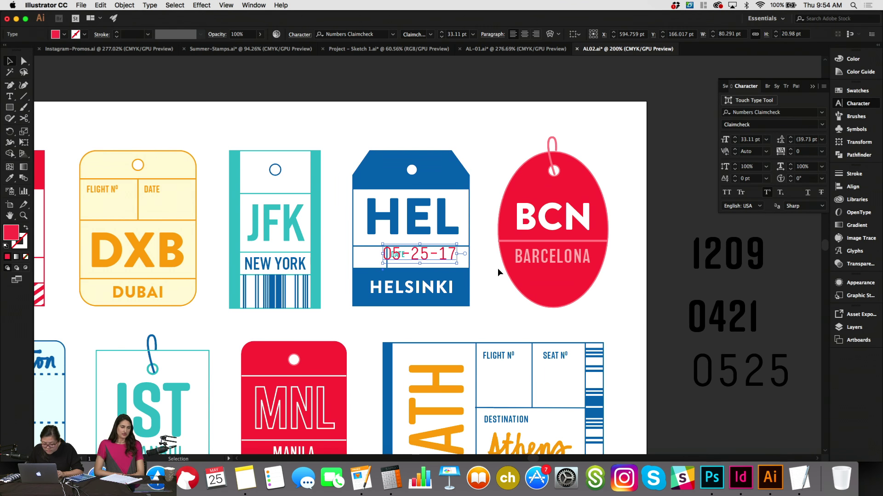
{"action": "key", "text": "shift+Right"}
{"action": "key", "text": "Left"}
{"action": "key", "text": "Up"}
{"action": "key", "text": "Up"}
{"action": "key", "text": "Up"}
{"action": "key", "text": "Up"}
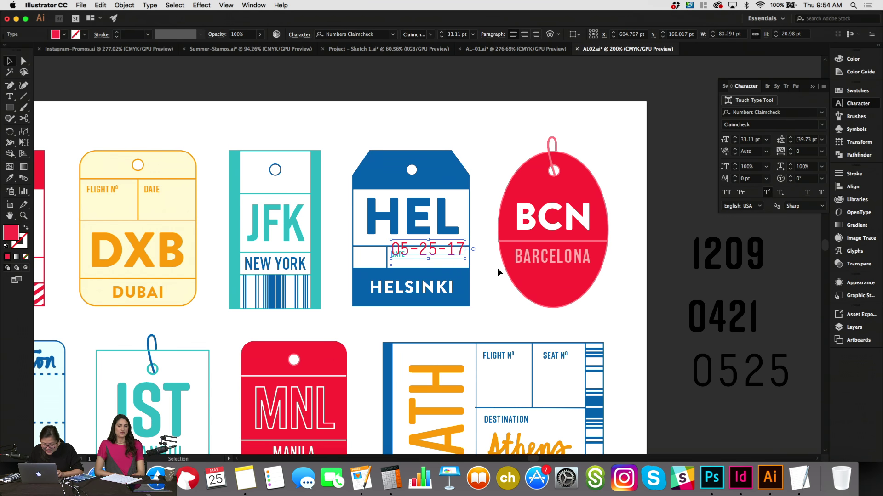
{"action": "left_click", "coordinate": [408, 92]}
{"action": "key", "text": "a"}
{"action": "key", "text": "v"}
{"action": "left_click", "coordinate": [434, 260]}
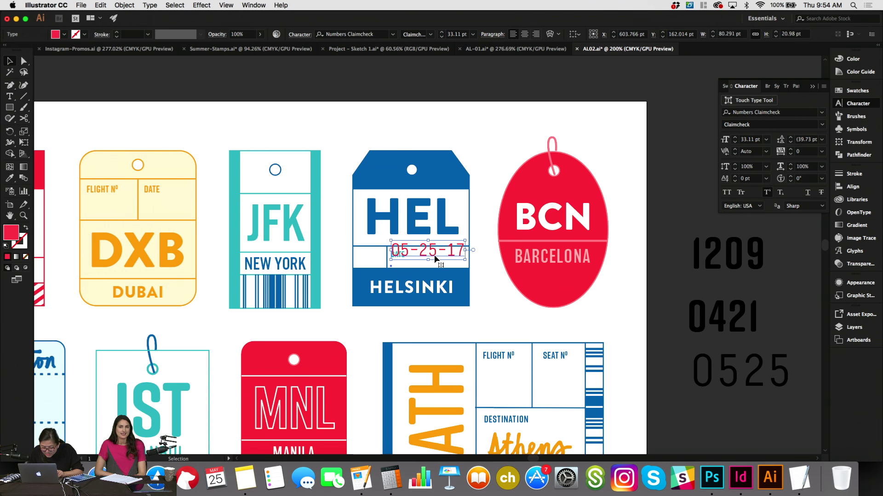
{"action": "key", "text": "Down"}
{"action": "key", "text": "Down"}
{"action": "key", "text": "Down"}
{"action": "key", "text": "Down"}
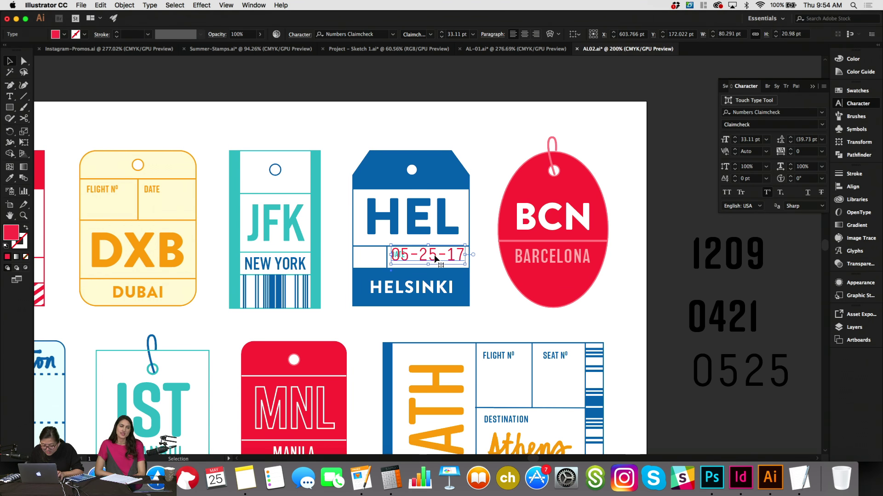
Shift the HEL tag's short divider line and DATE label left, and place the 05-25-17 text just right of the label.
{"action": "key", "text": "super+shift+a"}
{"action": "key", "text": "super+equal"}
{"action": "key", "text": "super+equal"}
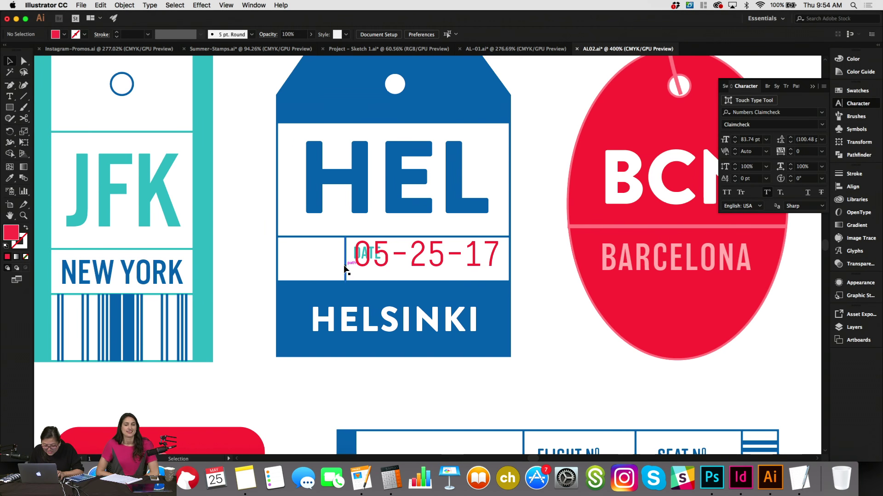
{"action": "left_click_drag", "start_coordinate": [342, 268], "coordinate": [300, 268]}
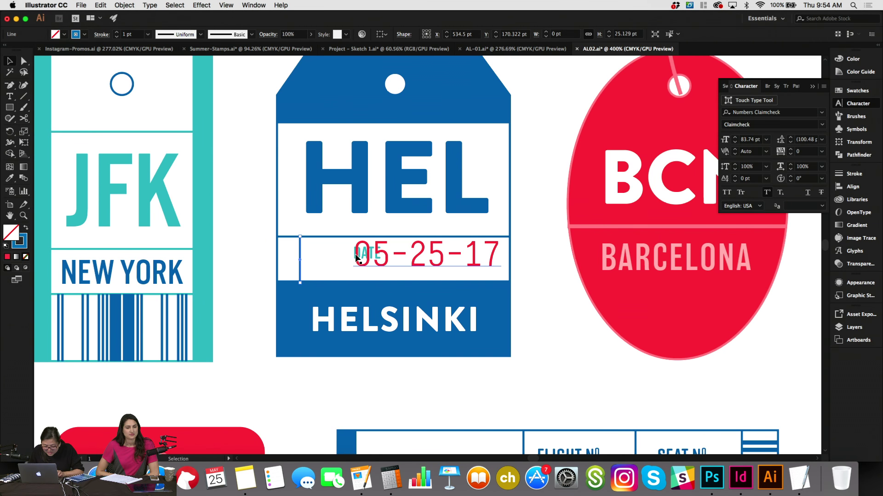
{"action": "left_click_drag", "start_coordinate": [360, 253], "coordinate": [324, 253]}
{"action": "left_click_drag", "start_coordinate": [434, 255], "coordinate": [376, 260]}
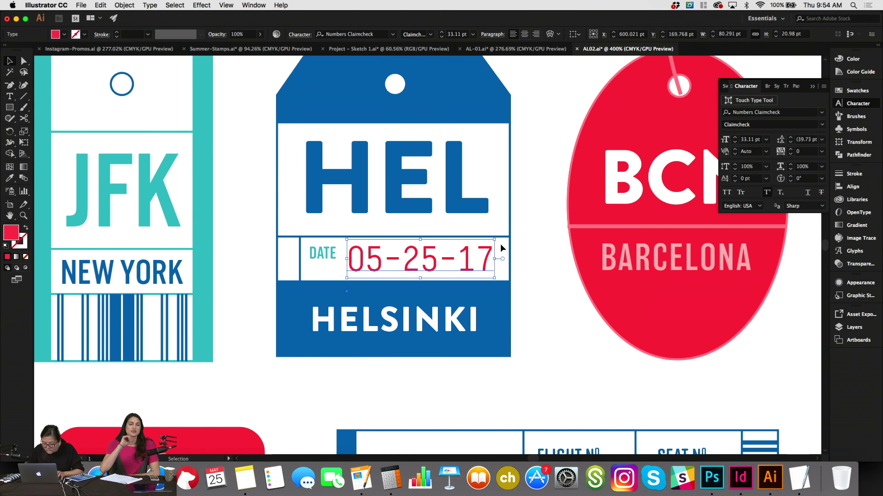
Shrink the 05-25-17 text toward the right side of the HEL tag's date field.
{"action": "key", "text": "super+minus"}
{"action": "key", "text": "super+minus"}
{"action": "left_click_drag", "start_coordinate": [391, 254], "coordinate": [408, 255]}
{"action": "left_click", "coordinate": [488, 261]}
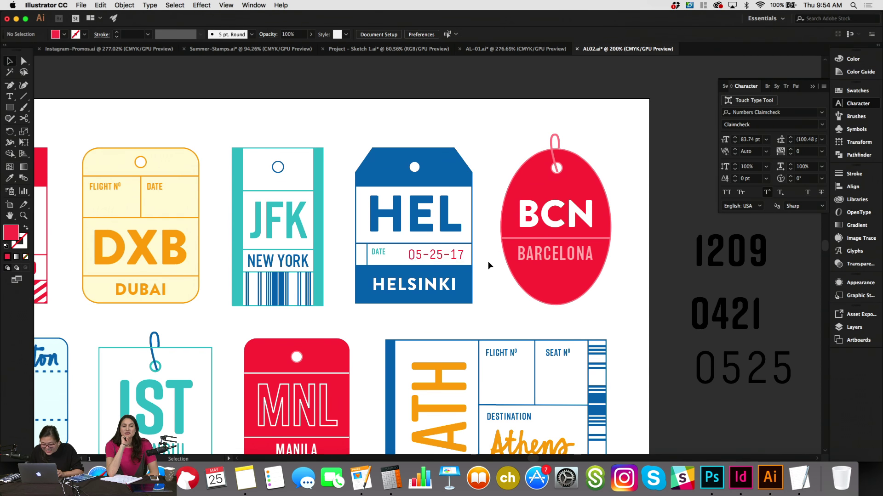
Move the HEL tag's DATE label closer to the date and bring the short divider line up beside the label.
{"action": "left_click", "coordinate": [383, 251]}
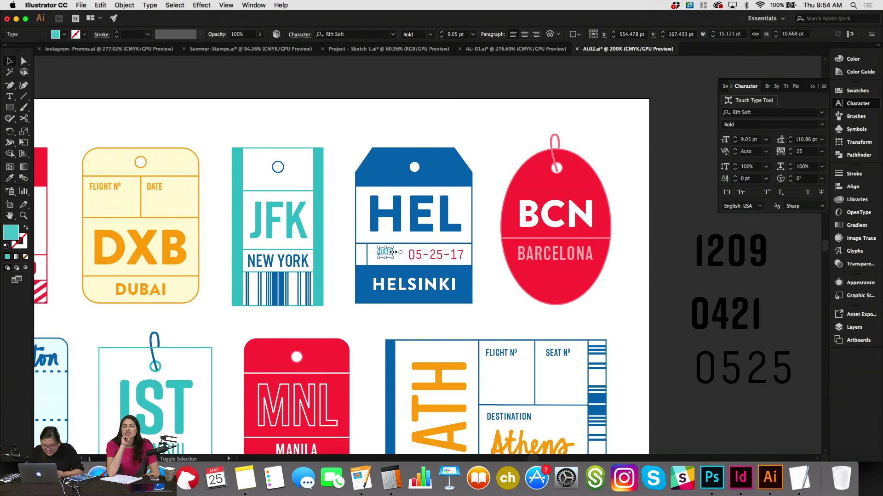
{"action": "left_click_drag", "start_coordinate": [382, 251], "coordinate": [391, 250]}
{"action": "key", "text": "Down"}
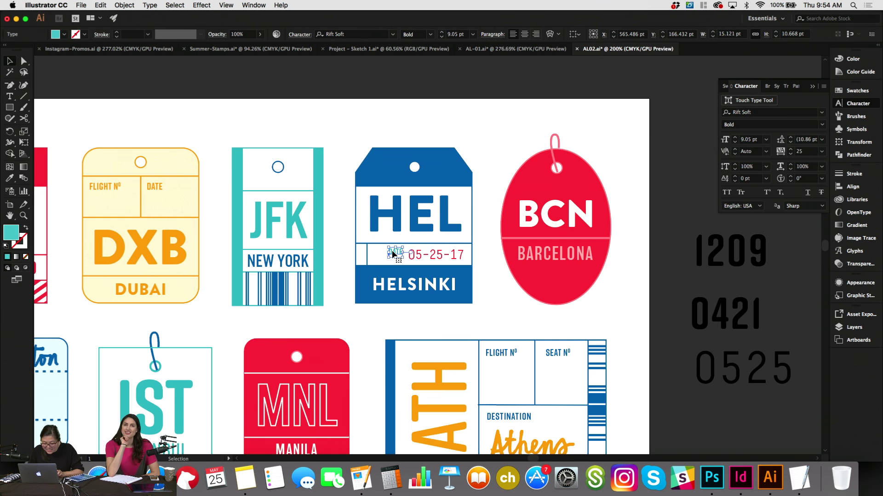
{"action": "left_click_drag", "start_coordinate": [382, 256], "coordinate": [382, 256]}
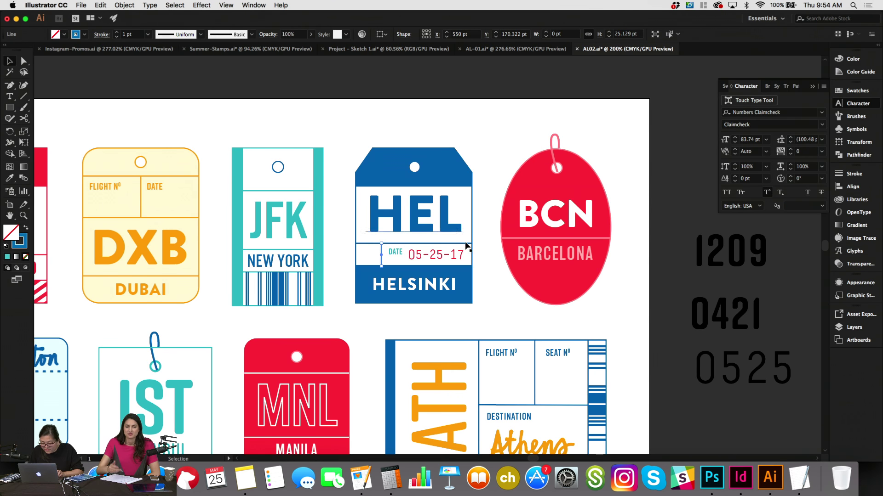
Recolor the HEL tag's DATE label with the blue C=91 M=56 Y=6 swatch and nudge the divider line slightly right.
{"action": "left_click", "coordinate": [394, 252]}
{"action": "left_click", "coordinate": [858, 90]}
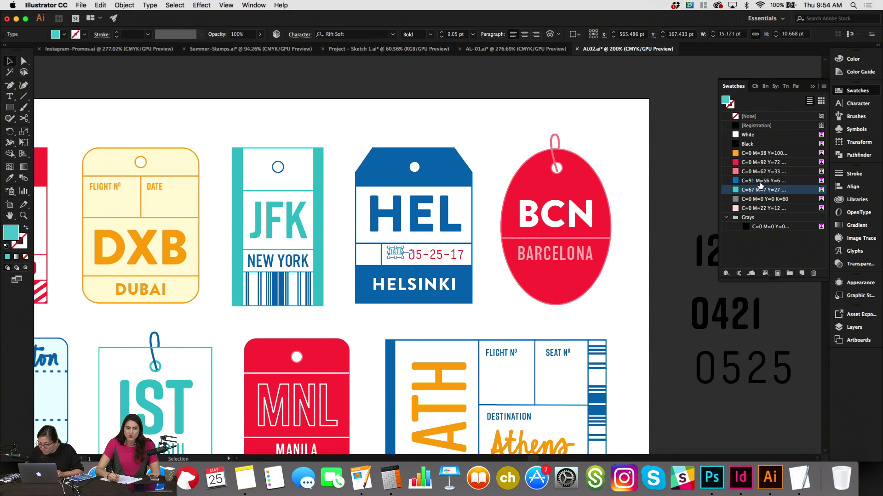
{"action": "left_click", "coordinate": [759, 182]}
{"action": "left_click", "coordinate": [553, 314]}
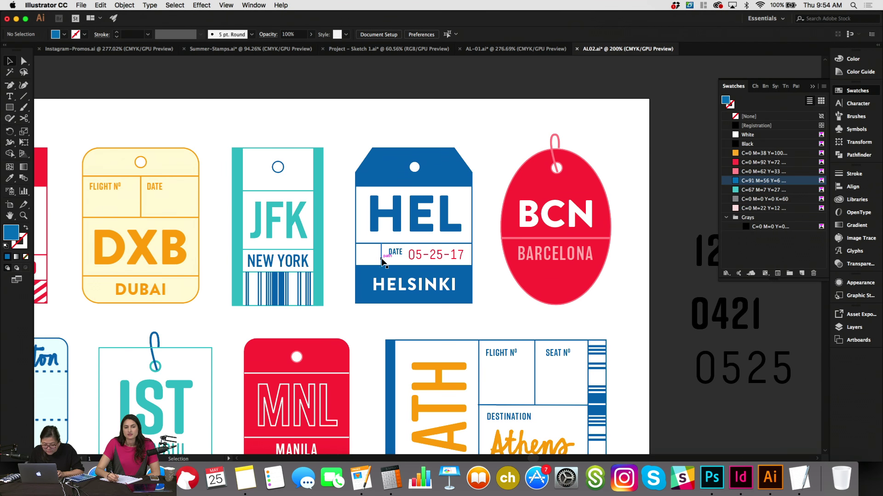
{"action": "left_click", "coordinate": [383, 261]}
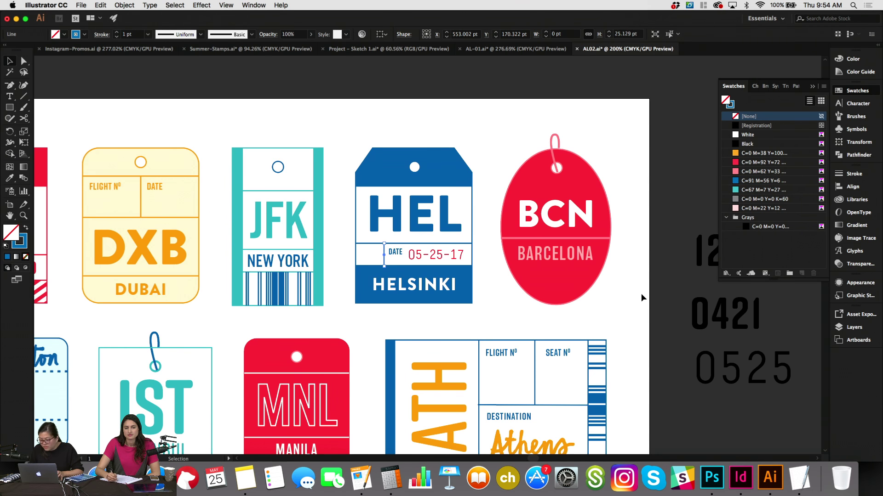
Color the 1209 text red with the C=0 M=92 Y=72 swatch and fit it under FLIGHT Nº on the ATH tag.
{"action": "scroll", "coordinate": [641, 293], "scroll_direction": "right", "scroll_amount": 3}
{"action": "left_click", "coordinate": [687, 238]}
{"action": "scroll", "coordinate": [687, 237], "scroll_direction": "down", "scroll_amount": 2}
{"action": "scroll", "coordinate": [687, 237], "scroll_direction": "right", "scroll_amount": 2}
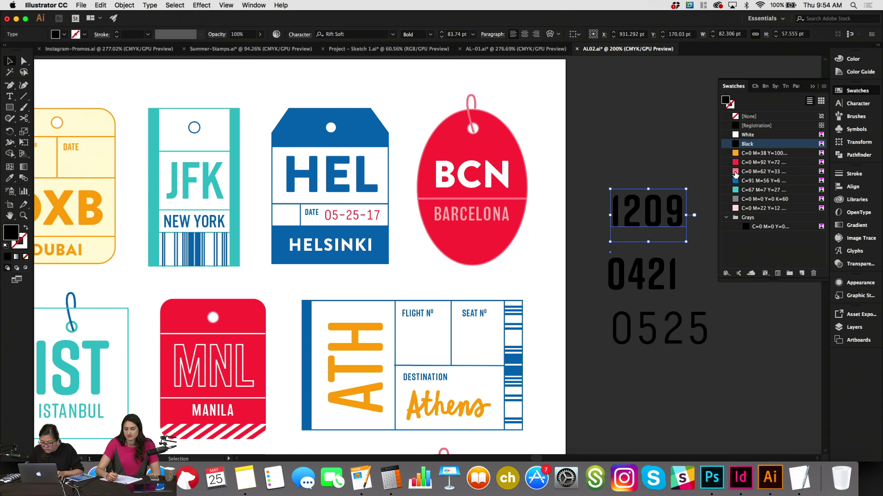
{"action": "left_click", "coordinate": [737, 162]}
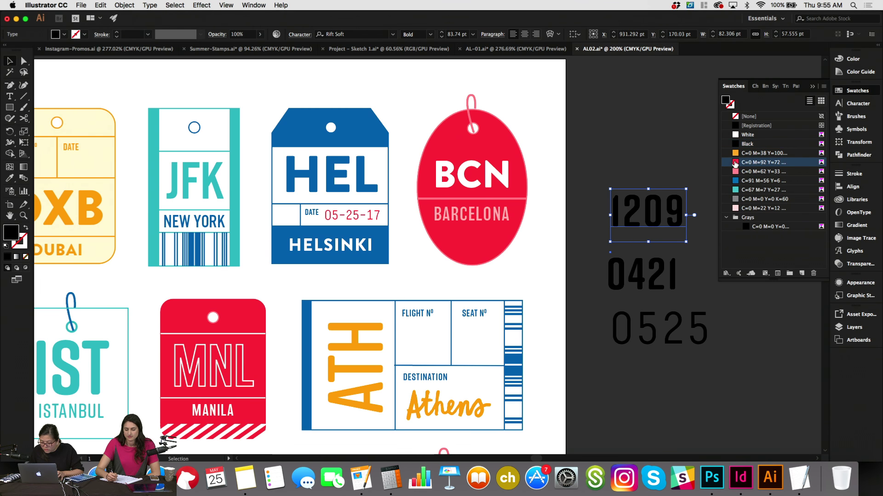
{"action": "left_click_drag", "start_coordinate": [654, 227], "coordinate": [446, 351]}
{"action": "key", "text": "Right"}
{"action": "key", "text": "Right"}
{"action": "key", "text": "Right"}
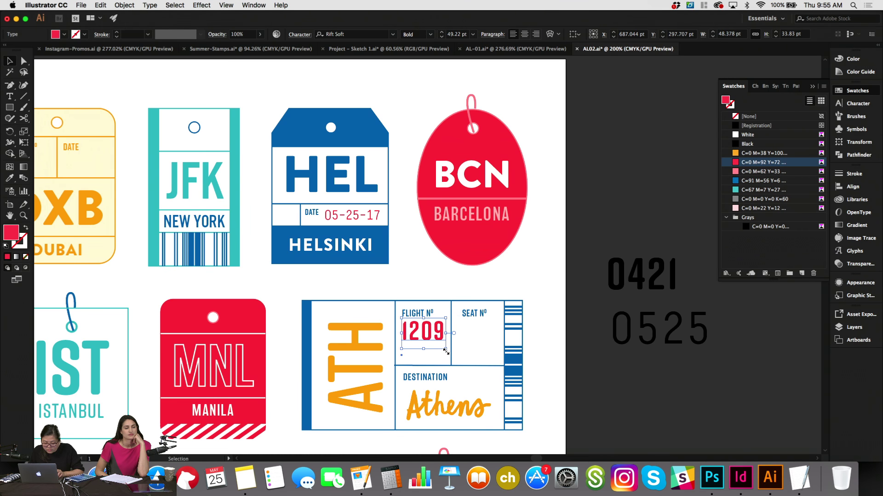
Duplicate the red 1209 text under SEAT Nº on the ATH tag and change the copy to 19A.
{"action": "left_click_drag", "start_coordinate": [431, 334], "coordinate": [487, 334]}
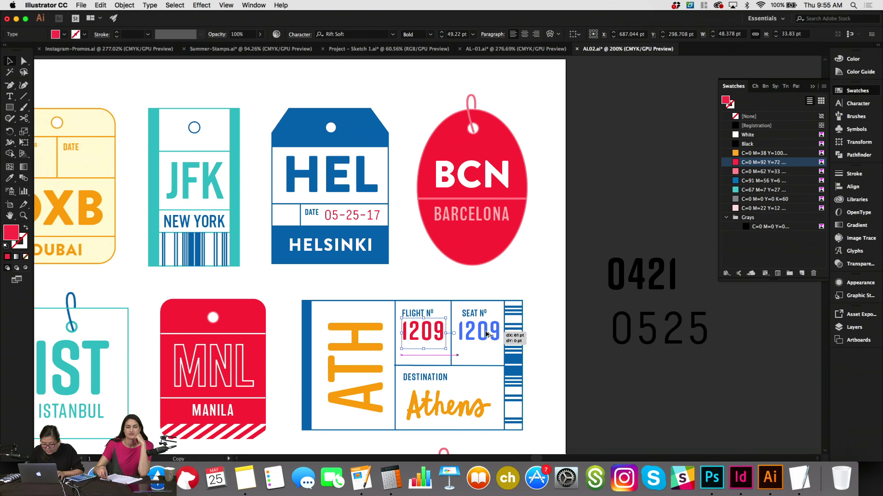
{"action": "double_click", "coordinate": [485, 331]}
{"action": "double_click", "coordinate": [486, 331]}
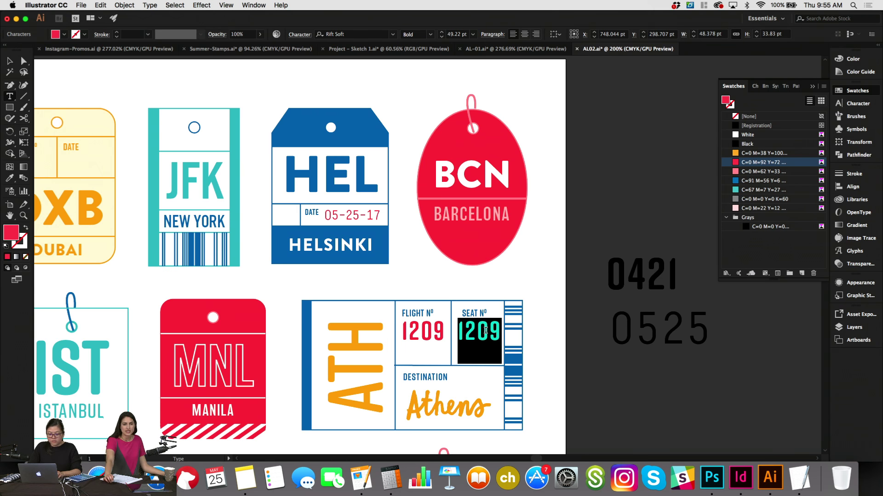
{"action": "type", "text": "1"}
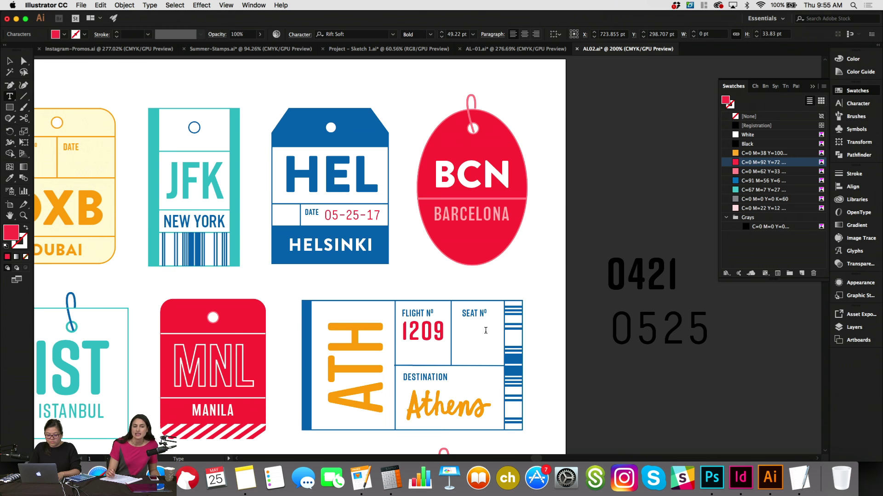
{"action": "type", "text": "19A"}
{"action": "key", "text": "Escape"}
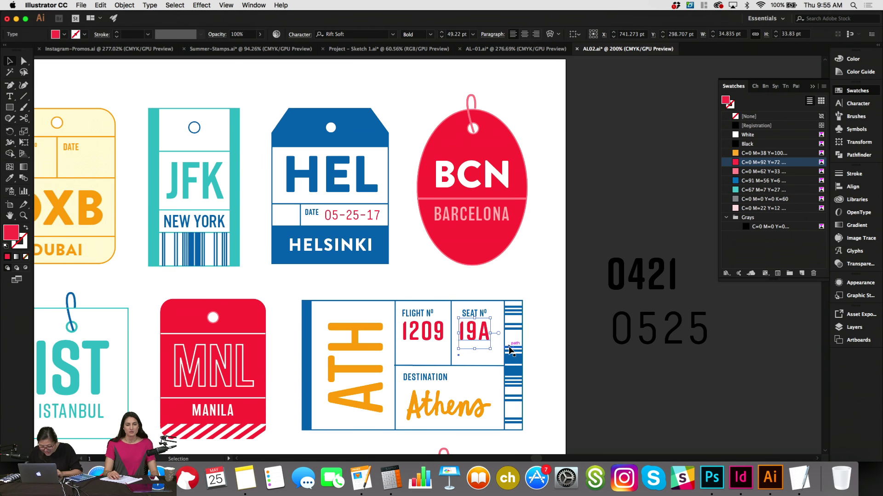
Nudge 19A into place under SEAT Nº and color it orange with the C=0 M=38 Y=100 swatch.
{"action": "key", "text": "Left"}
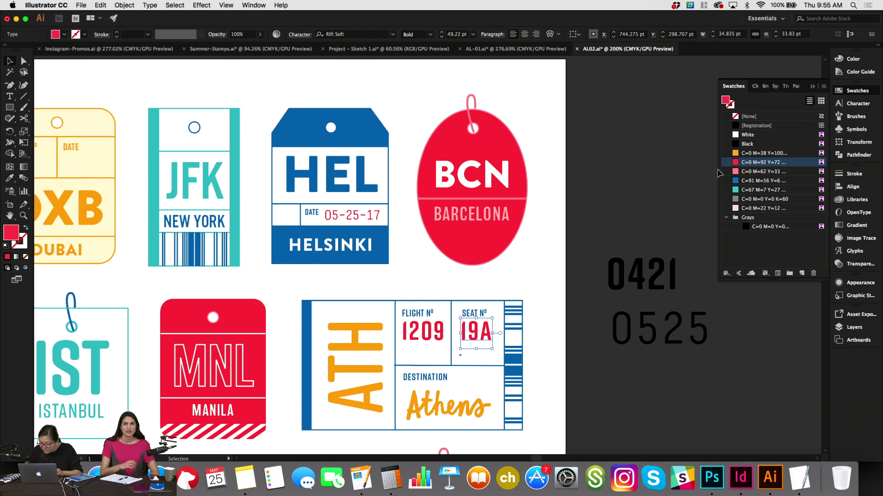
{"action": "left_click", "coordinate": [738, 154]}
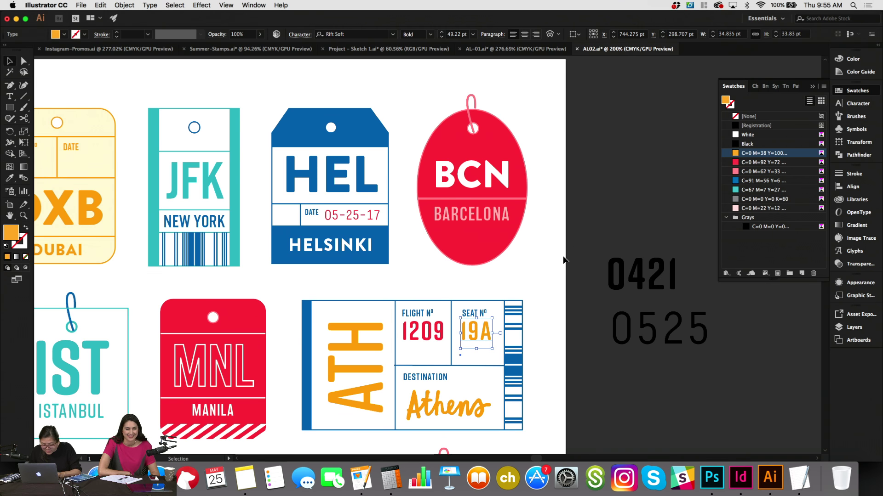
{"action": "left_click", "coordinate": [564, 263]}
{"action": "scroll", "coordinate": [564, 263], "scroll_direction": "down", "scroll_amount": 1}
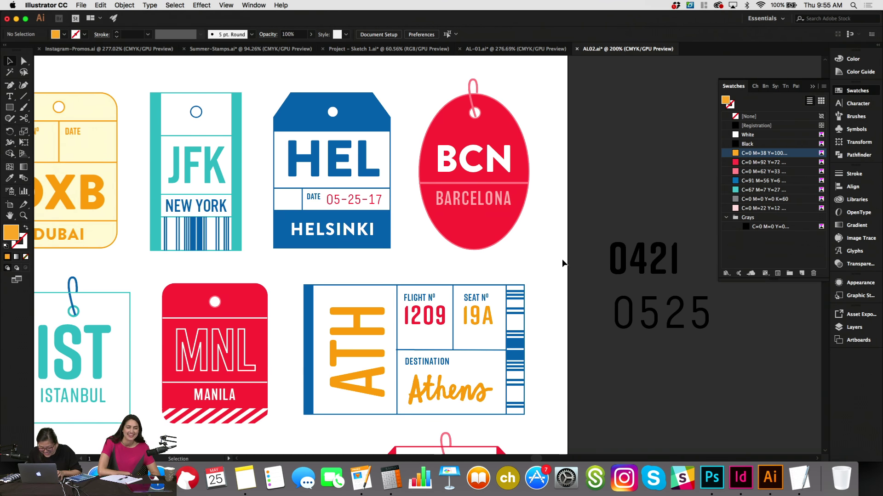
{"action": "left_click", "coordinate": [452, 346]}
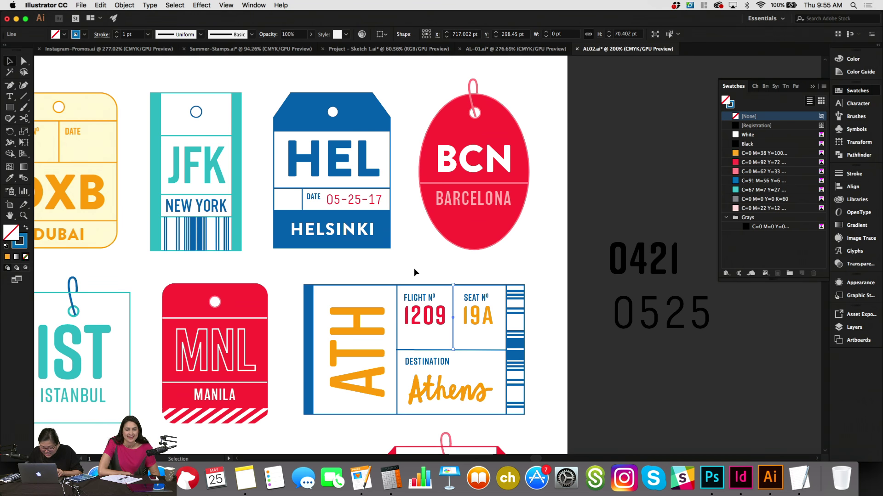
{"action": "left_click_drag", "start_coordinate": [413, 269], "coordinate": [482, 326]}
{"action": "left_click", "coordinate": [481, 282]}
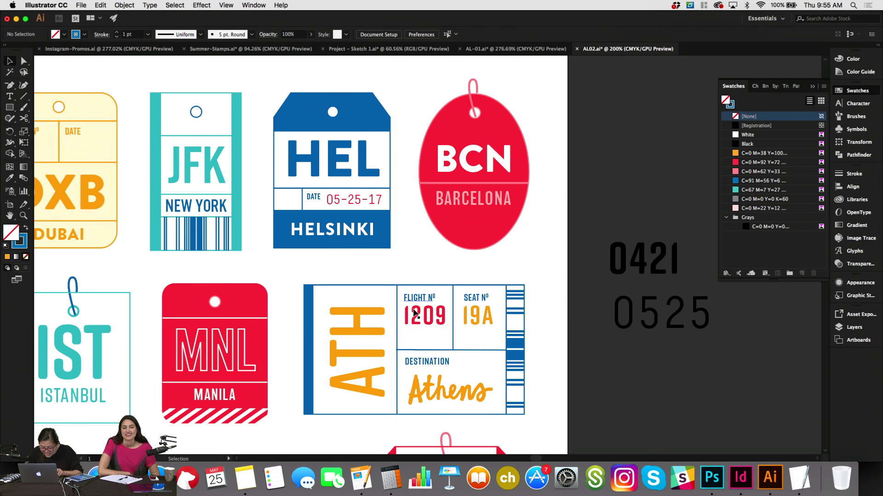
Move the flight and seat labels with their numbers down on the ATH tag and shorten the vertical divider between them.
{"action": "left_click", "coordinate": [416, 300]}
{"action": "left_click", "coordinate": [477, 301], "text": "shift"}
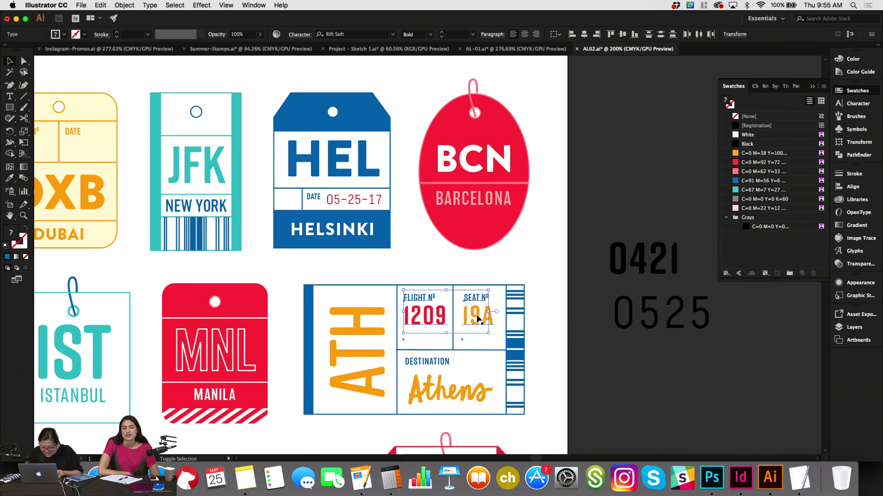
{"action": "left_click_drag", "start_coordinate": [476, 301], "coordinate": [477, 314]}
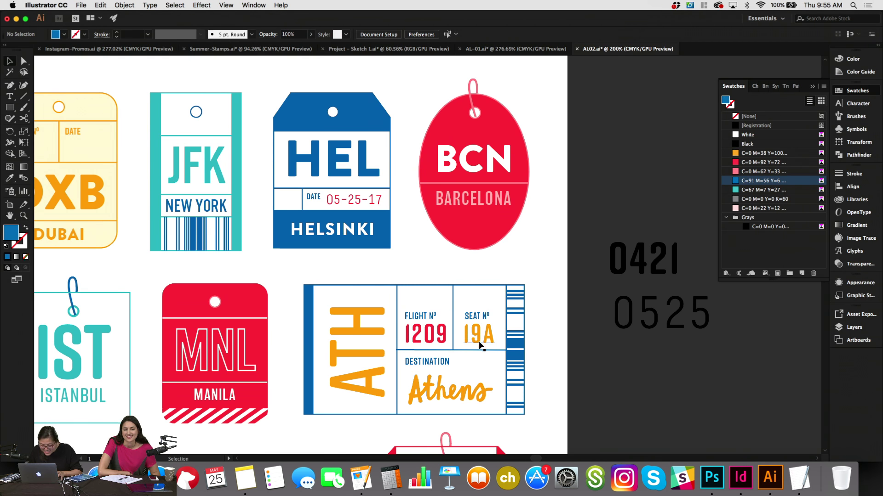
{"action": "left_click", "coordinate": [453, 287]}
{"action": "left_click_drag", "start_coordinate": [453, 285], "coordinate": [453, 313]}
Duplicate the ATH tag's horizontal divider line straight up, just above the flight and seat labels.
{"action": "left_click", "coordinate": [488, 353]}
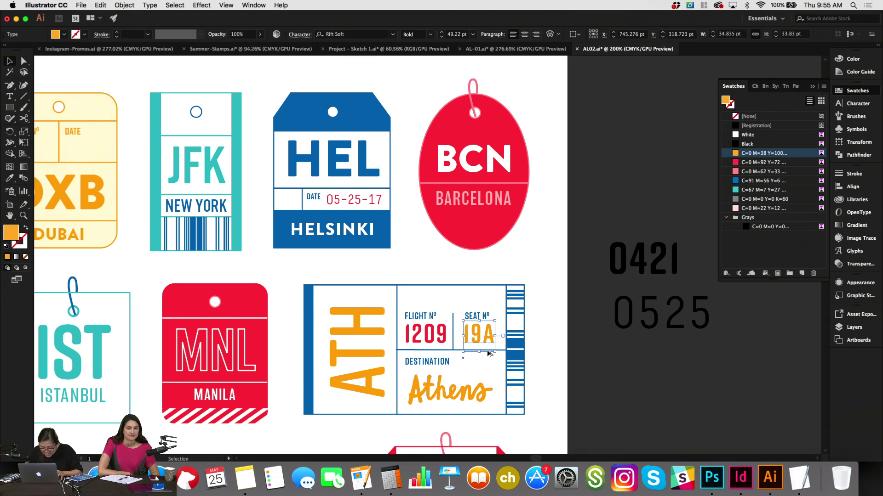
{"action": "left_click", "coordinate": [502, 350]}
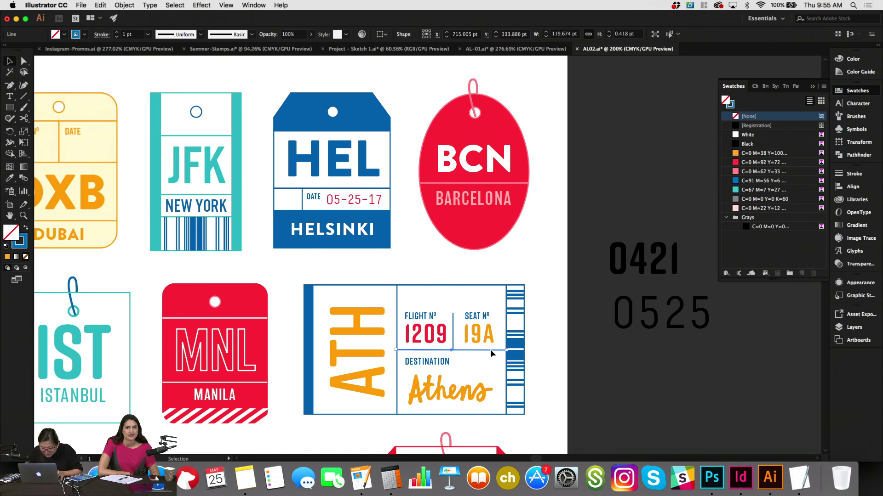
{"action": "left_click_drag", "start_coordinate": [490, 350], "coordinate": [490, 306]}
{"action": "left_click", "coordinate": [490, 261]}
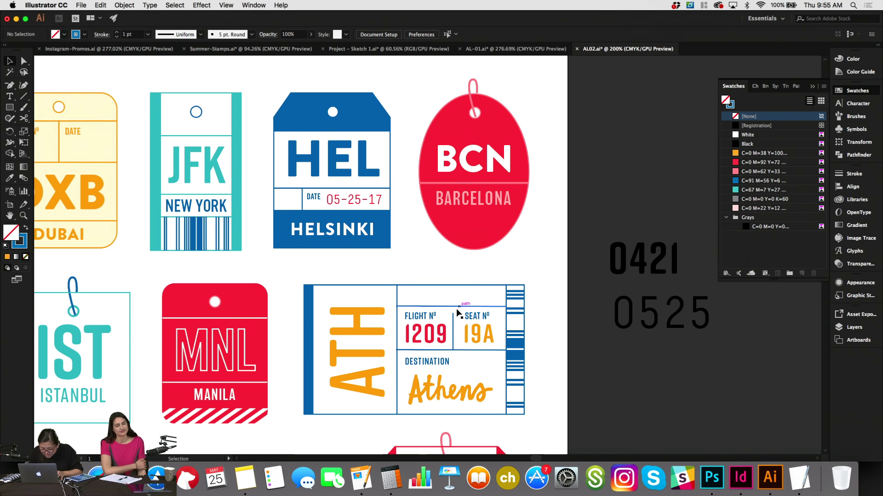
Extend the short vertical divider on the ATH tag up to meet the duplicated horizontal line.
{"action": "left_click", "coordinate": [453, 314]}
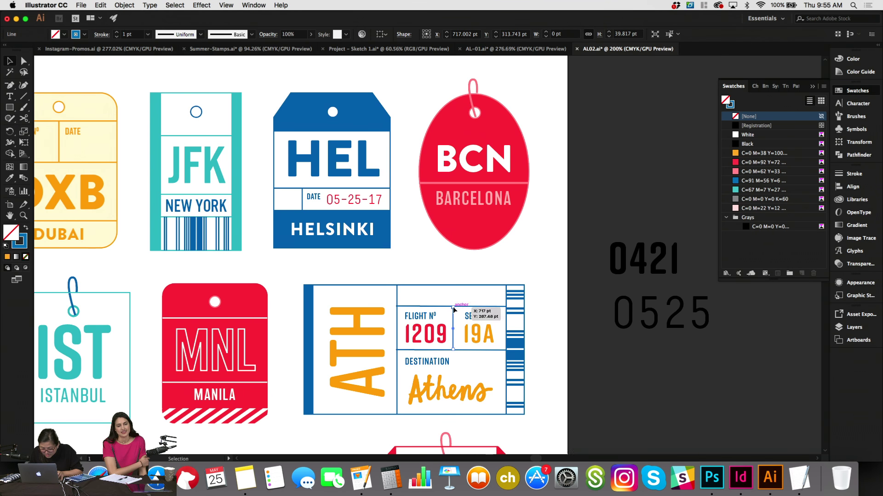
{"action": "left_click", "coordinate": [464, 275]}
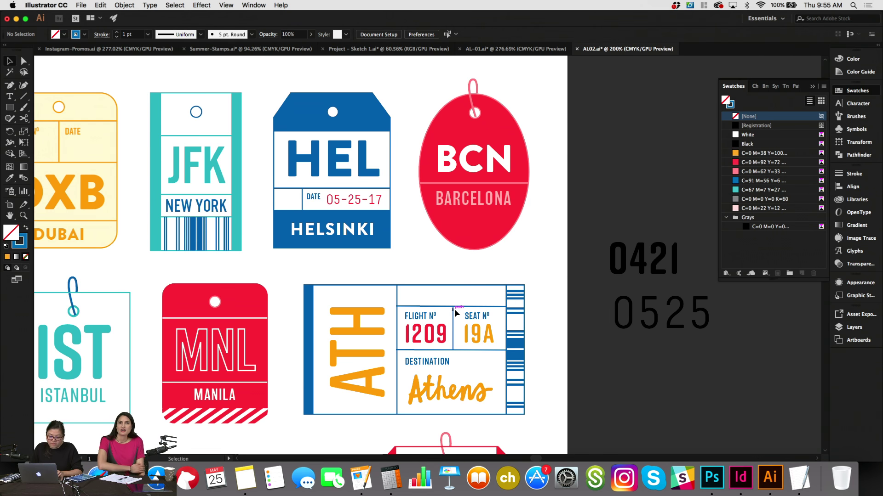
{"action": "left_click_drag", "start_coordinate": [454, 309], "coordinate": [455, 307]}
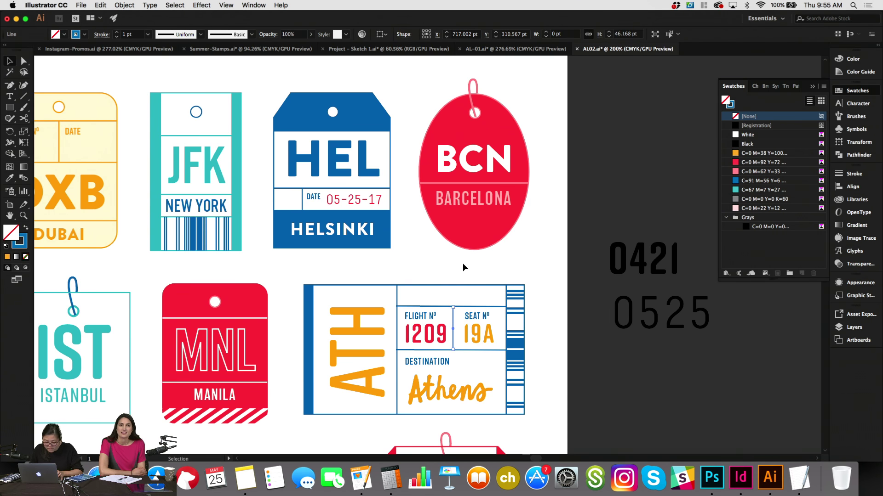
{"action": "left_click", "coordinate": [462, 263]}
Move the 0525 number from the pasteboard to the Istanbul tag's lower edge and scale it down to about 50 pt.
{"action": "scroll", "coordinate": [463, 263], "scroll_direction": "down", "scroll_amount": 2}
{"action": "scroll", "coordinate": [463, 263], "scroll_direction": "left", "scroll_amount": 3}
{"action": "scroll", "coordinate": [463, 263], "scroll_direction": "down", "scroll_amount": 1}
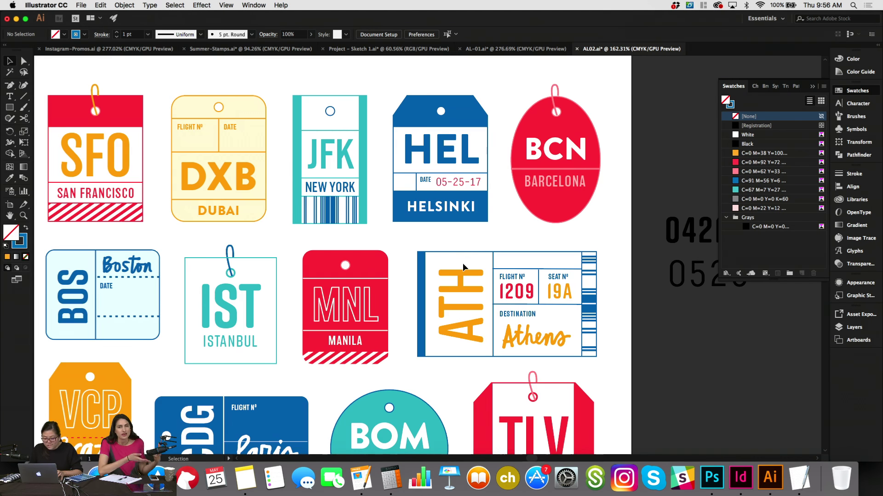
{"action": "scroll", "coordinate": [462, 263], "scroll_direction": "right", "scroll_amount": 3}
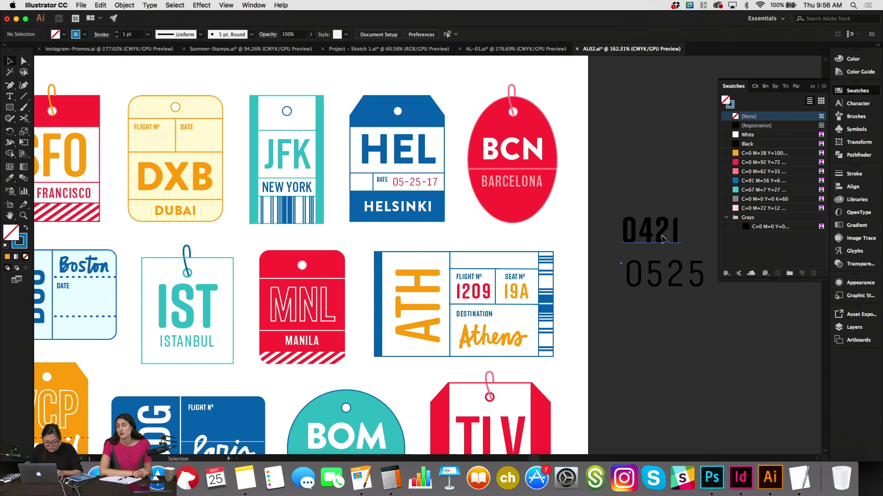
{"action": "left_click", "coordinate": [662, 239]}
{"action": "left_click_drag", "start_coordinate": [662, 303], "coordinate": [198, 386]}
{"action": "scroll", "coordinate": [327, 386], "scroll_direction": "left", "scroll_amount": 4}
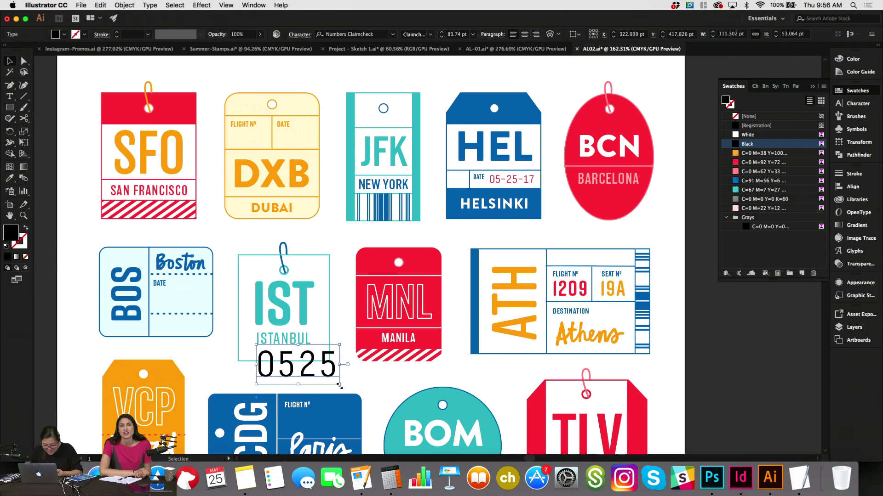
{"action": "left_click_drag", "start_coordinate": [340, 385], "coordinate": [306, 368]}
Fill the 0525 text with the red swatch (C=0 M=92 Y=72) and shift it toward the Istanbul tag's lower-right corner.
{"action": "left_click", "coordinate": [739, 162]}
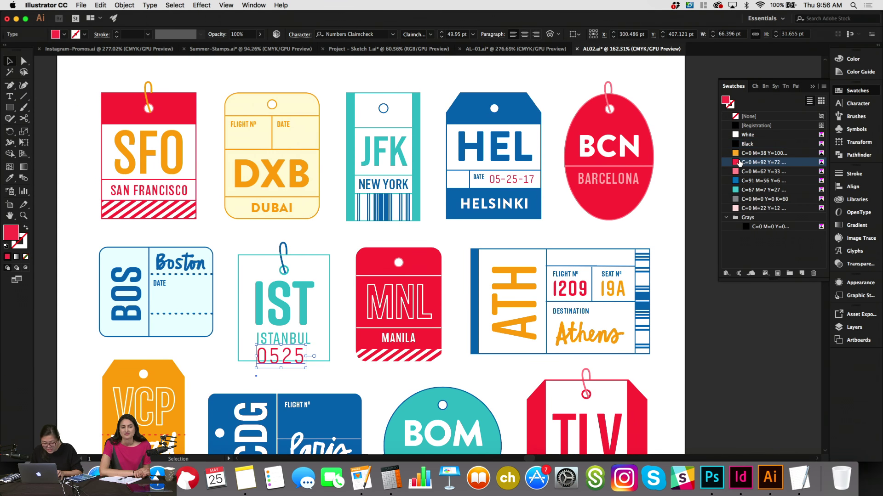
{"action": "left_click", "coordinate": [335, 389]}
{"action": "left_click_drag", "start_coordinate": [303, 358], "coordinate": [325, 358]}
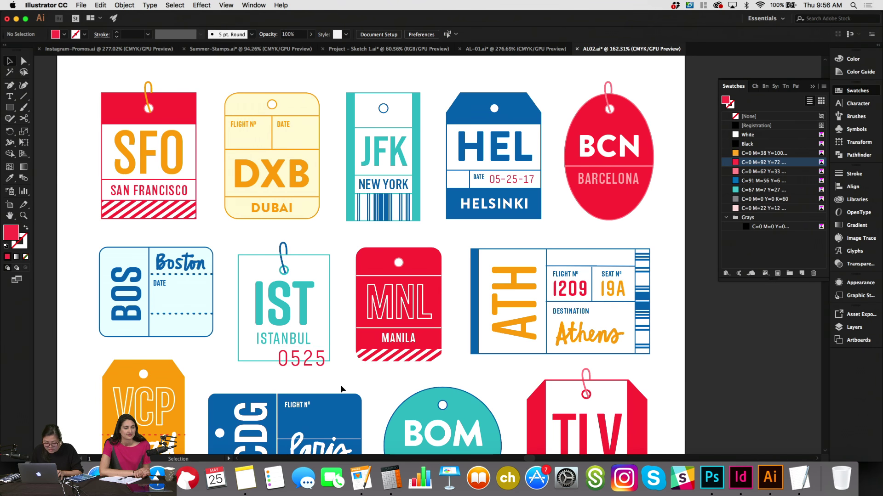
Scale the red 0525 down further to about 41 pt, keeping it across the Istanbul tag's lower edge.
{"action": "left_click", "coordinate": [315, 358]}
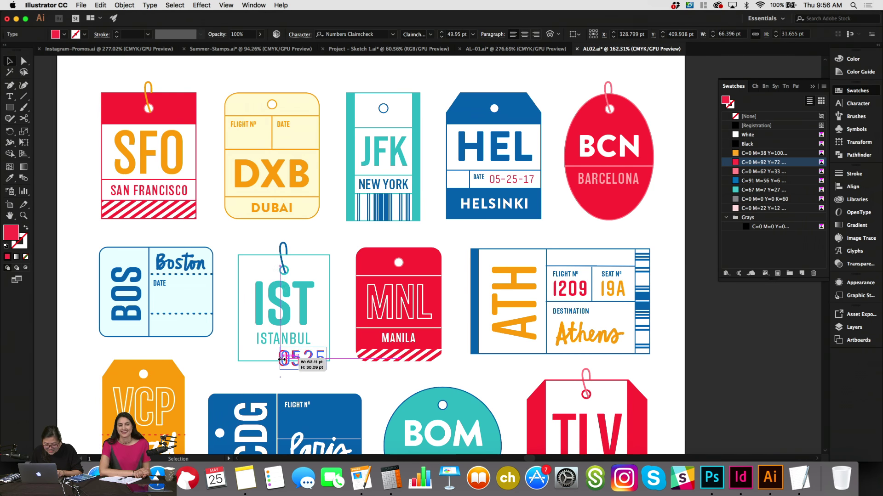
{"action": "key", "text": "Left"}
{"action": "key", "text": "Left"}
{"action": "key", "text": "Left"}
{"action": "key", "text": "Left"}
{"action": "key", "text": "Left"}
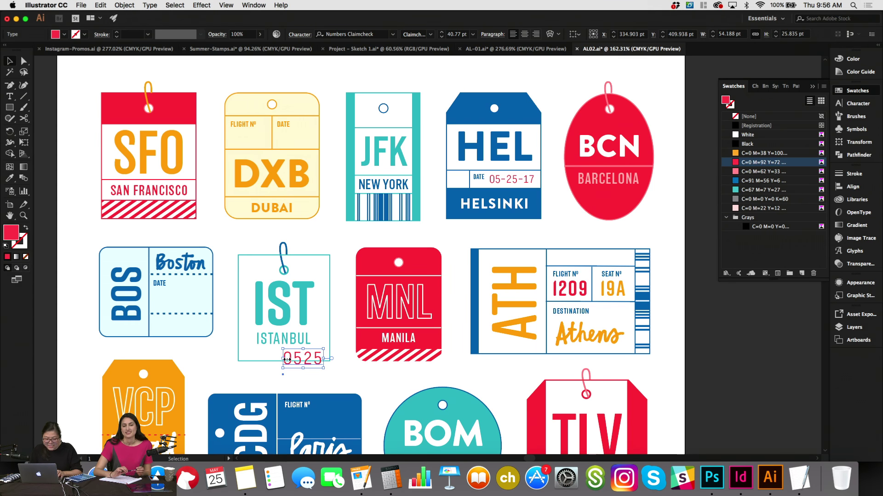
{"action": "left_click", "coordinate": [364, 377]}
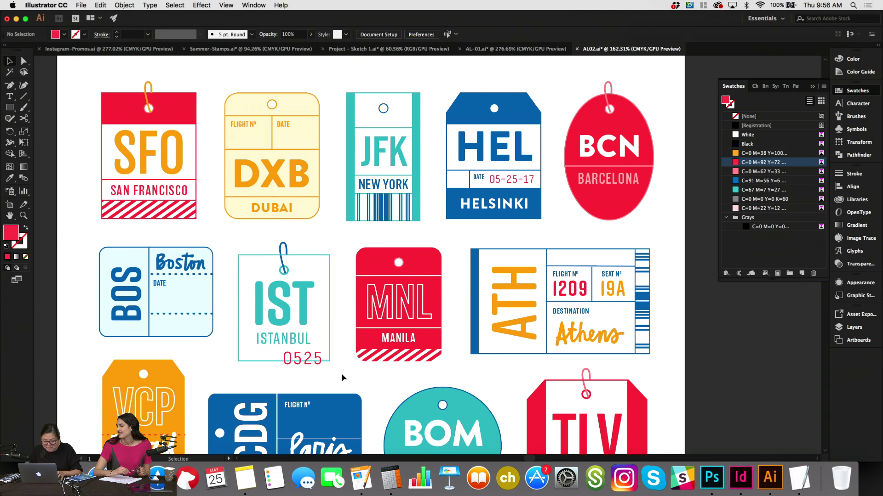
Change the font weight of the flight number 1209 and seat number 19A on the ATH tag to Demi.
{"action": "scroll", "coordinate": [341, 373], "scroll_direction": "right", "scroll_amount": 3}
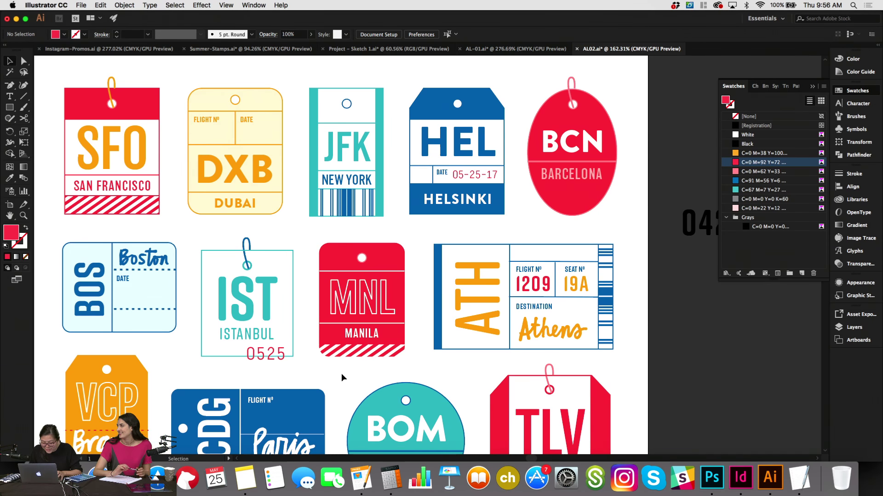
{"action": "scroll", "coordinate": [341, 373], "scroll_direction": "right", "scroll_amount": 2}
{"action": "left_click", "coordinate": [517, 281]}
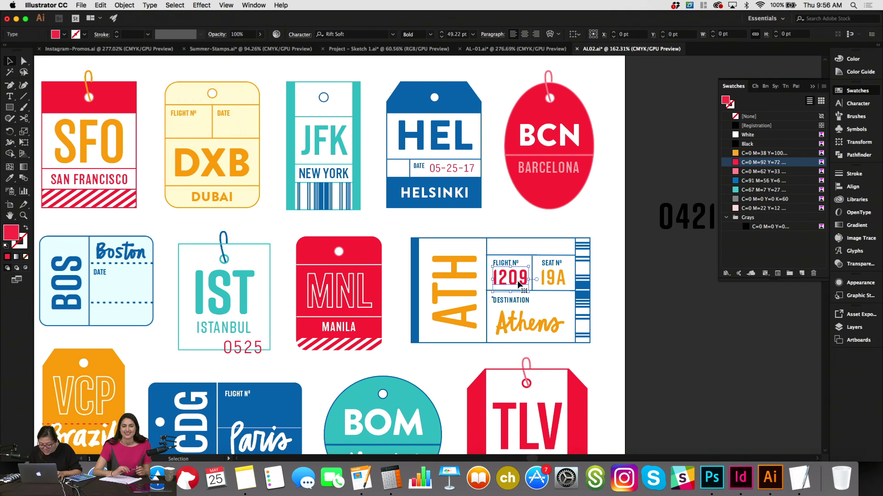
{"action": "left_click", "coordinate": [430, 35]}
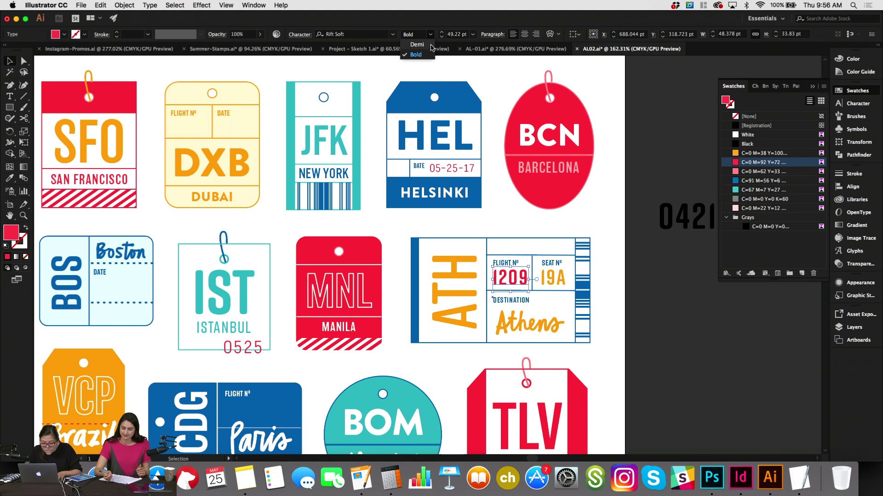
{"action": "left_click", "coordinate": [413, 44]}
{"action": "left_click", "coordinate": [554, 278]}
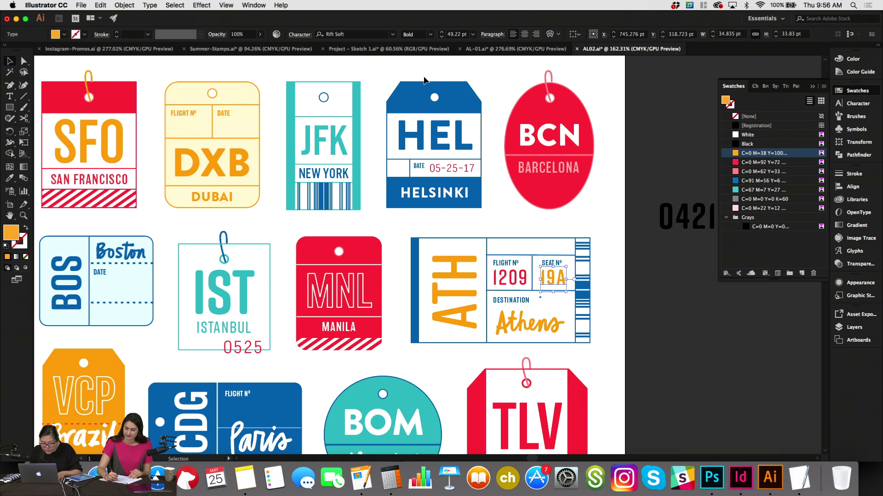
{"action": "left_click", "coordinate": [431, 34]}
{"action": "left_click", "coordinate": [413, 44]}
{"action": "left_click", "coordinate": [648, 132]}
Create two 0828 number texts on the pasteboard from a copy of 0421, one below the other.
{"action": "scroll", "coordinate": [648, 131], "scroll_direction": "down", "scroll_amount": 1}
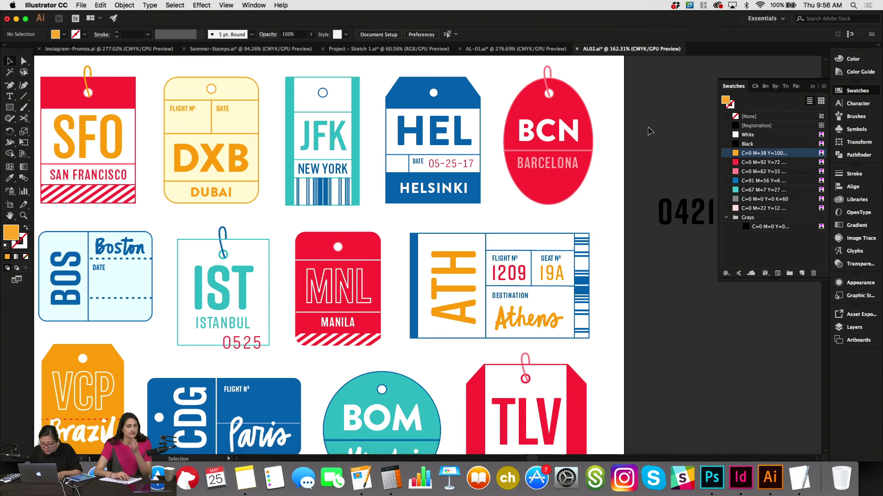
{"action": "scroll", "coordinate": [649, 131], "scroll_direction": "right", "scroll_amount": 5}
{"action": "left_click", "coordinate": [598, 198]}
{"action": "left_click_drag", "start_coordinate": [598, 197], "coordinate": [645, 277]}
{"action": "triple_click", "coordinate": [644, 276]}
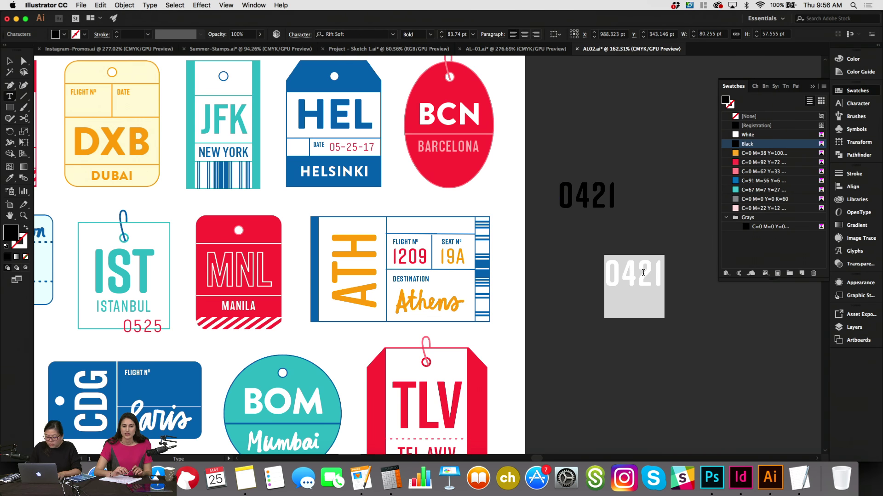
{"action": "type", "text": "0828"}
{"action": "key", "text": "Escape"}
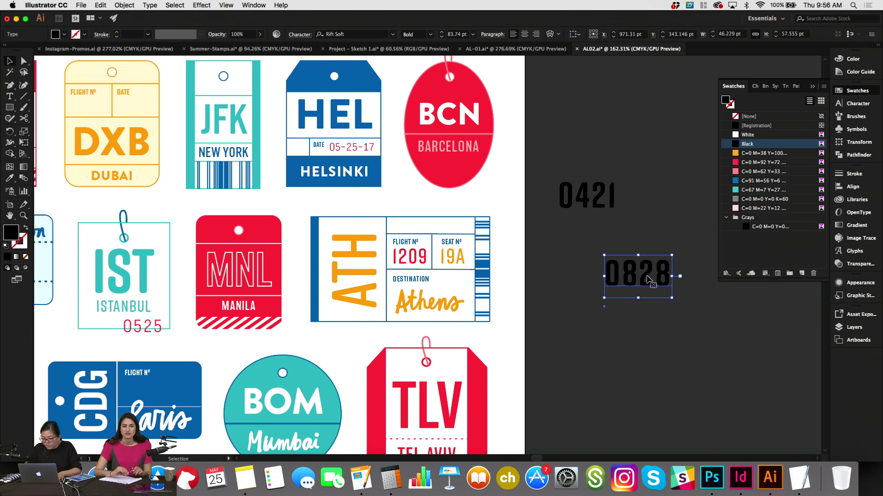
{"action": "left_click_drag", "start_coordinate": [648, 294], "coordinate": [643, 325]}
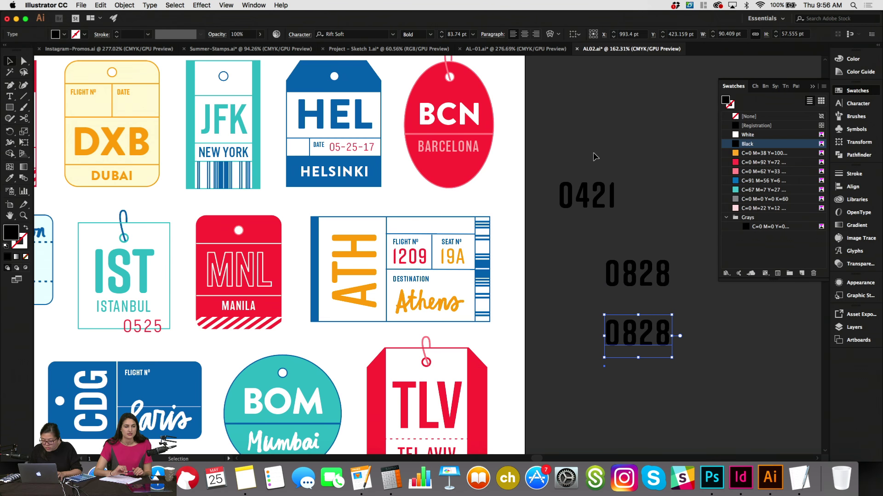
Filter the font list to Typekit fonts and set all three pasteboard numbers in Alternate Gothic No2 D.
{"action": "left_click_drag", "start_coordinate": [596, 157], "coordinate": [653, 322]}
{"action": "left_click", "coordinate": [394, 34]}
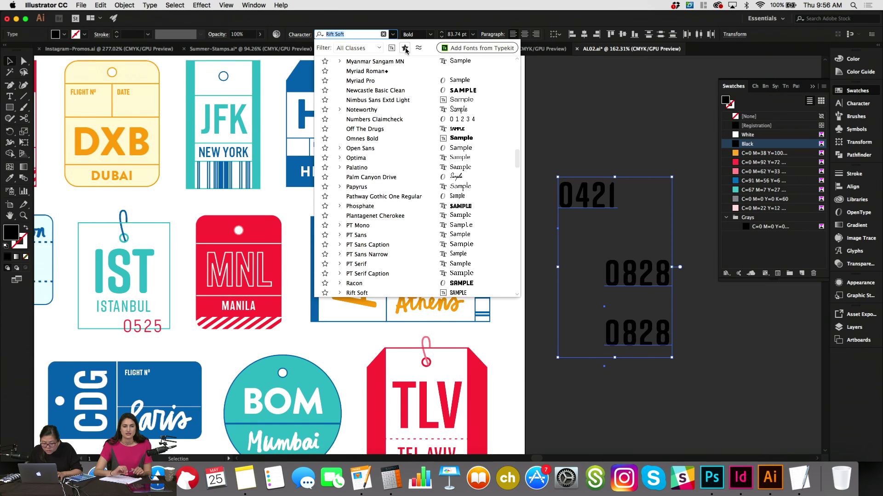
{"action": "left_click", "coordinate": [391, 48]}
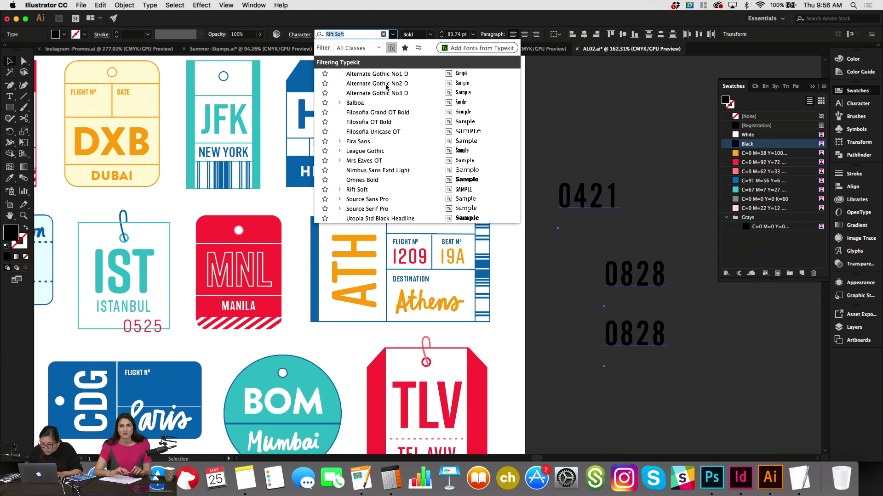
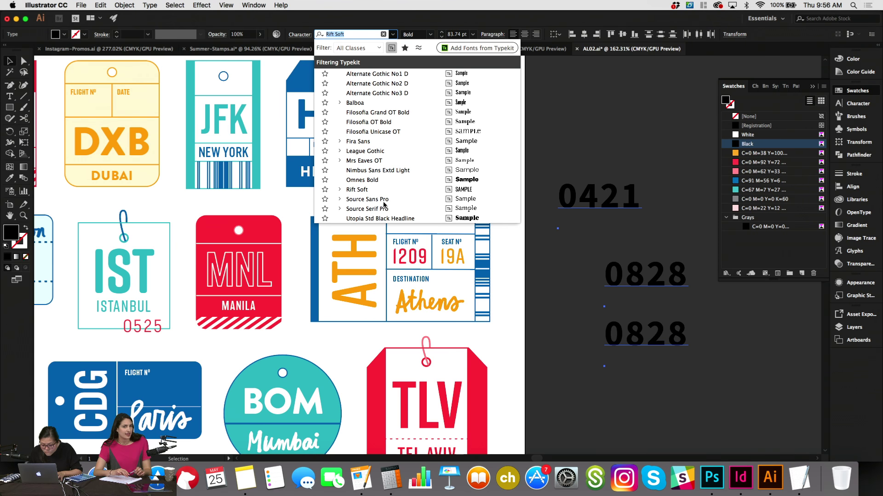
{"action": "left_click", "coordinate": [388, 83]}
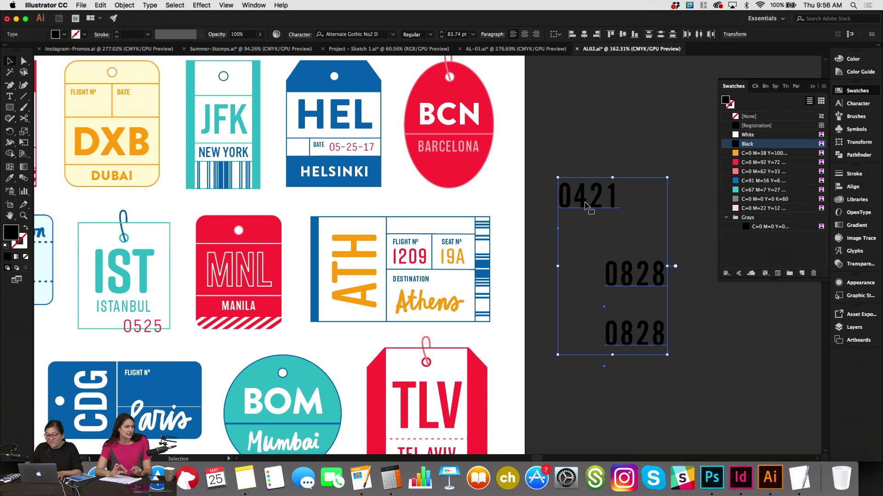
{"action": "left_click", "coordinate": [605, 141]}
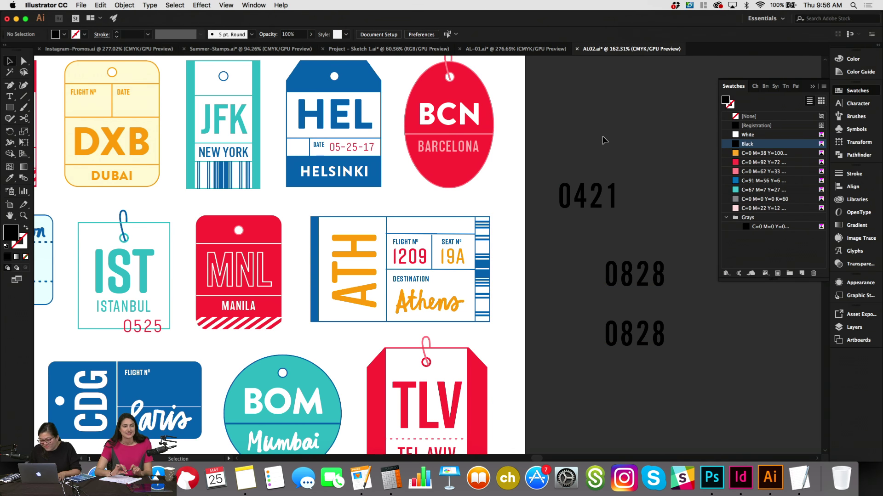
Change the upper 0828 text's font to Rift Soft Demi.
{"action": "left_click", "coordinate": [634, 263]}
{"action": "left_click_drag", "start_coordinate": [376, 35], "coordinate": [307, 39]}
{"action": "type", "text": "Ri"}
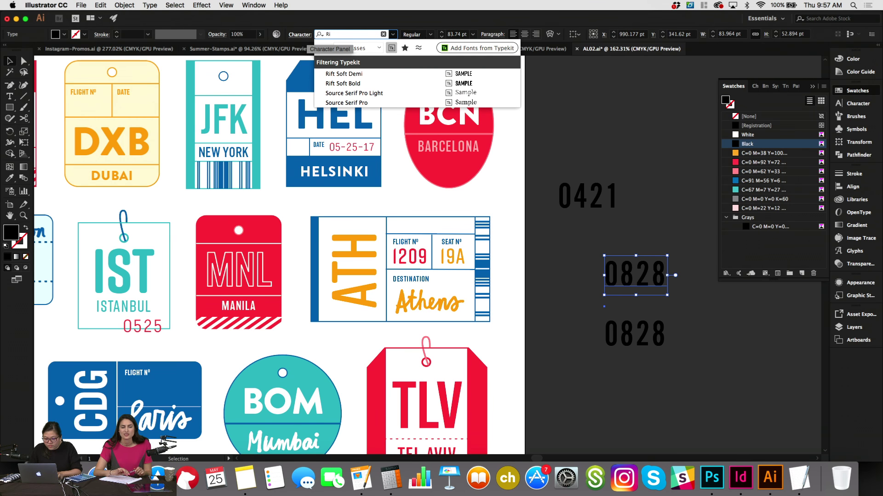
{"action": "key", "text": "Return"}
{"action": "left_click", "coordinate": [647, 214]}
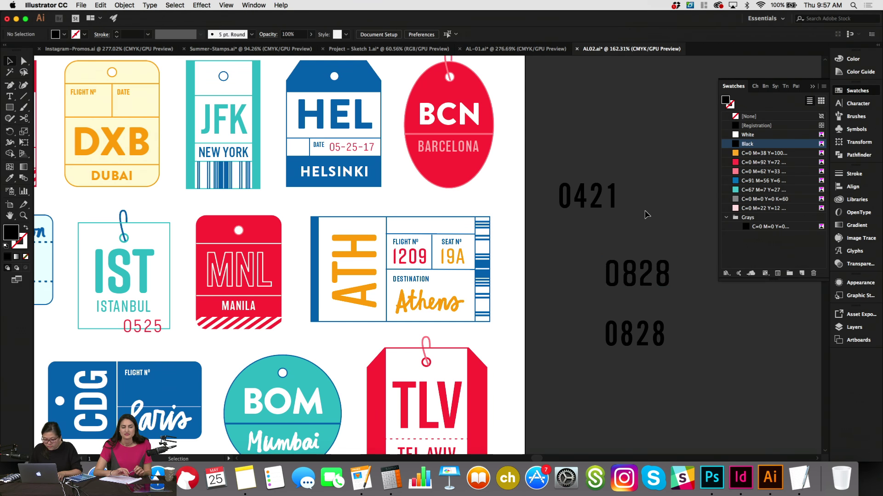
Scale the upper 0828 down to about 36 pt and fill it with the orange swatch (C=0 M=38 Y=100).
{"action": "left_click", "coordinate": [638, 274]}
{"action": "scroll", "coordinate": [624, 225], "scroll_direction": "left", "scroll_amount": 1}
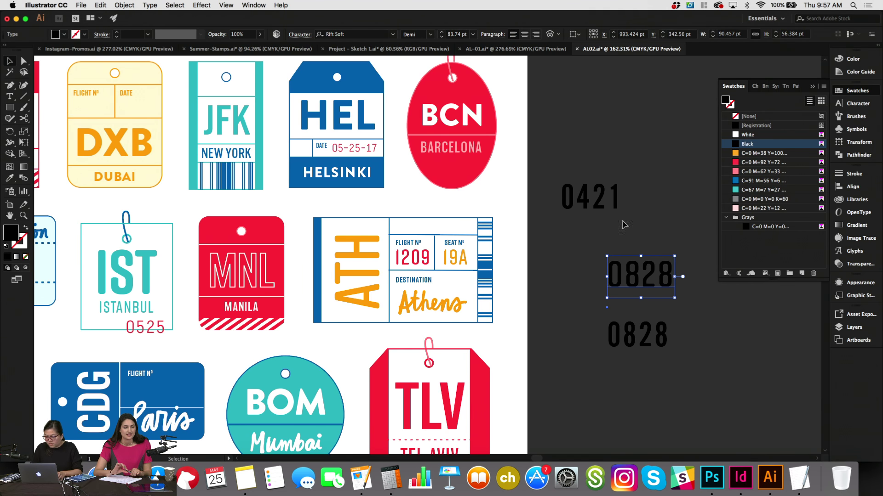
{"action": "left_click_drag", "start_coordinate": [674, 276], "coordinate": [636, 277]}
{"action": "left_click", "coordinate": [738, 154]}
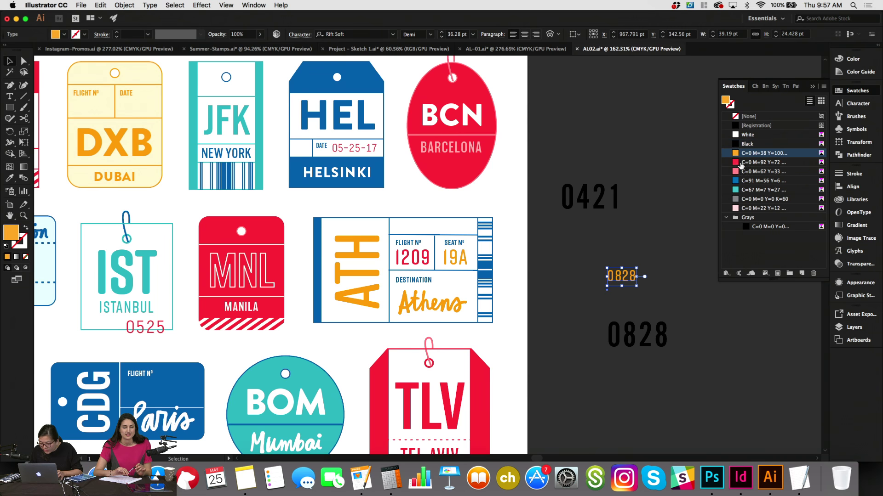
Move the orange 0828 onto the JFK tag, beside the hole and just above the airport code.
{"action": "left_click_drag", "start_coordinate": [632, 277], "coordinate": [245, 96]}
{"action": "left_click", "coordinate": [275, 81]}
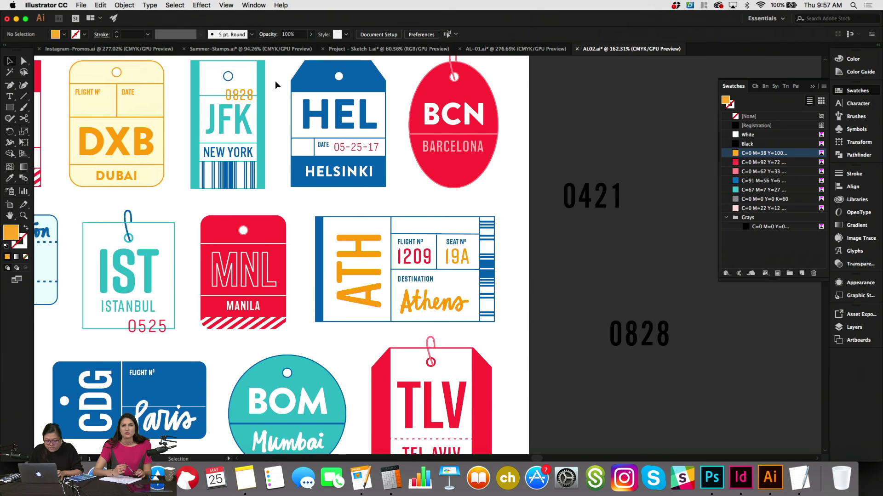
{"action": "scroll", "coordinate": [275, 81], "scroll_direction": "left", "scroll_amount": 5}
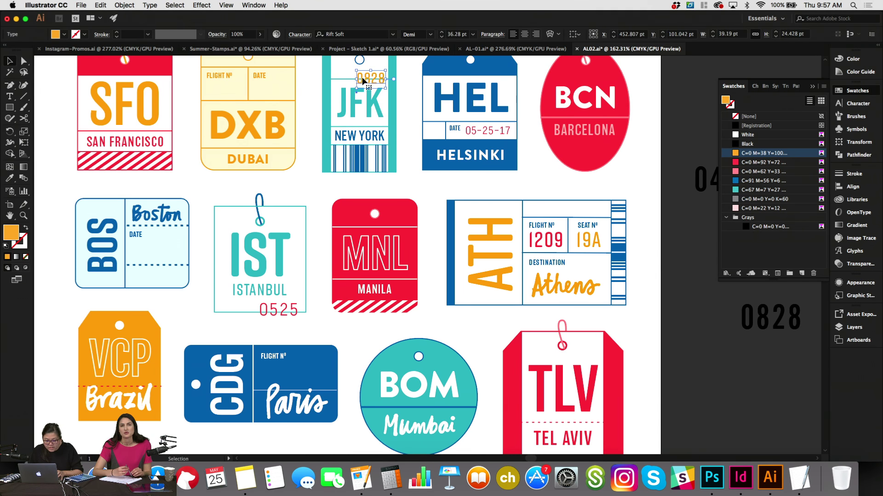
Place a copy of the black pasteboard 0828 on the DXB tag and fill it with the red swatch (C=0 M=92 Y=72).
{"action": "left_click", "coordinate": [758, 315]}
{"action": "left_click_drag", "start_coordinate": [757, 315], "coordinate": [230, 98]}
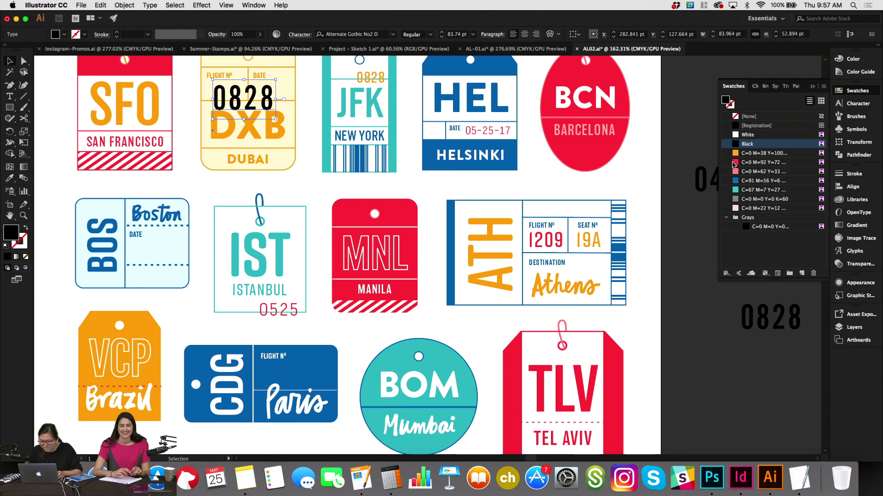
{"action": "left_click", "coordinate": [759, 161]}
Delete the leading zero from the red number on the DXB tag so it reads 828.
{"action": "double_click", "coordinate": [254, 100]}
{"action": "double_click", "coordinate": [253, 96]}
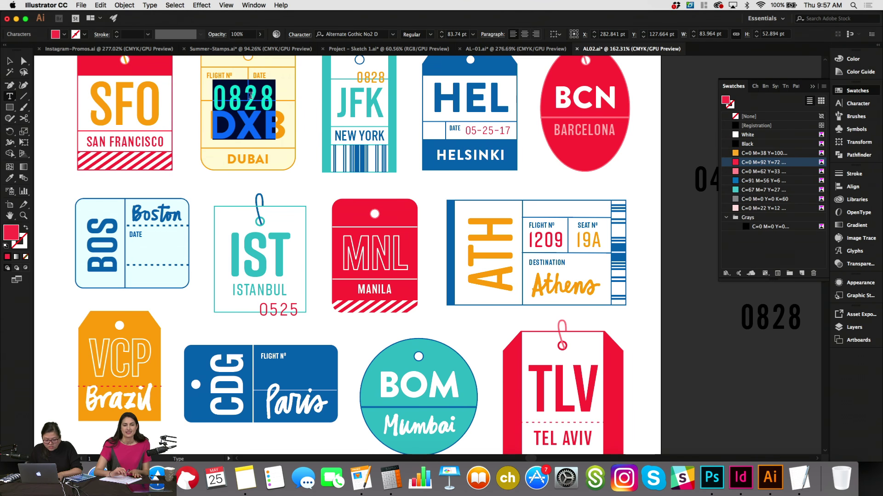
{"action": "left_click", "coordinate": [230, 97]}
{"action": "key", "text": "BackSpace"}
{"action": "key", "text": "Escape"}
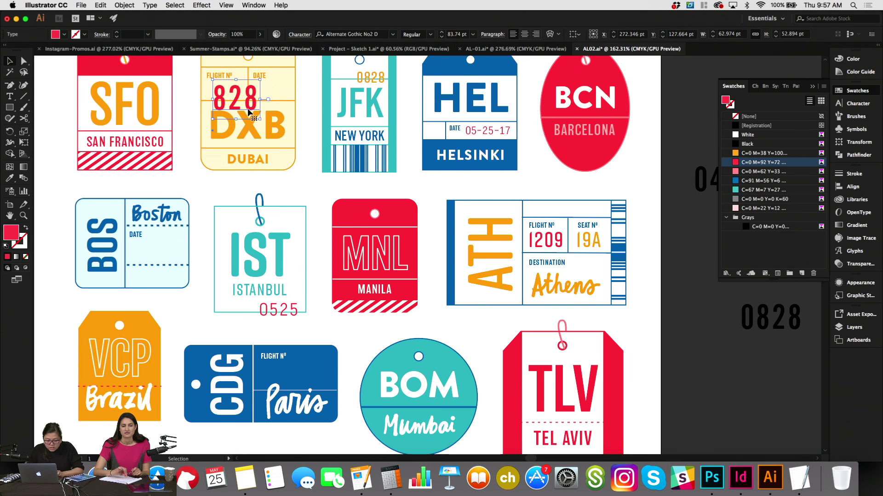
Set the tracking of the red 828 on the DXB tag to 0.
{"action": "left_click", "coordinate": [851, 109]}
{"action": "left_click", "coordinate": [813, 152]}
{"action": "type", "text": "0"}
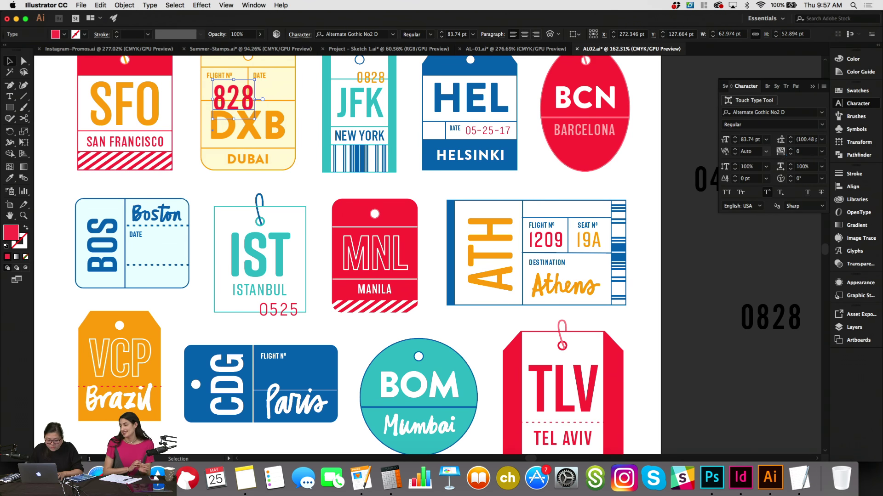
{"action": "key", "text": "Return"}
Scale the red 828 down to about 69.5 pt and fit it beneath the DXB tag's FLIGHT Nº label.
{"action": "left_click_drag", "start_coordinate": [252, 110], "coordinate": [240, 112]}
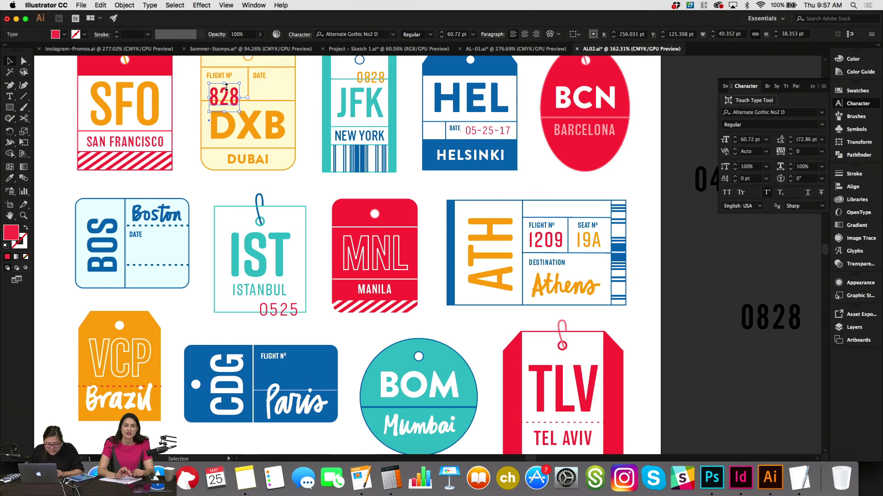
{"action": "left_click_drag", "start_coordinate": [224, 84], "coordinate": [225, 80]}
{"action": "key", "text": "Left"}
{"action": "key", "text": "Left"}
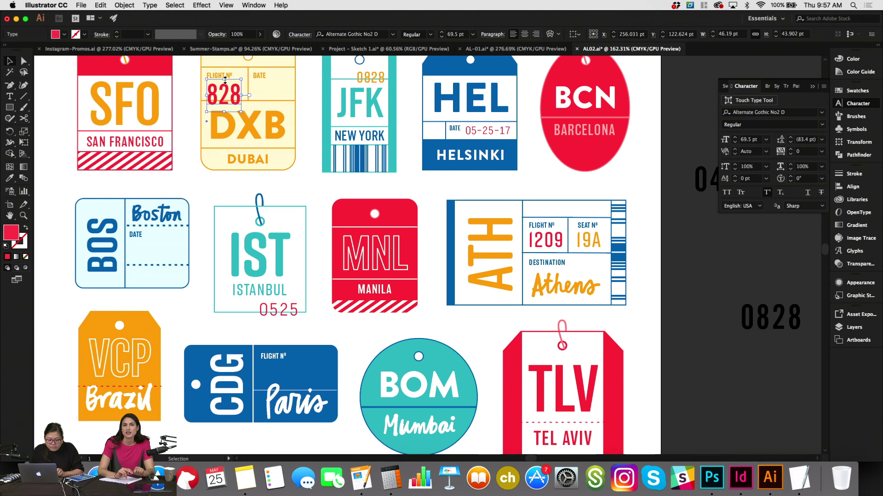
{"action": "left_click", "coordinate": [194, 120]}
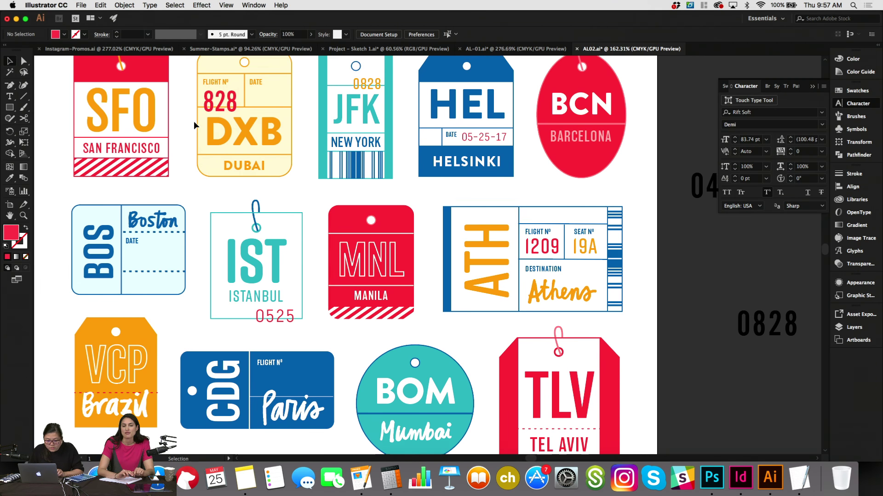
Replace the DXB tag's flight number with 921 and nudge it slightly within its box.
{"action": "scroll", "coordinate": [194, 120], "scroll_direction": "up", "scroll_amount": 2}
{"action": "scroll", "coordinate": [194, 120], "scroll_direction": "right", "scroll_amount": 1}
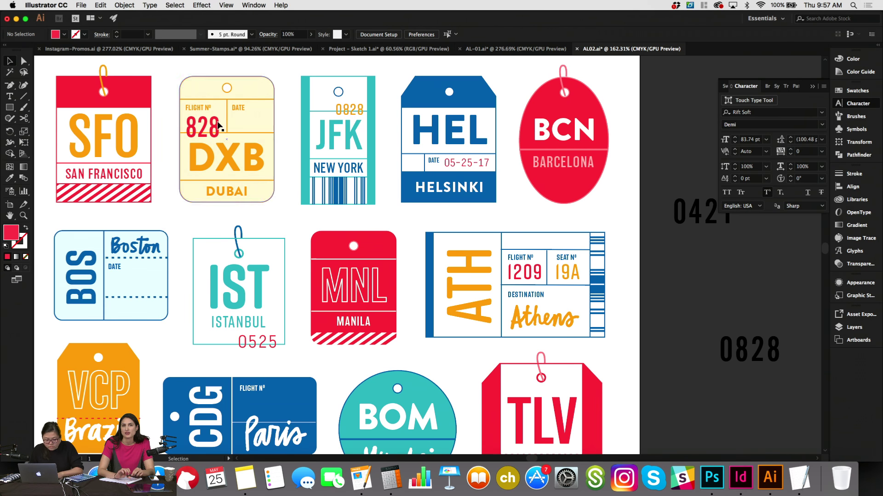
{"action": "double_click", "coordinate": [211, 124]}
{"action": "double_click", "coordinate": [211, 125]}
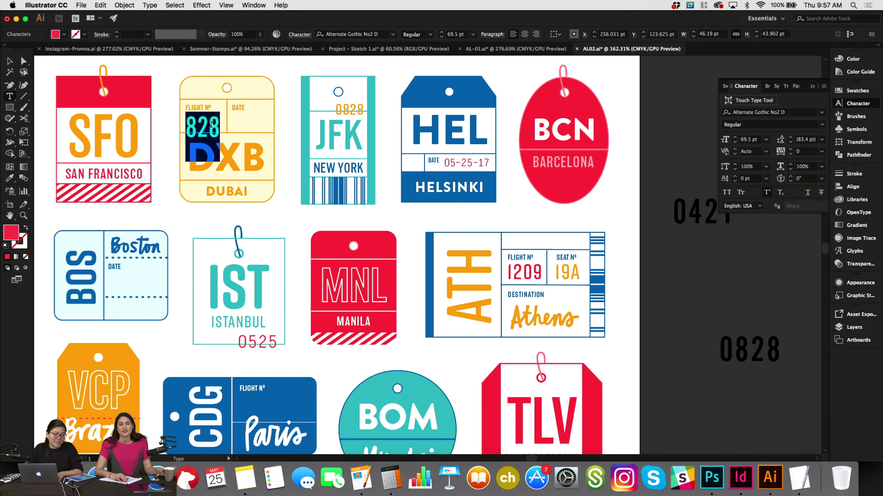
{"action": "type", "text": "921"}
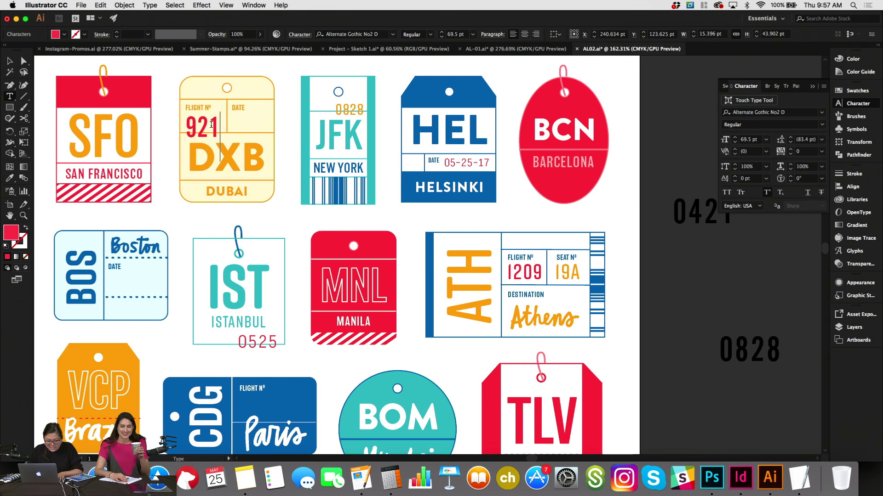
{"action": "key", "text": "Escape"}
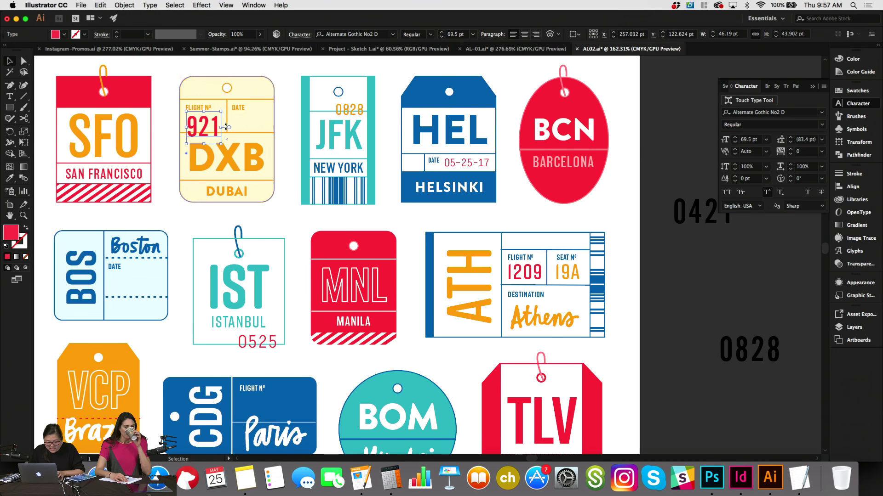
{"action": "left_click", "coordinate": [289, 101]}
Copy the HEL tag's red date onto the BOS tag below the DATE label and enlarge it to about 30 pt.
{"action": "left_click", "coordinate": [466, 164]}
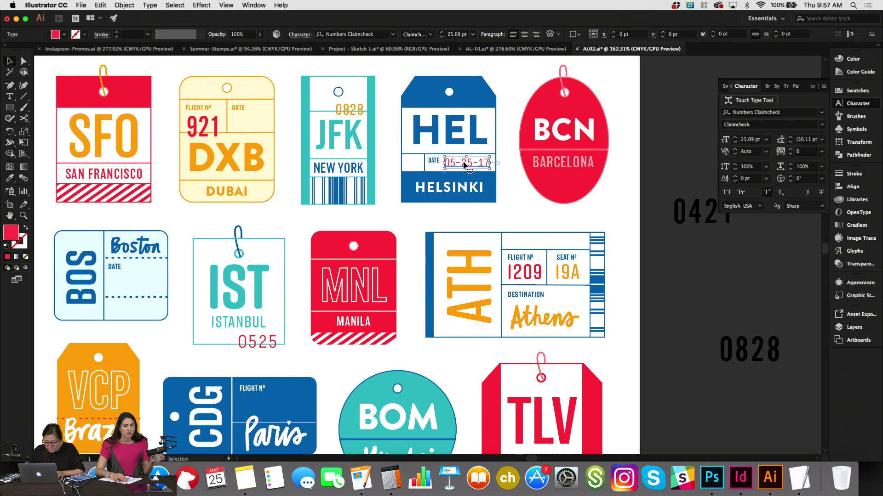
{"action": "scroll", "coordinate": [494, 134], "scroll_direction": "down", "scroll_amount": 2}
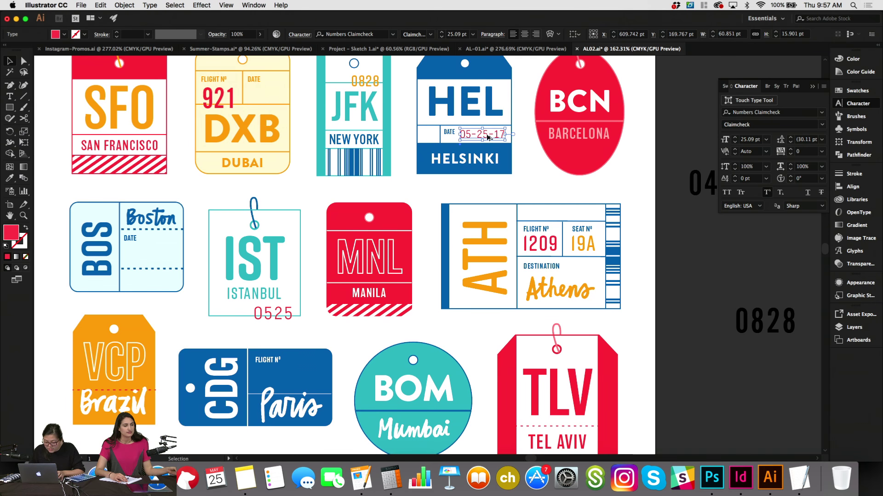
{"action": "left_click_drag", "start_coordinate": [488, 137], "coordinate": [178, 251]}
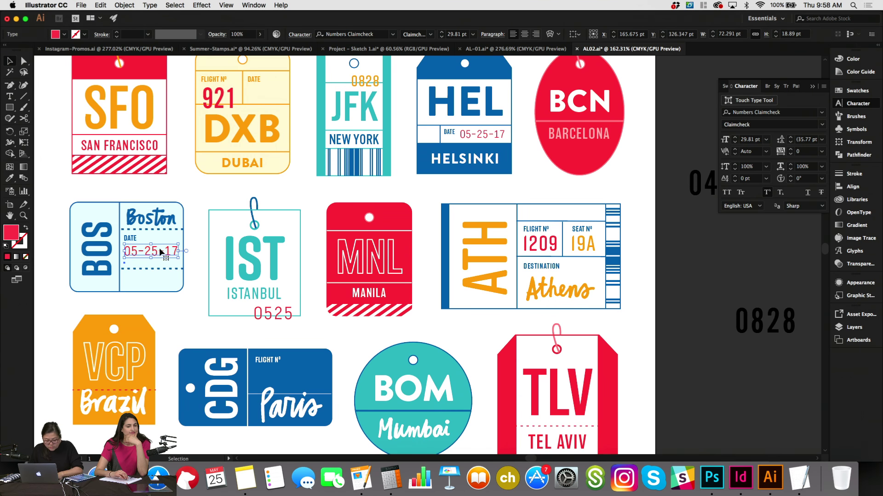
Change the date on the BOS tag to 07-16-87.
{"action": "double_click", "coordinate": [137, 251]}
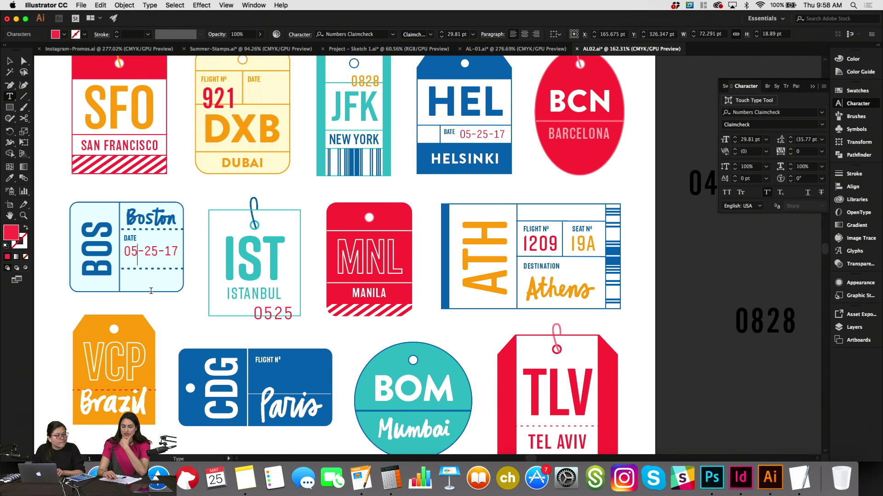
{"action": "key", "text": "BackSpace"}
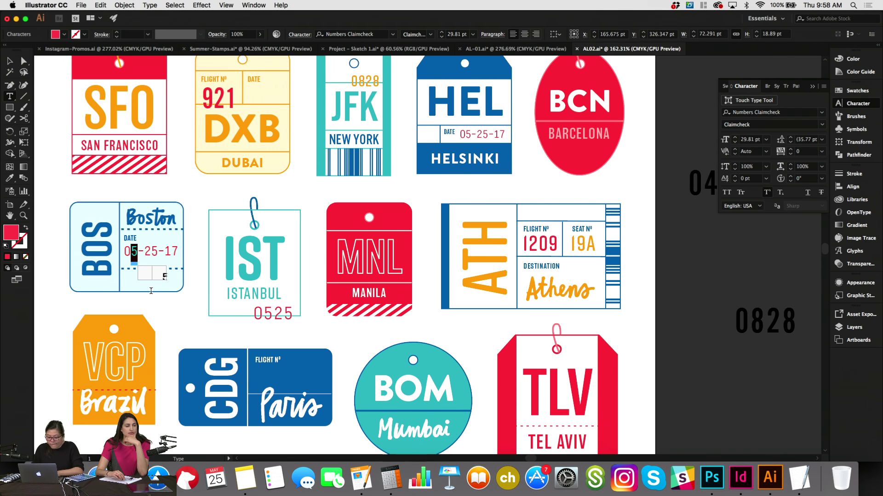
{"action": "type", "text": "7"}
{"action": "key", "text": "Right"}
{"action": "key", "text": "shift+Right"}
{"action": "key", "text": "shift+Right"}
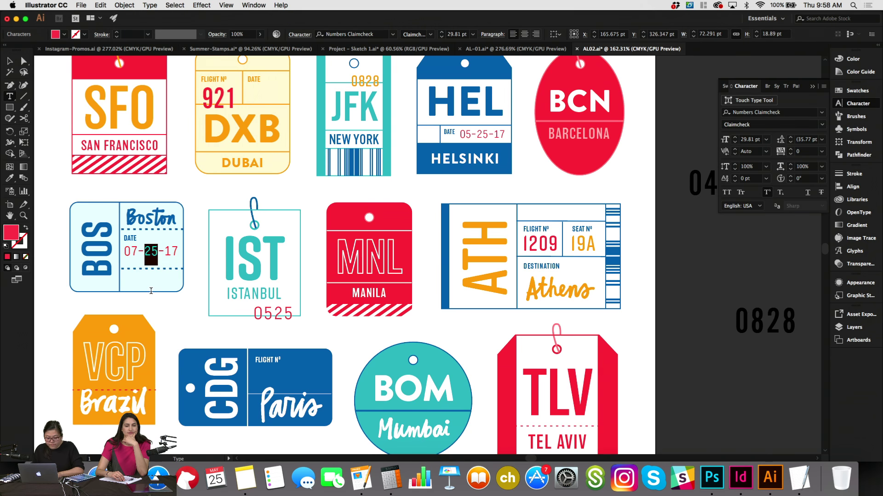
{"action": "type", "text": "16"}
{"action": "key", "text": "Right"}
{"action": "key", "text": "shift+Right"}
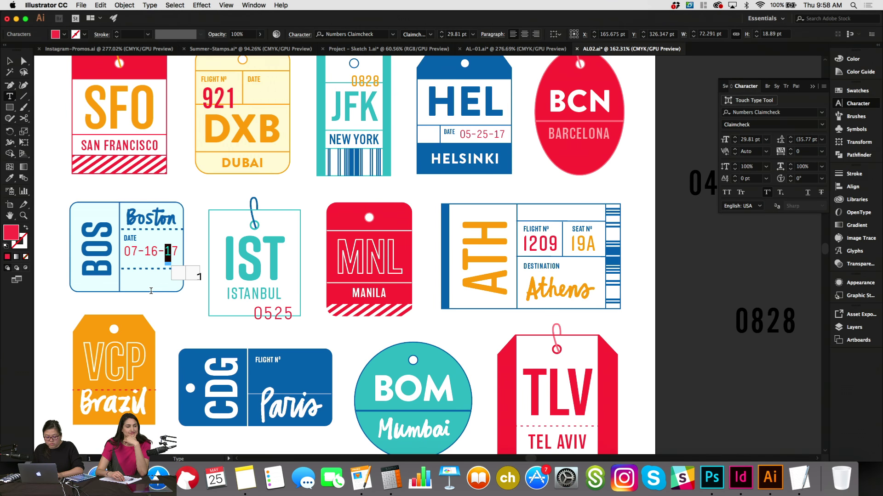
{"action": "type", "text": "8"}
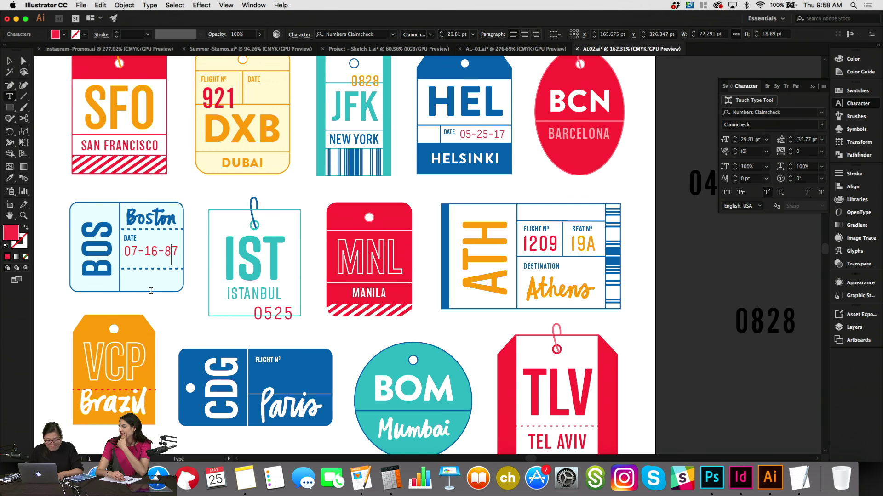
{"action": "key", "text": "Escape"}
Move the BOS tag's lower dashed line up closer to the date and turn off its dashes to make it solid.
{"action": "left_click", "coordinate": [173, 302]}
{"action": "left_click", "coordinate": [171, 262]}
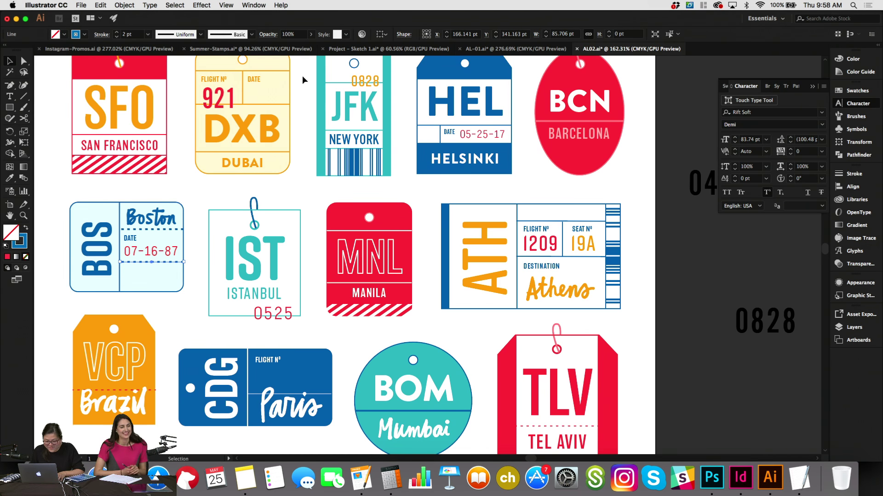
{"action": "left_click", "coordinate": [855, 175]}
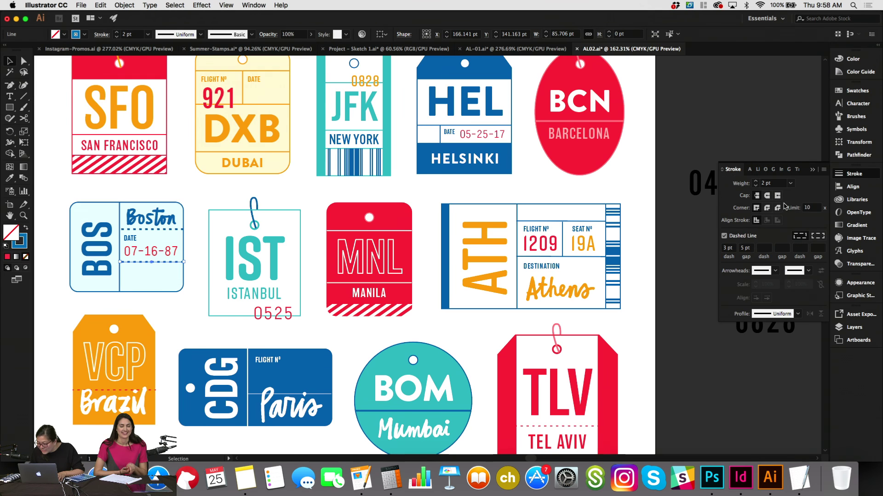
{"action": "left_click", "coordinate": [724, 236]}
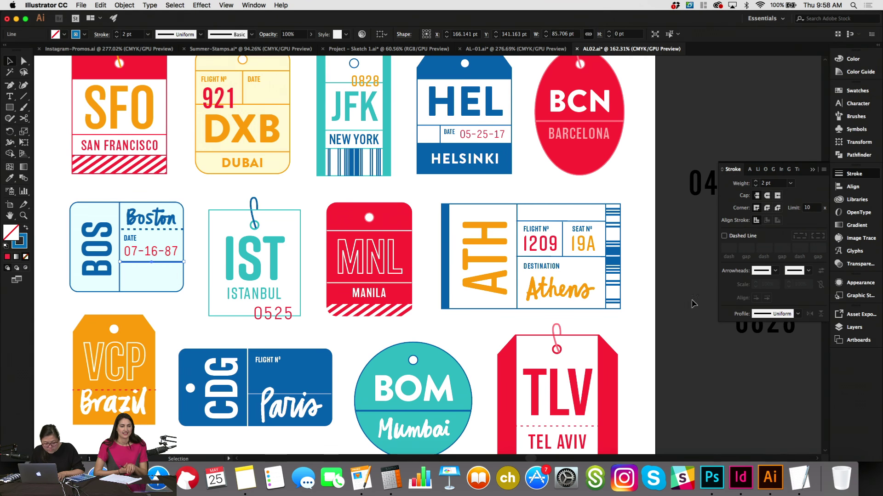
{"action": "left_click", "coordinate": [696, 351]}
Extend the lower edge of the IST tag's rectangular outline downward so the number 0525 fits inside it.
{"action": "key", "text": "super+minus"}
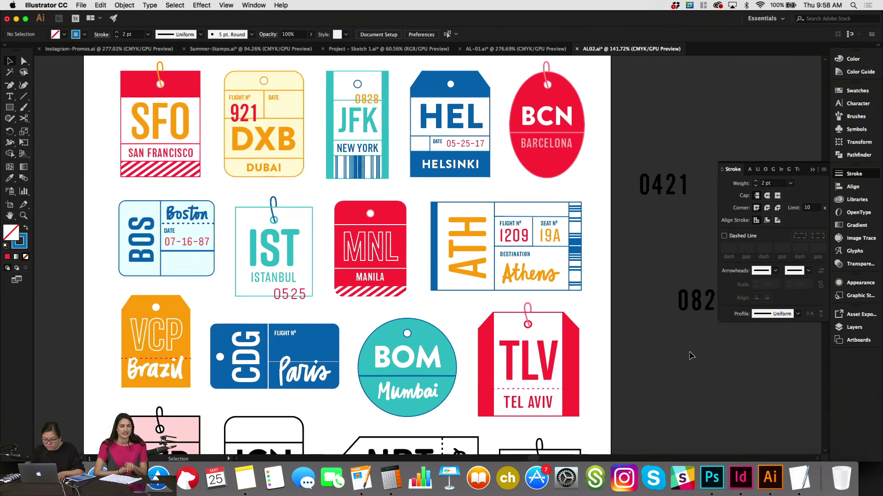
{"action": "scroll", "coordinate": [691, 356], "scroll_direction": "right", "scroll_amount": 3}
{"action": "scroll", "coordinate": [691, 356], "scroll_direction": "down", "scroll_amount": 1}
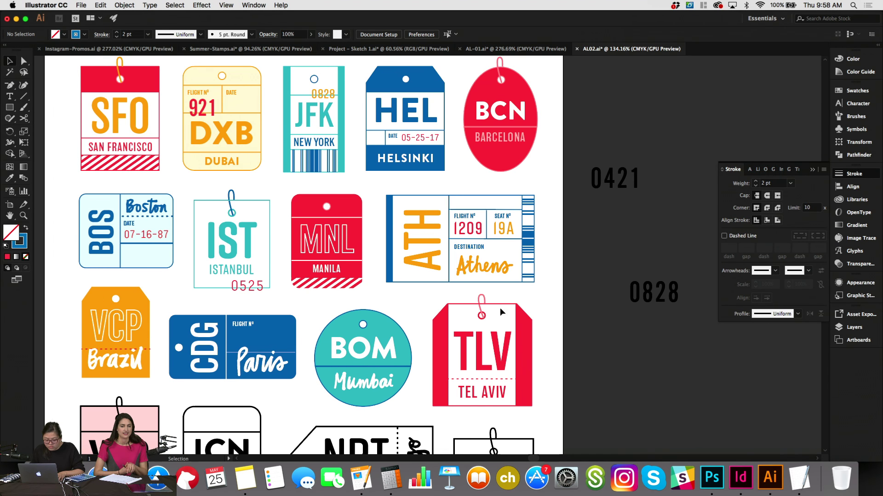
{"action": "mouse_move", "coordinate": [254, 290]}
{"action": "left_mouse_down"}
{"action": "mouse_move", "coordinate": [290, 257]}
{"action": "mouse_move", "coordinate": [254, 289]}
{"action": "left_mouse_up"}
{"action": "left_click", "coordinate": [237, 272]}
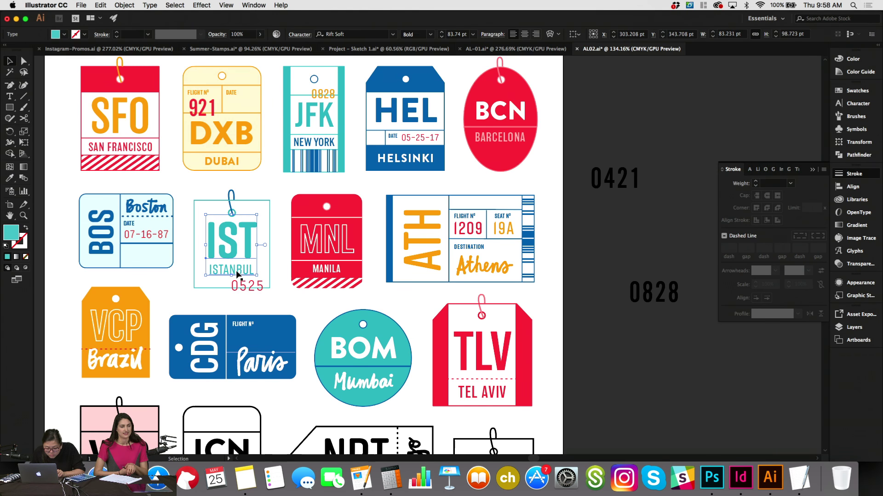
{"action": "left_click", "coordinate": [223, 299]}
{"action": "left_click", "coordinate": [222, 289]}
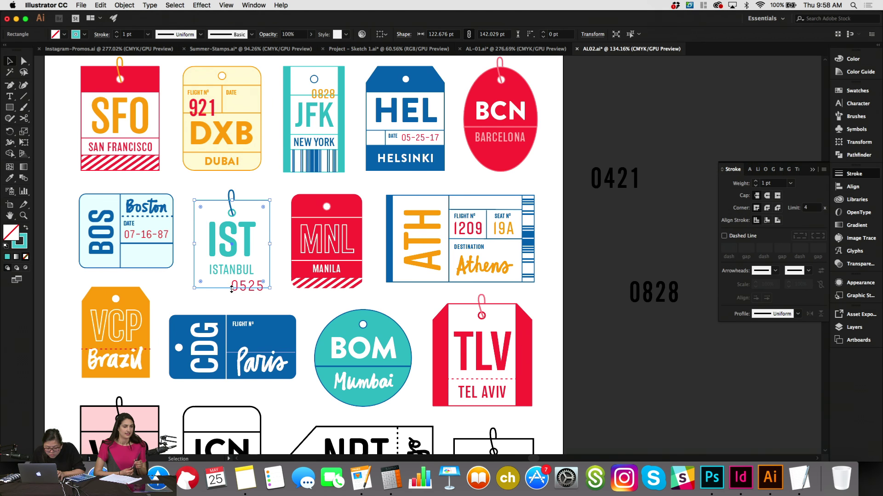
{"action": "left_click_drag", "start_coordinate": [231, 289], "coordinate": [254, 293]}
Nudge the red 0525 on the IST tag slightly left and up, away from the outline.
{"action": "left_click", "coordinate": [249, 299]}
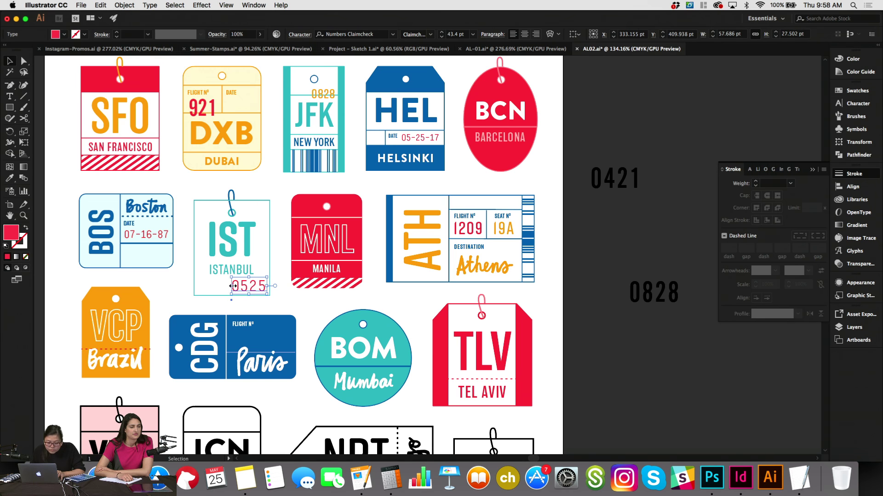
{"action": "key", "text": "Left"}
{"action": "key", "text": "Left"}
{"action": "key", "text": "Left"}
{"action": "key", "text": "Up"}
{"action": "key", "text": "Up"}
Nudge the ISTANBUL text up closer to the IST airport code.
{"action": "left_click", "coordinate": [222, 270]}
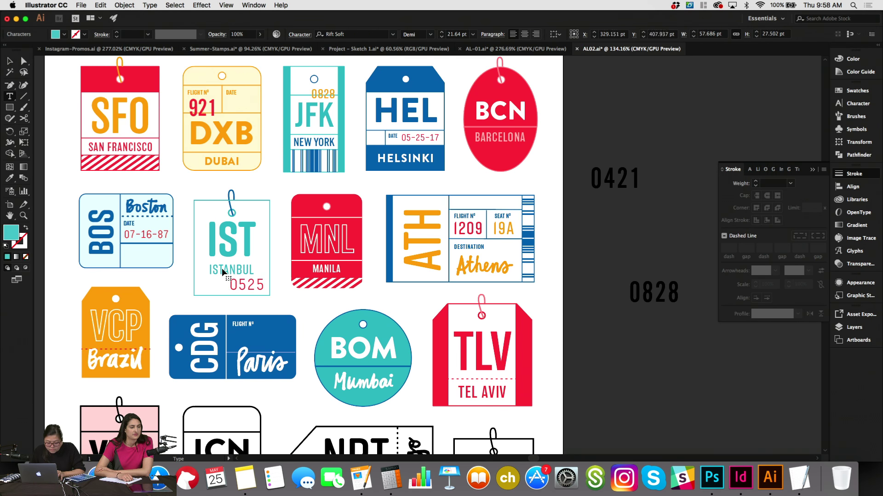
{"action": "key", "text": "Up"}
{"action": "key", "text": "Up"}
{"action": "key", "text": "Up"}
{"action": "key", "text": "Up"}
{"action": "key", "text": "Up"}
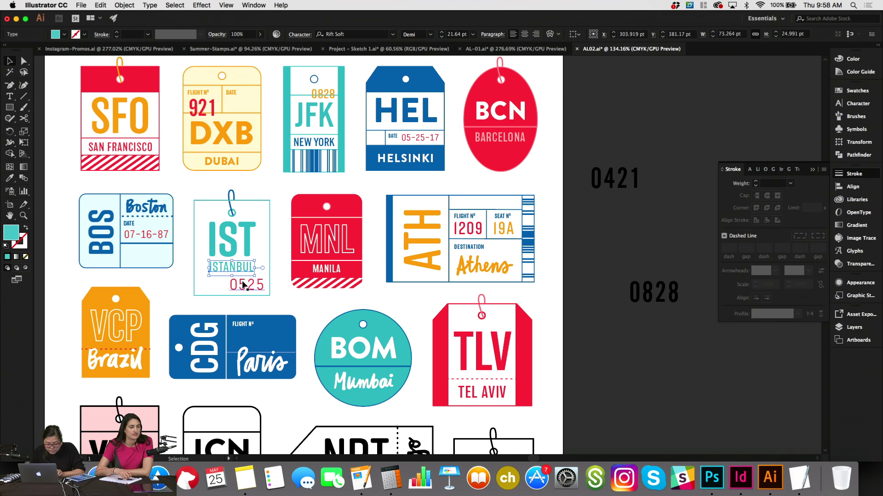
Scale the IST tag's 0525 down to about 33 pt and place it in the tag's lower-right corner.
{"action": "left_click", "coordinate": [248, 285]}
{"action": "left_click_drag", "start_coordinate": [265, 284], "coordinate": [255, 283]}
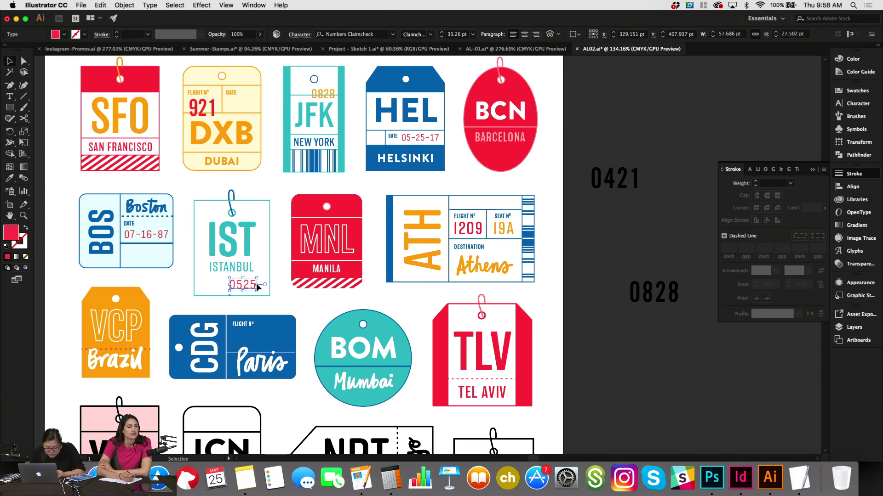
{"action": "left_click", "coordinate": [273, 303]}
Review the coloured tags and the unfinished rows below them for places that still need number details or colour.
{"action": "scroll", "coordinate": [273, 303], "scroll_direction": "right", "scroll_amount": 2}
{"action": "scroll", "coordinate": [273, 302], "scroll_direction": "up", "scroll_amount": 1}
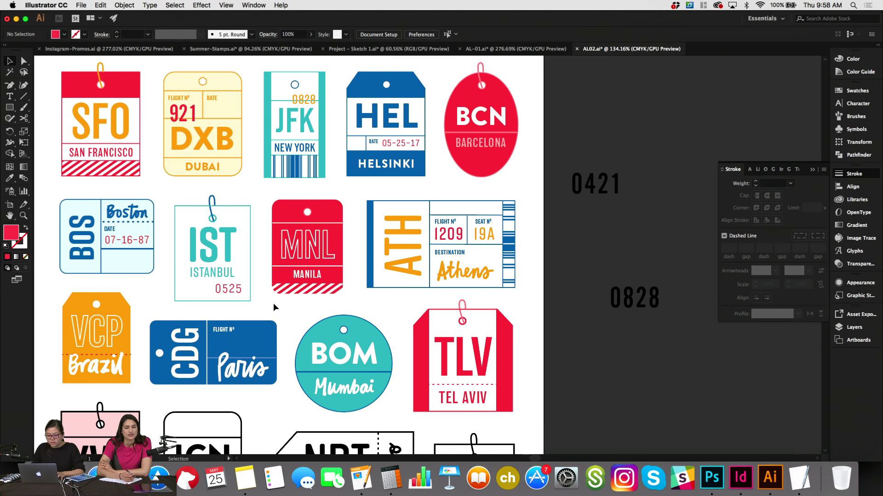
{"action": "scroll", "coordinate": [273, 303], "scroll_direction": "right", "scroll_amount": 2}
{"action": "scroll", "coordinate": [273, 302], "scroll_direction": "up", "scroll_amount": 1}
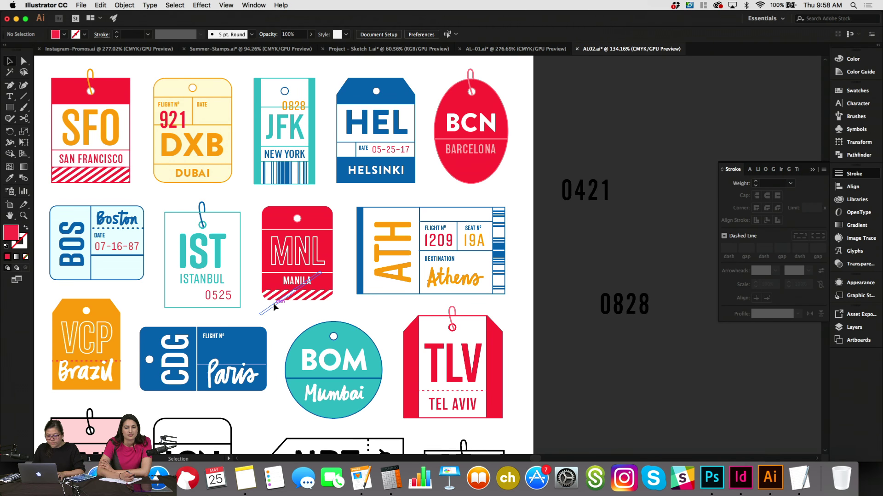
{"action": "scroll", "coordinate": [273, 303], "scroll_direction": "left", "scroll_amount": 5}
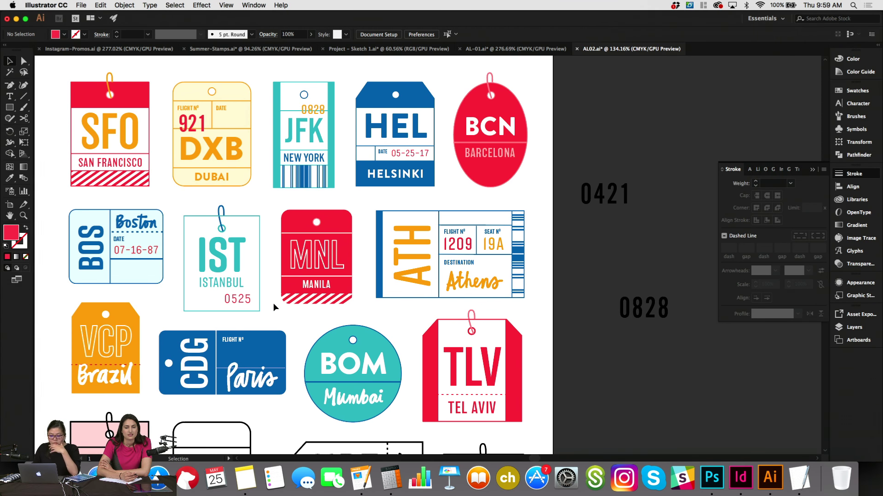
{"action": "scroll", "coordinate": [662, 202], "scroll_direction": "right", "scroll_amount": 4}
{"action": "scroll", "coordinate": [662, 202], "scroll_direction": "down", "scroll_amount": 2}
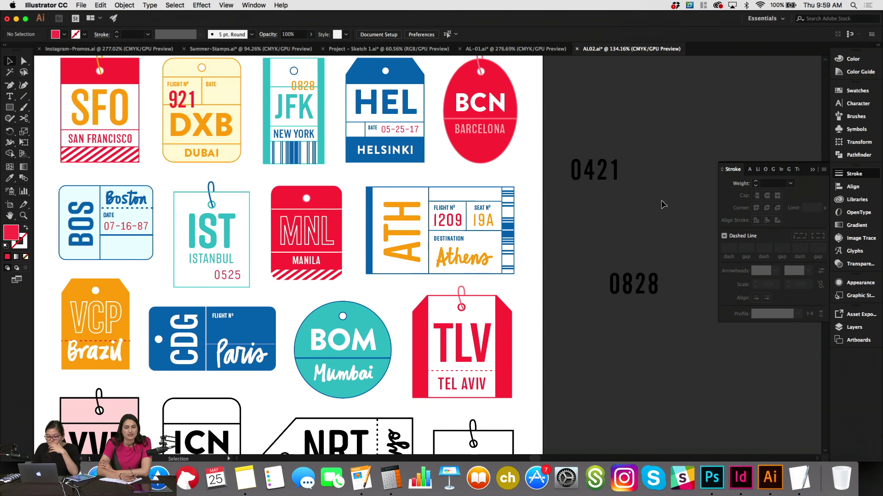
{"action": "scroll", "coordinate": [656, 196], "scroll_direction": "down", "scroll_amount": 3}
{"action": "scroll", "coordinate": [656, 196], "scroll_direction": "right", "scroll_amount": 1}
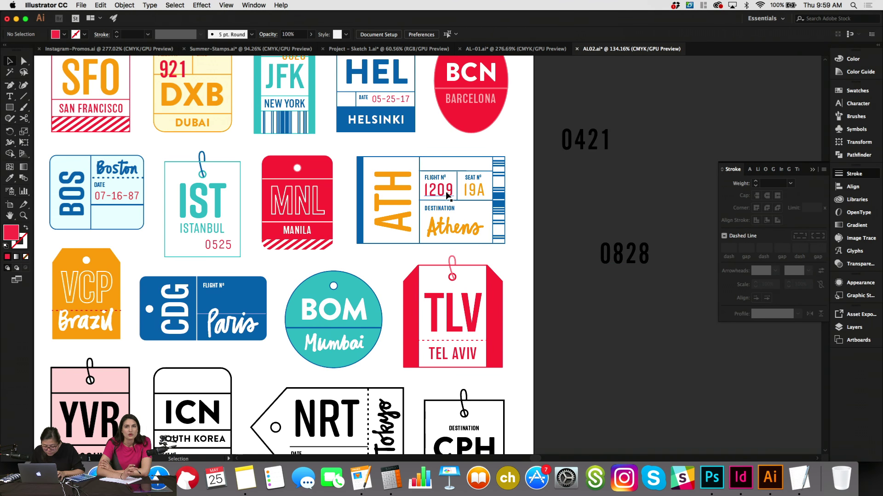
Copy the red 1209 from the ATH tag beneath the CDG tag's flight number label and change it to 0601.
{"action": "left_click", "coordinate": [474, 190]}
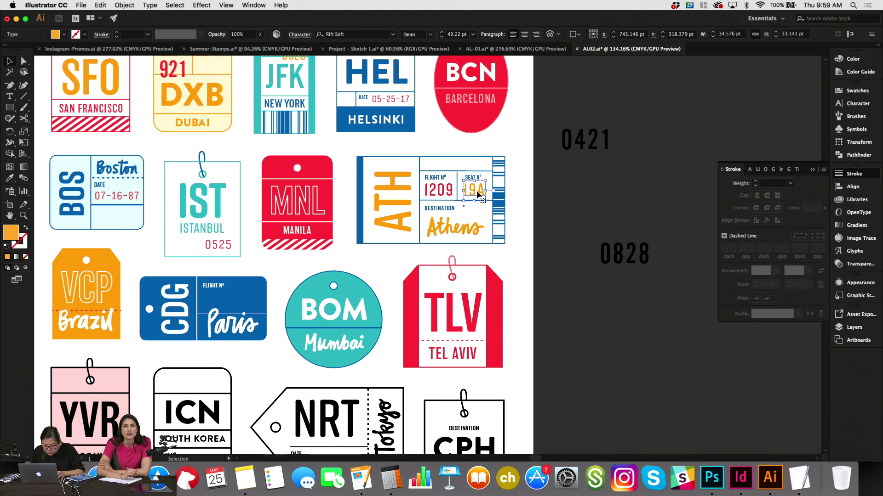
{"action": "scroll", "coordinate": [477, 192], "scroll_direction": "left", "scroll_amount": 3}
{"action": "left_click", "coordinate": [477, 191]}
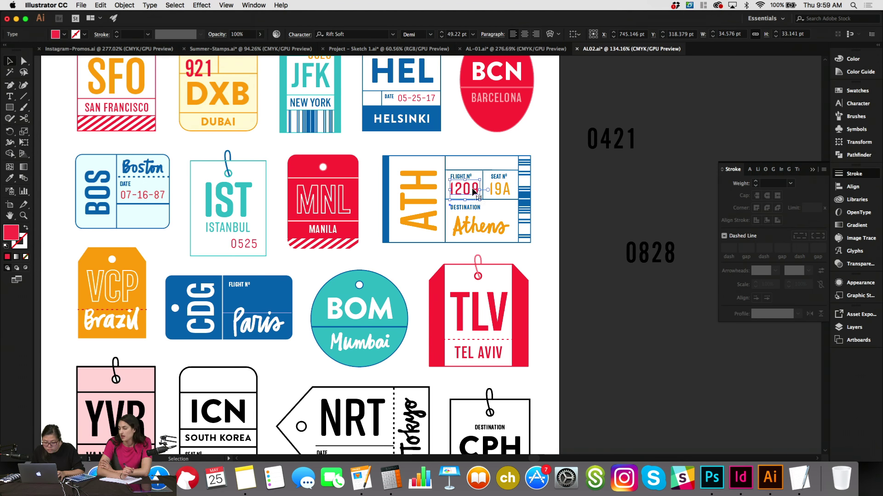
{"action": "left_click_drag", "start_coordinate": [477, 191], "coordinate": [268, 302]}
{"action": "double_click", "coordinate": [267, 299]}
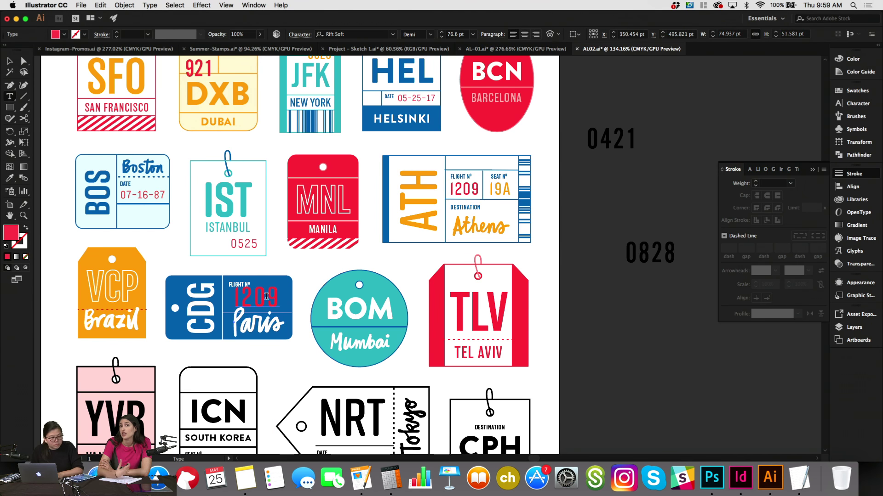
{"action": "double_click", "coordinate": [266, 297]}
{"action": "type", "text": "0601"}
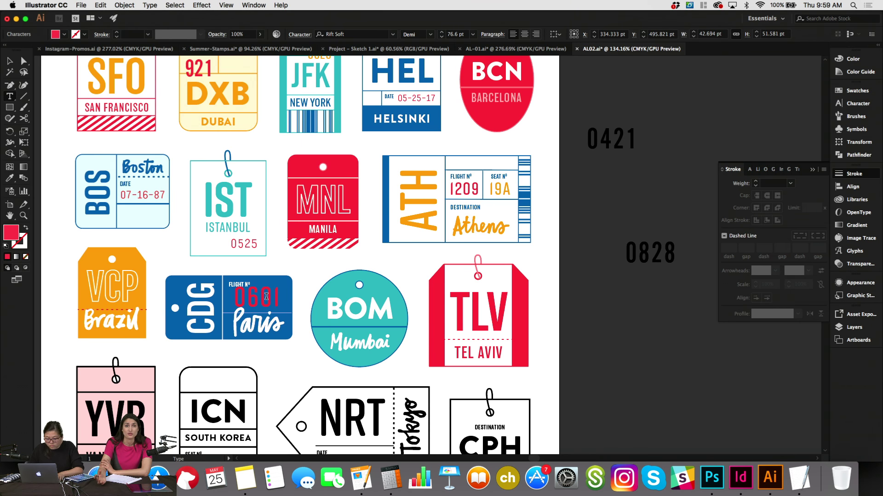
{"action": "key", "text": "Escape"}
Try orange and a pale orange tint on the CDG tag's 0601.
{"action": "left_click", "coordinate": [857, 91]}
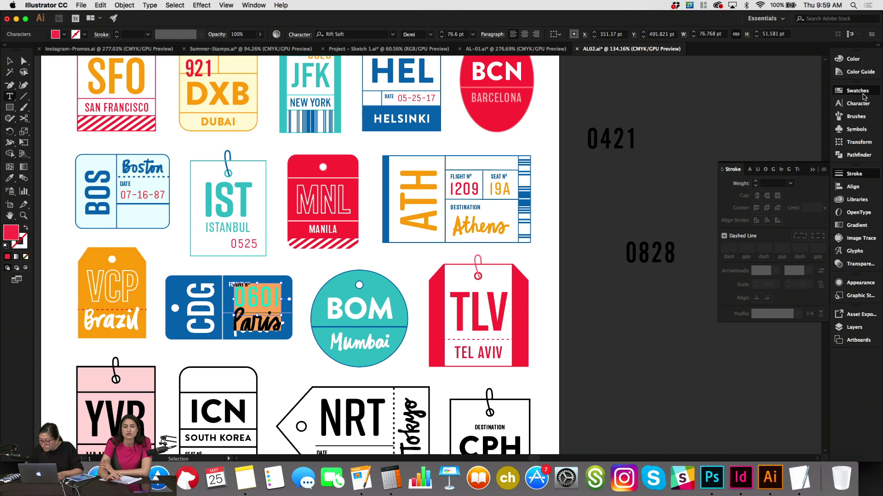
{"action": "left_click", "coordinate": [768, 153]}
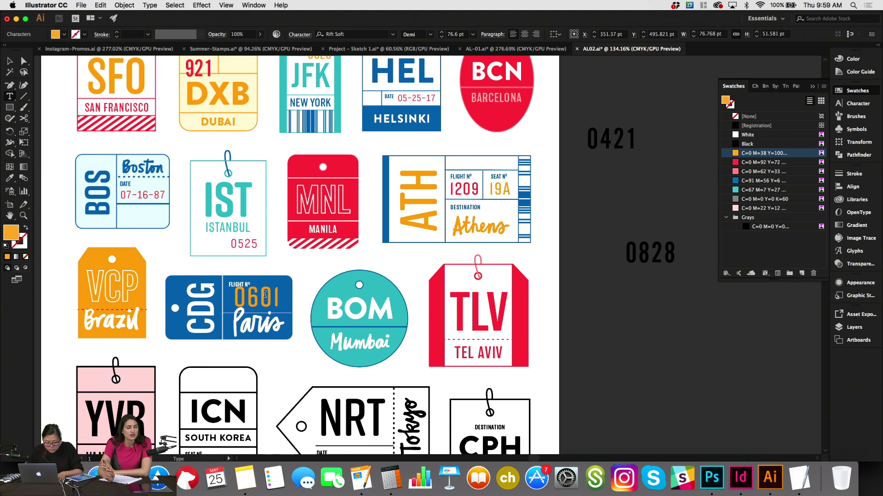
{"action": "left_click", "coordinate": [860, 71]}
{"action": "left_click", "coordinate": [805, 91]}
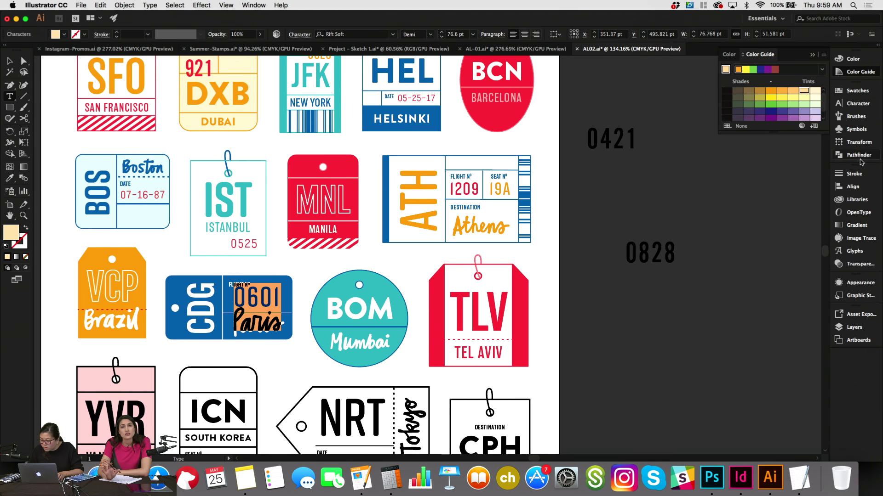
Set the tracking of the CDG tag's 0601 to 0 and scale the number down to about 64 pt.
{"action": "left_click", "coordinate": [857, 104]}
{"action": "left_click", "coordinate": [803, 151]}
{"action": "type", "text": "0"}
{"action": "key", "text": "Return"}
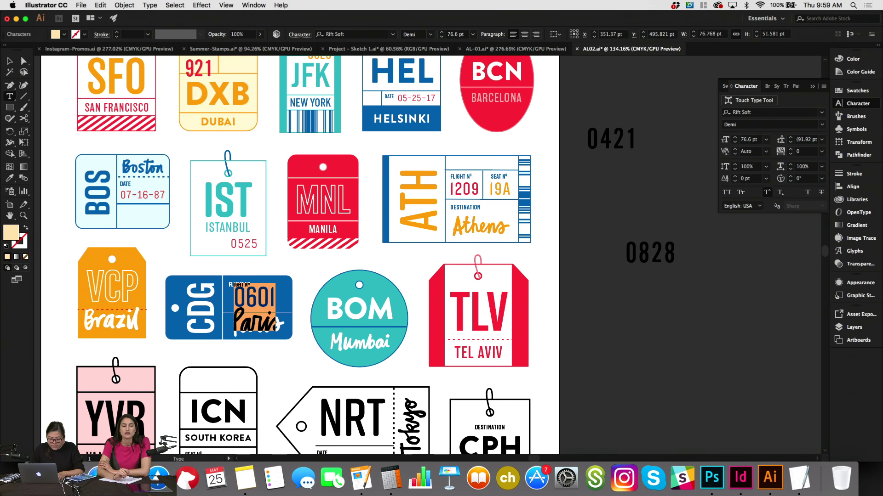
{"action": "key", "text": "Escape"}
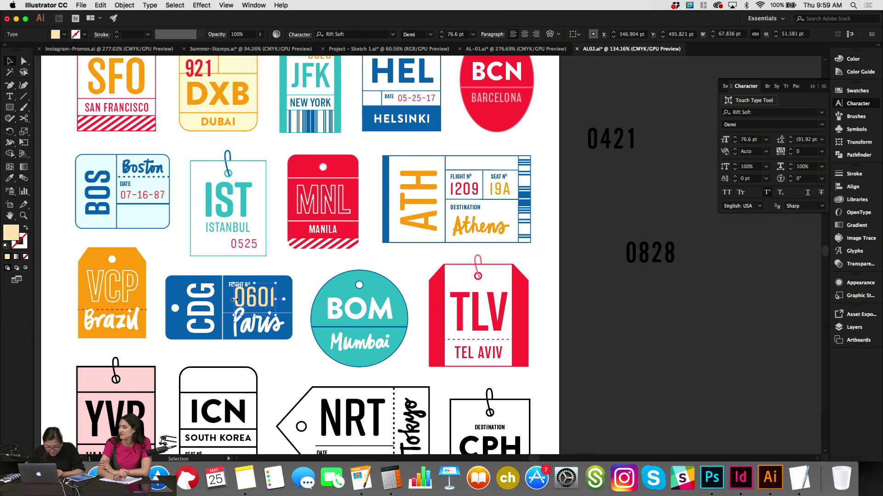
{"action": "left_click_drag", "start_coordinate": [239, 302], "coordinate": [246, 306]}
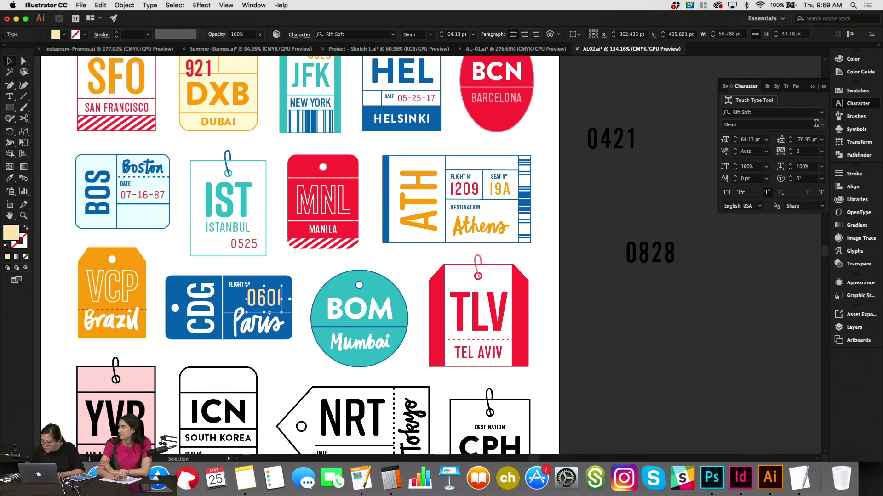
Fill the CDG tag's 0601 with the full-strength orange swatch and nudge it towards the tag's right edge.
{"action": "left_click", "coordinate": [858, 91]}
{"action": "left_click", "coordinate": [735, 153]}
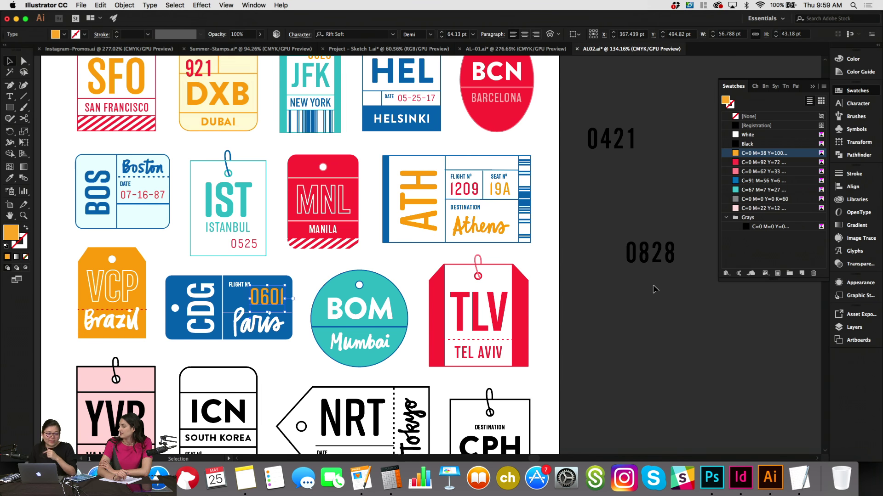
{"action": "left_click", "coordinate": [626, 352]}
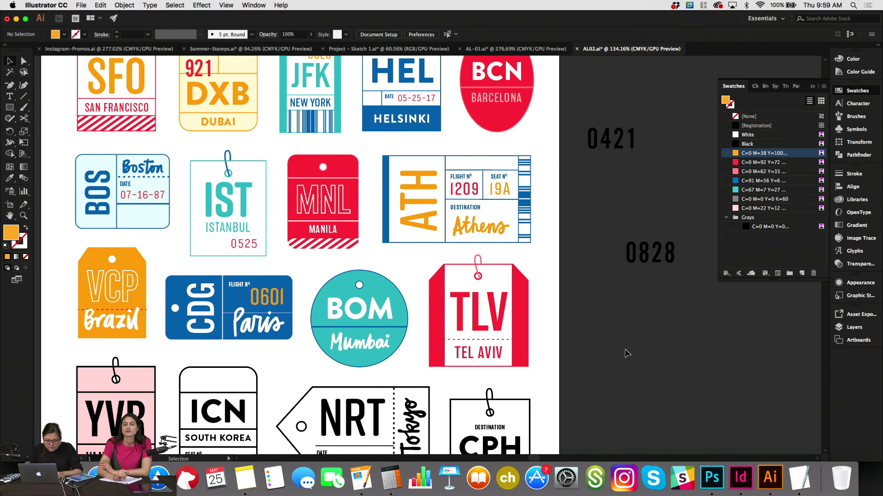
Scale the loose black 0828 beside the artboard down to about 63 pt and change its text to 1230.
{"action": "scroll", "coordinate": [627, 354], "scroll_direction": "left", "scroll_amount": 2}
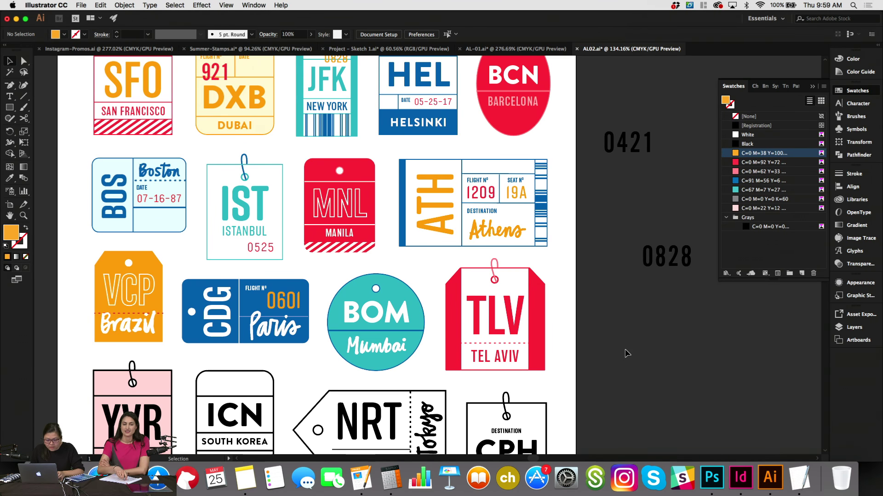
{"action": "scroll", "coordinate": [626, 353], "scroll_direction": "down", "scroll_amount": 1}
{"action": "scroll", "coordinate": [625, 354], "scroll_direction": "up", "scroll_amount": 2}
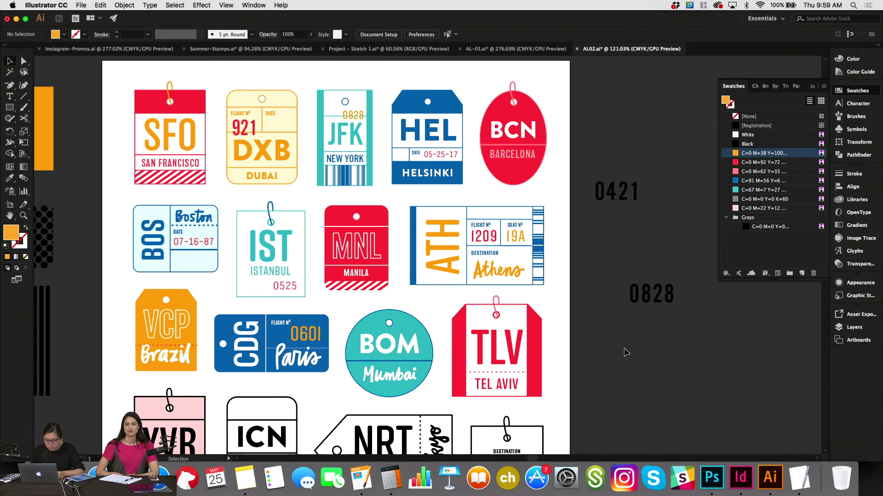
{"action": "scroll", "coordinate": [624, 353], "scroll_direction": "down", "scroll_amount": 1}
{"action": "left_click", "coordinate": [608, 282]}
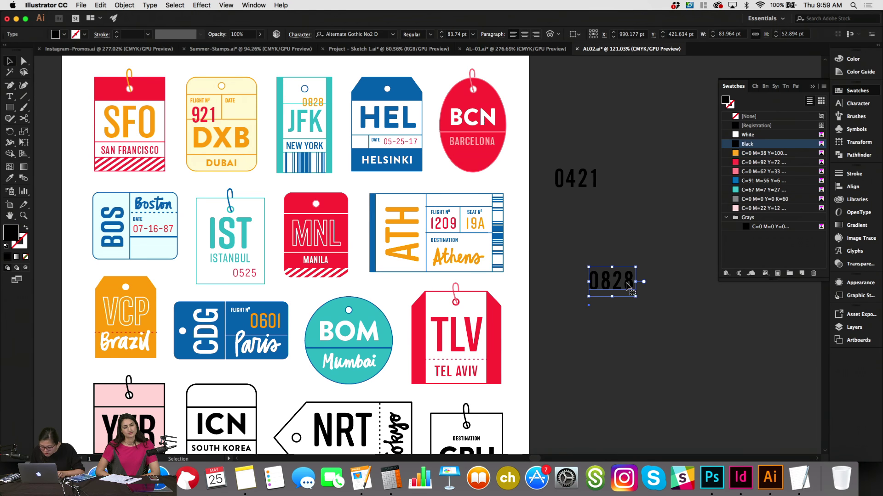
{"action": "left_click_drag", "start_coordinate": [636, 282], "coordinate": [624, 283]}
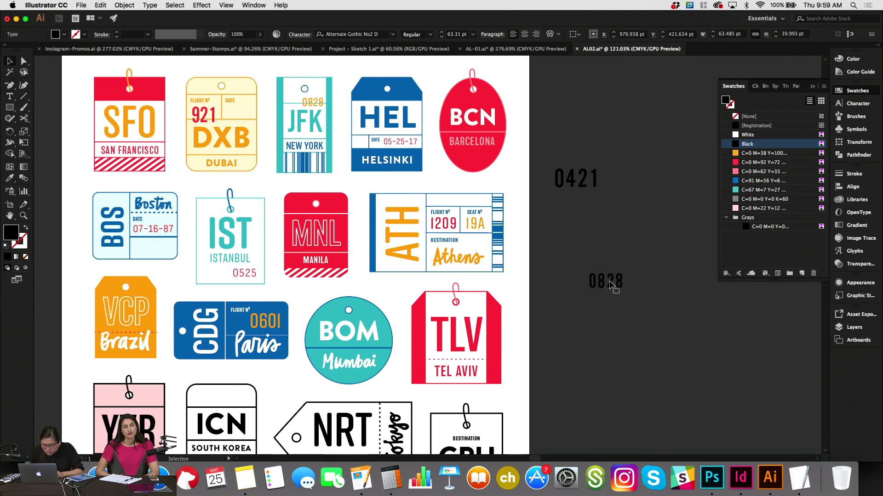
{"action": "double_click", "coordinate": [609, 282]}
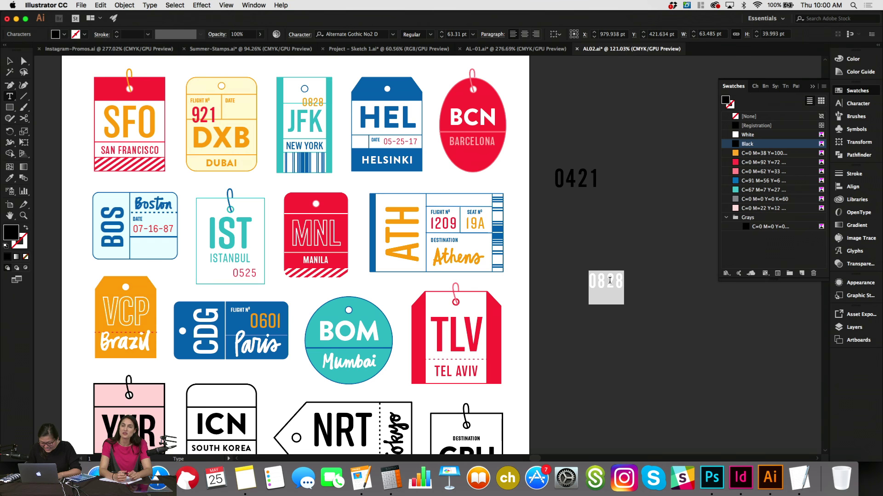
{"action": "type", "text": "4"}
{"action": "key", "text": "BackSpace"}
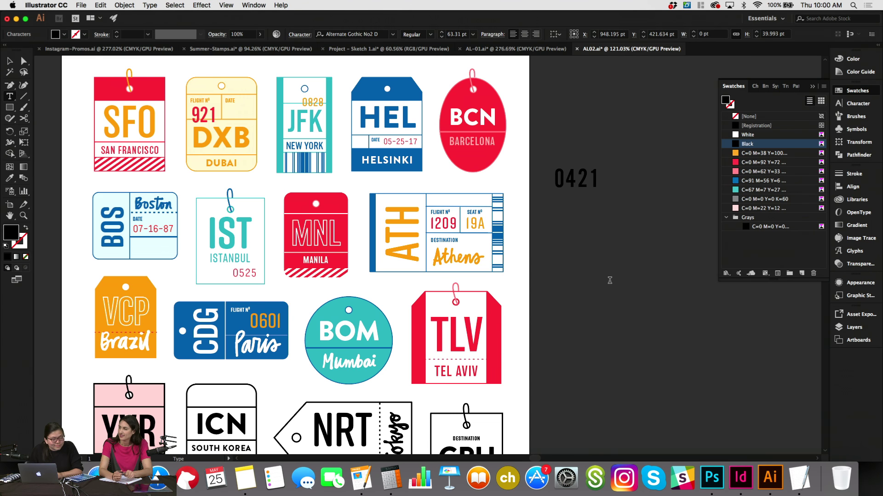
{"action": "type", "text": "1230"}
{"action": "key", "text": "Escape"}
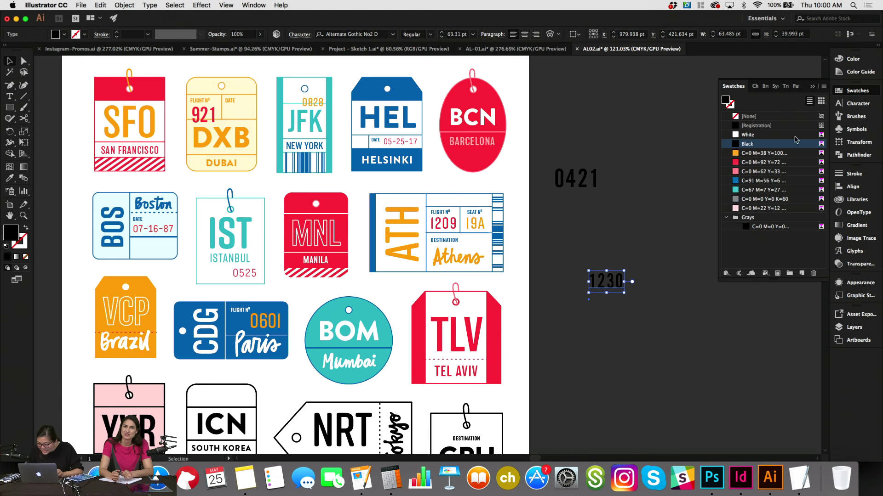
Place the 1230 in the TLV tag's upper-right corner at about 46 pt with its tracking set to 0.
{"action": "left_click", "coordinate": [858, 103]}
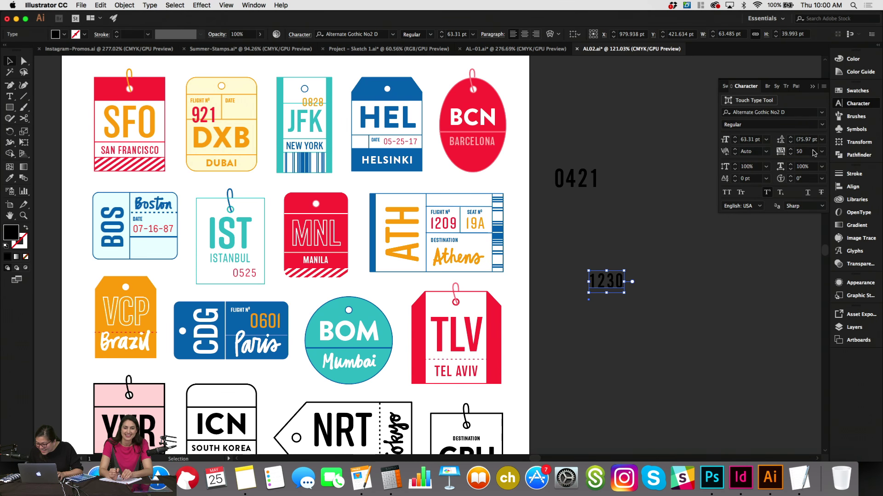
{"action": "left_click", "coordinate": [570, 250]}
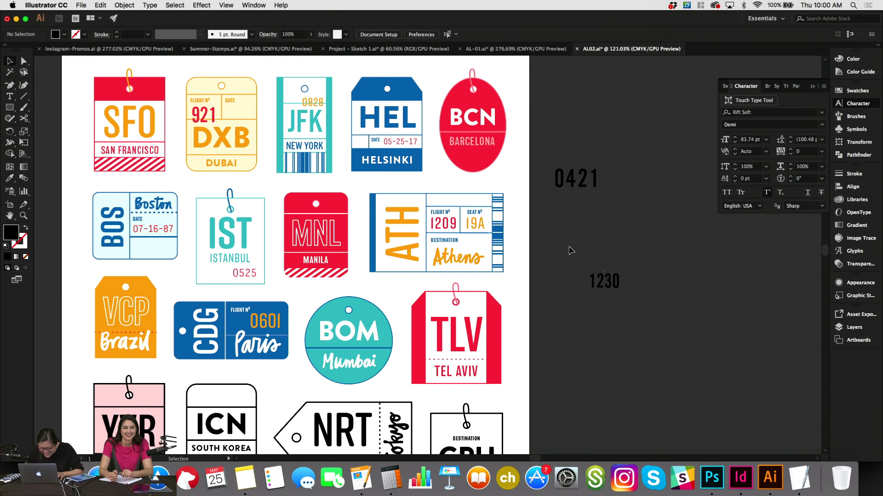
{"action": "left_click_drag", "start_coordinate": [604, 281], "coordinate": [472, 318]}
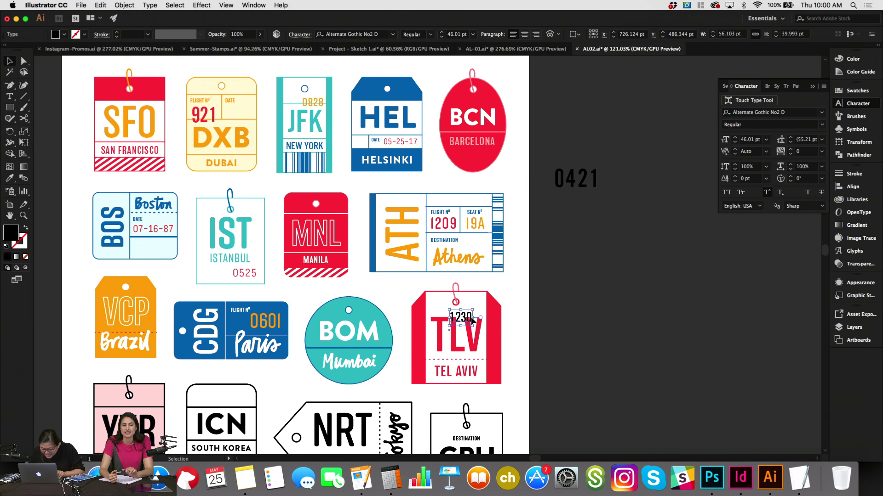
{"action": "key", "text": "shift+Right"}
{"action": "key", "text": "shift+Right"}
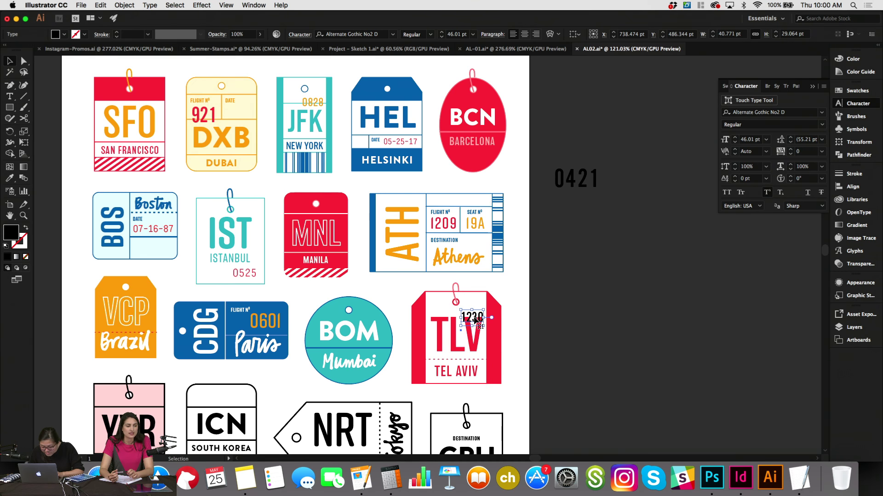
{"action": "left_click_drag", "start_coordinate": [475, 319], "coordinate": [481, 307]}
Fill the TLV tag's 1230 with the orange swatch.
{"action": "left_click", "coordinate": [856, 91]}
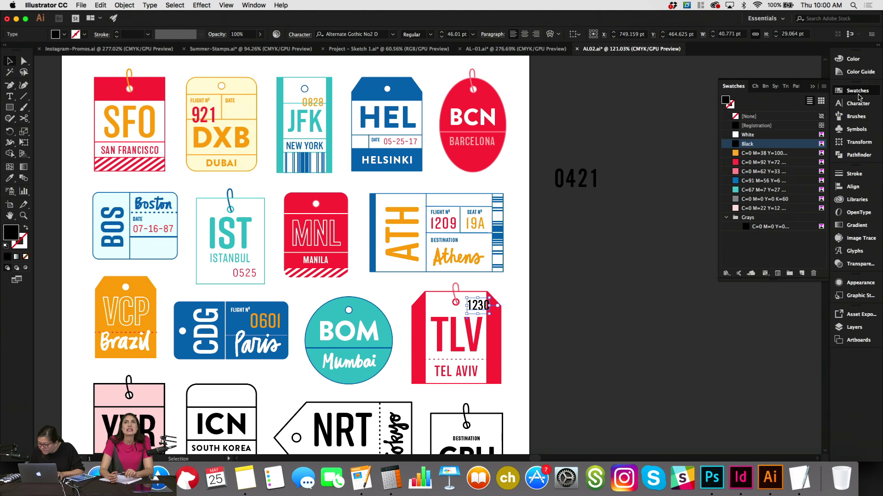
{"action": "left_click", "coordinate": [752, 153]}
{"action": "left_click", "coordinate": [606, 299]}
Examine the whole sheet of tags, comparing the number details on the coloured rows with the black-outlined rows below.
{"action": "scroll", "coordinate": [609, 298], "scroll_direction": "left", "scroll_amount": 5}
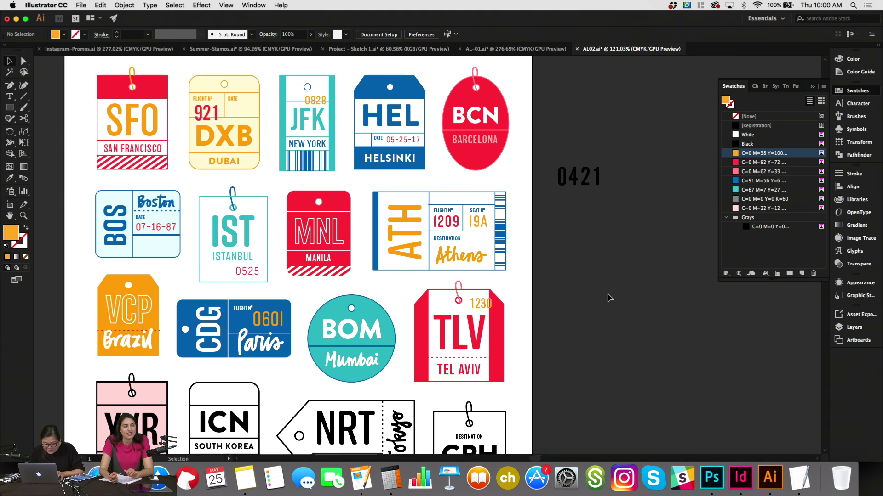
{"action": "scroll", "coordinate": [609, 298], "scroll_direction": "down", "scroll_amount": 2}
{"action": "scroll", "coordinate": [609, 298], "scroll_direction": "left", "scroll_amount": 2}
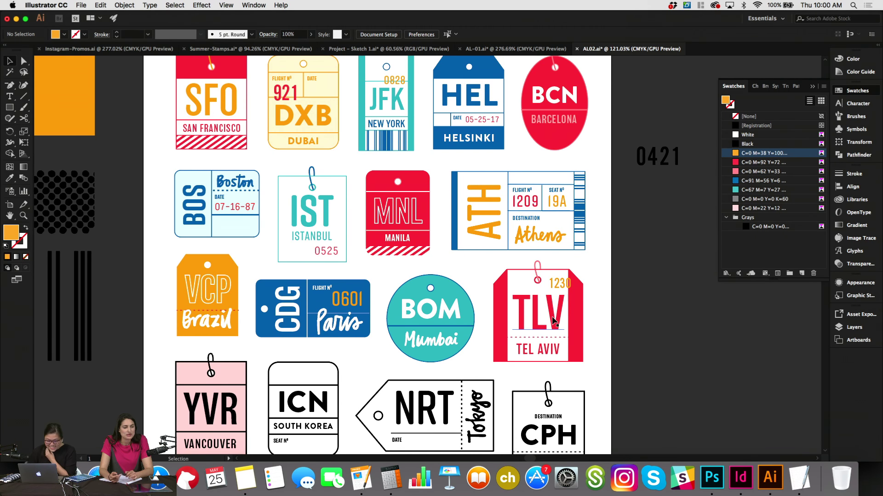
{"action": "scroll", "coordinate": [553, 318], "scroll_direction": "up", "scroll_amount": 1}
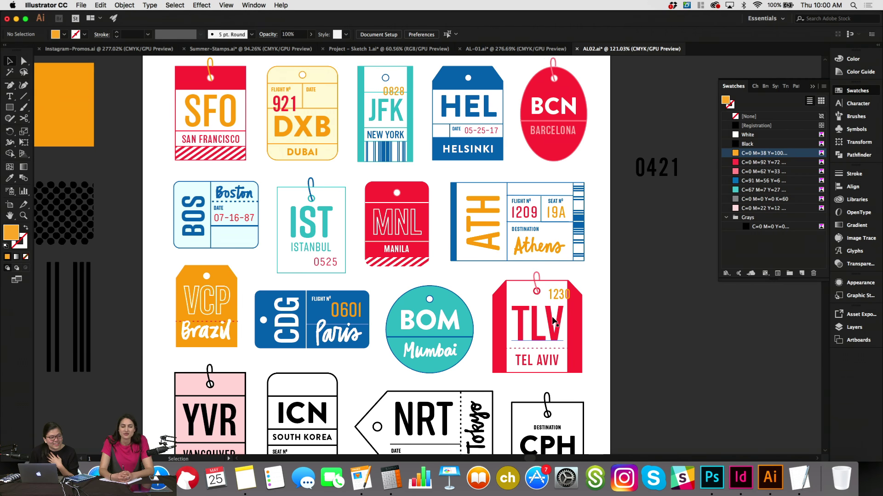
{"action": "scroll", "coordinate": [553, 320], "scroll_direction": "down", "scroll_amount": 10}
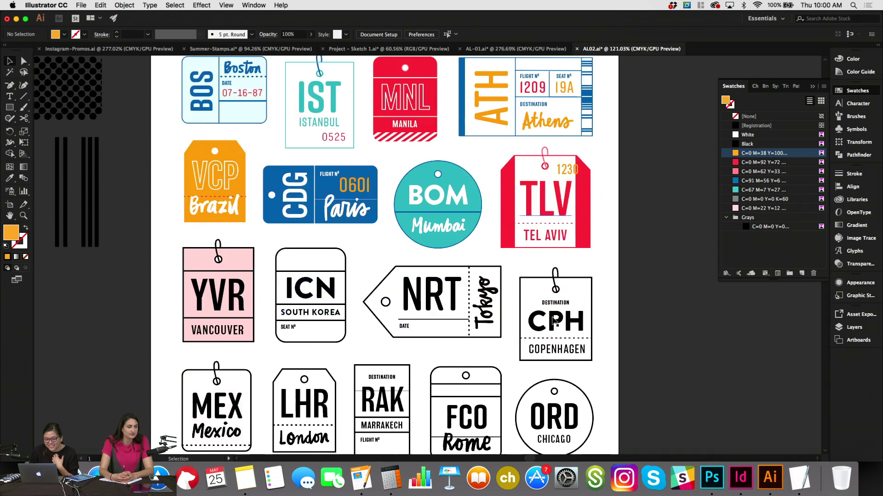
{"action": "scroll", "coordinate": [553, 320], "scroll_direction": "up", "scroll_amount": 2}
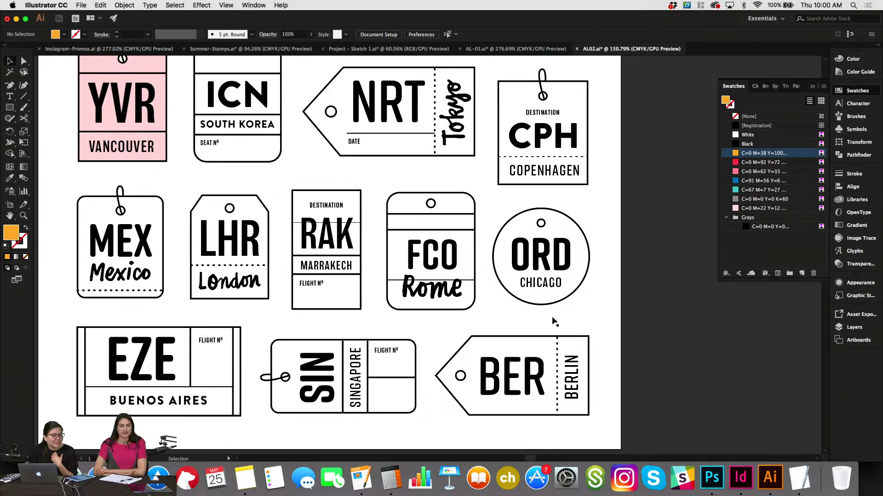
{"action": "scroll", "coordinate": [553, 321], "scroll_direction": "down", "scroll_amount": 4}
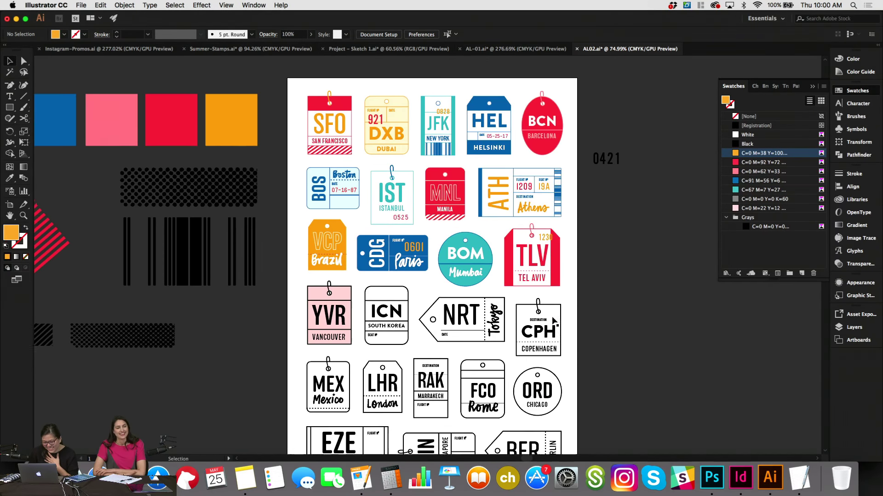
{"action": "scroll", "coordinate": [597, 257], "scroll_direction": "up", "scroll_amount": 3}
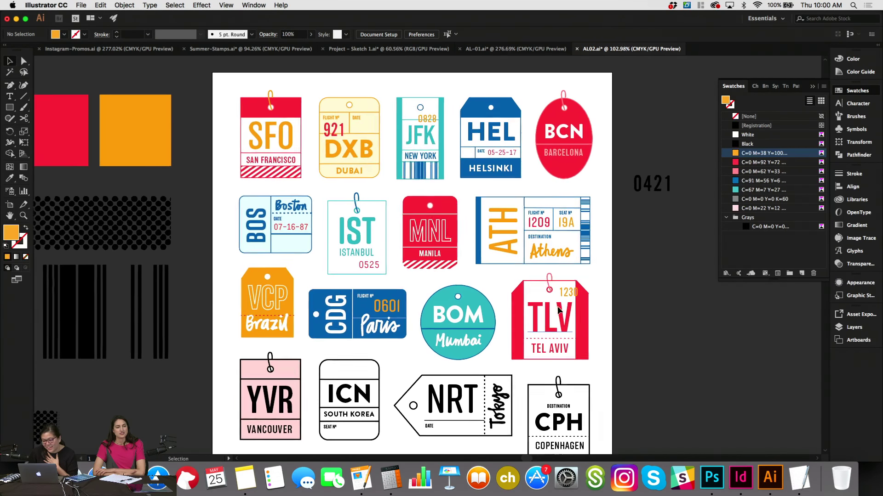
Delete the leftover black 0421 beside the artboard.
{"action": "left_click", "coordinate": [655, 191]}
{"action": "key", "text": "Delete"}
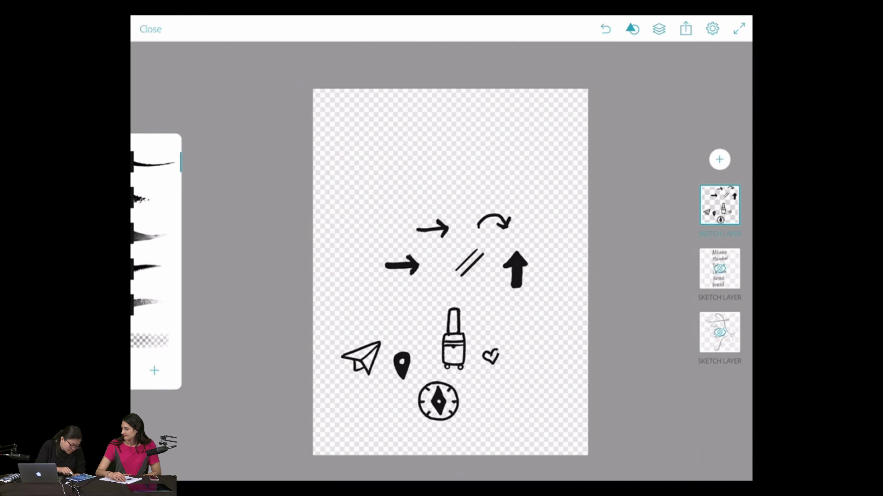
In the tablet sketching app, check the top sketch layer's options and try a short curved stroke above the curved arrow.
{"action": "left_click", "coordinate": [719, 204]}
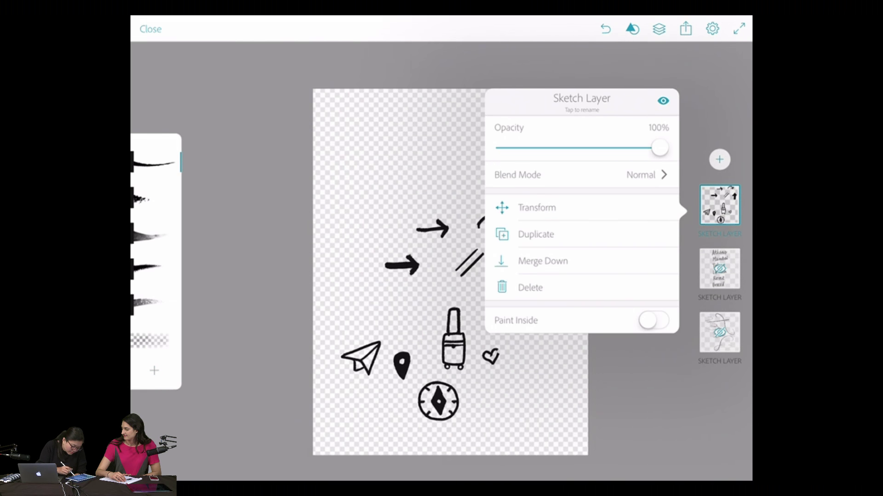
{"action": "key", "text": "Escape"}
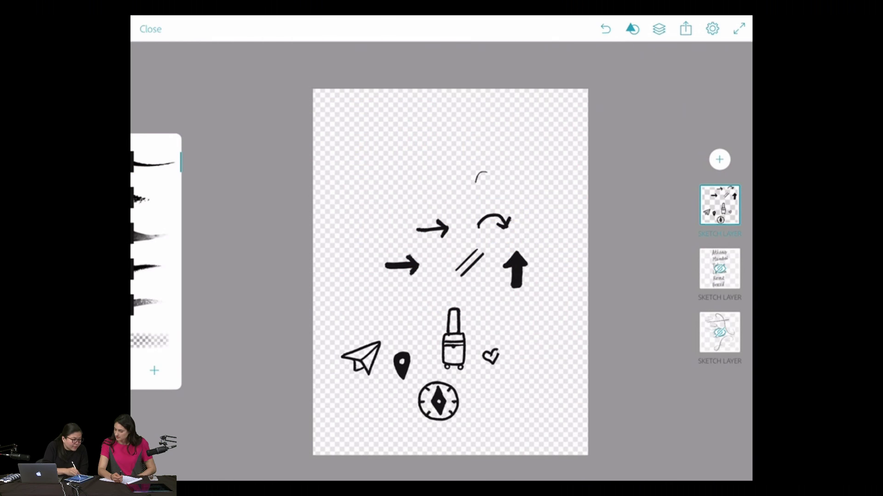
{"action": "left_click_drag", "start_coordinate": [480, 175], "coordinate": [505, 192]}
{"action": "key", "text": "ctrl+z"}
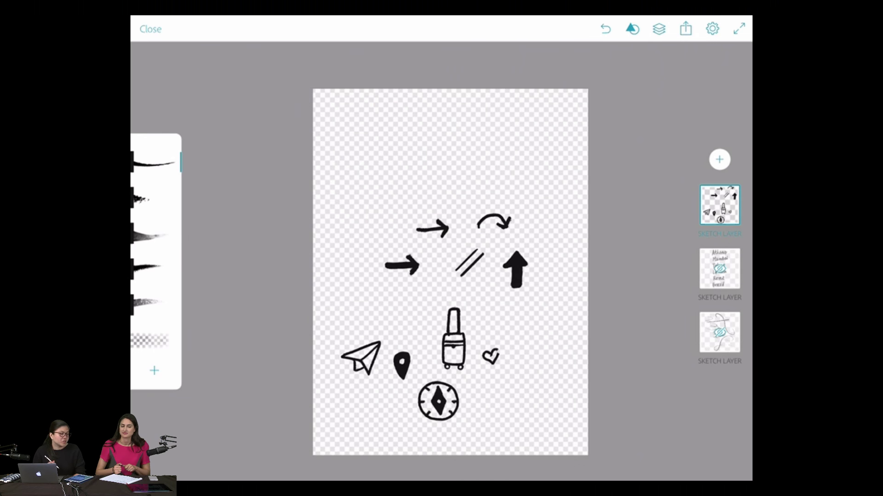
Erase the small heart beside the rolling suitcase on the sketch layer.
{"action": "scroll", "coordinate": [438, 321], "scroll_direction": "up", "scroll_amount": 3}
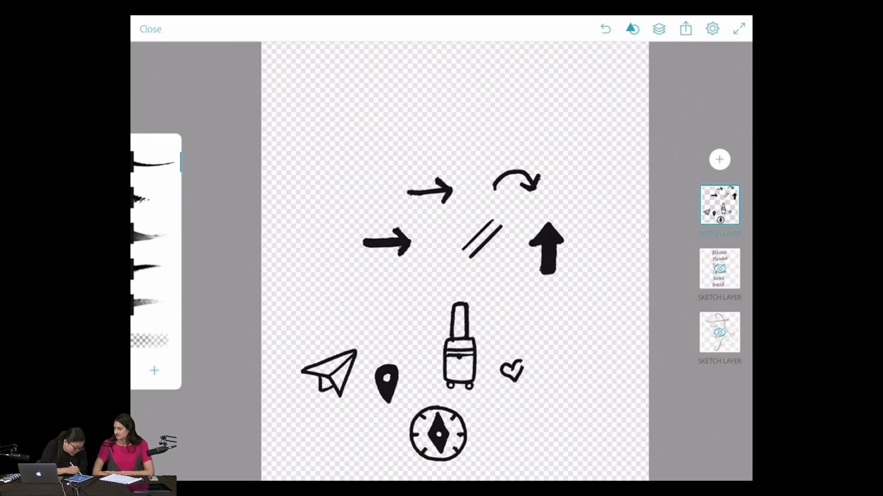
{"action": "left_click", "coordinate": [149, 340]}
{"action": "mouse_move", "coordinate": [521, 365]}
{"action": "left_mouse_down"}
{"action": "mouse_move", "coordinate": [508, 377]}
{"action": "mouse_move", "coordinate": [502, 365]}
{"action": "mouse_move", "coordinate": [513, 383]}
{"action": "left_mouse_up"}
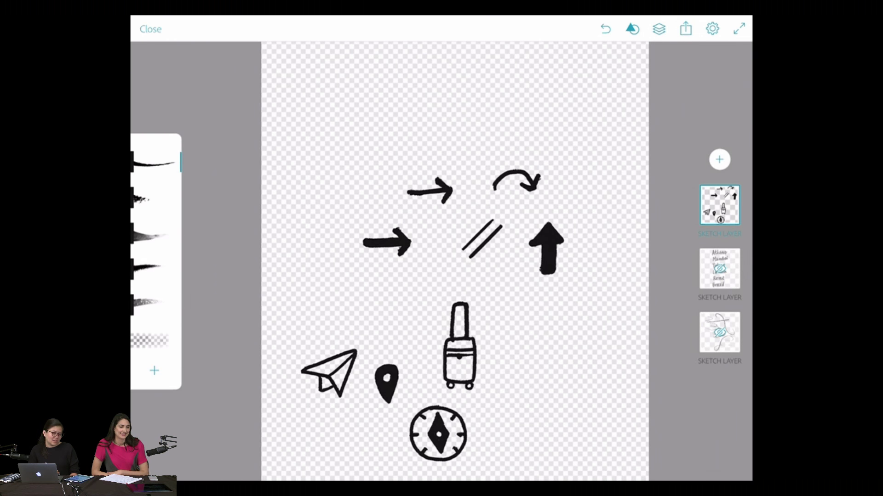
Draw a slim upward arrow with a filled triangular head in the space where the heart was.
{"action": "scroll", "coordinate": [455, 262], "scroll_direction": "down", "scroll_amount": 2}
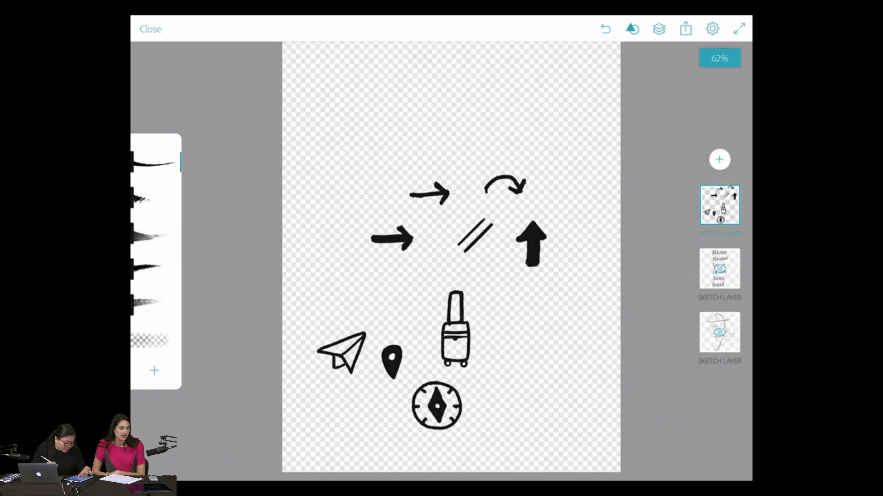
{"action": "scroll", "coordinate": [436, 262], "scroll_direction": "up", "scroll_amount": 2}
{"action": "scroll", "coordinate": [410, 262], "scroll_direction": "down", "scroll_amount": 3}
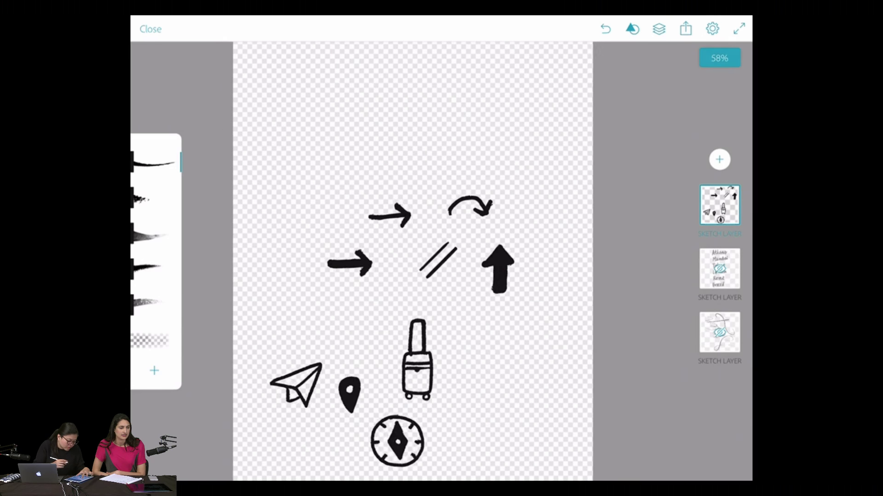
{"action": "scroll", "coordinate": [349, 262], "scroll_direction": "up", "scroll_amount": 3}
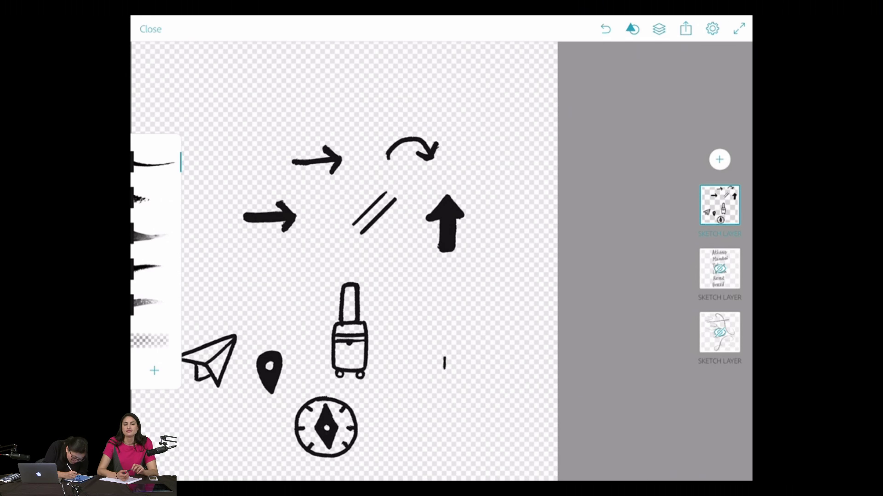
{"action": "left_click_drag", "start_coordinate": [444, 369], "coordinate": [445, 381]}
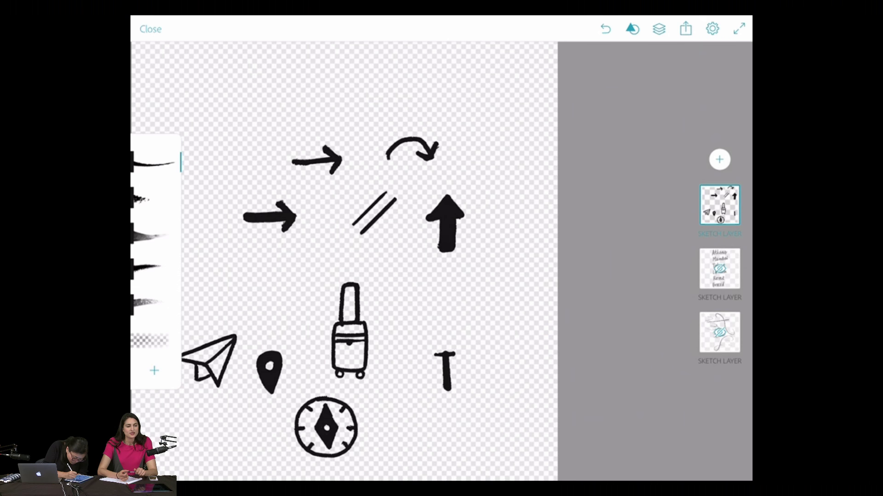
{"action": "left_click_drag", "start_coordinate": [447, 338], "coordinate": [436, 354]}
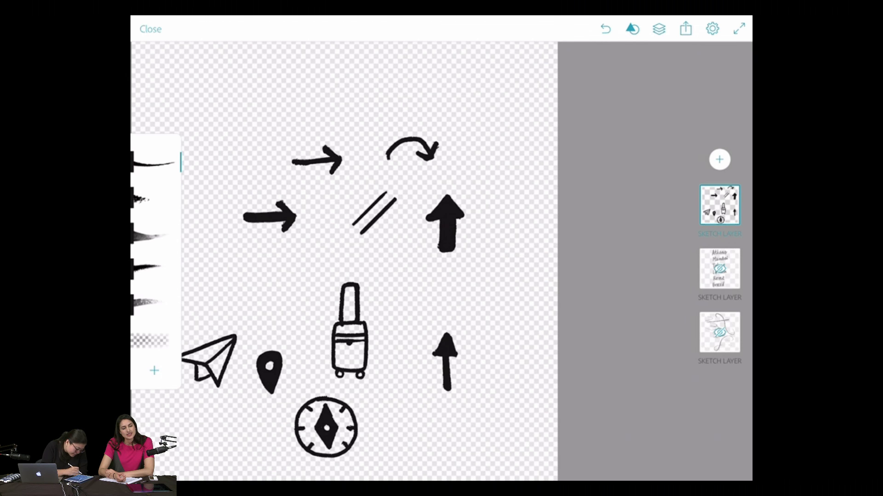
Erase the rolling suitcase with its tall handle from the sketch.
{"action": "left_click", "coordinate": [150, 340]}
{"action": "mouse_move", "coordinate": [341, 282]}
{"action": "left_mouse_down"}
{"action": "mouse_move", "coordinate": [340, 372]}
{"action": "mouse_move", "coordinate": [366, 363]}
{"action": "mouse_move", "coordinate": [361, 326]}
{"action": "mouse_move", "coordinate": [365, 381]}
{"action": "mouse_move", "coordinate": [365, 368]}
{"action": "left_mouse_up"}
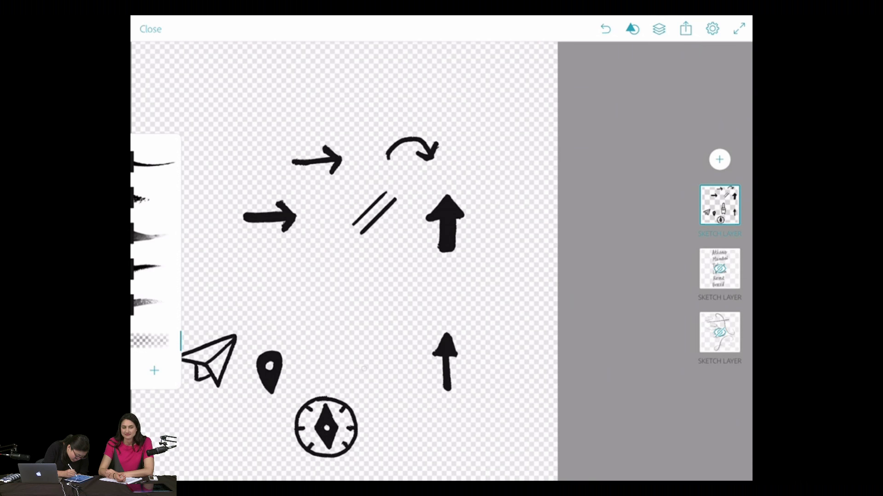
{"action": "left_click", "coordinate": [152, 162]}
{"action": "mouse_move", "coordinate": [354, 276]}
{"action": "left_mouse_down"}
{"action": "mouse_move", "coordinate": [349, 284]}
{"action": "mouse_move", "coordinate": [463, 280]}
{"action": "mouse_move", "coordinate": [459, 306]}
{"action": "mouse_move", "coordinate": [434, 318]}
{"action": "mouse_move", "coordinate": [435, 344]}
{"action": "mouse_move", "coordinate": [476, 345]}
{"action": "left_mouse_up"}
{"action": "left_click", "coordinate": [606, 28]}
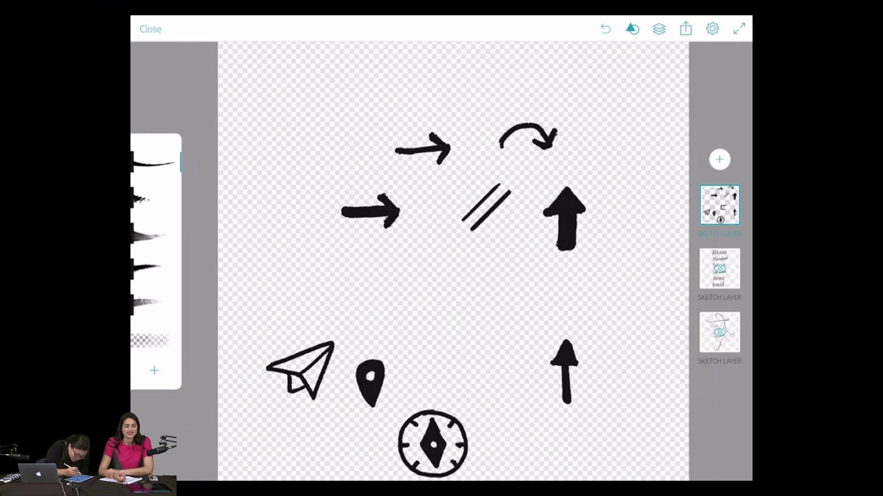
Draw a squarish outlined suitcase with a curved handle and two buckled vertical straps in the space of the erased one.
{"action": "left_click", "coordinate": [154, 162]}
{"action": "left_click_drag", "start_coordinate": [155, 206], "coordinate": [156, 213]}
{"action": "mouse_move", "coordinate": [479, 303]}
{"action": "left_mouse_down"}
{"action": "mouse_move", "coordinate": [442, 304]}
{"action": "mouse_move", "coordinate": [442, 343]}
{"action": "mouse_move", "coordinate": [491, 346]}
{"action": "mouse_move", "coordinate": [493, 313]}
{"action": "left_mouse_up"}
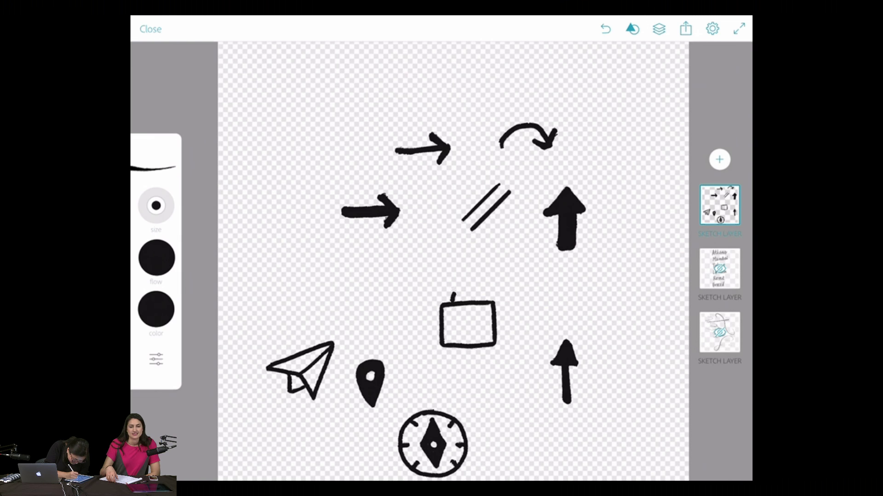
{"action": "left_click_drag", "start_coordinate": [451, 307], "coordinate": [451, 321]}
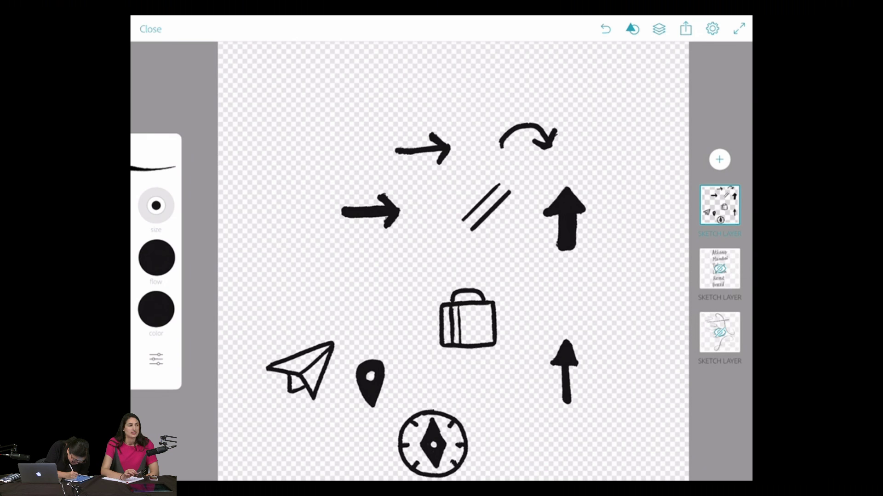
{"action": "left_click_drag", "start_coordinate": [477, 304], "coordinate": [478, 340]}
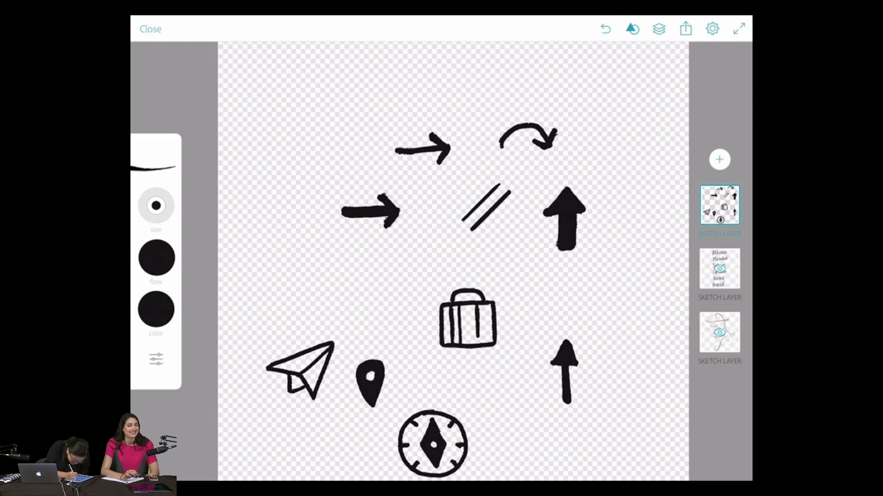
{"action": "left_click_drag", "start_coordinate": [485, 305], "coordinate": [485, 338]}
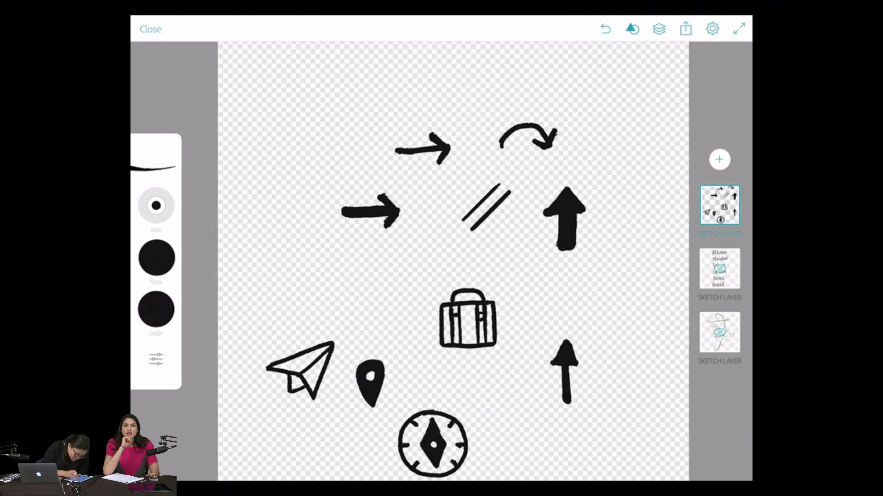
Draw three open-headed arrows around the suitcase: a small diagonal one, a thin right-pointing one and a dashed right-pointing one.
{"action": "scroll", "coordinate": [452, 261], "scroll_direction": "up", "scroll_amount": 2}
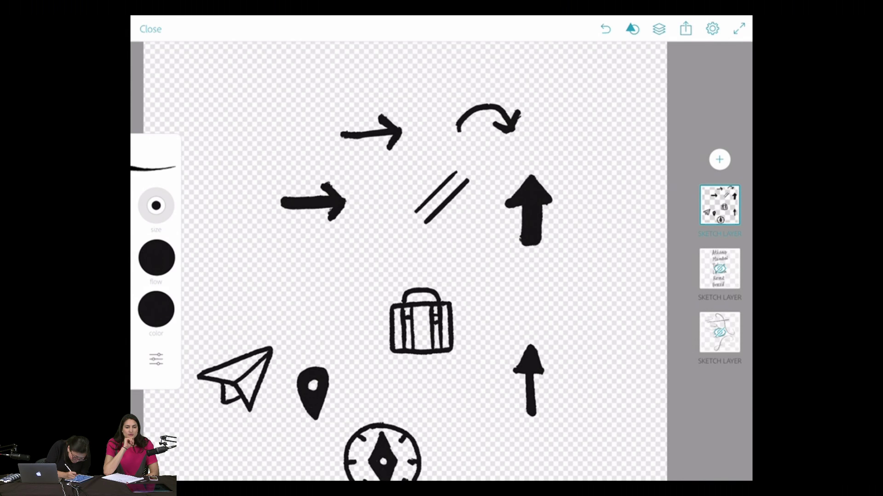
{"action": "mouse_move", "coordinate": [507, 288]}
{"action": "left_mouse_down"}
{"action": "mouse_move", "coordinate": [491, 329]}
{"action": "mouse_move", "coordinate": [507, 289]}
{"action": "left_mouse_up"}
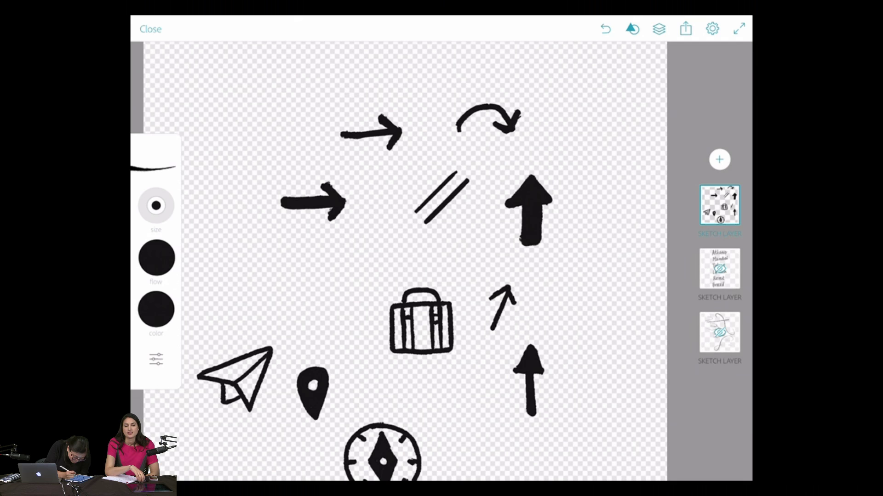
{"action": "mouse_move", "coordinate": [409, 398]}
{"action": "left_mouse_down"}
{"action": "mouse_move", "coordinate": [451, 391]}
{"action": "mouse_move", "coordinate": [440, 382]}
{"action": "mouse_move", "coordinate": [455, 392]}
{"action": "mouse_move", "coordinate": [442, 408]}
{"action": "left_mouse_up"}
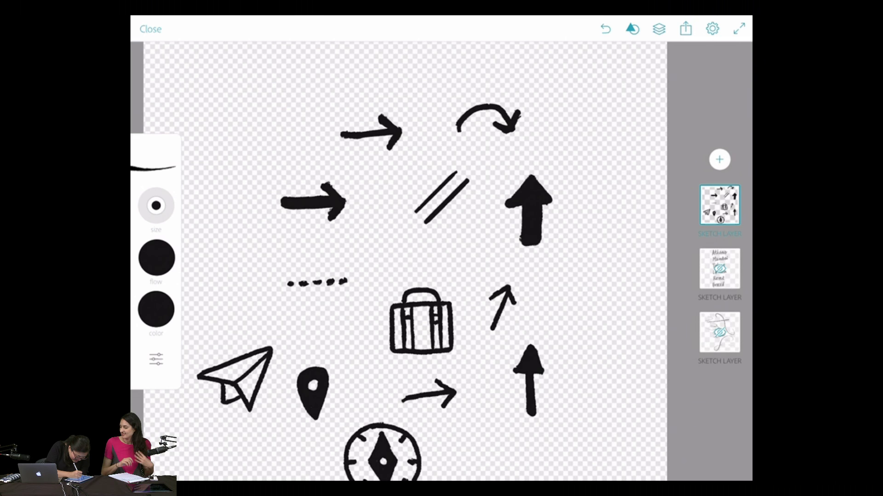
{"action": "left_click_drag", "start_coordinate": [339, 262], "coordinate": [351, 272]}
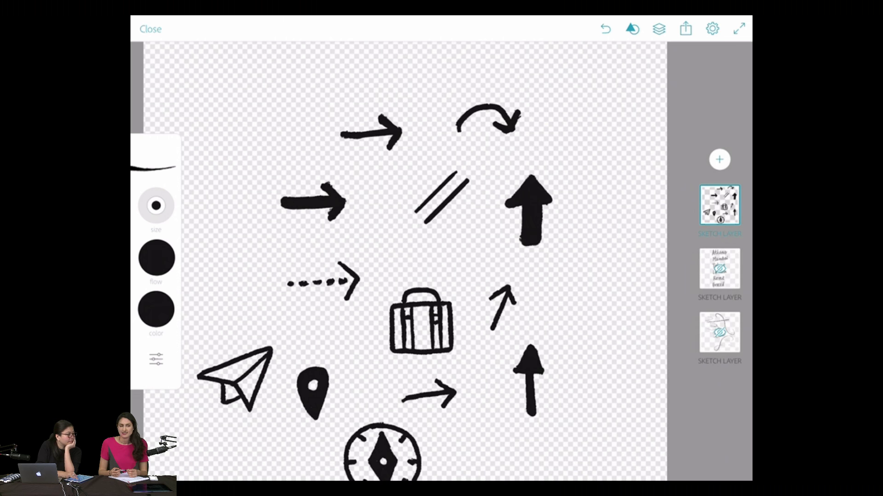
Send the finished icon sketch to the desktop version of Illustrator CC.
{"action": "scroll", "coordinate": [404, 264], "scroll_direction": "down", "scroll_amount": 5}
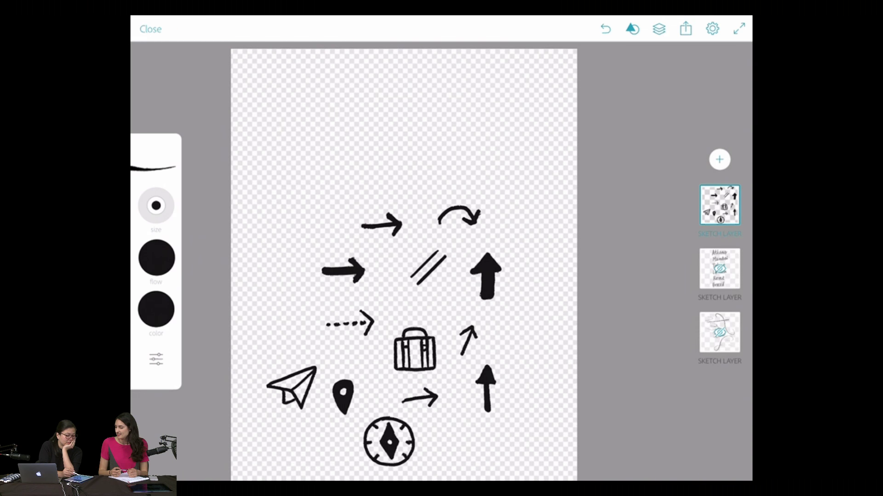
{"action": "left_click", "coordinate": [686, 29]}
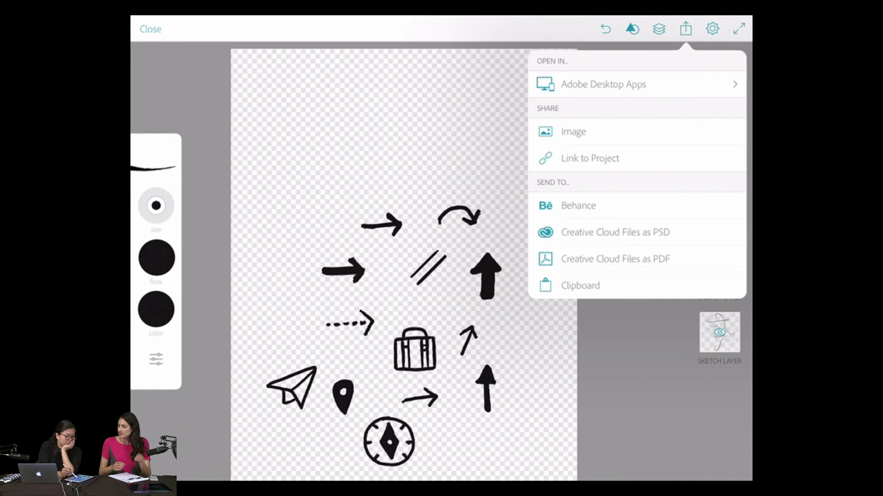
{"action": "left_click", "coordinate": [603, 84]}
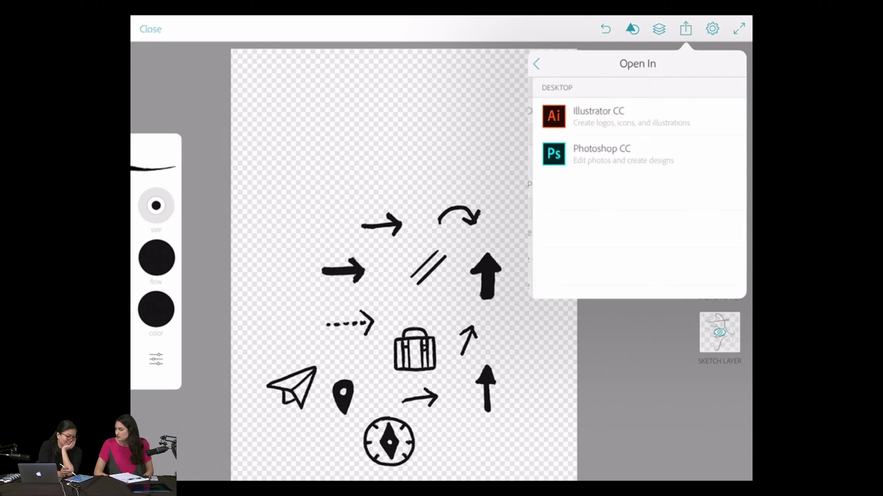
{"action": "left_click", "coordinate": [598, 118]}
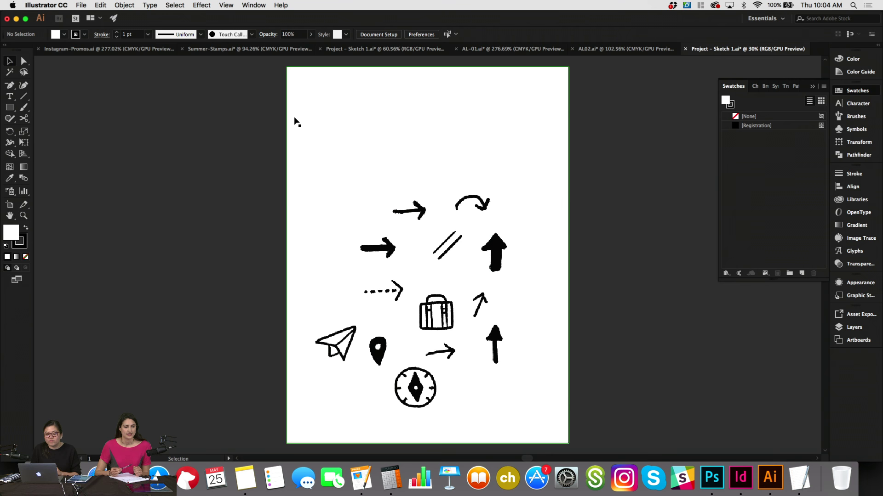
Image-trace the imported sketch in black and white with Ignore White enabled, and expand the result into vector shapes.
{"action": "left_click", "coordinate": [295, 144]}
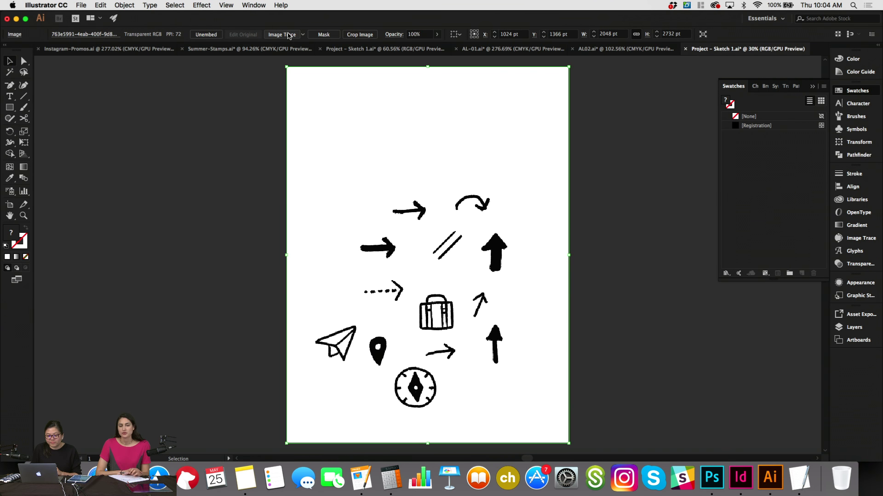
{"action": "left_click", "coordinate": [285, 35]}
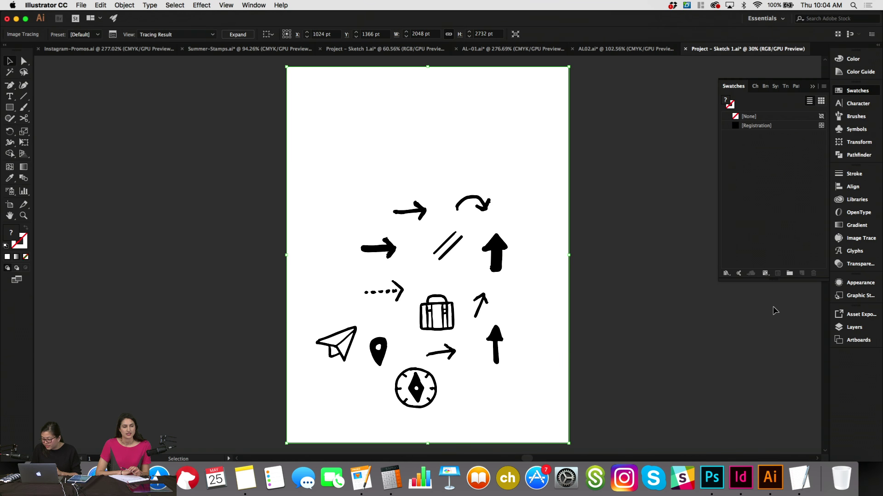
{"action": "left_click", "coordinate": [858, 238]}
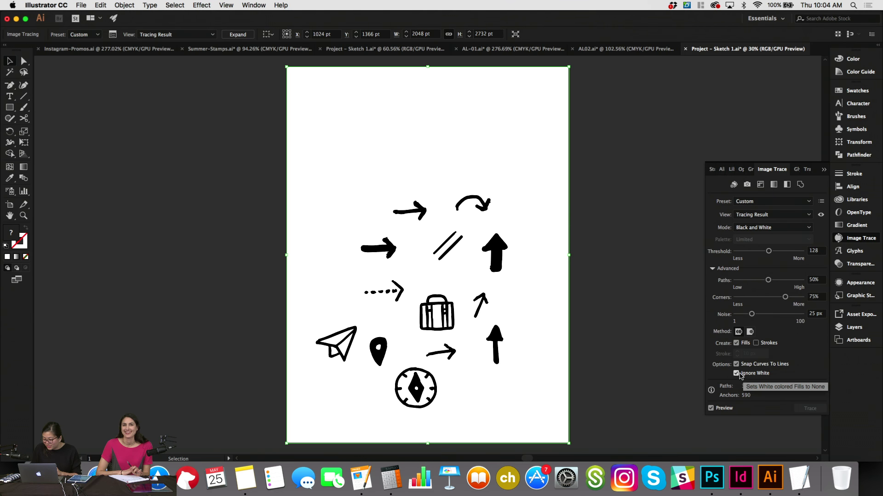
{"action": "left_click", "coordinate": [737, 374]}
{"action": "left_click", "coordinate": [238, 34]}
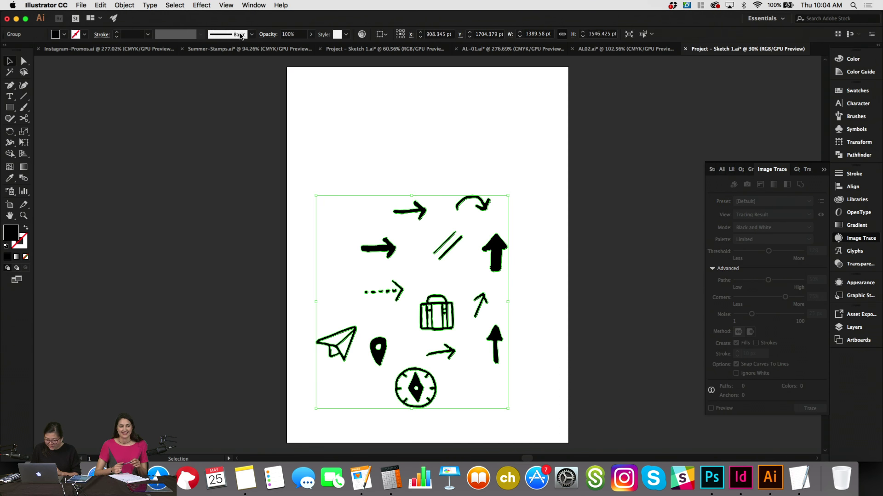
Move the group of traced icons higher on the artboard and deselect it.
{"action": "left_click", "coordinate": [407, 249]}
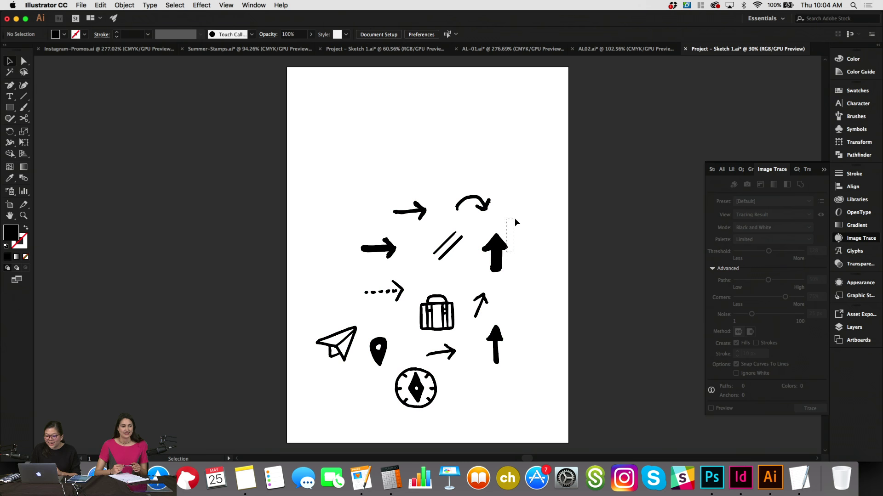
{"action": "left_click_drag", "start_coordinate": [500, 247], "coordinate": [515, 184]}
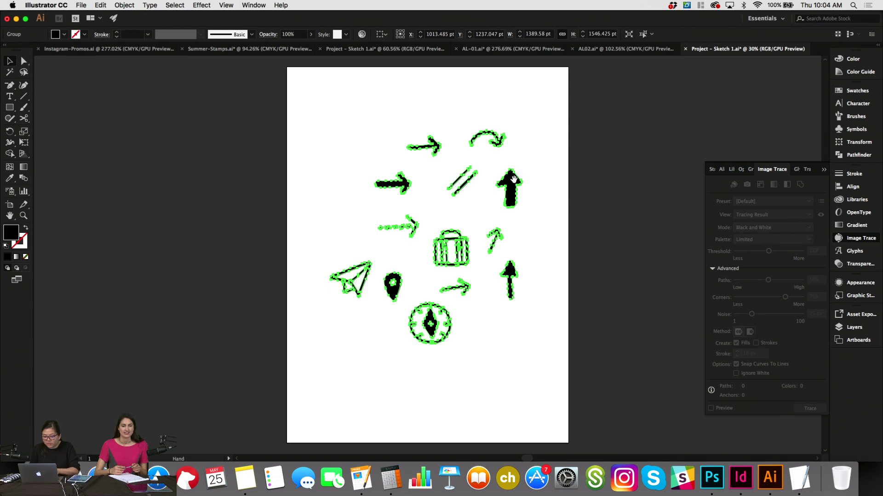
{"action": "left_click", "coordinate": [532, 176]}
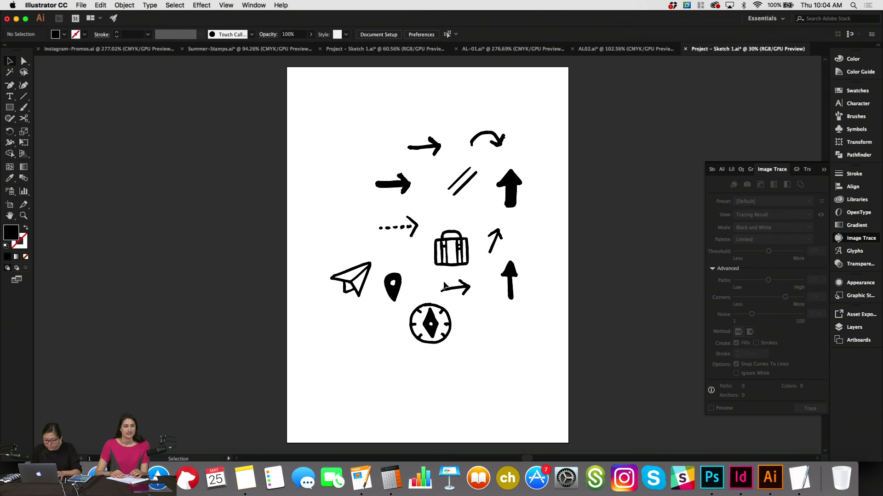
Copy the thin right-pointing arrow below the suitcase and paste it into the AL02.ai tag document.
{"action": "left_click", "coordinate": [462, 289]}
{"action": "left_click", "coordinate": [634, 49]}
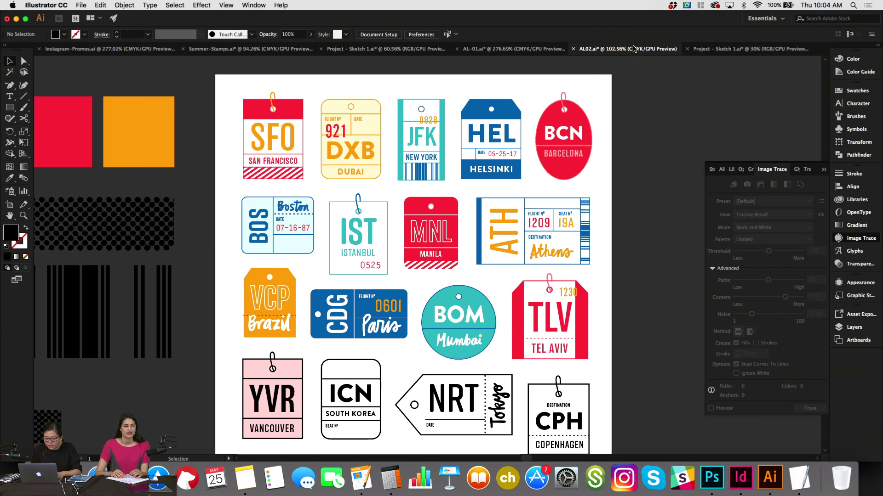
{"action": "key", "text": "cmd+v"}
{"action": "key", "text": "v"}
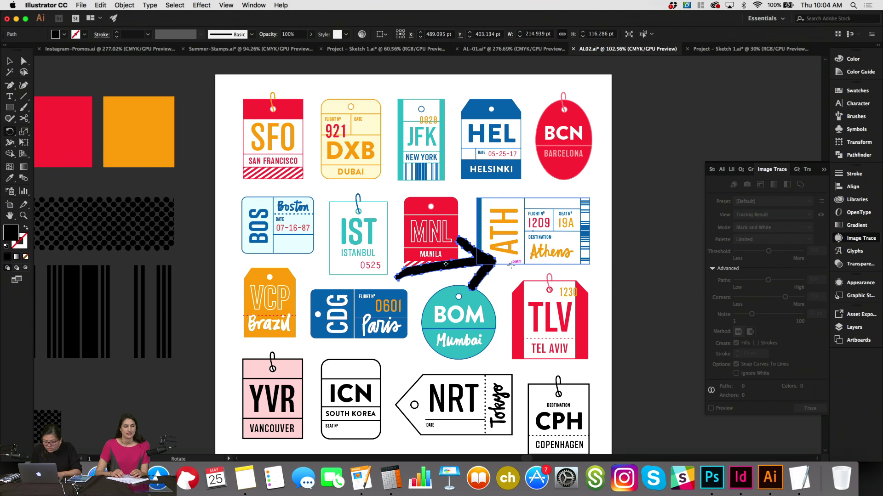
Shrink the pasted arrow to about 37 pt wide and place it beneath ISTANBUL, to the left of 0525 on the IST tag.
{"action": "left_click_drag", "start_coordinate": [502, 257], "coordinate": [337, 268]}
{"action": "left_click", "coordinate": [424, 272]}
{"action": "key", "text": "super+equal"}
{"action": "key", "text": "super+equal"}
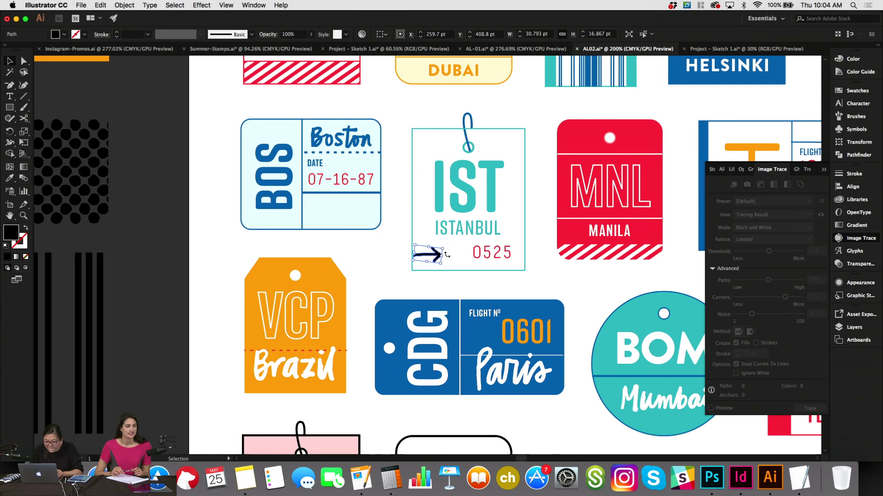
{"action": "left_click_drag", "start_coordinate": [439, 258], "coordinate": [449, 257]}
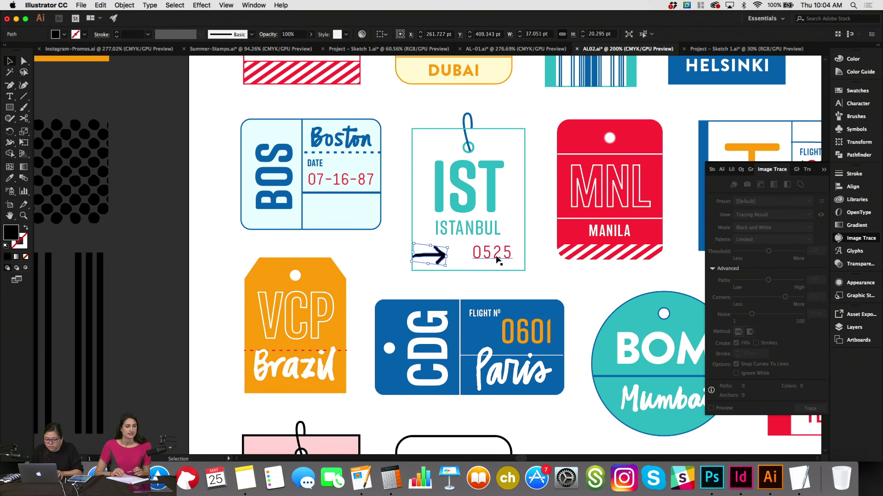
Try enlarging the IST tag's arrow to about 60 pt wide, and undo the resize.
{"action": "left_click", "coordinate": [497, 260]}
{"action": "left_click", "coordinate": [482, 284]}
{"action": "left_click", "coordinate": [448, 254]}
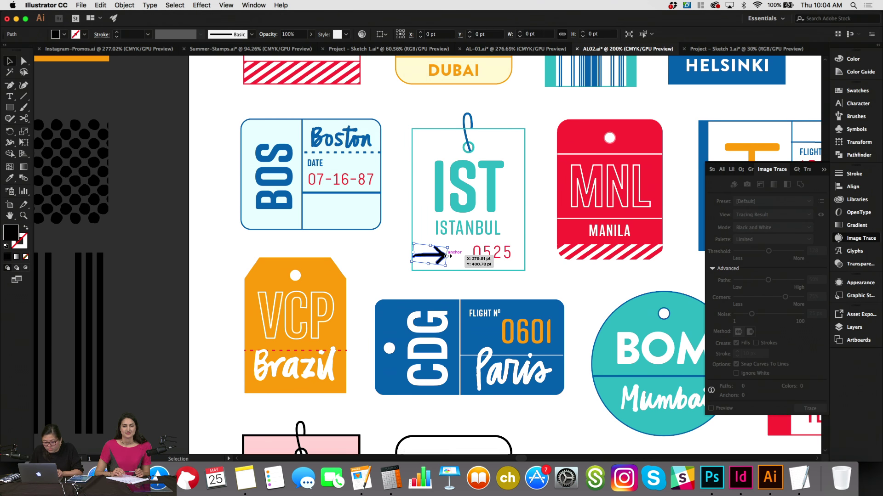
{"action": "left_click_drag", "start_coordinate": [448, 255], "coordinate": [469, 258]}
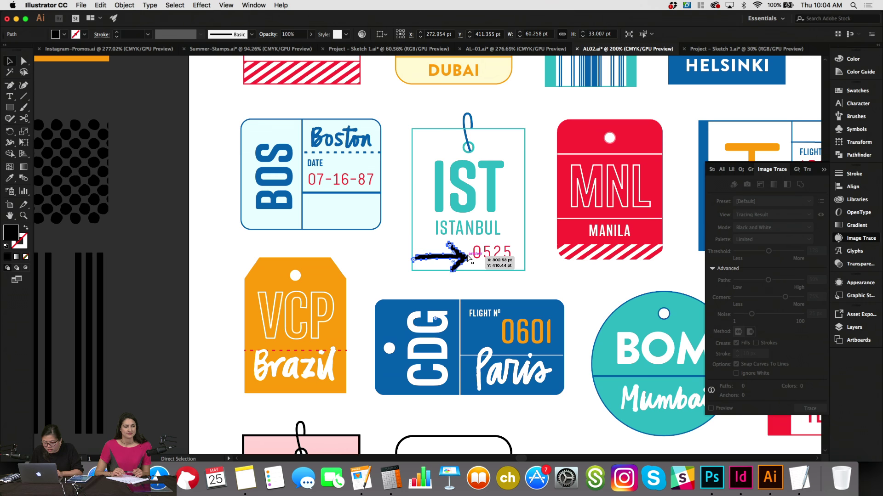
{"action": "key", "text": "super+z"}
{"action": "scroll", "coordinate": [437, 251], "scroll_direction": "right", "scroll_amount": 3}
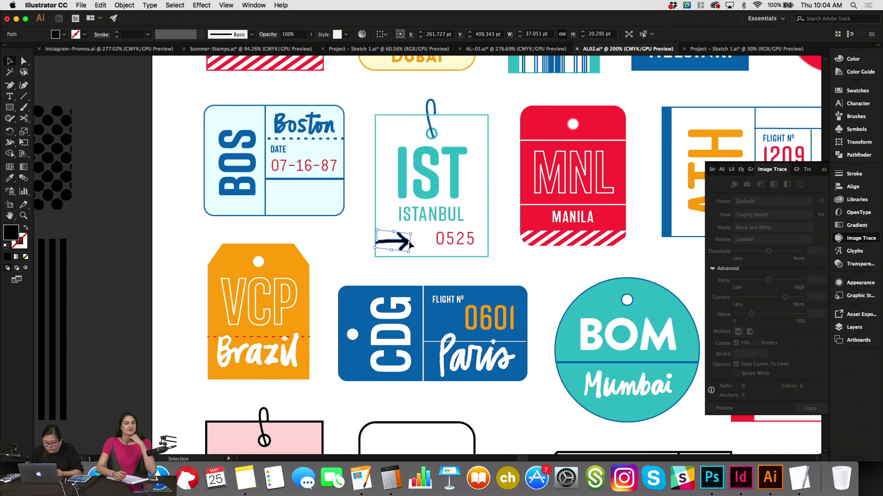
Nudge the arrow on the IST tag 10 pt to the right, closer to 0525.
{"action": "key", "text": "Right"}
{"action": "key", "text": "Right"}
{"action": "key", "text": "Right"}
{"action": "key", "text": "Right"}
{"action": "key", "text": "Right"}
{"action": "key", "text": "Right"}
{"action": "key", "text": "Right"}
{"action": "key", "text": "Right"}
{"action": "key", "text": "Right"}
{"action": "key", "text": "Right"}
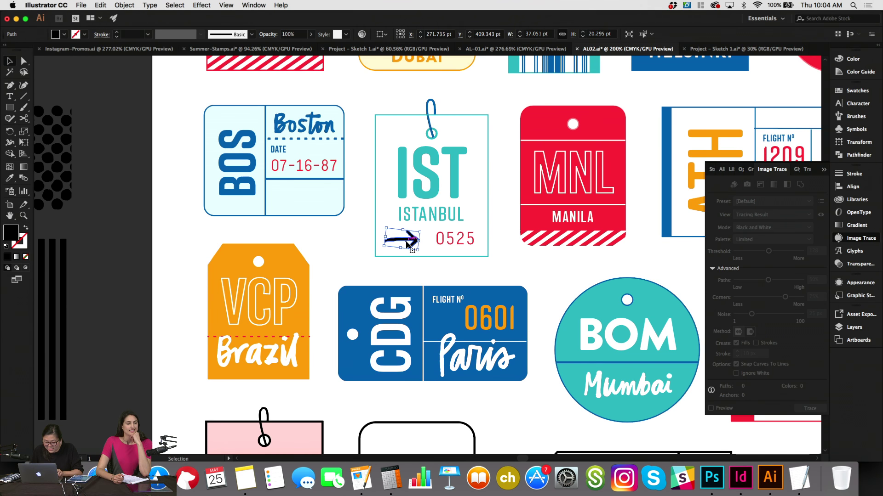
Enlarge 0525 on the IST tag to about 35 pt type and move it close beside the arrow, centred on its height.
{"action": "left_click", "coordinate": [448, 238]}
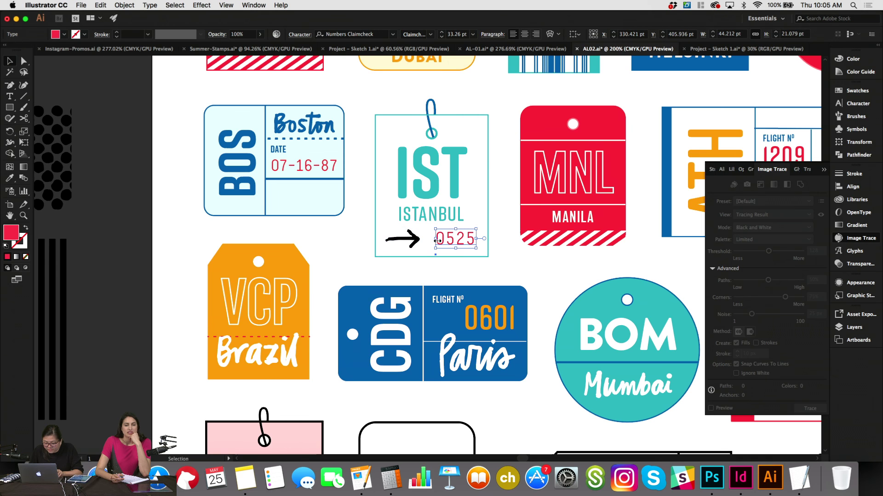
{"action": "left_click_drag", "start_coordinate": [434, 240], "coordinate": [434, 240]}
{"action": "key", "text": "Left"}
{"action": "key", "text": "Left"}
{"action": "key", "text": "Left"}
{"action": "key", "text": "Left"}
{"action": "key", "text": "Left"}
{"action": "key", "text": "Left"}
{"action": "key", "text": "Left"}
{"action": "key", "text": "Left"}
{"action": "key", "text": "Left"}
{"action": "key", "text": "Left"}
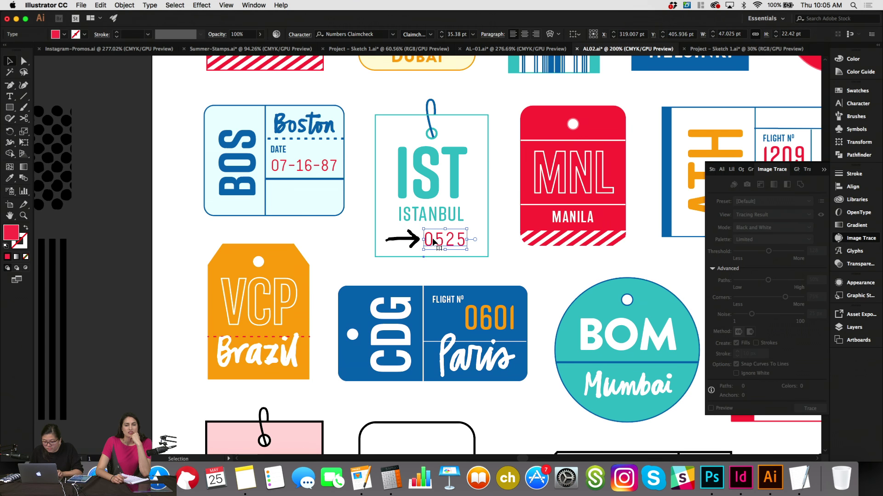
{"action": "key", "text": "Up"}
{"action": "key", "text": "Up"}
{"action": "key", "text": "Up"}
{"action": "key", "text": "Right"}
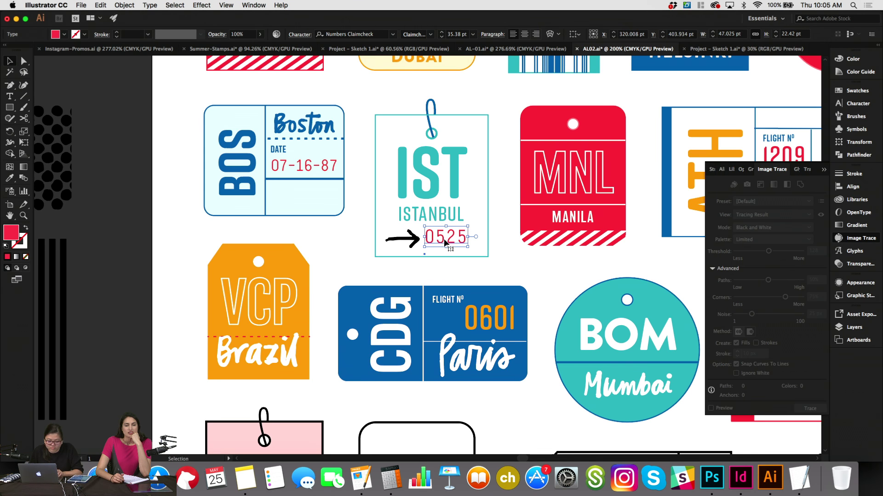
{"action": "key", "text": "Down"}
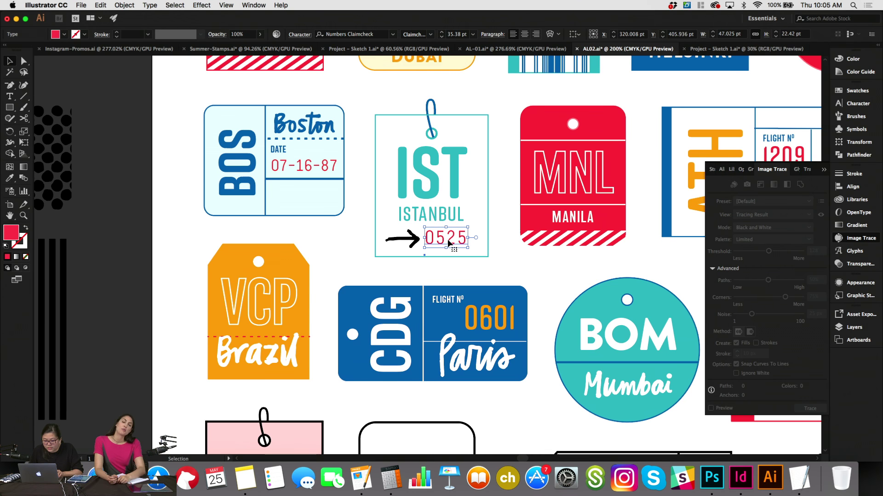
Nudge the IST tag's arrow up 3 pt and fill it with the orange C=0 M=38 Y=100 swatch.
{"action": "left_click_drag", "start_coordinate": [450, 244], "coordinate": [417, 240]}
{"action": "left_click", "coordinate": [412, 239]}
{"action": "left_click", "coordinate": [858, 90]}
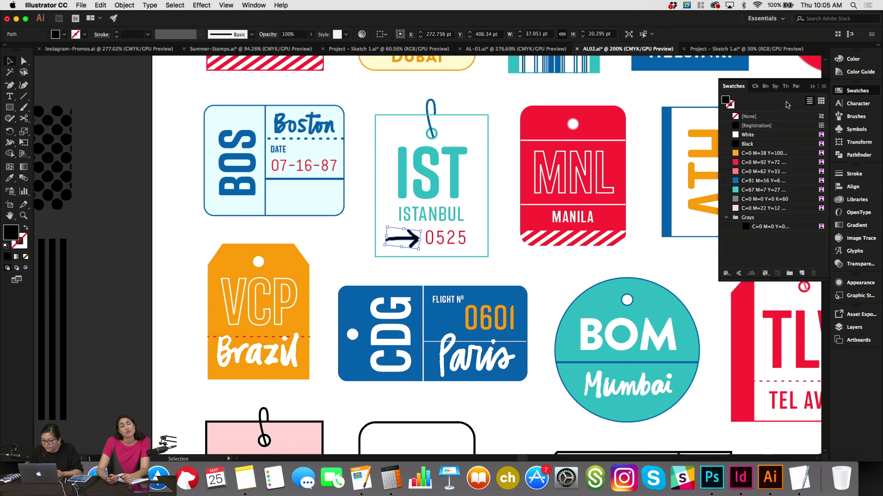
{"action": "left_click", "coordinate": [735, 162]}
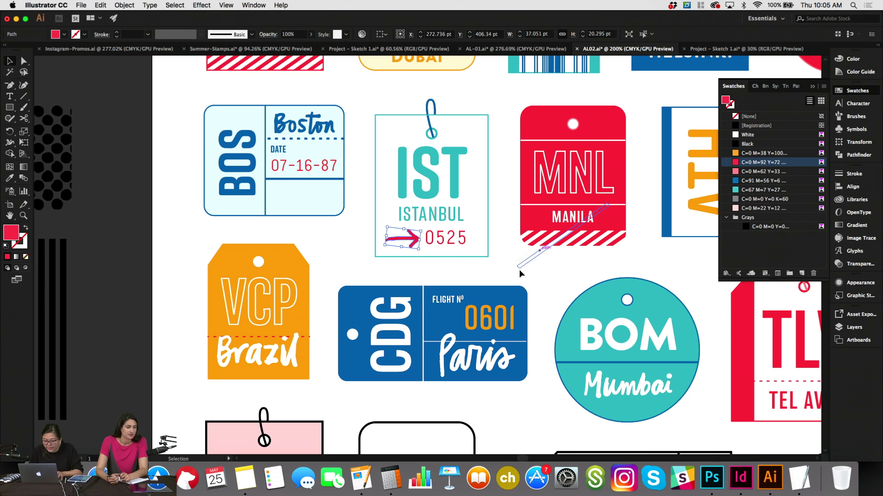
{"action": "left_click", "coordinate": [730, 154]}
{"action": "left_click", "coordinate": [516, 281]}
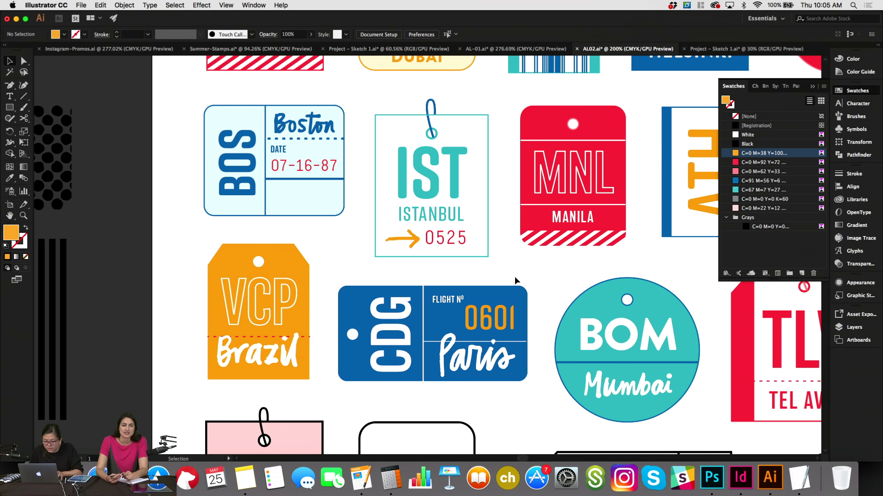
Copy the paper plane from the Project - Sketch 1.ai icon document and paste it into AL02.ai.
{"action": "scroll", "coordinate": [515, 280], "scroll_direction": "down", "scroll_amount": 2}
{"action": "scroll", "coordinate": [516, 282], "scroll_direction": "right", "scroll_amount": 5}
{"action": "scroll", "coordinate": [516, 281], "scroll_direction": "up", "scroll_amount": 2}
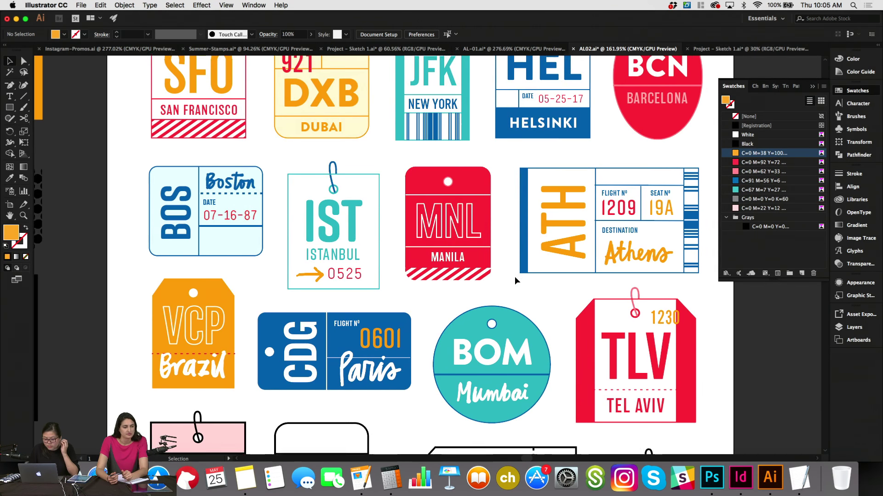
{"action": "scroll", "coordinate": [516, 281], "scroll_direction": "up", "scroll_amount": 2}
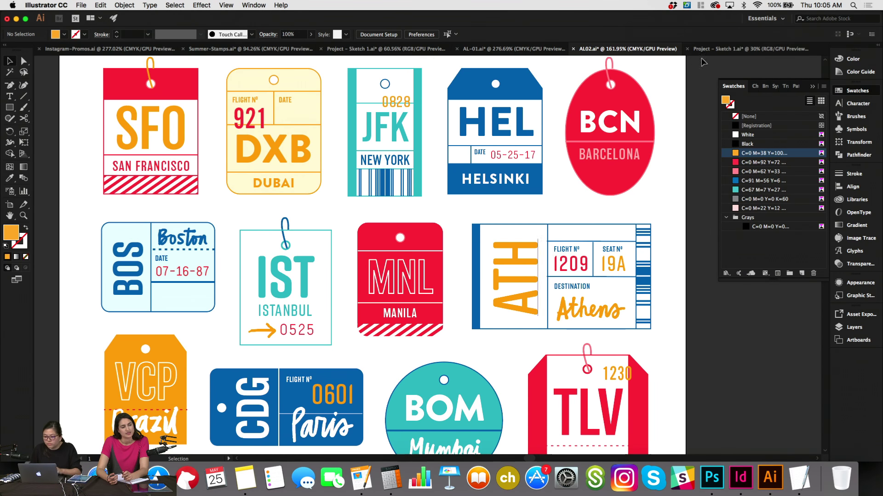
{"action": "left_click", "coordinate": [734, 50]}
{"action": "left_click", "coordinate": [412, 261]}
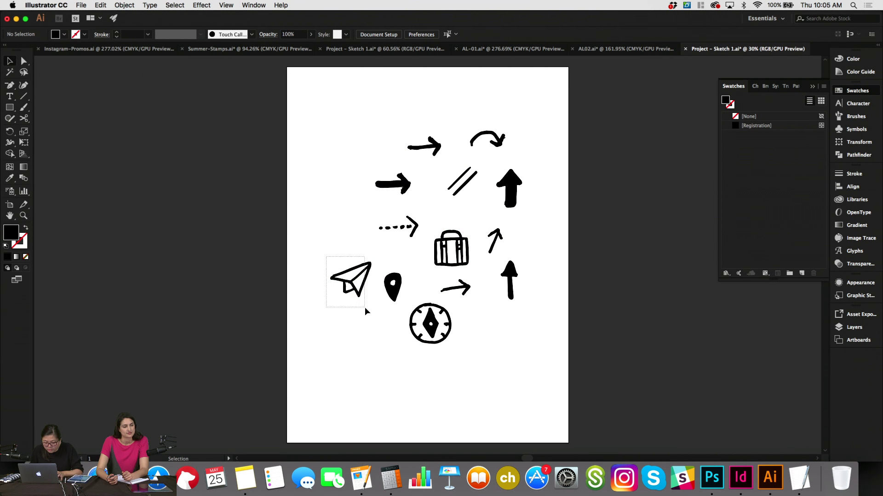
{"action": "left_click", "coordinate": [359, 294]}
{"action": "left_click_drag", "start_coordinate": [560, 50], "coordinate": [546, 199]}
{"action": "key", "text": "v"}
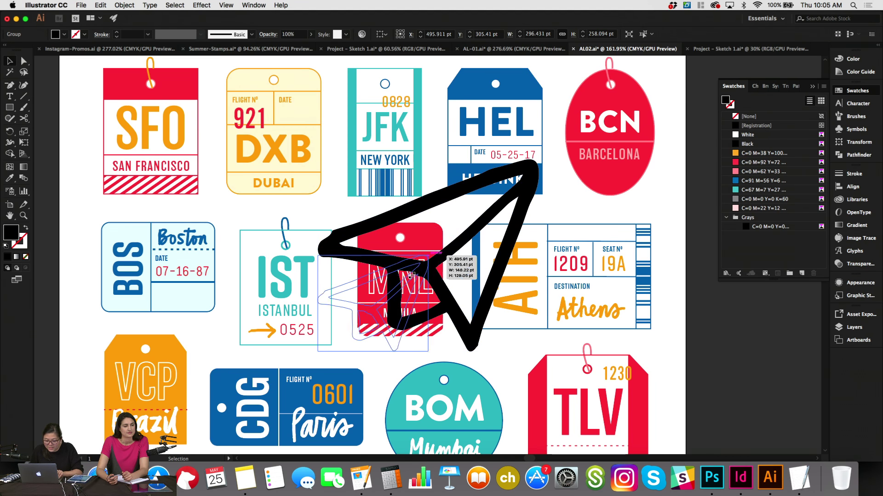
Fit the paper plane at about 26 pt wide beneath BARCELONA on the BCN tag and fill it with White.
{"action": "left_click_drag", "start_coordinate": [537, 162], "coordinate": [216, 258]}
{"action": "left_click", "coordinate": [339, 350]}
{"action": "left_click_drag", "start_coordinate": [594, 222], "coordinate": [612, 171]}
{"action": "left_click", "coordinate": [748, 134]}
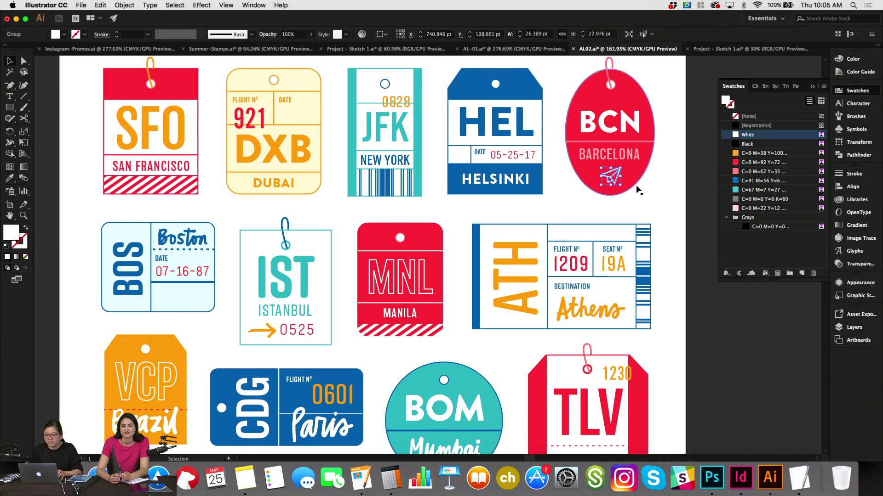
{"action": "left_click", "coordinate": [653, 191]}
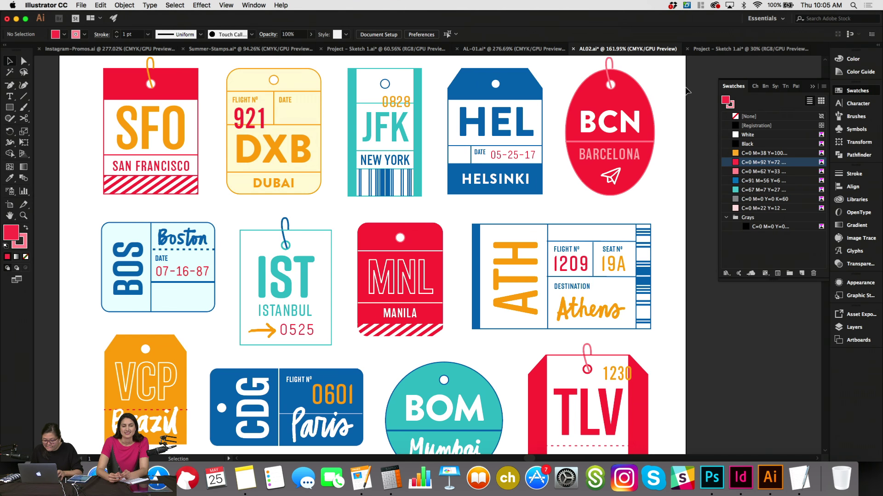
Copy the compass from the Project - Sketch 1.ai icon document and paste it into AL02.ai.
{"action": "left_click", "coordinate": [737, 47]}
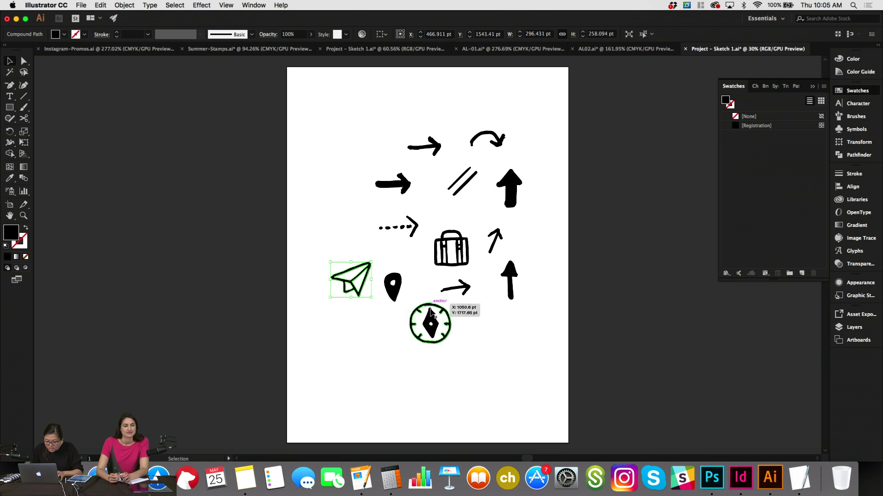
{"action": "left_click", "coordinate": [454, 342]}
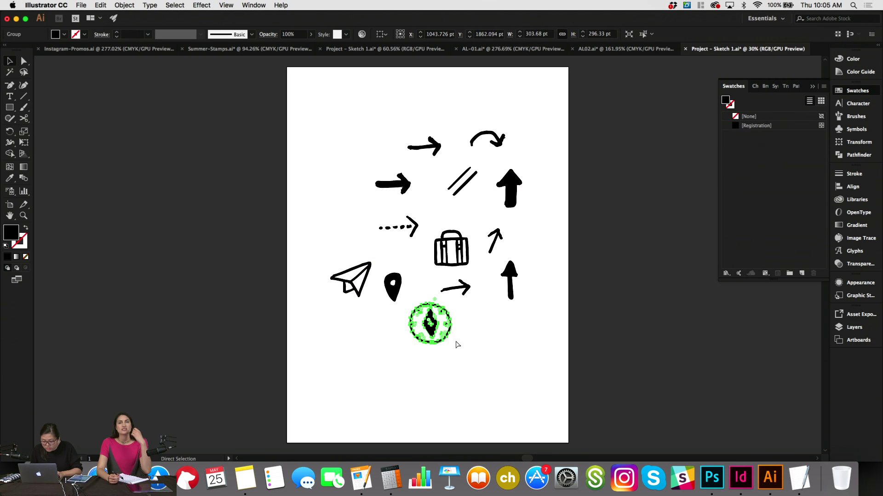
{"action": "left_click", "coordinate": [600, 50]}
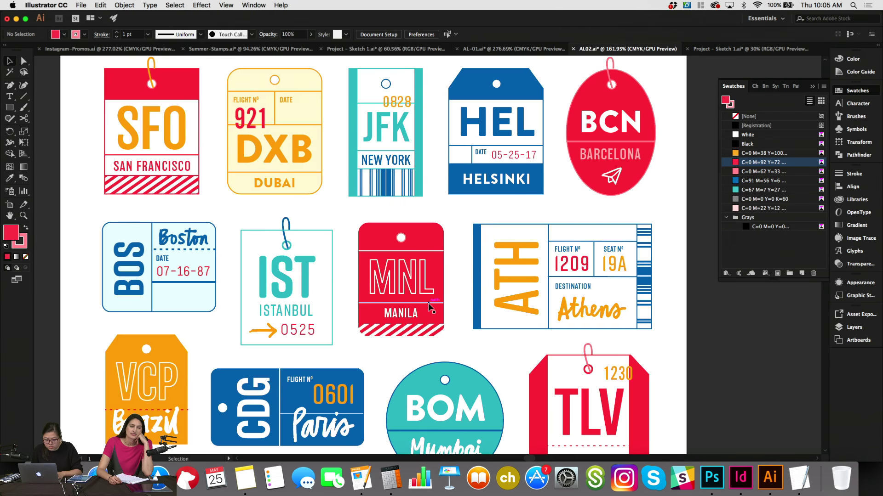
{"action": "key", "text": "cmd+v"}
{"action": "key", "text": "v"}
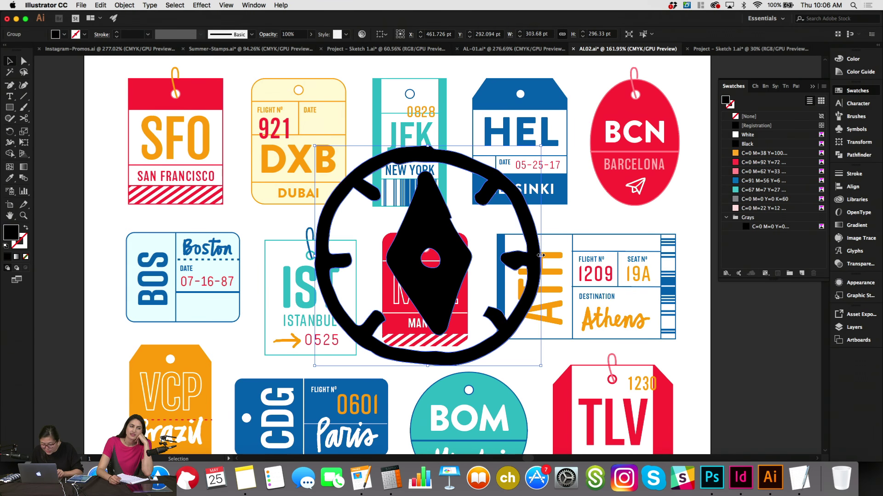
Shrink the compass to about 39 pt wide at the TLV tag's lower-right corner and tilt it clockwise.
{"action": "left_click_drag", "start_coordinate": [540, 255], "coordinate": [415, 370]}
{"action": "scroll", "coordinate": [416, 370], "scroll_direction": "down", "scroll_amount": 3}
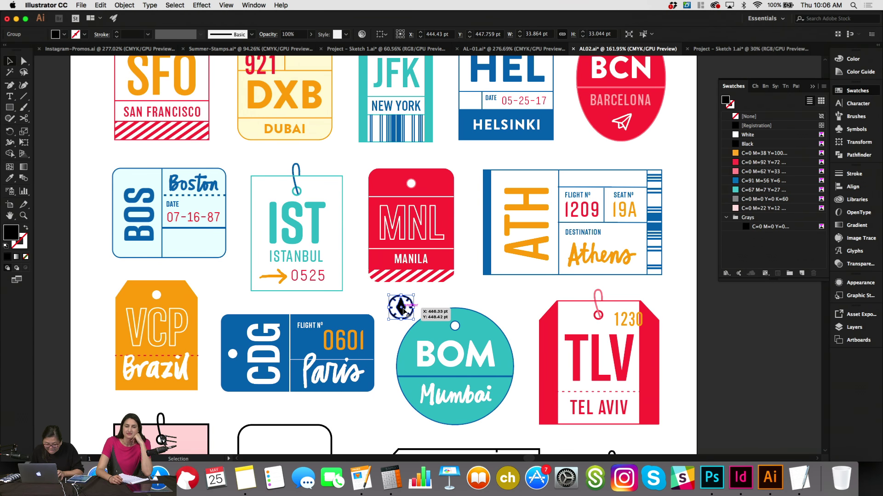
{"action": "left_click_drag", "start_coordinate": [403, 310], "coordinate": [655, 412]}
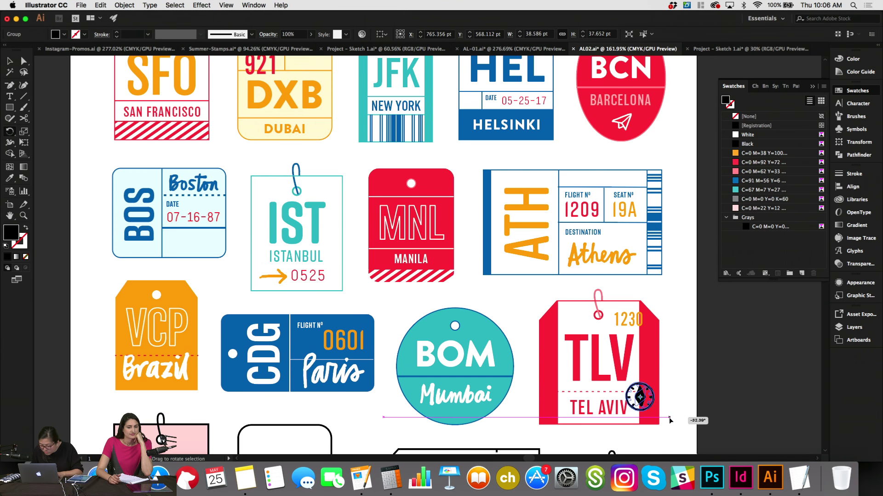
Nudge the compass on the TLV tag about 5 pt down and 4 pt to the left.
{"action": "key", "text": "Down"}
{"action": "key", "text": "Down"}
{"action": "key", "text": "Down"}
{"action": "key", "text": "Down"}
{"action": "key", "text": "Down"}
{"action": "key", "text": "Down"}
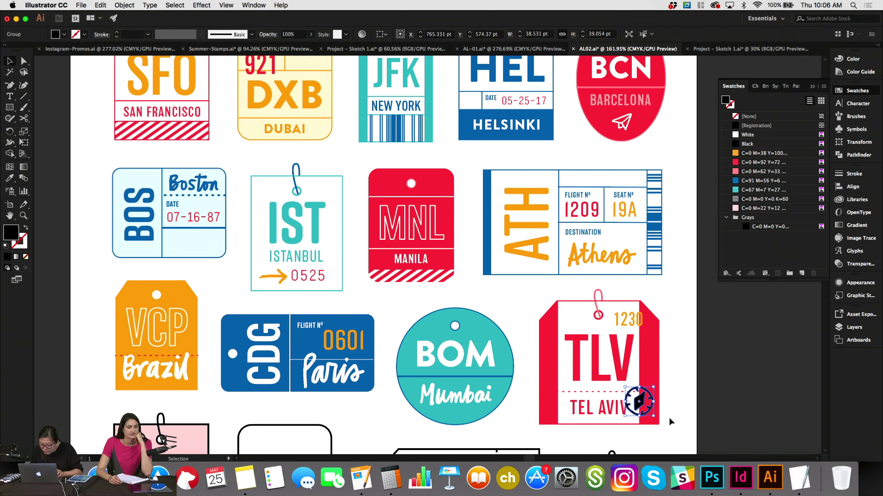
{"action": "key", "text": "Left"}
{"action": "key", "text": "Left"}
{"action": "key", "text": "Left"}
{"action": "key", "text": "Left"}
{"action": "key", "text": "Up"}
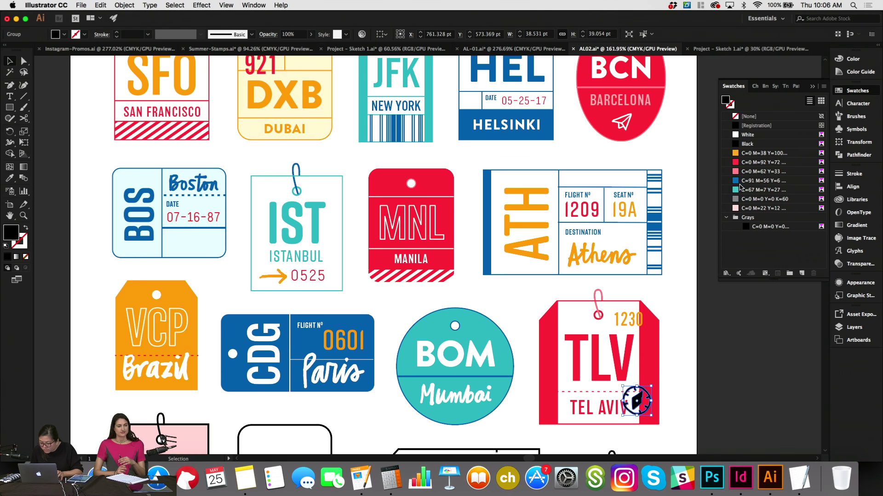
Fill the compass with the teal C=67 M=7 Y=27 swatch and give it a darkening blend mode over the red.
{"action": "left_click", "coordinate": [739, 182]}
{"action": "left_click", "coordinate": [735, 190]}
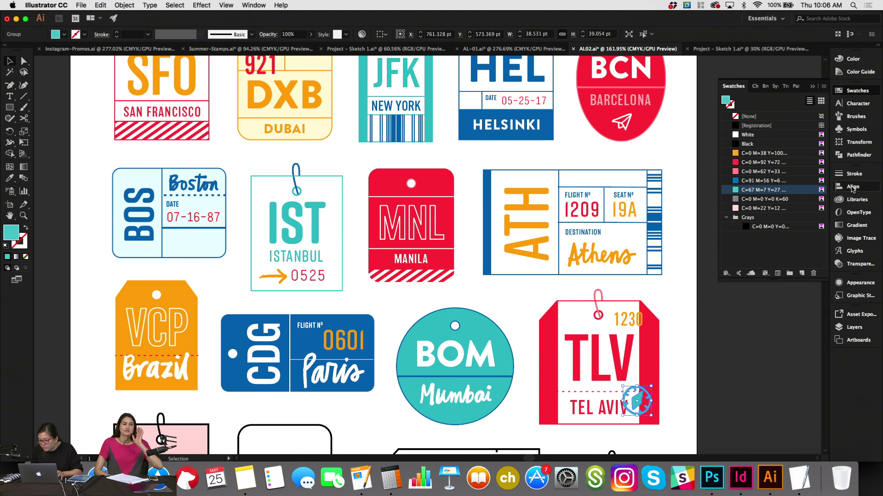
{"action": "left_click", "coordinate": [858, 264]}
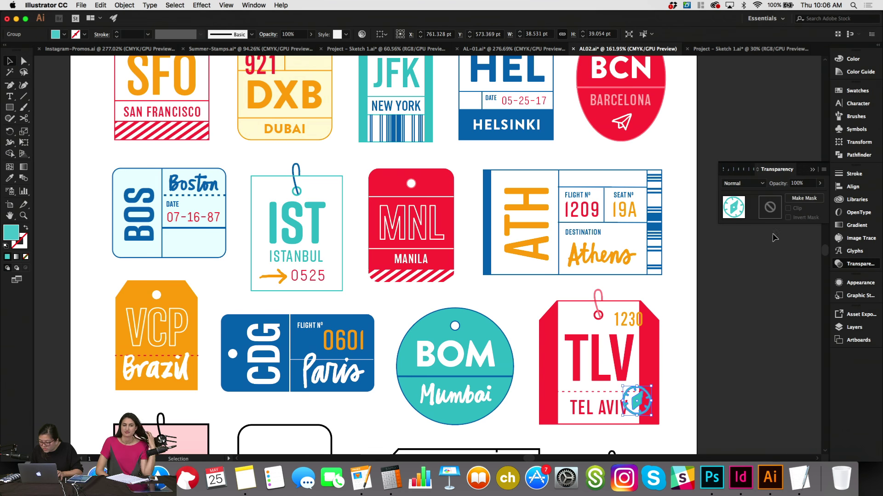
{"action": "left_click", "coordinate": [742, 183]}
{"action": "left_click", "coordinate": [749, 216]}
{"action": "left_click", "coordinate": [734, 321]}
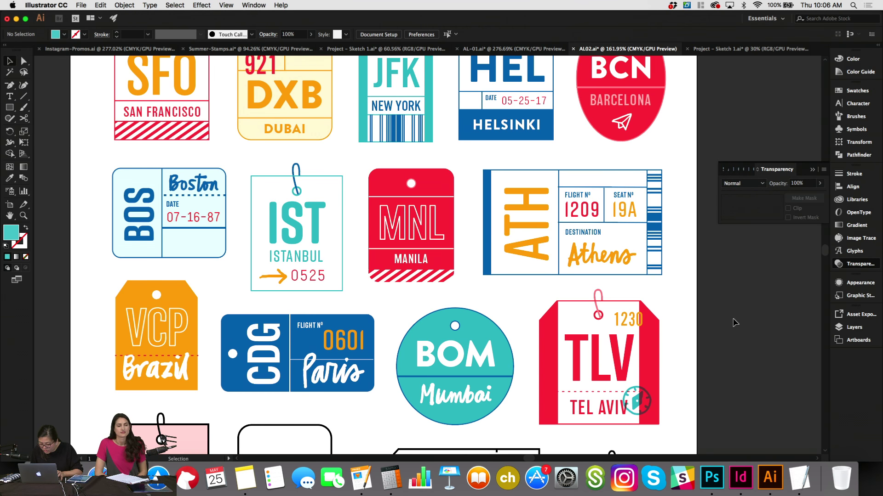
Shrink the TEL AVIV text slightly to clear the compass and nudge it right.
{"action": "left_click", "coordinate": [592, 415]}
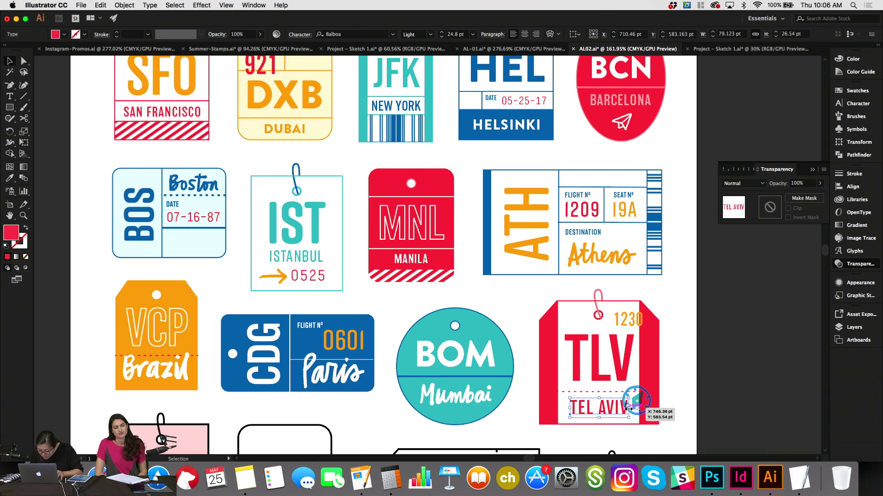
{"action": "left_click_drag", "start_coordinate": [628, 408], "coordinate": [621, 409]}
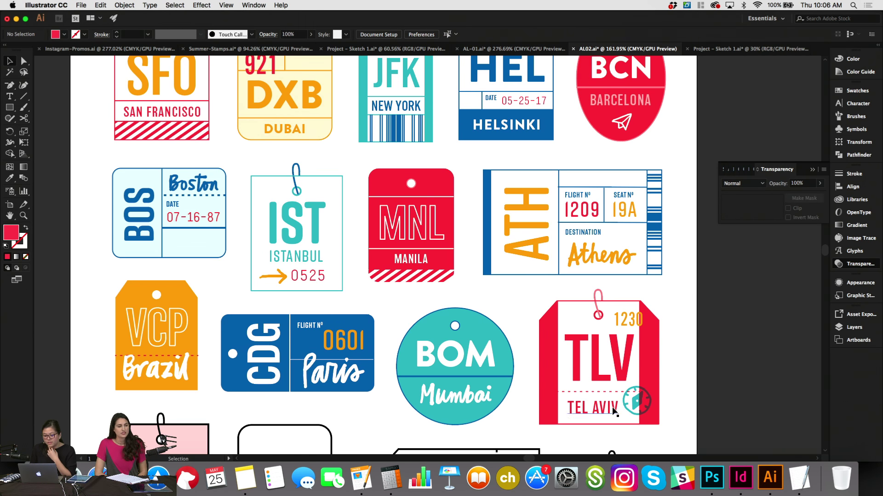
{"action": "key", "text": "Right"}
{"action": "left_click", "coordinate": [692, 367]}
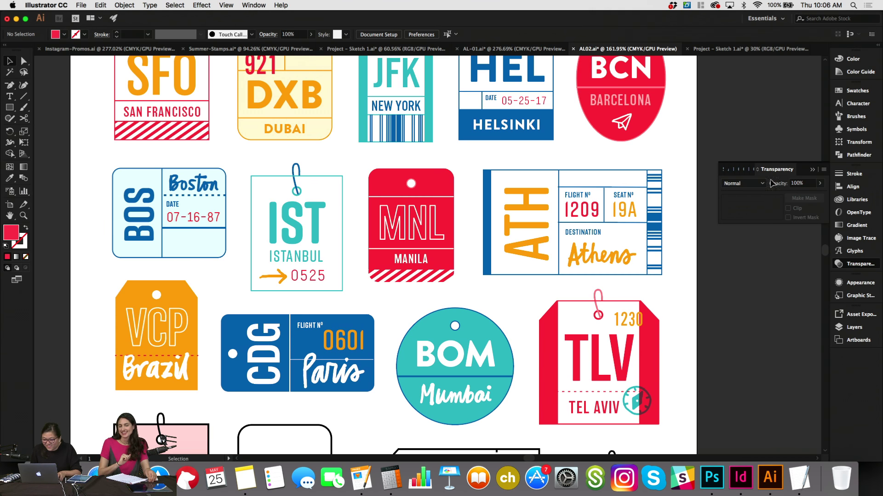
{"action": "left_click", "coordinate": [852, 265]}
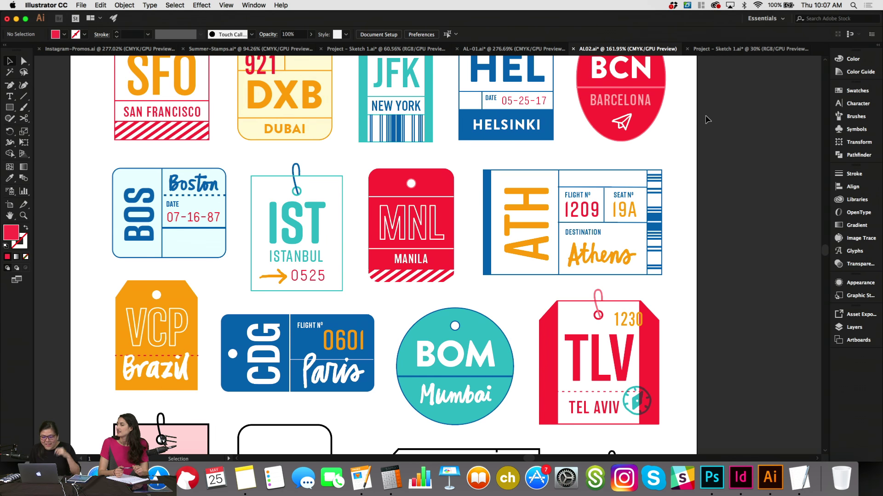
Copy the location pin from the Project - Sketch 1.ai icon document and paste it into AL02.ai.
{"action": "scroll", "coordinate": [707, 119], "scroll_direction": "up", "scroll_amount": 3}
{"action": "left_click", "coordinate": [733, 49]}
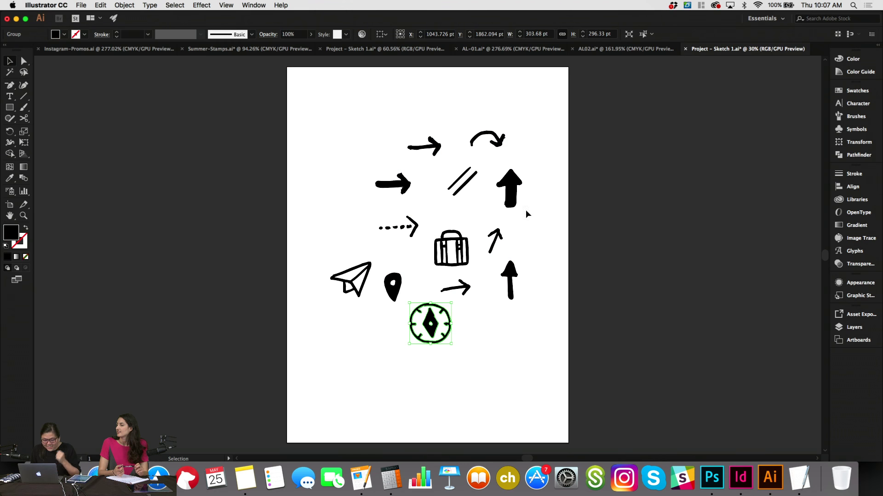
{"action": "left_click", "coordinate": [392, 285]}
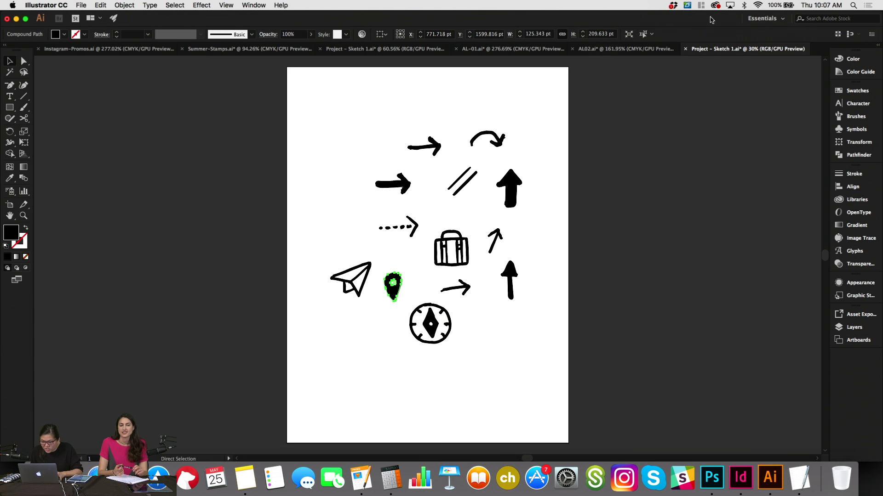
{"action": "left_click", "coordinate": [622, 48]}
{"action": "key", "text": "super+v"}
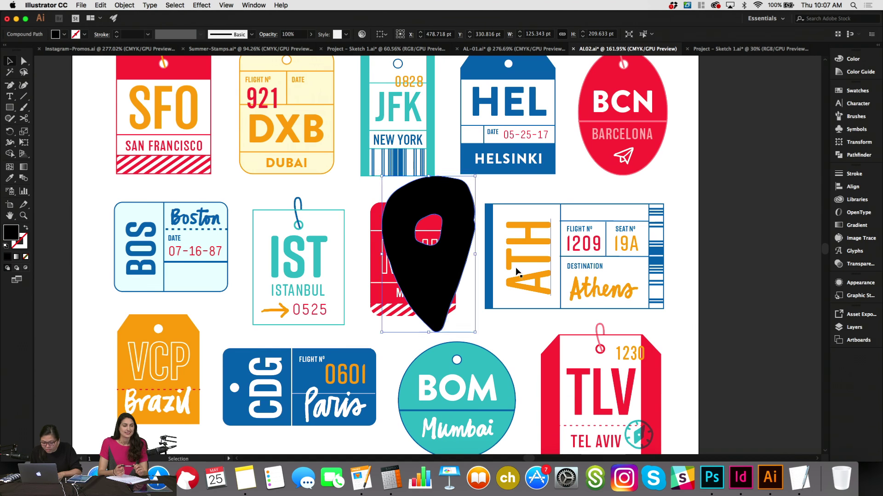
Fit the location pin at about 13 pt wide in the empty box beside DATE on the HEL tag and fill it red C=0 M=92 Y=72.
{"action": "left_click_drag", "start_coordinate": [431, 179], "coordinate": [475, 142]}
{"action": "left_click", "coordinate": [479, 331]}
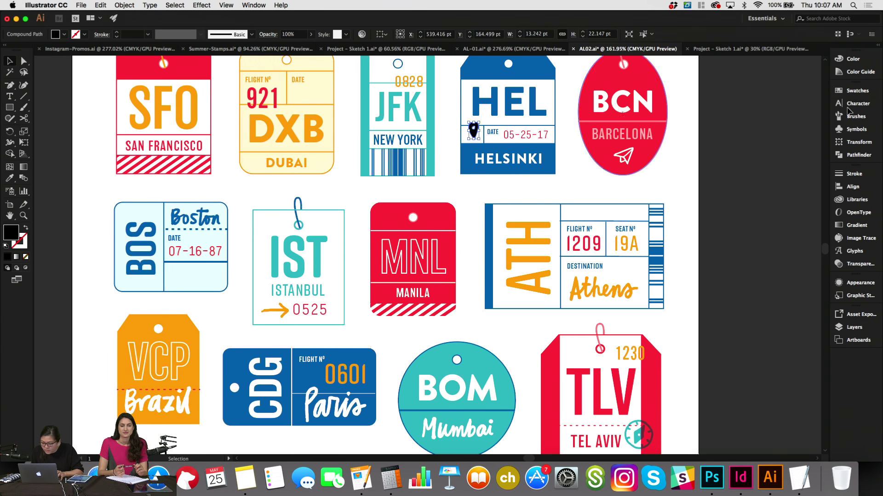
{"action": "left_click", "coordinate": [858, 91]}
{"action": "left_click", "coordinate": [746, 162]}
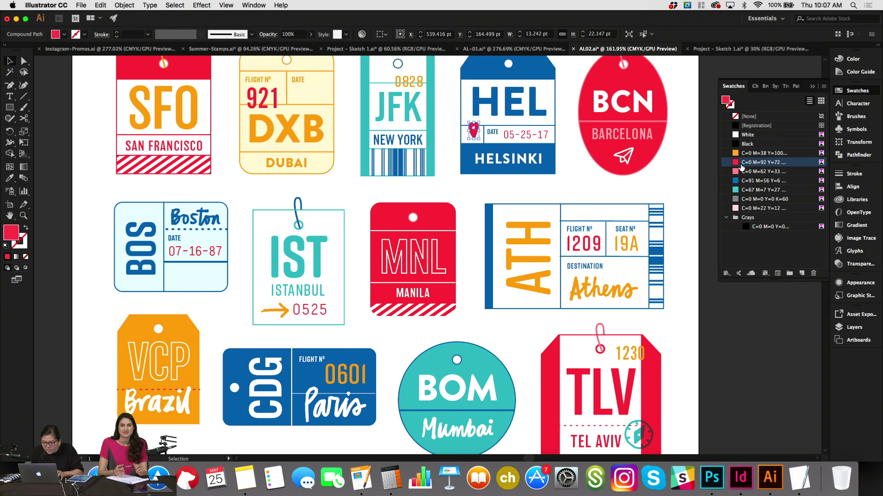
{"action": "left_click", "coordinate": [669, 167]}
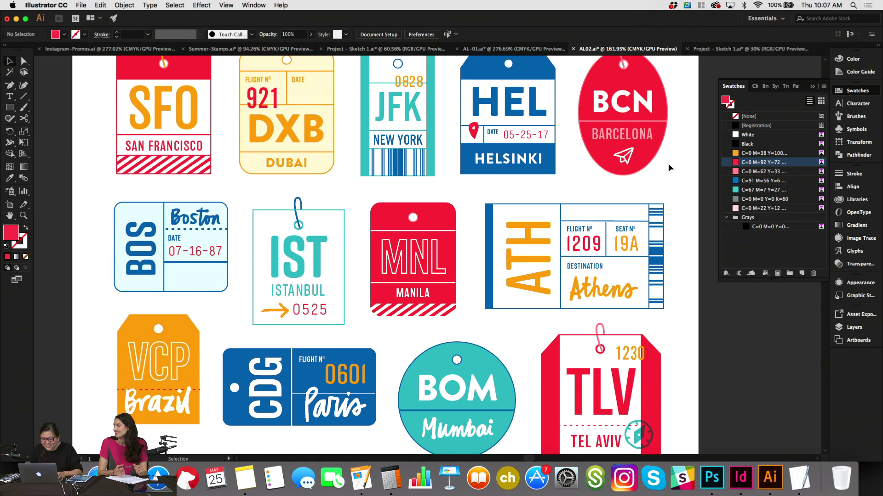
Set the blend mode of the red location pin on the HEL tag to Multiply.
{"action": "scroll", "coordinate": [541, 177], "scroll_direction": "up", "scroll_amount": 2}
{"action": "scroll", "coordinate": [540, 177], "scroll_direction": "left", "scroll_amount": 1}
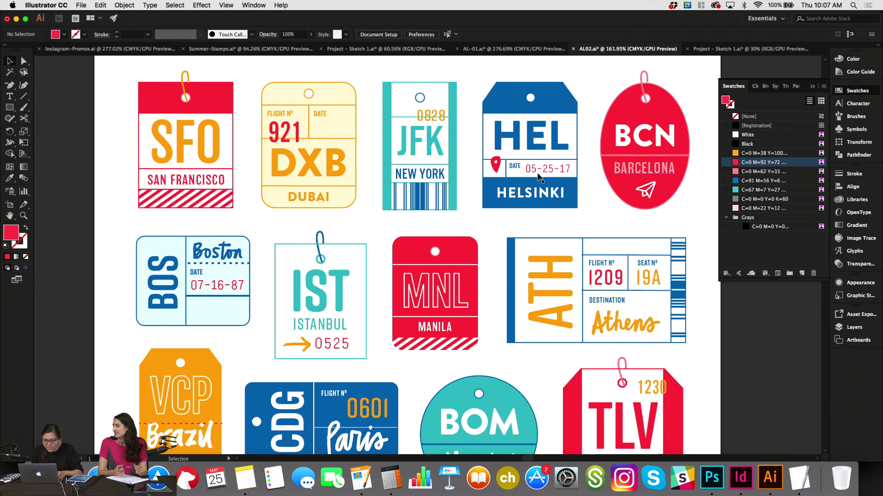
{"action": "left_click", "coordinate": [496, 169]}
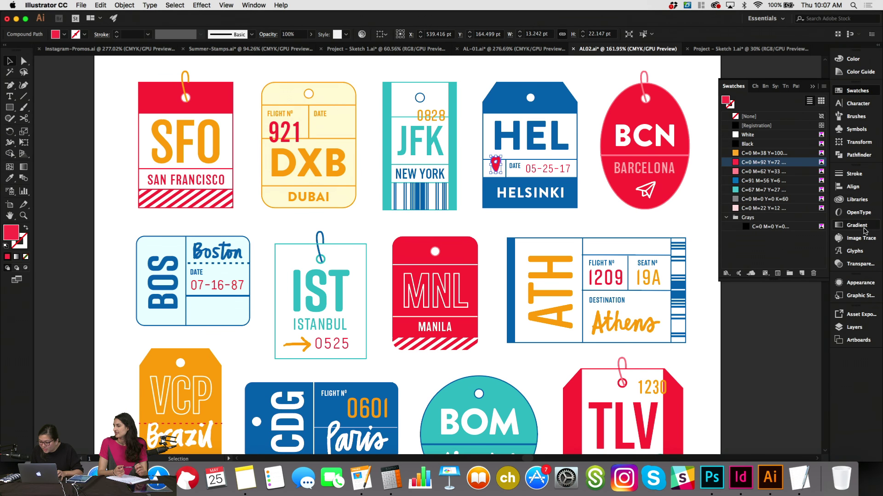
{"action": "left_click", "coordinate": [860, 264]}
{"action": "left_click", "coordinate": [742, 183]}
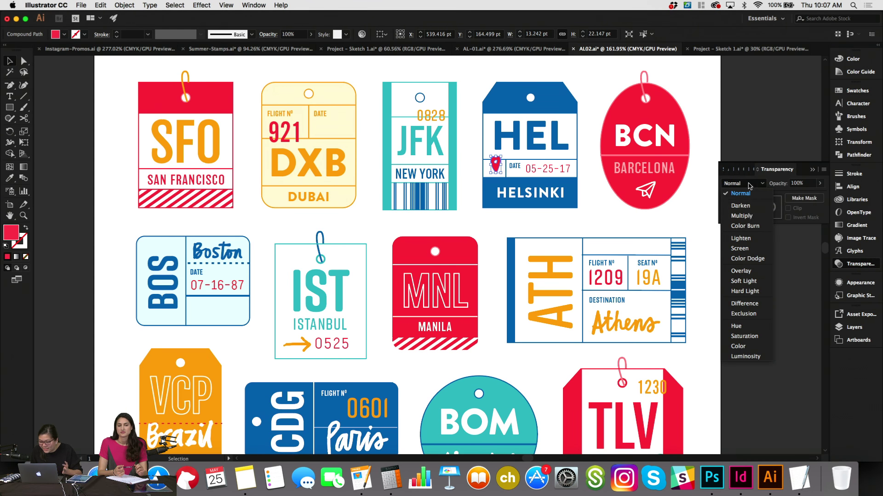
{"action": "left_click", "coordinate": [740, 216]}
{"action": "left_click", "coordinate": [749, 322]}
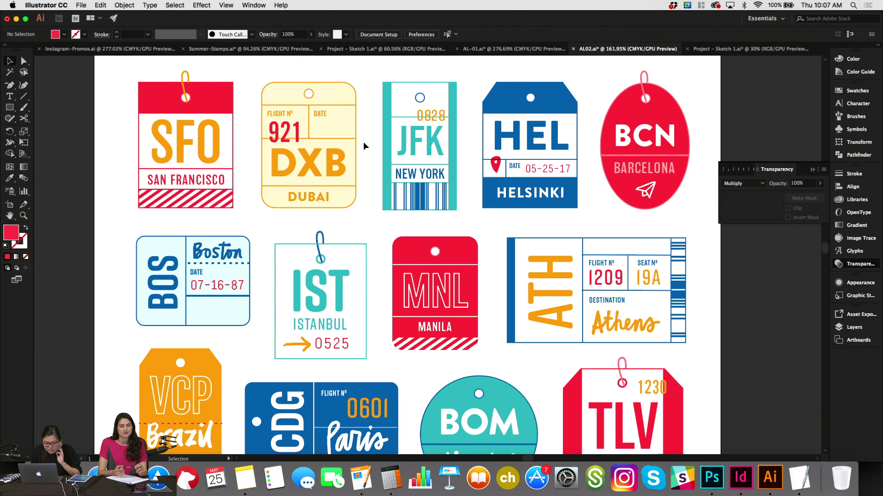
Shift the IST tag's orange arrow right so it overlaps 0525 and set its blend mode to Multiply.
{"action": "scroll", "coordinate": [363, 142], "scroll_direction": "down", "scroll_amount": 3}
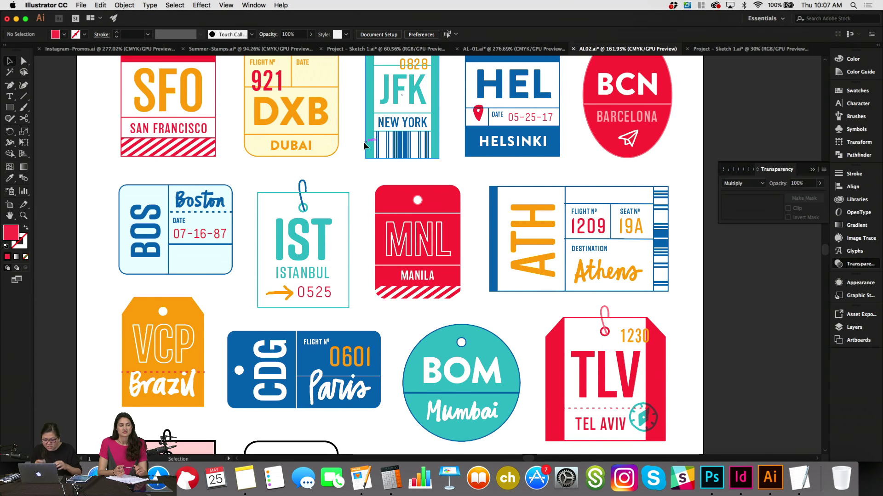
{"action": "left_click", "coordinate": [292, 293]}
{"action": "left_click_drag", "start_coordinate": [295, 294], "coordinate": [304, 292]}
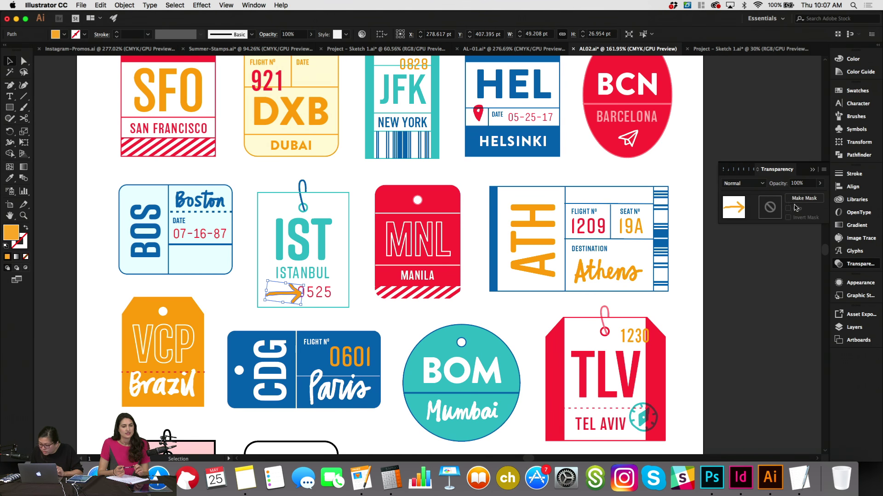
{"action": "left_click", "coordinate": [745, 184]}
{"action": "left_click", "coordinate": [748, 216]}
{"action": "left_click", "coordinate": [756, 302]}
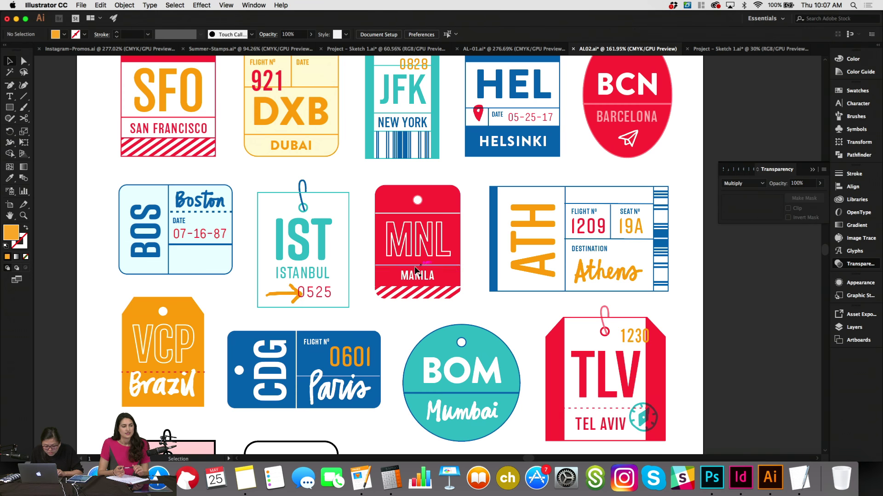
Move the IST tag's arrow left until its tail meets the tag's edge and nudge 0525 slightly right.
{"action": "left_click", "coordinate": [287, 295]}
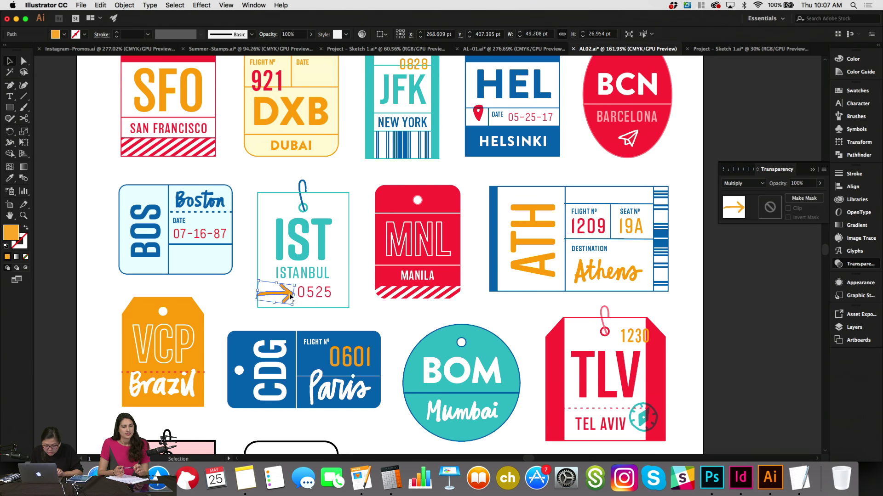
{"action": "left_click", "coordinate": [324, 298]}
{"action": "mouse_move", "coordinate": [334, 292]}
{"action": "left_mouse_down"}
{"action": "mouse_move", "coordinate": [363, 295]}
{"action": "mouse_move", "coordinate": [340, 293]}
{"action": "left_mouse_up"}
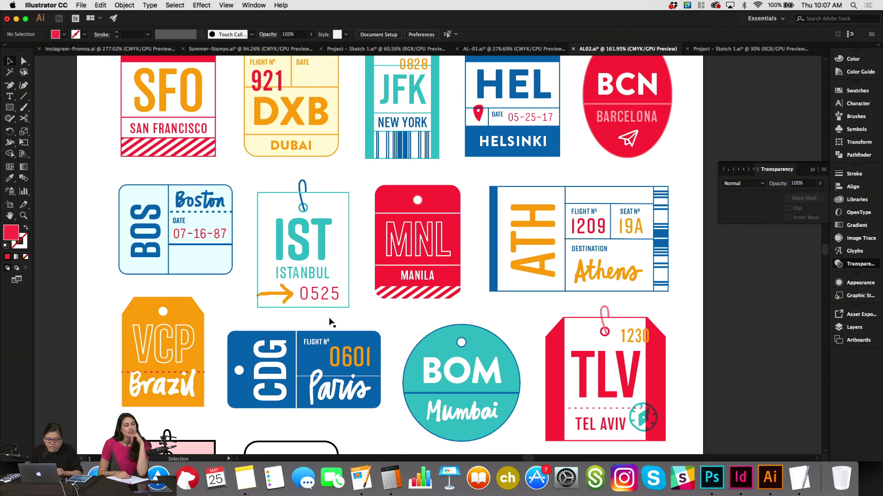
{"action": "left_click", "coordinate": [283, 296]}
{"action": "left_click", "coordinate": [354, 318]}
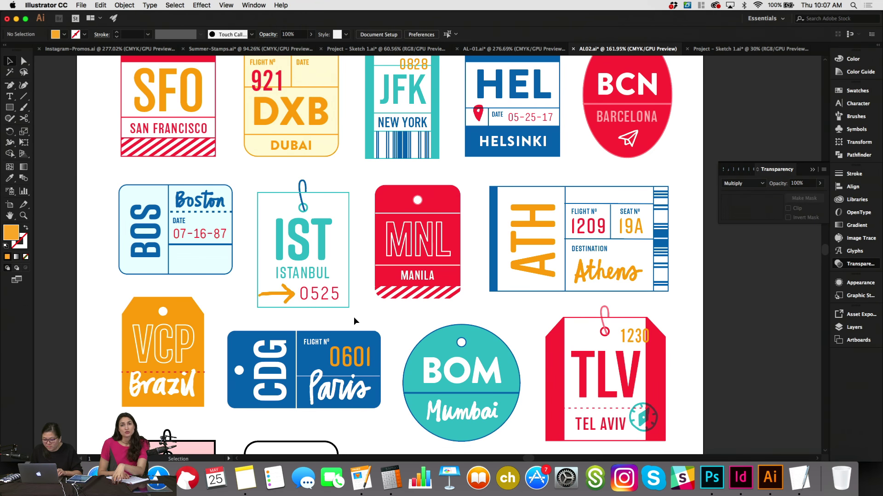
Scale up the whole MNL Manila tag slightly about its centre.
{"action": "scroll", "coordinate": [354, 318], "scroll_direction": "down", "scroll_amount": 1}
{"action": "scroll", "coordinate": [354, 317], "scroll_direction": "right", "scroll_amount": 1}
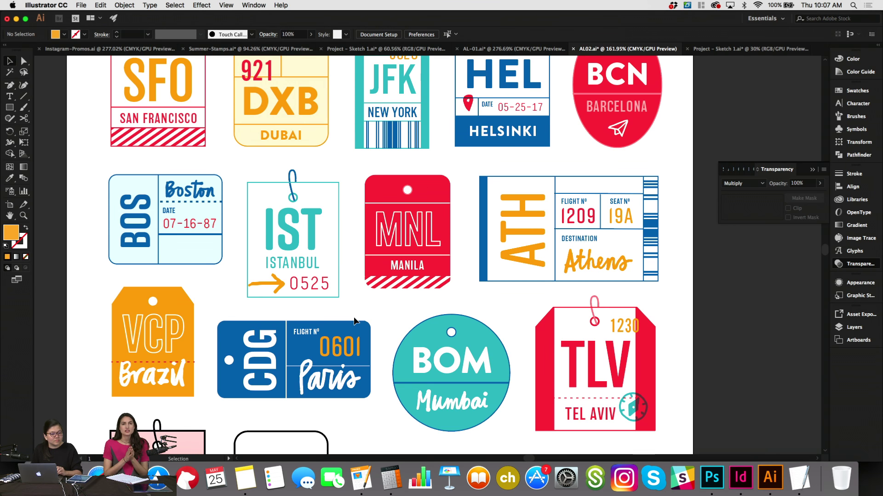
{"action": "scroll", "coordinate": [354, 321], "scroll_direction": "down", "scroll_amount": 4}
{"action": "scroll", "coordinate": [354, 321], "scroll_direction": "up", "scroll_amount": 3}
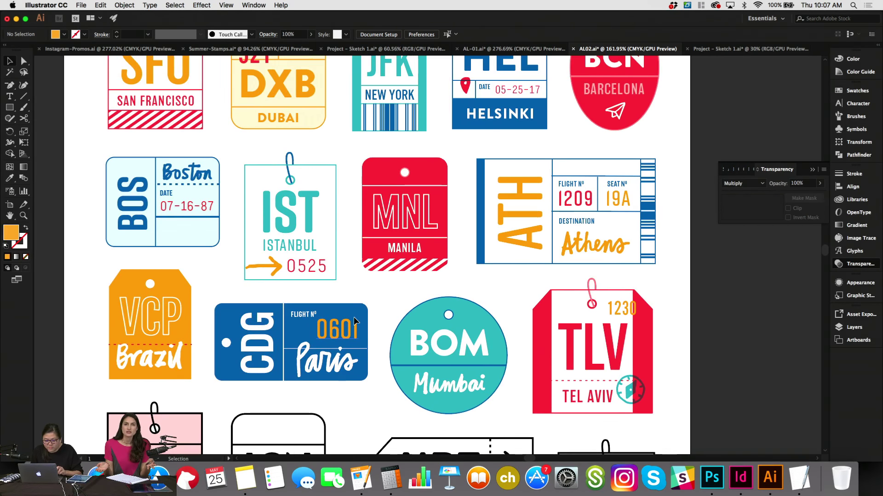
{"action": "left_click_drag", "start_coordinate": [363, 146], "coordinate": [407, 291]}
{"action": "left_click", "coordinate": [481, 299]}
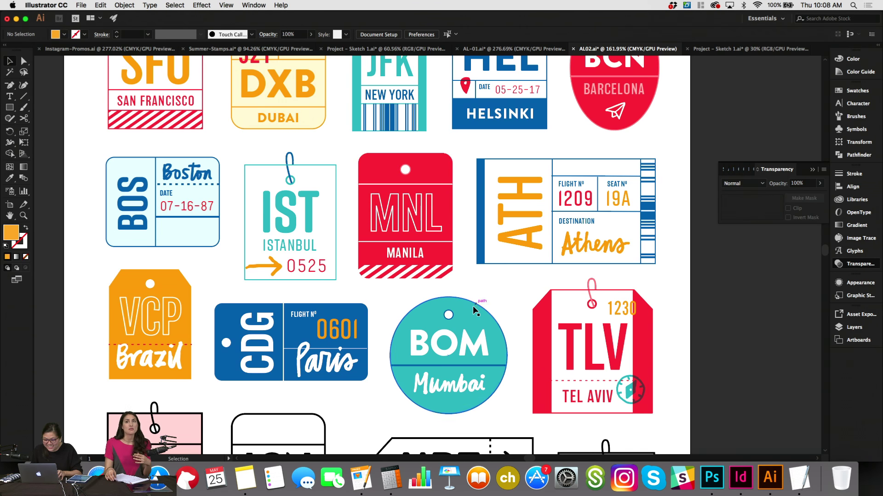
Copy the suitcase icon from the Project - Sketch 1.ai icon document and paste it into AL02.ai.
{"action": "scroll", "coordinate": [470, 308], "scroll_direction": "down", "scroll_amount": 2}
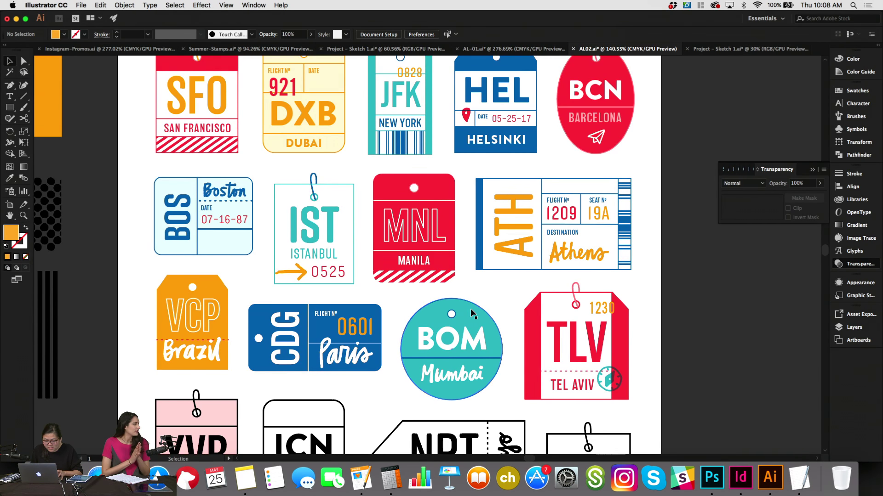
{"action": "scroll", "coordinate": [471, 308], "scroll_direction": "up", "scroll_amount": 1}
{"action": "left_click", "coordinate": [747, 49]}
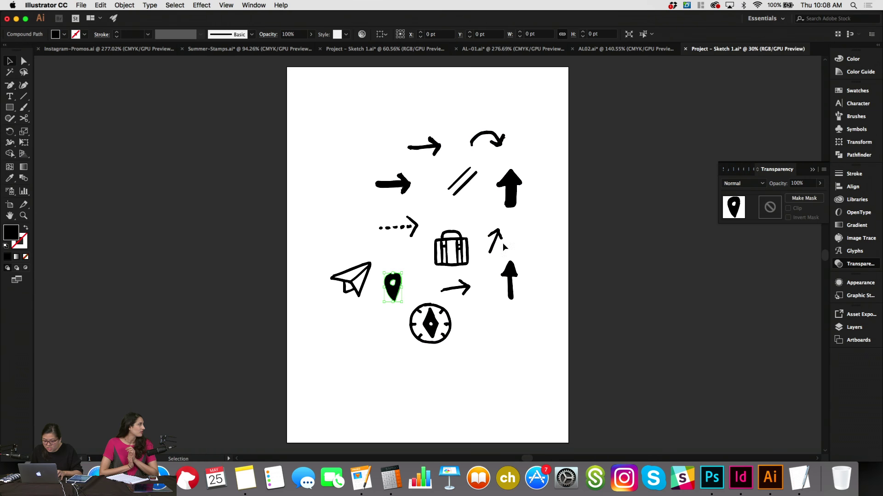
{"action": "key", "text": "a"}
{"action": "left_click_drag", "start_coordinate": [432, 224], "coordinate": [479, 276]}
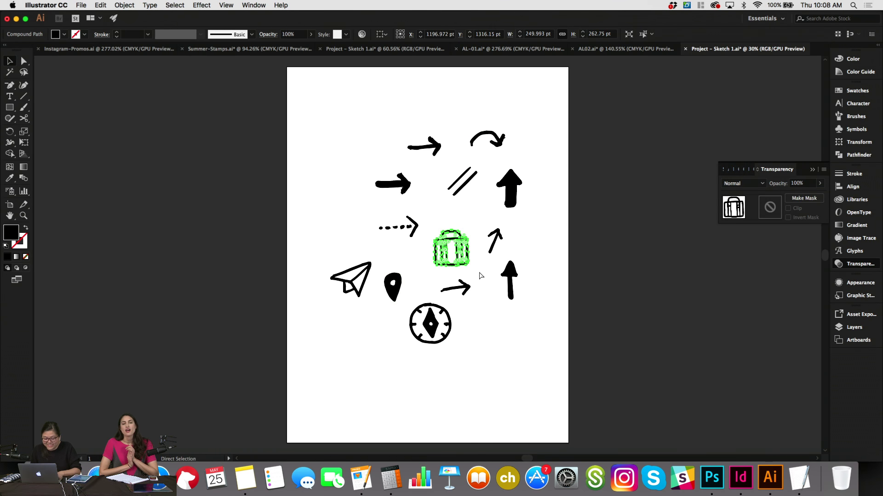
{"action": "key", "text": "v"}
{"action": "key", "text": "super+c"}
{"action": "left_click", "coordinate": [616, 49]}
{"action": "key", "text": "super+v"}
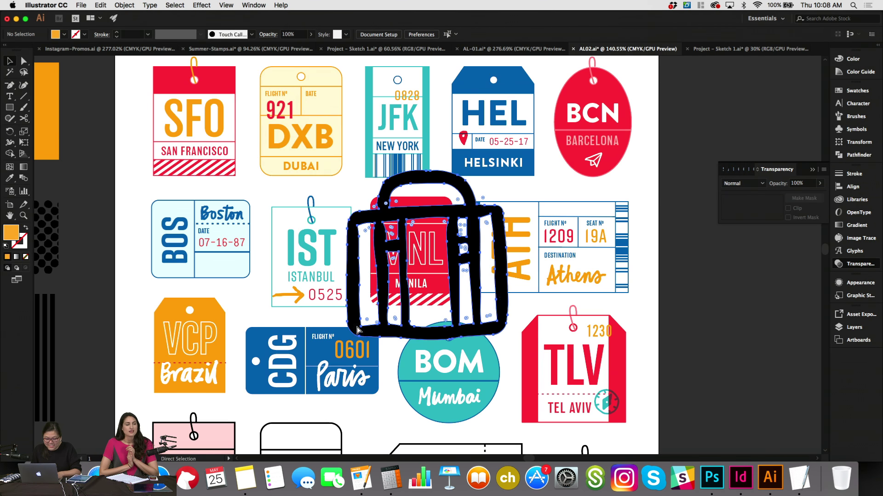
Scale the pasted suitcase down to about 37 pt wide and try it on the BOS tag's empty lower box.
{"action": "left_click_drag", "start_coordinate": [508, 273], "coordinate": [368, 259]}
{"action": "left_click", "coordinate": [396, 304]}
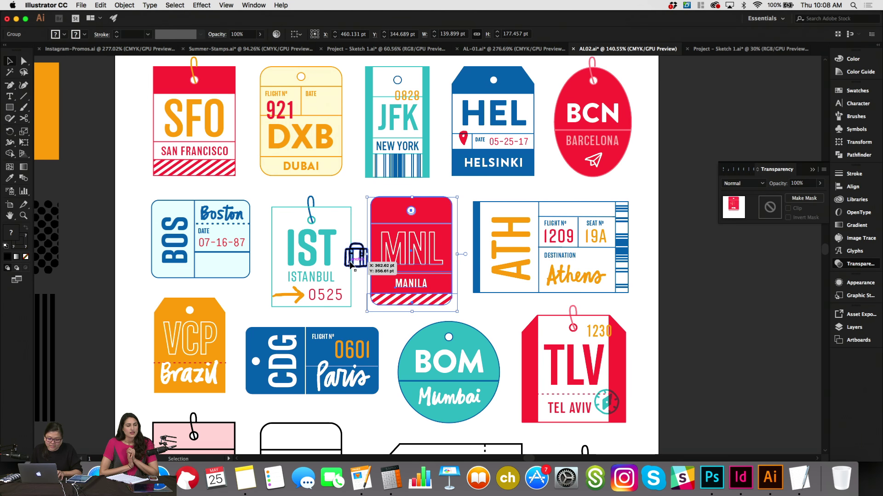
{"action": "left_click_drag", "start_coordinate": [382, 290], "coordinate": [382, 290]}
{"action": "left_click_drag", "start_coordinate": [357, 257], "coordinate": [500, 328]}
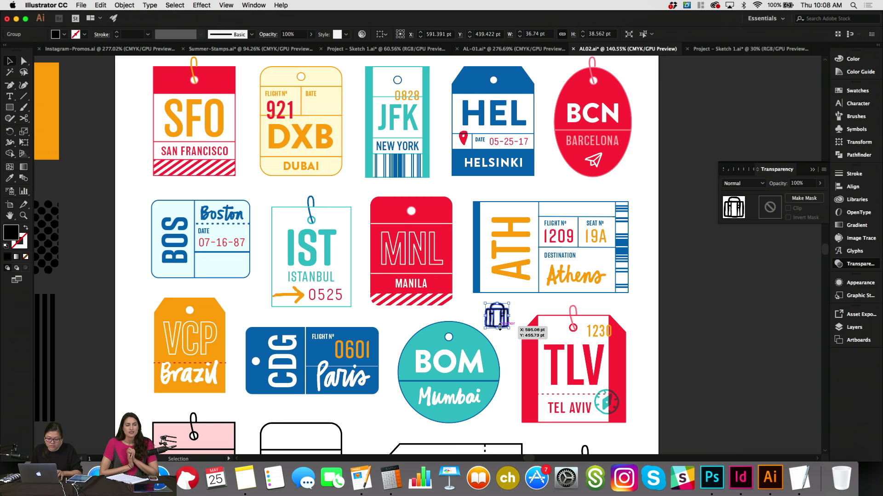
{"action": "left_click_drag", "start_coordinate": [500, 327], "coordinate": [500, 327]}
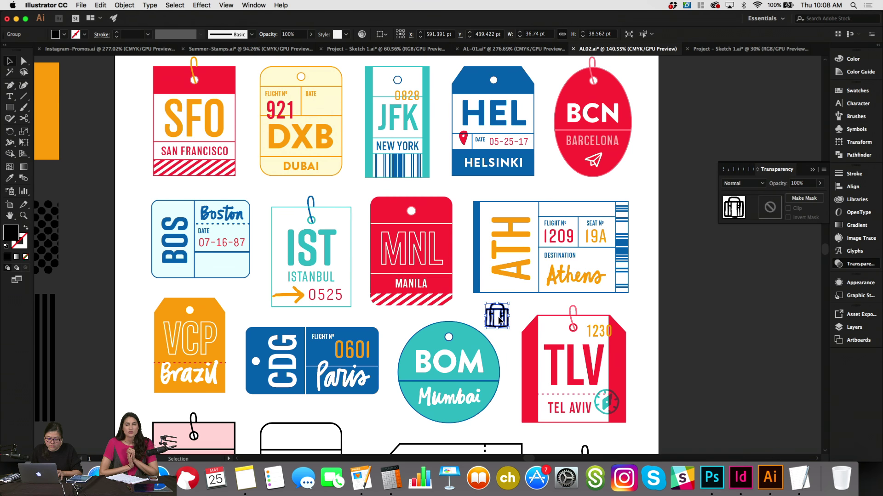
{"action": "scroll", "coordinate": [499, 319], "scroll_direction": "down", "scroll_amount": 3}
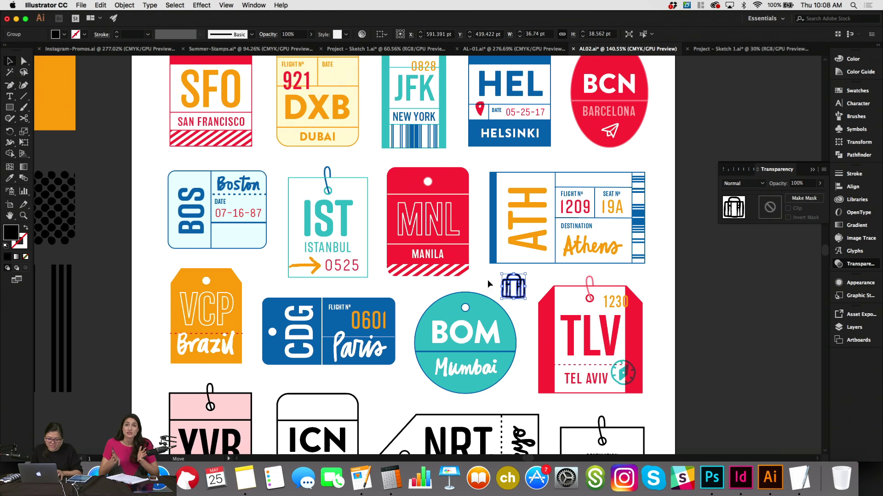
{"action": "left_click_drag", "start_coordinate": [517, 285], "coordinate": [237, 244]}
Remove the DATE label from the DXB Dubai tag's upper box and clear the selection.
{"action": "scroll", "coordinate": [237, 247], "scroll_direction": "up", "scroll_amount": 2}
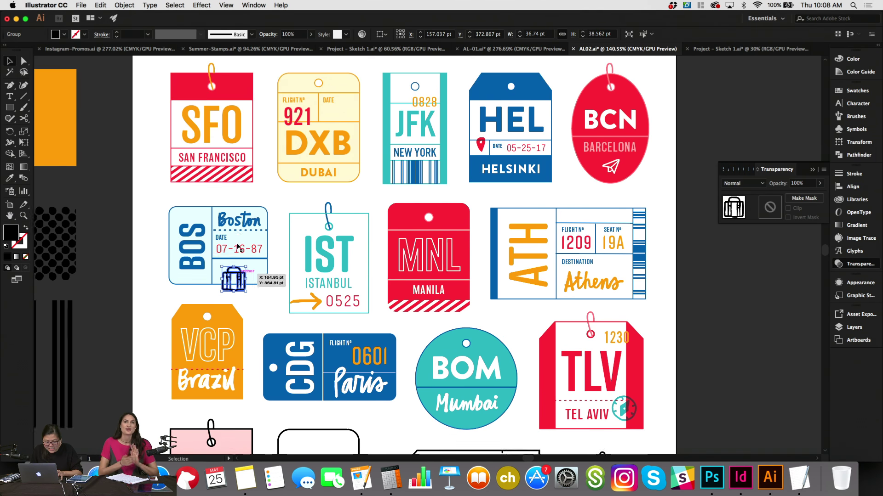
{"action": "scroll", "coordinate": [237, 247], "scroll_direction": "up", "scroll_amount": 1}
{"action": "key", "text": "super+shift+a"}
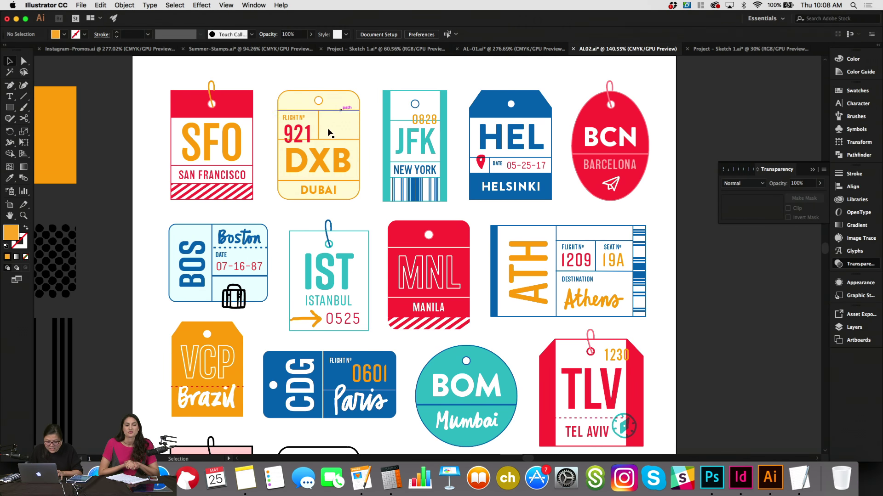
Try the suitcase at about 45 pt wide in the DXB tag's empty box, filled with blue C=91 M=56 Y=6.
{"action": "left_click_drag", "start_coordinate": [239, 299], "coordinate": [356, 134]}
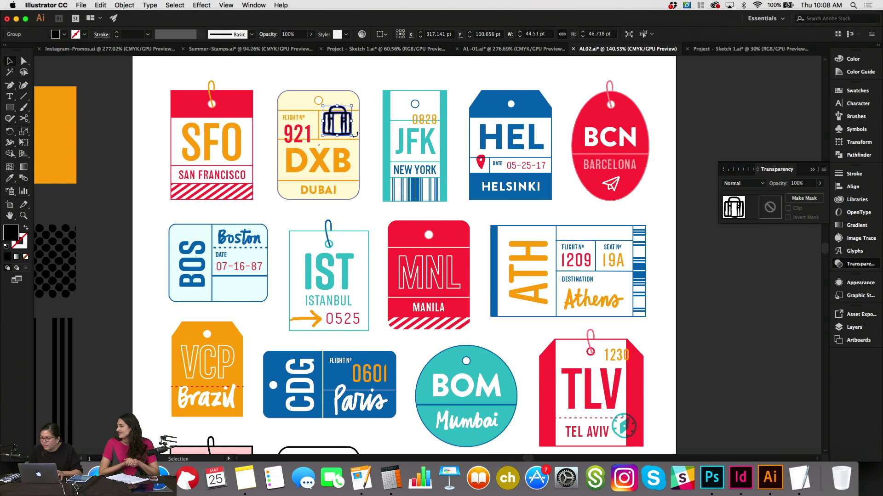
{"action": "left_click", "coordinate": [868, 95]}
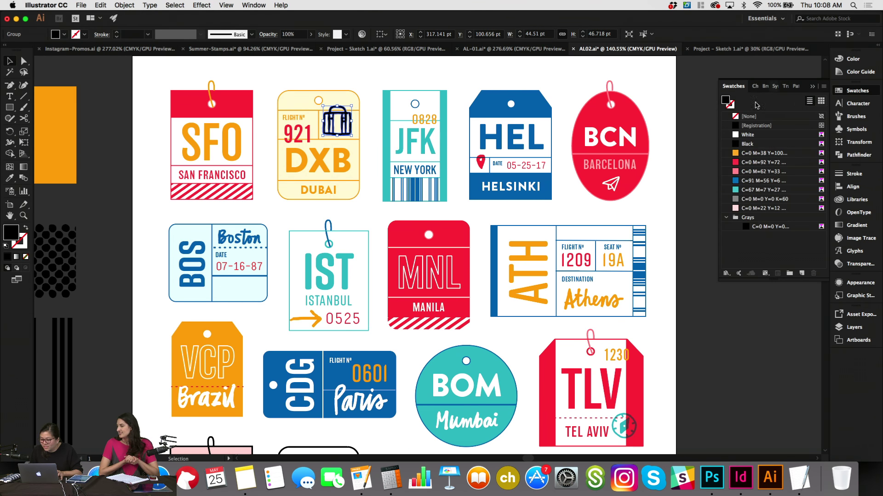
{"action": "left_click", "coordinate": [746, 191]}
{"action": "left_click", "coordinate": [744, 181]}
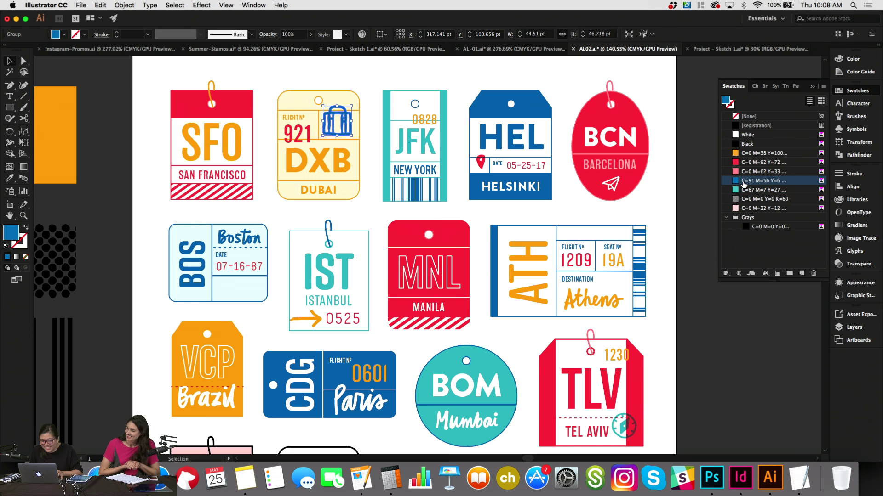
Set the blend mode of the blue suitcase on the DXB tag to Multiply.
{"action": "left_click", "coordinate": [850, 265]}
{"action": "left_click", "coordinate": [742, 184]}
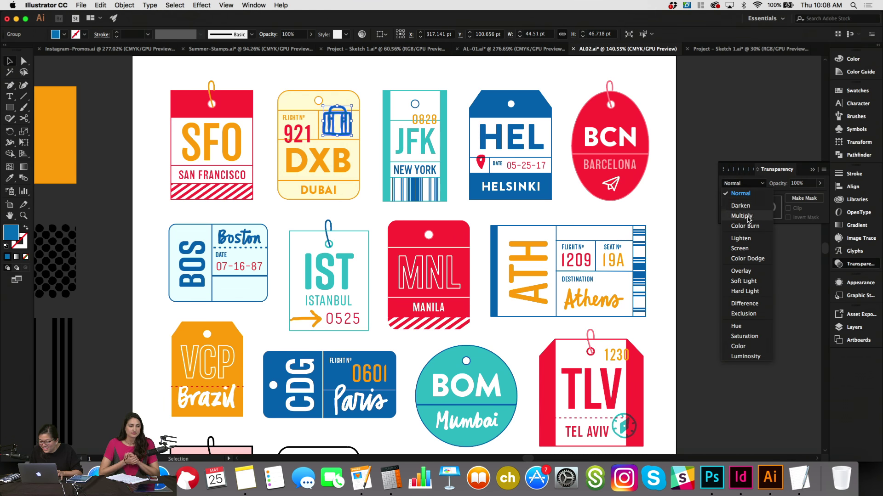
{"action": "left_click", "coordinate": [736, 205]}
{"action": "left_click", "coordinate": [738, 312]}
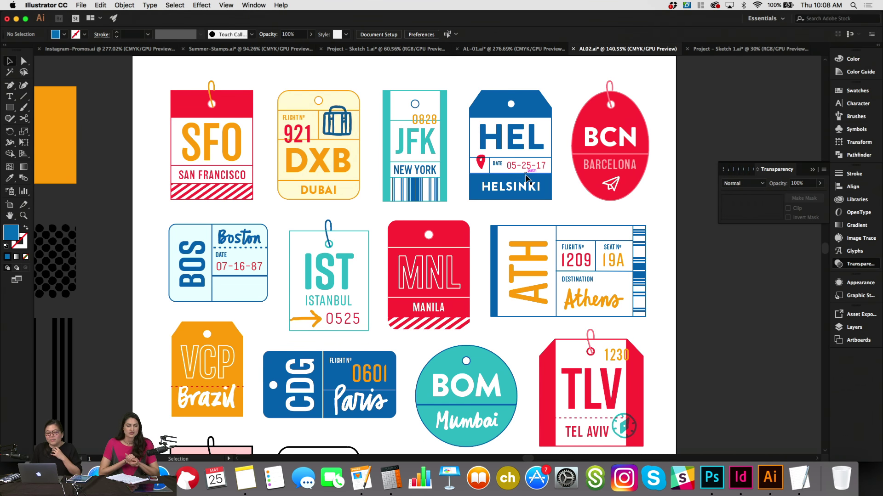
Delete the suitcase from the DXB tag, and try out a freshly pasted copy before discarding it as well.
{"action": "left_click", "coordinate": [338, 123]}
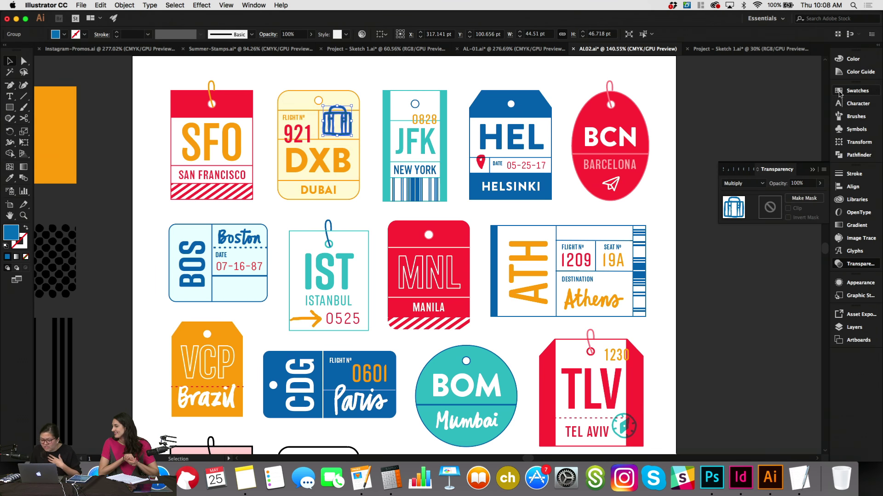
{"action": "key", "text": "Delete"}
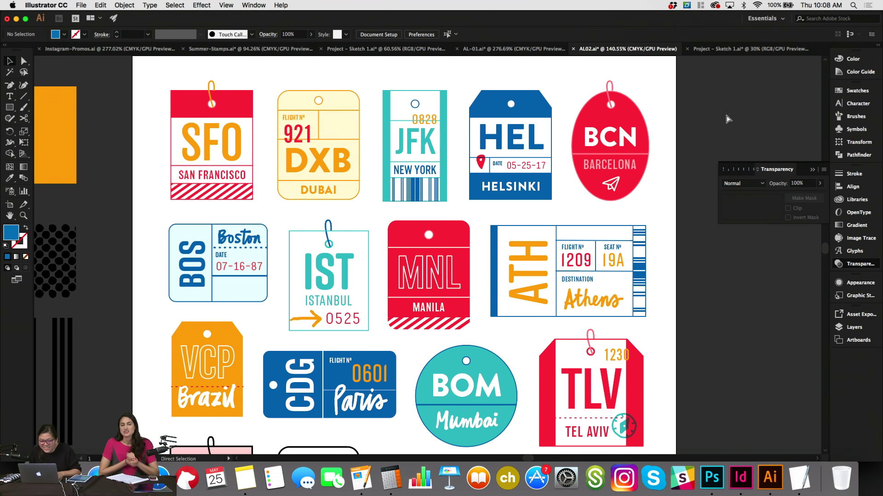
{"action": "key", "text": "super+v"}
{"action": "left_click_drag", "start_coordinate": [428, 254], "coordinate": [436, 254]}
{"action": "left_click_drag", "start_coordinate": [457, 233], "coordinate": [528, 339]}
{"action": "key", "text": "Delete"}
{"action": "scroll", "coordinate": [527, 338], "scroll_direction": "left", "scroll_amount": 2}
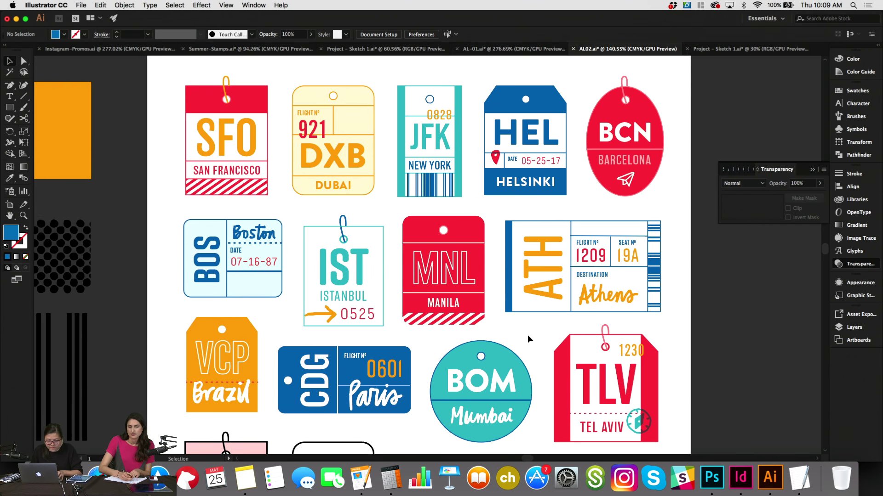
{"action": "scroll", "coordinate": [528, 339], "scroll_direction": "left", "scroll_amount": 2}
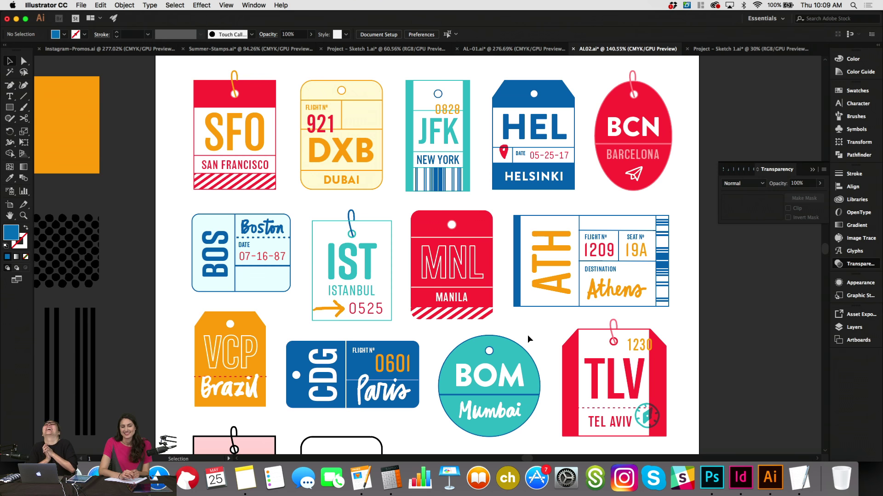
{"action": "scroll", "coordinate": [528, 339], "scroll_direction": "down", "scroll_amount": 2}
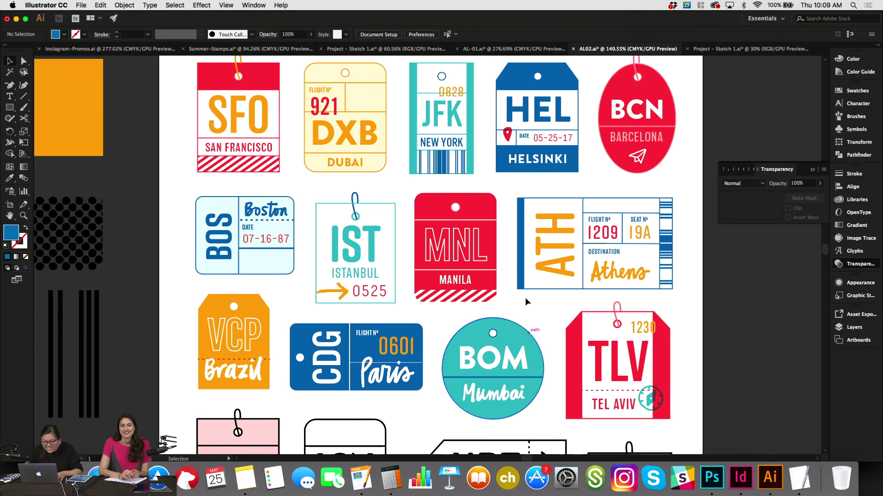
{"action": "left_click", "coordinate": [395, 223]}
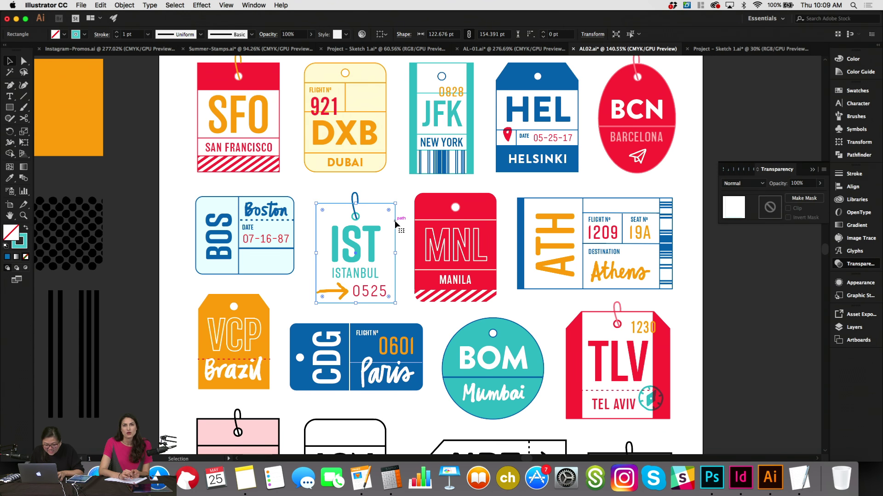
{"action": "left_click", "coordinate": [397, 200]}
{"action": "scroll", "coordinate": [391, 198], "scroll_direction": "down", "scroll_amount": 3}
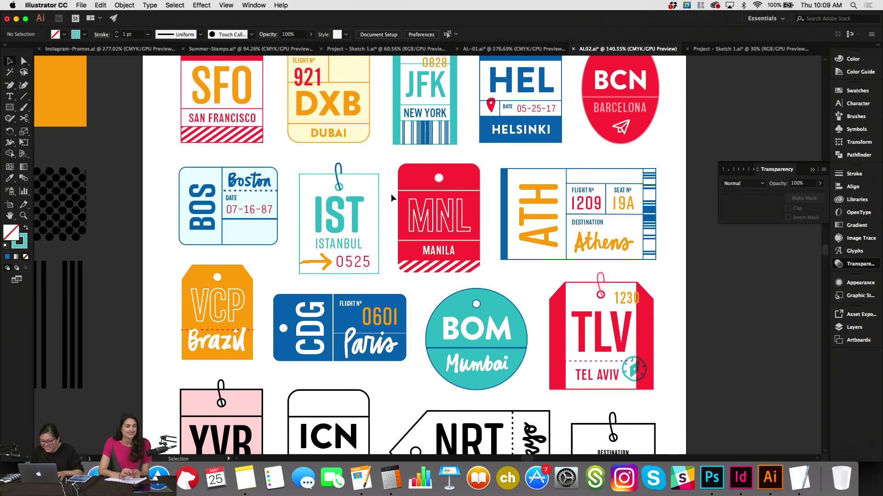
{"action": "scroll", "coordinate": [669, 218], "scroll_direction": "down", "scroll_amount": 5}
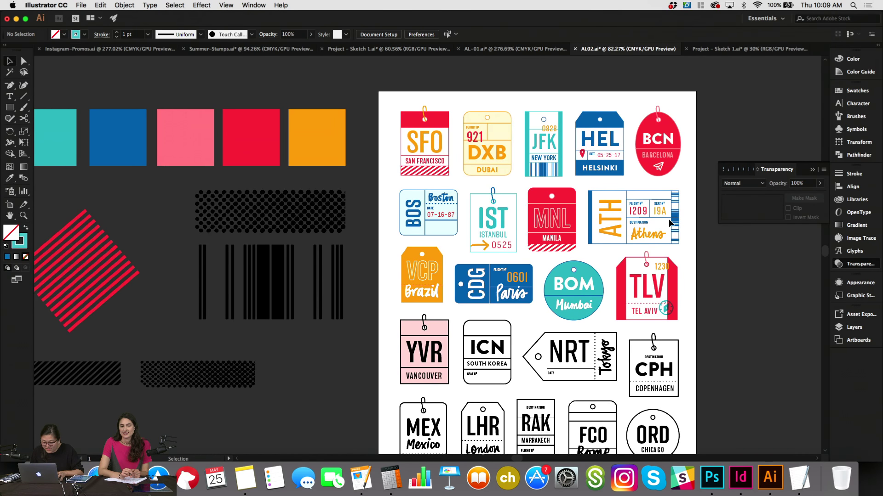
{"action": "scroll", "coordinate": [670, 223], "scroll_direction": "up", "scroll_amount": 3}
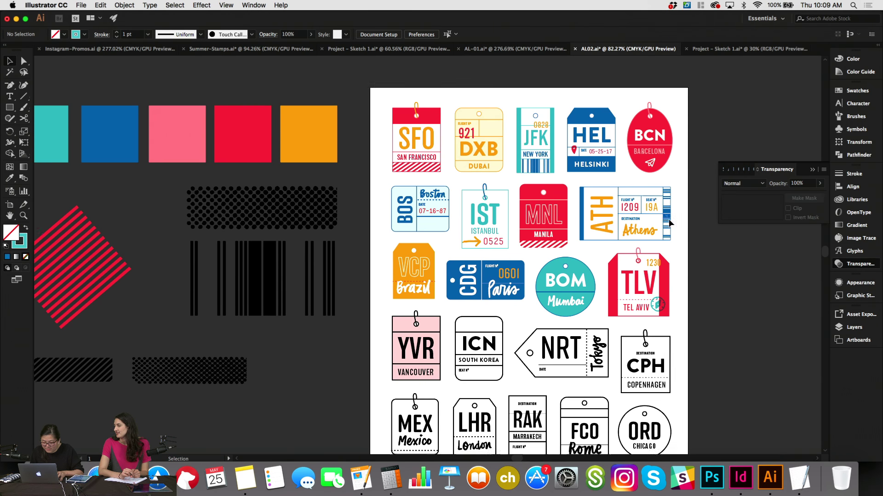
{"action": "scroll", "coordinate": [670, 223], "scroll_direction": "up", "scroll_amount": 1}
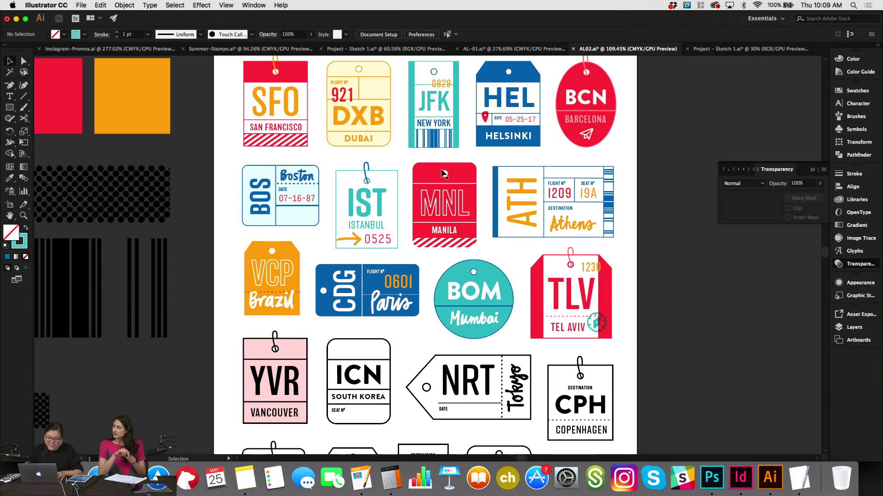
{"action": "left_click", "coordinate": [301, 207]}
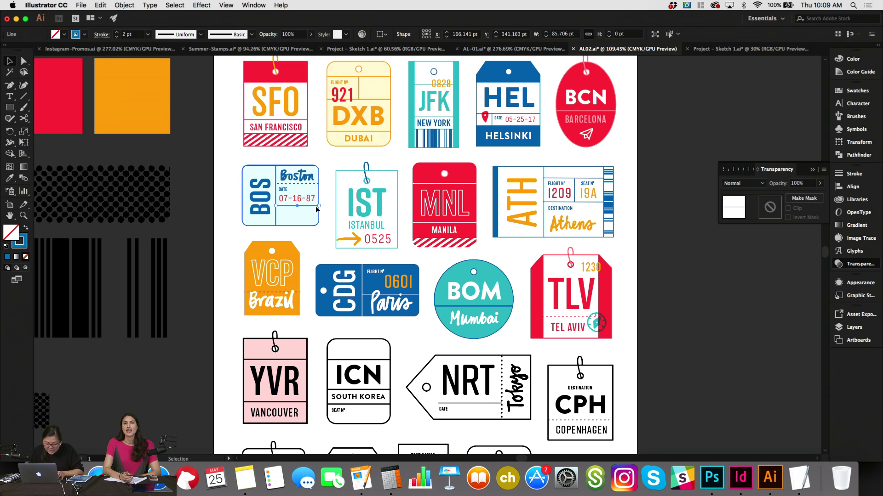
{"action": "left_click", "coordinate": [340, 259]}
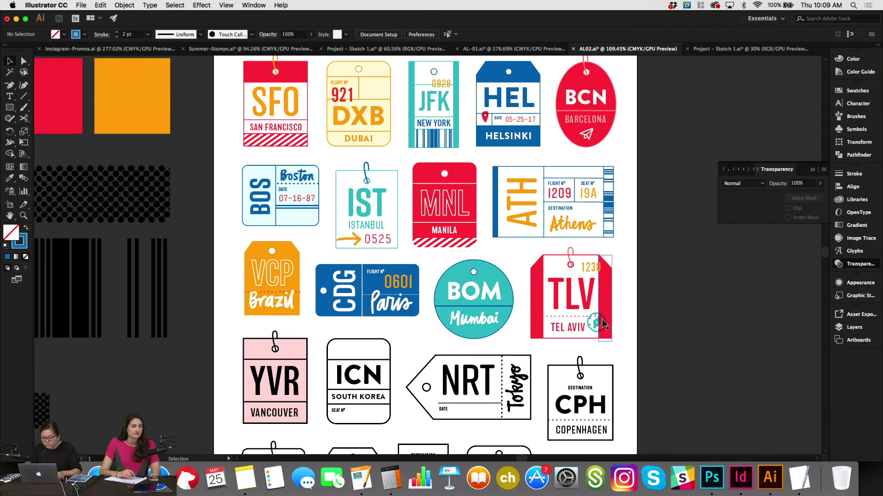
Try a copy of the TLV tag's compass in the DXB tag's empty box, filled with red C=0 M=92 Y=72.
{"action": "left_click_drag", "start_coordinate": [597, 323], "coordinate": [376, 91]}
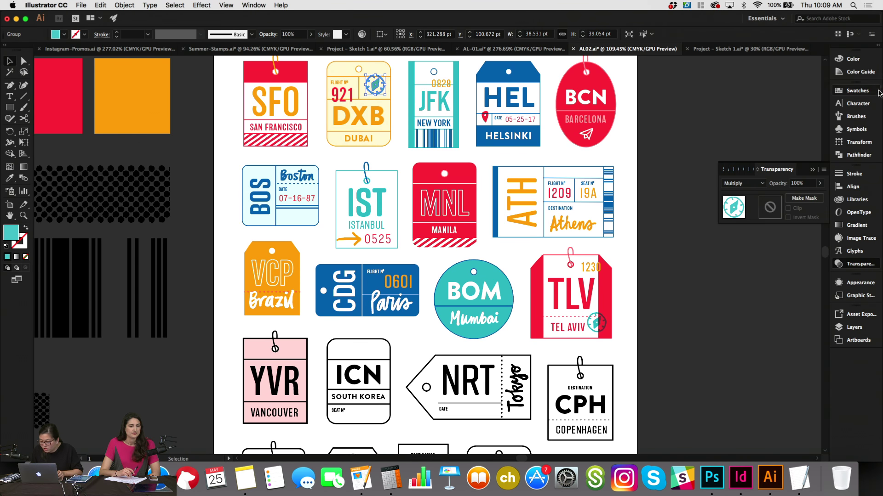
{"action": "left_click", "coordinate": [856, 91]}
{"action": "left_click", "coordinate": [765, 162]}
{"action": "left_click", "coordinate": [676, 201]}
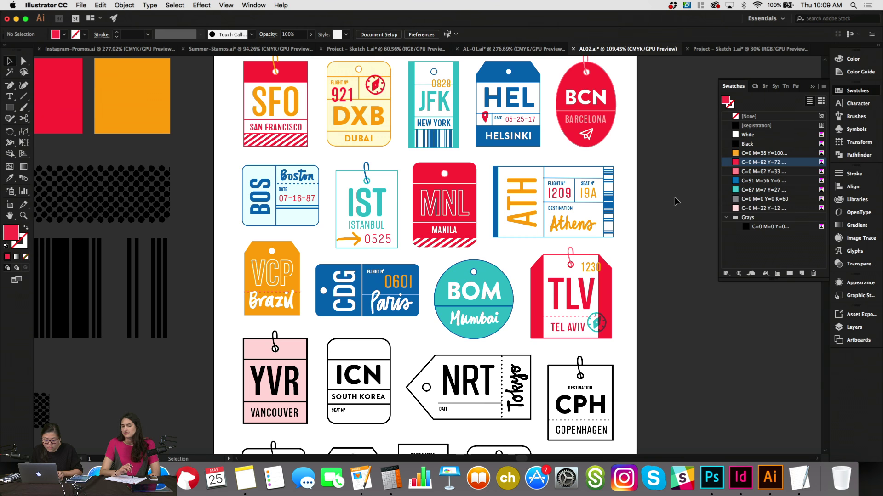
{"action": "scroll", "coordinate": [675, 201], "scroll_direction": "up", "scroll_amount": 2}
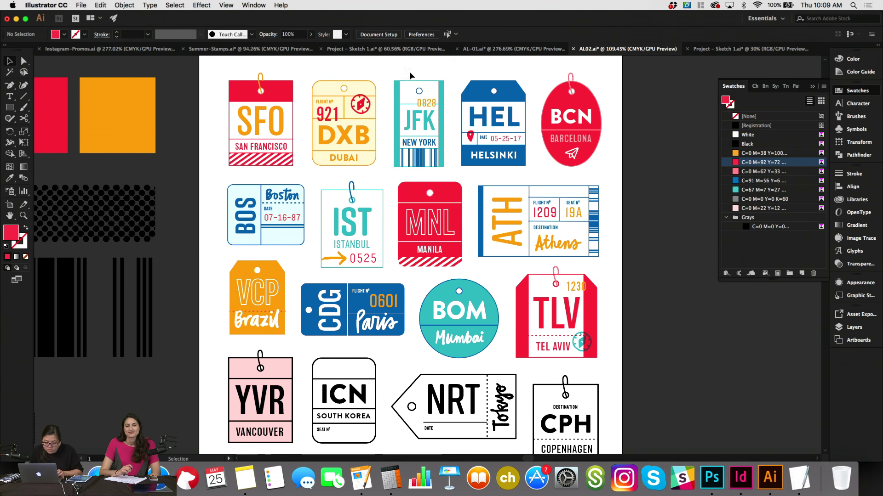
Try recolouring the DXB tag's flight number 921 in White and in blue C=91 M=56 Y=6.
{"action": "left_click", "coordinate": [327, 116]}
{"action": "left_click", "coordinate": [739, 135]}
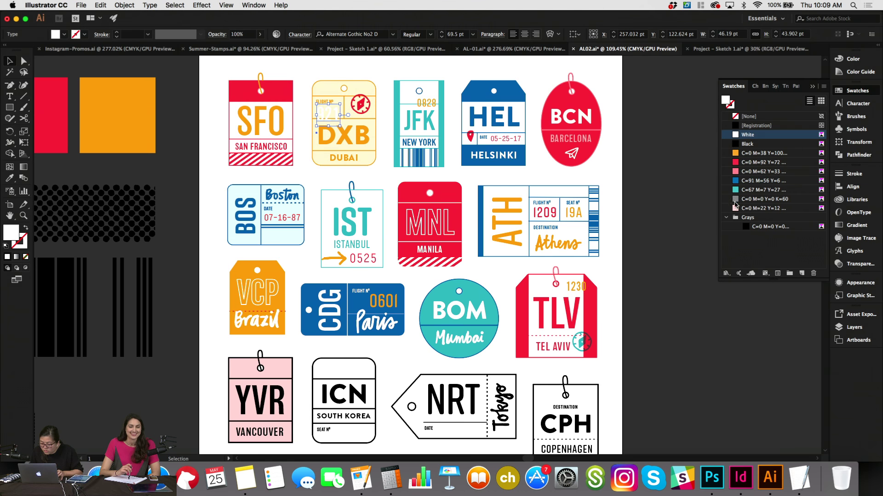
{"action": "left_click", "coordinate": [735, 181]}
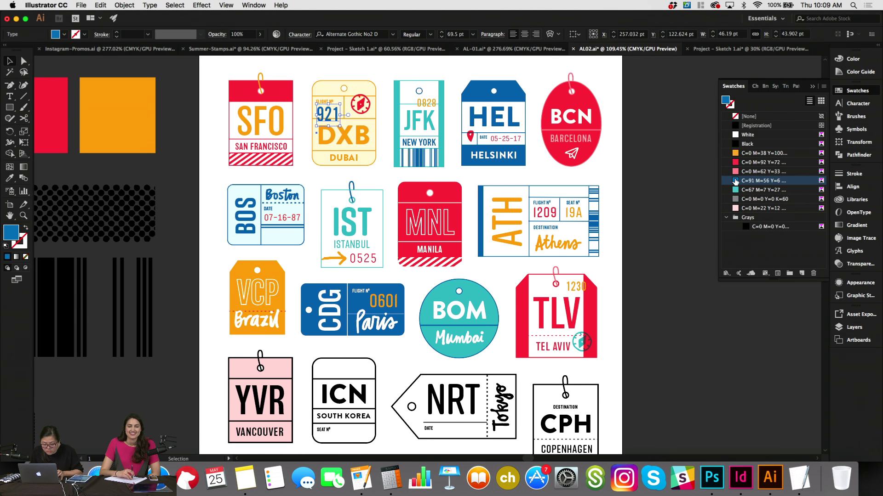
Undo the recolouring of the DXB flight number and compass, and delete the compass copy from the tag.
{"action": "key", "text": "super+z"}
{"action": "key", "text": "super+z"}
{"action": "key", "text": "super+z"}
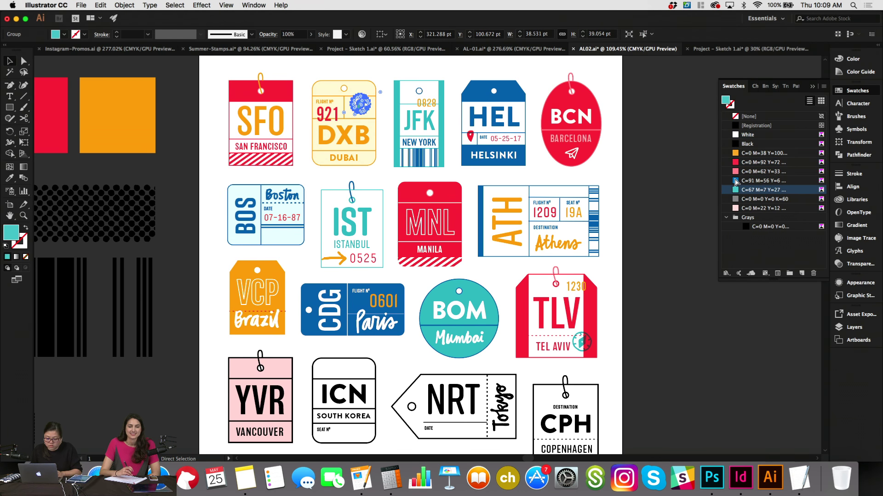
{"action": "key", "text": "Delete"}
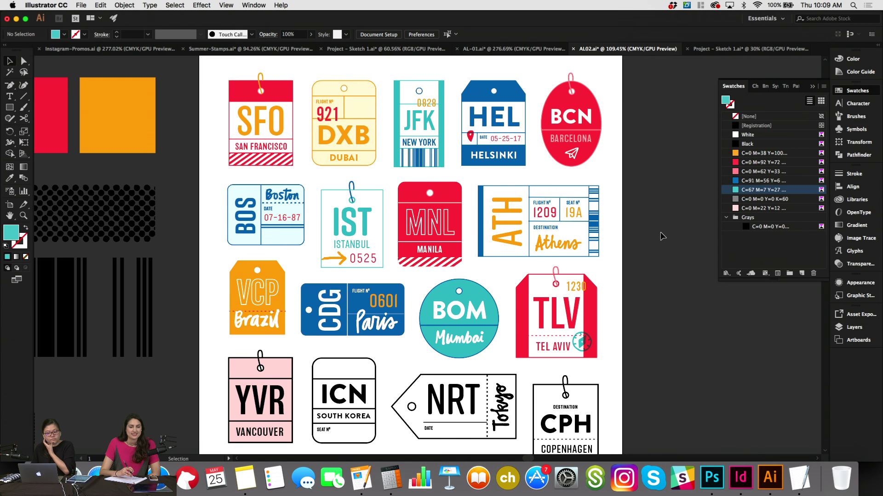
Move the DXB tag's flight label and number into the right box, and copy the BCN paper plane into the left box.
{"action": "left_click_drag", "start_coordinate": [326, 105], "coordinate": [360, 116]}
{"action": "left_click", "coordinate": [574, 156]}
{"action": "left_click_drag", "start_coordinate": [574, 154], "coordinate": [336, 106]}
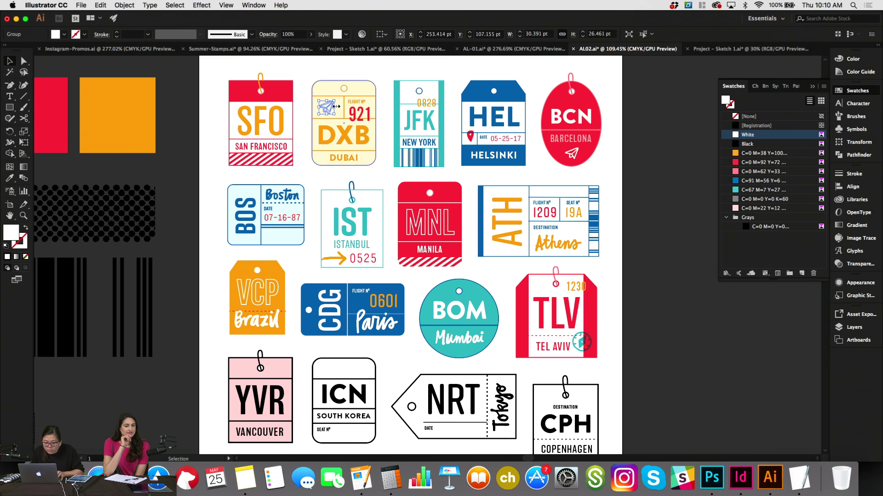
{"action": "key", "text": "Right"}
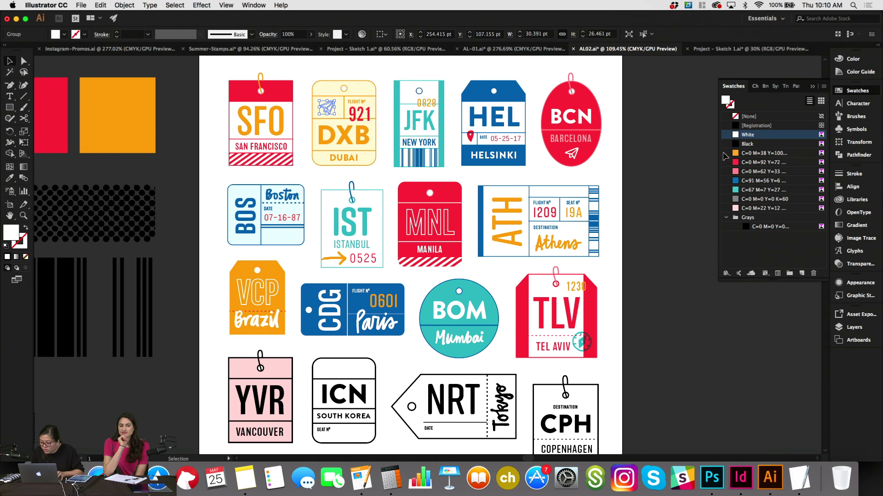
Fill the DXB paper plane with orange C=0 M=38 Y=100, and fine-tune the placement of the plane and flight number in their boxes.
{"action": "left_click", "coordinate": [725, 153]}
{"action": "left_click", "coordinate": [657, 170]}
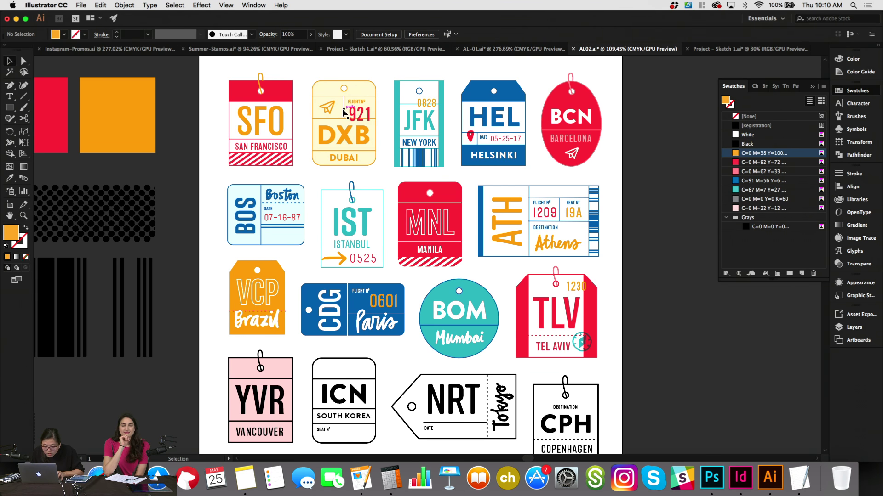
{"action": "left_click", "coordinate": [328, 111]}
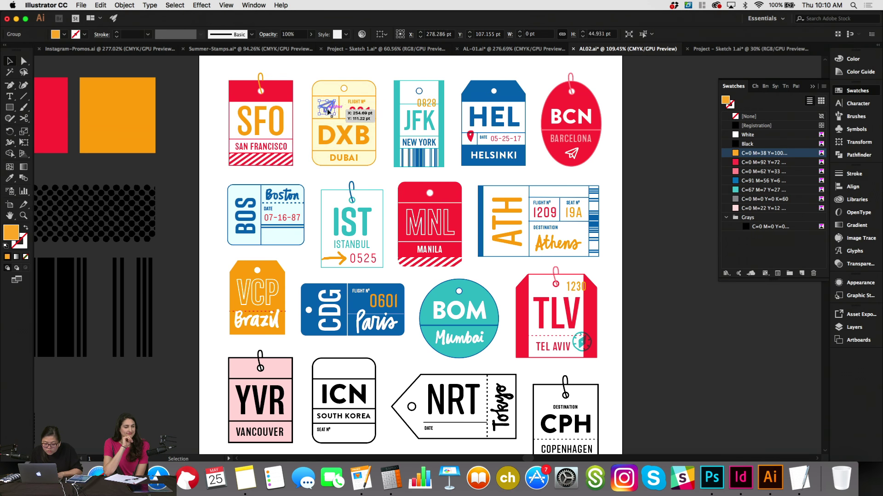
{"action": "key", "text": "r"}
{"action": "left_click_drag", "start_coordinate": [328, 112], "coordinate": [357, 112]}
{"action": "key", "text": "v"}
{"action": "left_click", "coordinate": [357, 113]}
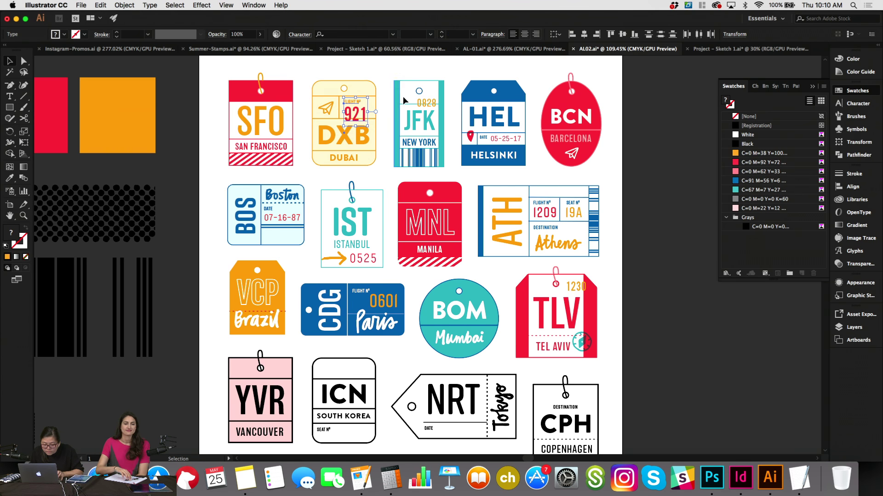
{"action": "left_click", "coordinate": [390, 86]}
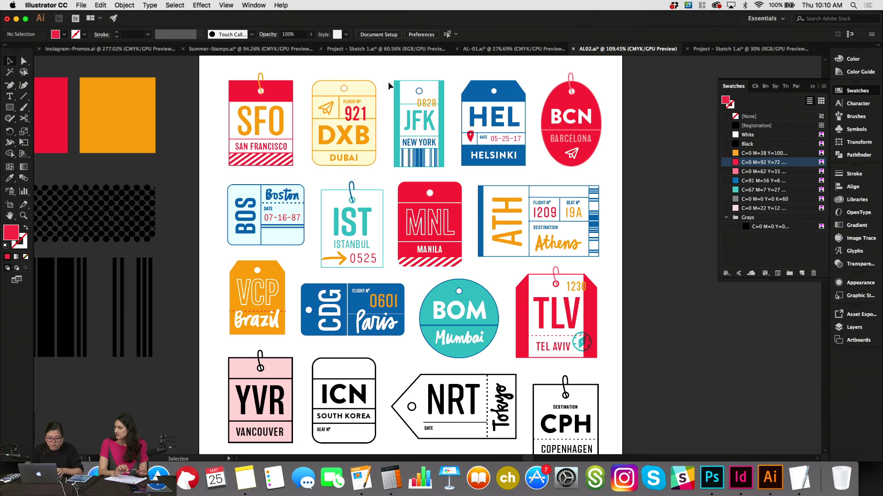
Copy the dashed arrow from the Project – Sketch 1 document and paste it into AL02.
{"action": "key", "text": "ctrl+Tab"}
{"action": "left_click", "coordinate": [446, 199]}
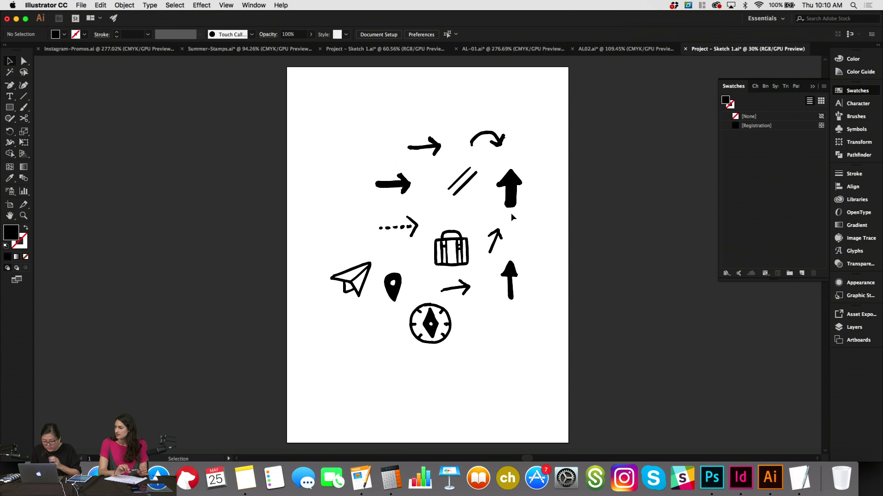
{"action": "left_click_drag", "start_coordinate": [373, 215], "coordinate": [425, 240]}
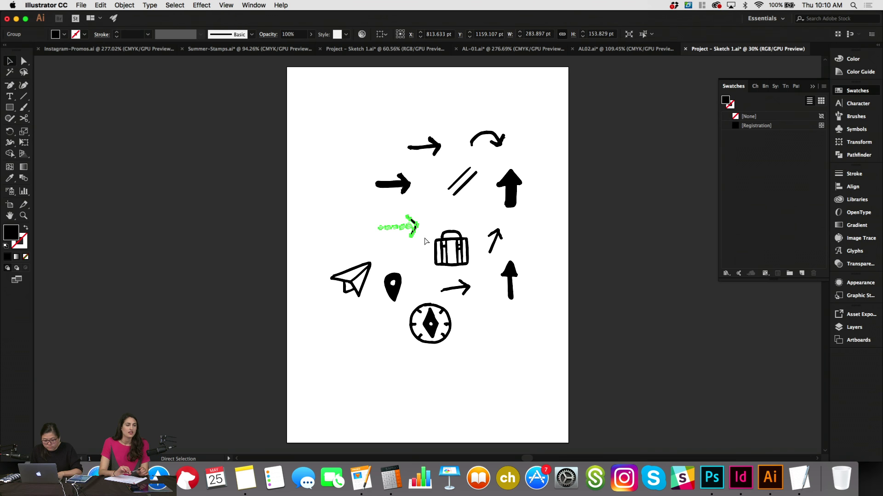
{"action": "left_click", "coordinate": [612, 48]}
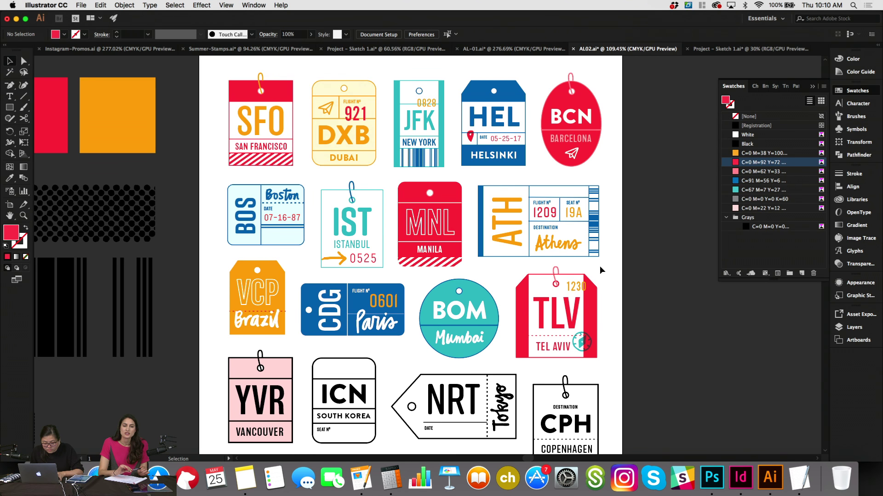
{"action": "key", "text": "super+v"}
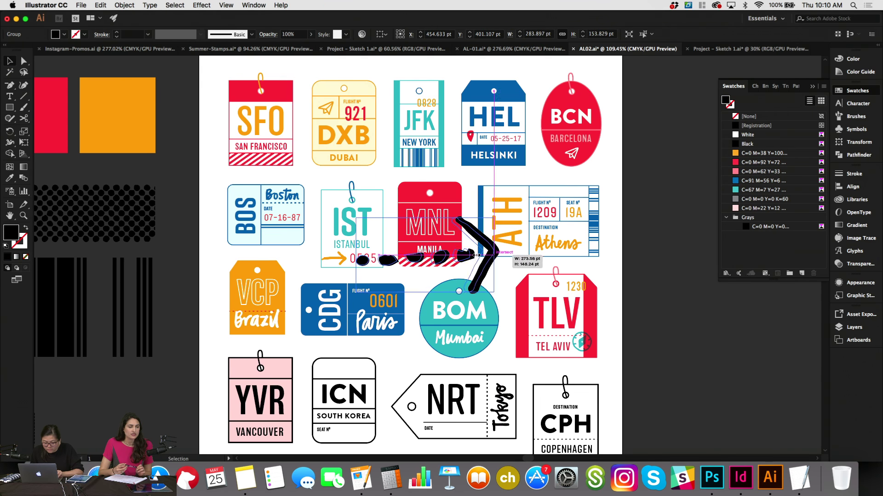
Scale the dashed arrow down to about 49 pt wide and place it on the TLV tag above the dashed line.
{"action": "left_click_drag", "start_coordinate": [499, 255], "coordinate": [409, 262]}
{"action": "key", "text": "r"}
{"action": "key", "text": "v"}
{"action": "left_click_drag", "start_coordinate": [399, 258], "coordinate": [547, 329]}
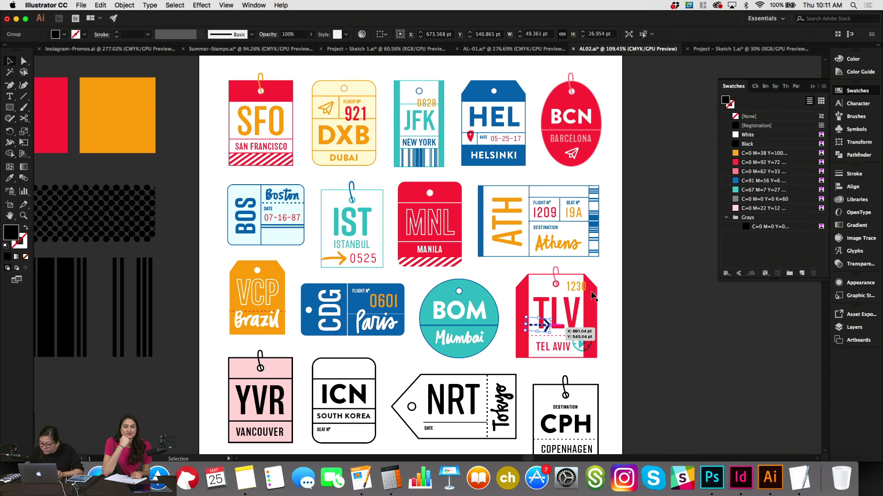
Fill the dashed arrow with orange C=0 M=38 Y=100 and set its blend mode to Multiply.
{"action": "left_click", "coordinate": [778, 153]}
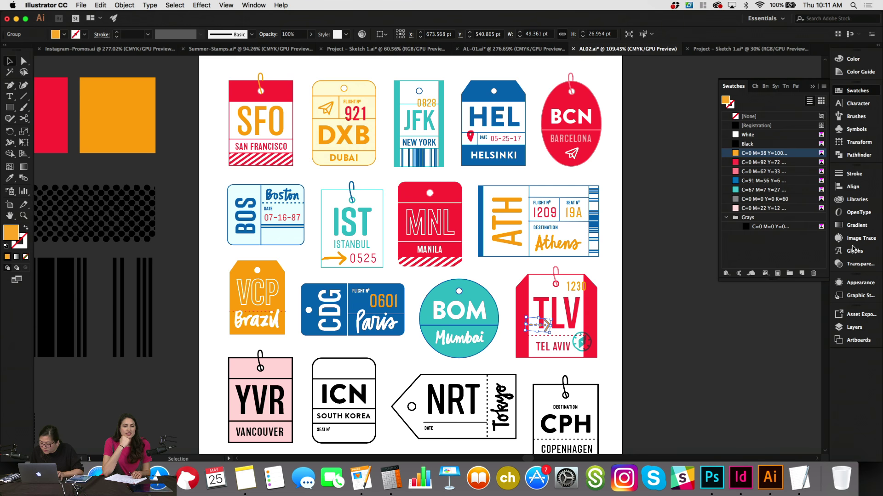
{"action": "left_click", "coordinate": [860, 264]}
{"action": "left_click", "coordinate": [743, 183]}
{"action": "left_click", "coordinate": [739, 217]}
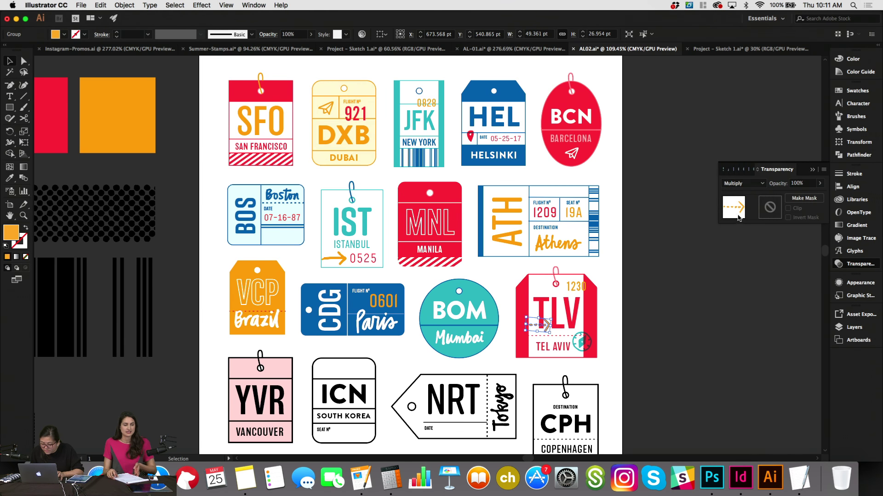
{"action": "left_click", "coordinate": [690, 278]}
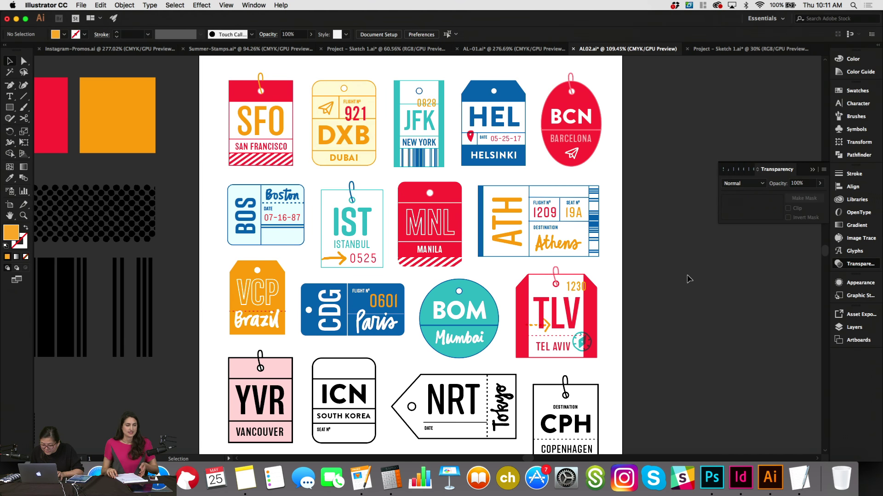
Try the dashed arrow slightly lower on the TLV tag, along the dashed divider above TEL AVIV.
{"action": "left_click", "coordinate": [548, 327]}
{"action": "mouse_move", "coordinate": [554, 328]}
{"action": "left_mouse_down"}
{"action": "mouse_move", "coordinate": [571, 329]}
{"action": "mouse_move", "coordinate": [558, 329]}
{"action": "left_mouse_up"}
{"action": "left_click", "coordinate": [658, 345]}
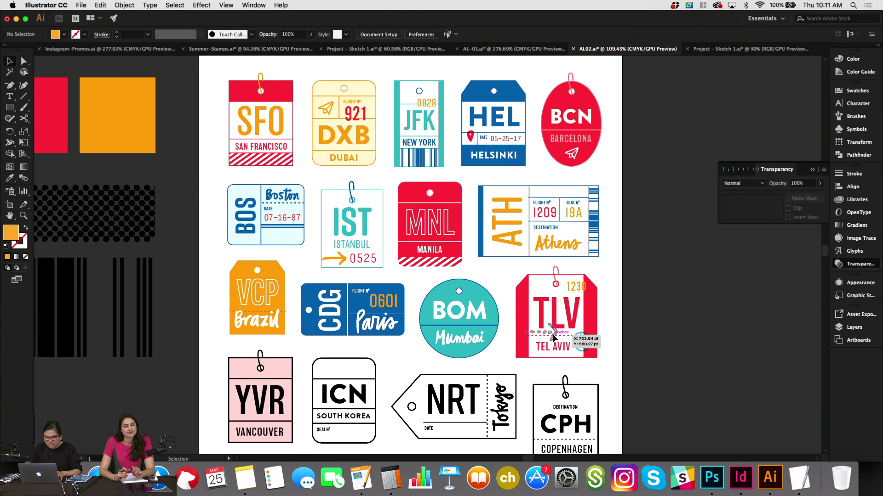
Move the dashed arrow to the CDG tag before flight number 0601, at Normal blend mode and about 30 pt wide.
{"action": "left_click_drag", "start_coordinate": [554, 338], "coordinate": [373, 303]}
{"action": "left_click", "coordinate": [743, 183]}
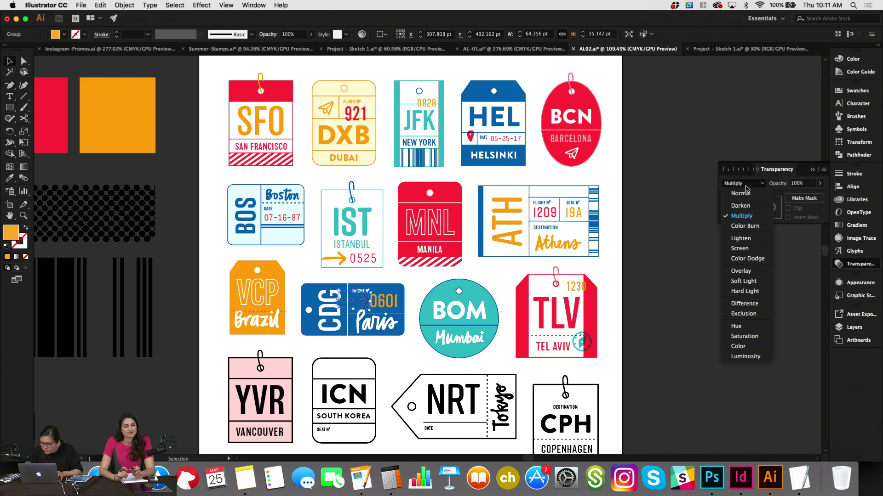
{"action": "left_click", "coordinate": [735, 195]}
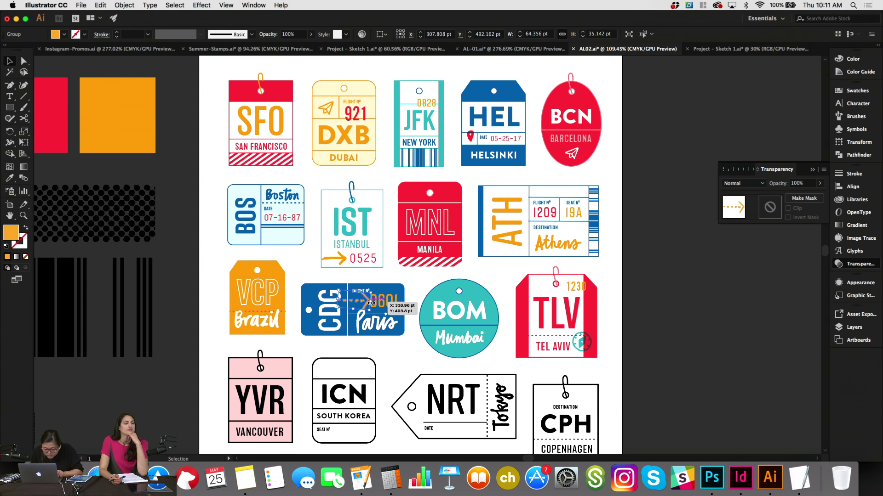
{"action": "left_click_drag", "start_coordinate": [367, 309], "coordinate": [353, 304]}
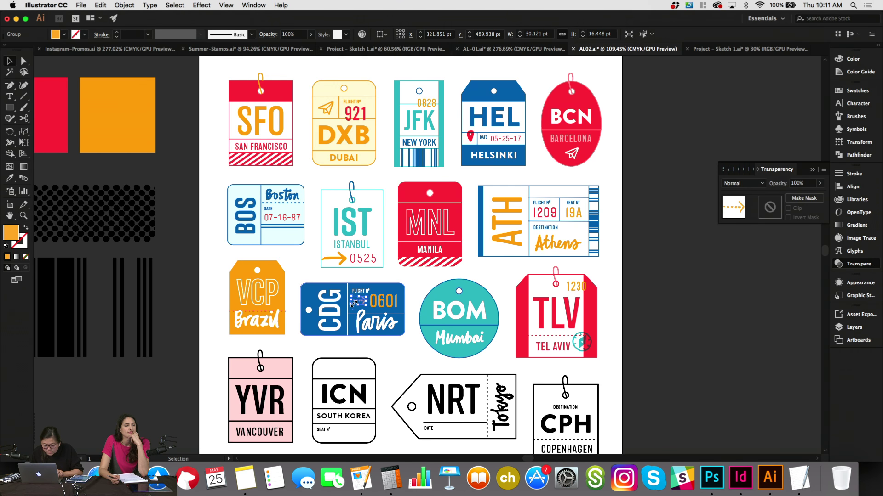
{"action": "left_click", "coordinate": [418, 279]}
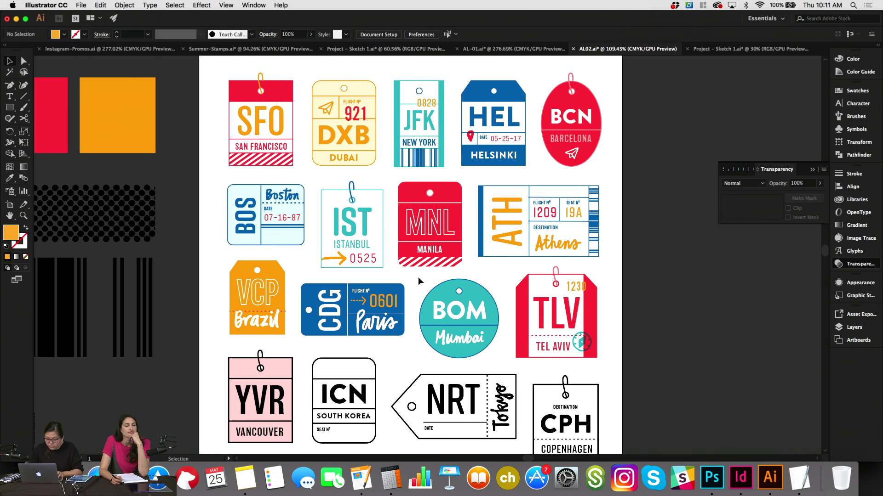
Draw a horizontal line about 26 pt long to the right of MANILA on the MNL tag, with a White stroke.
{"action": "key", "text": "super+equal"}
{"action": "left_click", "coordinate": [23, 96]}
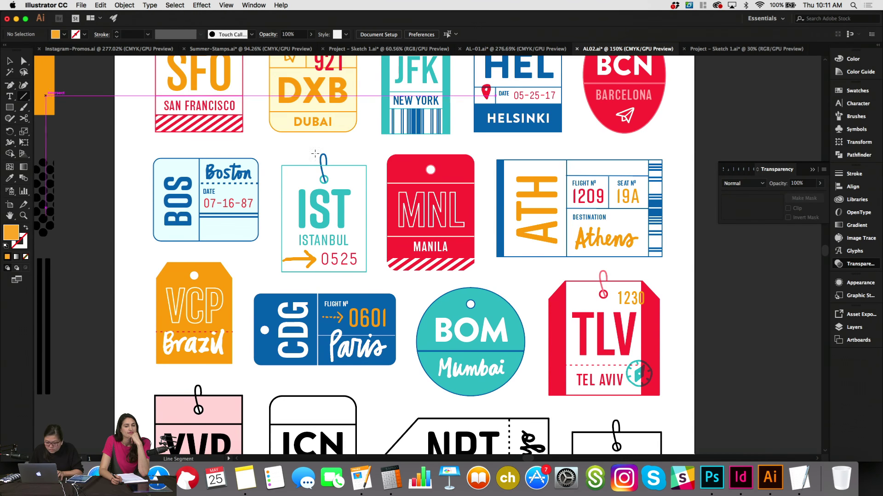
{"action": "left_click_drag", "start_coordinate": [456, 248], "coordinate": [475, 247]}
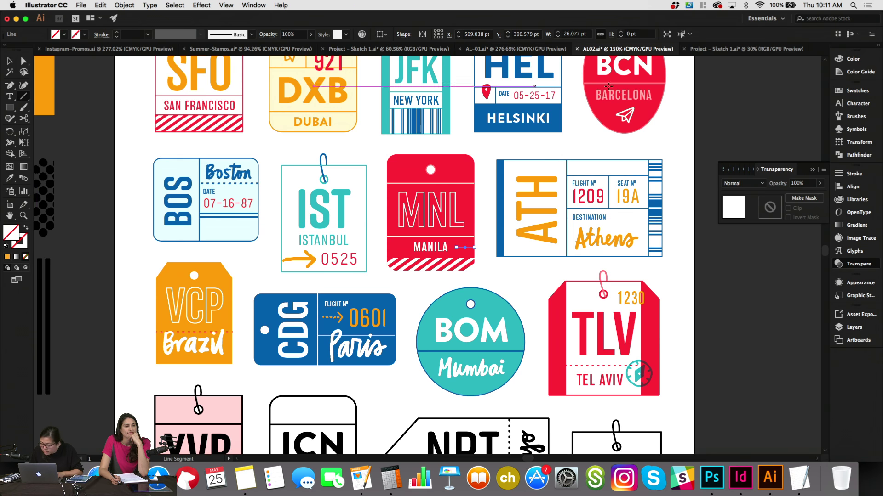
{"action": "left_click", "coordinate": [856, 91]}
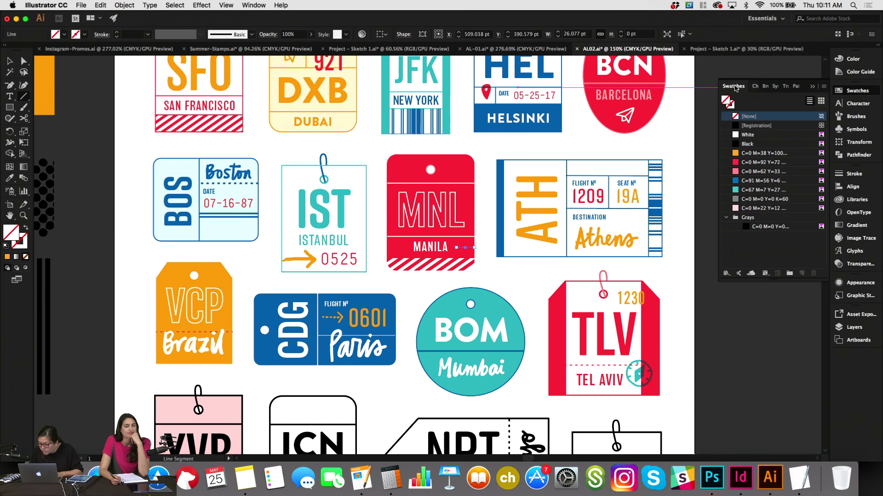
{"action": "left_click", "coordinate": [736, 137]}
{"action": "key", "text": "v"}
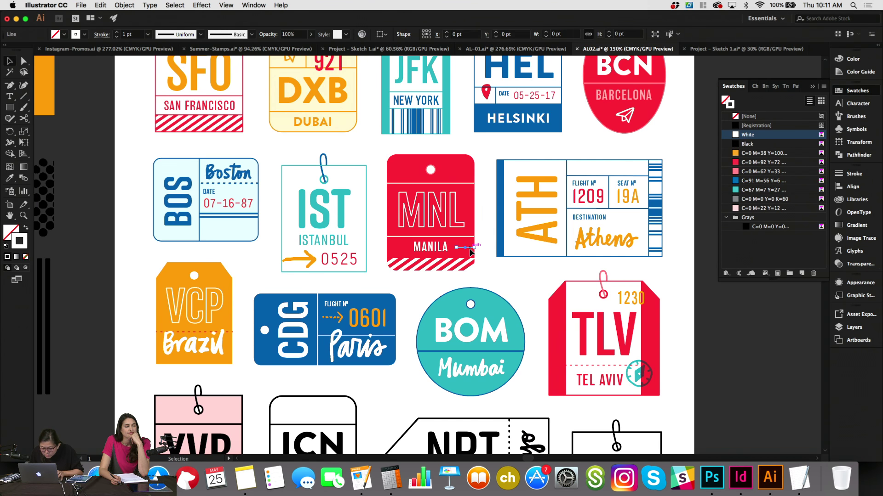
Duplicate the white line beside MANILA on the MNL tag and move the copy horizontally to the left of the city name.
{"action": "left_click", "coordinate": [469, 248]}
{"action": "key", "text": "alt+shift+Left"}
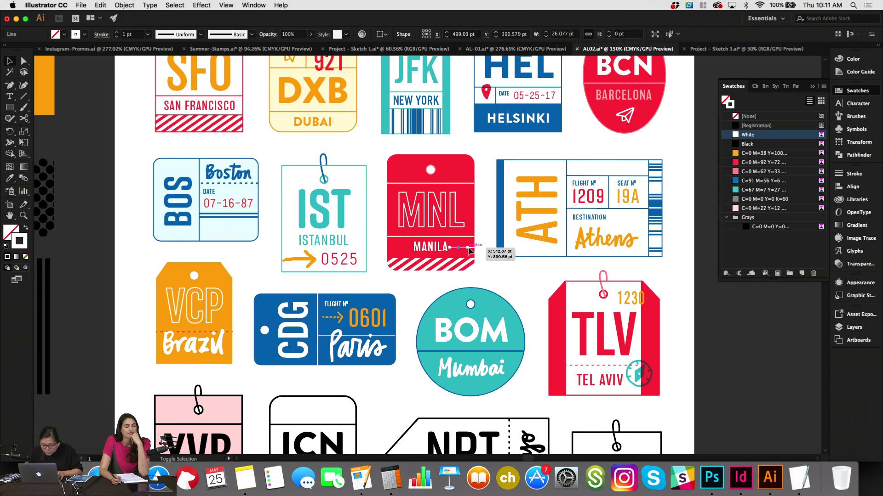
{"action": "key", "text": "shift+Left"}
{"action": "key", "text": "shift+Left"}
{"action": "key", "text": "shift+Left"}
{"action": "key", "text": "shift+Left"}
{"action": "key", "text": "shift+Left"}
{"action": "key", "text": "shift+Left"}
{"action": "key", "text": "shift+Left"}
{"action": "key", "text": "shift+Left"}
{"action": "key", "text": "shift+Left"}
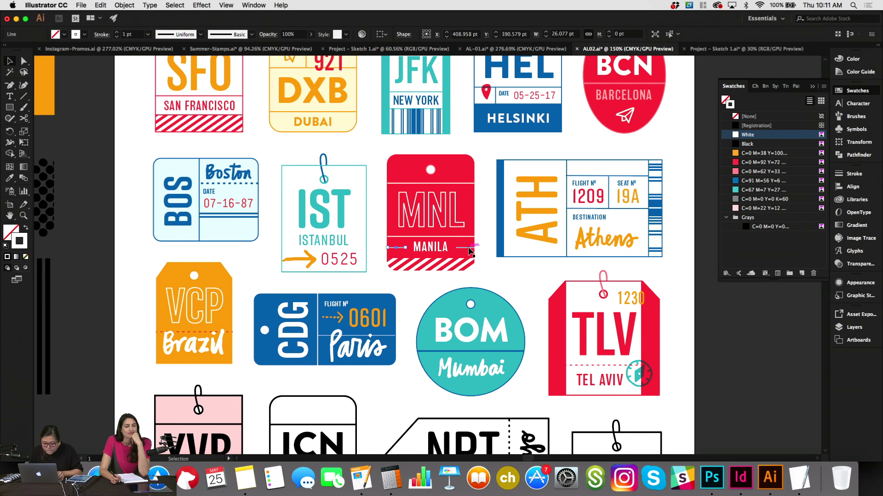
{"action": "left_click", "coordinate": [487, 268]}
Examine the coloured tags up close and within the whole artboard to judge which details are still missing.
{"action": "scroll", "coordinate": [487, 268], "scroll_direction": "up", "scroll_amount": 3}
{"action": "scroll", "coordinate": [487, 268], "scroll_direction": "left", "scroll_amount": 1}
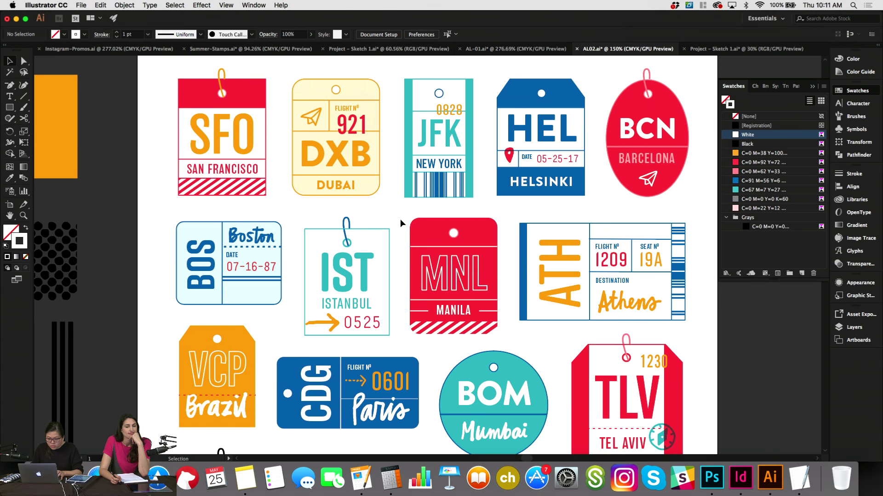
{"action": "scroll", "coordinate": [399, 219], "scroll_direction": "down", "scroll_amount": 2}
{"action": "scroll", "coordinate": [399, 219], "scroll_direction": "right", "scroll_amount": 1}
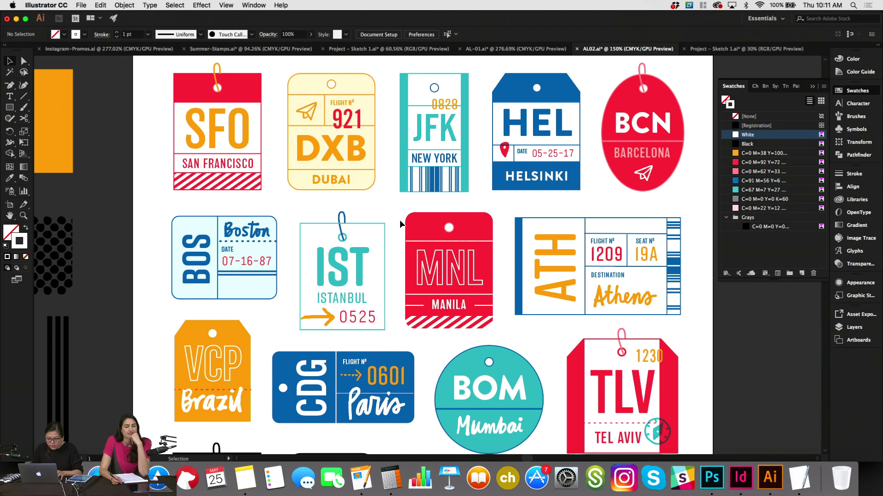
{"action": "scroll", "coordinate": [400, 224], "scroll_direction": "down", "scroll_amount": 3}
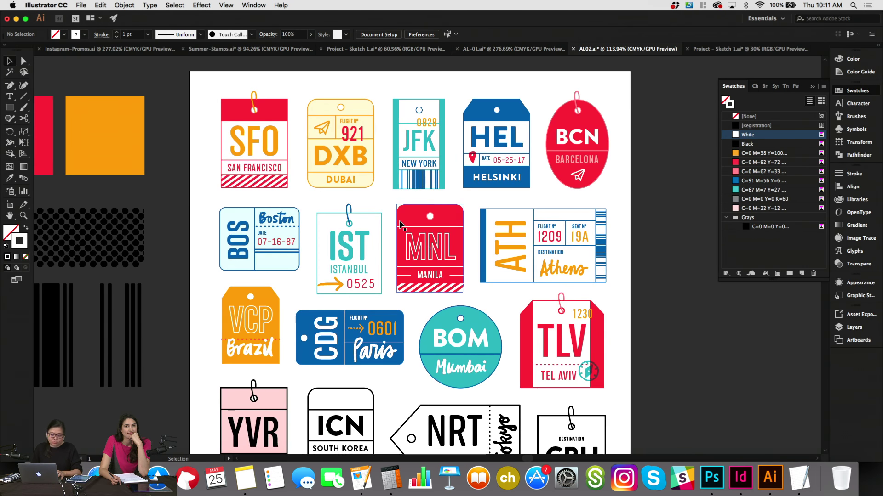
{"action": "scroll", "coordinate": [399, 223], "scroll_direction": "up", "scroll_amount": 1}
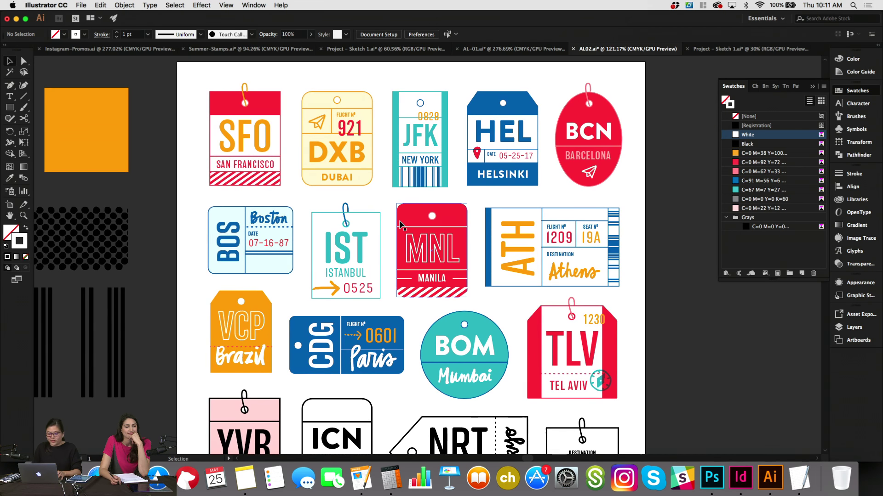
{"action": "key", "text": "super+1"}
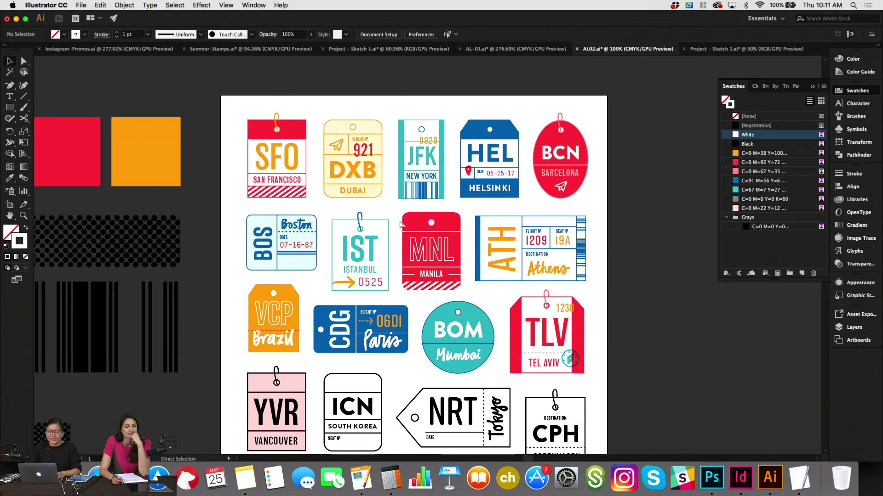
{"action": "key", "text": "super+minus"}
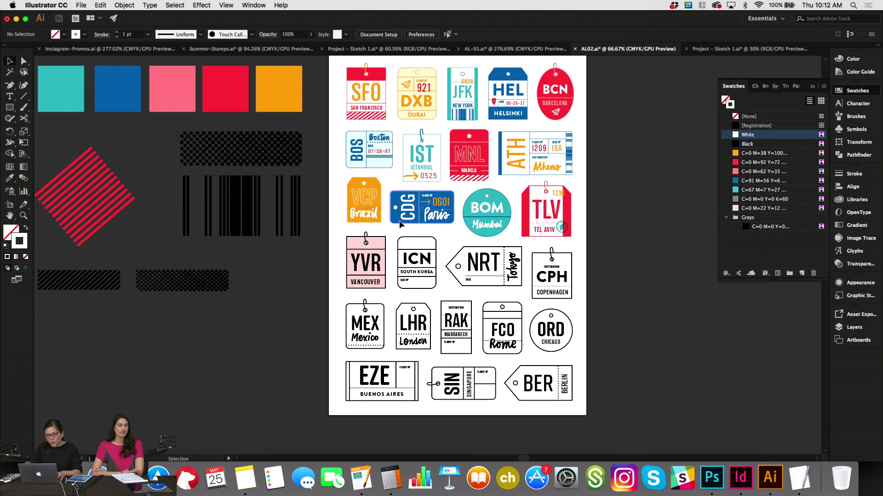
{"action": "key", "text": "super+1"}
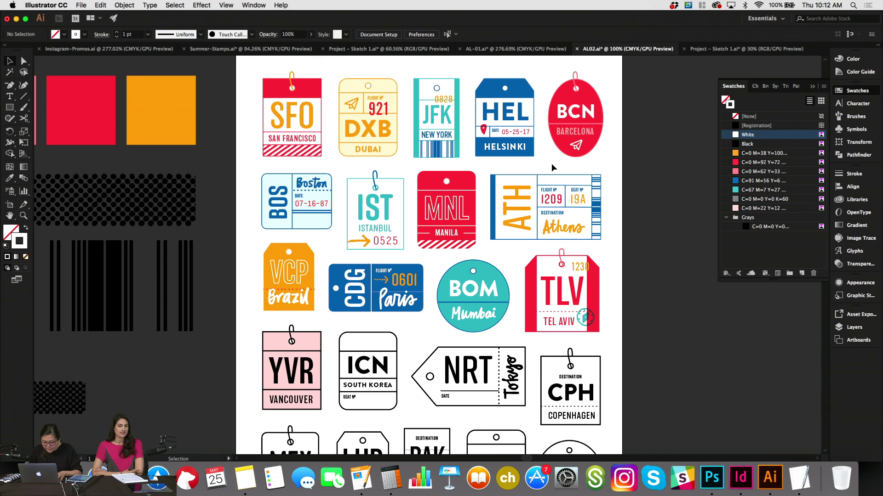
Try a copy of the red location pin from the HEL tag near the BOM tag.
{"action": "left_click", "coordinate": [483, 130]}
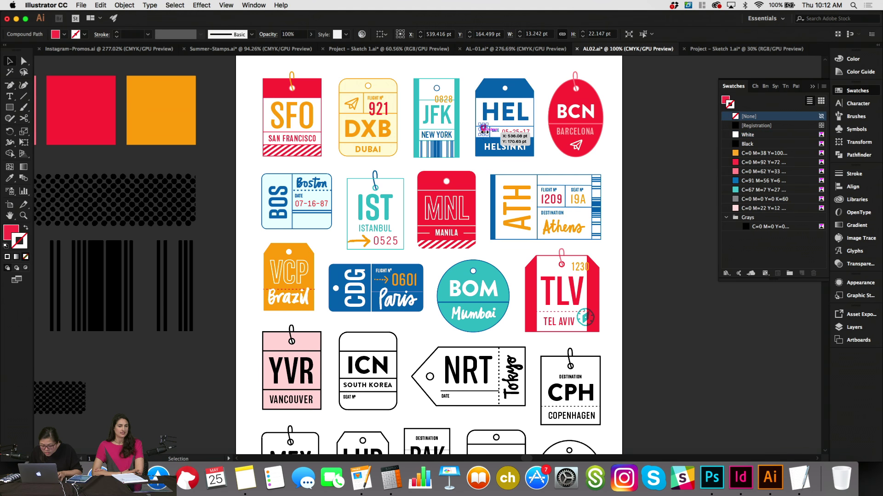
{"action": "key", "text": "super+equal"}
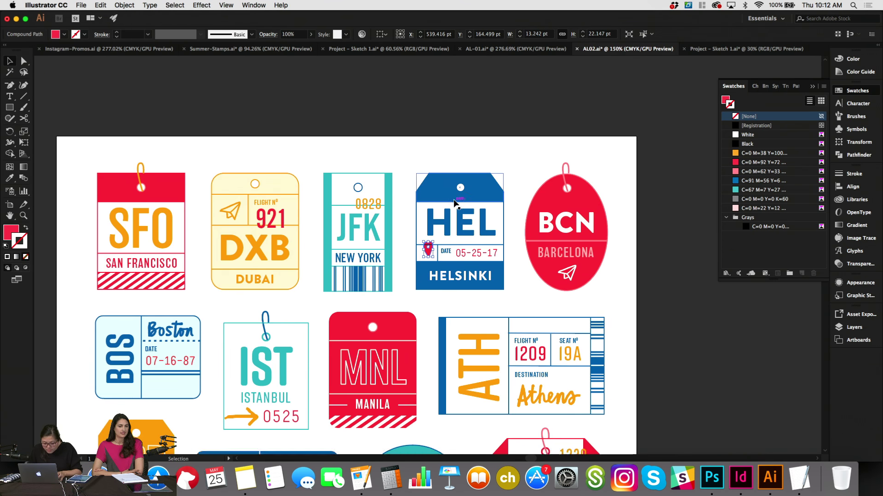
{"action": "scroll", "coordinate": [453, 203], "scroll_direction": "down", "scroll_amount": 6}
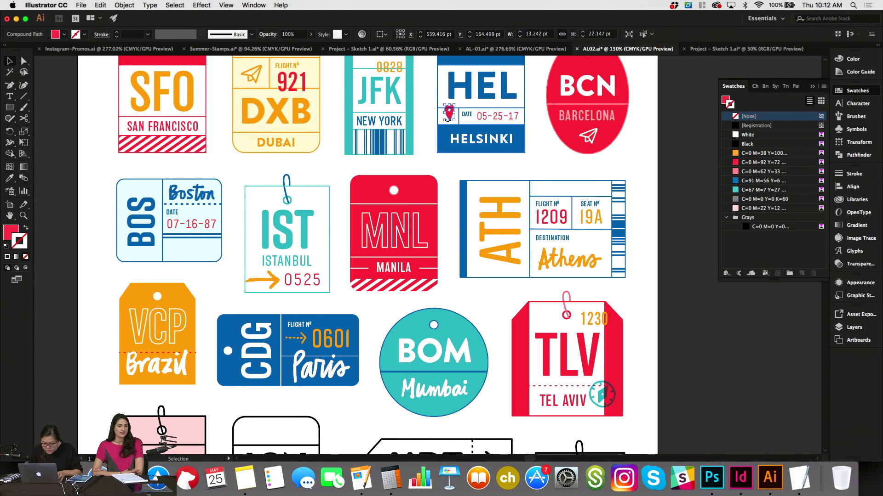
{"action": "left_click_drag", "start_coordinate": [448, 118], "coordinate": [497, 300]}
{"action": "key", "text": "Delete"}
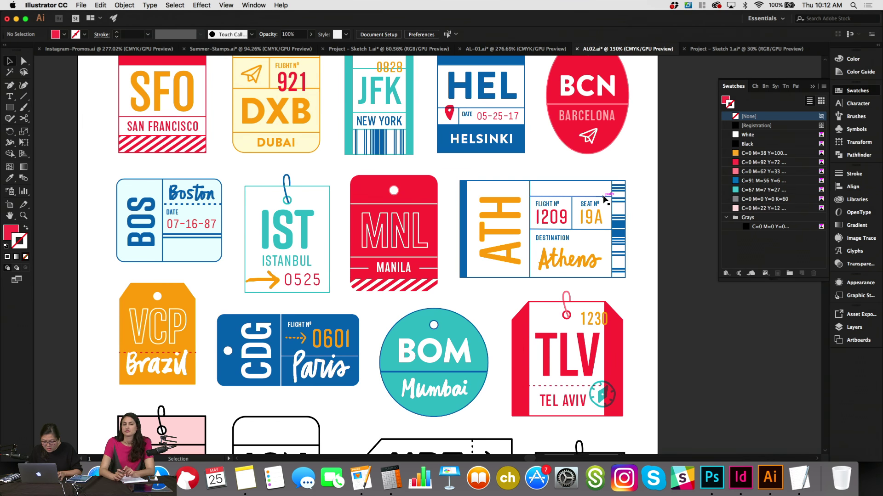
Examine the lower rows of mostly uncoloured tags, from YVR down to BER, including the YVR tag's pink background and divider lines.
{"action": "scroll", "coordinate": [604, 199], "scroll_direction": "down", "scroll_amount": 5}
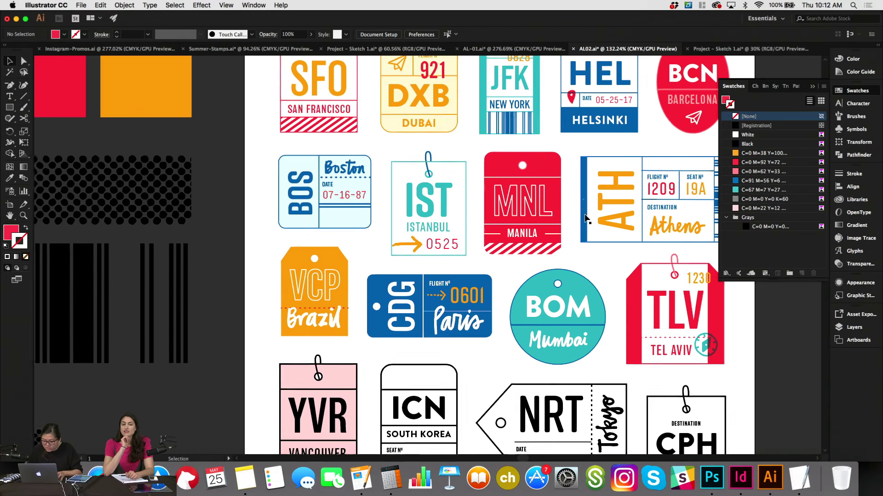
{"action": "scroll", "coordinate": [587, 218], "scroll_direction": "down", "scroll_amount": 3}
{"action": "scroll", "coordinate": [432, 343], "scroll_direction": "up", "scroll_amount": 4}
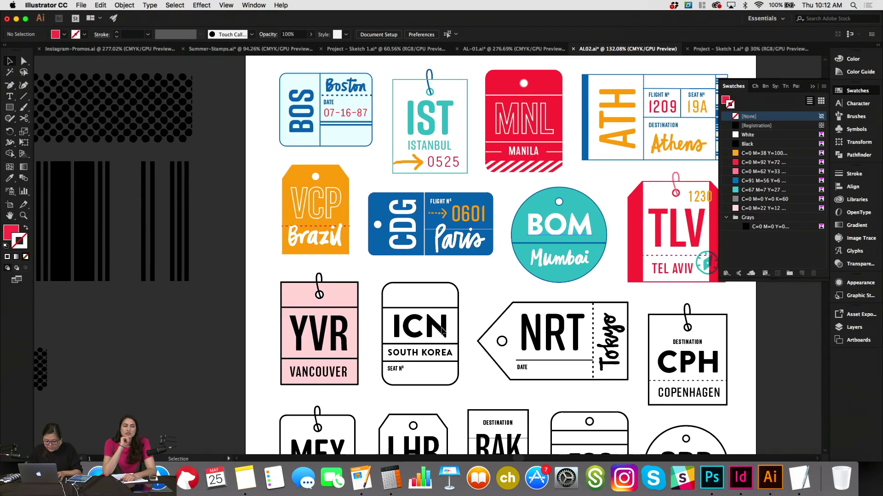
{"action": "scroll", "coordinate": [432, 342], "scroll_direction": "left", "scroll_amount": 2}
{"action": "scroll", "coordinate": [432, 342], "scroll_direction": "down", "scroll_amount": 1}
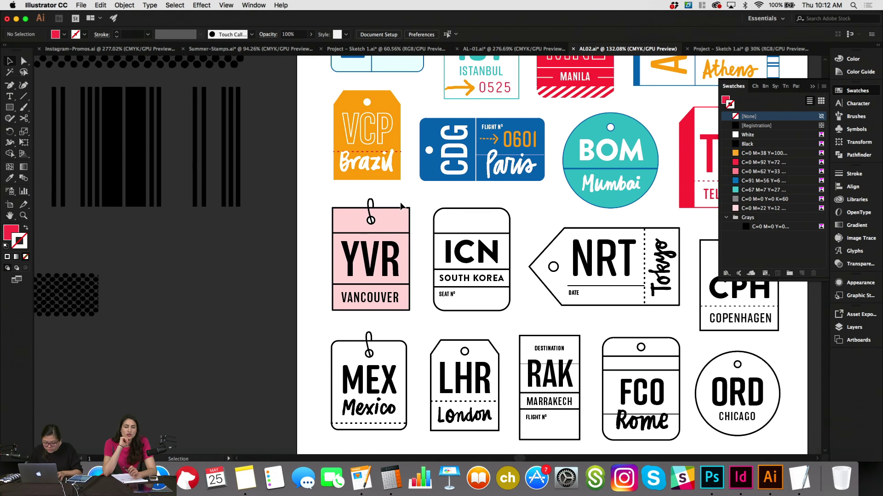
{"action": "left_click", "coordinate": [349, 212]}
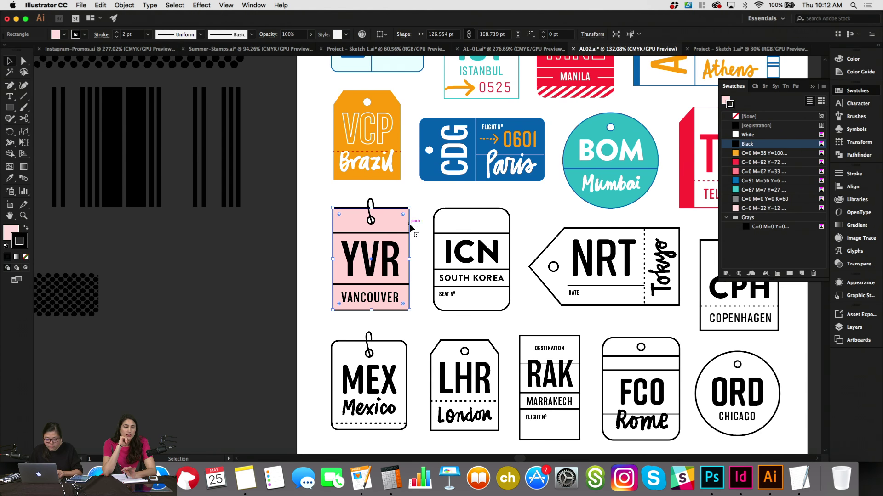
{"action": "left_click", "coordinate": [400, 288], "text": "shift"}
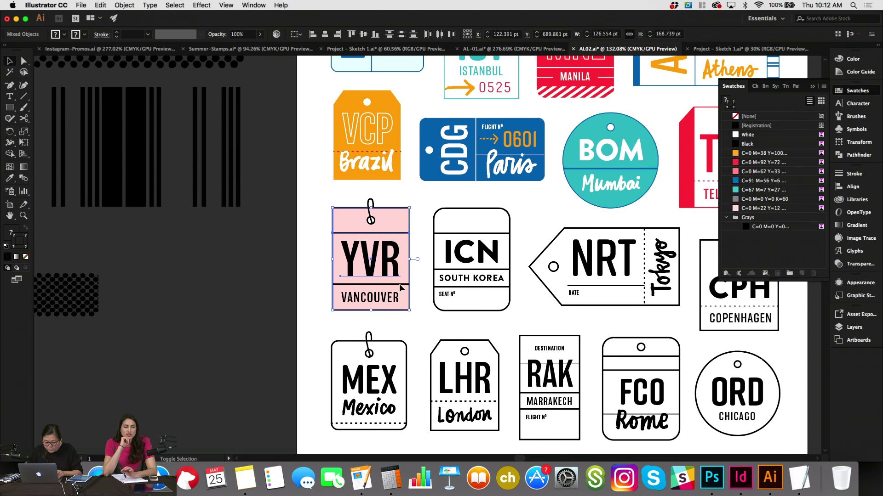
{"action": "key", "text": "super+shift+a"}
{"action": "scroll", "coordinate": [393, 216], "scroll_direction": "right", "scroll_amount": 4}
{"action": "scroll", "coordinate": [393, 216], "scroll_direction": "down", "scroll_amount": 1}
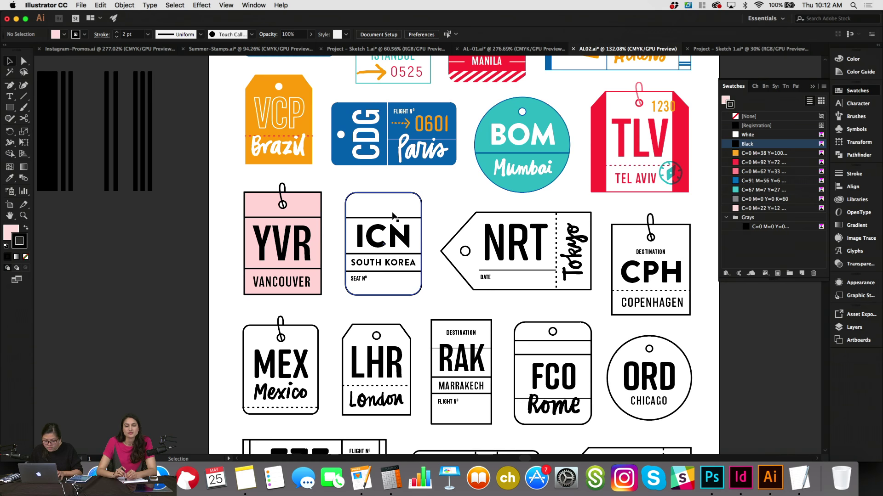
{"action": "scroll", "coordinate": [254, 209], "scroll_direction": "down", "scroll_amount": 4}
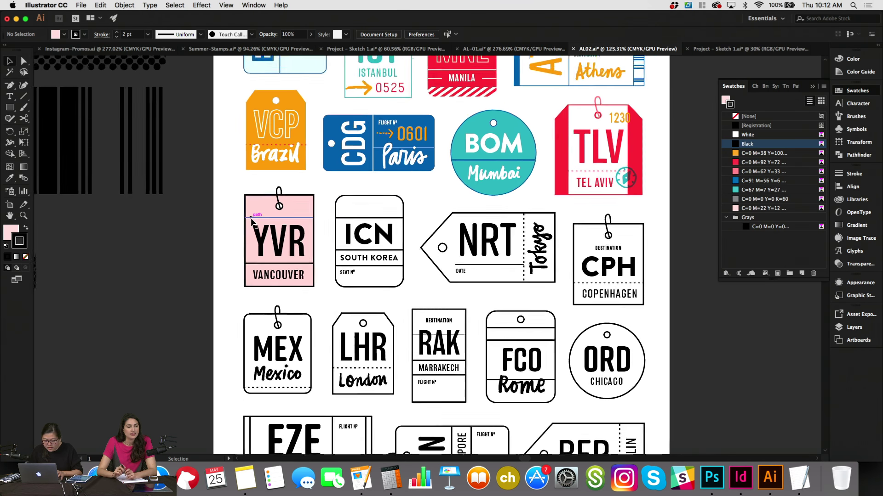
{"action": "scroll", "coordinate": [252, 223], "scroll_direction": "down", "scroll_amount": 2}
{"action": "scroll", "coordinate": [252, 223], "scroll_direction": "right", "scroll_amount": 1}
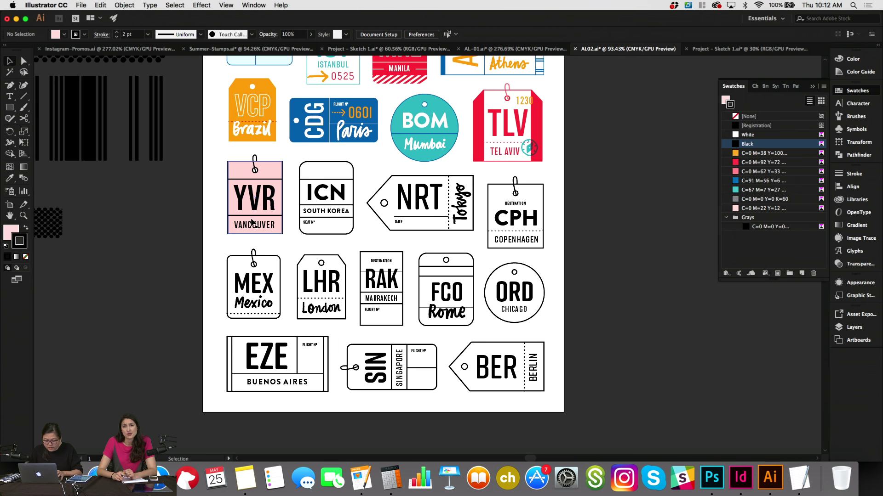
Delete the upper of the two divider lines beneath the hole on the FCO tag.
{"action": "left_click", "coordinate": [462, 270]}
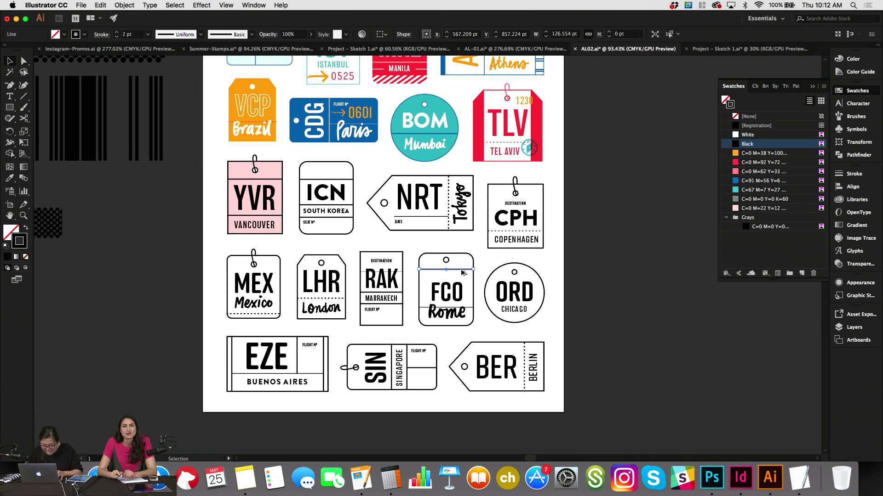
{"action": "left_click_drag", "start_coordinate": [462, 273], "coordinate": [462, 281]}
{"action": "key", "text": "Delete"}
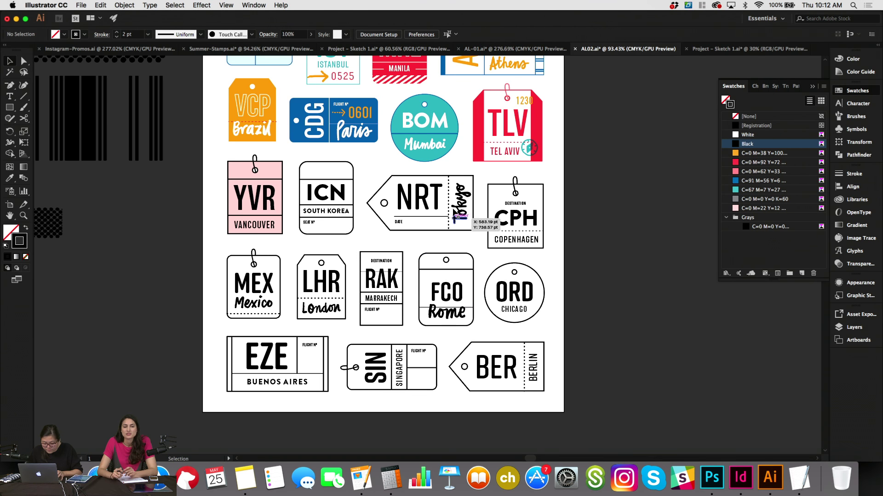
Copy the DESTINATION label from the CPH tag to above the FCO code, and centre the FCO tag's parts horizontally.
{"action": "scroll", "coordinate": [454, 212], "scroll_direction": "up", "scroll_amount": 2}
{"action": "scroll", "coordinate": [458, 216], "scroll_direction": "up", "scroll_amount": 1}
{"action": "left_click", "coordinate": [510, 229]}
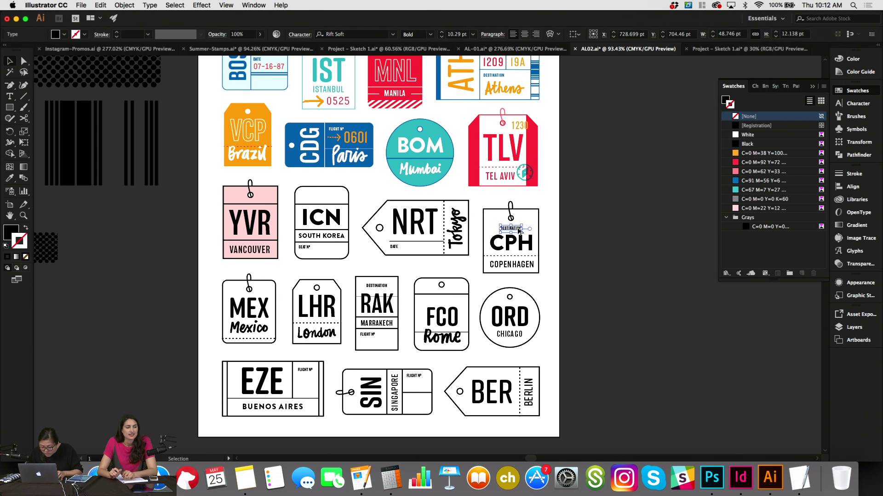
{"action": "left_click_drag", "start_coordinate": [492, 261], "coordinate": [441, 285]}
{"action": "left_click", "coordinate": [441, 285], "text": "shift"}
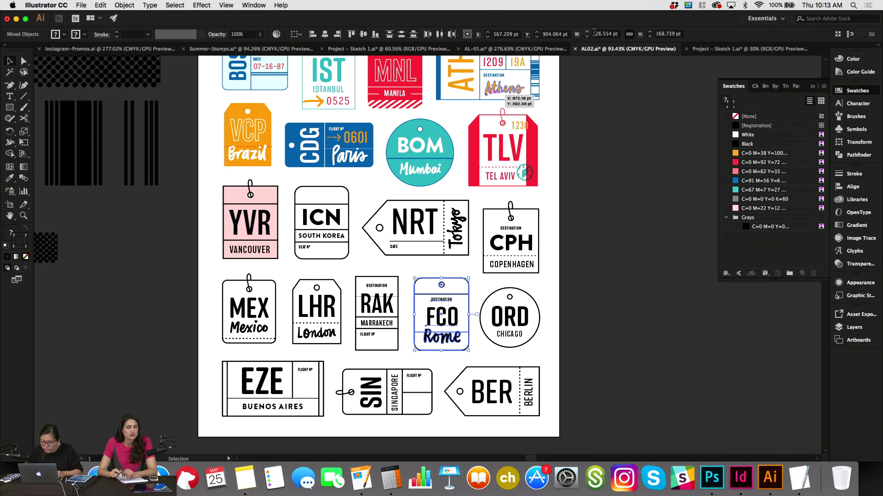
{"action": "left_click", "coordinate": [324, 35]}
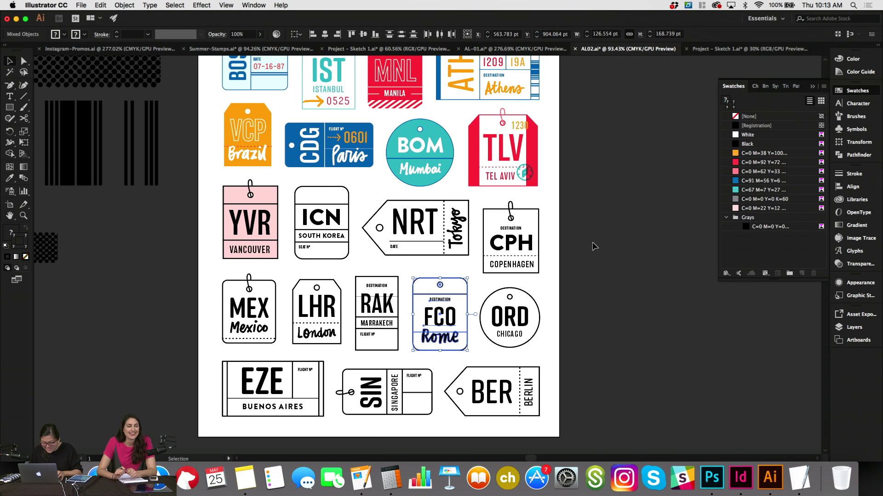
{"action": "left_click", "coordinate": [583, 304]}
Enlarge the ORD tag's circle to about 152 pt across and centre the hole, code and CHICAGO horizontally with it.
{"action": "scroll", "coordinate": [583, 305], "scroll_direction": "down", "scroll_amount": 1}
{"action": "scroll", "coordinate": [583, 303], "scroll_direction": "down", "scroll_amount": 1}
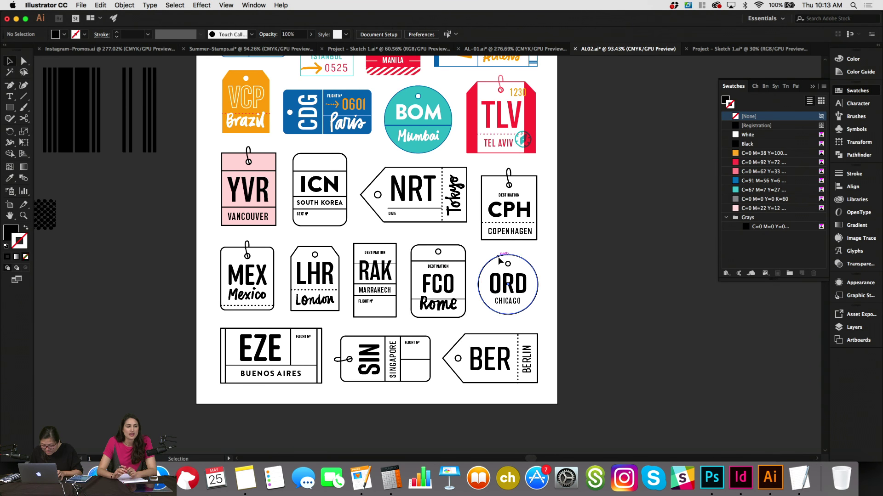
{"action": "left_click", "coordinate": [508, 315]}
{"action": "left_click_drag", "start_coordinate": [508, 315], "coordinate": [508, 321]}
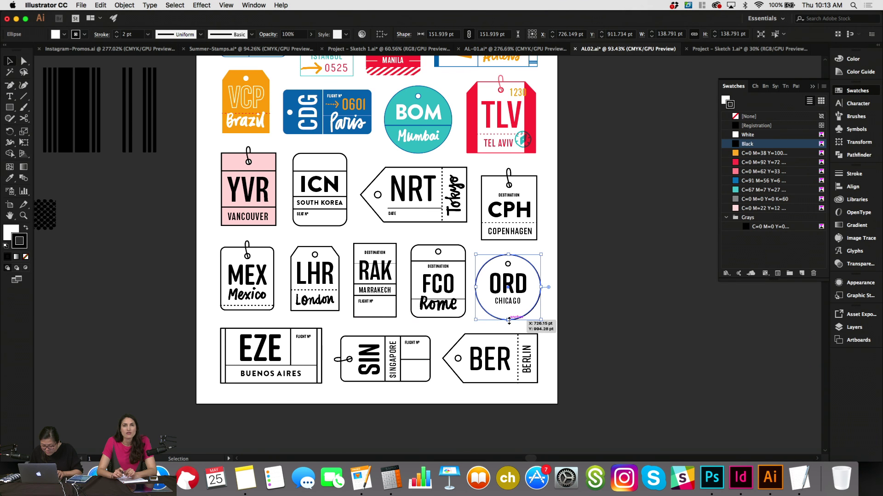
{"action": "left_click", "coordinate": [512, 285]}
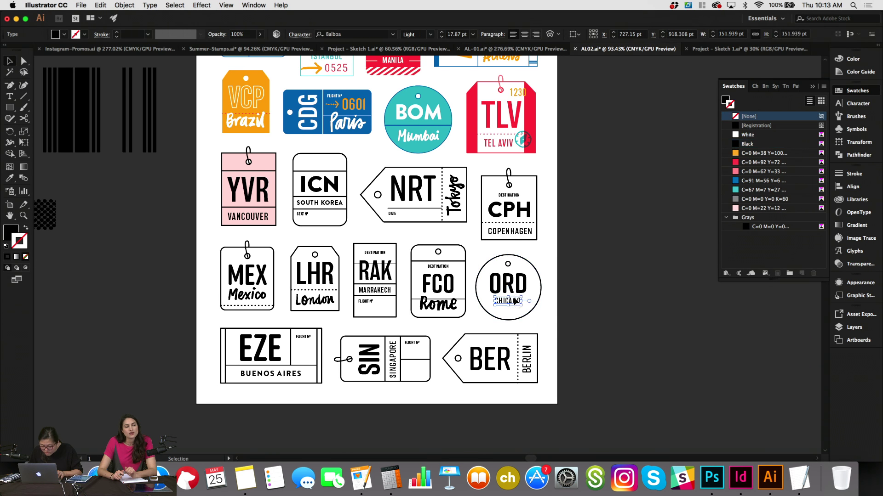
{"action": "left_click", "coordinate": [510, 313], "text": "shift"}
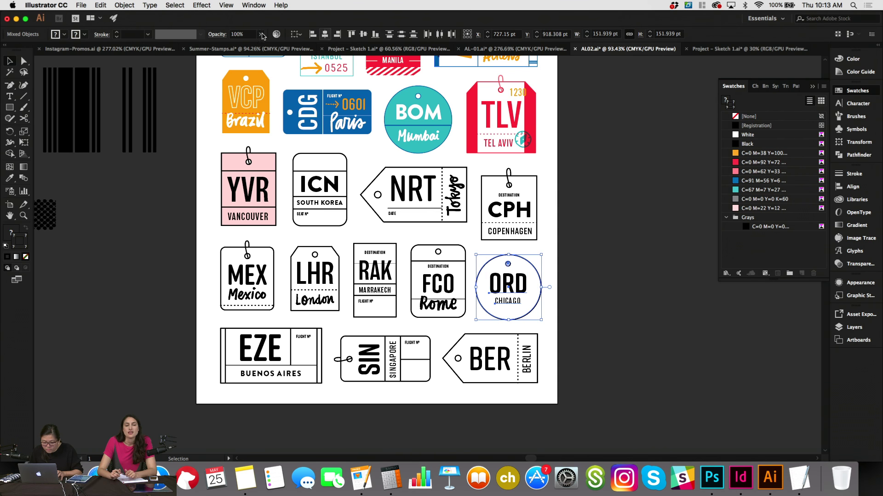
{"action": "left_click", "coordinate": [324, 34]}
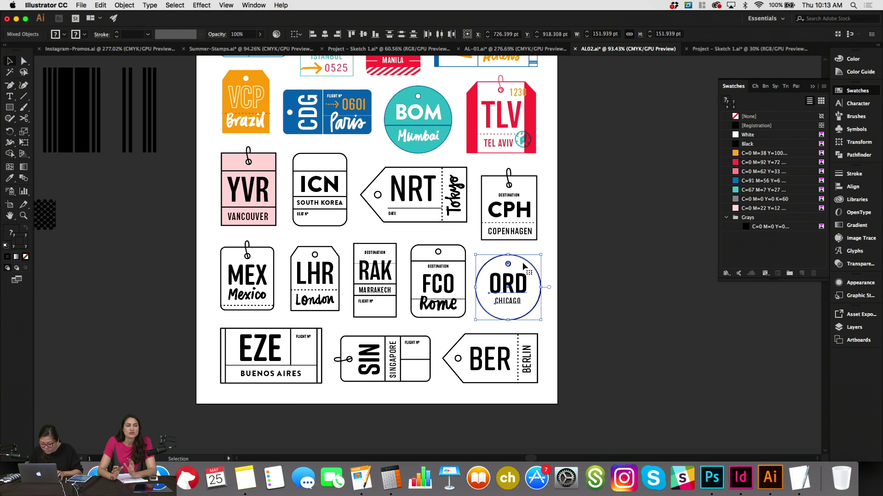
Shift the ORD code and CHICAGO slightly lower inside the circle and scale both texts up a little together.
{"action": "left_click", "coordinate": [512, 291], "text": "shift"}
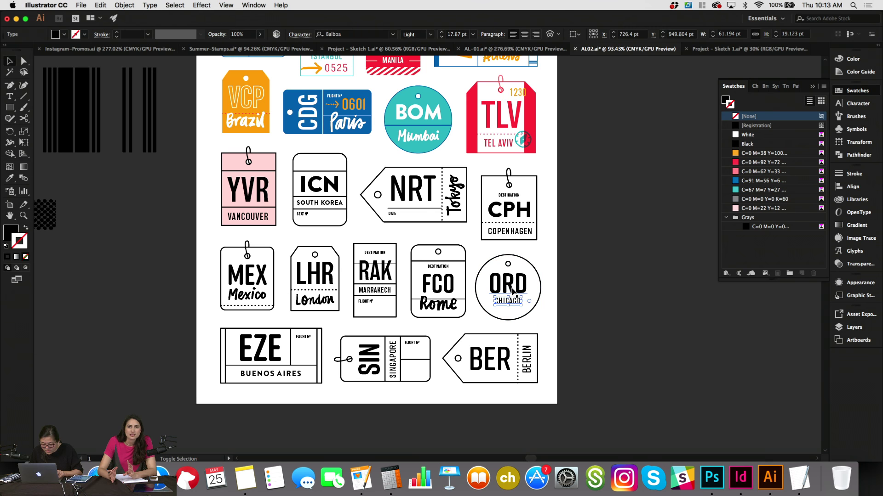
{"action": "left_click_drag", "start_coordinate": [512, 291], "coordinate": [513, 296]}
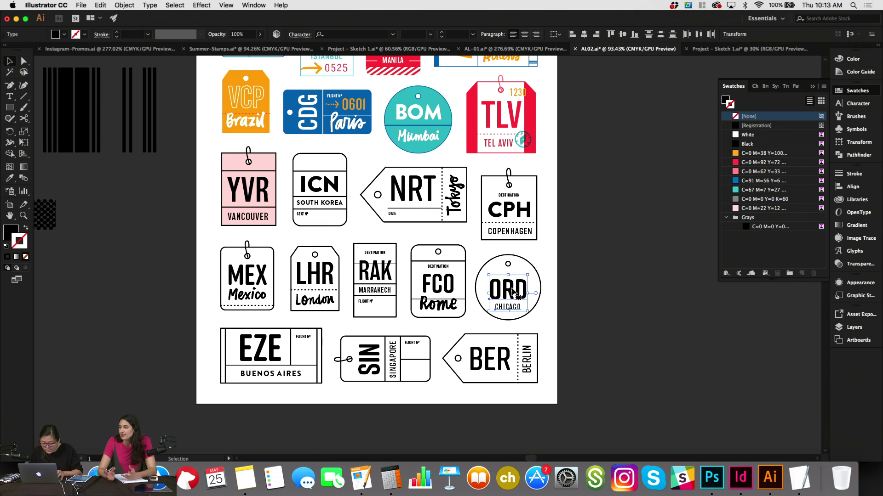
{"action": "key", "text": "shift+Up"}
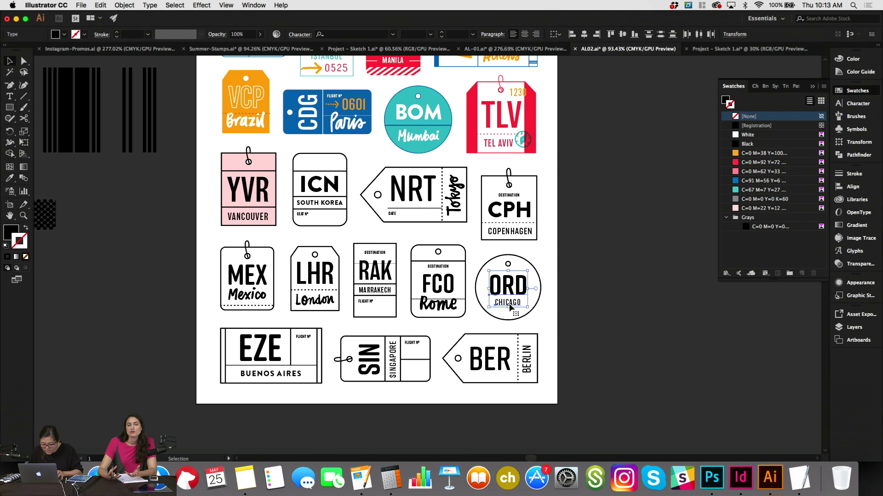
{"action": "left_click_drag", "start_coordinate": [509, 308], "coordinate": [508, 313]}
{"action": "left_click", "coordinate": [576, 276]}
{"action": "scroll", "coordinate": [577, 275], "scroll_direction": "up", "scroll_amount": 5}
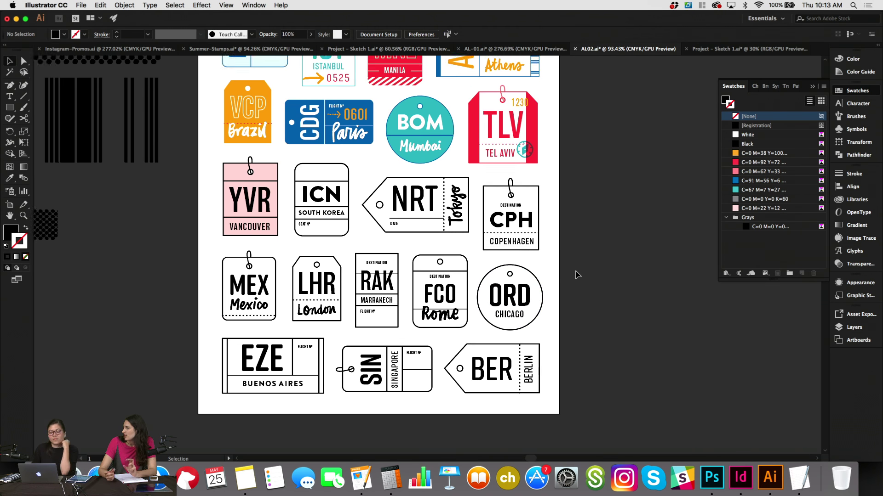
{"action": "scroll", "coordinate": [577, 274], "scroll_direction": "up", "scroll_amount": 2}
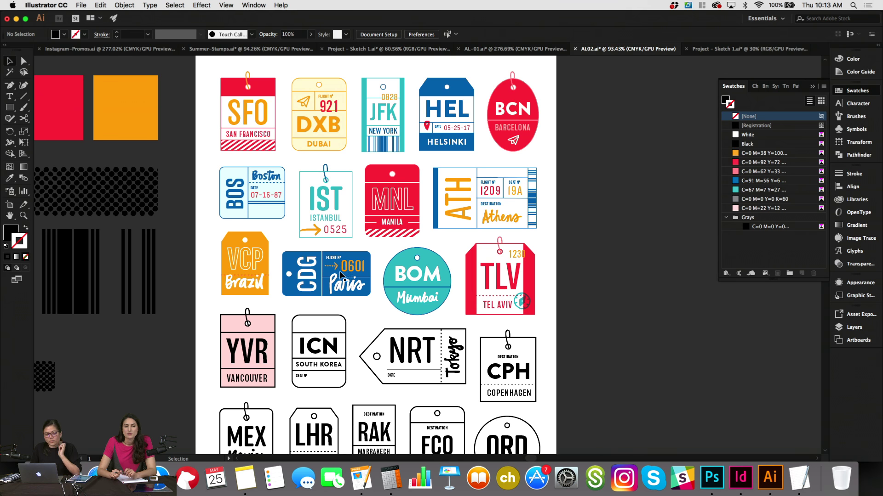
{"action": "left_click", "coordinate": [258, 331]}
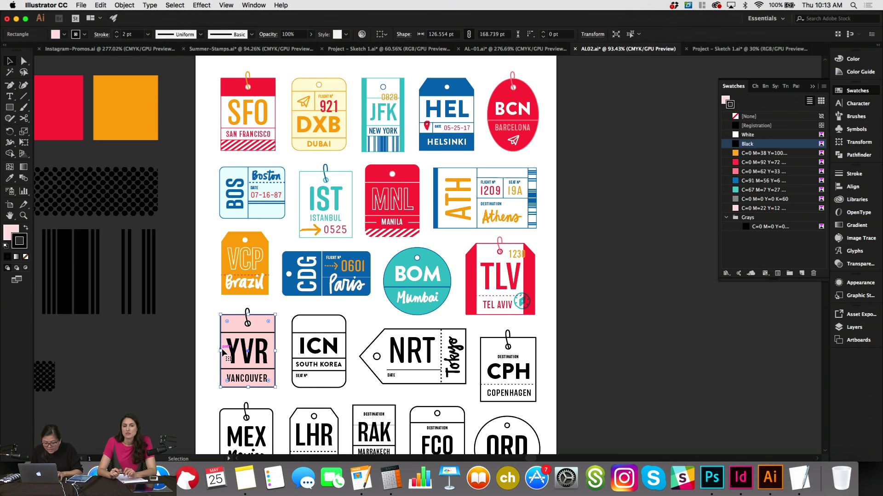
{"action": "scroll", "coordinate": [222, 351], "scroll_direction": "left", "scroll_amount": 3}
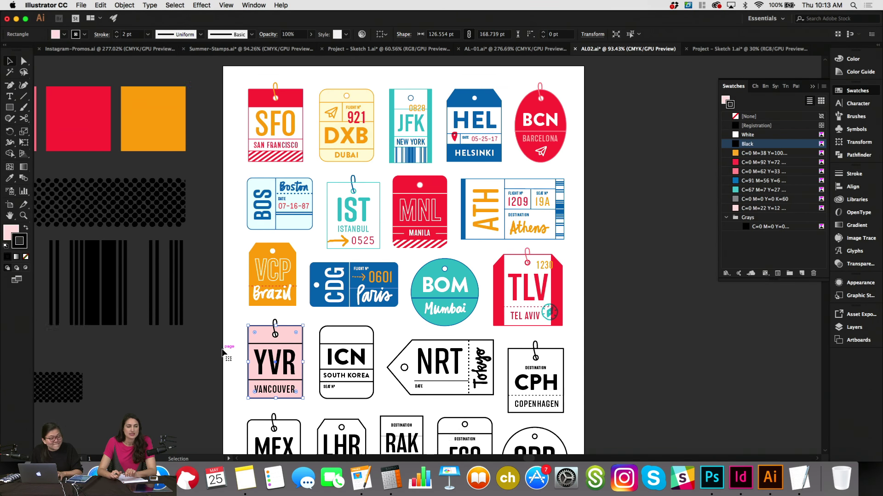
{"action": "scroll", "coordinate": [222, 352], "scroll_direction": "up", "scroll_amount": 5}
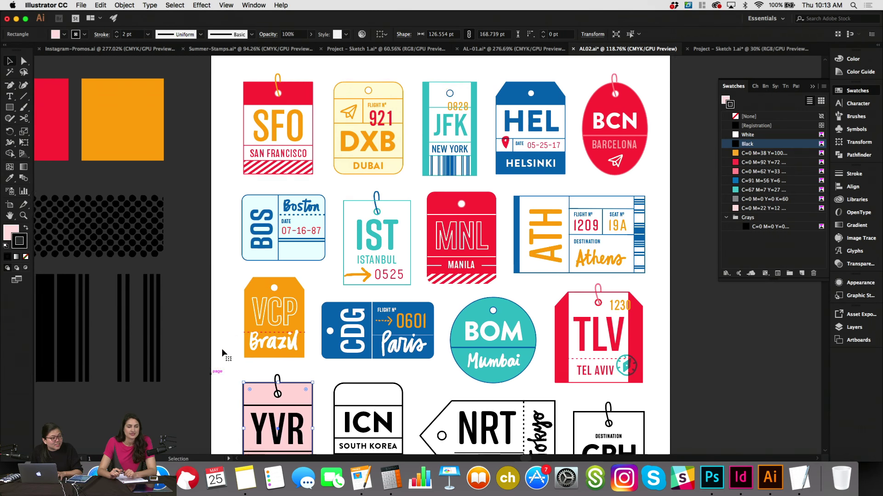
{"action": "scroll", "coordinate": [222, 352], "scroll_direction": "right", "scroll_amount": 3}
{"action": "scroll", "coordinate": [222, 351], "scroll_direction": "up", "scroll_amount": 2}
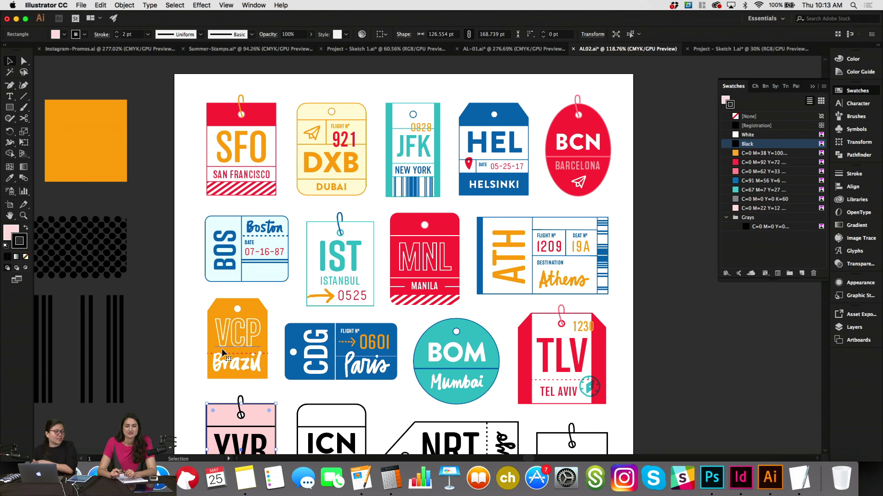
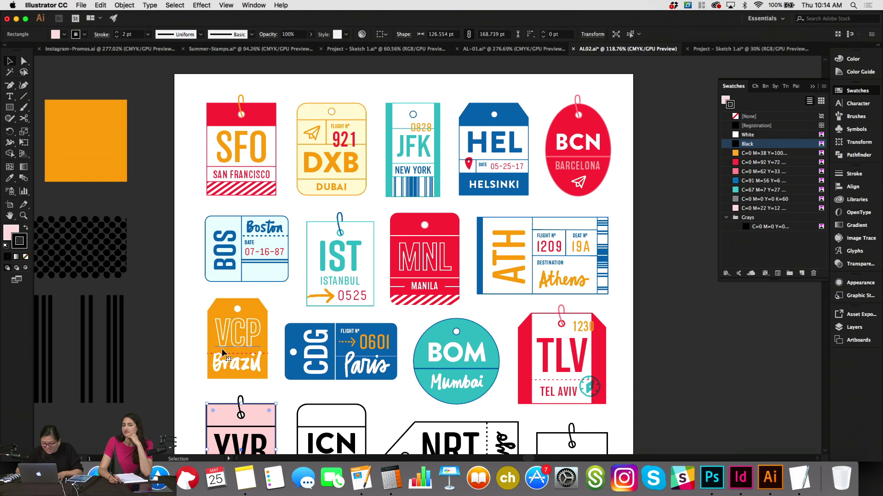
Change the small SEAT Nº label at the bottom of the ICN tag to DATE.
{"action": "scroll", "coordinate": [322, 276], "scroll_direction": "down", "scroll_amount": 5}
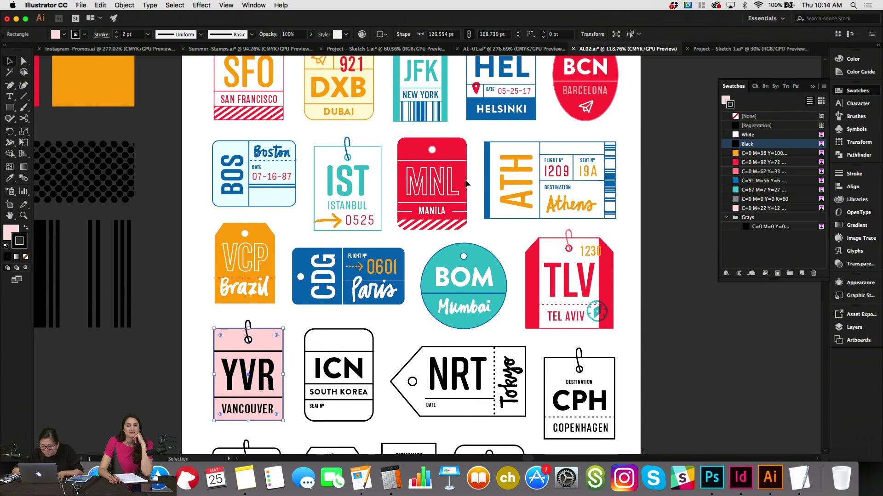
{"action": "key", "text": "t"}
{"action": "triple_click", "coordinate": [317, 405]}
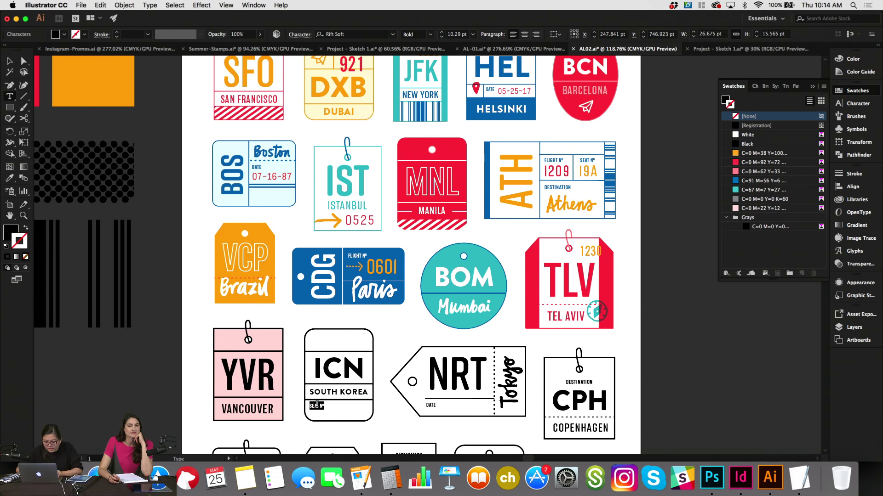
{"action": "key", "text": "Escape"}
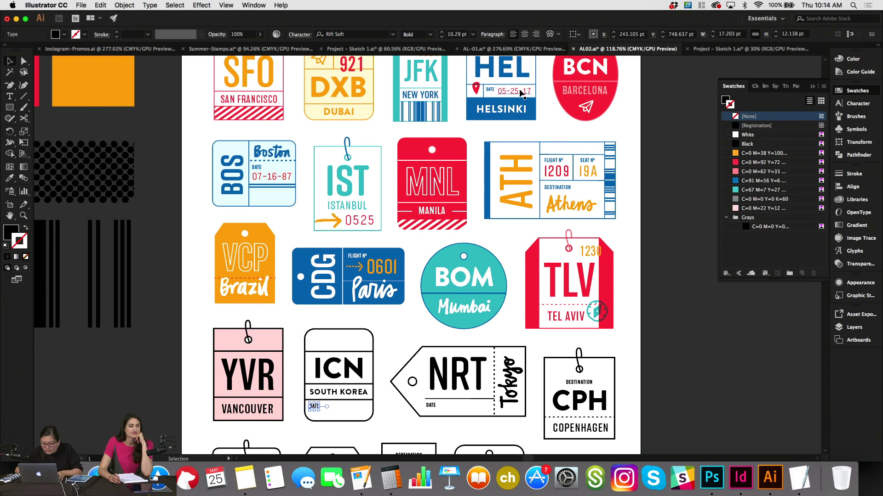
Copy the red 05-25-17 date from the HEL tag to beside the ICN tag's DATE label and nudge it into place.
{"action": "left_click_drag", "start_coordinate": [521, 93], "coordinate": [364, 414]}
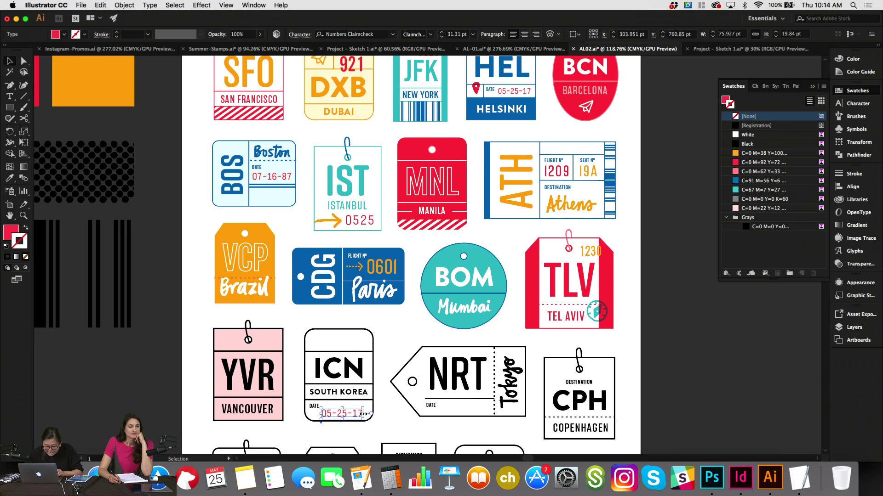
{"action": "key", "text": "Up"}
{"action": "key", "text": "Up"}
{"action": "key", "text": "Up"}
{"action": "key", "text": "Up"}
{"action": "key", "text": "Up"}
{"action": "key", "text": "Up"}
{"action": "key", "text": "Right"}
{"action": "key", "text": "Right"}
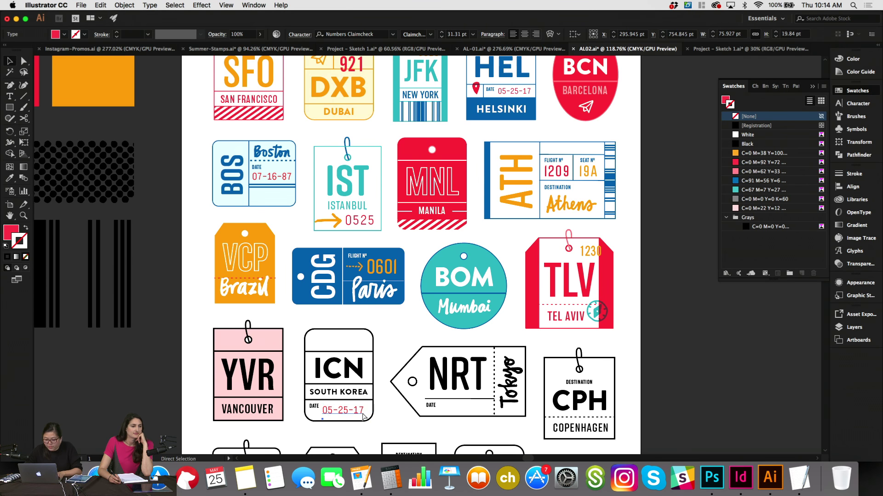
Change the ICN tag's date to 07-16-17 and enlarge the text slightly to 33.43 pt.
{"action": "key", "text": "super+="}
{"action": "double_click", "coordinate": [431, 256]}
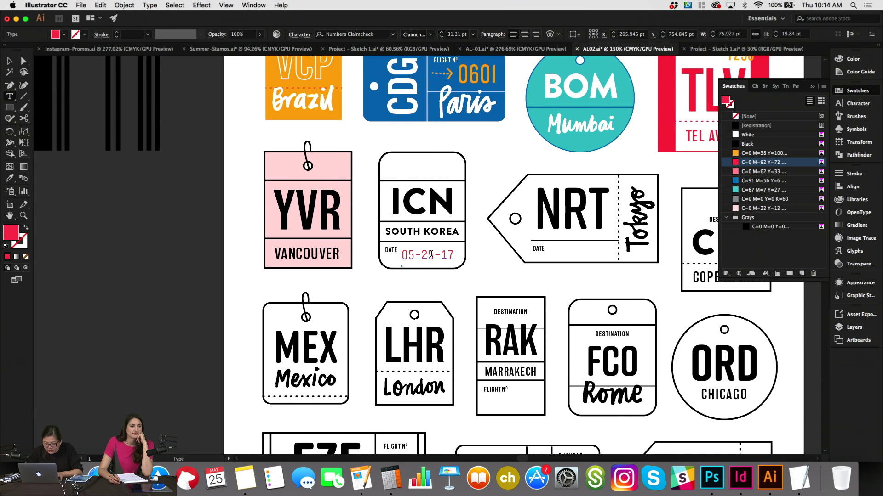
{"action": "left_click_drag", "start_coordinate": [432, 254], "coordinate": [379, 251]}
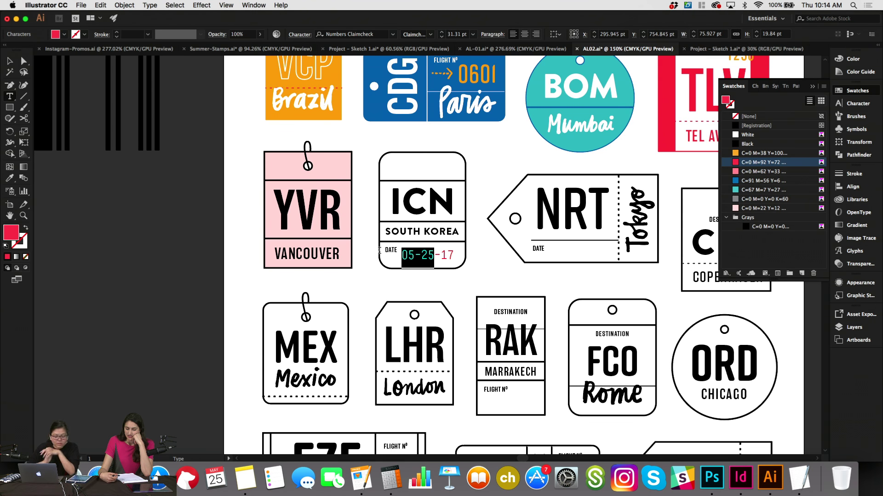
{"action": "type", "text": "07"}
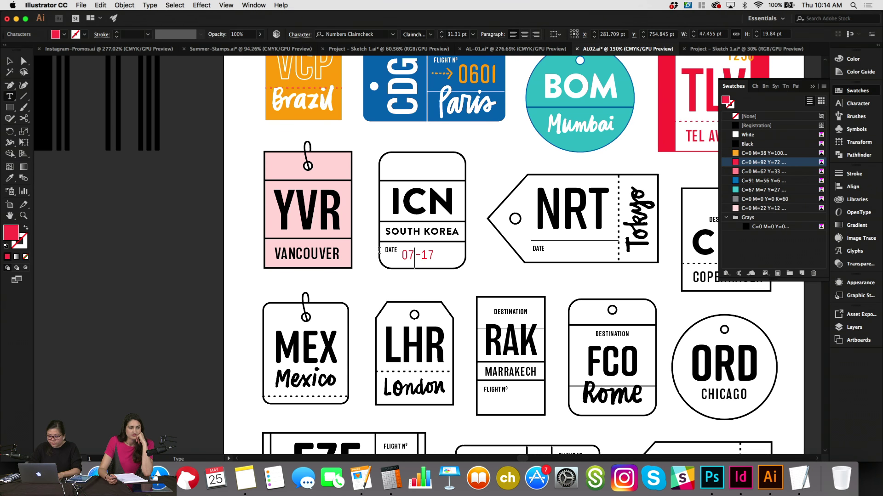
{"action": "type", "text": "-16"}
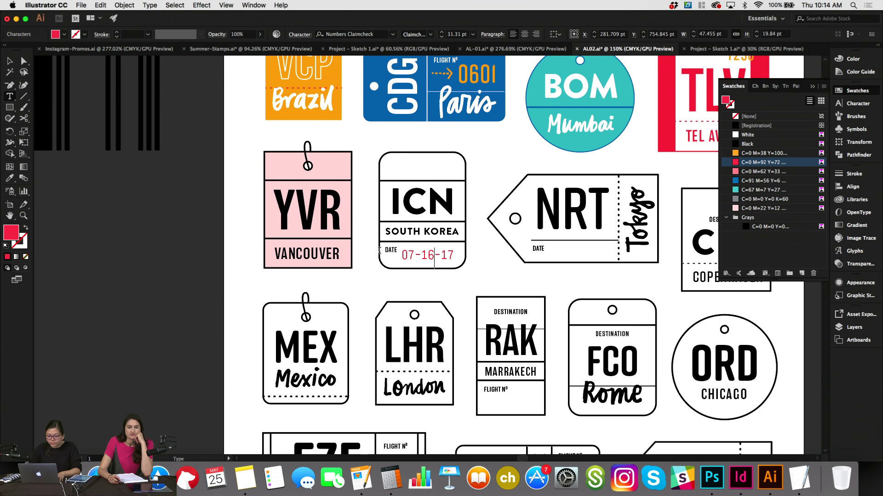
{"action": "key", "text": "Escape"}
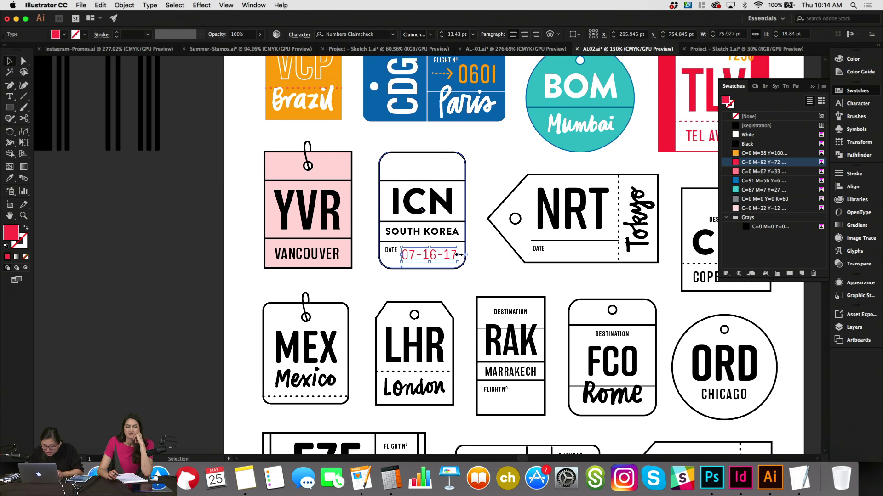
{"action": "left_click", "coordinate": [457, 133]}
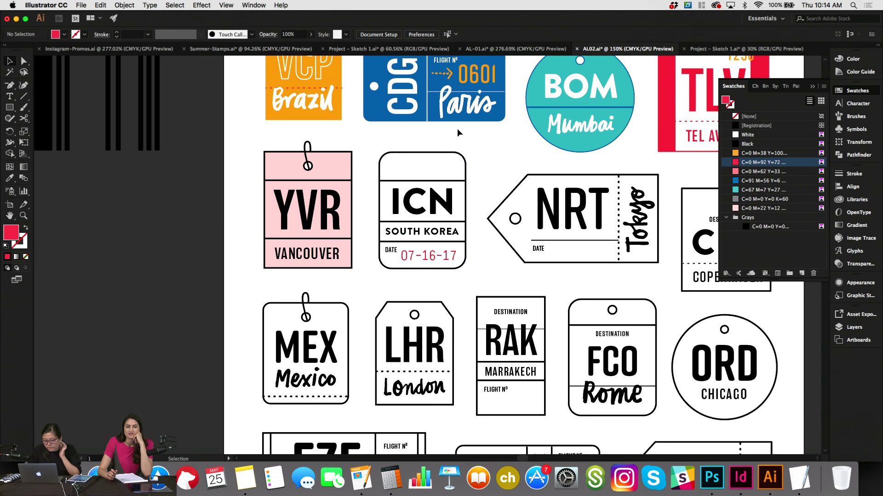
Set the stroke of the YVR tag's outline and its two divider lines to 1 pt.
{"action": "left_click", "coordinate": [325, 165]}
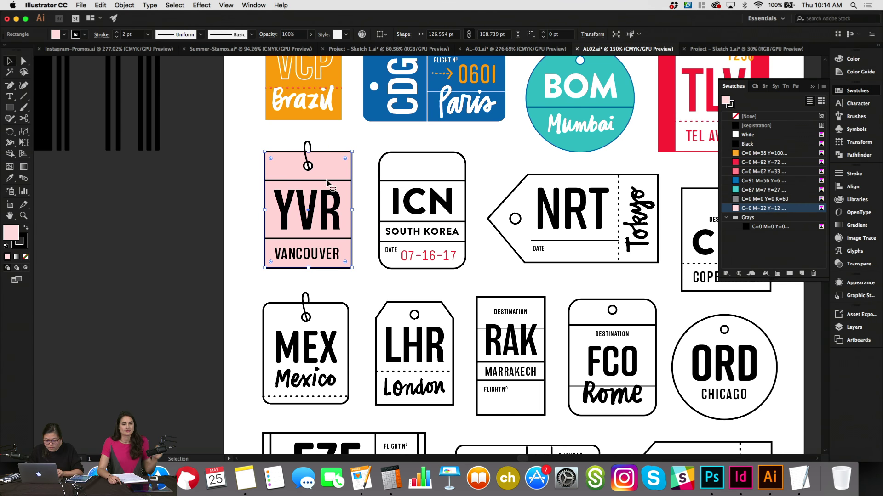
{"action": "left_click", "coordinate": [341, 246], "text": "shift"}
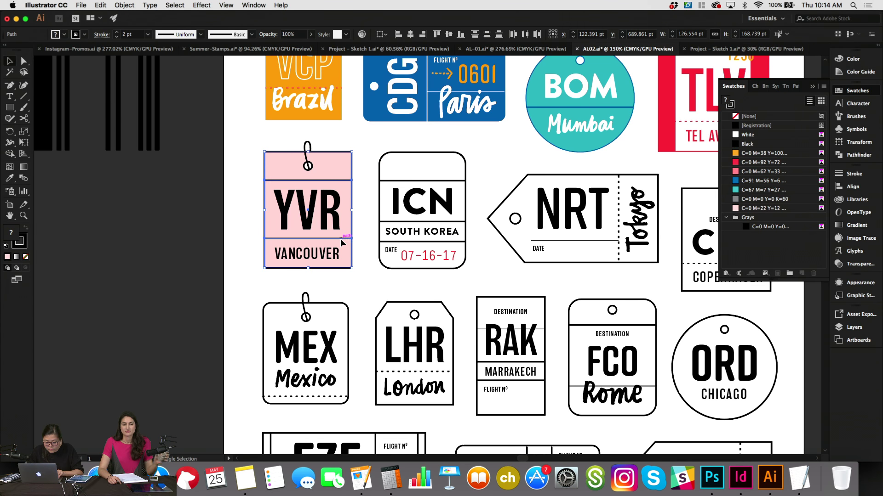
{"action": "left_click", "coordinate": [131, 35]}
{"action": "type", "text": "1"}
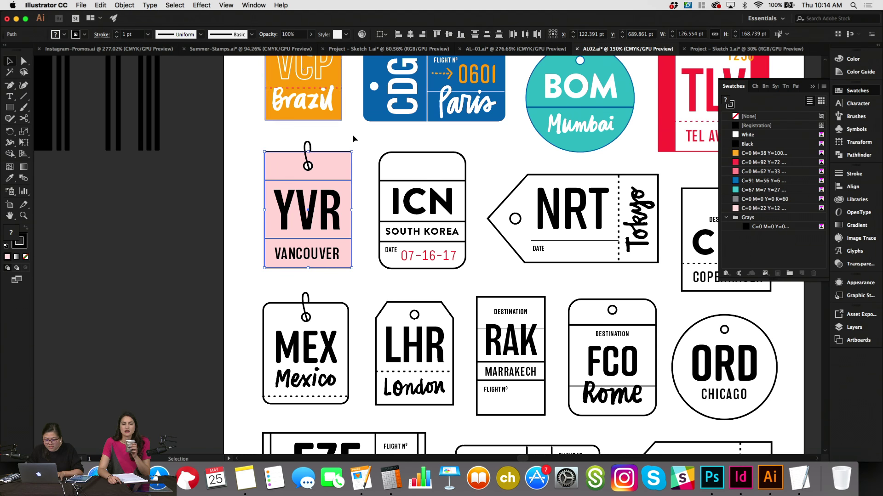
{"action": "left_click", "coordinate": [352, 135]}
Set the stroke of the hole on the YVR tag to 1 pt.
{"action": "left_click", "coordinate": [312, 169]}
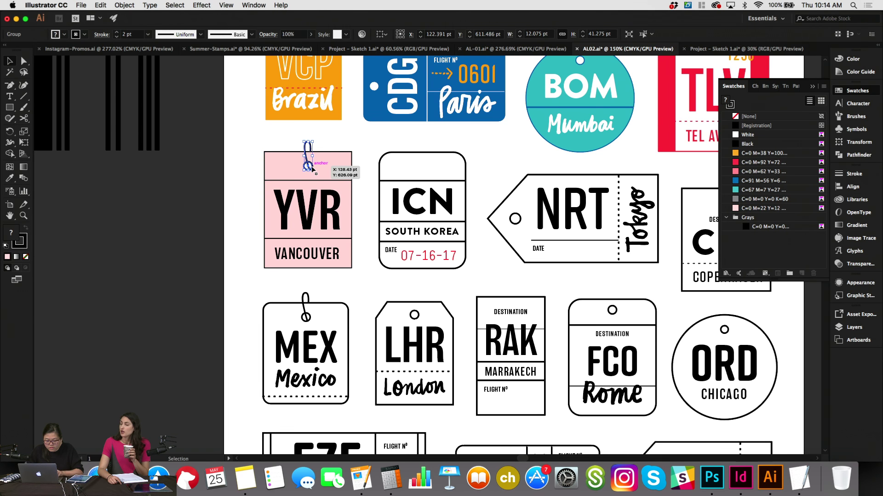
{"action": "left_click", "coordinate": [291, 119]}
{"action": "left_click", "coordinate": [292, 134]}
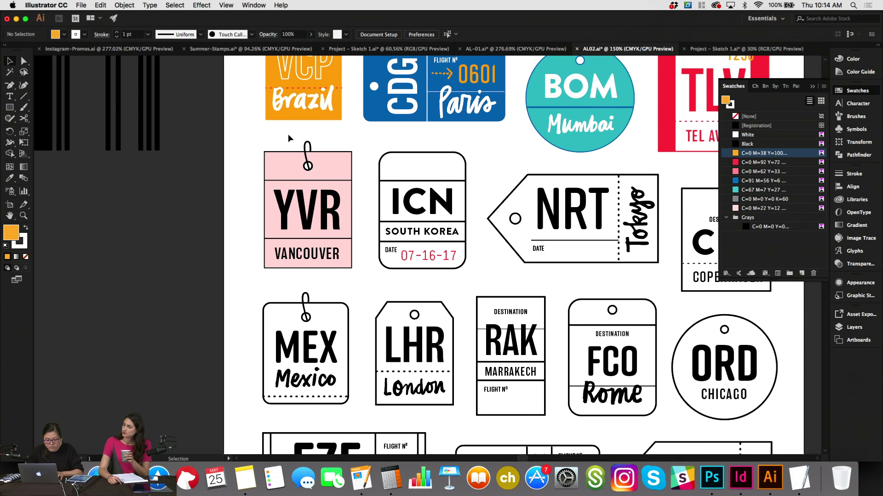
{"action": "left_click", "coordinate": [308, 166]}
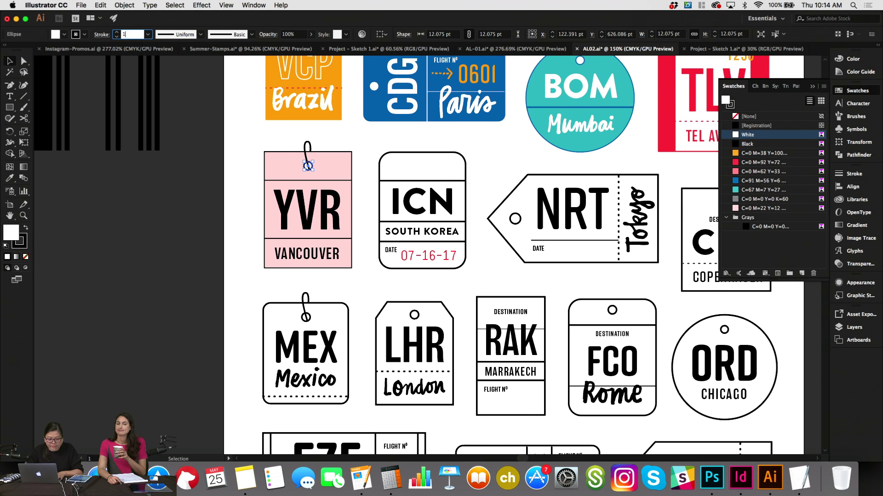
{"action": "left_click", "coordinate": [208, 137]}
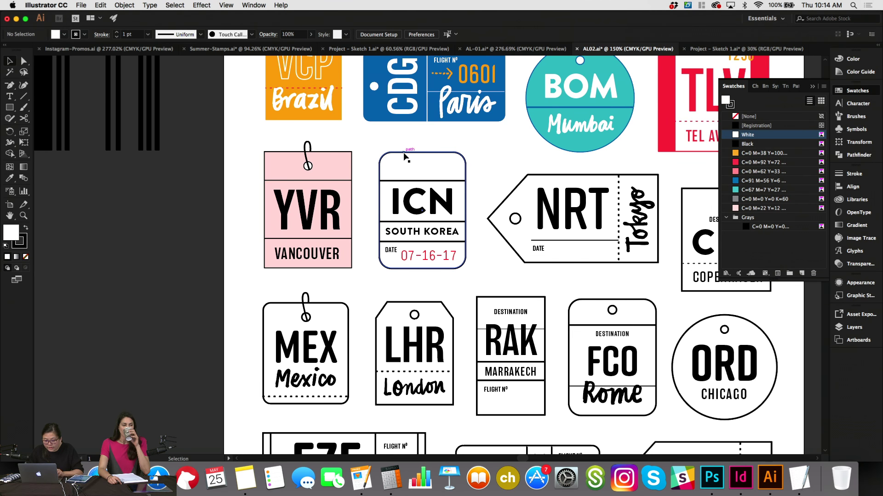
Set the stroke of the ICN tag's outline and divider lines to 1 pt.
{"action": "left_click", "coordinate": [405, 159]}
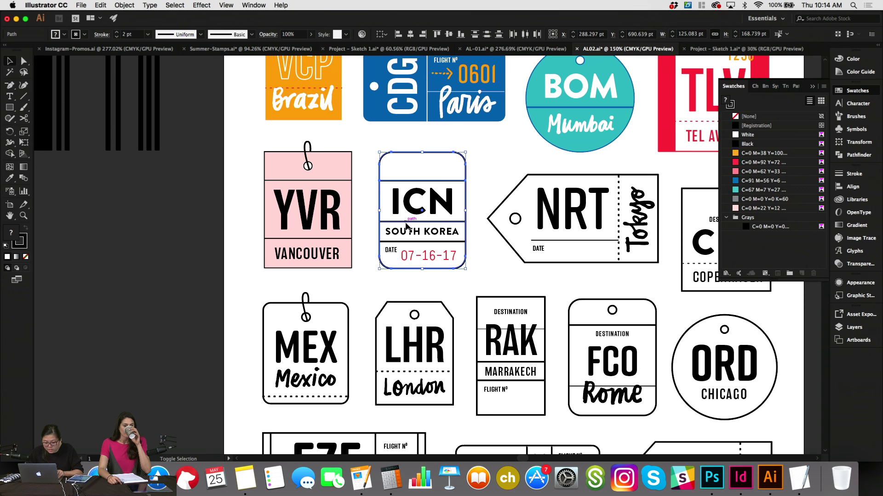
{"action": "left_click", "coordinate": [140, 36]}
{"action": "type", "text": "1"}
{"action": "key", "text": "Return"}
{"action": "left_click", "coordinate": [495, 159]}
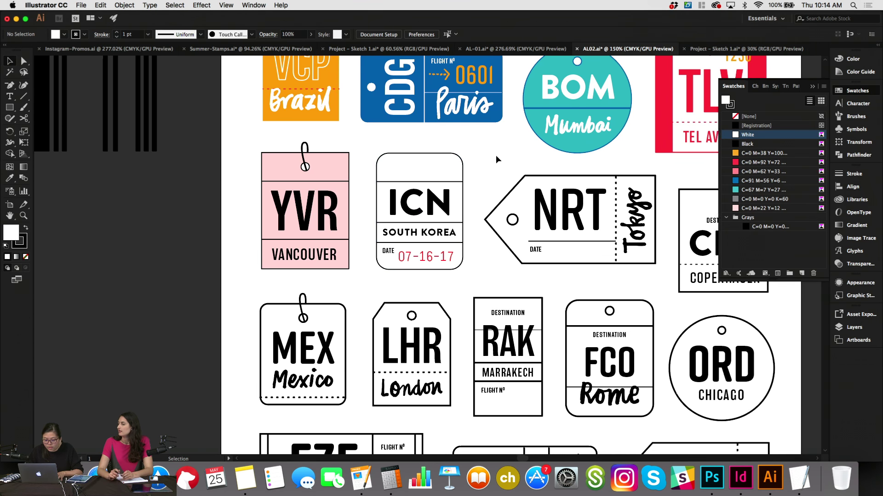
Set the stroke of the NRT tag's grouped outline and hole to 1 pt.
{"action": "scroll", "coordinate": [495, 159], "scroll_direction": "right", "scroll_amount": 2}
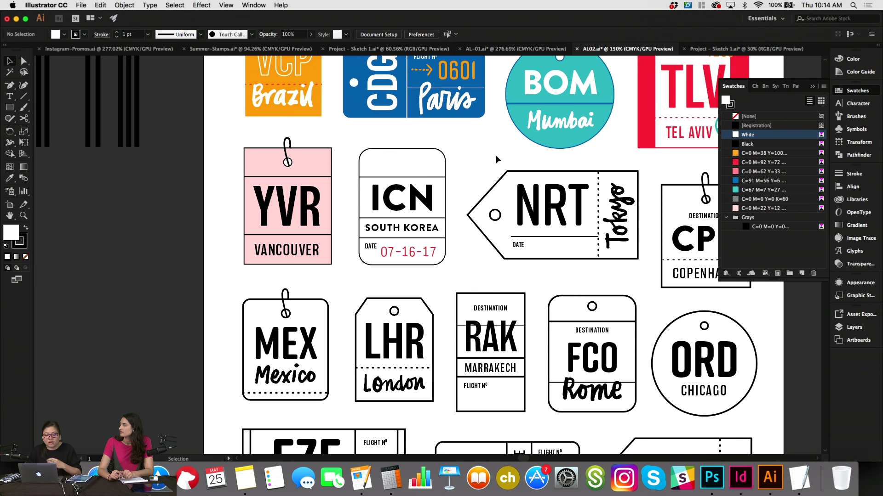
{"action": "left_click", "coordinate": [504, 174]}
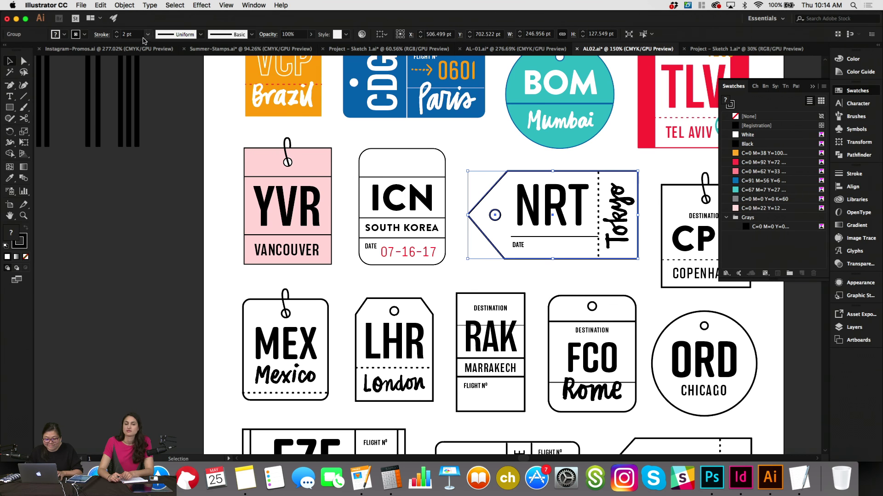
{"action": "left_click", "coordinate": [491, 160]}
{"action": "scroll", "coordinate": [491, 160], "scroll_direction": "right", "scroll_amount": 2}
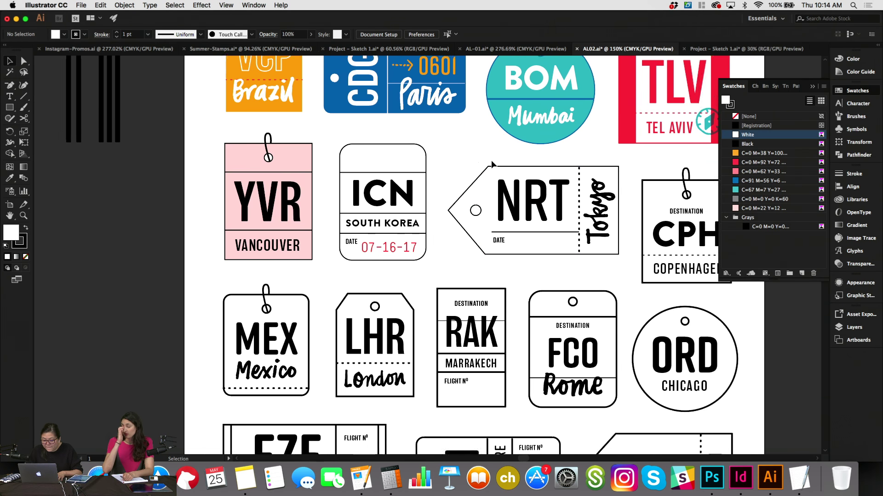
Set the stroke of the CPH tag's rectangular outline to 1 pt.
{"action": "scroll", "coordinate": [492, 164], "scroll_direction": "right", "scroll_amount": 4}
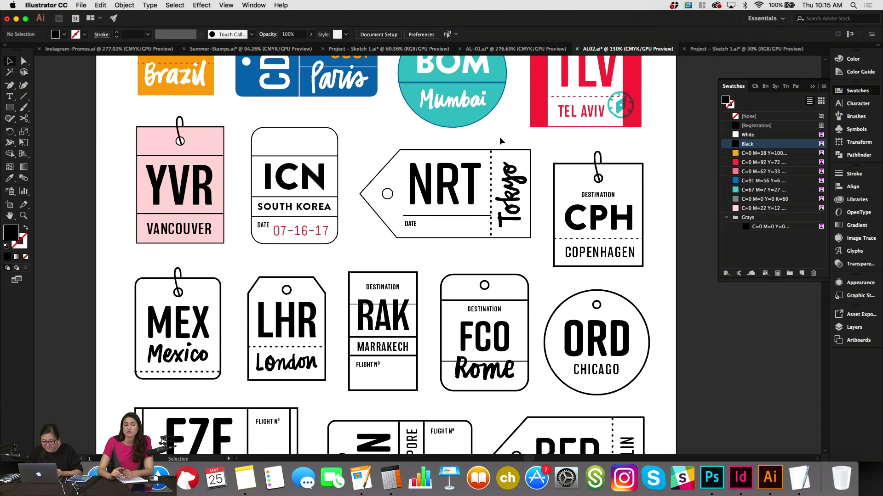
{"action": "scroll", "coordinate": [499, 136], "scroll_direction": "right", "scroll_amount": 2}
{"action": "left_click", "coordinate": [515, 165]}
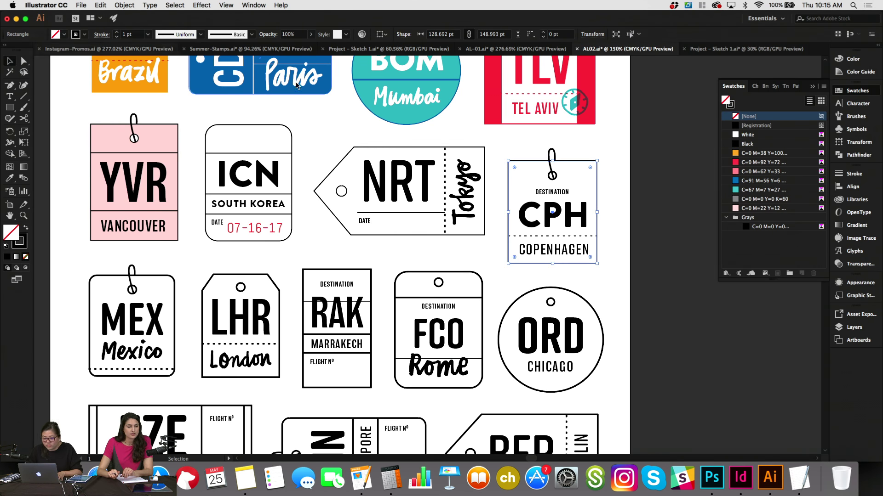
{"action": "left_click", "coordinate": [583, 148]}
Set the stroke of the hole on the CPH tag to 1 pt.
{"action": "left_click", "coordinate": [554, 177]}
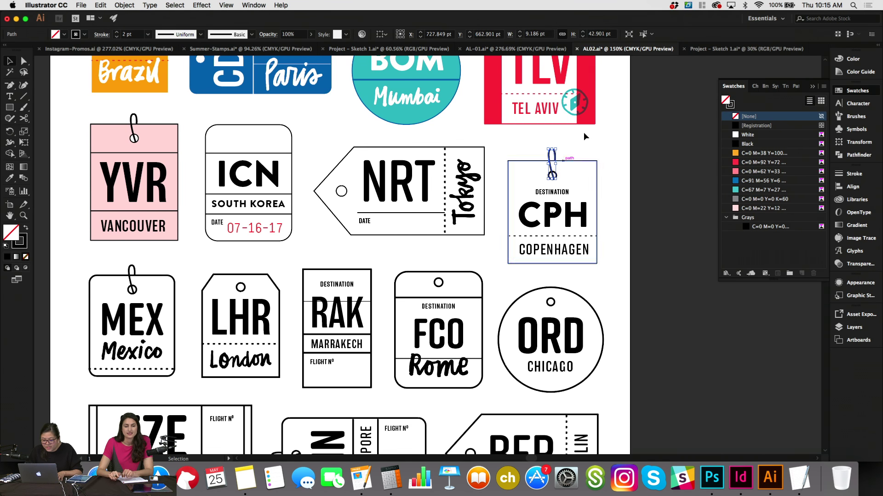
{"action": "left_click", "coordinate": [585, 135]}
{"action": "left_click", "coordinate": [551, 178]}
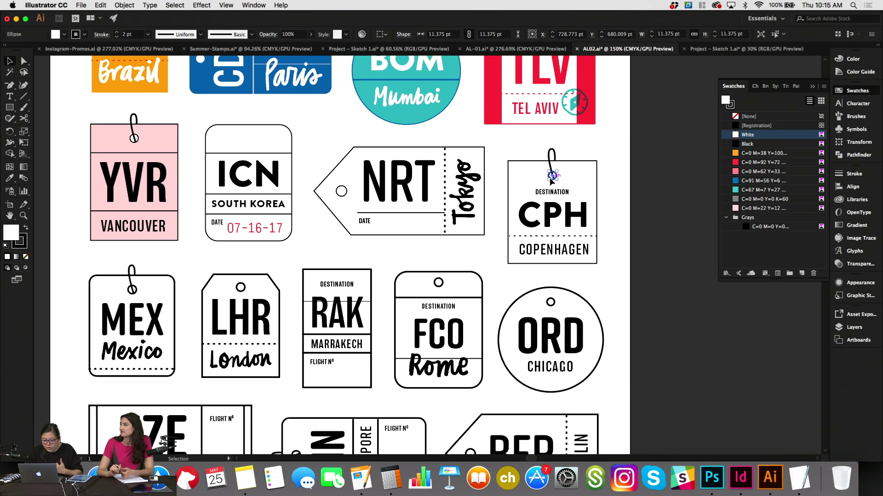
{"action": "left_click", "coordinate": [116, 36]}
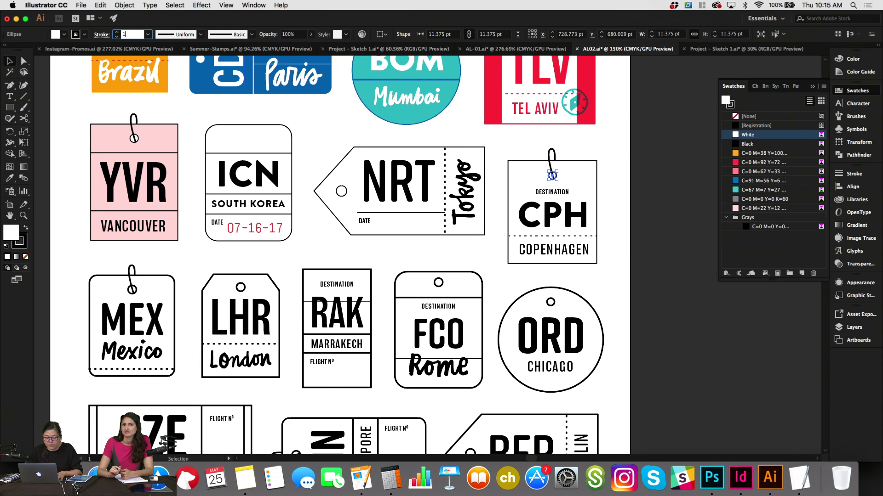
{"action": "left_click", "coordinate": [300, 120]}
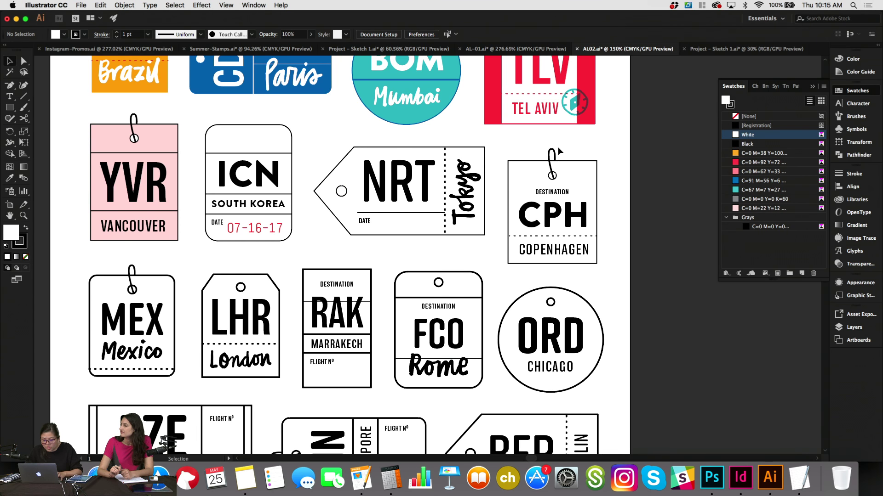
Swap the fill and stroke of the CPH letters so they are black outlines without a fill.
{"action": "scroll", "coordinate": [560, 146], "scroll_direction": "left", "scroll_amount": 3}
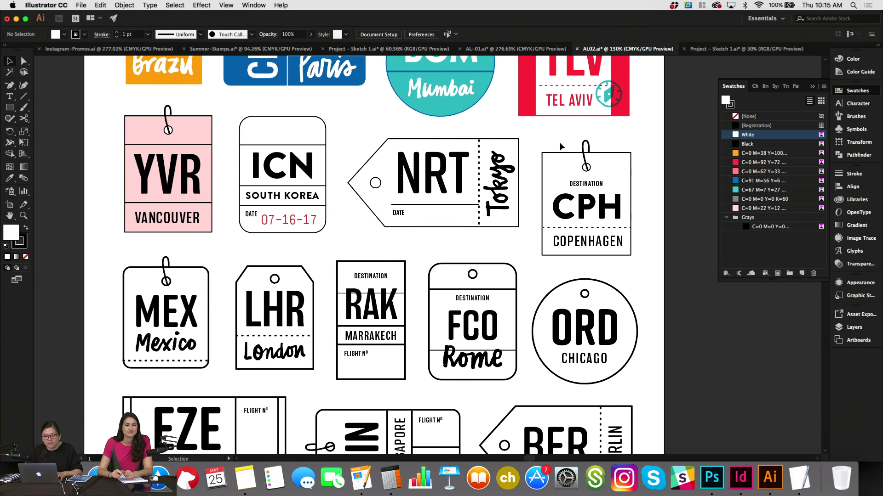
{"action": "scroll", "coordinate": [505, 136], "scroll_direction": "down", "scroll_amount": 5}
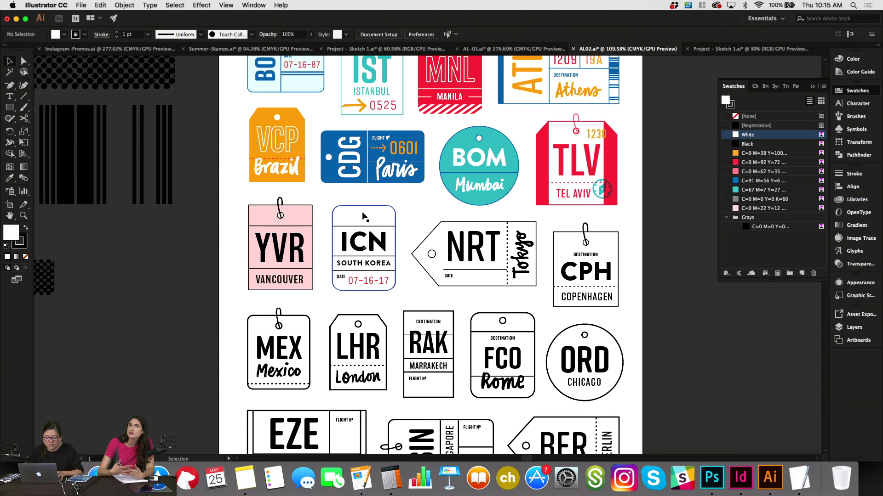
{"action": "scroll", "coordinate": [363, 217], "scroll_direction": "up", "scroll_amount": 3}
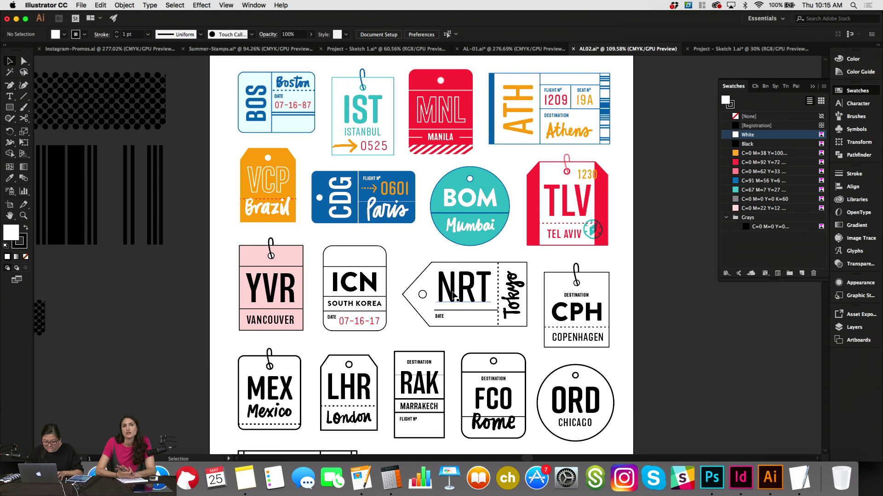
{"action": "left_click", "coordinate": [588, 314]}
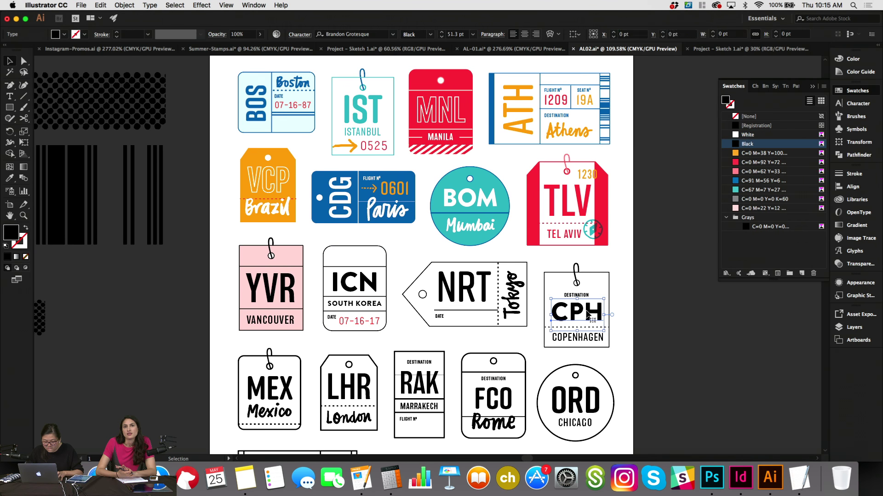
{"action": "left_click", "coordinate": [27, 230]}
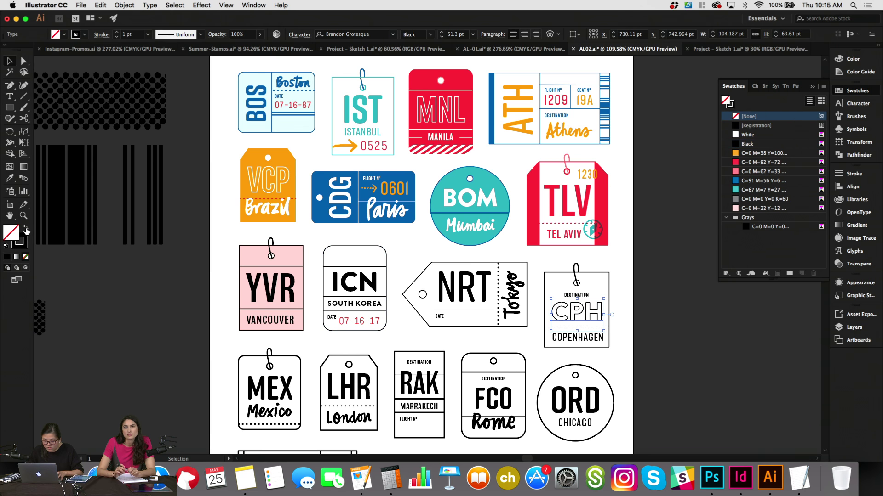
Fill the CPH tag's rectangle with the orange swatch (C=0 M=38 Y=100) and send it behind the tag's text and hole.
{"action": "scroll", "coordinate": [668, 276], "scroll_direction": "up", "scroll_amount": 3}
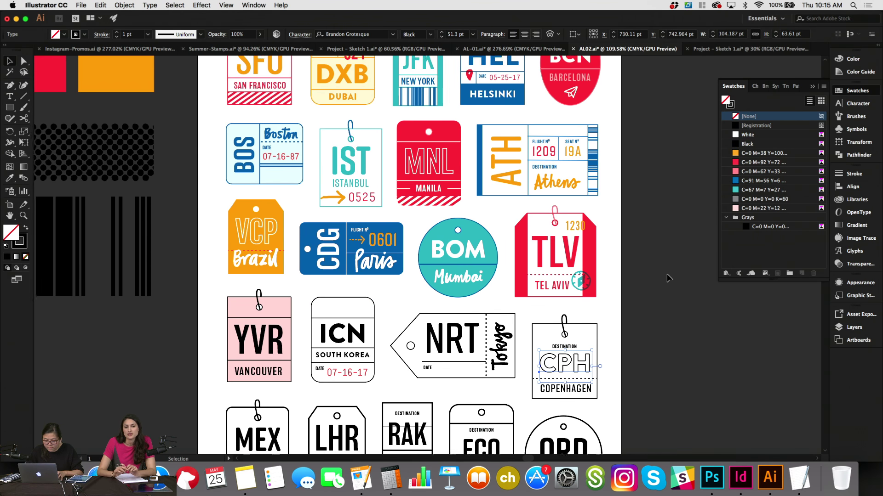
{"action": "scroll", "coordinate": [581, 277], "scroll_direction": "right", "scroll_amount": 1}
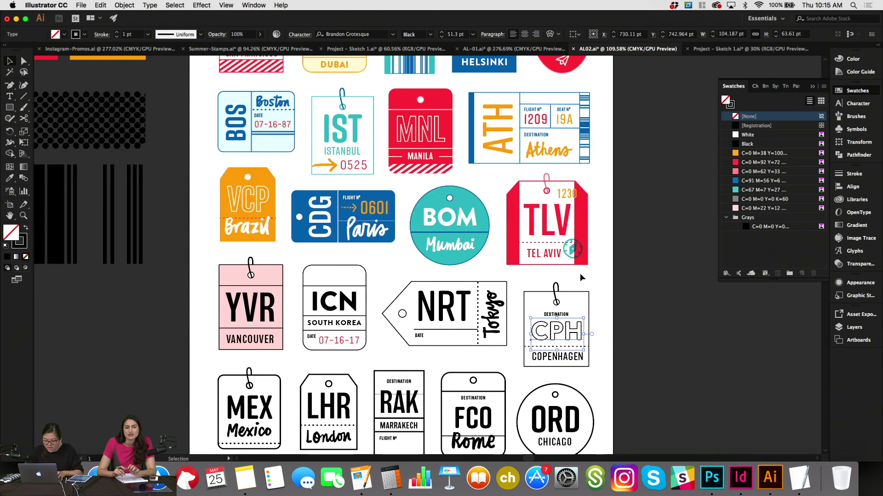
{"action": "left_click", "coordinate": [565, 295]}
{"action": "left_click", "coordinate": [734, 153]}
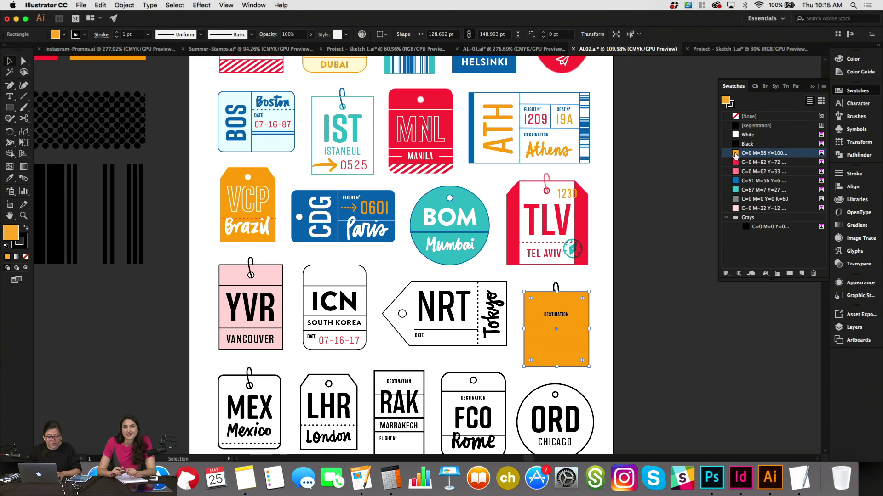
{"action": "right_click", "coordinate": [541, 324]}
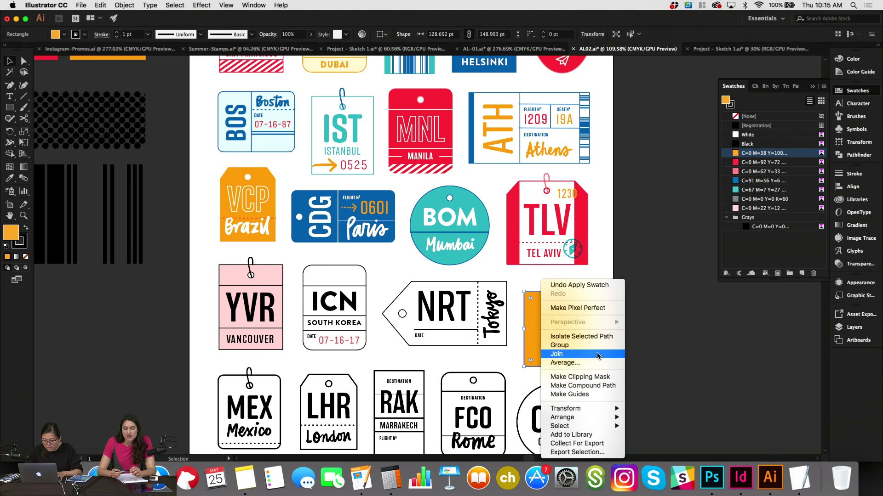
{"action": "mouse_move", "coordinate": [600, 418]}
{"action": "left_click", "coordinate": [642, 438]}
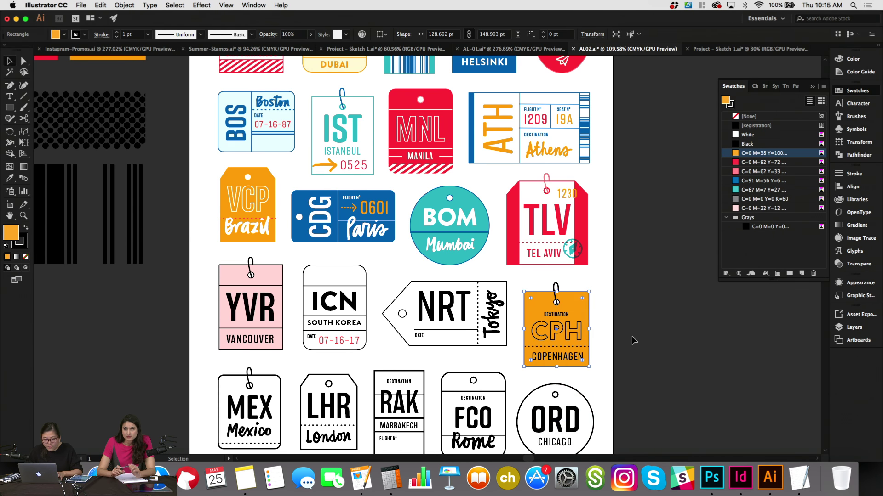
{"action": "left_click", "coordinate": [635, 339]}
Set the stroke colour of the outlined CPH letters to White.
{"action": "left_click", "coordinate": [572, 332]}
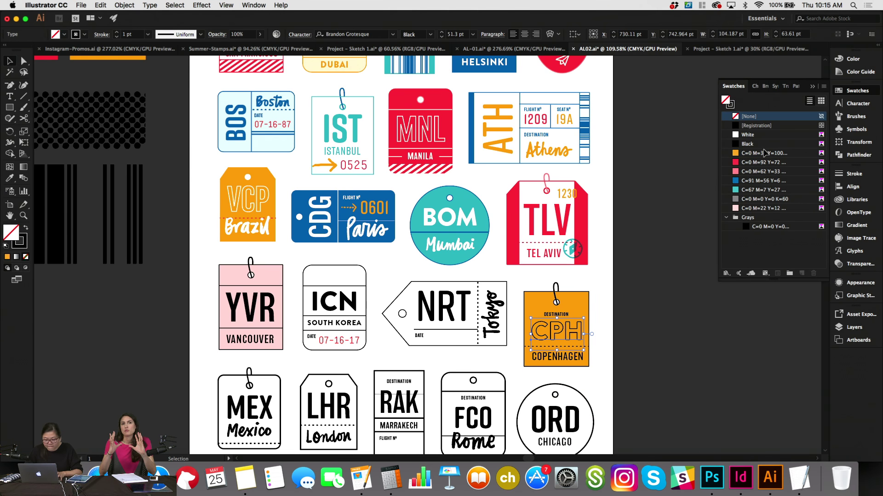
{"action": "left_click", "coordinate": [731, 104]}
{"action": "left_click", "coordinate": [747, 135]}
{"action": "left_click", "coordinate": [630, 320]}
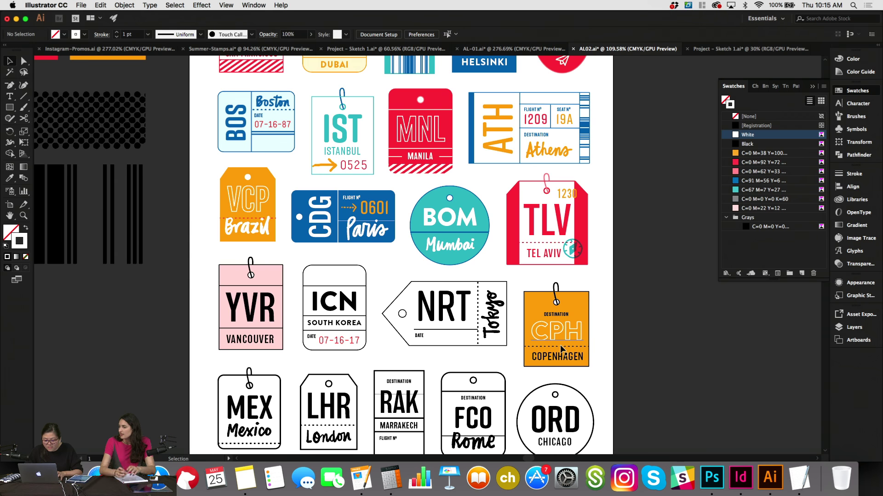
Colour the CPH tag's dashed divider line, COPENHAGEN text and DESTINATION label White.
{"action": "left_click", "coordinate": [527, 346]}
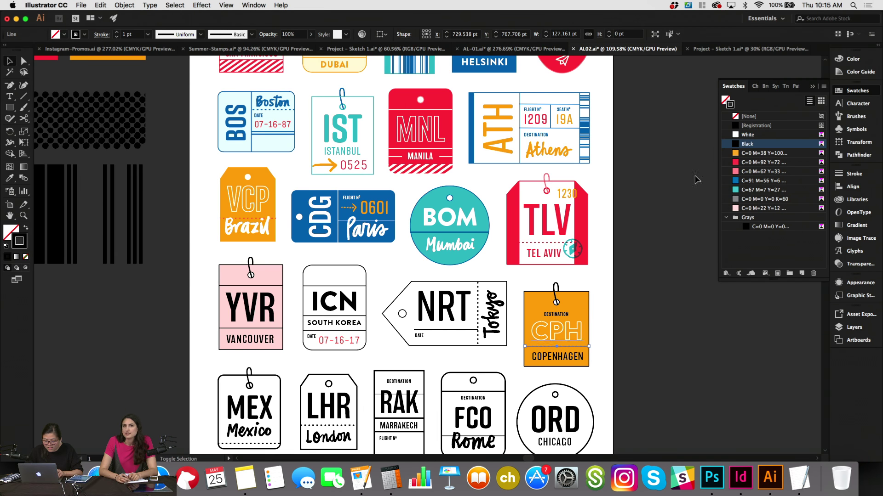
{"action": "left_click", "coordinate": [575, 358]}
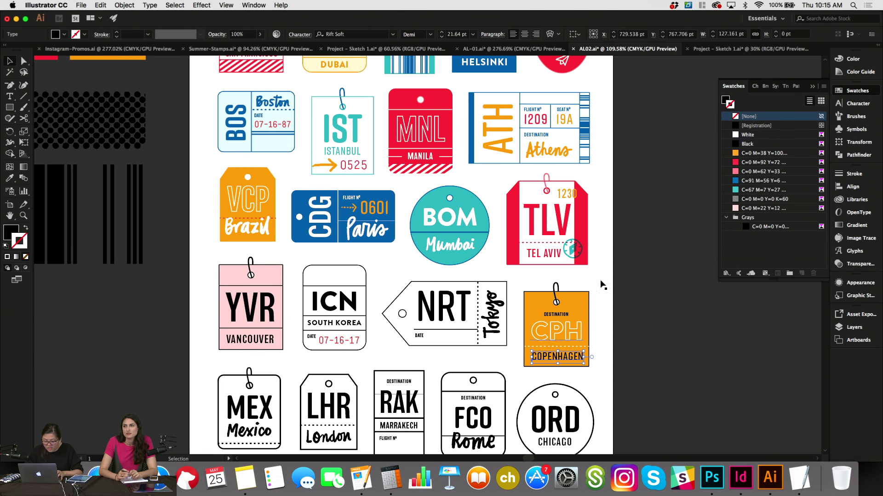
{"action": "left_click", "coordinate": [747, 135]}
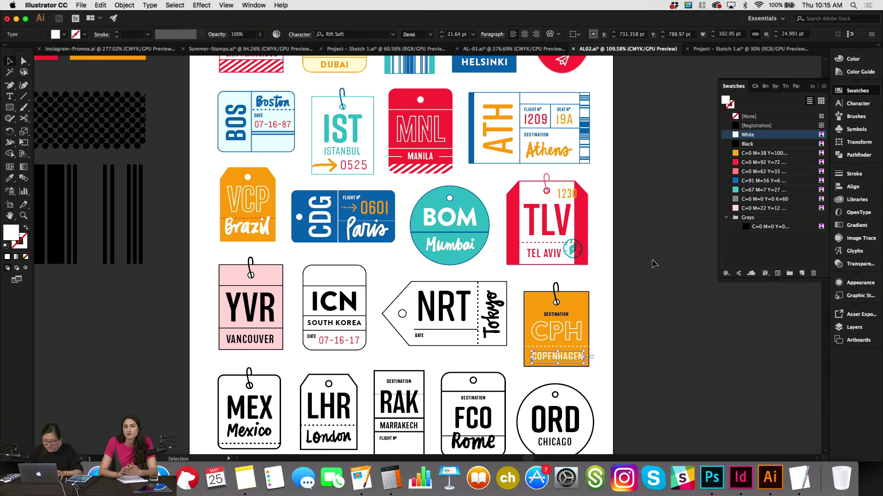
{"action": "left_click", "coordinate": [631, 331]}
{"action": "left_click", "coordinate": [562, 313]}
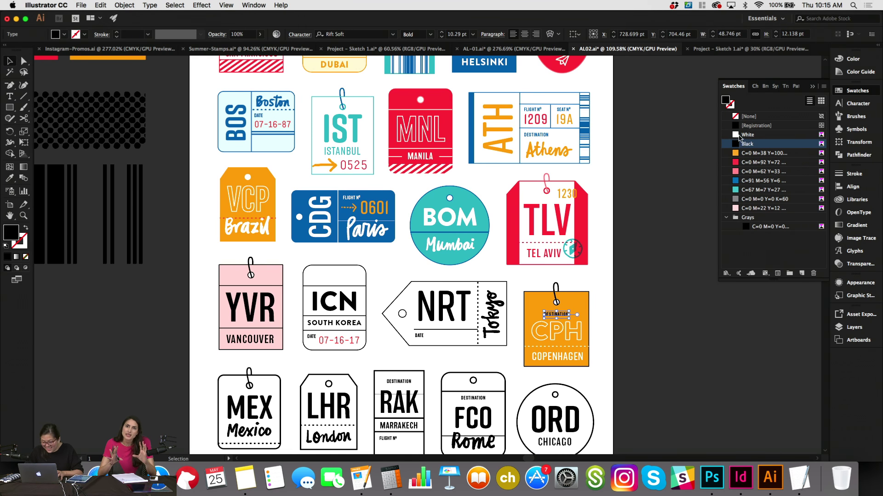
{"action": "left_click", "coordinate": [745, 134]}
{"action": "left_click", "coordinate": [603, 310]}
Remove the black stroke from the CPH tag's orange rectangle.
{"action": "left_click", "coordinate": [575, 296]}
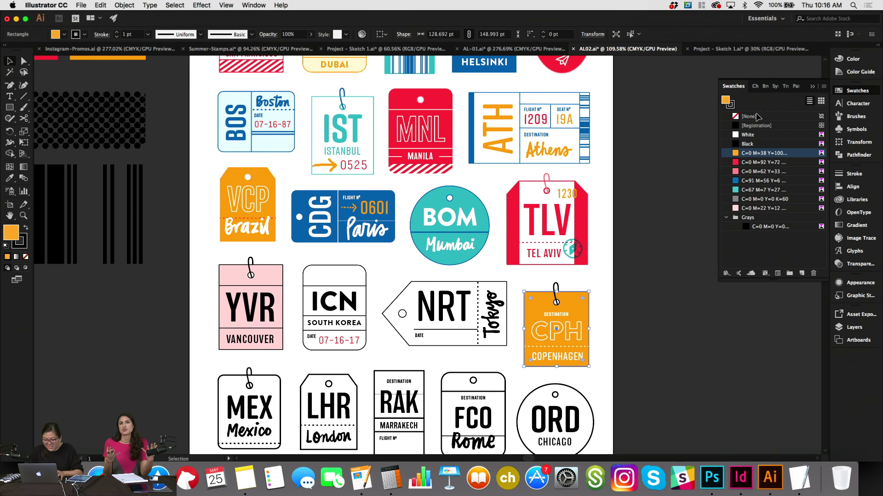
{"action": "left_click", "coordinate": [730, 107]}
{"action": "left_click", "coordinate": [740, 116]}
{"action": "left_click", "coordinate": [672, 245]}
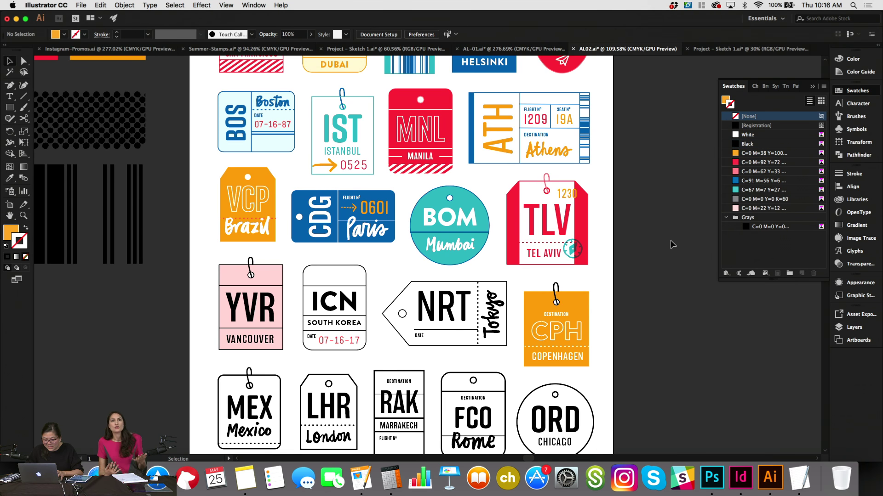
Set the stroke of the CPH tag's string loop to the red swatch (C=0 M=92 Y=72).
{"action": "left_click", "coordinate": [555, 287]}
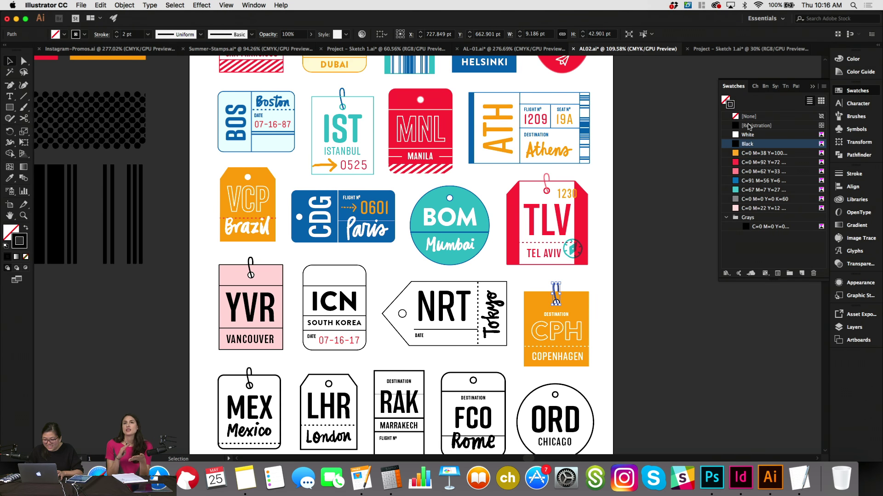
{"action": "left_click", "coordinate": [745, 164]}
{"action": "left_click", "coordinate": [613, 304]}
Set the stroke of the CPH tag's hole to the orange swatch (C=0 M=38 Y=100).
{"action": "scroll", "coordinate": [612, 304], "scroll_direction": "up", "scroll_amount": 3}
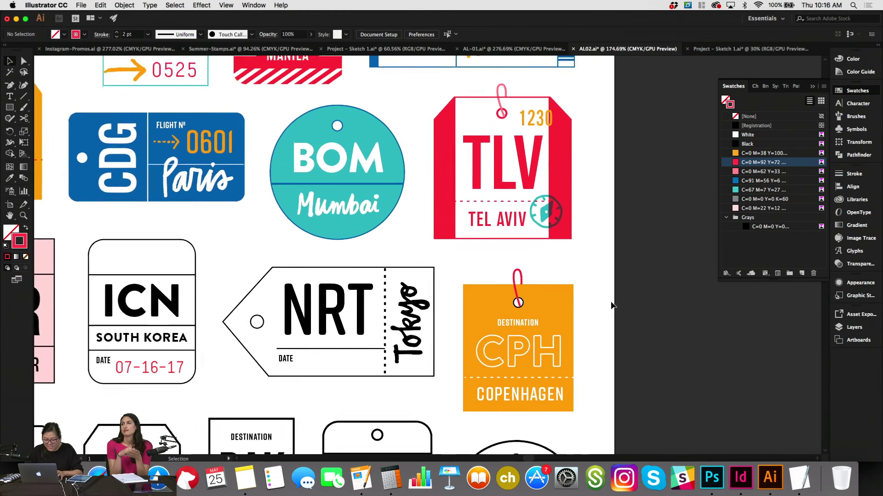
{"action": "left_click", "coordinate": [513, 303]}
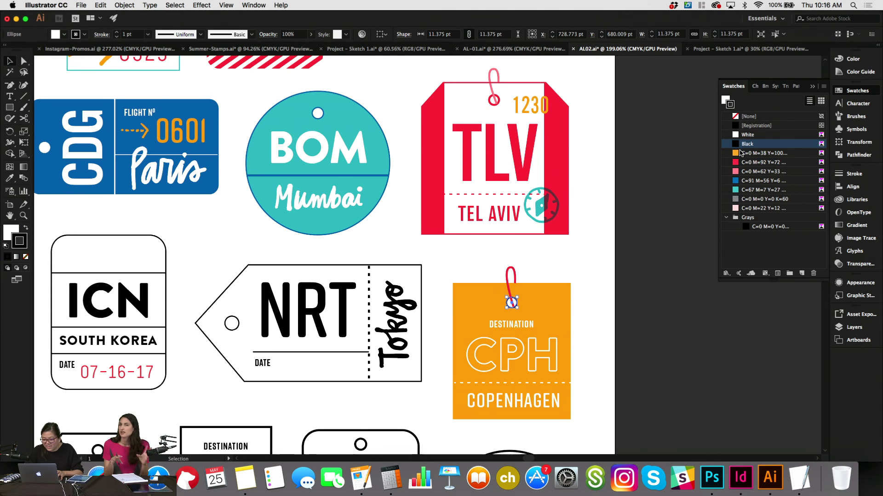
{"action": "left_click", "coordinate": [637, 266]}
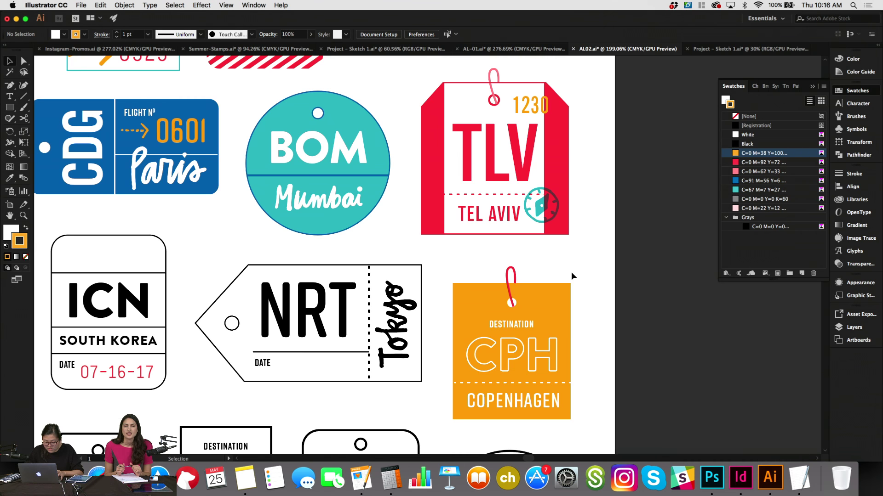
Give the CPH tag's rectangle a 1 pt stroke in a light tint of orange from the Color Guide.
{"action": "scroll", "coordinate": [571, 272], "scroll_direction": "down", "scroll_amount": 2}
{"action": "scroll", "coordinate": [571, 272], "scroll_direction": "down", "scroll_amount": 2}
{"action": "scroll", "coordinate": [571, 271], "scroll_direction": "left", "scroll_amount": 1}
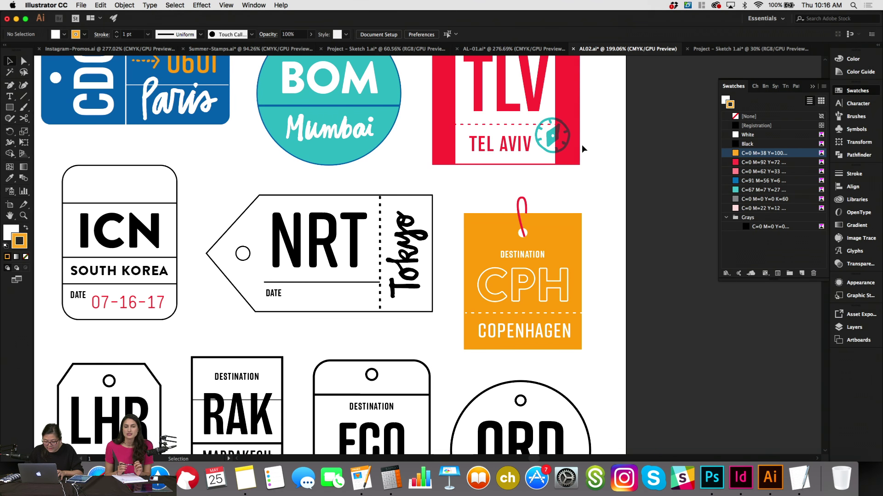
{"action": "scroll", "coordinate": [581, 146], "scroll_direction": "left", "scroll_amount": 1}
{"action": "scroll", "coordinate": [581, 146], "scroll_direction": "up", "scroll_amount": 1}
{"action": "left_click", "coordinate": [575, 228]}
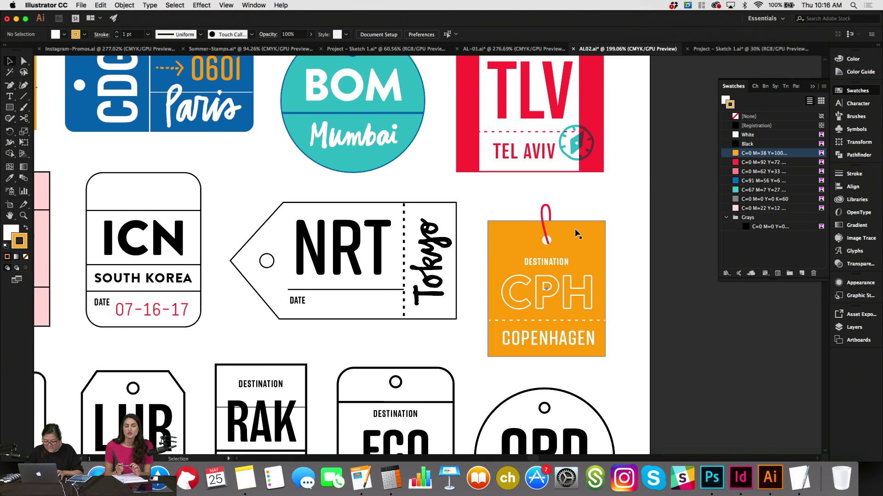
{"action": "left_click", "coordinate": [739, 153]}
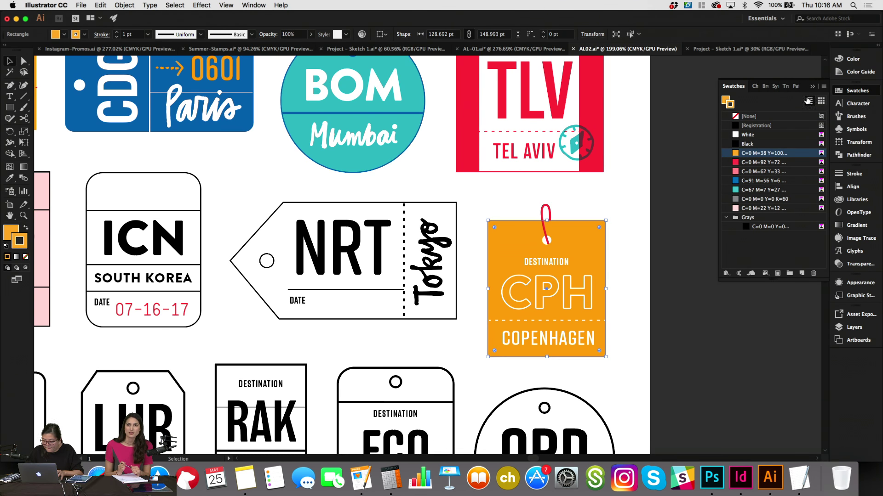
{"action": "left_click", "coordinate": [867, 72]}
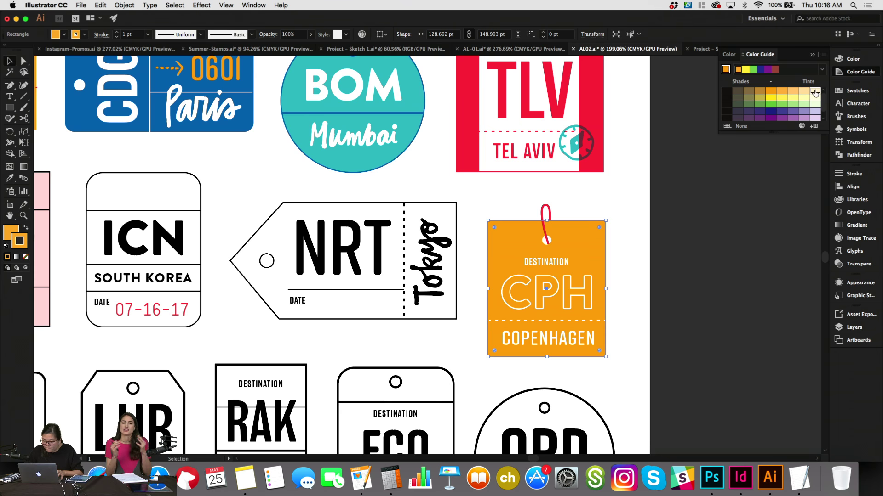
{"action": "left_click", "coordinate": [804, 92]}
{"action": "left_click", "coordinate": [669, 152]}
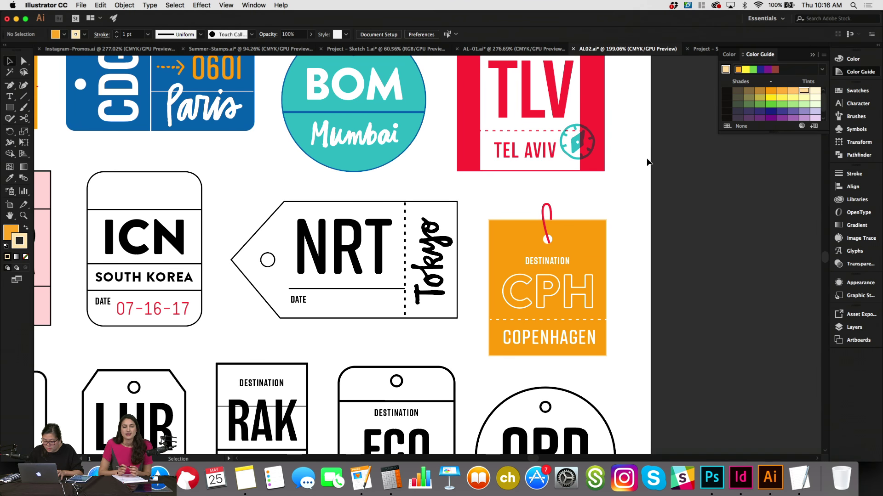
{"action": "scroll", "coordinate": [647, 162], "scroll_direction": "down", "scroll_amount": 2}
{"action": "scroll", "coordinate": [647, 161], "scroll_direction": "left", "scroll_amount": 3}
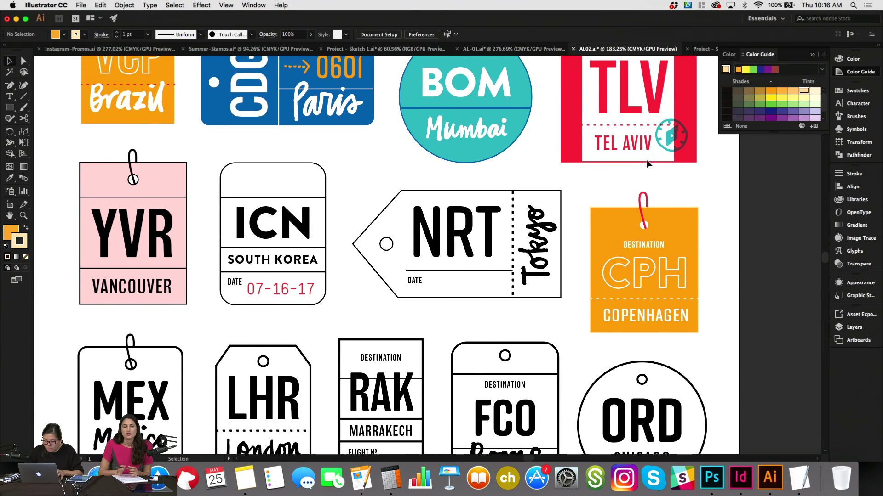
{"action": "scroll", "coordinate": [648, 163], "scroll_direction": "down", "scroll_amount": 5}
{"action": "scroll", "coordinate": [648, 163], "scroll_direction": "up", "scroll_amount": 3}
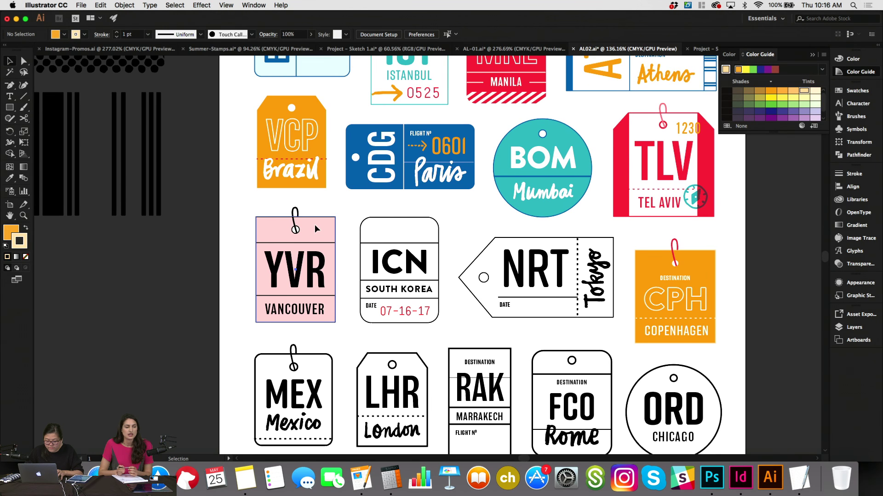
Bring up the document's color swatches for recoloring the YVR Vancouver tag.
{"action": "left_click", "coordinate": [314, 224]}
{"action": "left_click", "coordinate": [848, 73]}
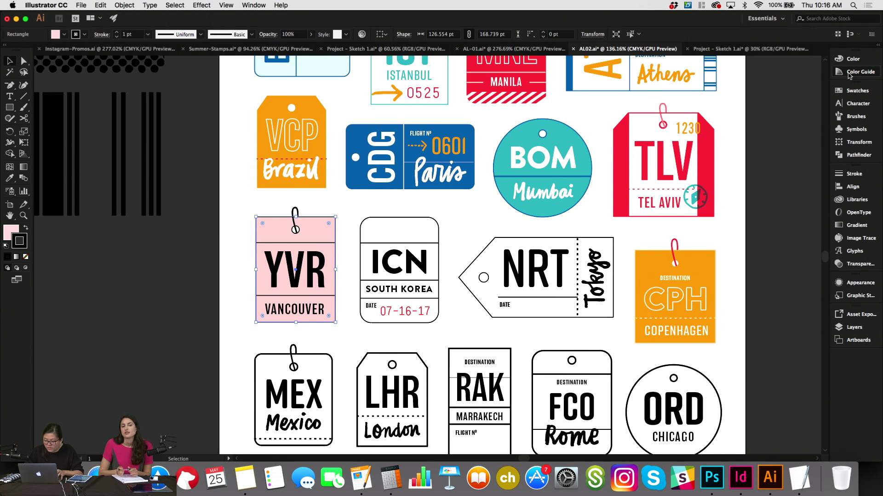
{"action": "left_click", "coordinate": [857, 90]}
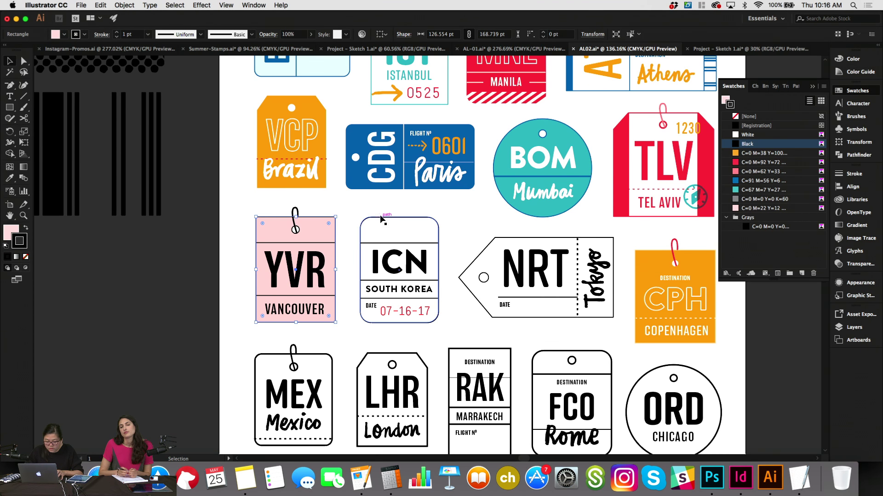
{"action": "left_click", "coordinate": [347, 195]}
Examine the colored and still uncolored luggage tags across the artboard for the overall color balance.
{"action": "scroll", "coordinate": [347, 193], "scroll_direction": "left", "scroll_amount": 4}
{"action": "scroll", "coordinate": [347, 193], "scroll_direction": "up", "scroll_amount": 1}
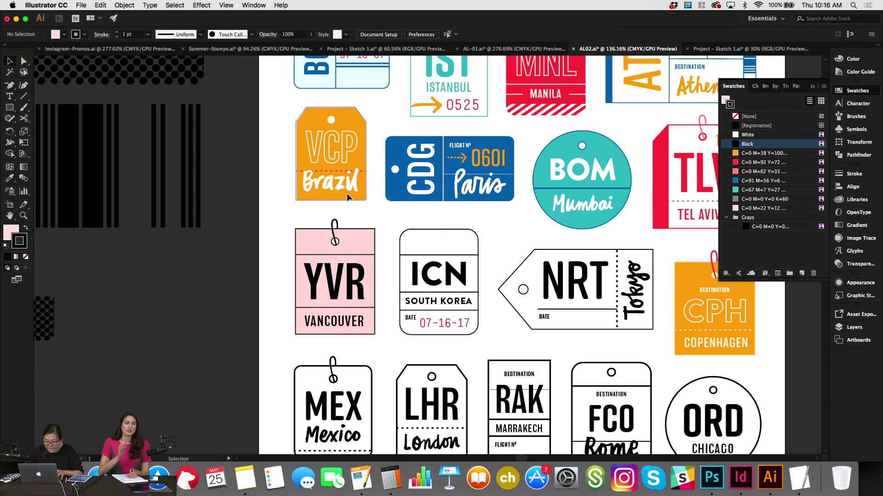
{"action": "scroll", "coordinate": [348, 257], "scroll_direction": "right", "scroll_amount": 5}
{"action": "scroll", "coordinate": [348, 257], "scroll_direction": "up", "scroll_amount": 5}
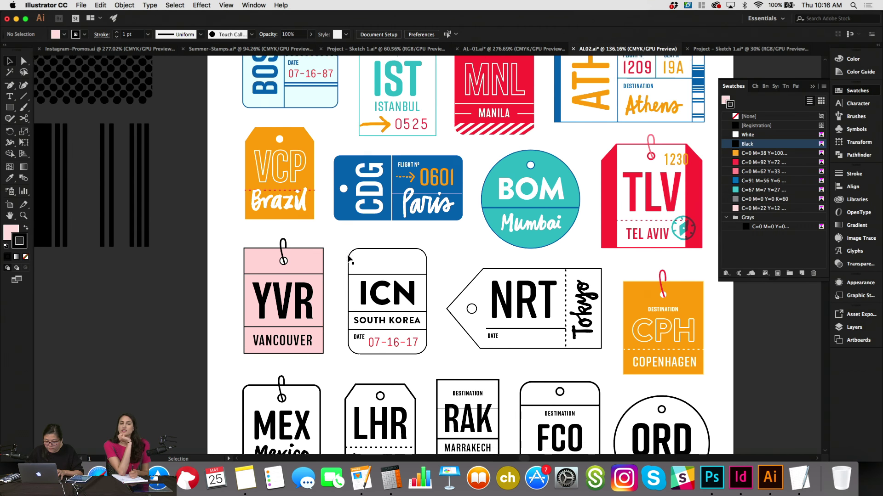
{"action": "scroll", "coordinate": [348, 258], "scroll_direction": "right", "scroll_amount": 2}
{"action": "scroll", "coordinate": [348, 257], "scroll_direction": "down", "scroll_amount": 2}
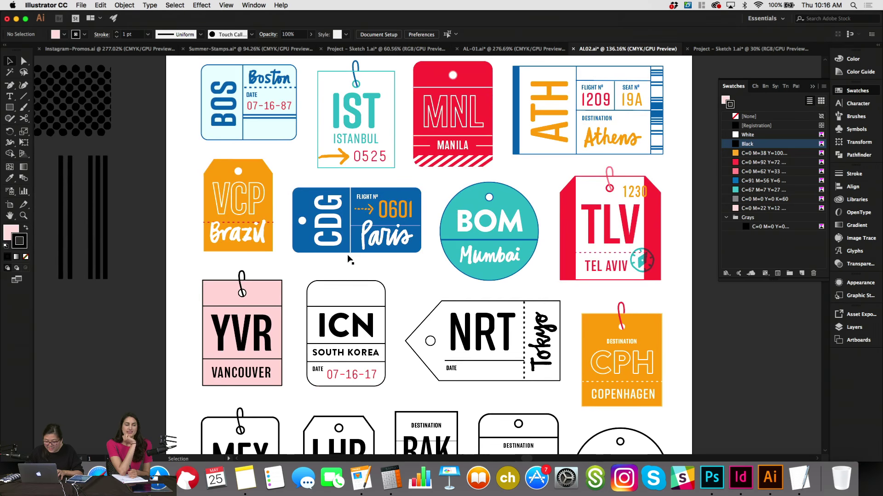
{"action": "scroll", "coordinate": [349, 258], "scroll_direction": "down", "scroll_amount": 3}
{"action": "scroll", "coordinate": [348, 260], "scroll_direction": "up", "scroll_amount": 2}
{"action": "scroll", "coordinate": [348, 259], "scroll_direction": "left", "scroll_amount": 1}
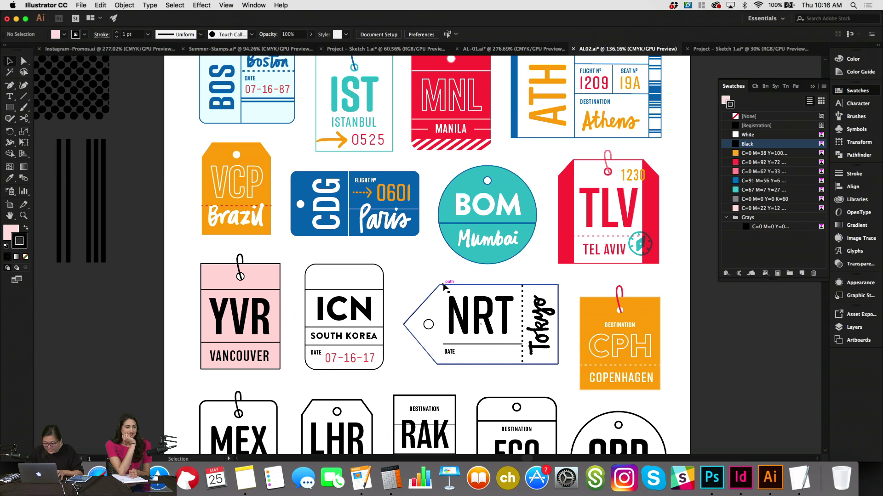
{"action": "scroll", "coordinate": [444, 288], "scroll_direction": "right", "scroll_amount": 1}
{"action": "scroll", "coordinate": [444, 287], "scroll_direction": "up", "scroll_amount": 2}
{"action": "scroll", "coordinate": [444, 288], "scroll_direction": "down", "scroll_amount": 2}
{"action": "scroll", "coordinate": [444, 289], "scroll_direction": "left", "scroll_amount": 1}
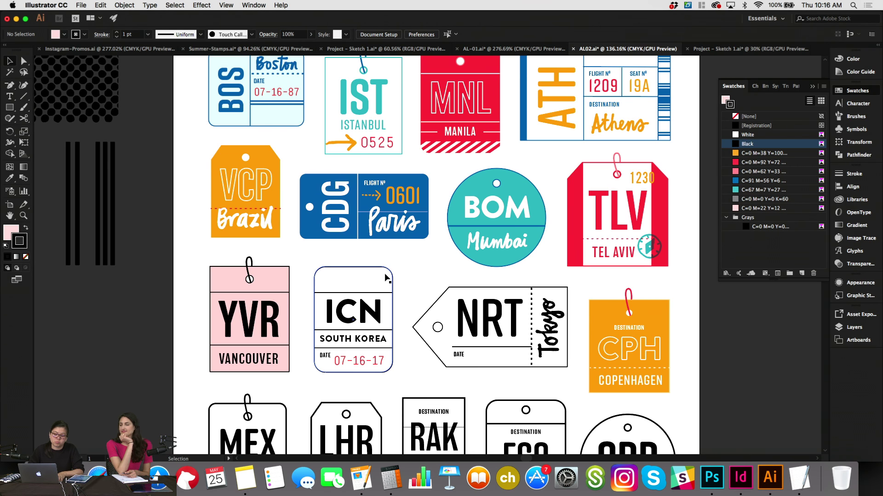
{"action": "scroll", "coordinate": [438, 291], "scroll_direction": "up", "scroll_amount": 4}
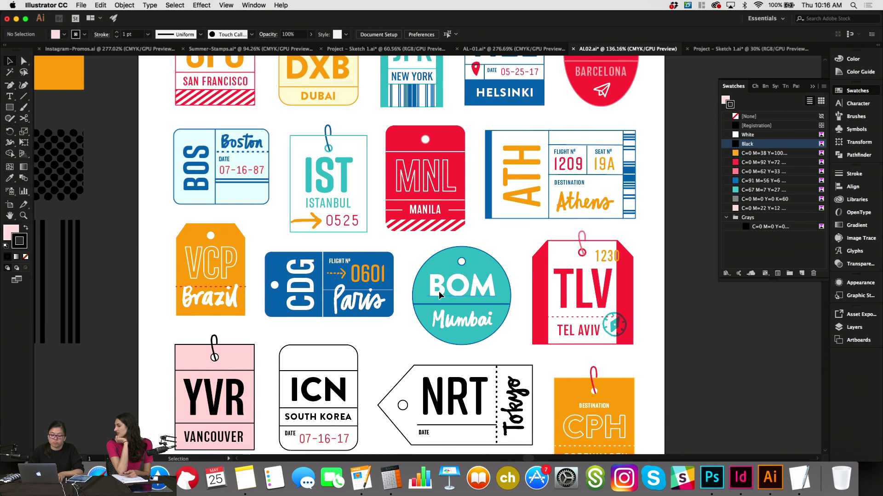
{"action": "scroll", "coordinate": [438, 291], "scroll_direction": "down", "scroll_amount": 5}
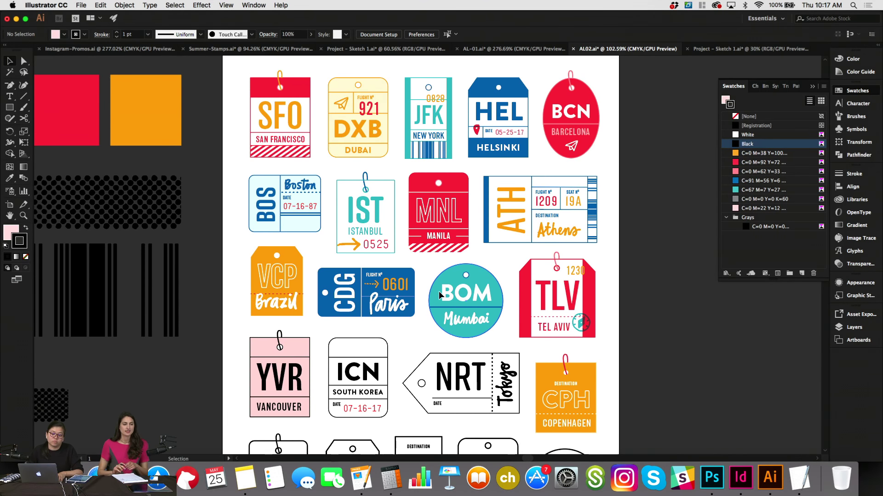
{"action": "scroll", "coordinate": [376, 322], "scroll_direction": "down", "scroll_amount": 2}
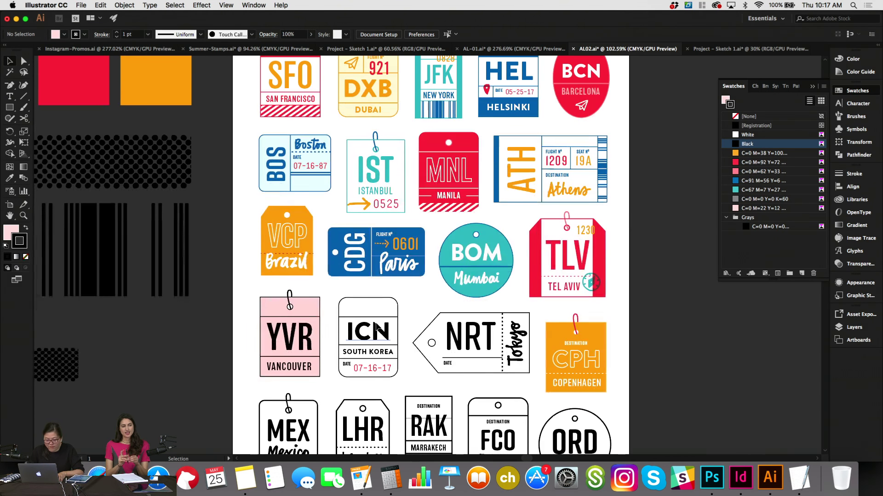
{"action": "scroll", "coordinate": [376, 322], "scroll_direction": "up", "scroll_amount": 3}
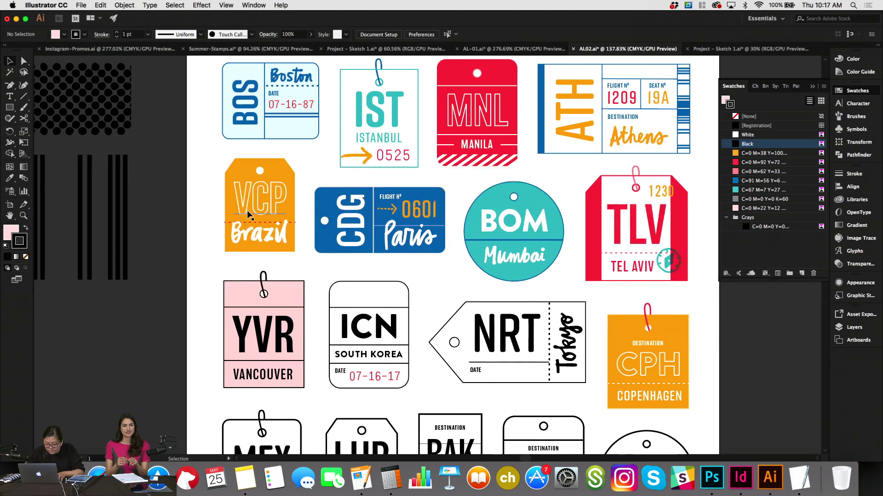
{"action": "scroll", "coordinate": [247, 211], "scroll_direction": "down", "scroll_amount": 2}
{"action": "scroll", "coordinate": [247, 210], "scroll_direction": "down", "scroll_amount": 3}
{"action": "scroll", "coordinate": [247, 211], "scroll_direction": "up", "scroll_amount": 2}
{"action": "scroll", "coordinate": [247, 211], "scroll_direction": "left", "scroll_amount": 2}
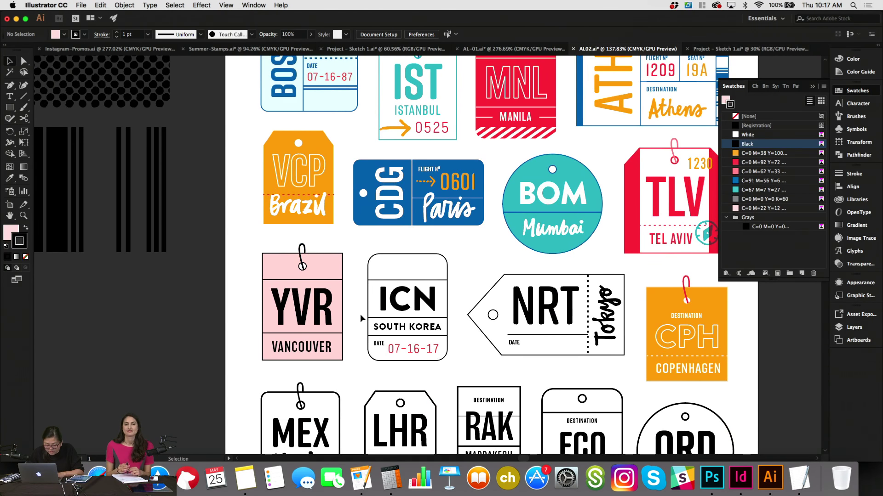
Remove the upper divider line of the pink YVR tag and move the YVR code up about 14.5 pt.
{"action": "key", "text": "slash"}
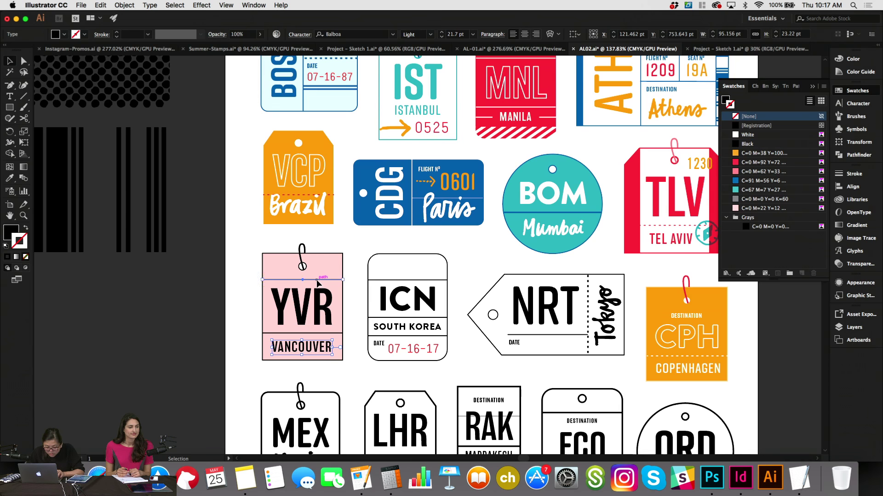
{"action": "left_click_drag", "start_coordinate": [316, 303], "coordinate": [317, 294]}
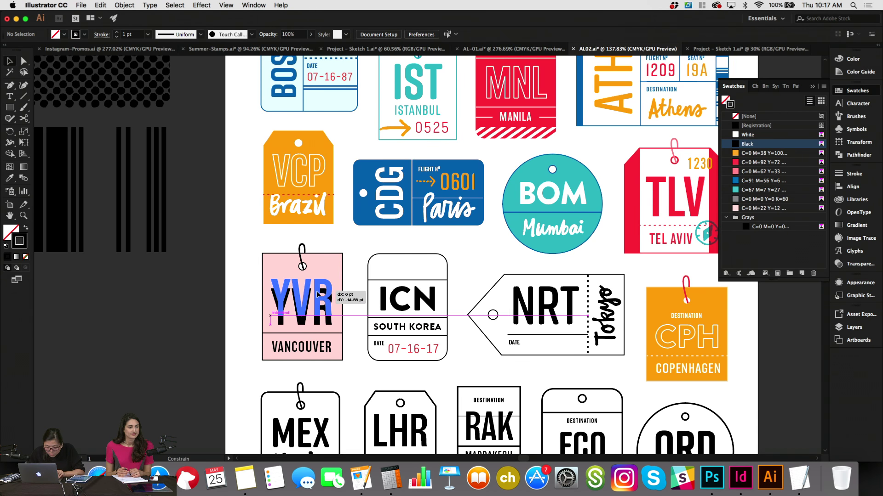
Shrink the VANCOUVER label to about 16 pt beneath the YVR code, and center all of the tag's elements horizontally.
{"action": "left_click_drag", "start_coordinate": [331, 346], "coordinate": [317, 327]}
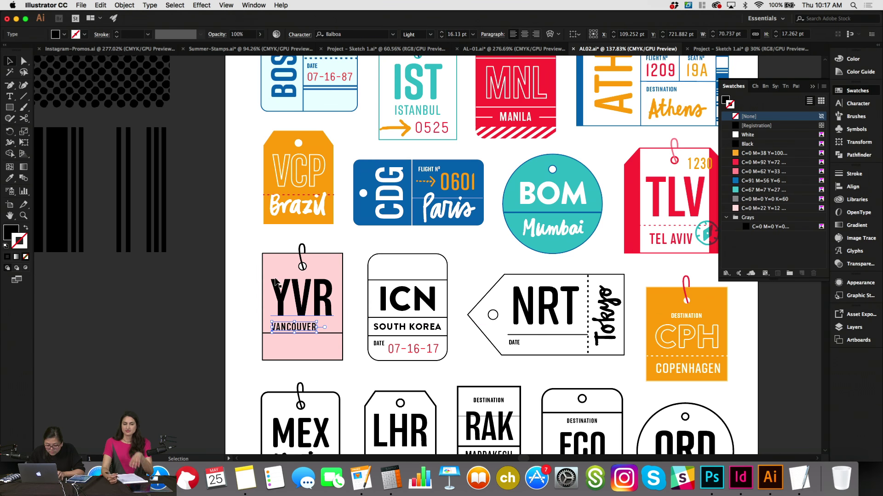
{"action": "left_click_drag", "start_coordinate": [278, 243], "coordinate": [313, 351]}
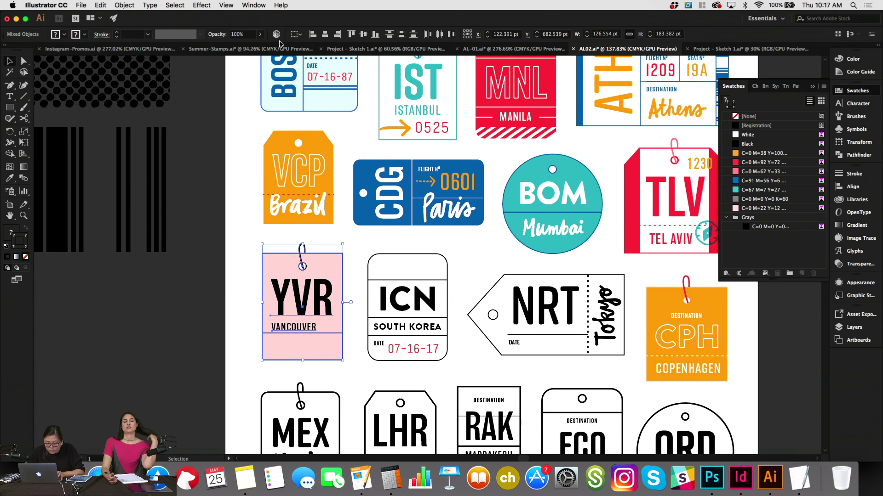
{"action": "left_click", "coordinate": [324, 34]}
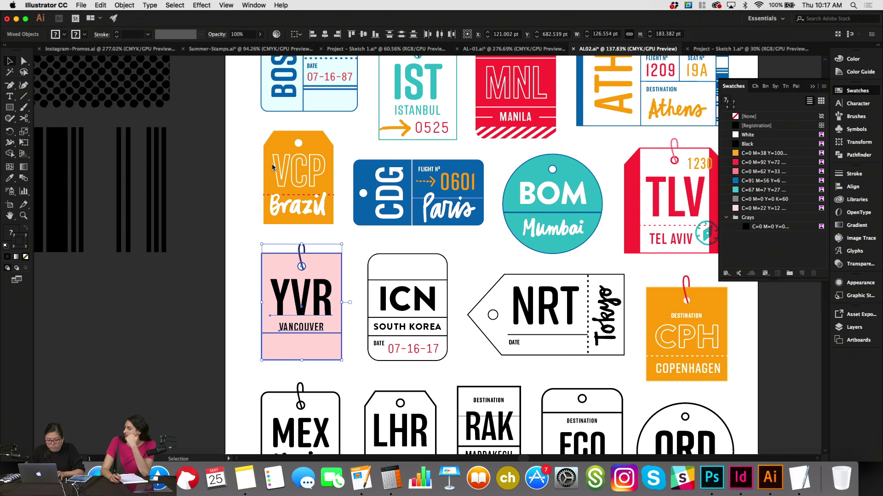
Nudge the VANCOUVER label slightly up toward the YVR code.
{"action": "left_click", "coordinate": [221, 287]}
{"action": "left_click", "coordinate": [307, 328]}
{"action": "key", "text": "Up"}
{"action": "key", "text": "Up"}
{"action": "key", "text": "Up"}
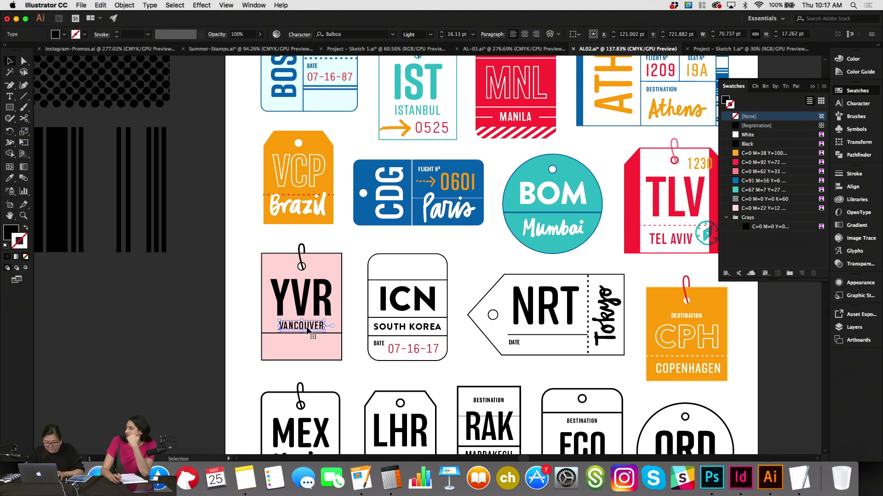
Move the YVR tag's lower divider line down about 7 pt and shift the YVR code and VANCOUVER label slightly down.
{"action": "left_click", "coordinate": [335, 339]}
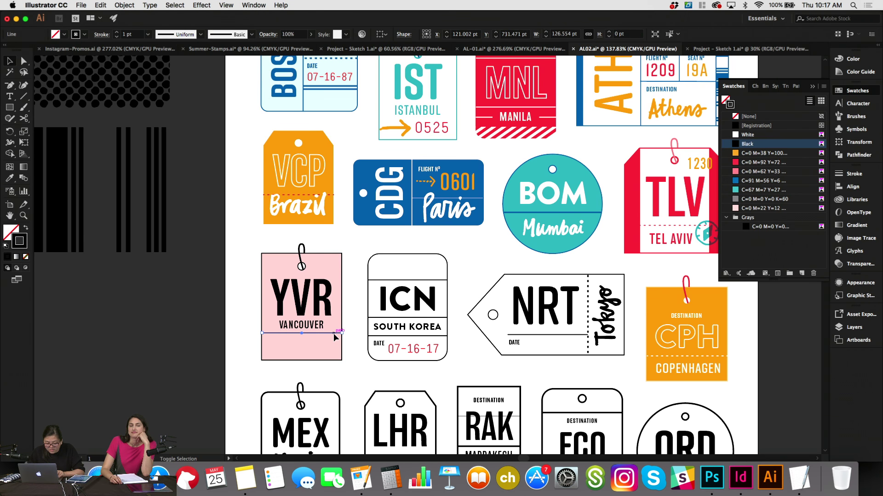
{"action": "key", "text": "Up"}
{"action": "key", "text": "Up"}
{"action": "key", "text": "Up"}
{"action": "left_click", "coordinate": [315, 329]}
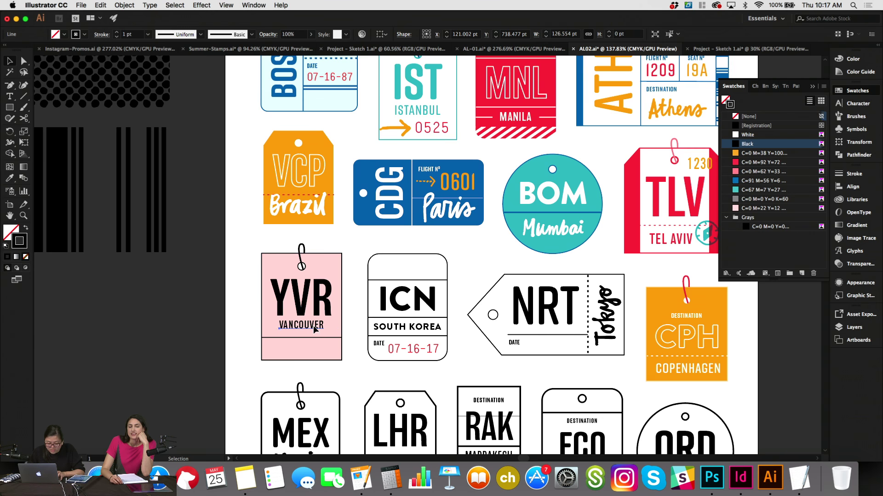
{"action": "left_click", "coordinate": [318, 299], "text": "shift"}
{"action": "left_click", "coordinate": [359, 240]}
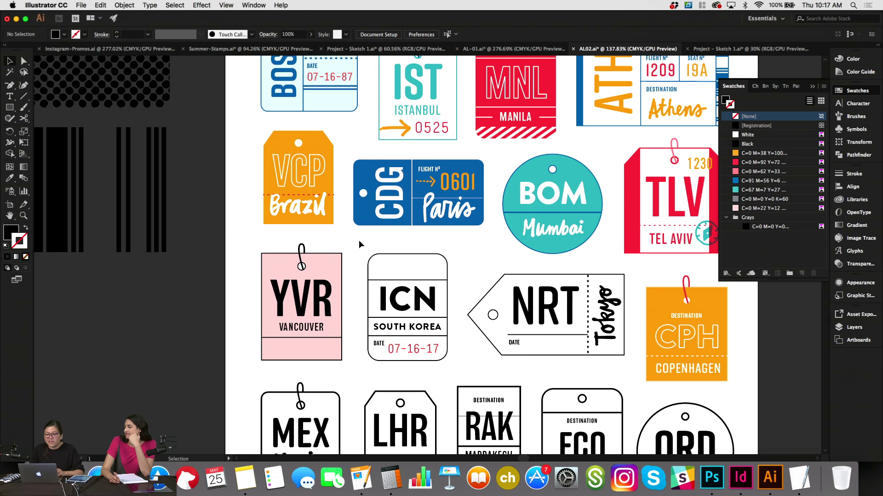
Apply the red C=0 M=92 Y=72 swatch as stroke to the YVR tag's pink background, hole circle and divider line.
{"action": "left_click", "coordinate": [725, 99]}
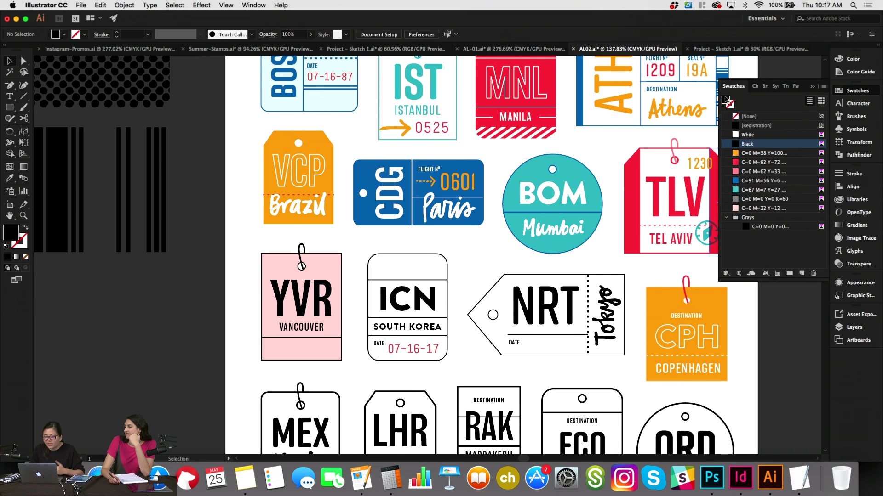
{"action": "left_click", "coordinate": [747, 136]}
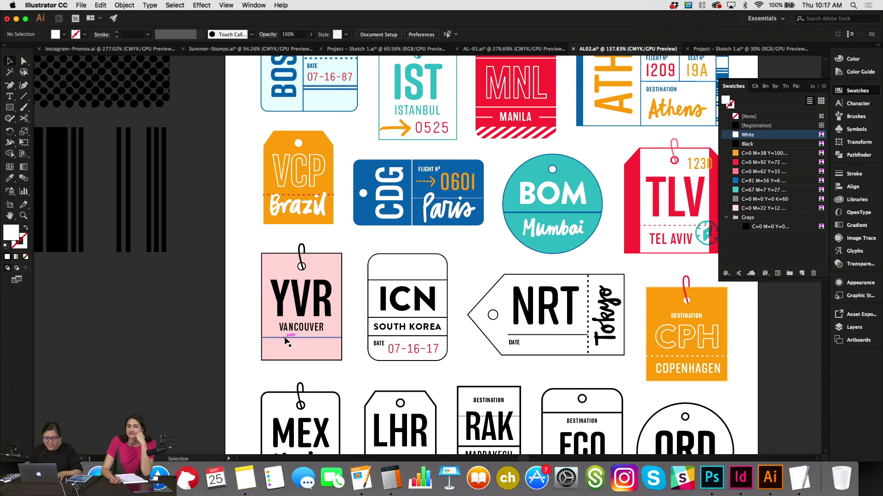
{"action": "left_click", "coordinate": [341, 258]}
{"action": "left_click", "coordinate": [730, 105]}
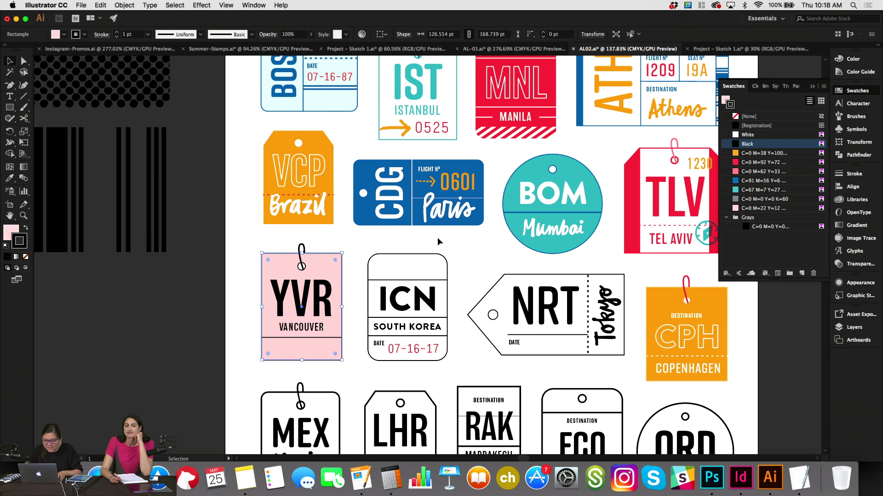
{"action": "left_click", "coordinate": [738, 163]}
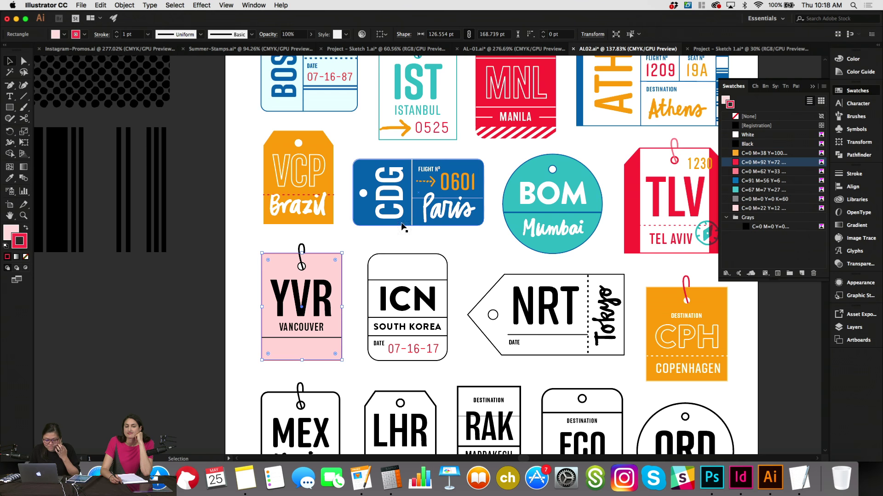
{"action": "left_click", "coordinate": [341, 240]}
{"action": "left_click", "coordinate": [302, 262]}
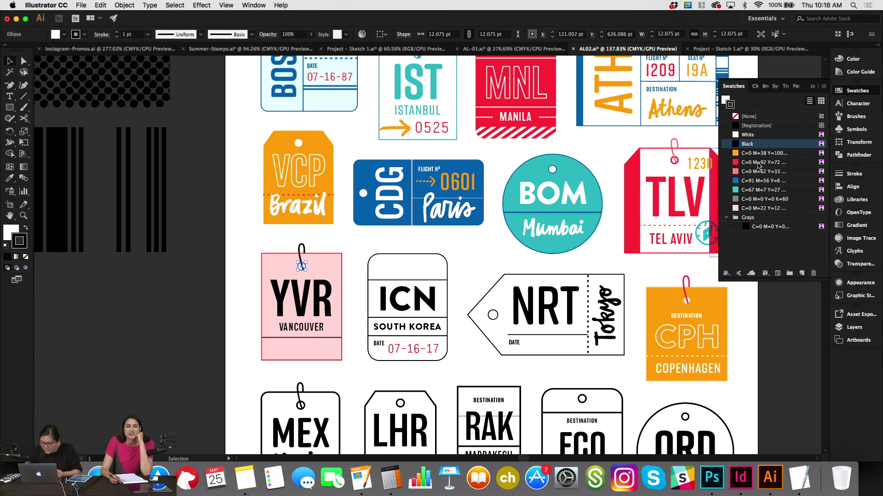
{"action": "left_click", "coordinate": [307, 338]}
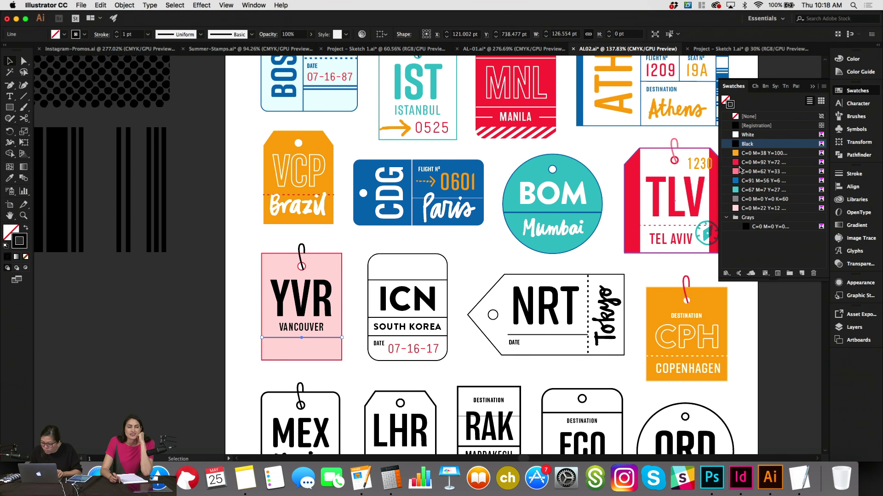
Fill the YVR code and the VANCOUVER label with the red C=0 M=92 Y=72 swatch.
{"action": "left_click", "coordinate": [304, 305]}
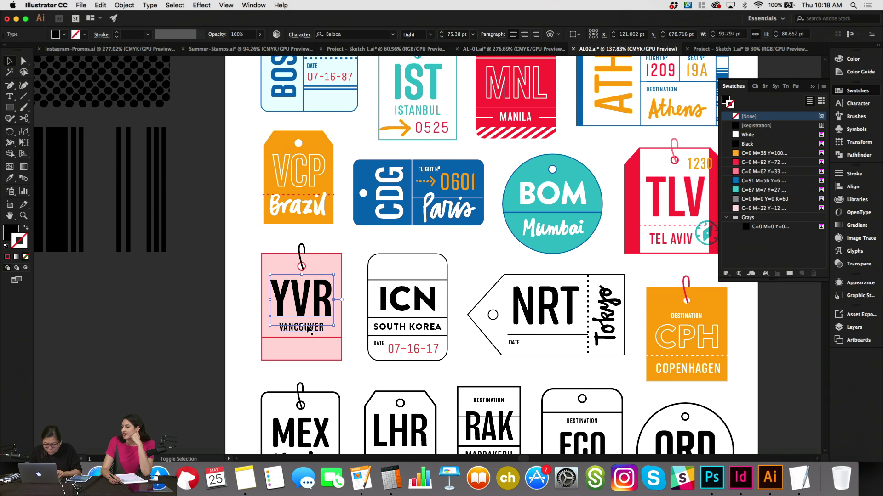
{"action": "left_click", "coordinate": [307, 328], "text": "shift"}
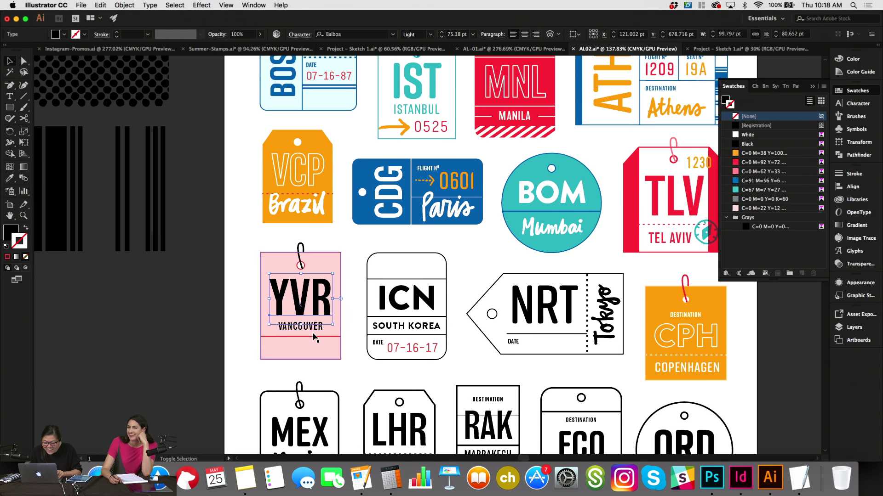
{"action": "left_click", "coordinate": [741, 163]}
{"action": "left_click", "coordinate": [349, 251]}
Set the stroke of the YVR tag's string loop to the orange C=0 M=38 Y=100 swatch.
{"action": "left_click", "coordinate": [302, 253]}
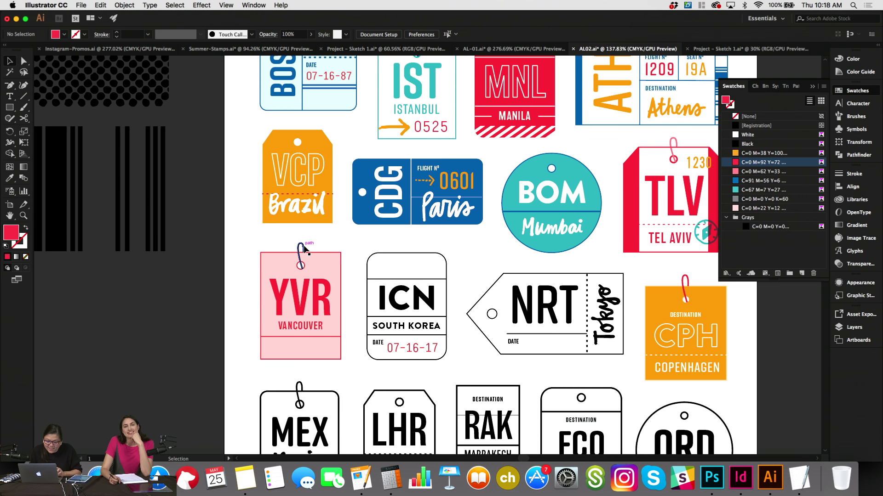
{"action": "left_click", "coordinate": [729, 106]}
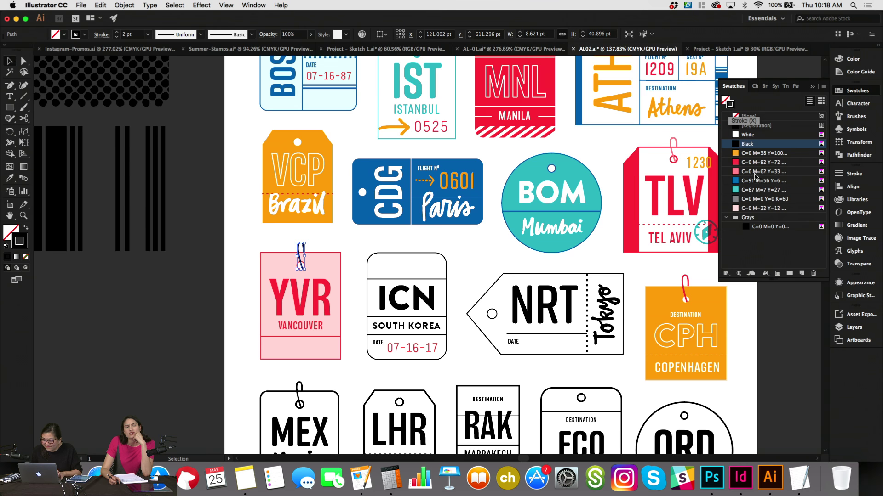
{"action": "left_click", "coordinate": [754, 153]}
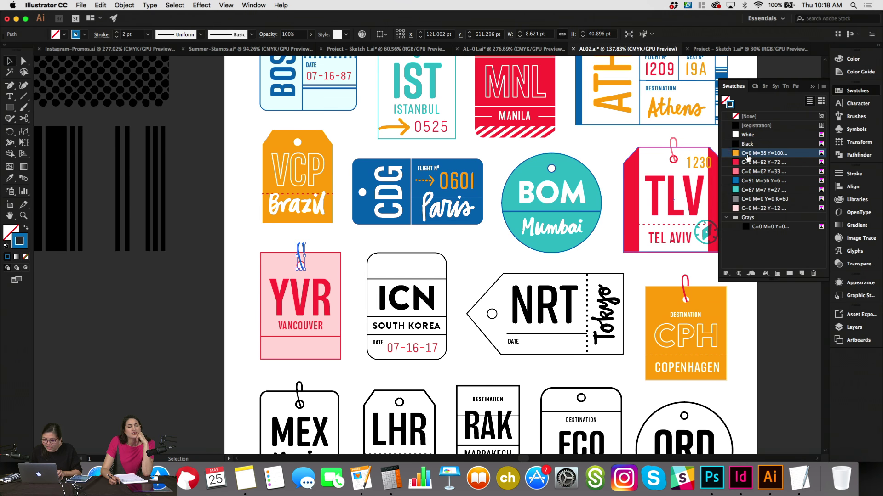
{"action": "left_click", "coordinate": [488, 249]}
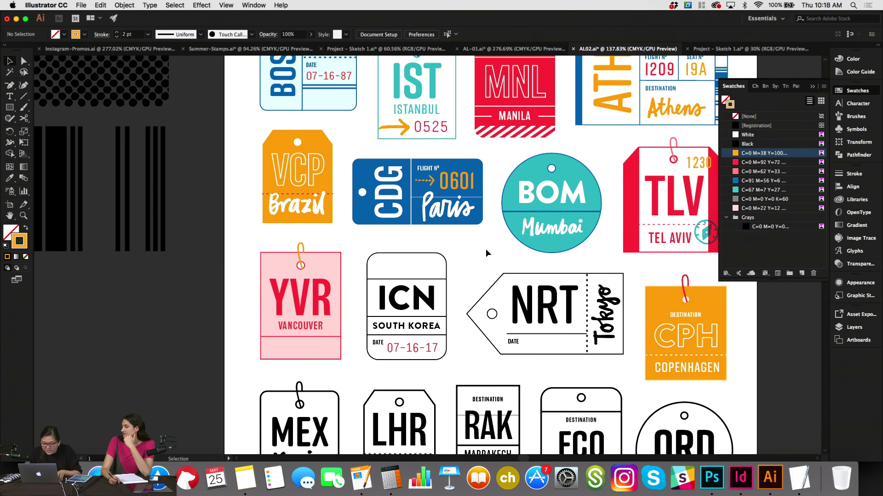
Nudge the whole blue CDG Paris tag down about 3 pt.
{"action": "scroll", "coordinate": [486, 250], "scroll_direction": "up", "scroll_amount": 3}
{"action": "left_click_drag", "start_coordinate": [337, 180], "coordinate": [479, 257]}
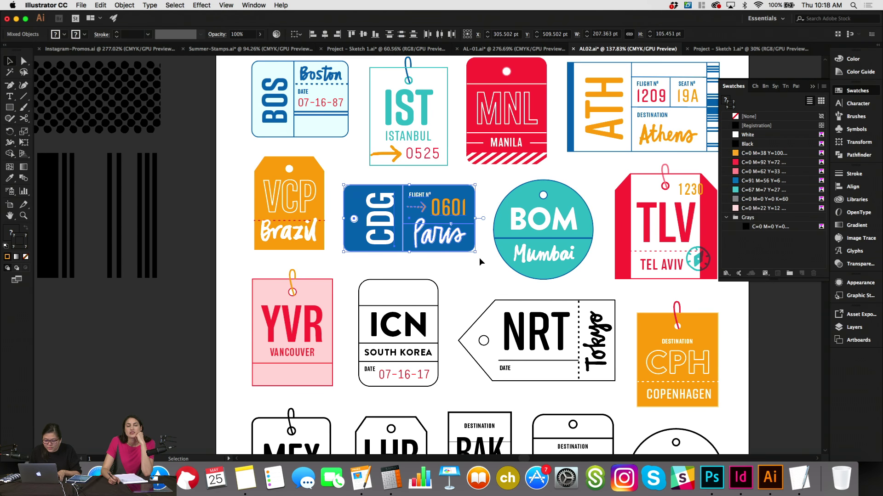
{"action": "key", "text": "Down"}
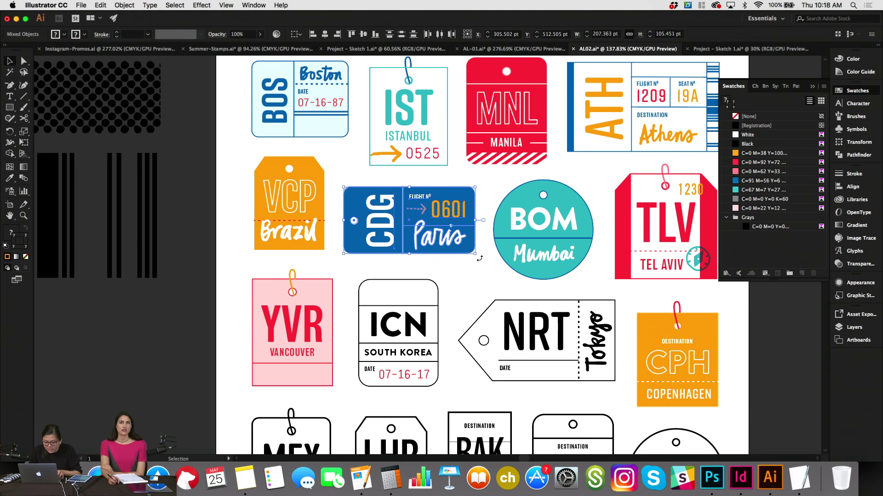
Fill the large halftone dot pattern above the barcode beside the artboard with the red C=0 M=92 Y=72 swatch.
{"action": "left_click", "coordinate": [479, 279]}
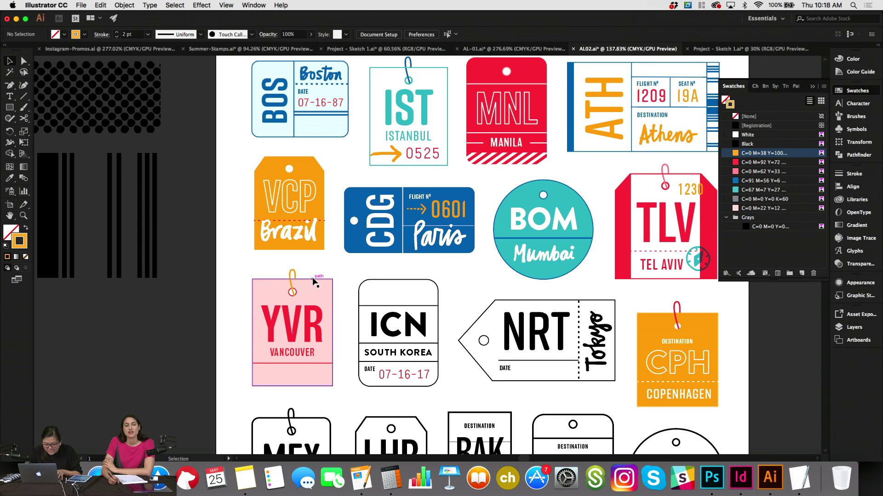
{"action": "scroll", "coordinate": [310, 276], "scroll_direction": "down", "scroll_amount": 2}
{"action": "scroll", "coordinate": [310, 275], "scroll_direction": "left", "scroll_amount": 3}
{"action": "scroll", "coordinate": [311, 282], "scroll_direction": "down", "scroll_amount": 3}
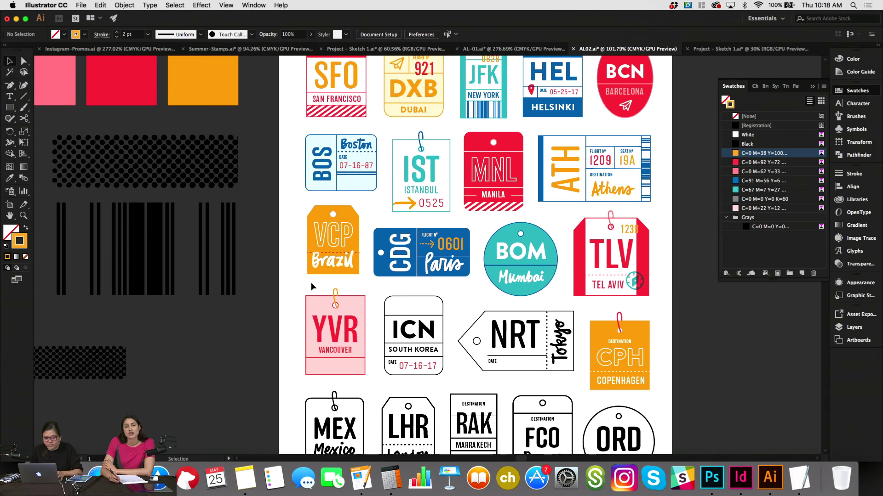
{"action": "scroll", "coordinate": [311, 283], "scroll_direction": "left", "scroll_amount": 3}
{"action": "left_click", "coordinate": [322, 205]}
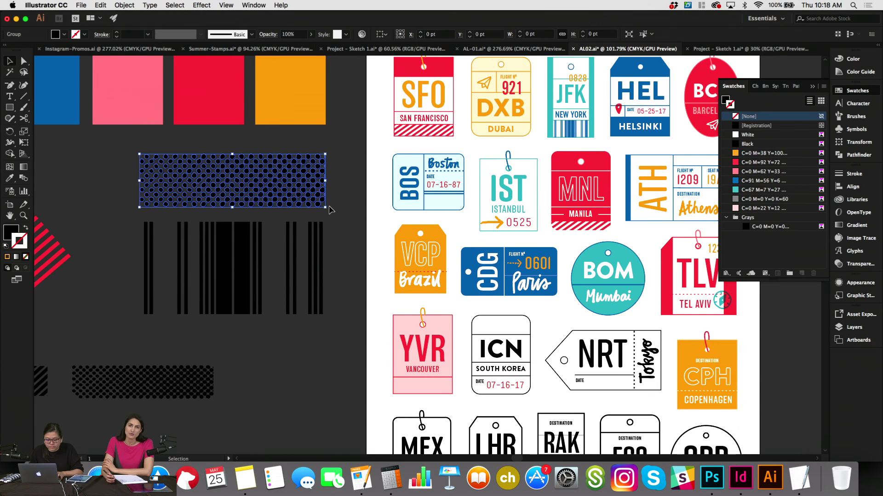
{"action": "key", "text": "a"}
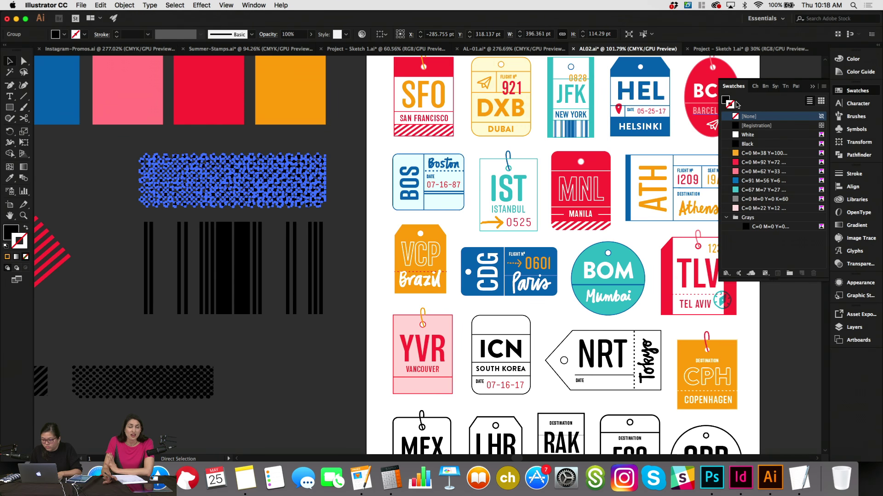
{"action": "key", "text": "v"}
{"action": "left_click", "coordinate": [725, 100]}
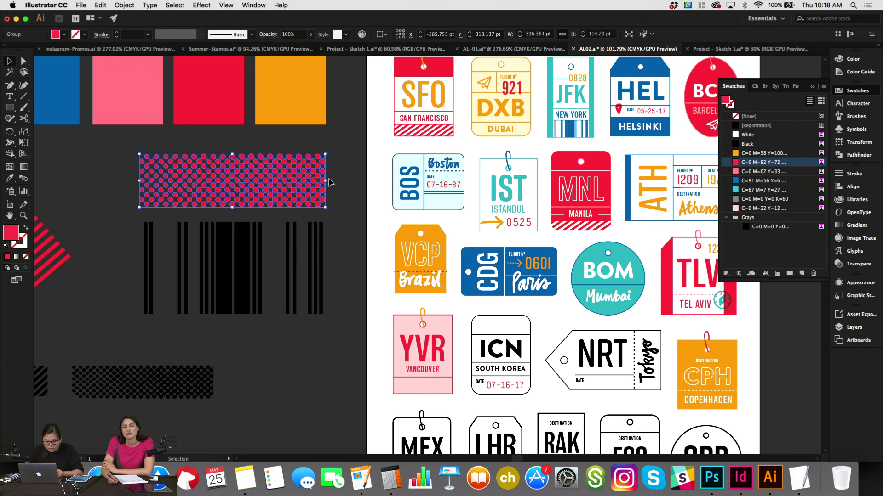
Scale down the red dot pattern, move it onto the YVR tag's bottom band and fit it to the band.
{"action": "left_click_drag", "start_coordinate": [325, 180], "coordinate": [207, 180]}
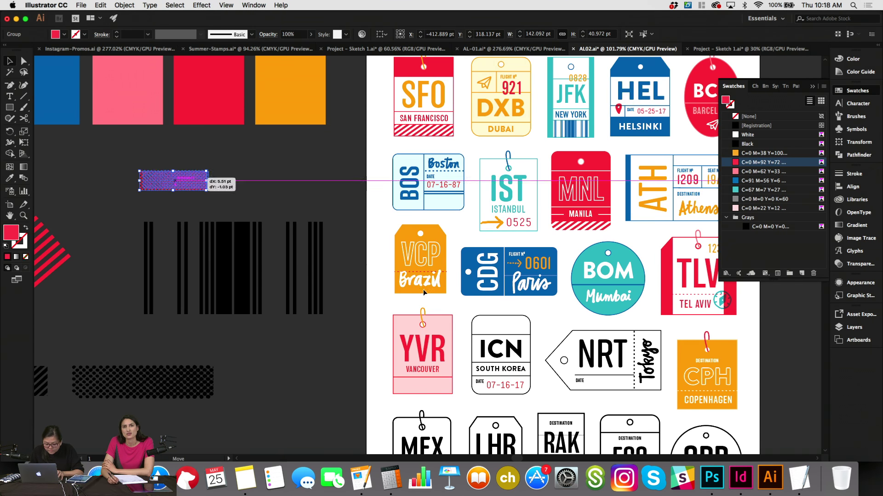
{"action": "left_click_drag", "start_coordinate": [424, 293], "coordinate": [441, 386]}
{"action": "scroll", "coordinate": [442, 389], "scroll_direction": "up", "scroll_amount": 5}
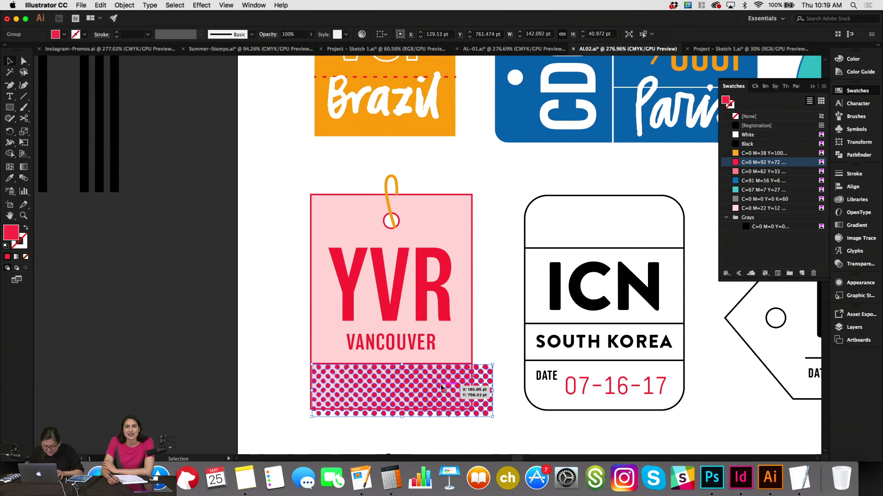
{"action": "left_click_drag", "start_coordinate": [493, 416], "coordinate": [472, 387]}
{"action": "left_click", "coordinate": [279, 396]}
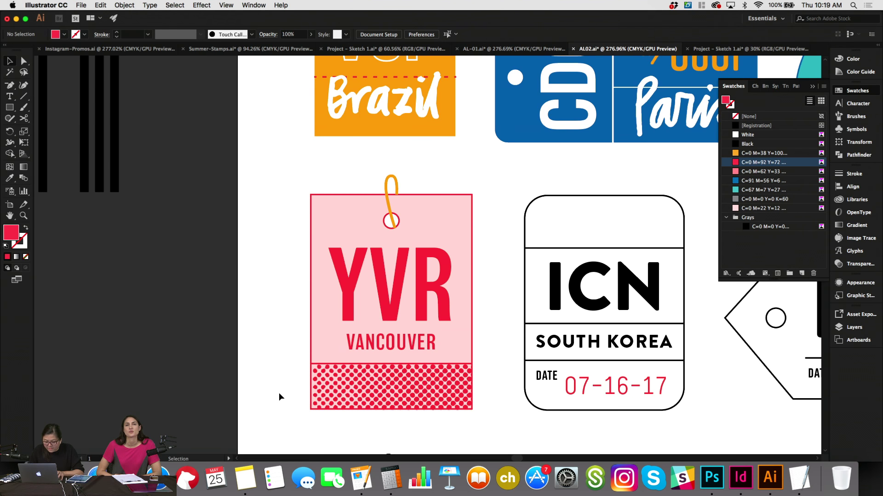
Fill the YVR tag's background with a very pale tint based on its pink C=0 M=22 Y=12 swatch.
{"action": "scroll", "coordinate": [432, 243], "scroll_direction": "down", "scroll_amount": 5}
{"action": "left_click", "coordinate": [437, 241]}
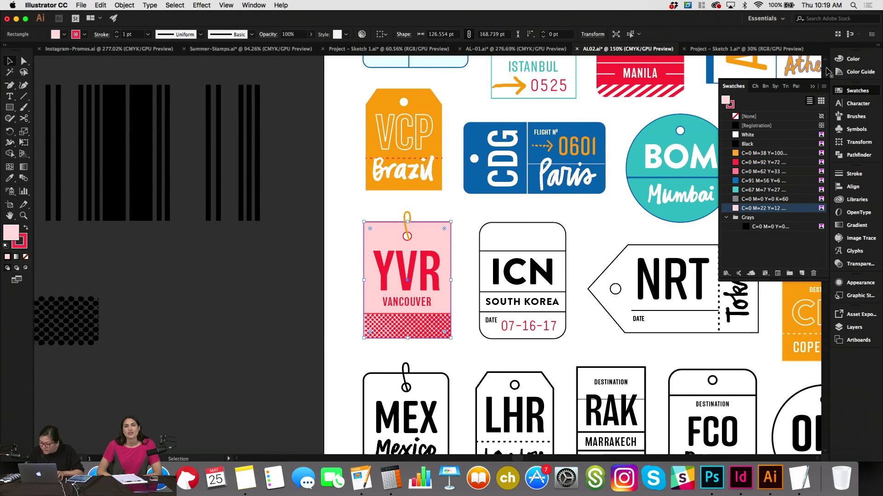
{"action": "left_click", "coordinate": [877, 72]}
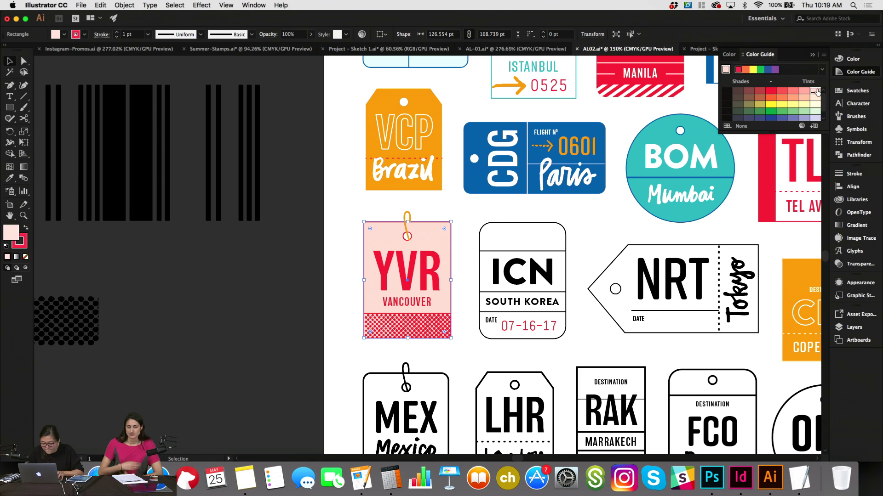
{"action": "left_click", "coordinate": [860, 72]}
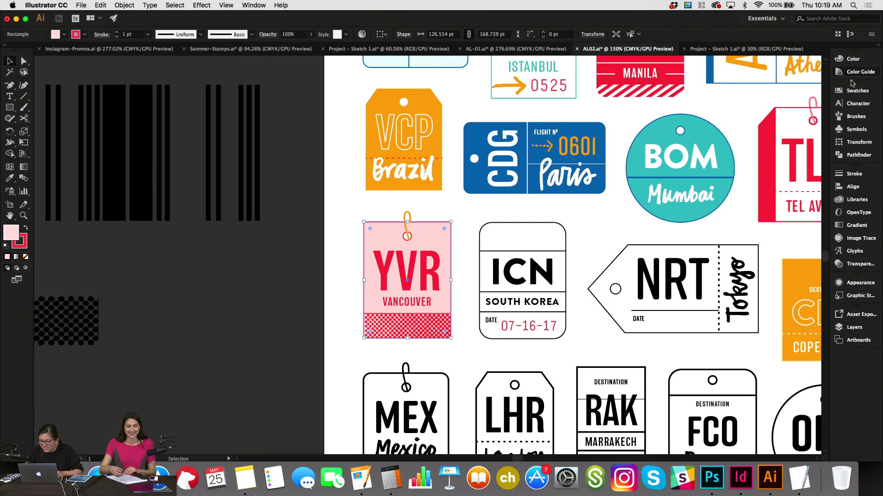
{"action": "left_click", "coordinate": [850, 93]}
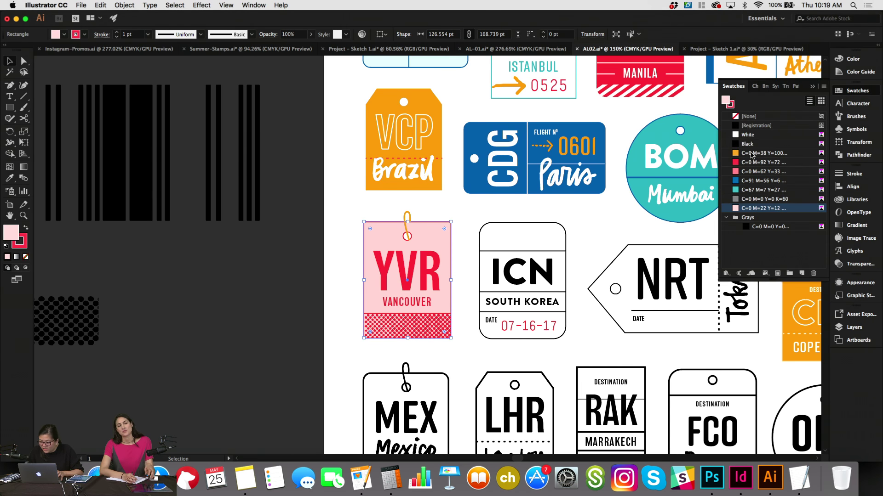
{"action": "double_click", "coordinate": [737, 209]}
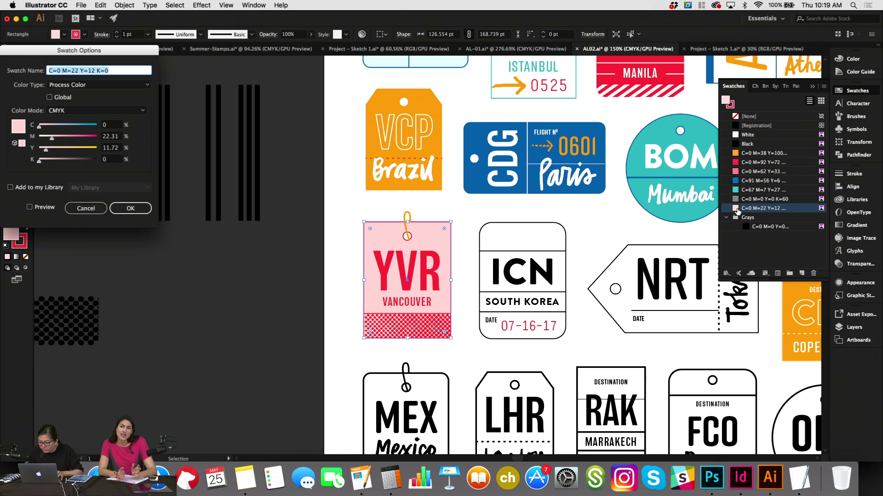
{"action": "key", "text": "Return"}
{"action": "left_click", "coordinate": [859, 71]}
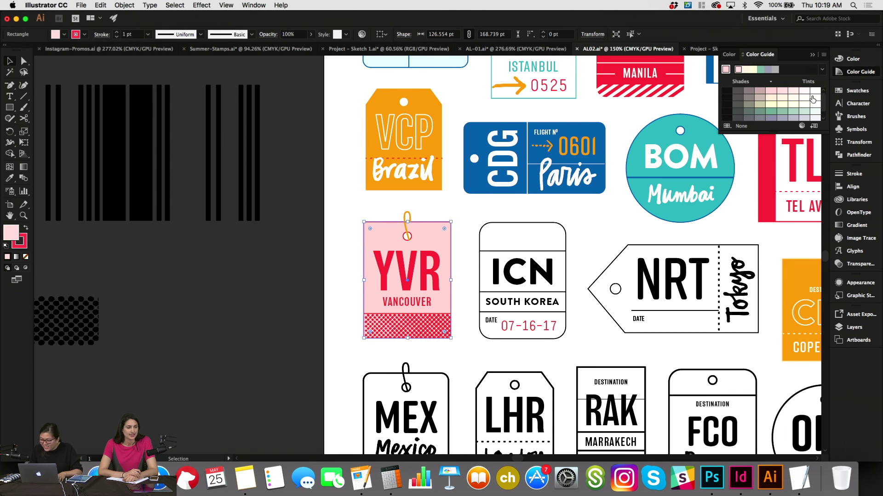
{"action": "left_click", "coordinate": [814, 92]}
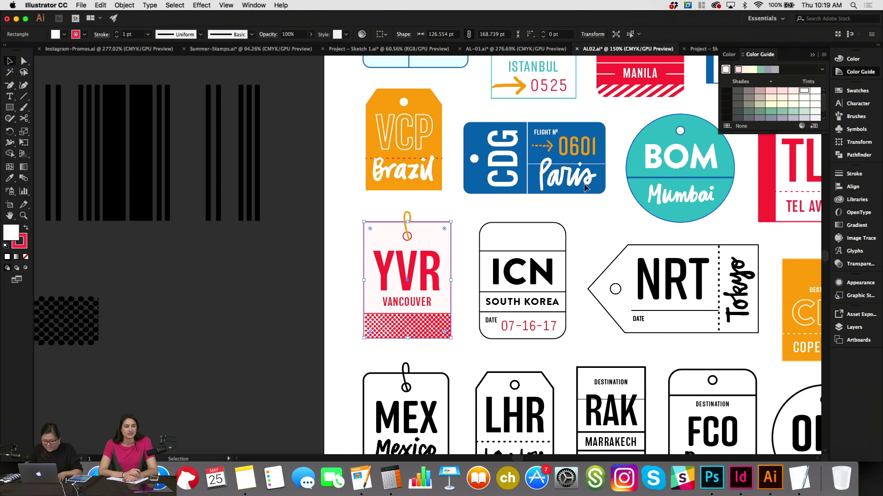
{"action": "left_click", "coordinate": [558, 205]}
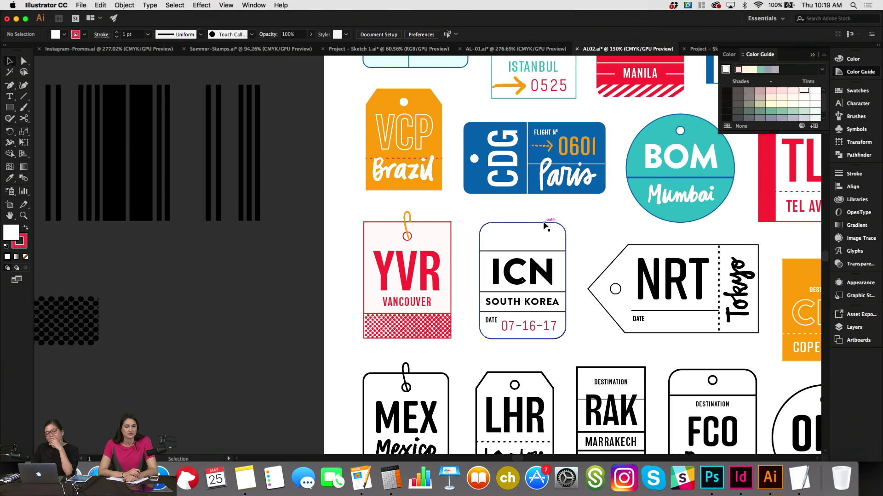
{"action": "scroll", "coordinate": [544, 225], "scroll_direction": "down", "scroll_amount": 2}
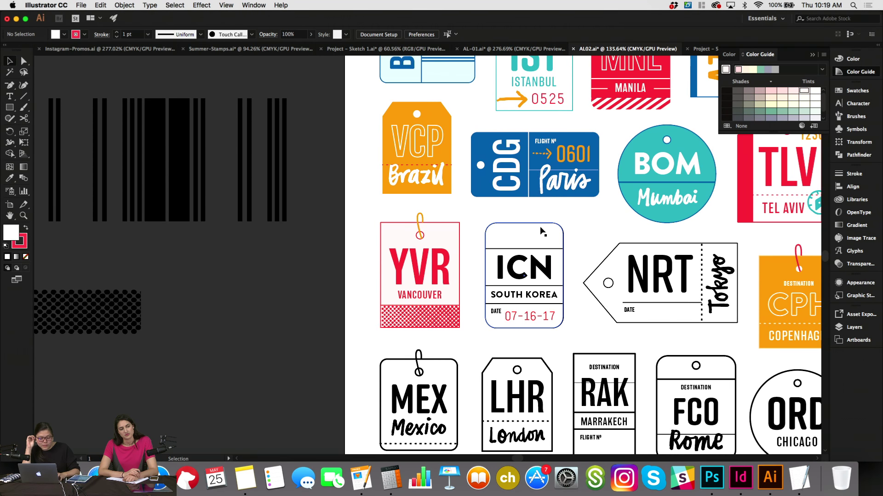
{"action": "key", "text": "super+minus"}
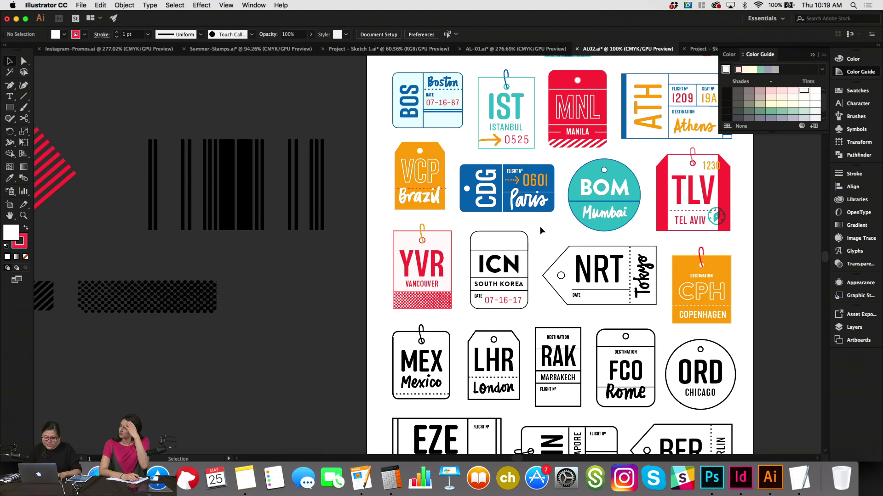
{"action": "scroll", "coordinate": [540, 226], "scroll_direction": "right", "scroll_amount": 2}
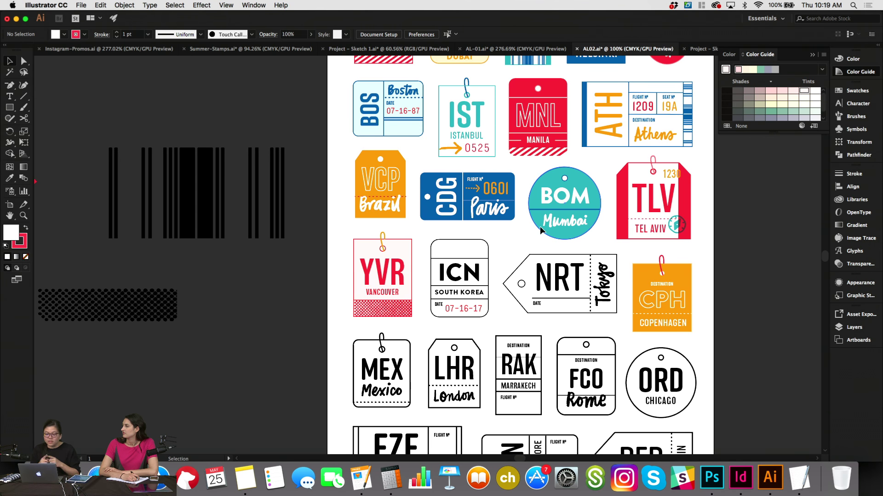
{"action": "left_click", "coordinate": [544, 154]}
{"action": "left_click", "coordinate": [520, 172]}
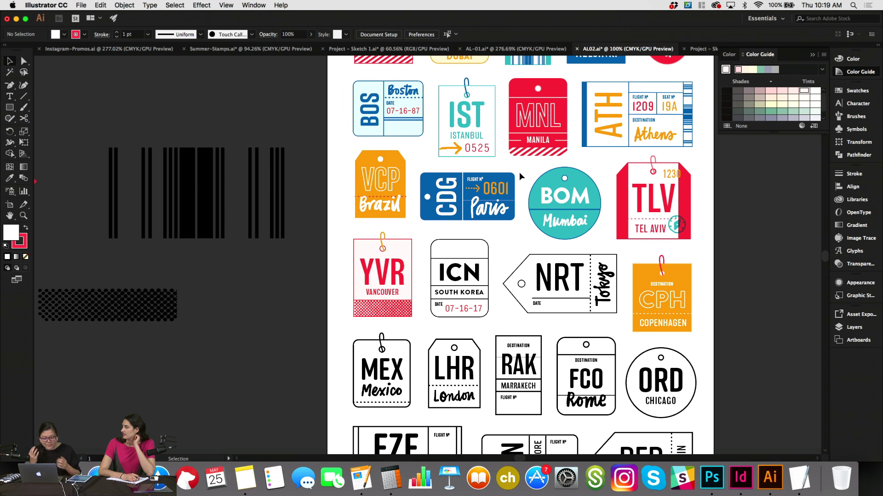
{"action": "scroll", "coordinate": [520, 171], "scroll_direction": "left", "scroll_amount": 5}
{"action": "scroll", "coordinate": [519, 172], "scroll_direction": "up", "scroll_amount": 2}
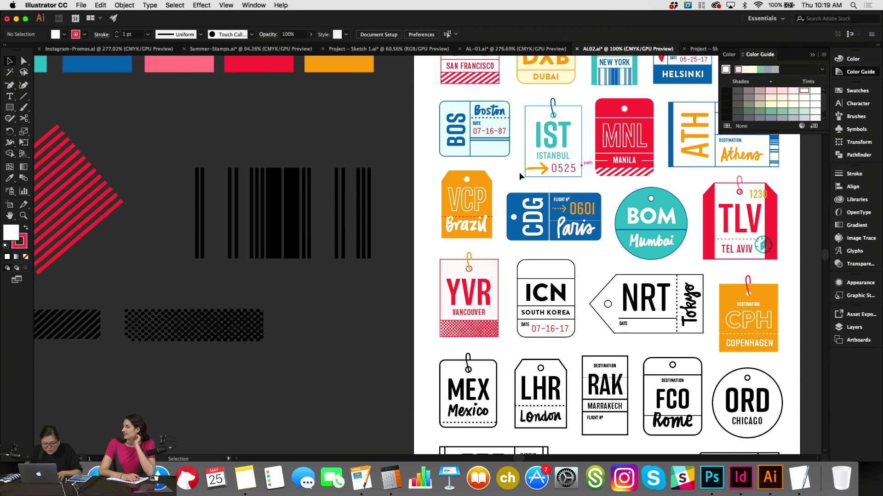
{"action": "scroll", "coordinate": [520, 171], "scroll_direction": "right", "scroll_amount": 2}
{"action": "scroll", "coordinate": [520, 172], "scroll_direction": "down", "scroll_amount": 1}
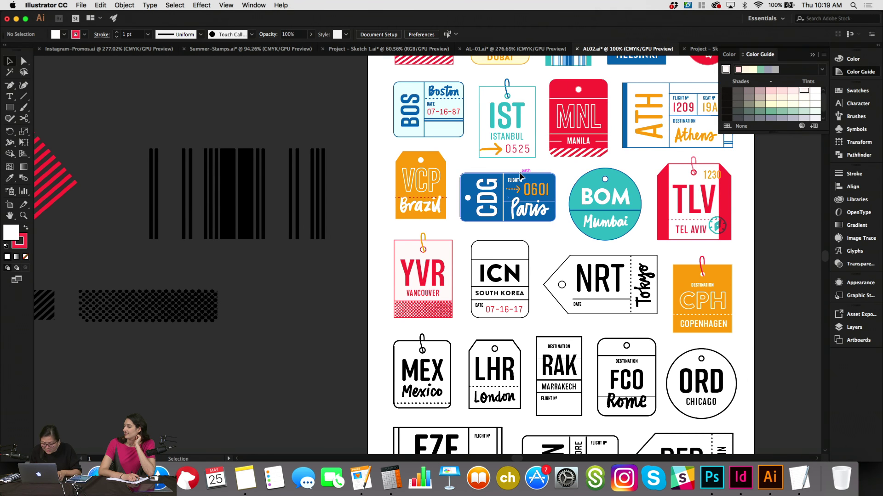
Draw a horizontal red line about 38 pt long from the YVR tag's left edge toward its hole.
{"action": "key", "text": "super+equal"}
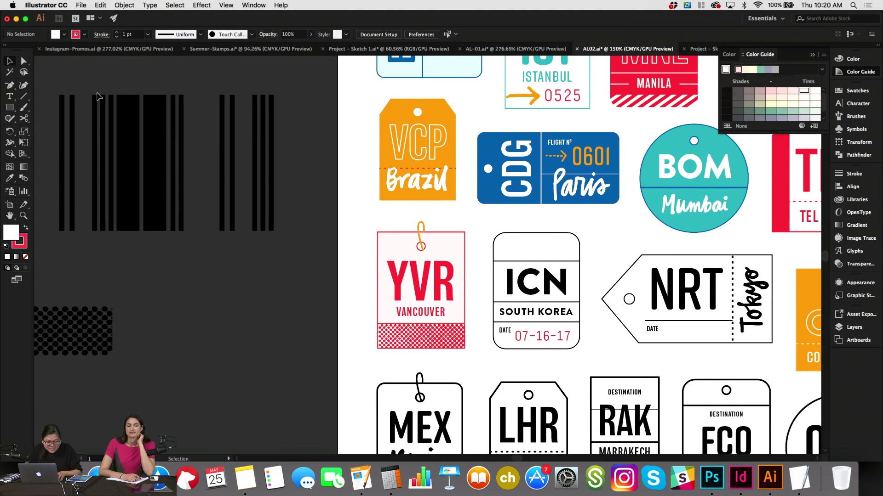
{"action": "key", "text": "backslash"}
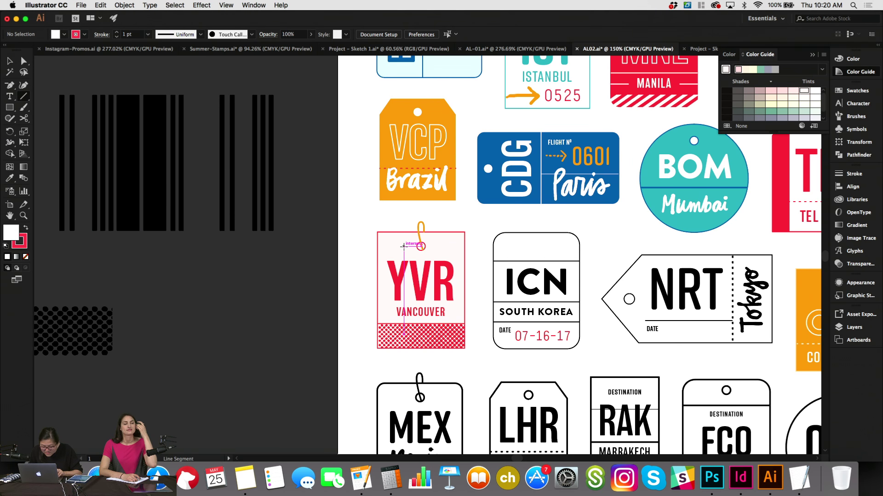
{"action": "left_click_drag", "start_coordinate": [403, 246], "coordinate": [378, 246]}
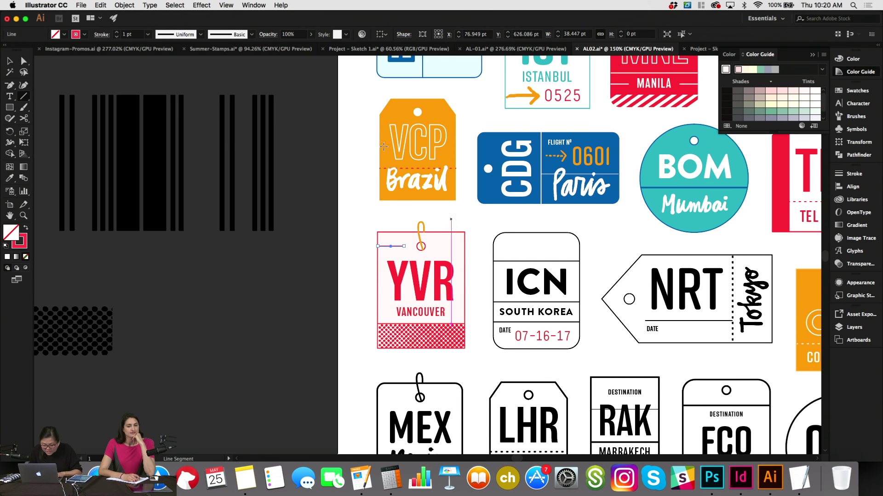
{"action": "key", "text": "v"}
{"action": "key", "text": "super+shift+a"}
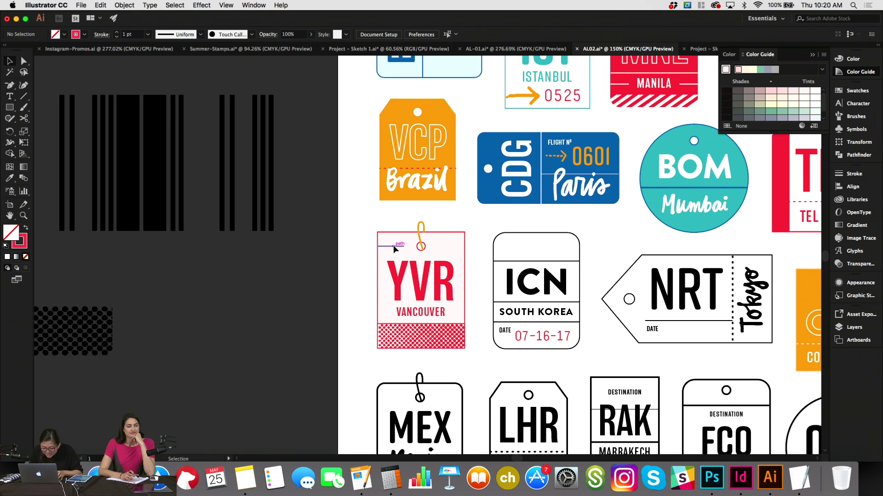
Duplicate the short red line to the other side of the YVR tag's hole, ending at the tag's right edge.
{"action": "left_click", "coordinate": [393, 246]}
{"action": "left_click_drag", "start_coordinate": [398, 247], "coordinate": [457, 248]}
{"action": "left_click", "coordinate": [484, 239]}
Fill the ICN tag's rounded background with the palest tint of the teal C=67 M=7 Y=27 swatch.
{"action": "scroll", "coordinate": [479, 248], "scroll_direction": "right", "scroll_amount": 6}
{"action": "scroll", "coordinate": [479, 249], "scroll_direction": "up", "scroll_amount": 1}
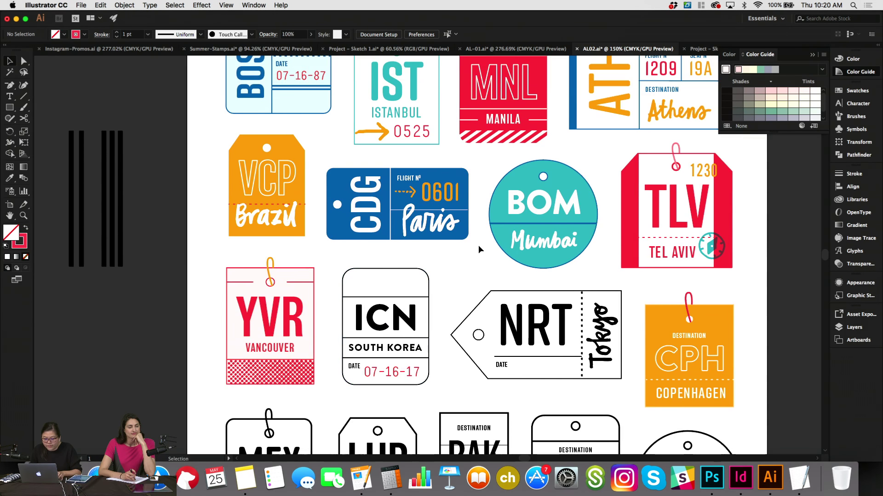
{"action": "left_click", "coordinate": [410, 273]}
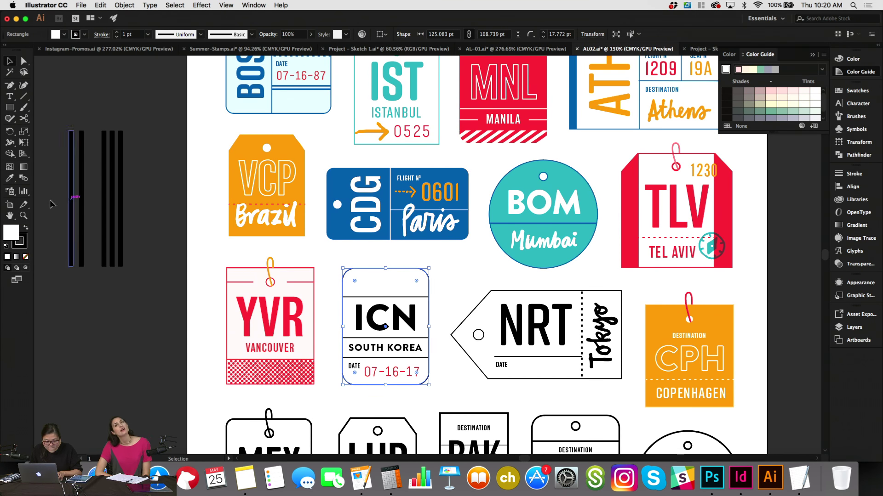
{"action": "left_click", "coordinate": [864, 91]}
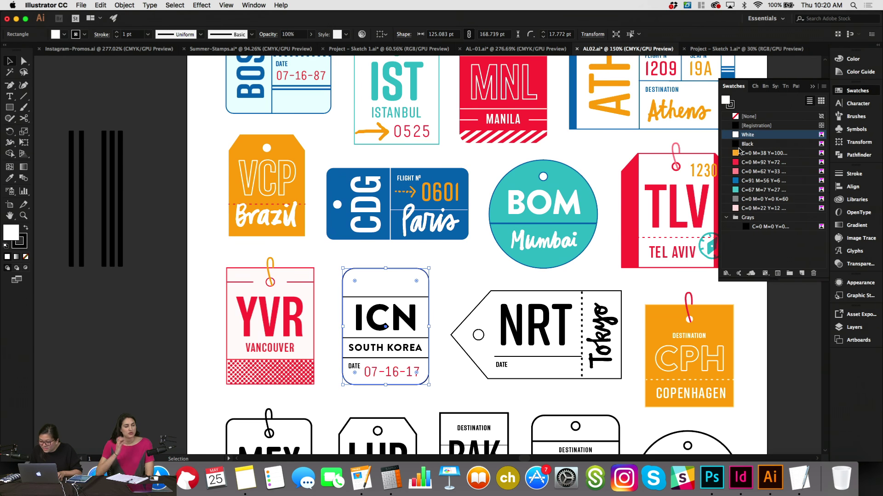
{"action": "left_click", "coordinate": [744, 190]}
{"action": "left_click", "coordinate": [741, 181]}
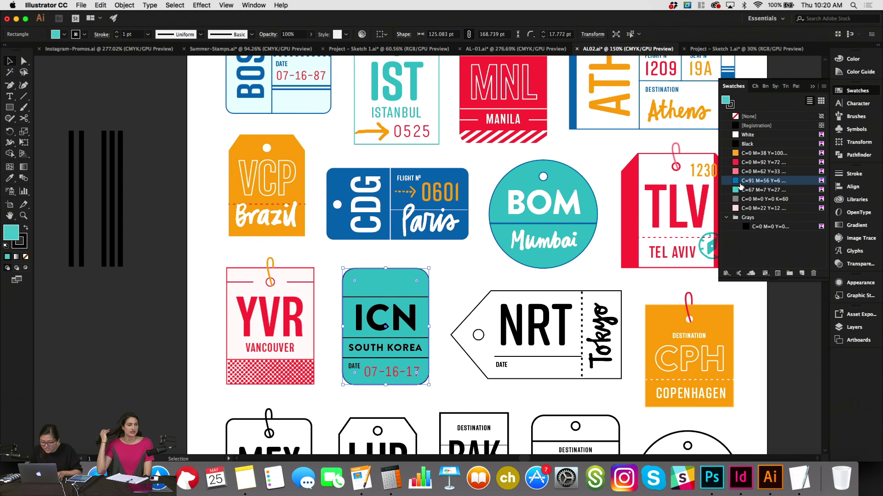
{"action": "left_click", "coordinate": [739, 190]}
{"action": "left_click", "coordinate": [861, 72]}
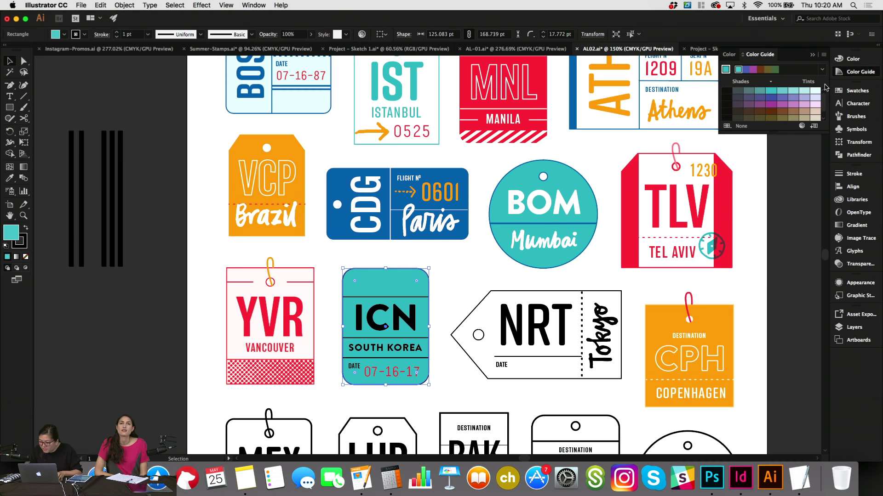
{"action": "left_click", "coordinate": [809, 90]}
{"action": "left_click", "coordinate": [816, 91]}
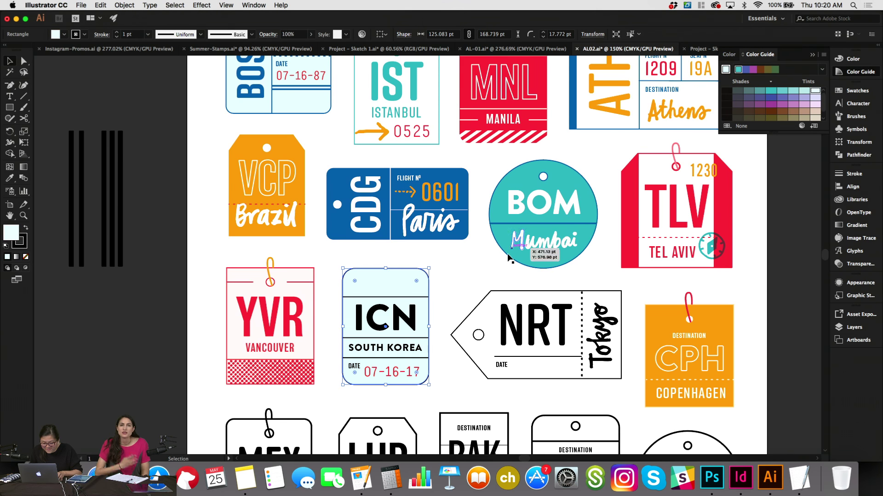
{"action": "left_click", "coordinate": [483, 270]}
Color the ICN tag's outline and divider lines with the blue C=91 M=56 Y=6 swatch as their stroke.
{"action": "left_click", "coordinate": [398, 281]}
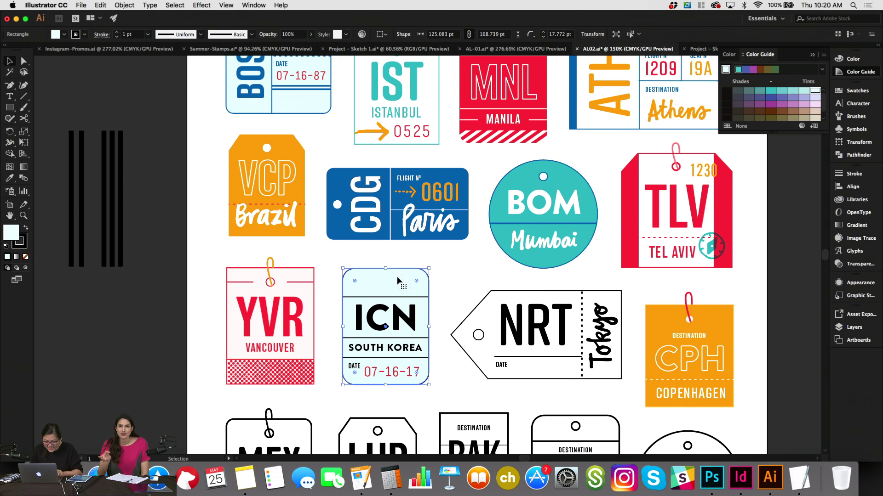
{"action": "left_click", "coordinate": [421, 301], "text": "shift"}
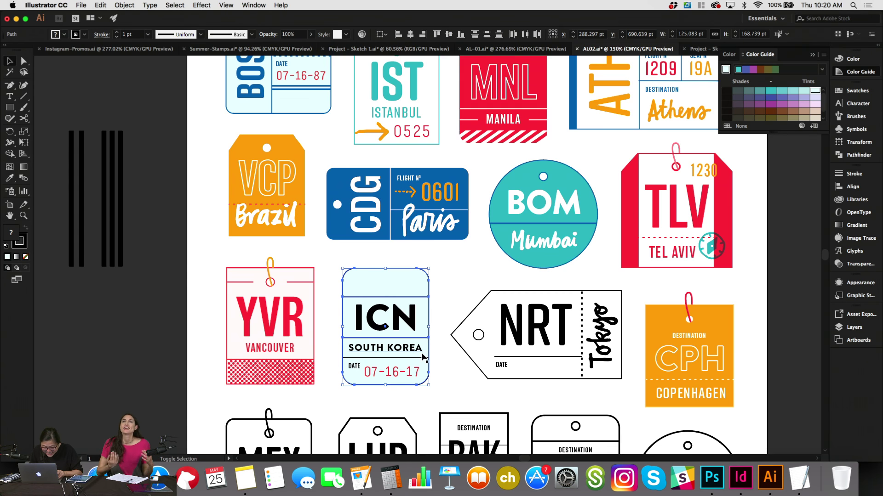
{"action": "left_click", "coordinate": [848, 90]}
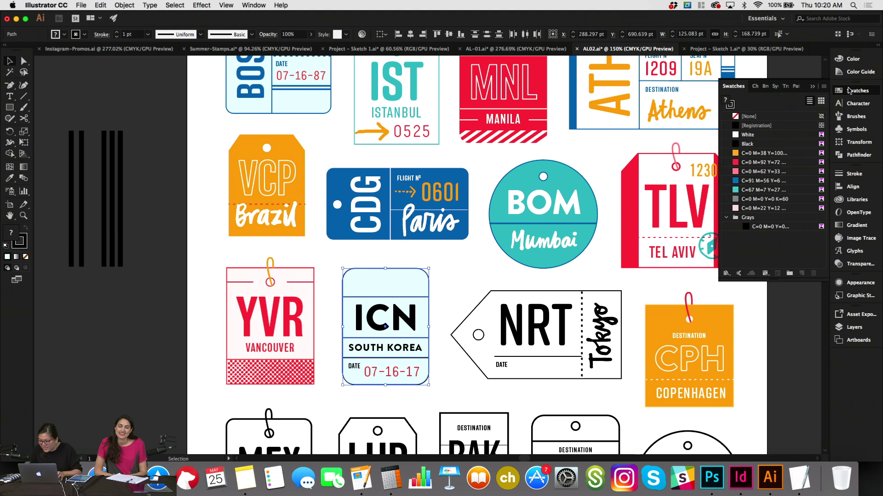
{"action": "left_click", "coordinate": [730, 105]}
{"action": "left_click", "coordinate": [735, 181]}
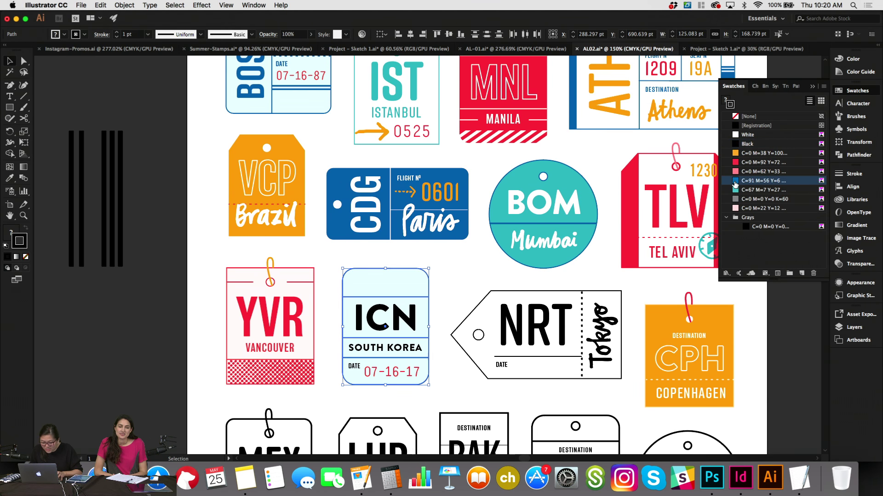
{"action": "left_click", "coordinate": [488, 249]}
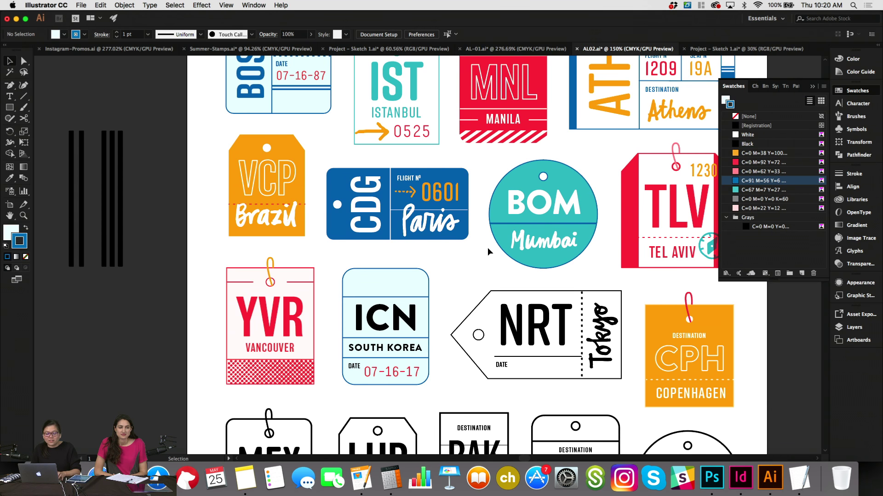
Fill the ICN, SOUTH KOREA and DATE texts on the ICN tag with the blue C=91 M=56 Y=6 swatch.
{"action": "left_click", "coordinate": [402, 324]}
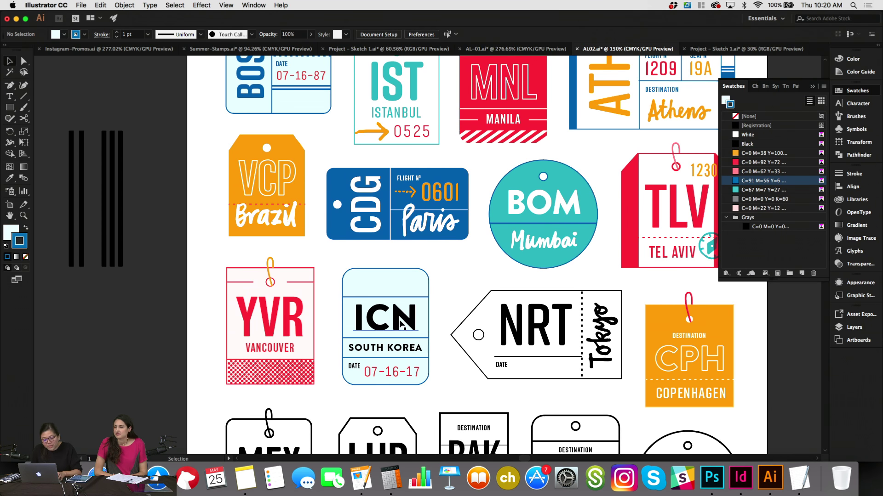
{"action": "left_click", "coordinate": [739, 181]}
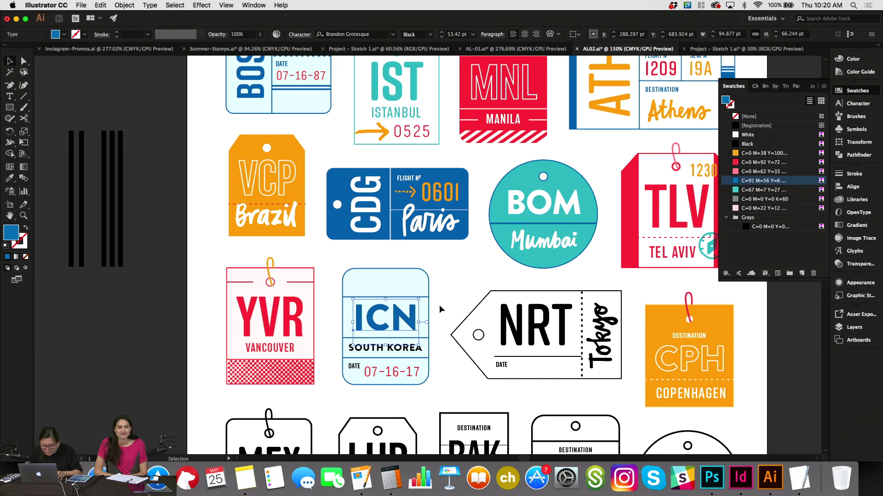
{"action": "left_click", "coordinate": [391, 348]}
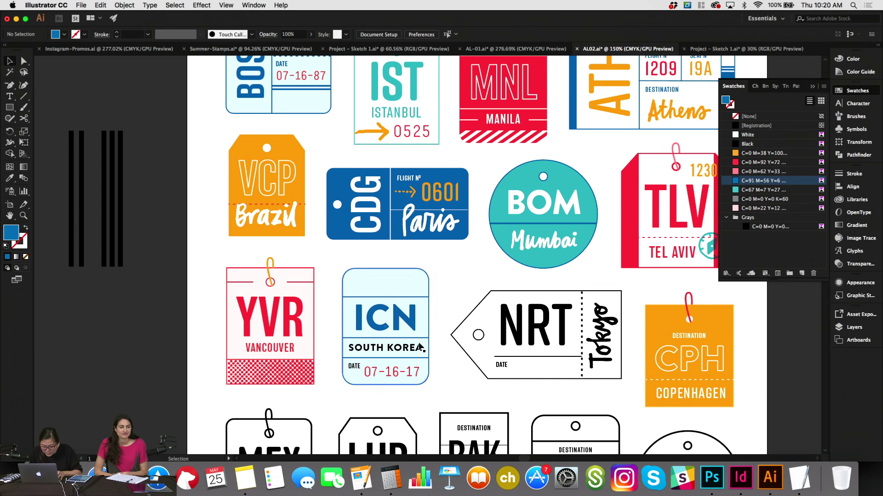
{"action": "left_click", "coordinate": [738, 180]}
{"action": "left_click", "coordinate": [355, 368]}
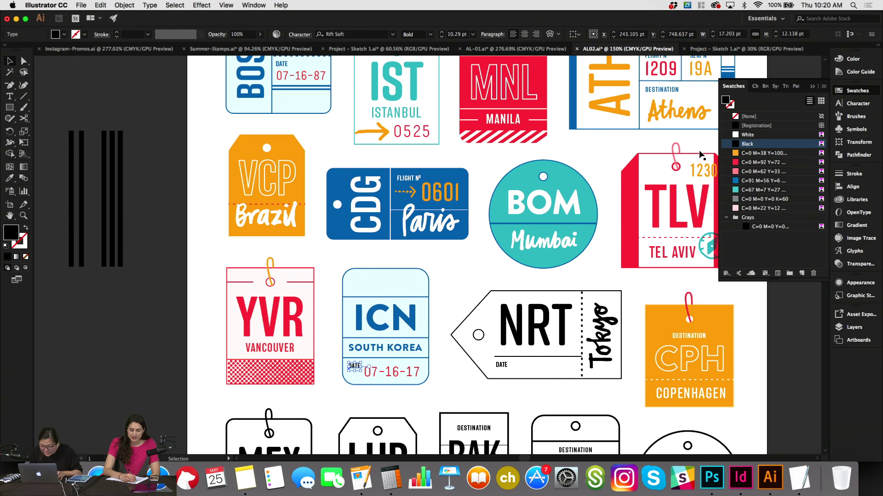
{"action": "left_click", "coordinate": [741, 180]}
{"action": "left_click", "coordinate": [462, 264]}
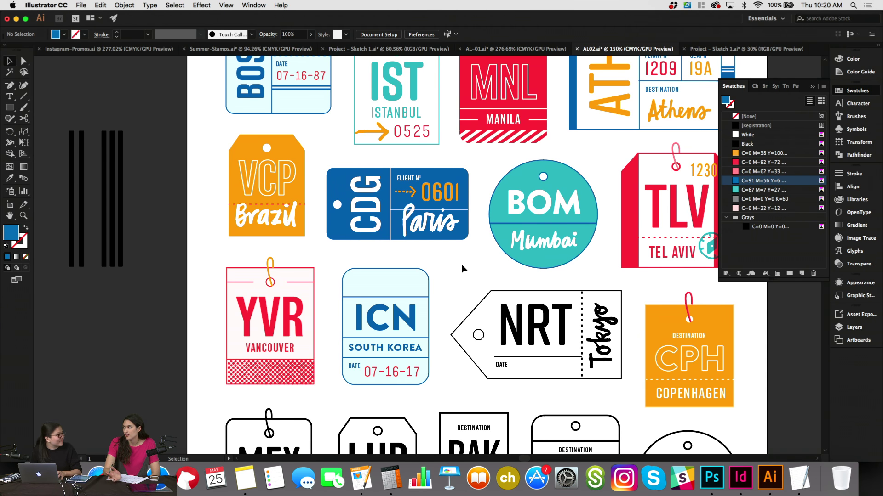
Move the ICN tag's texts and divider lines up about 12 pt together, leaving the tag outline in place.
{"action": "left_click_drag", "start_coordinate": [338, 266], "coordinate": [417, 390]}
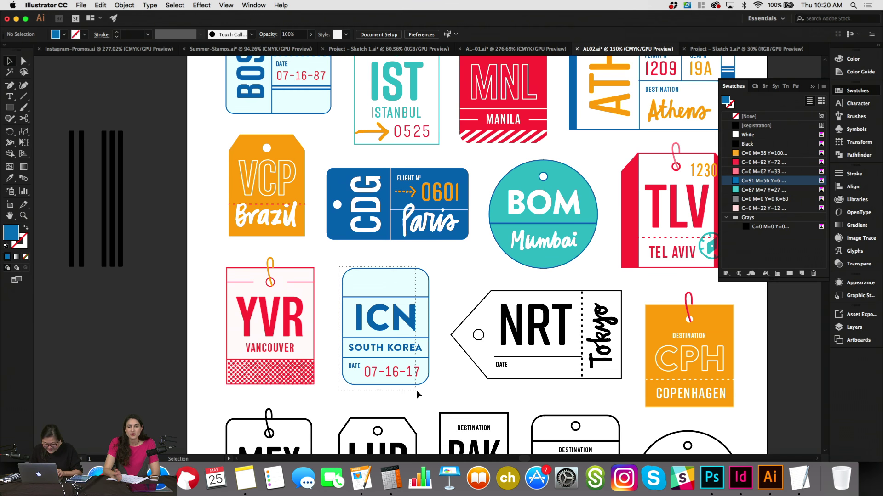
{"action": "left_click", "coordinate": [407, 267], "text": "shift"}
{"action": "key", "text": "shift+Up"}
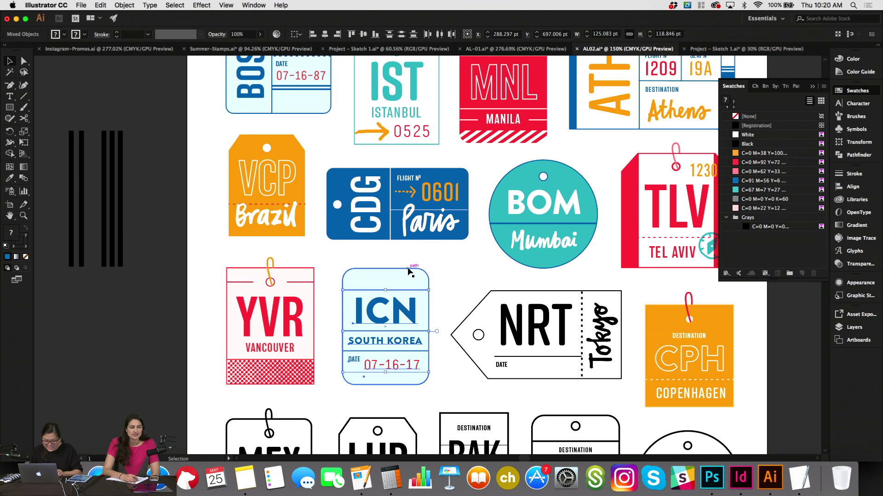
{"action": "key", "text": "Up"}
{"action": "key", "text": "Up"}
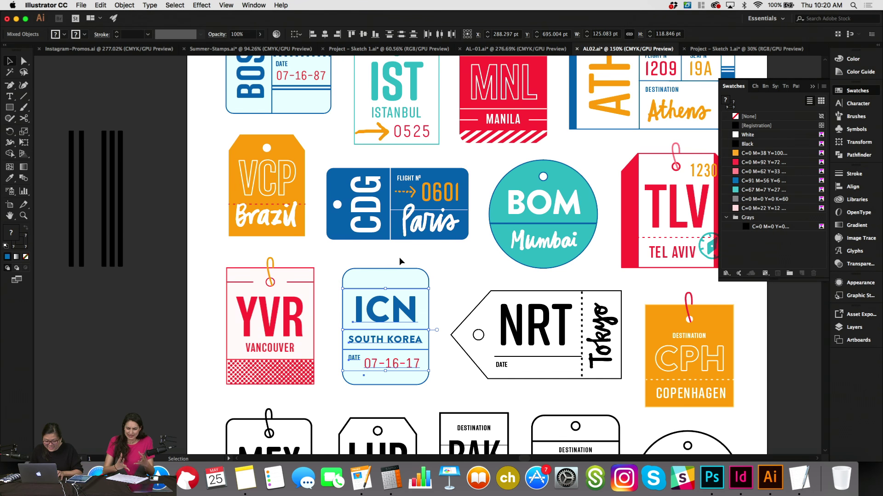
Delete the divider line above the ICN letters and shift the remaining texts and lines up about 3 pt inside the tag.
{"action": "left_click", "coordinate": [409, 288]}
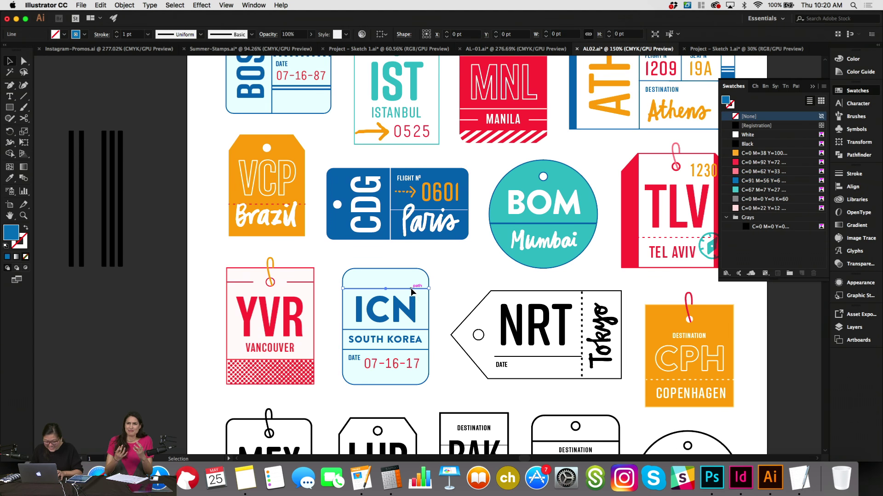
{"action": "left_click_drag", "start_coordinate": [341, 260], "coordinate": [422, 366]}
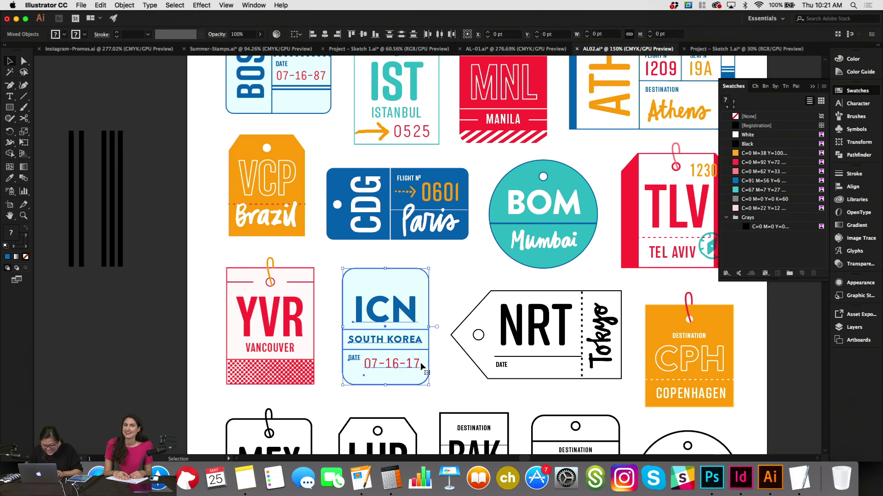
{"action": "left_click", "coordinate": [408, 268], "text": "shift"}
{"action": "key", "text": "shift+Up"}
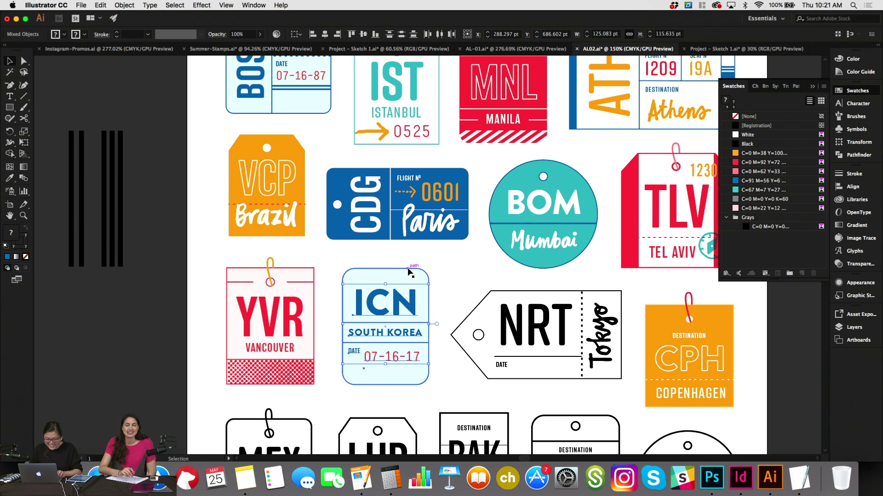
{"action": "key", "text": "Down"}
{"action": "key", "text": "Down"}
{"action": "key", "text": "Down"}
{"action": "key", "text": "Down"}
{"action": "key", "text": "Down"}
{"action": "key", "text": "Down"}
{"action": "key", "text": "Down"}
{"action": "left_click", "coordinate": [397, 262]}
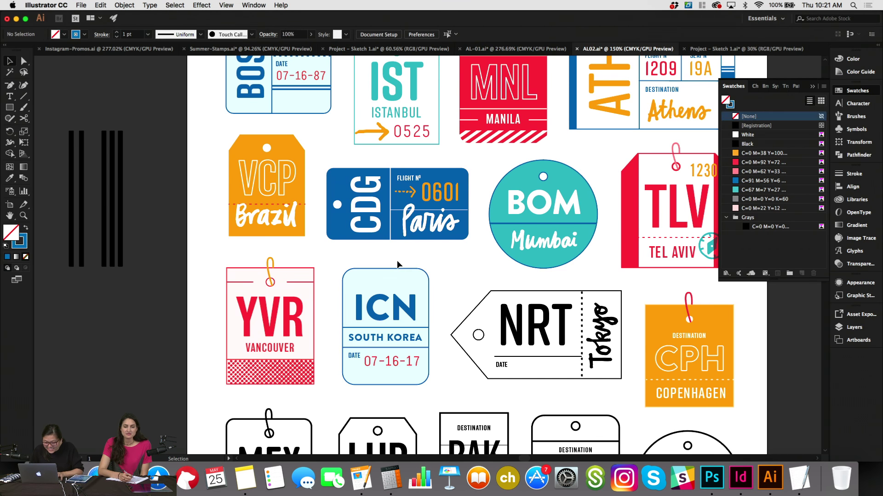
Recolor the red diagonal stripe pattern beside the artboard with the orange C=0 M=38 Y=100 swatch.
{"action": "left_click", "coordinate": [507, 144]}
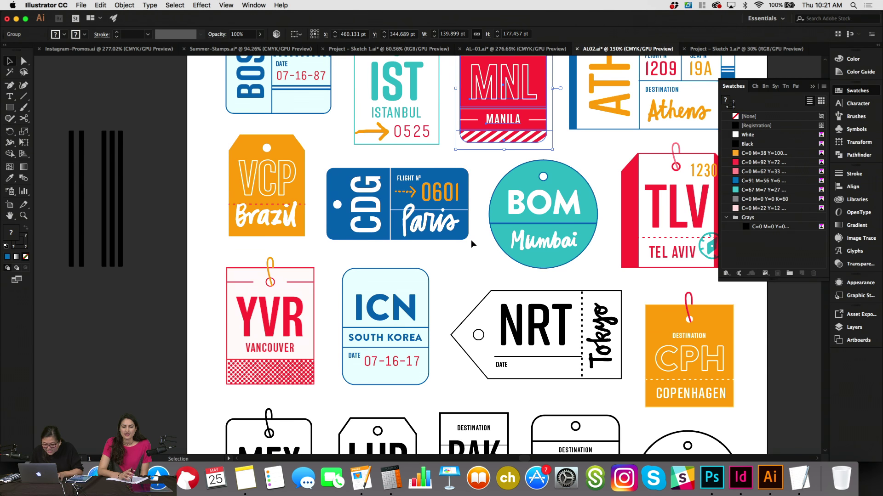
{"action": "scroll", "coordinate": [469, 239], "scroll_direction": "left", "scroll_amount": 8}
{"action": "scroll", "coordinate": [469, 239], "scroll_direction": "down", "scroll_amount": 2}
{"action": "left_click", "coordinate": [333, 285]}
{"action": "key", "text": "super+minus"}
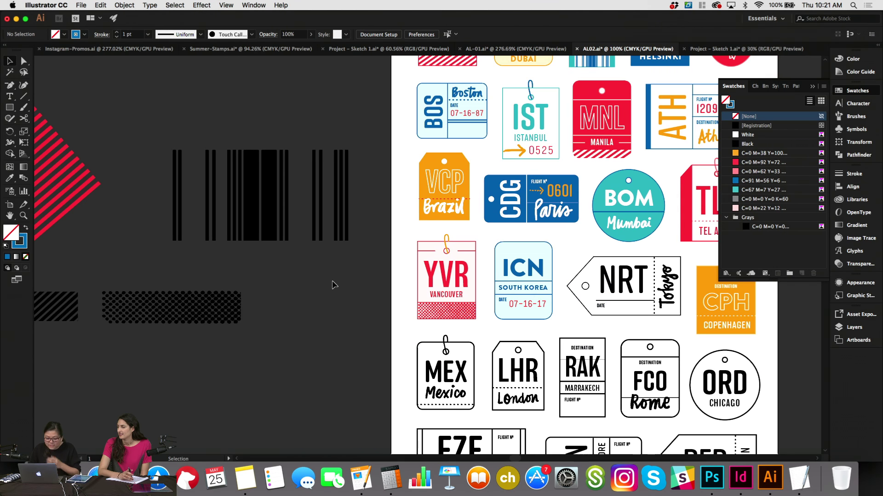
{"action": "scroll", "coordinate": [334, 285], "scroll_direction": "left", "scroll_amount": 6}
{"action": "scroll", "coordinate": [334, 285], "scroll_direction": "down", "scroll_amount": 1}
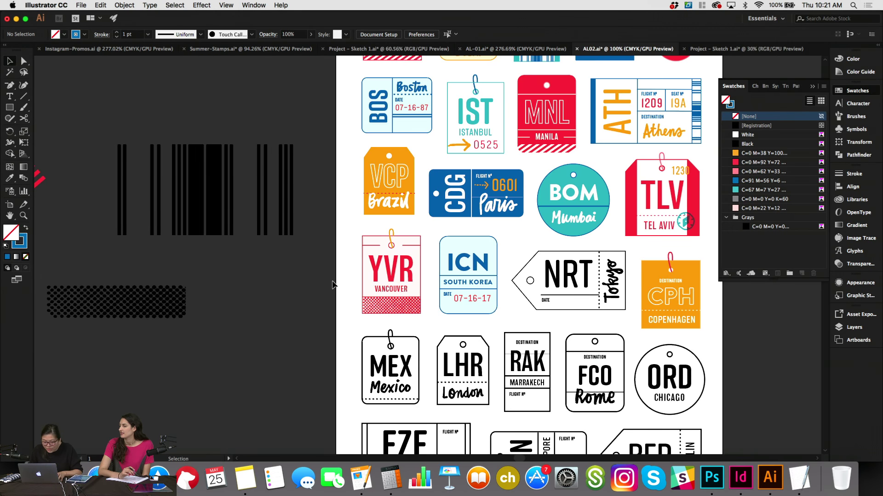
{"action": "scroll", "coordinate": [312, 267], "scroll_direction": "left", "scroll_amount": 1}
{"action": "scroll", "coordinate": [312, 267], "scroll_direction": "down", "scroll_amount": 1}
{"action": "left_click_drag", "start_coordinate": [115, 121], "coordinate": [222, 205]}
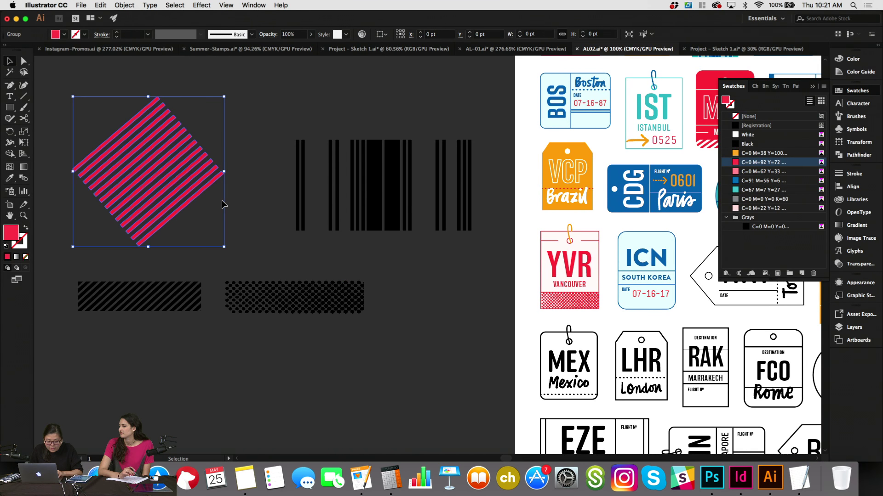
{"action": "left_click", "coordinate": [751, 181]}
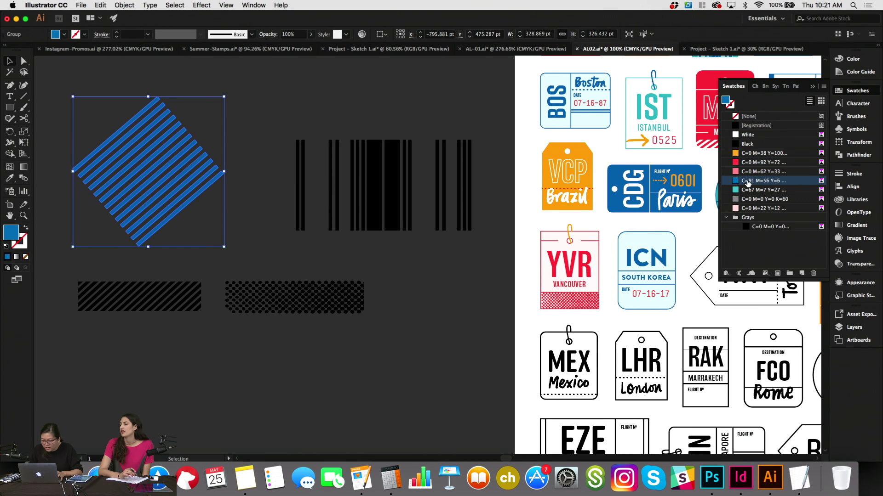
{"action": "scroll", "coordinate": [271, 227], "scroll_direction": "right", "scroll_amount": 1}
{"action": "scroll", "coordinate": [271, 226], "scroll_direction": "down", "scroll_amount": 1}
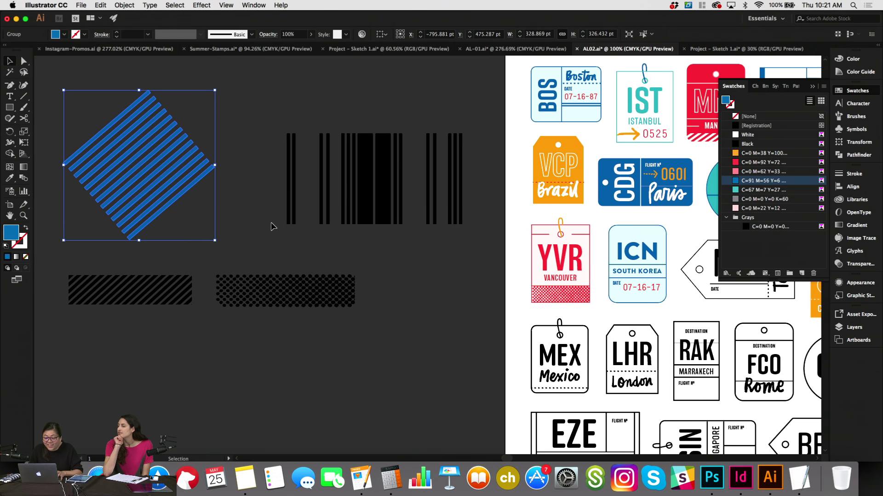
{"action": "left_click", "coordinate": [747, 154]}
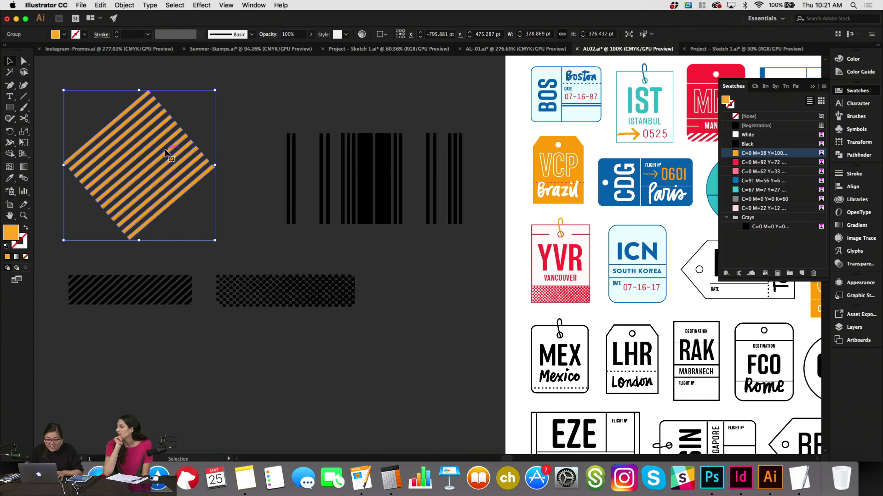
{"action": "left_click_drag", "start_coordinate": [416, 381], "coordinate": [418, 375]}
{"action": "left_click", "coordinate": [420, 355]}
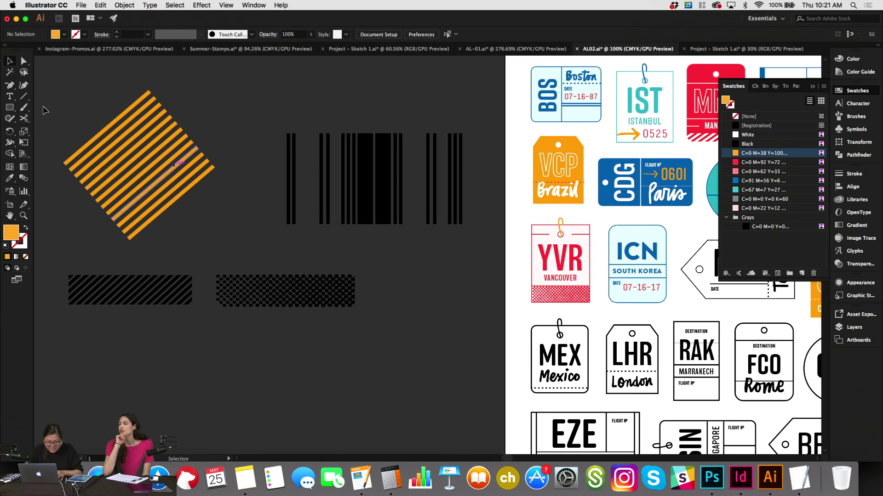
Duplicate the orange diagonal stripe pattern into the empty area below the original, beside the artboard.
{"action": "left_click", "coordinate": [150, 174]}
{"action": "scroll", "coordinate": [207, 212], "scroll_direction": "left", "scroll_amount": 5}
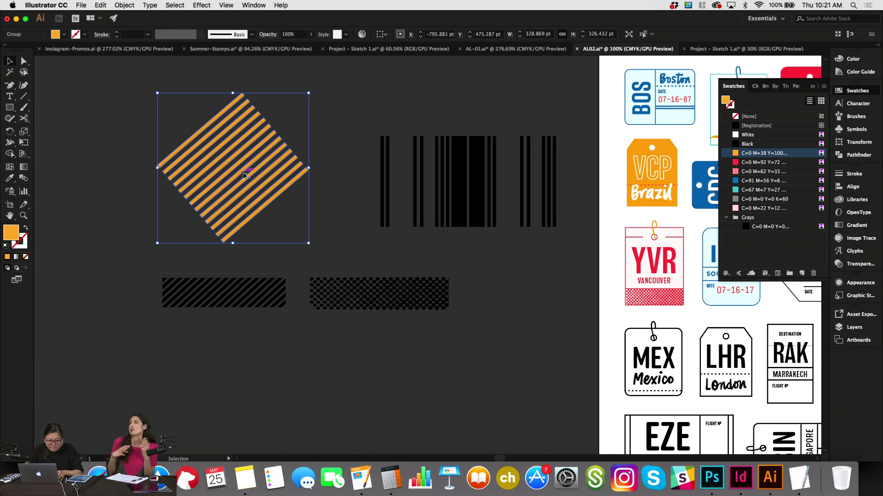
{"action": "left_click_drag", "start_coordinate": [244, 175], "coordinate": [109, 380]}
{"action": "scroll", "coordinate": [276, 230], "scroll_direction": "left", "scroll_amount": 5}
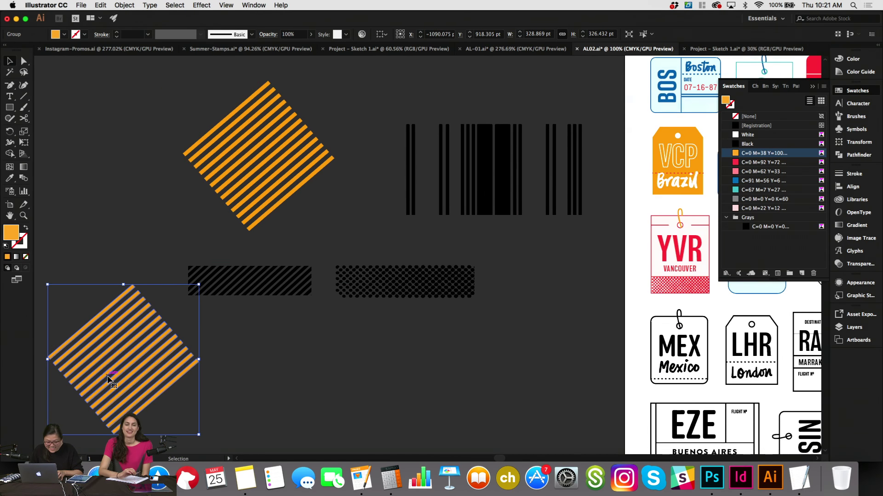
{"action": "scroll", "coordinate": [276, 230], "scroll_direction": "down", "scroll_amount": 2}
{"action": "left_click", "coordinate": [82, 211]}
Draw a rectangle about 232 × 42 pt over the duplicated stripes and use it as a clipping mask to crop them into a strip.
{"action": "left_click", "coordinate": [10, 107]}
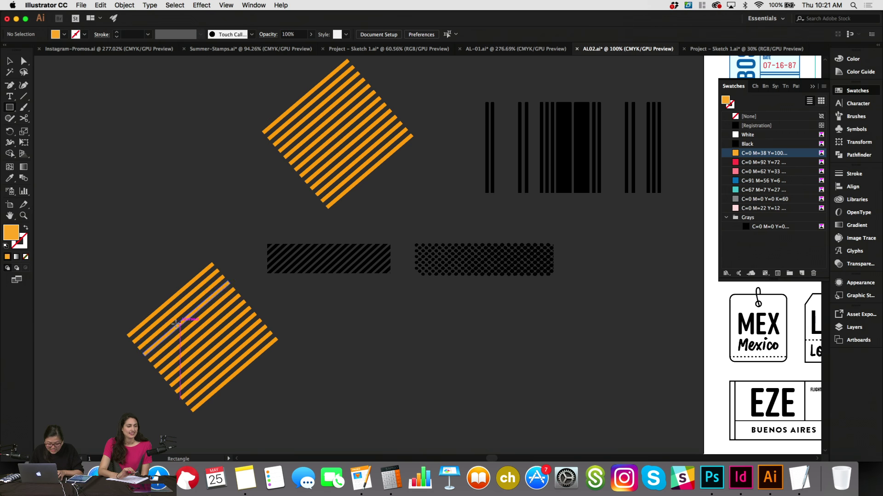
{"action": "left_click_drag", "start_coordinate": [150, 323], "coordinate": [257, 342]}
{"action": "key", "text": "v"}
{"action": "left_click", "coordinate": [252, 372], "text": "shift"}
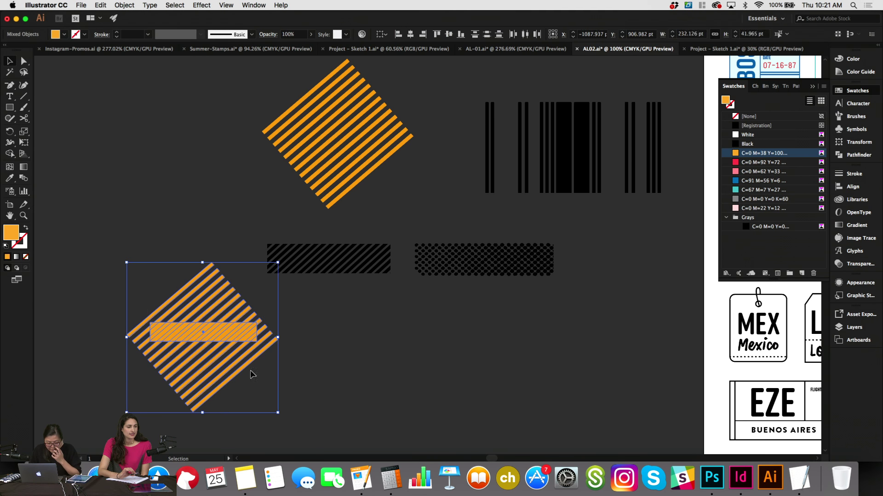
{"action": "left_click", "coordinate": [124, 5]}
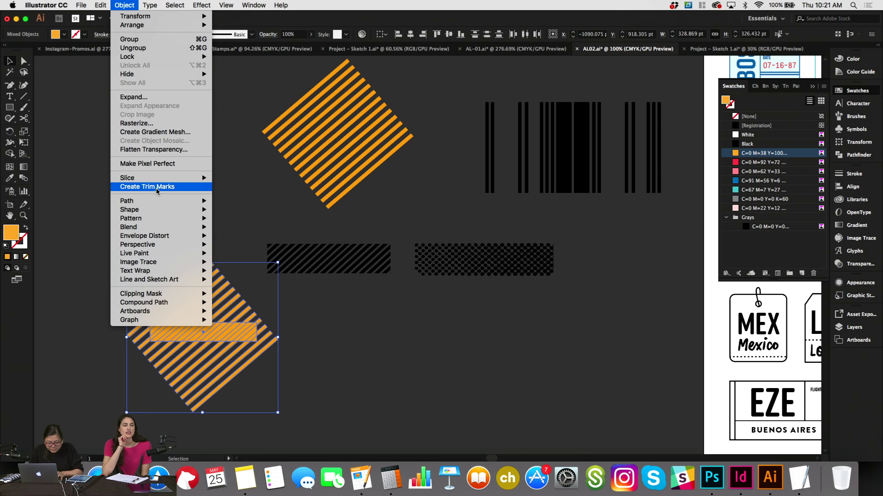
{"action": "left_click", "coordinate": [239, 161]}
{"action": "right_click", "coordinate": [215, 340]}
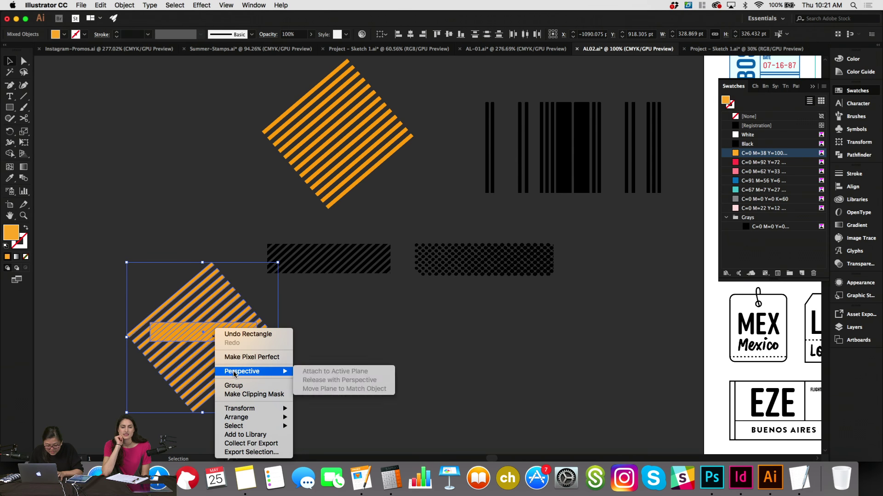
{"action": "left_click", "coordinate": [249, 394]}
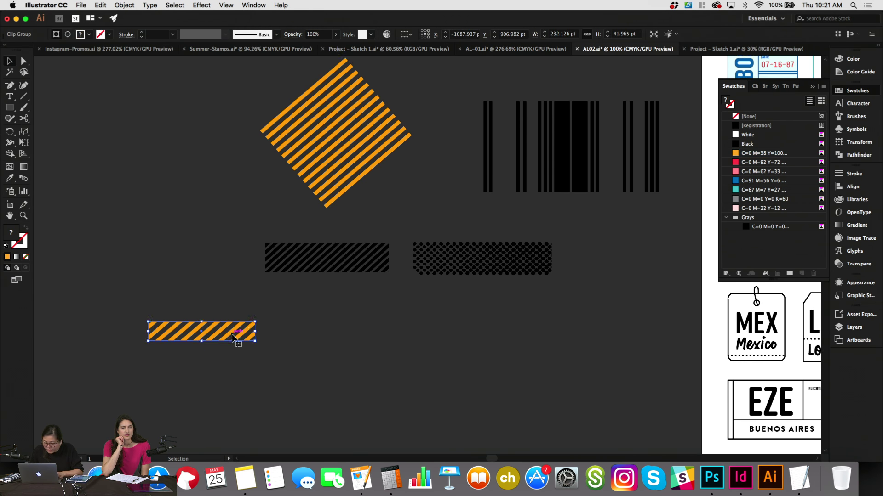
Paste the orange striped strip onto the ICN tag and fit it across the tag's full width along its lower edge.
{"action": "scroll", "coordinate": [233, 337], "scroll_direction": "right", "scroll_amount": 10}
{"action": "scroll", "coordinate": [225, 348], "scroll_direction": "up", "scroll_amount": 5}
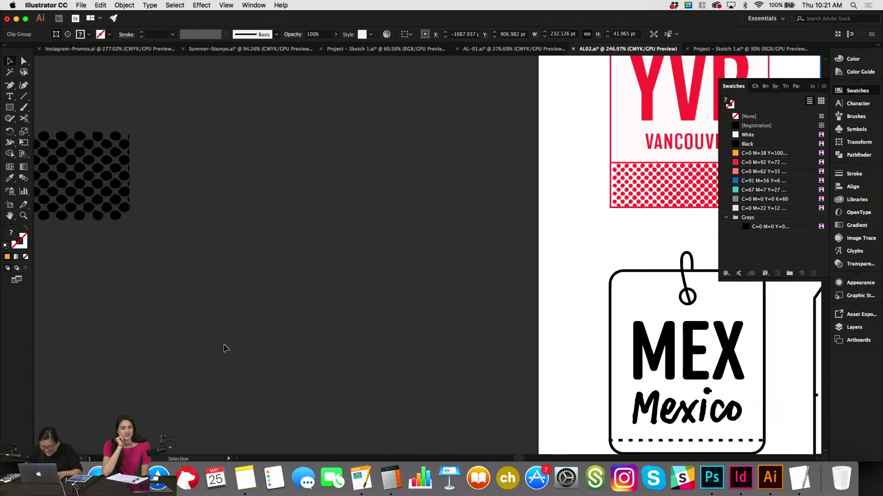
{"action": "scroll", "coordinate": [225, 348], "scroll_direction": "right", "scroll_amount": 10}
{"action": "scroll", "coordinate": [224, 344], "scroll_direction": "right", "scroll_amount": 5}
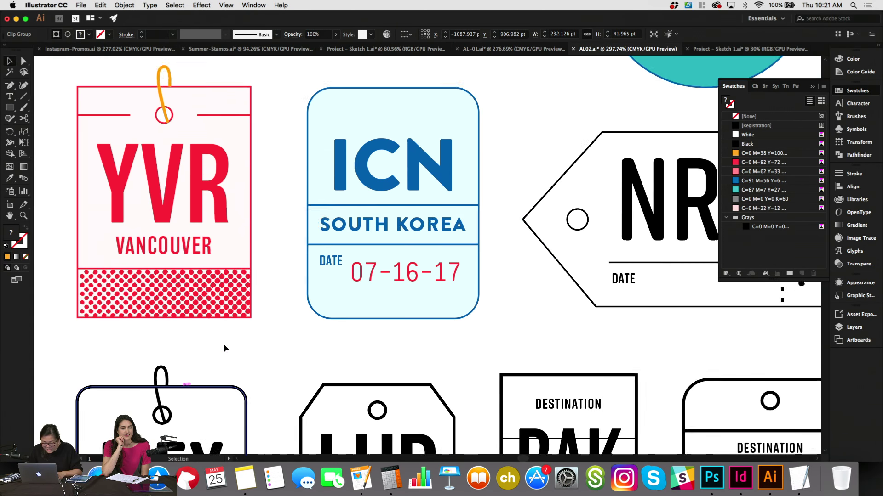
{"action": "key", "text": "ctrl+v"}
{"action": "left_click_drag", "start_coordinate": [590, 242], "coordinate": [448, 301]}
{"action": "left_click", "coordinate": [406, 101]}
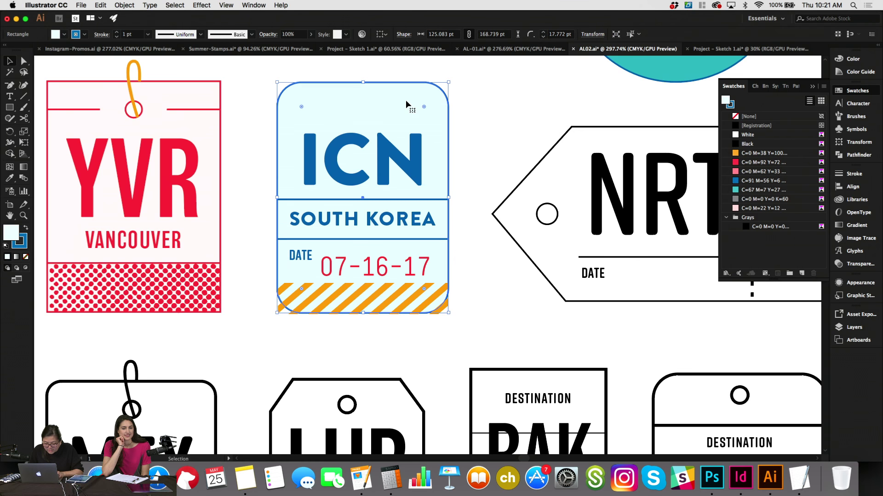
Cut the ICN tag's rounded rectangle, paste it in place above the orange striped strip and use it as the strip's clipping mask.
{"action": "key", "text": "Delete"}
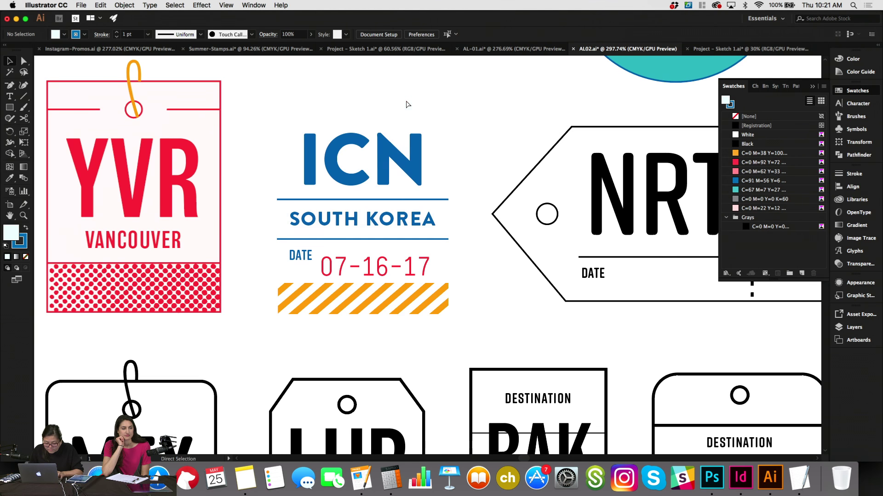
{"action": "left_click", "coordinate": [101, 5]}
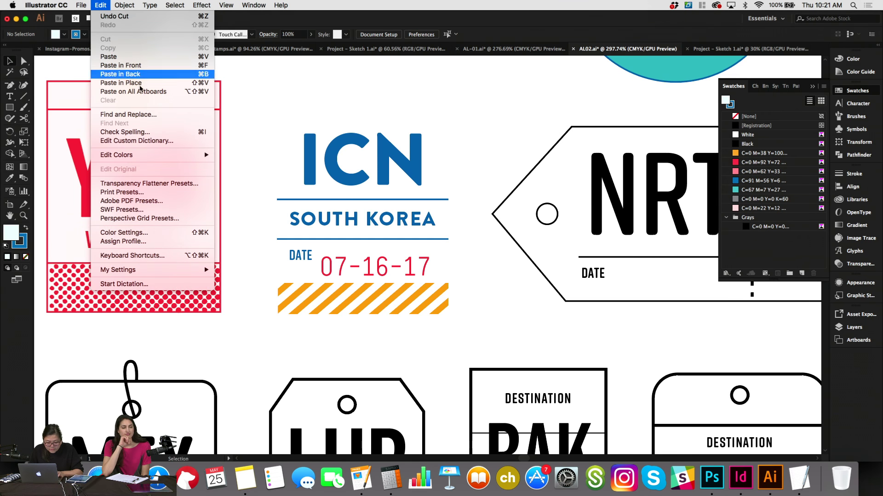
{"action": "left_click", "coordinate": [143, 86]}
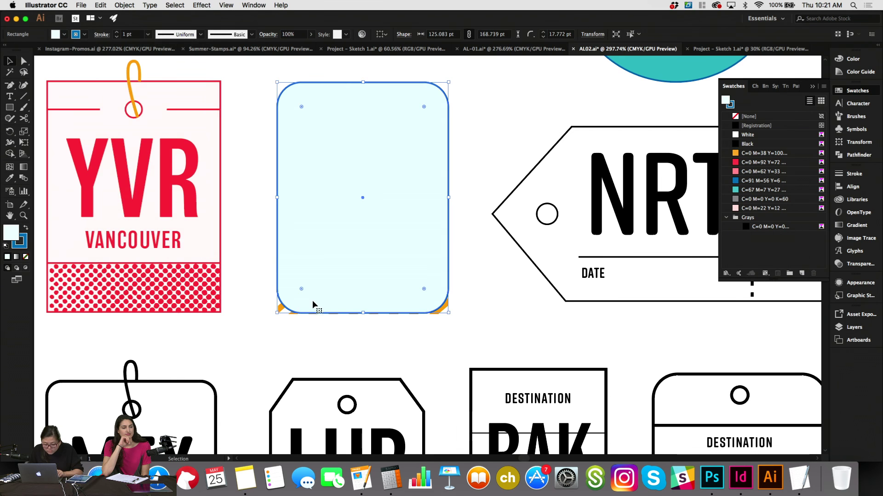
{"action": "right_click", "coordinate": [283, 311]}
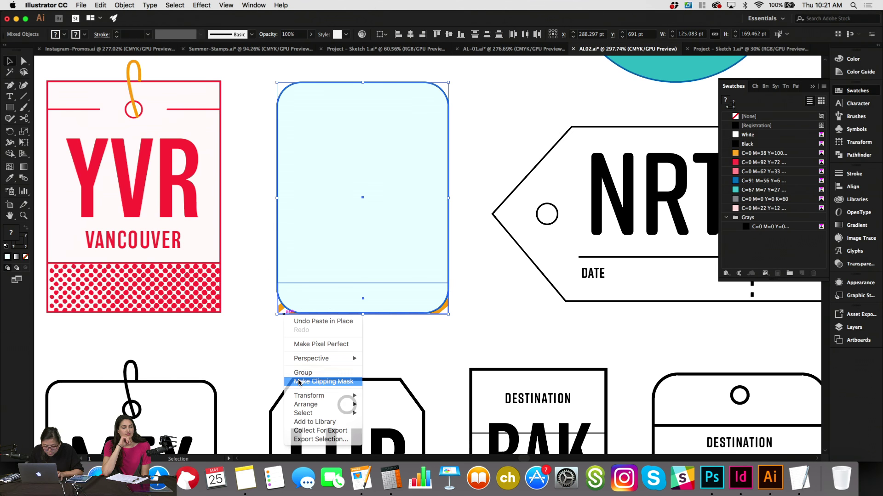
{"action": "left_click", "coordinate": [304, 382]}
{"action": "left_click", "coordinate": [284, 358]}
Paste the ICN tag's rounded rectangle in place again and send it to the back, behind the text and stripes.
{"action": "left_click", "coordinate": [95, 5]}
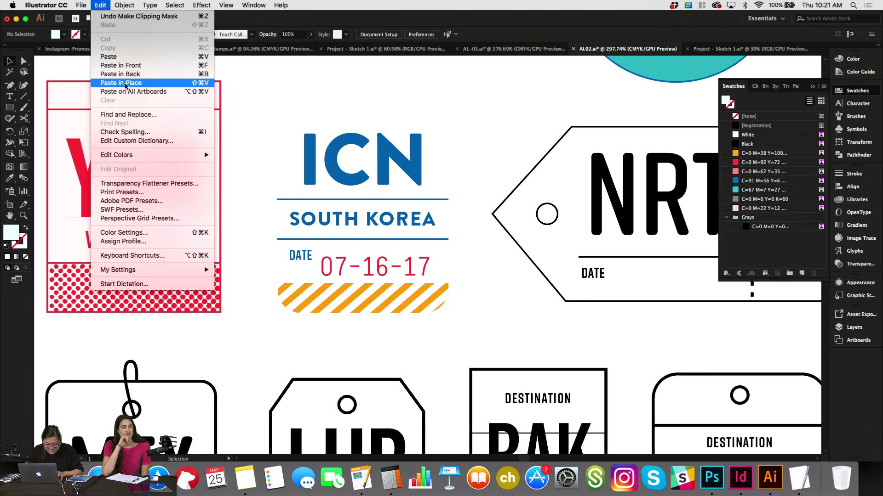
{"action": "left_click", "coordinate": [144, 83]}
{"action": "right_click", "coordinate": [355, 151]}
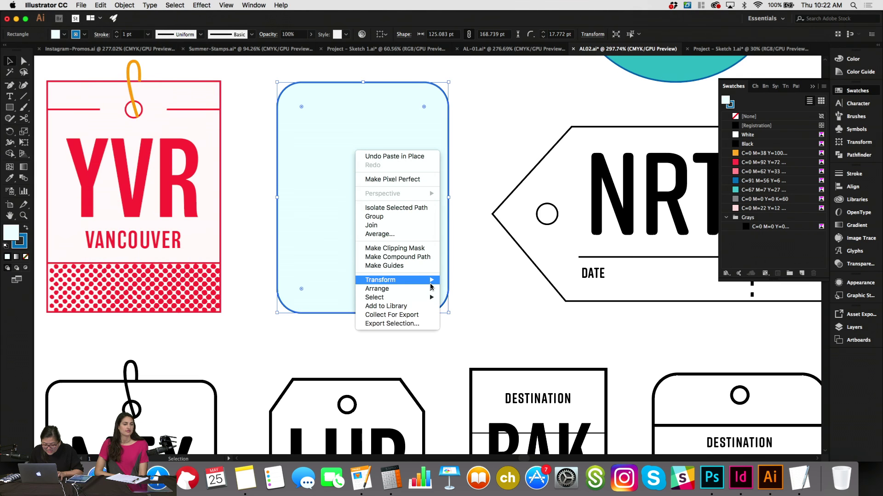
{"action": "mouse_move", "coordinate": [427, 289]}
{"action": "left_click", "coordinate": [458, 315]}
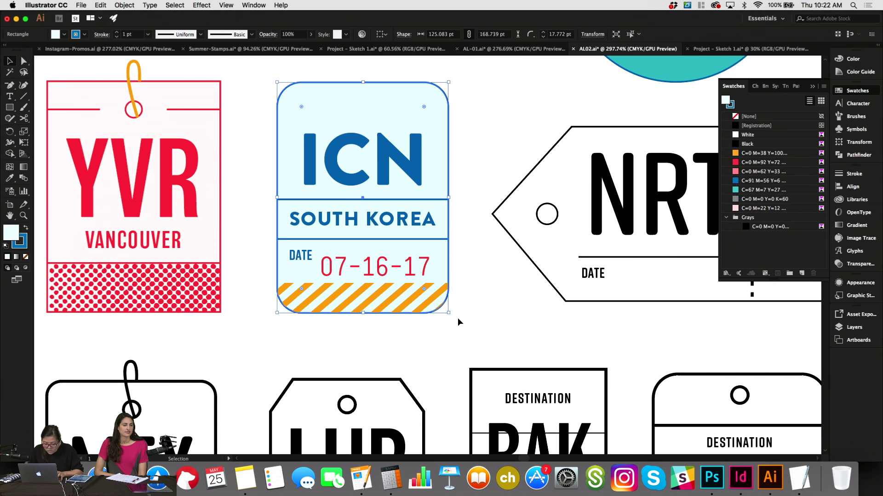
{"action": "left_click", "coordinate": [458, 319]}
Duplicate the BOM tag's small hole circle onto the ICN tag, centered above the ICN letters.
{"action": "key", "text": "super+minus"}
{"action": "key", "text": "super+minus"}
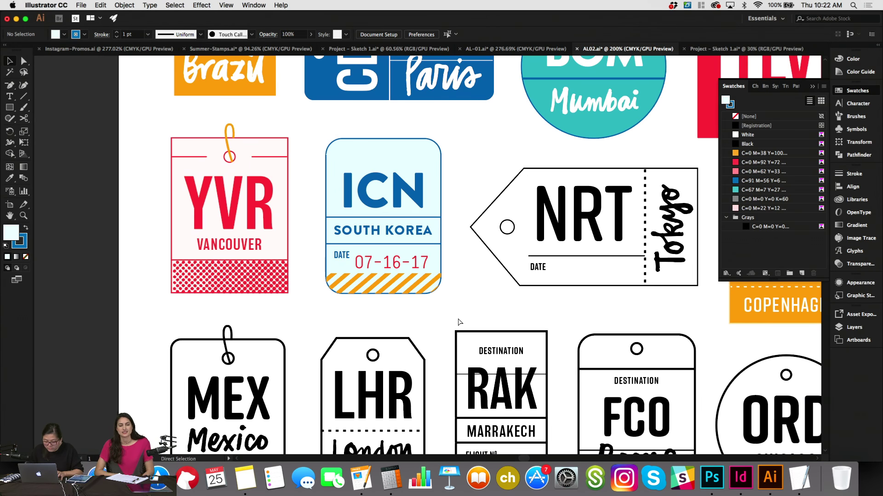
{"action": "key", "text": "v"}
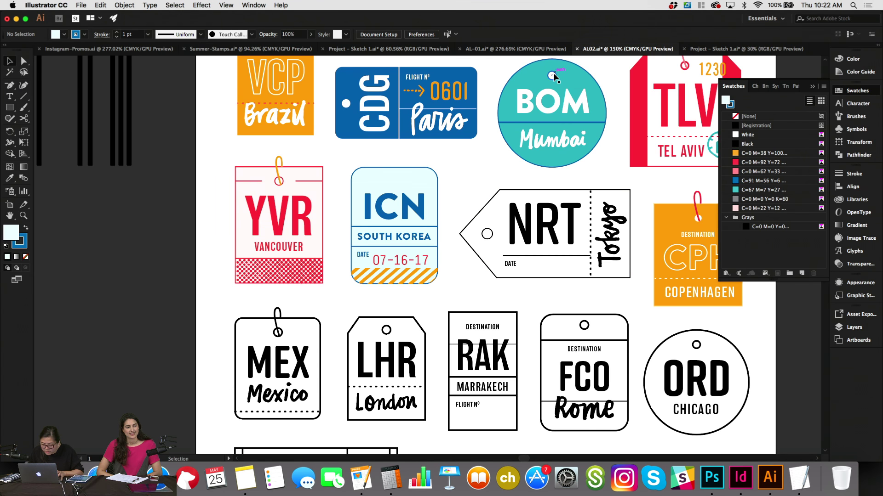
{"action": "left_click_drag", "start_coordinate": [554, 76], "coordinate": [394, 181]}
{"action": "left_click_drag", "start_coordinate": [394, 182], "coordinate": [394, 181]}
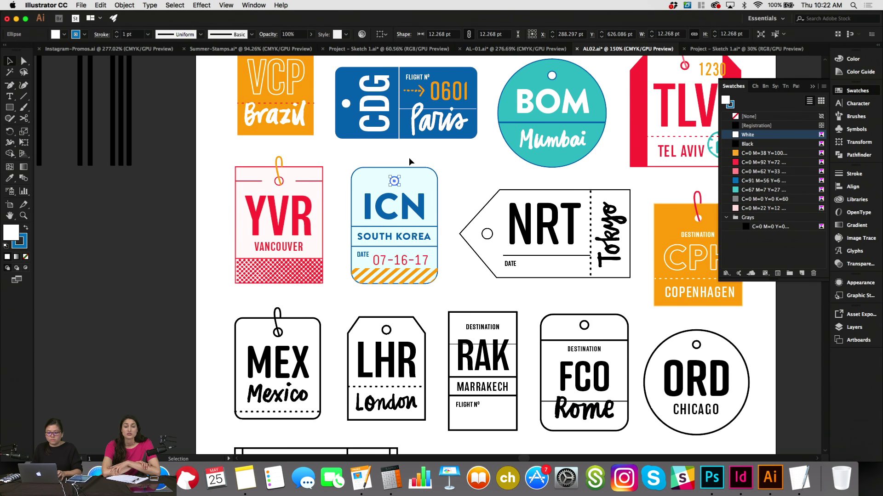
{"action": "left_click", "coordinate": [409, 157]}
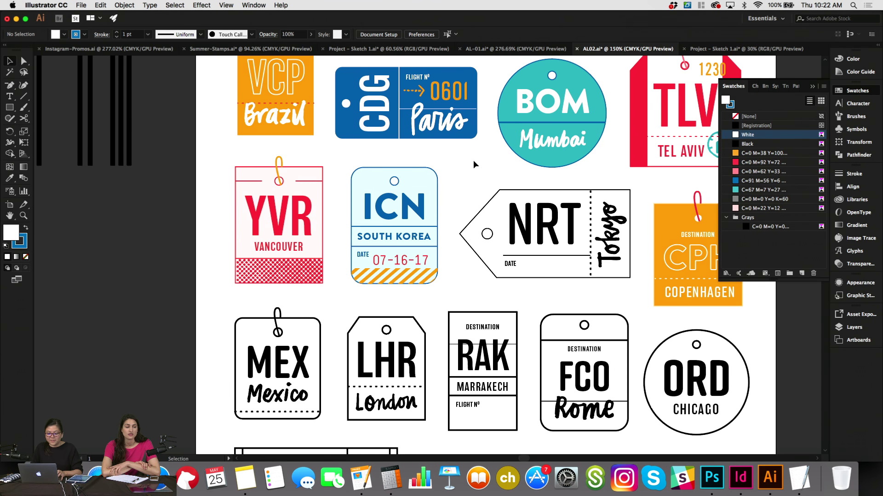
Nudge the red date 07-16-17 on the ICN tag slightly up and to the right, clear of the orange stripes.
{"action": "left_click", "coordinate": [423, 263]}
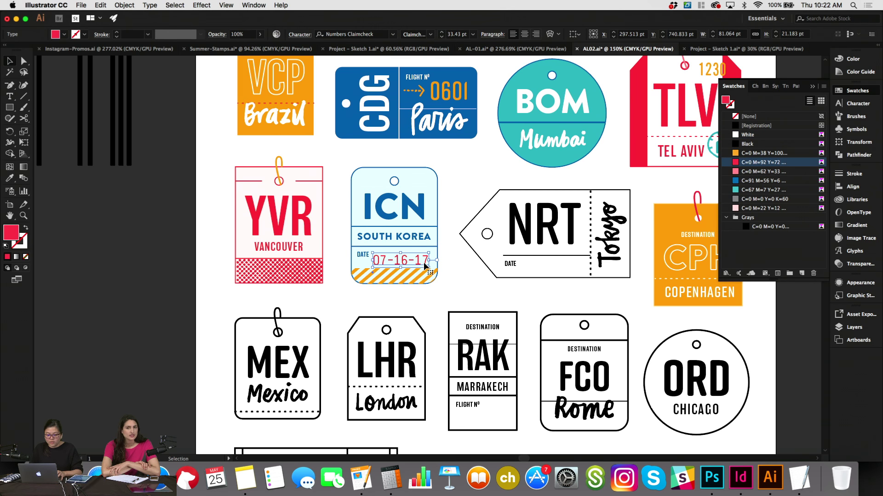
{"action": "left_click", "coordinate": [459, 299]}
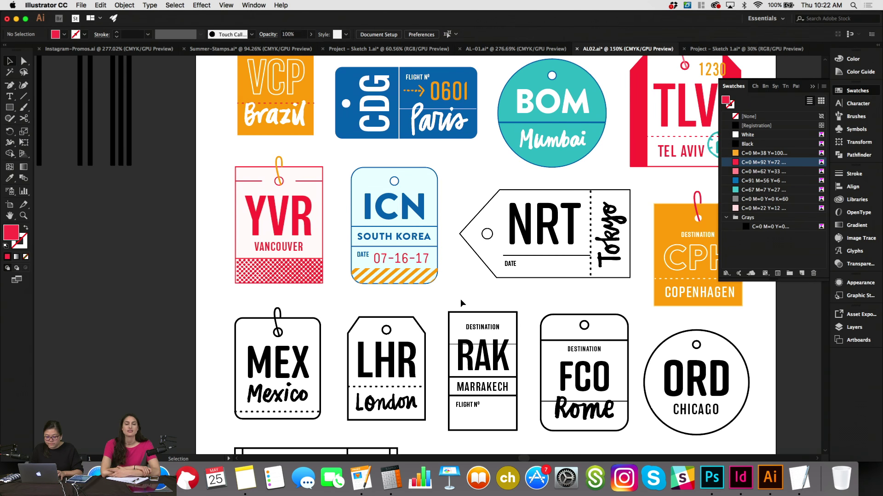
{"action": "double_click", "coordinate": [418, 283]}
{"action": "left_click", "coordinate": [397, 271]}
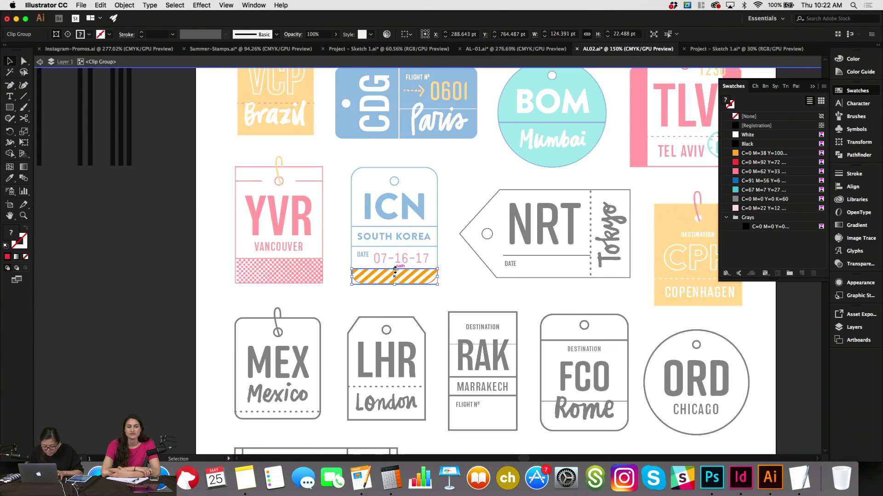
{"action": "left_click", "coordinate": [401, 306]}
{"action": "double_click", "coordinate": [401, 305]}
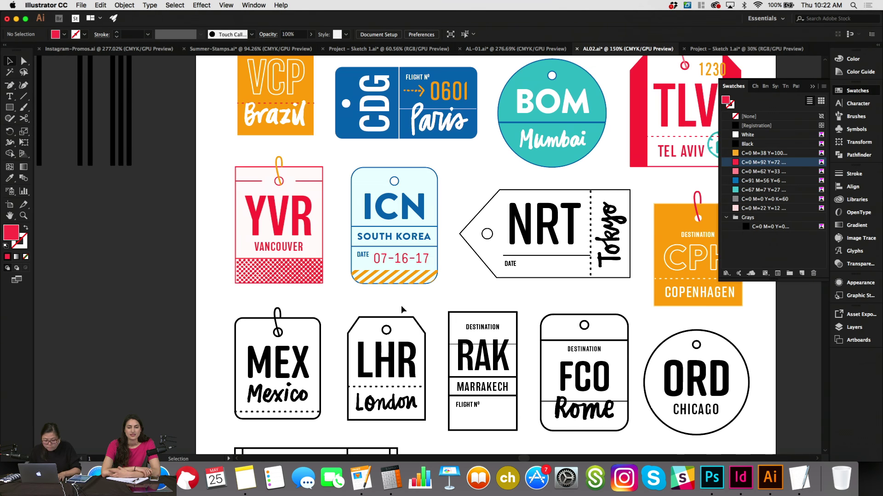
{"action": "left_click", "coordinate": [419, 260]}
{"action": "left_click", "coordinate": [459, 266]}
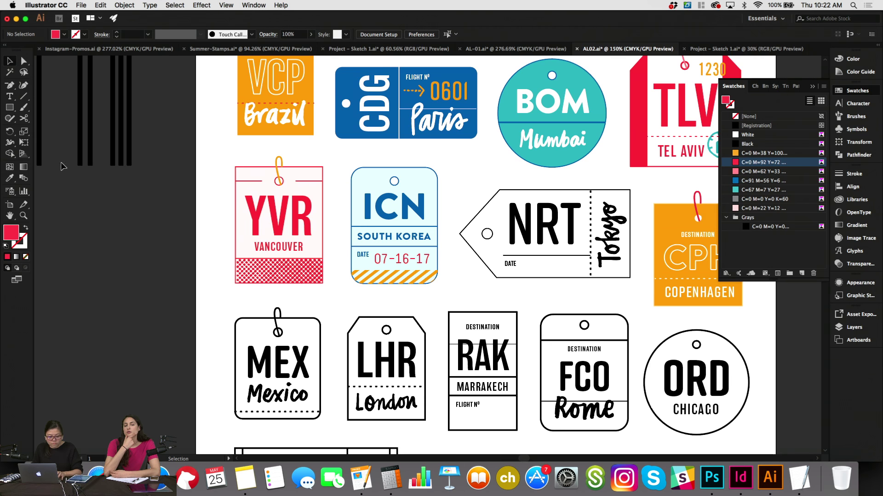
Draw a 125.083 × 29.016 pt rectangle between the ICN tag's two divider lines and fill it with the blue C=91 M=56 Y=6 swatch.
{"action": "key", "text": "m"}
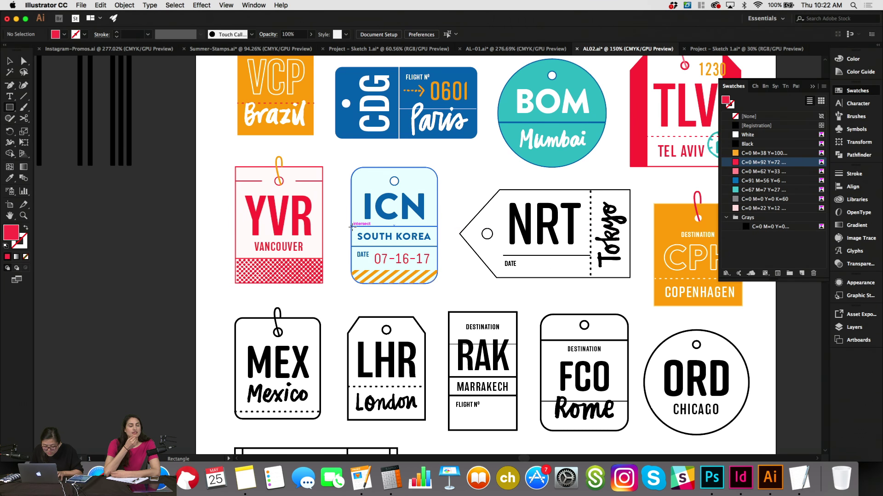
{"action": "left_click_drag", "start_coordinate": [352, 226], "coordinate": [438, 247]}
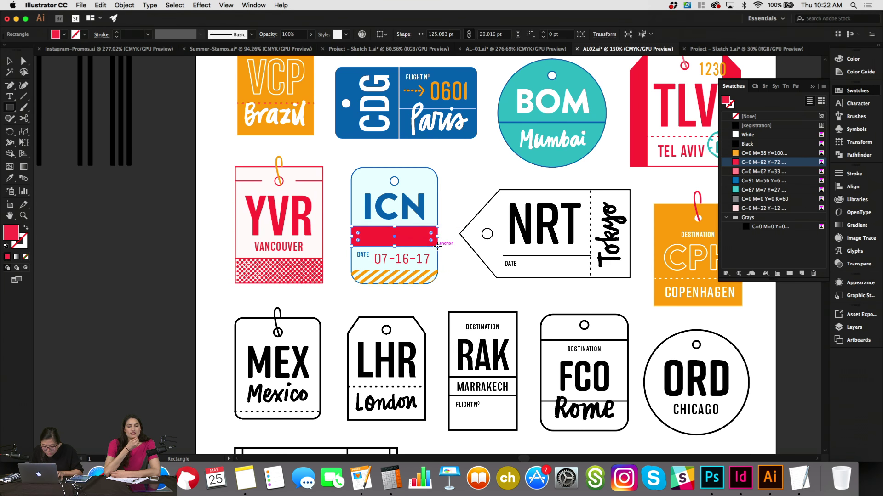
{"action": "left_click", "coordinate": [762, 180]}
{"action": "key", "text": "v"}
Bring the SOUTH KOREA text in front of the blue band between the divider lines and recolor it with the White swatch.
{"action": "left_click_drag", "start_coordinate": [416, 237], "coordinate": [412, 261]}
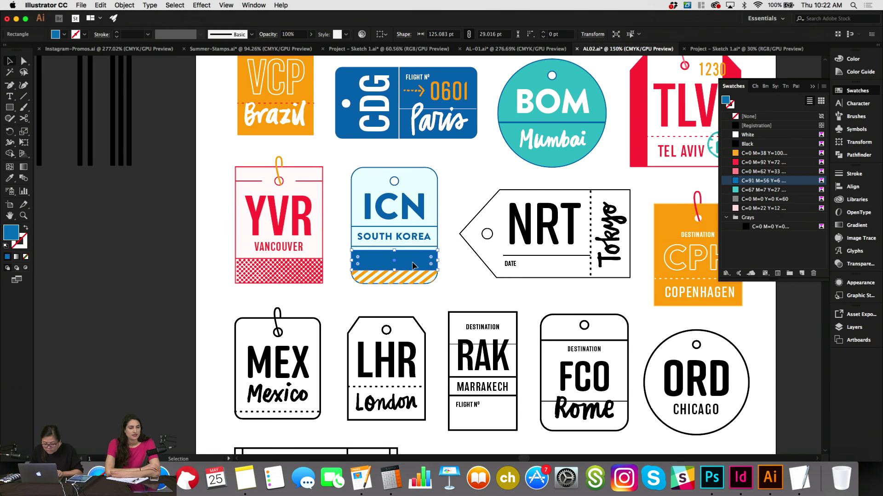
{"action": "left_click", "coordinate": [410, 238]}
{"action": "right_click", "coordinate": [410, 239]}
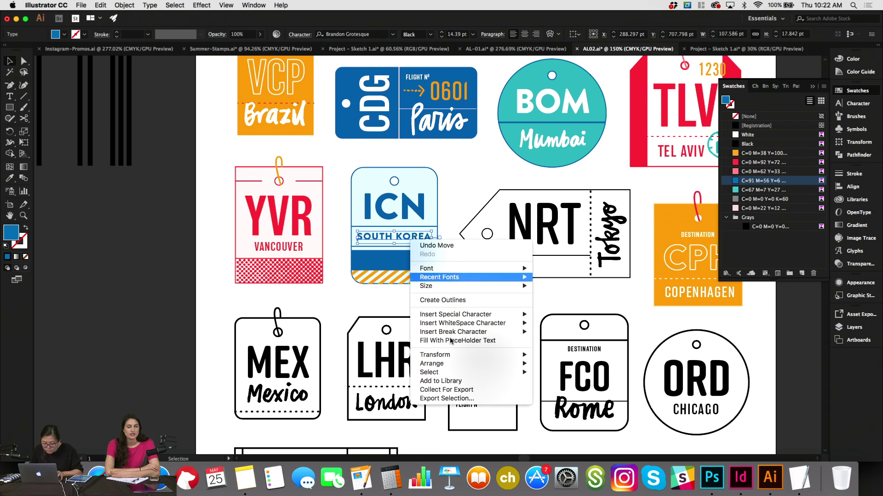
{"action": "mouse_move", "coordinate": [485, 362]}
{"action": "left_click", "coordinate": [546, 364]}
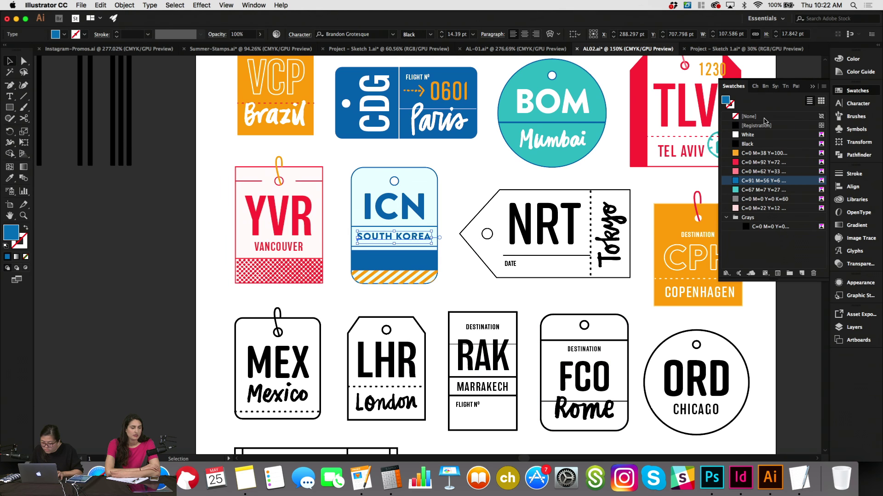
{"action": "left_click", "coordinate": [761, 135]}
{"action": "left_click", "coordinate": [473, 283]}
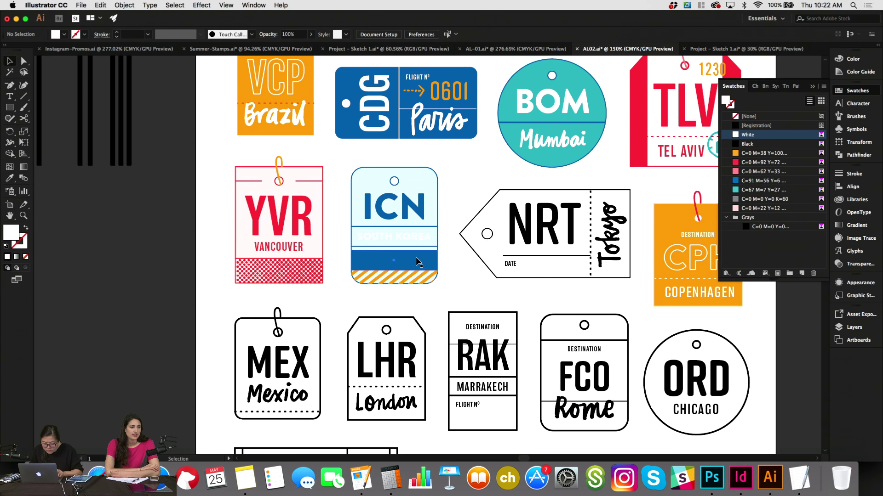
{"action": "left_click_drag", "start_coordinate": [415, 256], "coordinate": [415, 233]}
{"action": "left_click", "coordinate": [456, 276]}
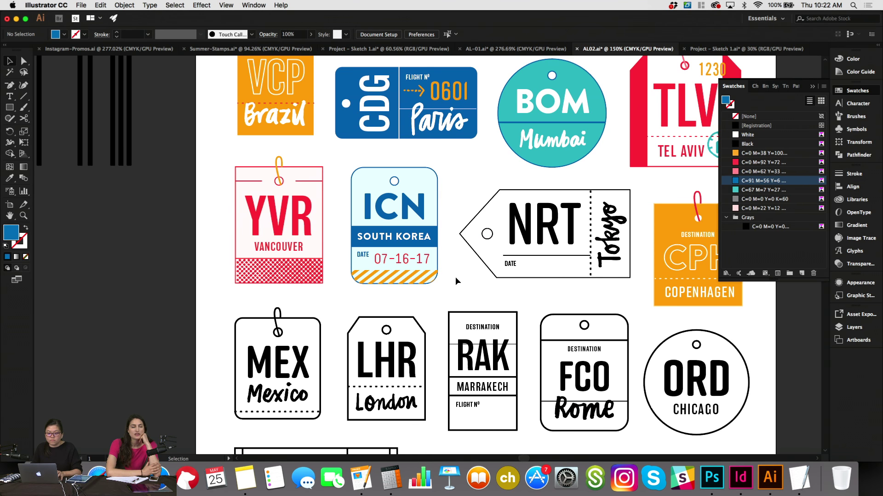
Look over the colored tags in the upper rows to compare their palette with the uncolored NRT tag.
{"action": "scroll", "coordinate": [455, 277], "scroll_direction": "up", "scroll_amount": 2}
{"action": "scroll", "coordinate": [455, 277], "scroll_direction": "right", "scroll_amount": 2}
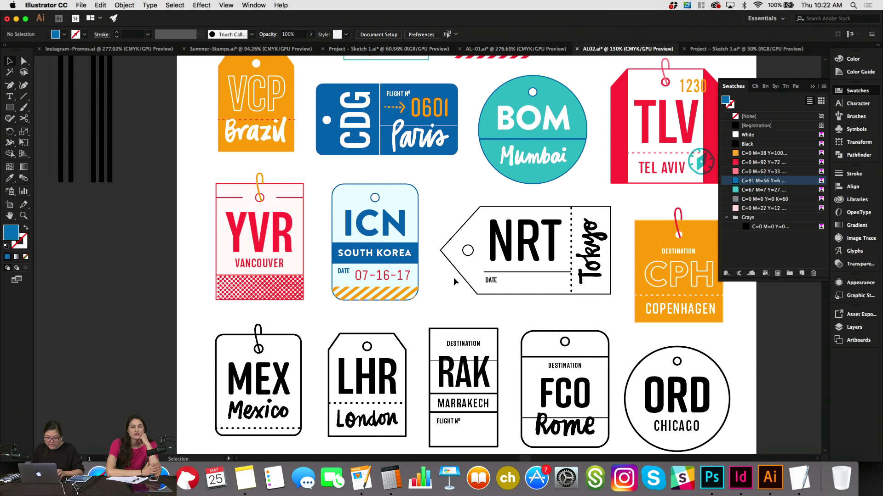
{"action": "scroll", "coordinate": [451, 275], "scroll_direction": "up", "scroll_amount": 3}
{"action": "scroll", "coordinate": [450, 275], "scroll_direction": "right", "scroll_amount": 6}
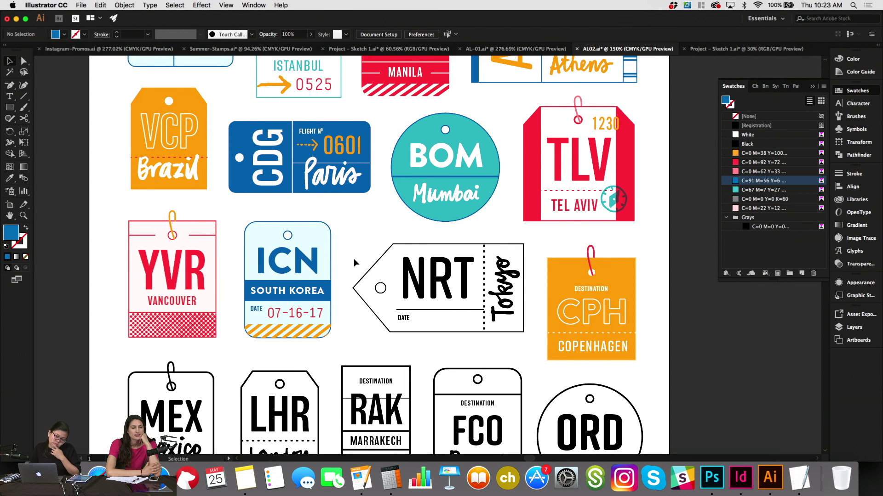
{"action": "scroll", "coordinate": [354, 259], "scroll_direction": "down", "scroll_amount": 1}
{"action": "scroll", "coordinate": [354, 259], "scroll_direction": "left", "scroll_amount": 1}
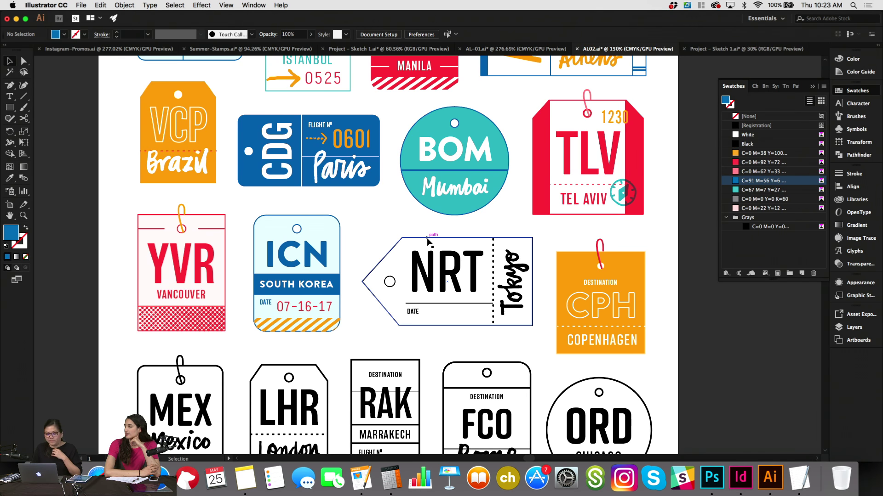
{"action": "scroll", "coordinate": [427, 239], "scroll_direction": "up", "scroll_amount": 3}
{"action": "scroll", "coordinate": [427, 239], "scroll_direction": "right", "scroll_amount": 1}
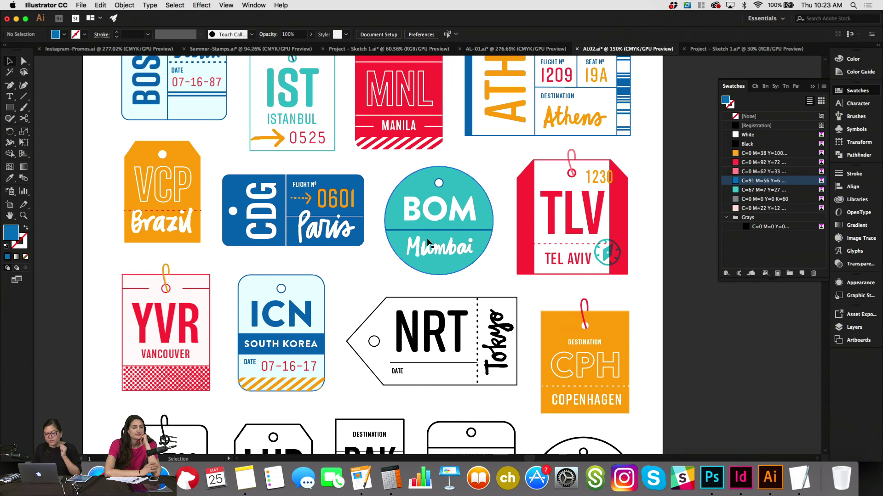
{"action": "scroll", "coordinate": [427, 238], "scroll_direction": "up", "scroll_amount": 1}
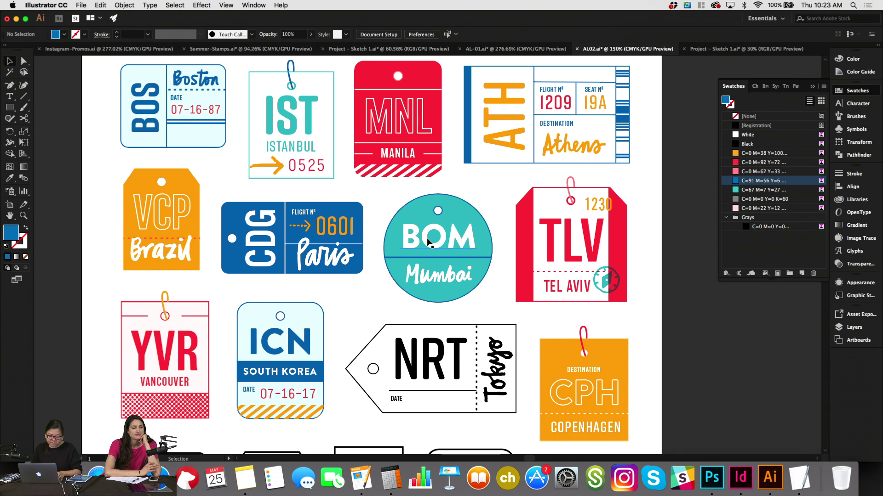
{"action": "scroll", "coordinate": [428, 242], "scroll_direction": "down", "scroll_amount": 2}
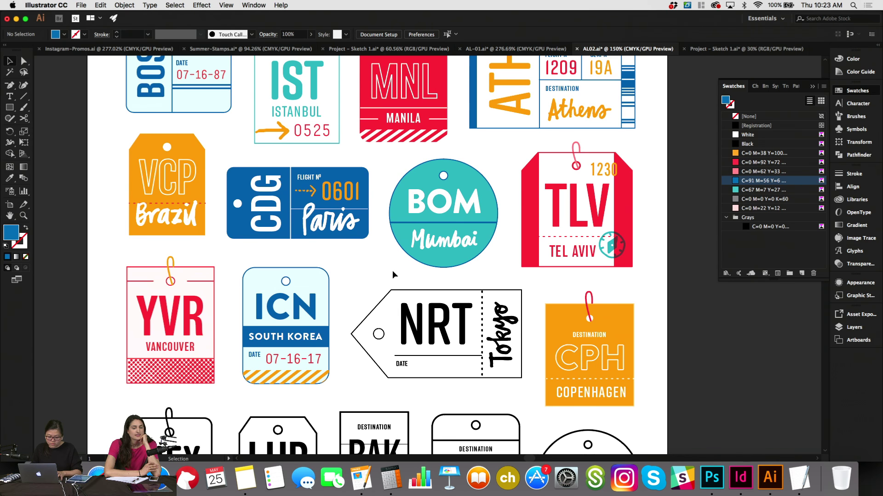
{"action": "scroll", "coordinate": [393, 275], "scroll_direction": "down", "scroll_amount": 1}
{"action": "scroll", "coordinate": [392, 275], "scroll_direction": "right", "scroll_amount": 2}
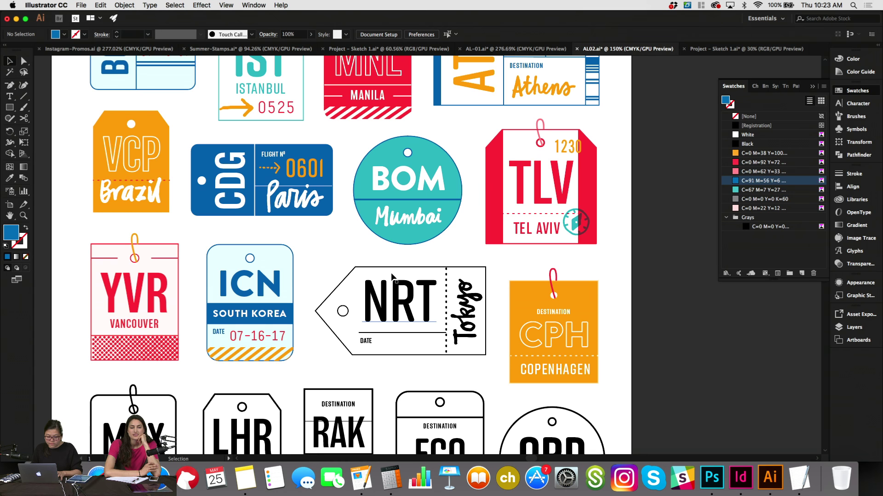
Recolor the outline and hole stroke of the NRT tag with the red C=0 M=92 Y=72 swatch.
{"action": "left_click", "coordinate": [387, 269]}
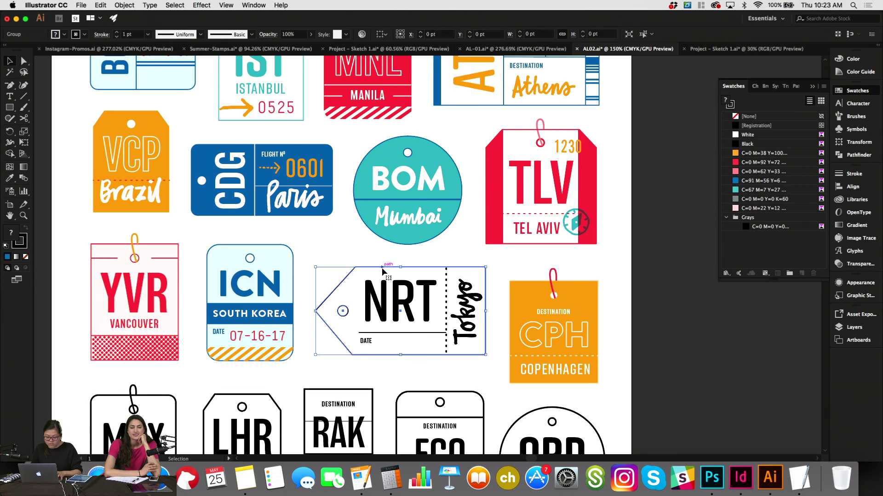
{"action": "left_click", "coordinate": [729, 105]}
{"action": "left_click", "coordinate": [737, 163]}
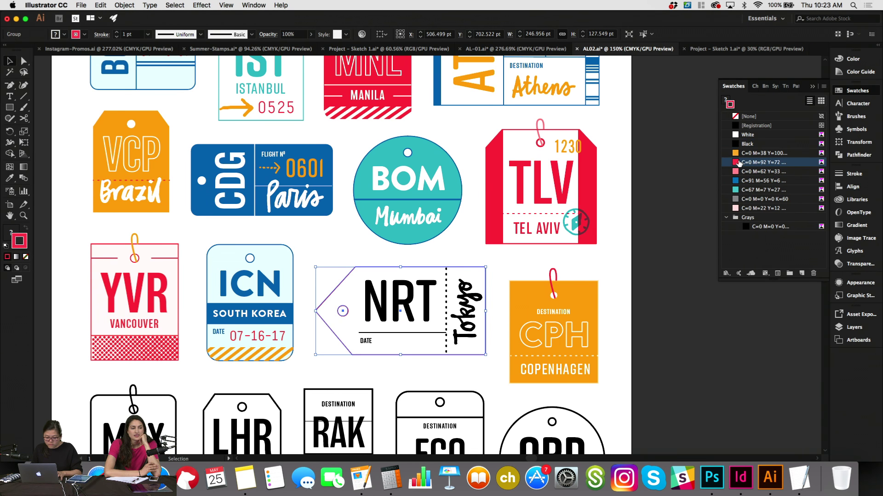
{"action": "left_click", "coordinate": [671, 227]}
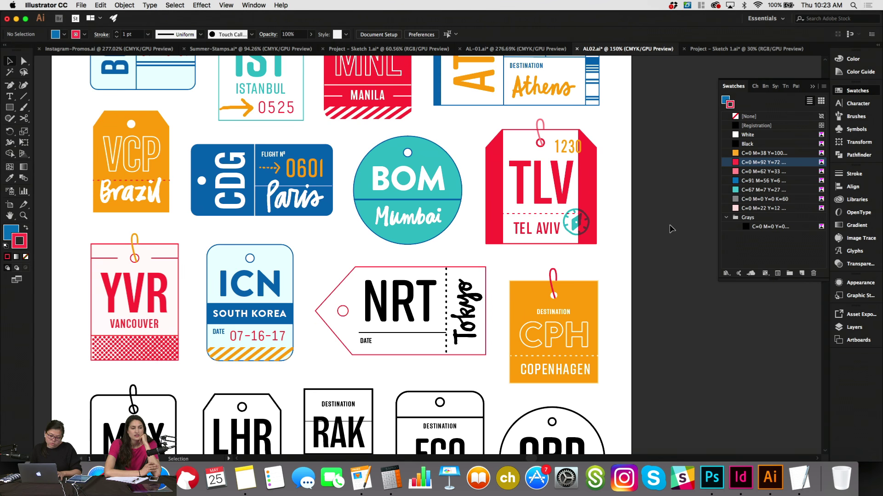
{"action": "scroll", "coordinate": [653, 241], "scroll_direction": "down", "scroll_amount": 2}
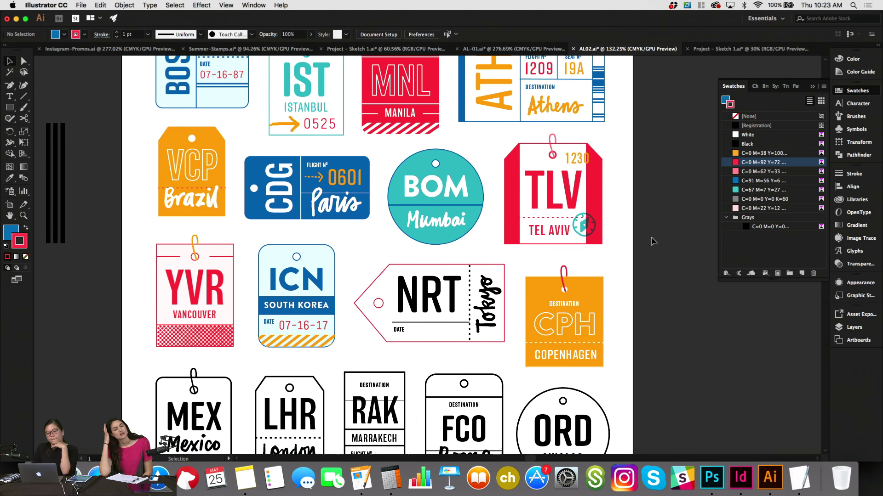
{"action": "scroll", "coordinate": [653, 241], "scroll_direction": "up", "scroll_amount": 1}
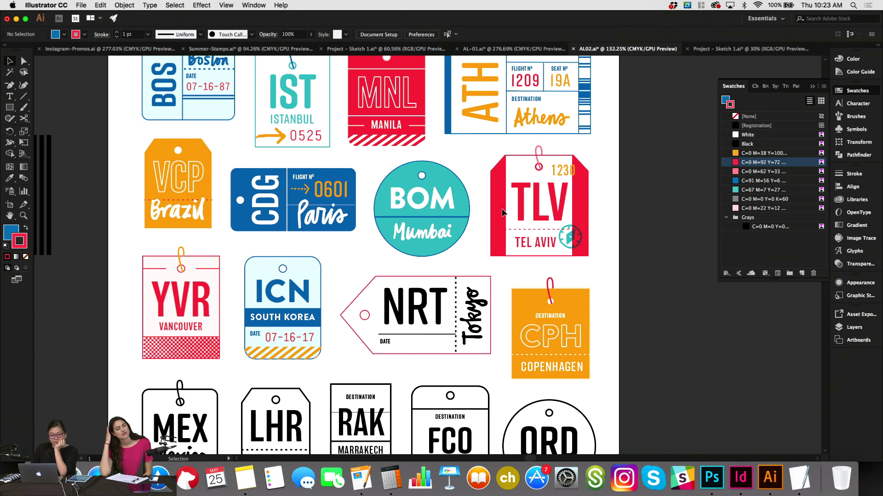
Examine the colored tags across all rows for color balance and details before finishing the NRT and CPH tags.
{"action": "left_click", "coordinate": [524, 210]}
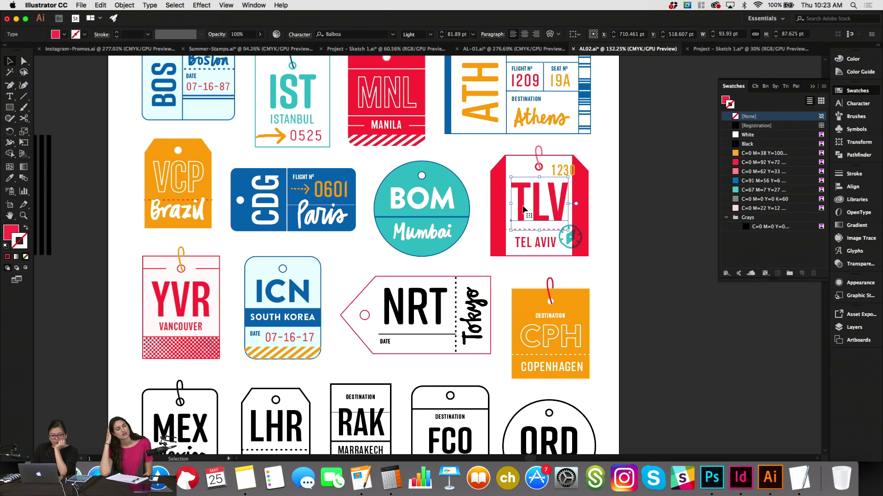
{"action": "left_click", "coordinate": [603, 201]}
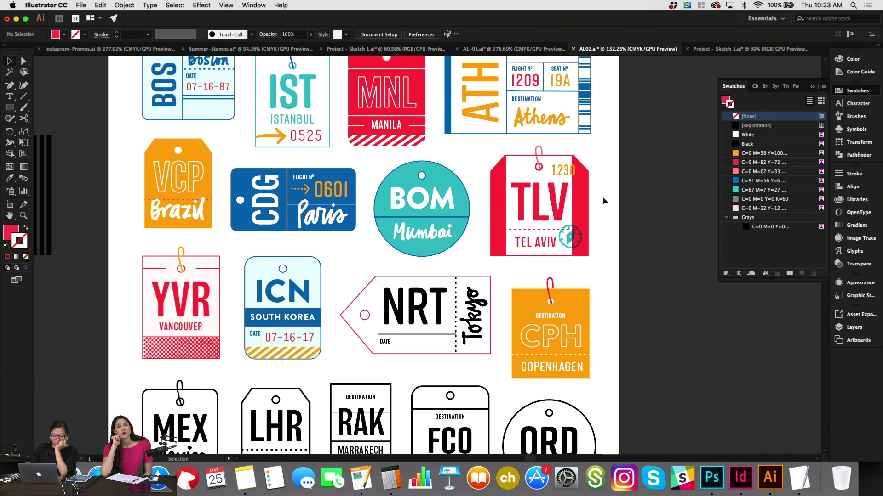
{"action": "left_click", "coordinate": [309, 292]}
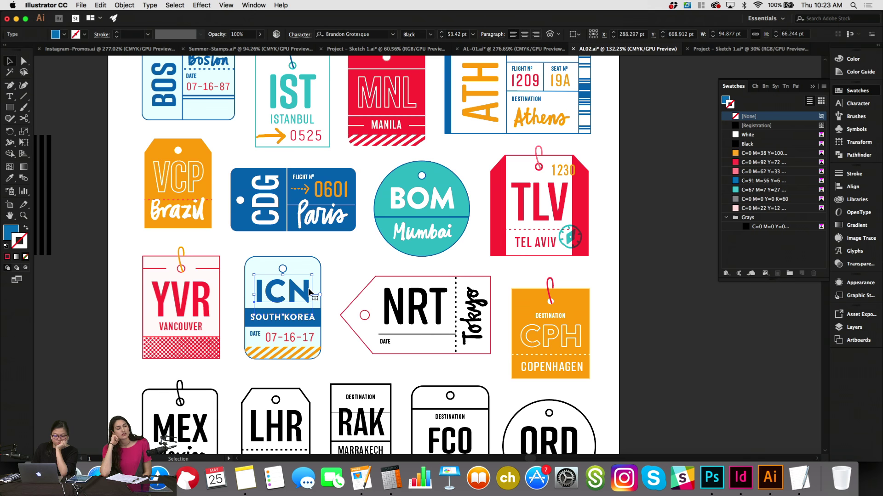
{"action": "left_click", "coordinate": [334, 269]}
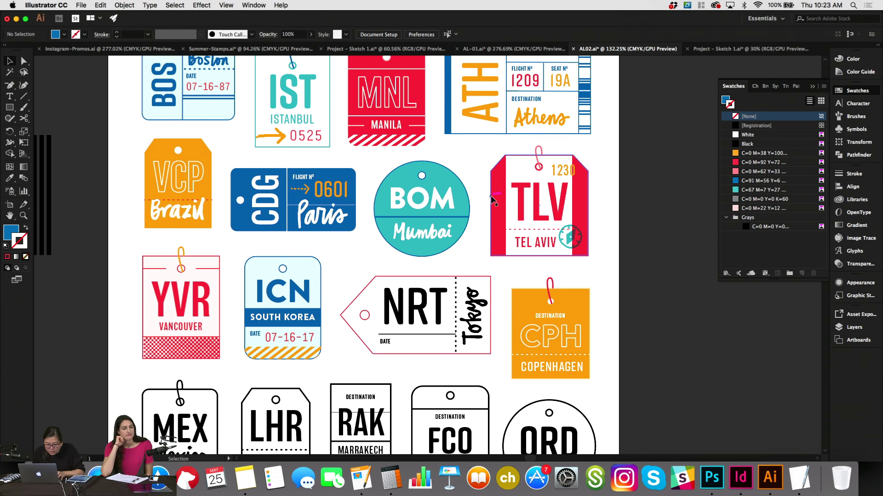
{"action": "scroll", "coordinate": [490, 195], "scroll_direction": "up", "scroll_amount": 2}
{"action": "scroll", "coordinate": [490, 195], "scroll_direction": "right", "scroll_amount": 1}
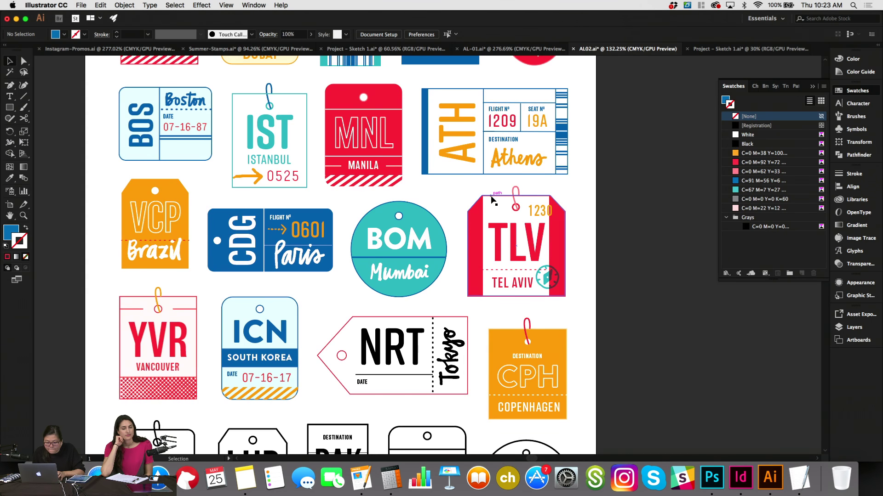
{"action": "scroll", "coordinate": [491, 199], "scroll_direction": "up", "scroll_amount": 3}
{"action": "scroll", "coordinate": [491, 200], "scroll_direction": "down", "scroll_amount": 2}
{"action": "scroll", "coordinate": [491, 201], "scroll_direction": "left", "scroll_amount": 1}
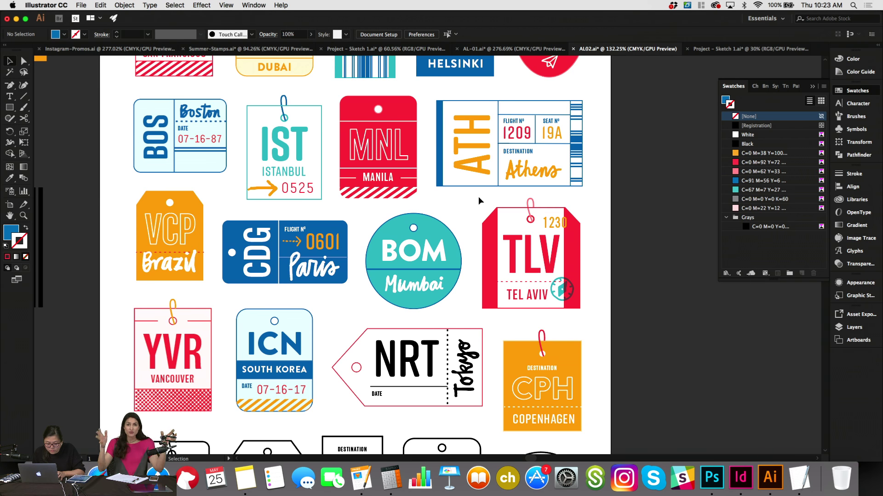
{"action": "scroll", "coordinate": [478, 201], "scroll_direction": "down", "scroll_amount": 4}
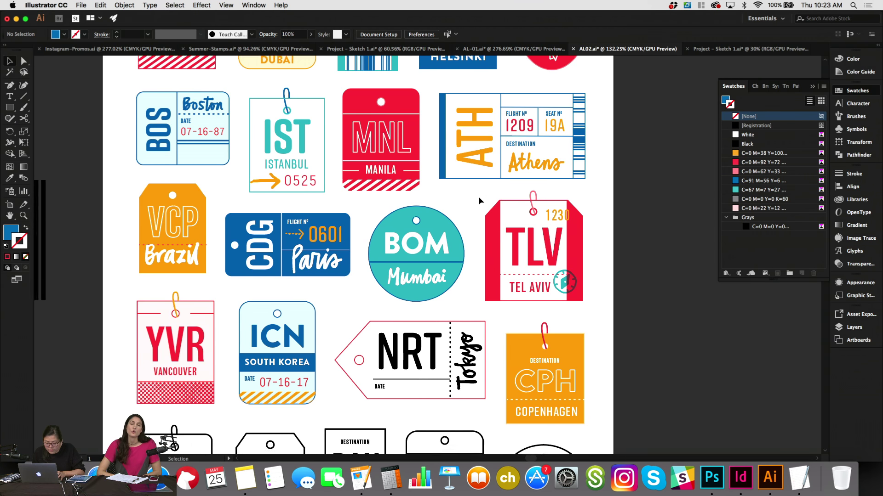
{"action": "scroll", "coordinate": [475, 205], "scroll_direction": "down", "scroll_amount": 5}
{"action": "scroll", "coordinate": [475, 206], "scroll_direction": "left", "scroll_amount": 1}
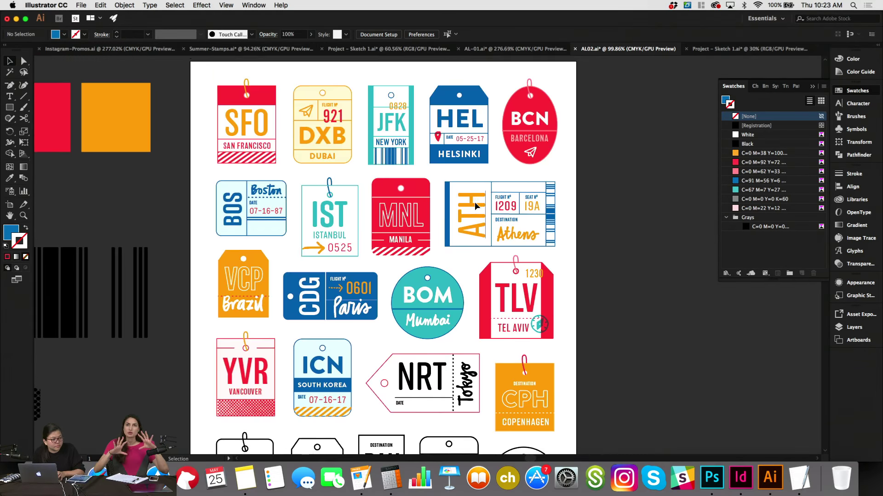
{"action": "scroll", "coordinate": [474, 202], "scroll_direction": "up", "scroll_amount": 4}
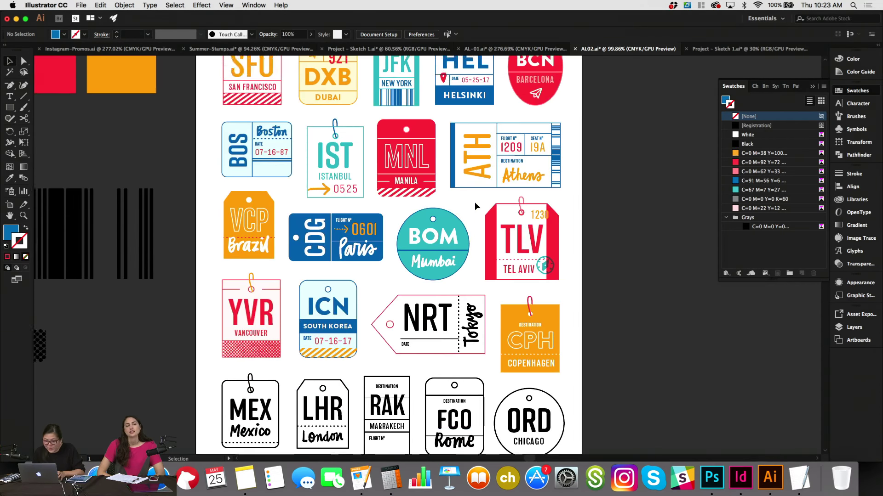
{"action": "scroll", "coordinate": [474, 202], "scroll_direction": "up", "scroll_amount": 3}
{"action": "scroll", "coordinate": [476, 205], "scroll_direction": "down", "scroll_amount": 3}
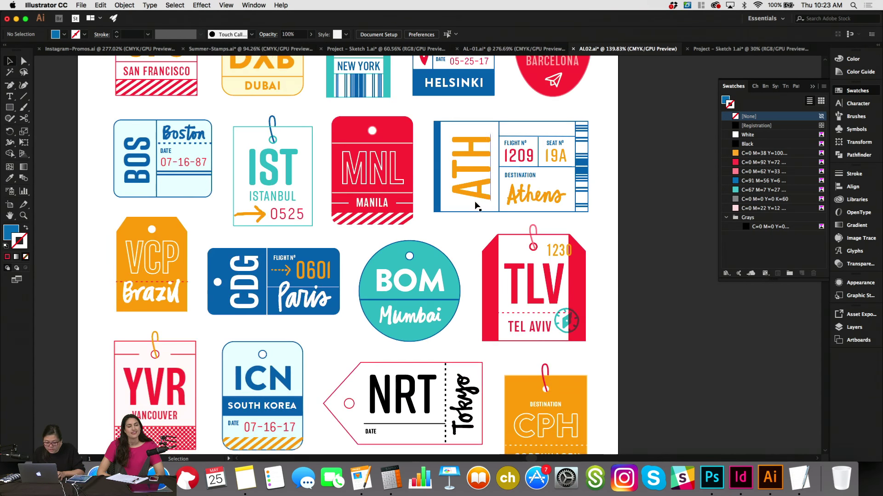
{"action": "scroll", "coordinate": [477, 206], "scroll_direction": "right", "scroll_amount": 1}
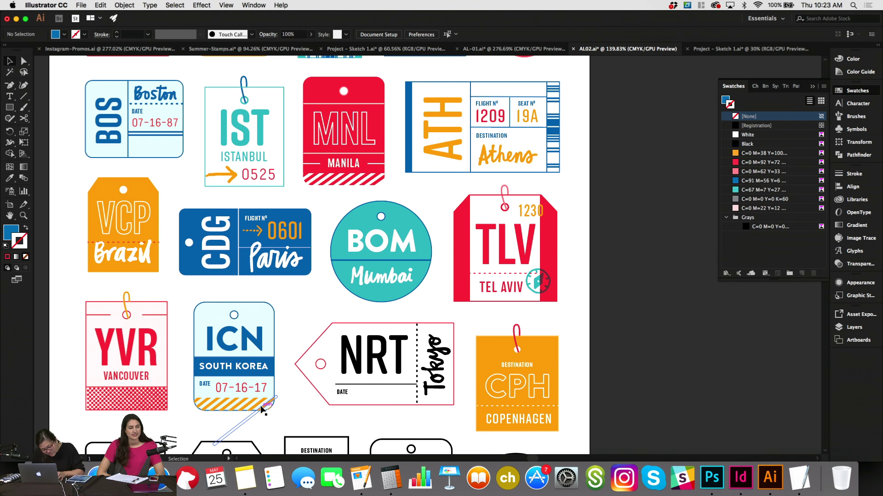
{"action": "scroll", "coordinate": [305, 384], "scroll_direction": "down", "scroll_amount": 1}
{"action": "scroll", "coordinate": [304, 384], "scroll_direction": "right", "scroll_amount": 1}
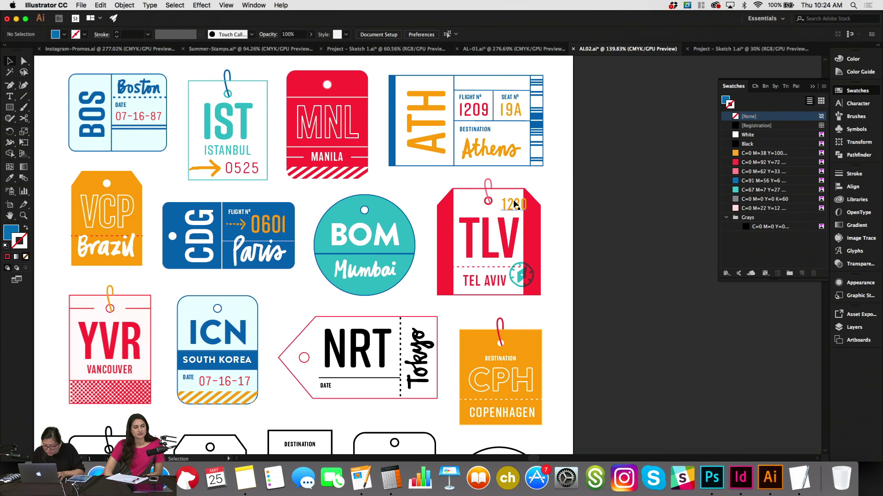
Copy the 1230 number from the TLV tag onto the CPH tag's upper right corner and fill it with the red C=0 M=92 Y=72 swatch.
{"action": "left_click", "coordinate": [515, 204]}
{"action": "left_click_drag", "start_coordinate": [513, 205], "coordinate": [522, 342]}
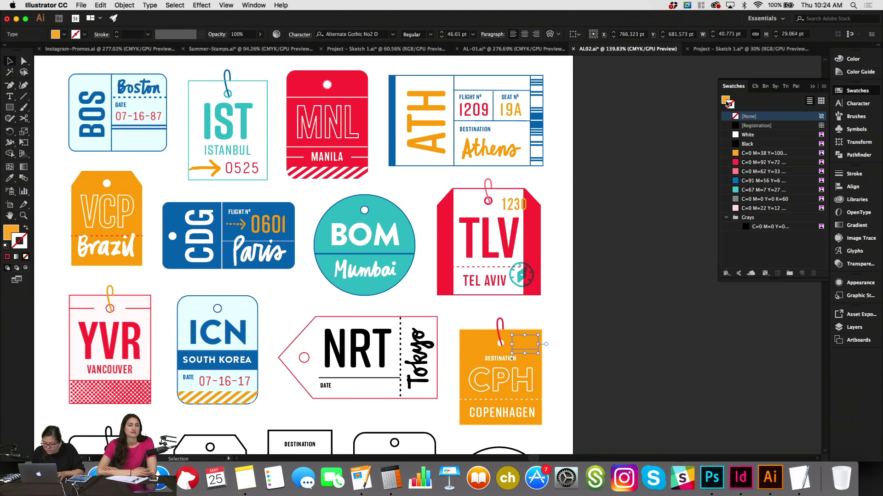
{"action": "left_click", "coordinate": [756, 162]}
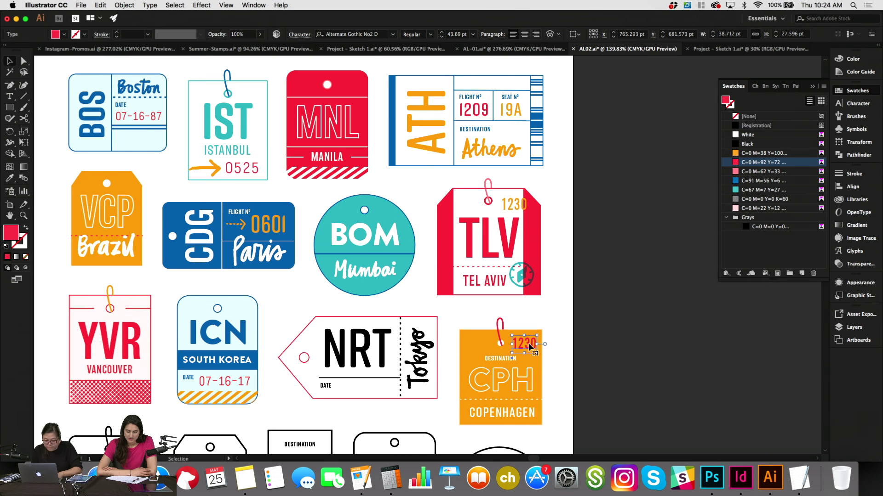
Change the copied number on the CPH tag to 0106 and shift it slightly lower above the DESTINATION label.
{"action": "double_click", "coordinate": [529, 343]}
{"action": "type", "text": "0106"}
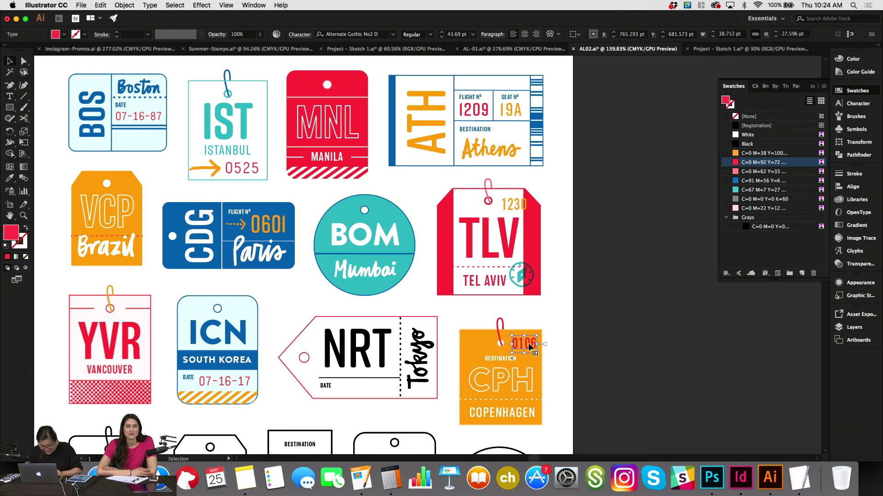
{"action": "key", "text": "Escape"}
{"action": "left_click_drag", "start_coordinate": [531, 347], "coordinate": [530, 349]}
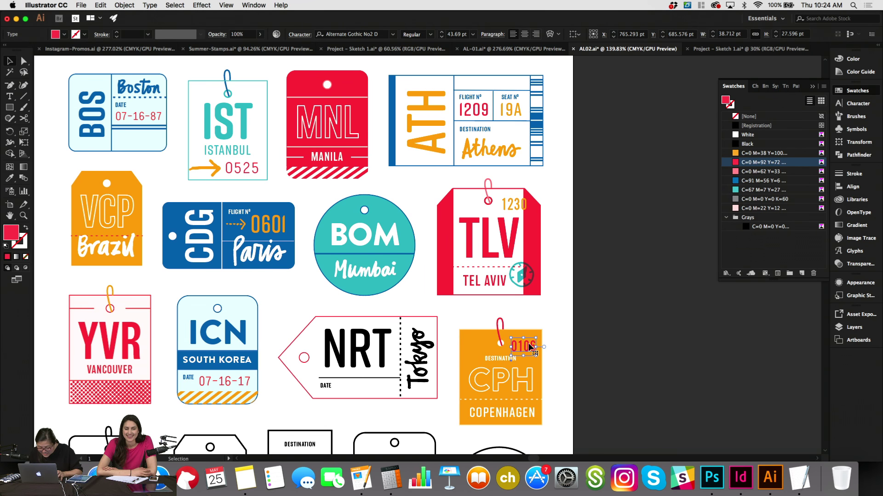
{"action": "left_click", "coordinate": [555, 355]}
{"action": "scroll", "coordinate": [555, 354], "scroll_direction": "left", "scroll_amount": 3}
{"action": "scroll", "coordinate": [555, 355], "scroll_direction": "down", "scroll_amount": 2}
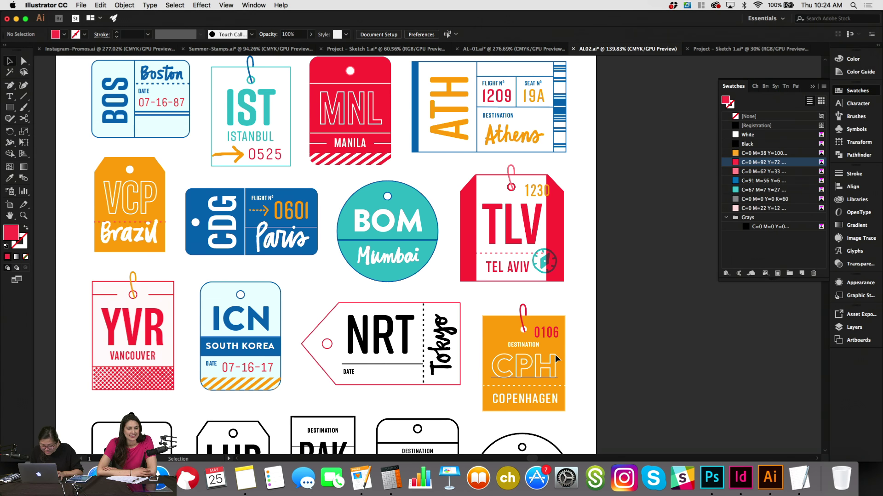
{"action": "scroll", "coordinate": [356, 234], "scroll_direction": "up", "scroll_amount": 5}
{"action": "key", "text": "a"}
{"action": "left_click", "coordinate": [389, 113]}
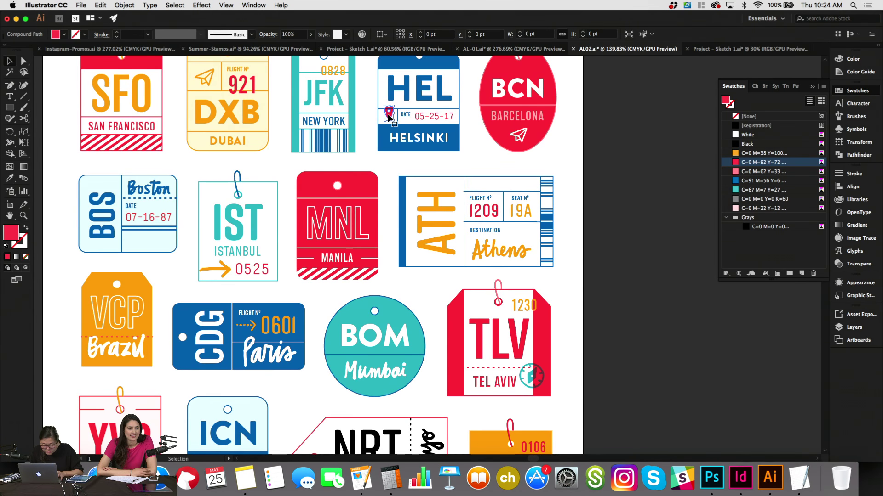
{"action": "scroll", "coordinate": [390, 259], "scroll_direction": "down", "scroll_amount": 5}
{"action": "scroll", "coordinate": [390, 260], "scroll_direction": "left", "scroll_amount": 2}
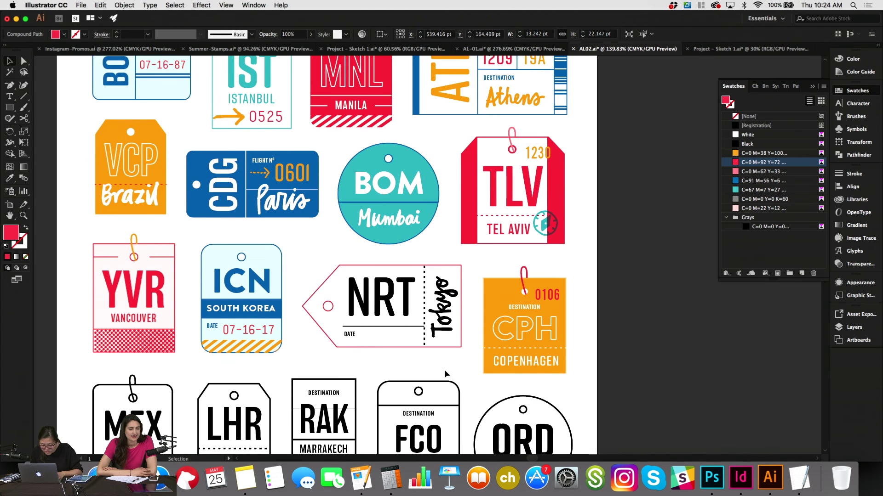
{"action": "scroll", "coordinate": [444, 369], "scroll_direction": "down", "scroll_amount": 1}
{"action": "scroll", "coordinate": [444, 370], "scroll_direction": "left", "scroll_amount": 1}
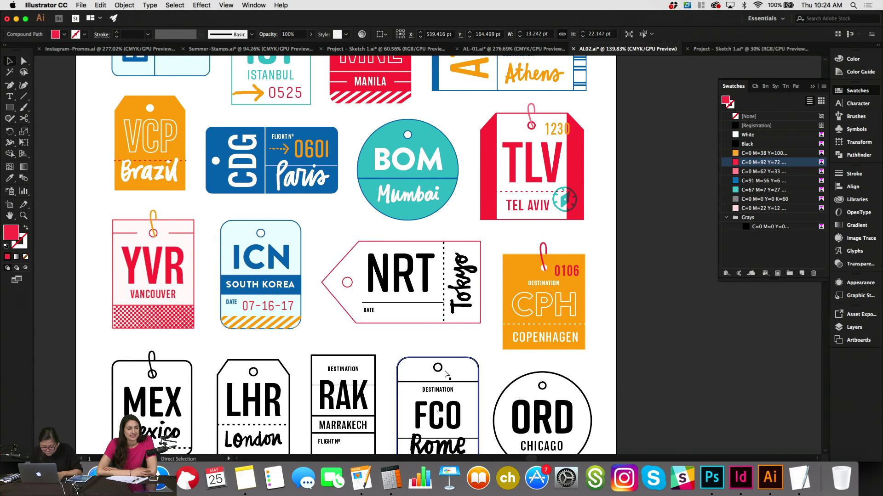
Recolor the NRT code and the Tokyo lettering on the NRT tag with the red C=0 M=92 Y=72 swatch.
{"action": "left_click", "coordinate": [423, 277]}
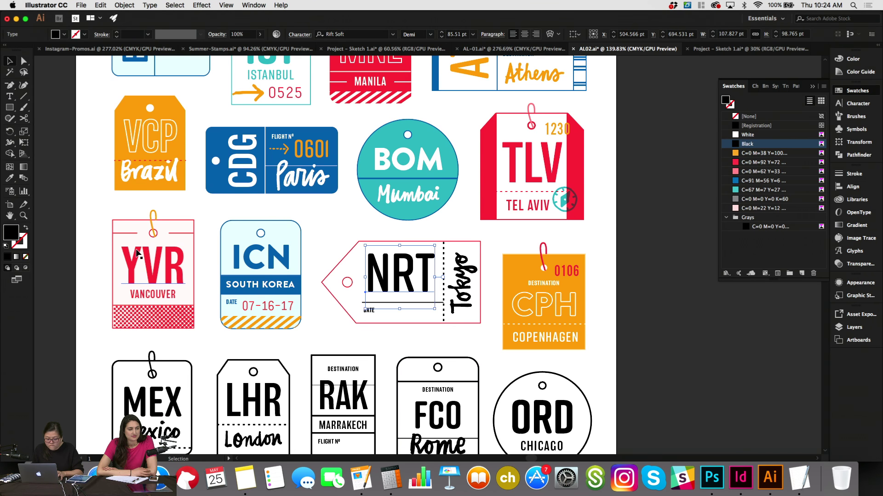
{"action": "left_click", "coordinate": [736, 162]}
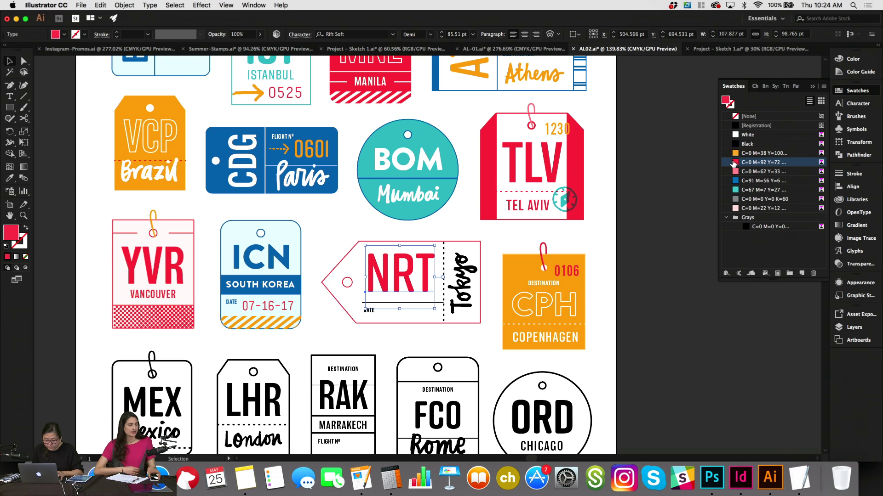
{"action": "left_click", "coordinate": [476, 243]}
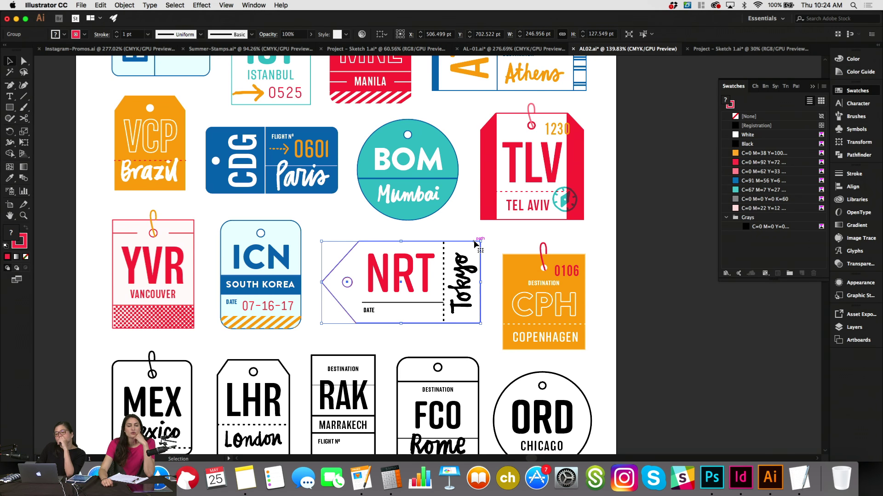
{"action": "left_click", "coordinate": [467, 225]}
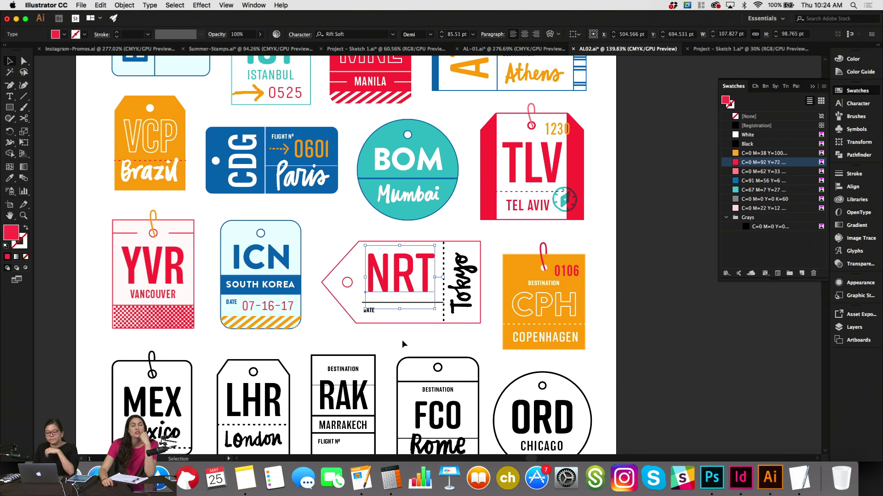
{"action": "left_click", "coordinate": [465, 291]}
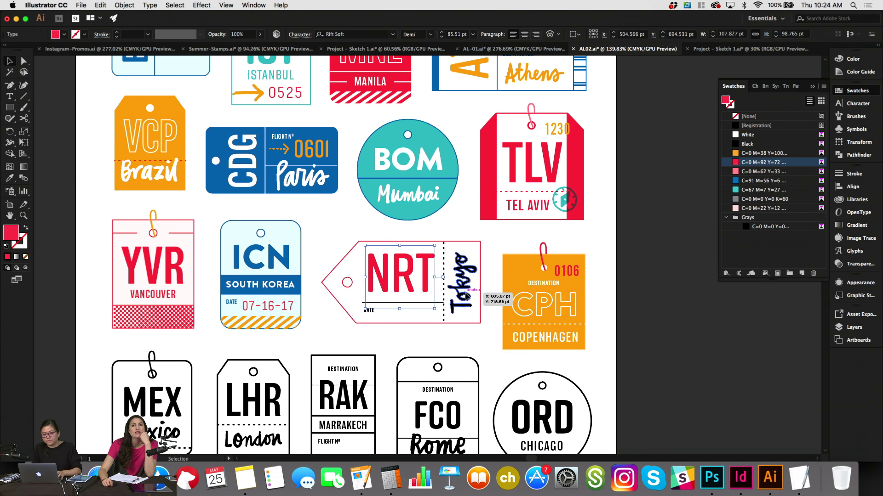
{"action": "left_click", "coordinate": [738, 163]}
{"action": "left_click", "coordinate": [446, 240]}
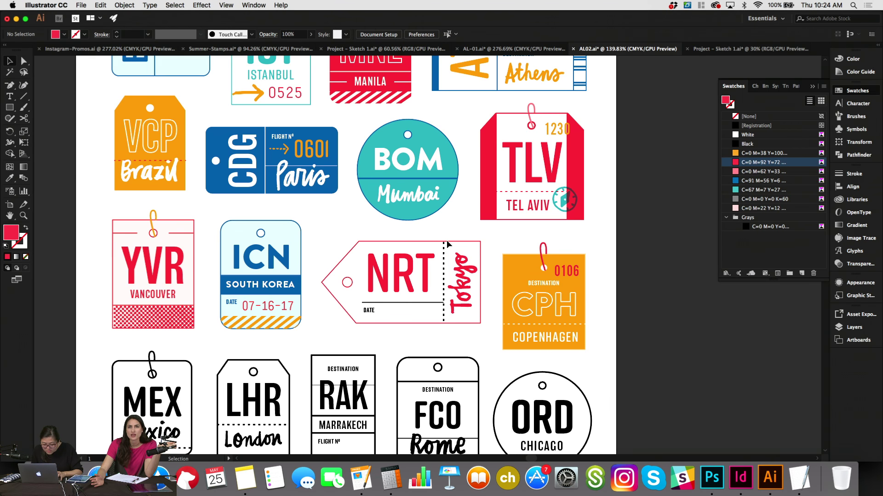
Shift the NRT tag's dashed divider line right to X 594.79 pt and stroke it with the orange C=0 M=38 Y=100 swatch.
{"action": "left_click", "coordinate": [444, 248]}
{"action": "key", "text": "shift+Right"}
{"action": "key", "text": "shift+Right"}
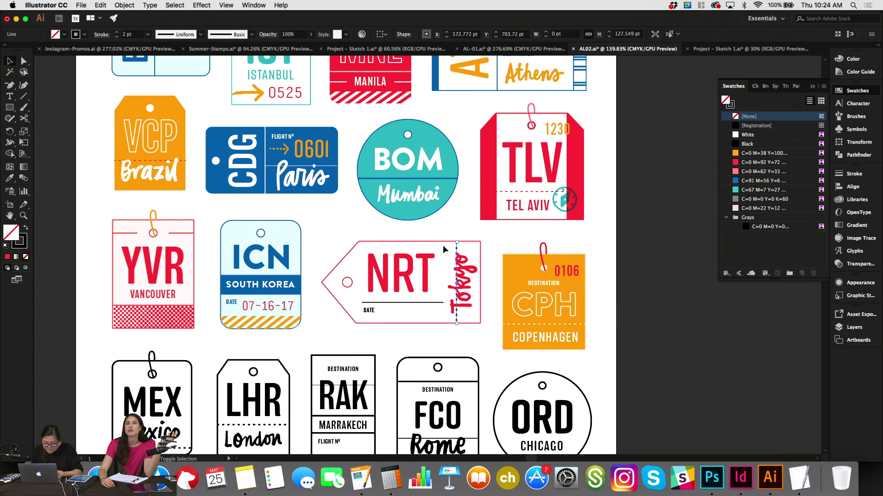
{"action": "left_click", "coordinate": [733, 107]}
{"action": "left_click", "coordinate": [734, 153]}
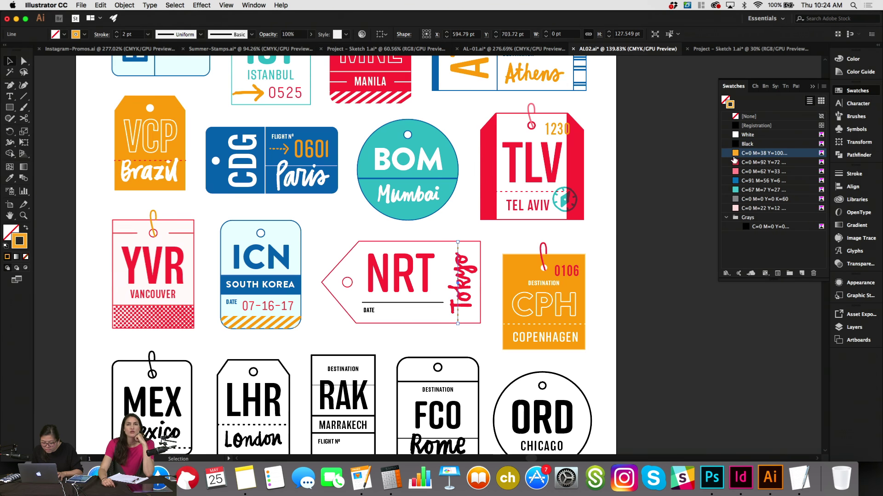
{"action": "left_click", "coordinate": [625, 256]}
{"action": "left_click", "coordinate": [458, 249]}
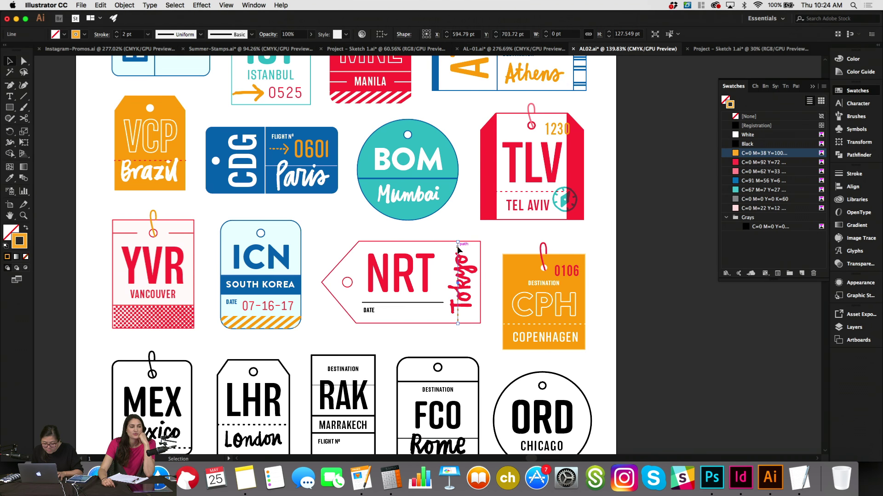
Apply the CDG tag's solid 1 pt divider style to the NRT divider line and recolor its stroke with the orange C=0 M=38 Y=100 swatch.
{"action": "left_click", "coordinate": [9, 179]}
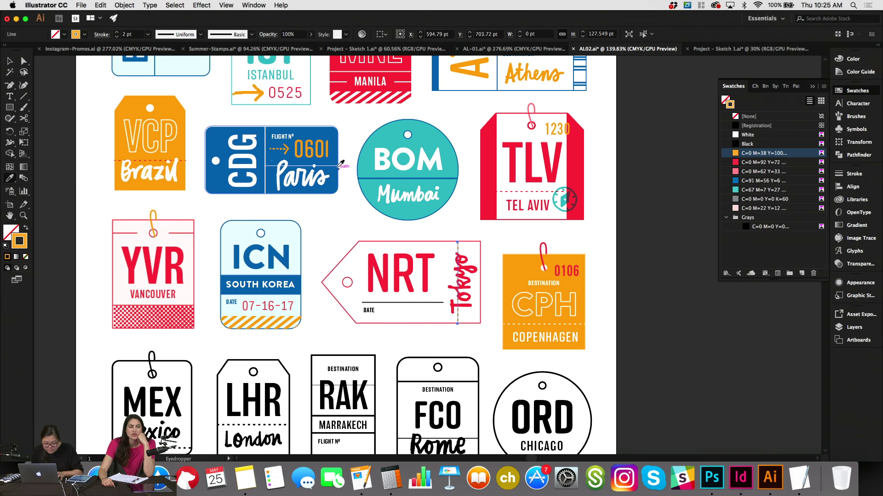
{"action": "left_click", "coordinate": [268, 154]}
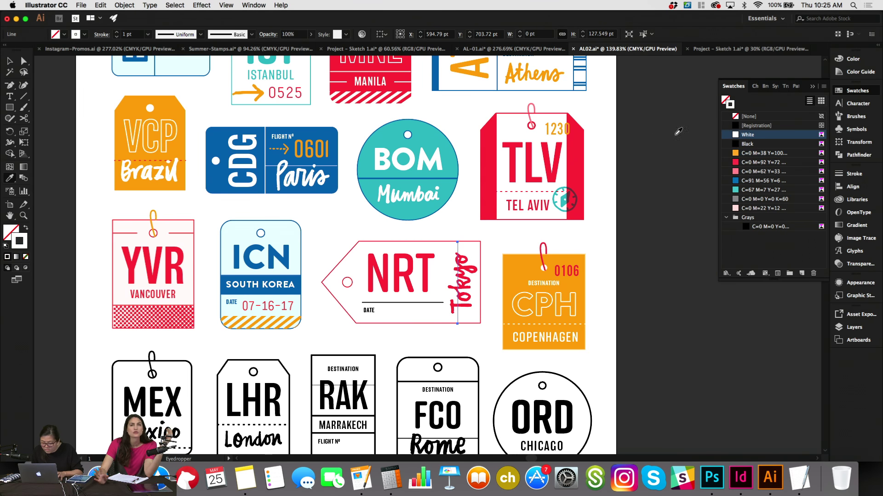
{"action": "left_click", "coordinate": [737, 153]}
{"action": "key", "text": "v"}
{"action": "left_click", "coordinate": [635, 257]}
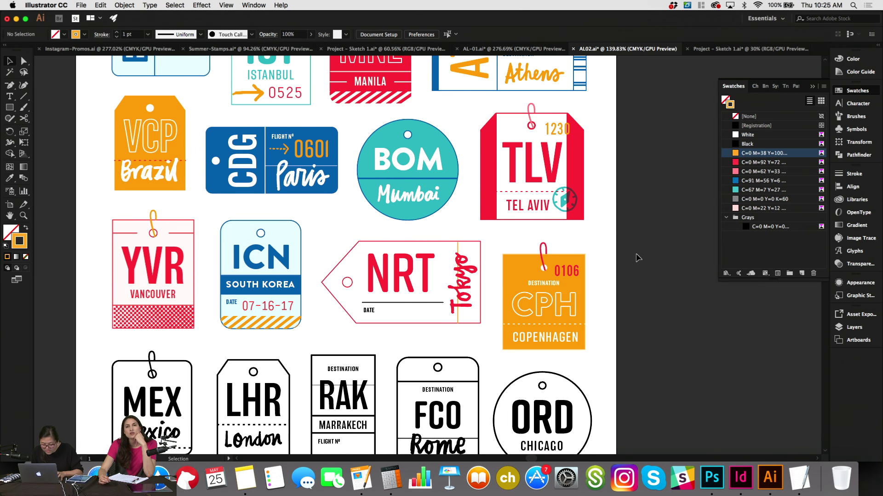
Adjust the horizontal position of the NRT tag's orange divider line behind the Tokyo lettering to X 592.788 pt.
{"action": "left_click", "coordinate": [458, 250]}
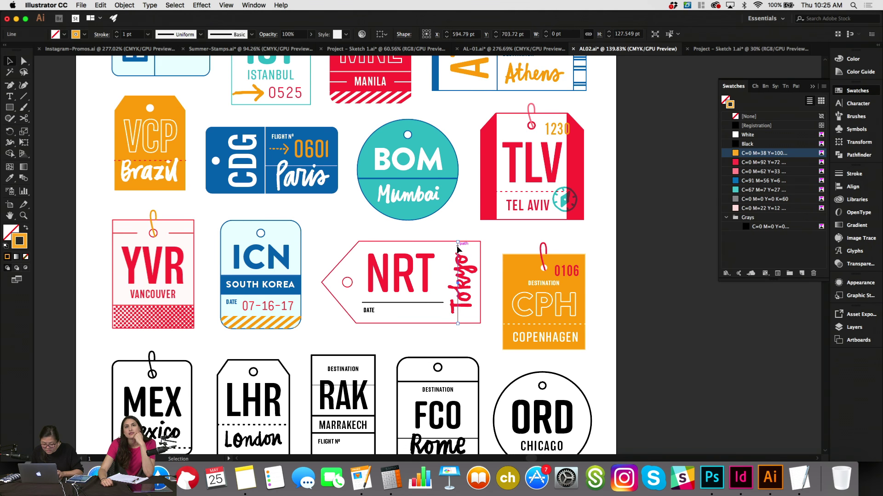
{"action": "key", "text": "shift+Right"}
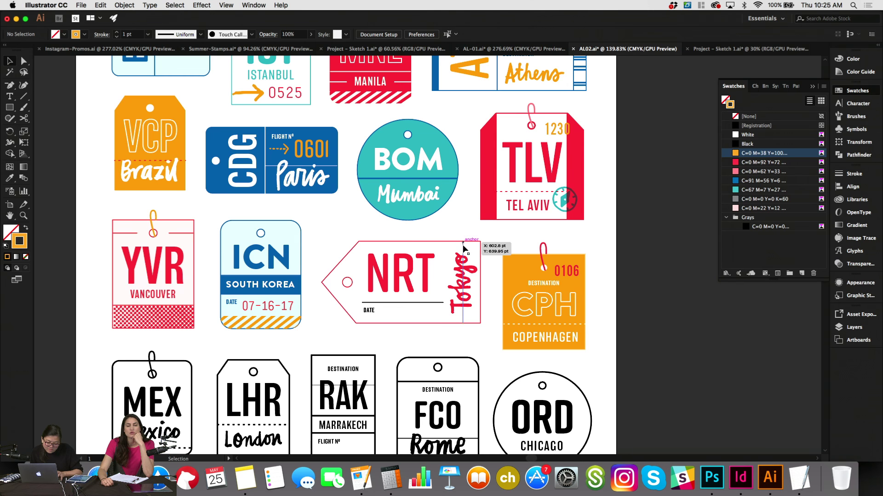
{"action": "left_click_drag", "start_coordinate": [463, 249], "coordinate": [456, 223]}
{"action": "key", "text": "shift+Left"}
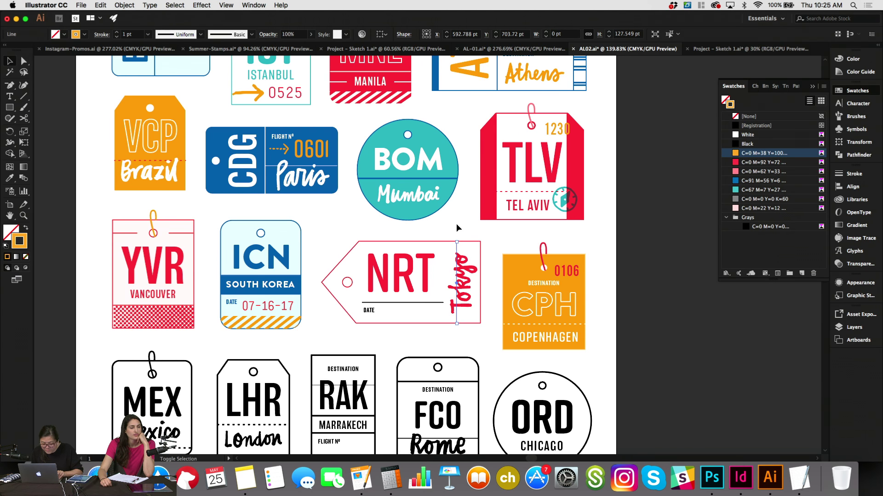
Nudge the NRT tag's orange divider line about 17 pt left so it clears most of the Tokyo lettering.
{"action": "key", "text": "shift+Left"}
{"action": "key", "text": "Left"}
{"action": "key", "text": "Left"}
{"action": "key", "text": "Left"}
{"action": "key", "text": "Left"}
{"action": "key", "text": "Left"}
{"action": "key", "text": "Left"}
{"action": "key", "text": "Left"}
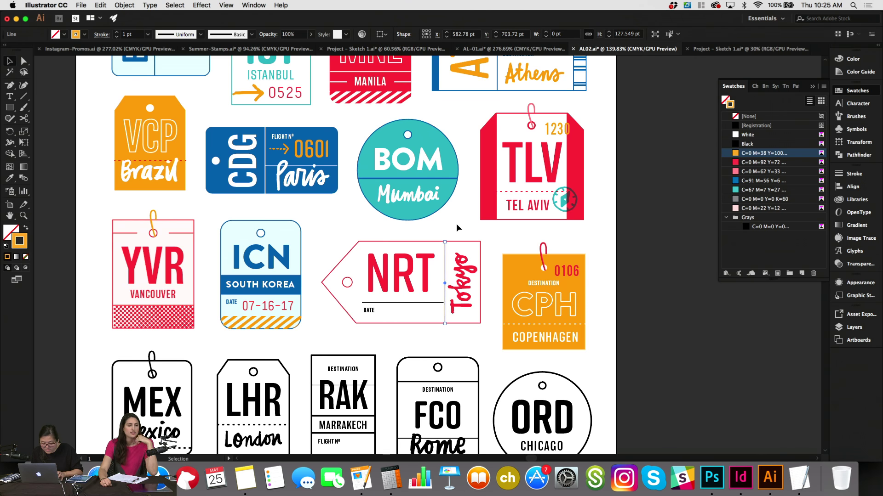
{"action": "left_click", "coordinate": [456, 224]}
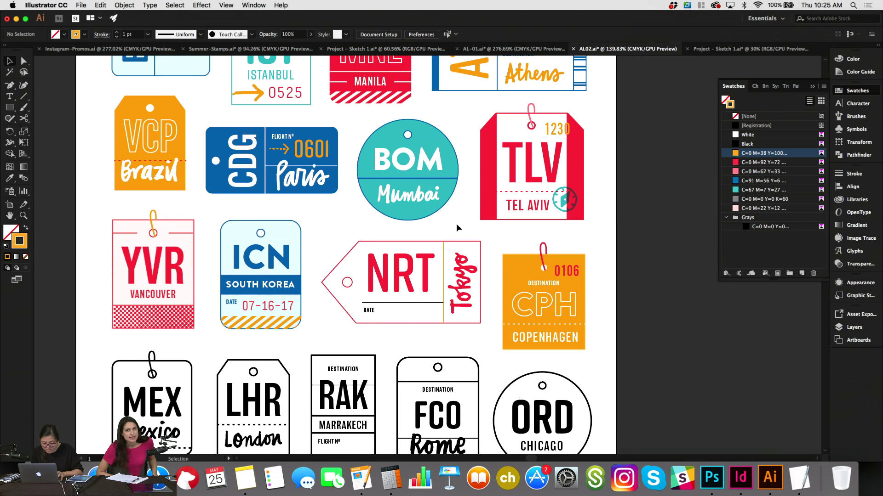
Recolor the black line above DATE on the NRT tag with the red C=0 M=92 Y=72 swatch.
{"action": "left_click", "coordinate": [429, 302]}
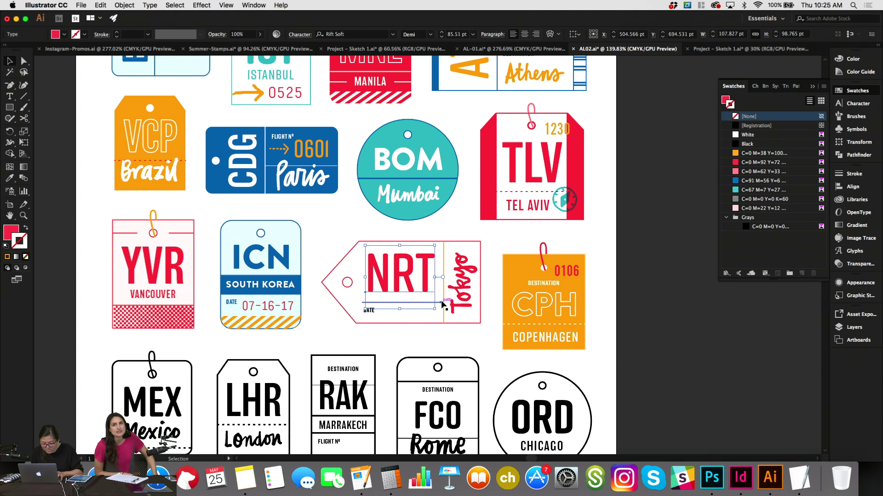
{"action": "left_click", "coordinate": [739, 162]}
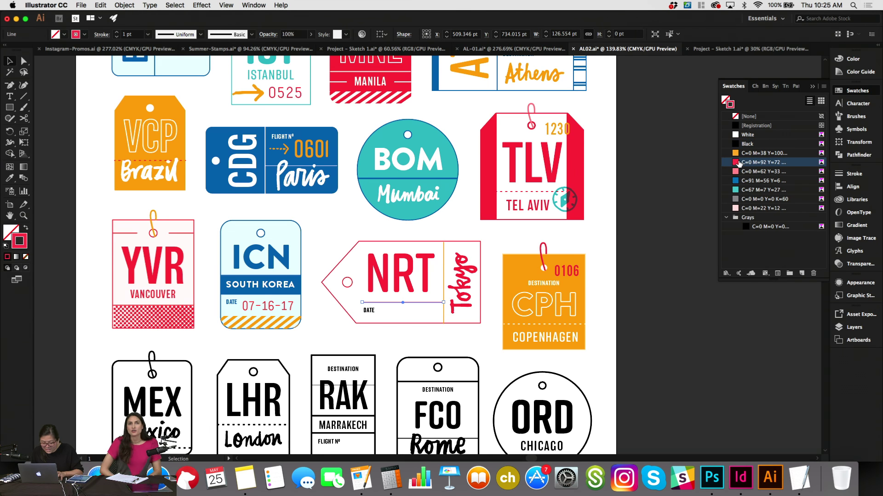
{"action": "left_click", "coordinate": [375, 343]}
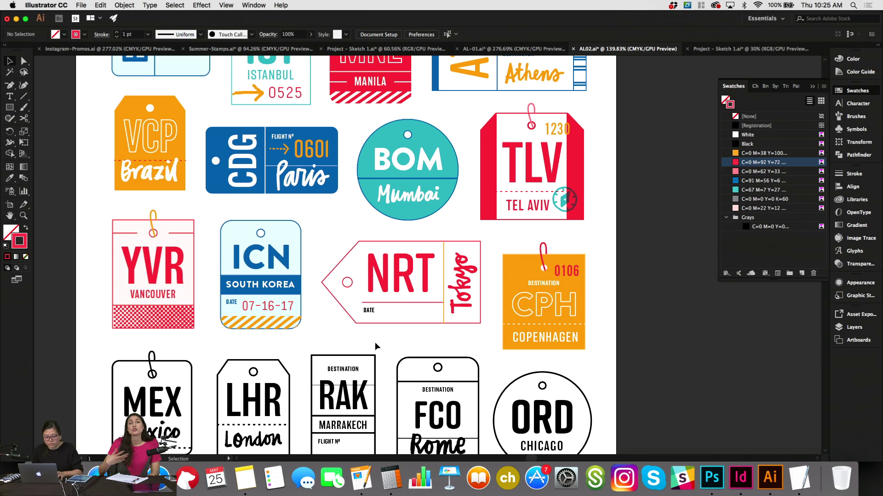
Draw a rectangle about 60 by 153 pt over the NRT tag's pointed end, filled red with no stroke.
{"action": "left_click", "coordinate": [11, 109]}
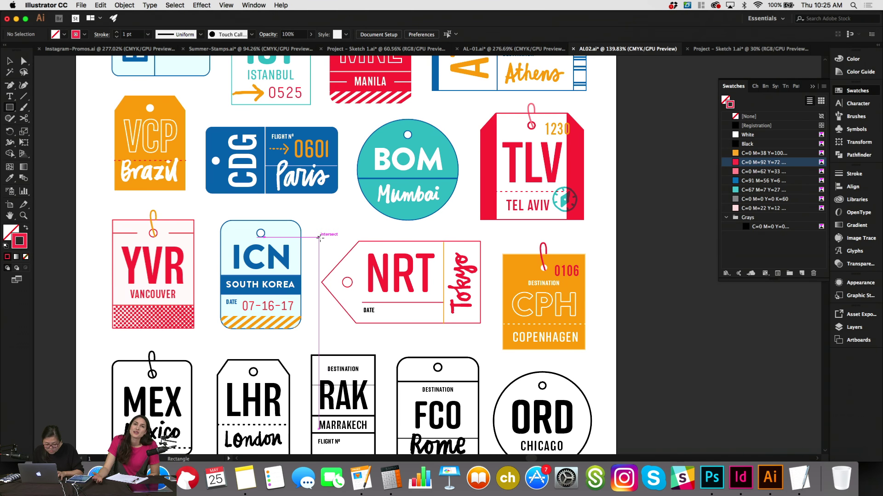
{"action": "left_click_drag", "start_coordinate": [319, 238], "coordinate": [358, 335]}
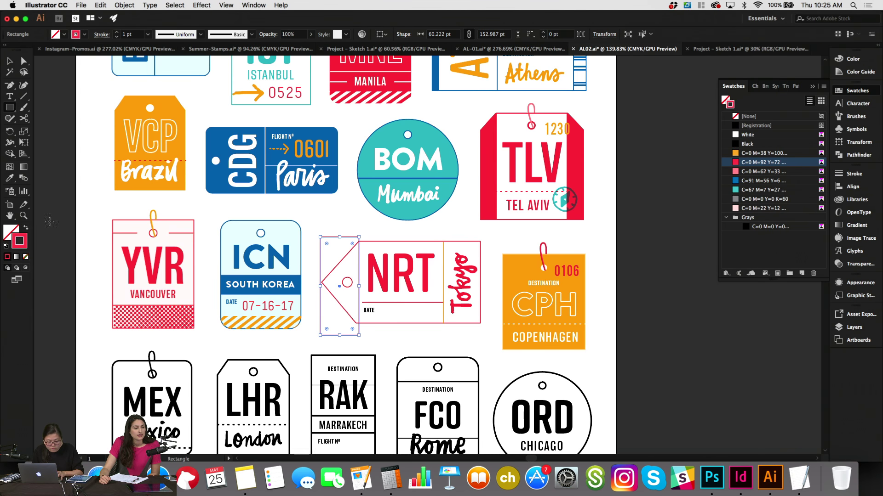
{"action": "left_click", "coordinate": [25, 227]}
{"action": "key", "text": "v"}
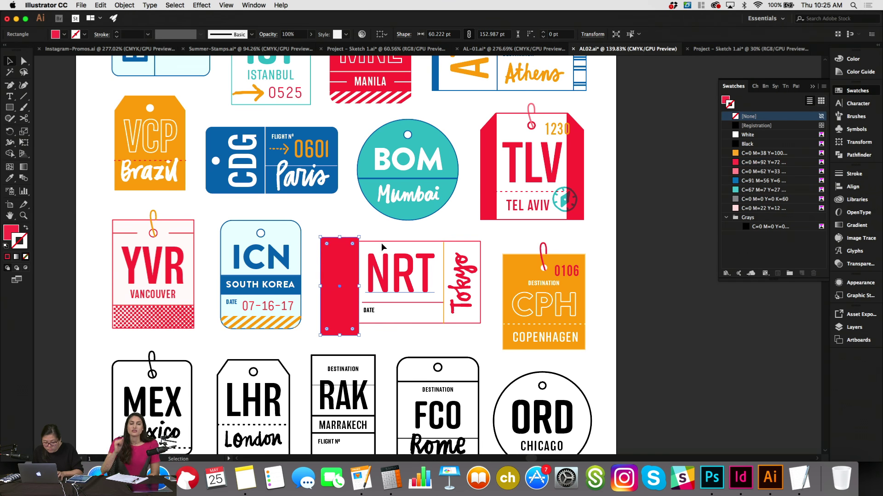
Cut the NRT tag's outline group and paste it in place in front of the red rectangle.
{"action": "left_click", "coordinate": [381, 247]}
{"action": "key", "text": "super+x"}
{"action": "left_click", "coordinate": [102, 5]}
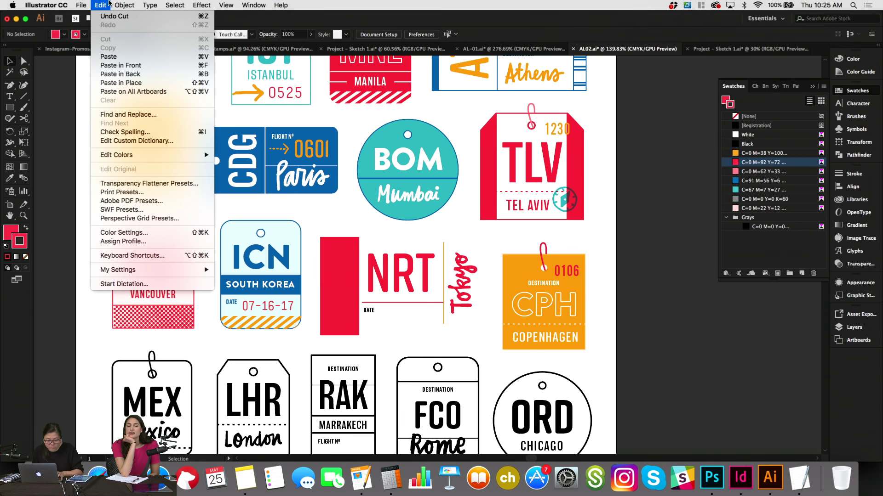
{"action": "left_click", "coordinate": [122, 83]}
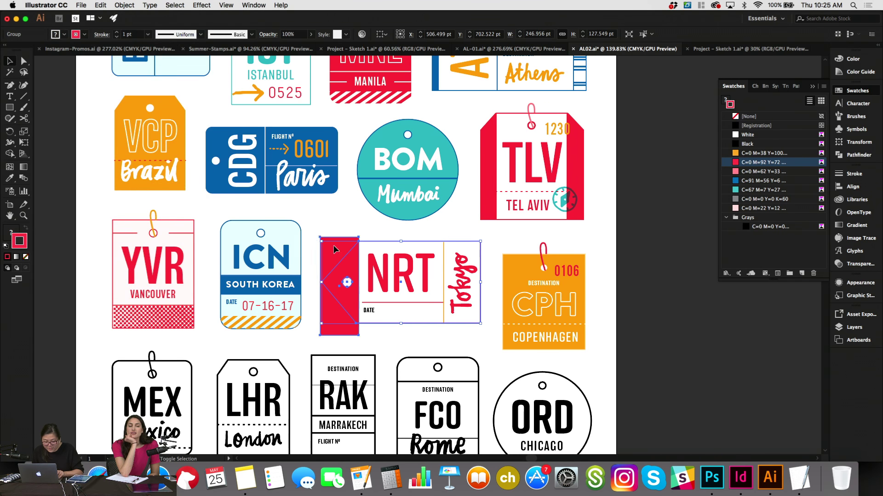
Try to clip the red rectangle with the NRT tag's outline group while the hole is still part of it.
{"action": "right_click", "coordinate": [333, 245]}
{"action": "left_click", "coordinate": [364, 317]}
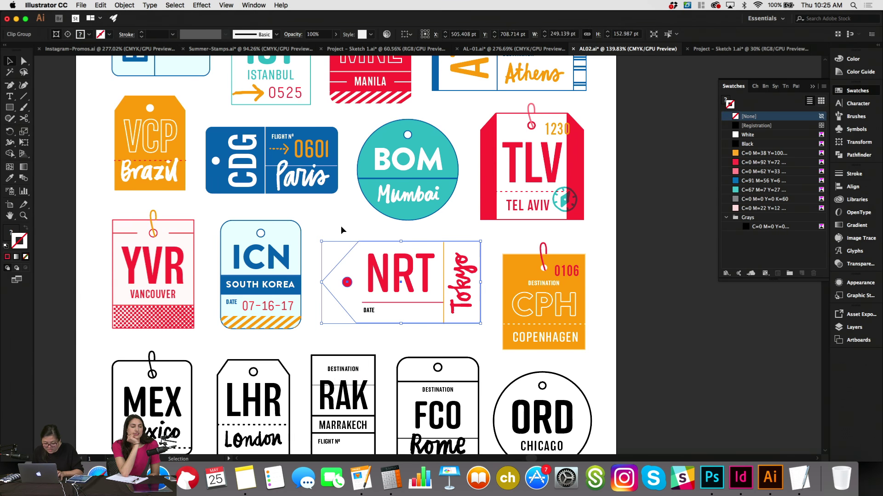
{"action": "key", "text": "super+z"}
{"action": "key", "text": "super+z"}
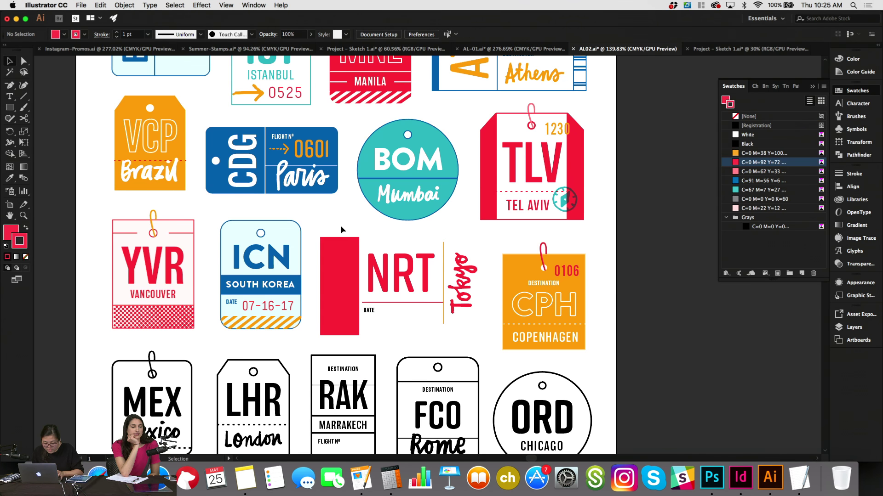
Bring the NRT tag's outline group back in its original place over the red rectangle.
{"action": "key", "text": "slash"}
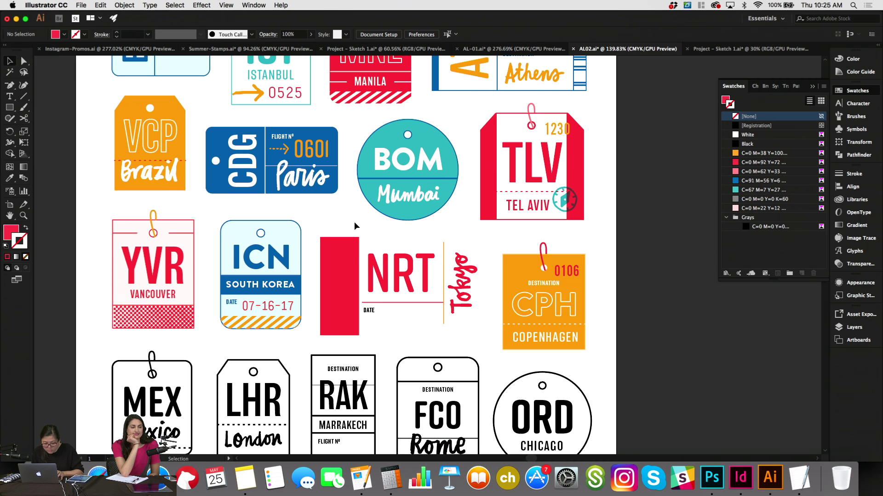
{"action": "left_click", "coordinate": [101, 4]}
{"action": "left_click", "coordinate": [110, 15]}
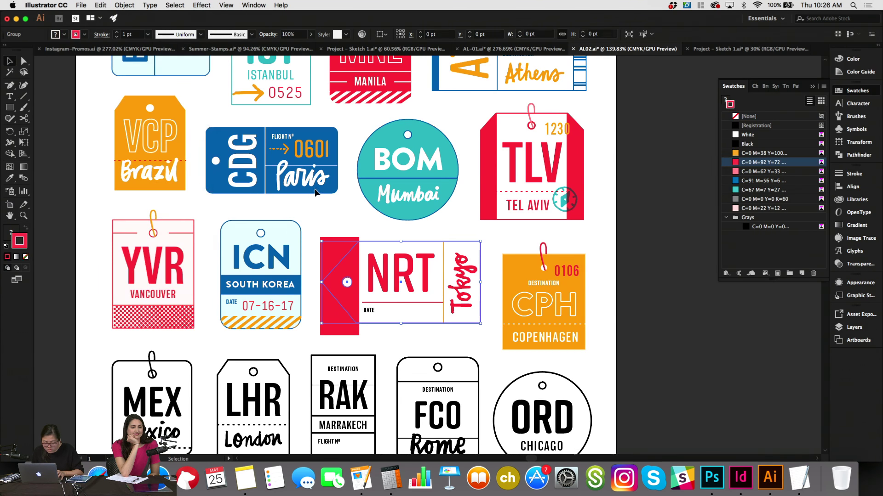
{"action": "left_click", "coordinate": [360, 224]}
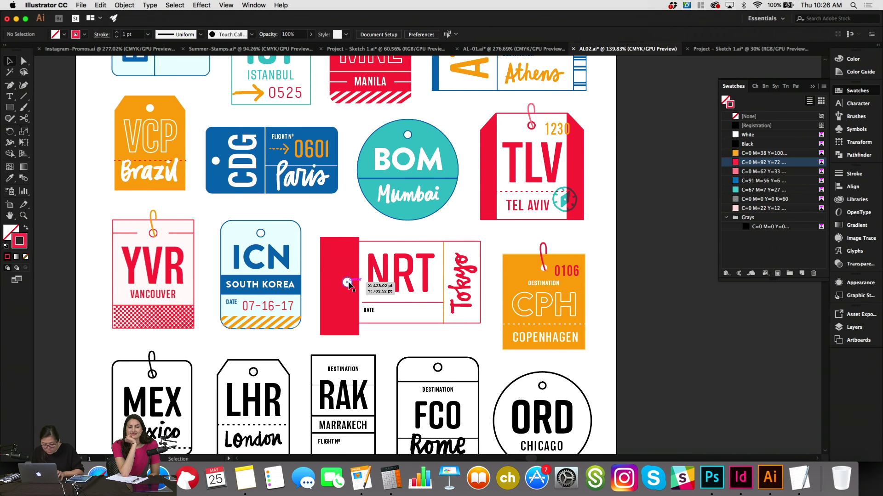
Delete the hole from the NRT tag's outline and clip the red rectangle to the outline with a clipping mask.
{"action": "left_click", "coordinate": [348, 282]}
{"action": "key", "text": "Delete"}
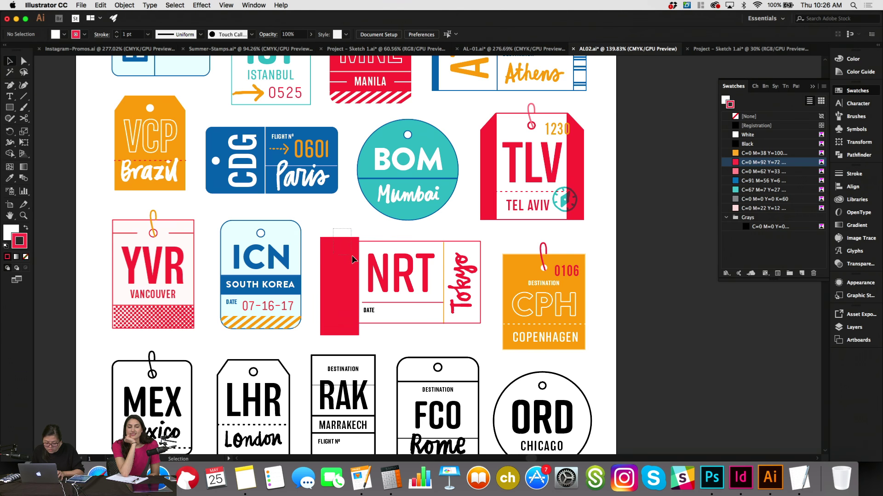
{"action": "left_click", "coordinate": [360, 260]}
{"action": "right_click", "coordinate": [360, 260]}
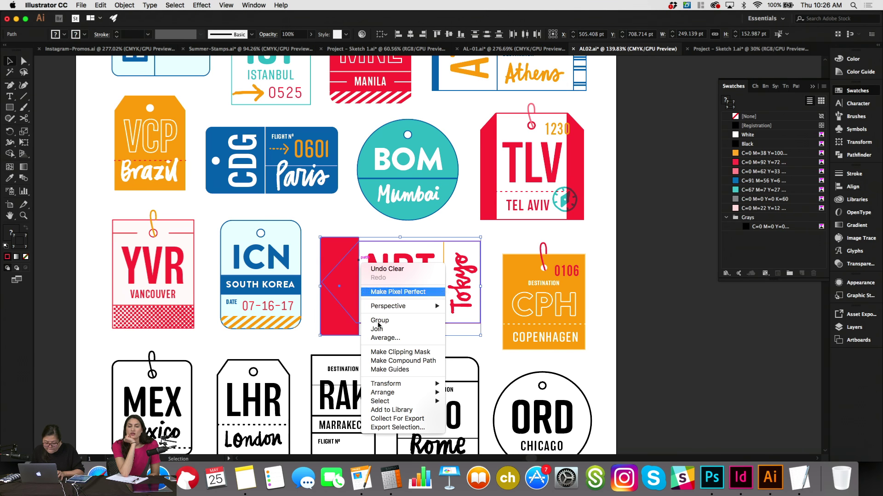
{"action": "left_click", "coordinate": [389, 352]}
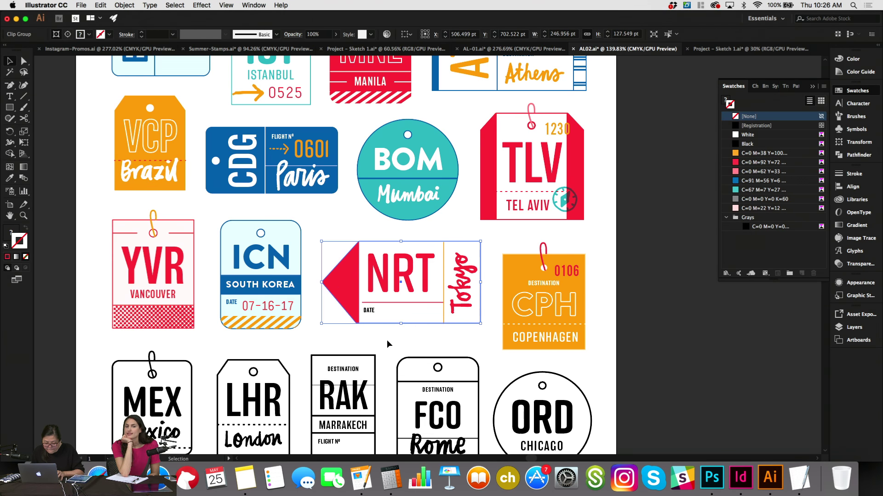
{"action": "left_click", "coordinate": [387, 341]}
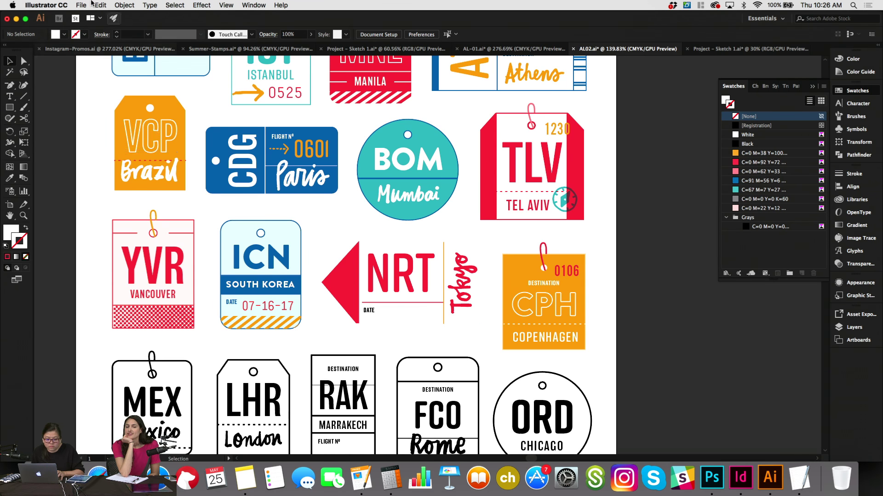
Paste the NRT tag's outline with its hole back over the red tip and shift the hole slightly left.
{"action": "left_click", "coordinate": [89, 4]}
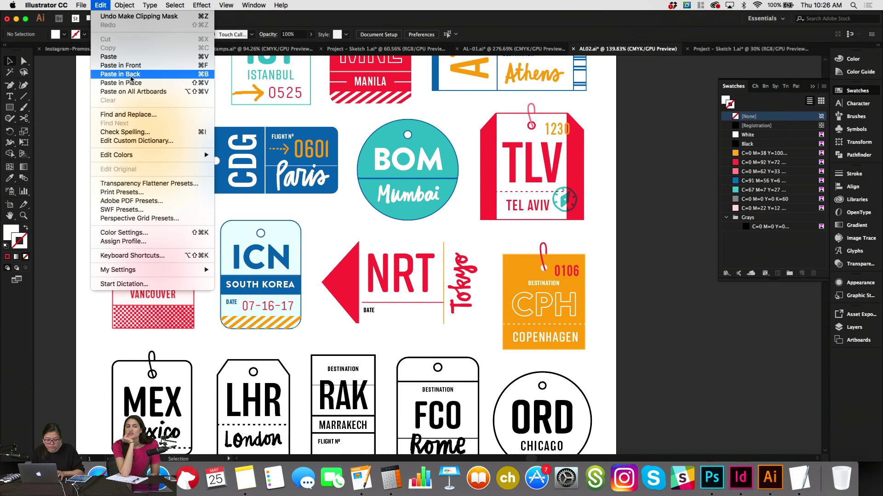
{"action": "left_click", "coordinate": [131, 76]}
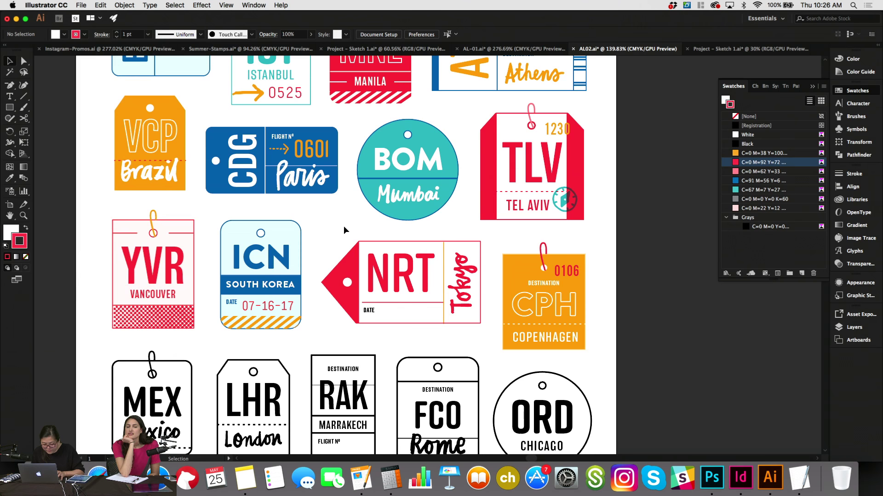
{"action": "double_click", "coordinate": [348, 282]}
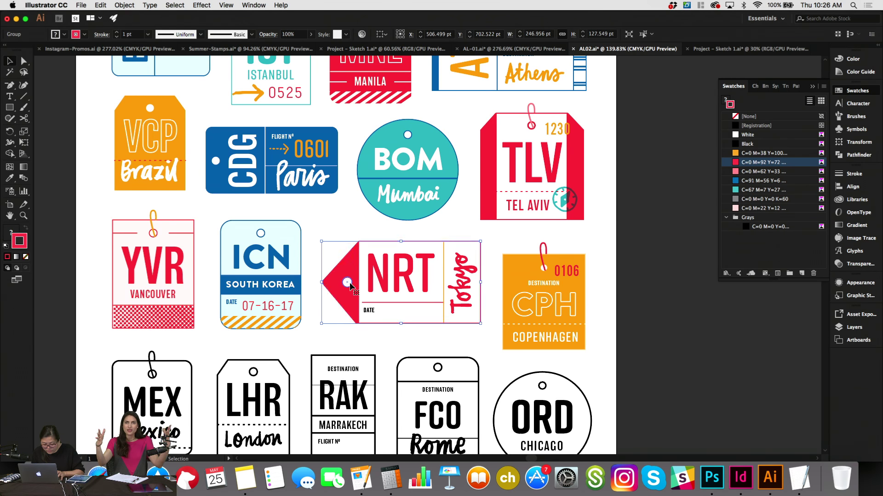
{"action": "left_click_drag", "start_coordinate": [349, 282], "coordinate": [350, 283]}
{"action": "double_click", "coordinate": [343, 231]}
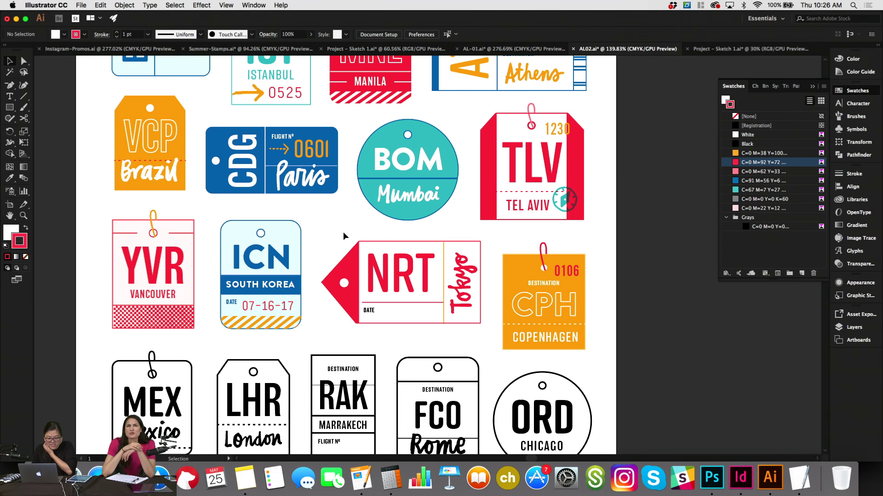
Extend the line above DATE left to the NRT tag's red tip and nudge the NRT code slightly right.
{"action": "left_click", "coordinate": [436, 302]}
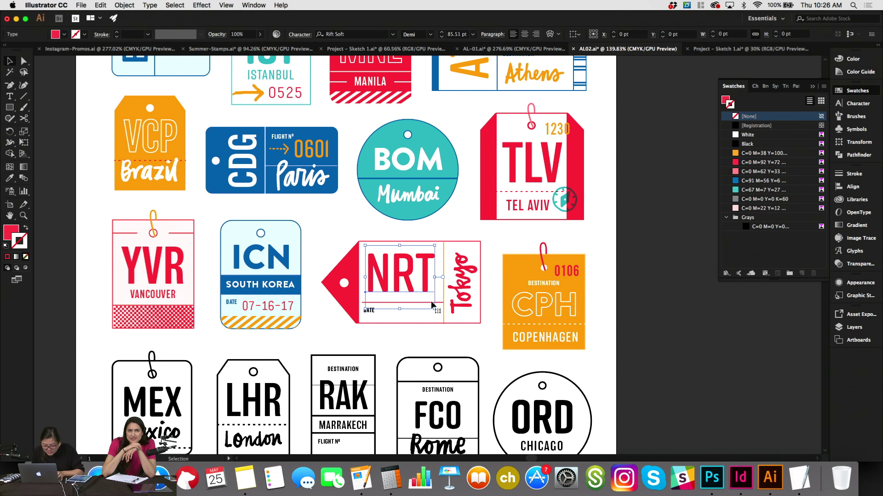
{"action": "left_click", "coordinate": [405, 302]}
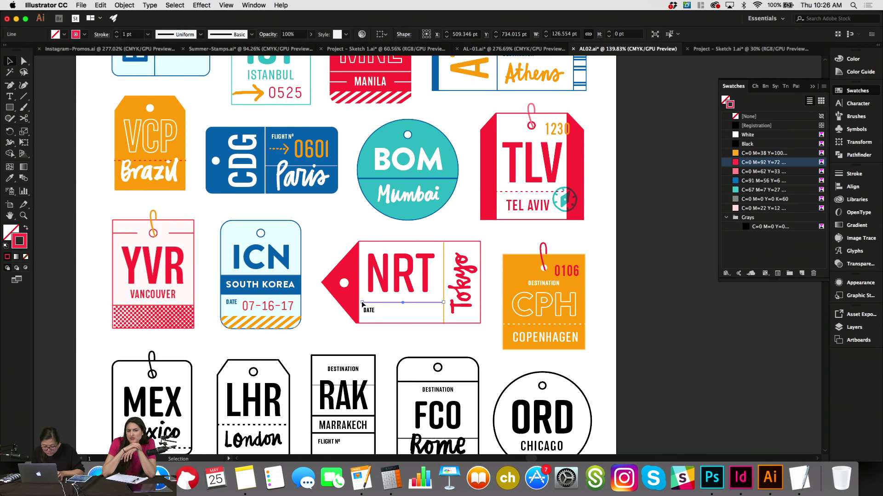
{"action": "left_click", "coordinate": [402, 356]}
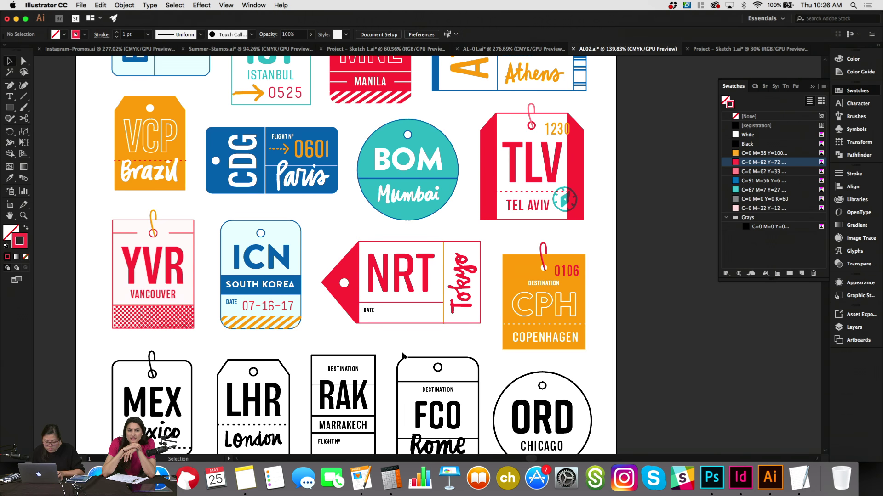
{"action": "left_click", "coordinate": [415, 265]}
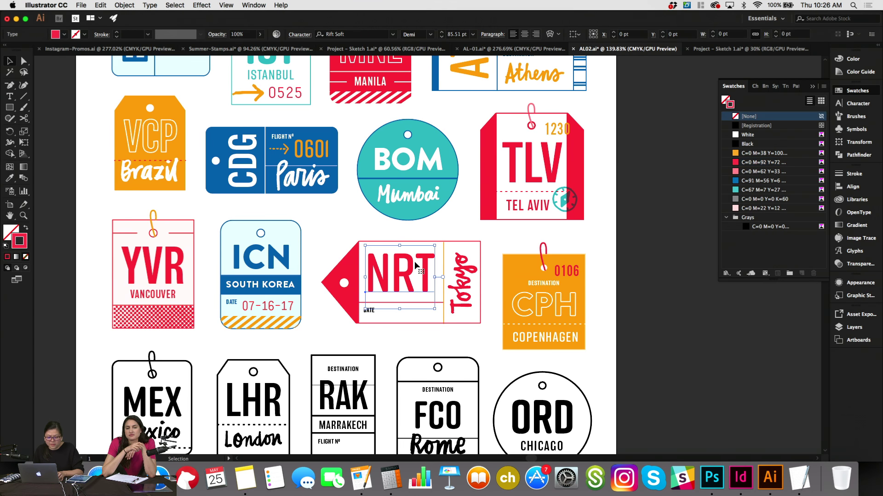
{"action": "left_click", "coordinate": [340, 216]}
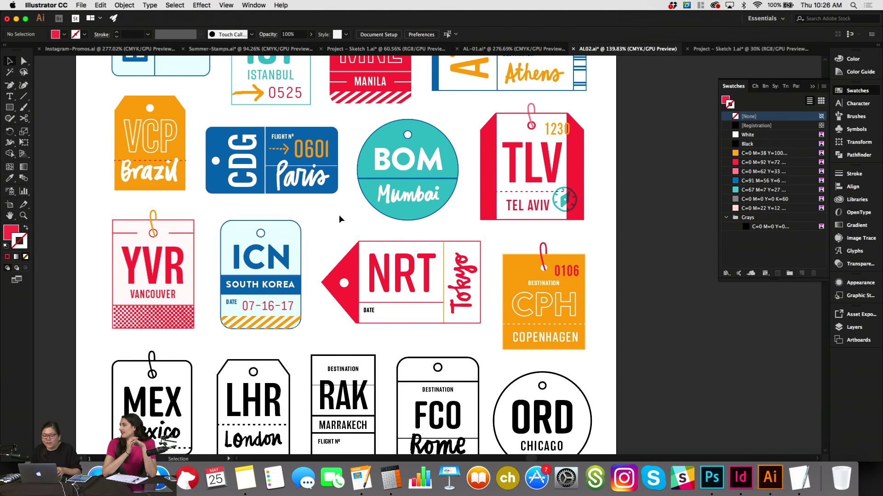
Copy the uppermost straight arrow from Project - Sketch 1.ai into AL02.ai and scale it down to about 59 by 35 pt.
{"action": "left_click", "coordinate": [722, 49]}
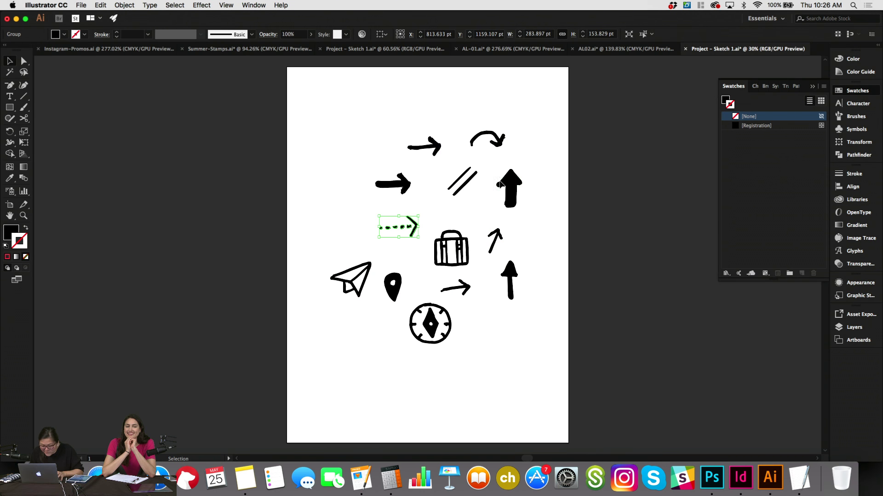
{"action": "left_click", "coordinate": [439, 152]}
{"action": "left_click", "coordinate": [627, 49]}
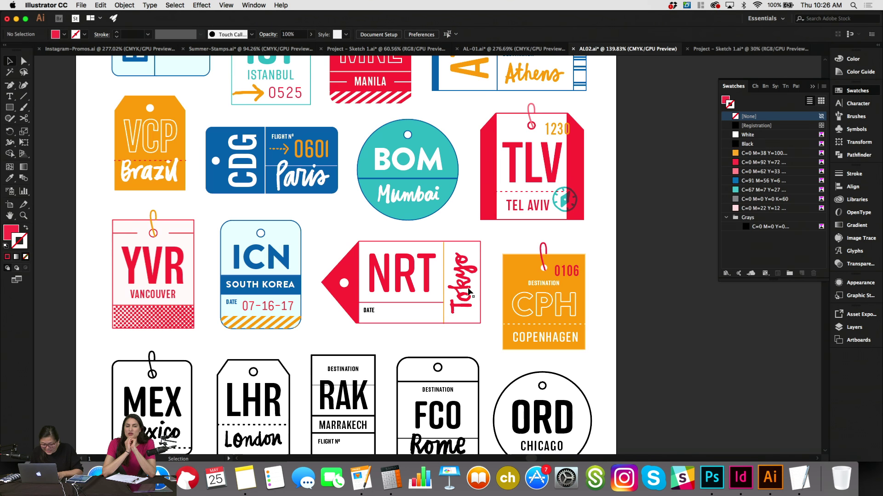
{"action": "key", "text": "super+v"}
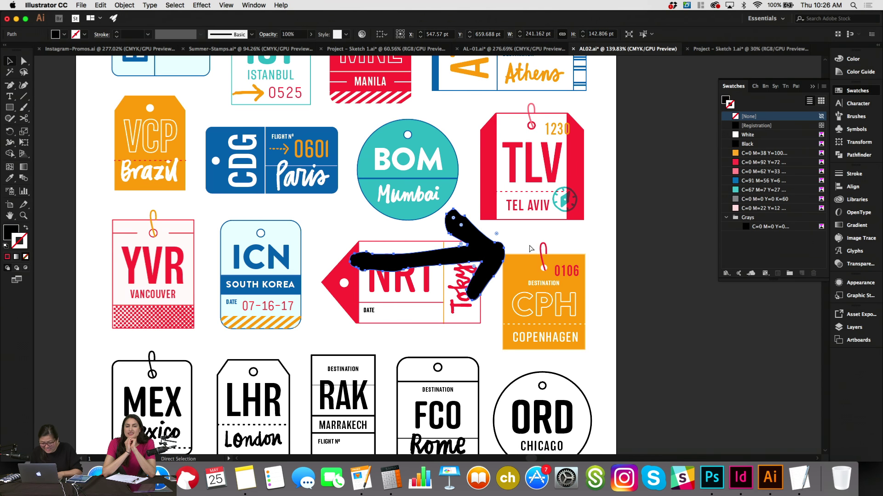
{"action": "left_click_drag", "start_coordinate": [505, 257], "coordinate": [388, 255]}
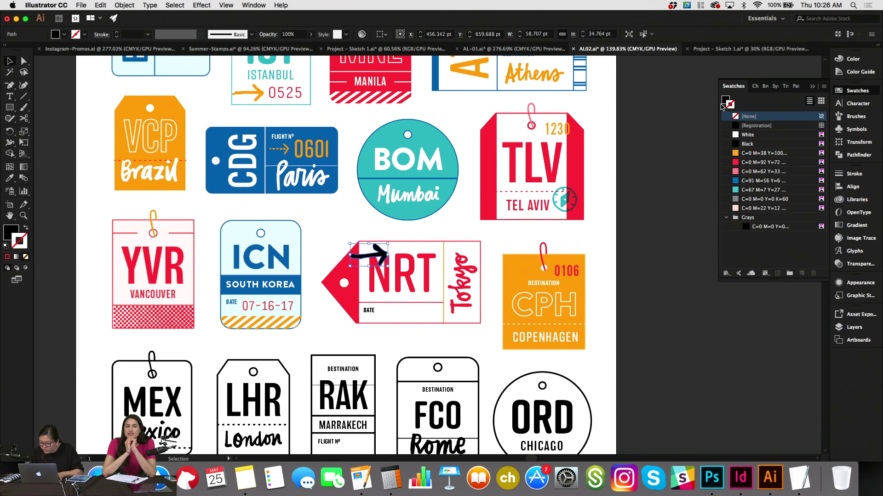
Fill the pasted arrow with the orange C=0 M=38 Y=100 swatch and move it beside DATE on the NRT tag.
{"action": "left_click", "coordinate": [763, 153]}
{"action": "key", "text": "r"}
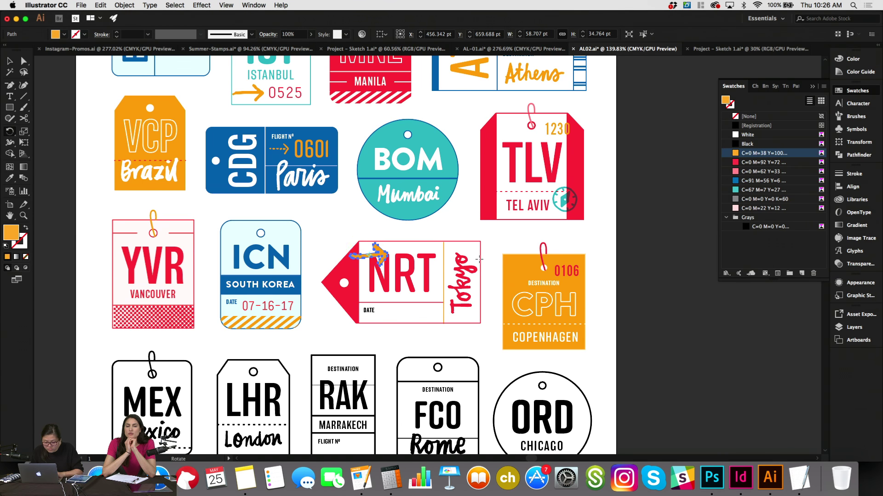
{"action": "key", "text": "v"}
{"action": "left_click", "coordinate": [404, 327]}
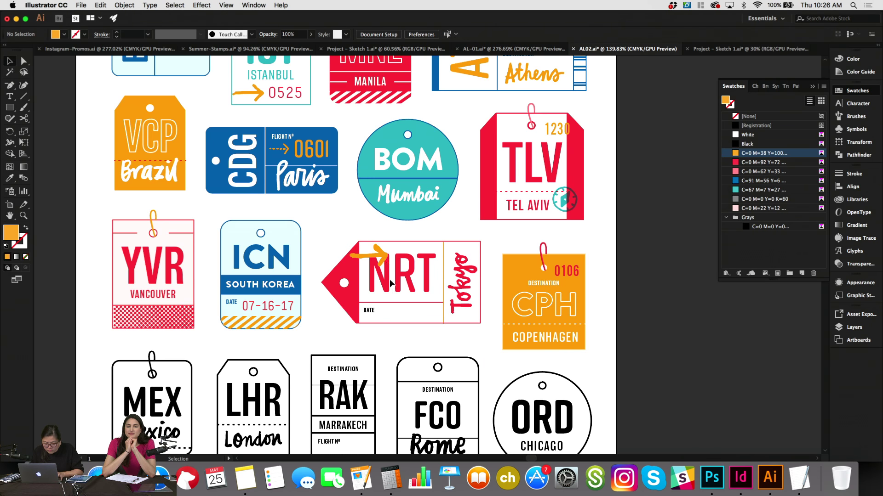
{"action": "left_click_drag", "start_coordinate": [384, 255], "coordinate": [433, 306]}
{"action": "left_click", "coordinate": [453, 341]}
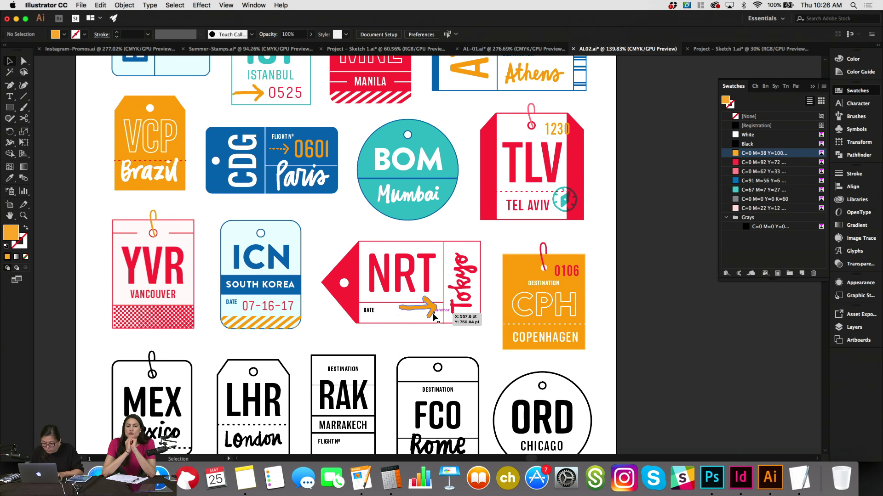
Set the blending mode of the orange arrow on the NRT tag to Multiply.
{"action": "left_click", "coordinate": [434, 316]}
{"action": "left_click", "coordinate": [840, 265]}
{"action": "left_click", "coordinate": [738, 184]}
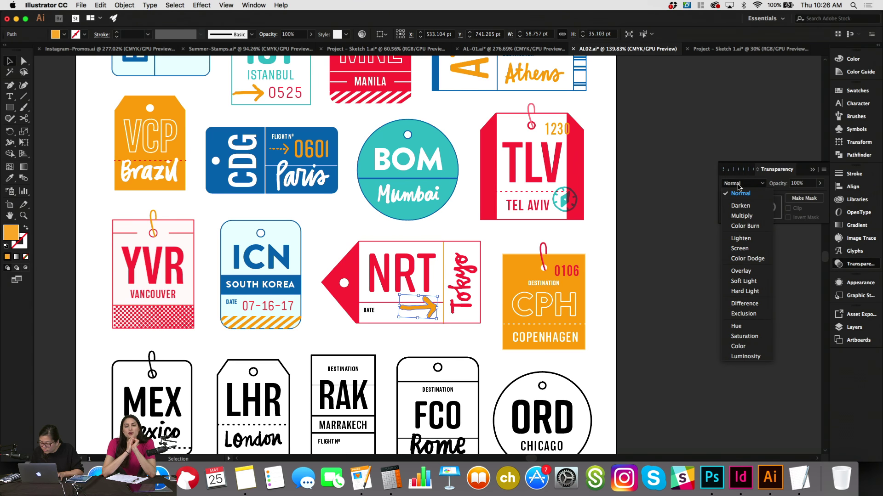
{"action": "left_click", "coordinate": [741, 216]}
{"action": "left_click", "coordinate": [700, 319]}
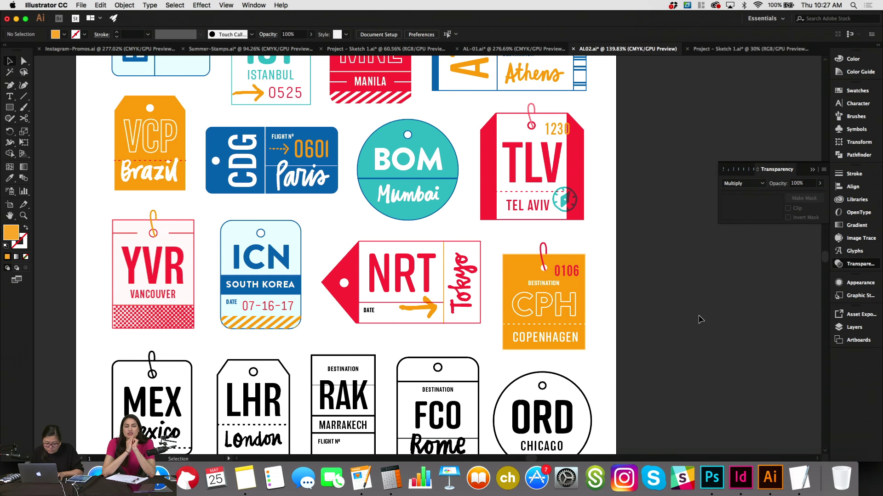
Delete DATE from the NRT tag and place a copy of the JFK tag's 0828 number there, enlarged to 54 pt.
{"action": "left_click", "coordinate": [373, 311]}
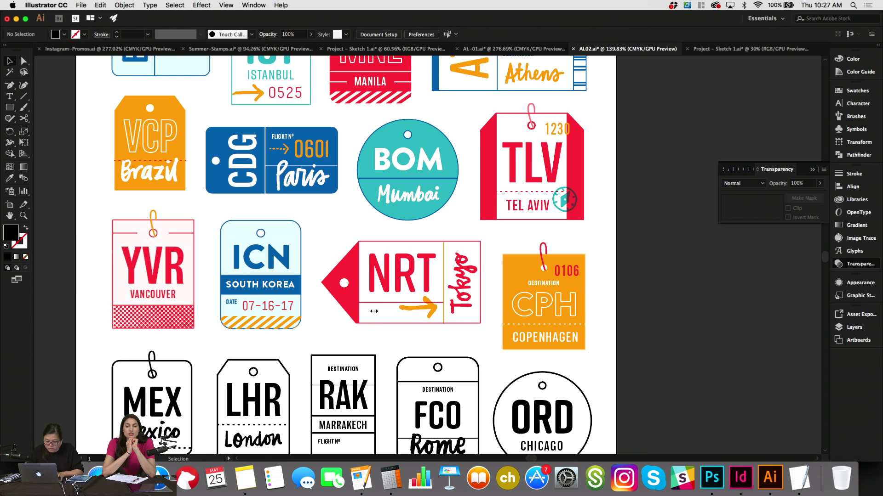
{"action": "scroll", "coordinate": [374, 311], "scroll_direction": "up", "scroll_amount": 5}
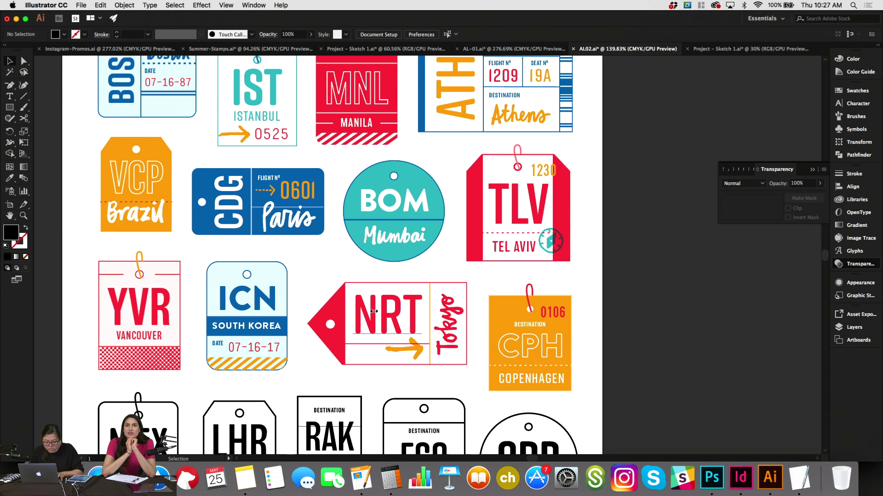
{"action": "scroll", "coordinate": [374, 312], "scroll_direction": "up", "scroll_amount": 5}
{"action": "scroll", "coordinate": [373, 311], "scroll_direction": "right", "scroll_amount": 1}
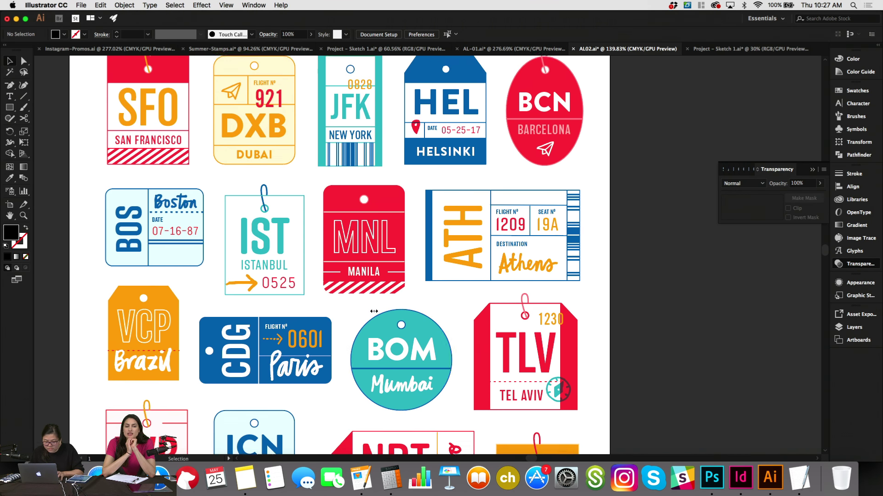
{"action": "left_click", "coordinate": [362, 96]}
{"action": "key", "text": "super+x"}
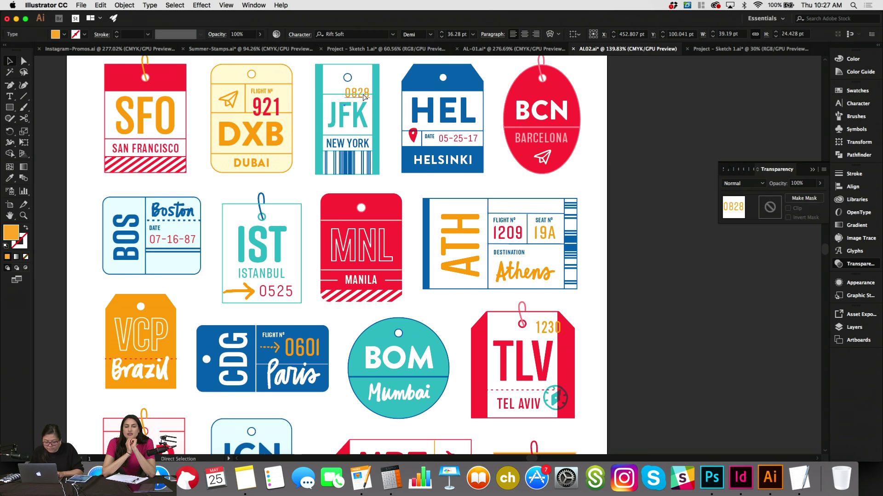
{"action": "scroll", "coordinate": [362, 97], "scroll_direction": "down", "scroll_amount": 12}
{"action": "scroll", "coordinate": [363, 97], "scroll_direction": "left", "scroll_amount": 1}
{"action": "key", "text": "super+v"}
{"action": "key", "text": "v"}
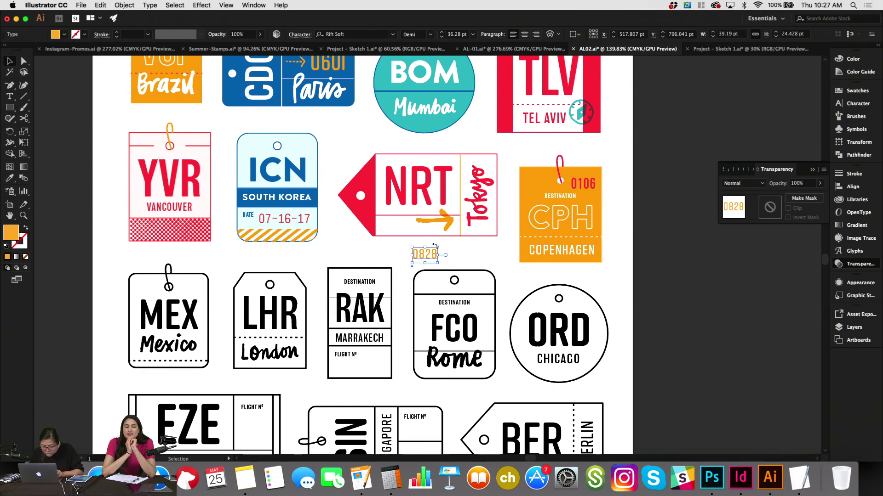
{"action": "left_click_drag", "start_coordinate": [438, 255], "coordinate": [420, 236]}
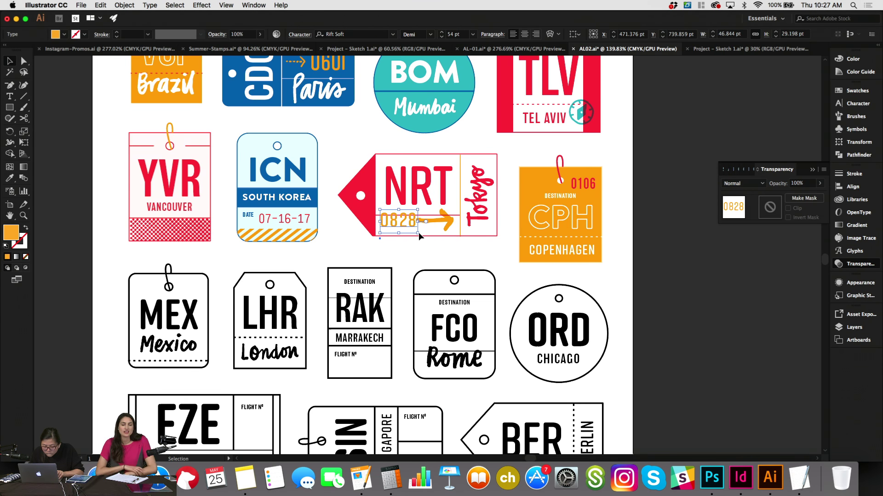
Change the copied number on the NRT tag to 421.
{"action": "double_click", "coordinate": [410, 222]}
{"action": "double_click", "coordinate": [411, 222]}
{"action": "type", "text": "421"}
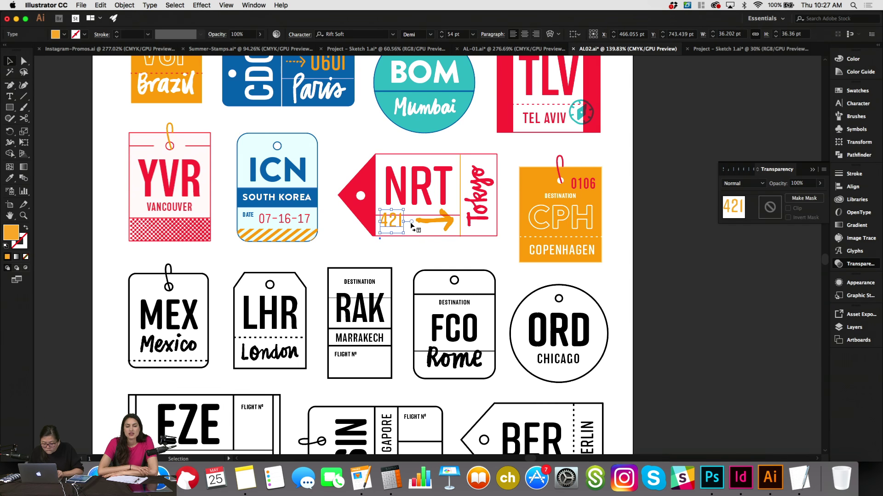
{"action": "key", "text": "Escape"}
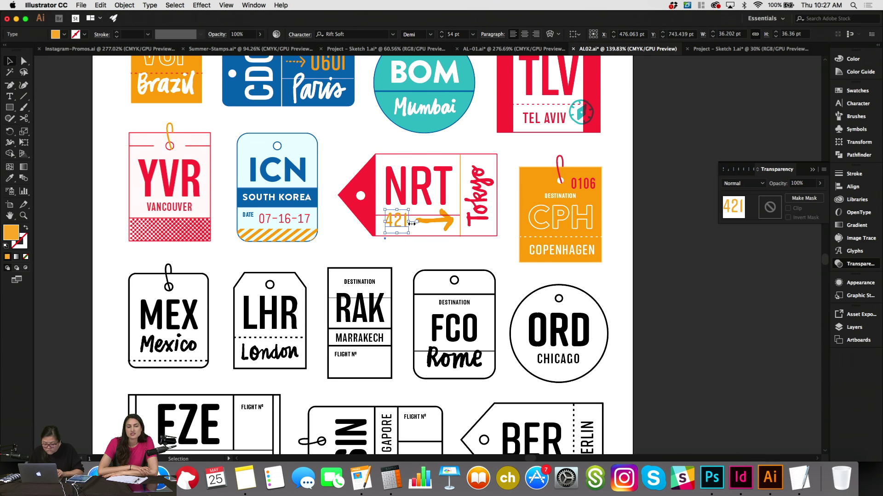
Enlarge the 421 number to about 66.44 pt and nudge it into place between the NRT tag's red tip and the arrow.
{"action": "left_click_drag", "start_coordinate": [411, 223], "coordinate": [415, 223]}
{"action": "key", "text": "Left"}
{"action": "key", "text": "Left"}
{"action": "key", "text": "Left"}
{"action": "key", "text": "Down"}
{"action": "key", "text": "Down"}
{"action": "key", "text": "Down"}
{"action": "key", "text": "Down"}
{"action": "key", "text": "Down"}
{"action": "key", "text": "Down"}
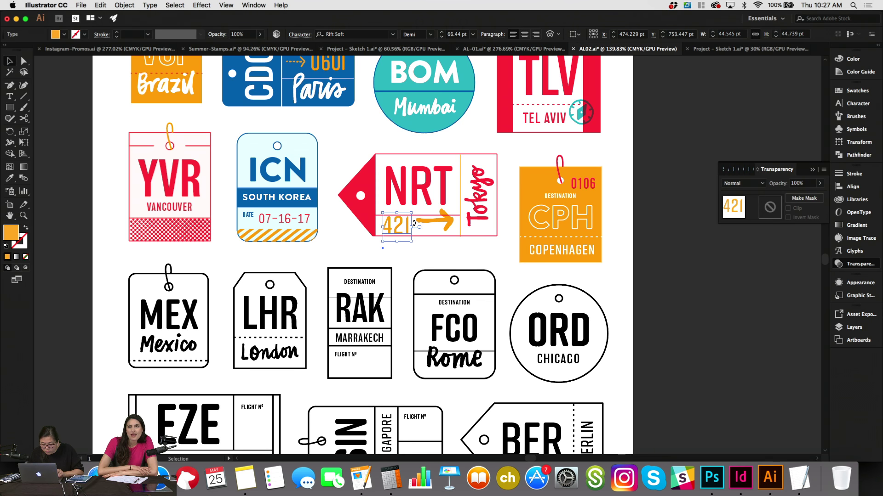
{"action": "key", "text": "Up"}
{"action": "key", "text": "Up"}
{"action": "key", "text": "Up"}
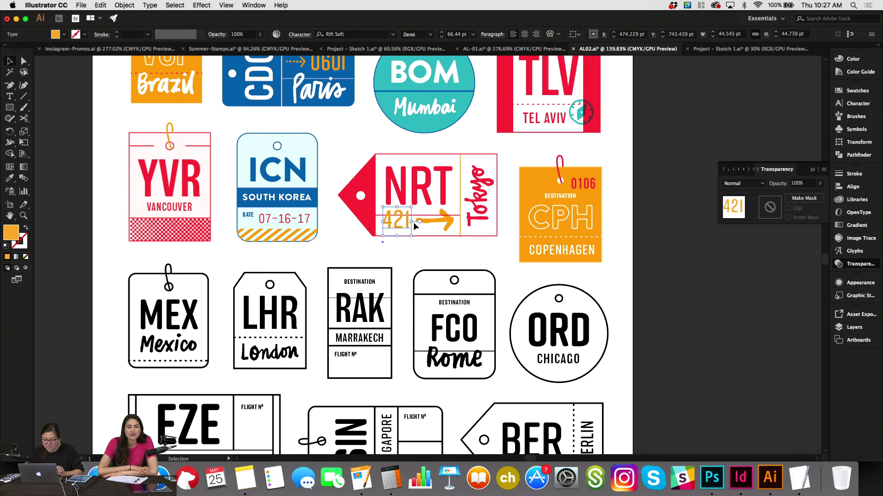
{"action": "key", "text": "Up"}
{"action": "key", "text": "Up"}
{"action": "key", "text": "Down"}
Try filling the 421 number with the teal C=67 M=7 Y=27 swatch, and undo the recoloring.
{"action": "left_click", "coordinate": [855, 91]}
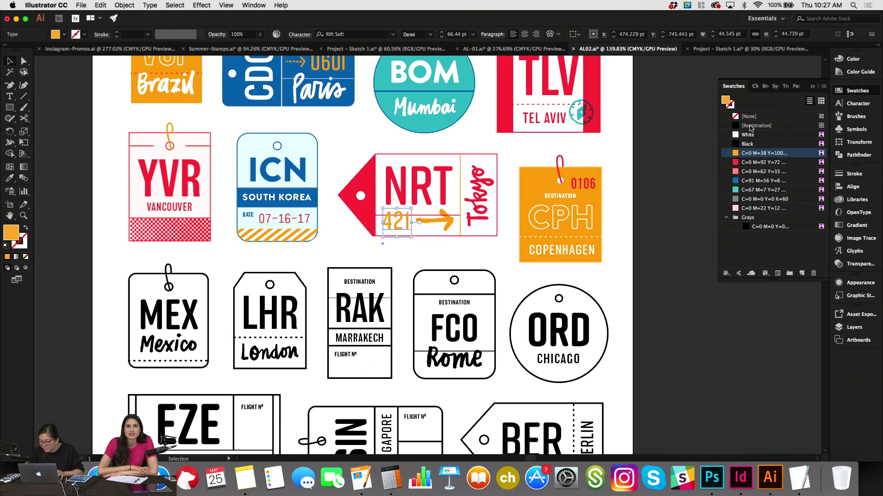
{"action": "left_click", "coordinate": [745, 190]}
{"action": "left_click", "coordinate": [681, 268]}
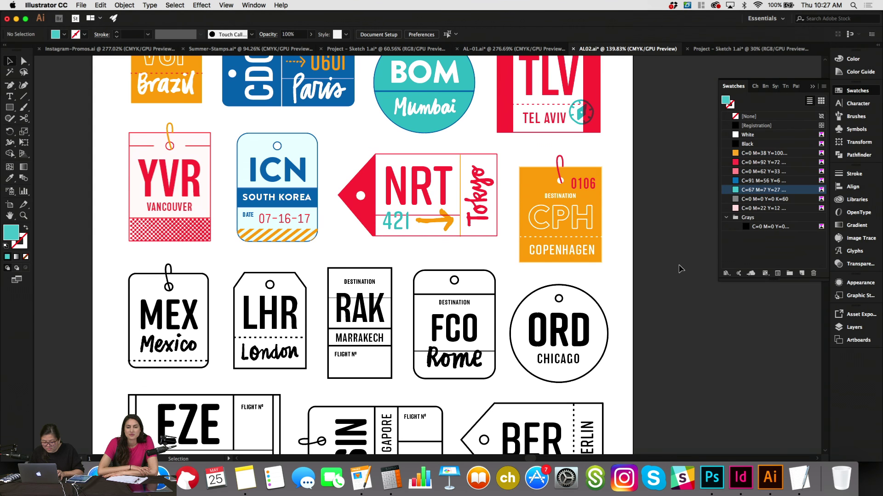
{"action": "key", "text": "super+z"}
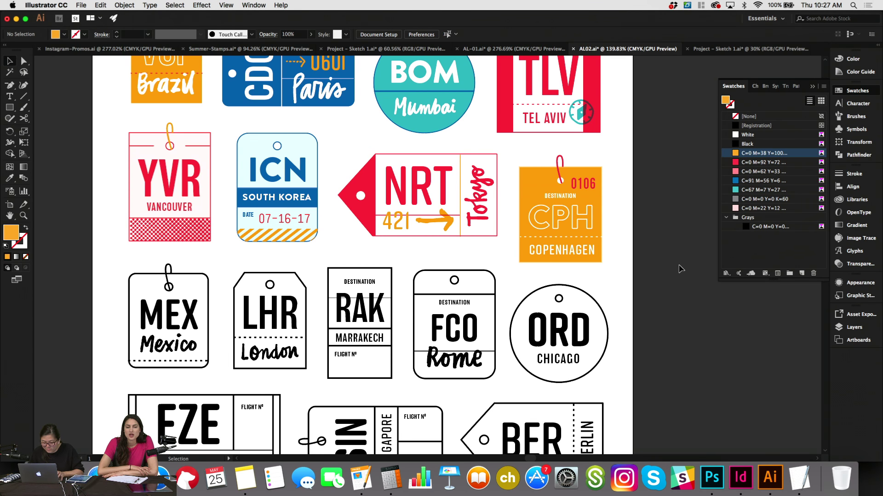
Nudge the red horizontal line above the 421 number slightly up on the NRT tag.
{"action": "left_click", "coordinate": [457, 214]}
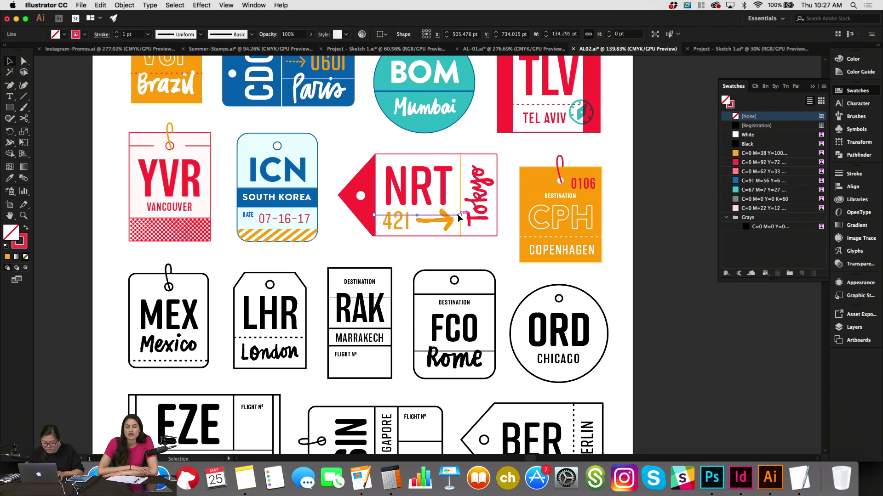
{"action": "key", "text": "Up"}
{"action": "left_click", "coordinate": [472, 253]}
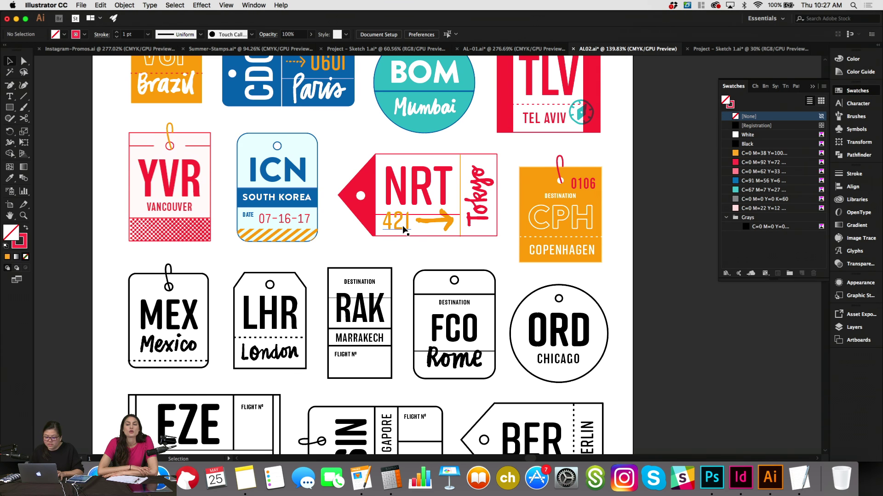
{"action": "left_click", "coordinate": [402, 229]}
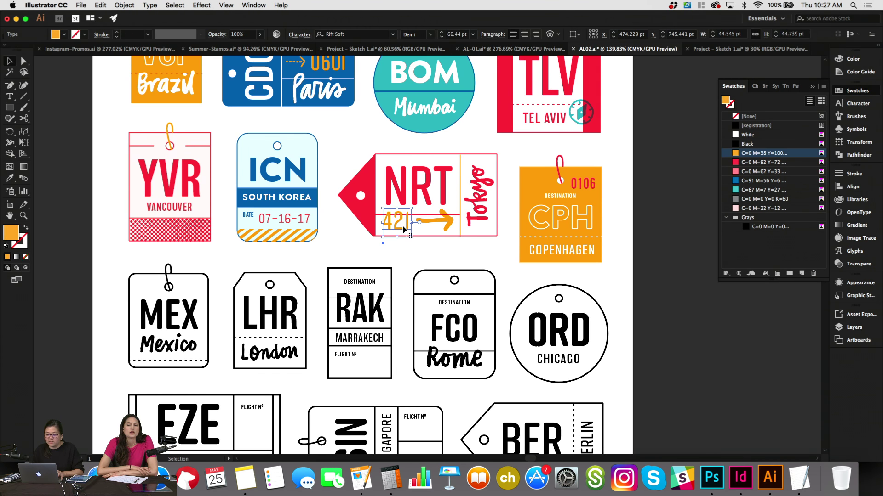
{"action": "left_click", "coordinate": [424, 249]}
Recolor the clipped diagonal stripes on the ICN tag with the teal C=67 M=7 Y=27 swatch.
{"action": "scroll", "coordinate": [424, 249], "scroll_direction": "down", "scroll_amount": 3}
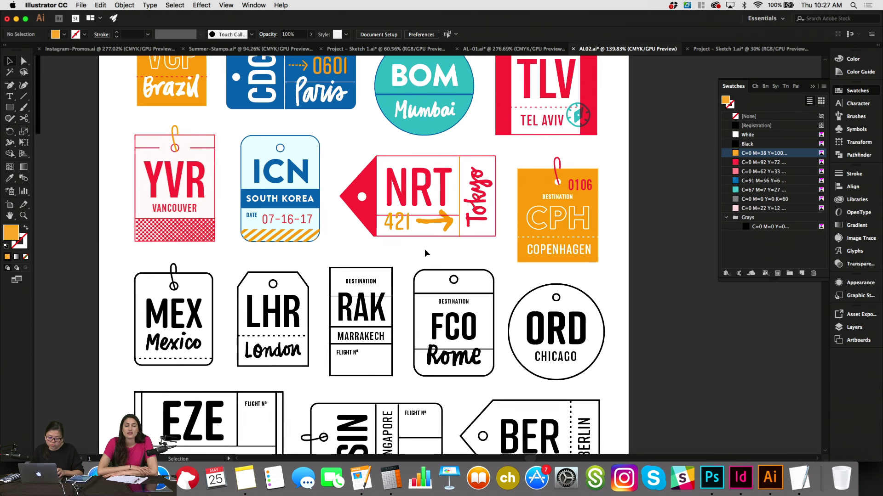
{"action": "scroll", "coordinate": [424, 249], "scroll_direction": "up", "scroll_amount": 3}
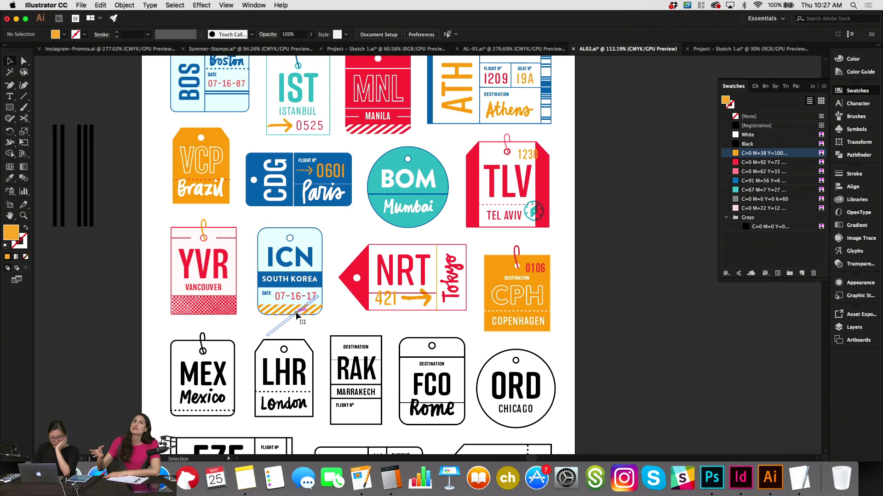
{"action": "double_click", "coordinate": [298, 312]}
{"action": "double_click", "coordinate": [302, 316]}
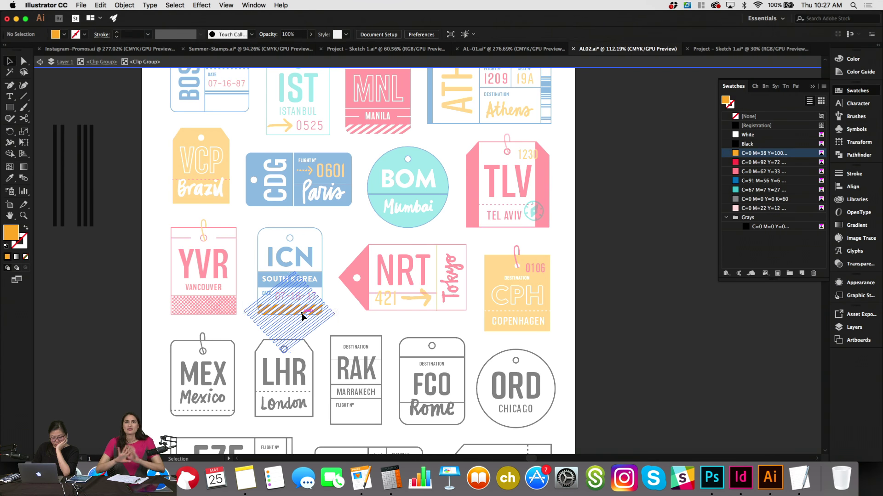
{"action": "left_click", "coordinate": [738, 190]}
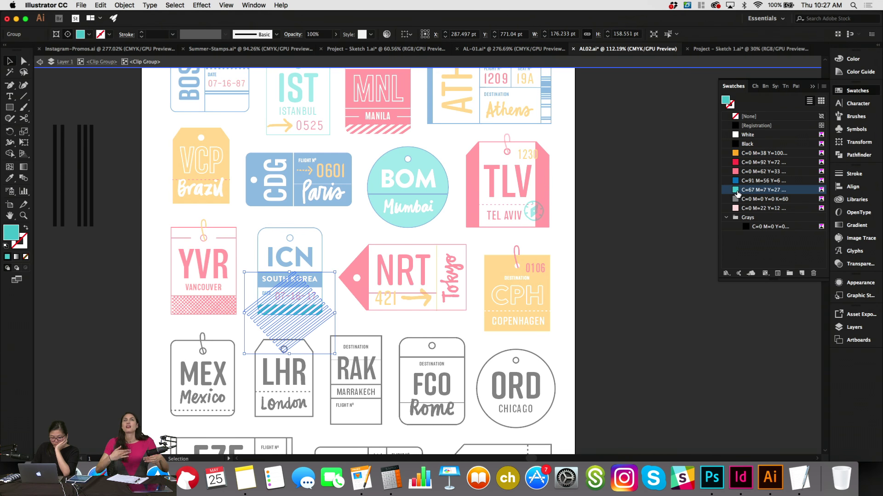
{"action": "double_click", "coordinate": [630, 248]}
{"action": "left_click", "coordinate": [633, 250]}
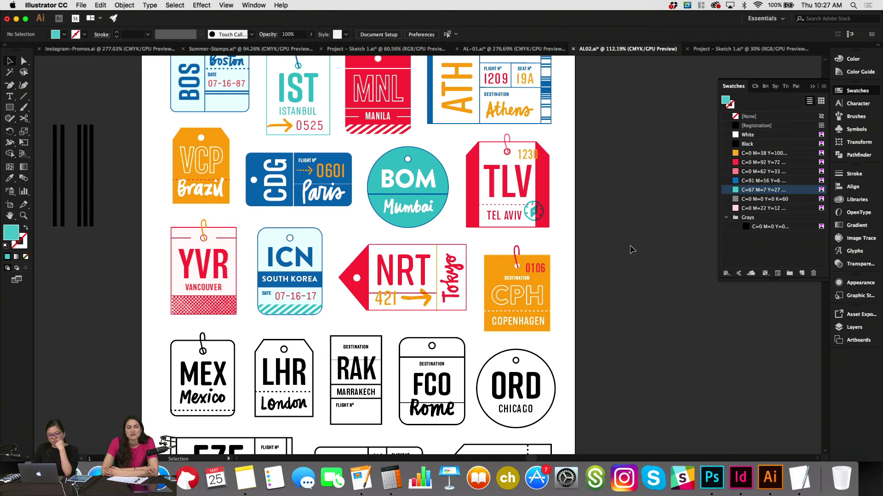
Set the stroke of the BOM tag's horizontal divider line to the orange C=0 M=38 Y=100 swatch.
{"action": "scroll", "coordinate": [630, 252], "scroll_direction": "up", "scroll_amount": 2}
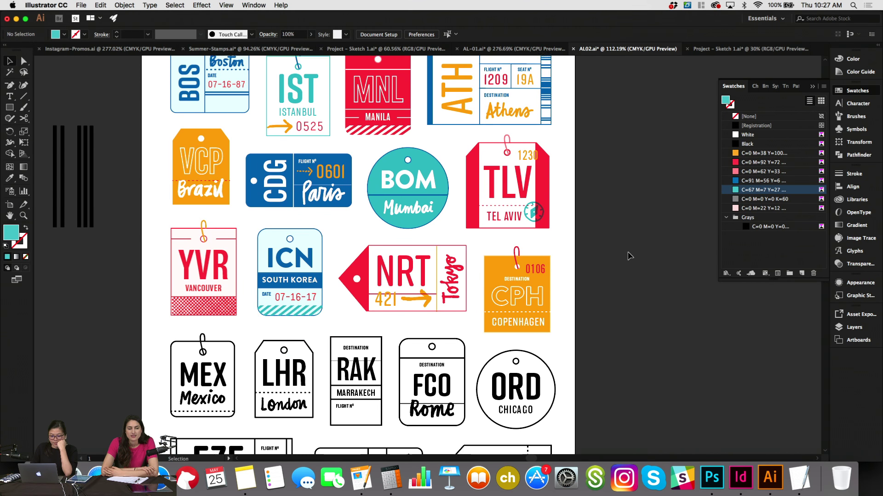
{"action": "left_click", "coordinate": [445, 215]}
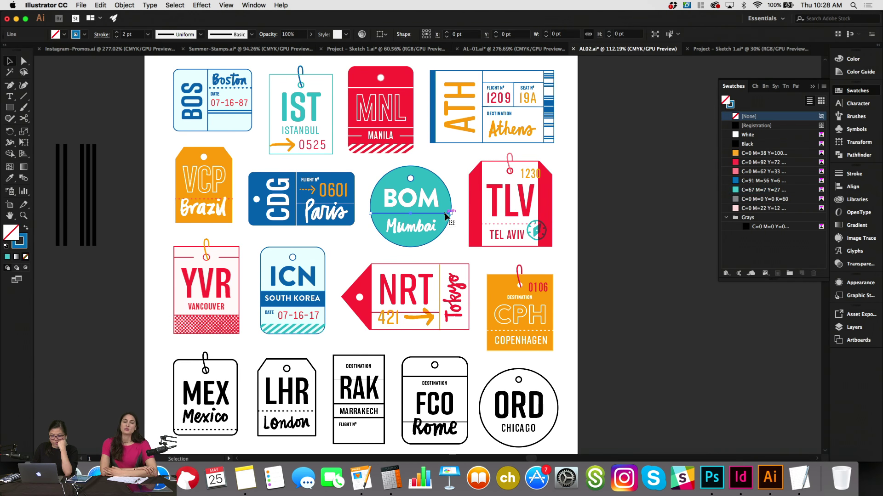
{"action": "left_click", "coordinate": [730, 104]}
{"action": "left_click", "coordinate": [746, 153]}
{"action": "left_click", "coordinate": [672, 222]}
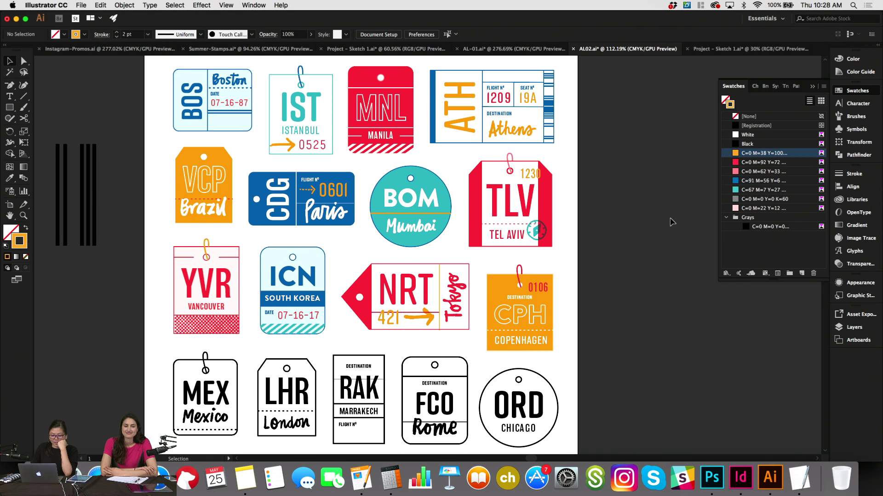
Review the color balance and details across all rows of colored luggage tags on the artboard.
{"action": "scroll", "coordinate": [672, 222], "scroll_direction": "up", "scroll_amount": 3}
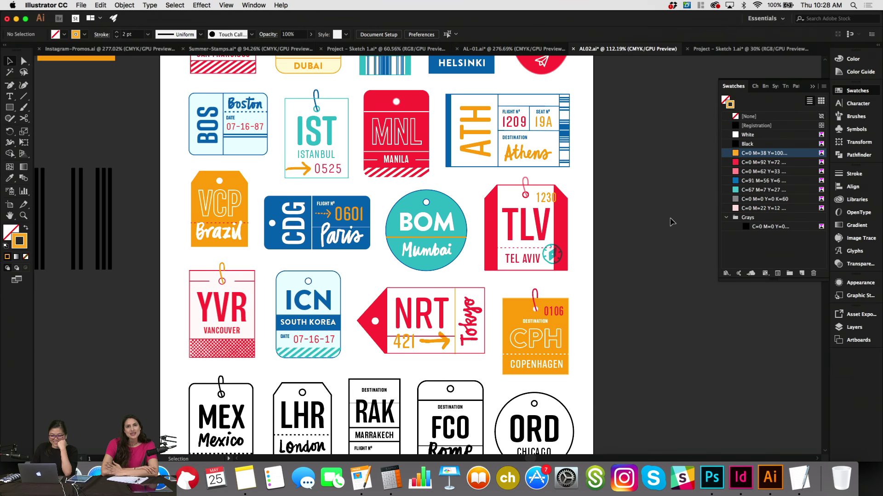
{"action": "scroll", "coordinate": [672, 222], "scroll_direction": "up", "scroll_amount": 4}
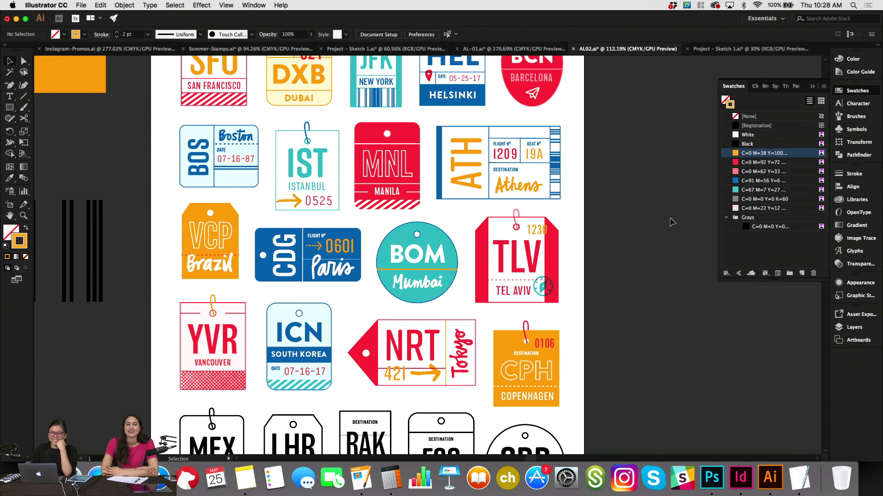
{"action": "scroll", "coordinate": [672, 222], "scroll_direction": "up", "scroll_amount": 5}
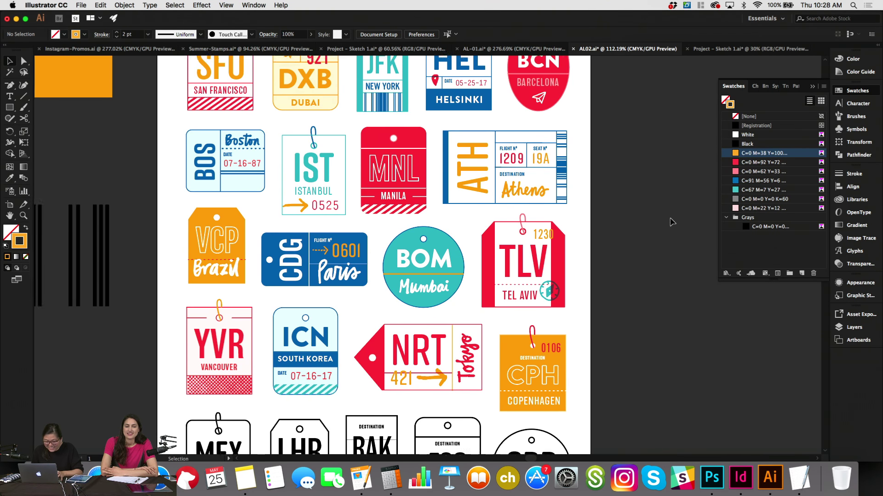
{"action": "scroll", "coordinate": [672, 222], "scroll_direction": "down", "scroll_amount": 8}
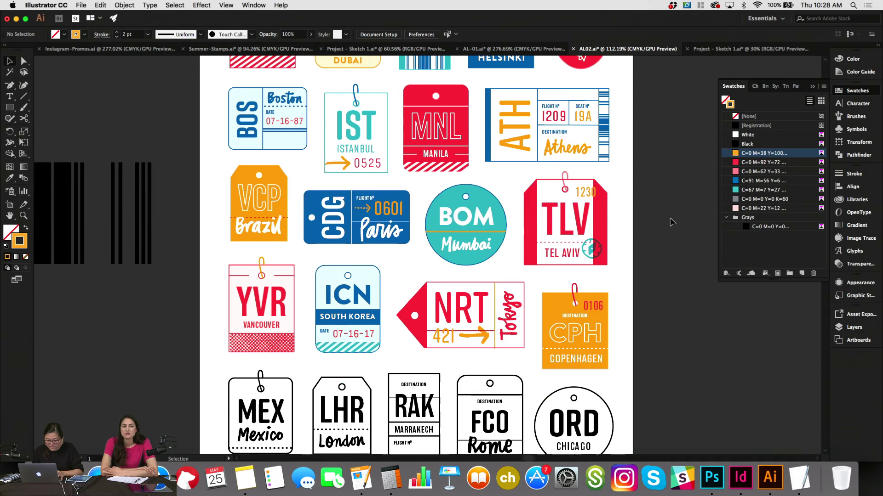
{"action": "scroll", "coordinate": [668, 230], "scroll_direction": "up", "scroll_amount": 4}
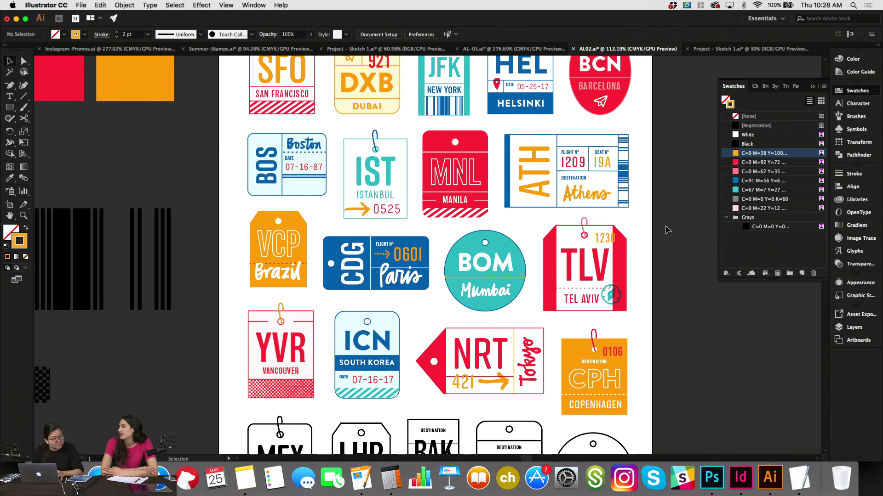
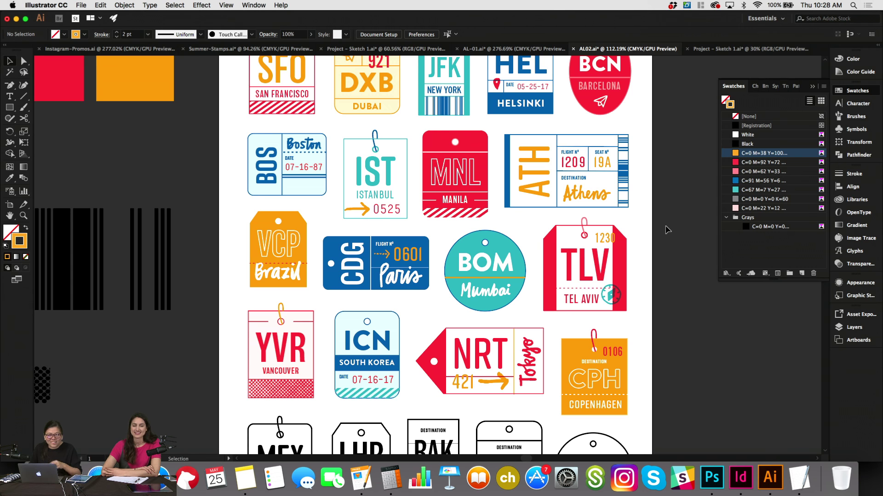
{"action": "key", "text": "super+minus"}
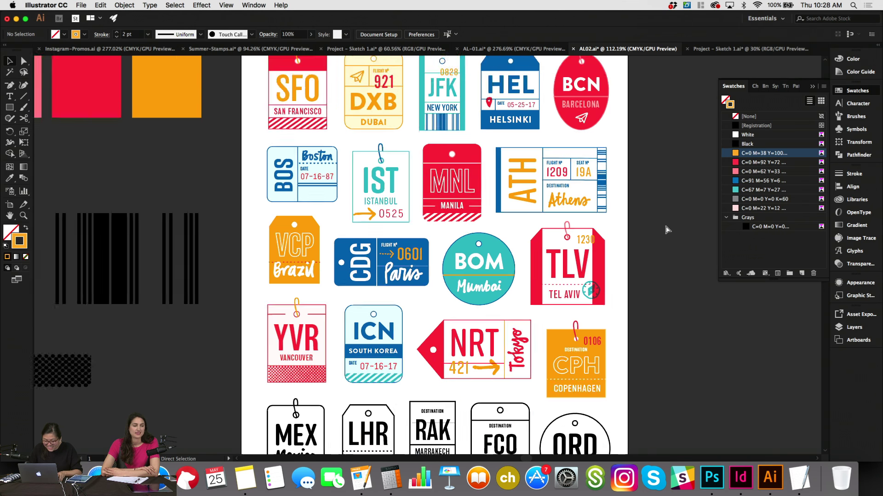
{"action": "key", "text": "super+equal"}
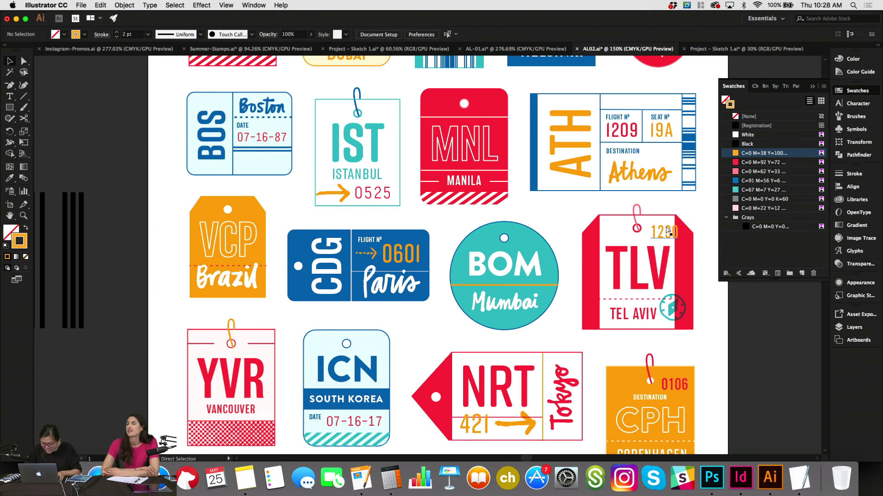
{"action": "scroll", "coordinate": [667, 230], "scroll_direction": "down", "scroll_amount": 3}
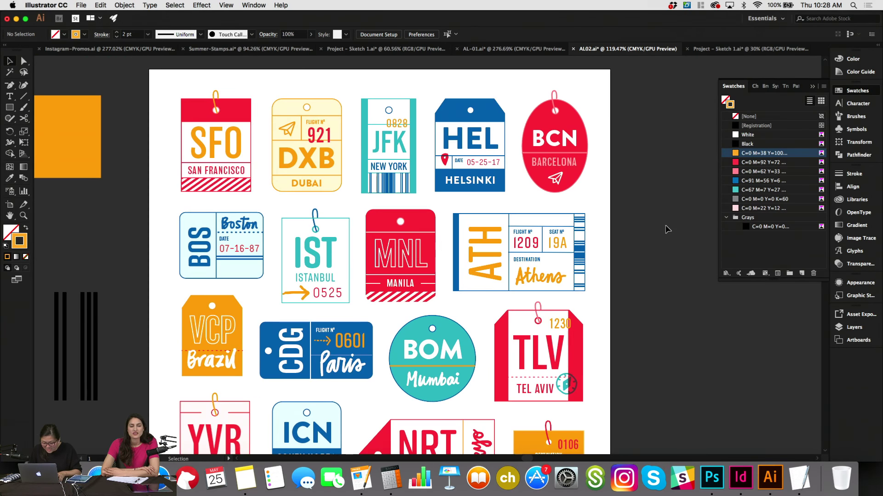
Examine the uncolored black-outline tags in the bottom two rows against the colored rows above them.
{"action": "scroll", "coordinate": [667, 230], "scroll_direction": "down", "scroll_amount": 5}
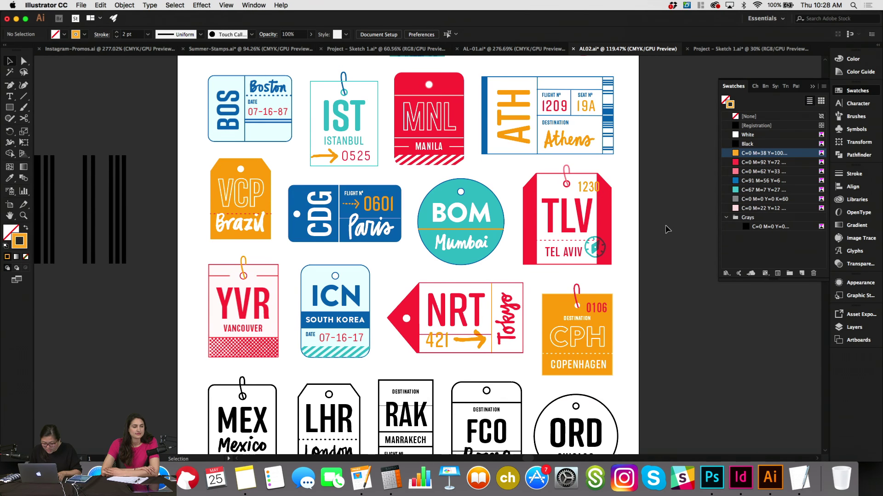
{"action": "scroll", "coordinate": [667, 229], "scroll_direction": "down", "scroll_amount": 7}
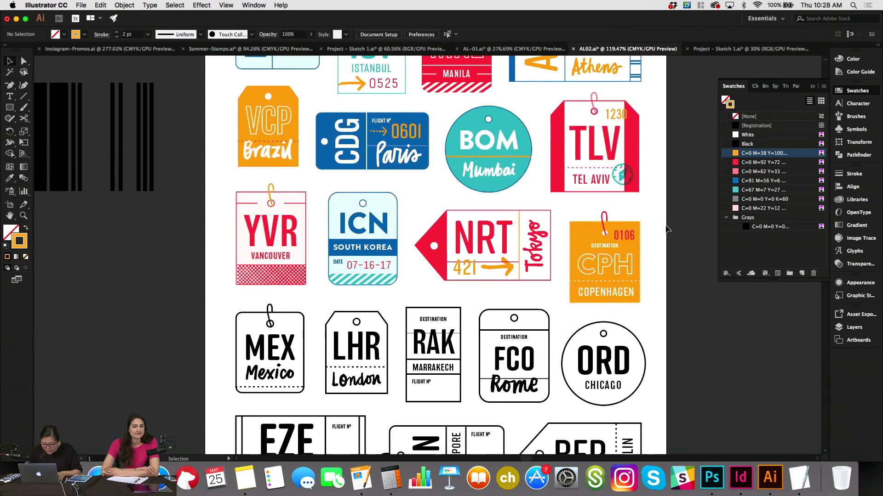
{"action": "scroll", "coordinate": [667, 229], "scroll_direction": "down", "scroll_amount": 2}
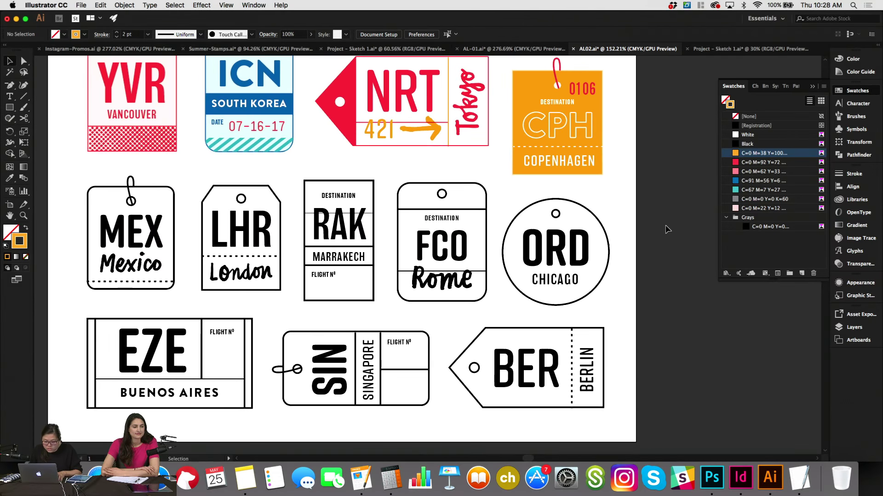
{"action": "scroll", "coordinate": [667, 225], "scroll_direction": "up", "scroll_amount": 3}
{"action": "scroll", "coordinate": [666, 223], "scroll_direction": "up", "scroll_amount": 1}
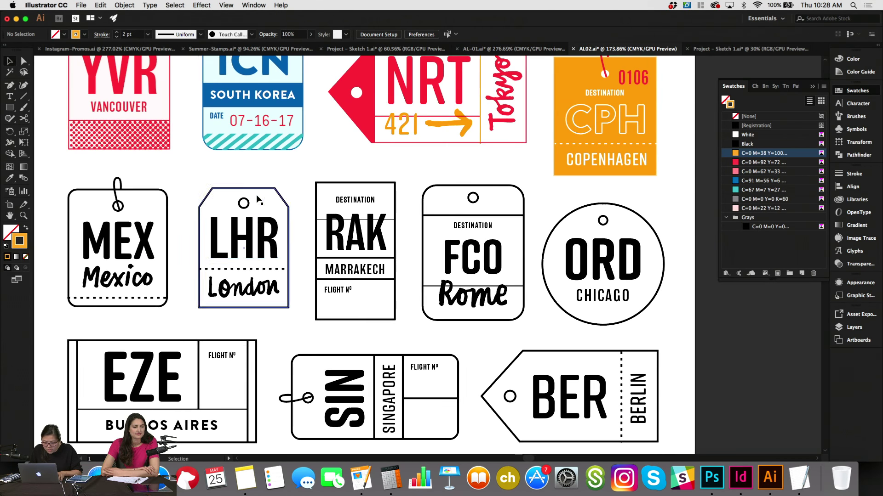
{"action": "scroll", "coordinate": [256, 197], "scroll_direction": "down", "scroll_amount": 2}
{"action": "scroll", "coordinate": [288, 190], "scroll_direction": "down", "scroll_amount": 1}
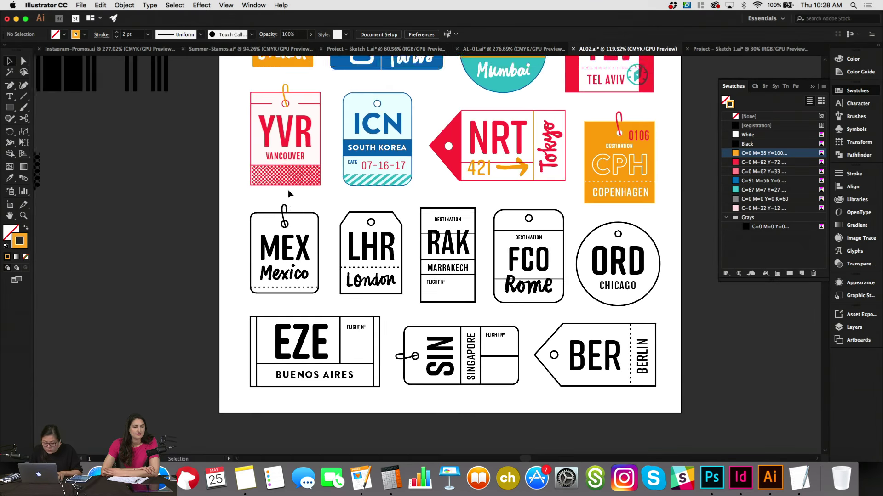
{"action": "scroll", "coordinate": [288, 189], "scroll_direction": "up", "scroll_amount": 5}
{"action": "scroll", "coordinate": [288, 189], "scroll_direction": "down", "scroll_amount": 10}
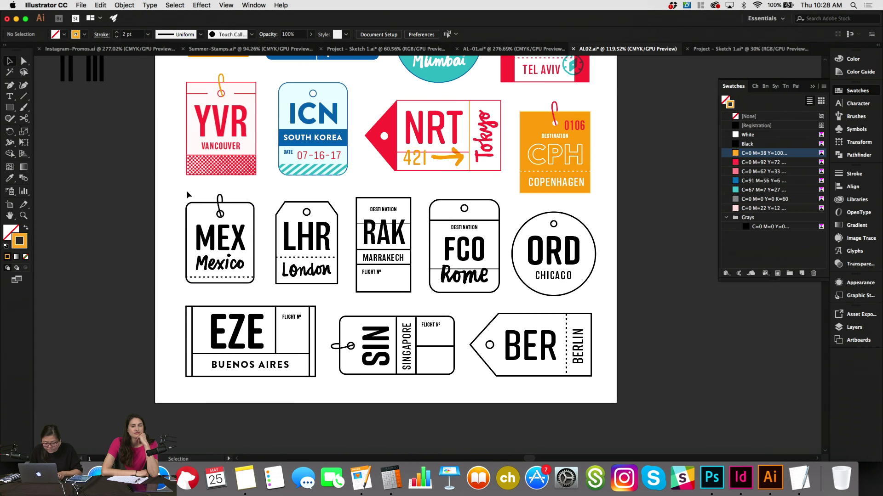
Set the outer outlines of the MEX, LHR, RAK, FCO and ORD tags to a 1 pt stroke.
{"action": "left_click_drag", "start_coordinate": [186, 191], "coordinate": [617, 391]}
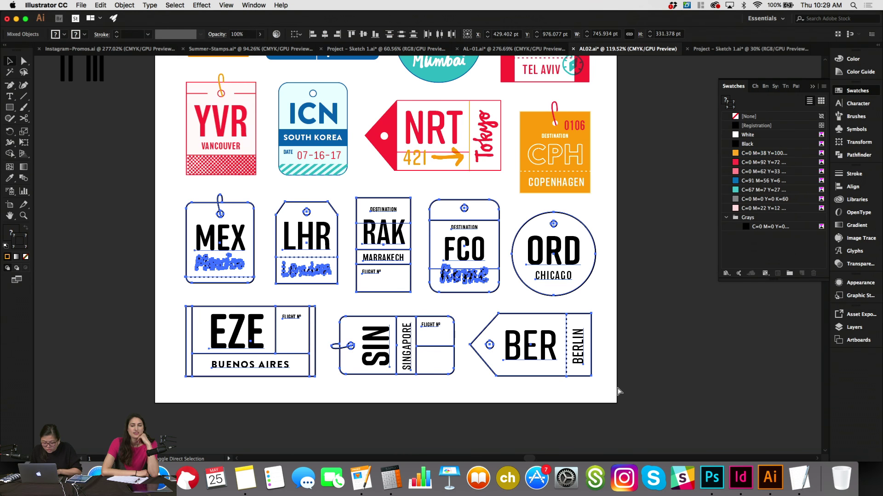
{"action": "left_click", "coordinate": [620, 288]}
{"action": "left_click", "coordinate": [585, 227]}
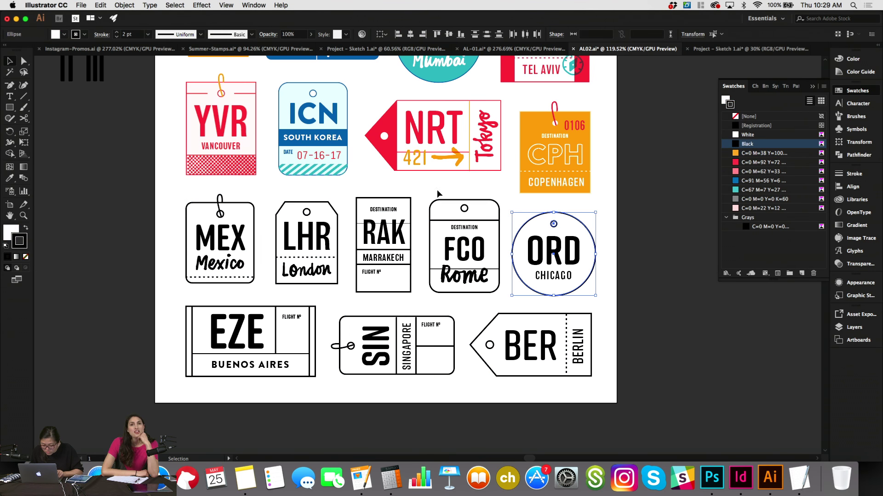
{"action": "left_click", "coordinate": [492, 222], "text": "shift"}
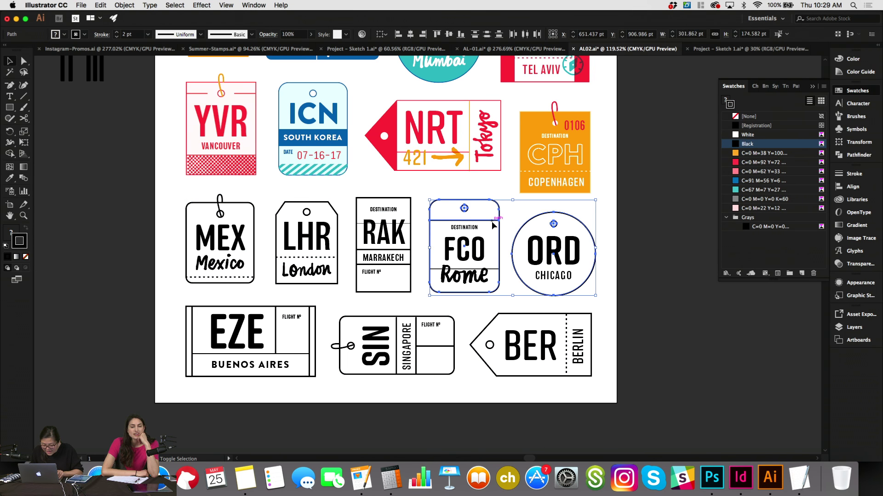
{"action": "left_click", "coordinate": [358, 199], "text": "shift"}
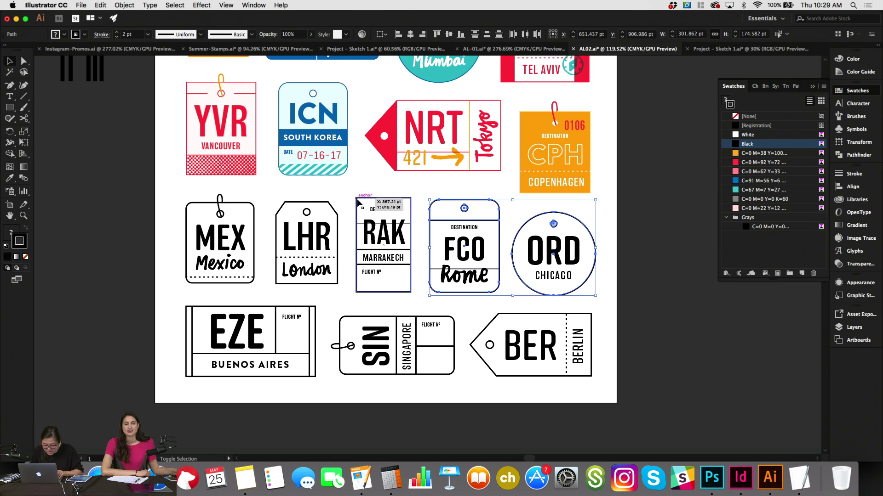
{"action": "left_click", "coordinate": [334, 207], "text": "shift"}
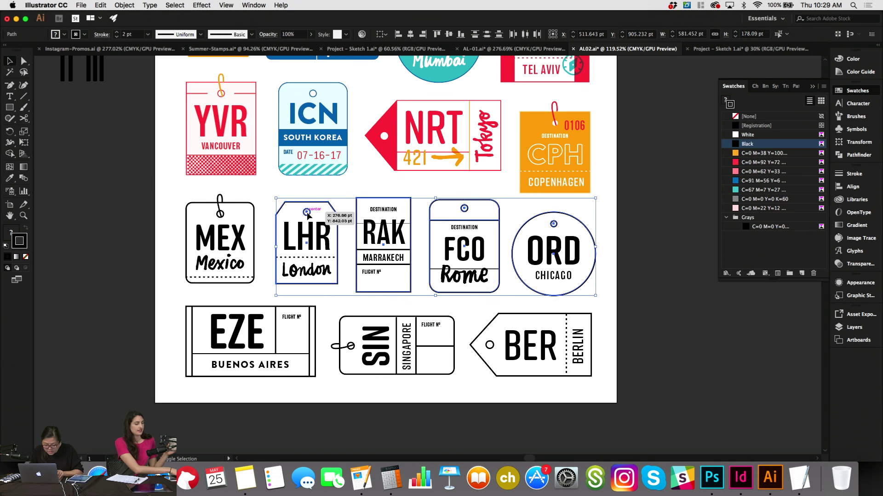
{"action": "left_click", "coordinate": [250, 208], "text": "shift"}
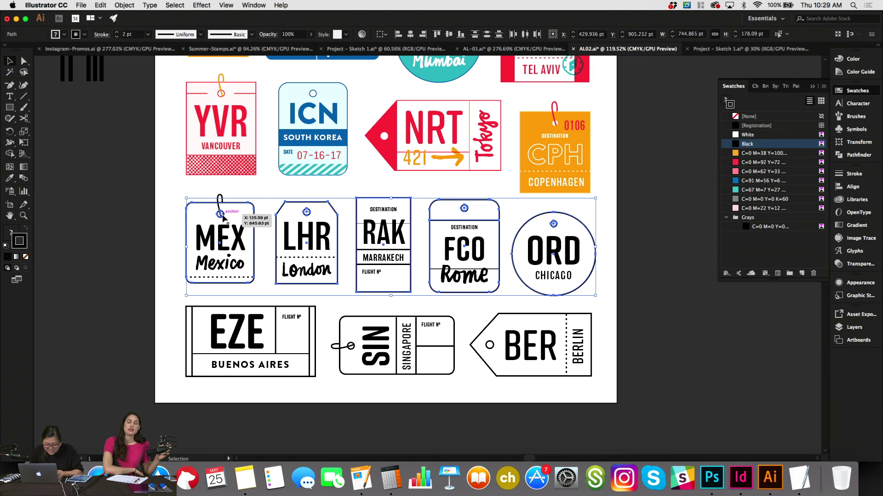
{"action": "left_click", "coordinate": [116, 36]}
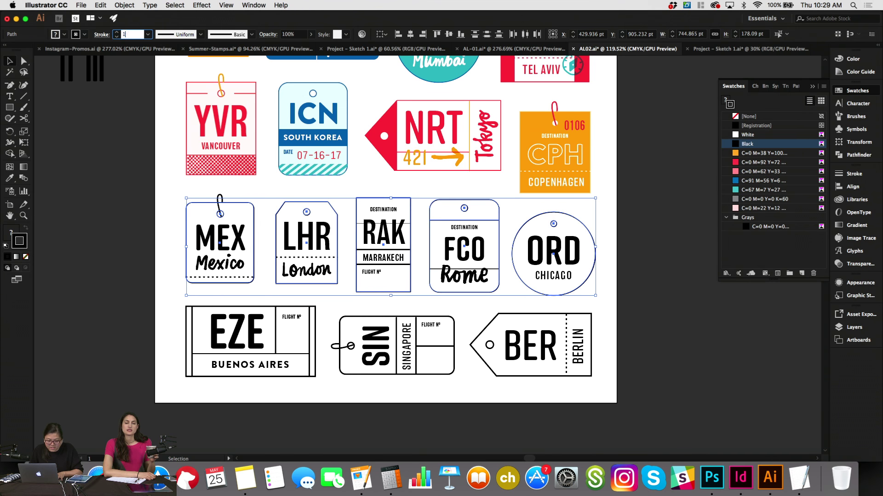
{"action": "left_click", "coordinate": [129, 298]}
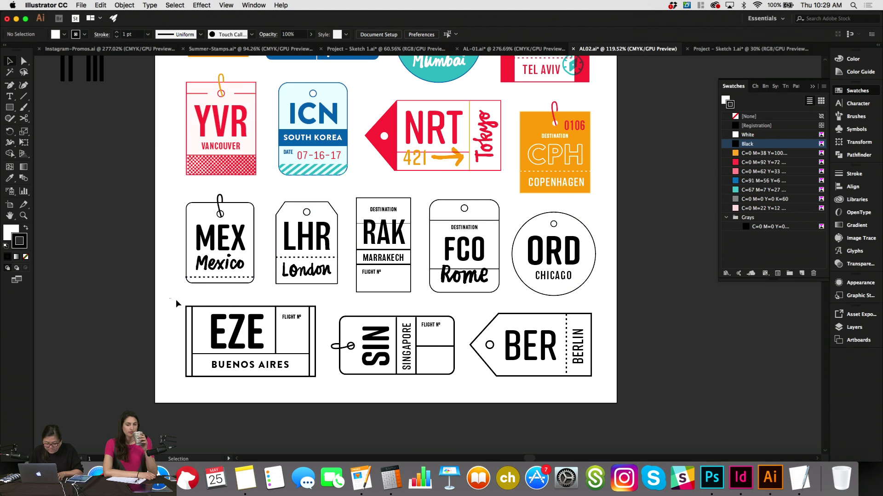
Set the outlines of the EZE, SIN and BER tags, including the EZE tag's side lines, to a 1 pt stroke.
{"action": "left_click_drag", "start_coordinate": [169, 299], "coordinate": [337, 313]}
{"action": "left_click", "coordinate": [351, 317], "text": "shift"}
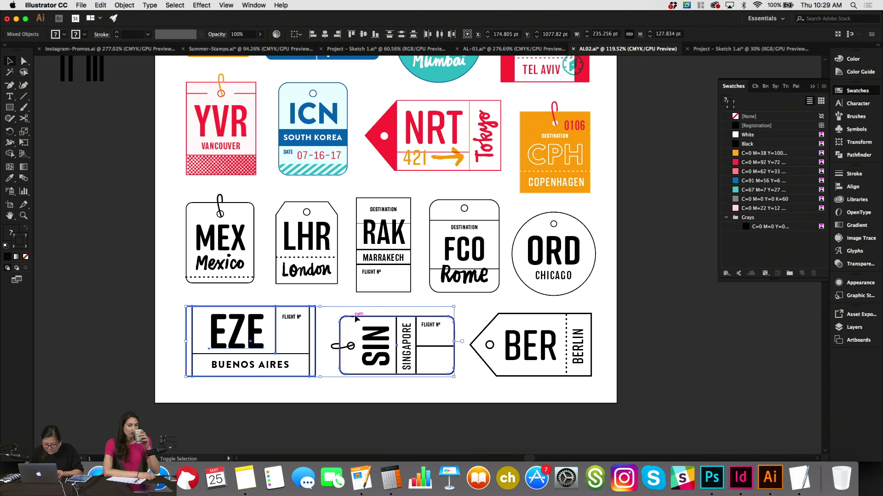
{"action": "left_click", "coordinate": [525, 316], "text": "shift"}
{"action": "left_click", "coordinate": [117, 36]}
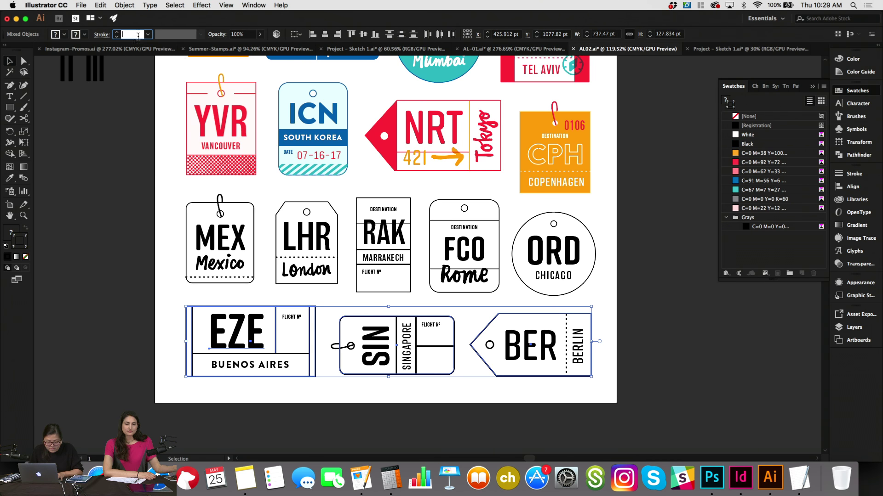
{"action": "left_click", "coordinate": [99, 309]}
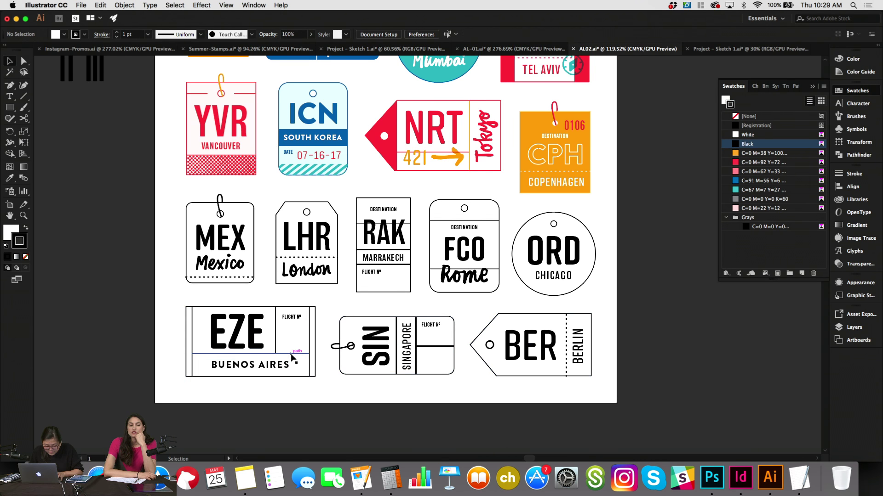
Set the two vertical dividers and the short horizontal divider on the SIN tag to a 1 pt stroke.
{"action": "left_click", "coordinate": [290, 354]}
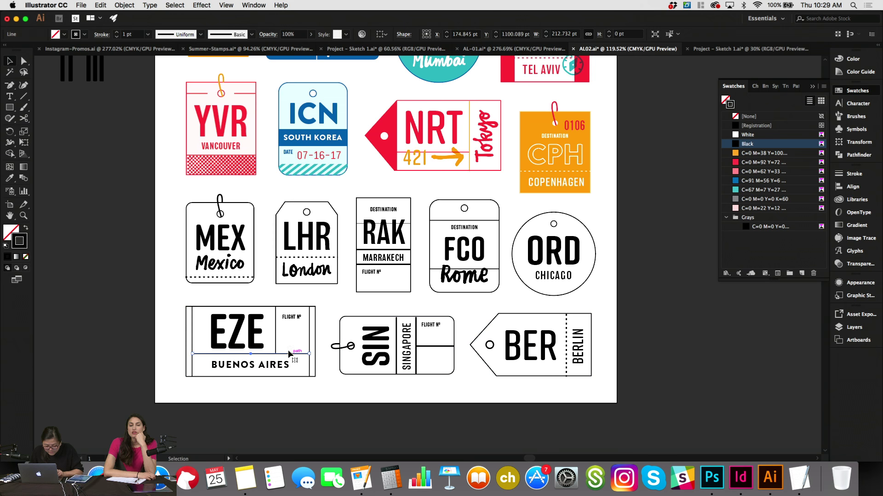
{"action": "left_click", "coordinate": [396, 337]}
{"action": "left_click", "coordinate": [417, 337], "text": "shift"}
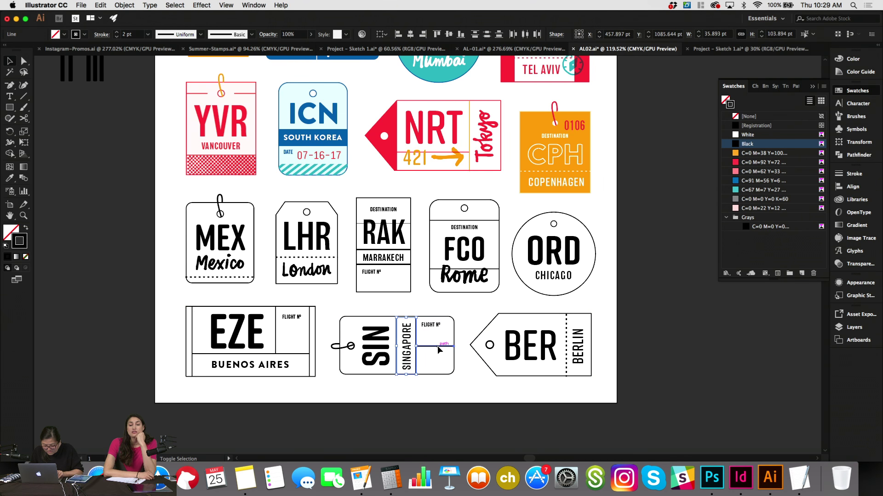
{"action": "type", "text": "1"}
{"action": "key", "text": "Return"}
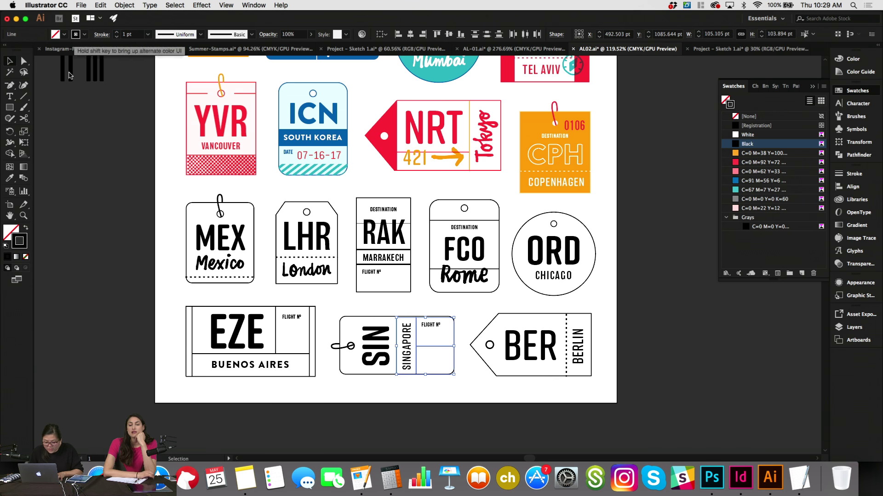
{"action": "left_click", "coordinate": [122, 299]}
Set the BER tag's dashed divider to a 1 pt stroke and remove the dashed line along the MEX tag's bottom edge.
{"action": "left_click", "coordinate": [569, 325]}
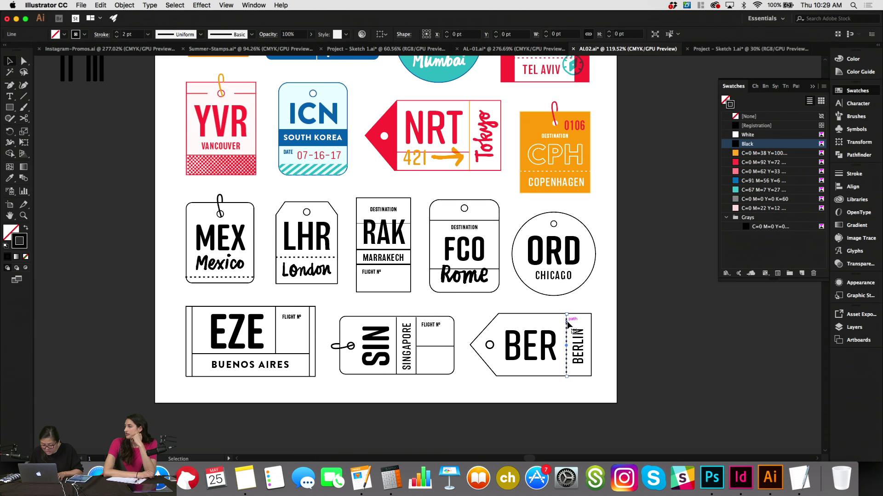
{"action": "left_click", "coordinate": [98, 282]}
{"action": "left_click", "coordinate": [219, 277]}
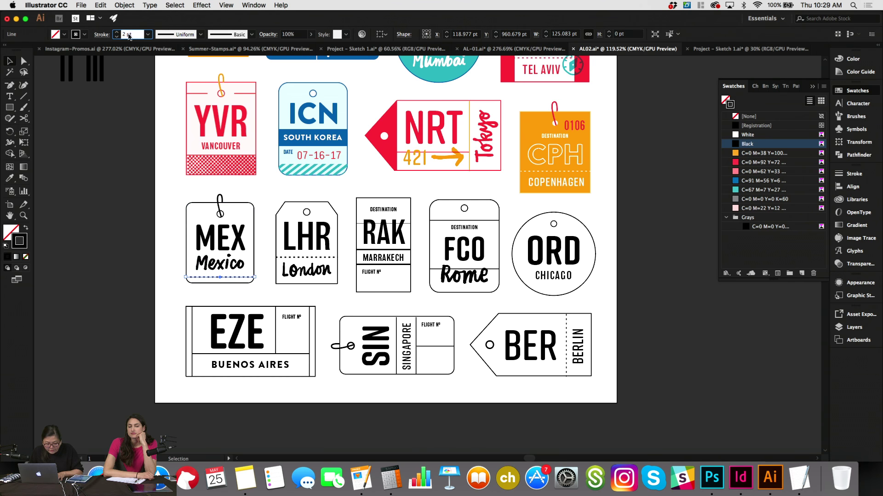
{"action": "type", "text": "1"}
{"action": "key", "text": "Return"}
{"action": "left_click", "coordinate": [267, 303]}
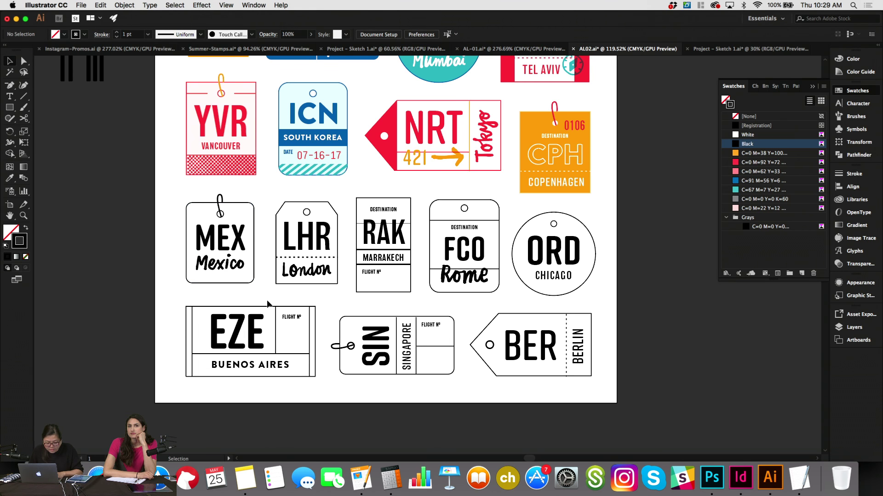
Rotate the Mexico lettering slightly, scale it down, and extend the MEX tag's bottom edge downward.
{"action": "left_click", "coordinate": [236, 265]}
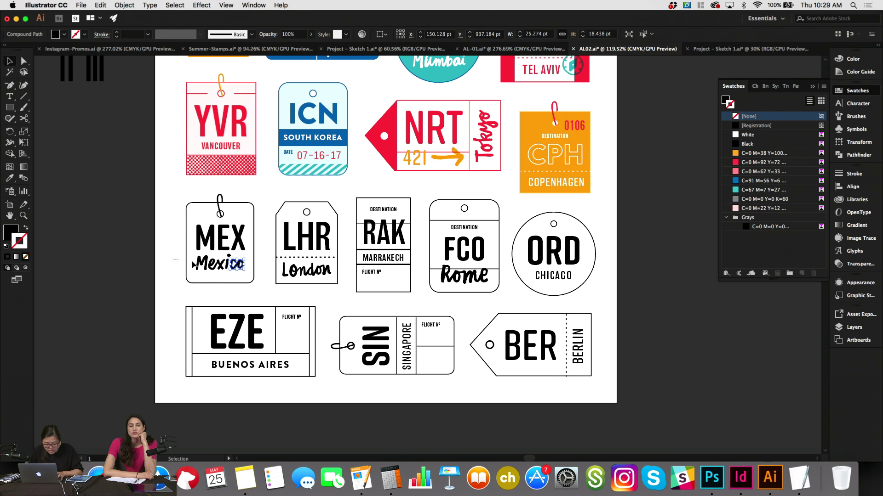
{"action": "left_click_drag", "start_coordinate": [175, 253], "coordinate": [245, 243]}
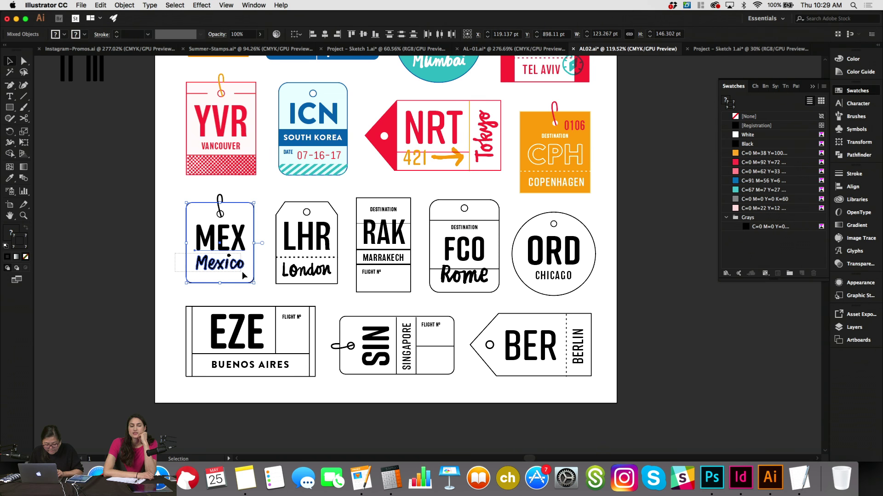
{"action": "left_click", "coordinate": [238, 202], "text": "shift"}
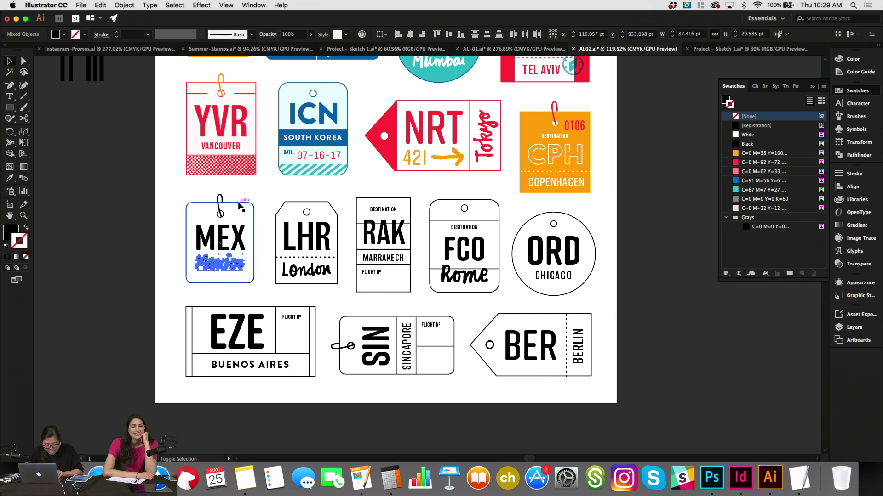
{"action": "key", "text": "r"}
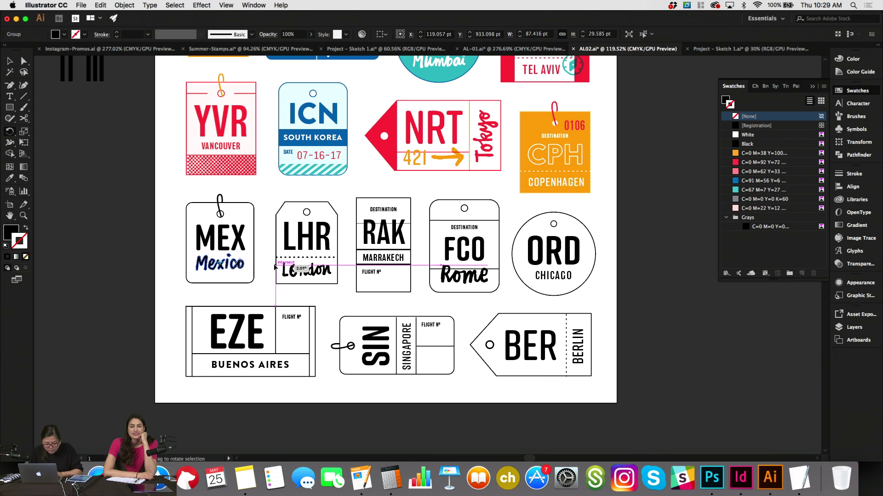
{"action": "left_click_drag", "start_coordinate": [277, 267], "coordinate": [222, 290]}
{"action": "key", "text": "v"}
{"action": "left_click", "coordinate": [248, 280]}
{"action": "left_click", "coordinate": [230, 284]}
{"action": "left_click", "coordinate": [252, 187]}
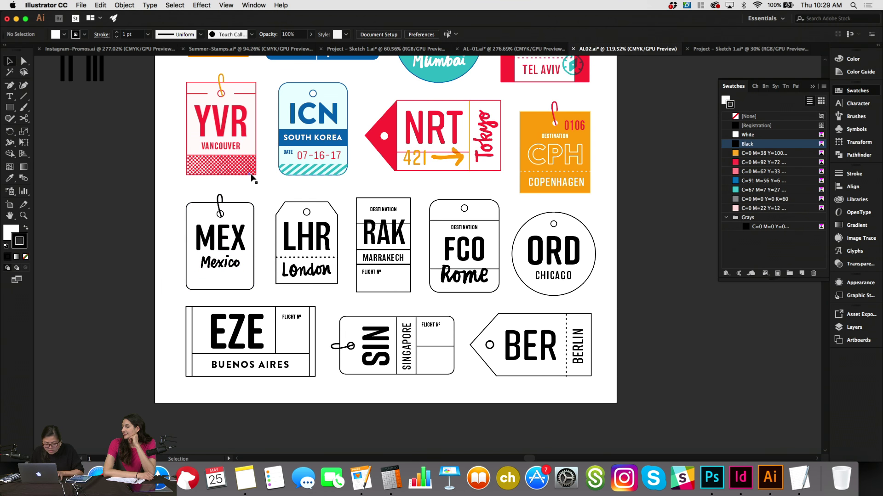
{"action": "left_click_drag", "start_coordinate": [325, 202], "coordinate": [326, 202]}
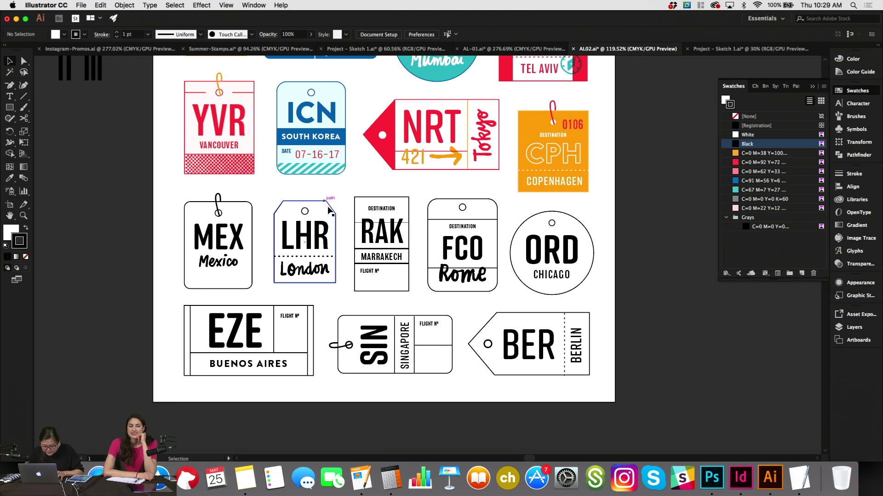
{"action": "left_click", "coordinate": [345, 248]}
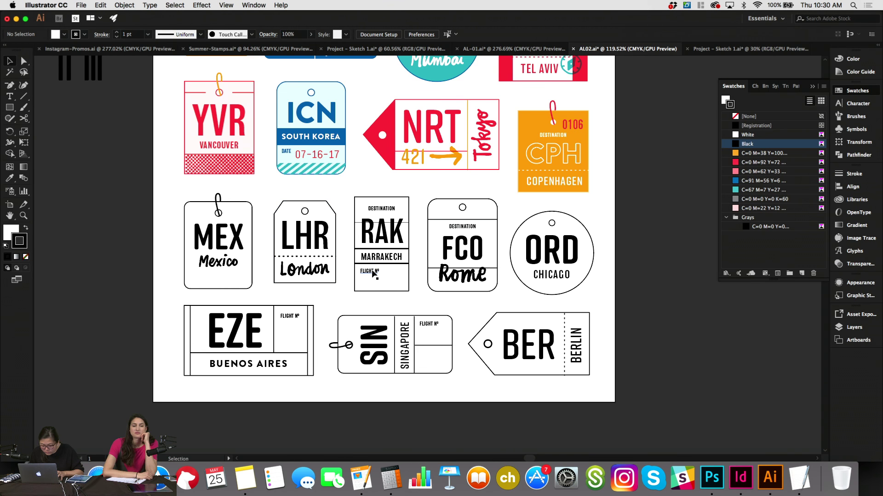
{"action": "left_click_drag", "start_coordinate": [469, 274], "coordinate": [469, 274]}
Copy the blue barcode stripes from the JFK tag and paste them between the LHR and RAK tags.
{"action": "scroll", "coordinate": [469, 273], "scroll_direction": "up", "scroll_amount": 3}
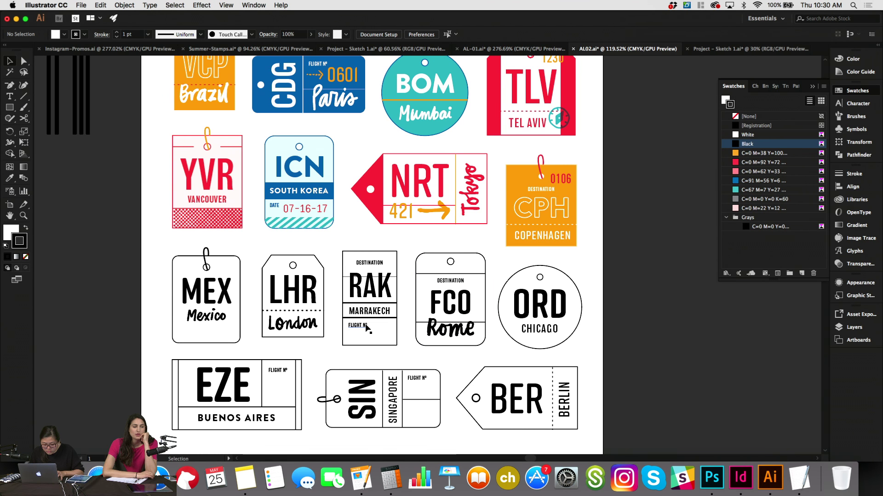
{"action": "scroll", "coordinate": [366, 328], "scroll_direction": "up", "scroll_amount": 5}
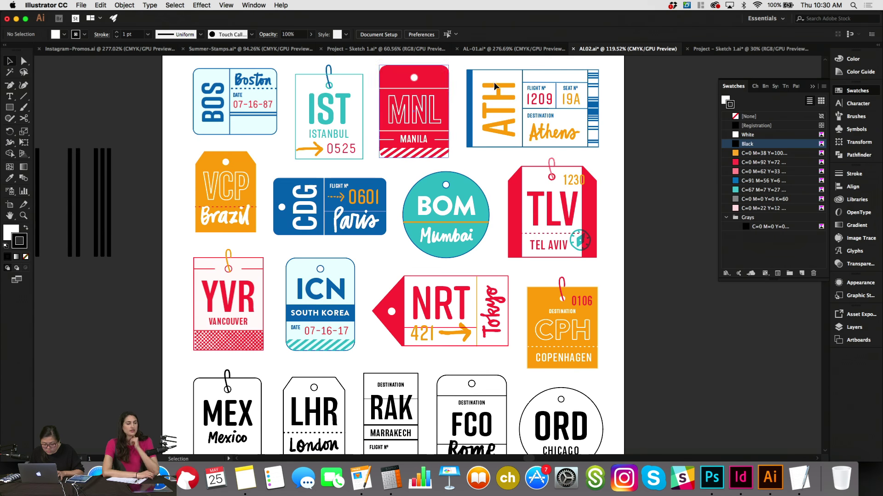
{"action": "scroll", "coordinate": [454, 138], "scroll_direction": "up", "scroll_amount": 3}
{"action": "left_click", "coordinate": [407, 154]}
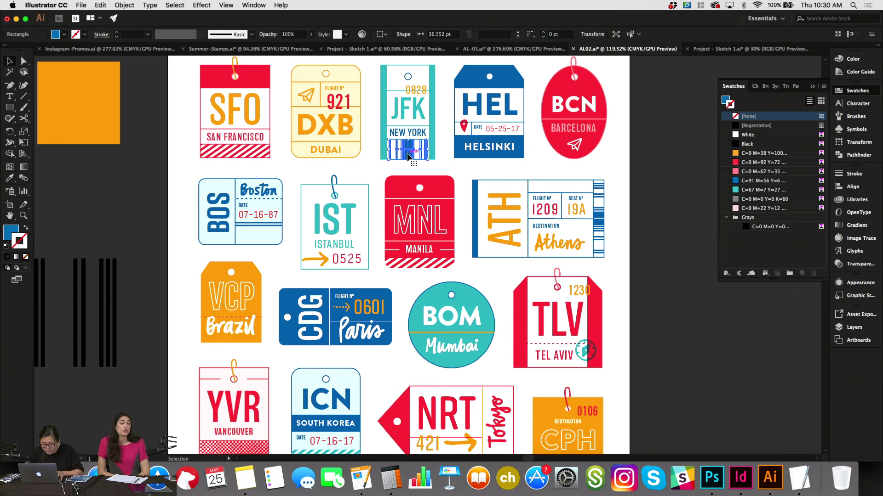
{"action": "scroll", "coordinate": [408, 157], "scroll_direction": "down", "scroll_amount": 6}
{"action": "scroll", "coordinate": [407, 156], "scroll_direction": "down", "scroll_amount": 2}
{"action": "scroll", "coordinate": [380, 283], "scroll_direction": "up", "scroll_amount": 3}
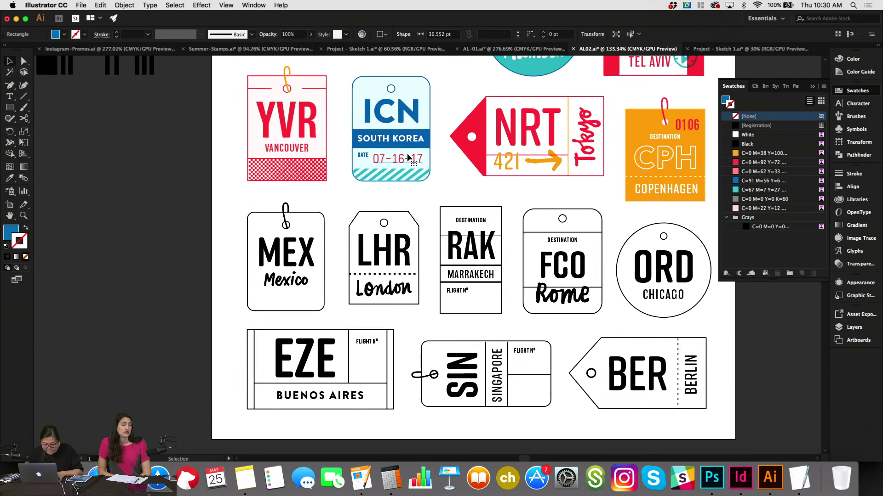
{"action": "key", "text": "ctrl+v"}
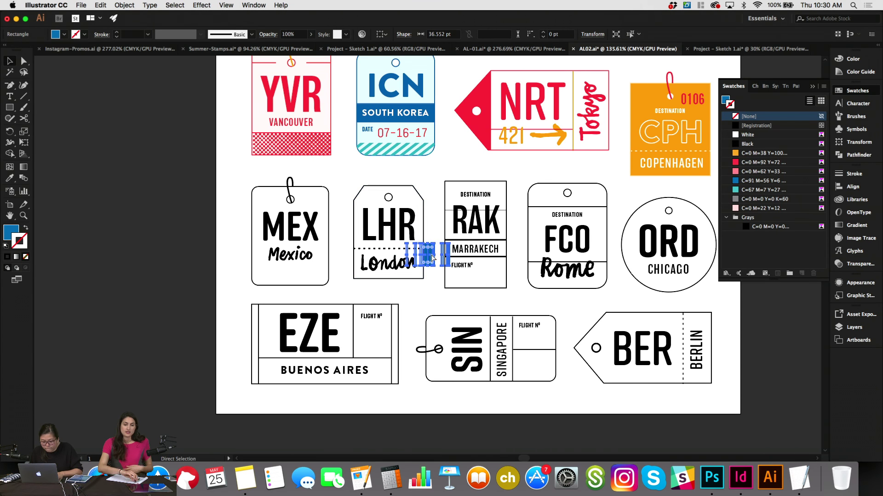
Place the barcode stripes along the MEX tag's bottom edge, scaled down to about 24 pt high, and fill them orange.
{"action": "left_click_drag", "start_coordinate": [429, 258], "coordinate": [290, 285]}
{"action": "left_click", "coordinate": [725, 101]}
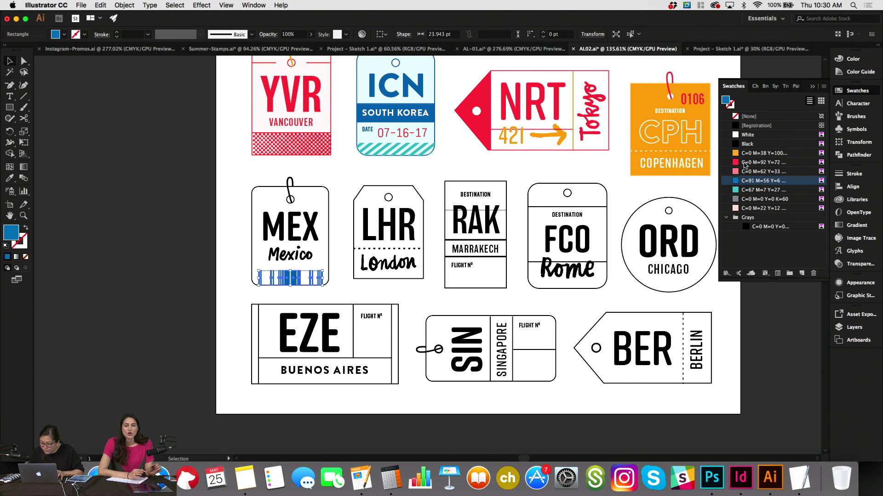
{"action": "left_click", "coordinate": [758, 153]}
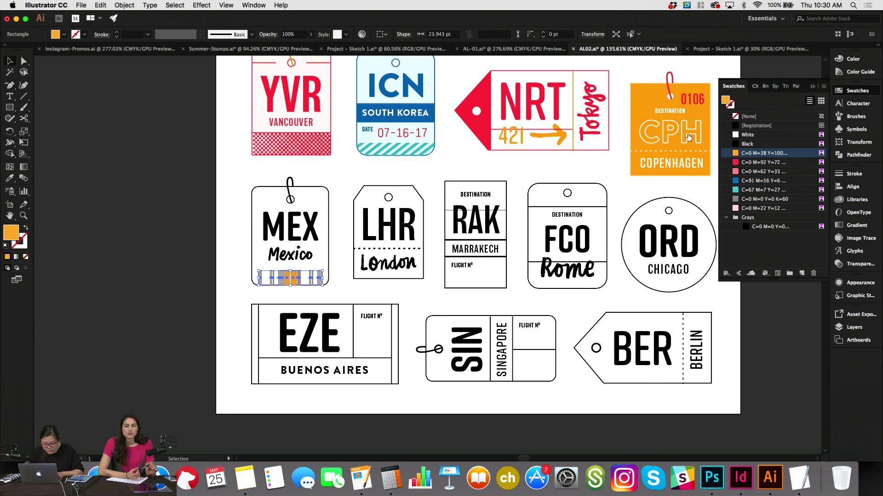
{"action": "left_click", "coordinate": [352, 289]}
Color the MEX tag's outline stroke and the MEX lettering with the orange C=0 M=38 Y=100 swatch.
{"action": "left_click", "coordinate": [318, 192]}
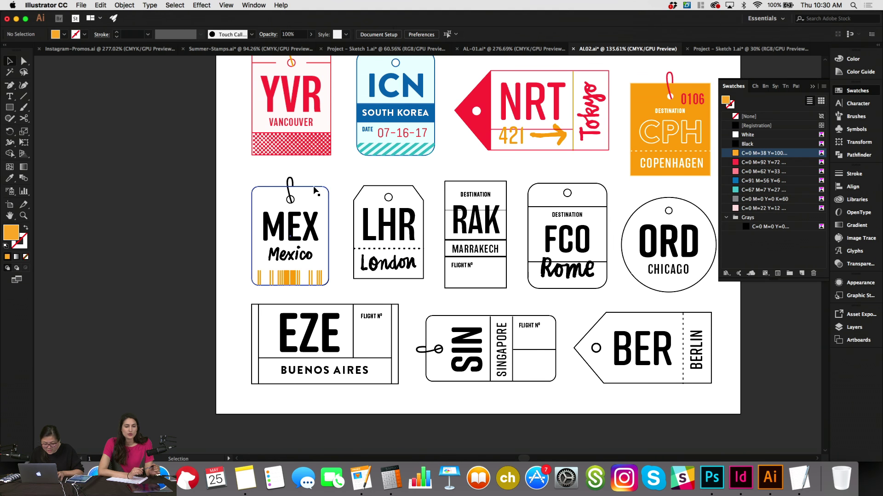
{"action": "left_click", "coordinate": [730, 104]}
{"action": "left_click", "coordinate": [759, 153]}
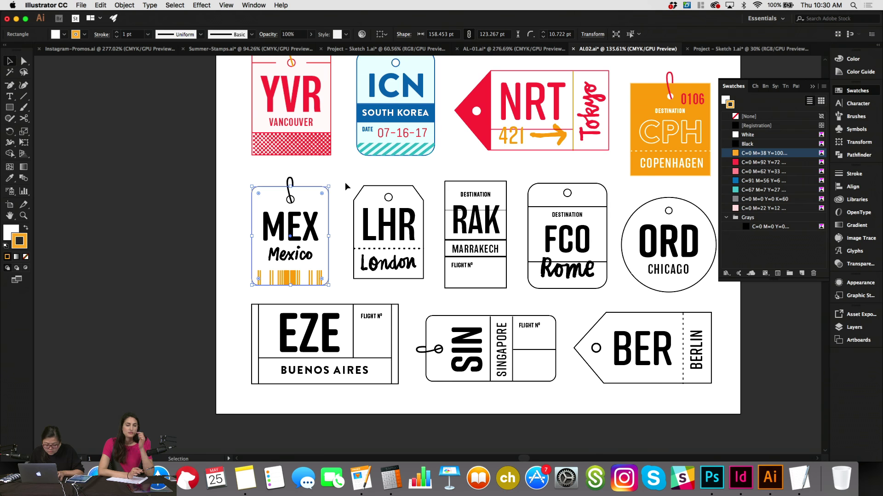
{"action": "left_click", "coordinate": [289, 228]}
{"action": "left_click", "coordinate": [726, 100]}
{"action": "left_click", "coordinate": [735, 145]}
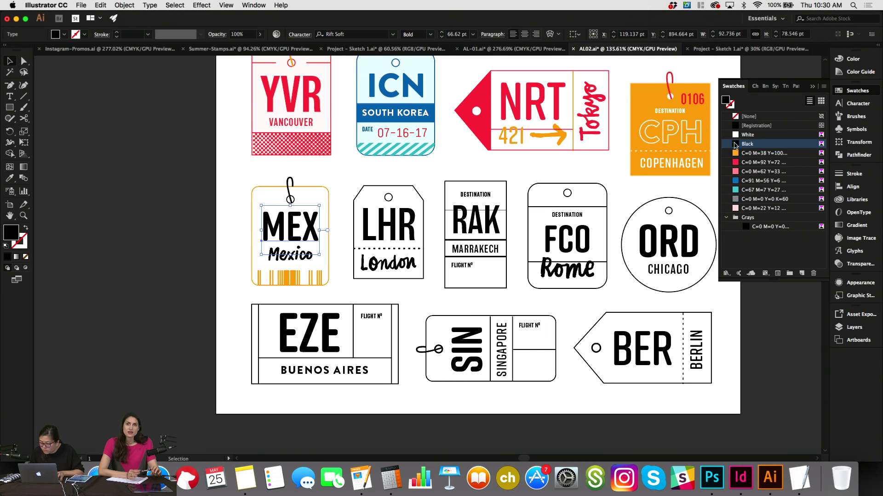
{"action": "left_click", "coordinate": [736, 153]}
Fill the Mexico lettering with the red C=0 M=92 Y=72 swatch, try it at a larger size, and undo the enlargement.
{"action": "left_click", "coordinate": [307, 262]}
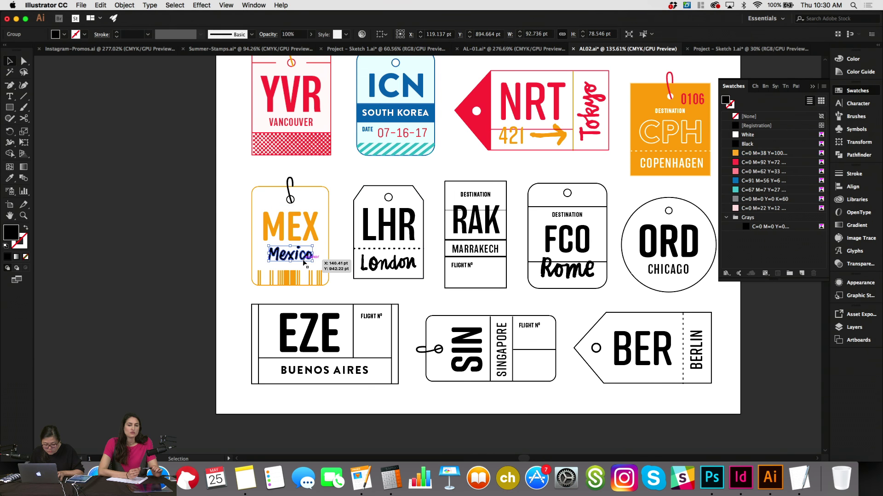
{"action": "left_click", "coordinate": [763, 162]}
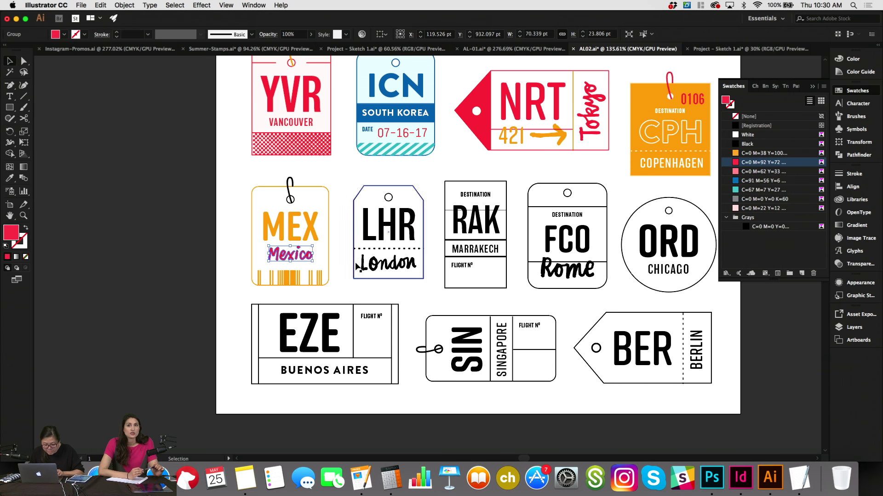
{"action": "left_click_drag", "start_coordinate": [314, 253], "coordinate": [325, 256]}
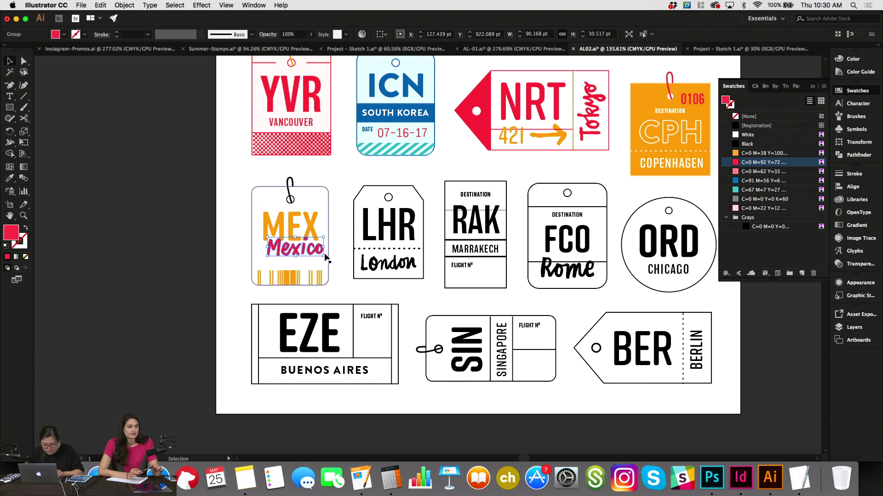
{"action": "left_click", "coordinate": [338, 265]}
{"action": "key", "text": "a"}
{"action": "key", "text": "super+z"}
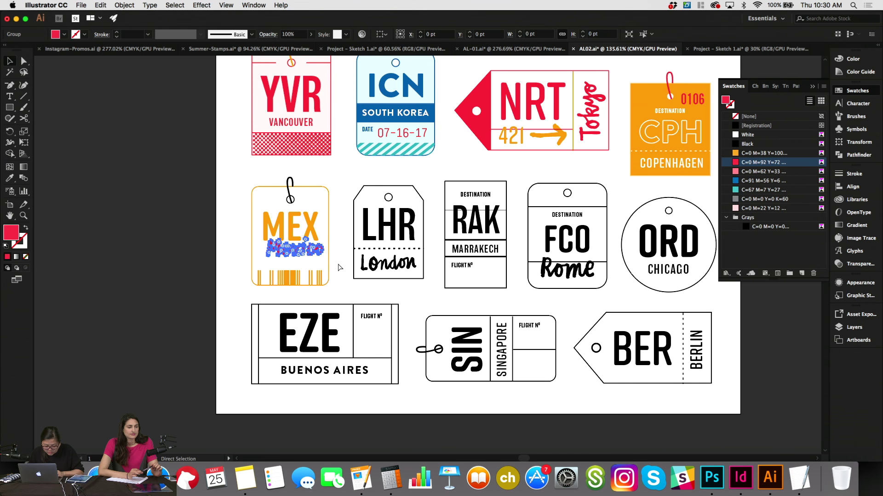
{"action": "key", "text": "super+z"}
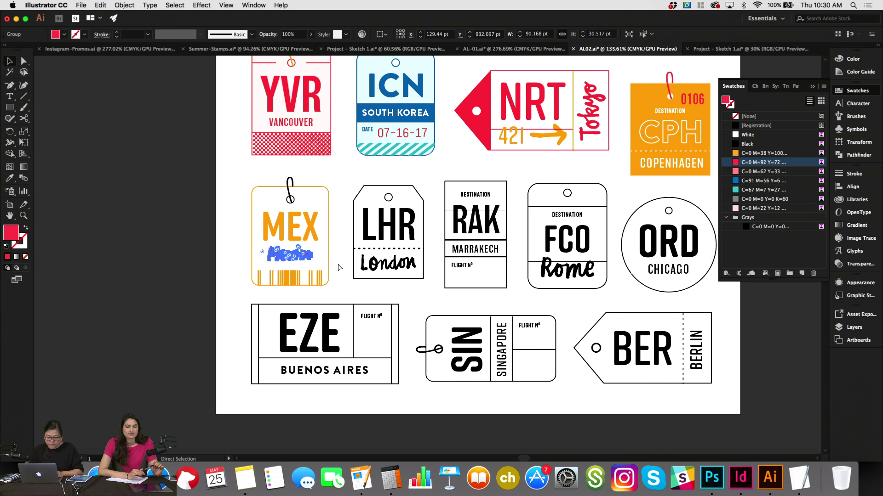
Nudge the Mexico and MEX lettering slightly downward on the MEX tag to adjust their spacing above the barcode.
{"action": "key", "text": "v"}
{"action": "key", "text": "Up"}
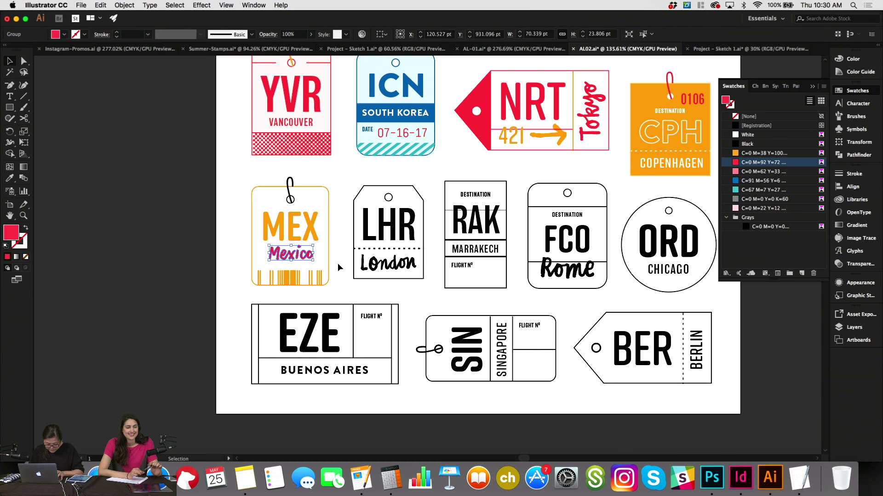
{"action": "key", "text": "Down"}
{"action": "key", "text": "Down"}
{"action": "key", "text": "Down"}
{"action": "key", "text": "Down"}
{"action": "key", "text": "Down"}
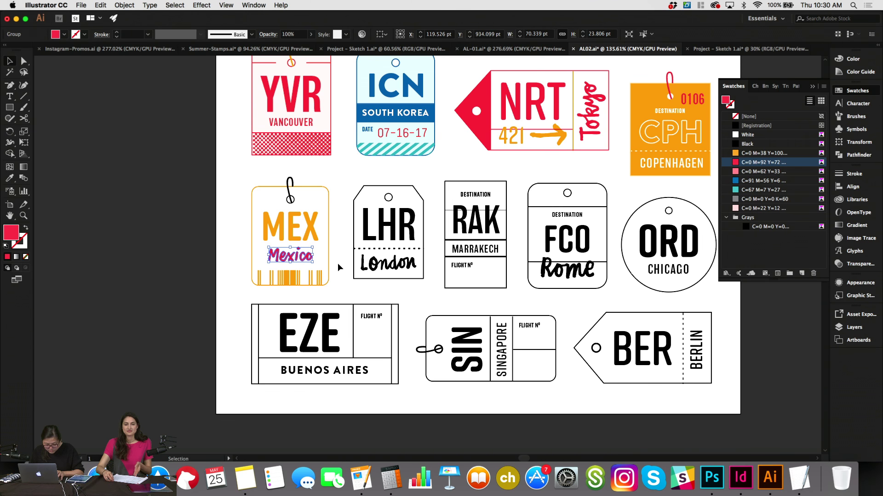
{"action": "left_click", "coordinate": [312, 232]}
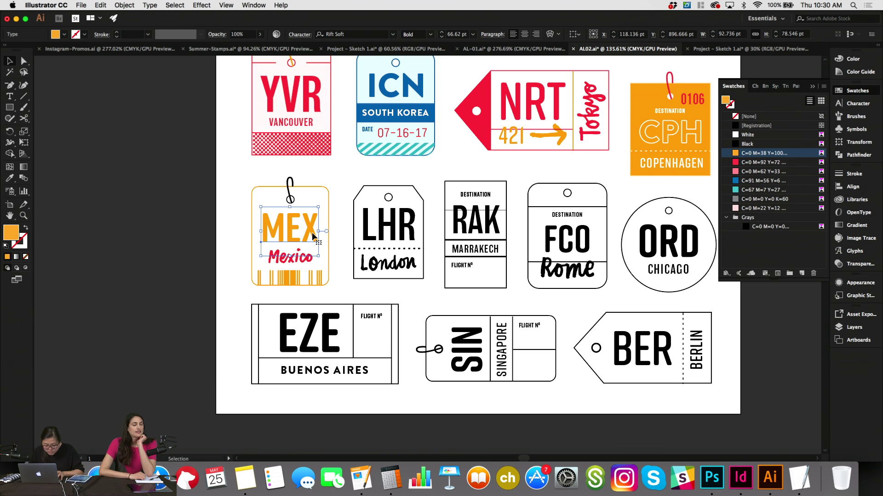
{"action": "left_click", "coordinate": [331, 250]}
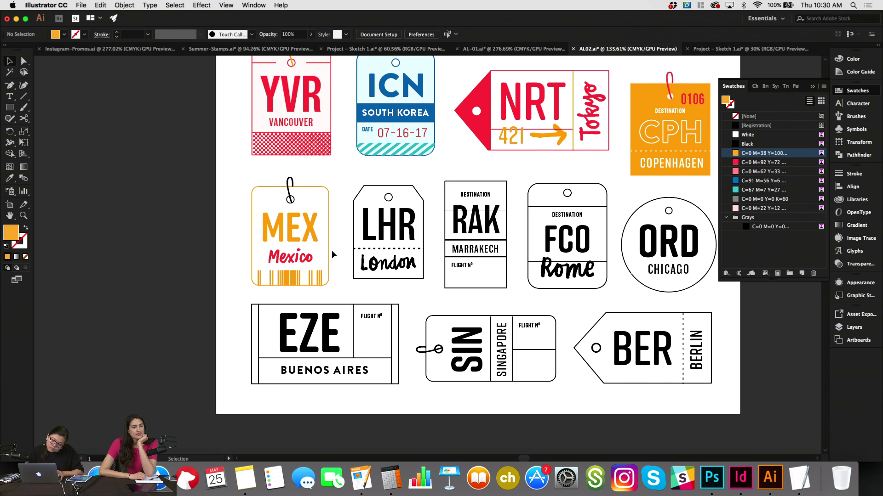
{"action": "scroll", "coordinate": [332, 250], "scroll_direction": "up", "scroll_amount": 10}
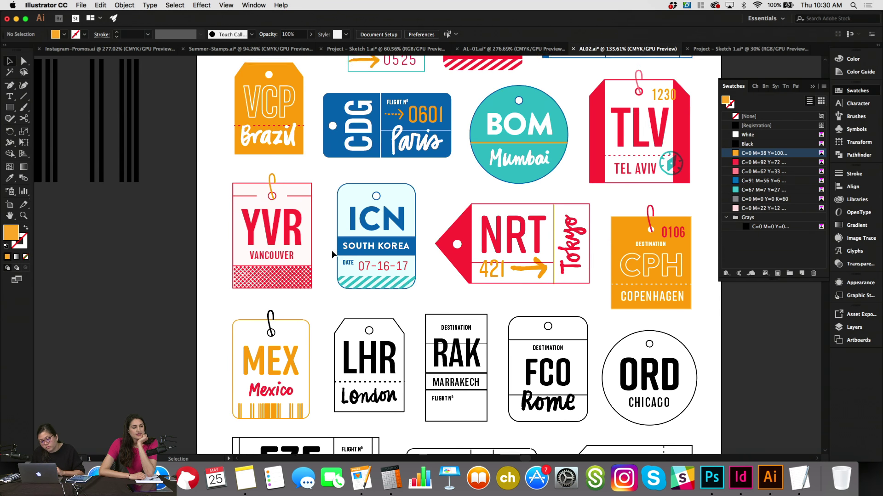
{"action": "scroll", "coordinate": [332, 251], "scroll_direction": "down", "scroll_amount": 10}
{"action": "left_click_drag", "start_coordinate": [316, 235], "coordinate": [286, 227]}
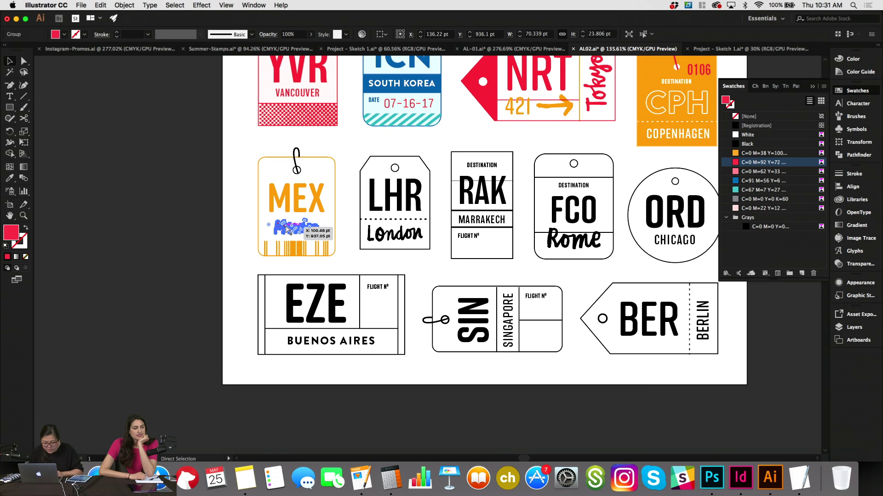
{"action": "left_click", "coordinate": [317, 197]}
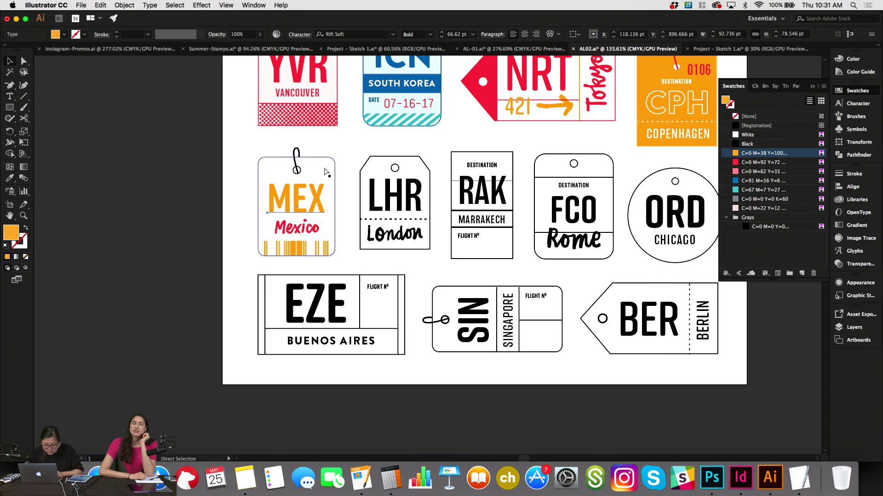
Undo the MEX tag's lettering moves and color changes back to its black outline and lettering, keeping the orange barcode.
{"action": "key", "text": "super+z"}
{"action": "key", "text": "super+z"}
{"action": "key", "text": "super+z"}
{"action": "key", "text": "super+z"}
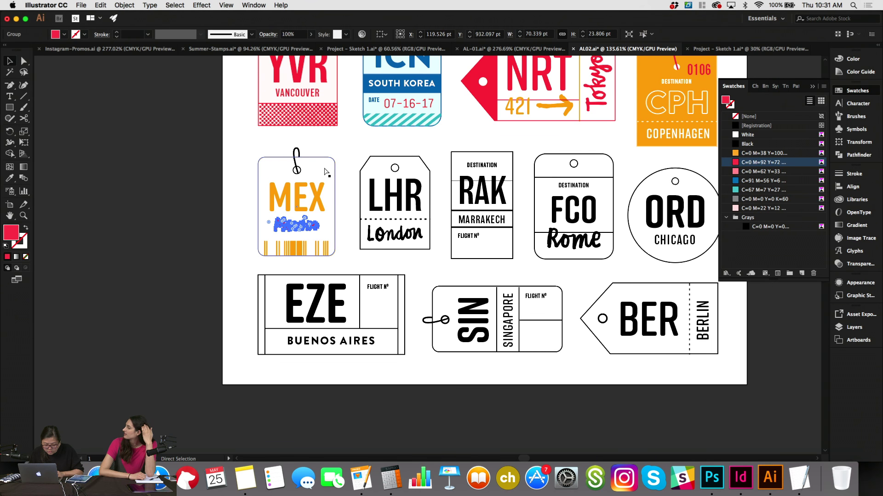
{"action": "key", "text": "super+z"}
{"action": "key", "text": "super+z"}
{"action": "key", "text": "super+z"}
{"action": "key", "text": "super+z"}
{"action": "key", "text": "super+z"}
{"action": "key", "text": "v"}
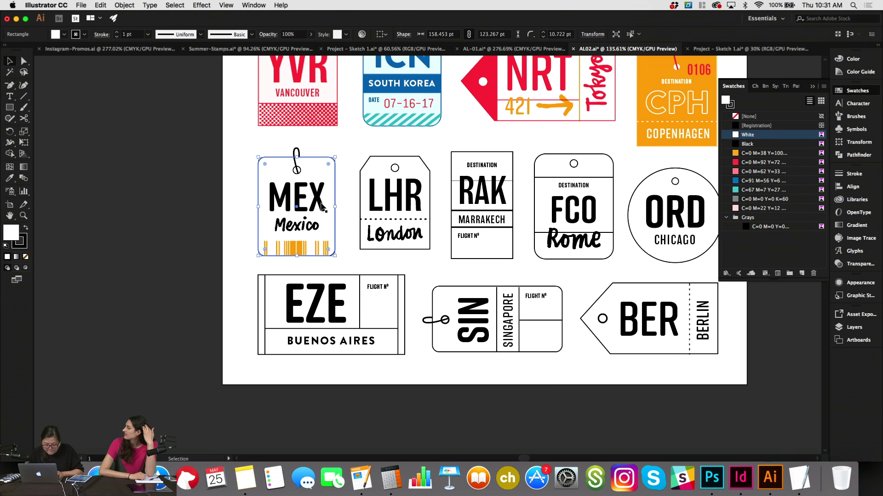
Move the orange barcode off the MEX tag onto the empty canvas beside the artboard.
{"action": "left_click_drag", "start_coordinate": [304, 252], "coordinate": [156, 240]}
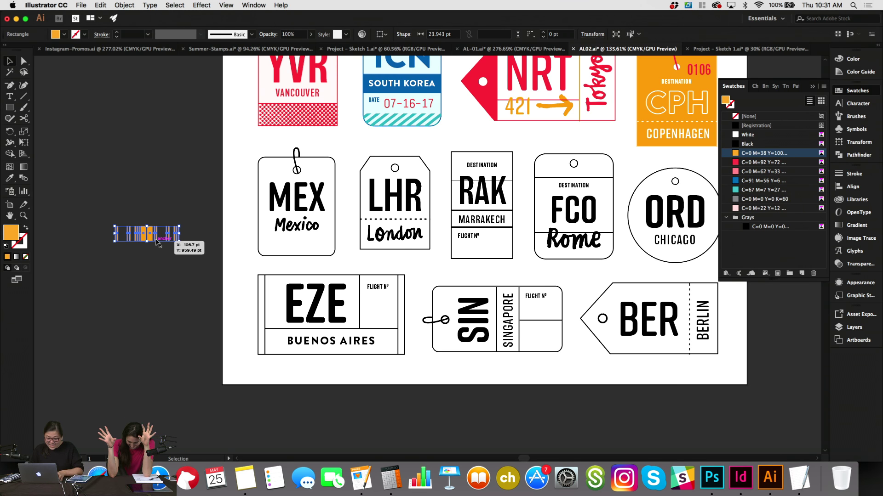
{"action": "left_click", "coordinate": [157, 307]}
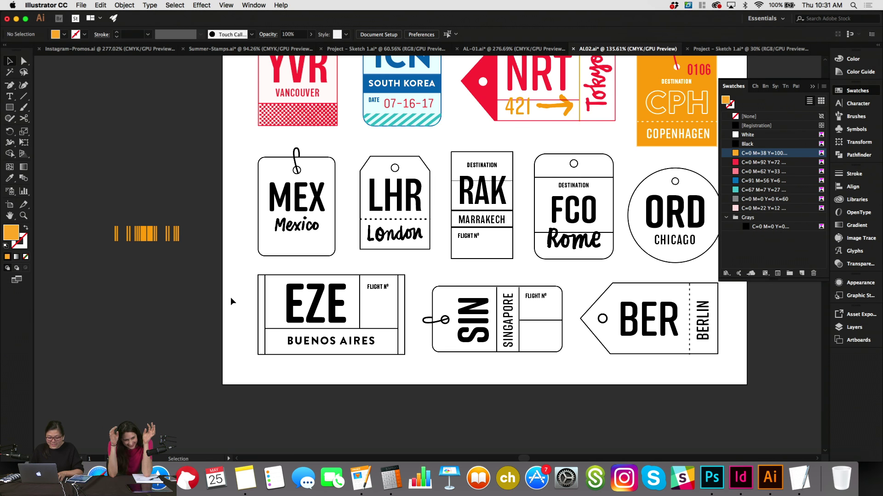
{"action": "left_click_drag", "start_coordinate": [311, 228], "coordinate": [312, 227]}
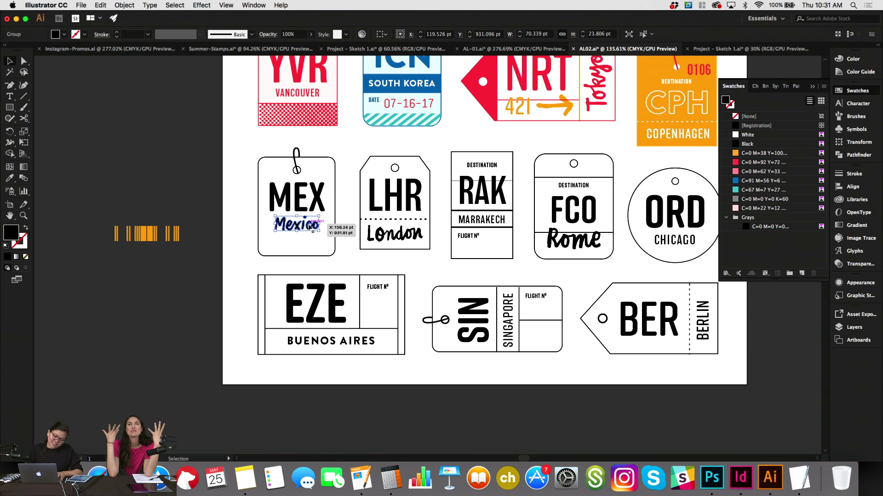
{"action": "left_click", "coordinate": [334, 261]}
{"action": "left_click", "coordinate": [332, 254]}
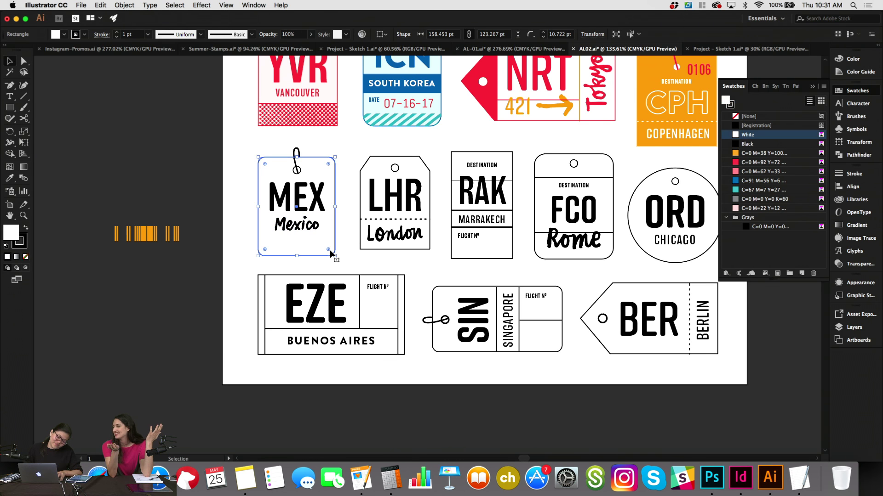
{"action": "scroll", "coordinate": [331, 253], "scroll_direction": "up", "scroll_amount": 3}
{"action": "scroll", "coordinate": [331, 253], "scroll_direction": "right", "scroll_amount": 2}
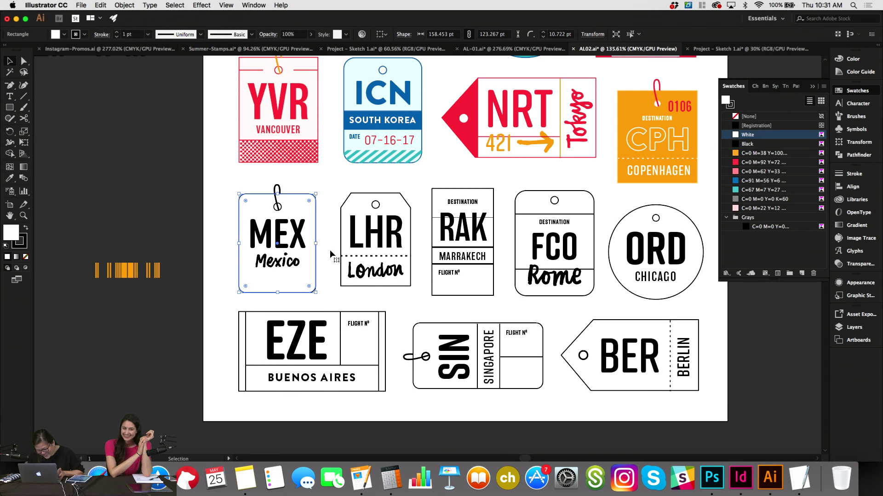
Extend the LHR tag's bottom edge downward to about 160 pt tall and fit the barcode along it at about 87 by 13 pt.
{"action": "left_click", "coordinate": [393, 199]}
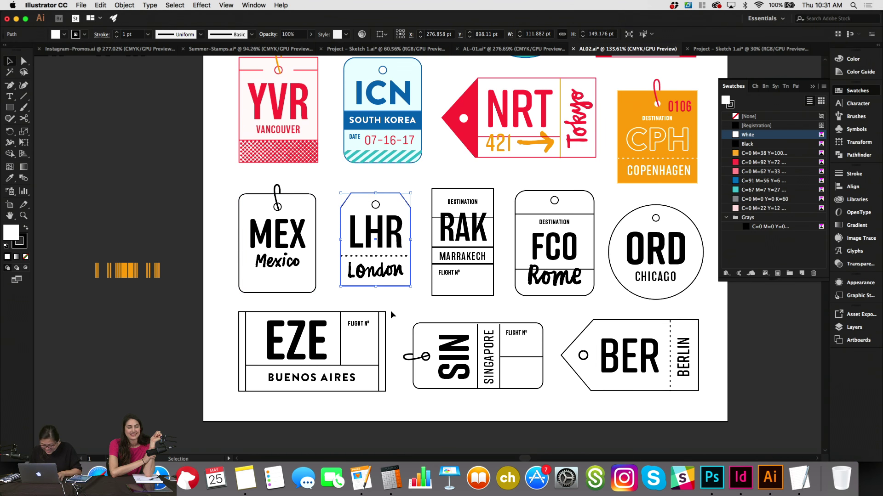
{"action": "left_click_drag", "start_coordinate": [375, 288], "coordinate": [376, 295]}
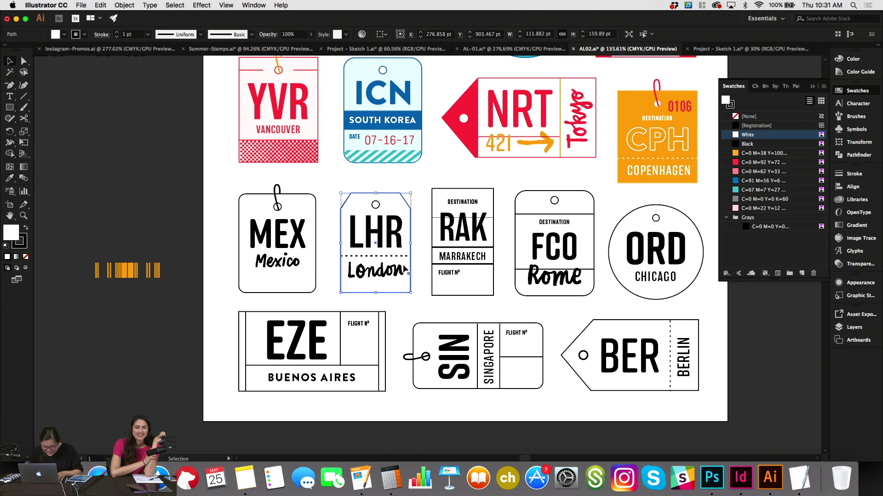
{"action": "left_click", "coordinate": [416, 256]}
{"action": "left_click_drag", "start_coordinate": [130, 276], "coordinate": [377, 294]}
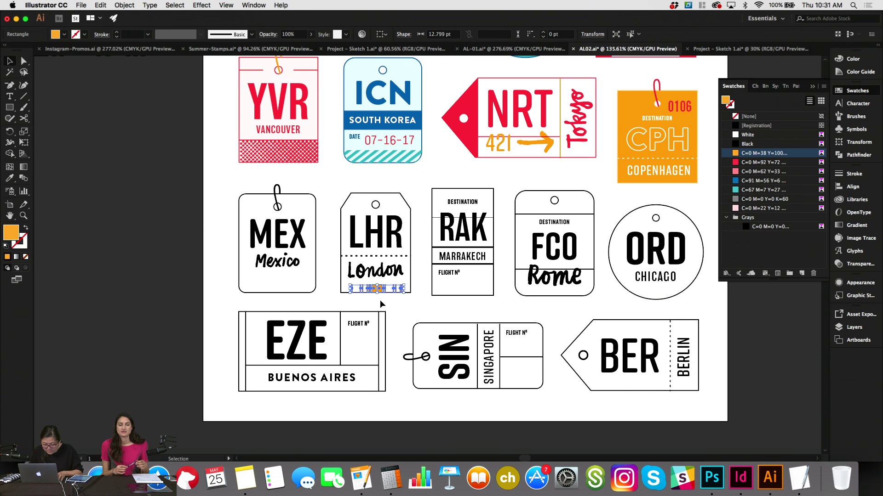
Fill the LHR tag shape with the red C=0 M=92 Y=72 swatch and remove its outline stroke.
{"action": "left_click", "coordinate": [395, 193]}
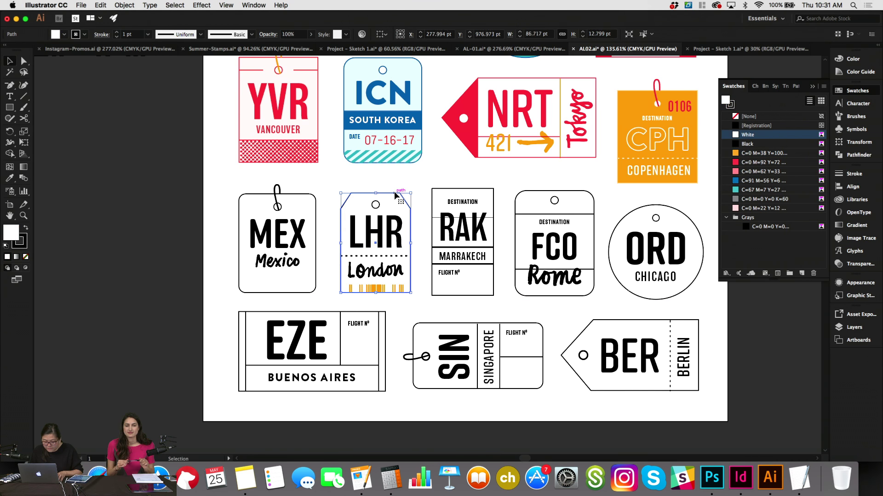
{"action": "left_click", "coordinate": [734, 154]}
{"action": "left_click", "coordinate": [726, 117]}
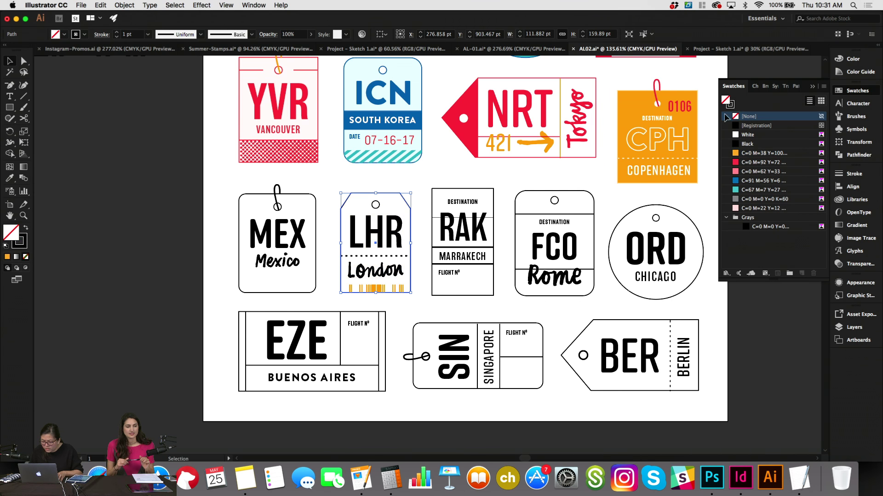
{"action": "left_click", "coordinate": [739, 163]}
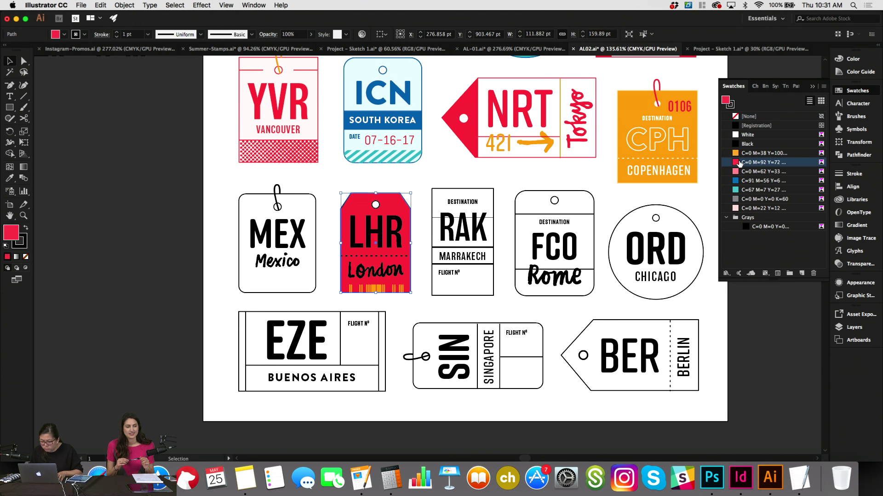
{"action": "left_click", "coordinate": [730, 105]}
{"action": "left_click", "coordinate": [735, 116]}
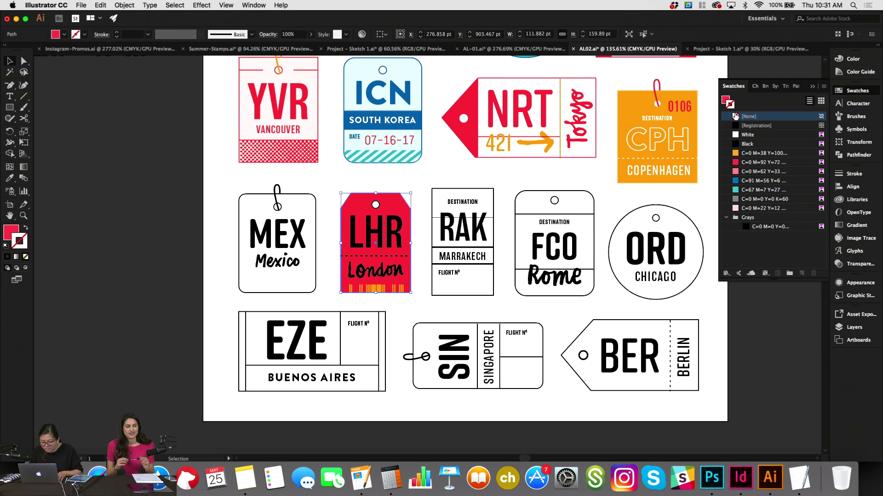
{"action": "left_click", "coordinate": [726, 99]}
{"action": "left_click", "coordinate": [690, 210]}
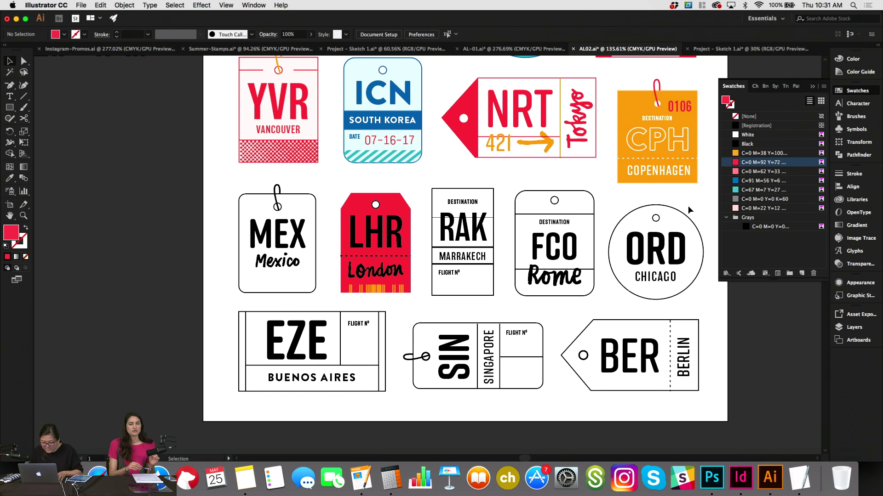
Fill the barcode stripes at the bottom of the LHR tag with white.
{"action": "left_click", "coordinate": [394, 289]}
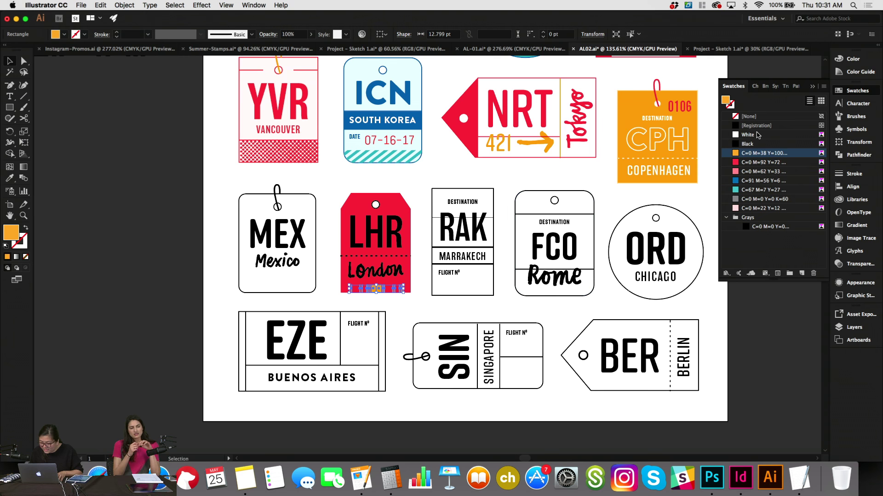
{"action": "left_click", "coordinate": [747, 135]}
{"action": "left_click", "coordinate": [453, 175]}
Remove the outline stroke from the white hole circle at the top of the LHR tag.
{"action": "left_click", "coordinate": [376, 205]}
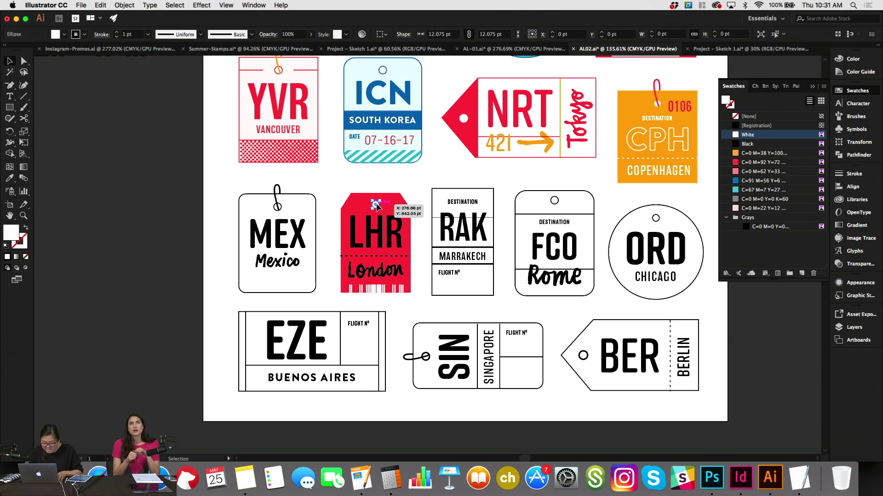
{"action": "left_click", "coordinate": [731, 105]}
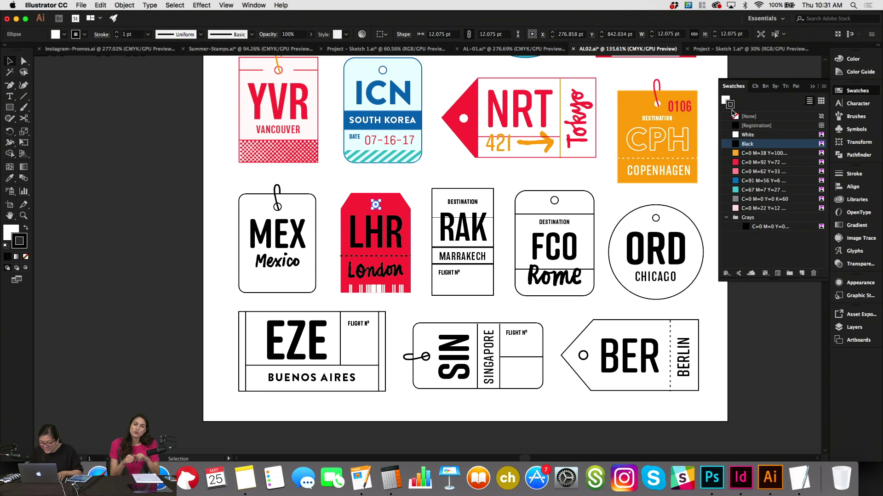
{"action": "left_click", "coordinate": [747, 116]}
{"action": "left_click", "coordinate": [437, 181]}
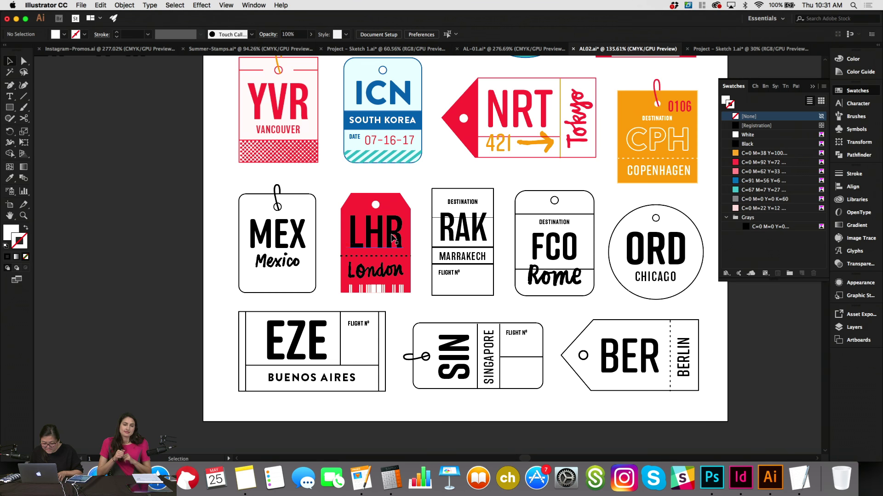
Convert the LHR letters from a solid fill to an outline only, with a white stroke.
{"action": "left_click", "coordinate": [394, 237]}
{"action": "left_click", "coordinate": [26, 229]}
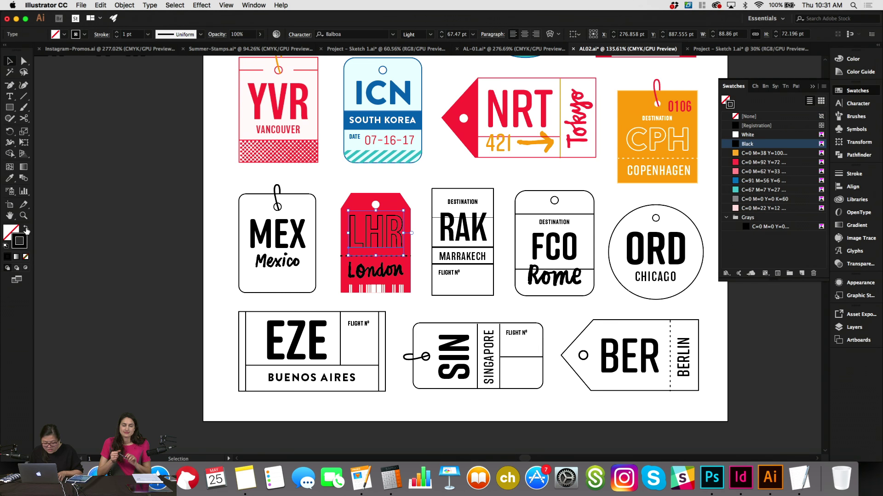
{"action": "left_click", "coordinate": [737, 135]}
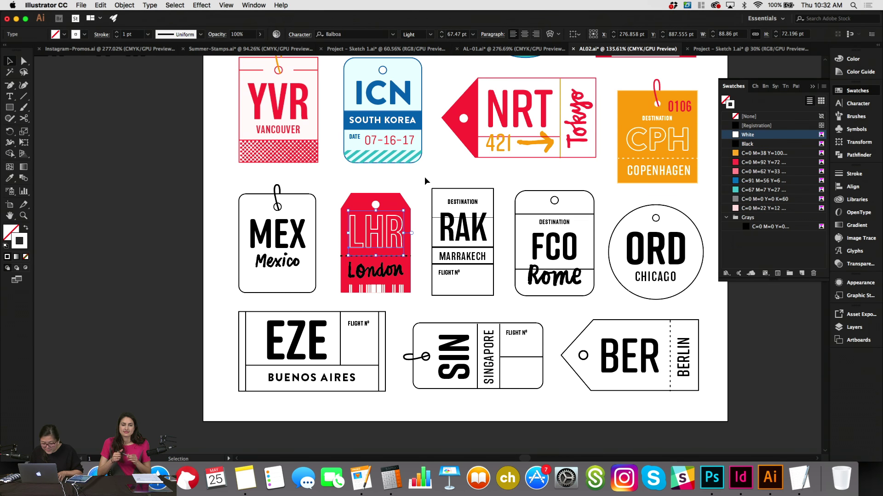
Color the dashed divider line on the LHR tag with the blue C=91 M=56 Y=6 swatch.
{"action": "left_click", "coordinate": [396, 256]}
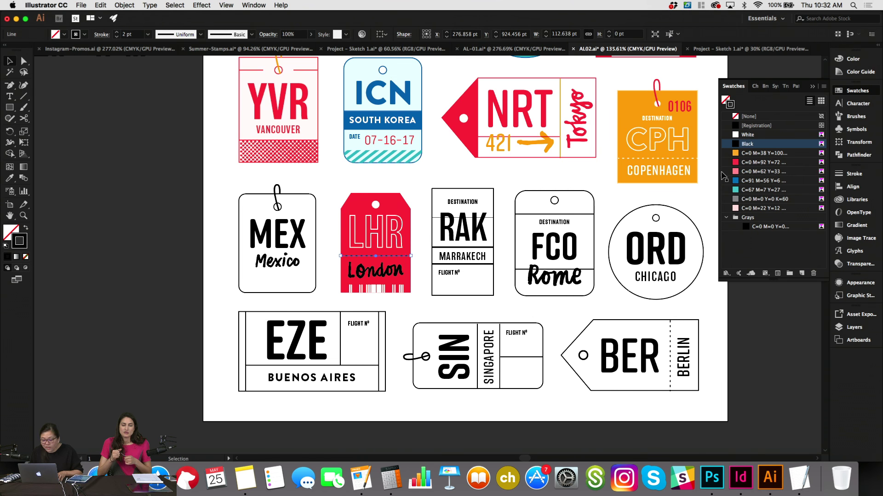
{"action": "left_click", "coordinate": [744, 180]}
{"action": "left_click", "coordinate": [396, 272]}
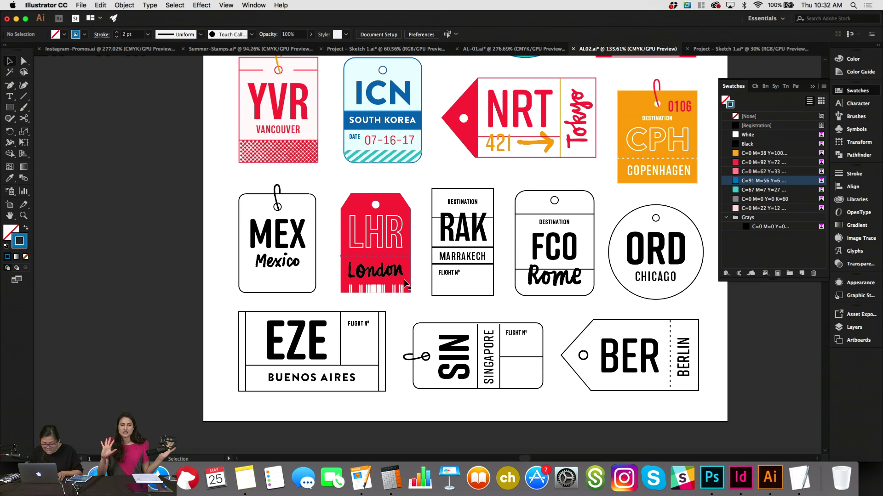
Fill the grouped London lettering with white and rotate it slightly, by about -1.35°.
{"action": "left_click", "coordinate": [351, 271], "text": "shift"}
{"action": "key", "text": "super+g"}
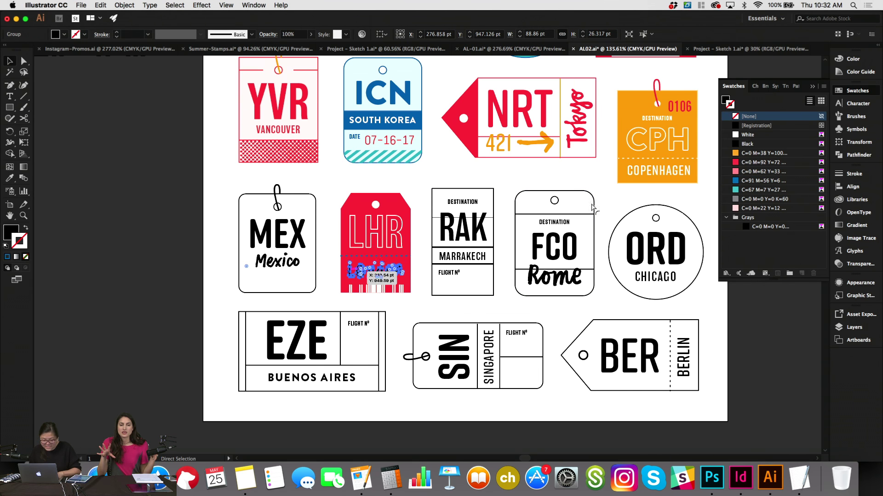
{"action": "left_click", "coordinate": [740, 135]}
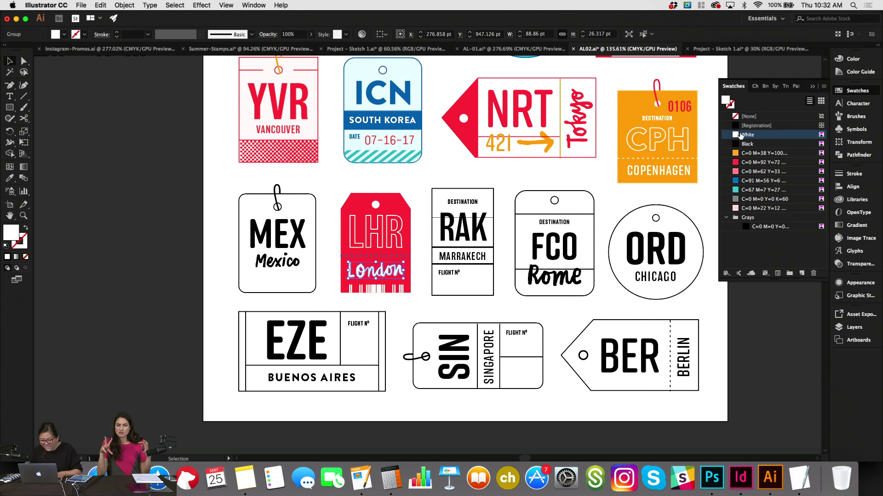
{"action": "key", "text": "r"}
{"action": "left_click_drag", "start_coordinate": [436, 284], "coordinate": [440, 290]}
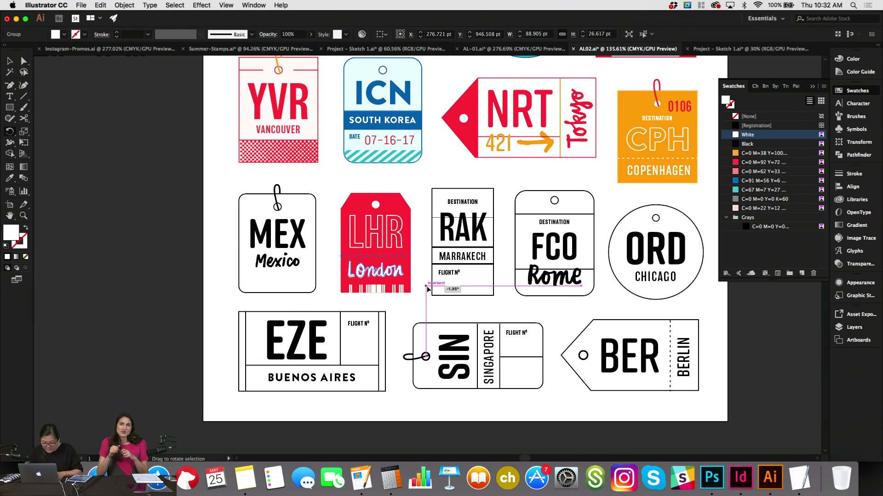
{"action": "key", "text": "v"}
Try the pink C=0 M=62 Y=33 swatch as the fill of the LHR tag's barcode stripes.
{"action": "left_click", "coordinate": [390, 288]}
{"action": "left_click", "coordinate": [390, 289]}
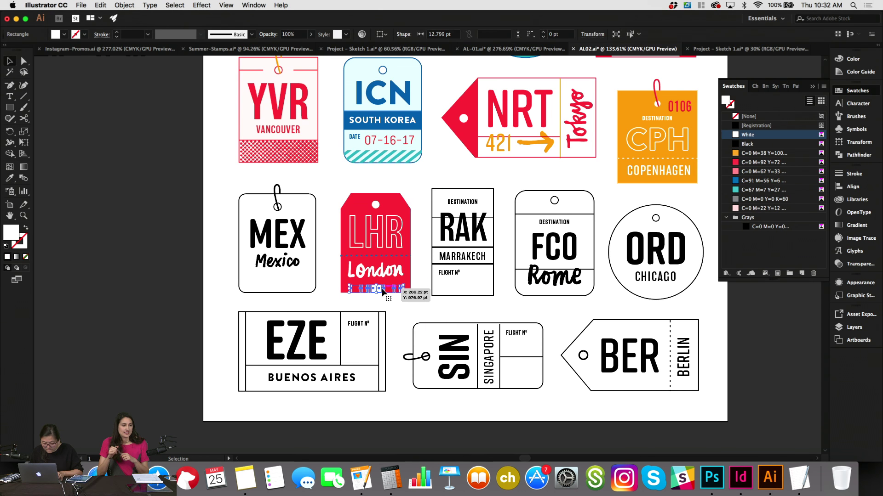
{"action": "left_click", "coordinate": [749, 171]}
{"action": "left_click", "coordinate": [501, 298]}
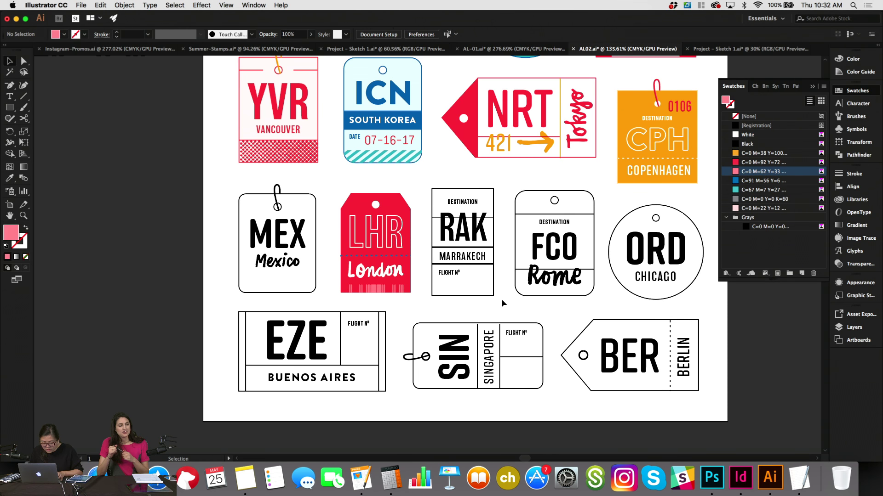
Try the blue C=91 M=56 Y=6 swatch on the LHR barcode stripes and return them to white.
{"action": "left_click", "coordinate": [388, 289]}
{"action": "left_click", "coordinate": [763, 180]}
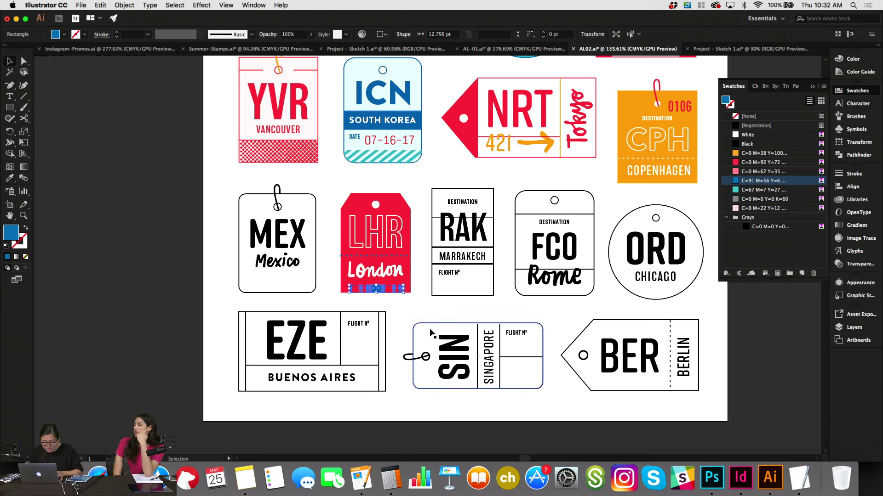
{"action": "left_click", "coordinate": [429, 307]}
{"action": "scroll", "coordinate": [426, 316], "scroll_direction": "up", "scroll_amount": 10}
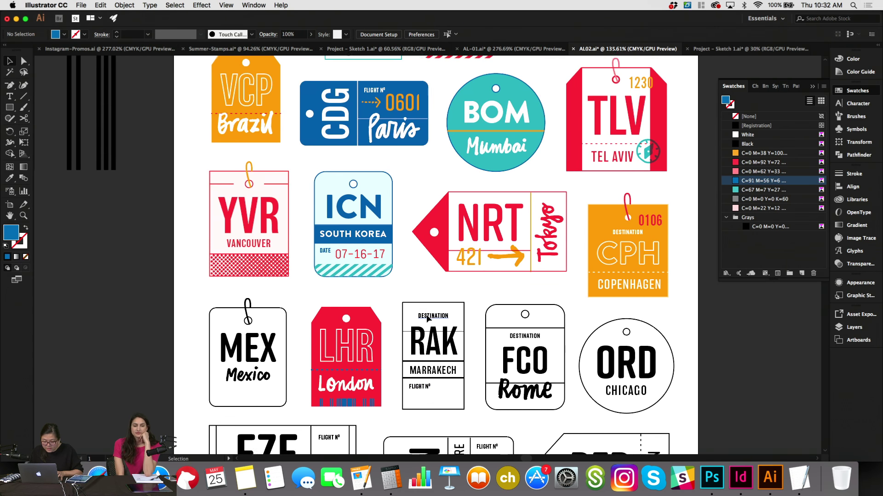
{"action": "scroll", "coordinate": [427, 316], "scroll_direction": "down", "scroll_amount": 4}
{"action": "scroll", "coordinate": [426, 317], "scroll_direction": "down", "scroll_amount": 2}
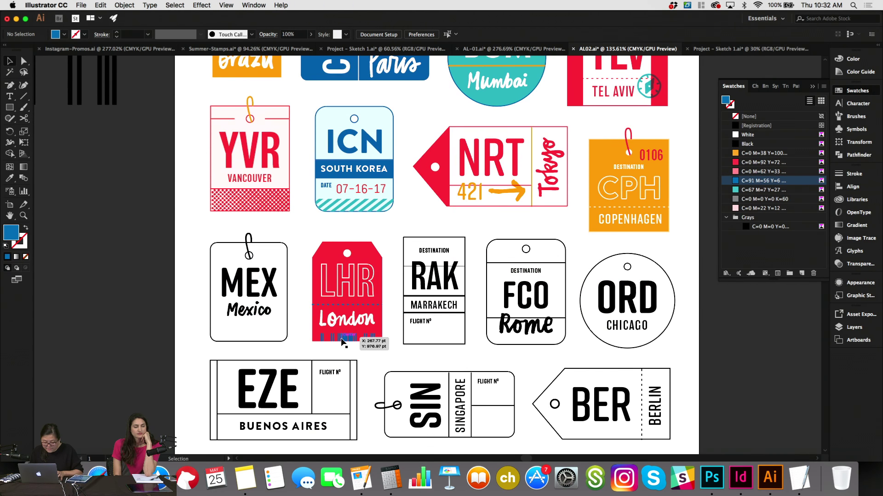
{"action": "key", "text": "super+z"}
{"action": "left_click", "coordinate": [744, 135]}
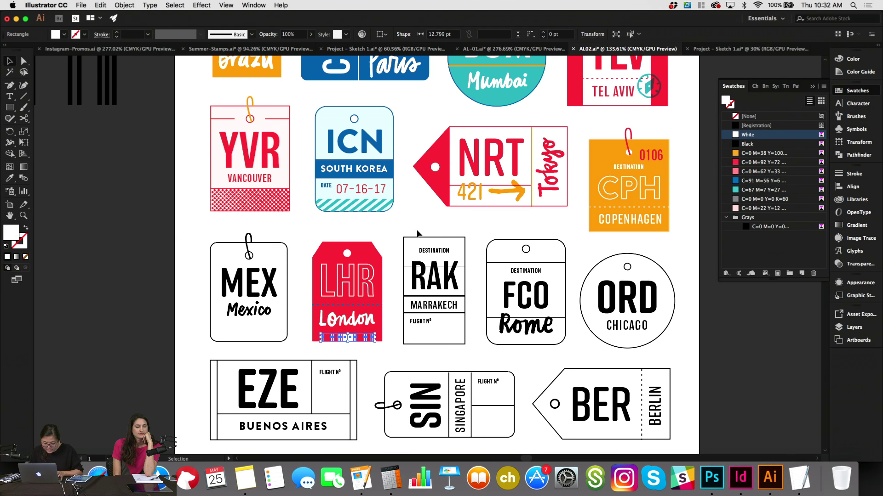
Try the orange C=0 M=38 Y=100 swatch as the stroke of the LHR tag's dashed divider line.
{"action": "left_click", "coordinate": [374, 305]}
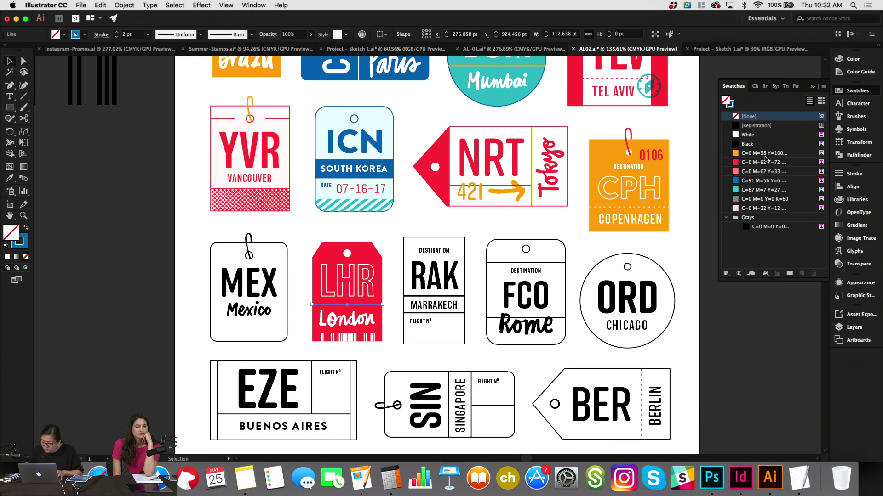
{"action": "key", "text": "x"}
{"action": "left_click", "coordinate": [744, 156]}
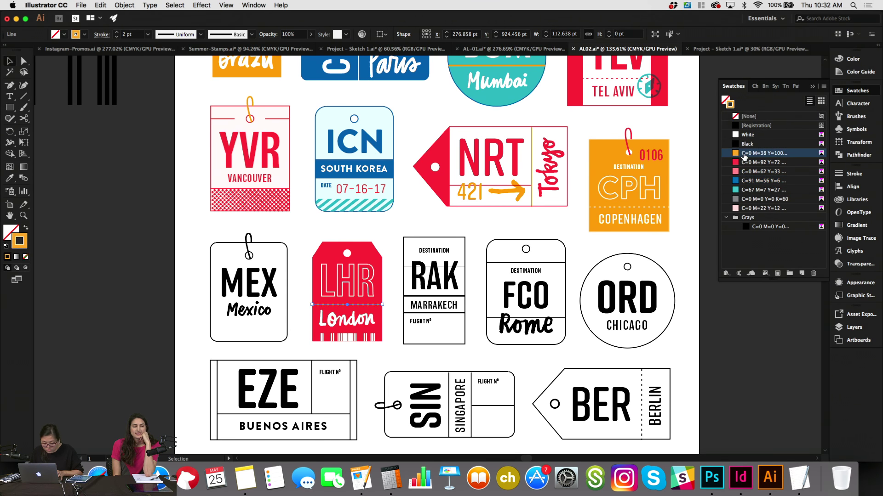
{"action": "left_click", "coordinate": [669, 230]}
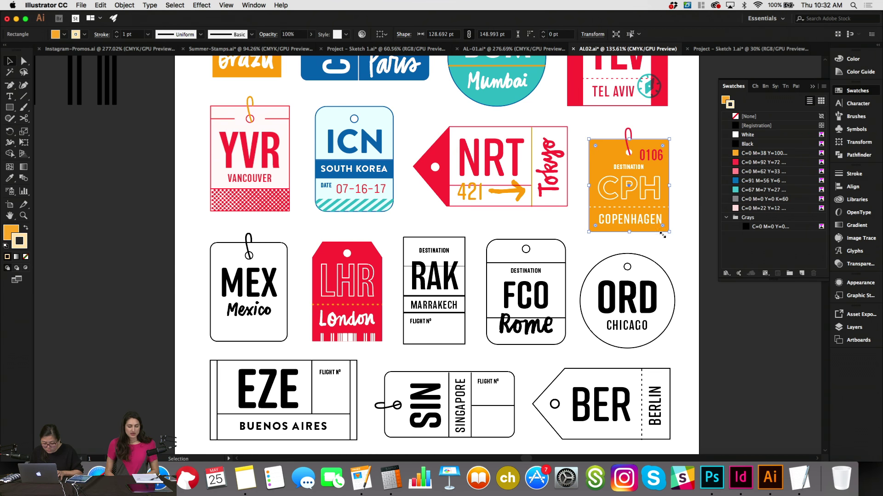
Set the stroke of the dashed divider line on the LHR tag to white.
{"action": "left_click", "coordinate": [360, 305]}
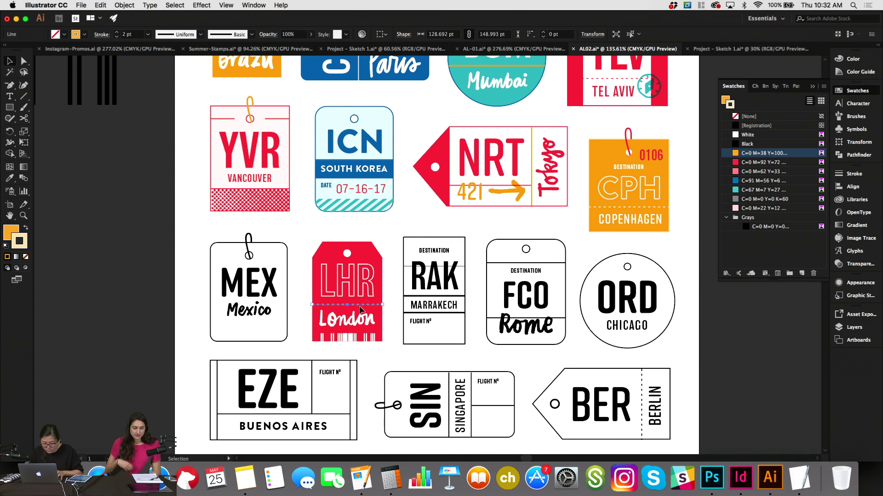
{"action": "left_click", "coordinate": [766, 135]}
{"action": "left_click", "coordinate": [486, 229]}
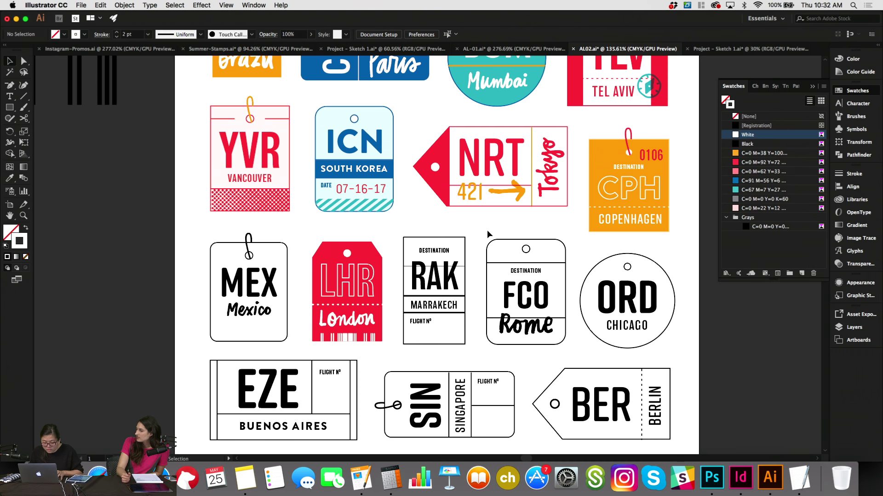
Change the LHR tag shape's fill to the blue C=91 M=56 Y=6 swatch.
{"action": "left_click", "coordinate": [357, 260]}
{"action": "left_click", "coordinate": [726, 99]}
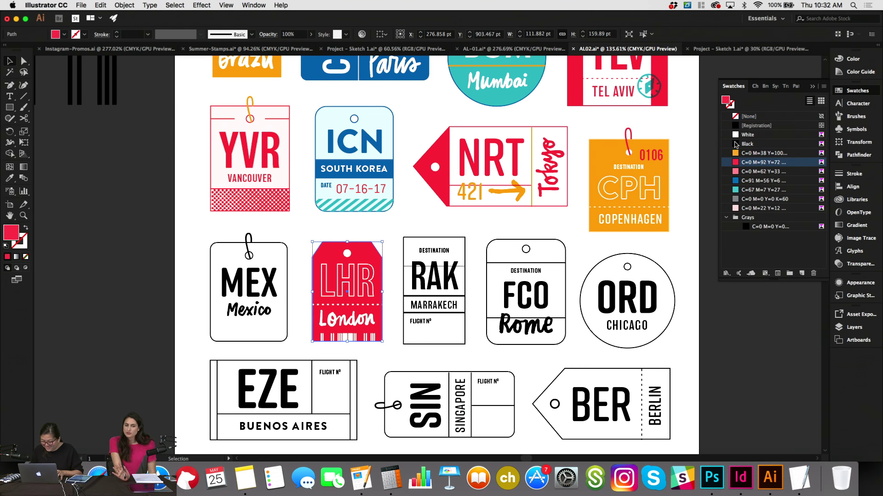
{"action": "left_click", "coordinate": [750, 182]}
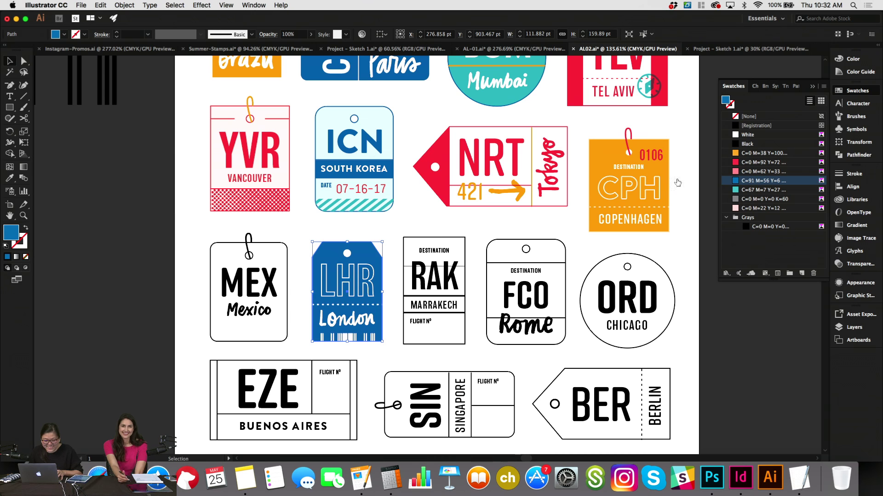
{"action": "left_click", "coordinate": [431, 222]}
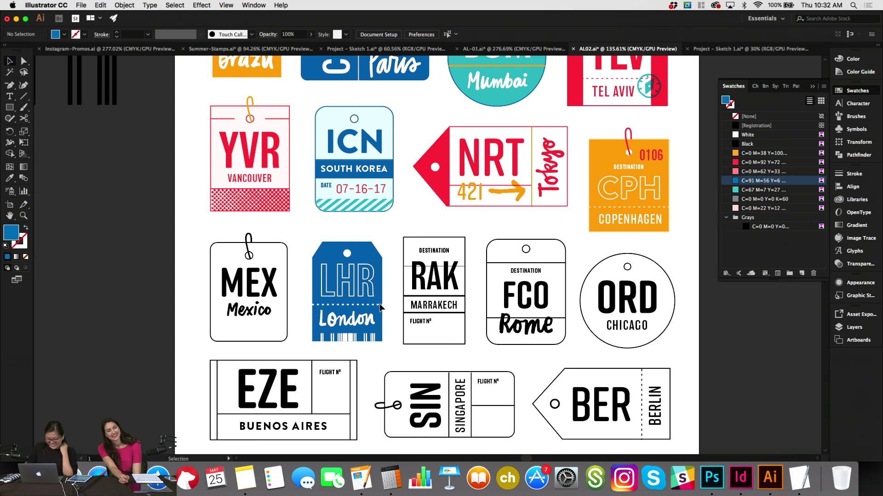
Fill the barcode stripes at the bottom of the LHR tag with the red C=0 M=92 Y=72 swatch.
{"action": "left_click", "coordinate": [372, 337]}
{"action": "left_click", "coordinate": [746, 163]}
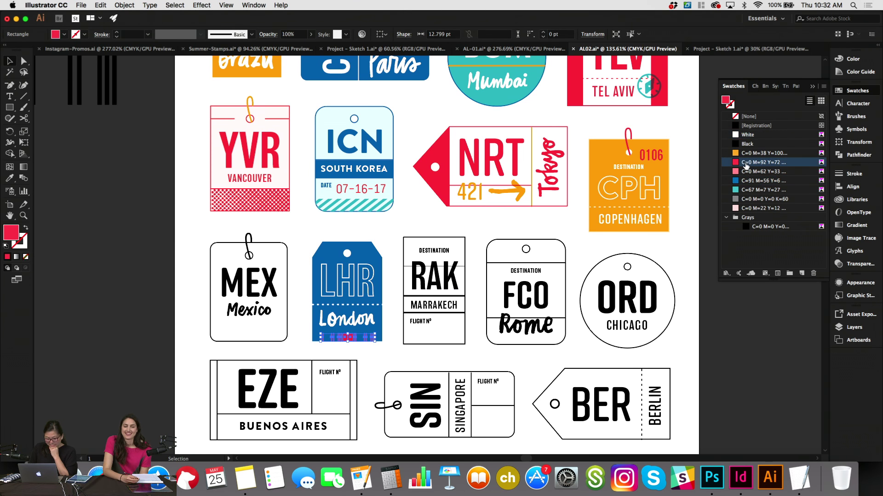
{"action": "left_click", "coordinate": [519, 366]}
Turn the RAK tag's outlined rectangle into a solid red C=0 M=92 Y=72 fill without stroke and send it to the back.
{"action": "left_click", "coordinate": [425, 237]}
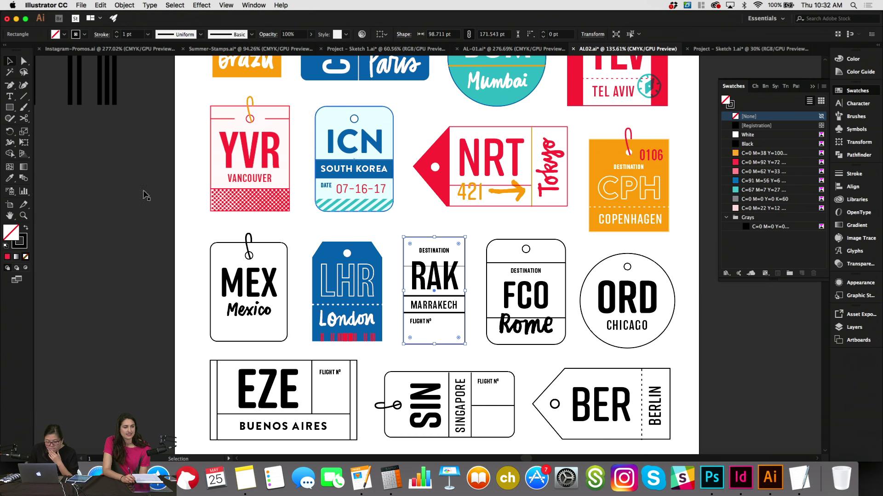
{"action": "left_click", "coordinate": [25, 228]}
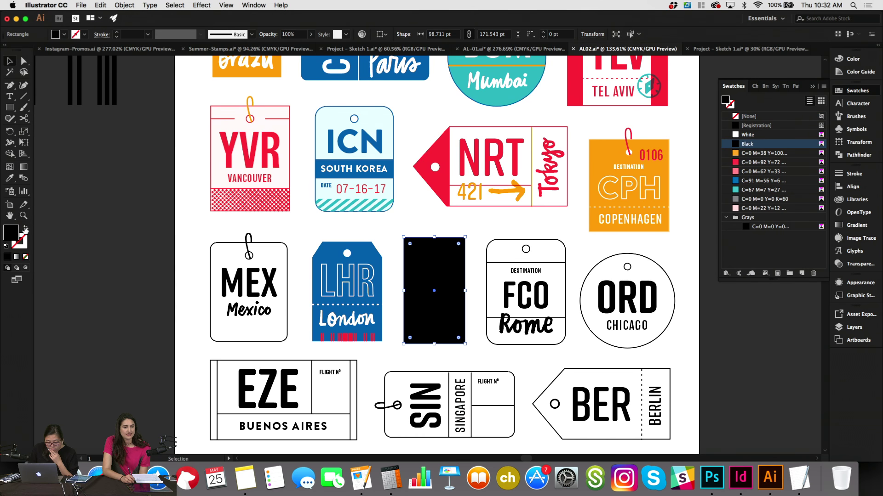
{"action": "left_click", "coordinate": [737, 163]}
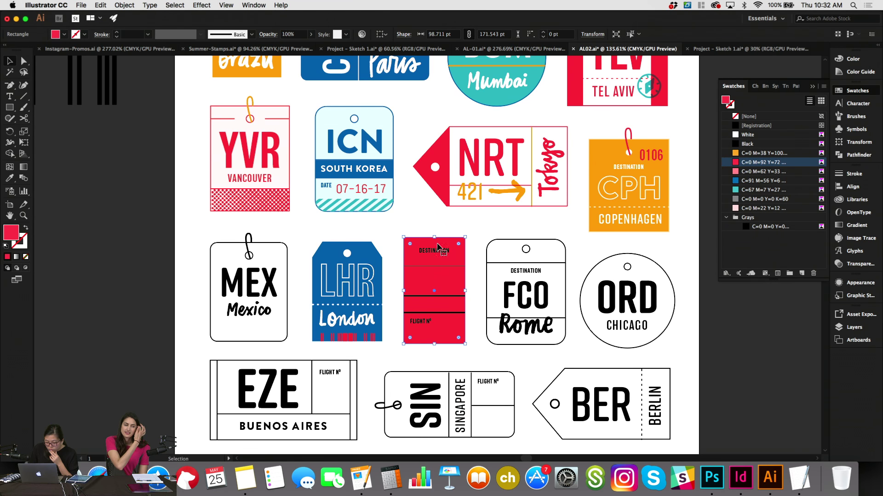
{"action": "right_click", "coordinate": [438, 247]}
{"action": "mouse_move", "coordinate": [460, 384]}
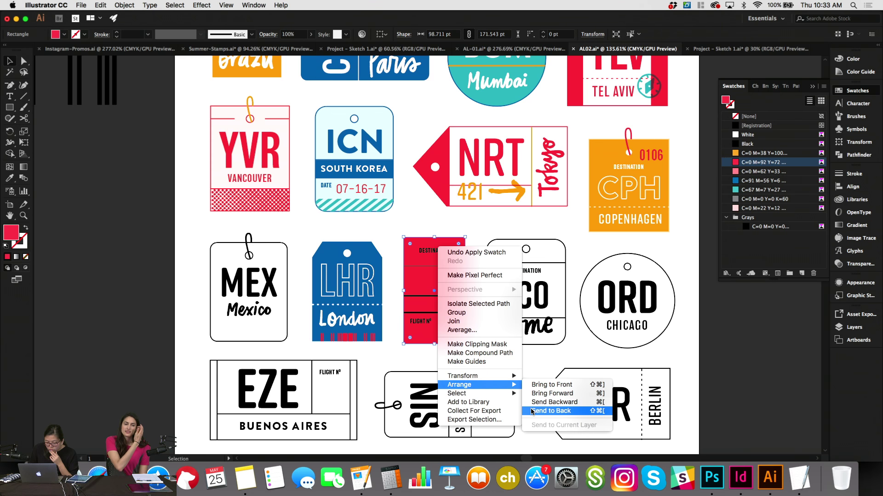
{"action": "left_click", "coordinate": [532, 411]}
Fill the large RAK letters with white.
{"action": "left_click", "coordinate": [434, 276]}
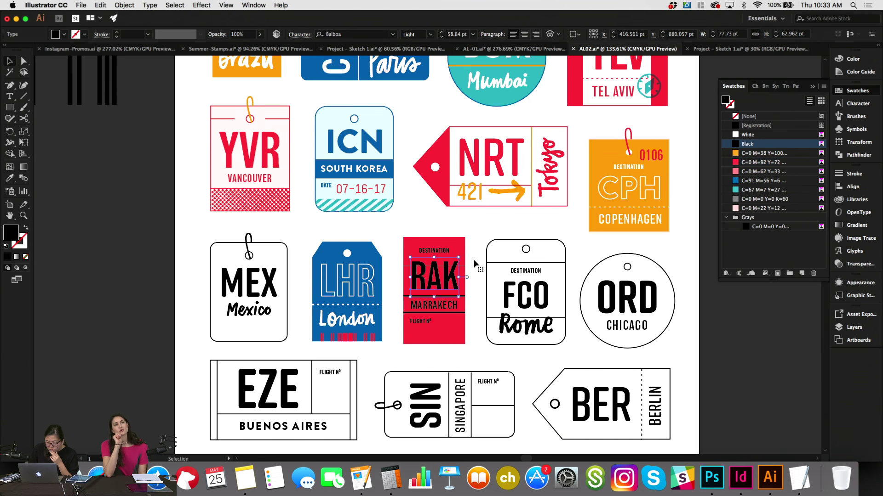
{"action": "left_click", "coordinate": [736, 134]}
{"action": "left_click", "coordinate": [470, 260]}
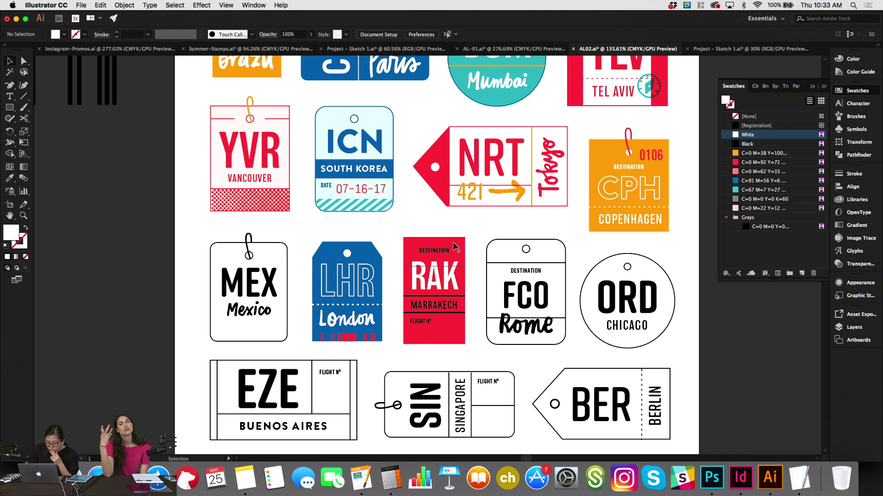
Select the horizontal divider lines on the RAK tag together.
{"action": "left_click", "coordinate": [460, 296]}
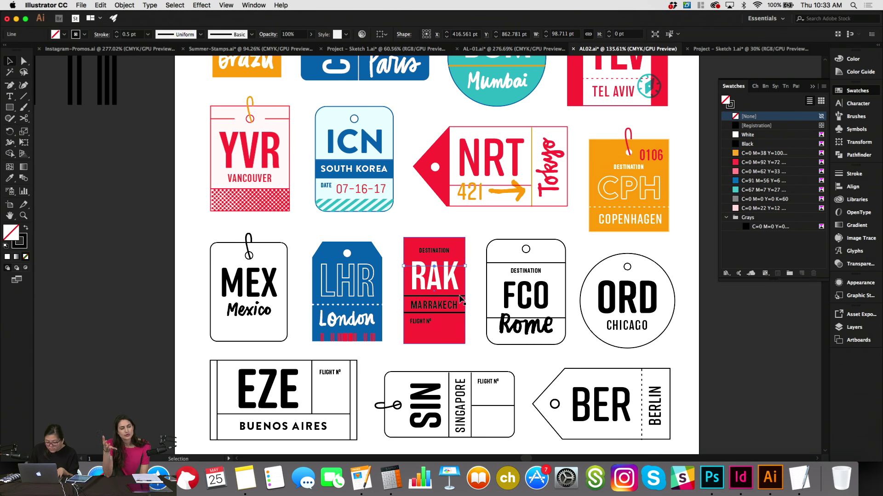
{"action": "left_click", "coordinate": [460, 314], "text": "shift"}
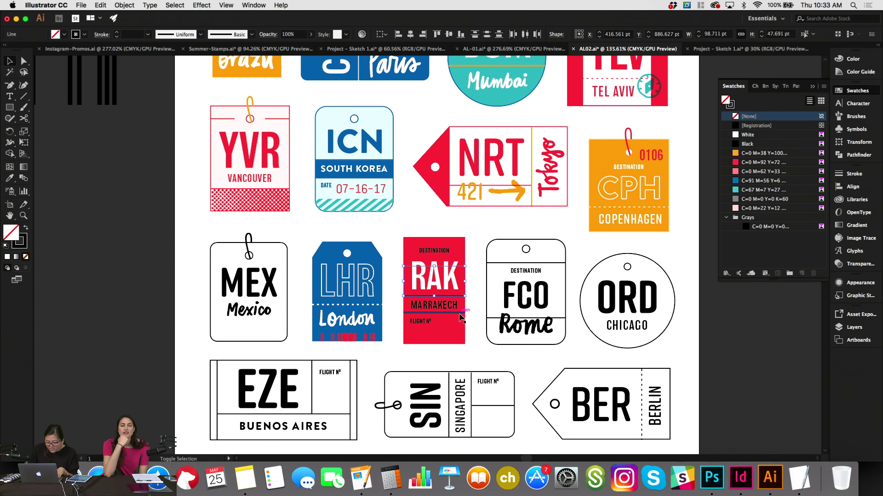
Apply the orange C=0 M=38 swatch to the stroke of the divider lines on the red RAK tag.
{"action": "left_click", "coordinate": [731, 103]}
{"action": "left_click", "coordinate": [764, 153]}
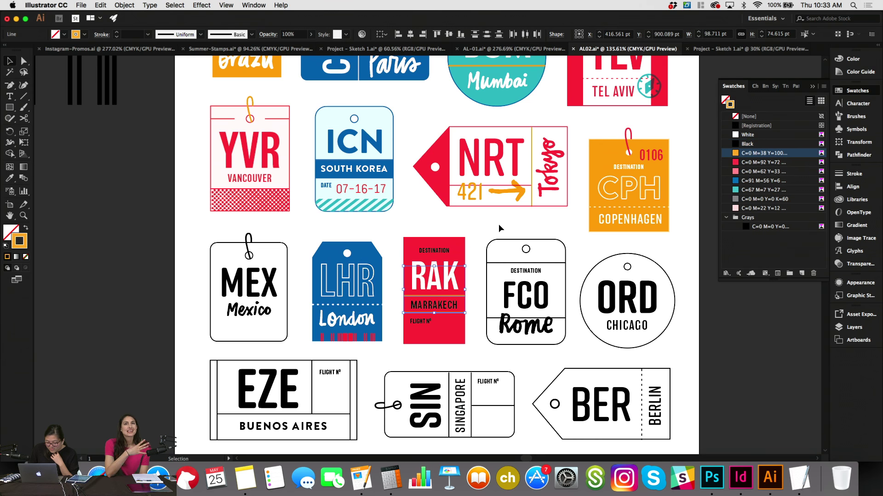
{"action": "left_click", "coordinate": [498, 224]}
Fill the MARRAKECH text on the red RAK tag with white.
{"action": "left_click", "coordinate": [452, 305]}
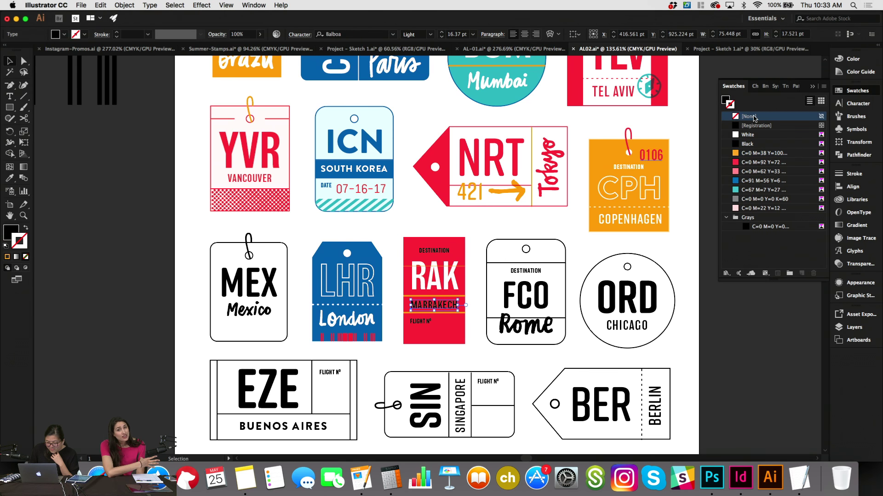
{"action": "left_click", "coordinate": [725, 100]}
{"action": "left_click", "coordinate": [746, 135]}
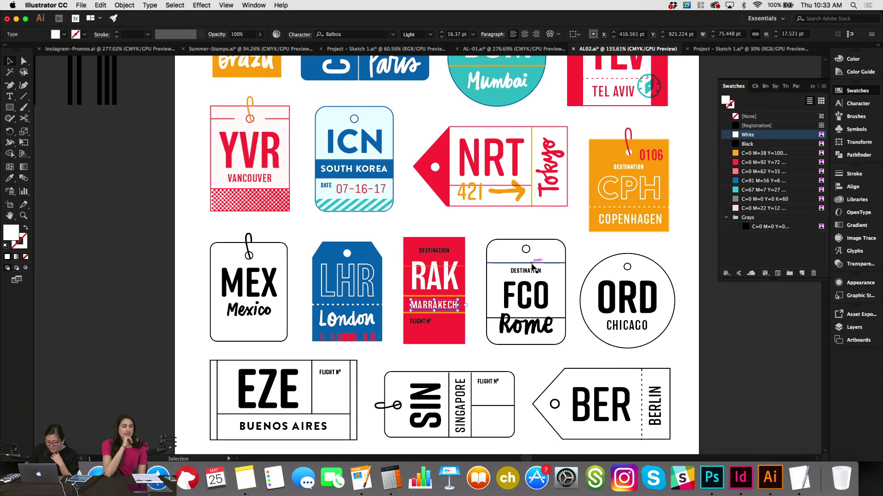
Delete the DESTINATION label from the RAK tag and fill its FLIGHT Nº label with white.
{"action": "left_click", "coordinate": [458, 257]}
{"action": "left_click", "coordinate": [448, 252]}
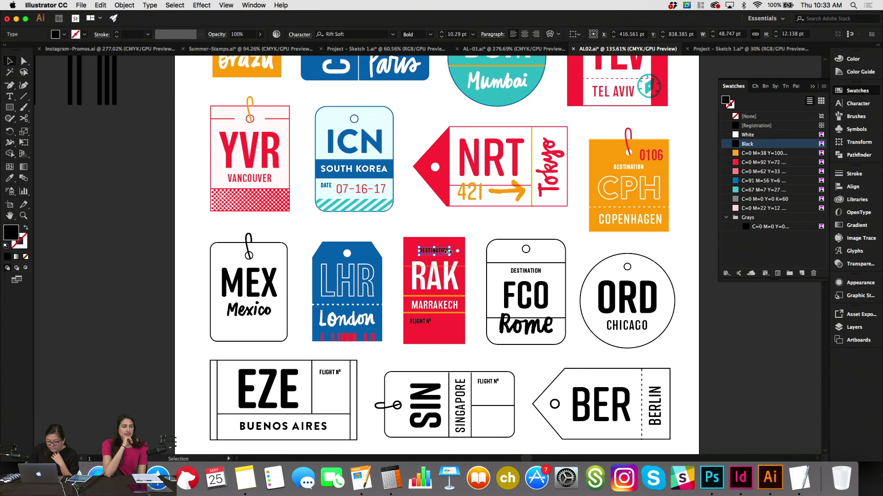
{"action": "left_click", "coordinate": [420, 321]}
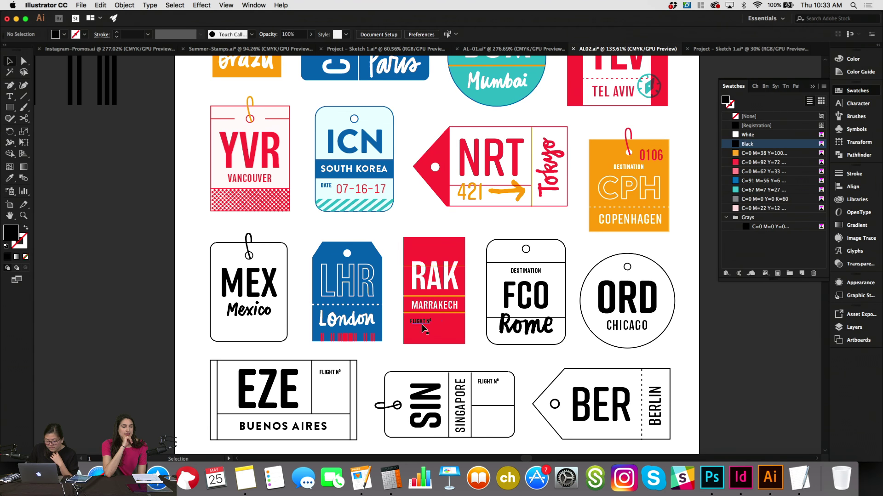
{"action": "left_click", "coordinate": [745, 135]}
{"action": "left_click", "coordinate": [547, 212]}
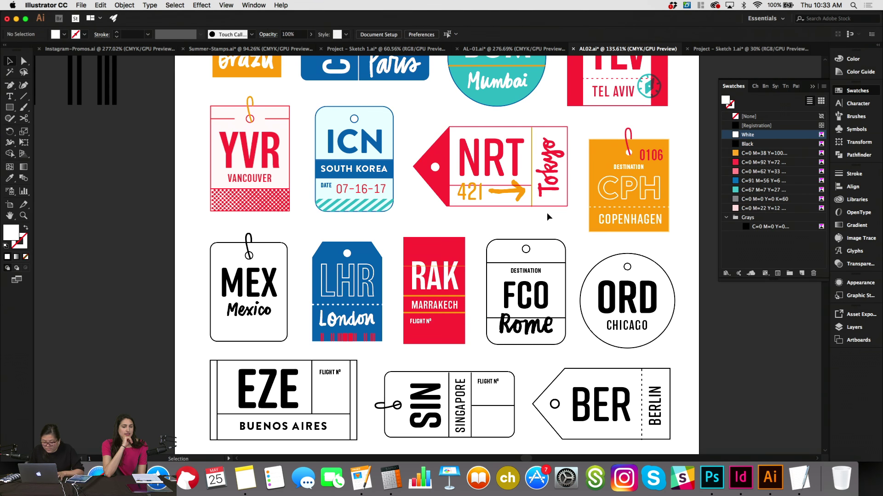
Copy the dotted arrow and the number 0601 from the CDG Paris tag to the FLIGHT Nº area of the RAK tag.
{"action": "scroll", "coordinate": [547, 213], "scroll_direction": "up", "scroll_amount": 3}
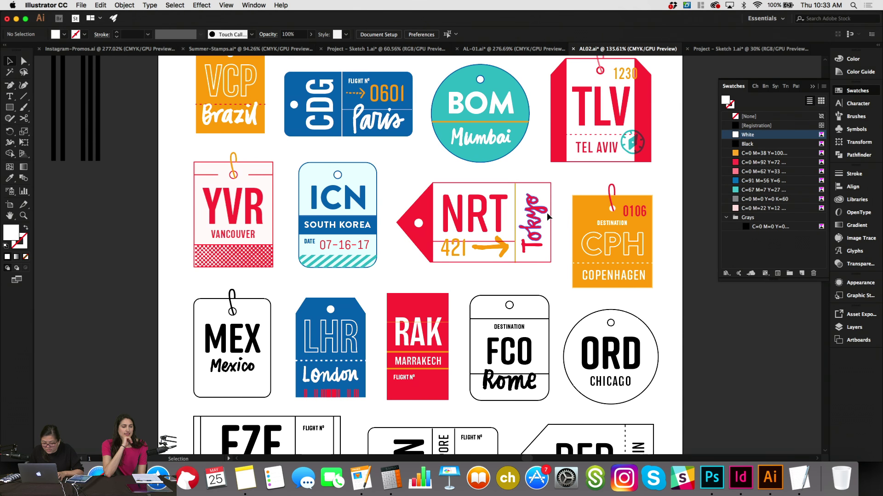
{"action": "left_click", "coordinate": [381, 94]}
{"action": "left_click", "coordinate": [357, 93], "text": "shift"}
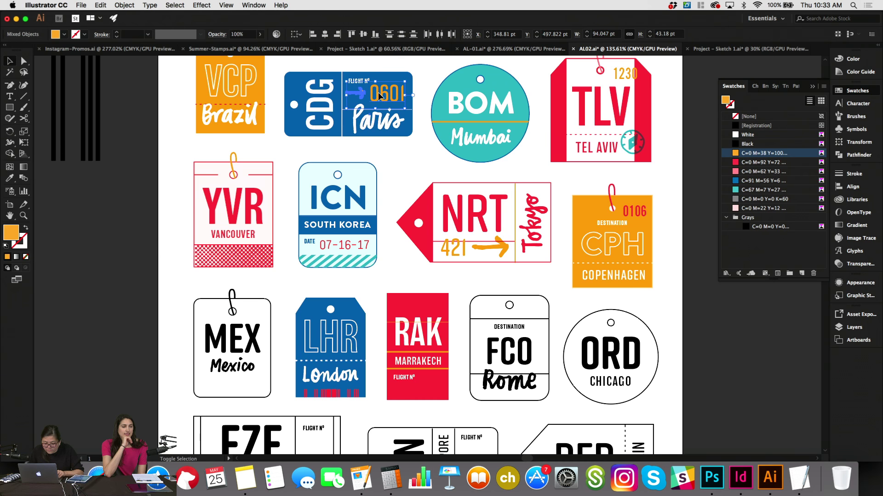
{"action": "left_click_drag", "start_coordinate": [378, 93], "coordinate": [416, 381]}
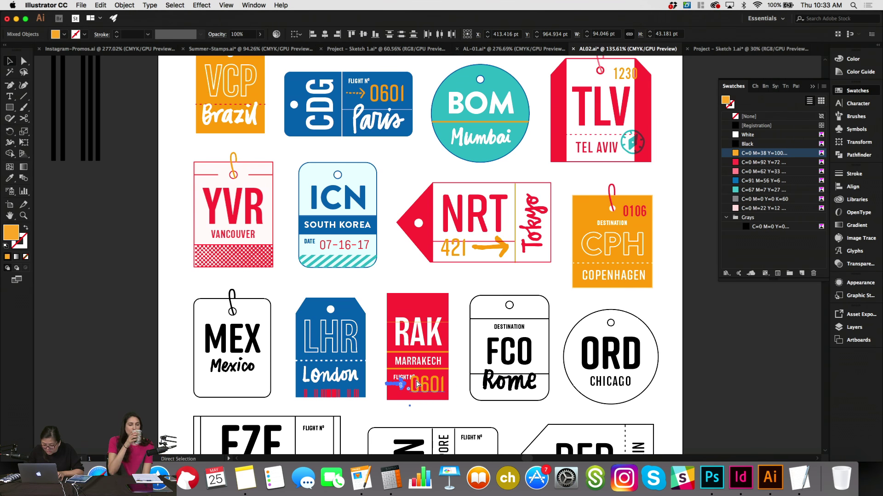
Shift the copied dotted arrow slightly lower beneath the FLIGHT Nº label on the RAK tag.
{"action": "key", "text": "super+equal"}
{"action": "key", "text": "super+equal"}
{"action": "left_click", "coordinate": [415, 332]}
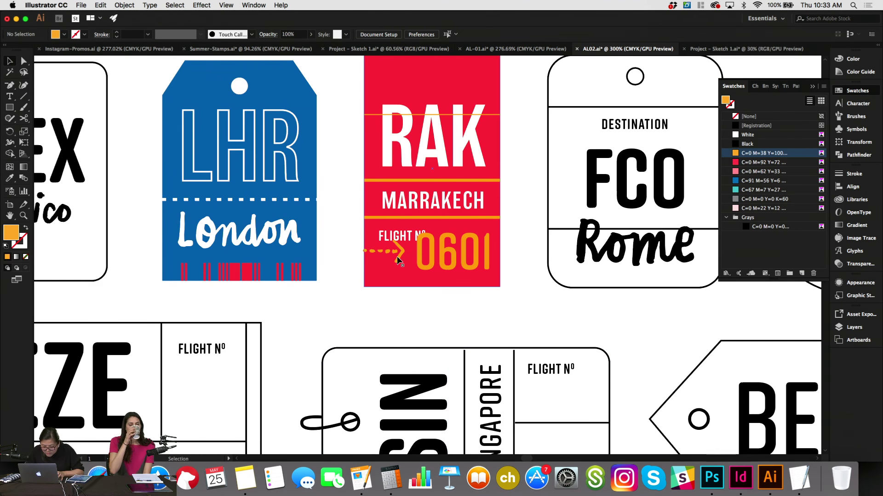
{"action": "left_click_drag", "start_coordinate": [398, 262], "coordinate": [401, 265]}
Bring the RAK tag's FLIGHT Nº label to the front of the overlapping flight number.
{"action": "left_click", "coordinate": [405, 240]}
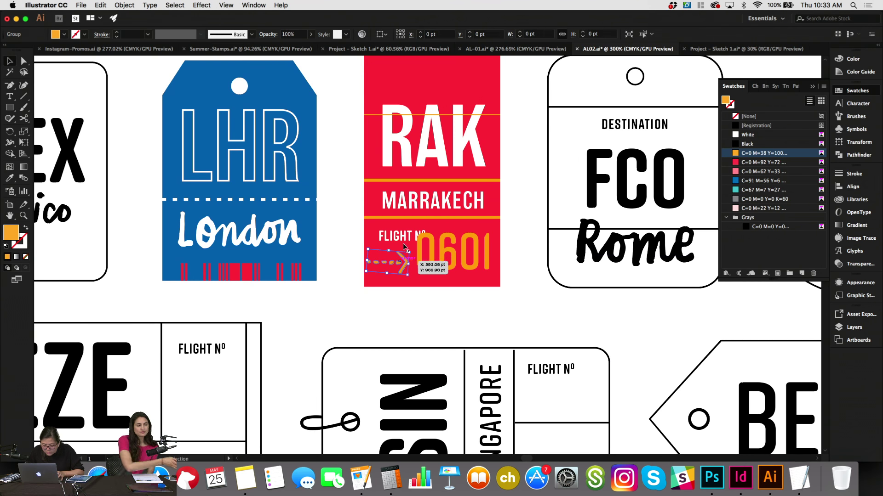
{"action": "right_click", "coordinate": [403, 240]}
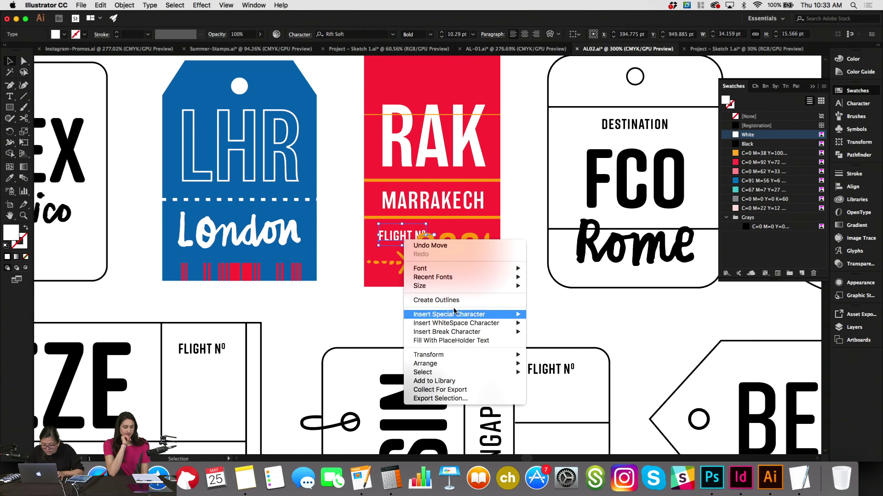
{"action": "mouse_move", "coordinate": [506, 366]}
{"action": "left_click", "coordinate": [555, 364]}
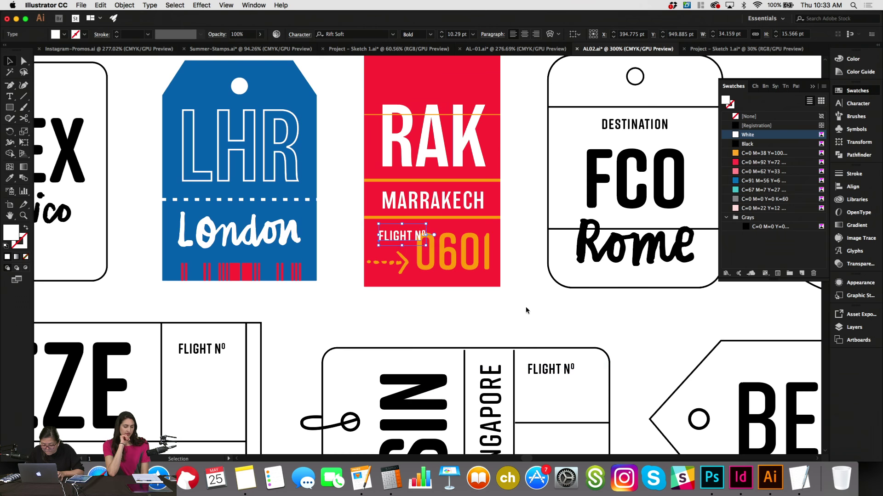
{"action": "left_click", "coordinate": [526, 309]}
Replace the flight number on the RAK tag with 254.
{"action": "left_click", "coordinate": [478, 260]}
{"action": "double_click", "coordinate": [477, 259]}
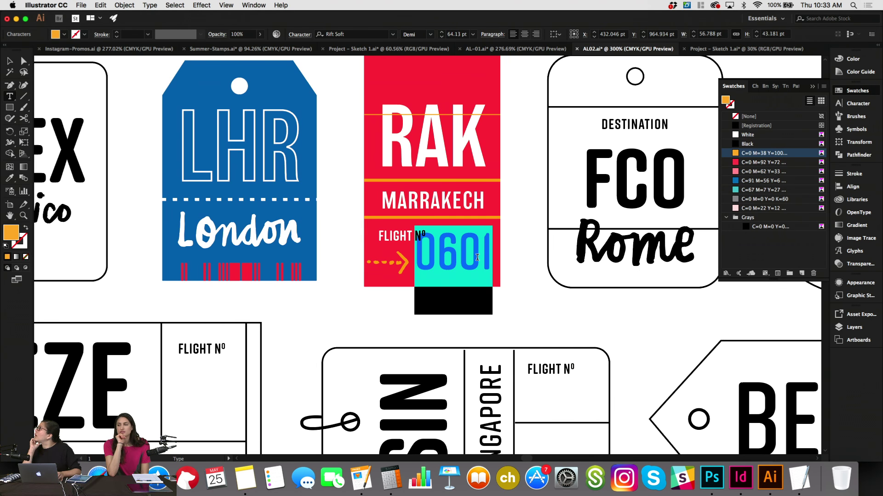
{"action": "type", "text": "2"}
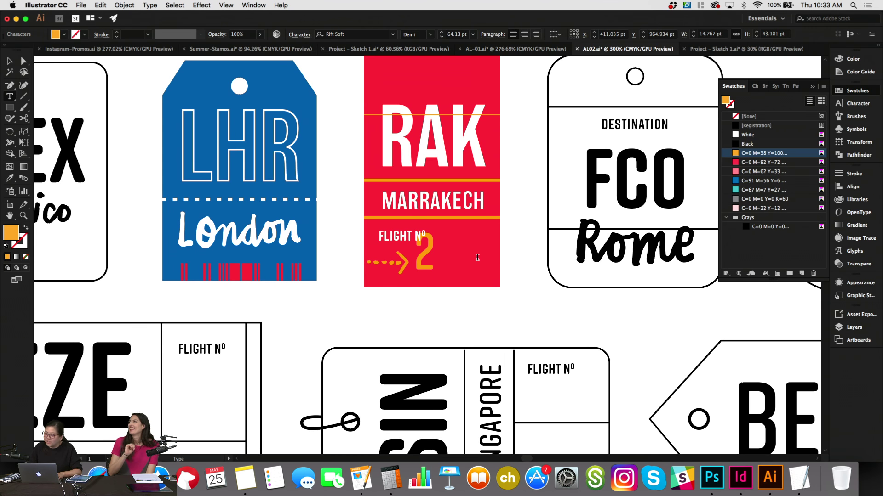
{"action": "type", "text": "5"}
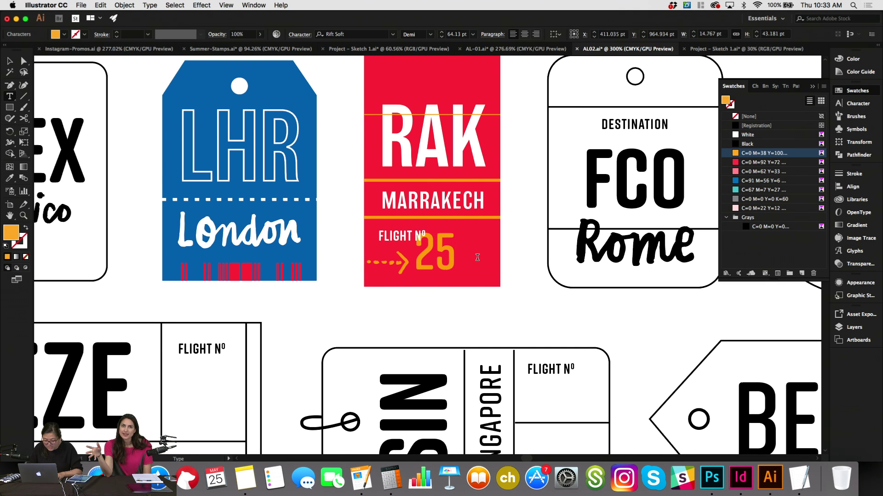
{"action": "type", "text": "2"}
{"action": "key", "text": "BackSpace"}
{"action": "type", "text": "0"}
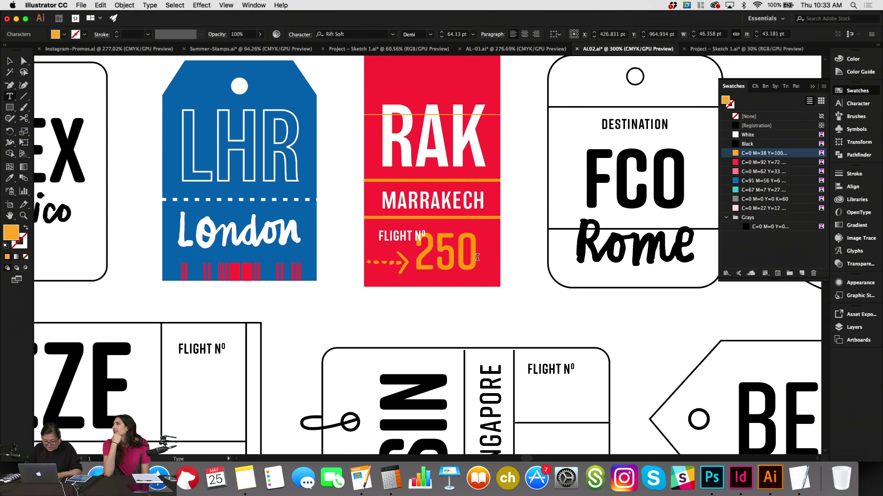
{"action": "key", "text": "BackSpace"}
{"action": "type", "text": "4"}
{"action": "key", "text": "Escape"}
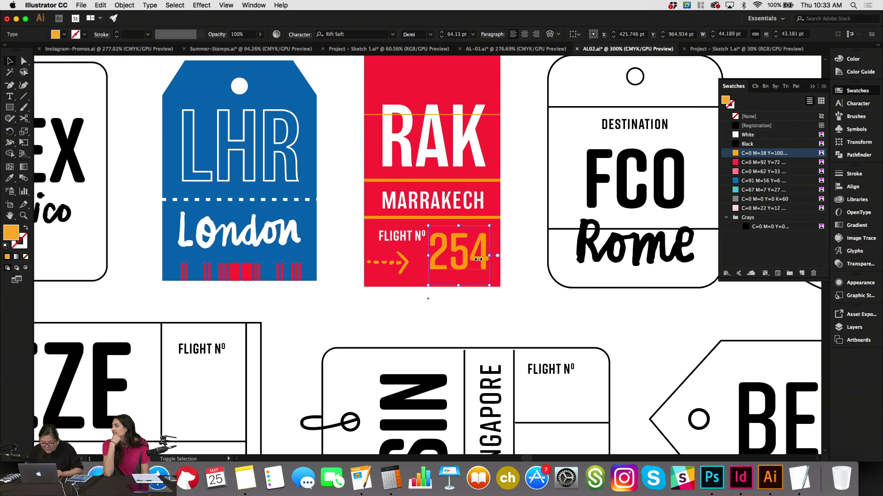
Nudge the 254 flight number slightly right and stretch the dotted arrow beside it to about 40 pt wide.
{"action": "key", "text": "shift+Right"}
{"action": "key", "text": "Left"}
{"action": "left_click", "coordinate": [408, 263]}
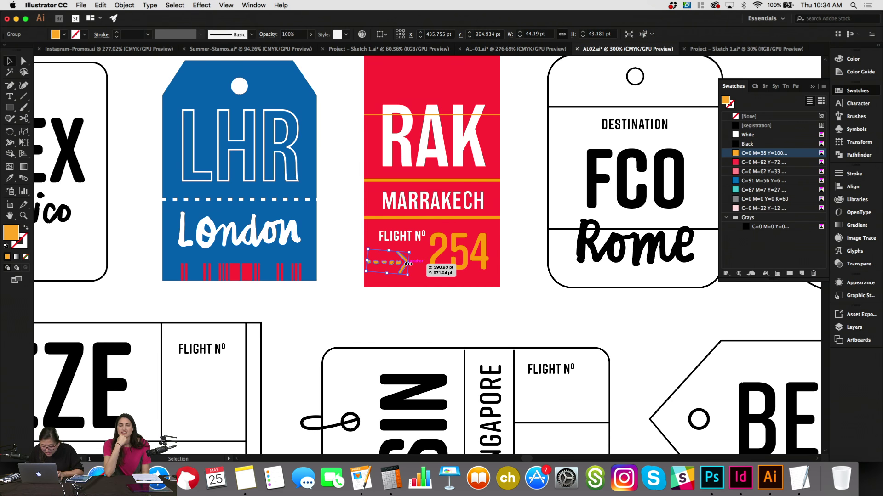
{"action": "left_click_drag", "start_coordinate": [410, 264], "coordinate": [423, 265]}
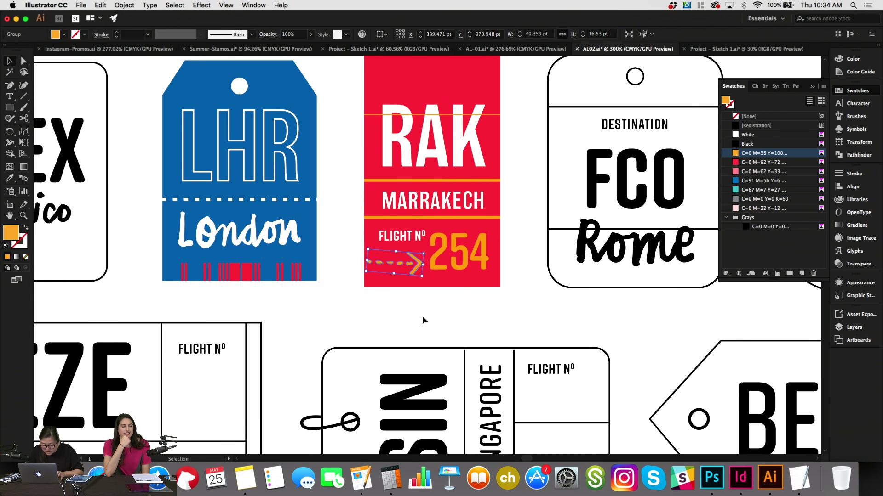
{"action": "left_click", "coordinate": [422, 316]}
Fill the barcode stripes at the bottom of the LHR London tag with white.
{"action": "scroll", "coordinate": [418, 321], "scroll_direction": "down", "scroll_amount": 5}
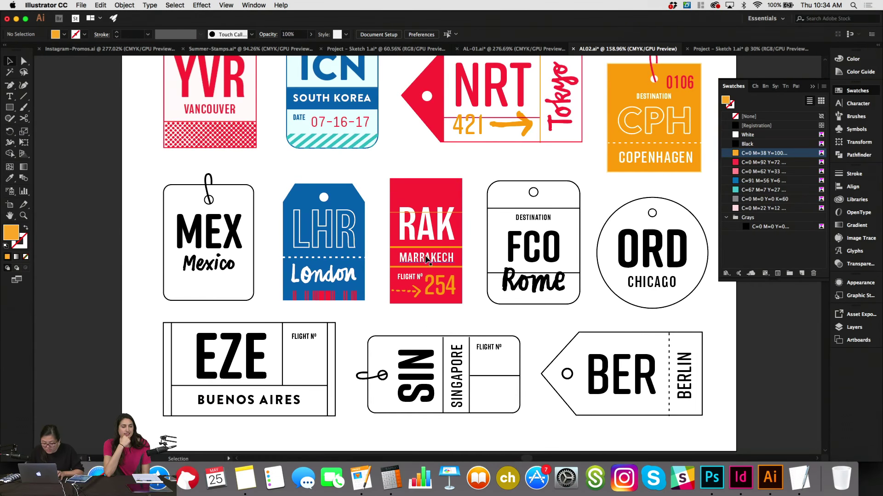
{"action": "scroll", "coordinate": [391, 262], "scroll_direction": "down", "scroll_amount": 2}
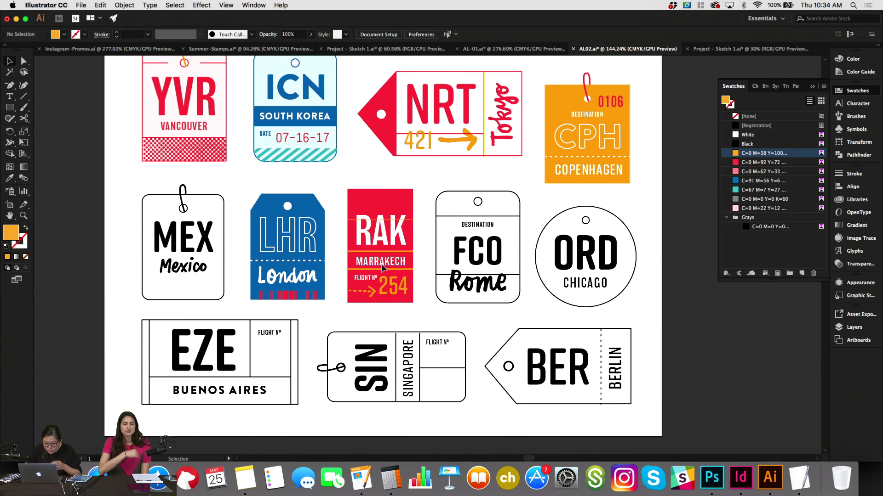
{"action": "left_click", "coordinate": [302, 296]}
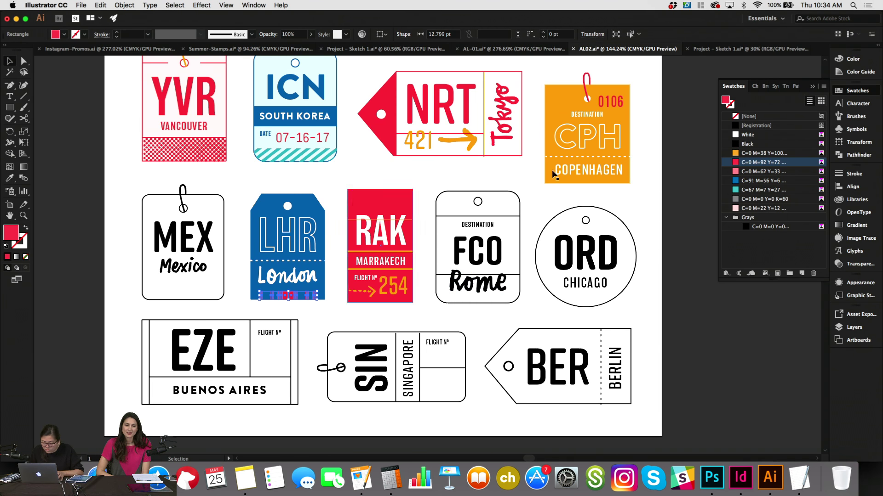
{"action": "left_click", "coordinate": [769, 135]}
{"action": "left_click", "coordinate": [299, 326]}
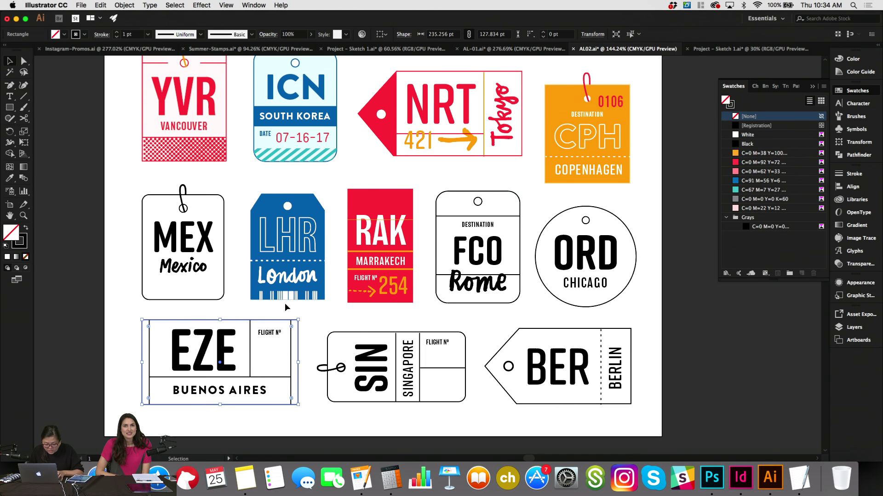
Move the barcode from the LHR tag to the top edge of the RAK tag and fill it with the orange swatch.
{"action": "left_click_drag", "start_coordinate": [292, 297], "coordinate": [379, 198]}
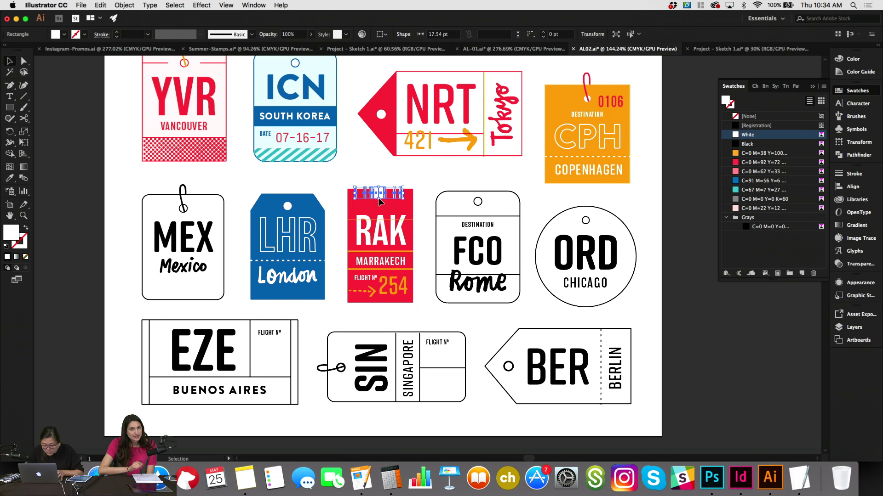
{"action": "left_click", "coordinate": [748, 154]}
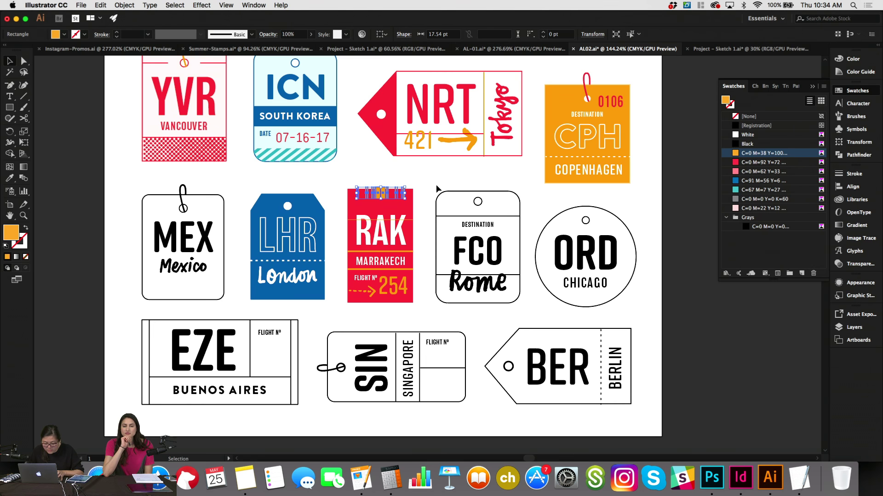
{"action": "left_click_drag", "start_coordinate": [381, 189], "coordinate": [382, 202]}
{"action": "left_click", "coordinate": [386, 173]}
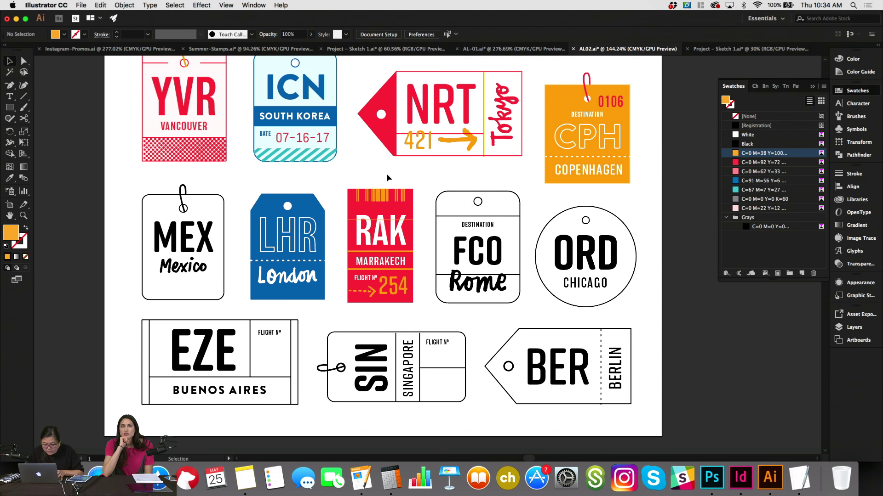
{"action": "left_click", "coordinate": [391, 198]}
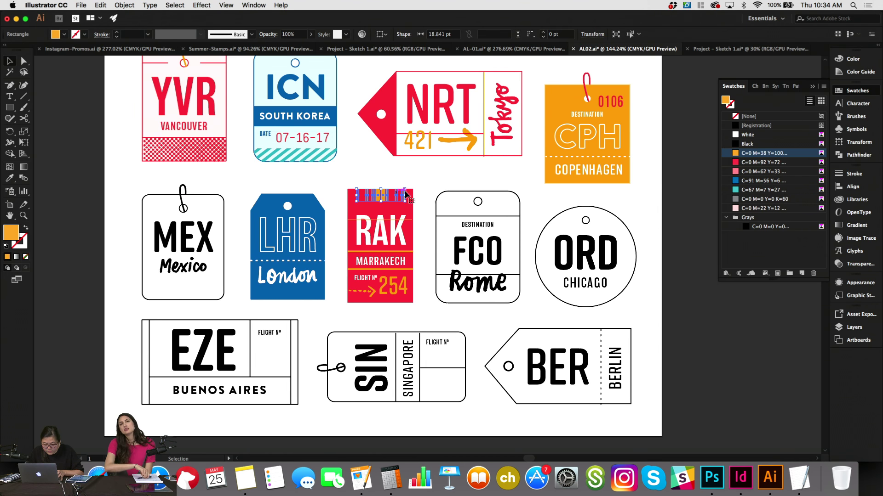
{"action": "double_click", "coordinate": [382, 195]}
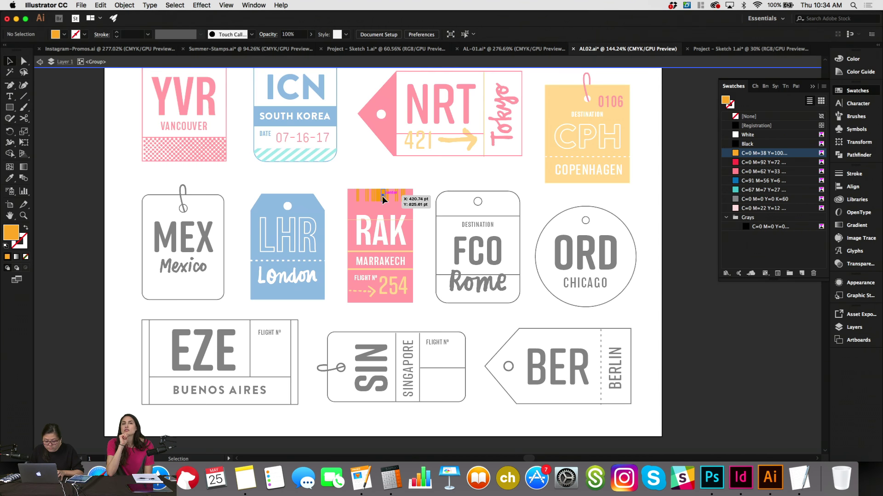
{"action": "double_click", "coordinate": [372, 174]}
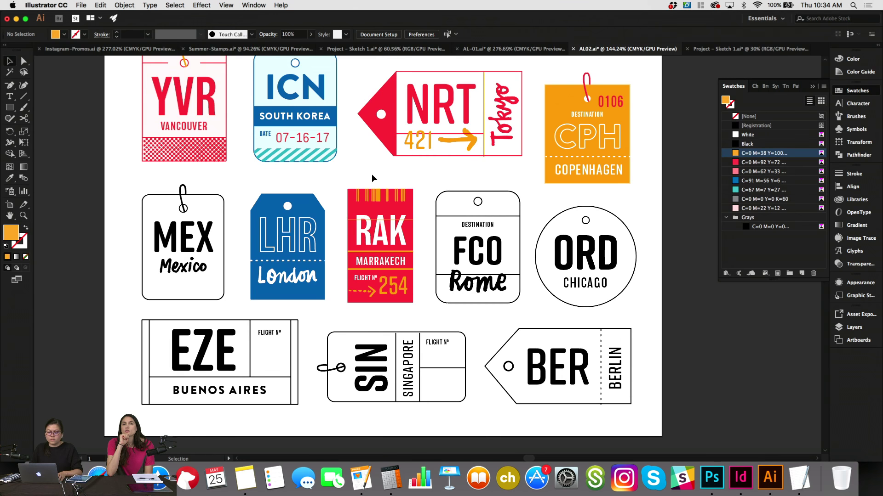
Remove the orange barcode stripes from the top of the RAK tag.
{"action": "left_click", "coordinate": [409, 224]}
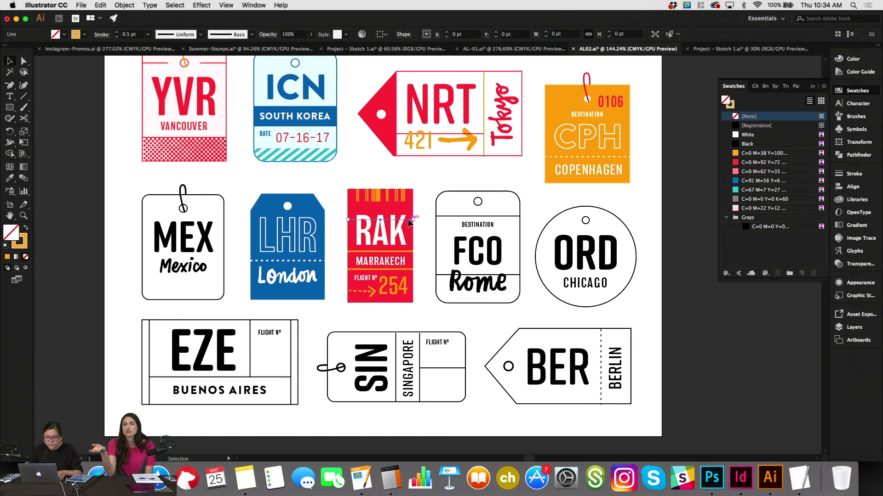
{"action": "key", "text": "super+z"}
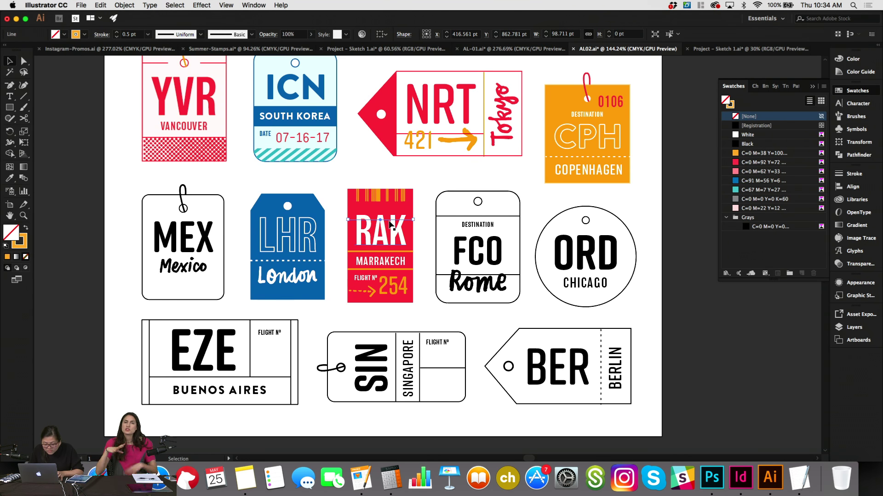
{"action": "left_click", "coordinate": [423, 173]}
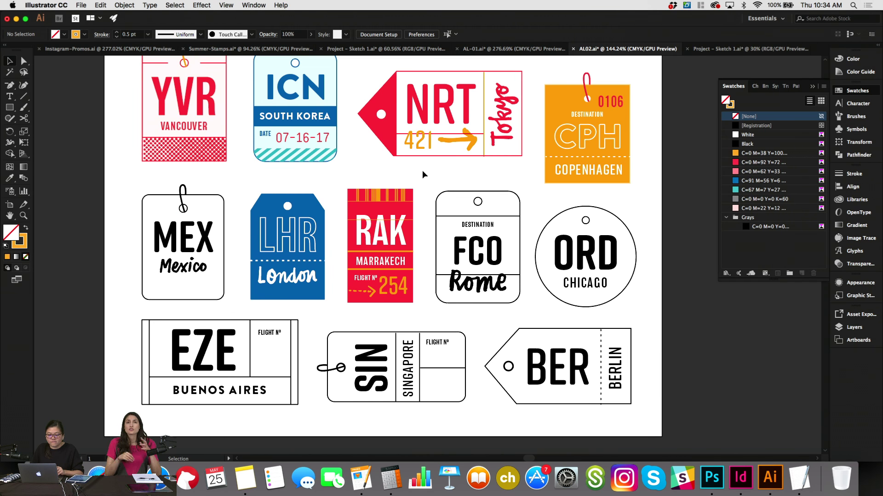
{"action": "key", "text": "shift+x"}
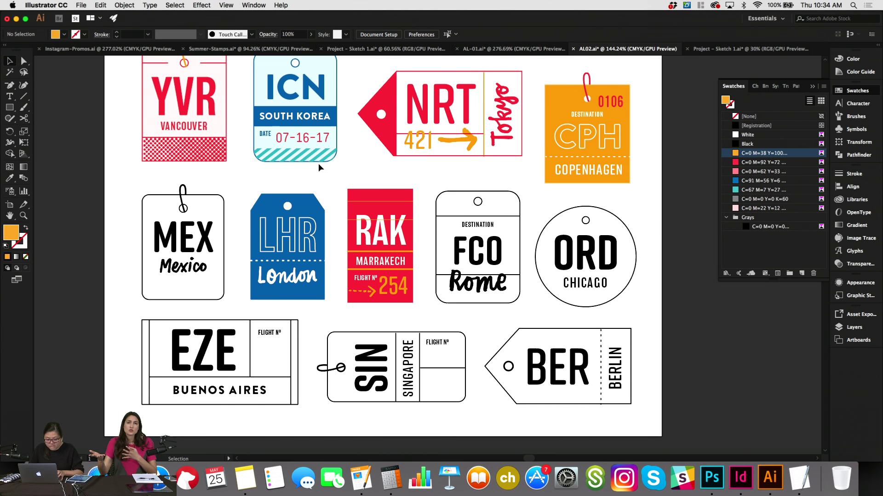
{"action": "scroll", "coordinate": [318, 163], "scroll_direction": "down", "scroll_amount": 3}
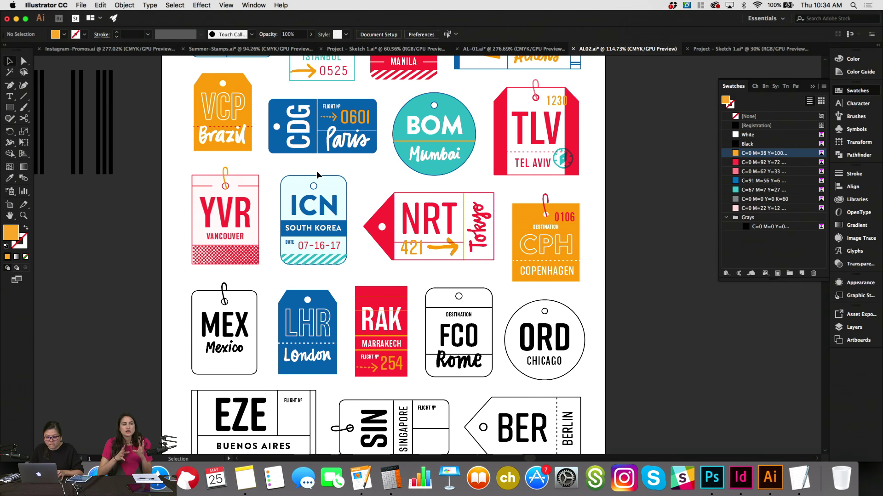
Copy the orange diagonal-striped strip from the artwork beside the artboard and paste it just above the RAK tag.
{"action": "left_click", "coordinate": [413, 82]}
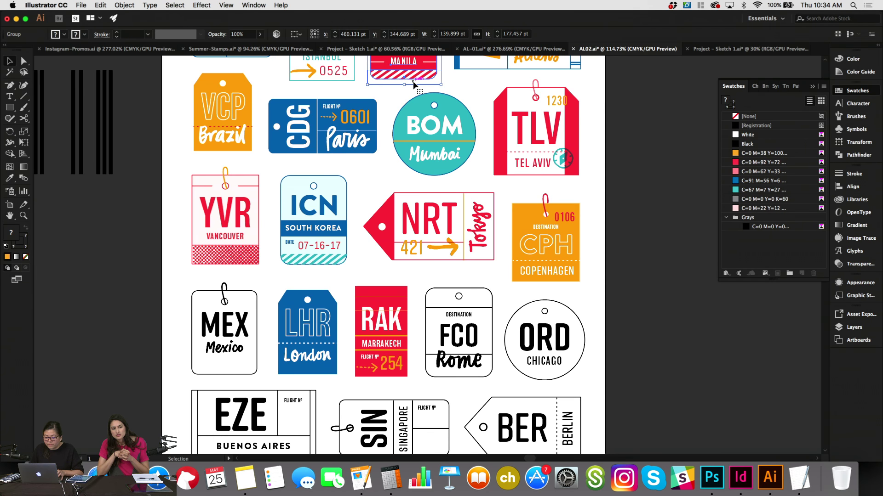
{"action": "scroll", "coordinate": [390, 189], "scroll_direction": "down", "scroll_amount": 3}
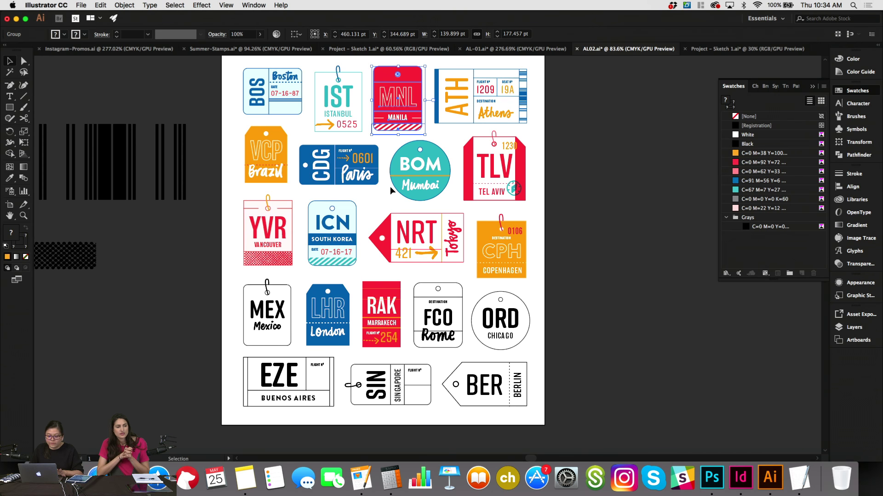
{"action": "scroll", "coordinate": [390, 186], "scroll_direction": "up", "scroll_amount": 2}
{"action": "scroll", "coordinate": [390, 186], "scroll_direction": "left", "scroll_amount": 10}
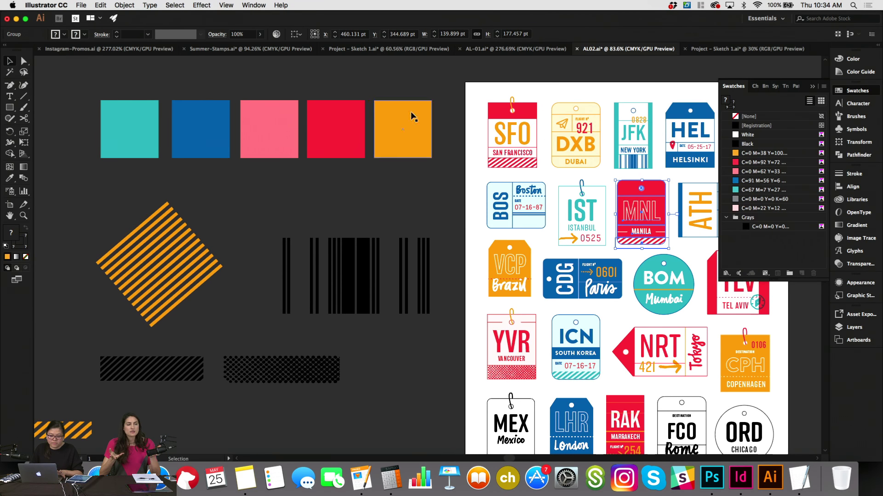
{"action": "left_click", "coordinate": [316, 201]}
{"action": "scroll", "coordinate": [325, 348], "scroll_direction": "down", "scroll_amount": 3}
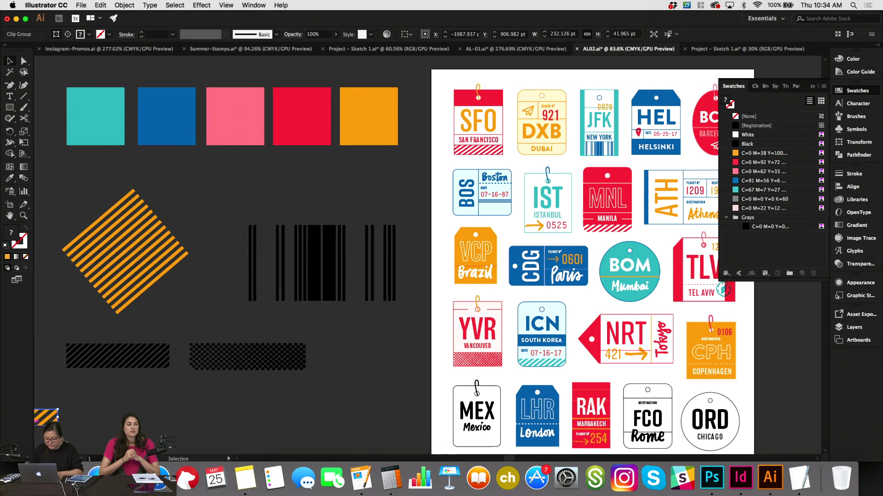
{"action": "scroll", "coordinate": [325, 348], "scroll_direction": "right", "scroll_amount": 5}
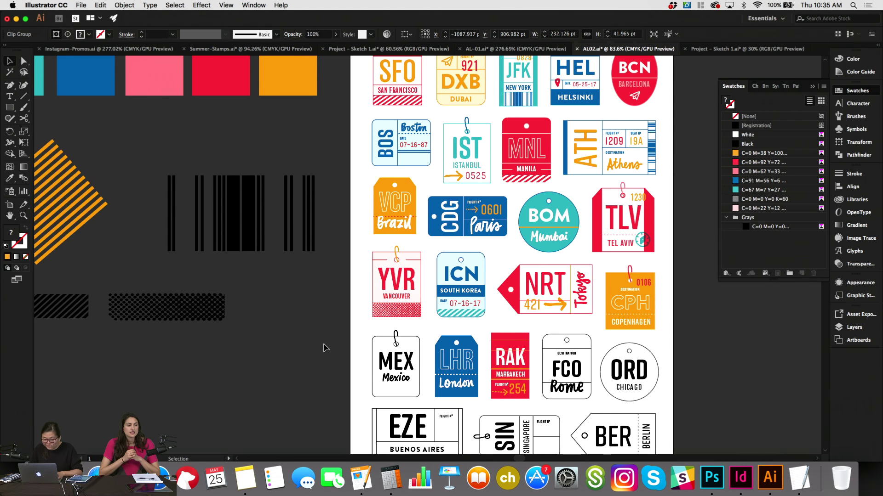
{"action": "scroll", "coordinate": [381, 355], "scroll_direction": "up", "scroll_amount": 5}
{"action": "scroll", "coordinate": [398, 348], "scroll_direction": "right", "scroll_amount": 3}
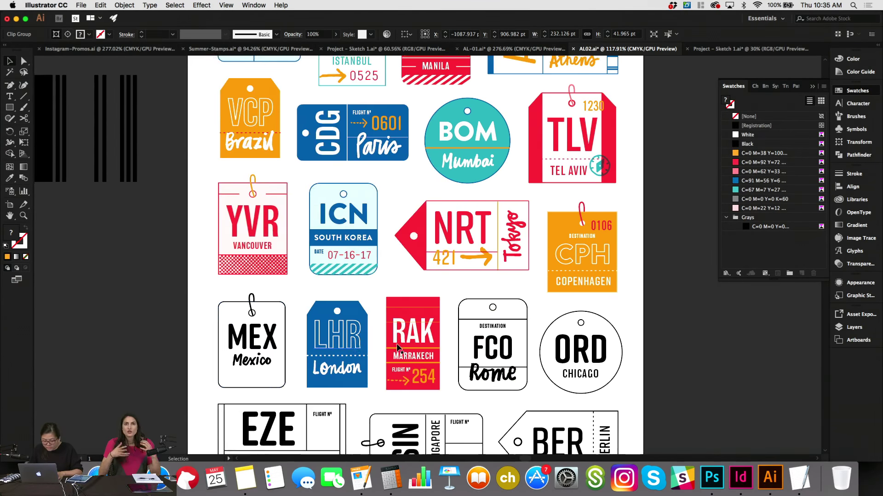
{"action": "scroll", "coordinate": [460, 366], "scroll_direction": "up", "scroll_amount": 5}
{"action": "key", "text": "super+v"}
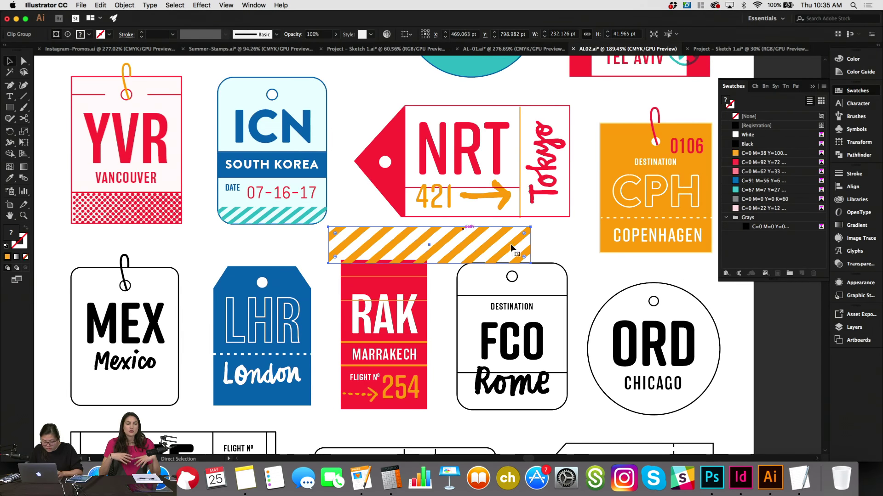
Scale the orange striped strip to about 98 pt wide and 19 pt tall so it spans the upper edge of the RAK tag.
{"action": "left_click_drag", "start_coordinate": [530, 245], "coordinate": [408, 271]}
{"action": "key", "text": "super+equal"}
{"action": "key", "text": "super+equal"}
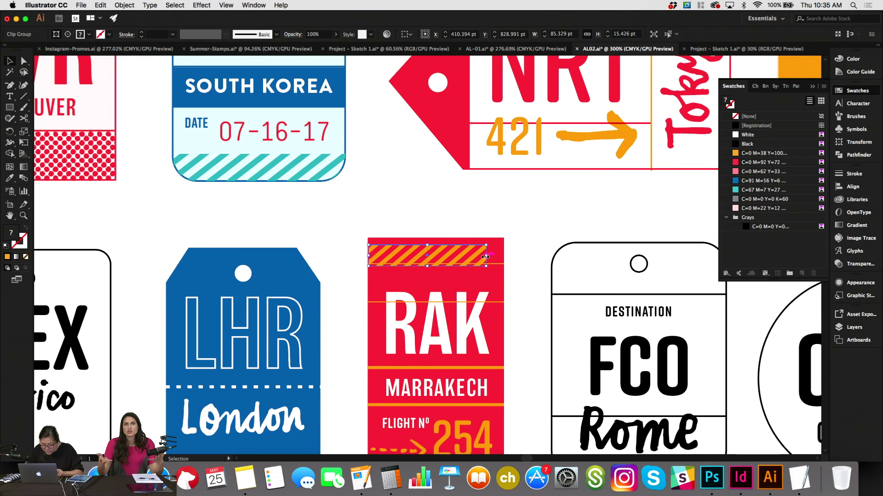
{"action": "left_click_drag", "start_coordinate": [486, 257], "coordinate": [505, 256]}
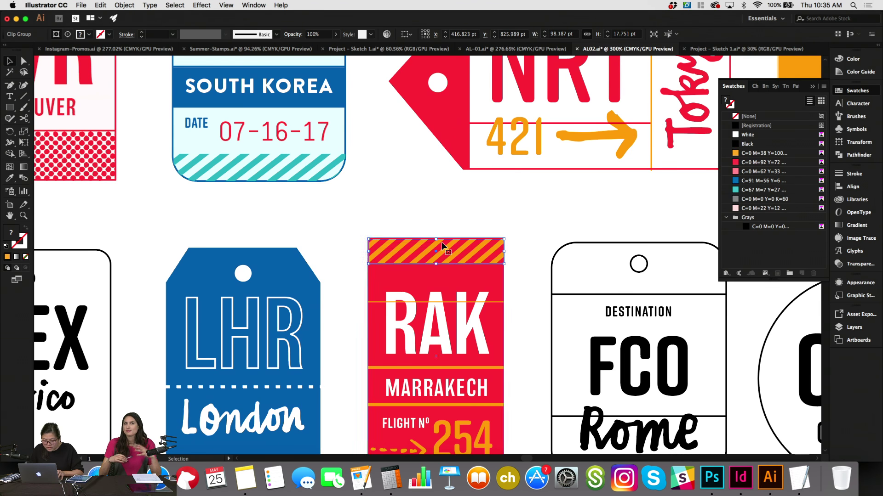
{"action": "mouse_move", "coordinate": [436, 239]}
{"action": "left_mouse_down"}
{"action": "mouse_move", "coordinate": [437, 143]}
{"action": "mouse_move", "coordinate": [437, 239]}
{"action": "left_mouse_up"}
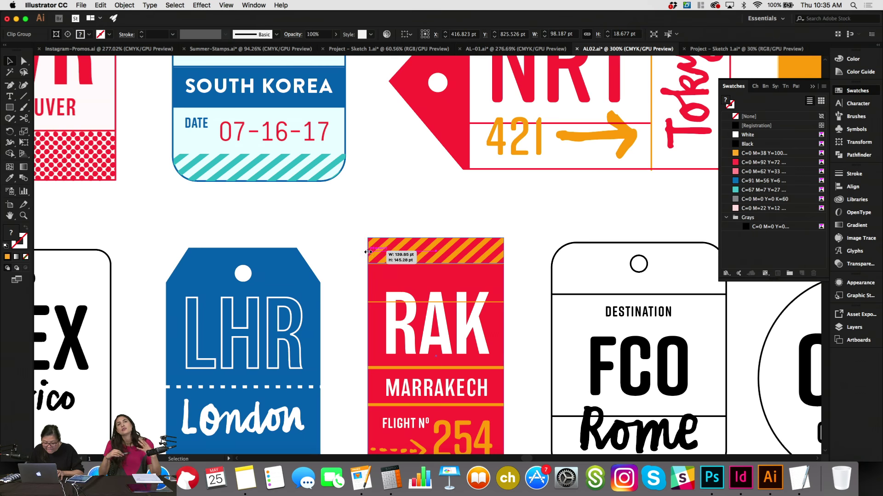
{"action": "left_click", "coordinate": [494, 225]}
{"action": "key", "text": "super+0"}
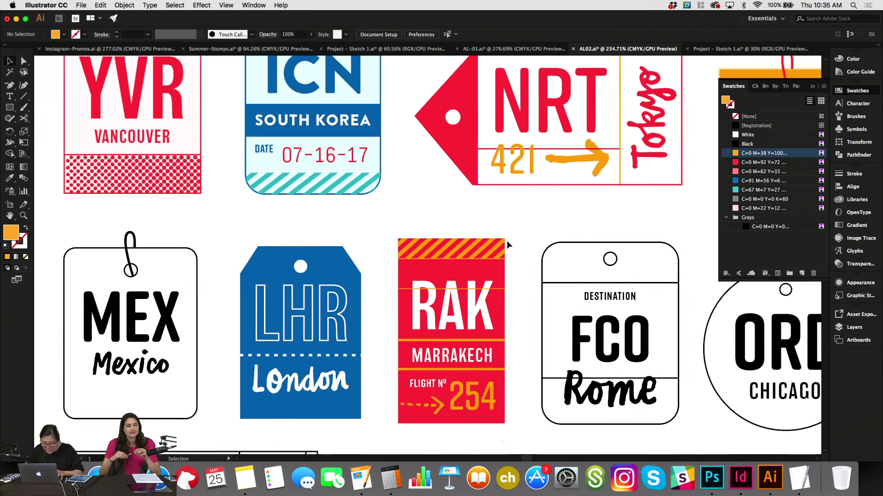
Give the ORD Chicago circle the pale pink fill and red outline sampled from the YVR Vancouver tag.
{"action": "scroll", "coordinate": [507, 241], "scroll_direction": "down", "scroll_amount": 3}
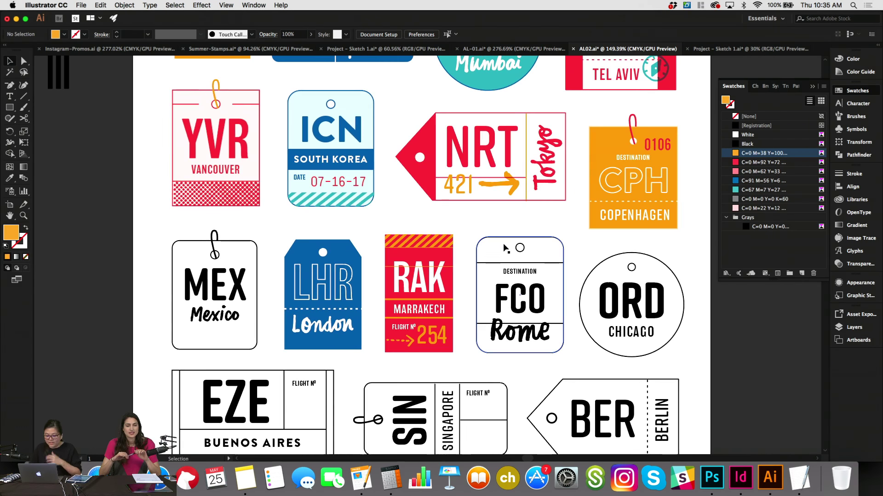
{"action": "scroll", "coordinate": [506, 250], "scroll_direction": "down", "scroll_amount": 3}
{"action": "scroll", "coordinate": [503, 248], "scroll_direction": "up", "scroll_amount": 2}
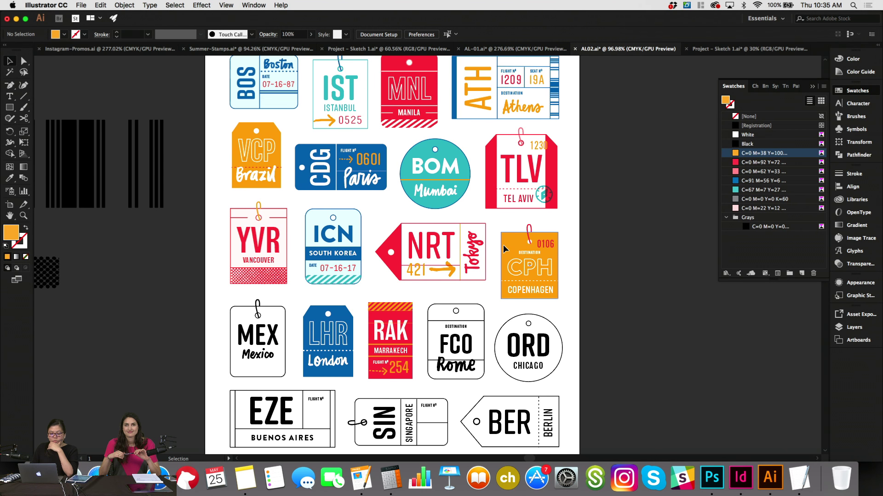
{"action": "scroll", "coordinate": [545, 314], "scroll_direction": "down", "scroll_amount": 1}
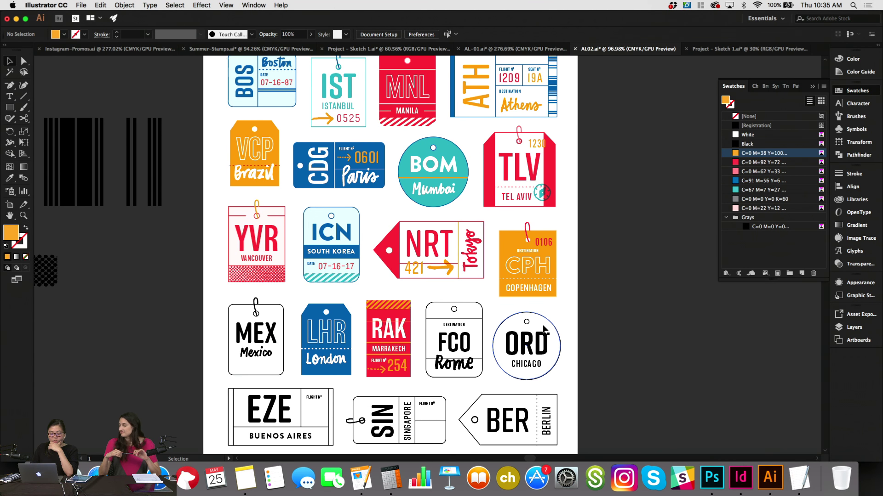
{"action": "left_click", "coordinate": [547, 324]}
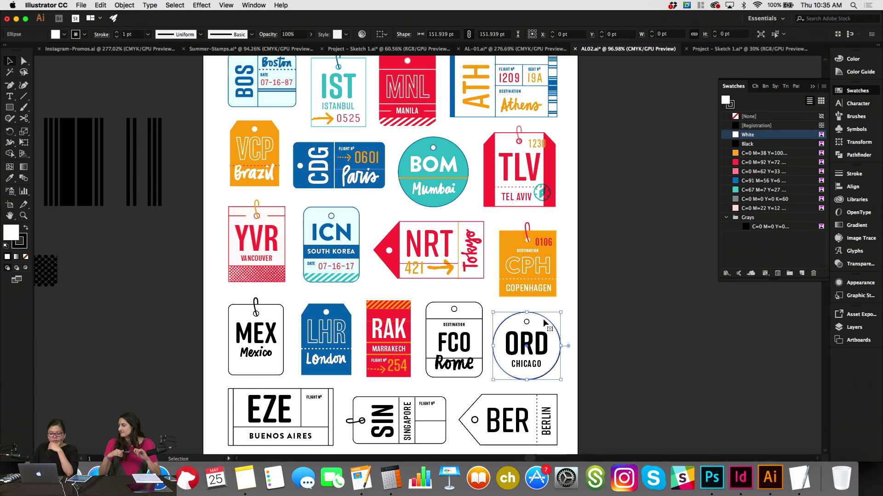
{"action": "left_click", "coordinate": [8, 179]}
{"action": "left_click", "coordinate": [281, 207]}
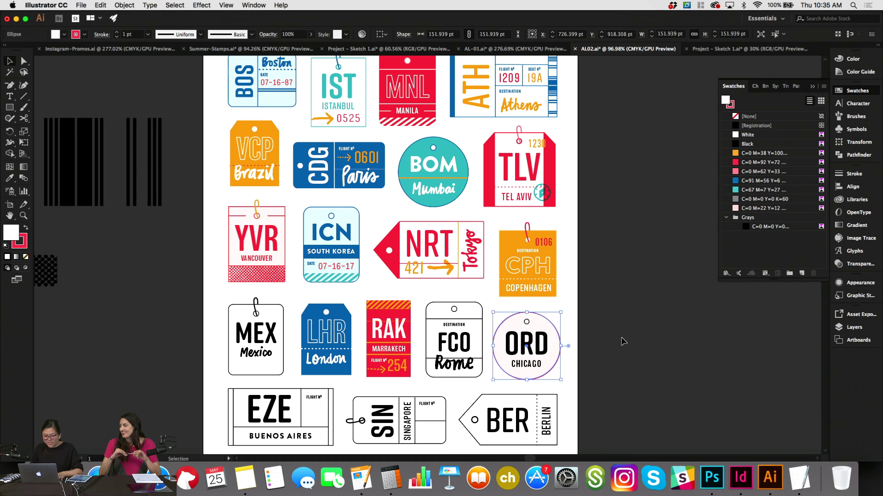
Fill the ORD lettering on the Chicago tag with the red C=0 M=92 Y=72 swatch.
{"action": "key", "text": "v"}
{"action": "left_click", "coordinate": [526, 344]}
{"action": "left_click", "coordinate": [763, 161]}
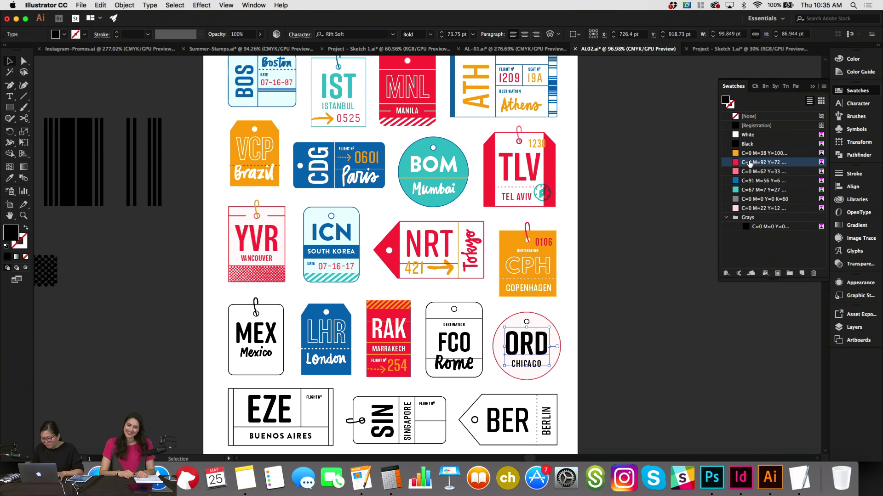
{"action": "left_click", "coordinate": [566, 354]}
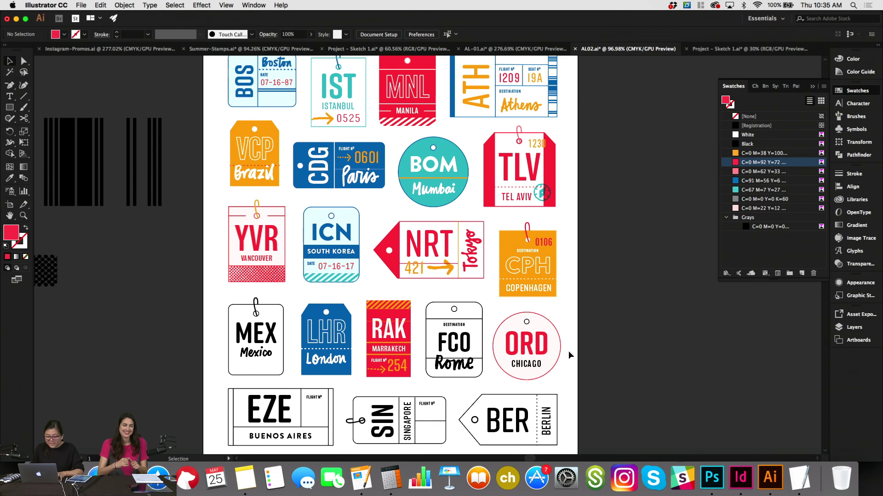
Outline the hole of the ORD tag with the red C=0 M=92 Y=72 swatch after trying orange and white outlines.
{"action": "left_click", "coordinate": [526, 322]}
{"action": "left_click", "coordinate": [732, 104]}
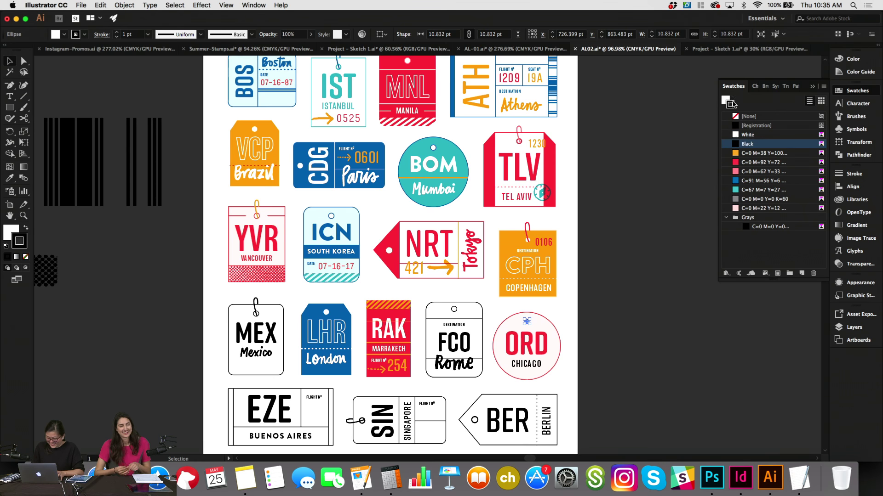
{"action": "left_click", "coordinate": [741, 155]}
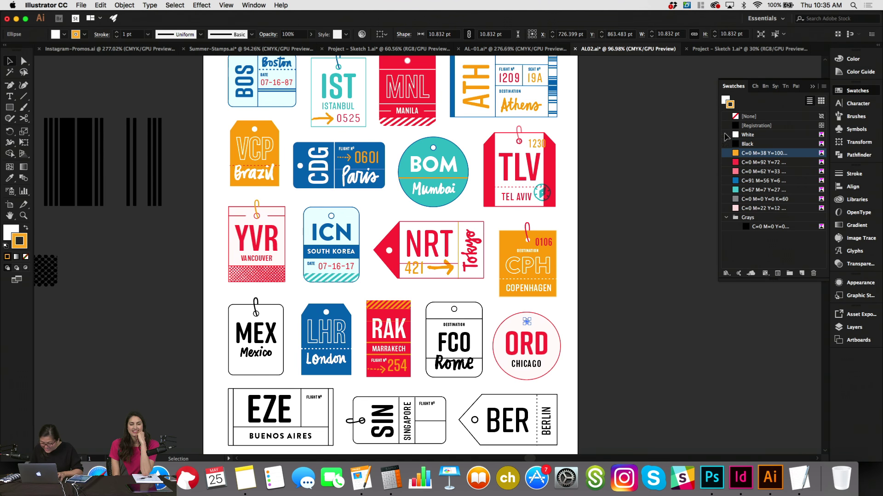
{"action": "left_click", "coordinate": [739, 135]}
{"action": "left_click", "coordinate": [620, 299]}
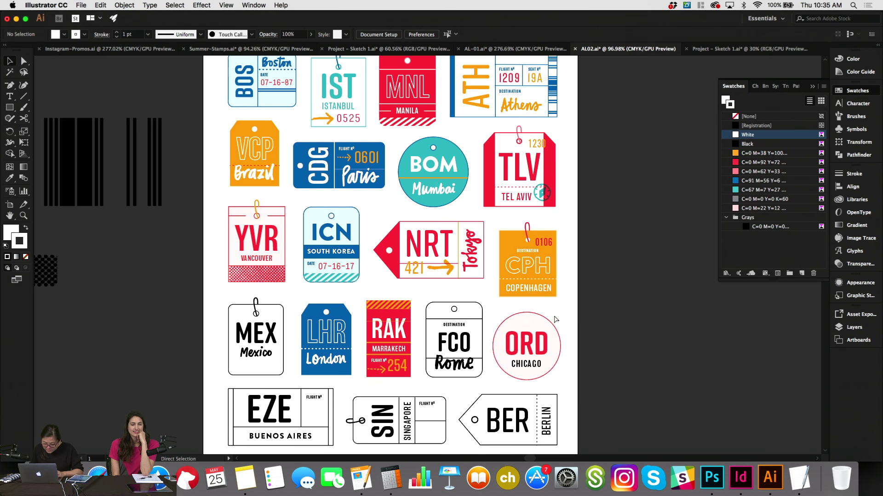
{"action": "key", "text": "super+z"}
{"action": "key", "text": "super+z"}
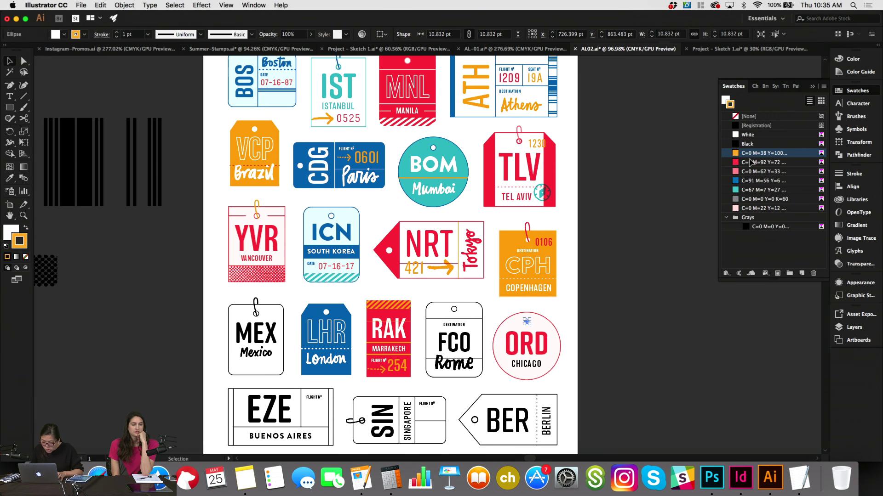
{"action": "left_click", "coordinate": [749, 162]}
{"action": "left_click", "coordinate": [655, 301]}
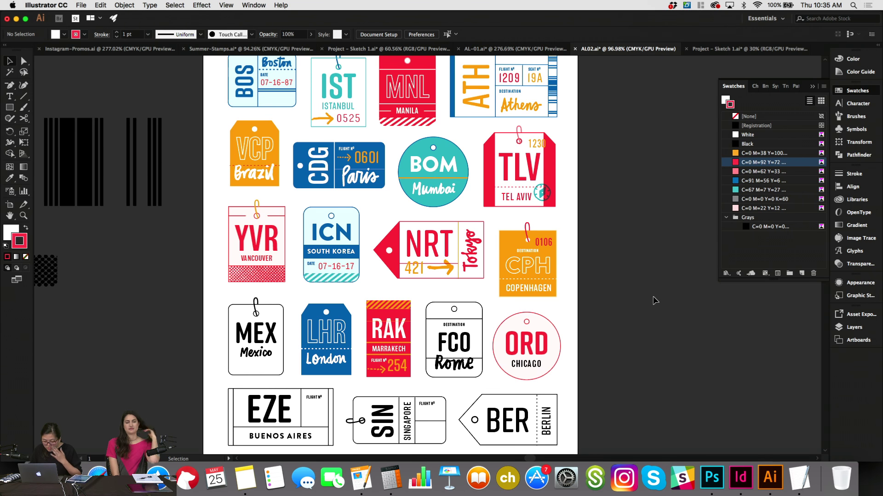
Copy the teal compass from the TLV Tel Aviv tag onto the ORD tag beside the CHICAGO text.
{"action": "scroll", "coordinate": [652, 299], "scroll_direction": "up", "scroll_amount": 3}
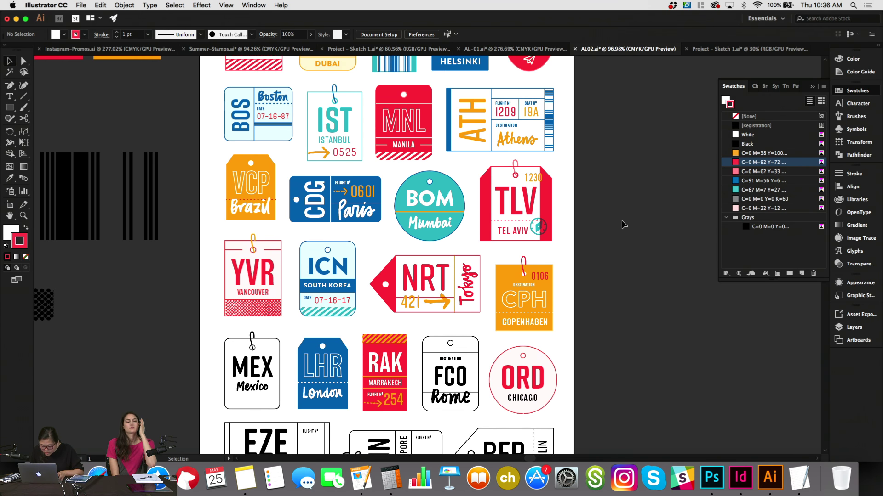
{"action": "scroll", "coordinate": [616, 216], "scroll_direction": "up", "scroll_amount": 1}
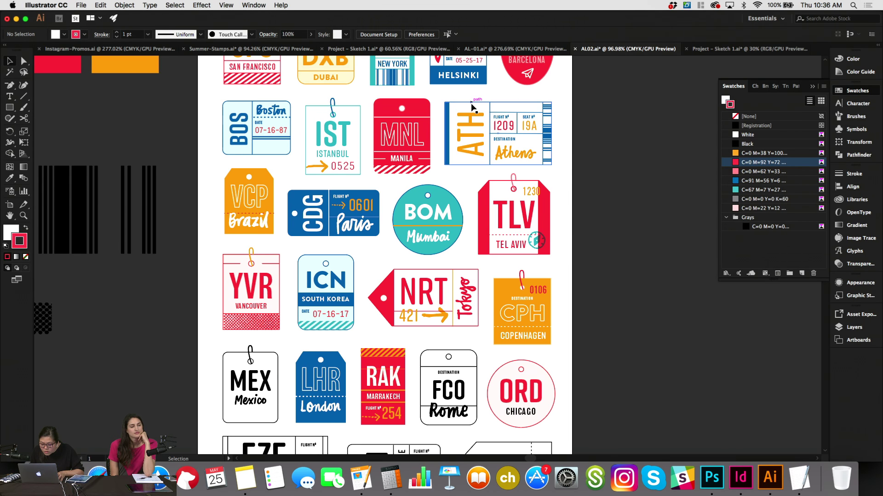
{"action": "left_click", "coordinate": [542, 243]}
{"action": "scroll", "coordinate": [542, 244], "scroll_direction": "down", "scroll_amount": 1}
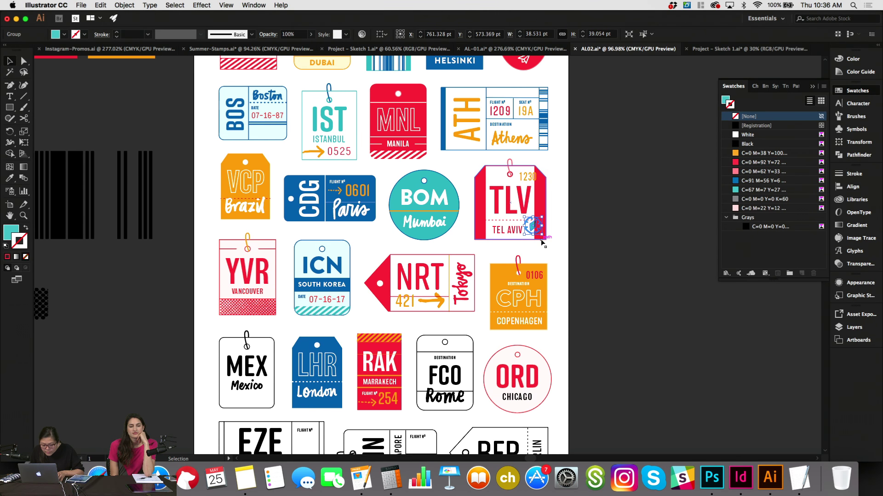
{"action": "left_click_drag", "start_coordinate": [539, 235], "coordinate": [516, 401]}
Shift the CHICAGO text slightly left to make room for the compass on the ORD tag.
{"action": "key", "text": "super+shift+a"}
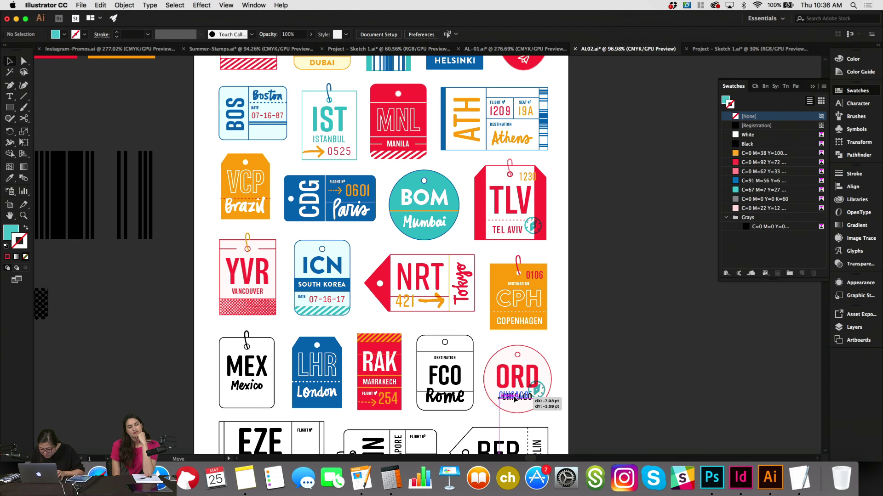
{"action": "key", "text": "super+equal"}
{"action": "key", "text": "super+equal"}
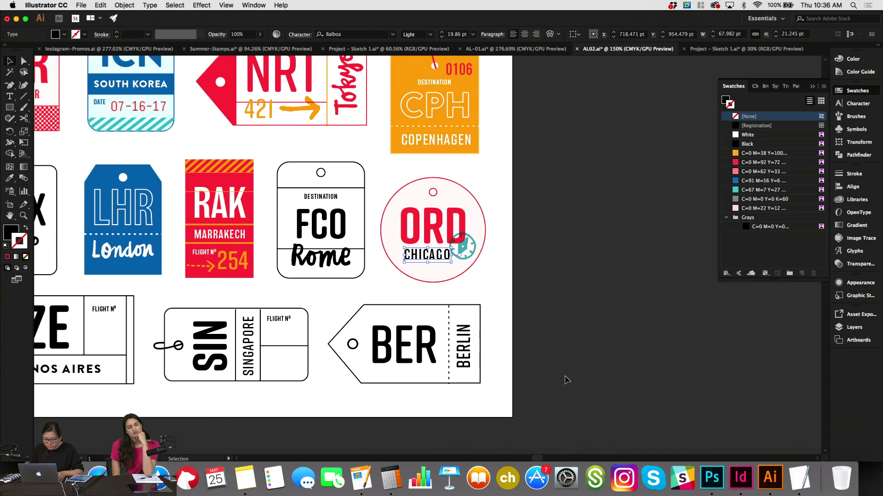
{"action": "left_click", "coordinate": [573, 333]}
Shrink the compass on the ORD tag to about 30 pt, fill it with the orange swatch and nudge it slightly up.
{"action": "left_click", "coordinate": [474, 260]}
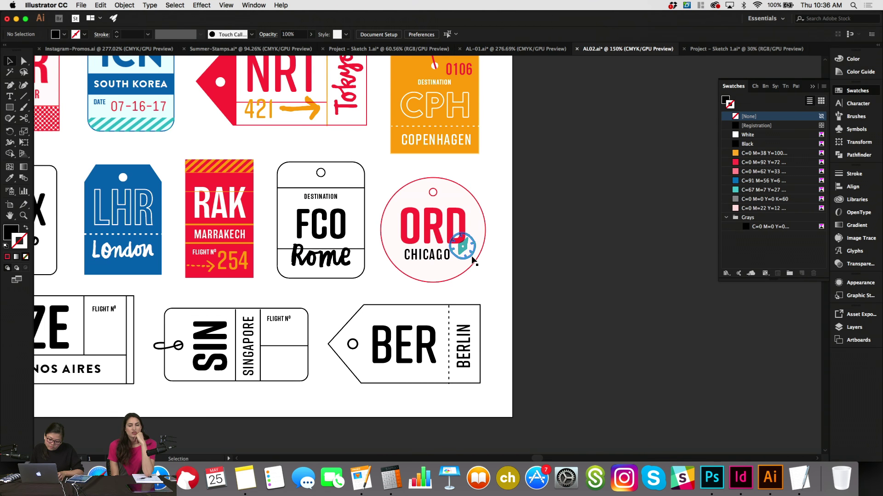
{"action": "mouse_move", "coordinate": [476, 261]}
{"action": "left_mouse_down"}
{"action": "mouse_move", "coordinate": [461, 251]}
{"action": "mouse_move", "coordinate": [465, 258]}
{"action": "left_mouse_up"}
{"action": "left_click", "coordinate": [742, 153]}
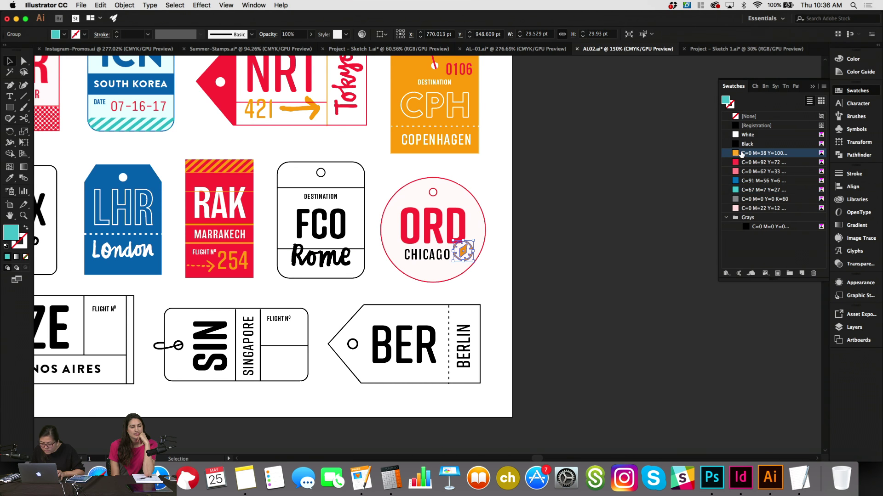
{"action": "left_click", "coordinate": [634, 217]}
{"action": "mouse_move", "coordinate": [468, 248]}
{"action": "left_mouse_down"}
{"action": "mouse_move", "coordinate": [460, 199]}
{"action": "mouse_move", "coordinate": [471, 251]}
{"action": "left_mouse_up"}
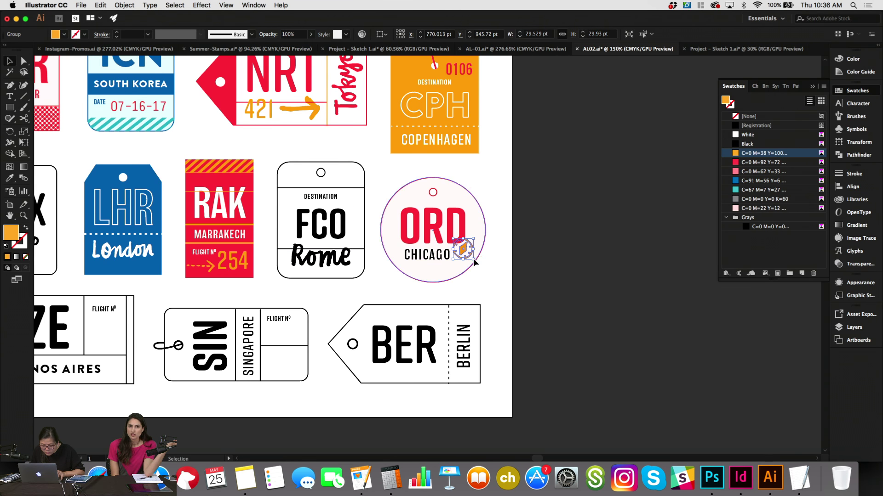
Nudge the CHICAGO text slightly up and left and fill it with the pink C=0 M=62 Y=33 swatch.
{"action": "left_click", "coordinate": [440, 255]}
{"action": "left_click_drag", "start_coordinate": [440, 256], "coordinate": [439, 255]}
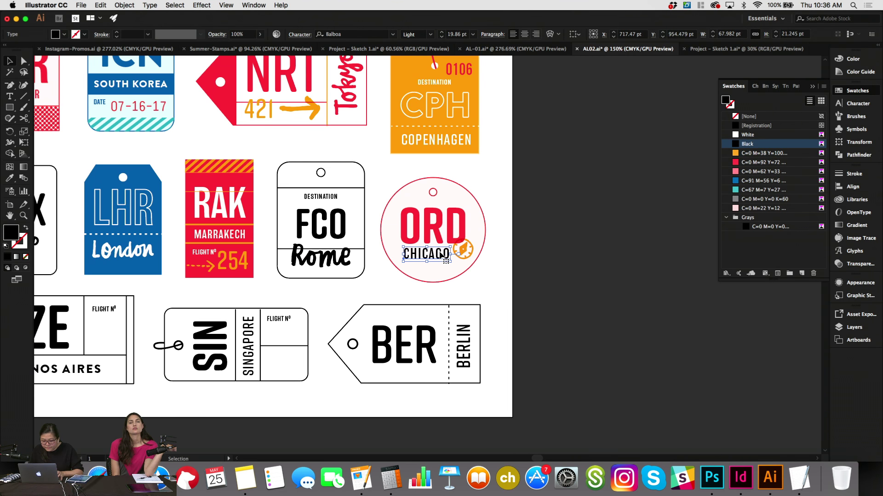
{"action": "left_click", "coordinate": [738, 163]}
{"action": "left_click", "coordinate": [737, 171]}
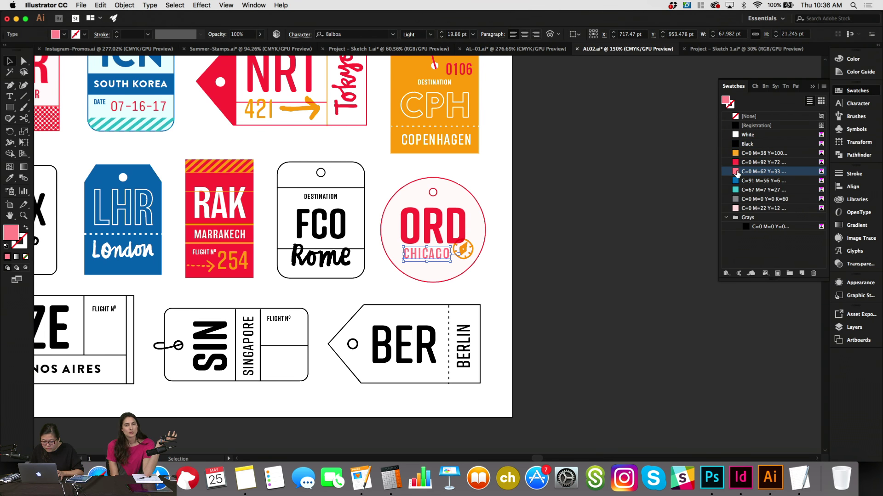
{"action": "left_click", "coordinate": [653, 186]}
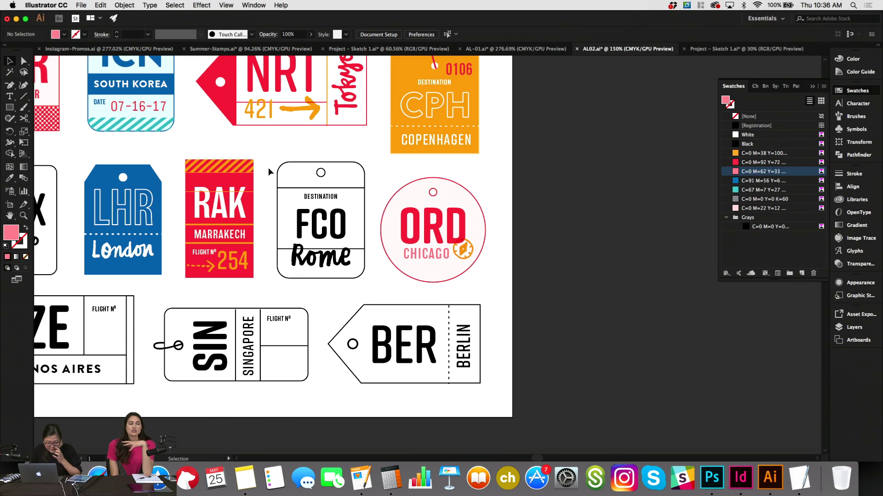
Draw a horizontal line about 65 pt long beneath the CHICAGO text on the ORD tag and give it a 2 pt stroke.
{"action": "key", "text": "backslash"}
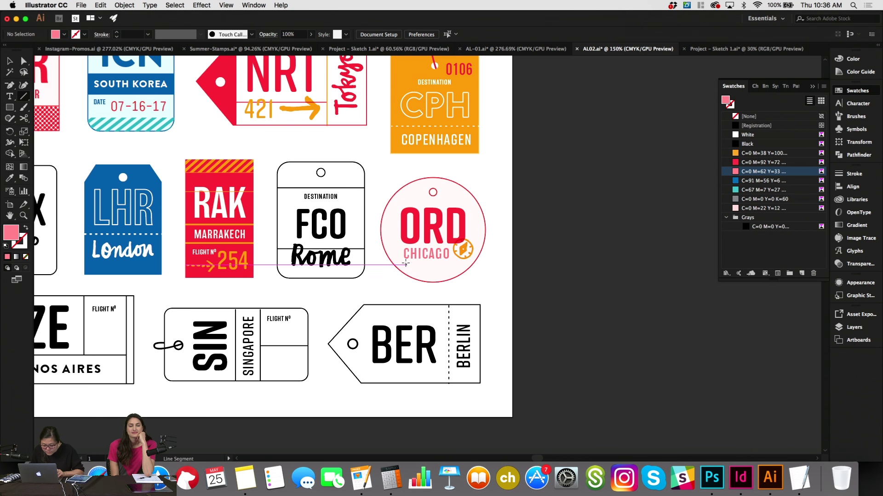
{"action": "left_click_drag", "start_coordinate": [404, 264], "coordinate": [448, 265]}
{"action": "left_click", "coordinate": [127, 34]}
{"action": "type", "text": "2"}
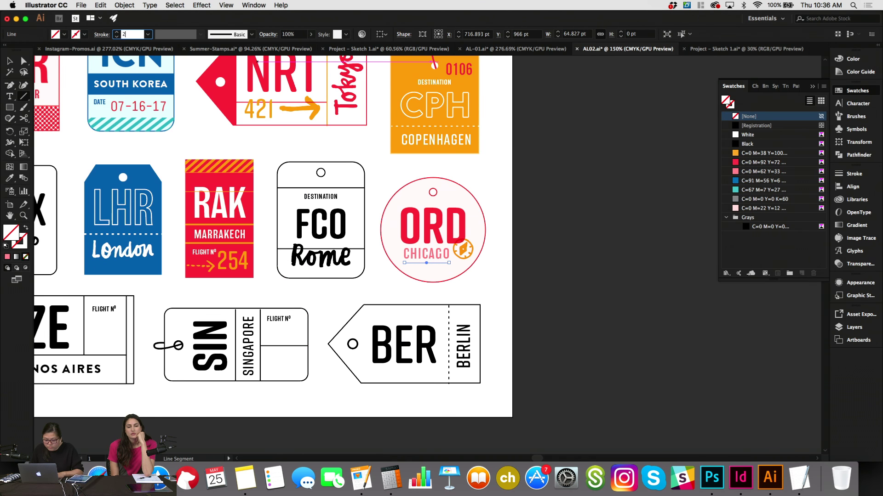
{"action": "key", "text": "Return"}
{"action": "key", "text": "v"}
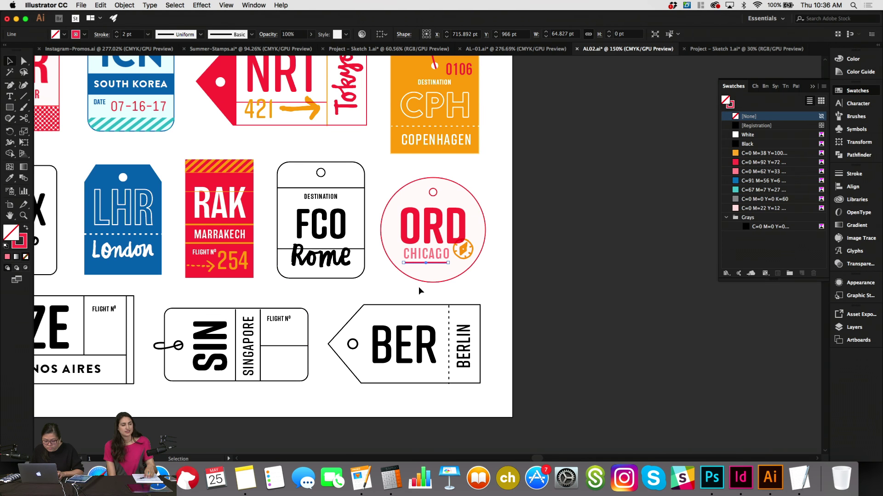
Adjust the length of the line beneath CHICAGO to about 66 pt to match the text width.
{"action": "left_click_drag", "start_coordinate": [449, 263], "coordinate": [453, 263]}
{"action": "left_click", "coordinate": [442, 260]}
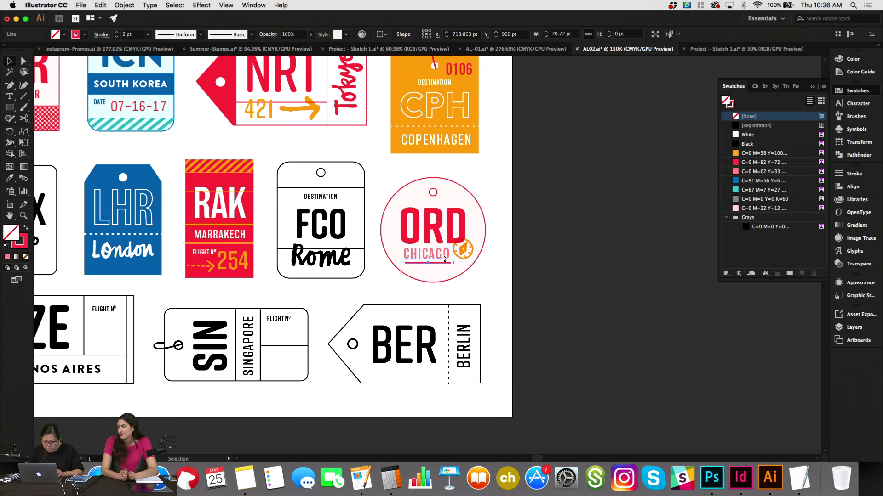
{"action": "key", "text": "super+shift+a"}
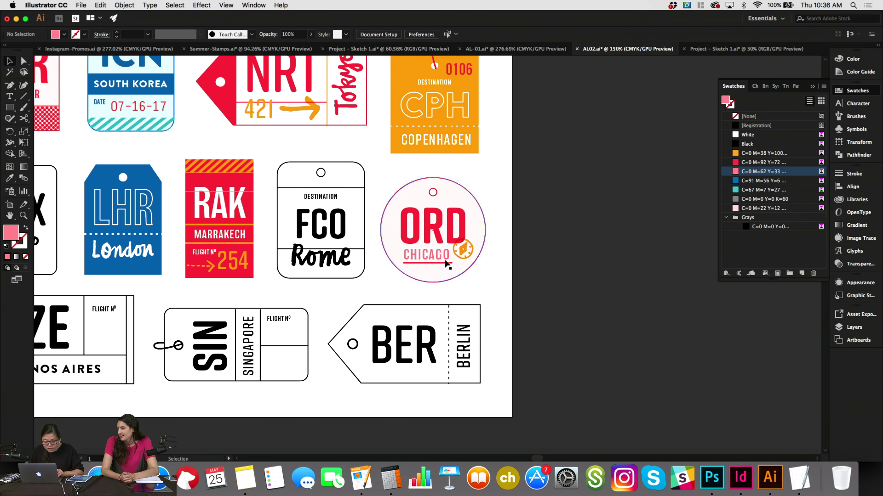
{"action": "left_click", "coordinate": [443, 262]}
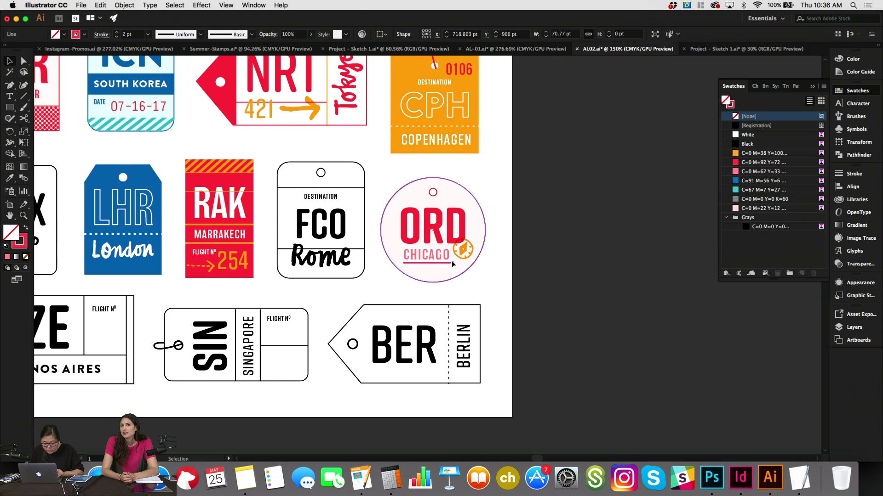
{"action": "left_click_drag", "start_coordinate": [452, 262], "coordinate": [449, 264]}
Fill the CHICAGO text with the red C=0 M=92 Y=72 swatch.
{"action": "left_click", "coordinate": [437, 255]}
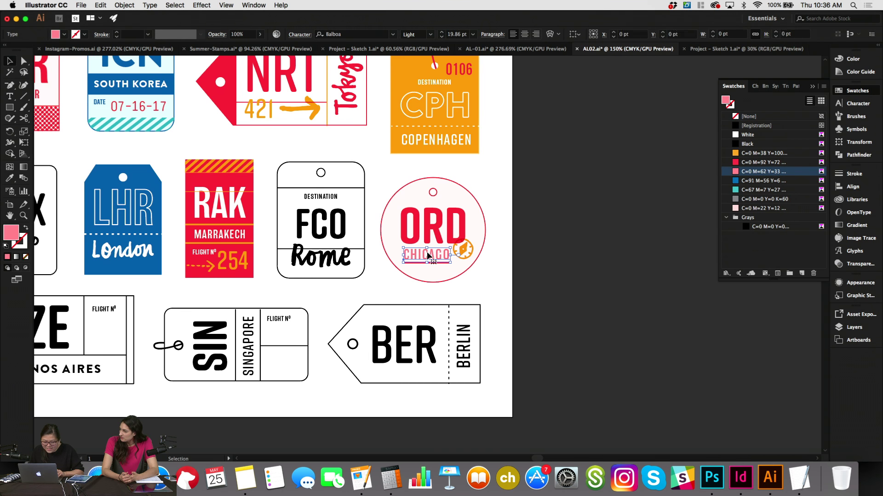
{"action": "left_click", "coordinate": [763, 162]}
{"action": "key", "text": "super+shift+a"}
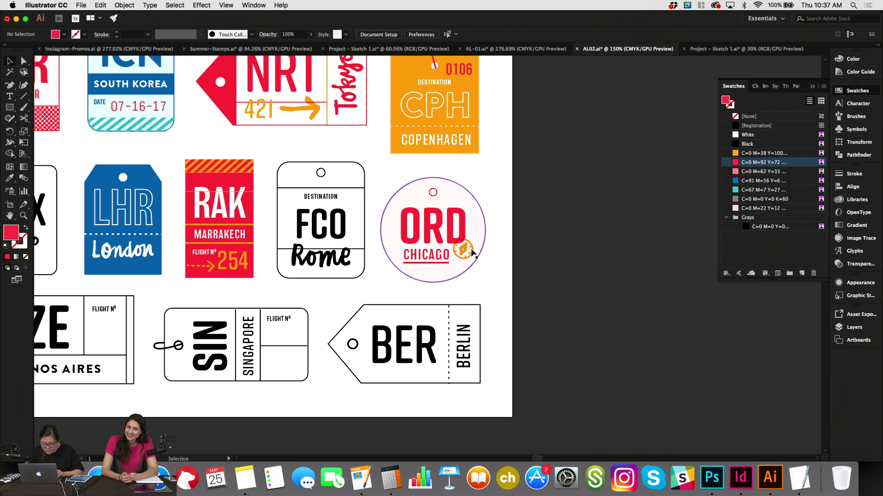
Move the CHICAGO text and its underline slightly down and duplicate the red line above the text.
{"action": "left_click", "coordinate": [446, 264]}
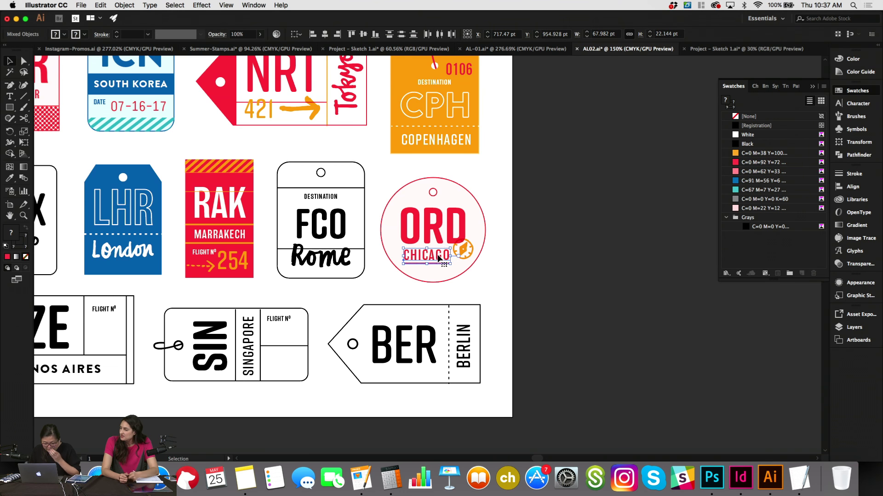
{"action": "left_click", "coordinate": [439, 259], "text": "shift"}
{"action": "key", "text": "super+shift+a"}
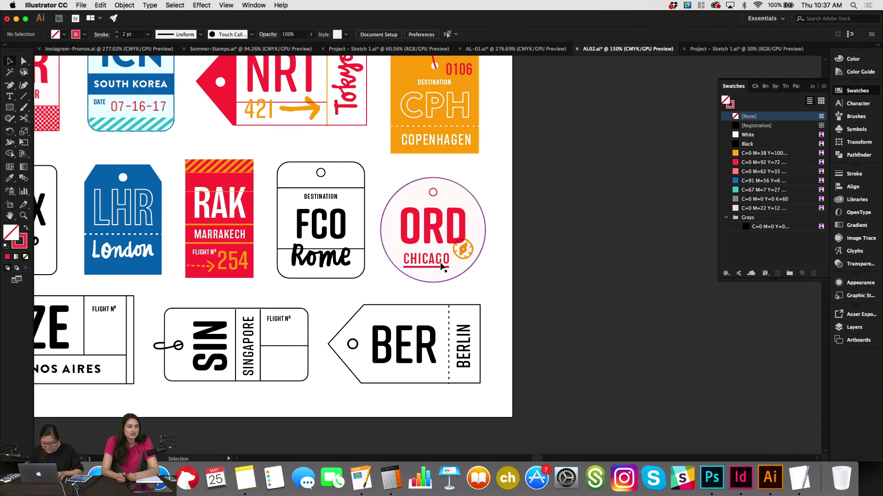
{"action": "left_click_drag", "start_coordinate": [441, 266], "coordinate": [442, 249]}
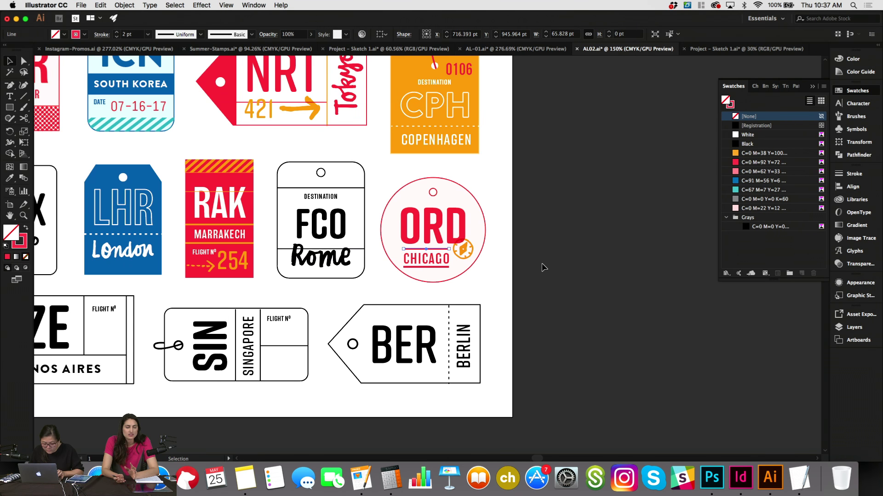
{"action": "key", "text": "Down"}
Select only the CHICAGO text with its two red lines and nudge them slightly up and left.
{"action": "left_click_drag", "start_coordinate": [377, 250], "coordinate": [439, 269]}
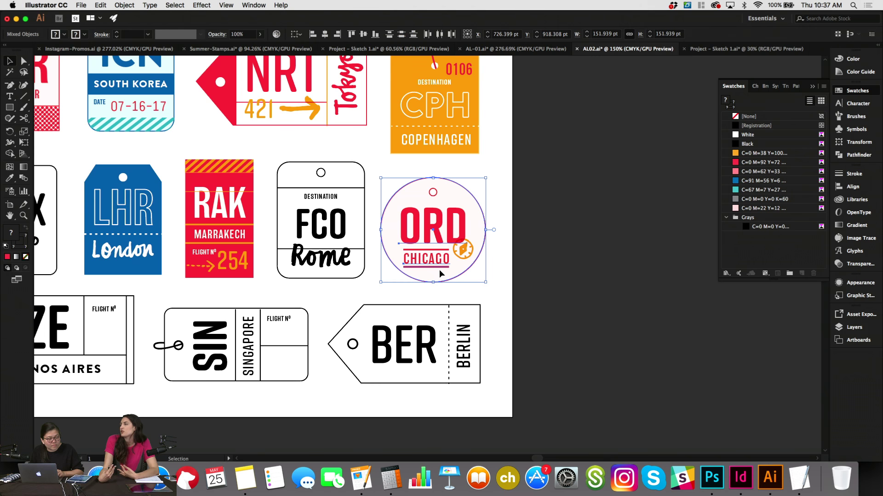
{"action": "left_click", "coordinate": [455, 195], "text": "shift"}
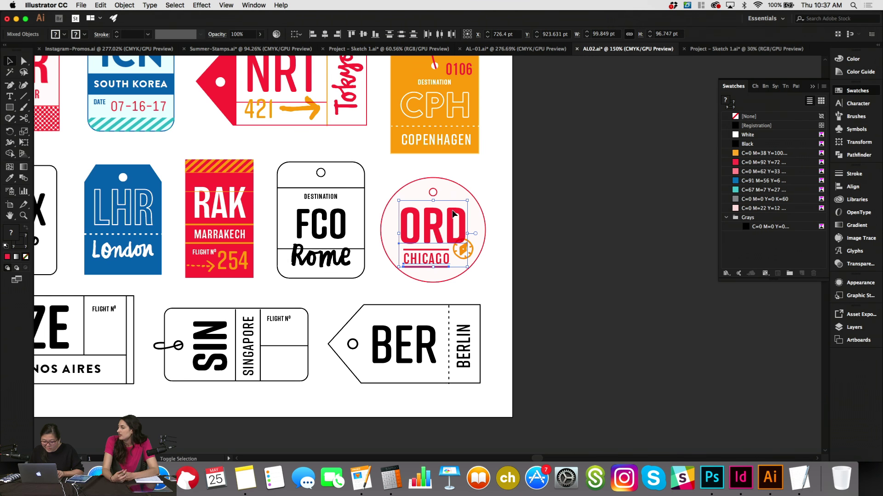
{"action": "left_click", "coordinate": [452, 212], "text": "shift"}
{"action": "left_click_drag", "start_coordinate": [444, 245], "coordinate": [438, 252]}
{"action": "key", "text": "Up"}
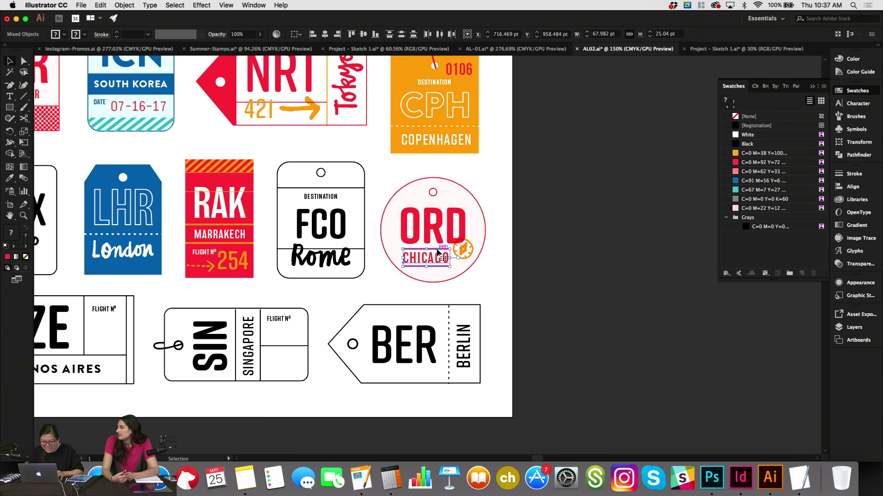
{"action": "left_click", "coordinate": [497, 267]}
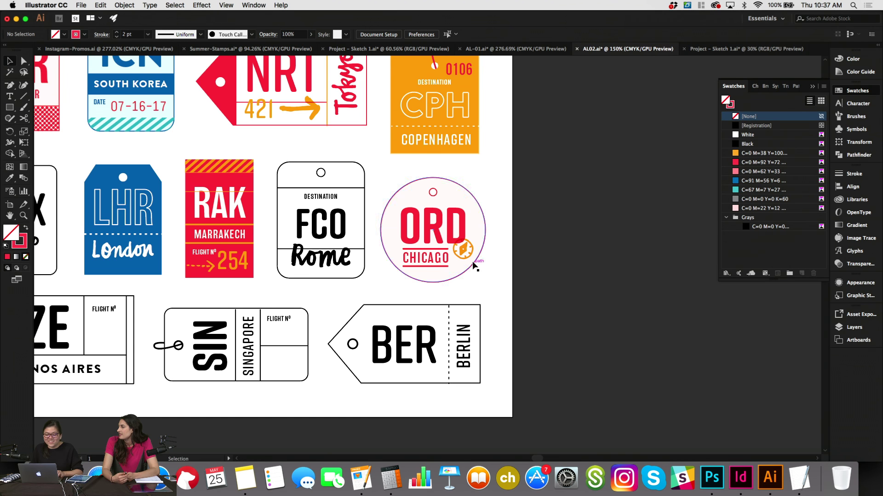
Rotate the orange compass slightly and reposition it beside the end of the CHICAGO text.
{"action": "left_click", "coordinate": [463, 250]}
{"action": "left_click_drag", "start_coordinate": [459, 260], "coordinate": [461, 264]}
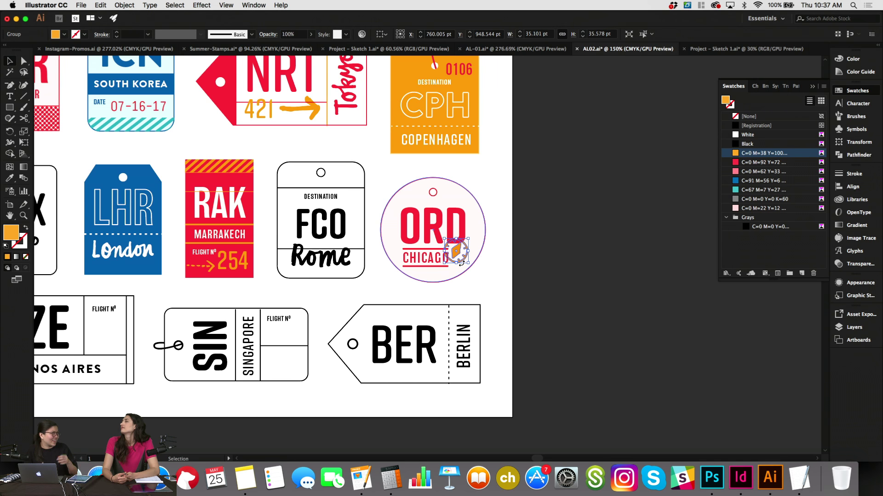
{"action": "left_click_drag", "start_coordinate": [461, 264], "coordinate": [476, 261]}
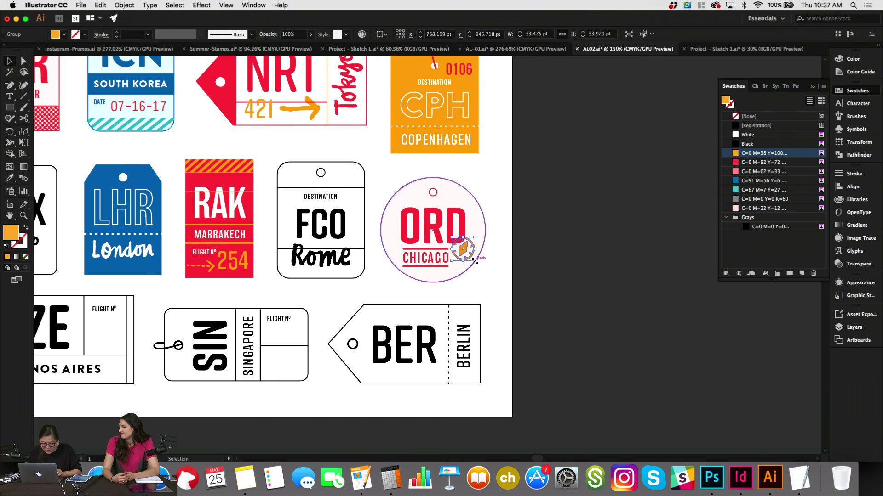
{"action": "left_click", "coordinate": [489, 278]}
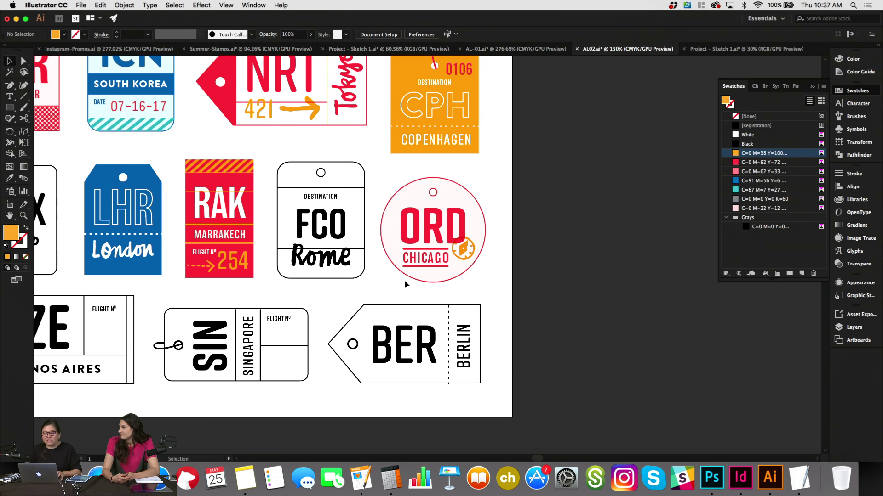
Remove the red line above CHICAGO and move the text with its underline left and up, closer to the ORD letters.
{"action": "left_click_drag", "start_coordinate": [404, 280], "coordinate": [489, 215]}
{"action": "left_click", "coordinate": [426, 257]}
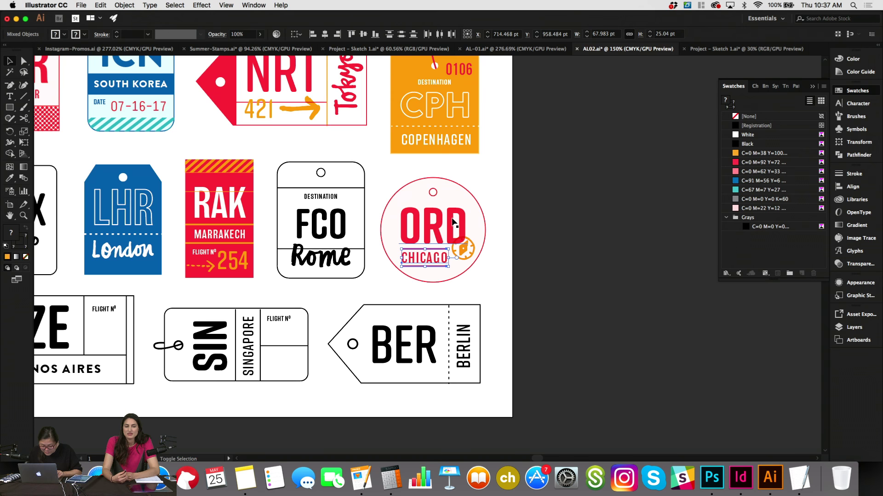
{"action": "key", "text": "shift+Up"}
{"action": "left_click", "coordinate": [481, 235]}
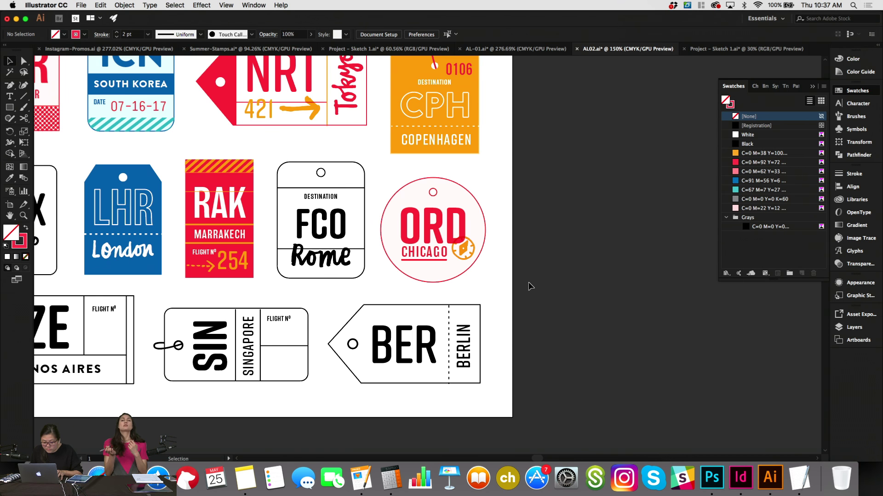
Nudge the CHICAGO text and its underline slightly right beneath the ORD letters.
{"action": "left_click", "coordinate": [450, 224]}
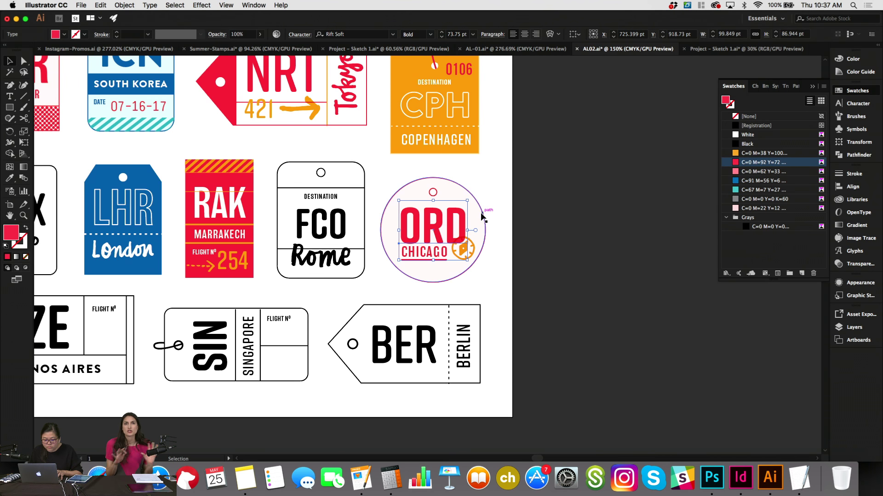
{"action": "left_click", "coordinate": [522, 209]}
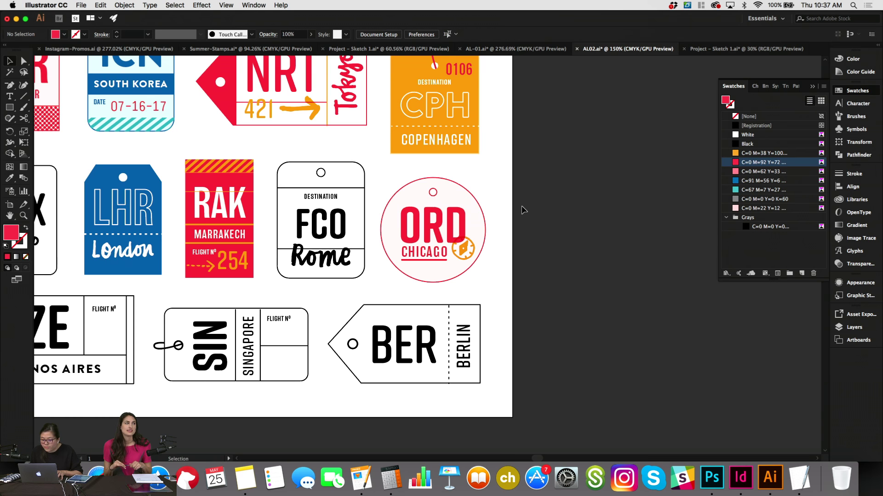
{"action": "left_click", "coordinate": [422, 261]}
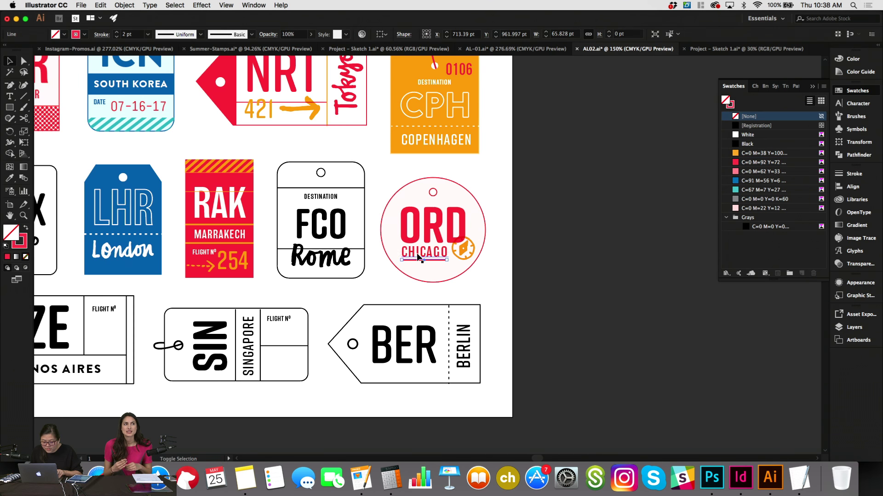
{"action": "left_click", "coordinate": [417, 255], "text": "shift"}
{"action": "left_click", "coordinate": [490, 290]}
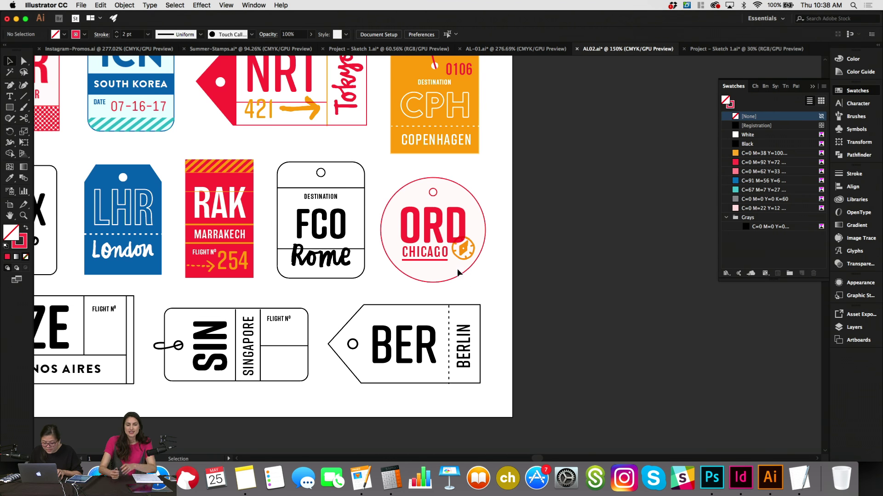
Copy the striped band from the RAK tag to the bottom of the LHR tag and widen it to about 111 pt.
{"action": "scroll", "coordinate": [470, 286], "scroll_direction": "down", "scroll_amount": 1}
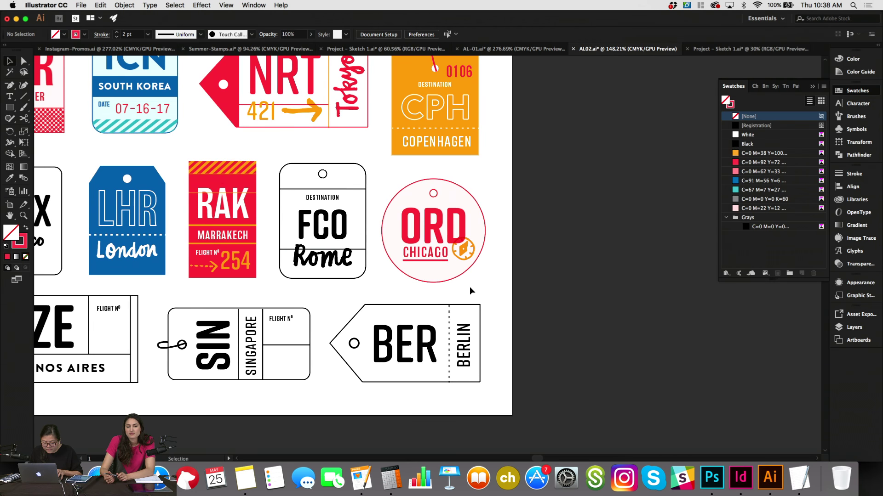
{"action": "scroll", "coordinate": [470, 286], "scroll_direction": "down", "scroll_amount": 5}
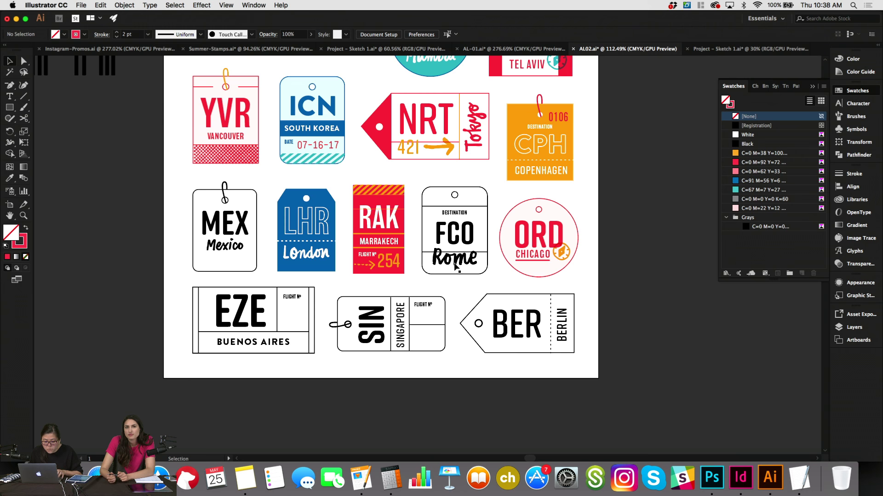
{"action": "left_click", "coordinate": [393, 193]}
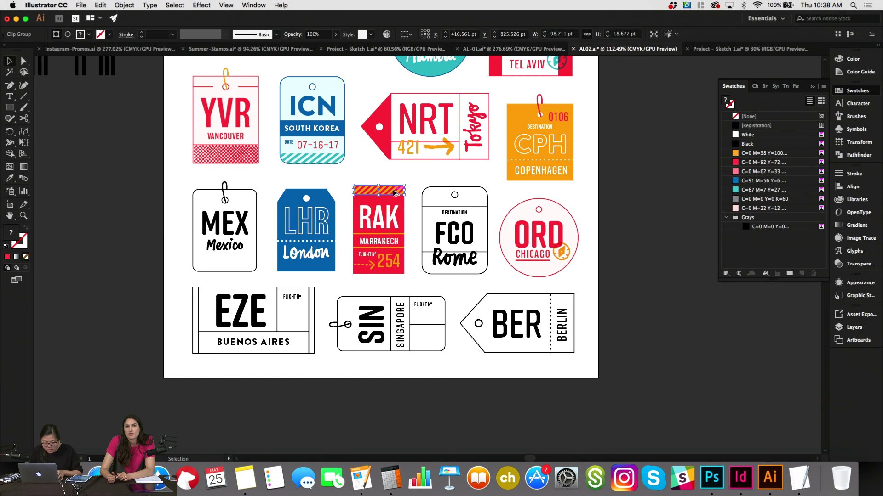
{"action": "left_click_drag", "start_coordinate": [394, 193], "coordinate": [336, 271]}
Recolor the stripes inside the LHR tag's clipped band with the teal C=67 M=7 Y=27 swatch.
{"action": "left_click", "coordinate": [740, 189]}
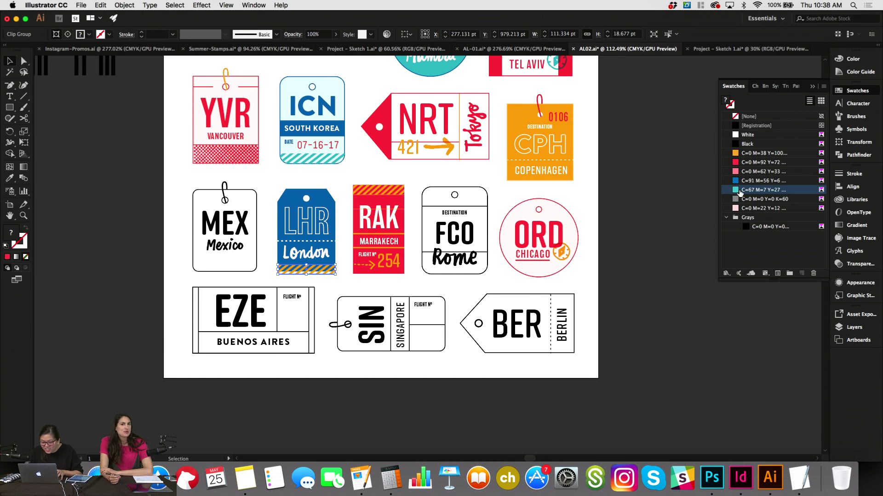
{"action": "left_click", "coordinate": [312, 275]}
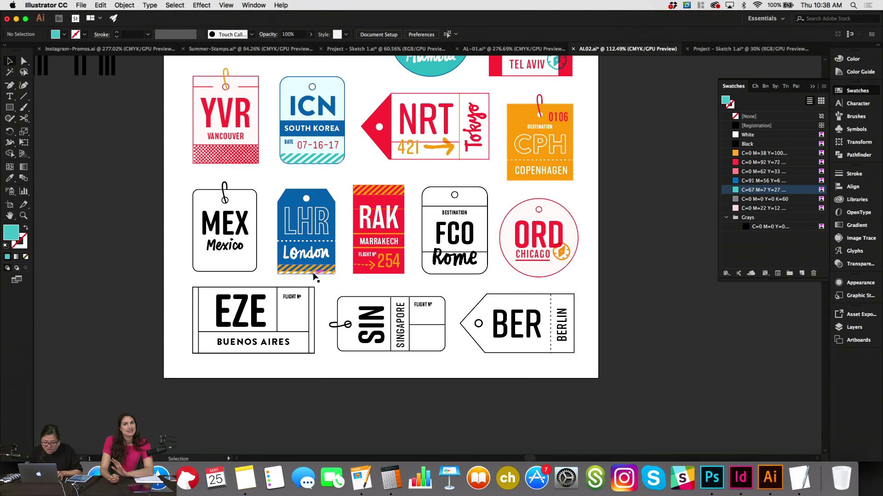
{"action": "double_click", "coordinate": [312, 274]}
{"action": "left_click", "coordinate": [310, 272]}
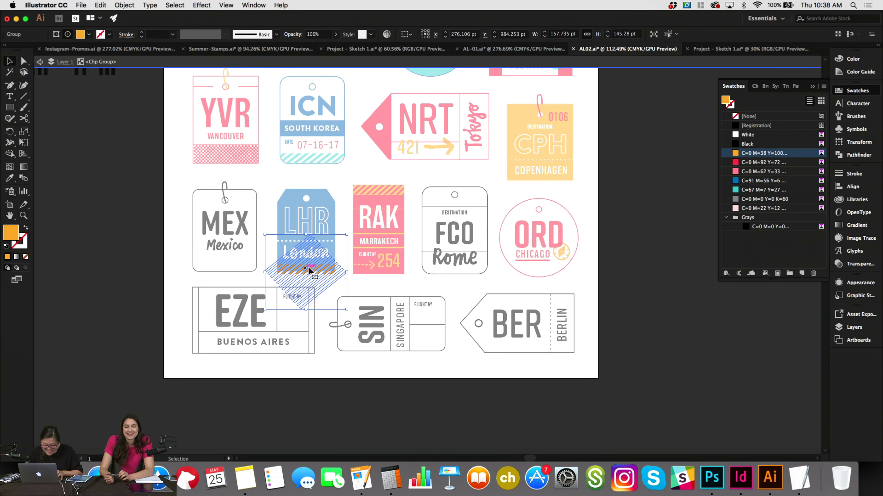
{"action": "left_click", "coordinate": [745, 190]}
{"action": "double_click", "coordinate": [648, 259]}
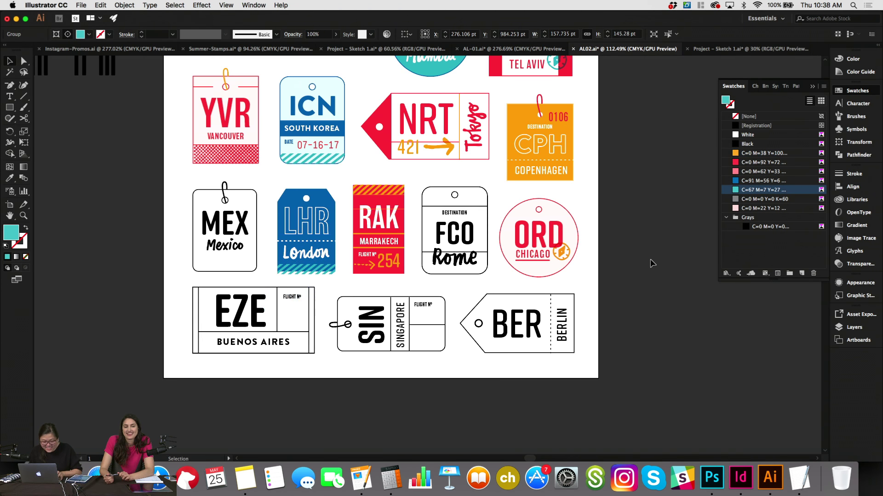
Trim the teal striped band at the base of the LHR tag so it lines up with the tag's bottom edge.
{"action": "left_click", "coordinate": [317, 270]}
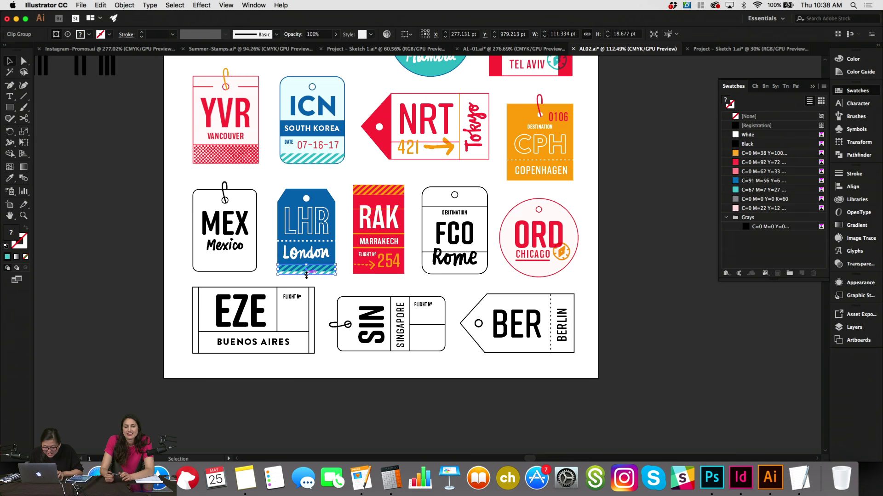
{"action": "left_click", "coordinate": [321, 283]}
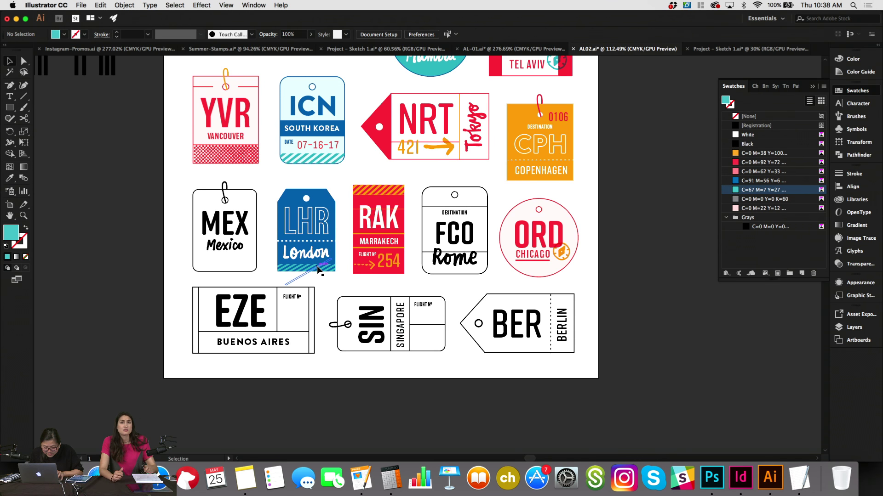
{"action": "key", "text": "super+equal"}
{"action": "key", "text": "super+equal"}
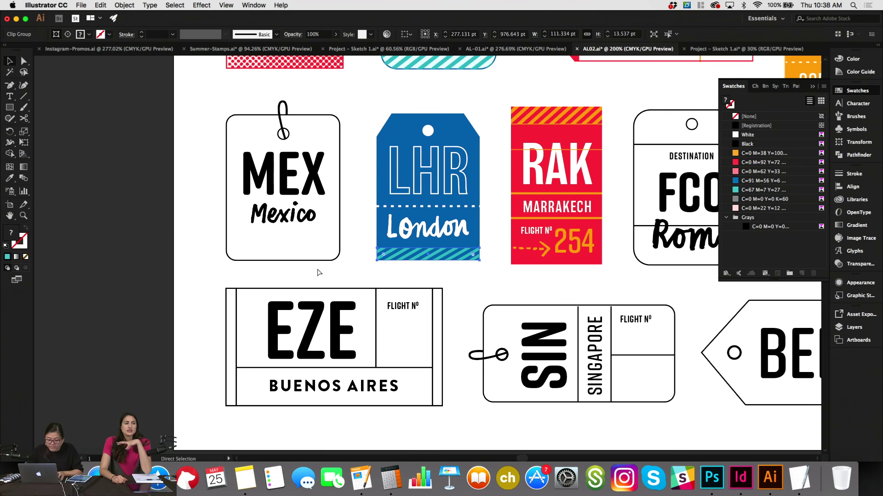
{"action": "left_click", "coordinate": [307, 265]}
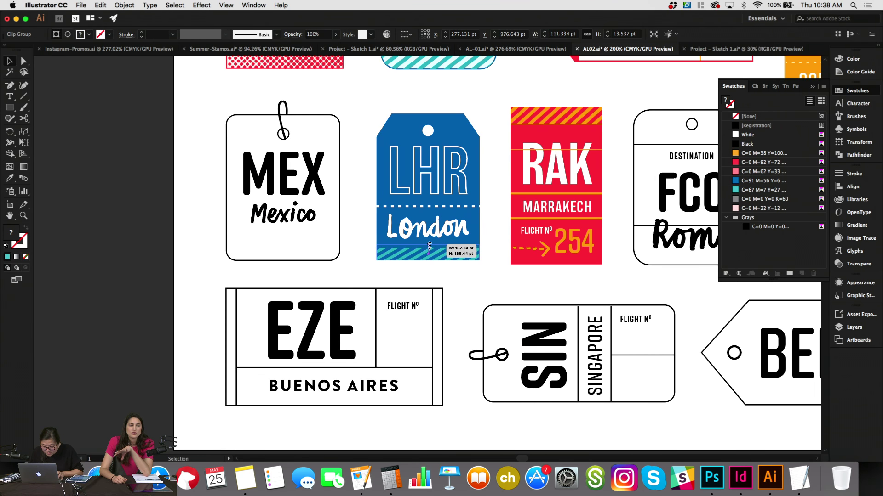
{"action": "left_click", "coordinate": [447, 269]}
Swap the RAK and FCO tags in their row, placing FCO beside LHR and RAK beside ORD.
{"action": "scroll", "coordinate": [449, 269], "scroll_direction": "down", "scroll_amount": 2}
{"action": "scroll", "coordinate": [448, 269], "scroll_direction": "right", "scroll_amount": 5}
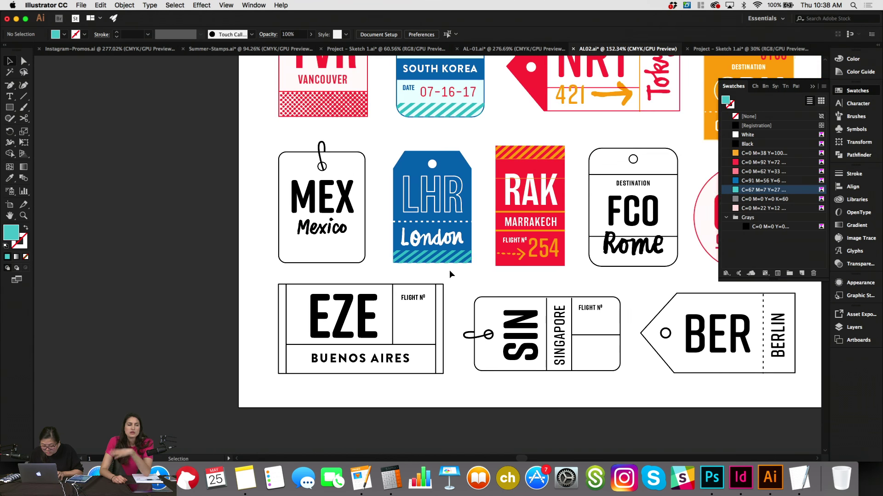
{"action": "scroll", "coordinate": [449, 271], "scroll_direction": "down", "scroll_amount": 3}
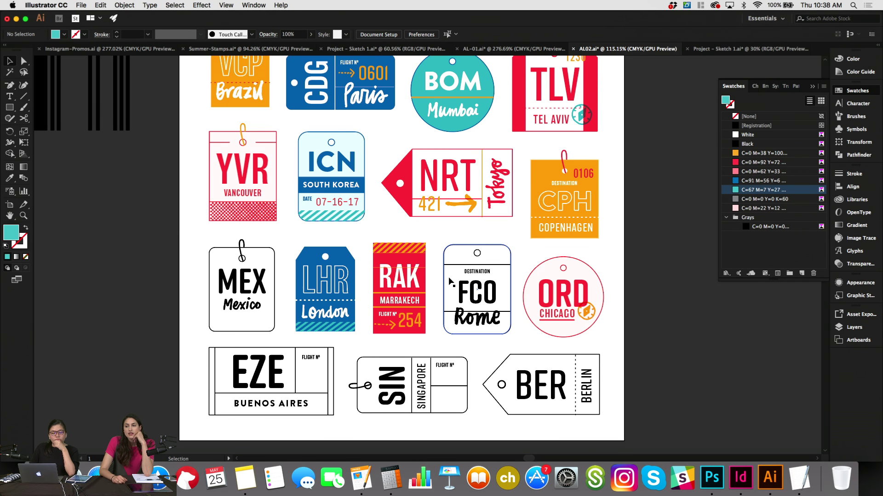
{"action": "key", "text": "a"}
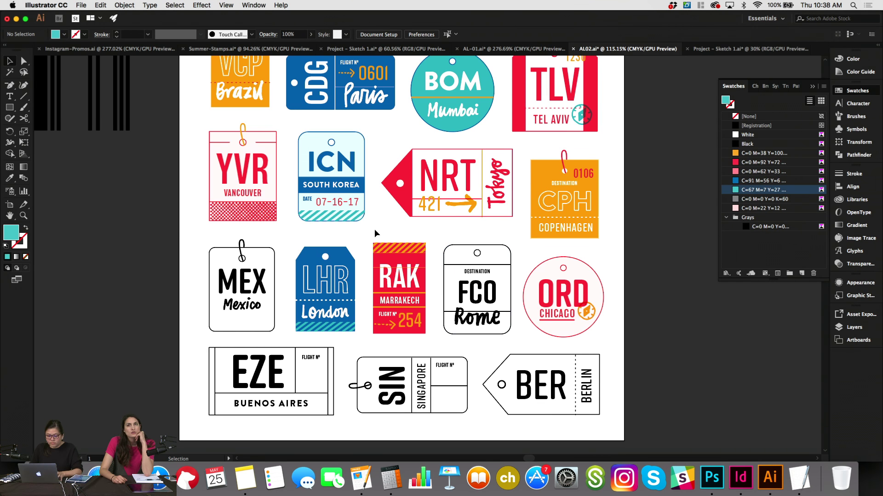
{"action": "left_click_drag", "start_coordinate": [372, 228], "coordinate": [423, 341]}
{"action": "key", "text": "v"}
{"action": "left_click", "coordinate": [400, 324]}
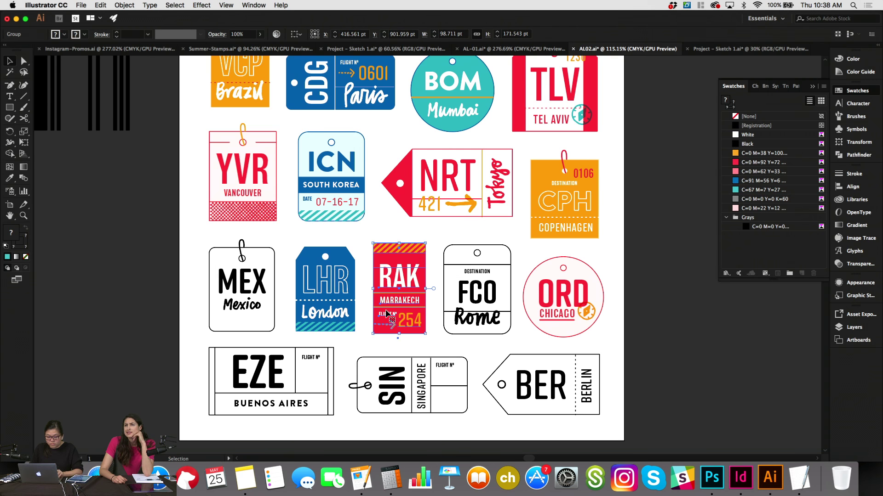
{"action": "left_click_drag", "start_coordinate": [387, 314], "coordinate": [527, 314]}
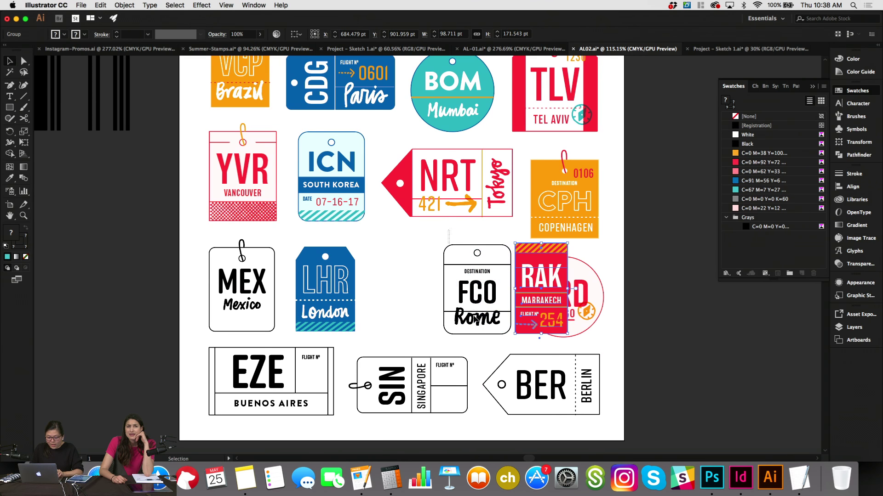
{"action": "left_click_drag", "start_coordinate": [487, 325], "coordinate": [410, 320]}
{"action": "left_click_drag", "start_coordinate": [527, 297], "coordinate": [478, 297]}
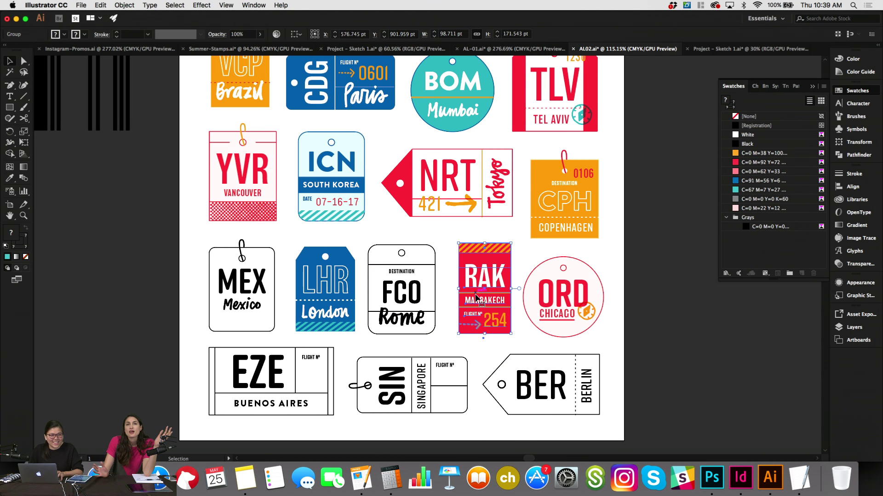
Nudge the FCO tag about 11 pt right, away from the LHR tag.
{"action": "left_click", "coordinate": [409, 296]}
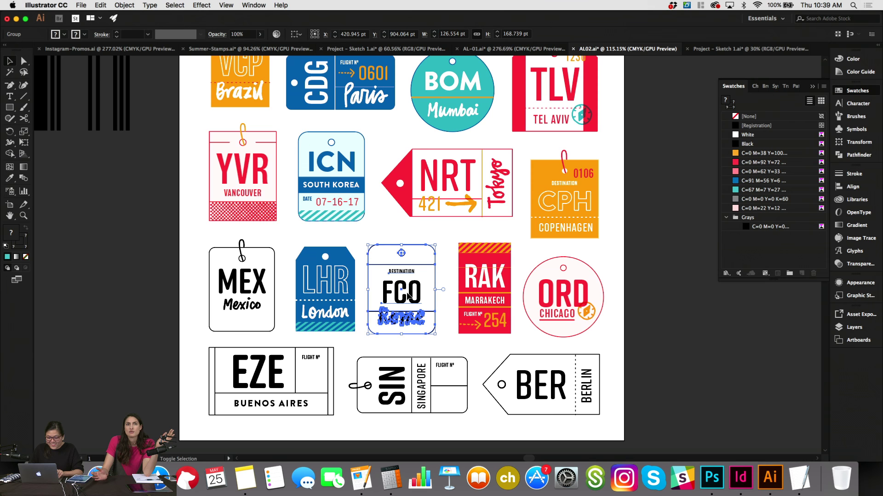
{"action": "key", "text": "Right"}
{"action": "key", "text": "Right"}
{"action": "key", "text": "Right"}
{"action": "key", "text": "Right"}
{"action": "key", "text": "Right"}
{"action": "key", "text": "Right"}
{"action": "key", "text": "Right"}
{"action": "key", "text": "Right"}
{"action": "key", "text": "Right"}
{"action": "key", "text": "Right"}
{"action": "key", "text": "Right"}
{"action": "key", "text": "Right"}
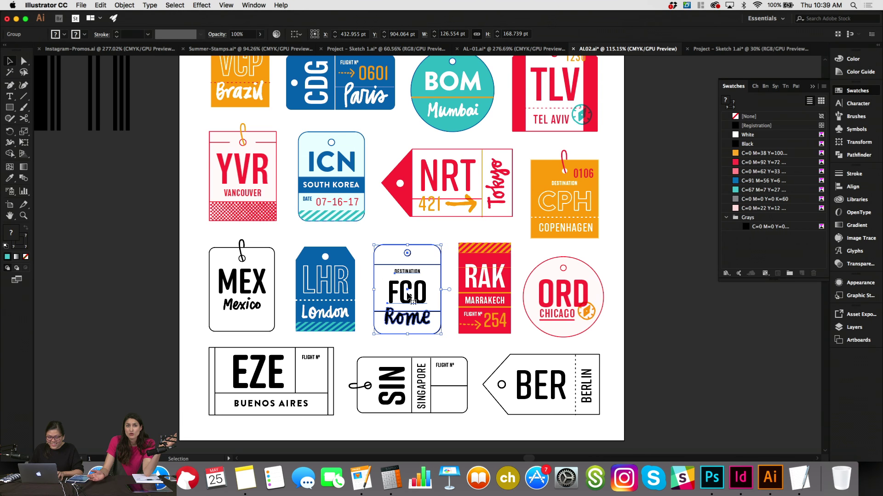
{"action": "key", "text": "Left"}
Nudge the RAK tag and the FCO tag slightly left to even out the spacing in the row.
{"action": "left_click", "coordinate": [462, 300]}
{"action": "key", "text": "Left"}
{"action": "key", "text": "Left"}
{"action": "key", "text": "Left"}
{"action": "key", "text": "Left"}
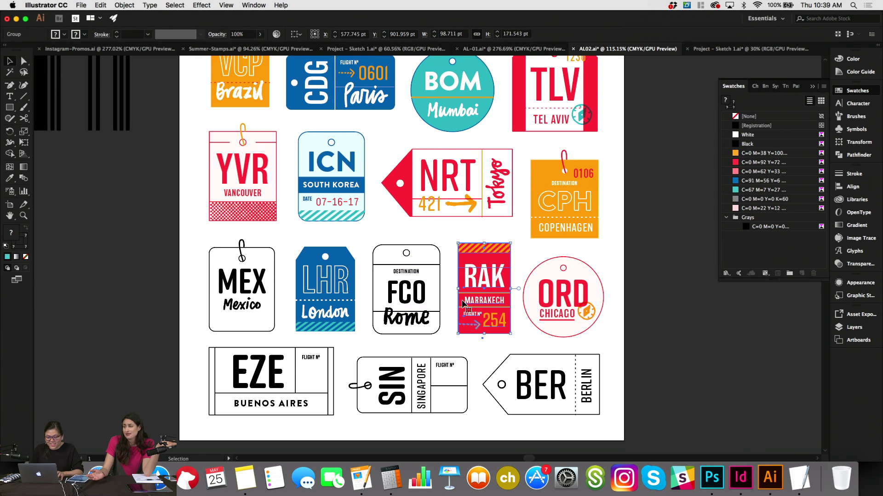
{"action": "left_click", "coordinate": [431, 311]}
{"action": "key", "text": "Left"}
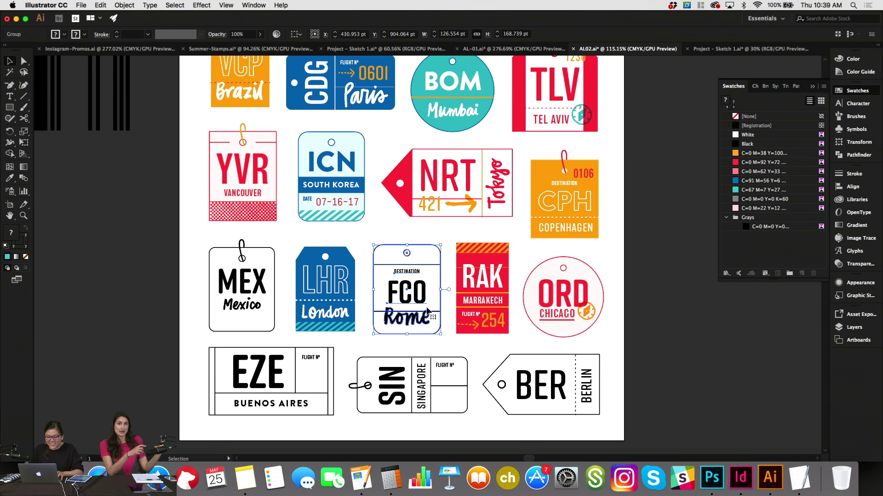
{"action": "left_click", "coordinate": [518, 275]}
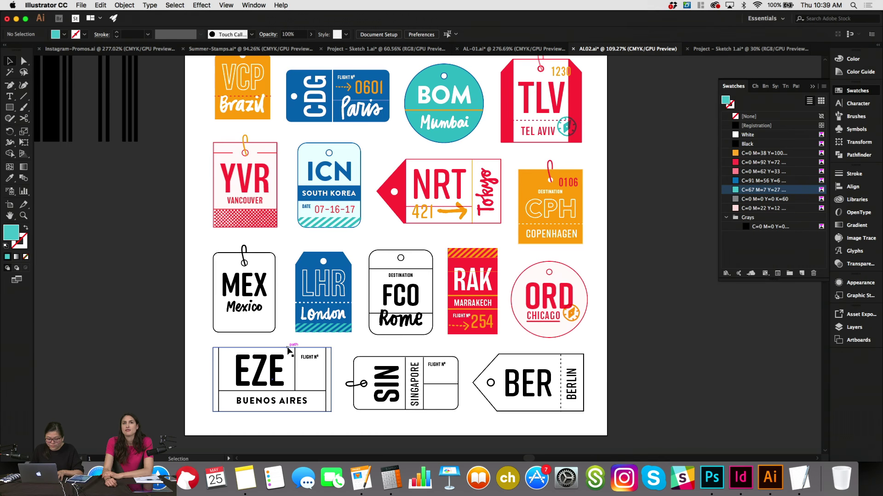
Fill the BER tag shape with the teal C=67 M=7 Y=27 swatch and send it behind its text.
{"action": "scroll", "coordinate": [289, 350], "scroll_direction": "down", "scroll_amount": 2}
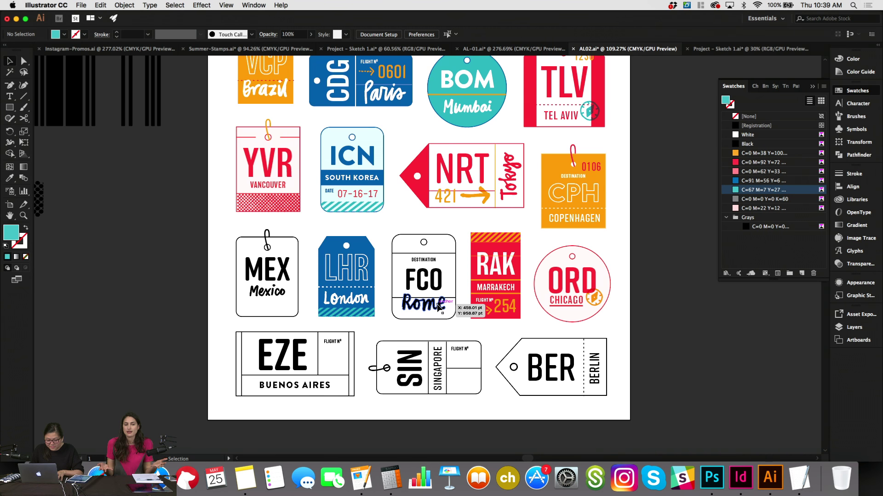
{"action": "scroll", "coordinate": [422, 335], "scroll_direction": "up", "scroll_amount": 5}
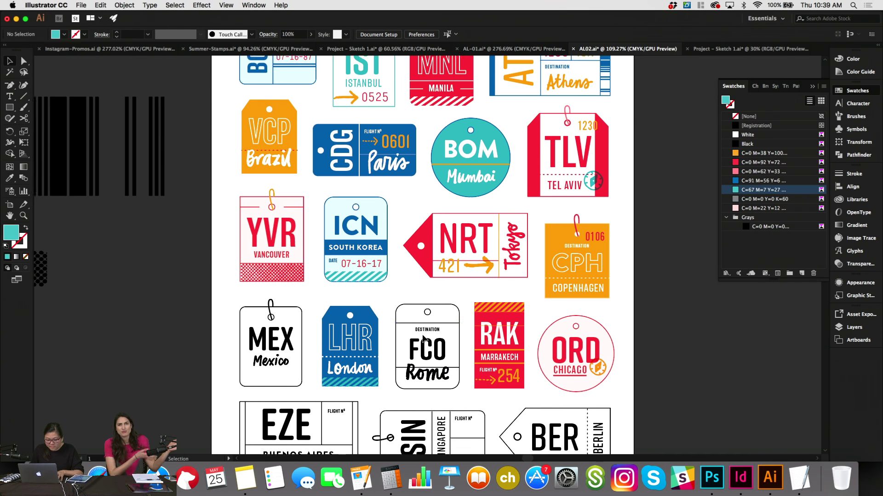
{"action": "scroll", "coordinate": [423, 339], "scroll_direction": "down", "scroll_amount": 4}
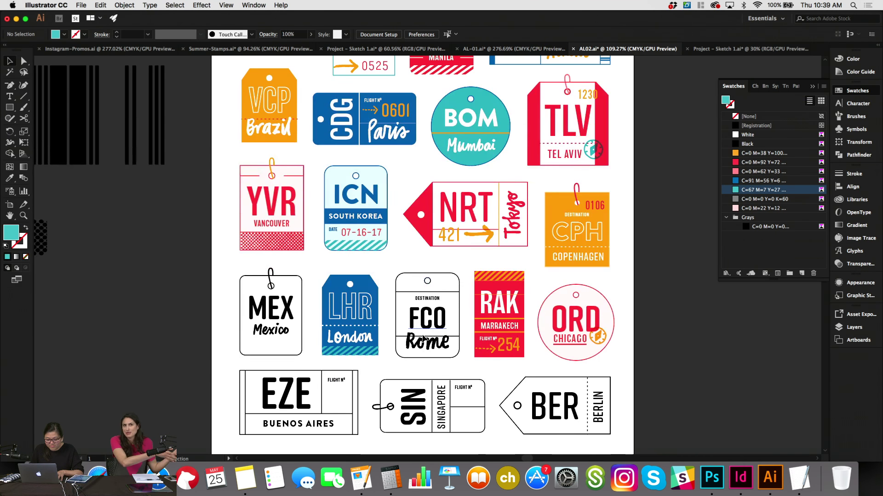
{"action": "scroll", "coordinate": [423, 339], "scroll_direction": "down", "scroll_amount": 1}
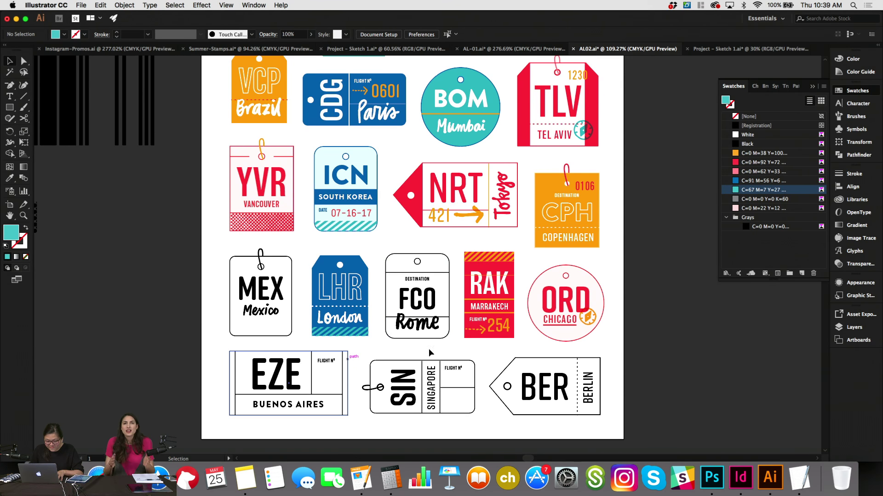
{"action": "left_click", "coordinate": [522, 365]}
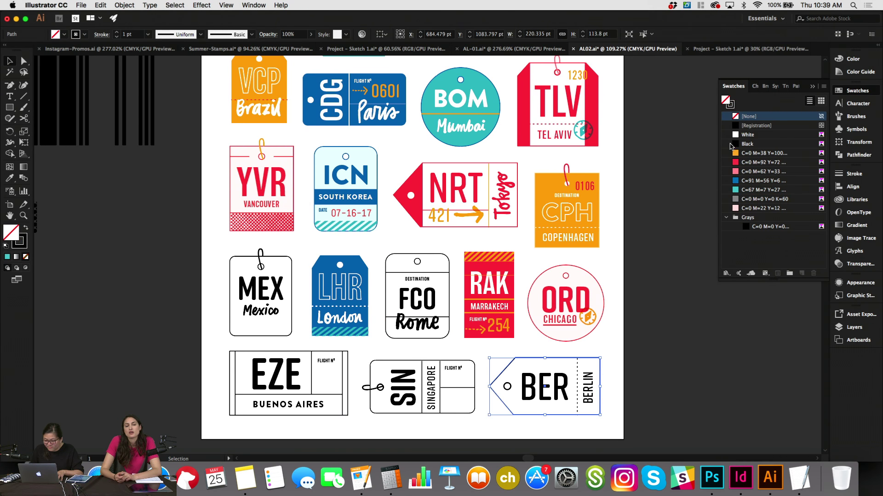
{"action": "left_click", "coordinate": [736, 190]}
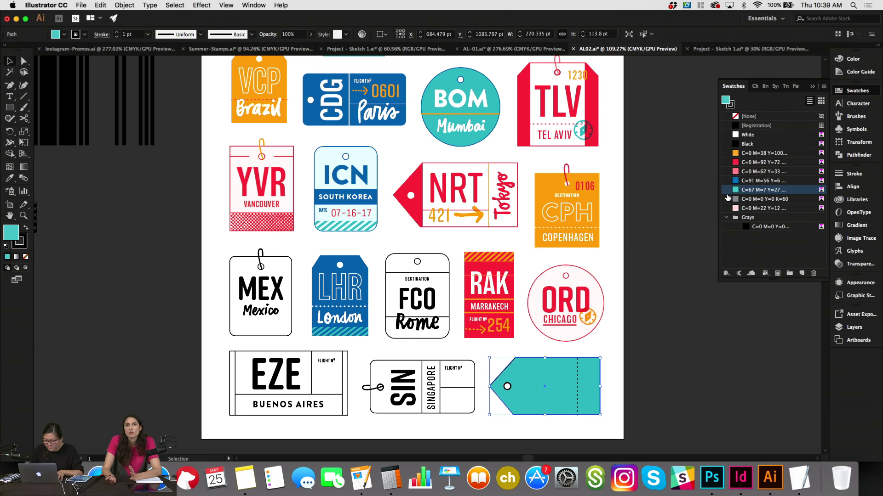
{"action": "right_click", "coordinate": [542, 388]}
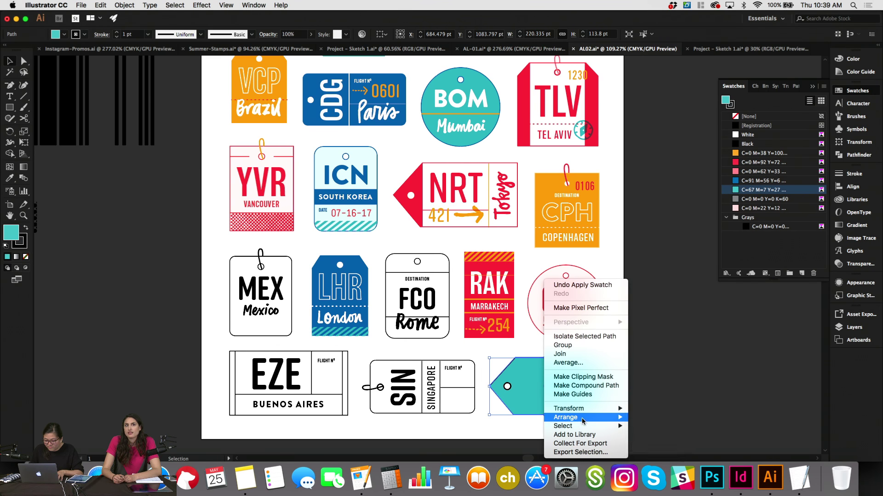
{"action": "mouse_move", "coordinate": [581, 418]}
{"action": "left_click", "coordinate": [651, 442]}
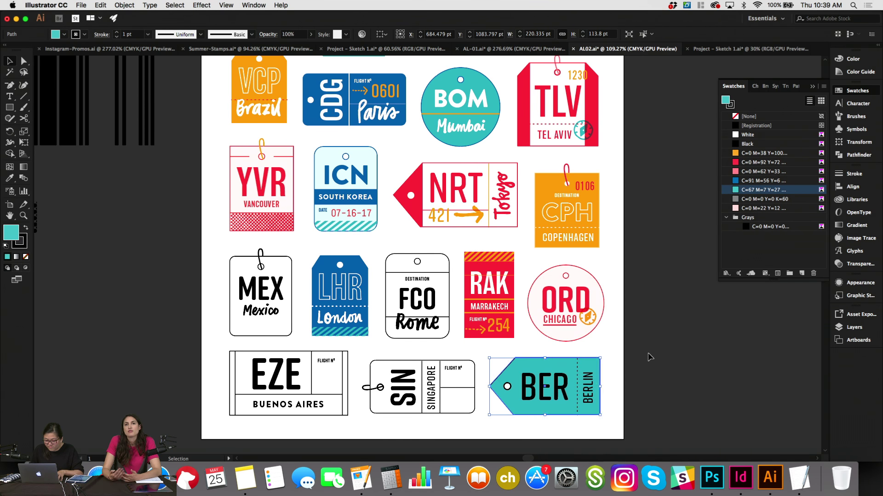
Set the strokes of the BER tag shape and its hole to the blue C=91 M=56 Y=6 swatch.
{"action": "left_click", "coordinate": [561, 358]}
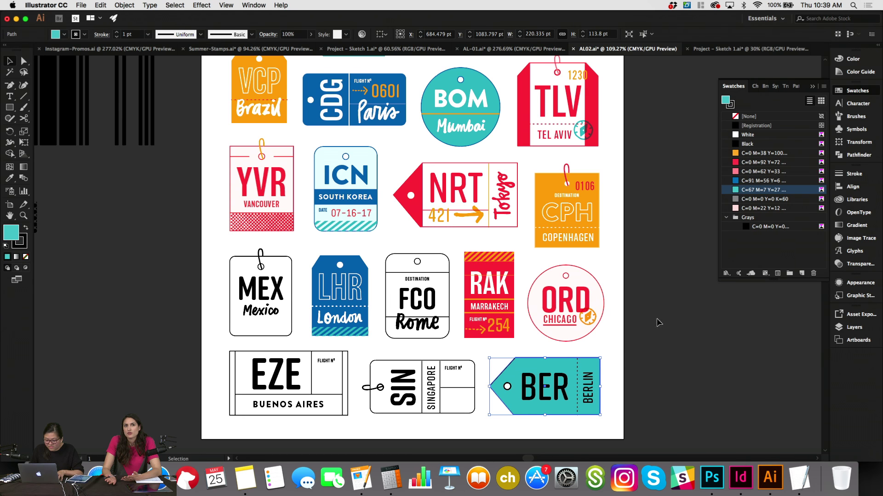
{"action": "left_click", "coordinate": [731, 105]}
{"action": "left_click", "coordinate": [763, 180]}
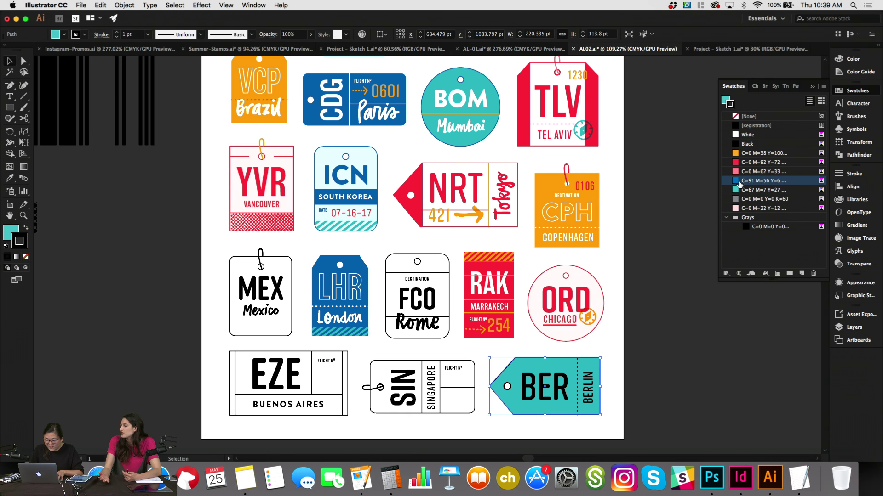
{"action": "left_click", "coordinate": [649, 346]}
{"action": "left_click", "coordinate": [506, 386]}
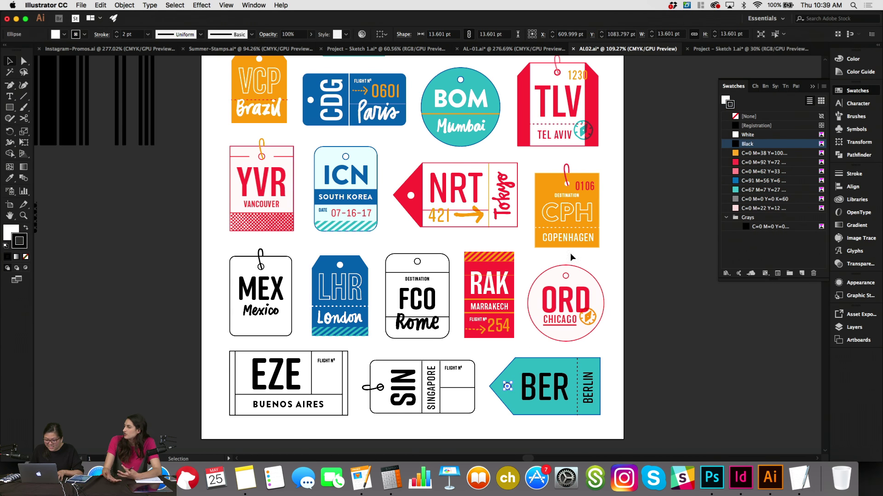
{"action": "left_click", "coordinate": [751, 180]}
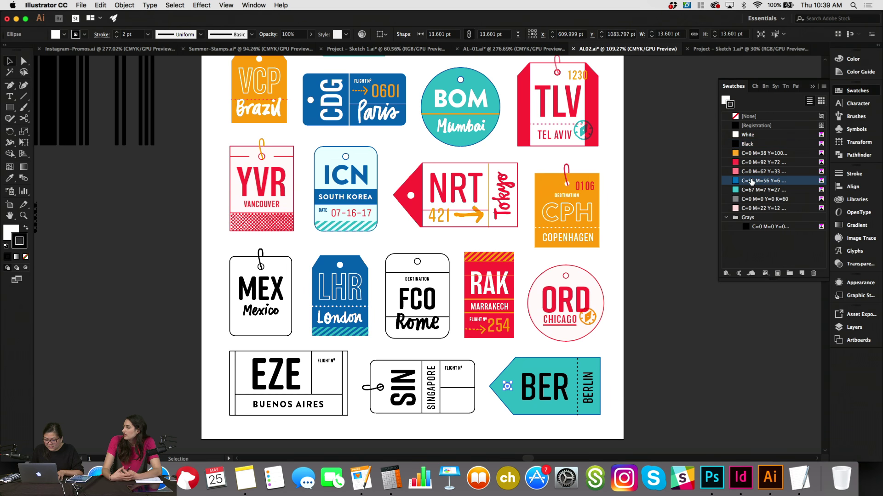
Copy the white outlined text style from LHR onto the BER letters with the Eyedropper and enlarge them to about 83.65 pt.
{"action": "left_click", "coordinate": [561, 390]}
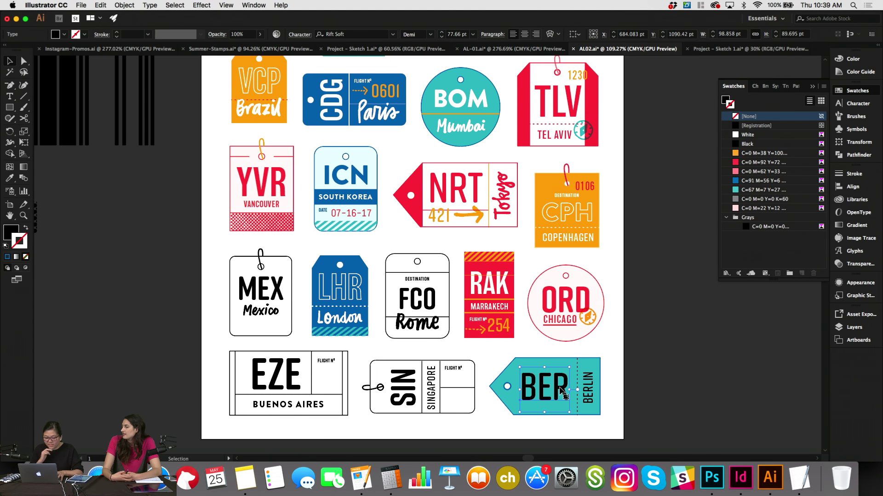
{"action": "left_click", "coordinate": [10, 178]}
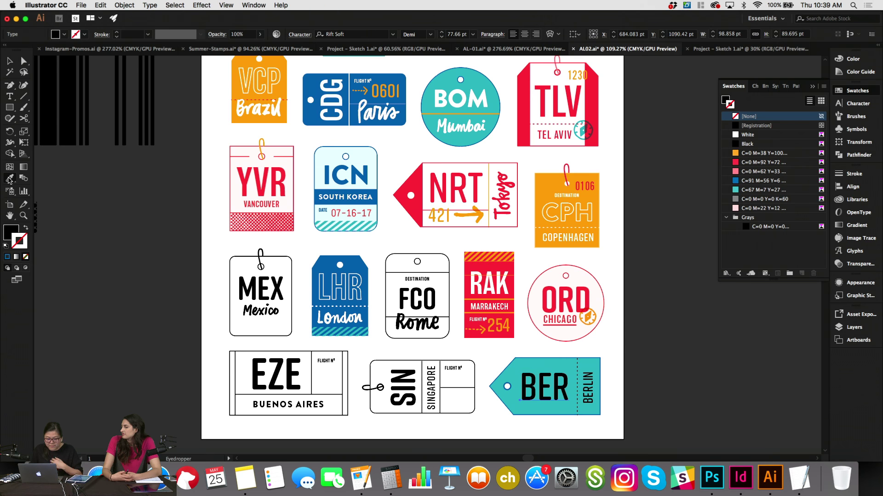
{"action": "left_click", "coordinate": [350, 270]}
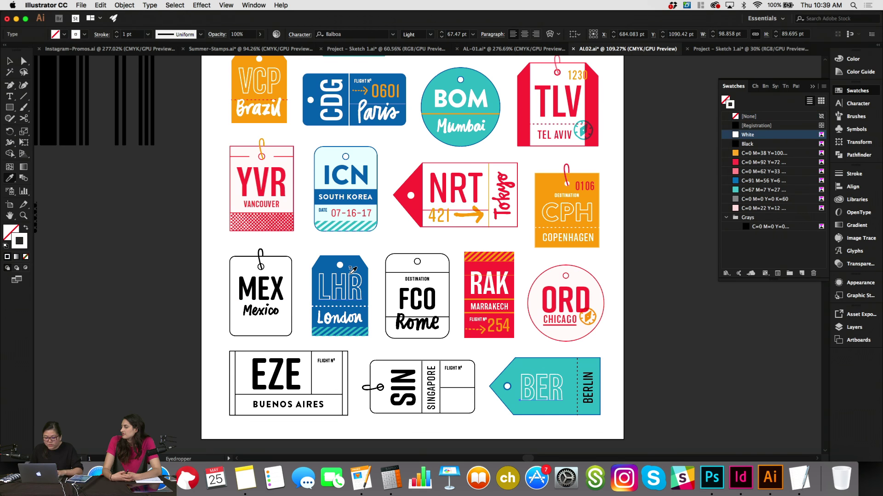
{"action": "key", "text": "v"}
{"action": "left_click_drag", "start_coordinate": [565, 389], "coordinate": [574, 389]}
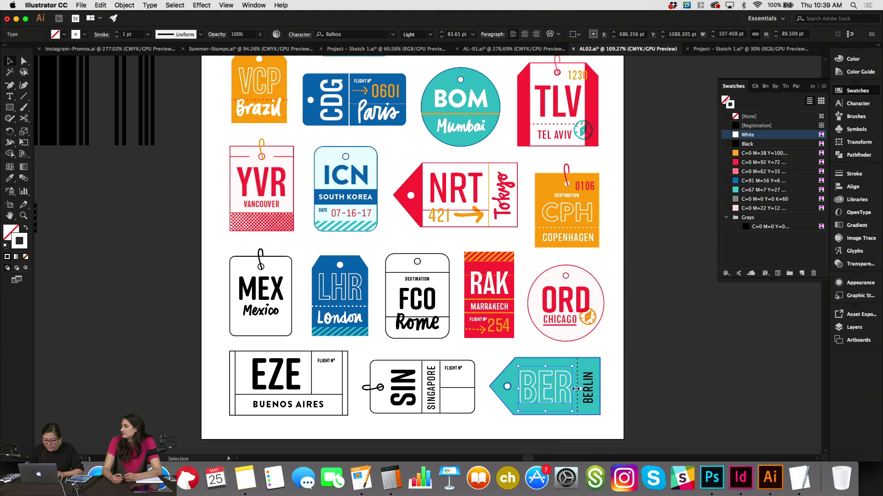
Set the BER tag's dashed divider stroke and the BERLIN text fill to White.
{"action": "key", "text": "super+shift+a"}
{"action": "left_click", "coordinate": [577, 369]}
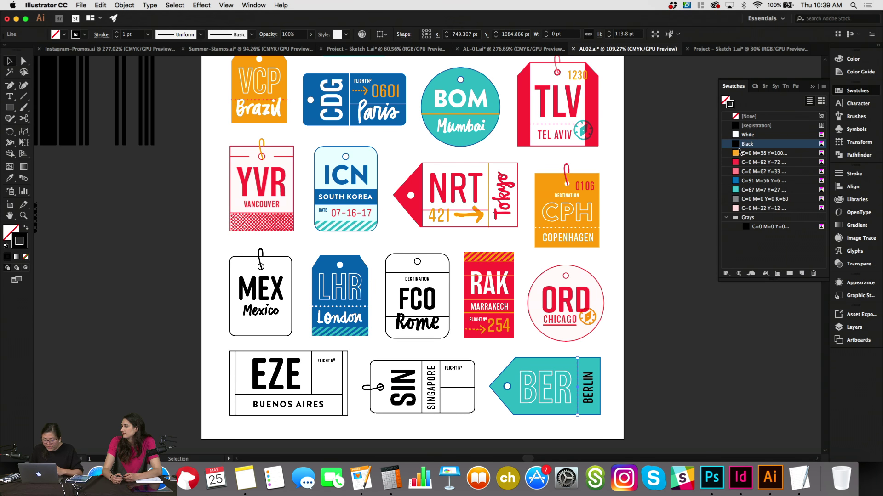
{"action": "left_click", "coordinate": [748, 135]}
{"action": "left_click", "coordinate": [663, 357]}
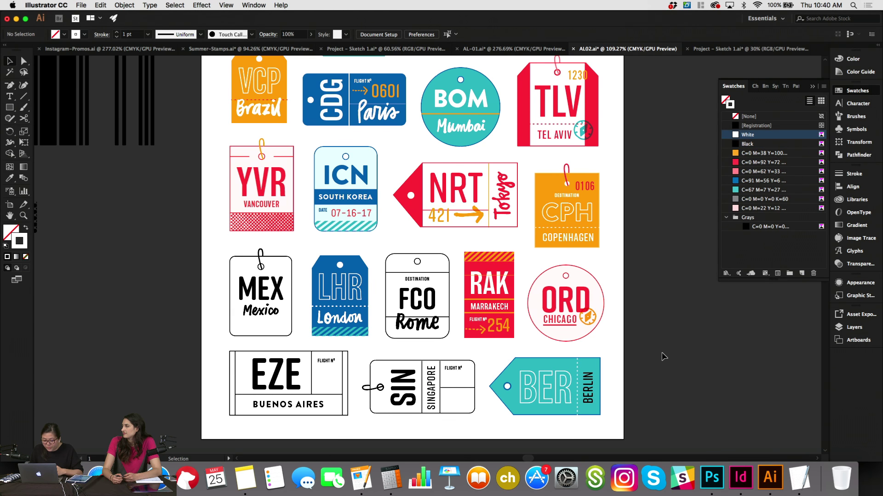
{"action": "left_click", "coordinate": [593, 393]}
{"action": "left_click", "coordinate": [725, 99]}
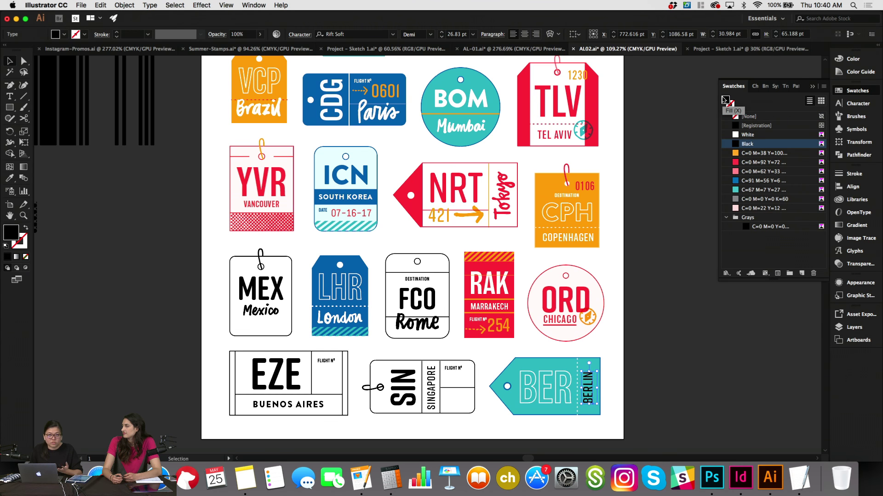
{"action": "left_click", "coordinate": [739, 137]}
{"action": "left_click", "coordinate": [643, 390]}
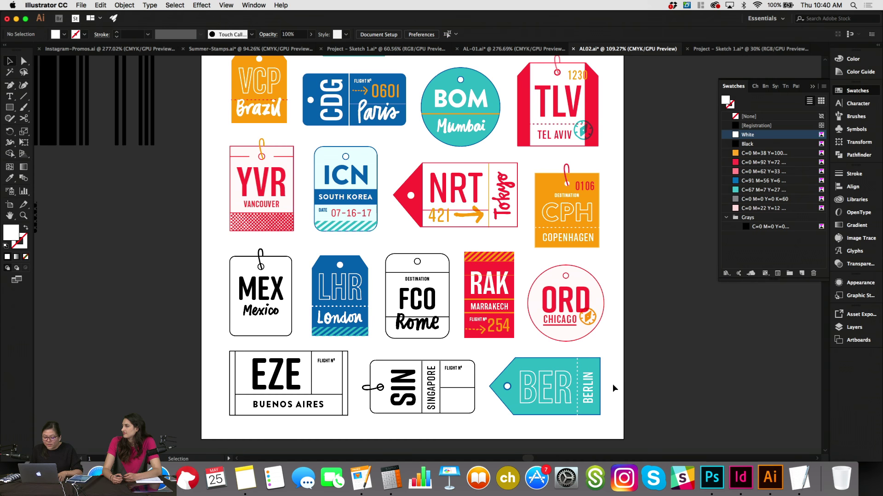
Try the blue C=91 M=56 Y=6 swatch as the BERLIN text's fill and return it to White.
{"action": "left_click", "coordinate": [588, 390]}
{"action": "left_click", "coordinate": [738, 180]}
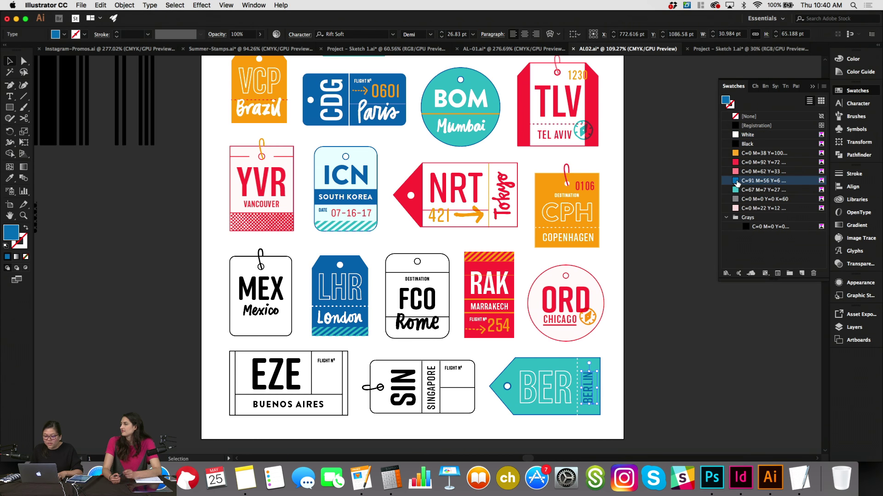
{"action": "left_click", "coordinate": [617, 296]}
{"action": "left_click", "coordinate": [746, 135]}
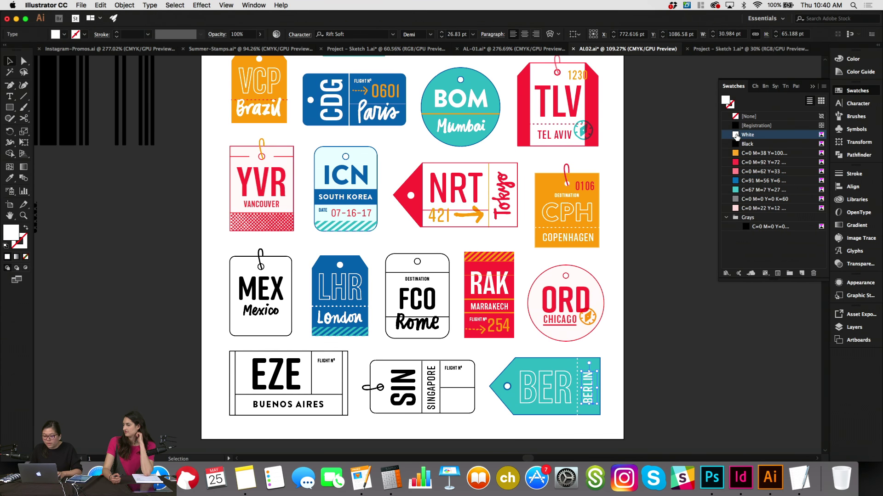
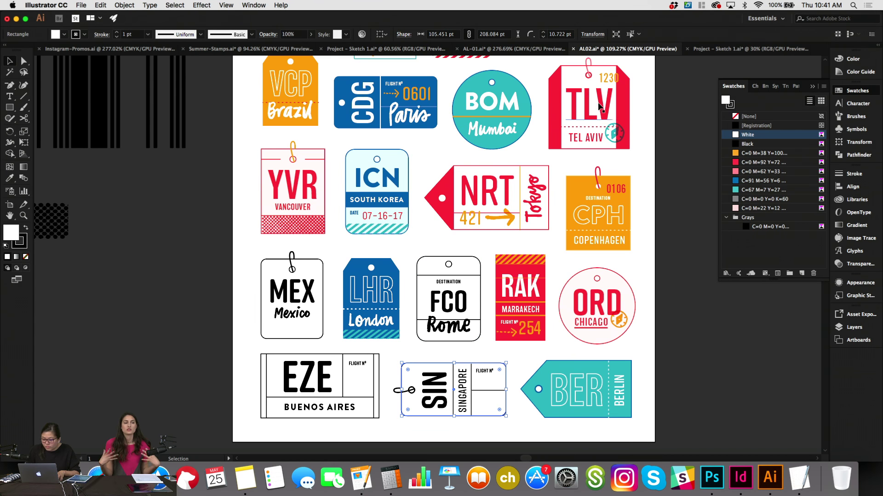
Set the strokes of the FCO tag outline, its two divider lines and its hole to the orange C=0 M=38 Y=100 swatch.
{"action": "left_click", "coordinate": [730, 105]}
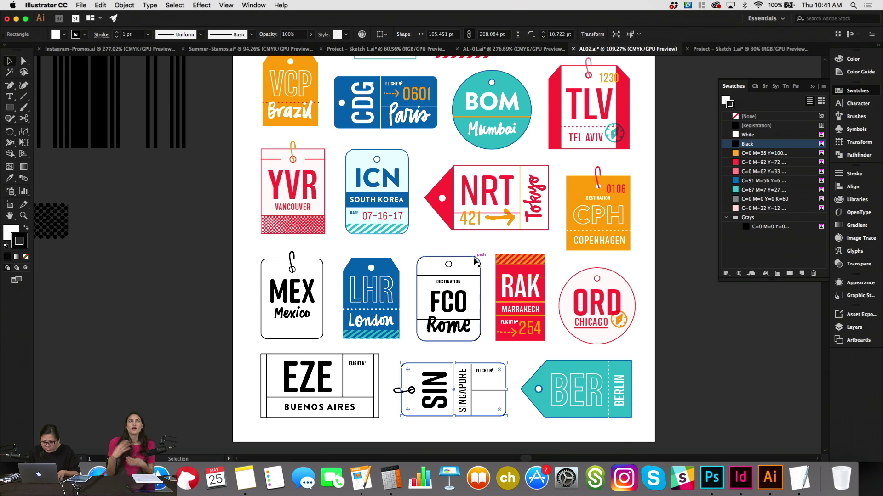
{"action": "left_click", "coordinate": [449, 263]}
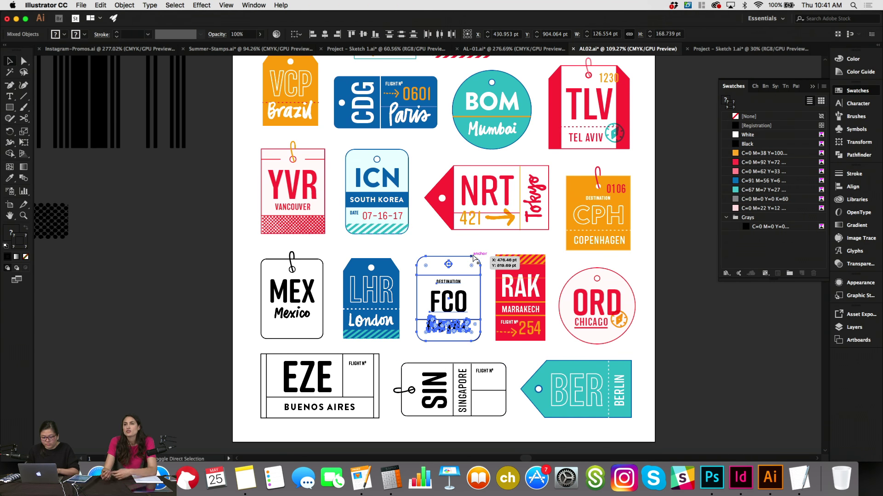
{"action": "left_click", "coordinate": [470, 249]}
{"action": "left_click", "coordinate": [471, 266]}
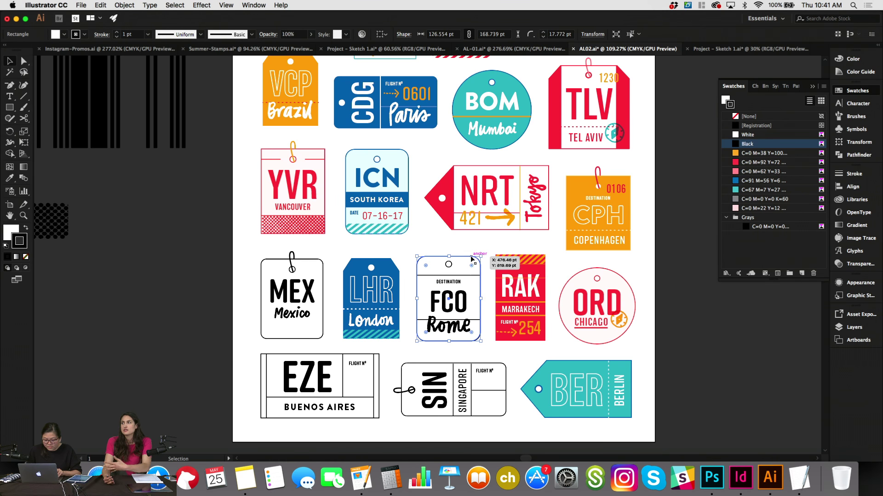
{"action": "left_click", "coordinate": [472, 276]}
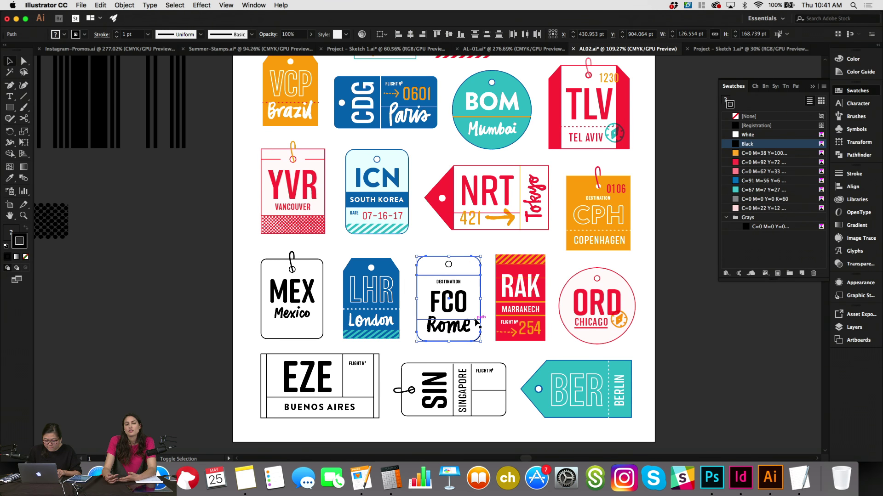
{"action": "left_click", "coordinate": [763, 153]}
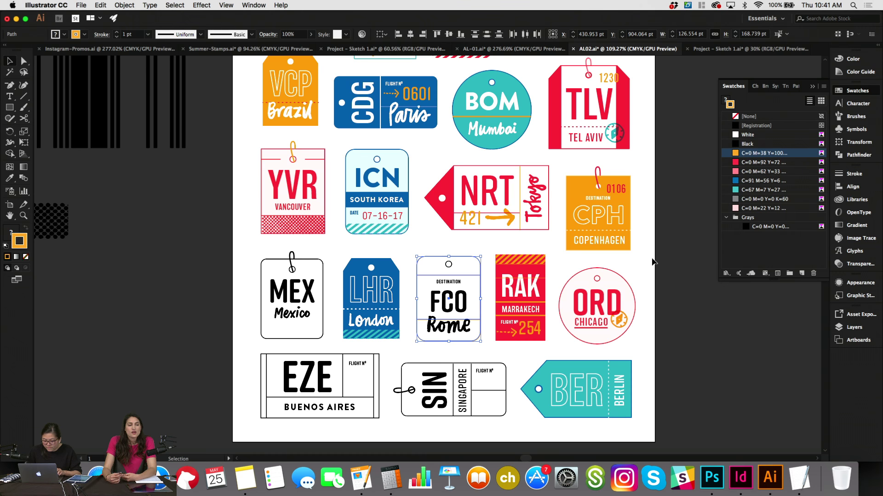
{"action": "left_click", "coordinate": [674, 270]}
{"action": "left_click", "coordinate": [448, 265]}
{"action": "left_click", "coordinate": [736, 144]}
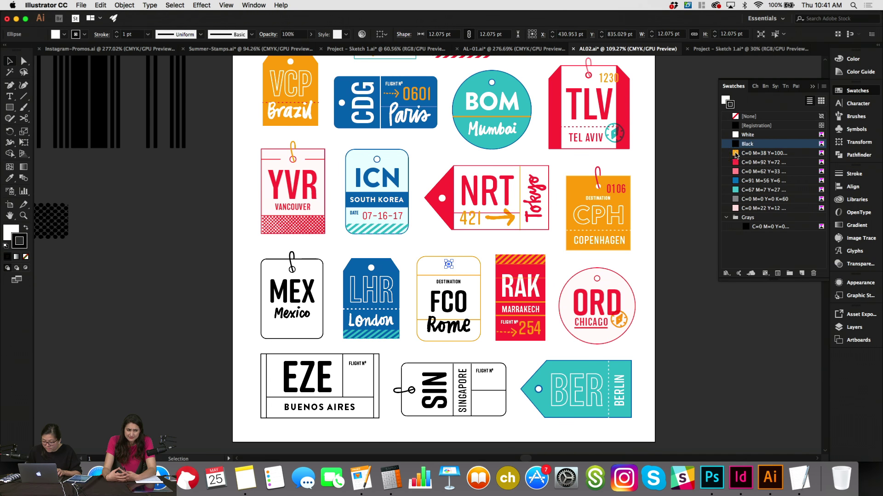
Enlarge the FCO letters to about 85.06 pt and fill them with the orange C=0 M=38 Y=100 swatch.
{"action": "left_click", "coordinate": [464, 312]}
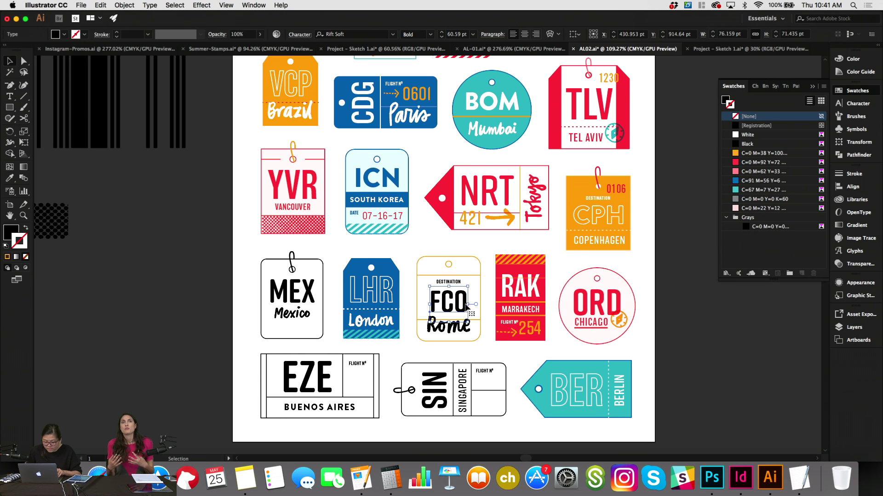
{"action": "left_click_drag", "start_coordinate": [449, 312], "coordinate": [448, 335]}
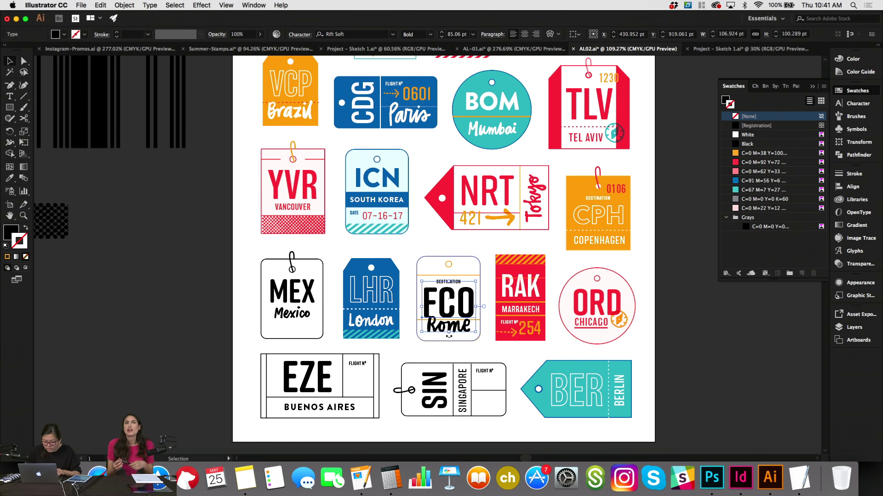
{"action": "left_click", "coordinate": [763, 153]}
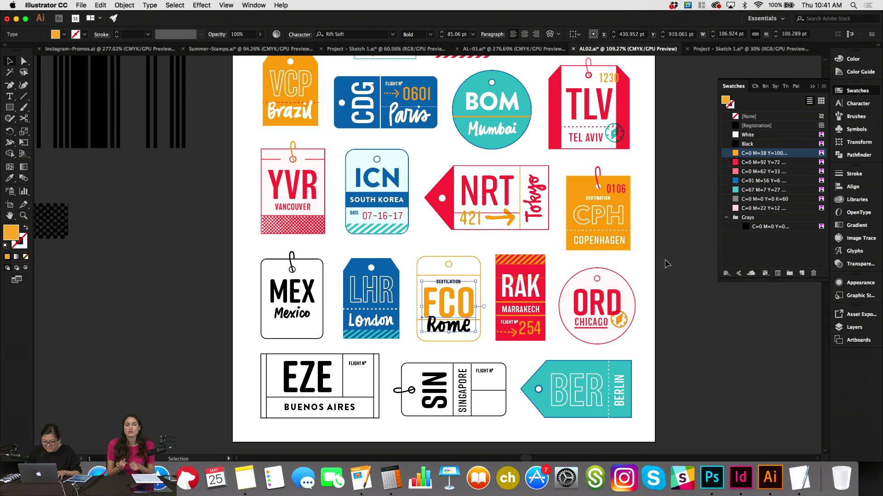
{"action": "key", "text": "super+shift+a"}
Fill the Rome lettering with the red C=0 M=92 Y=72 swatch and set its blending mode to Multiply.
{"action": "left_click", "coordinate": [466, 328]}
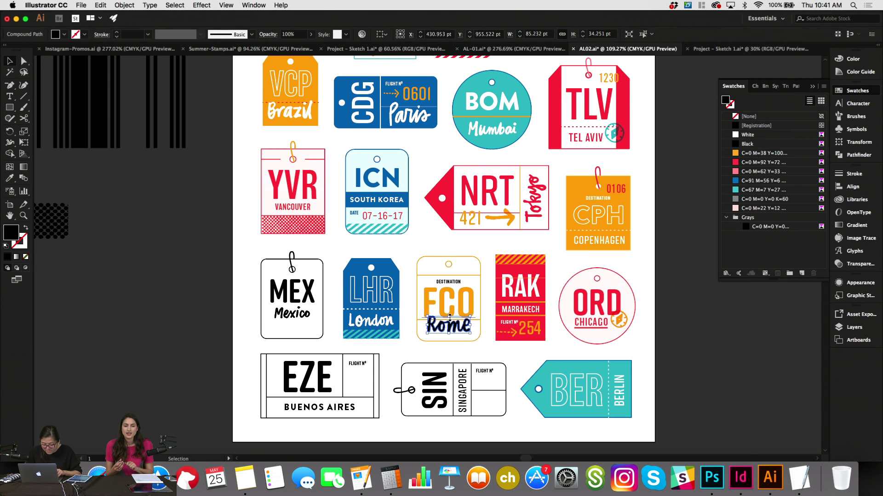
{"action": "left_click", "coordinate": [737, 162]}
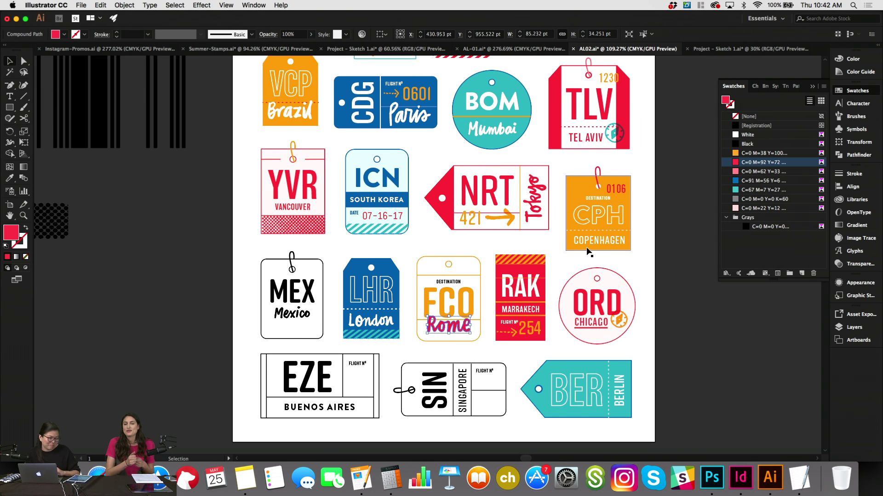
{"action": "key", "text": "super+equal"}
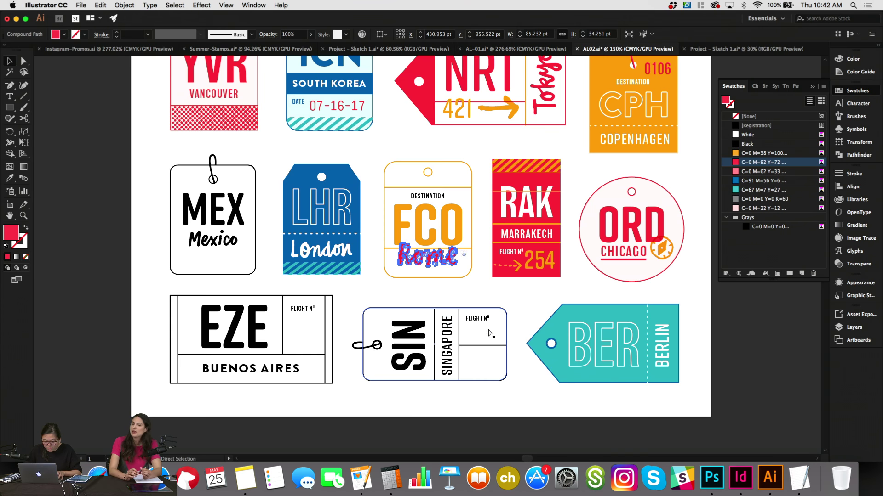
{"action": "left_click", "coordinate": [849, 263]}
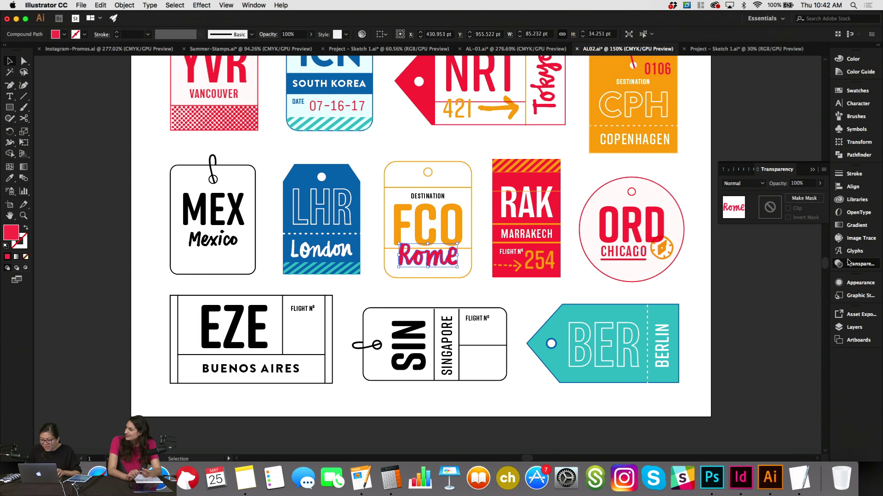
{"action": "left_click", "coordinate": [750, 188]}
{"action": "left_click", "coordinate": [745, 204]}
{"action": "left_click", "coordinate": [733, 297]}
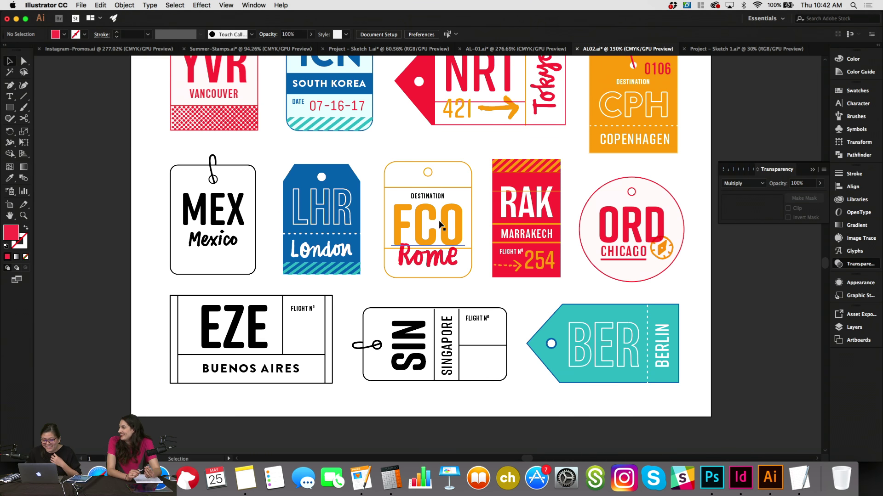
Shrink the Rome lettering to about 64 by 26 pt and place it in the FCO tag's lower right corner, below the divider.
{"action": "left_click", "coordinate": [437, 261]}
{"action": "mouse_move", "coordinate": [436, 261]}
{"action": "left_mouse_down"}
{"action": "mouse_move", "coordinate": [473, 263]}
{"action": "mouse_move", "coordinate": [444, 260]}
{"action": "left_mouse_up"}
{"action": "key", "text": "Right"}
{"action": "key", "text": "Right"}
{"action": "key", "text": "Right"}
{"action": "key", "text": "Right"}
{"action": "key", "text": "Right"}
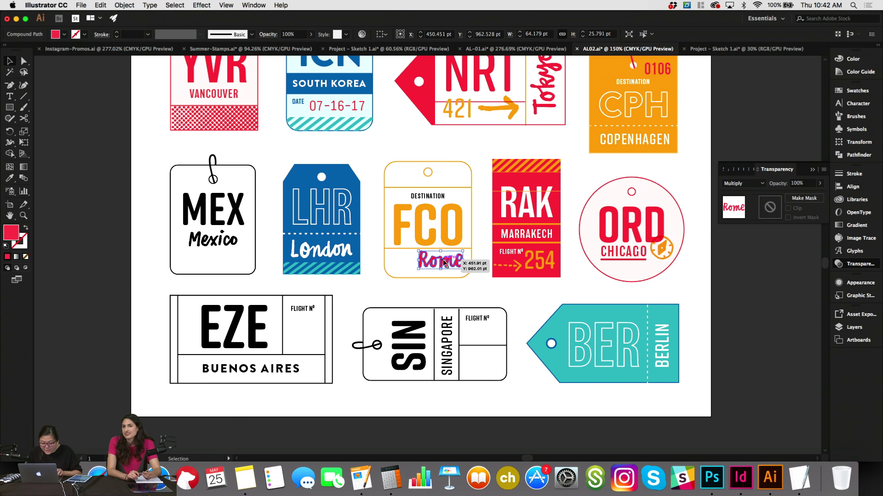
{"action": "key", "text": "Down"}
{"action": "left_click", "coordinate": [458, 288]}
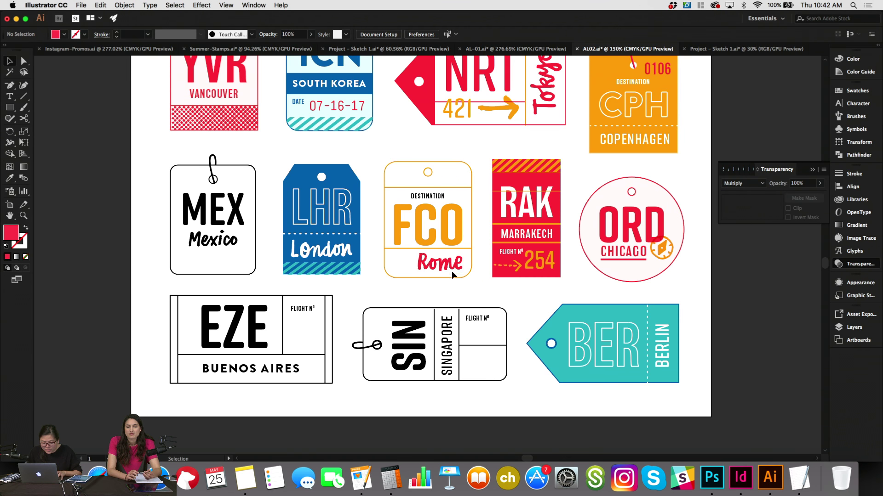
Lower the FCO tag's bottom divider line to about Y 950.72 pt and shift the Rome lettering down to about Y 967.53 pt.
{"action": "left_click", "coordinate": [467, 252]}
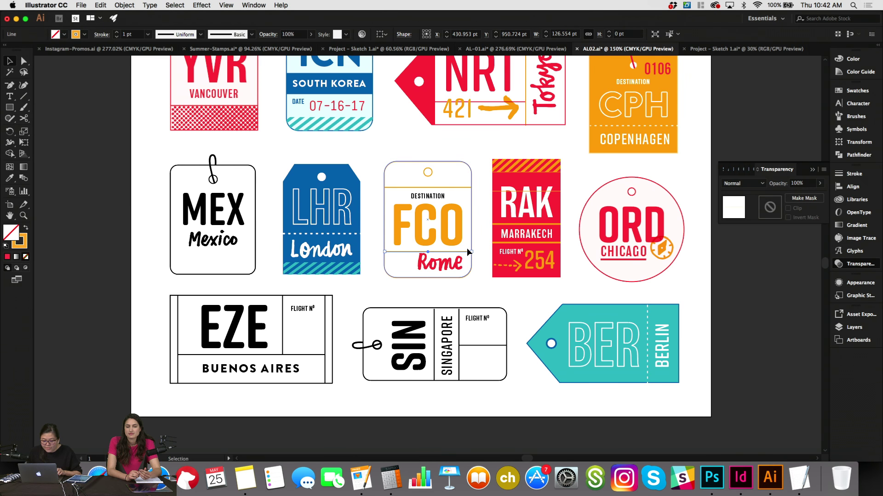
{"action": "left_click", "coordinate": [459, 265]}
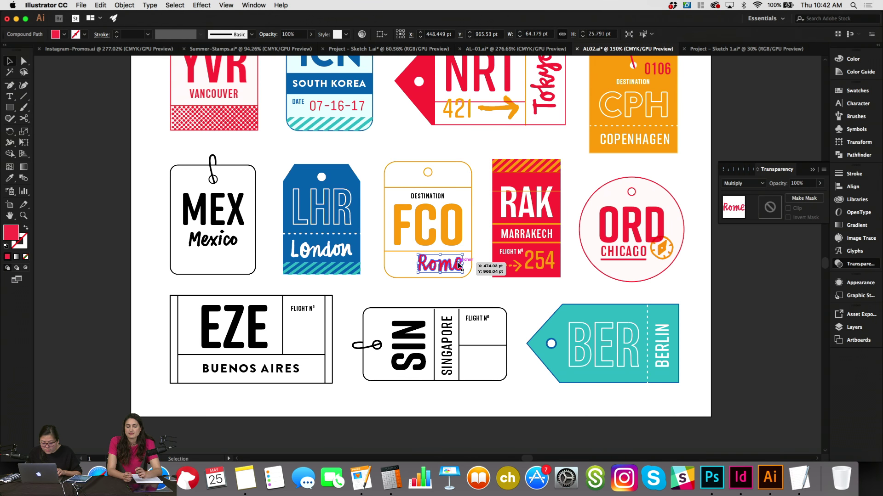
{"action": "left_click_drag", "start_coordinate": [458, 266], "coordinate": [459, 267]}
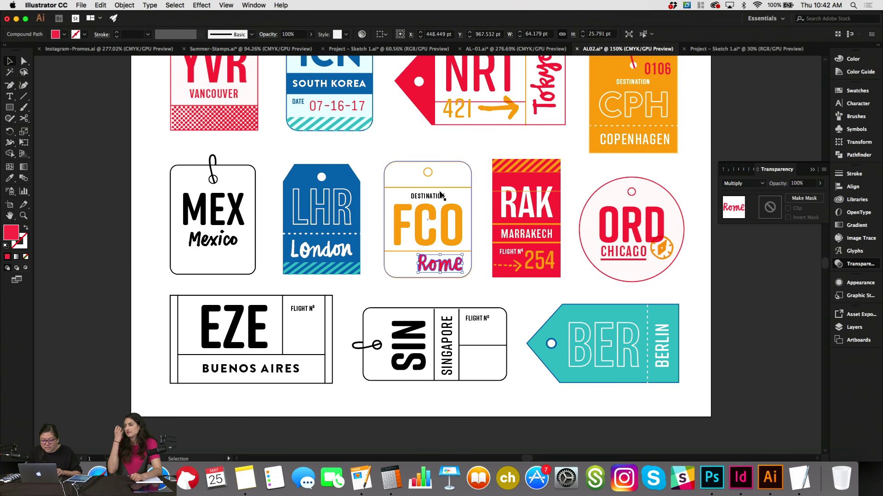
Move the FCO tag's DESTINATION label to the left above the F and fill it with the orange C=0 M=38 Y=100 swatch.
{"action": "left_click_drag", "start_coordinate": [442, 196], "coordinate": [424, 197]}
{"action": "left_click", "coordinate": [856, 90]}
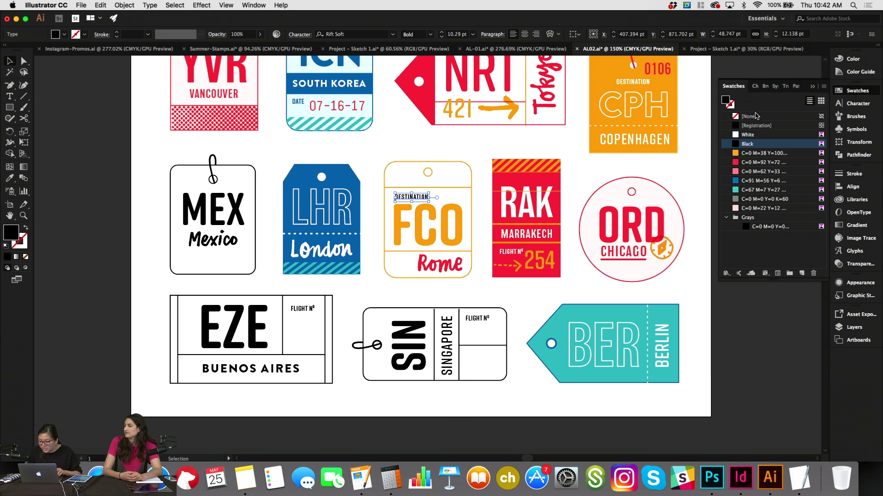
{"action": "left_click", "coordinate": [754, 153]}
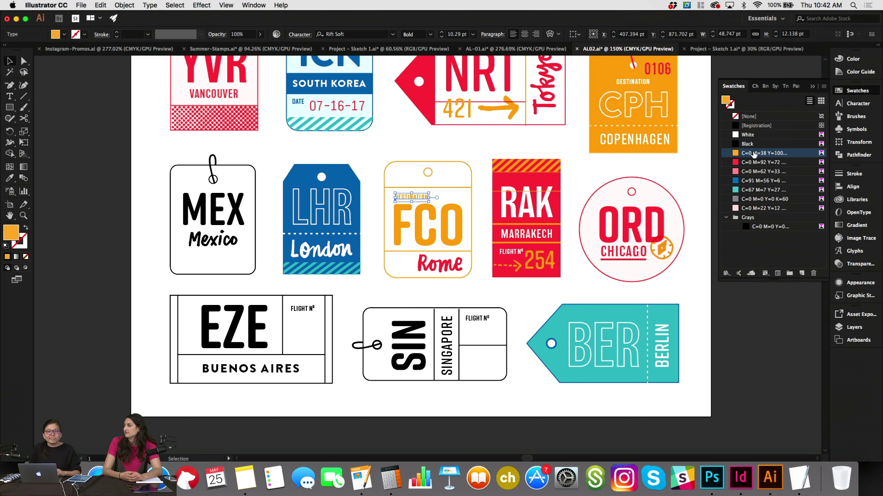
Reduce the FCO letters to about 77.28 pt.
{"action": "left_click", "coordinate": [443, 228]}
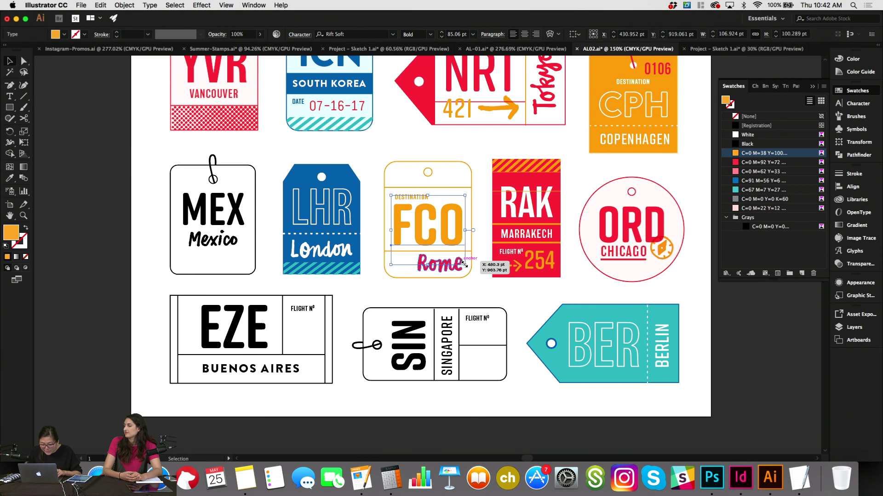
{"action": "left_click_drag", "start_coordinate": [465, 264], "coordinate": [462, 260]}
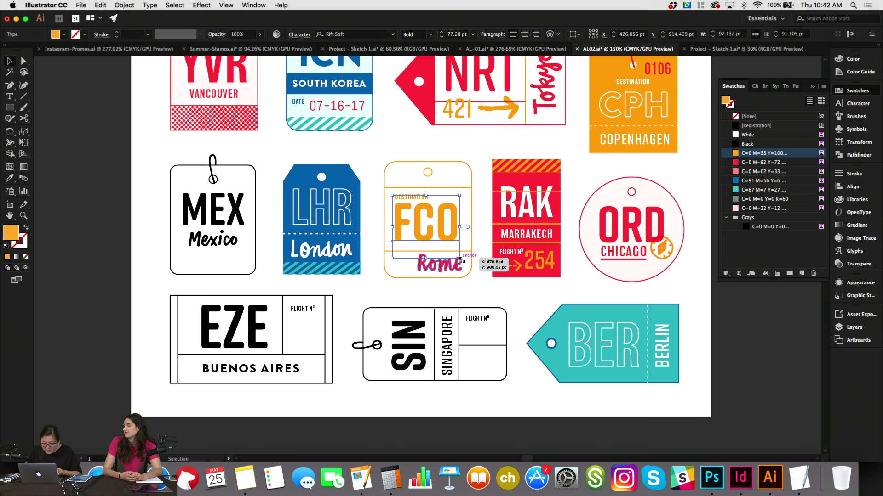
{"action": "left_click", "coordinate": [497, 288]}
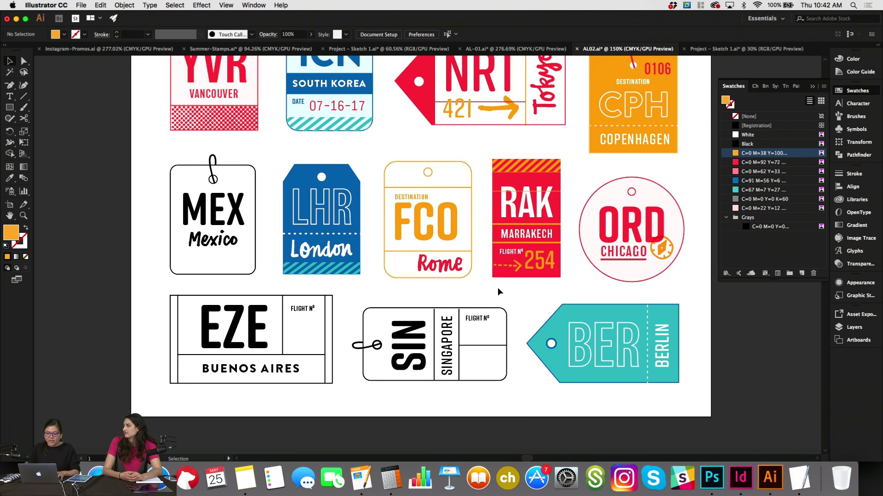
Nudge the FCO letters slightly to the right and down to balance them between the tag's two divider lines.
{"action": "left_click", "coordinate": [454, 231]}
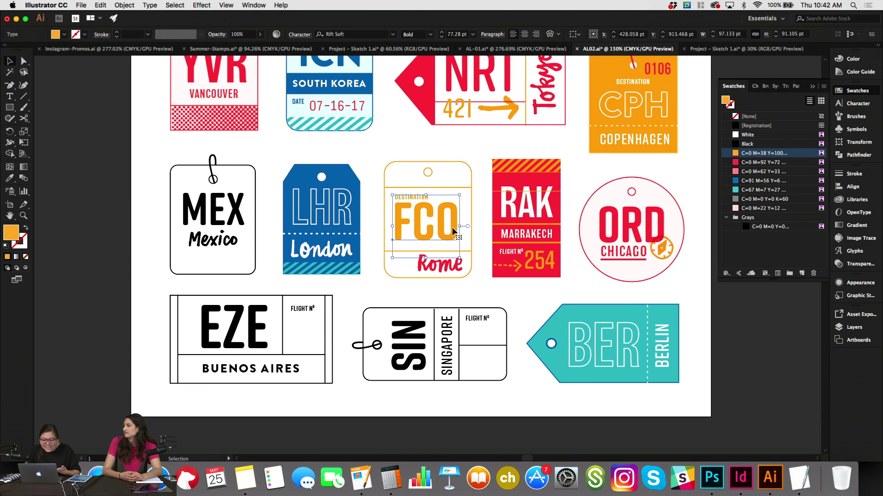
{"action": "key", "text": "Right"}
{"action": "key", "text": "Right"}
{"action": "key", "text": "Right"}
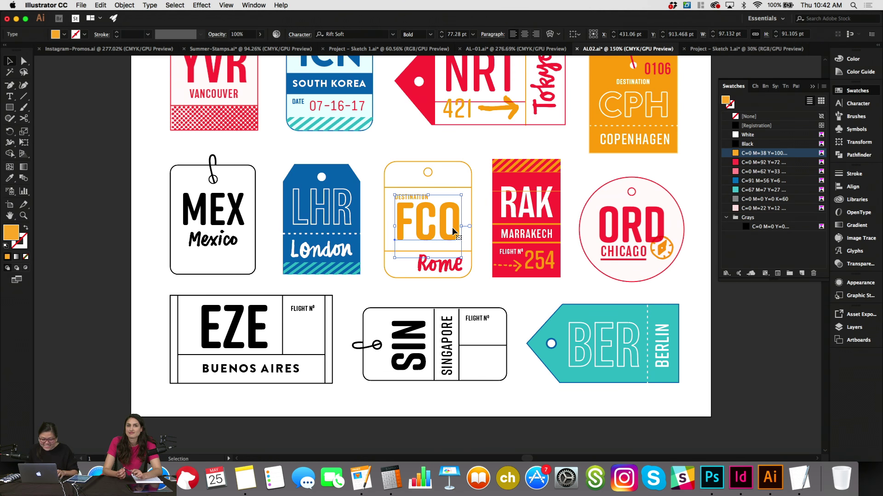
{"action": "key", "text": "Left"}
{"action": "key", "text": "Left"}
{"action": "key", "text": "Left"}
{"action": "key", "text": "Left"}
{"action": "key", "text": "Down"}
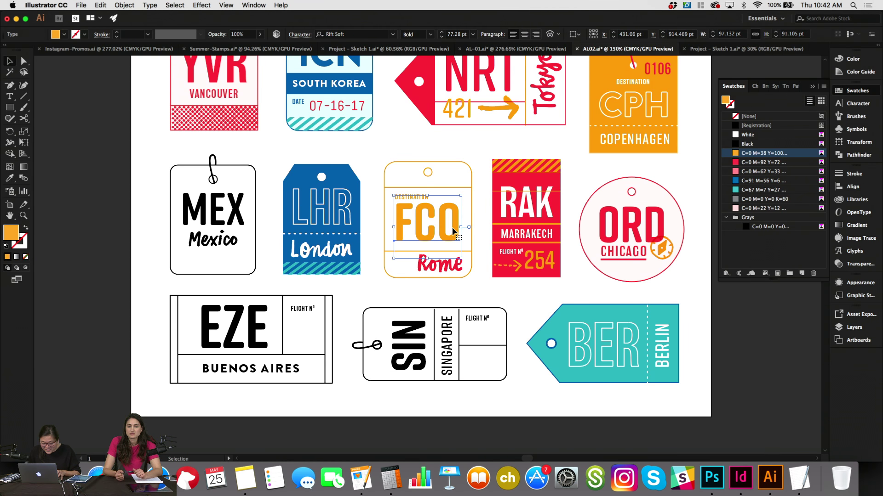
{"action": "left_click", "coordinate": [479, 192]}
Nudge the DESTINATION label right and up to about X 411.40, Y 870.70 pt, aligning it with the F of FCO.
{"action": "left_click", "coordinate": [423, 200]}
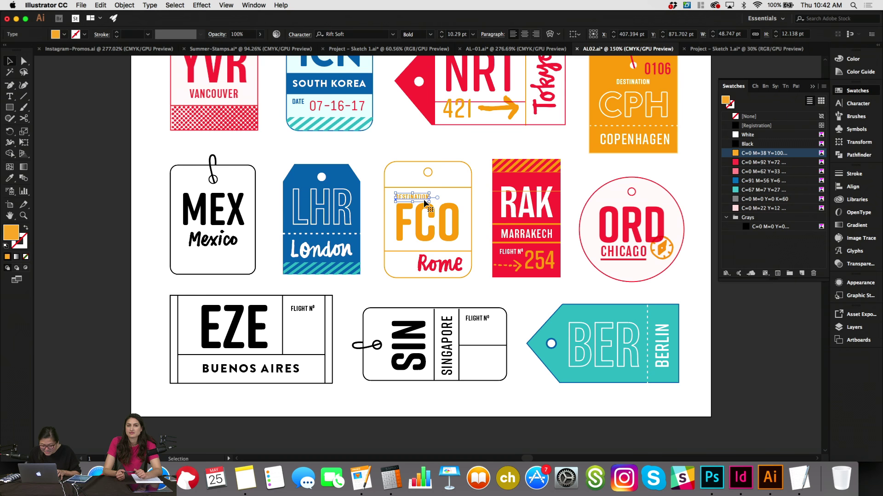
{"action": "key", "text": "Right"}
{"action": "key", "text": "Right"}
{"action": "key", "text": "Right"}
{"action": "key", "text": "Right"}
{"action": "key", "text": "Up"}
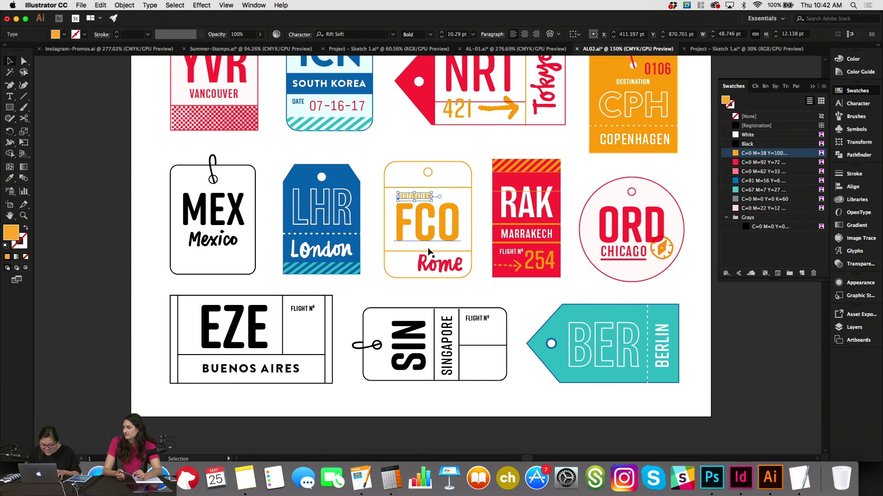
Raise the FCO tag's bottom divider line to about Y 943.72 pt.
{"action": "left_click", "coordinate": [388, 250]}
{"action": "key", "text": "Up"}
{"action": "key", "text": "Up"}
{"action": "key", "text": "Up"}
{"action": "key", "text": "Up"}
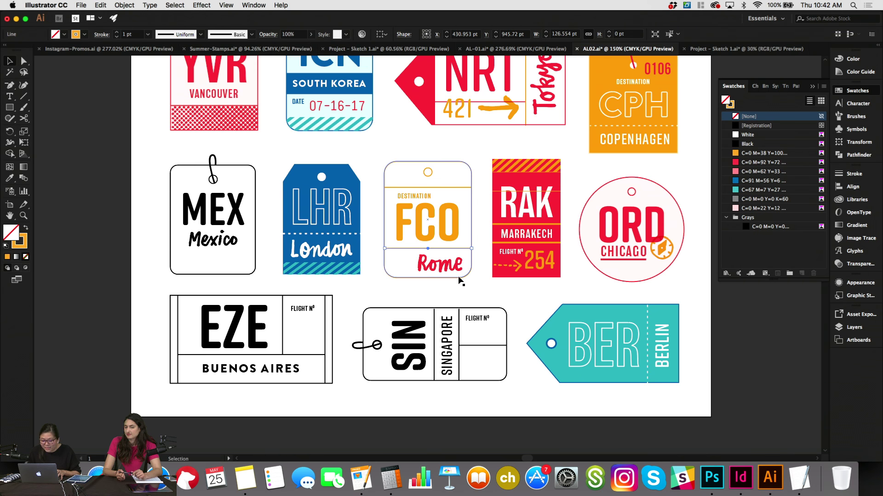
{"action": "key", "text": "Up"}
{"action": "key", "text": "Up"}
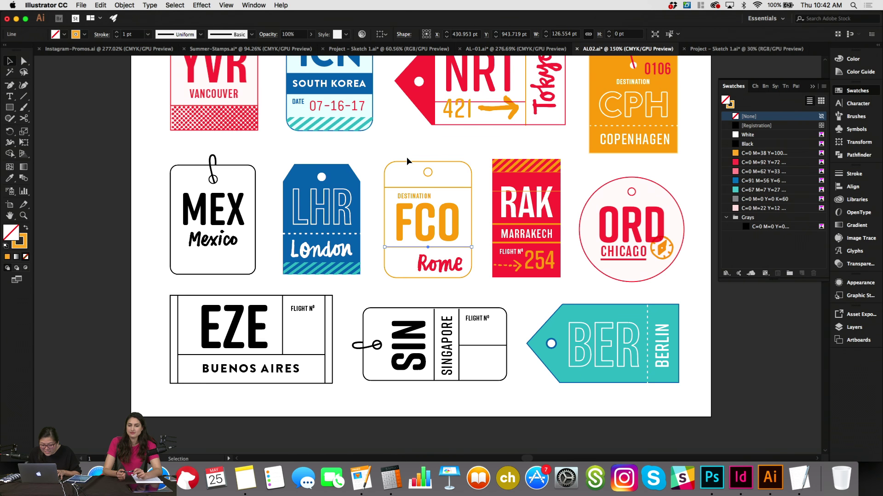
Center the FCO tag's elements horizontally, raise the Rome lettering slightly, and lower the bottom divider to about Y 945.72 pt.
{"action": "left_click_drag", "start_coordinate": [402, 148], "coordinate": [448, 285]}
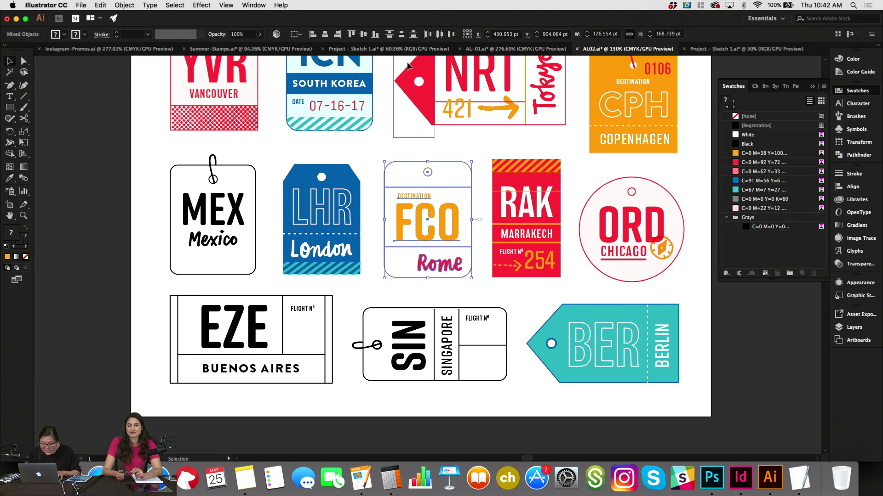
{"action": "left_click", "coordinate": [326, 35]}
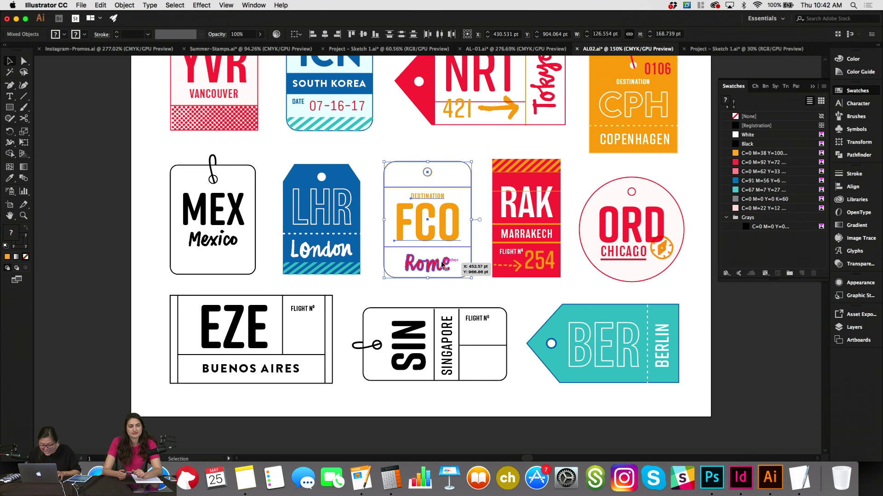
{"action": "left_click", "coordinate": [442, 267]}
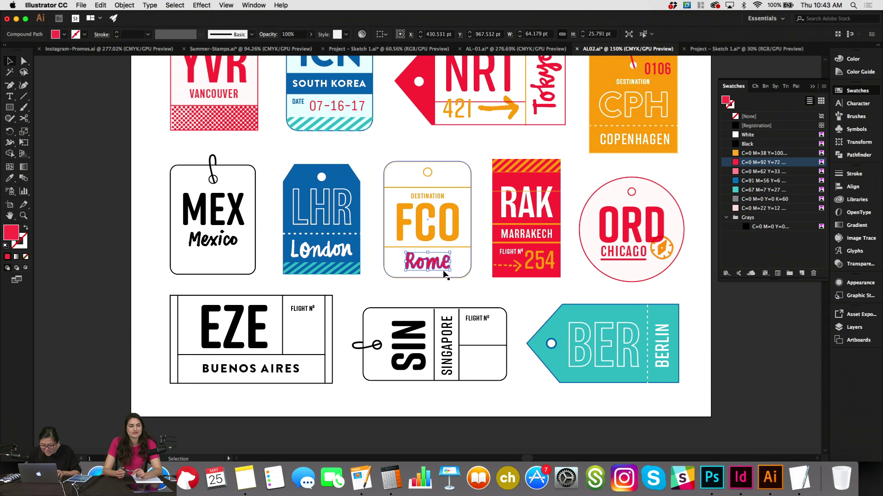
{"action": "left_click", "coordinate": [445, 227]}
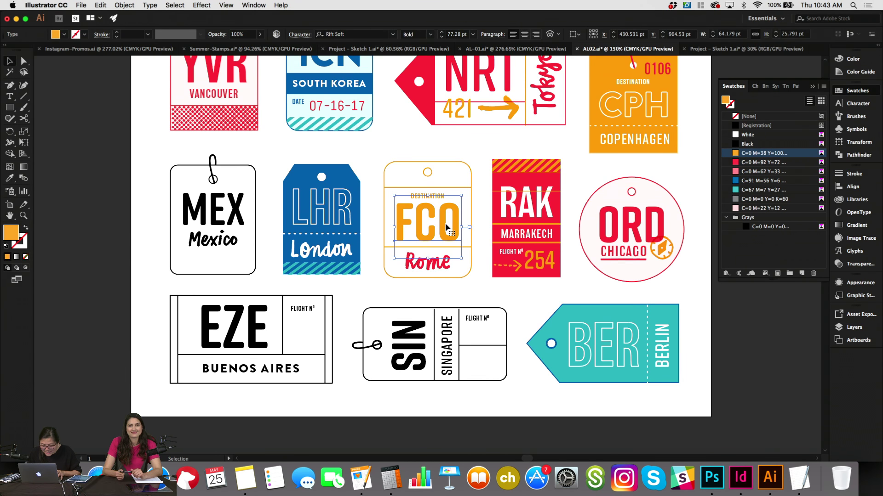
{"action": "left_click", "coordinate": [475, 242]}
{"action": "left_click", "coordinate": [448, 264]}
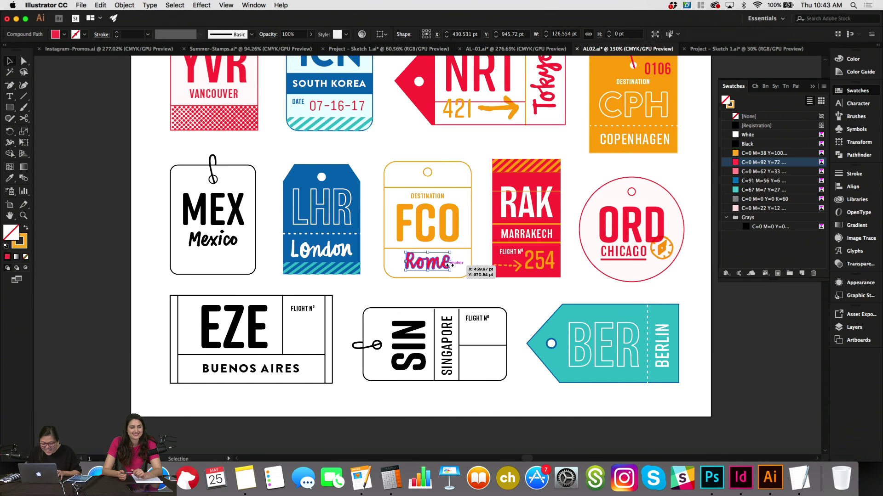
{"action": "left_click", "coordinate": [482, 284]}
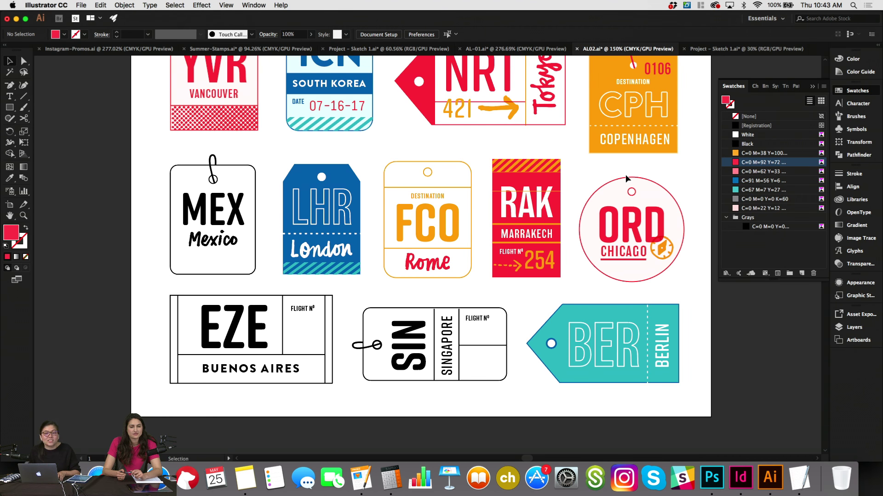
Shift the Rome lettering right to about X 445.02, Y 965.53 pt, leaving space before it.
{"action": "left_click", "coordinate": [449, 266]}
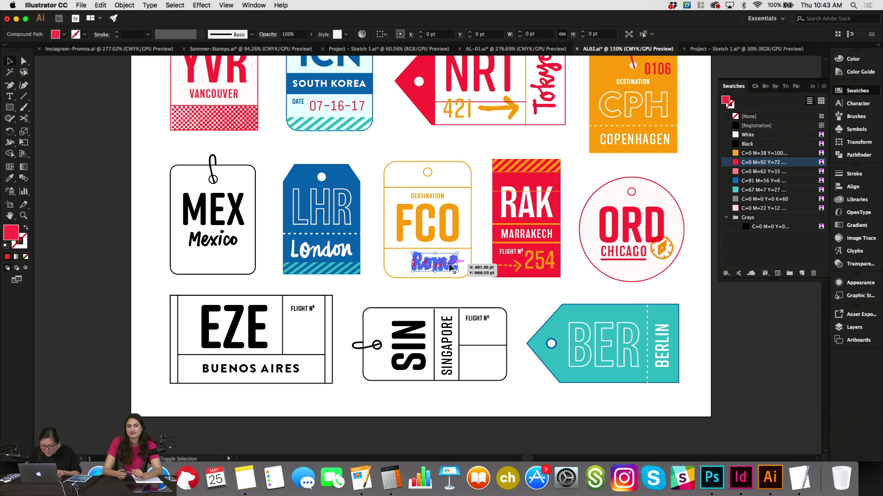
{"action": "left_click_drag", "start_coordinate": [450, 267], "coordinate": [454, 267]}
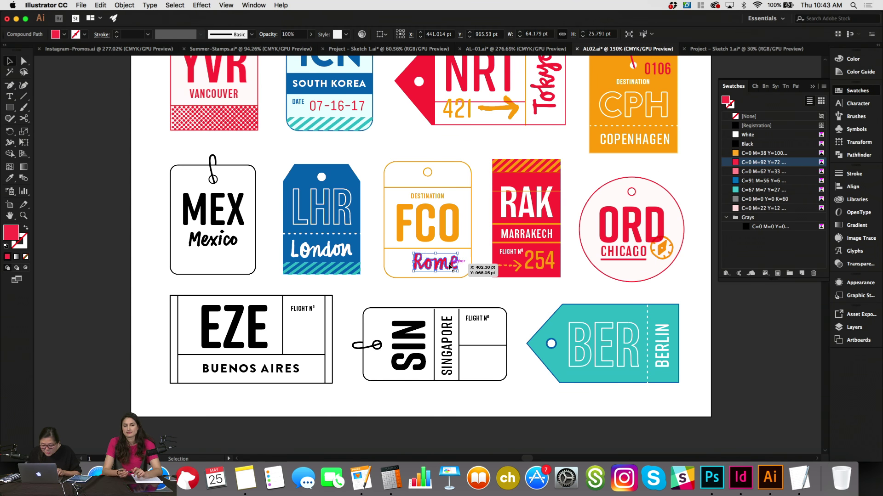
{"action": "left_click", "coordinate": [475, 304]}
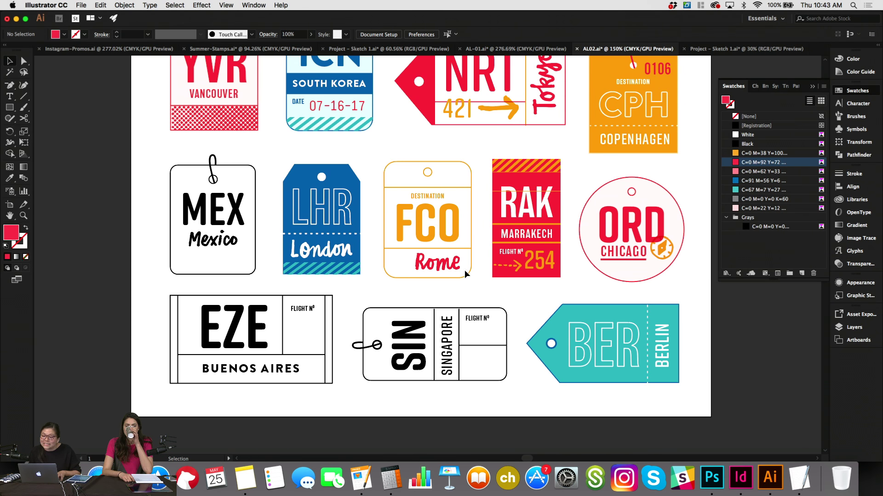
Copy the NRT tag's arrow beside Rome on the FCO tag, scaled to about 39.47 pt wide and filled with the C=0 M=38 orange swatch.
{"action": "left_click", "coordinate": [514, 109]}
{"action": "left_click_drag", "start_coordinate": [513, 109], "coordinate": [411, 269]}
{"action": "left_click", "coordinate": [736, 181]}
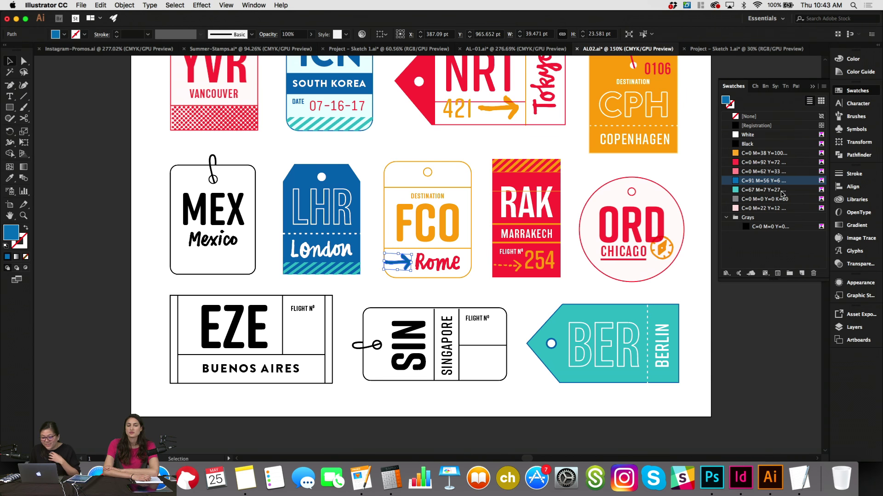
{"action": "left_click", "coordinate": [738, 154]}
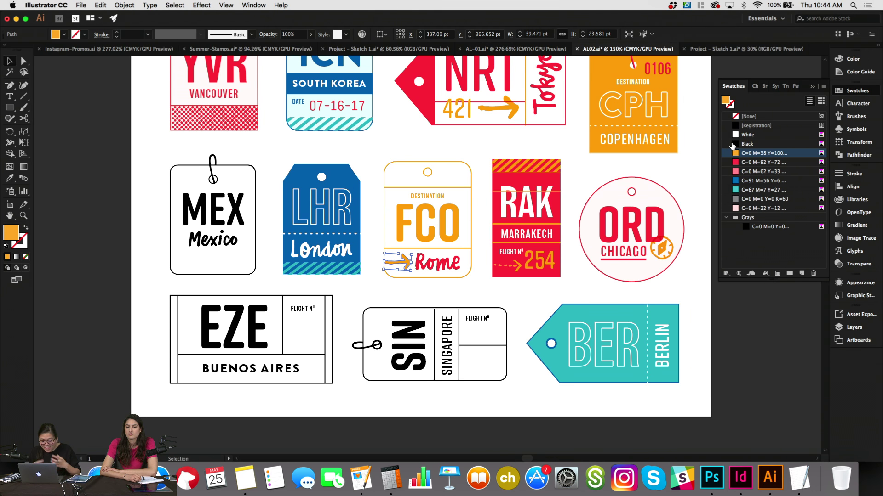
Nudge the FCO tag's hole down to about Y 835.03 pt.
{"action": "left_click", "coordinate": [427, 176]}
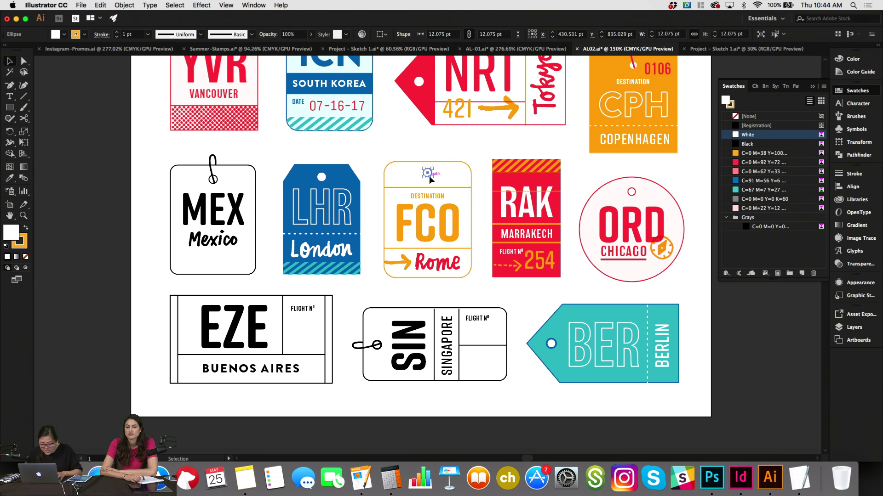
{"action": "left_click", "coordinate": [390, 141]}
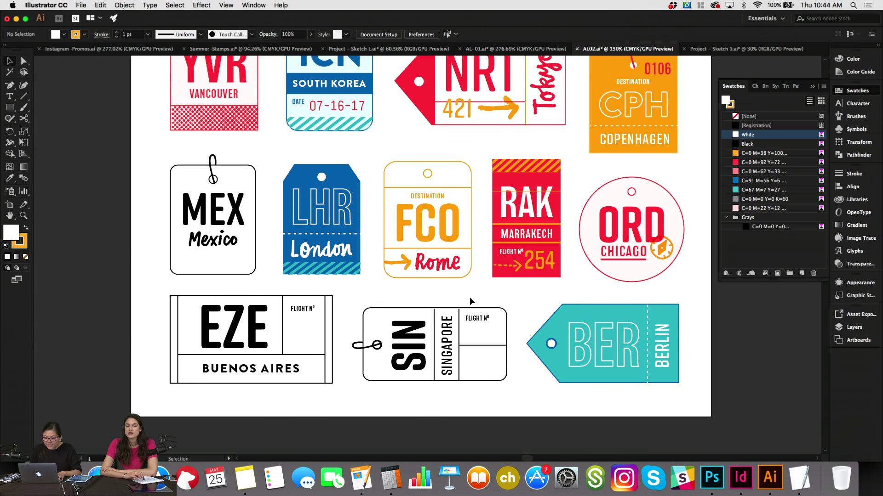
Duplicate the red 0106 number from the CPH tag onto the FCO tag, above and left of the DESTINATION label.
{"action": "scroll", "coordinate": [630, 260], "scroll_direction": "up", "scroll_amount": 1}
{"action": "scroll", "coordinate": [630, 260], "scroll_direction": "up", "scroll_amount": 2}
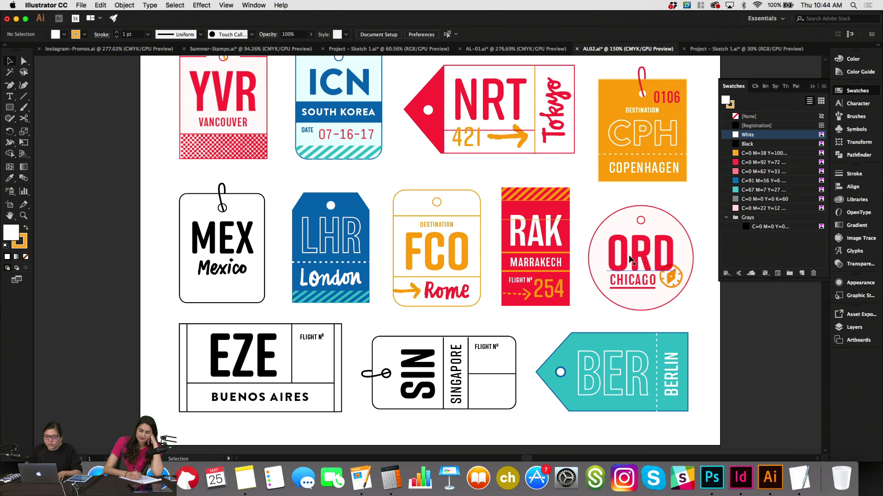
{"action": "left_click", "coordinate": [676, 100]}
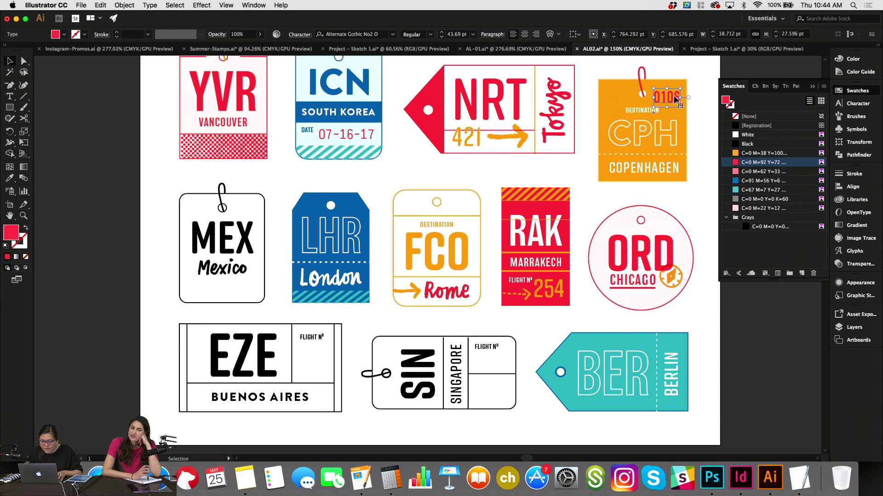
{"action": "left_click_drag", "start_coordinate": [676, 100], "coordinate": [426, 215]}
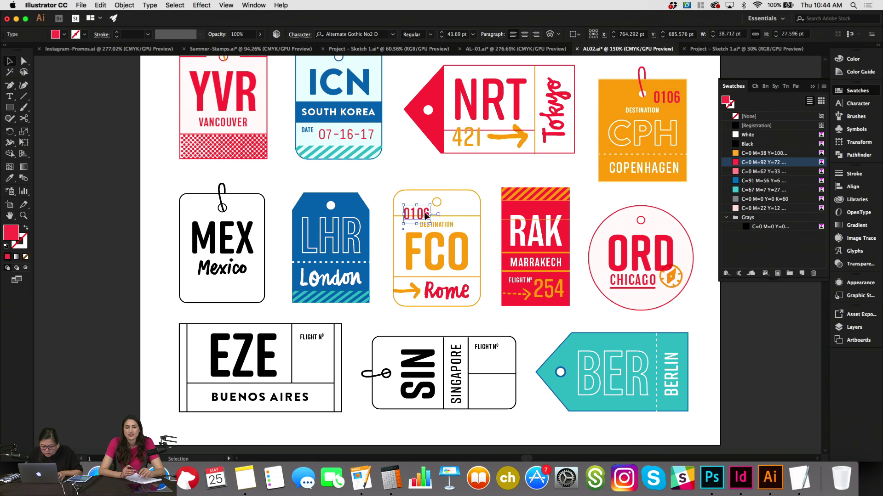
{"action": "left_click", "coordinate": [498, 192]}
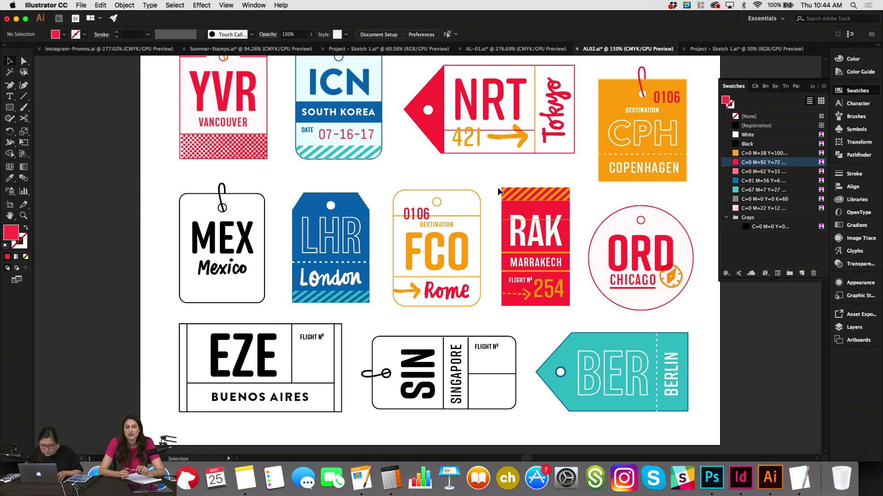
Fine-tune the FCO tag's vertical spacing, lowering the hole slightly, the bottom divider to Y 946.72 pt and the FCO letters to Y 917.47 pt.
{"action": "left_click", "coordinate": [441, 201]}
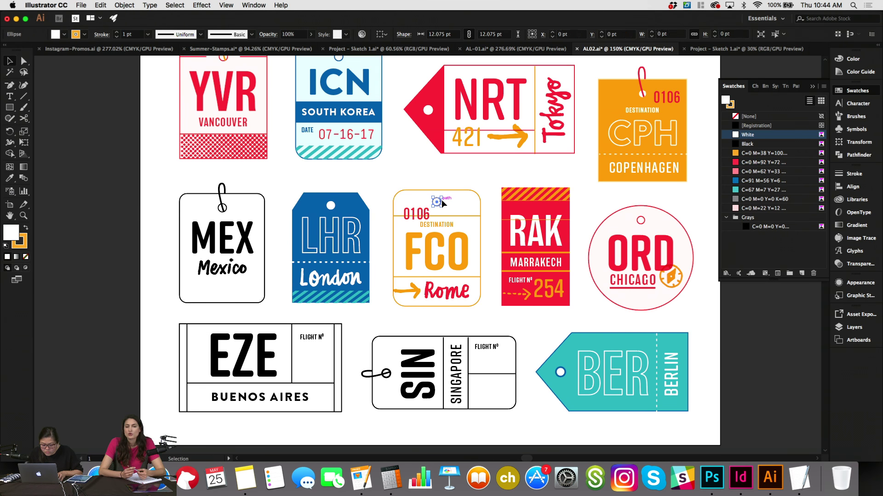
{"action": "left_click", "coordinate": [439, 181]}
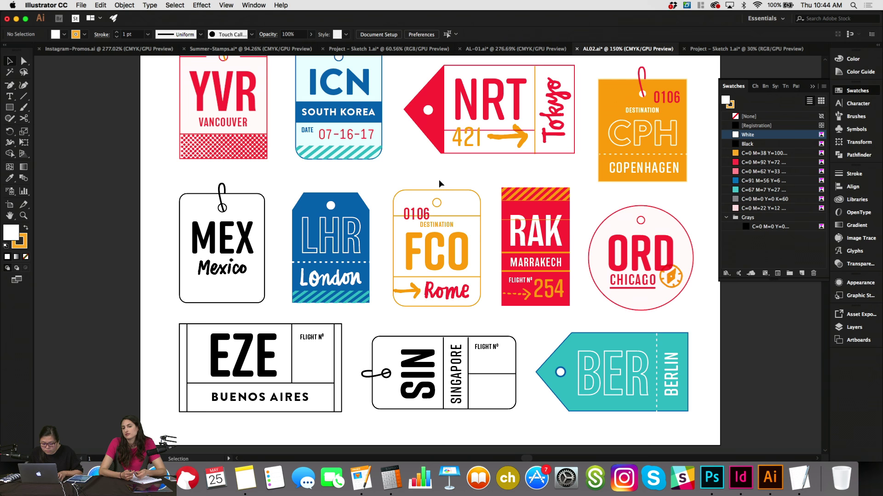
{"action": "left_click", "coordinate": [446, 227]}
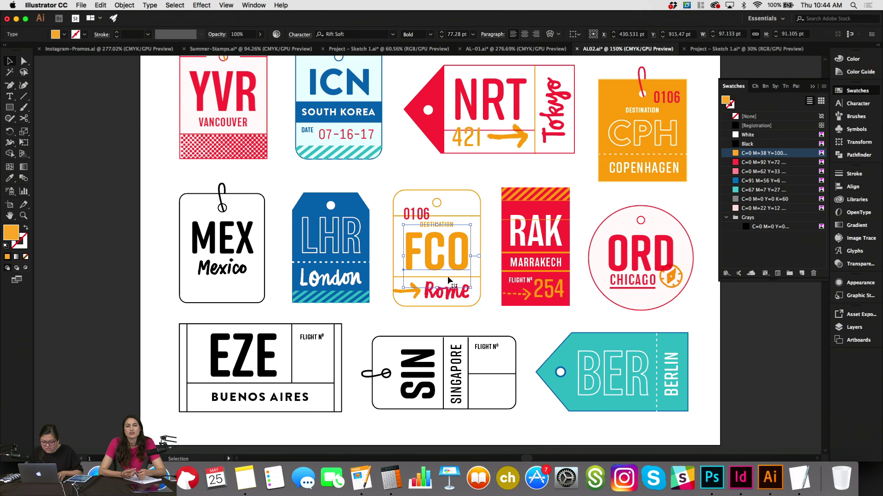
{"action": "left_click", "coordinate": [475, 276]}
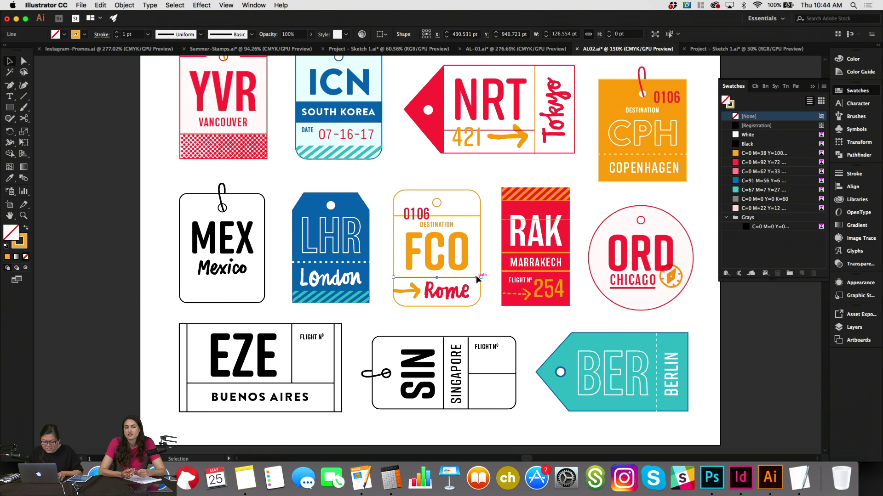
{"action": "left_click", "coordinate": [467, 297]}
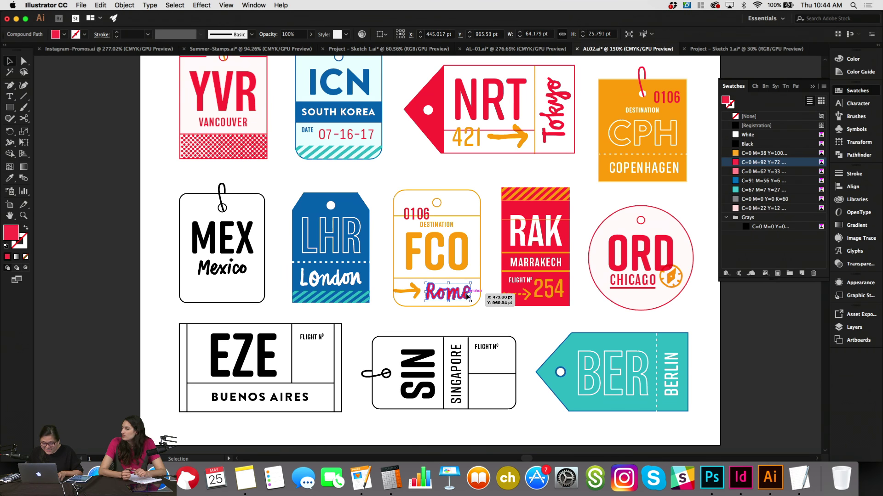
{"action": "left_click", "coordinate": [457, 269]}
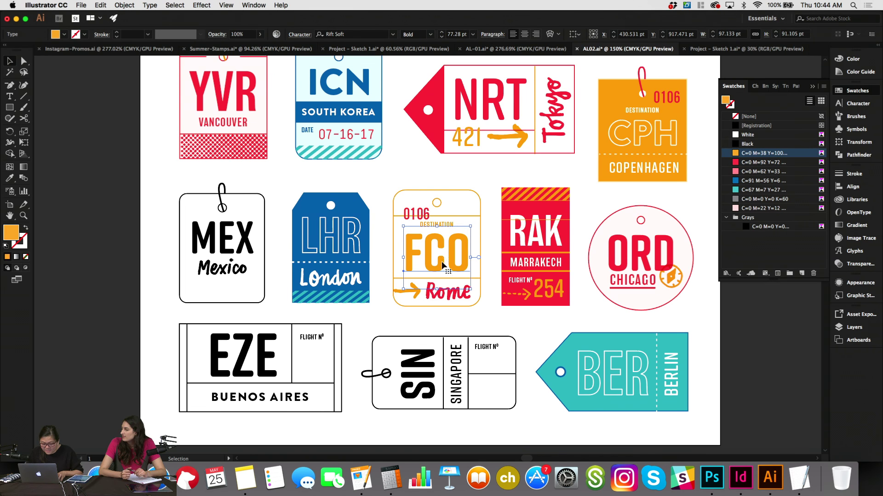
Nudge the DESTINATION label down slightly so it sits closer to the FCO letters.
{"action": "left_click", "coordinate": [459, 178]}
{"action": "left_click", "coordinate": [448, 224]}
{"action": "left_click_drag", "start_coordinate": [448, 224], "coordinate": [447, 226]}
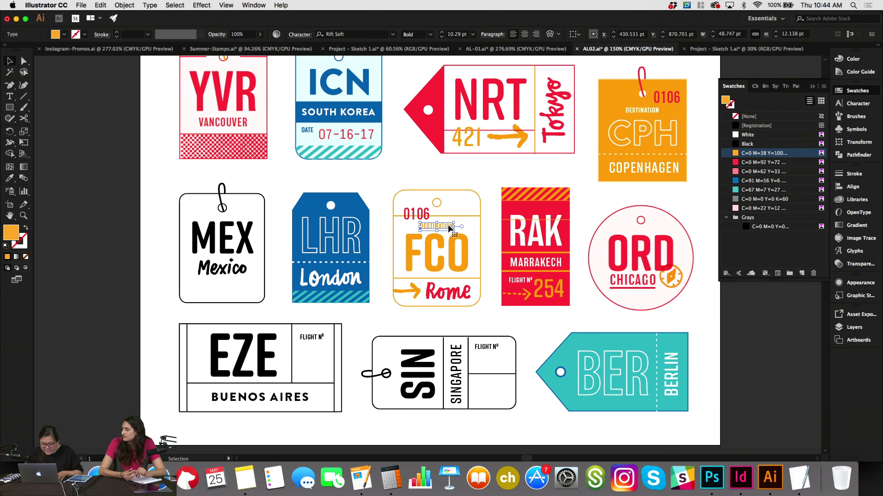
{"action": "left_click", "coordinate": [486, 330]}
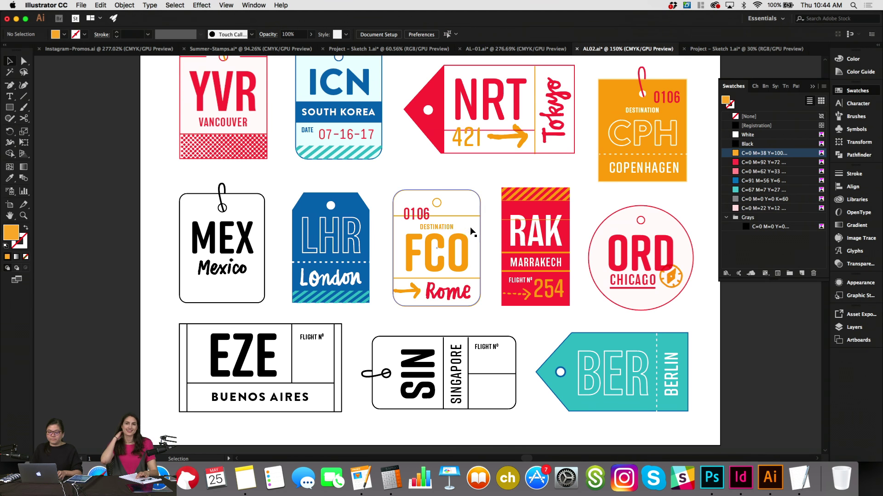
Set the FCO tag outline's stroke weight to 2 pt.
{"action": "left_click", "coordinate": [467, 192]}
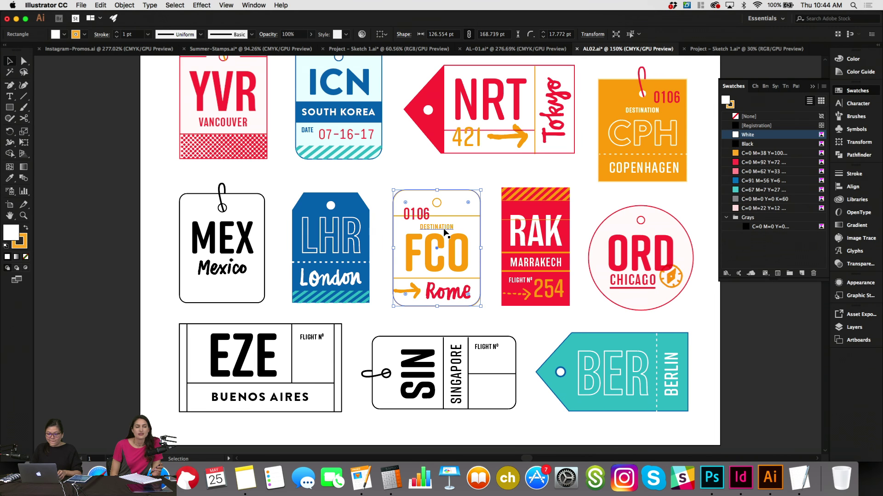
{"action": "left_click", "coordinate": [423, 161]}
{"action": "scroll", "coordinate": [423, 161], "scroll_direction": "down", "scroll_amount": 1}
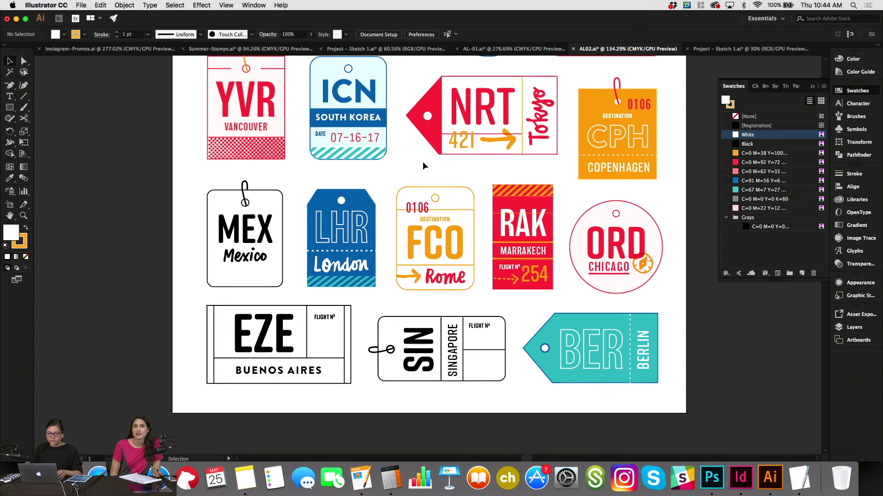
{"action": "scroll", "coordinate": [423, 161], "scroll_direction": "down", "scroll_amount": 1}
{"action": "scroll", "coordinate": [422, 162], "scroll_direction": "up", "scroll_amount": 3}
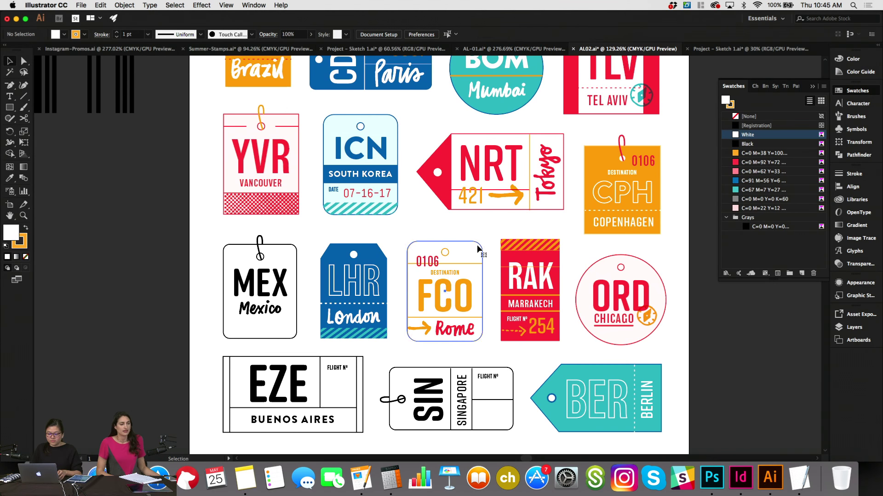
{"action": "left_click", "coordinate": [478, 251]}
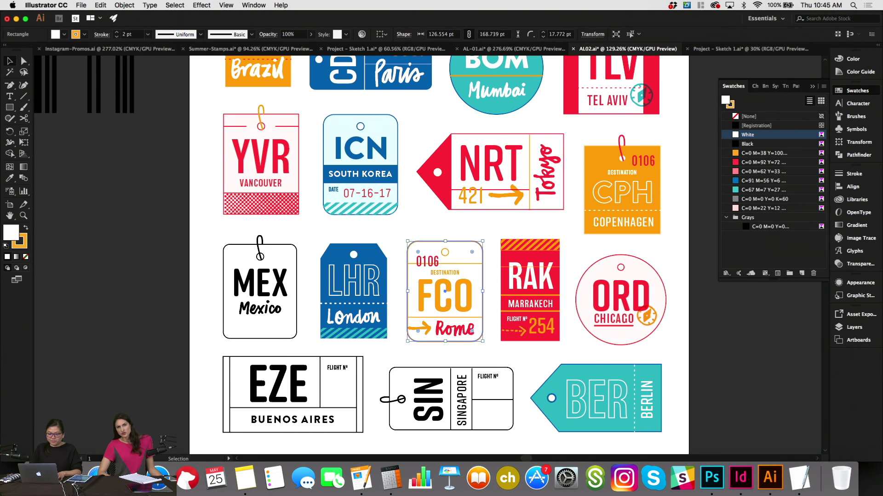
{"action": "left_click", "coordinate": [399, 236]}
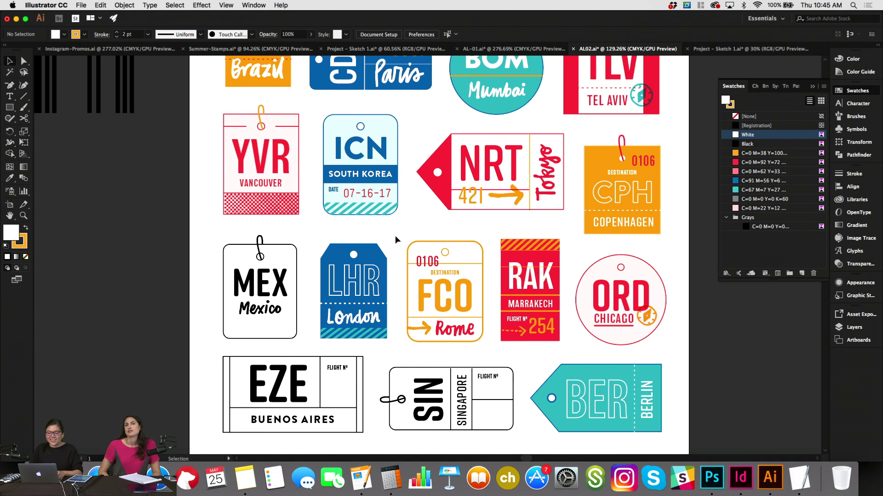
Look over the whole set of luggage tags to compare the FCO tag with its neighbours.
{"action": "scroll", "coordinate": [602, 273], "scroll_direction": "up", "scroll_amount": 1}
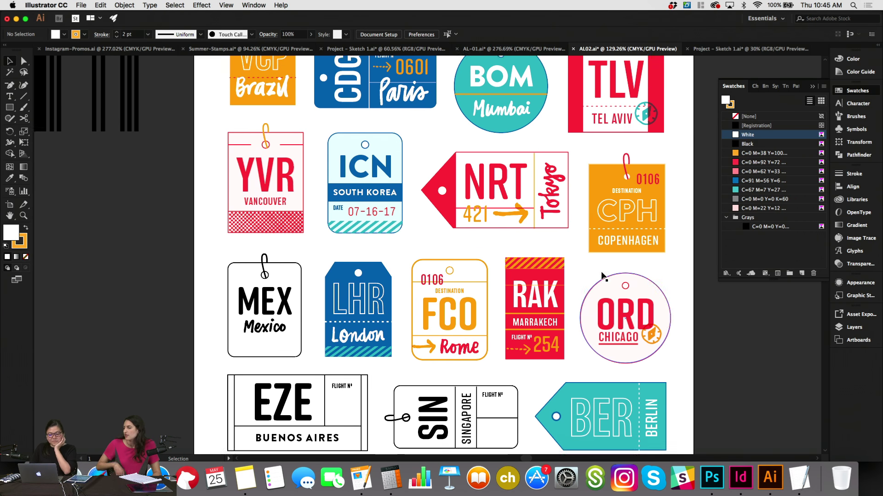
{"action": "scroll", "coordinate": [601, 273], "scroll_direction": "up", "scroll_amount": 2}
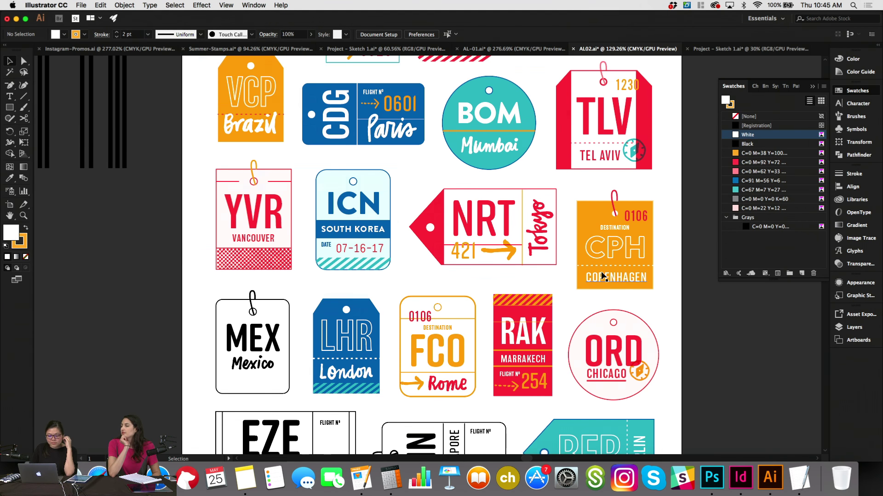
{"action": "scroll", "coordinate": [601, 275], "scroll_direction": "down", "scroll_amount": 3}
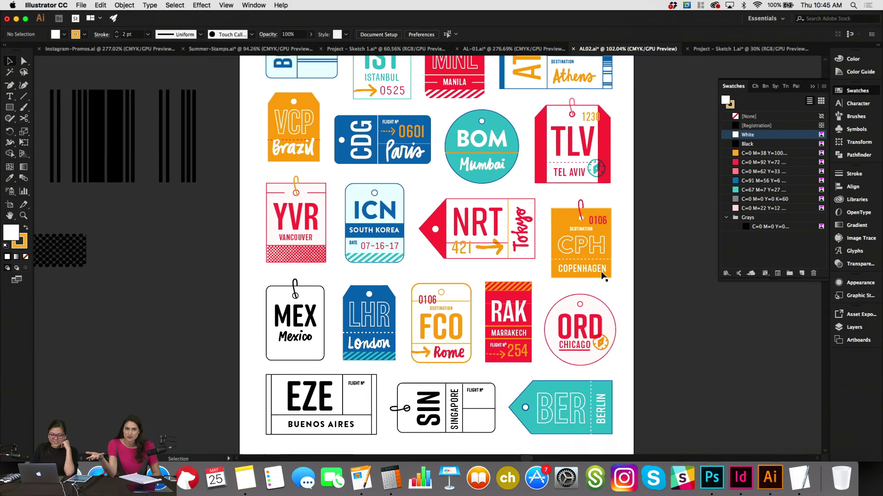
{"action": "scroll", "coordinate": [602, 275], "scroll_direction": "up", "scroll_amount": 5}
{"action": "scroll", "coordinate": [602, 275], "scroll_direction": "down", "scroll_amount": 5}
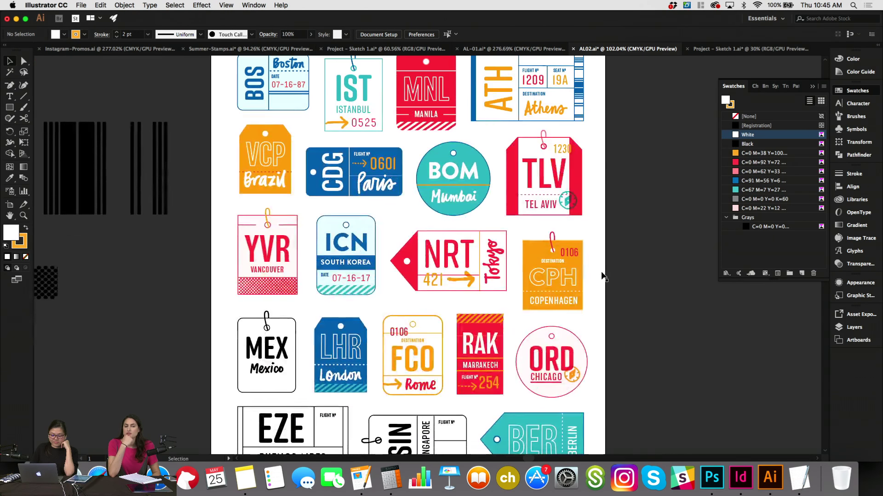
{"action": "scroll", "coordinate": [602, 274], "scroll_direction": "down", "scroll_amount": 3}
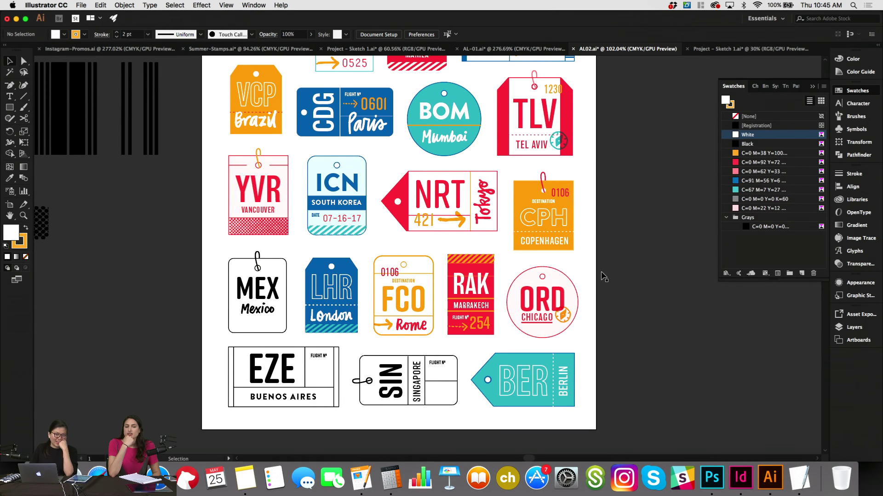
Group the ORD Chicago tag and fine-tune its position, and shift the bottom row of tags slightly left and down.
{"action": "left_click_drag", "start_coordinate": [600, 277], "coordinate": [517, 338]}
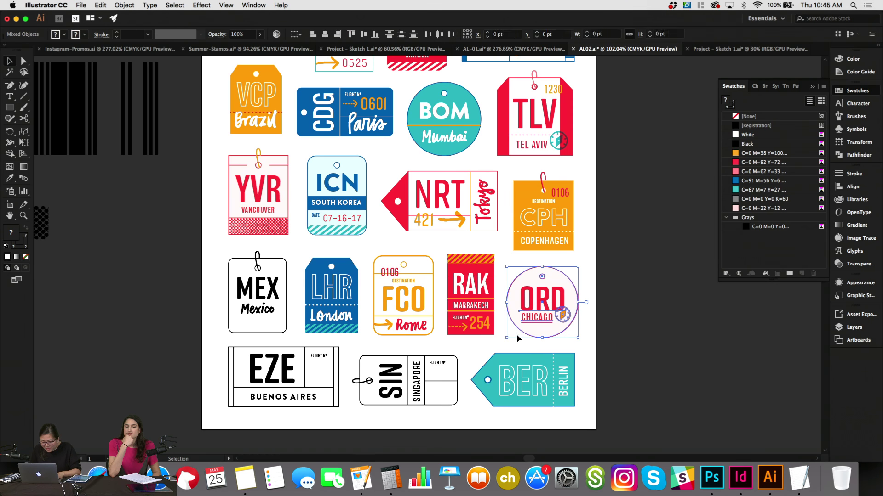
{"action": "key", "text": "super+g"}
{"action": "key", "text": "Left"}
{"action": "key", "text": "Left"}
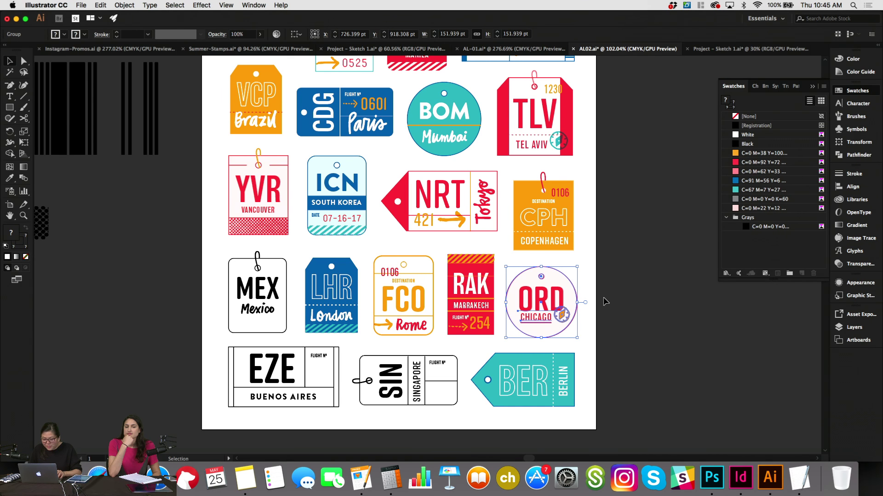
{"action": "left_click", "coordinate": [609, 320]}
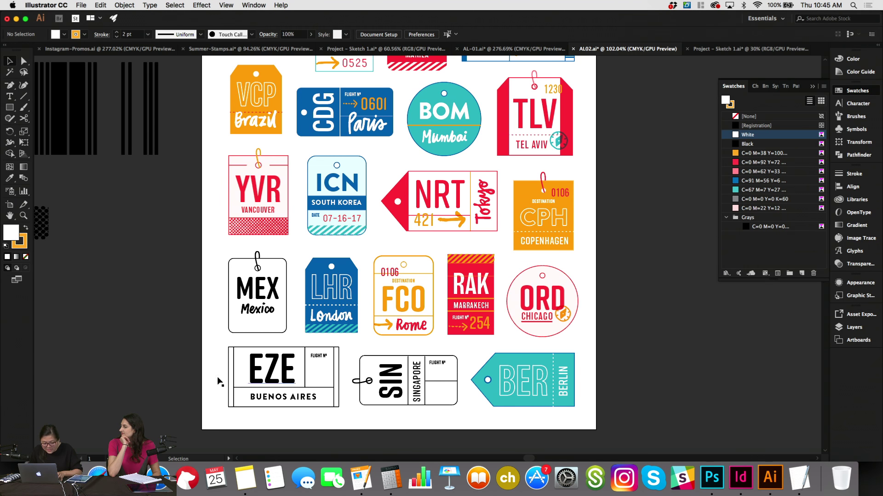
{"action": "left_click_drag", "start_coordinate": [215, 346], "coordinate": [572, 413]}
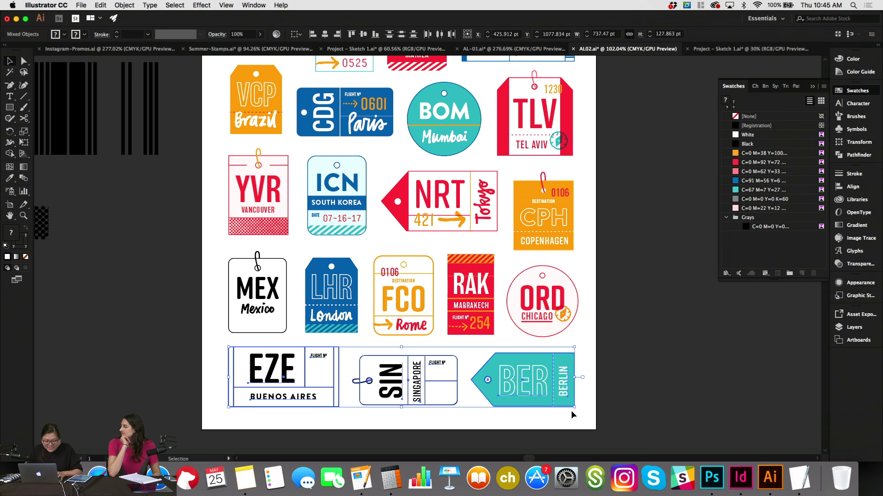
{"action": "left_click", "coordinate": [600, 402]}
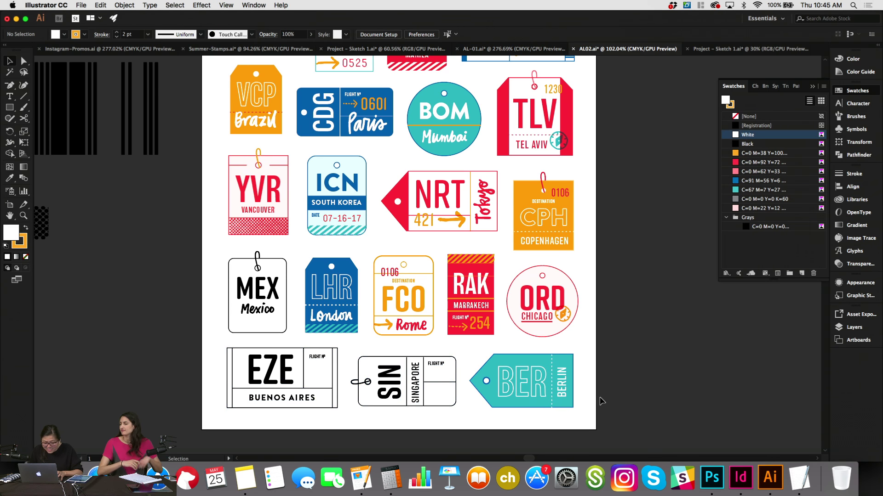
Enlarge the LHR London tag slightly to balance it with its row.
{"action": "left_click_drag", "start_coordinate": [300, 257], "coordinate": [353, 343]}
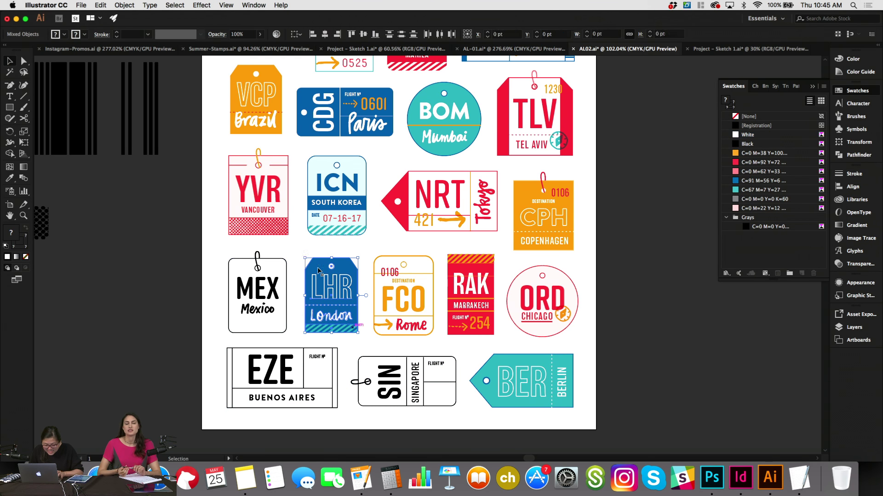
{"action": "left_click_drag", "start_coordinate": [303, 260], "coordinate": [302, 255]}
{"action": "left_click", "coordinate": [282, 244]}
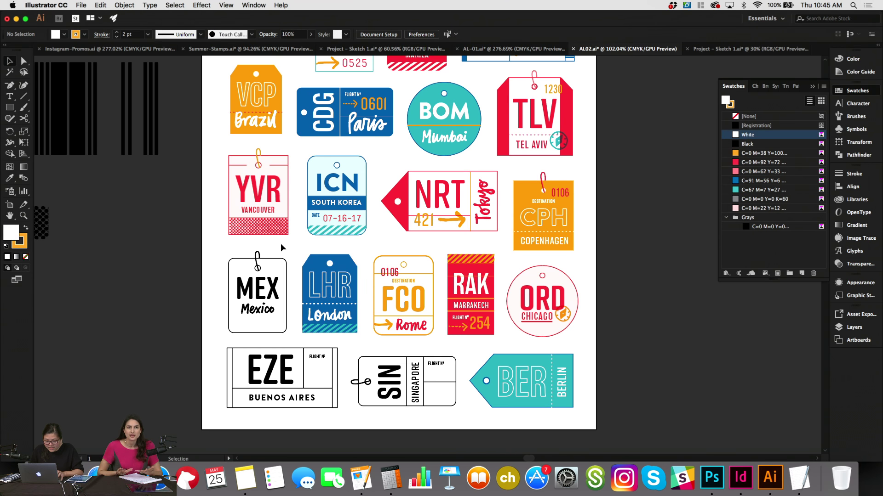
Fill the EZE tag's rectangle with the orange C=0 M=38 Y=100 swatch and make its EZE and BUENOS AIRES text white.
{"action": "scroll", "coordinate": [281, 244], "scroll_direction": "down", "scroll_amount": 2}
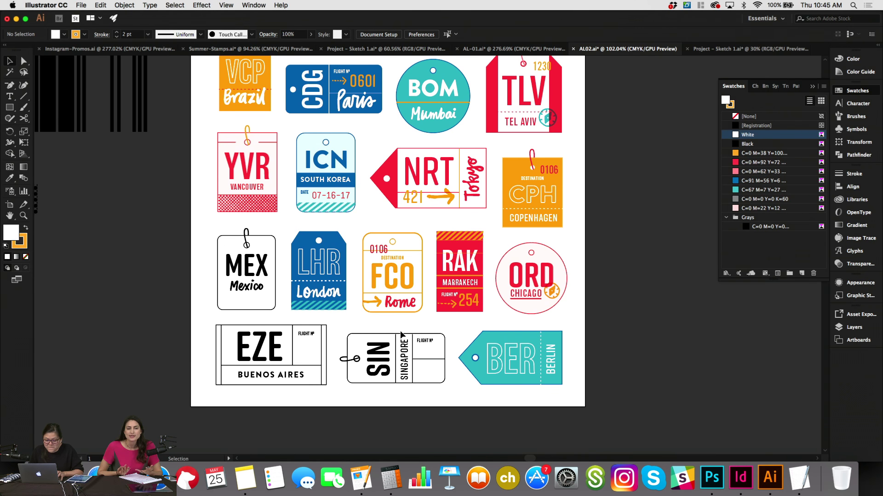
{"action": "left_click", "coordinate": [290, 324]}
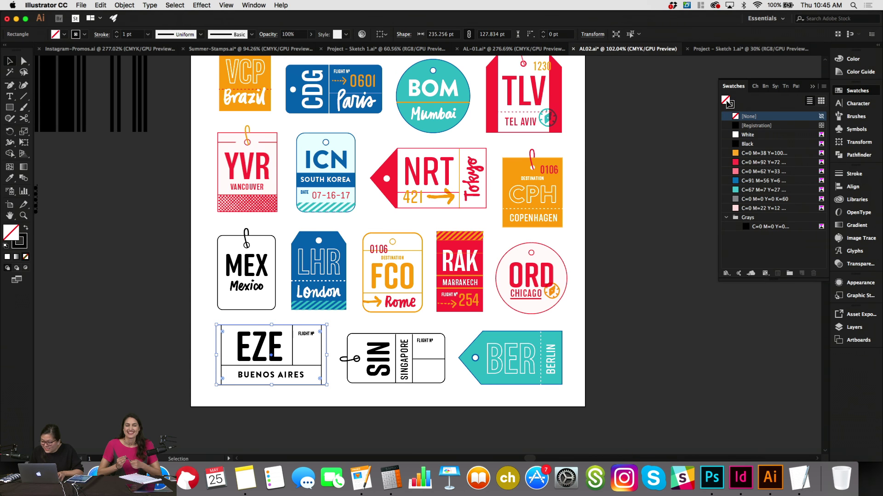
{"action": "left_click", "coordinate": [737, 153]}
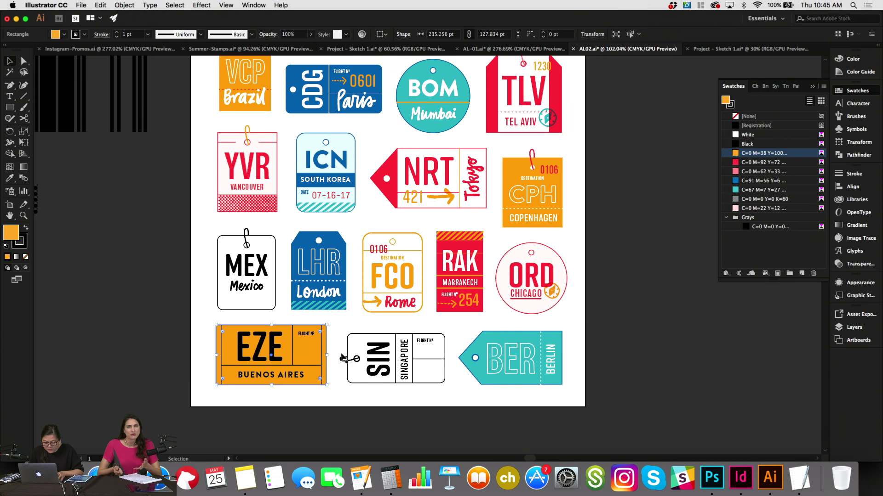
{"action": "left_click", "coordinate": [278, 352]}
{"action": "left_click", "coordinate": [748, 134]}
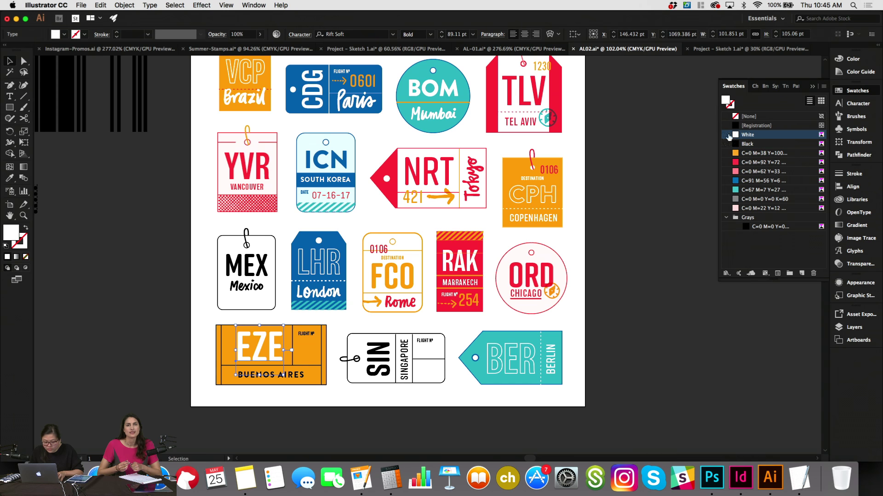
{"action": "left_click", "coordinate": [301, 375]}
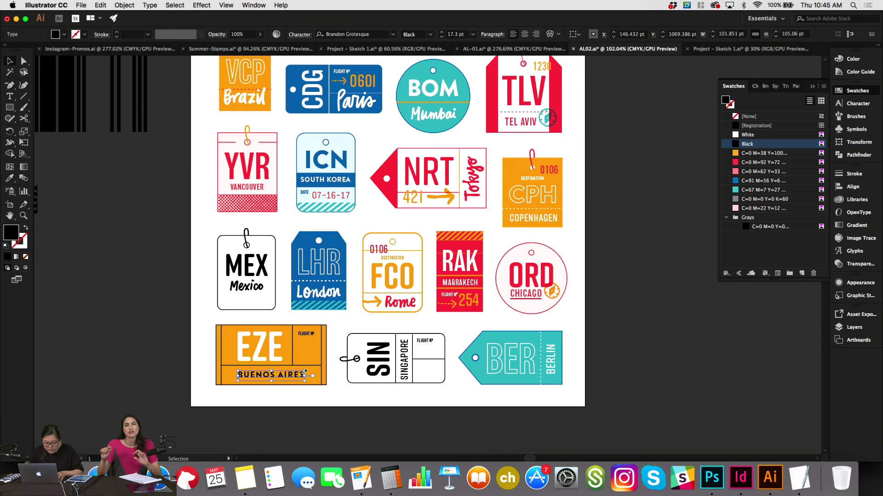
{"action": "left_click", "coordinate": [754, 138]}
{"action": "left_click", "coordinate": [302, 404]}
Set the stroke of the EZE tag's outline and its black divider lines to White.
{"action": "scroll", "coordinate": [302, 405], "scroll_direction": "up", "scroll_amount": 1}
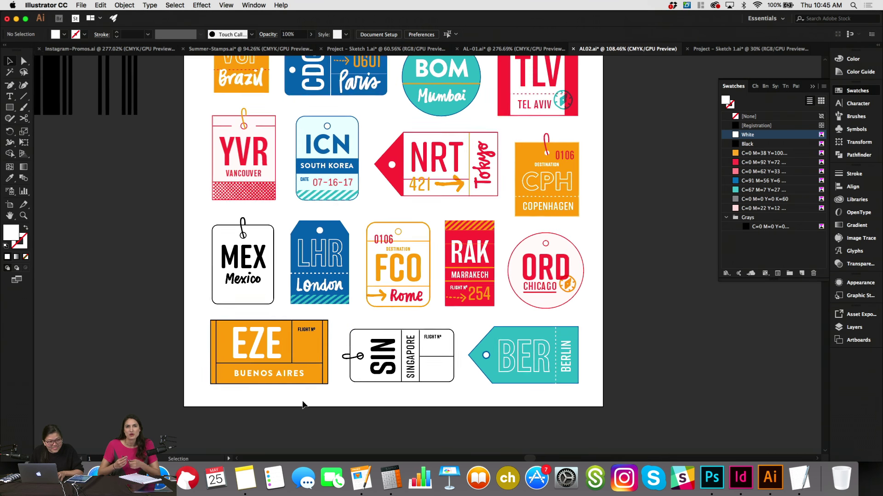
{"action": "scroll", "coordinate": [302, 404], "scroll_direction": "up", "scroll_amount": 3}
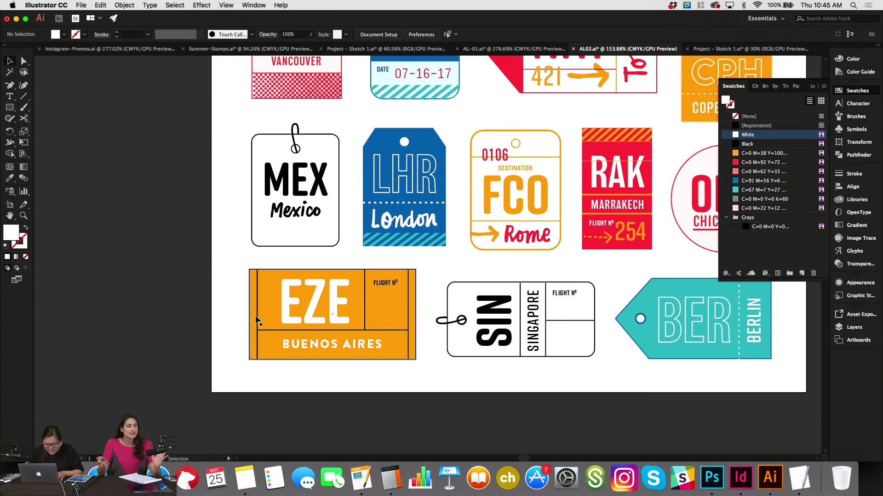
{"action": "left_click", "coordinate": [307, 269]}
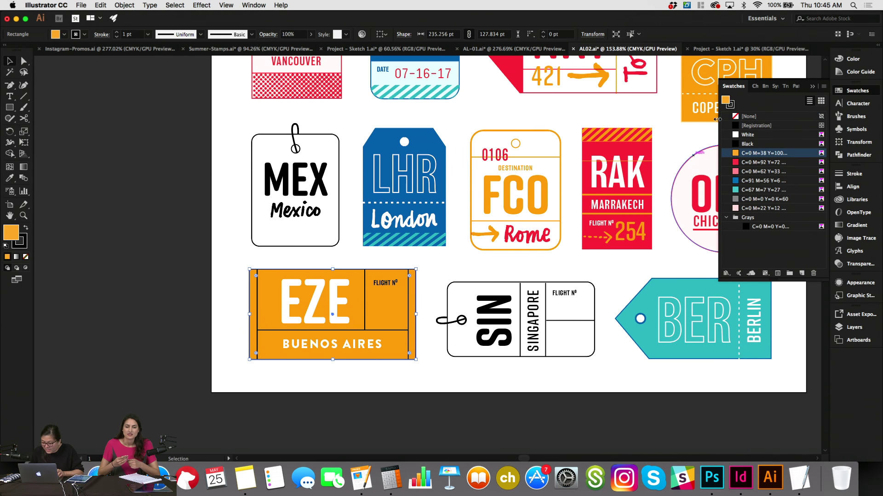
{"action": "left_click", "coordinate": [730, 105]}
{"action": "left_click", "coordinate": [747, 135]}
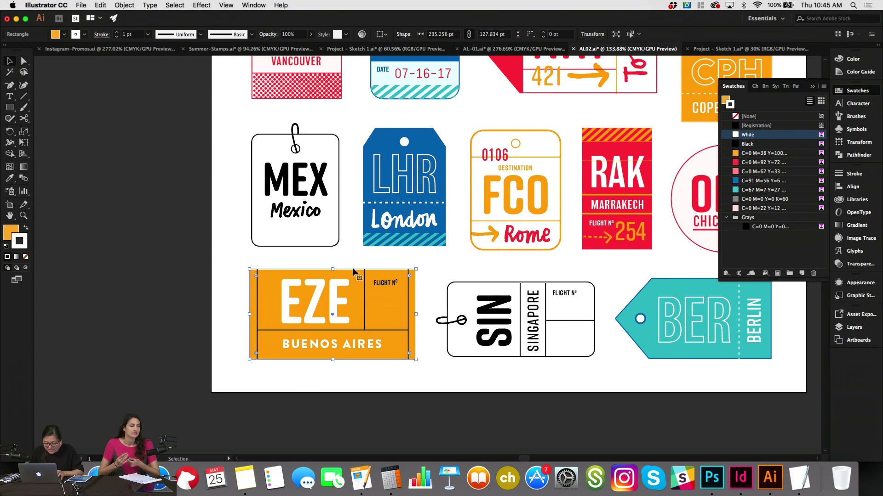
{"action": "left_click", "coordinate": [258, 300]}
{"action": "left_click", "coordinate": [274, 335], "text": "shift"}
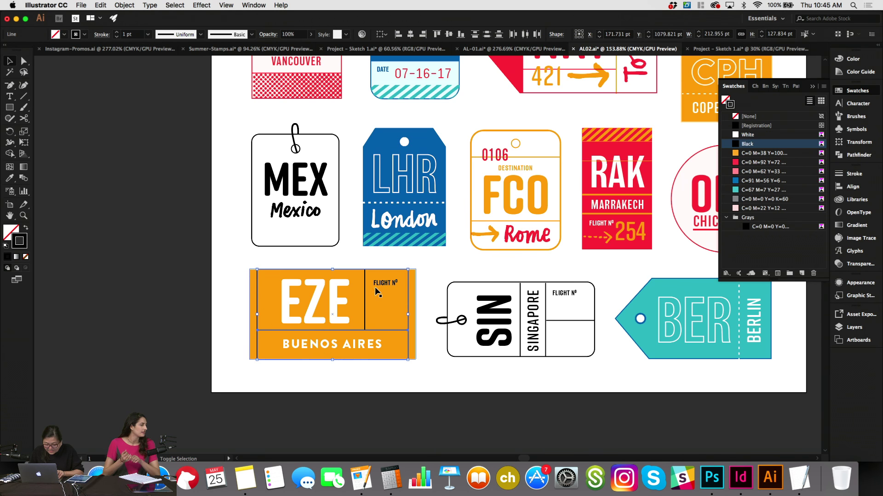
{"action": "key", "text": "super+h"}
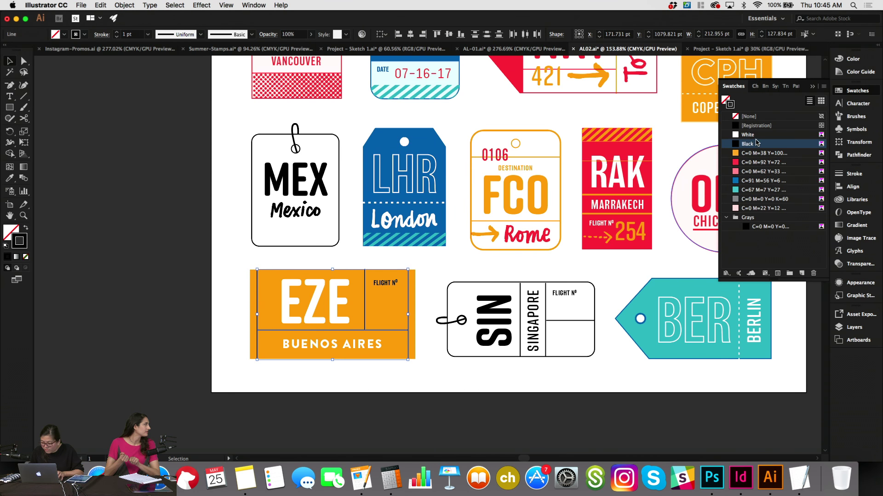
{"action": "left_click", "coordinate": [753, 135]}
{"action": "left_click", "coordinate": [453, 272]}
Color the EZE tag's FLIGHT Nº label white and give the remaining black vertical line at its right end a white stroke.
{"action": "left_click", "coordinate": [384, 287]}
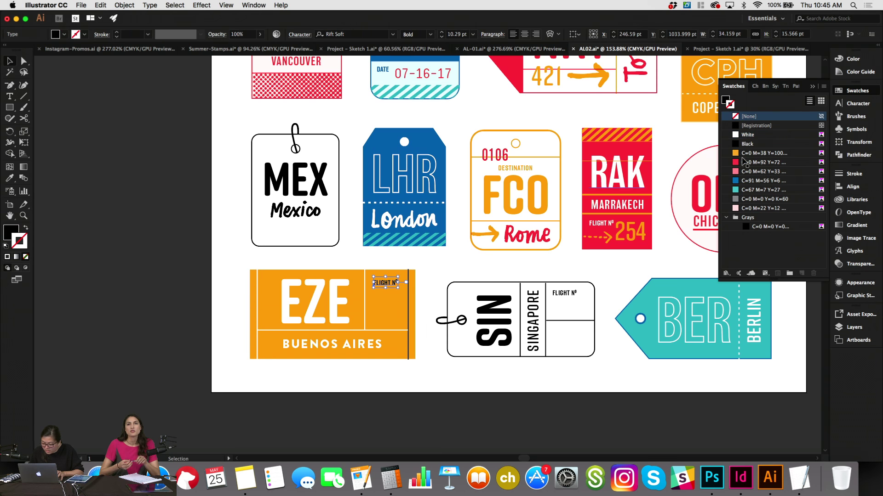
{"action": "left_click", "coordinate": [725, 100]}
{"action": "left_click", "coordinate": [743, 135]}
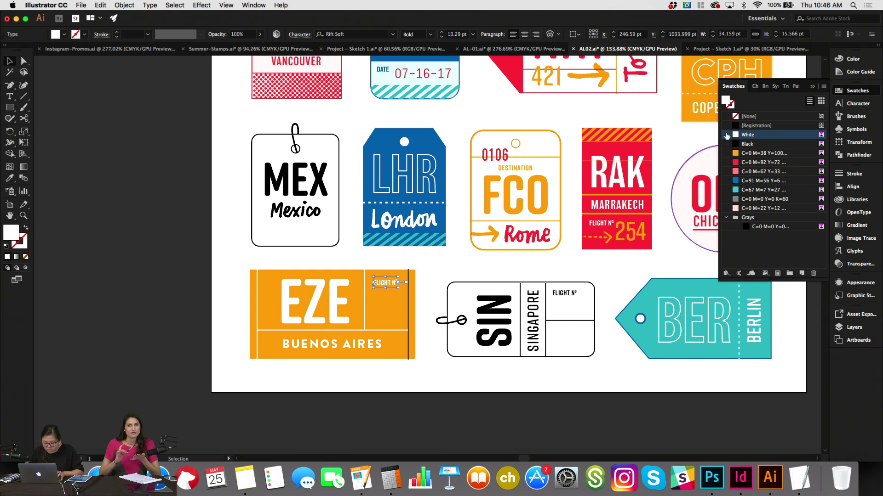
{"action": "left_click", "coordinate": [408, 288]}
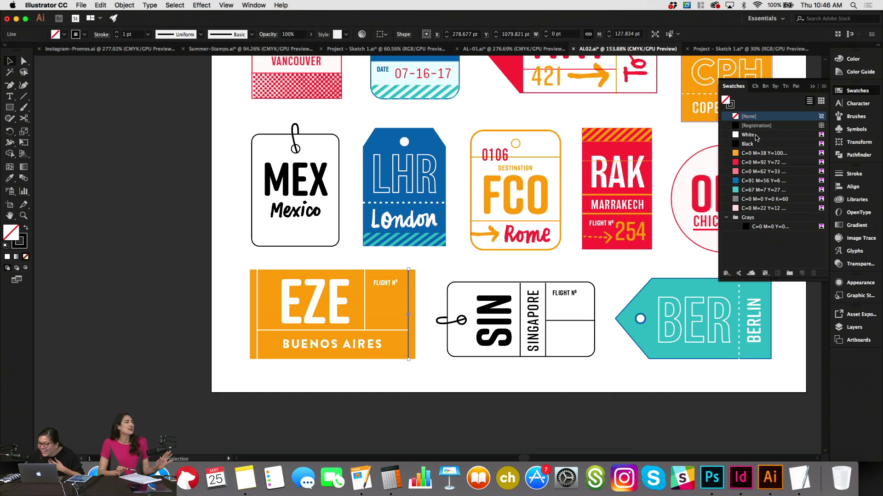
{"action": "left_click", "coordinate": [729, 106]}
{"action": "left_click", "coordinate": [736, 134]}
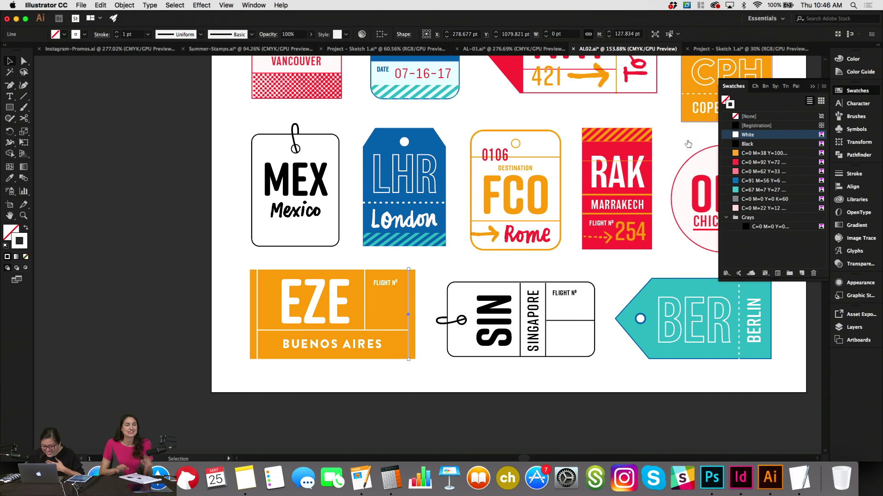
{"action": "left_click", "coordinate": [442, 274]}
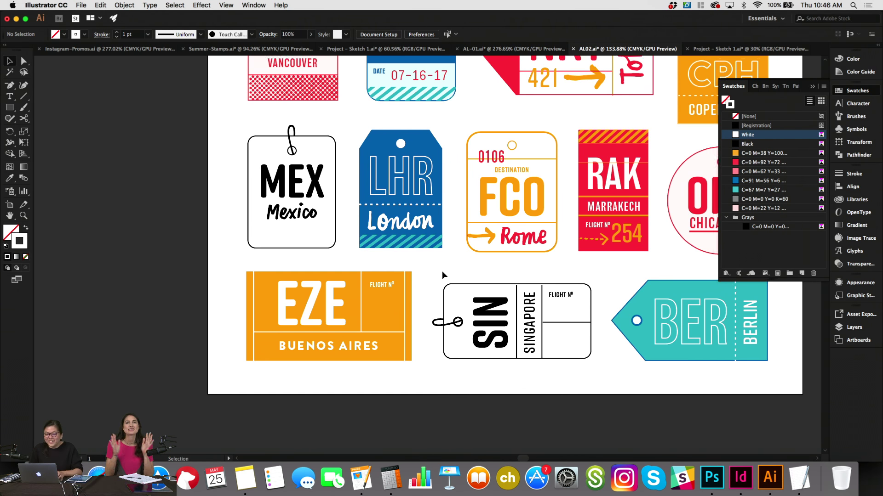
Copy the 254 number from the RAK tag, recolor the copy red (C=0 M=92 Y=72) and place it under EZE's FLIGHT Nº label.
{"action": "scroll", "coordinate": [442, 271], "scroll_direction": "right", "scroll_amount": 2}
{"action": "left_click", "coordinate": [606, 247]}
{"action": "double_click", "coordinate": [607, 247]}
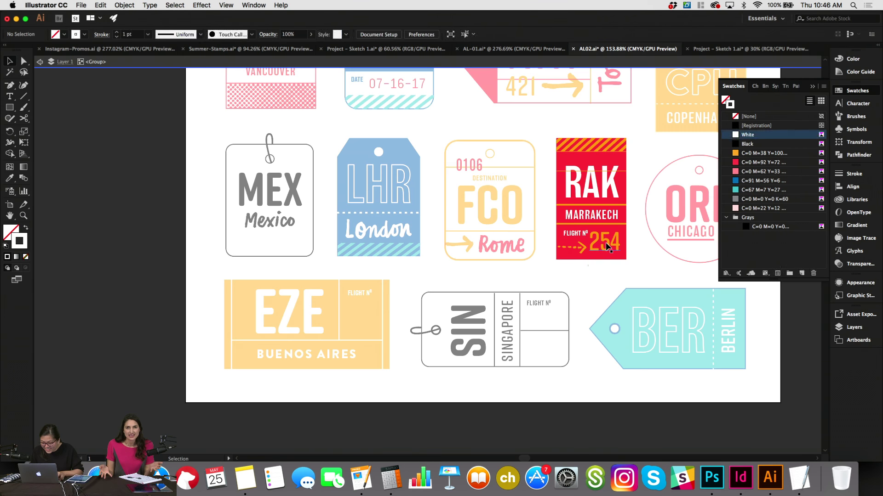
{"action": "left_click", "coordinate": [607, 247]}
{"action": "double_click", "coordinate": [588, 287]}
{"action": "key", "text": "cmd+v"}
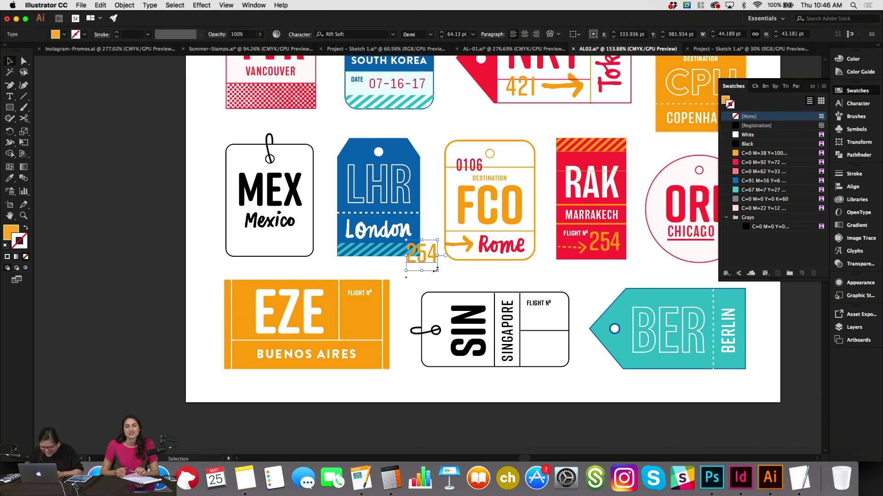
{"action": "left_click", "coordinate": [763, 162]}
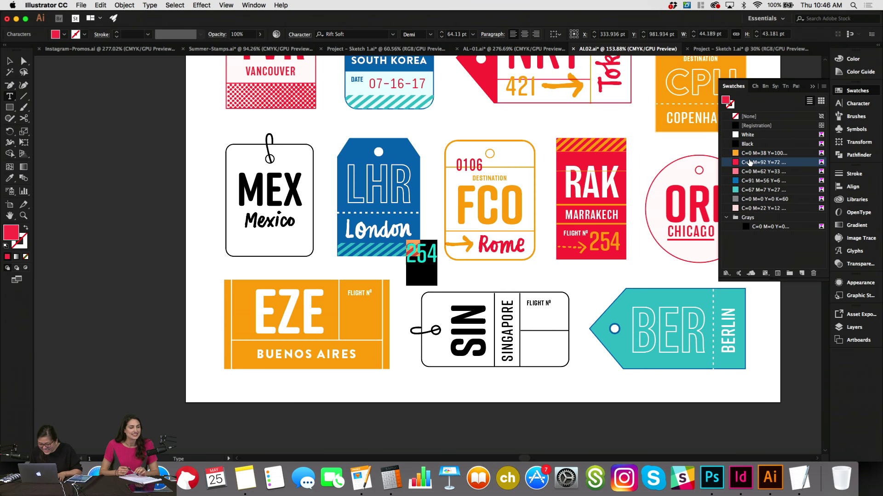
{"action": "left_click_drag", "start_coordinate": [433, 268], "coordinate": [374, 326]}
Change the EZE tag's flight number to C25 and scale it down to 60.25 pt.
{"action": "double_click", "coordinate": [369, 312]}
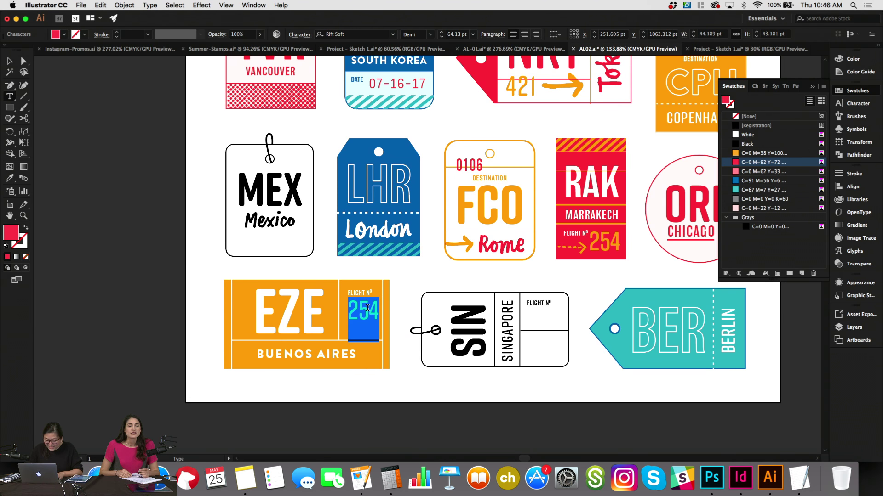
{"action": "type", "text": "C"}
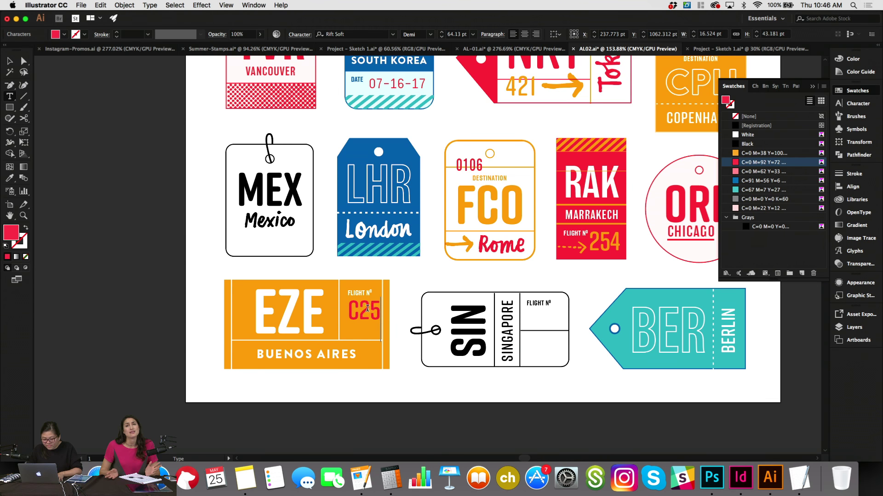
{"action": "key", "text": "Escape"}
{"action": "left_click_drag", "start_coordinate": [381, 329], "coordinate": [378, 327]}
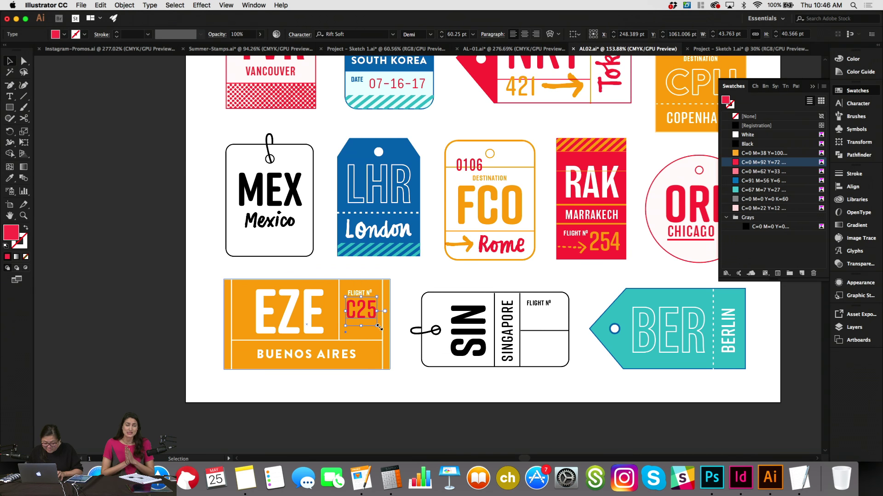
Nudge the EZE tag's FLIGHT Nº label and C25 number slightly left, raising the number a little.
{"action": "left_click", "coordinate": [358, 293]}
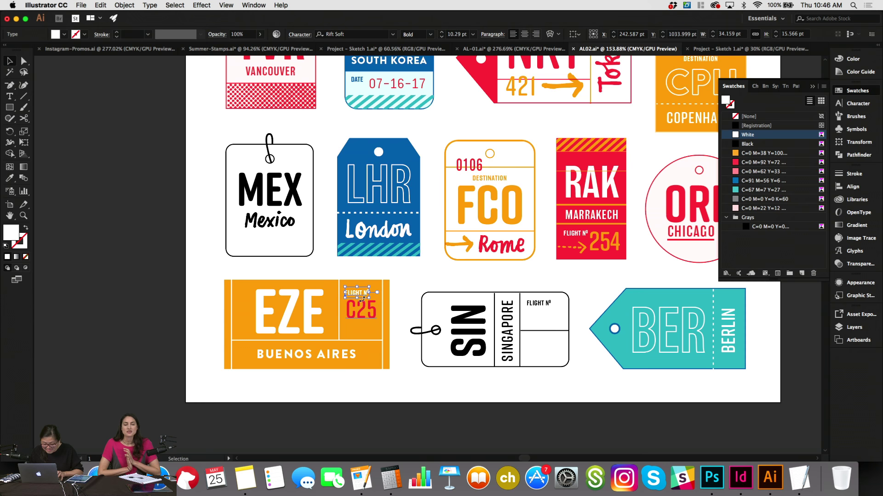
{"action": "left_click", "coordinate": [361, 312]}
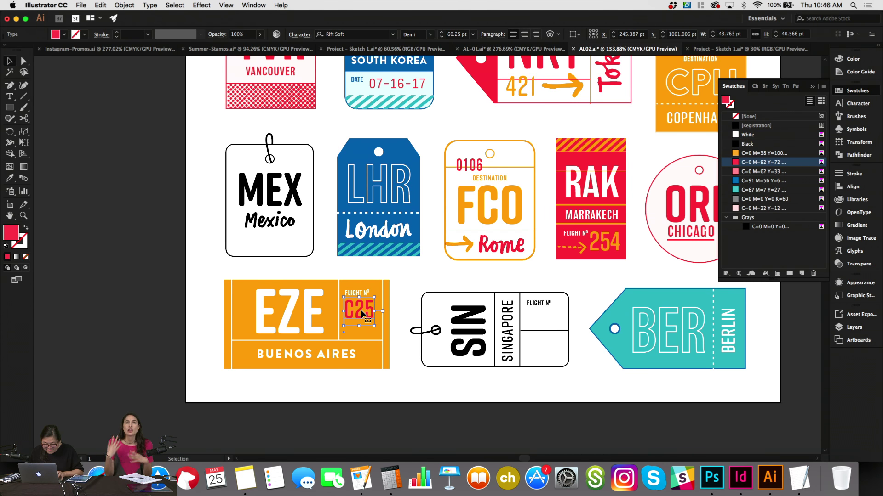
{"action": "left_click", "coordinate": [369, 341]}
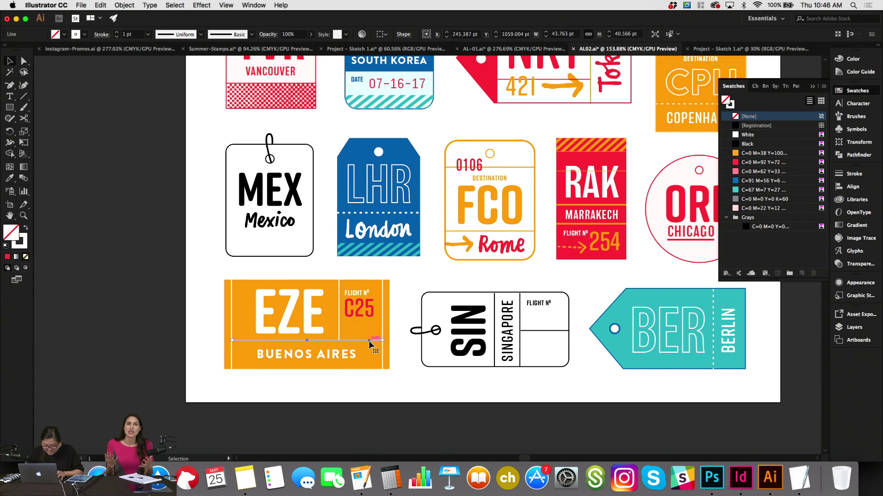
Copy the white paper plane from the BCN tag, place it under the EZE tag's C25 number and enlarge it to about 37.5 × 32.7 pt.
{"action": "scroll", "coordinate": [420, 291], "scroll_direction": "up", "scroll_amount": 10}
{"action": "scroll", "coordinate": [420, 290], "scroll_direction": "right", "scroll_amount": 4}
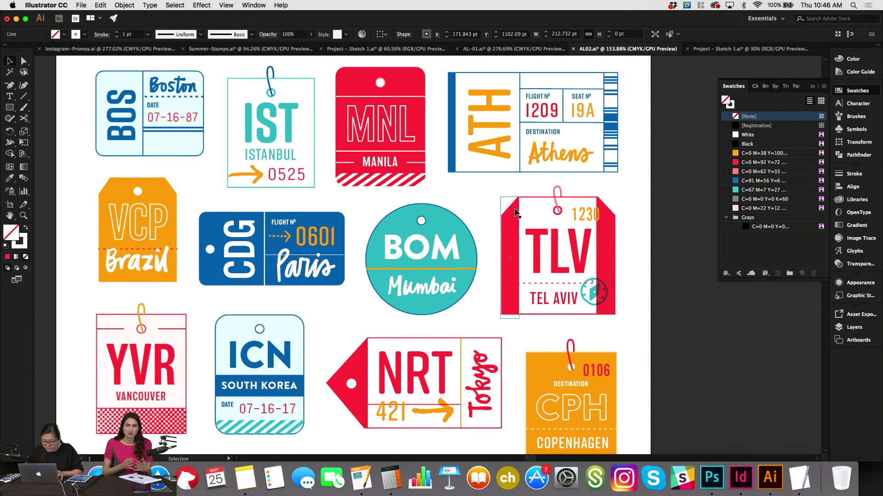
{"action": "scroll", "coordinate": [513, 209], "scroll_direction": "down", "scroll_amount": 5}
{"action": "left_click", "coordinate": [567, 114]}
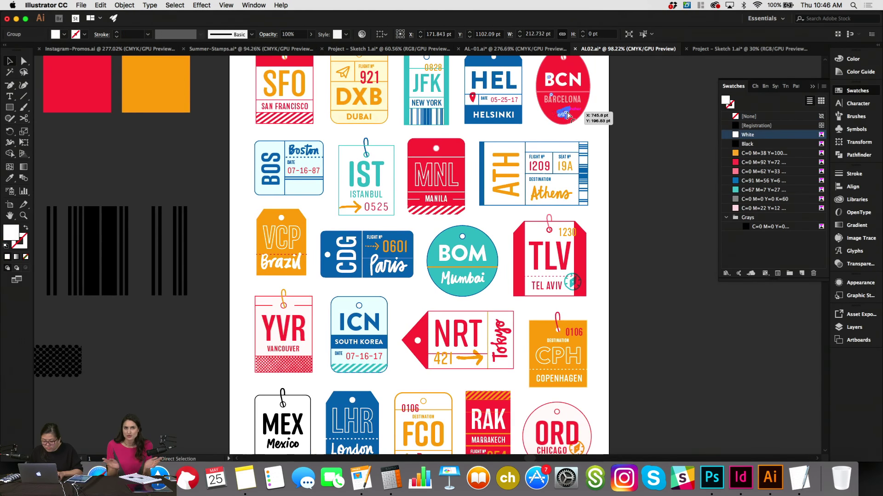
{"action": "scroll", "coordinate": [567, 114], "scroll_direction": "down", "scroll_amount": 6}
{"action": "scroll", "coordinate": [567, 115], "scroll_direction": "left", "scroll_amount": 1}
{"action": "scroll", "coordinate": [463, 223], "scroll_direction": "up", "scroll_amount": 3}
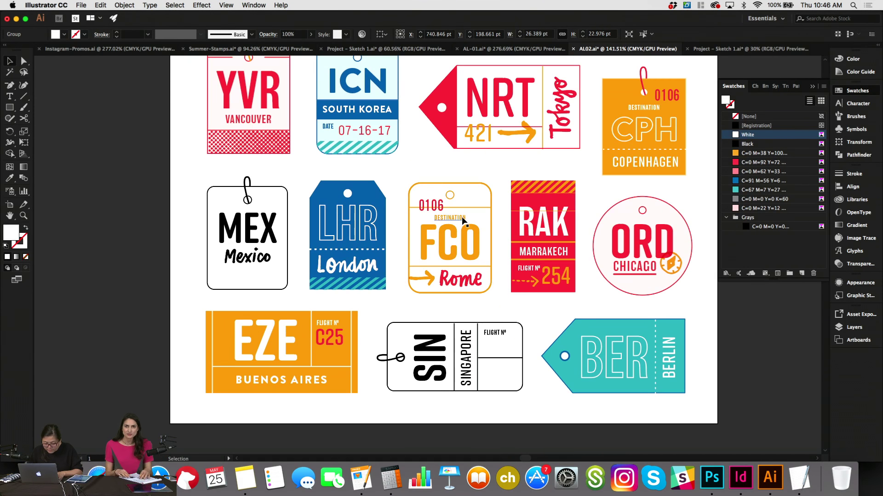
{"action": "key", "text": "a"}
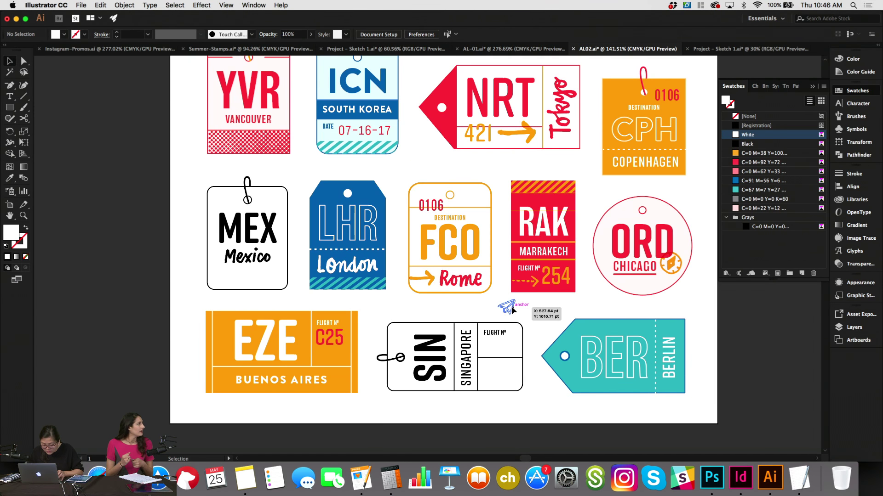
{"action": "left_click_drag", "start_coordinate": [511, 306], "coordinate": [345, 374]}
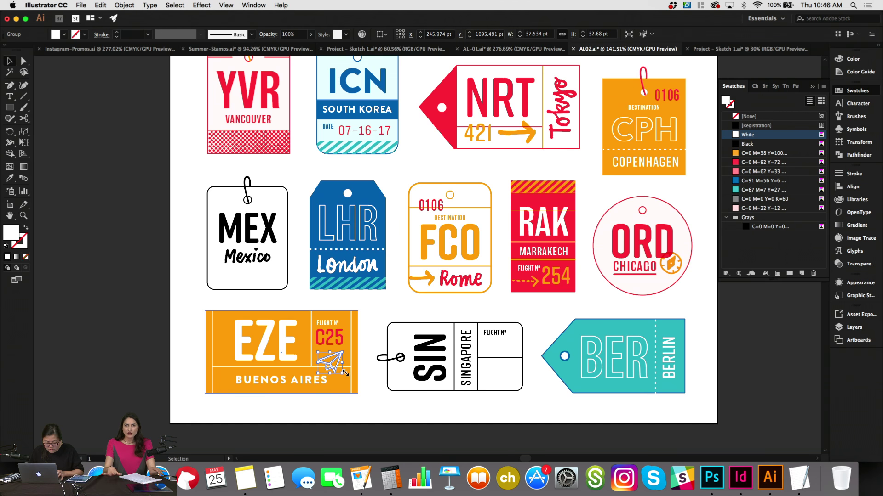
{"action": "left_click", "coordinate": [361, 376]}
Give the EZE tag's horizontal divider a dashed stroke with 2 pt dashes and 5 pt gaps, and move it down slightly.
{"action": "left_click", "coordinate": [350, 367]}
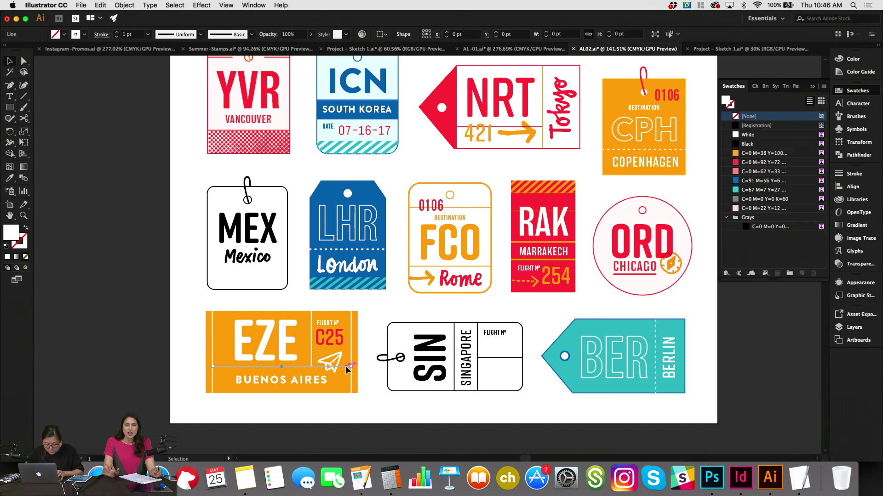
{"action": "left_click", "coordinate": [854, 174]}
{"action": "left_click", "coordinate": [741, 237]}
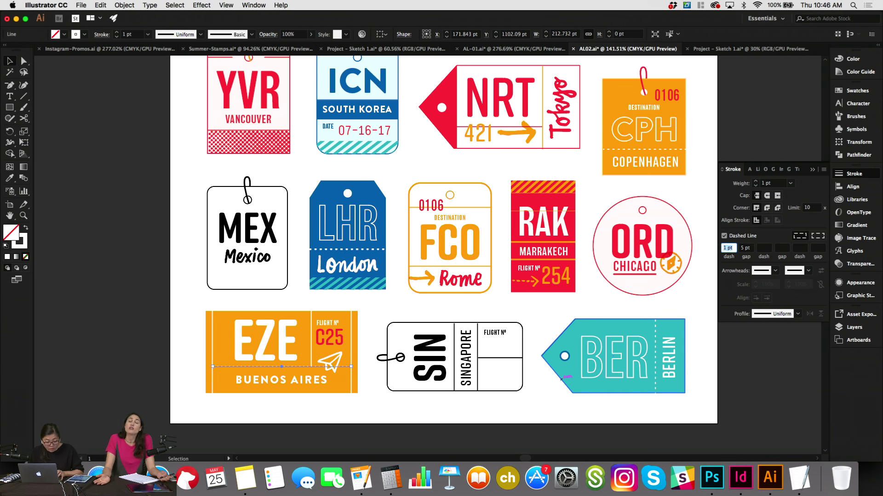
{"action": "key", "text": "Up"}
{"action": "left_click", "coordinate": [424, 420]}
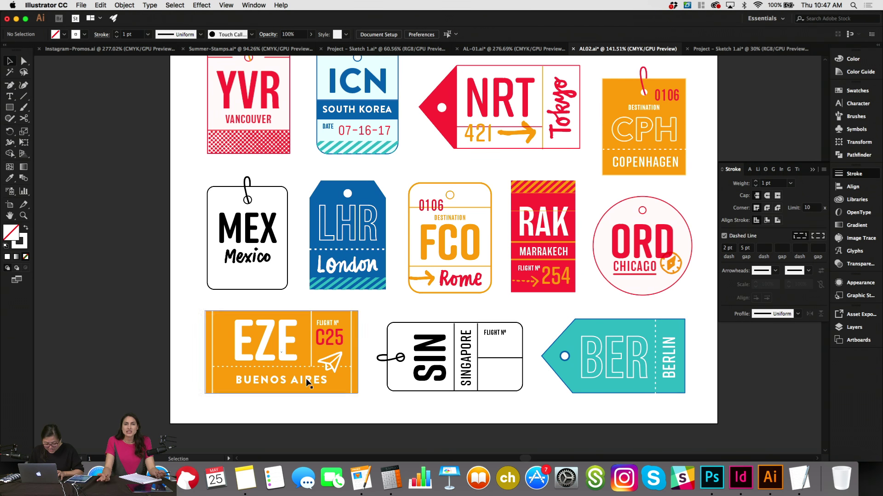
{"action": "left_click", "coordinate": [305, 368]}
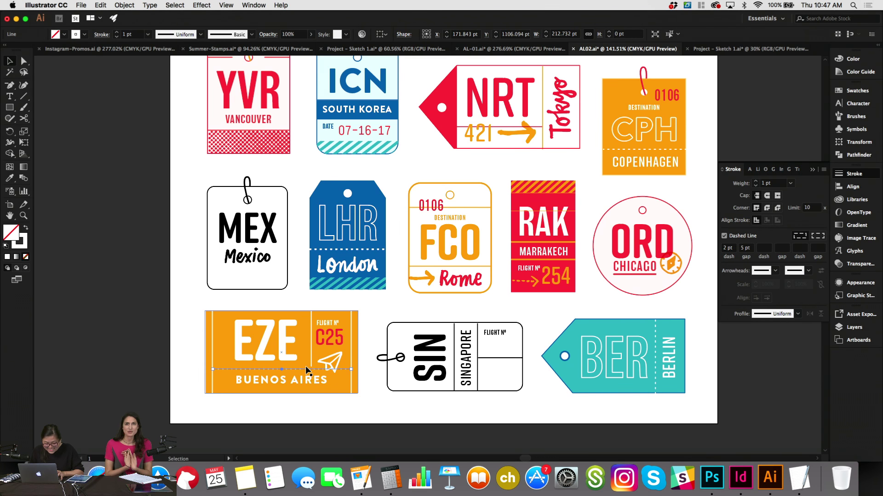
{"action": "left_click", "coordinate": [379, 402]}
Nudge the EZE tag's vertical divider left, and shift the EZE lettering left and slightly down.
{"action": "left_click", "coordinate": [310, 331]}
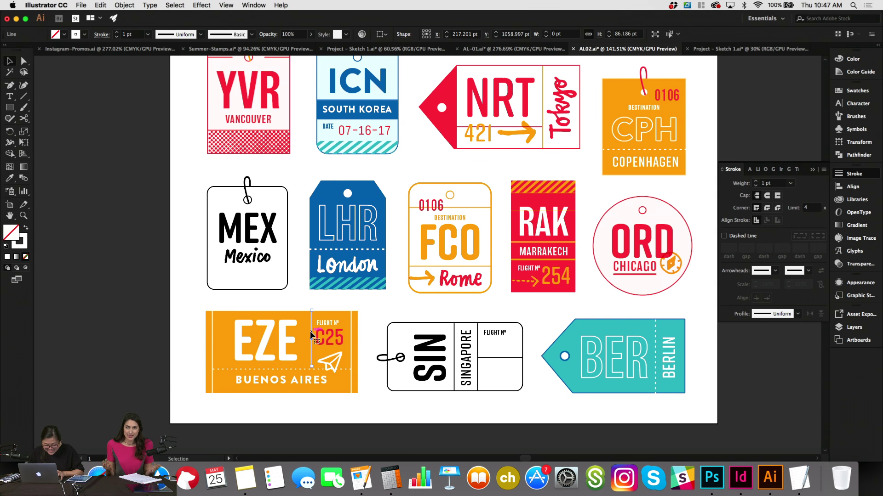
{"action": "key", "text": "Left"}
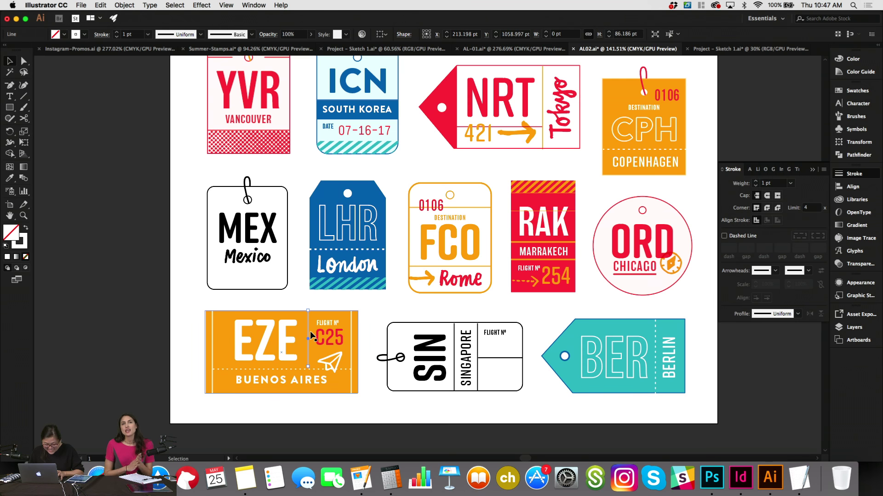
{"action": "left_click", "coordinate": [293, 339]}
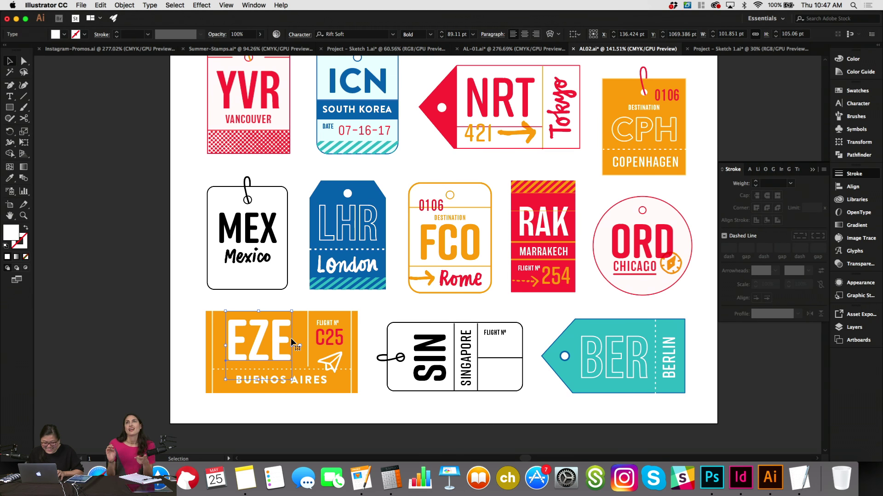
{"action": "key", "text": "Left"}
{"action": "key", "text": "Left"}
{"action": "key", "text": "Left"}
{"action": "key", "text": "Left"}
{"action": "key", "text": "Left"}
{"action": "key", "text": "Left"}
{"action": "key", "text": "Left"}
{"action": "key", "text": "Left"}
{"action": "key", "text": "Left"}
{"action": "key", "text": "Left"}
{"action": "key", "text": "Left"}
{"action": "key", "text": "Left"}
{"action": "key", "text": "Left"}
{"action": "key", "text": "Left"}
{"action": "key", "text": "Down"}
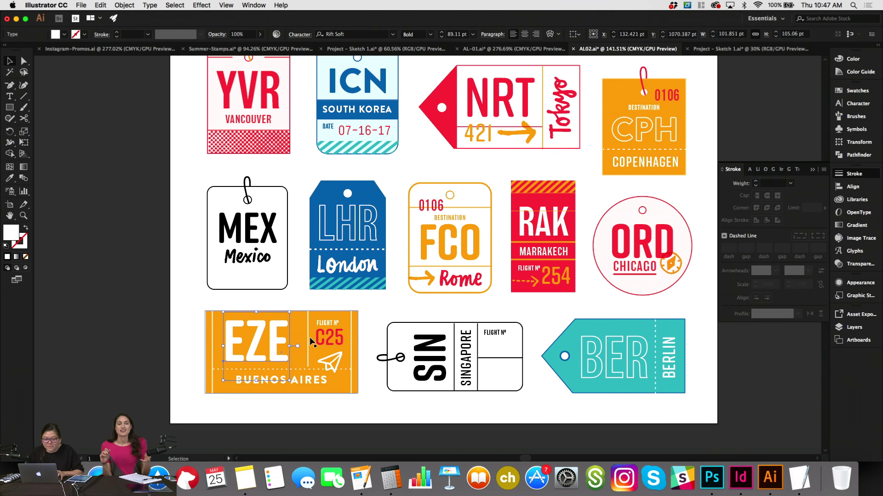
Move the EZE tag's vertical divider further left to about X 198.2 pt and lower it slightly.
{"action": "left_click", "coordinate": [309, 341]}
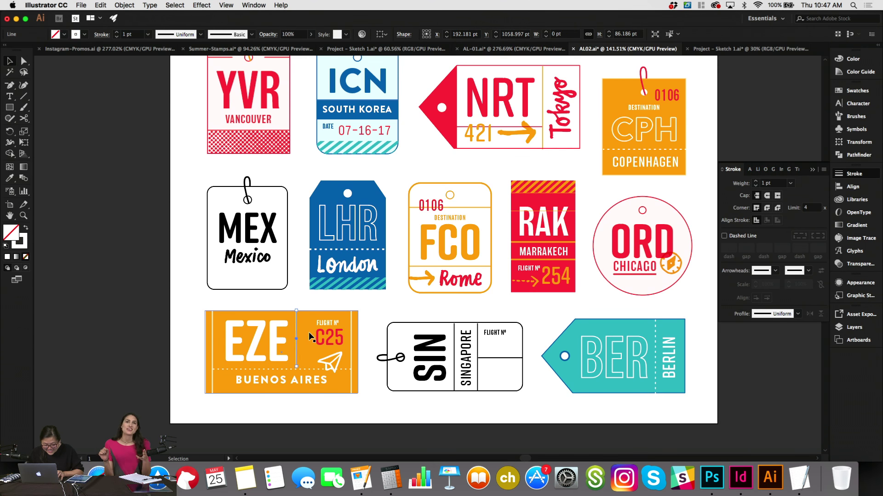
{"action": "key", "text": "Right"}
{"action": "key", "text": "Right"}
{"action": "key", "text": "Right"}
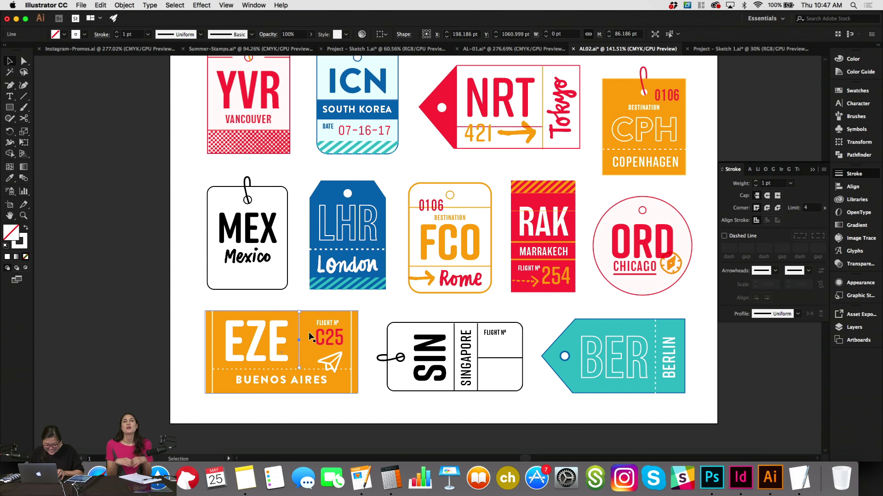
Move the EZE tag's FLIGHT Nº label and C25 number left toward the vertical divider and enlarge the number.
{"action": "left_click", "coordinate": [321, 340]}
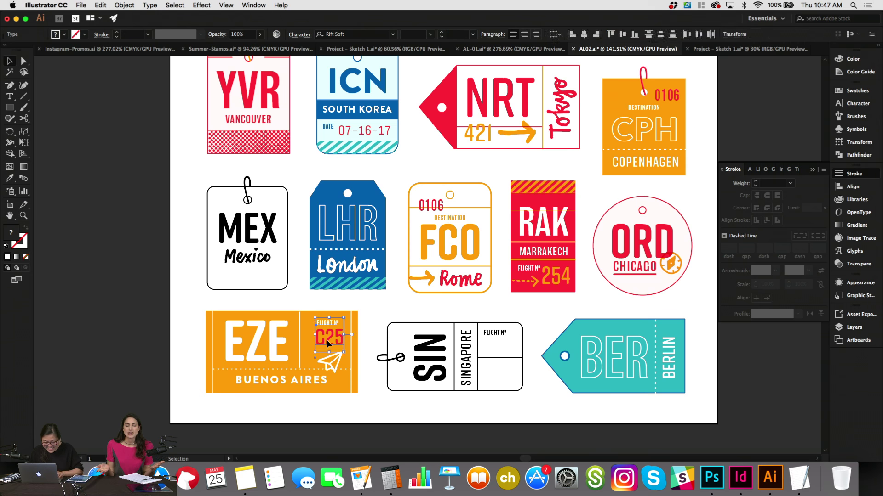
{"action": "left_click_drag", "start_coordinate": [315, 335], "coordinate": [309, 337]}
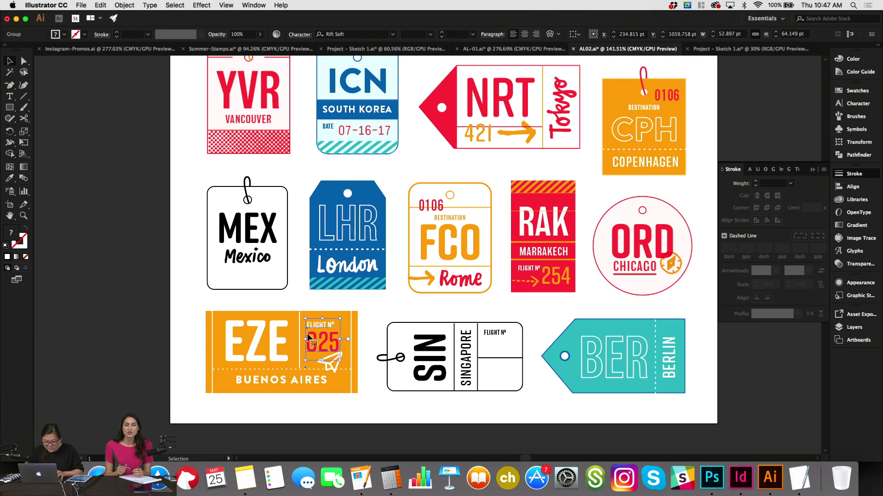
{"action": "double_click", "coordinate": [315, 340]}
{"action": "left_click_drag", "start_coordinate": [342, 362], "coordinate": [352, 368]}
{"action": "key", "text": "Escape"}
{"action": "left_click", "coordinate": [365, 384]}
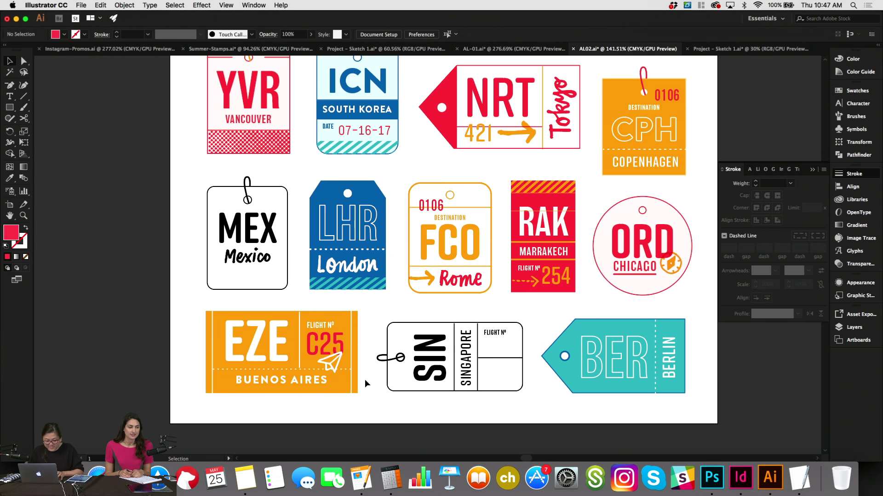
Move the BUENOS AIRES text left and slightly down so it starts roughly under the EZE lettering.
{"action": "left_click", "coordinate": [338, 370]}
{"action": "left_click", "coordinate": [309, 378]}
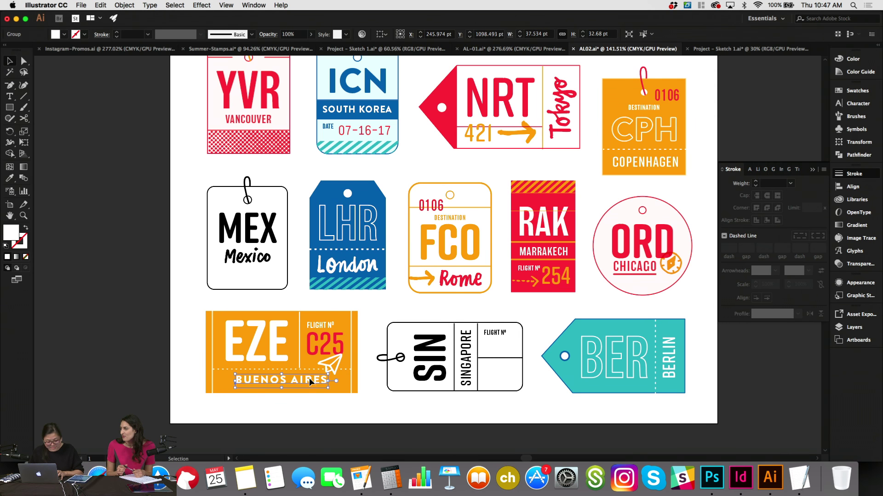
{"action": "key", "text": "Down"}
{"action": "key", "text": "Down"}
{"action": "key", "text": "Down"}
{"action": "key", "text": "Left"}
{"action": "key", "text": "Left"}
{"action": "key", "text": "Left"}
{"action": "key", "text": "Left"}
{"action": "key", "text": "Left"}
{"action": "key", "text": "Left"}
{"action": "key", "text": "Left"}
{"action": "key", "text": "Left"}
{"action": "key", "text": "Left"}
{"action": "key", "text": "Left"}
{"action": "key", "text": "Left"}
{"action": "key", "text": "Left"}
{"action": "key", "text": "Left"}
{"action": "key", "text": "Left"}
{"action": "key", "text": "Left"}
{"action": "key", "text": "Left"}
{"action": "key", "text": "Left"}
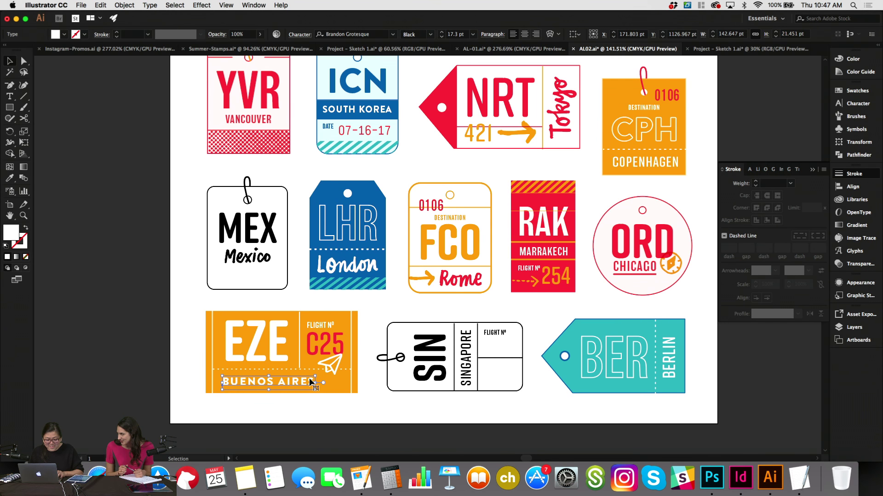
{"action": "key", "text": "Right"}
{"action": "key", "text": "Right"}
{"action": "key", "text": "Right"}
{"action": "key", "text": "Right"}
{"action": "key", "text": "Right"}
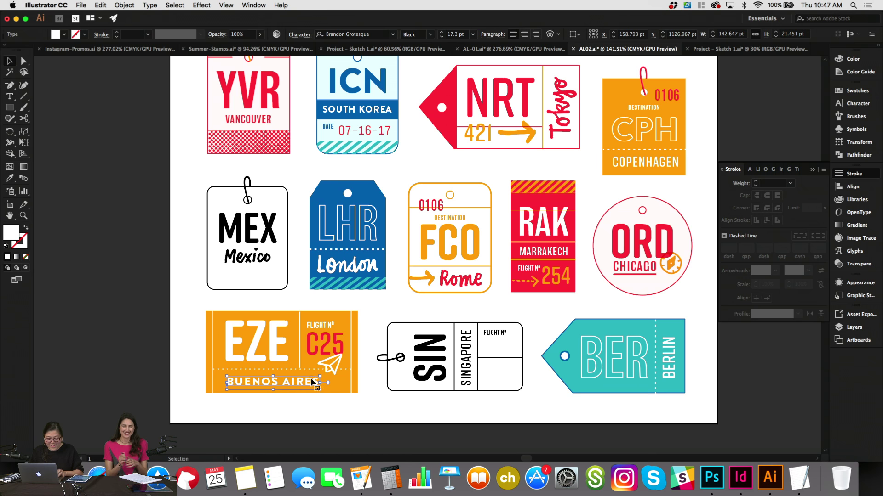
Try the blue C=91 M=56 Y=6 swatch on the EZE tag's paper plane and return its fill to white.
{"action": "left_click", "coordinate": [330, 373]}
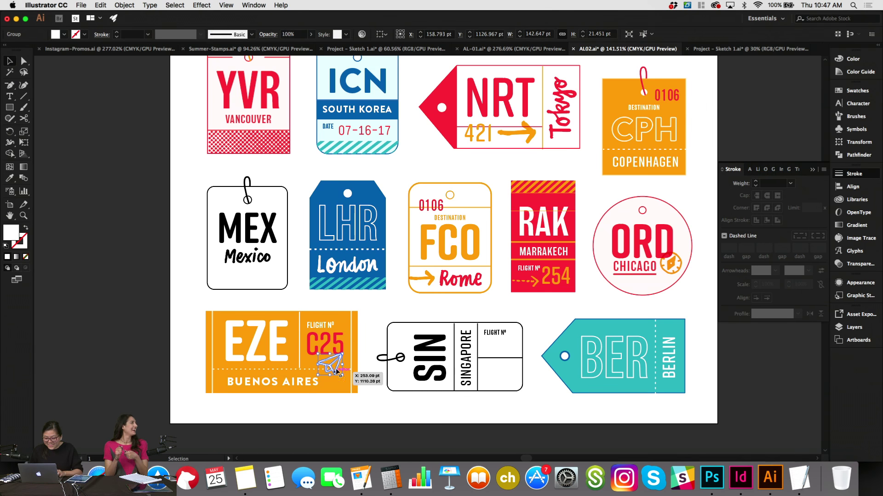
{"action": "left_click", "coordinate": [858, 91]}
{"action": "left_click", "coordinate": [767, 180]}
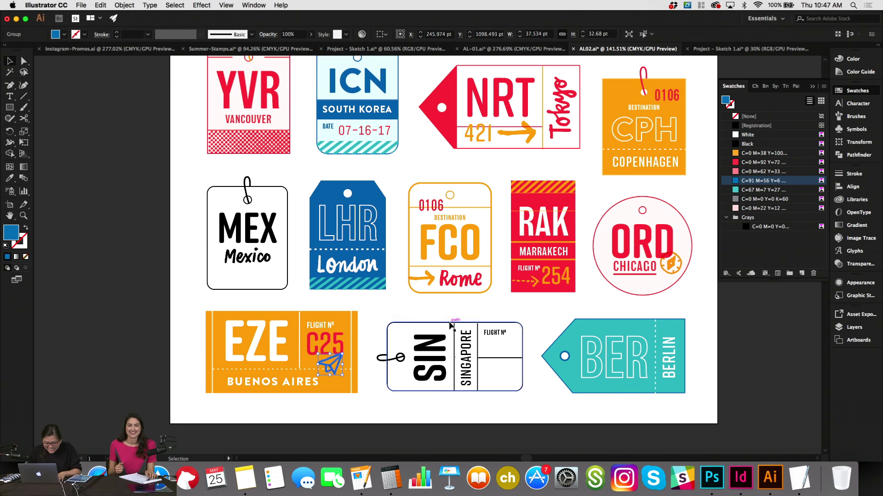
{"action": "left_click", "coordinate": [756, 135]}
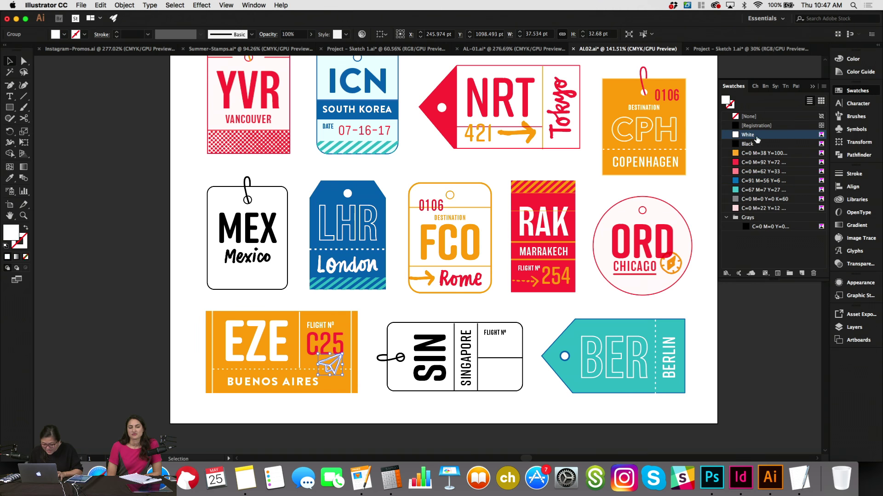
Move the EZE tag's paper plane about 4 pt right and 10 pt down, clear of the C25 number.
{"action": "key", "text": "Right"}
{"action": "key", "text": "Right"}
{"action": "key", "text": "Right"}
{"action": "key", "text": "Right"}
{"action": "key", "text": "Down"}
{"action": "key", "text": "Down"}
{"action": "key", "text": "Down"}
{"action": "key", "text": "Down"}
{"action": "key", "text": "Down"}
{"action": "key", "text": "Down"}
{"action": "key", "text": "Down"}
{"action": "key", "text": "Down"}
{"action": "key", "text": "Down"}
{"action": "key", "text": "Down"}
{"action": "key", "text": "Down"}
{"action": "key", "text": "Down"}
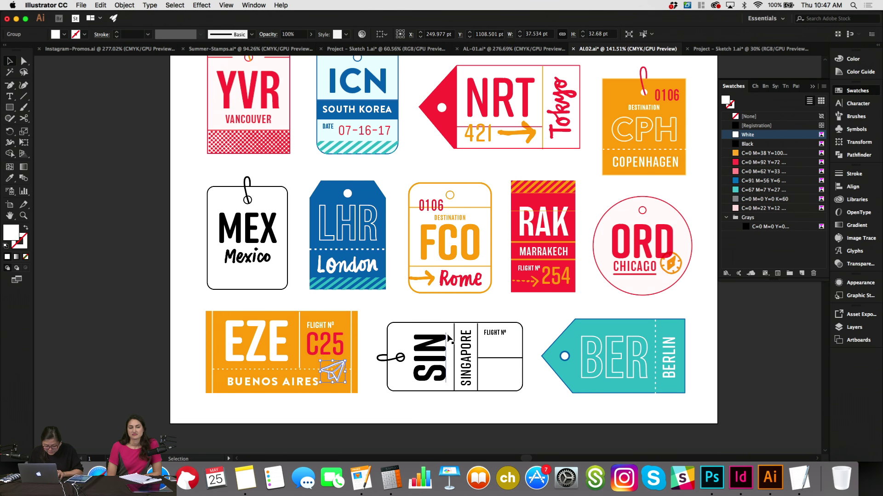
{"action": "left_click", "coordinate": [363, 314]}
Recolor the SIN tag's rounded outline stroke with the red C=0 M=92 Y=72 swatch.
{"action": "scroll", "coordinate": [385, 305], "scroll_direction": "right", "scroll_amount": 3}
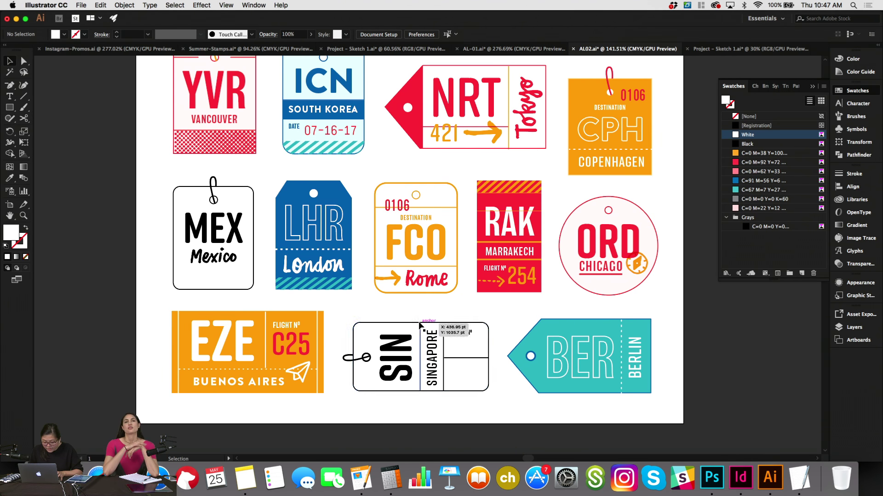
{"action": "left_click", "coordinate": [368, 336]}
{"action": "key", "text": "super"}
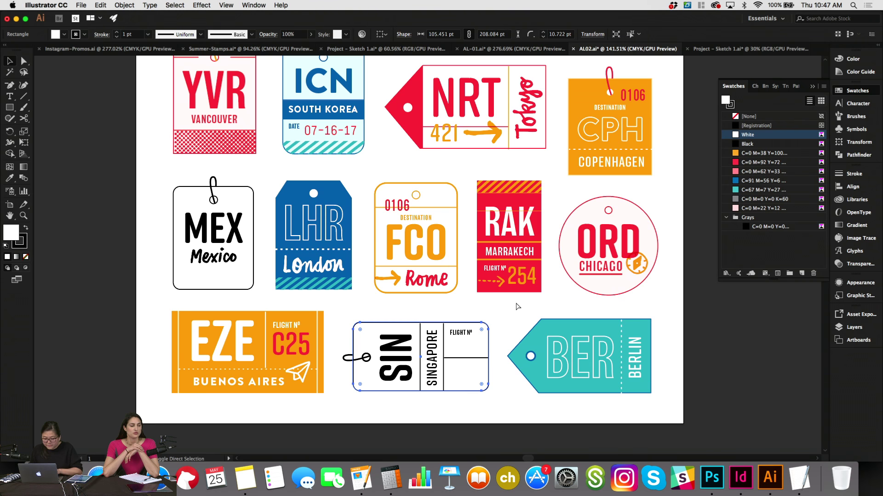
{"action": "left_click", "coordinate": [487, 314], "text": "super"}
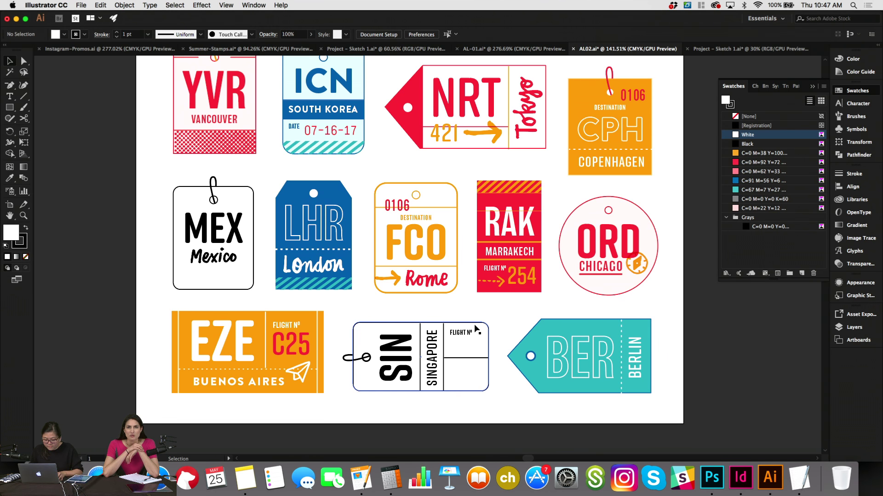
{"action": "left_click", "coordinate": [473, 322]}
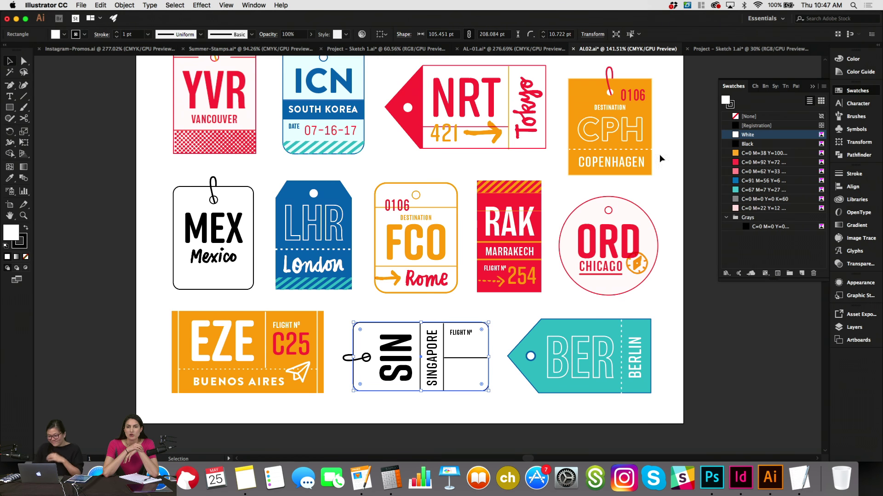
{"action": "left_click", "coordinate": [731, 104]}
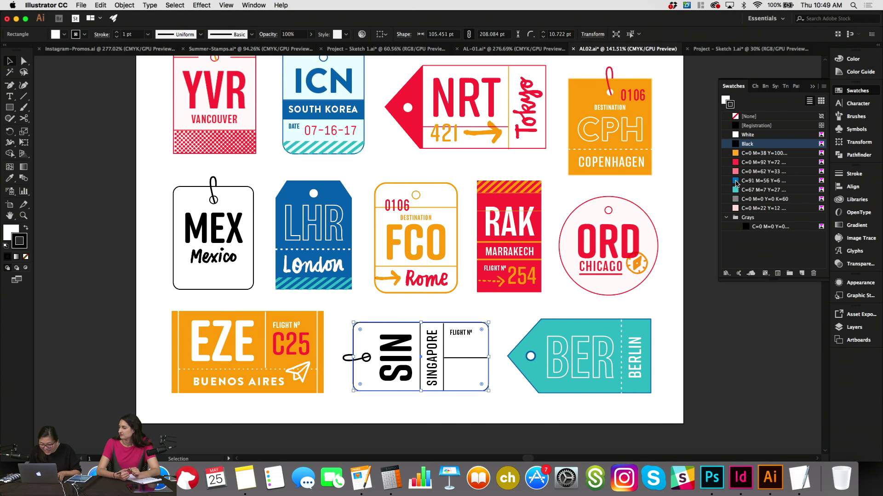
{"action": "left_click", "coordinate": [735, 163]}
Fill the SIN lettering with the red C=0 M=92 Y=72 swatch.
{"action": "left_click", "coordinate": [395, 358]}
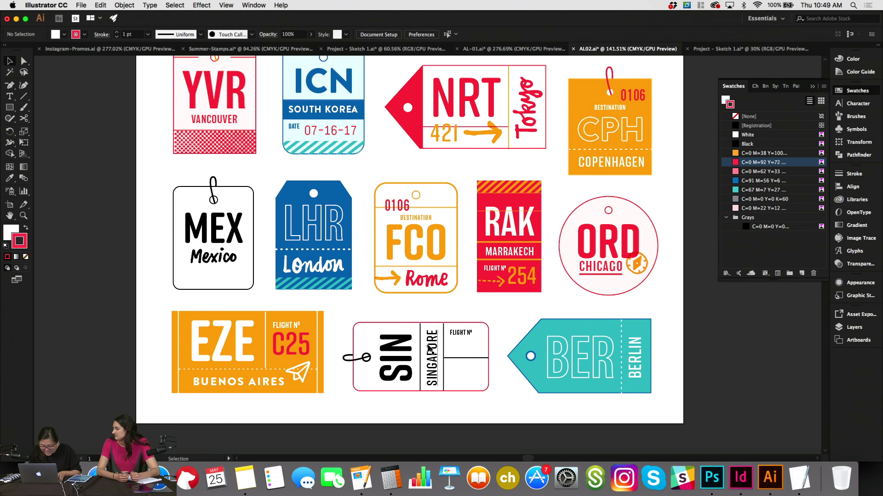
{"action": "left_click", "coordinate": [748, 116]}
{"action": "left_click", "coordinate": [725, 99]}
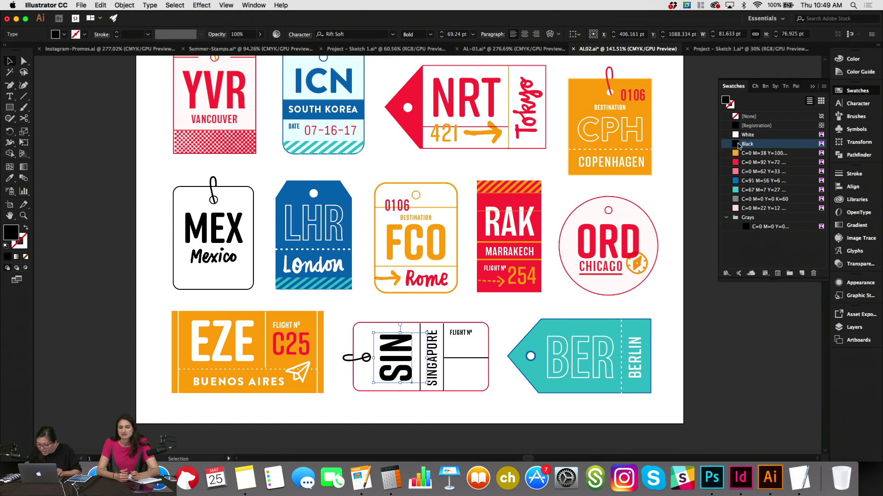
{"action": "left_click", "coordinate": [742, 162]}
{"action": "key", "text": "shift+super+a"}
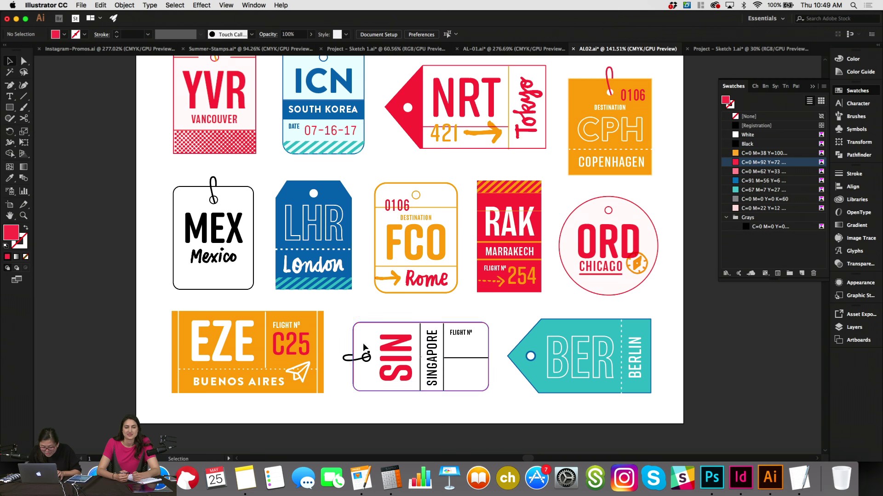
Recolor the strokes of the SIN tag's two vertical dividers with the red C=0 M=92 Y=72 swatch.
{"action": "left_click", "coordinate": [420, 358]}
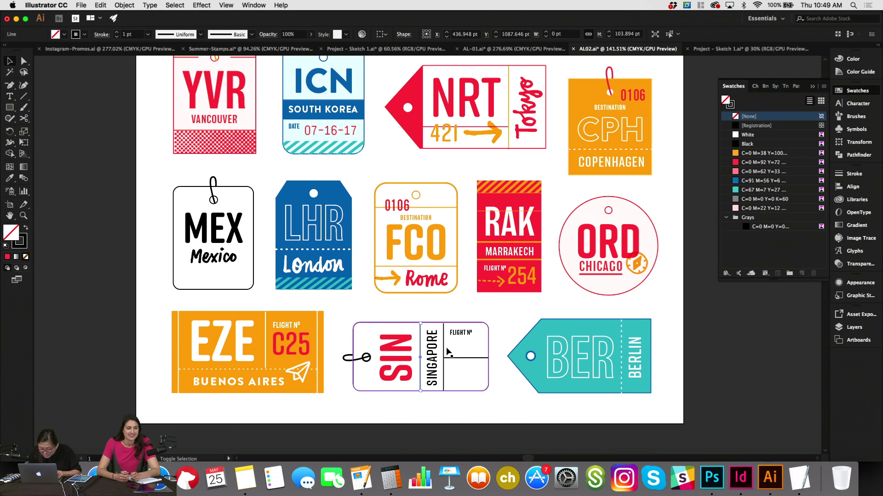
{"action": "left_click", "coordinate": [443, 354], "text": "shift"}
{"action": "left_click", "coordinate": [731, 104]}
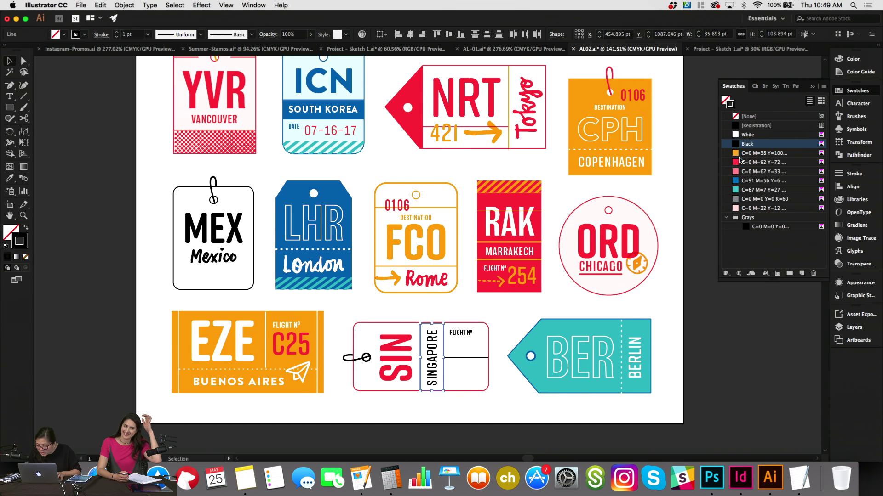
{"action": "left_click", "coordinate": [741, 163]}
{"action": "left_click", "coordinate": [512, 322]}
Extend the SIN tag's vertical dividers to meet the top outline and recolor its horizontal divider with the red C=0 M=92 Y=72 swatch.
{"action": "left_click", "coordinate": [444, 338]}
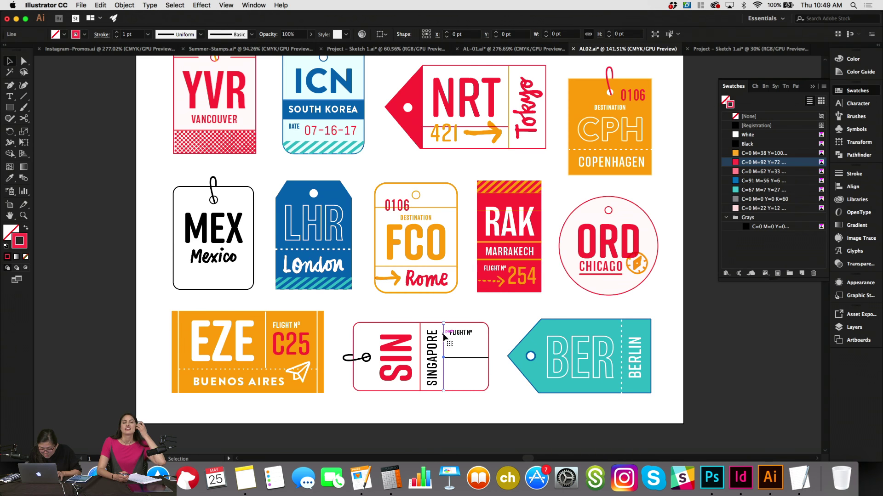
{"action": "left_click", "coordinate": [421, 339], "text": "shift"}
{"action": "left_click_drag", "start_coordinate": [432, 323], "coordinate": [431, 321]}
{"action": "key", "text": "super+equal"}
{"action": "key", "text": "super+equal"}
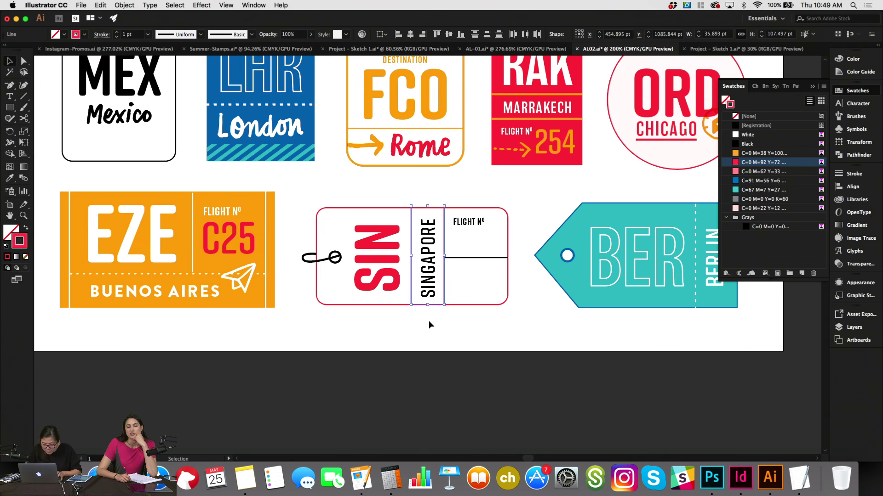
{"action": "left_click_drag", "start_coordinate": [428, 206], "coordinate": [429, 207]}
{"action": "left_click", "coordinate": [449, 185]}
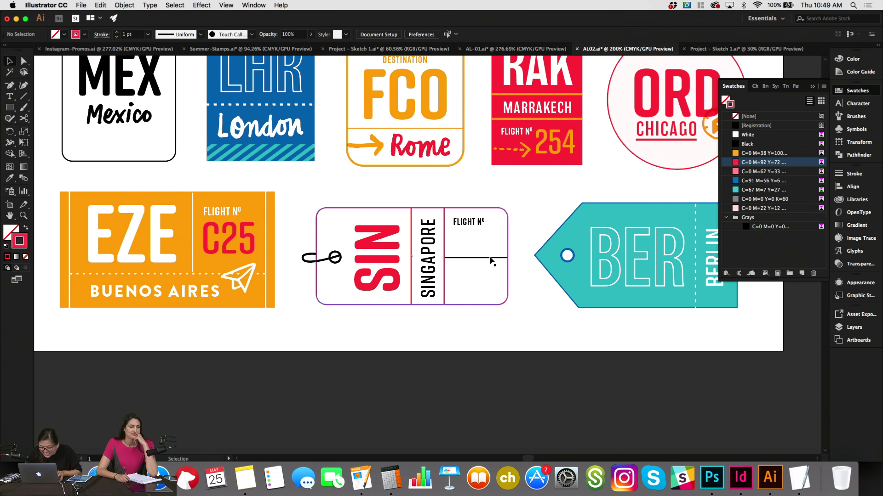
{"action": "left_click", "coordinate": [490, 258]}
{"action": "left_click", "coordinate": [742, 162]}
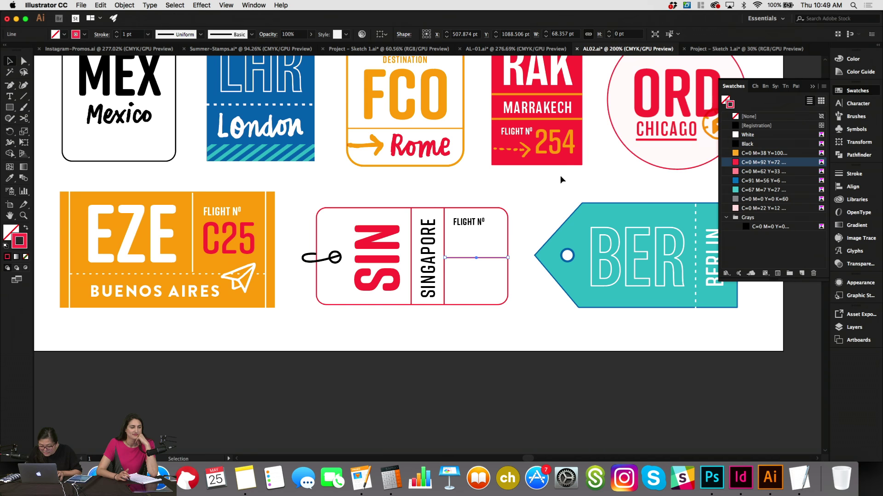
{"action": "scroll", "coordinate": [560, 180], "scroll_direction": "up", "scroll_amount": 5}
{"action": "scroll", "coordinate": [560, 180], "scroll_direction": "right", "scroll_amount": 4}
{"action": "left_click", "coordinate": [601, 300]}
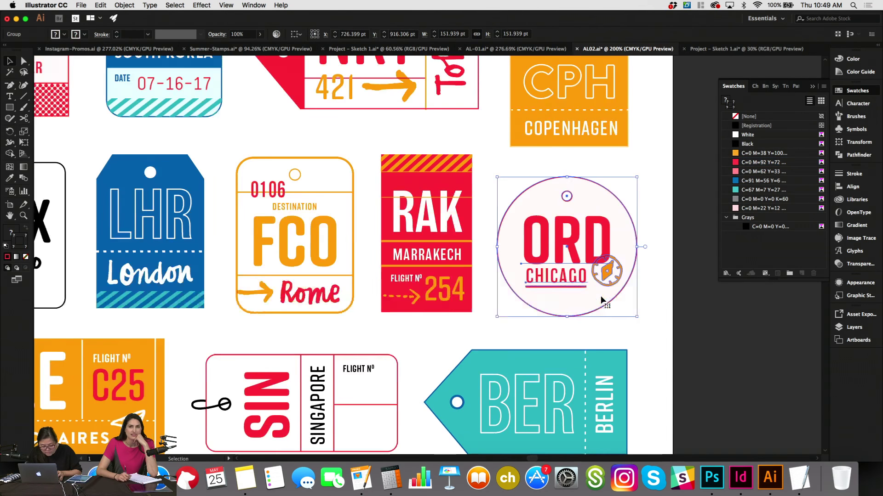
{"action": "scroll", "coordinate": [601, 300], "scroll_direction": "down", "scroll_amount": 4}
{"action": "scroll", "coordinate": [601, 300], "scroll_direction": "left", "scroll_amount": 2}
{"action": "left_click", "coordinate": [649, 248]}
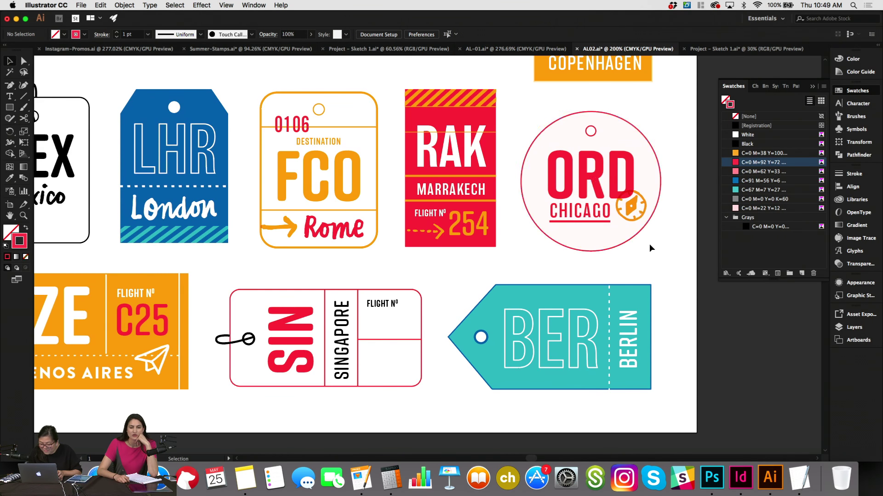
{"action": "left_click", "coordinate": [637, 210]}
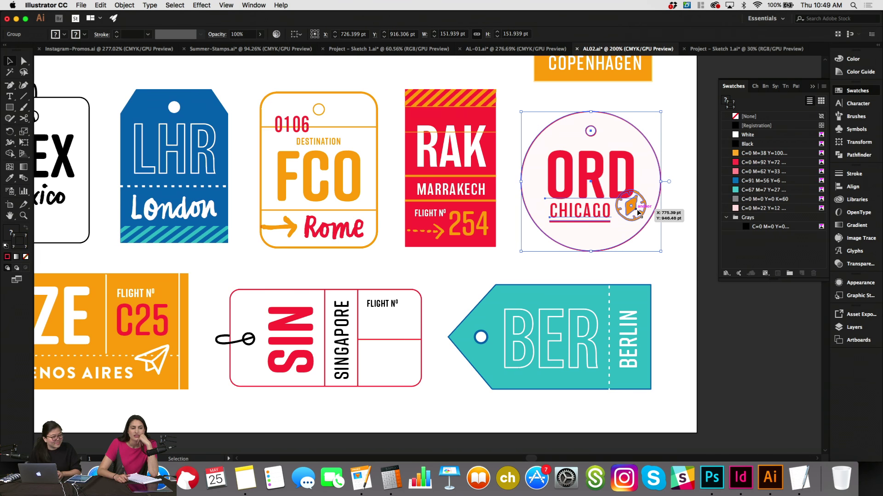
{"action": "scroll", "coordinate": [638, 211], "scroll_direction": "down", "scroll_amount": 4}
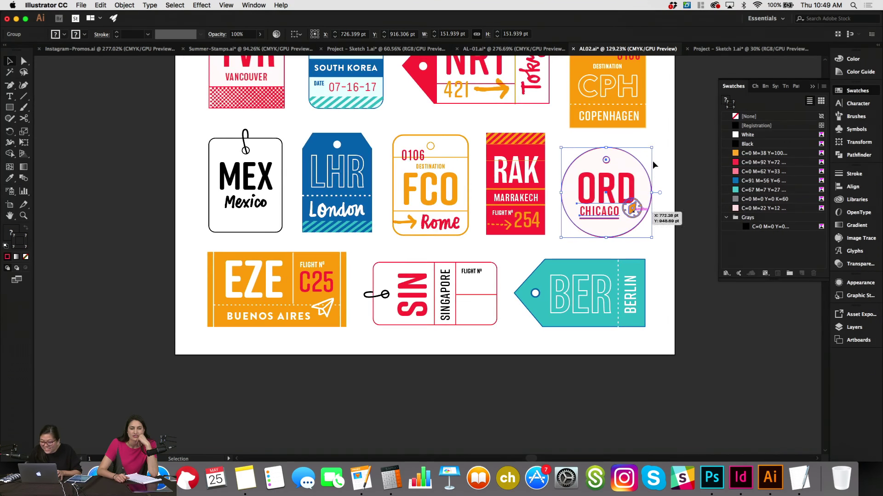
Copy the TLV tag's compass onto the SIN tag's cell under the flight label and scale it to about 50 pt wide.
{"action": "scroll", "coordinate": [656, 156], "scroll_direction": "up", "scroll_amount": 5}
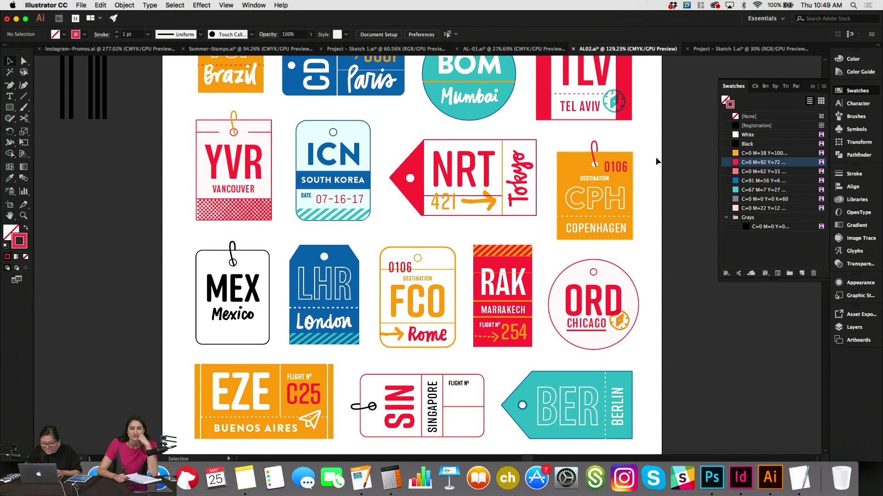
{"action": "left_click", "coordinate": [620, 105]}
{"action": "double_click", "coordinate": [620, 104]}
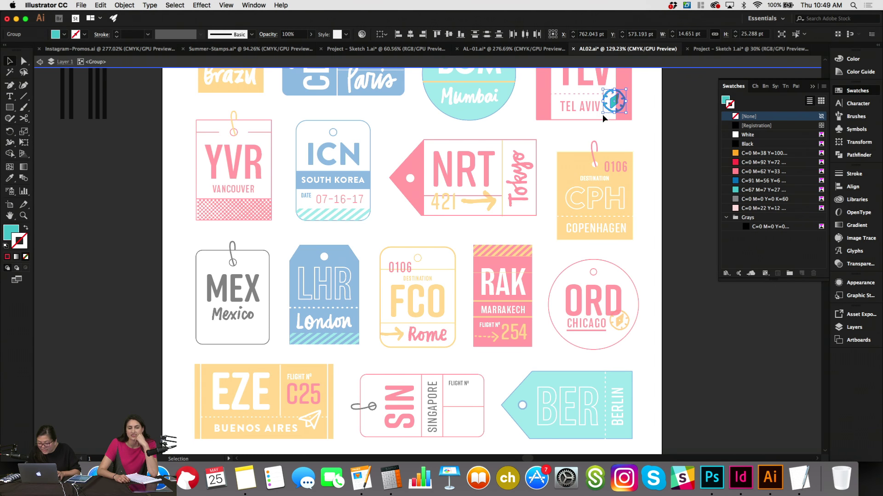
{"action": "left_click", "coordinate": [602, 114]}
{"action": "key", "text": "Escape"}
{"action": "key", "text": "super+c"}
{"action": "scroll", "coordinate": [594, 178], "scroll_direction": "down", "scroll_amount": 5}
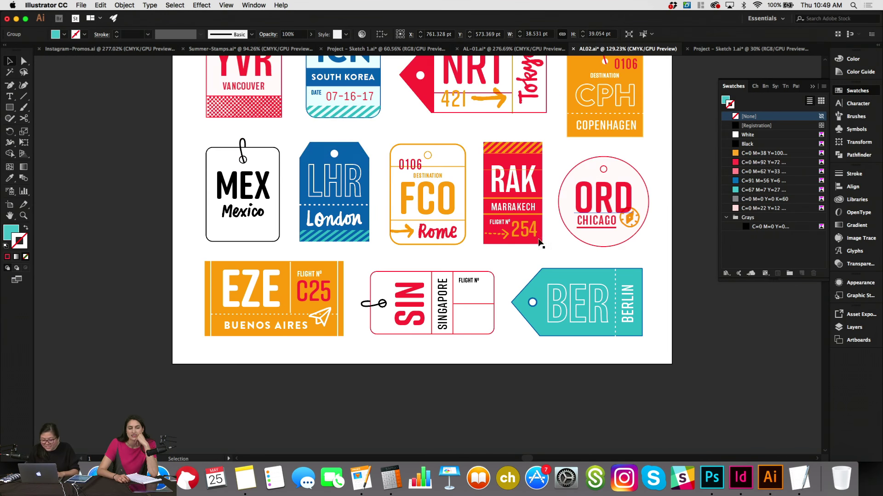
{"action": "key", "text": "super+v"}
{"action": "left_click_drag", "start_coordinate": [426, 256], "coordinate": [475, 311]}
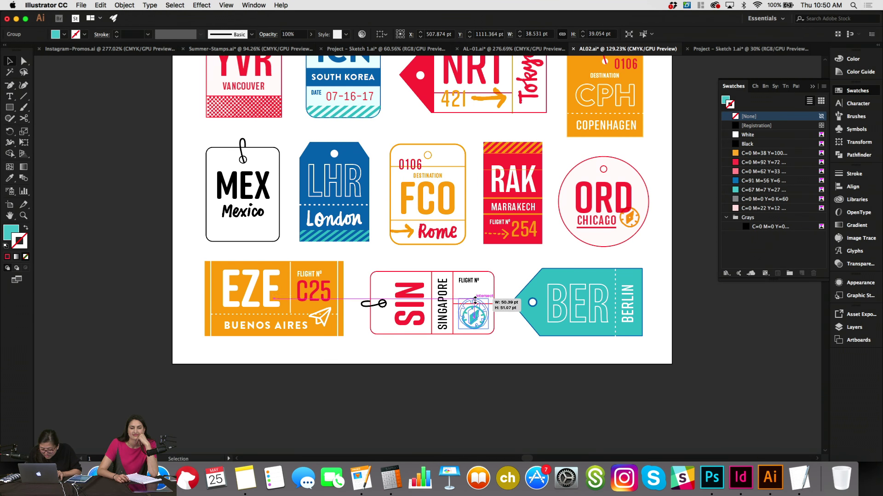
{"action": "left_click", "coordinate": [501, 284]}
Copy the NRT tag's 421 number below the SIN tag's FLIGHT Nº label and enlarge it to about 80 pt.
{"action": "scroll", "coordinate": [501, 284], "scroll_direction": "up", "scroll_amount": 5}
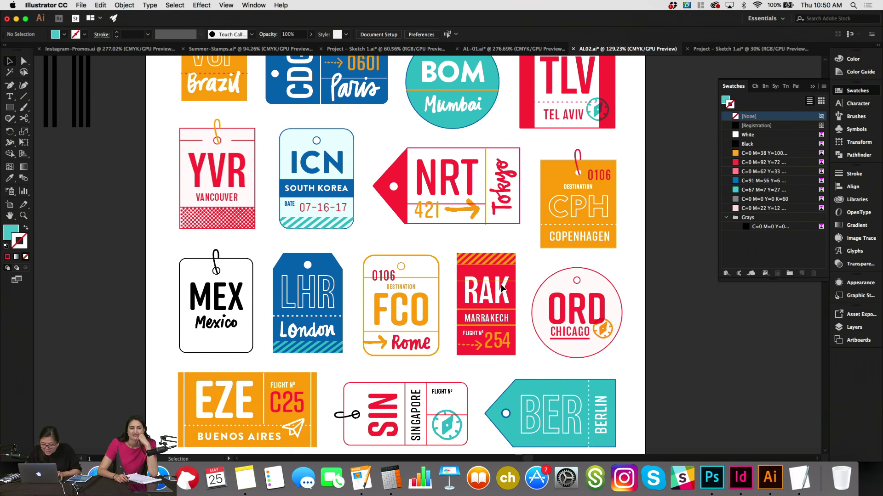
{"action": "left_click", "coordinate": [437, 225]}
{"action": "scroll", "coordinate": [437, 224], "scroll_direction": "down", "scroll_amount": 6}
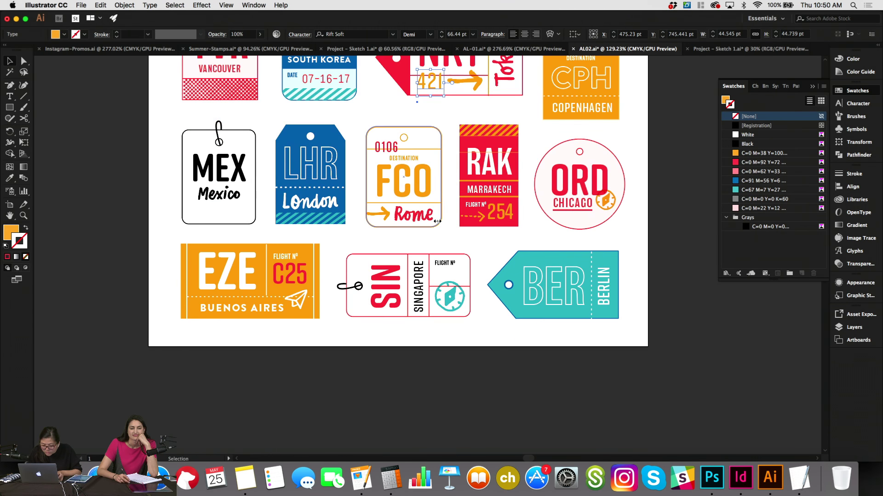
{"action": "left_click_drag", "start_coordinate": [429, 90], "coordinate": [435, 278]}
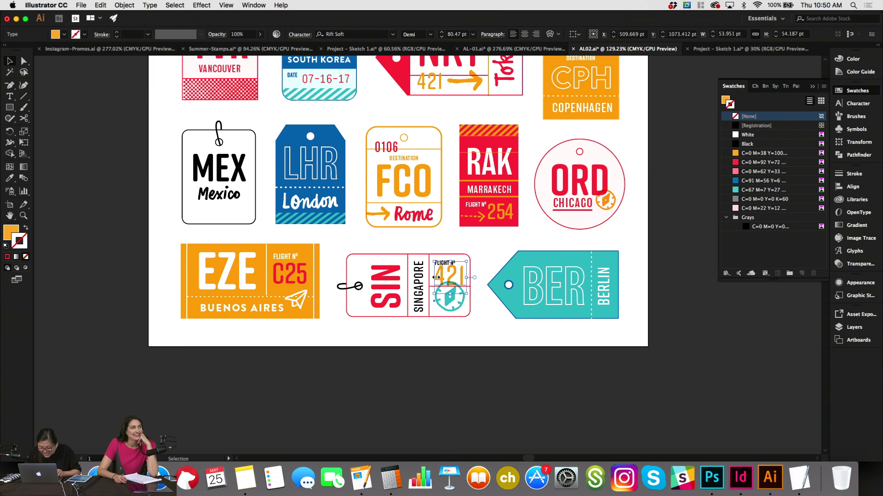
{"action": "key", "text": "super+equal"}
{"action": "key", "text": "super+equal"}
{"action": "key", "text": "v"}
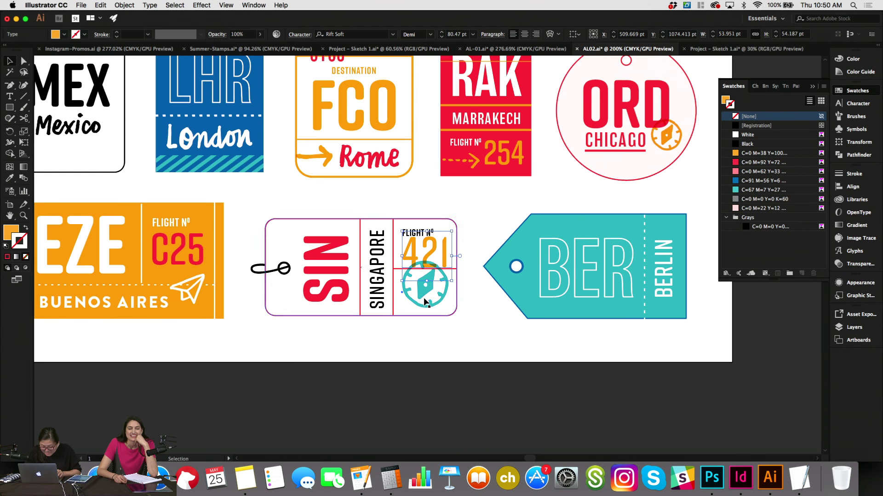
Shrink the SIN tag's compass to about 36 pt wide and fit it beneath the horizontal divider.
{"action": "left_click", "coordinate": [426, 272]}
{"action": "left_click", "coordinate": [423, 257]}
{"action": "left_click", "coordinate": [422, 293]}
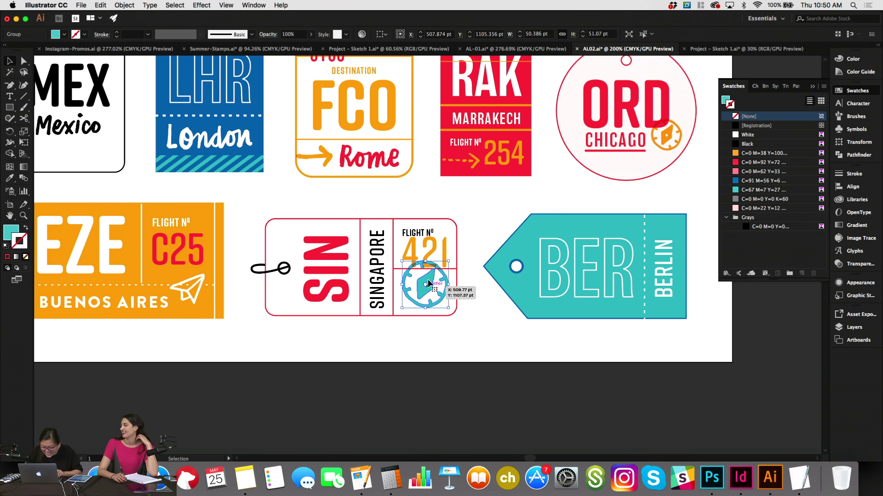
{"action": "mouse_move", "coordinate": [425, 262]}
{"action": "left_mouse_down"}
{"action": "mouse_move", "coordinate": [424, 281]}
{"action": "mouse_move", "coordinate": [296, 278]}
{"action": "mouse_move", "coordinate": [428, 285]}
{"action": "mouse_move", "coordinate": [443, 296]}
{"action": "mouse_move", "coordinate": [435, 274]}
{"action": "left_mouse_up"}
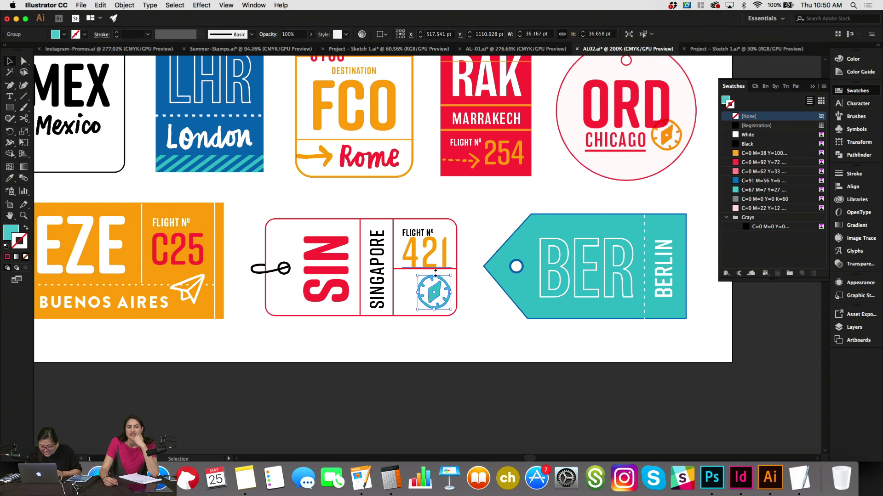
Lower the SIN tag's horizontal divider, with the 421 spaced above it and the compass shrunk to about 27 pt wide below.
{"action": "left_click", "coordinate": [451, 276]}
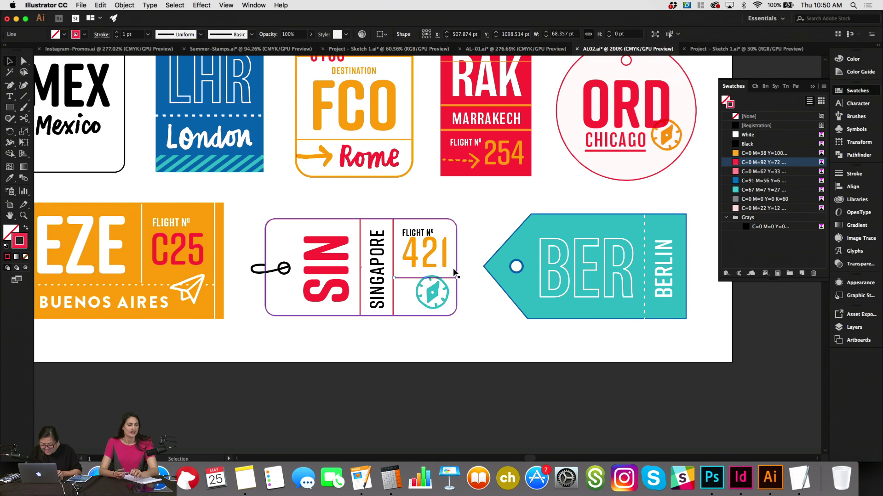
{"action": "left_click", "coordinate": [443, 266]}
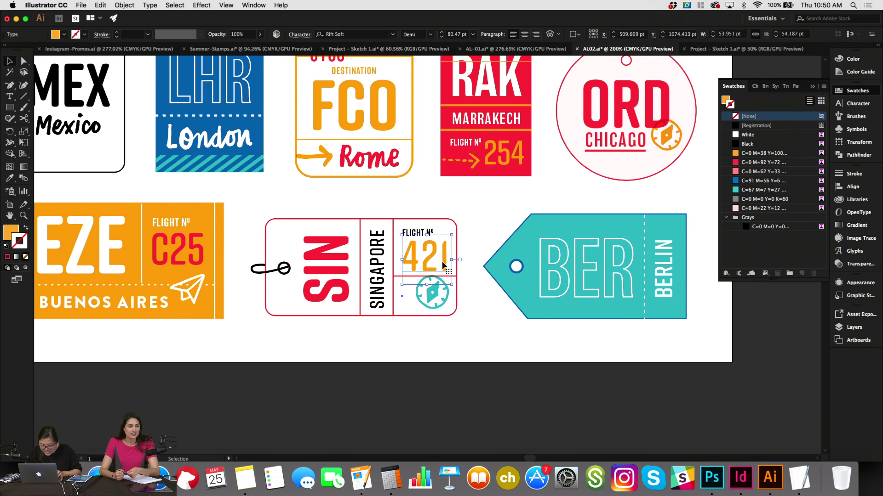
{"action": "mouse_move", "coordinate": [444, 299]}
{"action": "left_mouse_down"}
{"action": "mouse_move", "coordinate": [433, 274]}
{"action": "mouse_move", "coordinate": [443, 298]}
{"action": "left_mouse_up"}
Copy the FCO tag's orange arrow to the SIN tag, pointing at the compass, and shrink it to about 30 pt wide.
{"action": "left_click", "coordinate": [326, 153]}
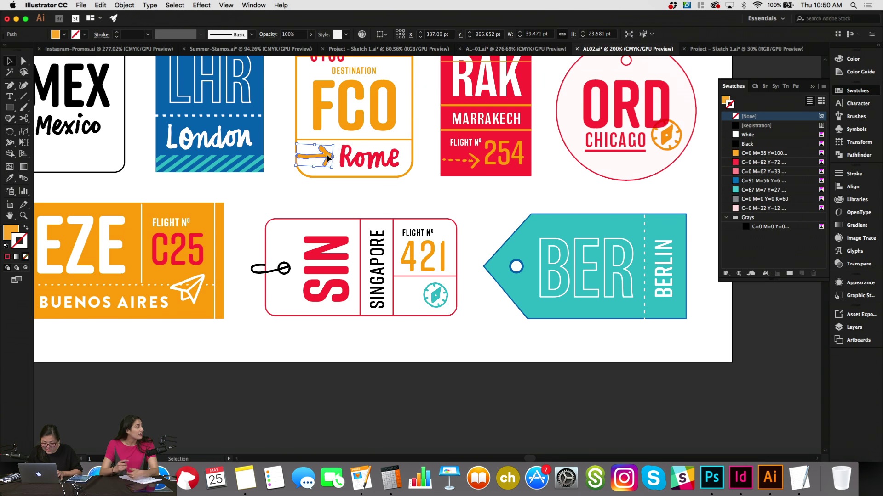
{"action": "left_click_drag", "start_coordinate": [326, 154], "coordinate": [421, 295]}
{"action": "left_click", "coordinate": [417, 341]}
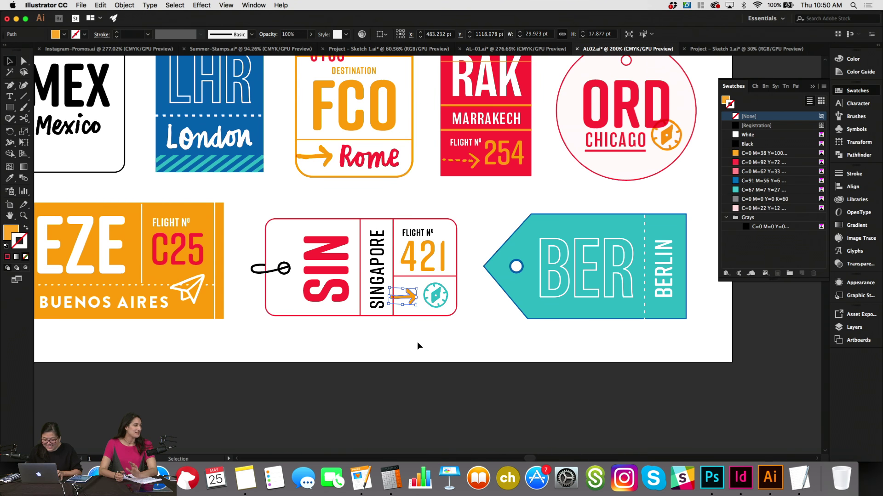
Fill the SIN tag's compass with the orange C=0 M=38 Y=100 swatch.
{"action": "left_click", "coordinate": [444, 287]}
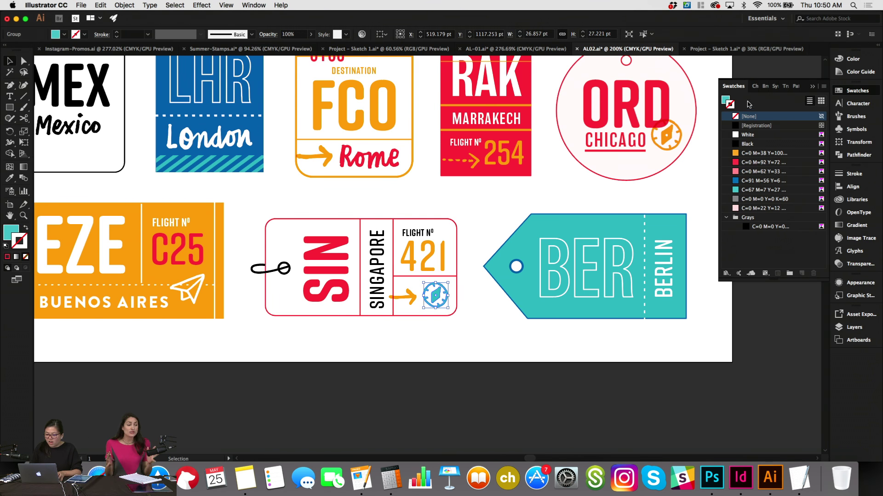
{"action": "left_click", "coordinate": [743, 155]}
{"action": "left_click", "coordinate": [504, 331]}
Recolor the MEX tag's rounded outline stroke with the red C=0 M=92 Y=72 swatch.
{"action": "scroll", "coordinate": [504, 331], "scroll_direction": "down", "scroll_amount": 3}
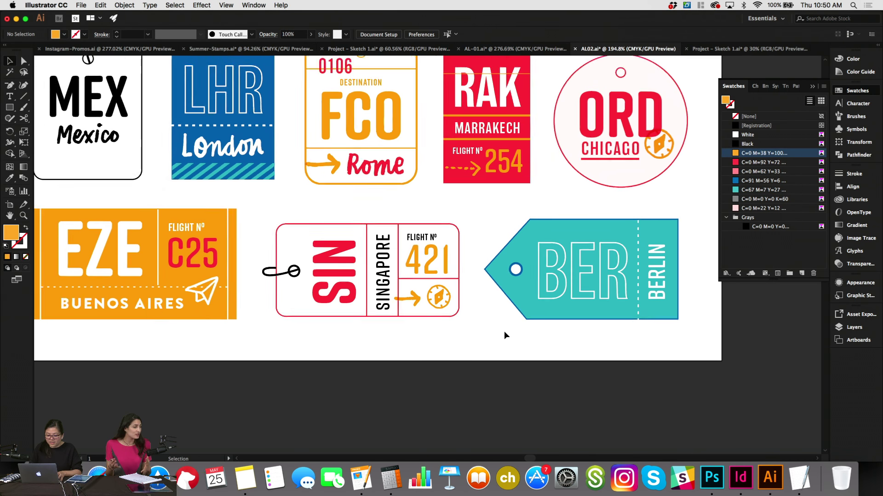
{"action": "left_click", "coordinate": [283, 245]}
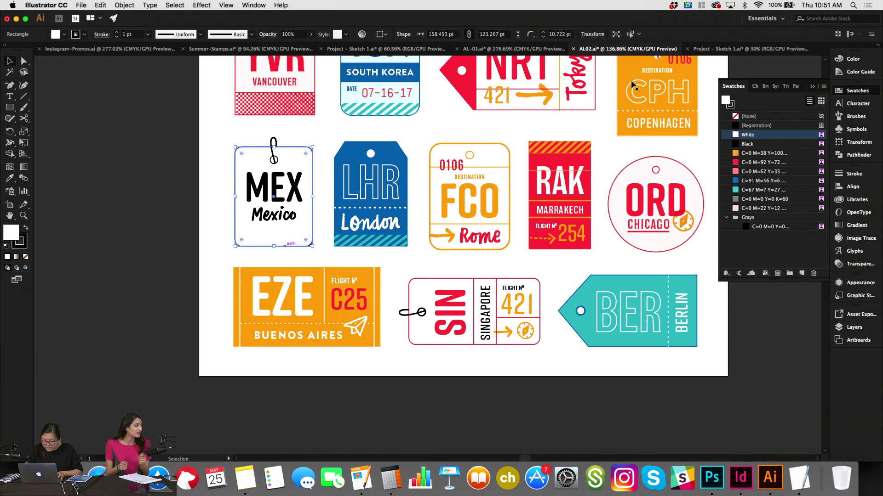
{"action": "left_click", "coordinate": [730, 105]}
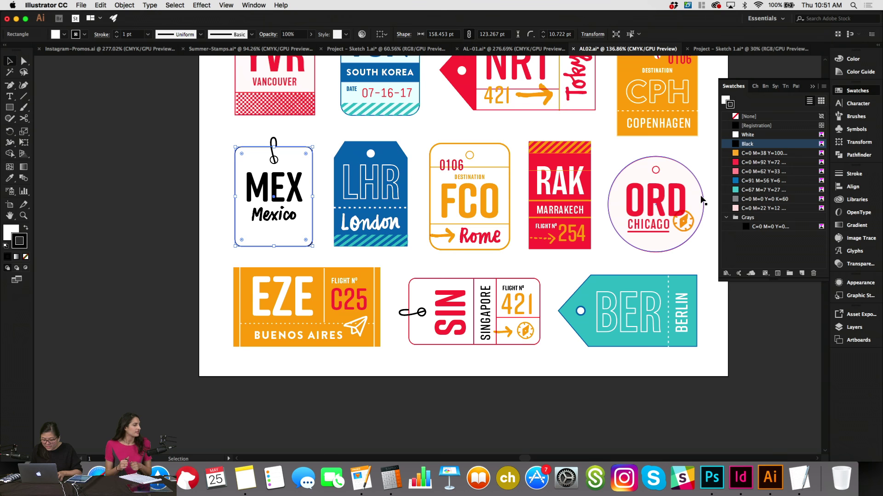
{"action": "left_click", "coordinate": [736, 163]}
Fill the MEX lettering with the red C=0 M=92 Y=72 swatch.
{"action": "left_click", "coordinate": [271, 188]}
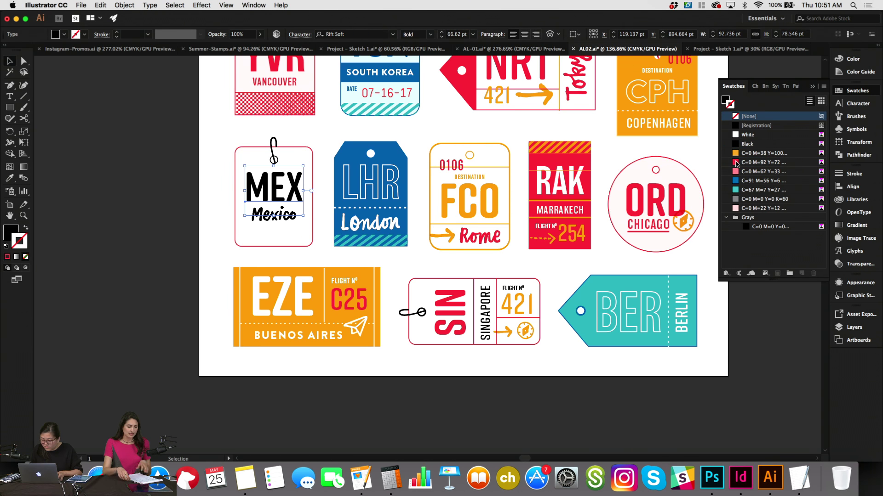
{"action": "left_click", "coordinate": [725, 103]}
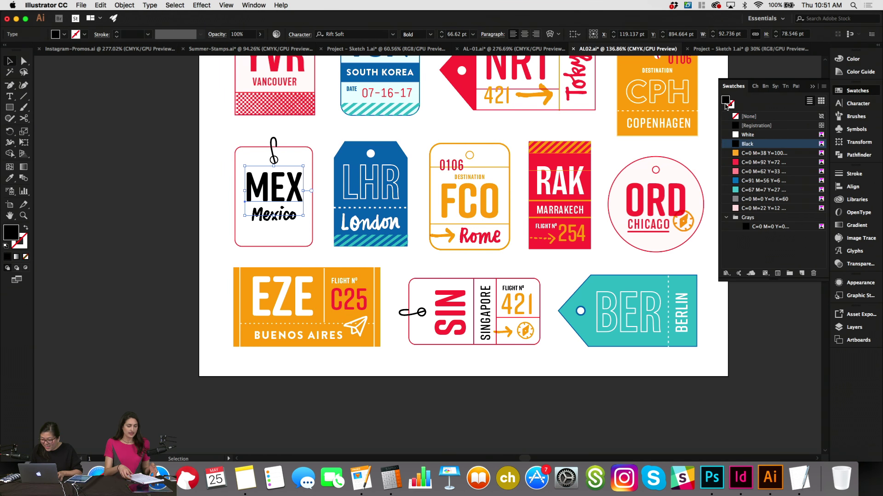
{"action": "left_click", "coordinate": [736, 162]}
Enlarge the handwritten Mexico script to about 90 pt wide and fill it with the orange C=0 M=38 Y=100 swatch.
{"action": "left_click_drag", "start_coordinate": [271, 215], "coordinate": [308, 214]}
{"action": "left_click", "coordinate": [276, 214]}
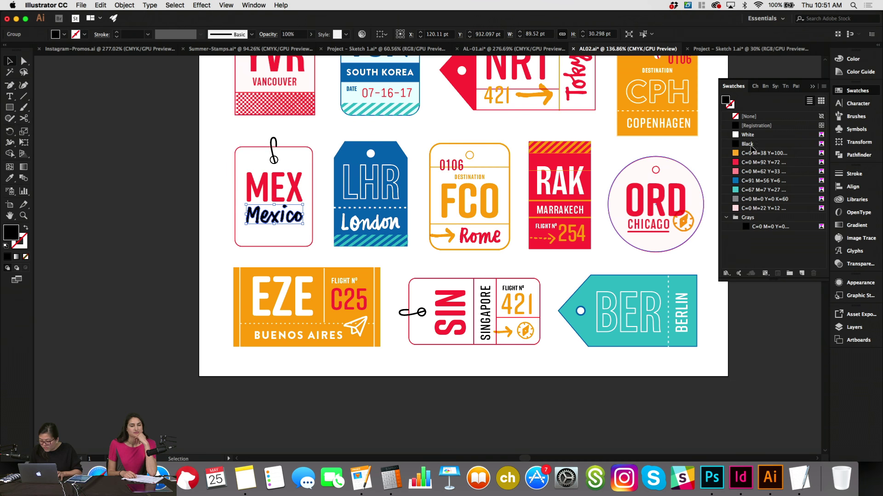
{"action": "left_click", "coordinate": [763, 153]}
{"action": "left_click", "coordinate": [346, 256]}
{"action": "scroll", "coordinate": [346, 256], "scroll_direction": "up", "scroll_amount": 2}
{"action": "scroll", "coordinate": [347, 257], "scroll_direction": "right", "scroll_amount": 3}
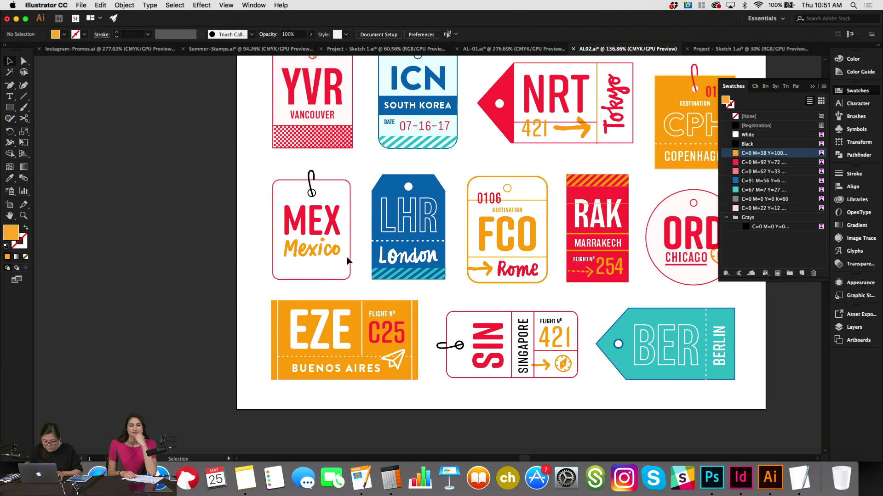
{"action": "scroll", "coordinate": [347, 257], "scroll_direction": "up", "scroll_amount": 10}
{"action": "scroll", "coordinate": [346, 256], "scroll_direction": "right", "scroll_amount": 4}
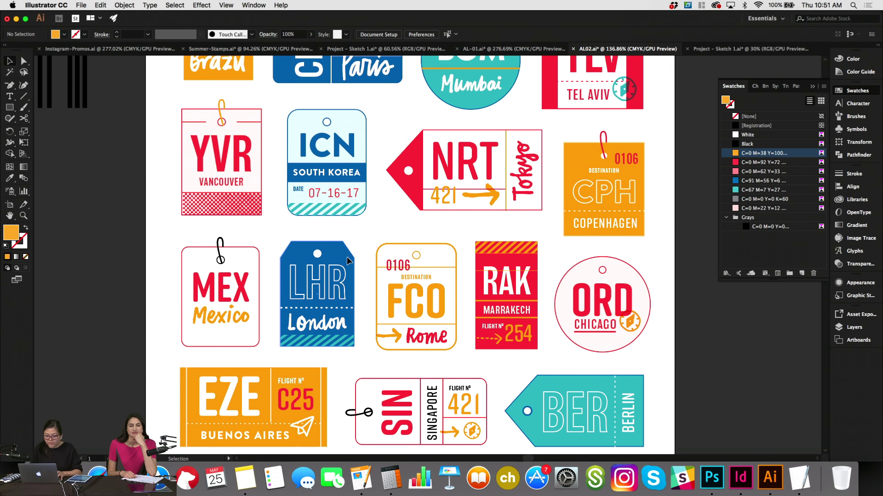
{"action": "scroll", "coordinate": [346, 257], "scroll_direction": "down", "scroll_amount": 8}
{"action": "scroll", "coordinate": [346, 257], "scroll_direction": "left", "scroll_amount": 2}
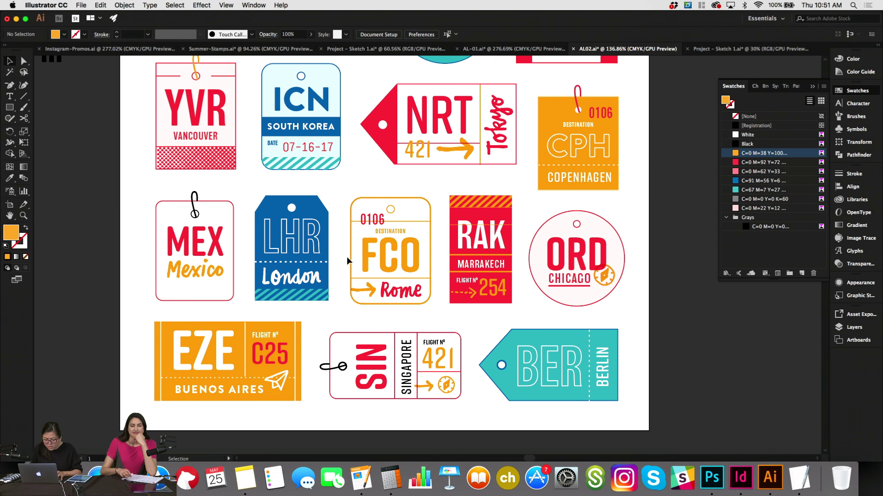
{"action": "scroll", "coordinate": [347, 261], "scroll_direction": "left", "scroll_amount": 2}
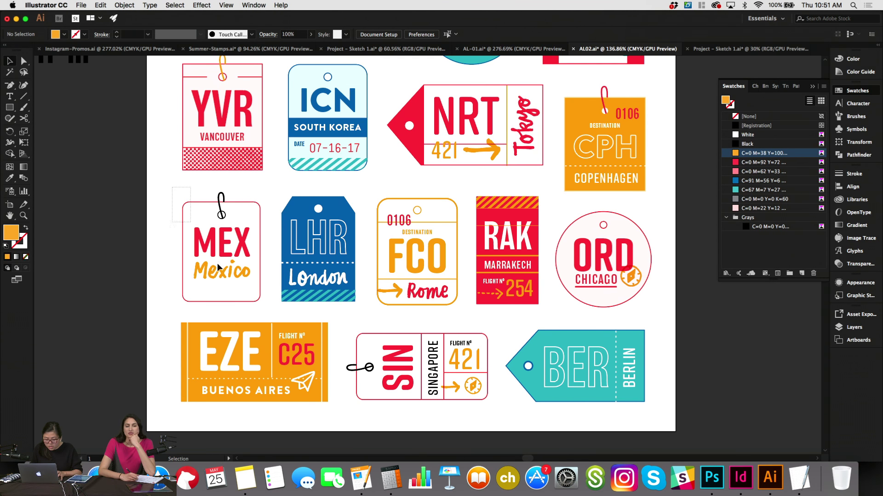
Move the whole MEX tag off the artboard to free its spot beside LHR.
{"action": "left_click_drag", "start_coordinate": [218, 266], "coordinate": [264, 313]}
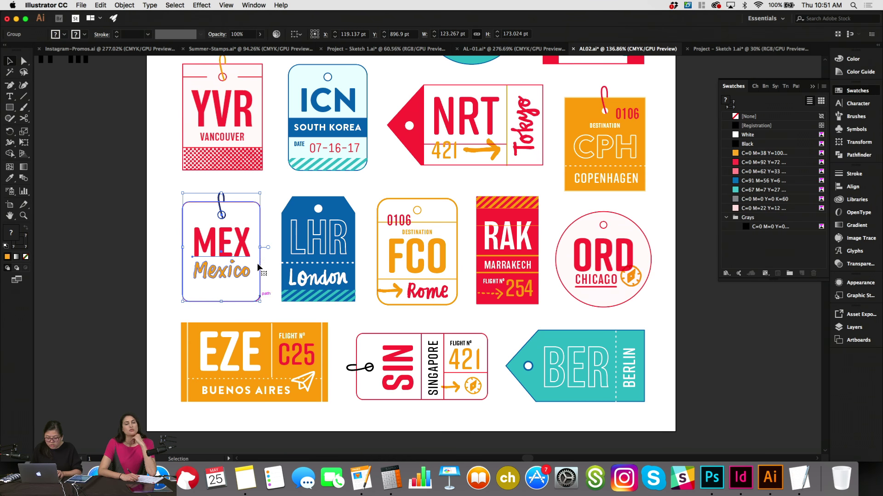
{"action": "left_click_drag", "start_coordinate": [243, 239], "coordinate": [116, 240]}
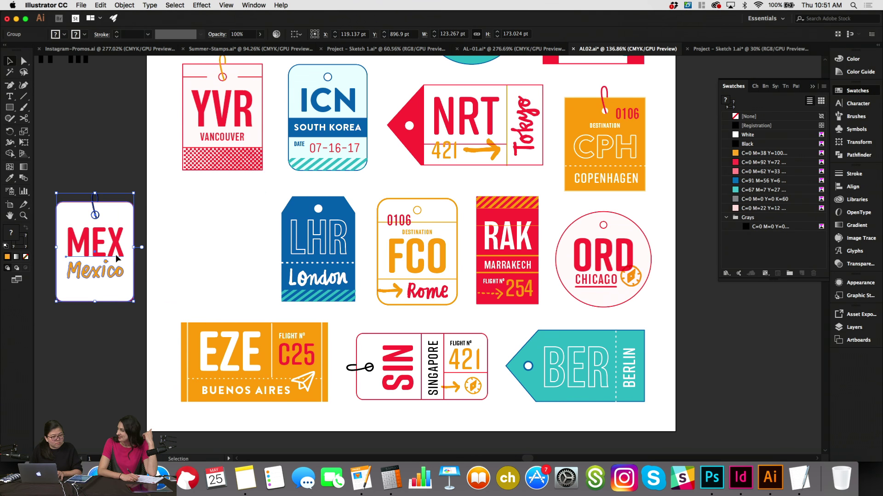
{"action": "left_click", "coordinate": [209, 273]}
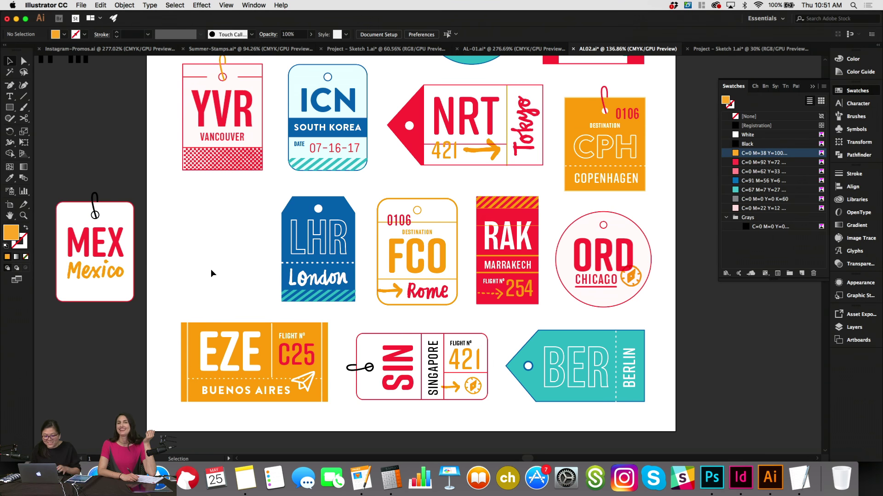
Shift the LHR, FCO and RAK tags left along their row, starting LHR at the row's left edge.
{"action": "left_click_drag", "start_coordinate": [278, 196], "coordinate": [455, 317]}
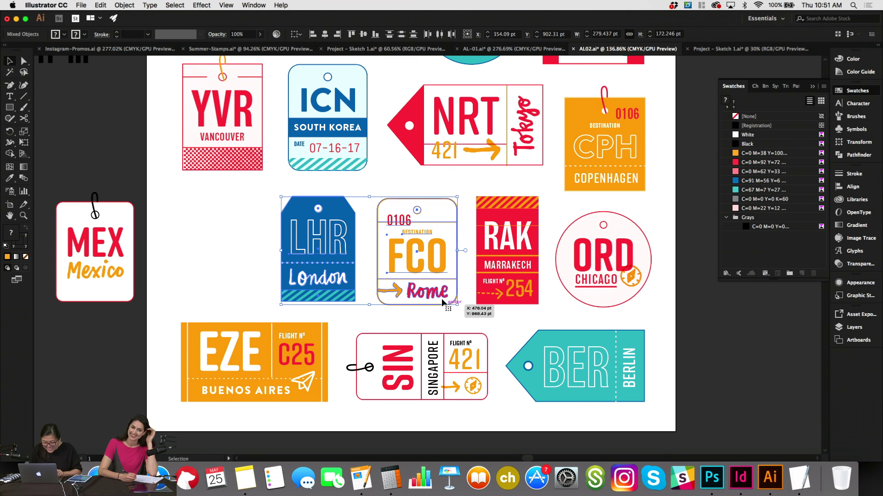
{"action": "left_click_drag", "start_coordinate": [401, 297], "coordinate": [340, 290]}
{"action": "left_click", "coordinate": [385, 266]}
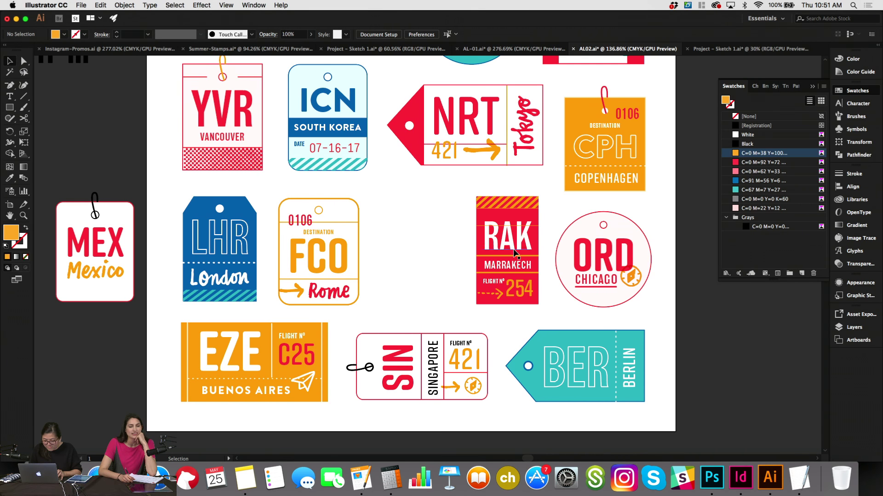
{"action": "left_click_drag", "start_coordinate": [525, 295], "coordinate": [424, 288]}
{"action": "key", "text": "super+shift+a"}
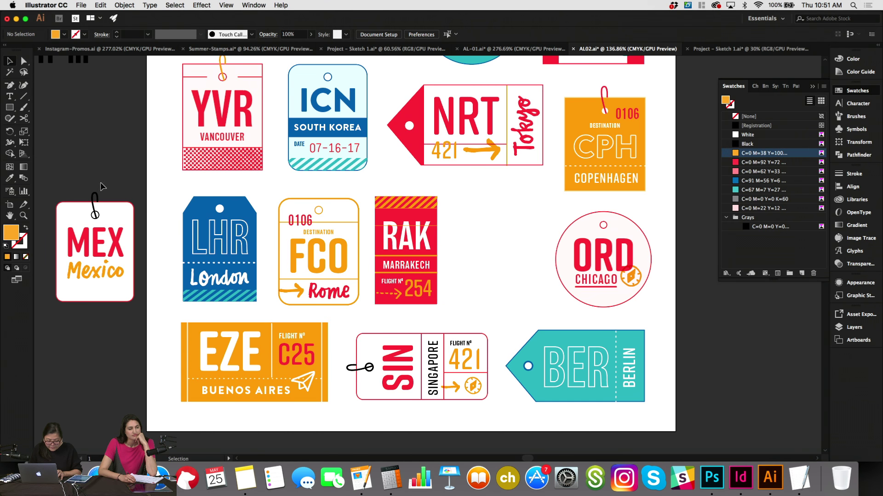
Place the MEX tag between RAK and ORD, enlarged to about 138 pt wide, and copy YVR's red dotted band onto its base.
{"action": "left_click_drag", "start_coordinate": [114, 299], "coordinate": [495, 315]}
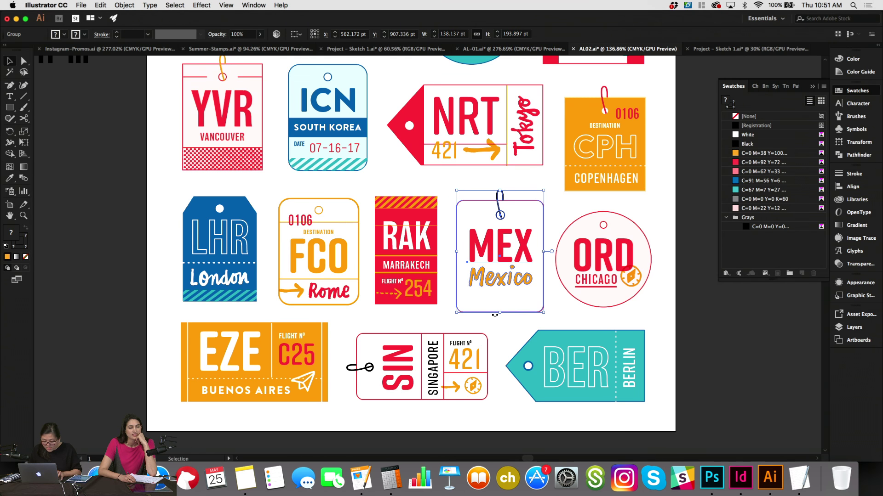
{"action": "left_click_drag", "start_coordinate": [237, 156], "coordinate": [501, 291]}
Ungroup the MEX tag and nudge all its parts, including the dotted band, slightly upward.
{"action": "left_click", "coordinate": [504, 278]}
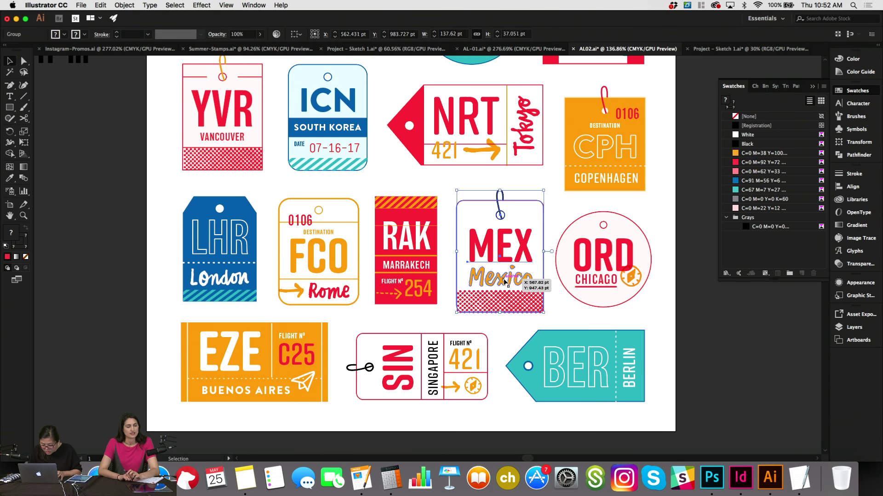
{"action": "left_click", "coordinate": [524, 276]}
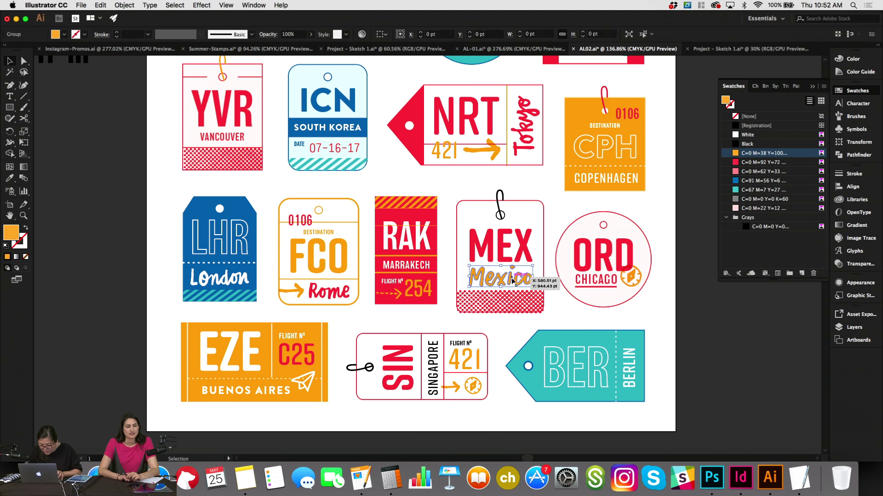
{"action": "left_click", "coordinate": [509, 242]}
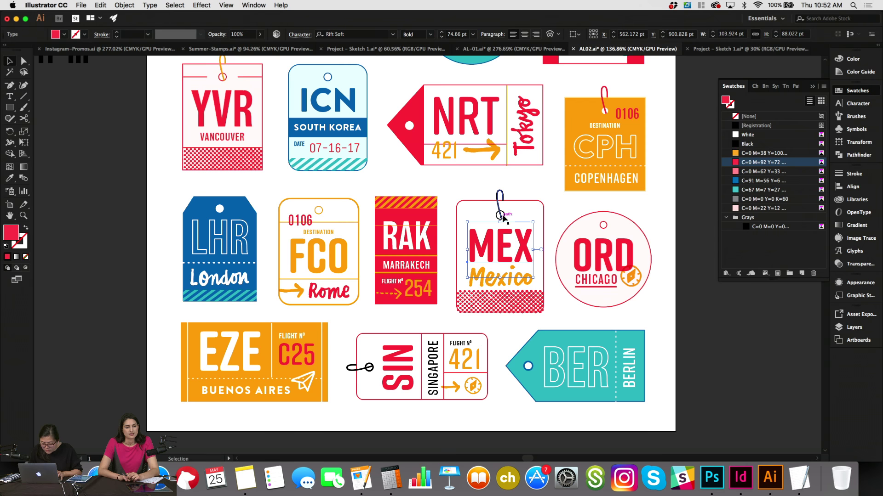
{"action": "left_click", "coordinate": [505, 213]}
{"action": "left_click_drag", "start_coordinate": [485, 178], "coordinate": [509, 300]}
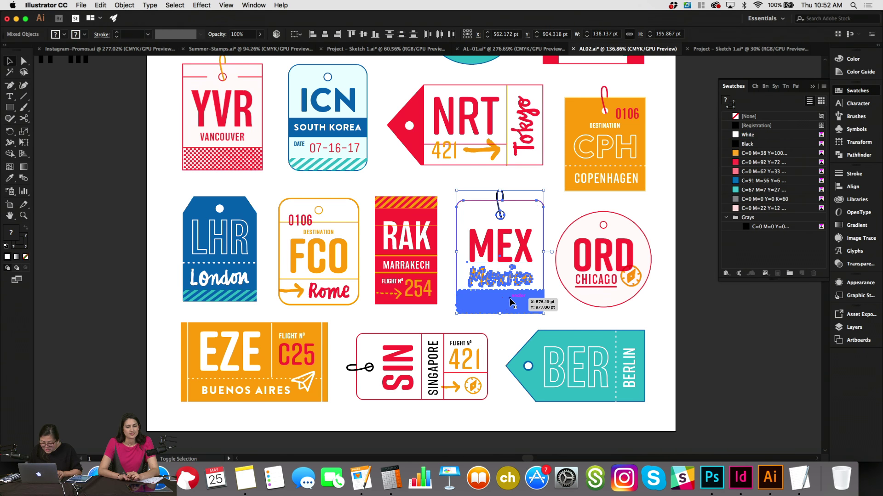
{"action": "key", "text": "Up"}
{"action": "key", "text": "Up"}
{"action": "key", "text": "Up"}
{"action": "left_click", "coordinate": [503, 319]}
Reduce the MEX tag's dotted band to about 29 pt high by lowering its upper edge.
{"action": "left_click", "coordinate": [501, 301]}
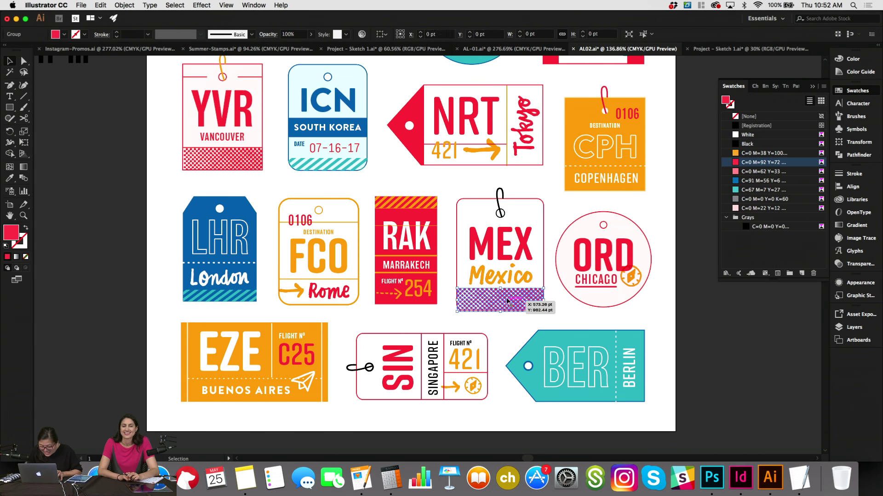
{"action": "left_click_drag", "start_coordinate": [500, 293], "coordinate": [501, 312]}
{"action": "left_click", "coordinate": [501, 320]}
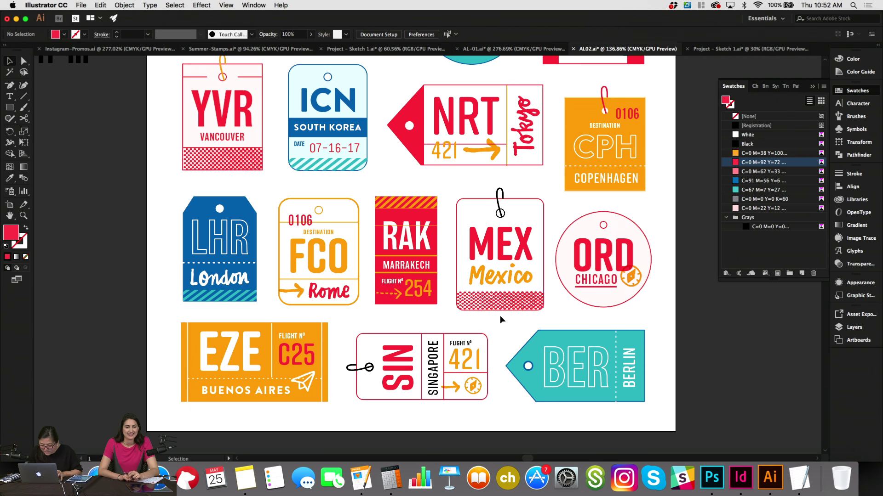
Recolor the MEX tag's hole outline with red C=0 M=92 Y=72 and its string with orange C=0 M=38 Y=100.
{"action": "left_click", "coordinate": [528, 276]}
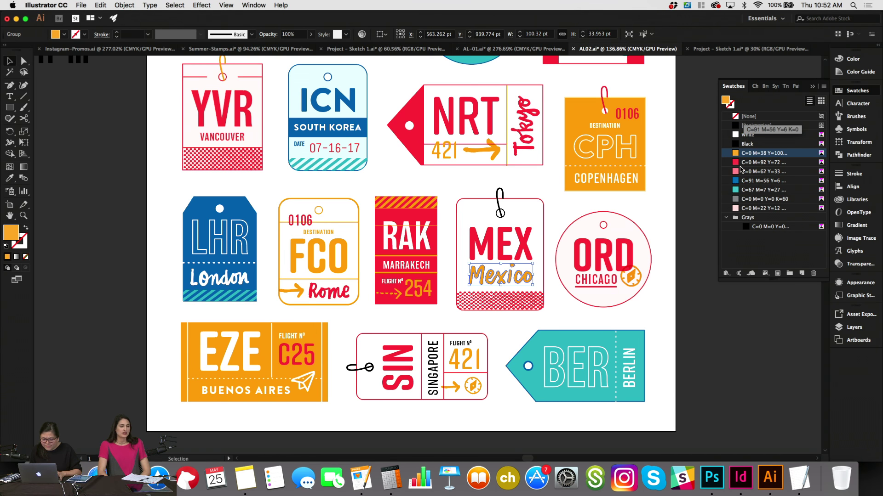
{"action": "left_click", "coordinate": [500, 213]}
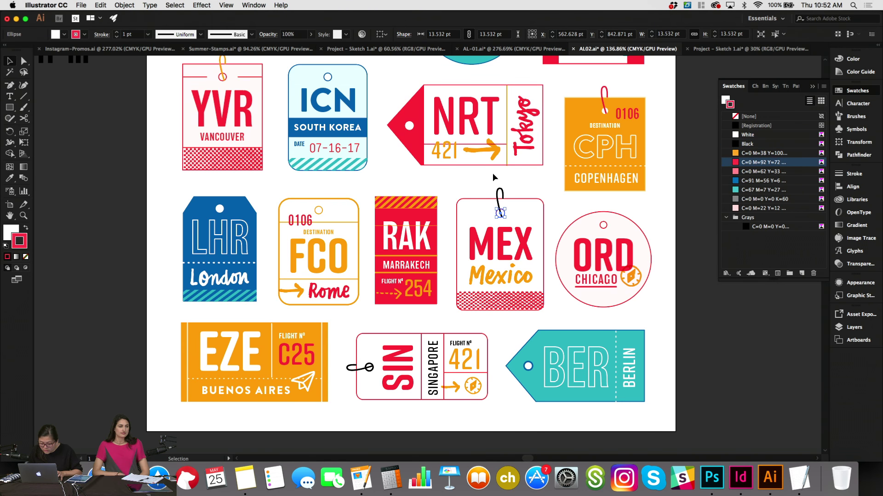
{"action": "left_click", "coordinate": [500, 192]}
{"action": "left_click", "coordinate": [747, 155]}
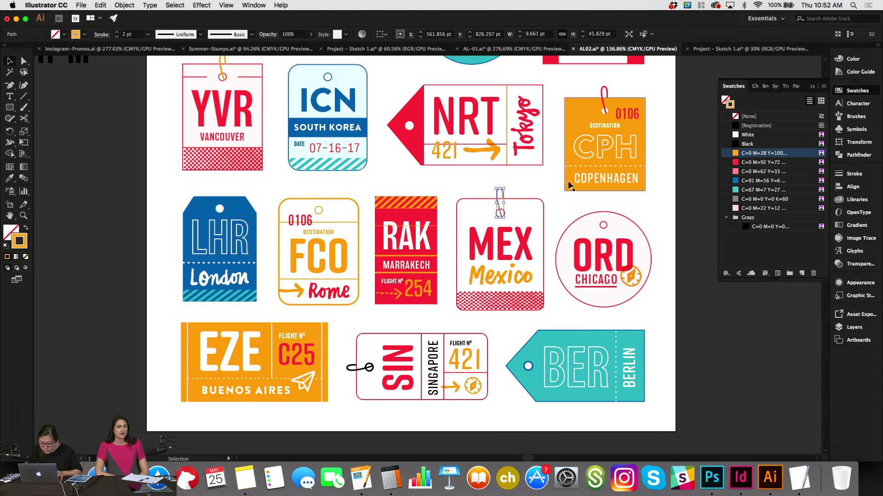
{"action": "left_click", "coordinate": [548, 188]}
{"action": "left_click", "coordinate": [24, 98]}
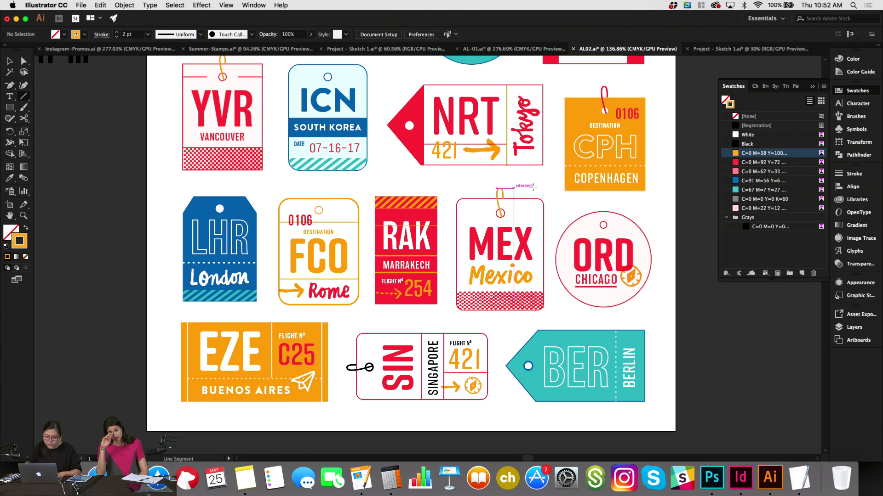
{"action": "key", "text": "v"}
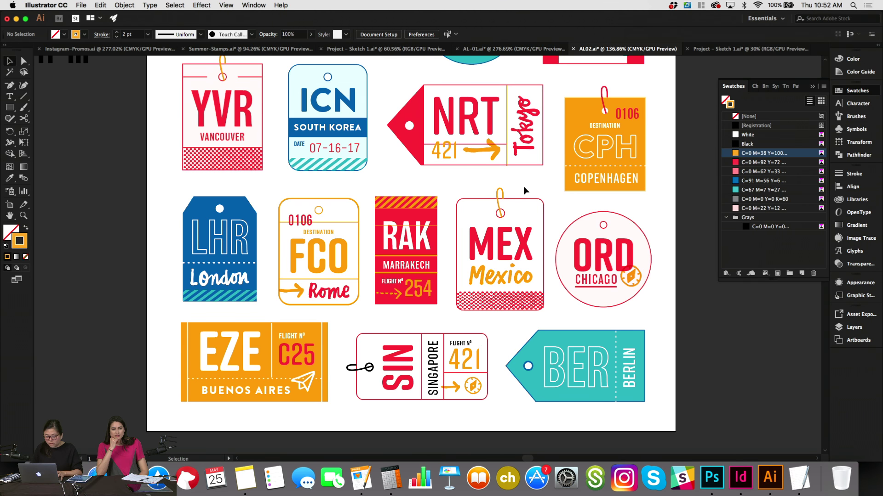
Recolor the MEX lettering's fill and the tag's rounded outline stroke with the blue C=91 M=56 Y=6 swatch.
{"action": "left_click", "coordinate": [528, 227]}
{"action": "left_click", "coordinate": [725, 101]}
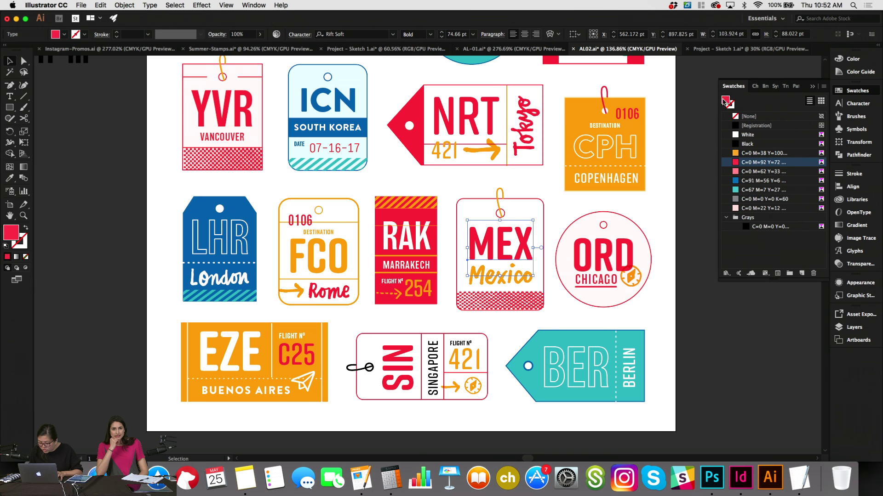
{"action": "left_click", "coordinate": [736, 181]}
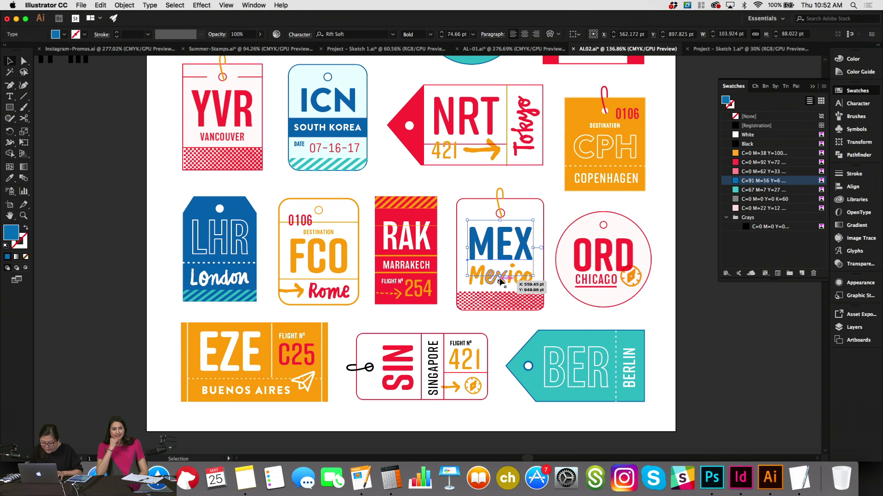
{"action": "left_click", "coordinate": [478, 212]}
{"action": "left_click", "coordinate": [732, 105]}
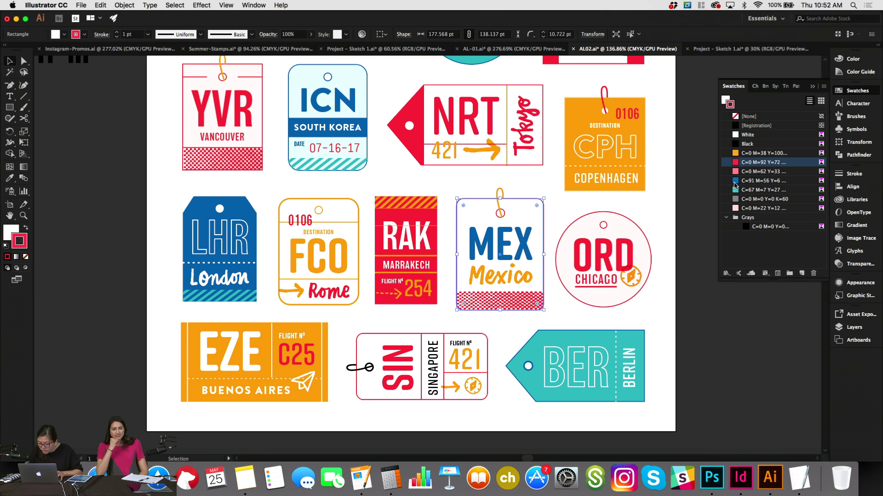
{"action": "left_click", "coordinate": [736, 180]}
Fill the Mexico script with the teal C=67 M=7 Y=27 swatch and sample the ICN tag's pale blue background onto the MEX tag.
{"action": "left_click", "coordinate": [512, 280]}
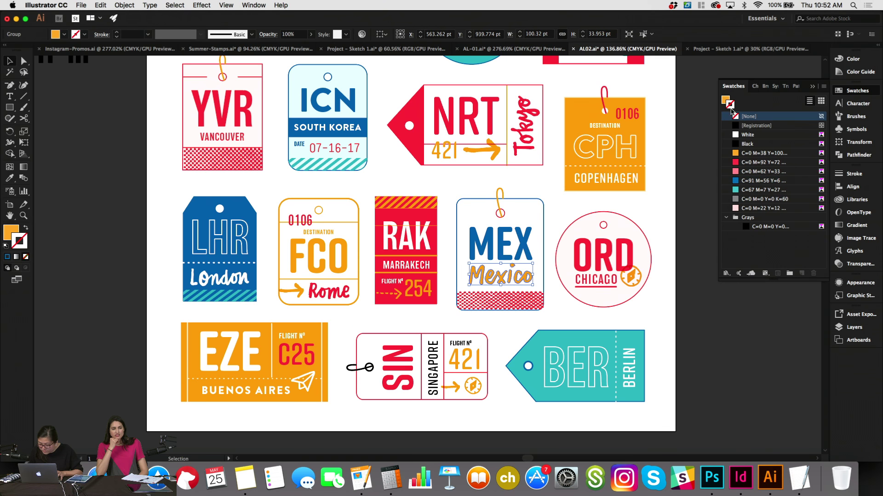
{"action": "left_click", "coordinate": [758, 190]}
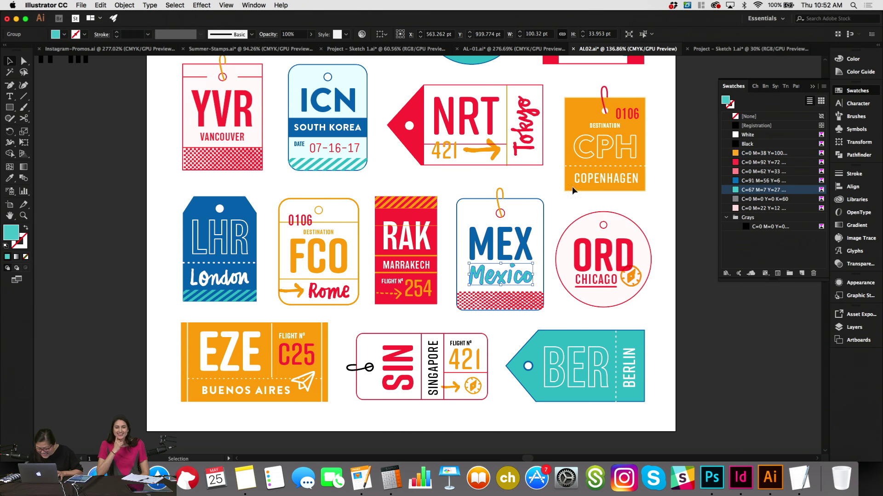
{"action": "left_click", "coordinate": [516, 216]}
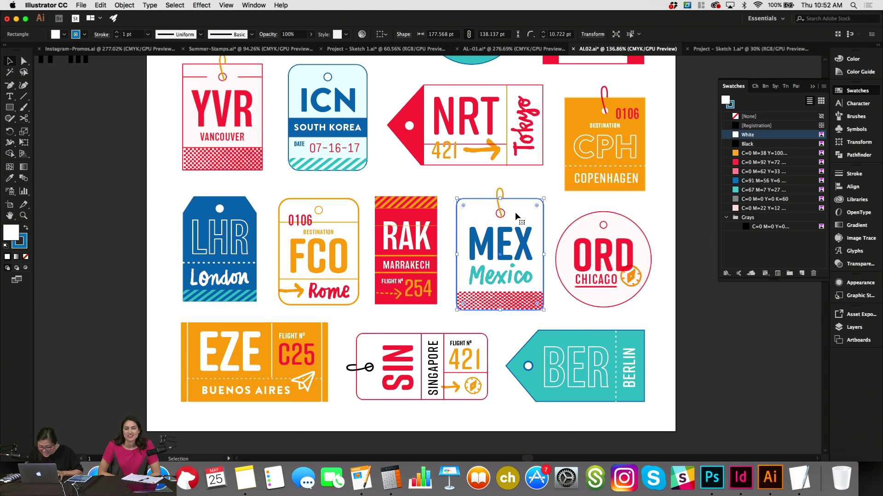
{"action": "key", "text": "i"}
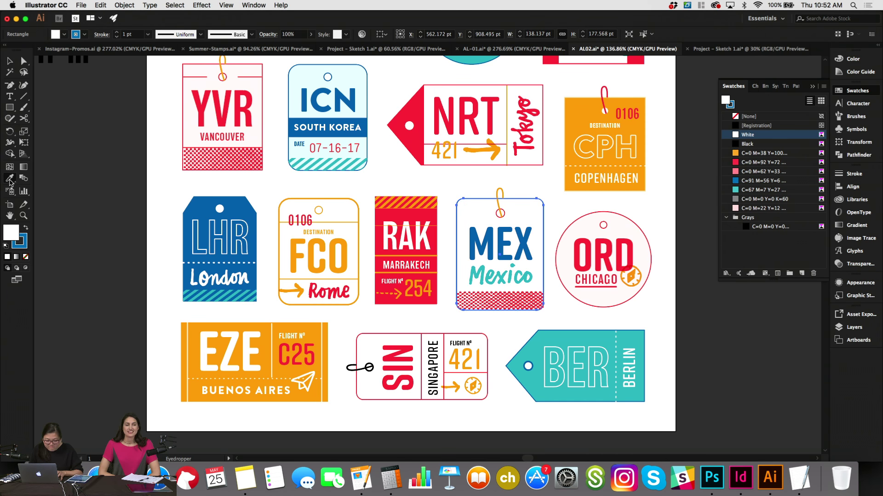
{"action": "left_click", "coordinate": [334, 64]}
{"action": "key", "text": "v"}
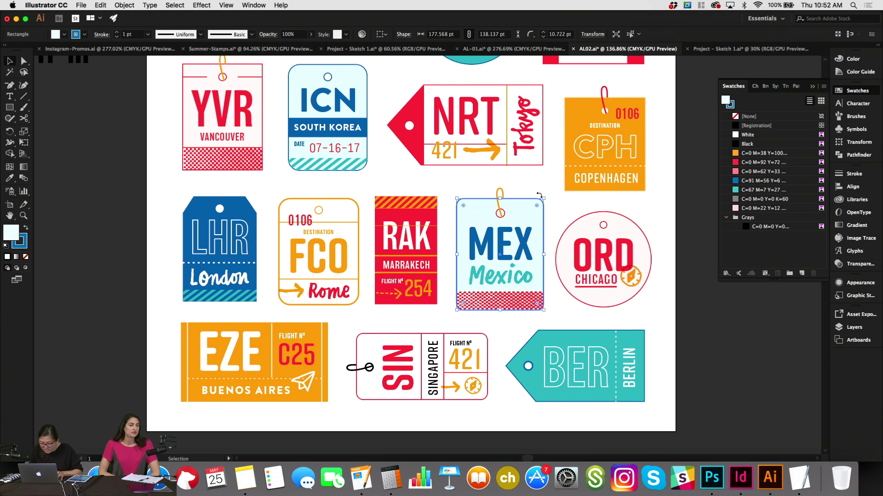
Recolor the strokes of the MEX tag's string and hole with the blue C=91 M=56 Y=6 swatch.
{"action": "left_click", "coordinate": [498, 194]}
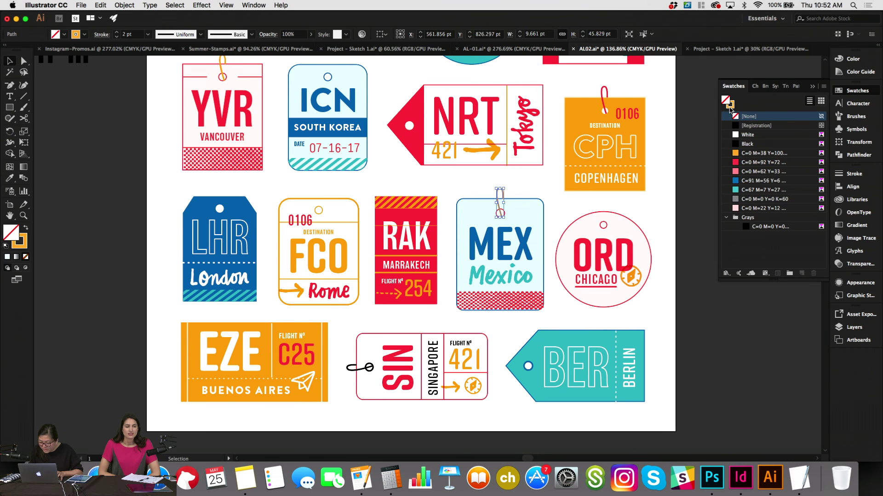
{"action": "left_click", "coordinate": [730, 104]}
{"action": "left_click", "coordinate": [745, 180]}
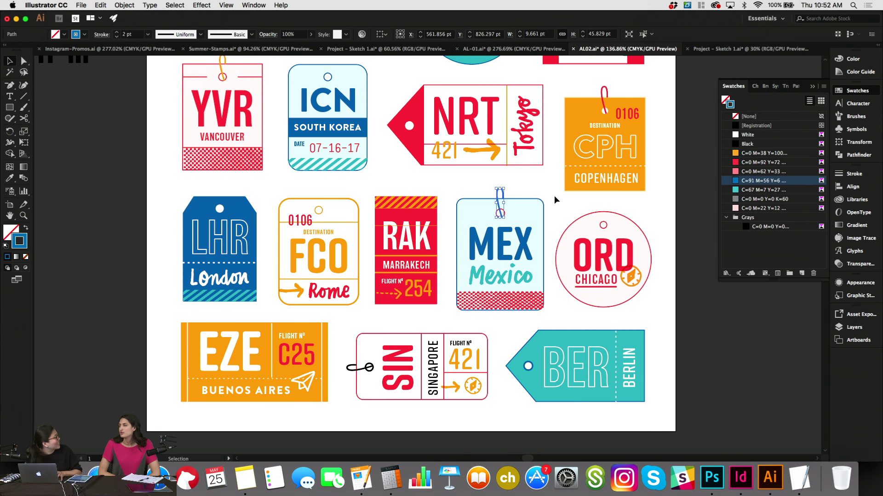
{"action": "left_click", "coordinate": [504, 213]}
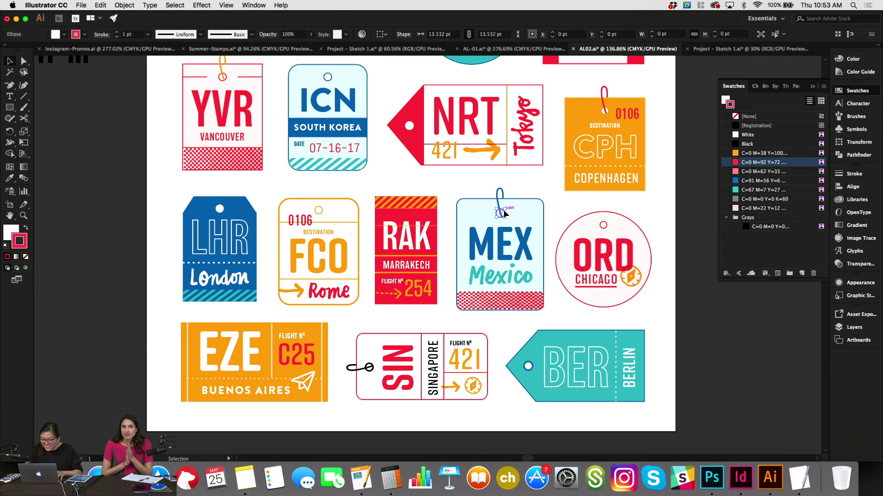
{"action": "left_click", "coordinate": [736, 181]}
Fill the MEX tag's dotted band with the blue C=91 M=56 Y=6 swatch.
{"action": "left_click", "coordinate": [507, 304]}
{"action": "left_click", "coordinate": [734, 116]}
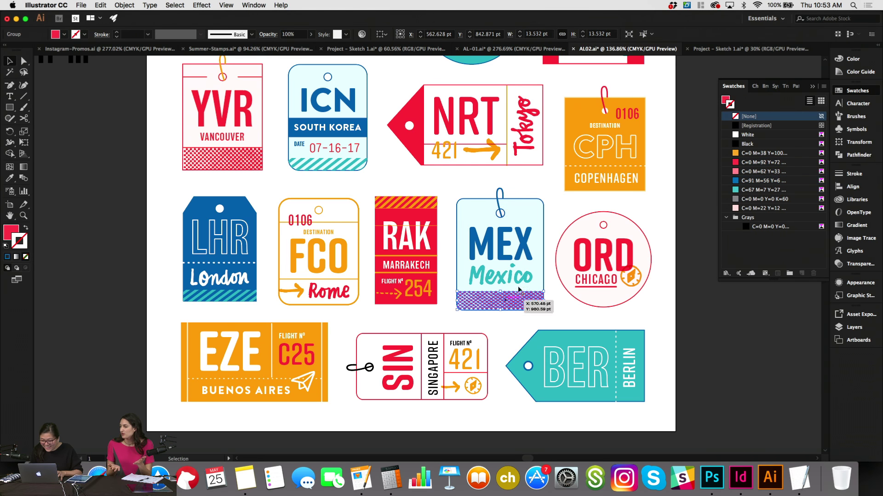
{"action": "left_click", "coordinate": [725, 100]}
{"action": "left_click", "coordinate": [736, 181]}
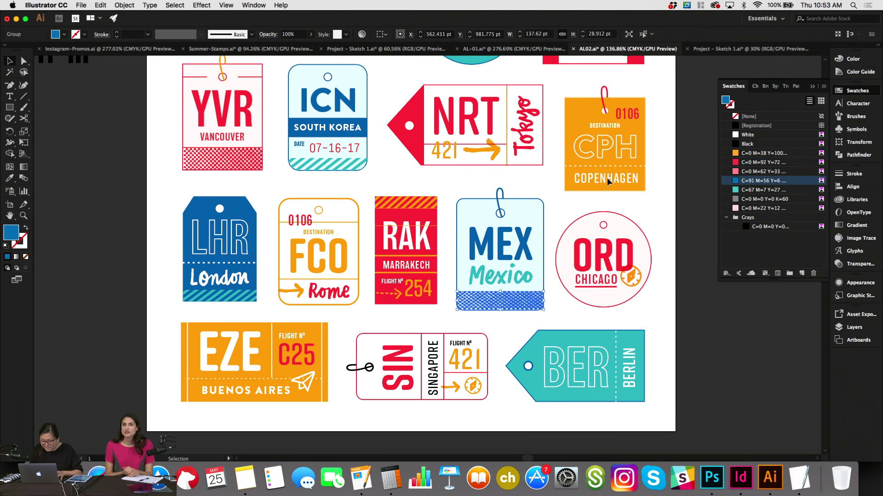
{"action": "left_click", "coordinate": [552, 208]}
Shrink the Mexico script to about 81 pt wide and copy CPH's red 0106 number to the MEX tag's upper-right corner.
{"action": "left_click", "coordinate": [528, 275]}
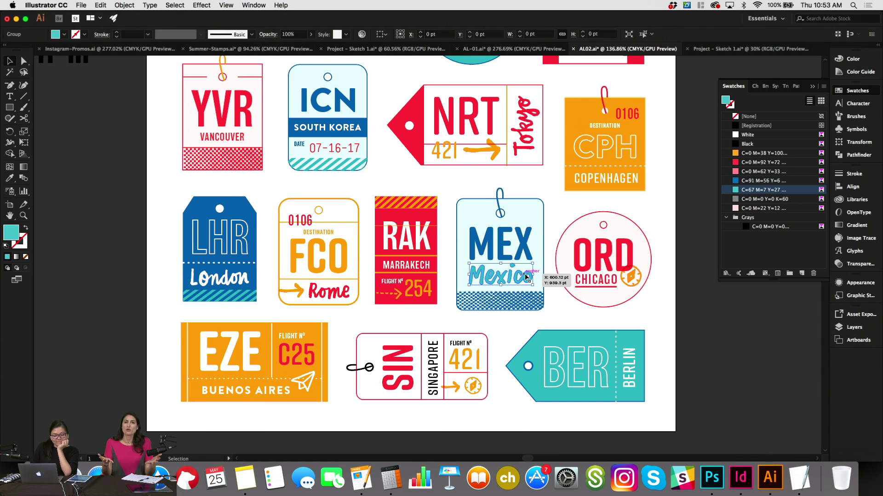
{"action": "left_click_drag", "start_coordinate": [534, 275], "coordinate": [525, 276]}
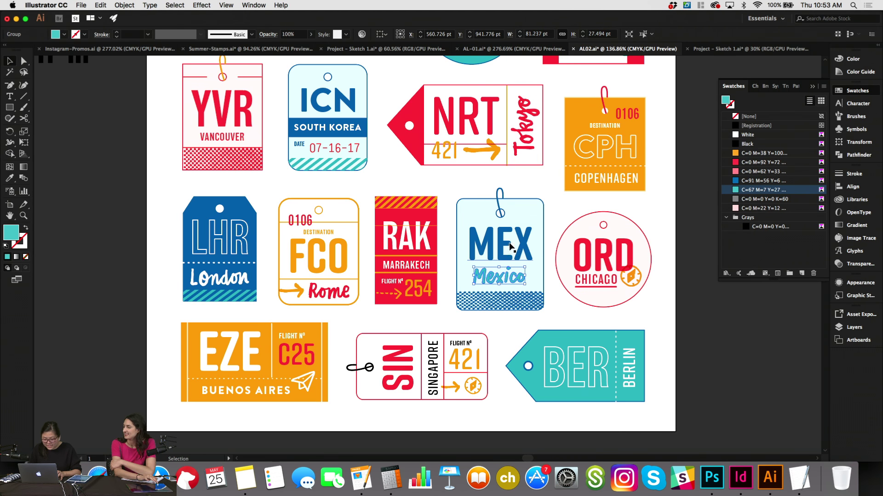
{"action": "left_click_drag", "start_coordinate": [640, 111], "coordinate": [539, 215]}
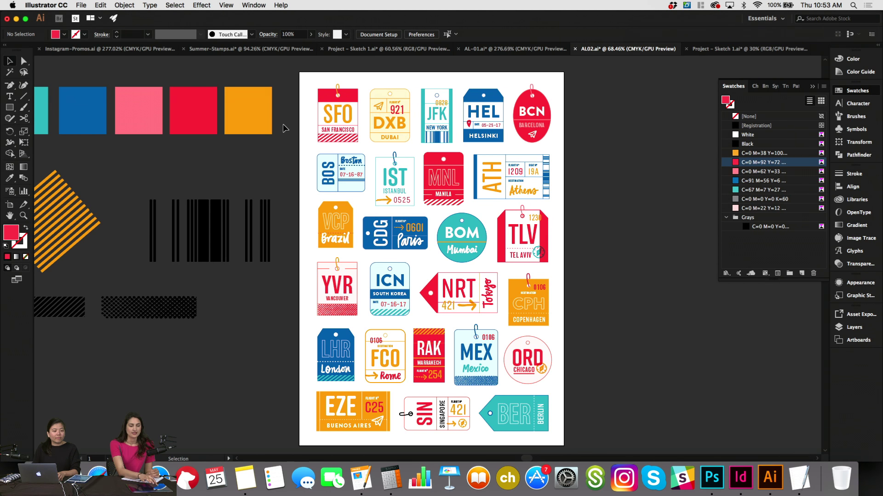
Examine the colors and details of the luggage tags across the whole artboard.
{"action": "scroll", "coordinate": [283, 129], "scroll_direction": "up", "scroll_amount": 3}
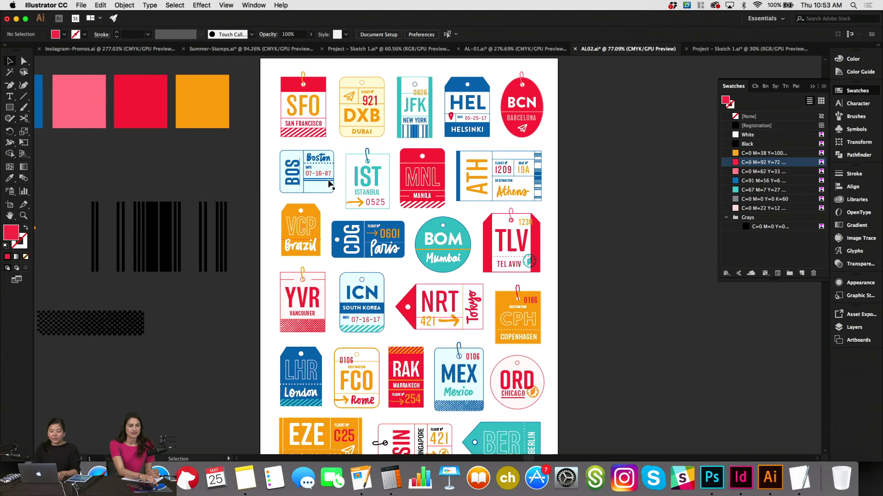
{"action": "scroll", "coordinate": [328, 183], "scroll_direction": "up", "scroll_amount": 4}
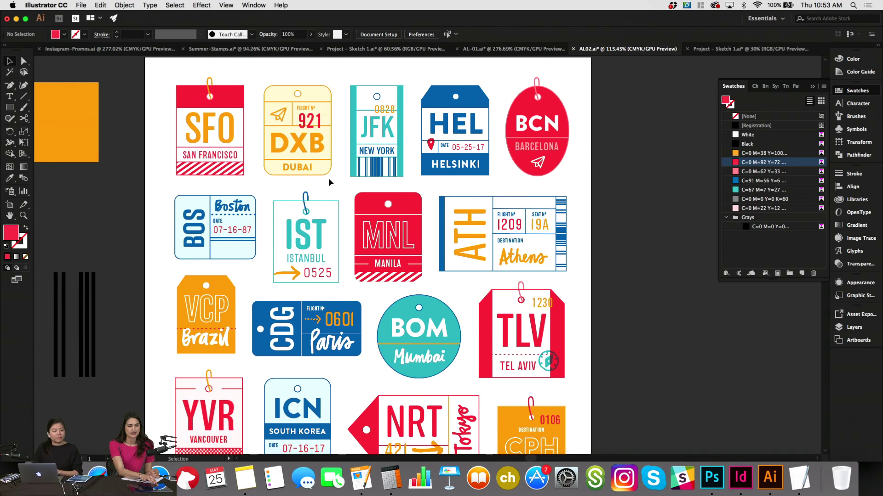
{"action": "scroll", "coordinate": [328, 183], "scroll_direction": "down", "scroll_amount": 10}
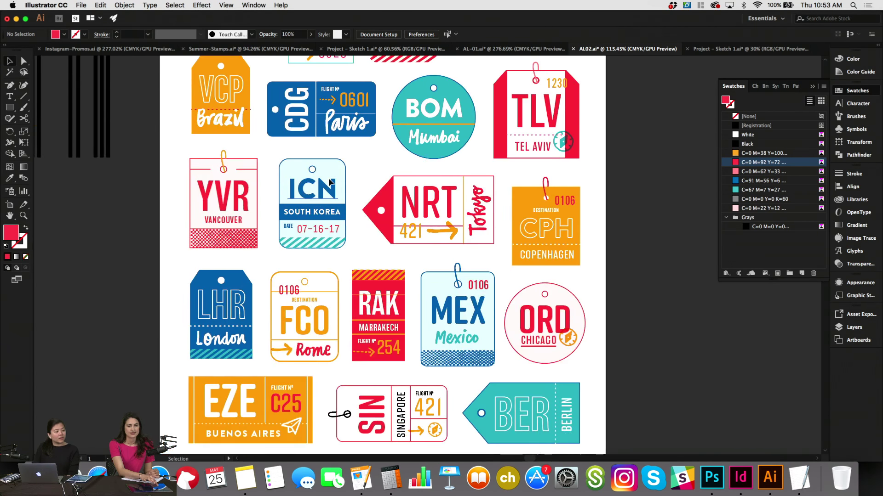
{"action": "scroll", "coordinate": [329, 183], "scroll_direction": "up", "scroll_amount": 8}
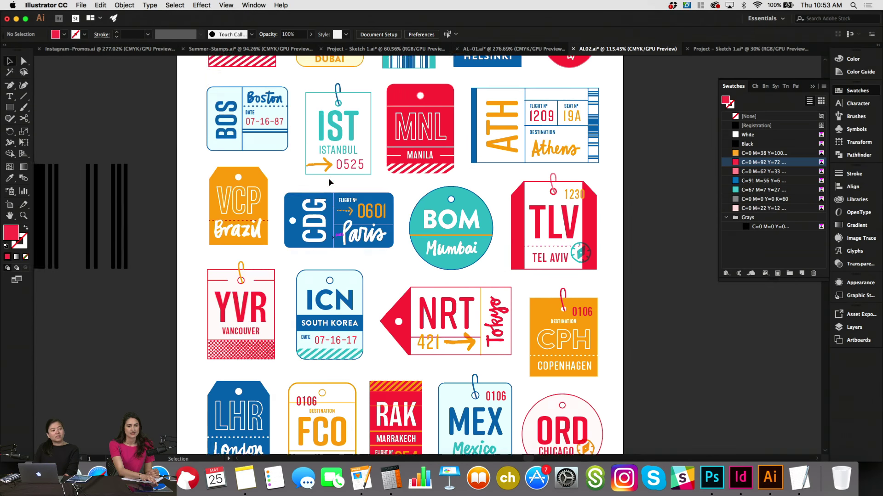
{"action": "scroll", "coordinate": [329, 183], "scroll_direction": "up", "scroll_amount": 2}
{"action": "scroll", "coordinate": [328, 183], "scroll_direction": "down", "scroll_amount": 6}
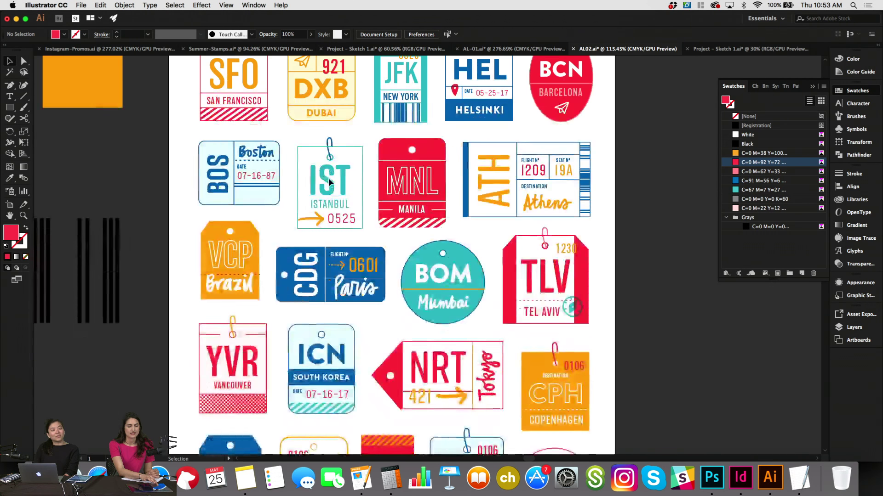
{"action": "scroll", "coordinate": [329, 182], "scroll_direction": "down", "scroll_amount": 4}
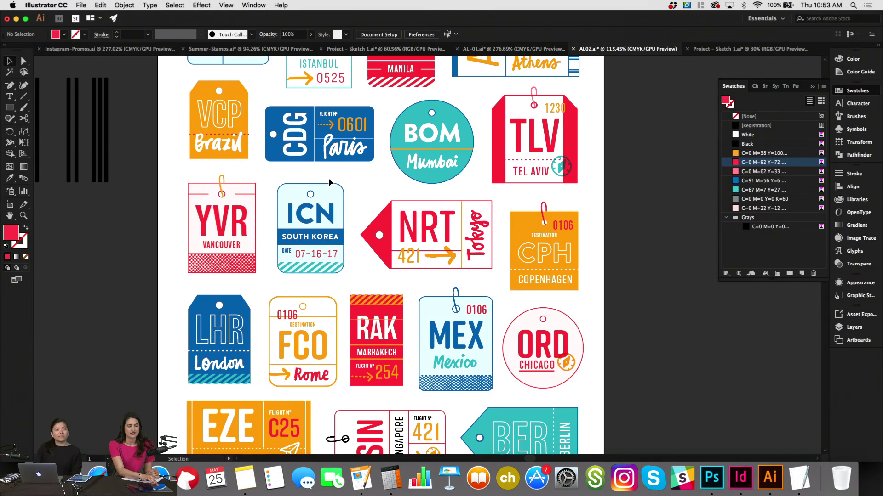